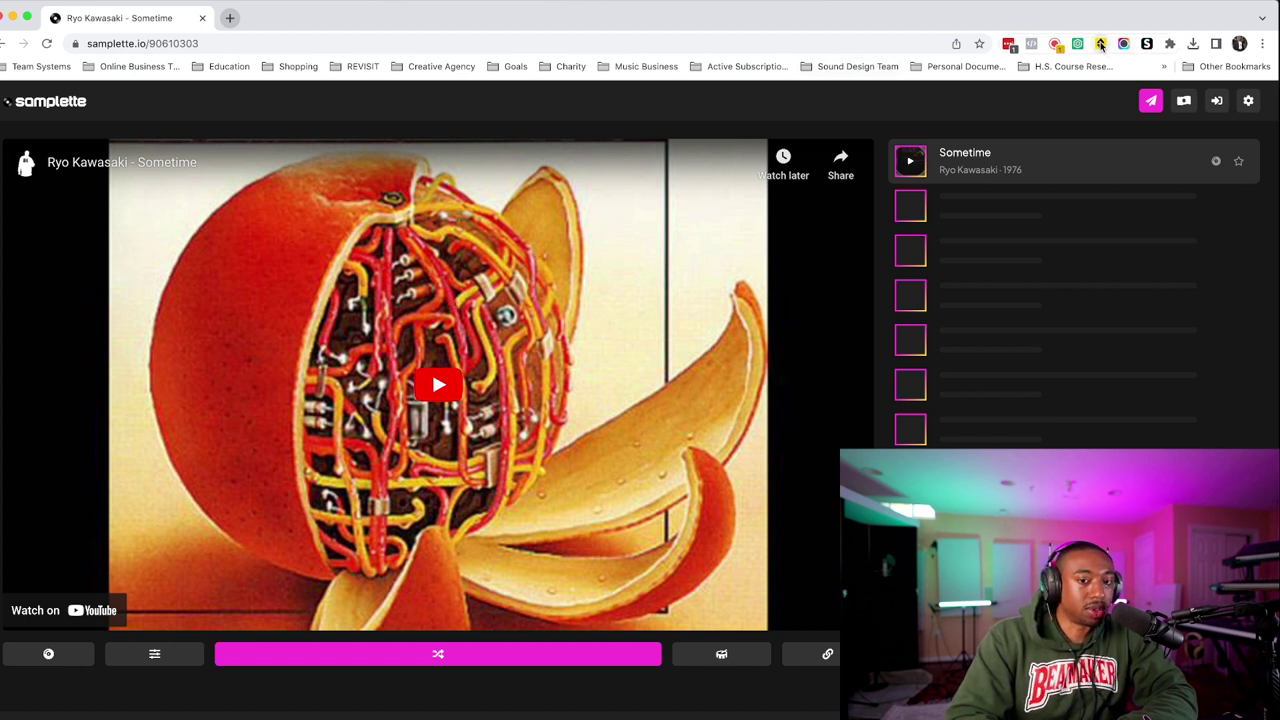
Start the Ryo Kawasaki "Sometime" video briefly, pause it, and open the Transpose extension's controls for it.
click(1100, 44)
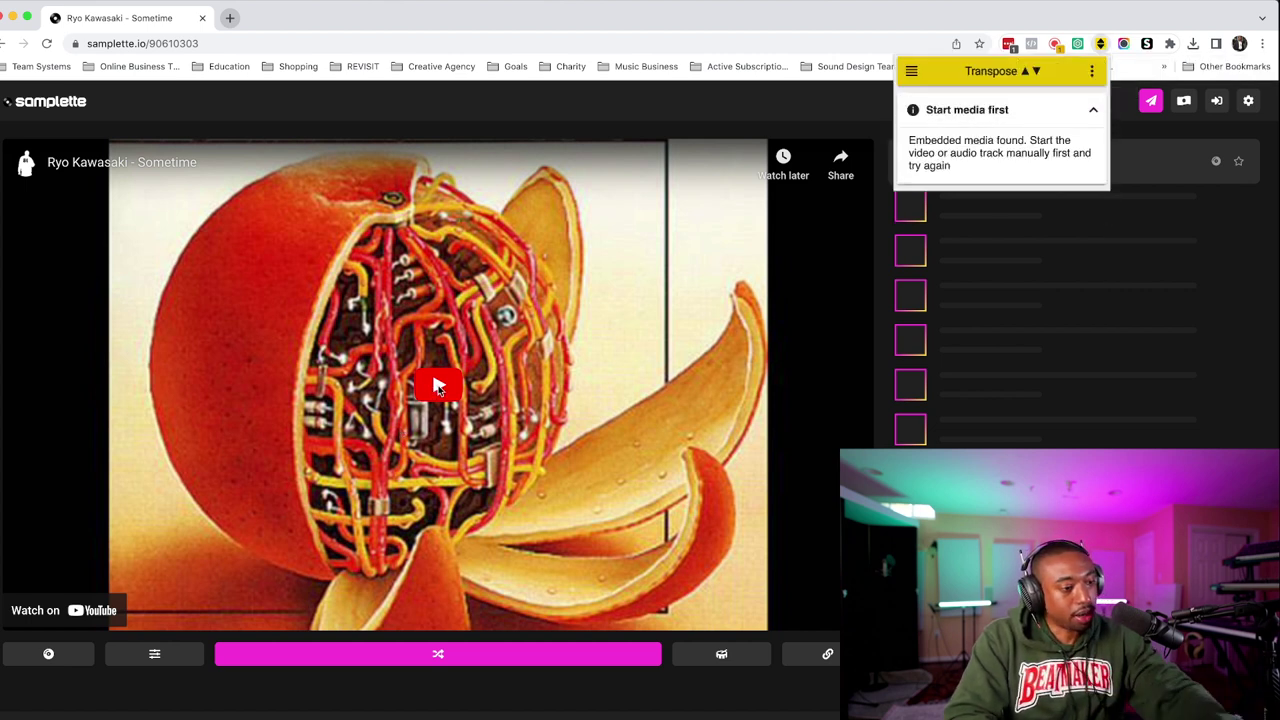
click(437, 387)
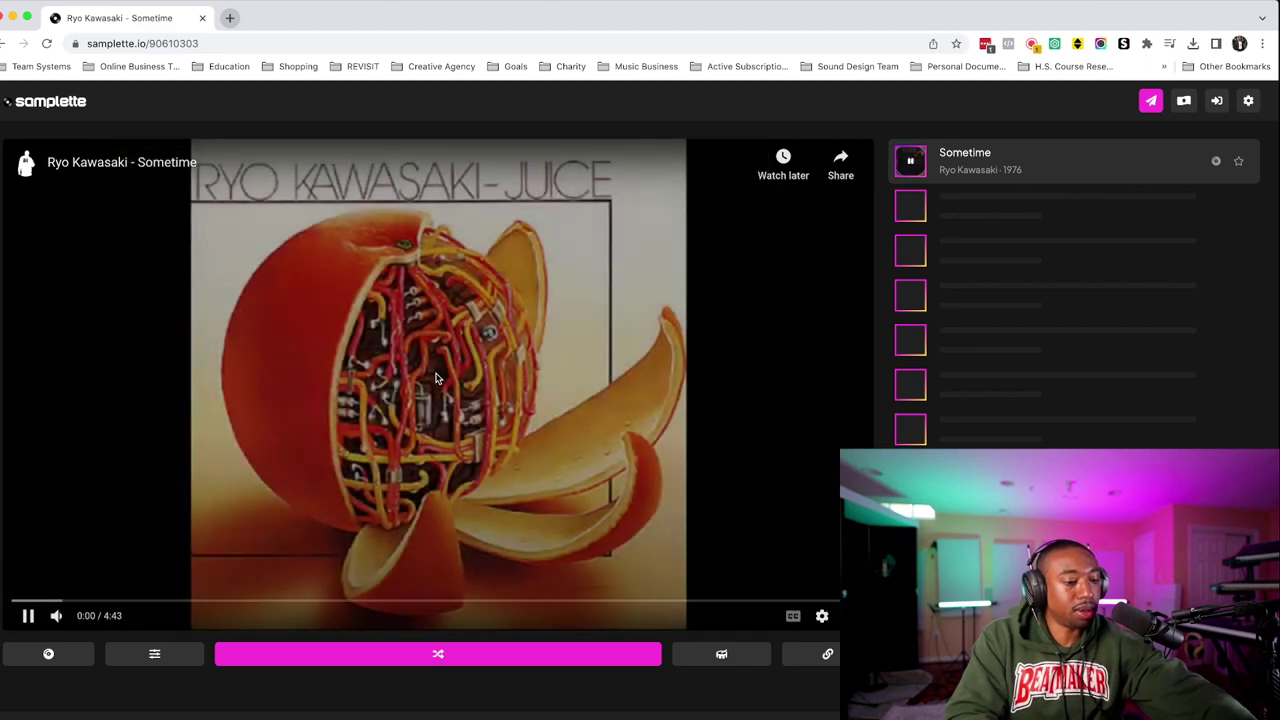
click(435, 378)
click(1077, 44)
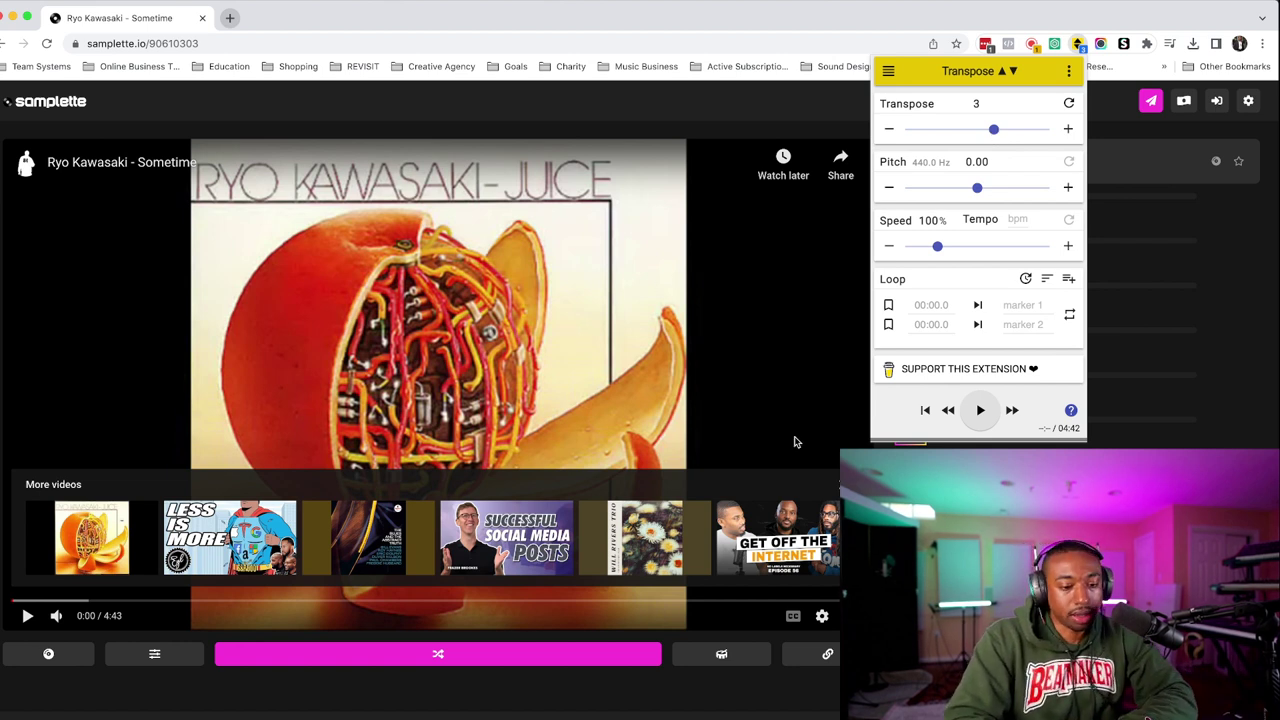
Listen to the opening seconds of "Sometime" and check the Transpose extension's pitch and speed controls, leaving the video paused.
click(353, 395)
click(353, 395)
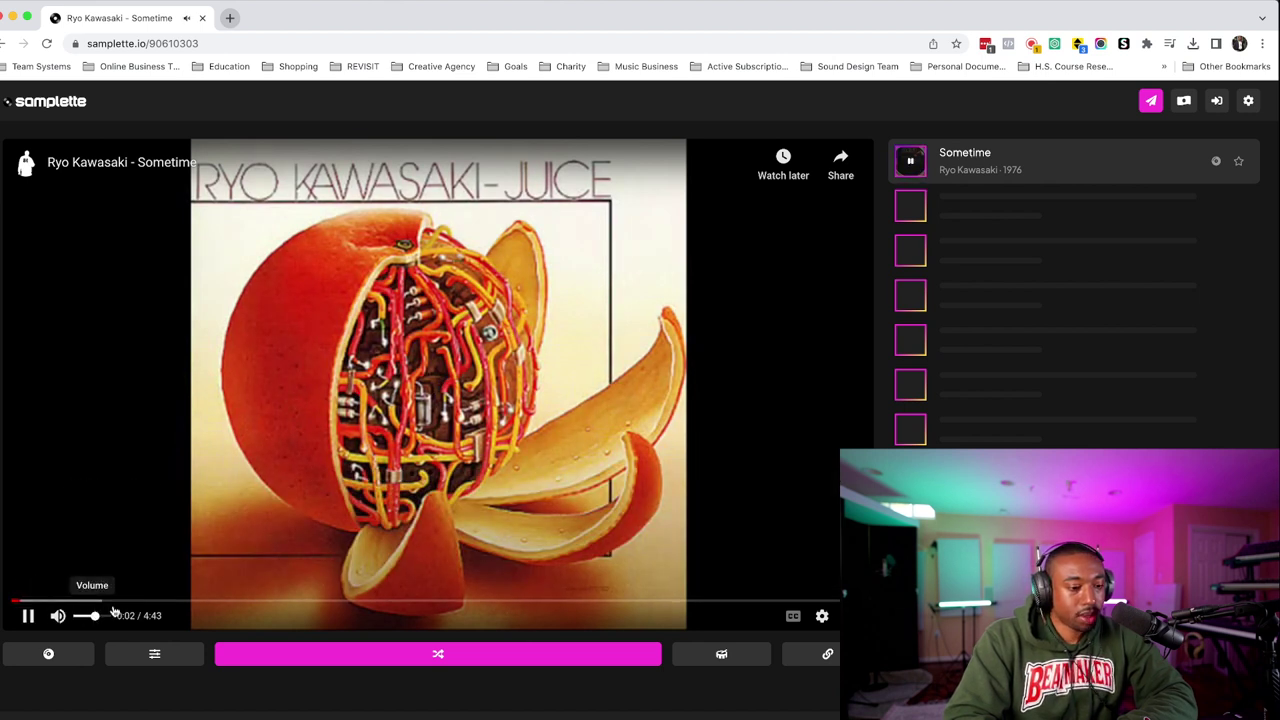
click(508, 377)
click(1078, 45)
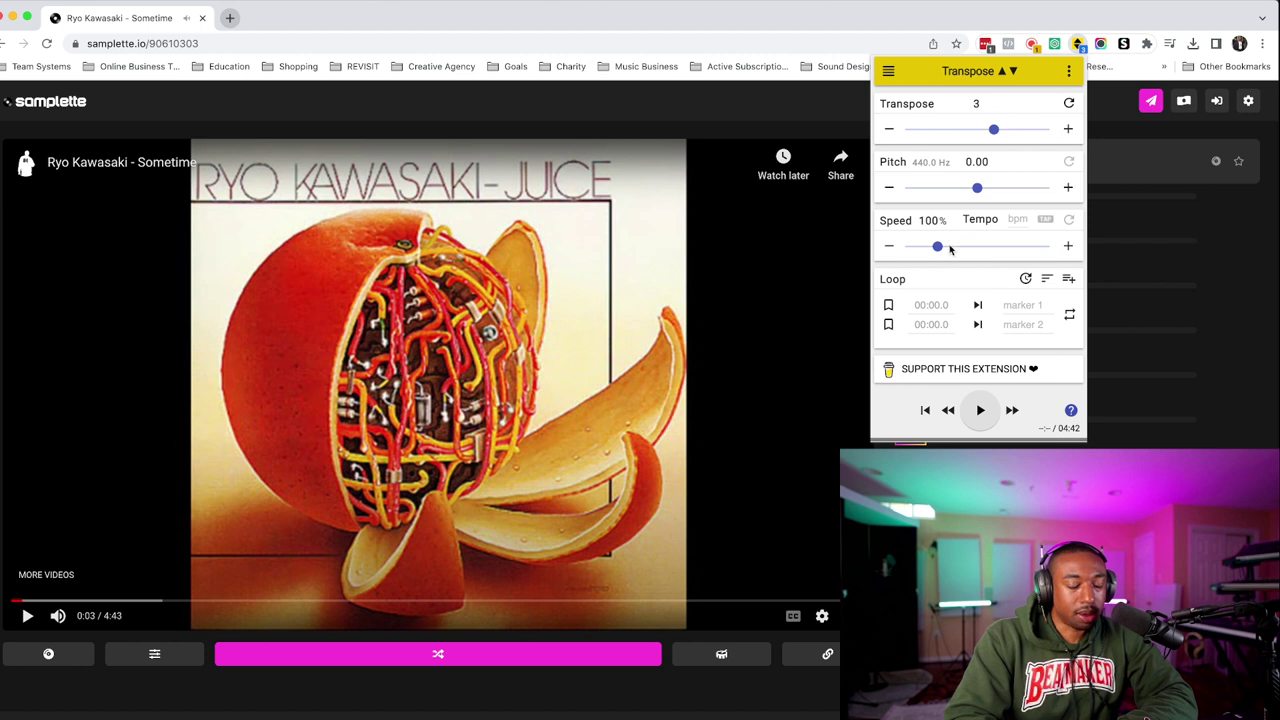
click(463, 372)
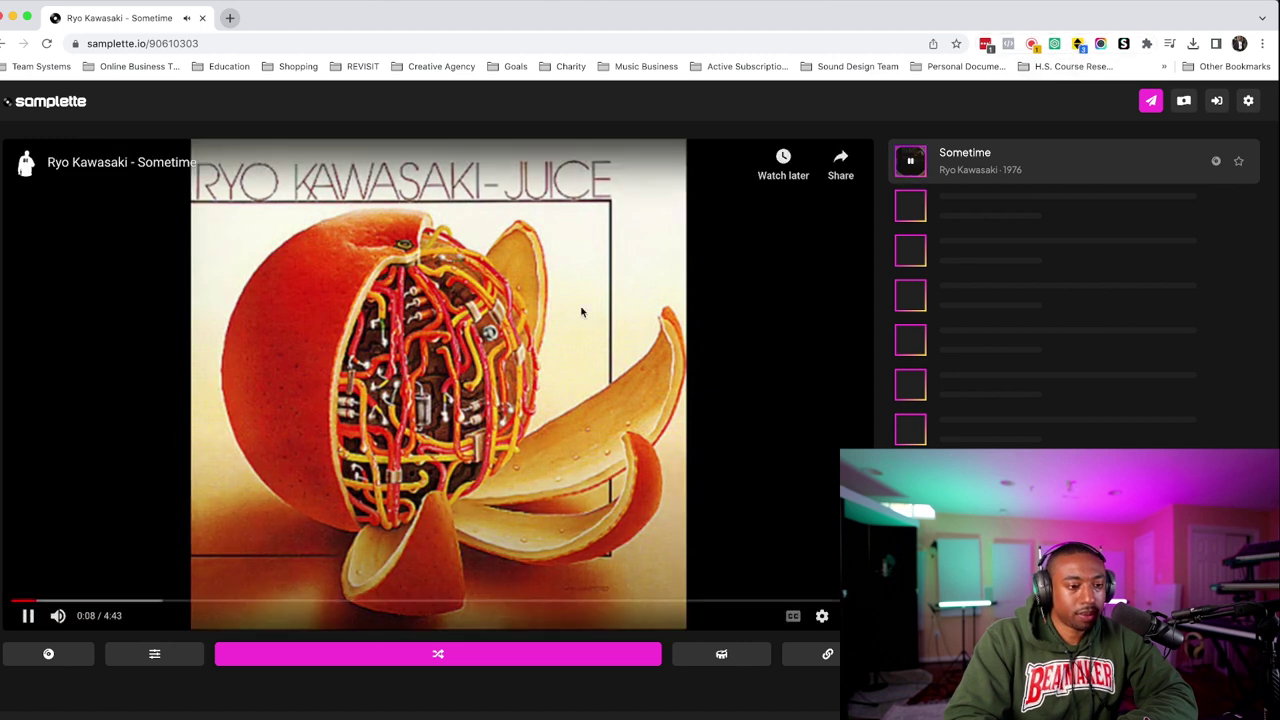
click(530, 328)
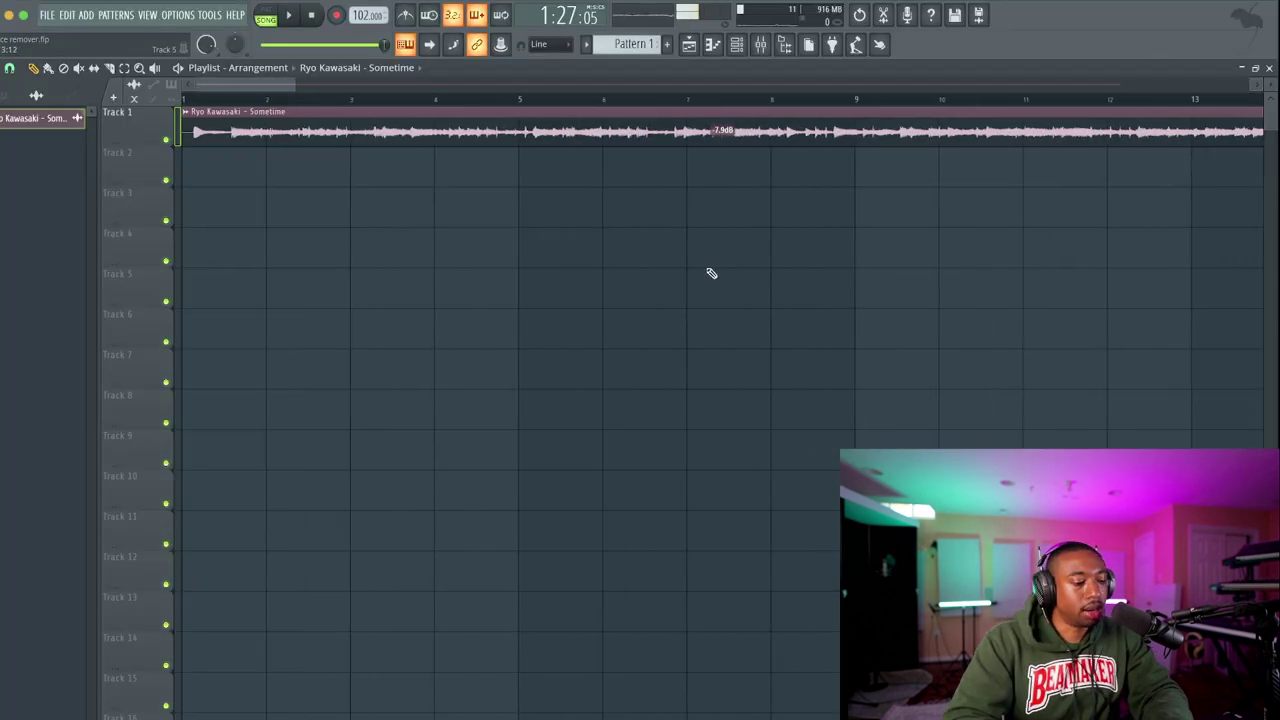
Switch to FL Studio and set the "Ryo Kawasaki - Sometime" clip's time-stretching mode to Stretch, closing its channel settings.
scroll(460, 180, down, 2)
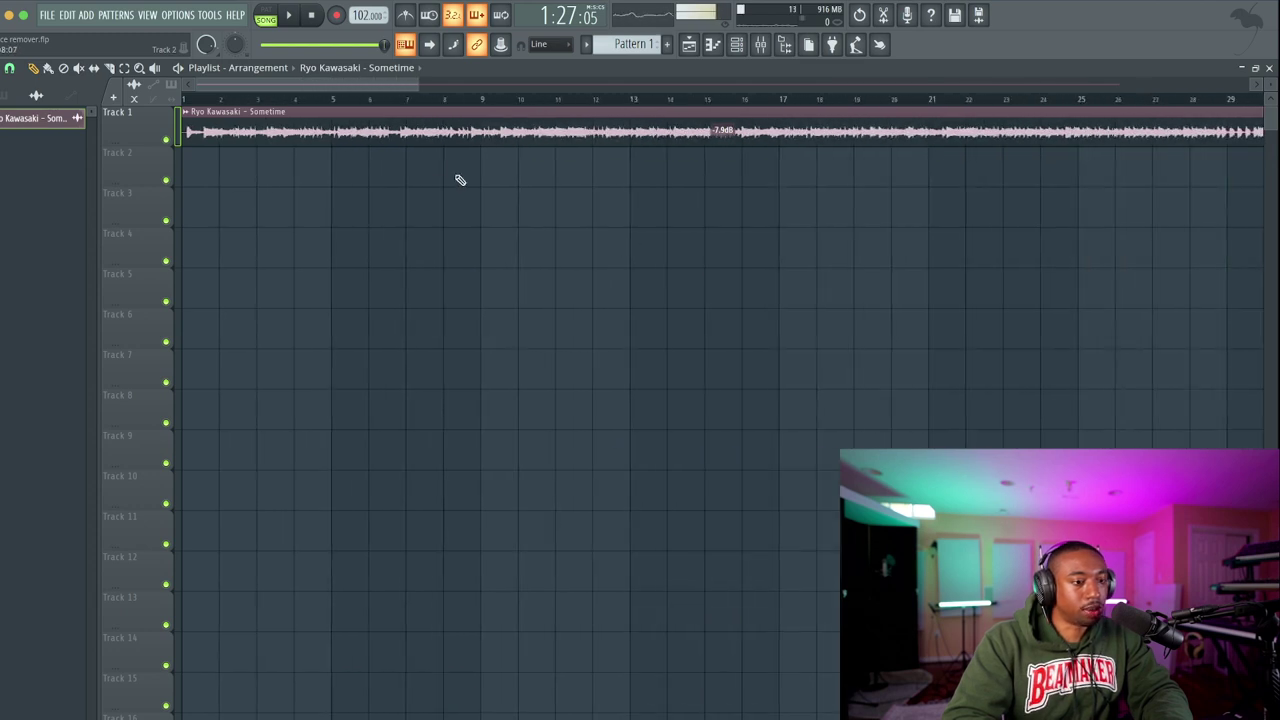
double_click(383, 123)
click(408, 247)
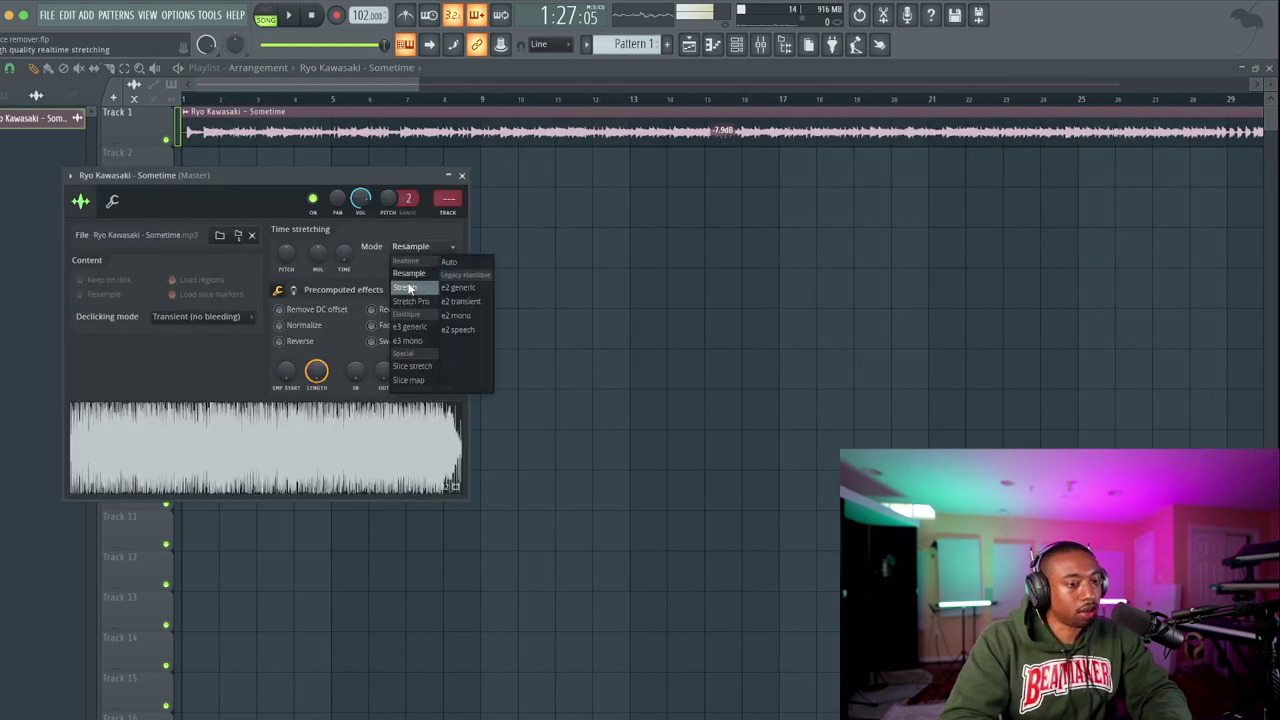
click(409, 288)
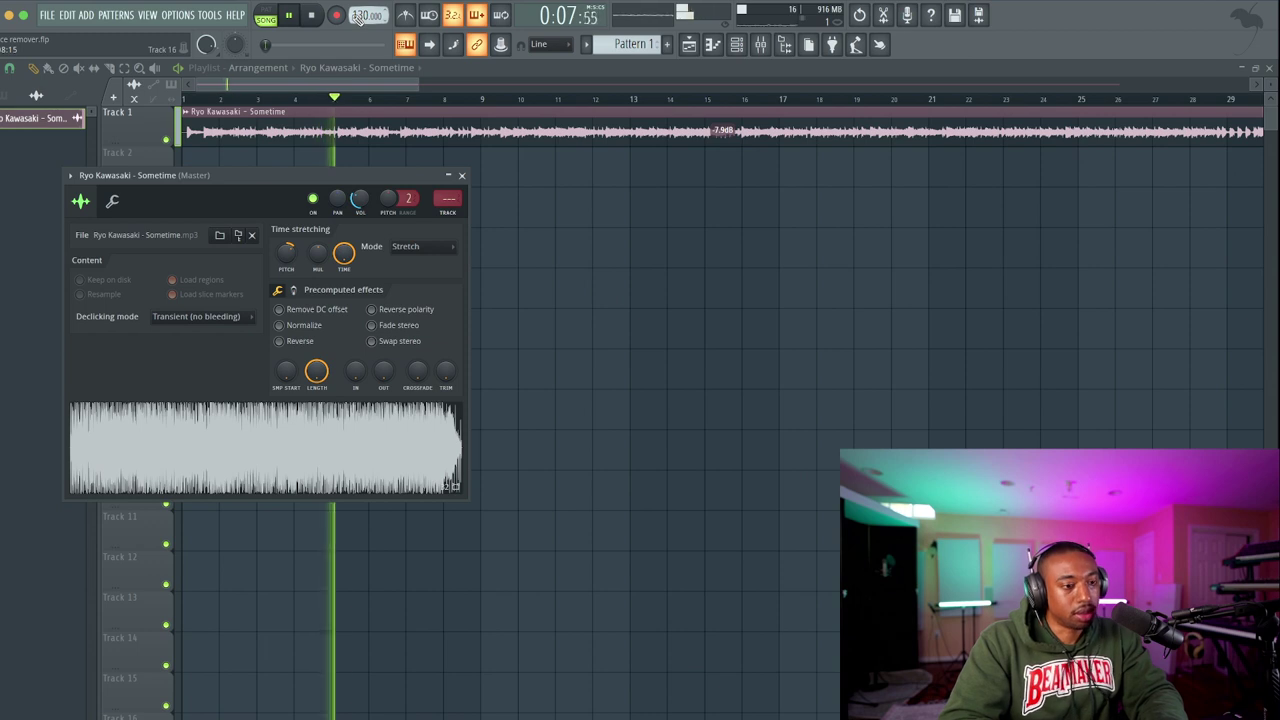
key(Escape)
Audition the opening bars of the "Sometime" clip from different start points to locate where the sample begins.
key(space)
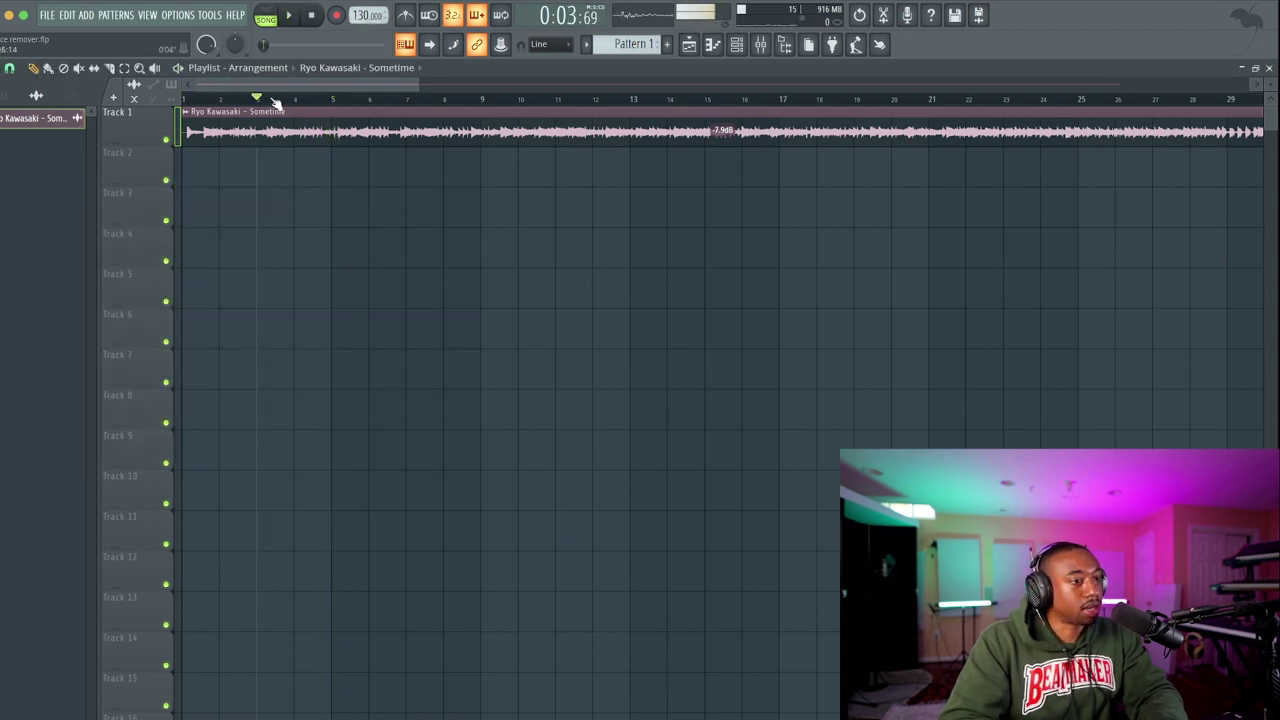
key(space)
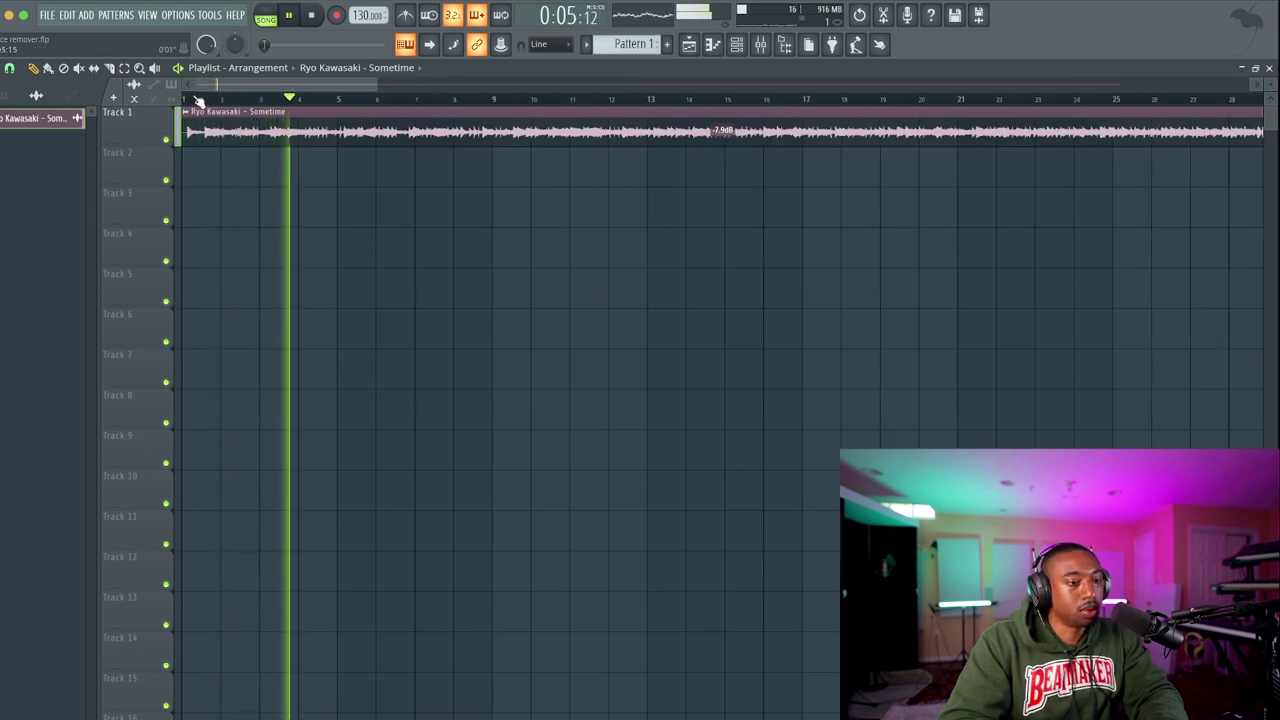
key(space)
scroll(198, 103, up, 4)
key(space)
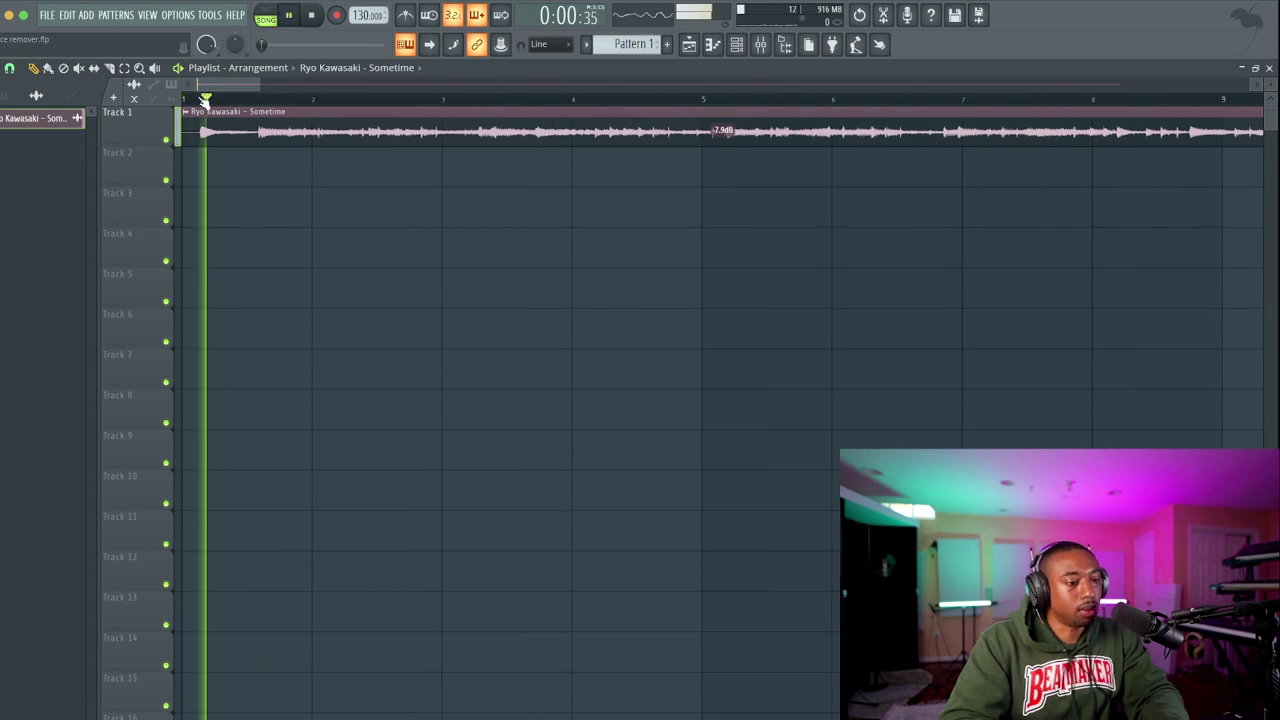
scroll(250, 110, down, 1)
scroll(250, 110, down, 2)
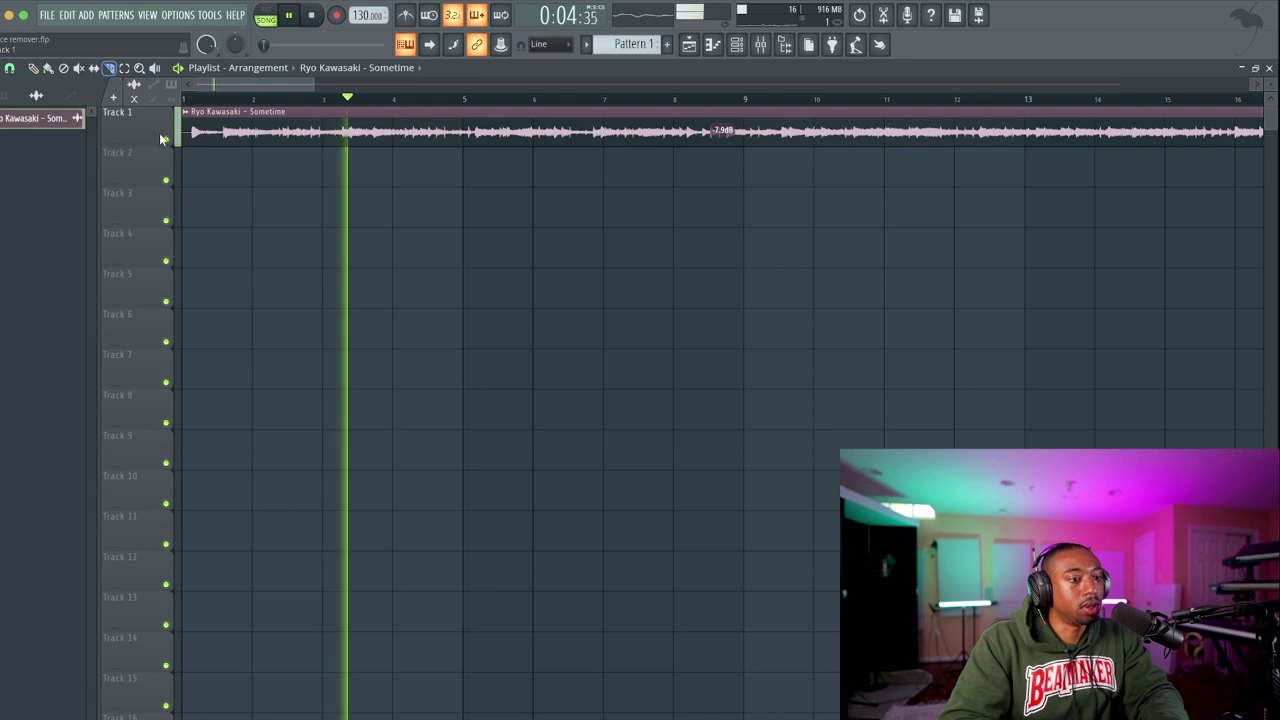
Enlarge Track 1 vertically so the waveform of the "Sometime" clip can be read in detail.
scroll(189, 152, up, 2)
scroll(266, 143, up, 1)
ctrl+click(298, 135)
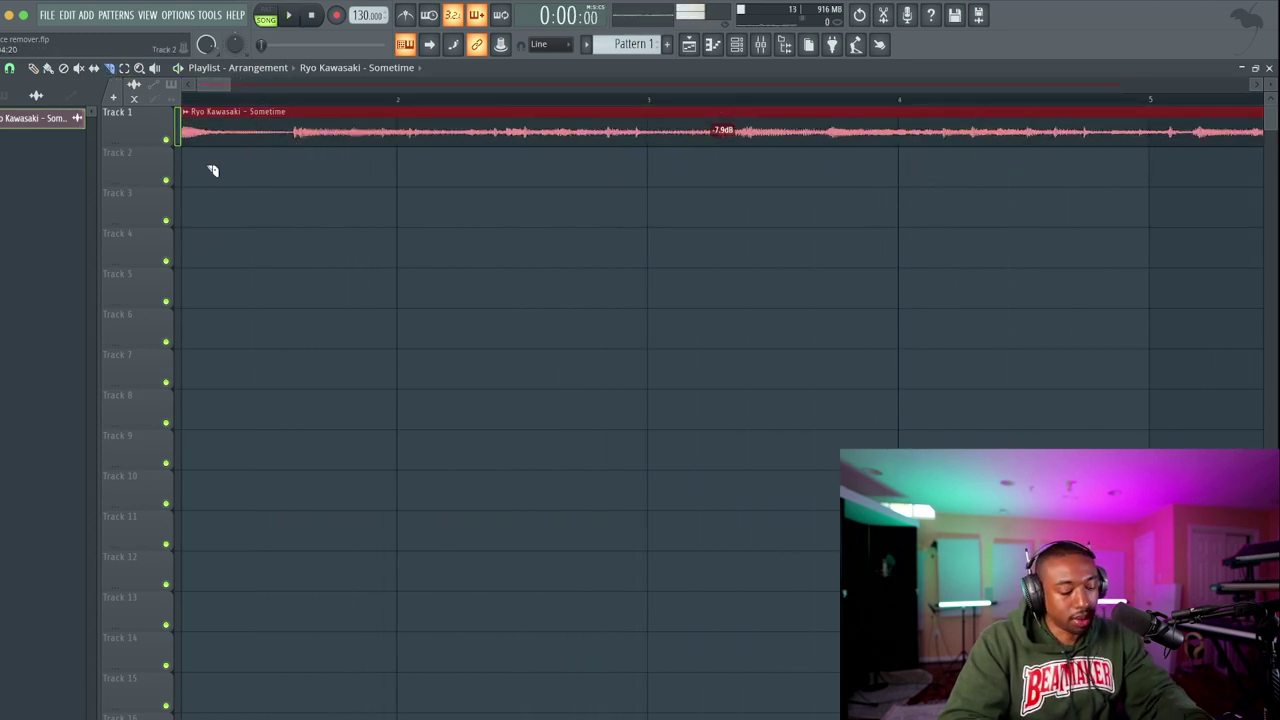
scroll(254, 177, down, 2)
scroll(257, 181, up, 1)
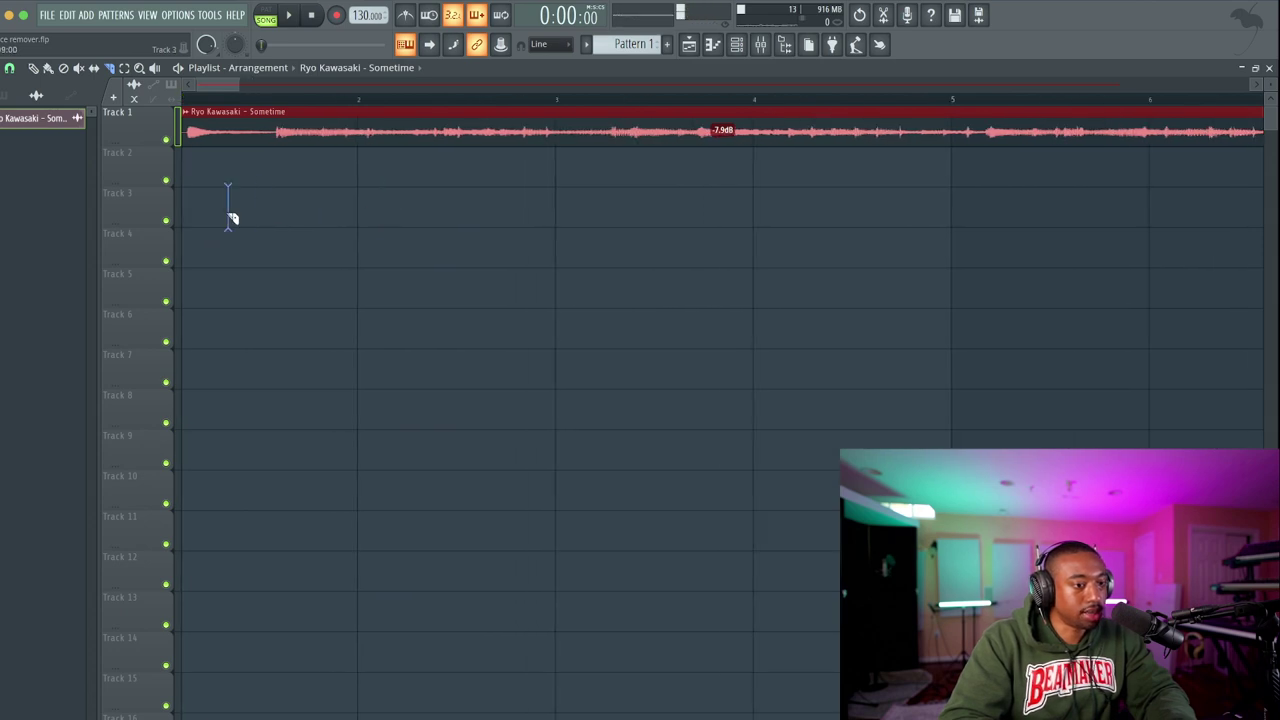
click(204, 175)
drag(158, 143, 166, 253)
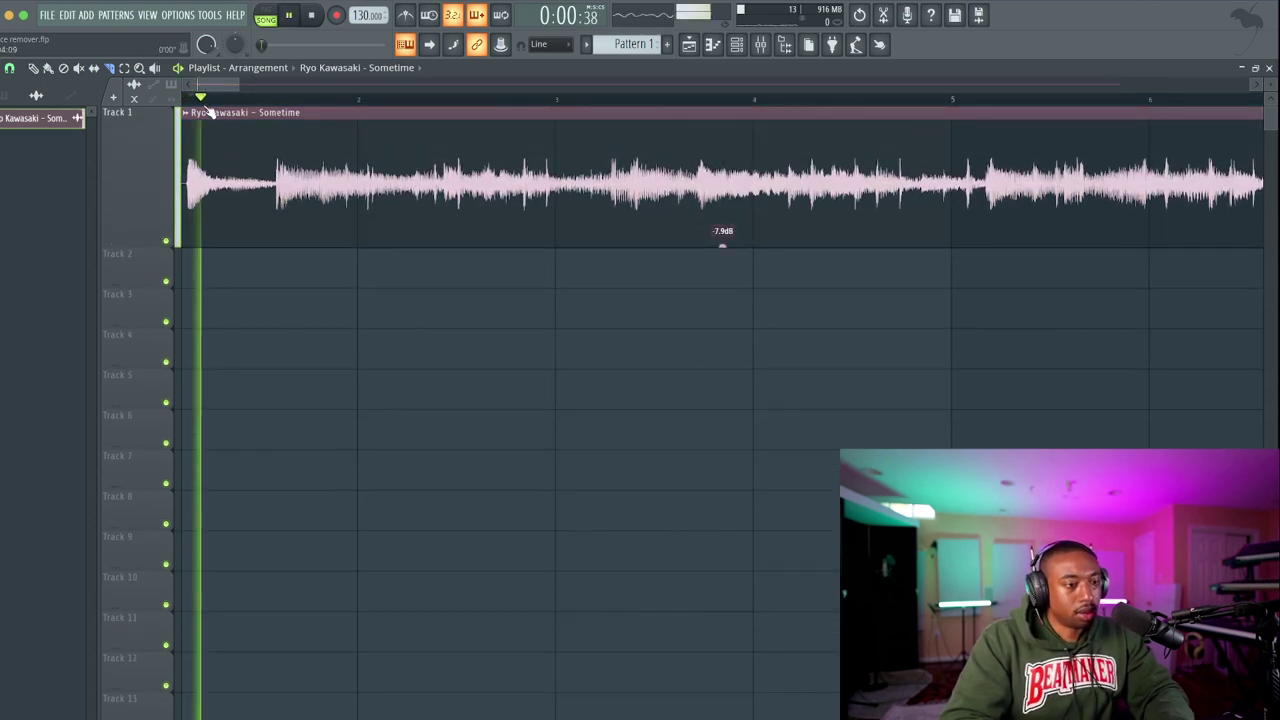
Slice the "Sometime" clip at successive phrase-starting transients, from just before bar 2 to about bar 23.3, and stop playback.
click(277, 198)
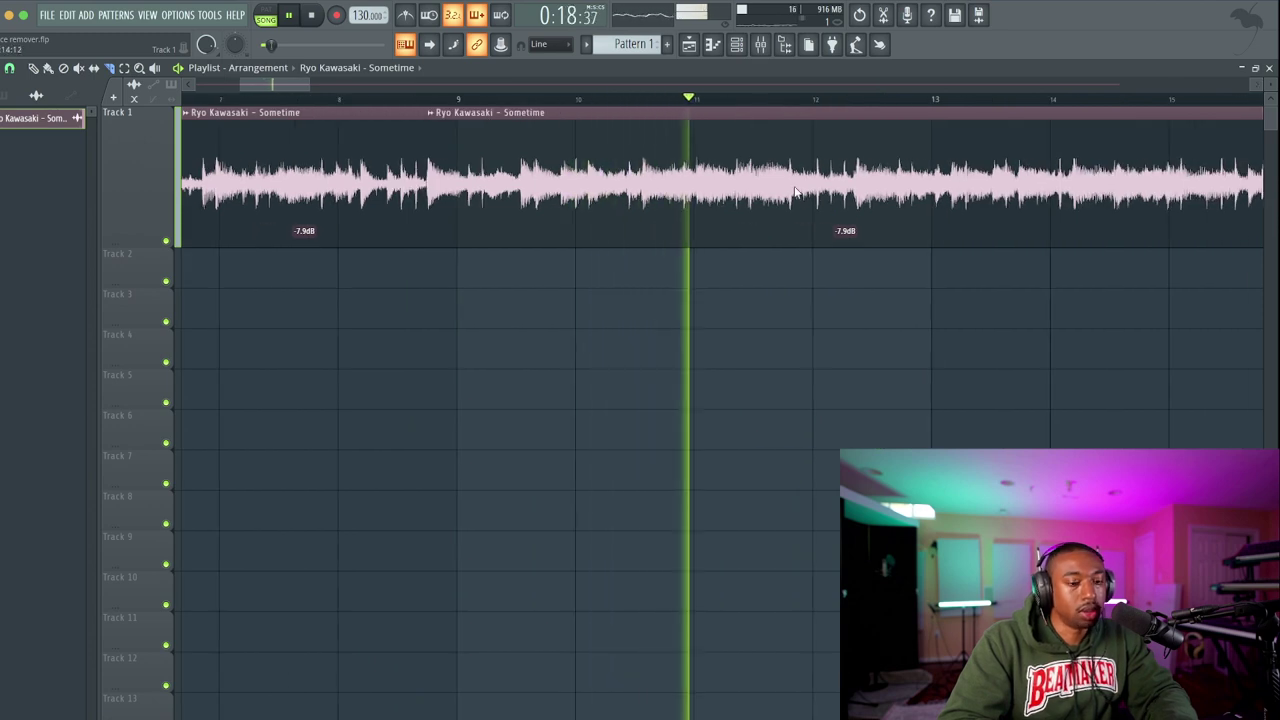
scroll(806, 194, up, 3)
scroll(812, 190, up, 1)
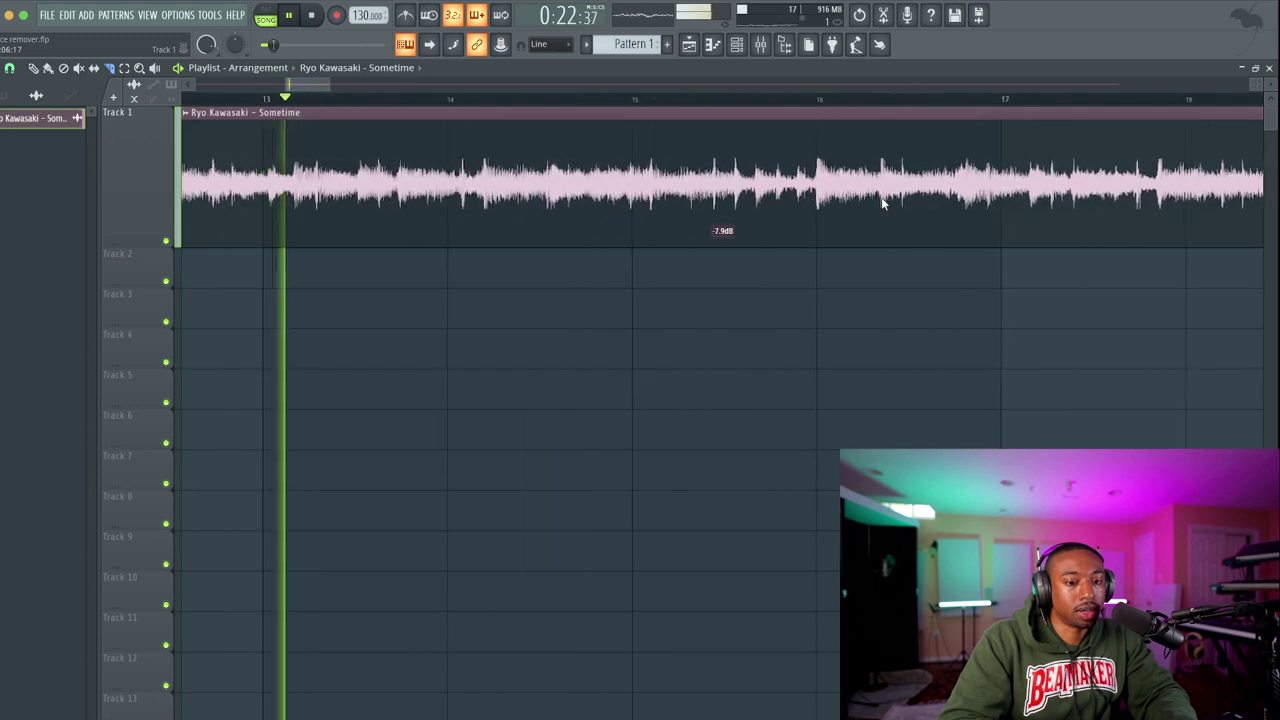
click(815, 228)
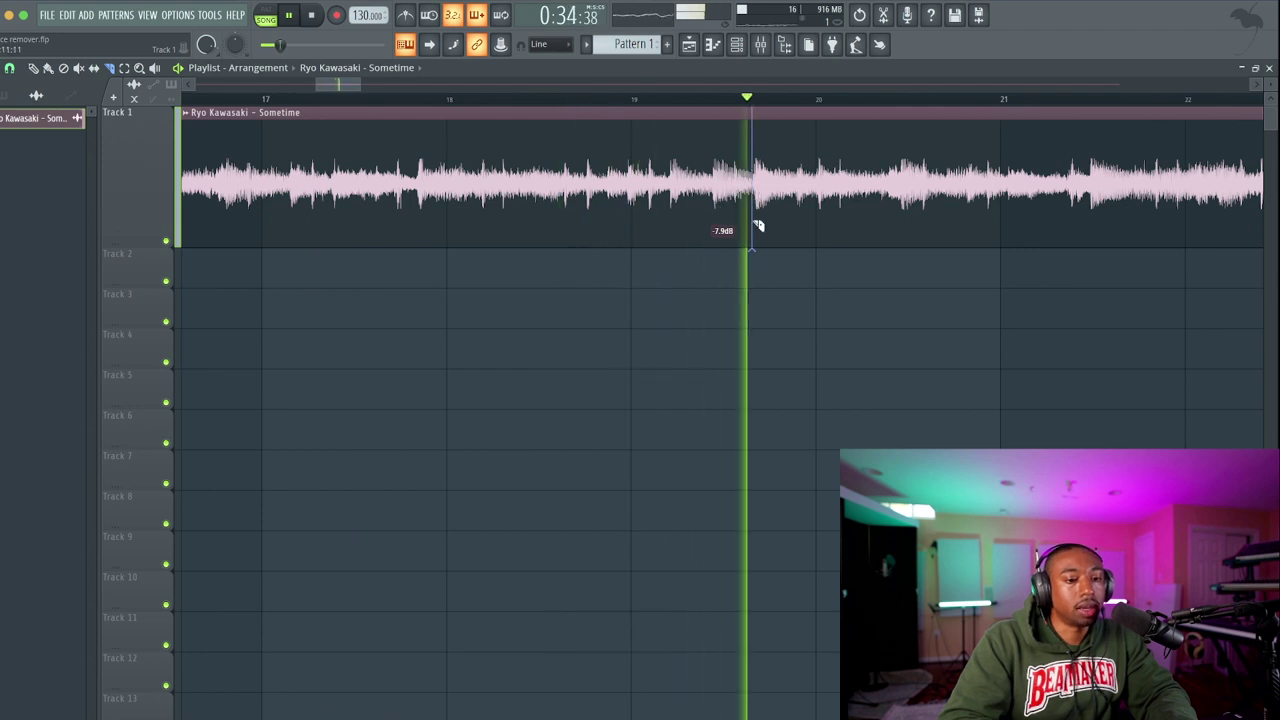
click(752, 220)
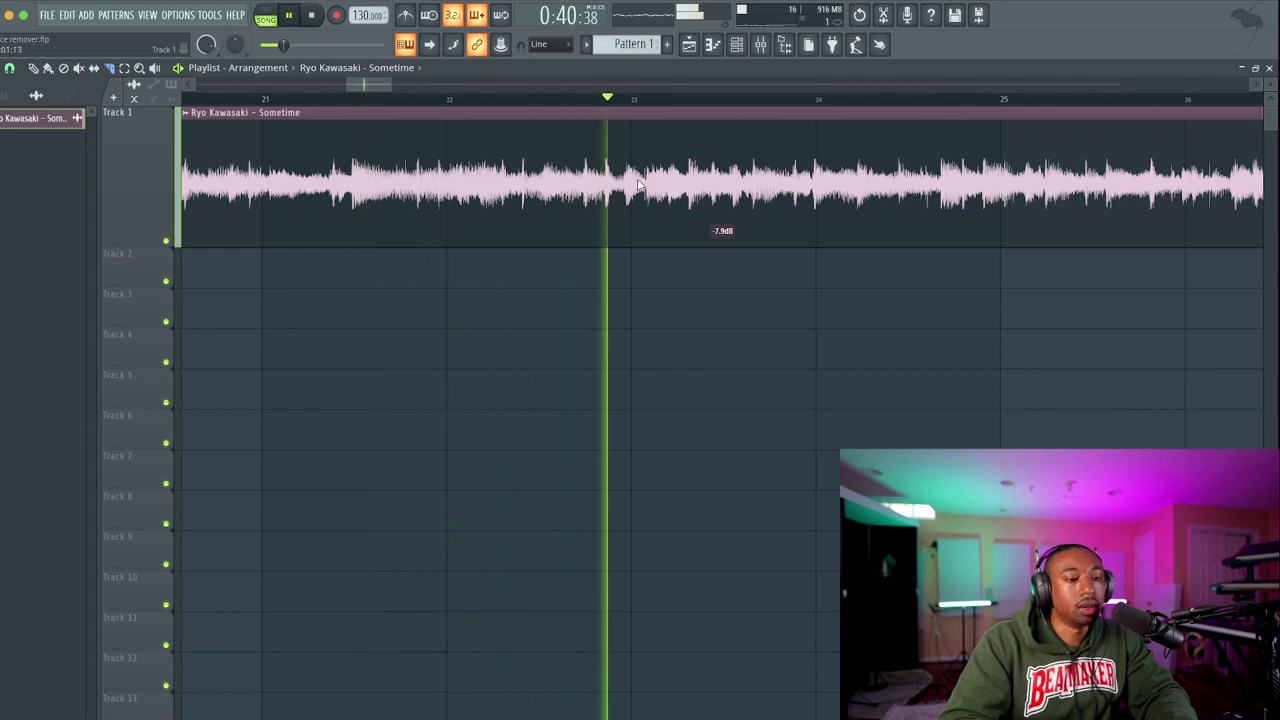
click(687, 200)
key(space)
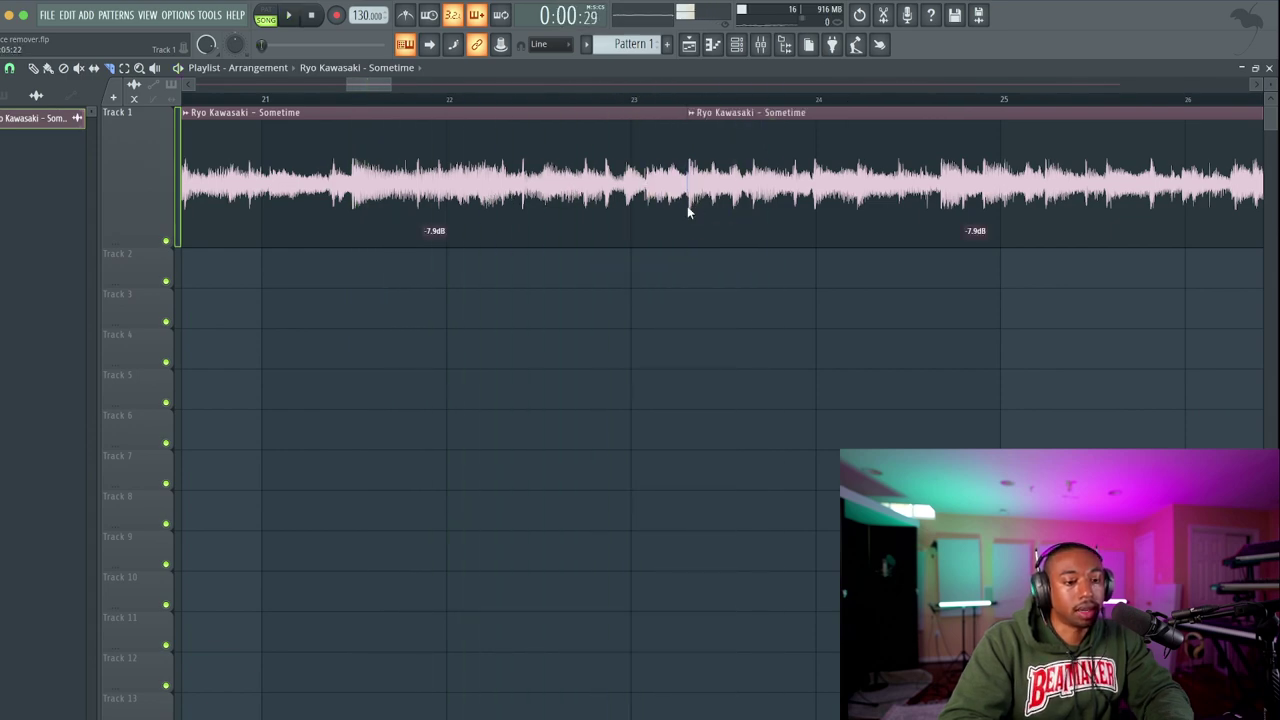
Audition the later part of the "Sometime" clip around the break near bar 72 to find another section to chop.
scroll(687, 207, down, 5)
scroll(687, 207, down, 5)
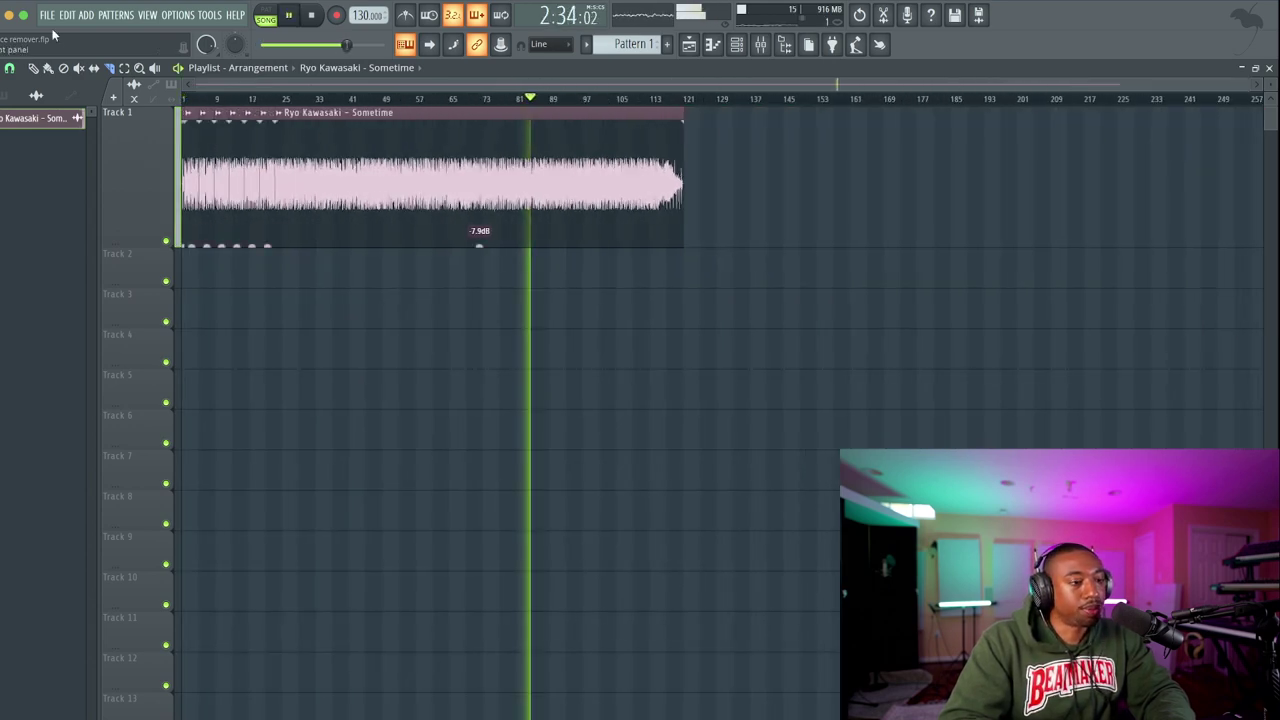
scroll(510, 150, up, 6)
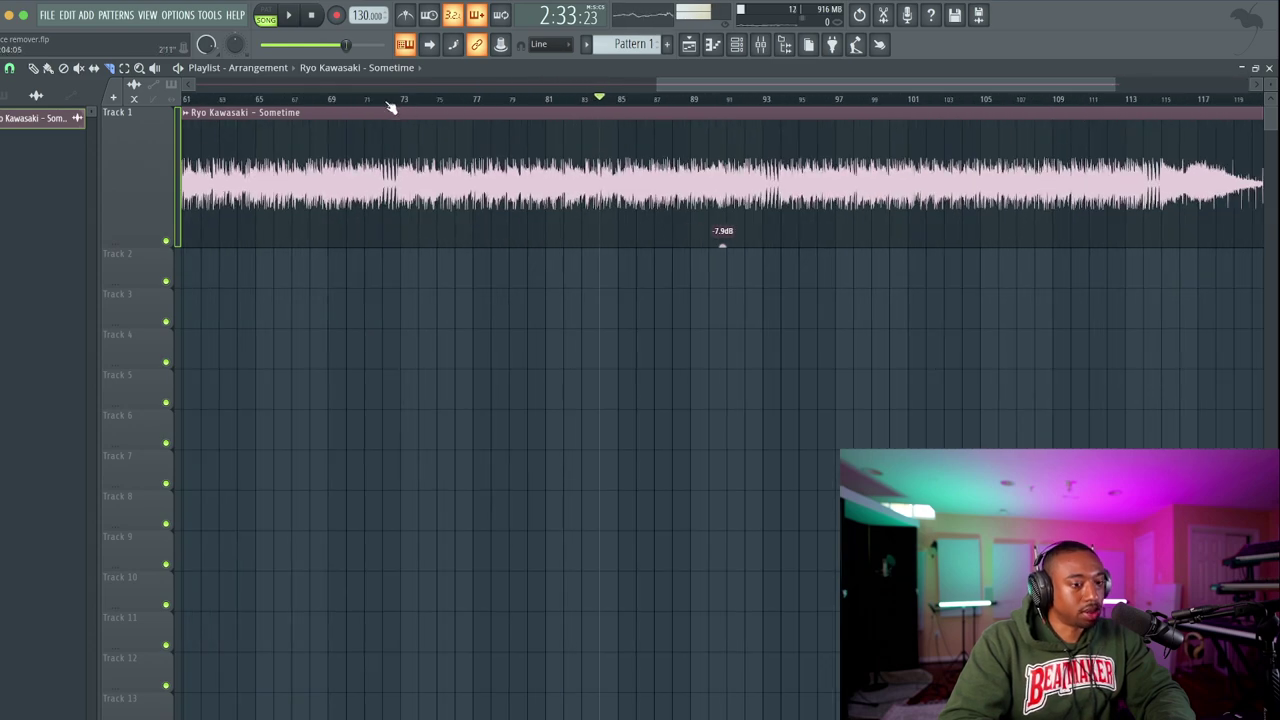
key(space)
scroll(388, 105, up, 3)
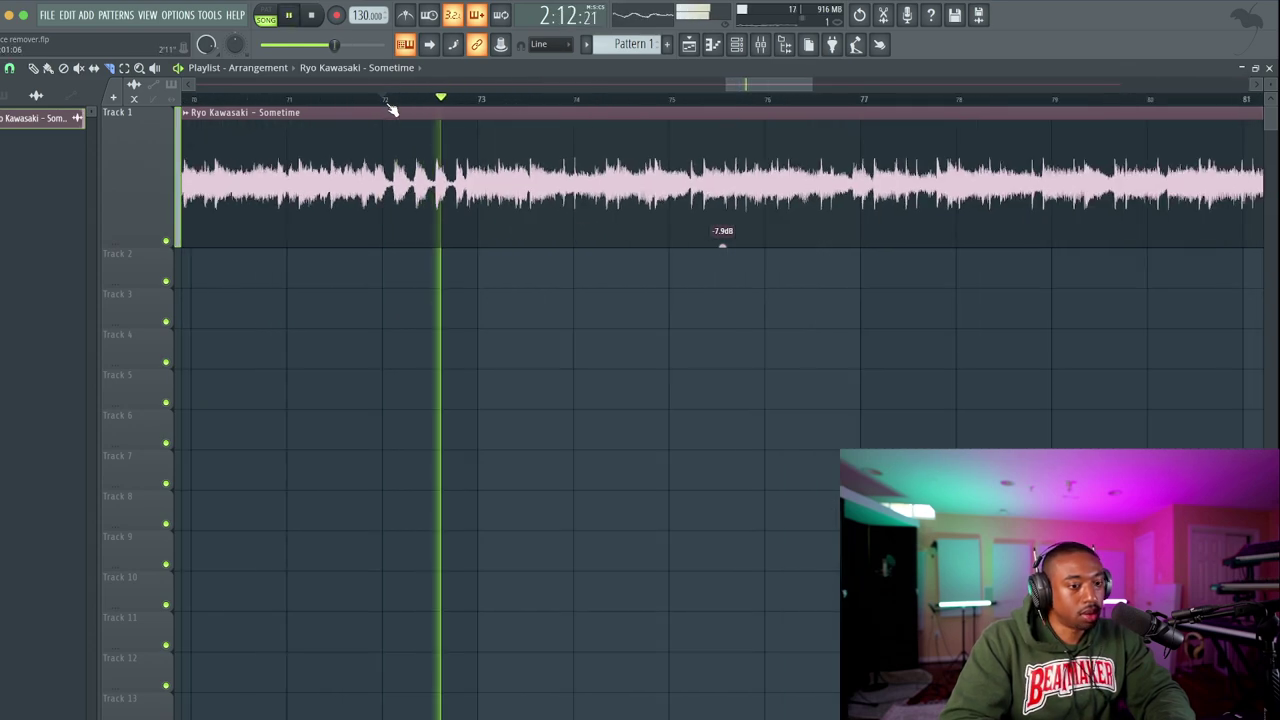
scroll(390, 110, down, 1)
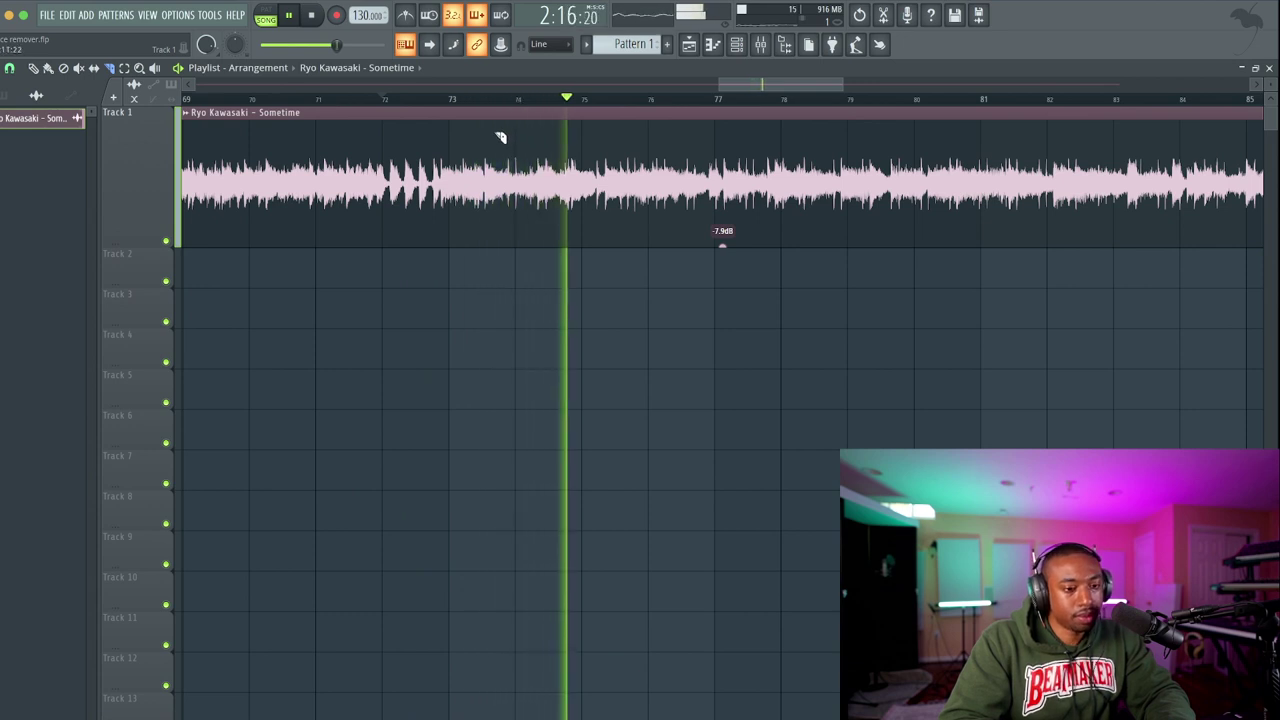
key(space)
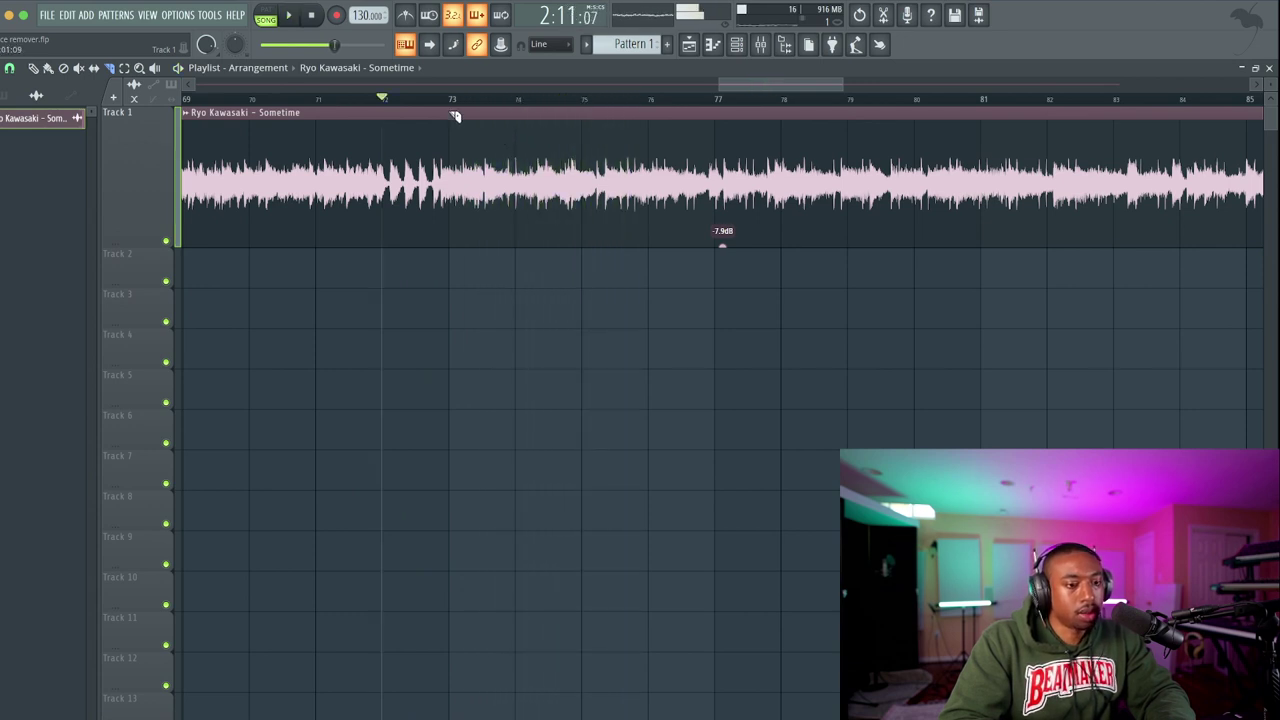
Slice the later section of the "Sometime" clip at successive phrase transients, from about bar 73.5 to about bar 87.8.
scroll(445, 107, up, 2)
key(space)
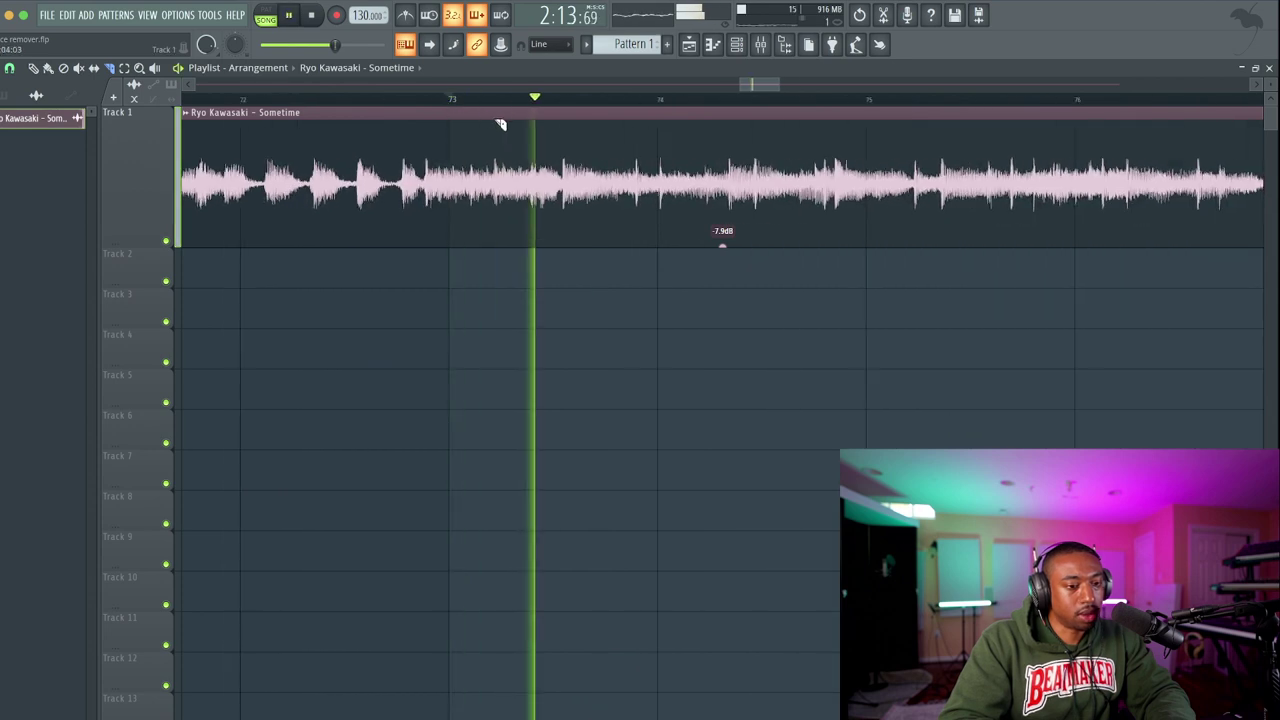
drag(578, 145, 575, 198)
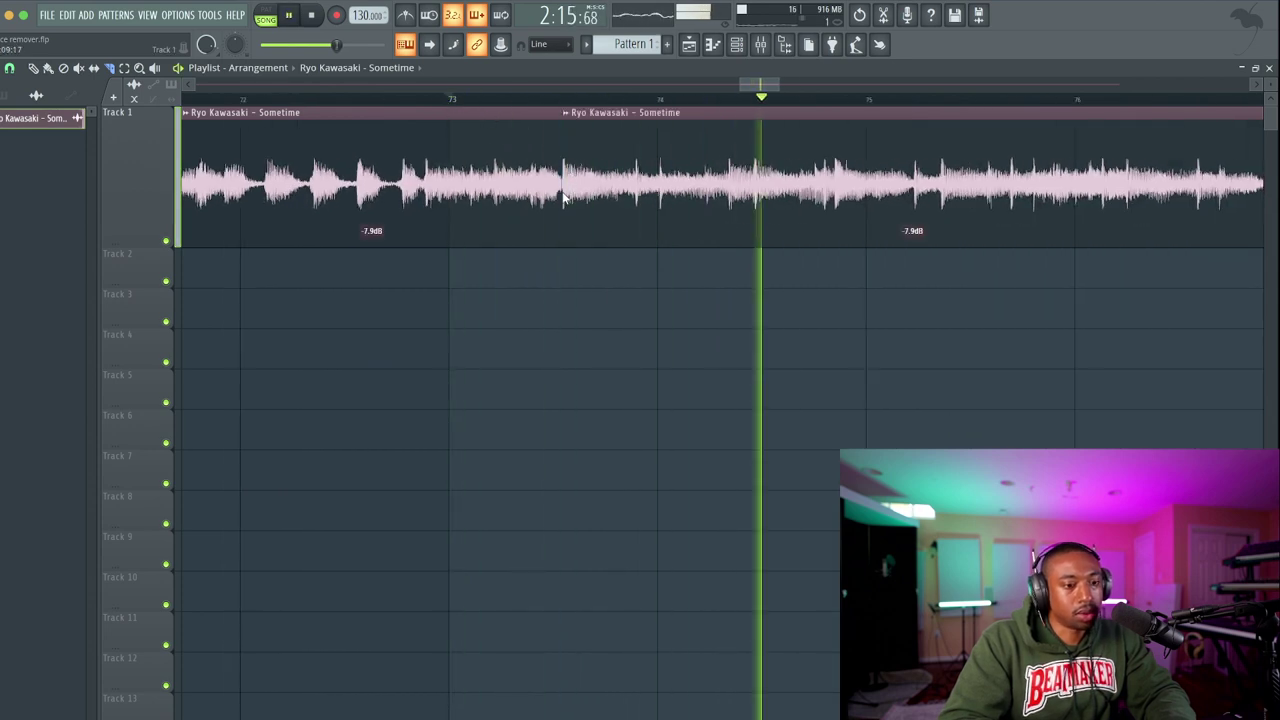
scroll(580, 195, down, 1)
scroll(860, 175, right, 2)
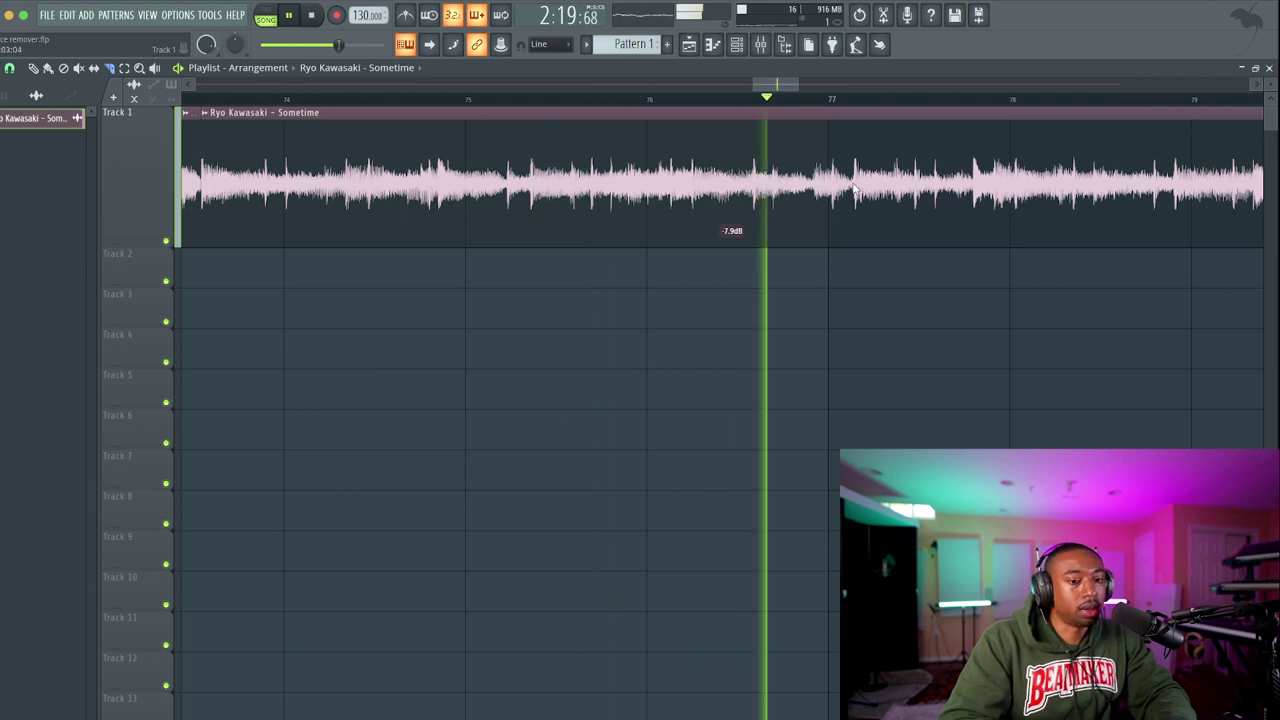
scroll(853, 199, right, 4)
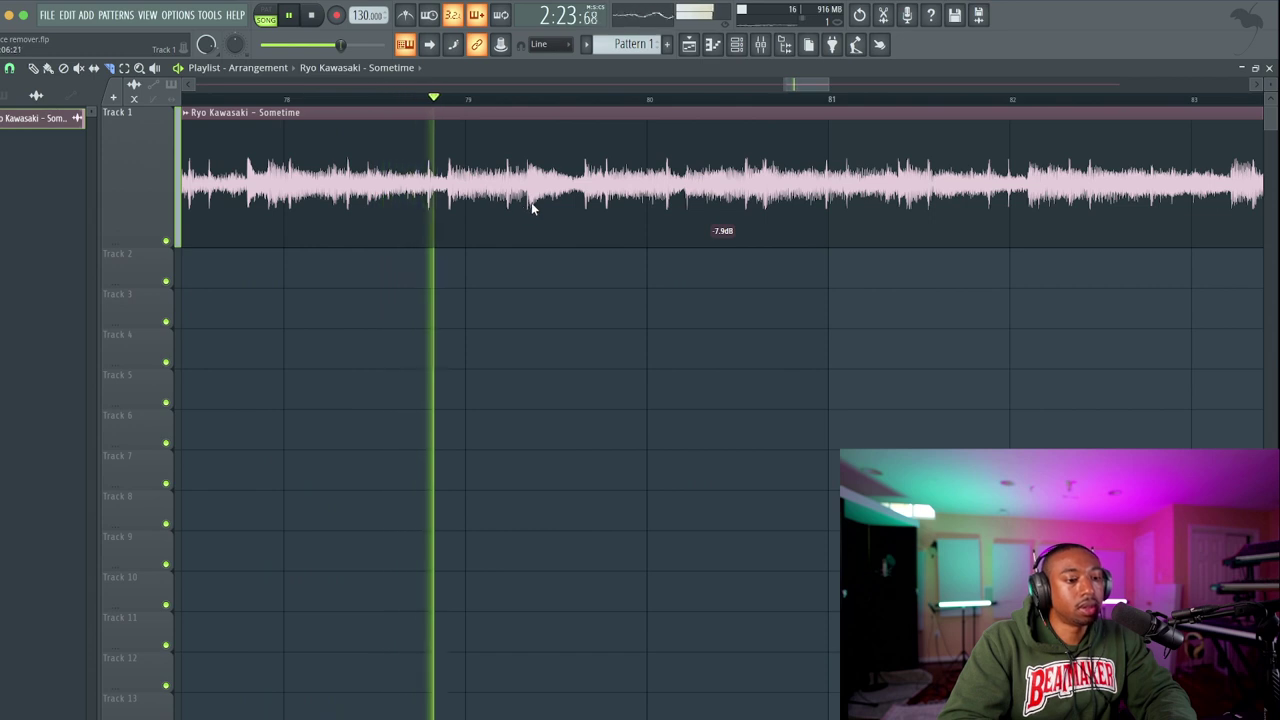
click(763, 196)
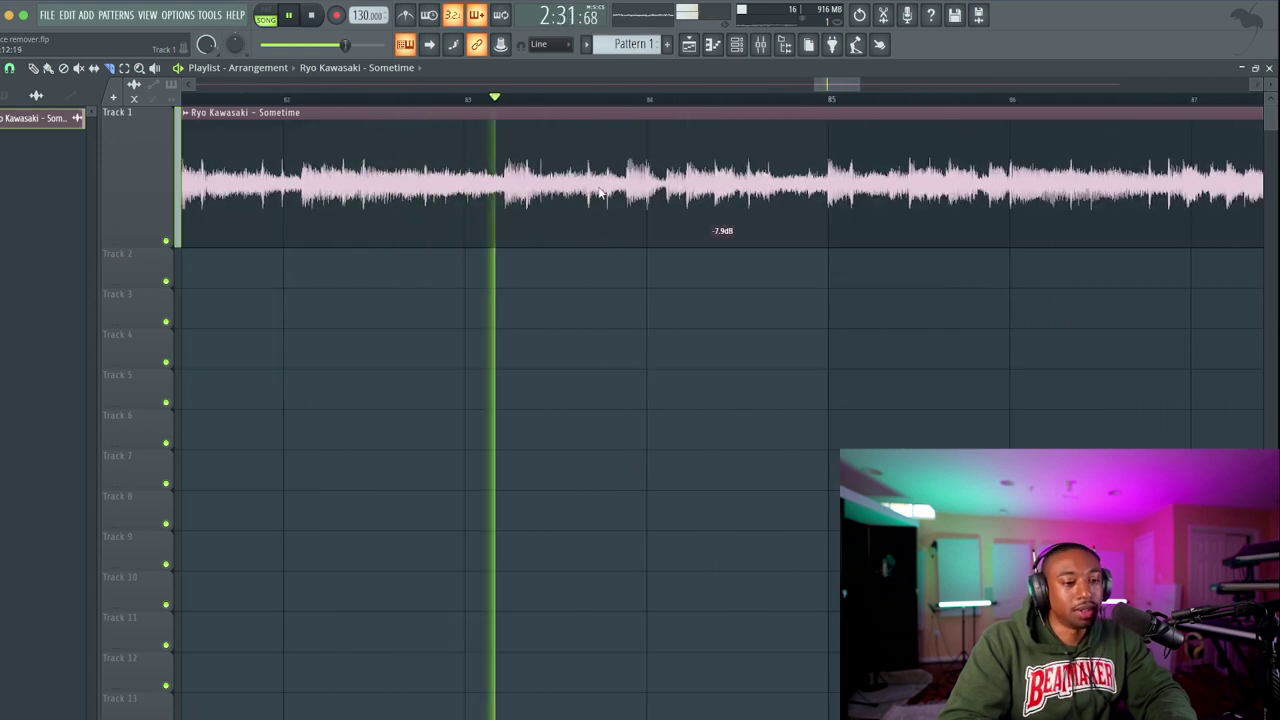
click(686, 196)
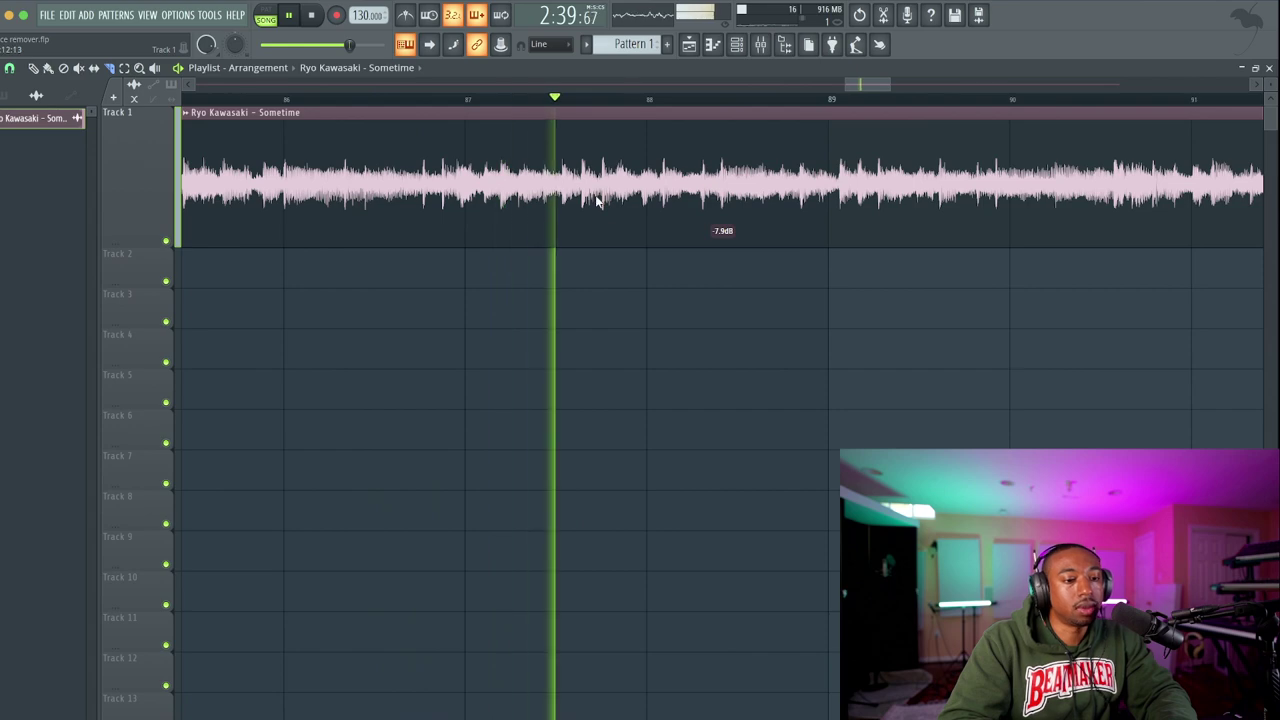
key(space)
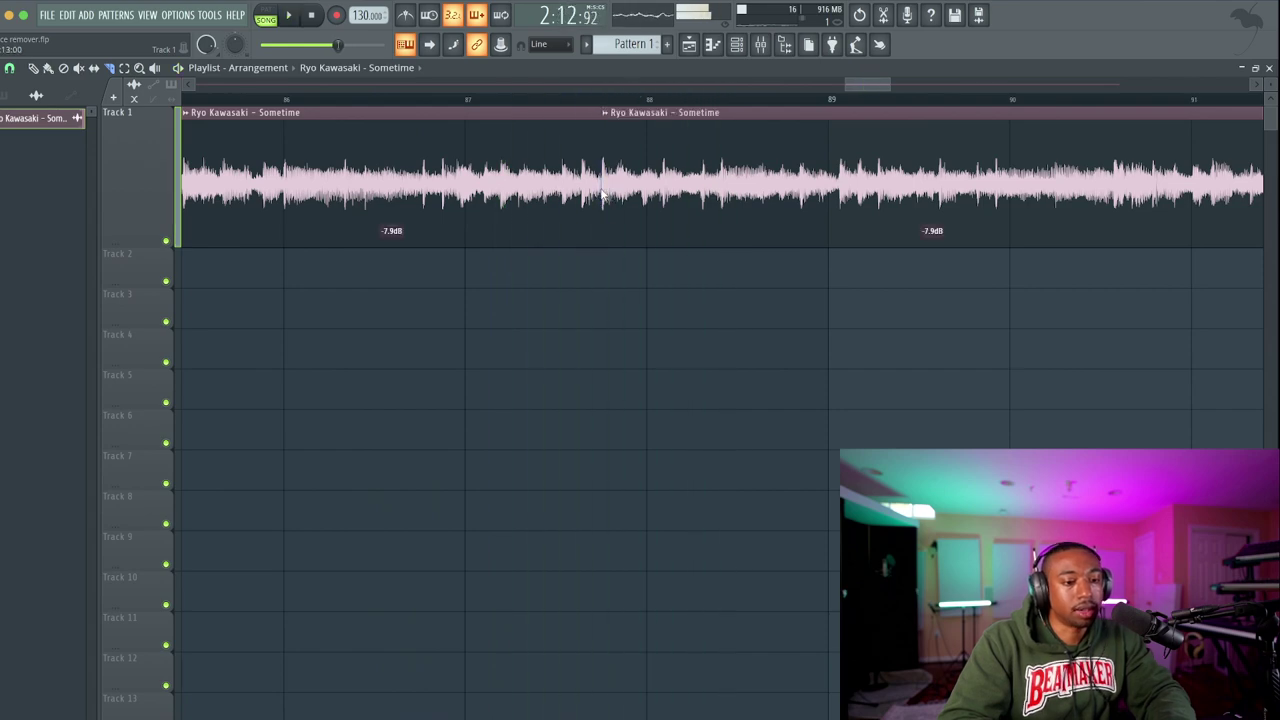
scroll(601, 192, down, 4)
scroll(601, 192, down, 6)
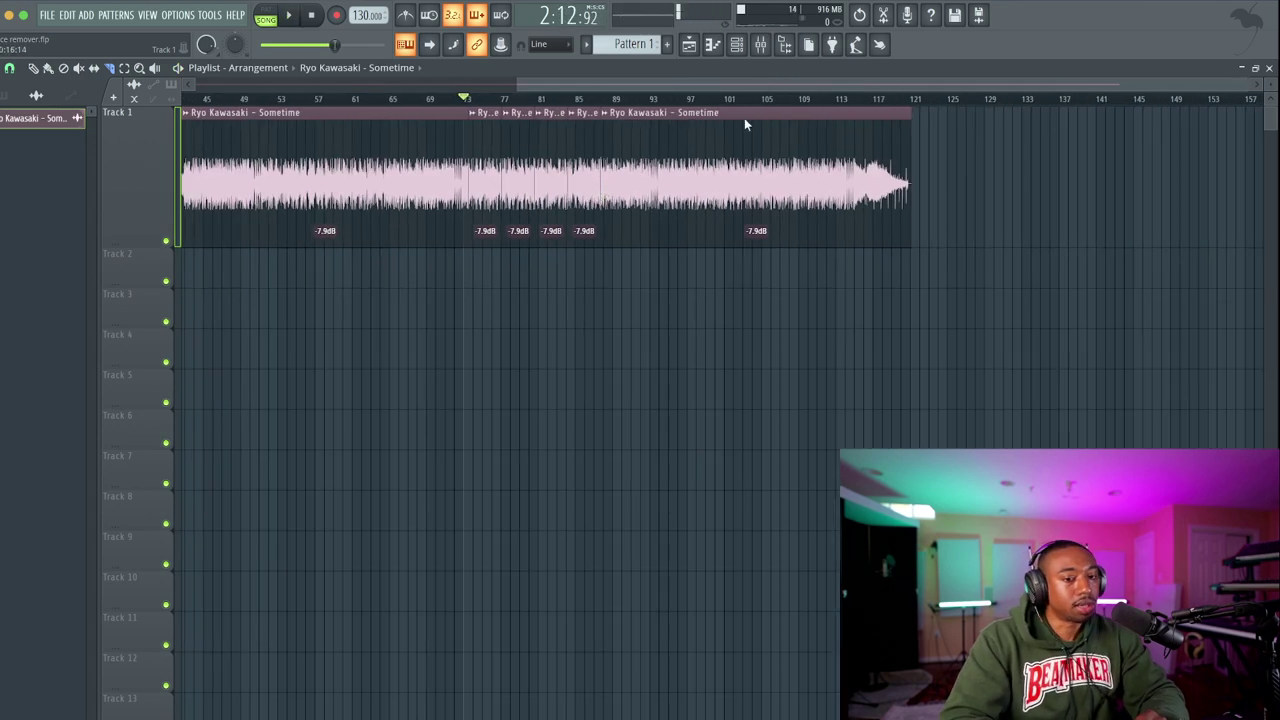
Audition the end of the "Sometime" clip and slice it at about bar 115, where the final sustained phrase begins.
scroll(857, 112, up, 5)
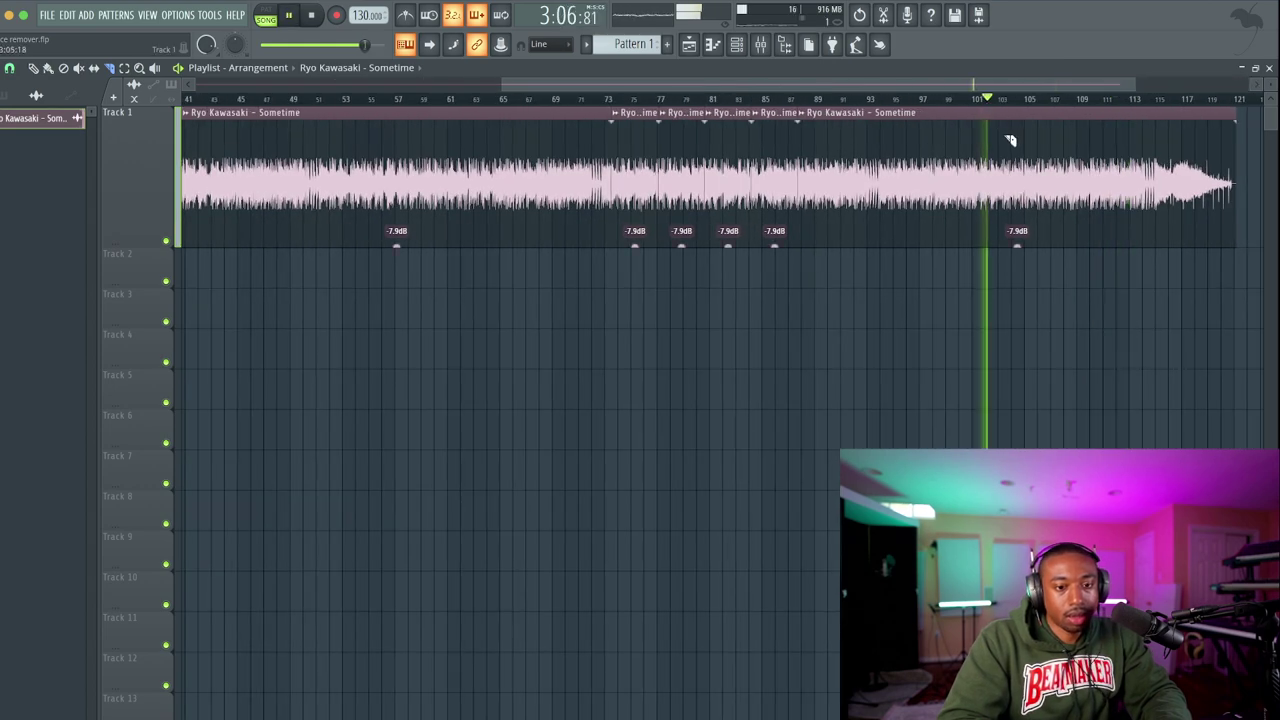
scroll(1010, 140, down, 5)
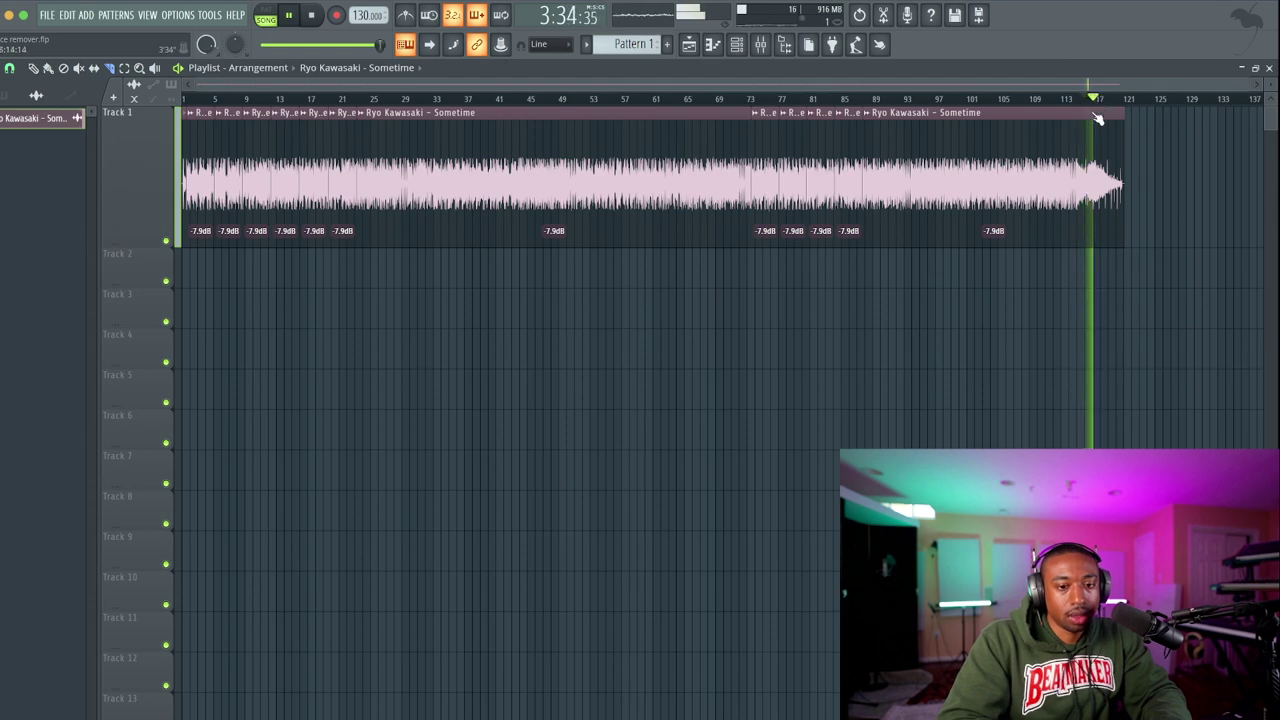
scroll(1097, 118, up, 4)
key(space)
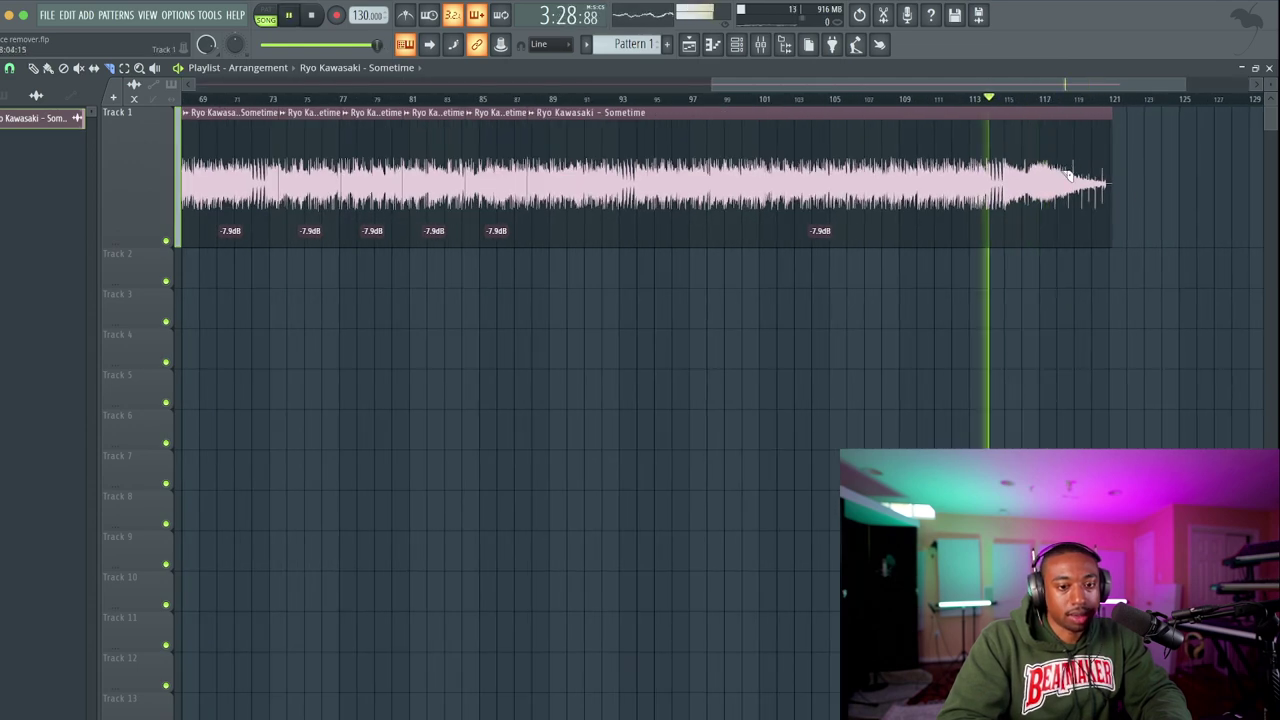
scroll(1068, 175, up, 2)
scroll(957, 189, up, 3)
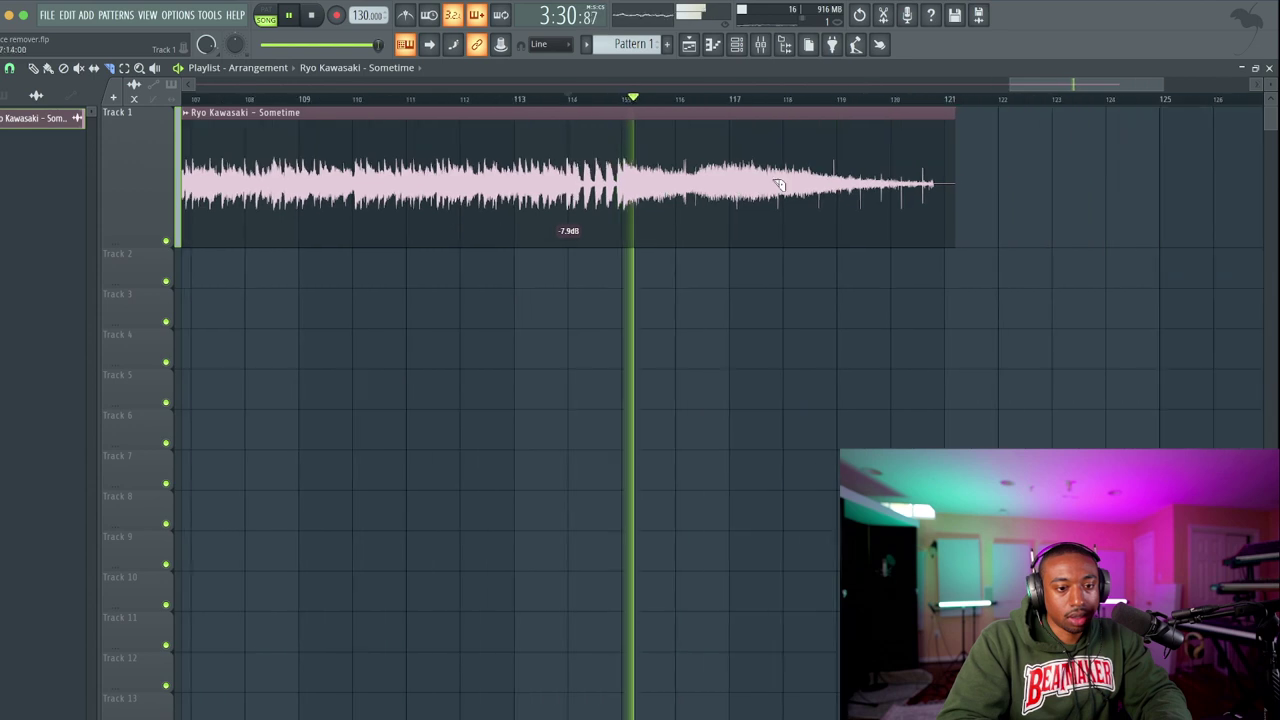
scroll(610, 105, up, 1)
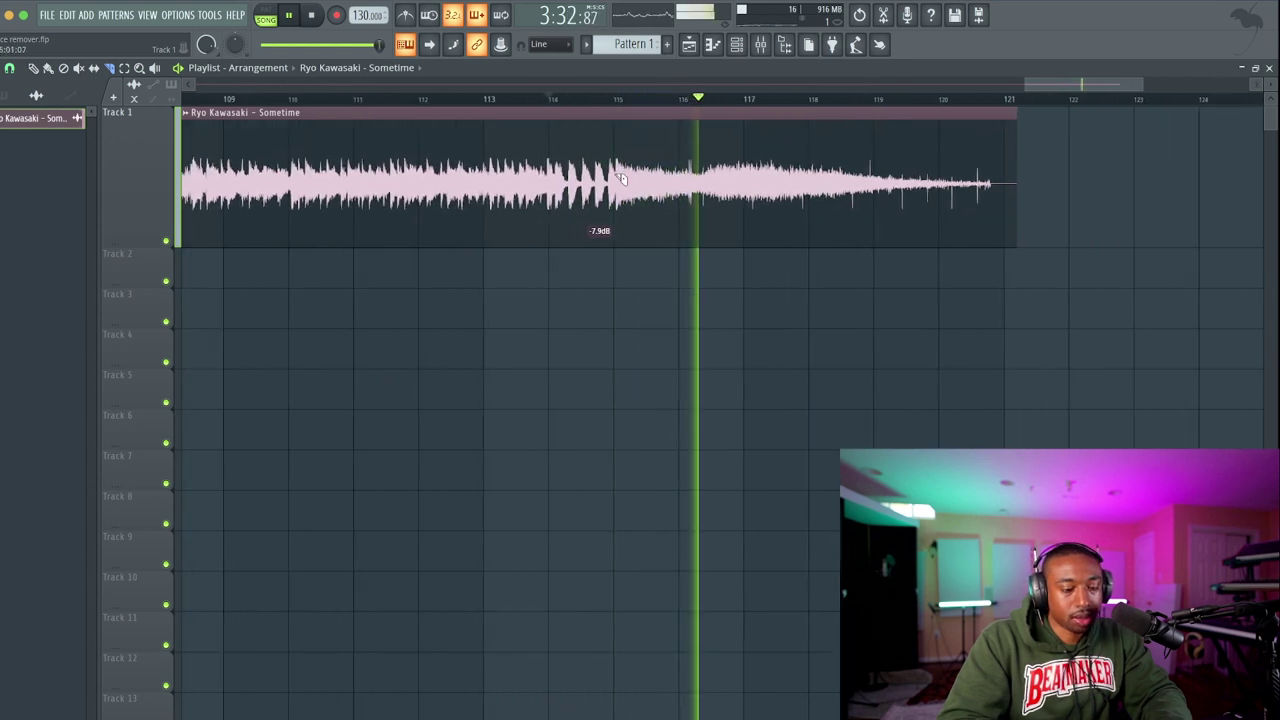
key(space)
key(space)
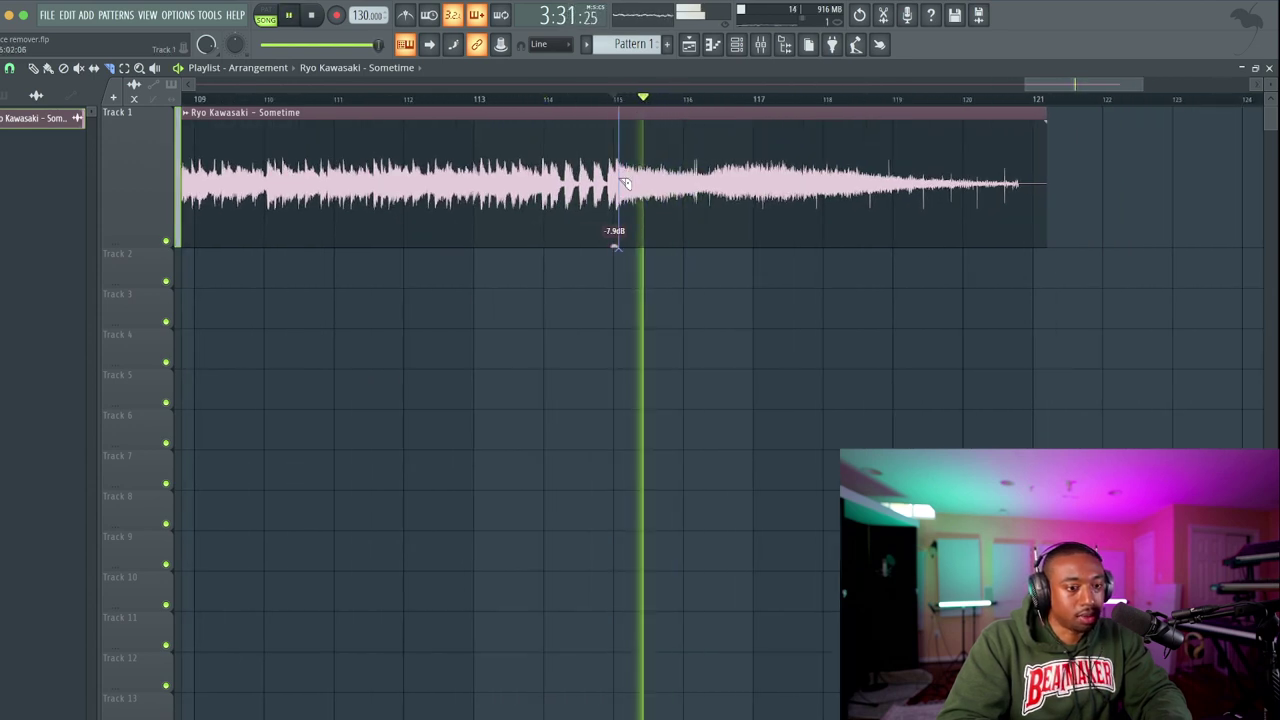
click(620, 195)
scroll(600, 194, down, 2)
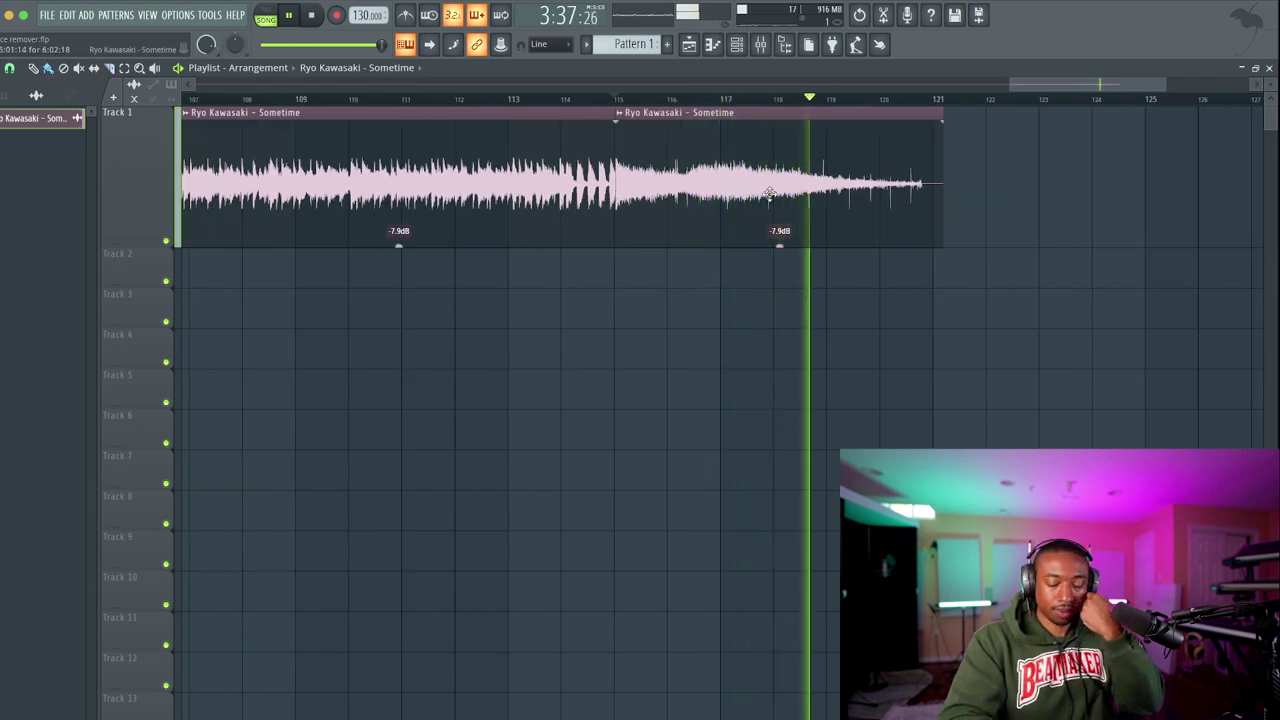
key(space)
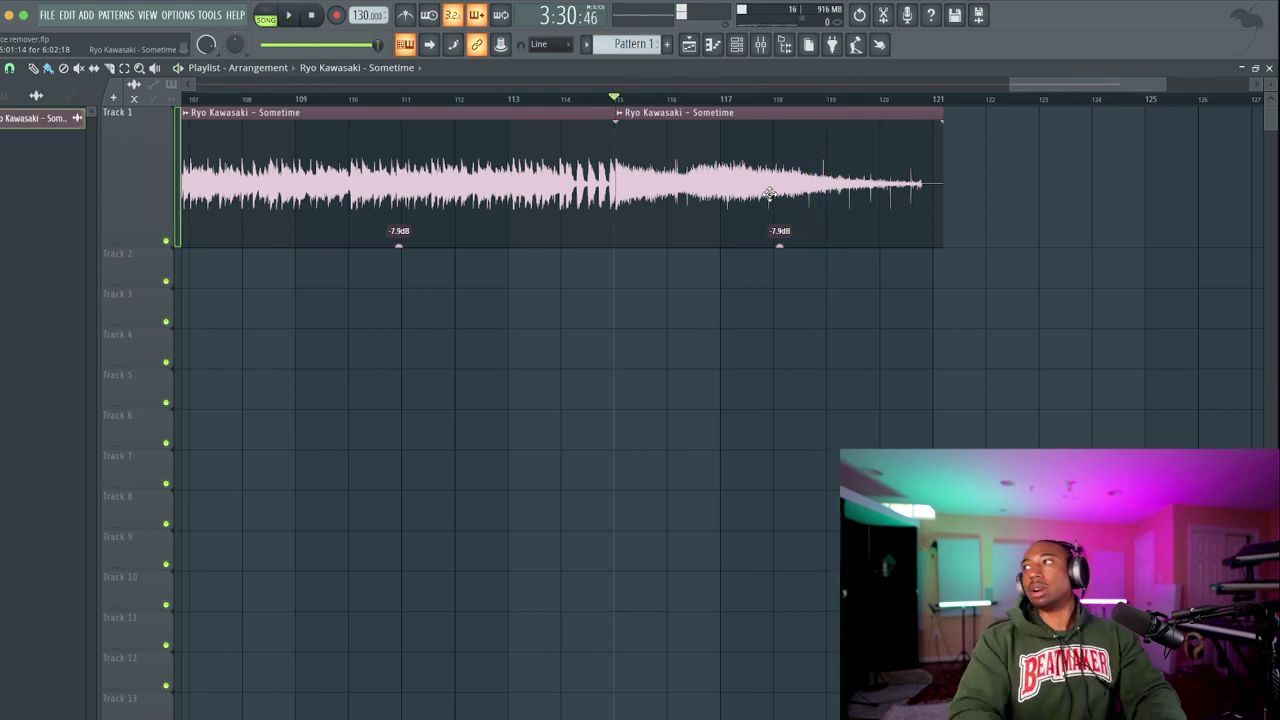
Delete the unused clip section from about bar 88 to bar 115 and move the ending slice to about bar 97.
scroll(583, 160, down, 3)
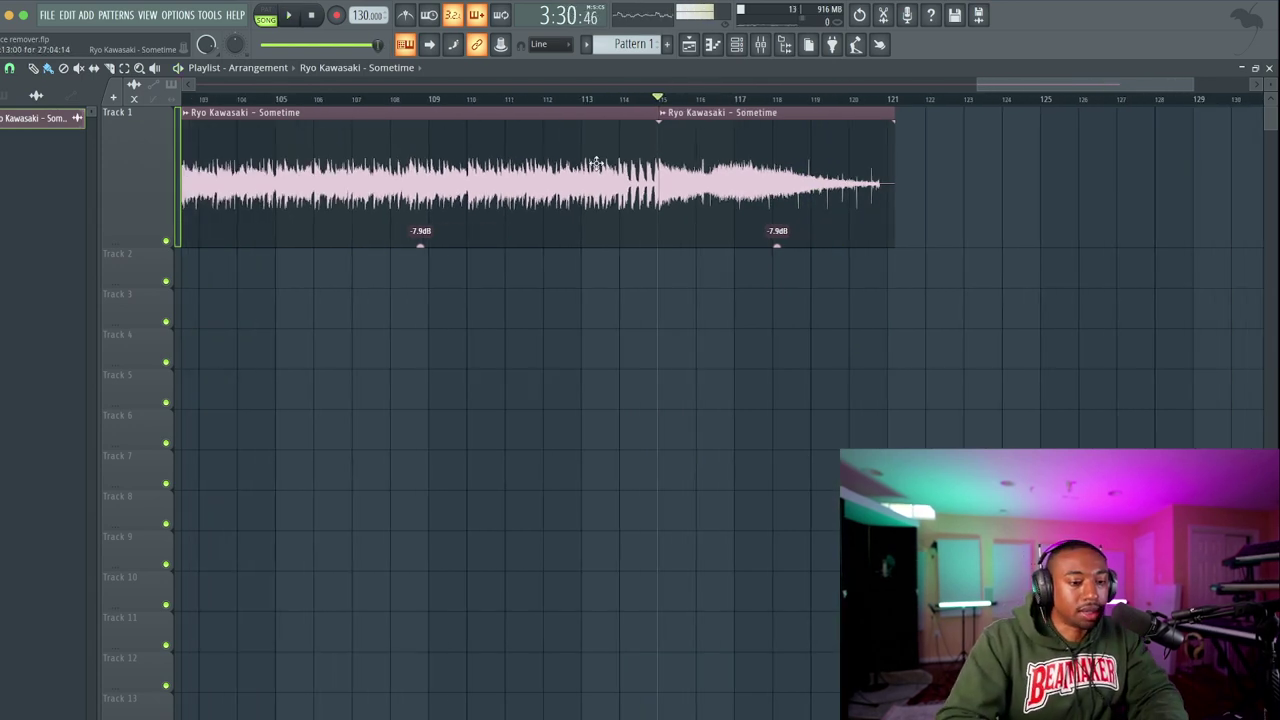
right_click(553, 158)
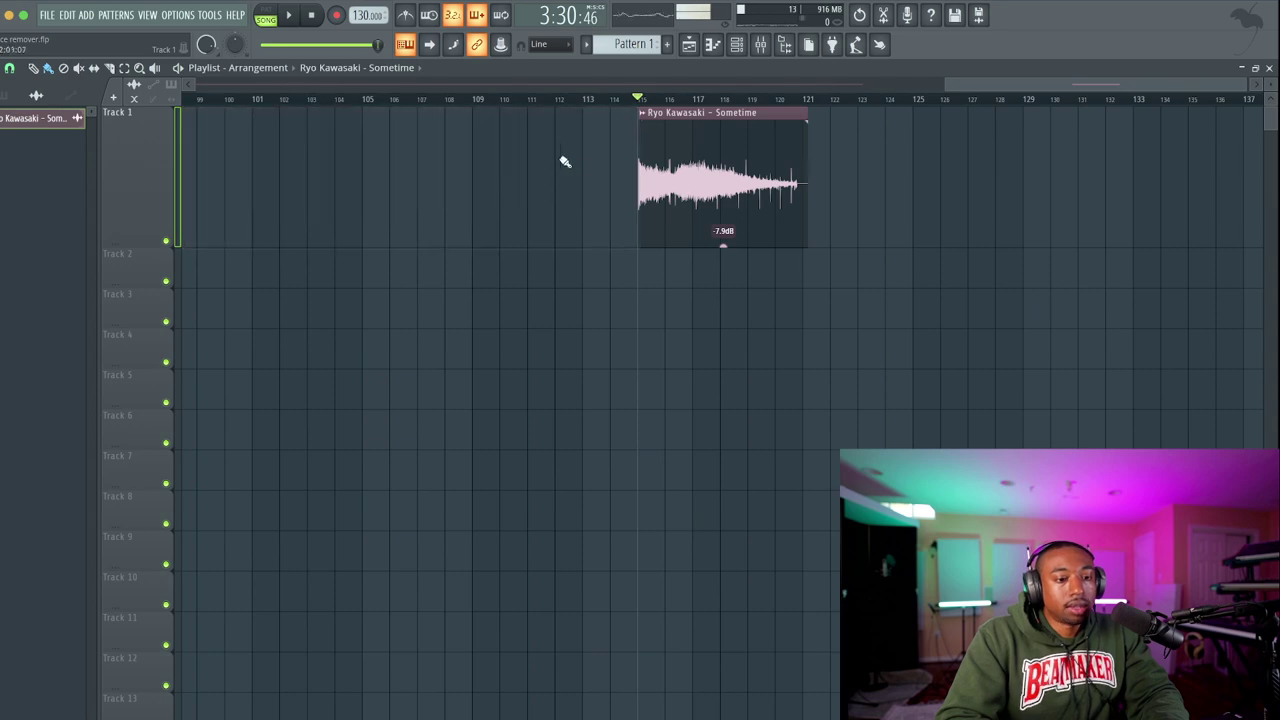
drag(676, 153, 220, 257)
scroll(317, 317, down, 4)
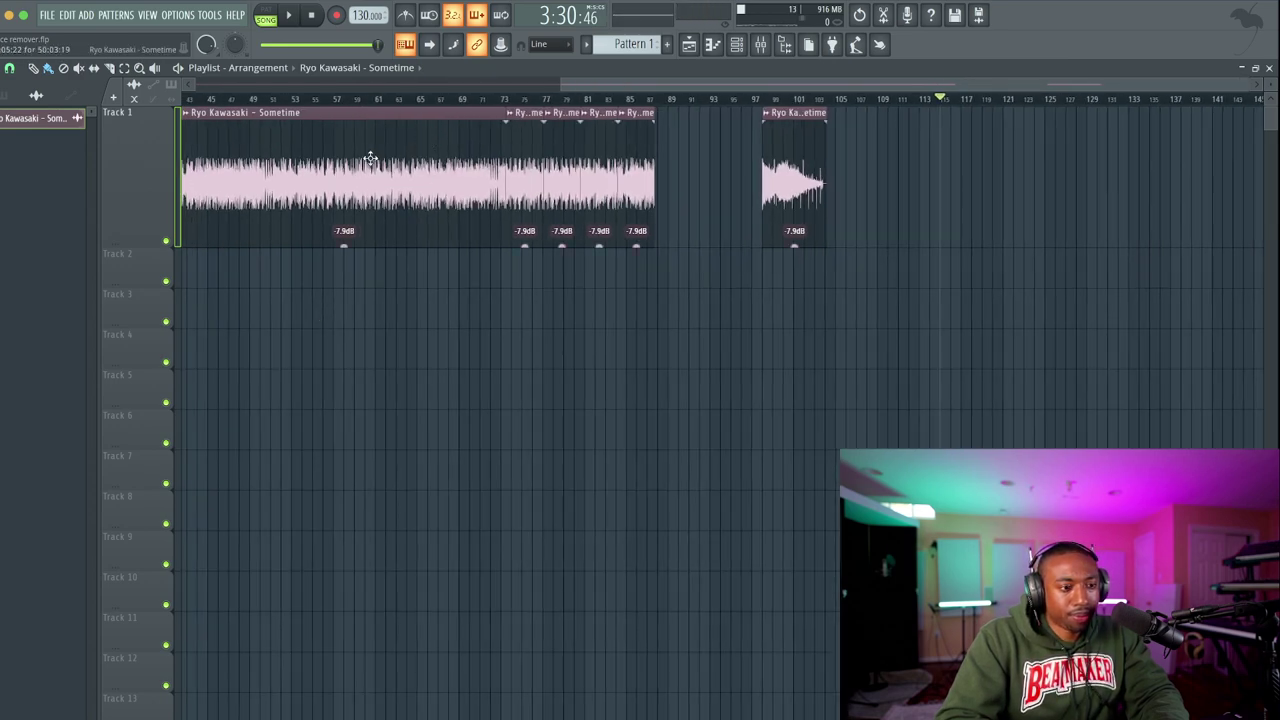
Delete the long section between about bars 23 and 73, and shift the four later slices earlier to about bar 26 together with the ending slice.
scroll(370, 158, down, 3)
right_click(444, 160)
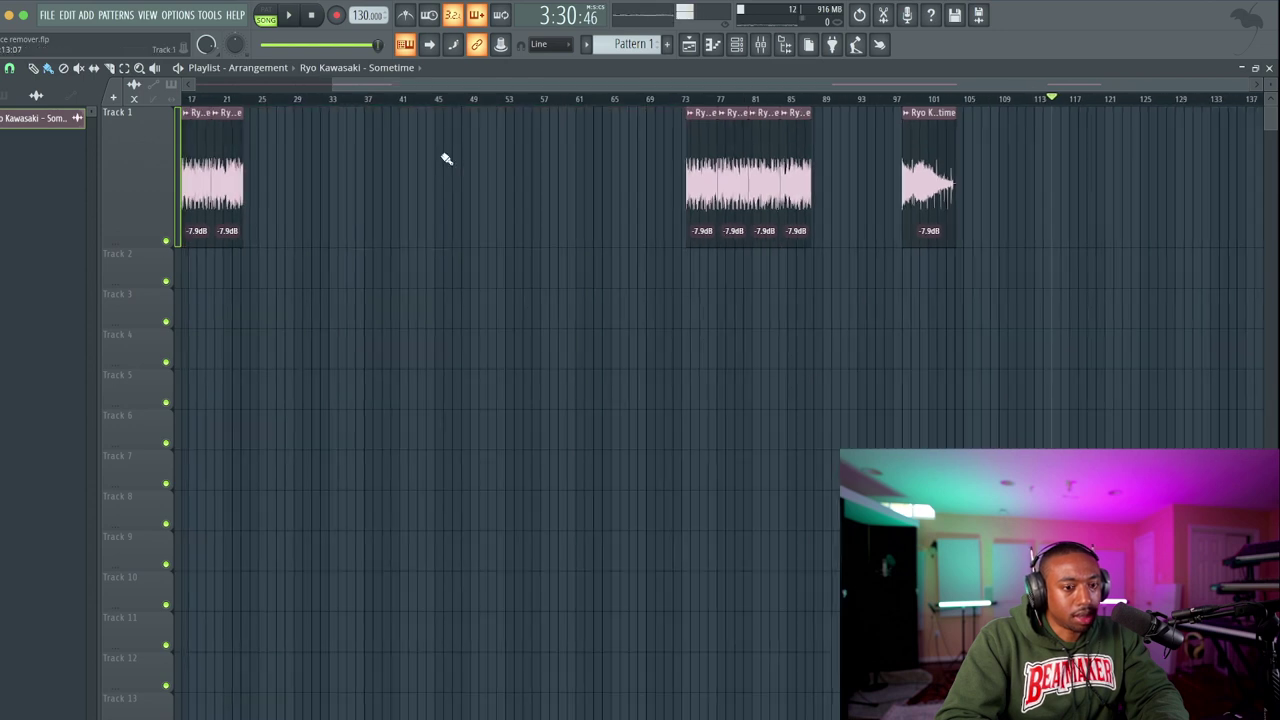
drag(1040, 110, 570, 250)
drag(732, 178, 315, 175)
scroll(243, 251, left, 4)
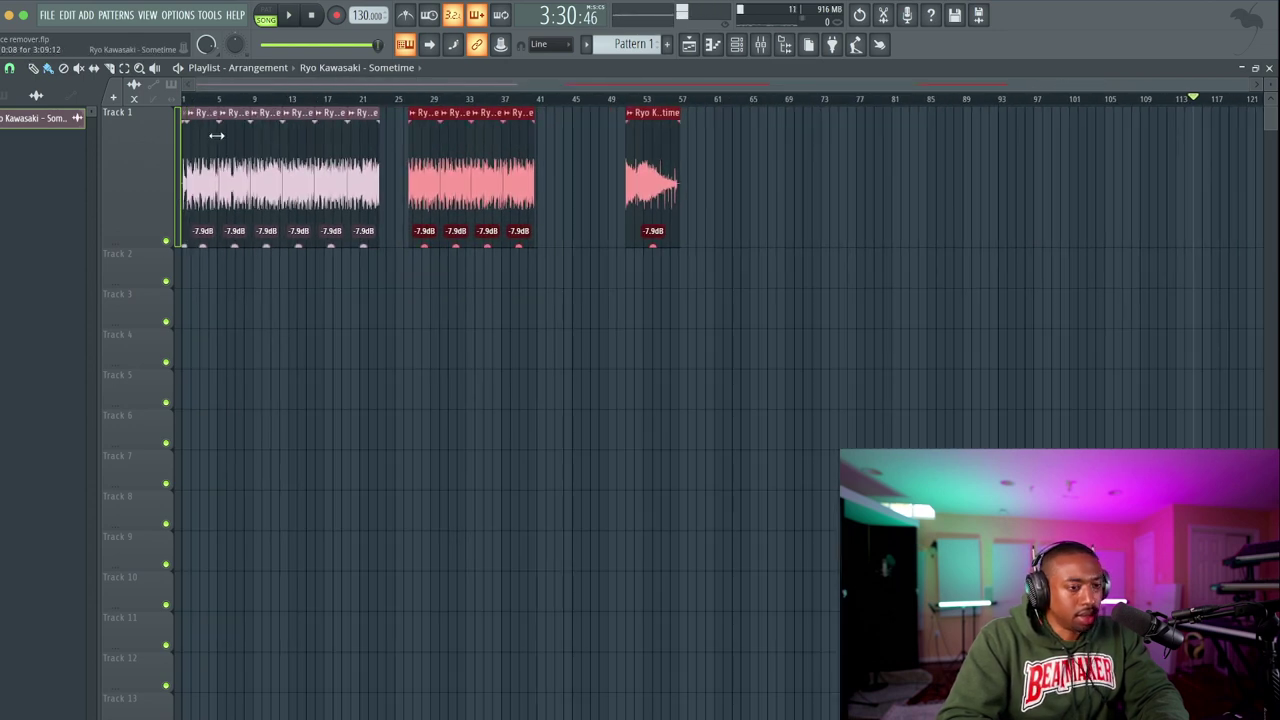
Shift all the slices on Track 1 together so the first one starts exactly at bar 1, and deselect them.
scroll(184, 141, up, 3)
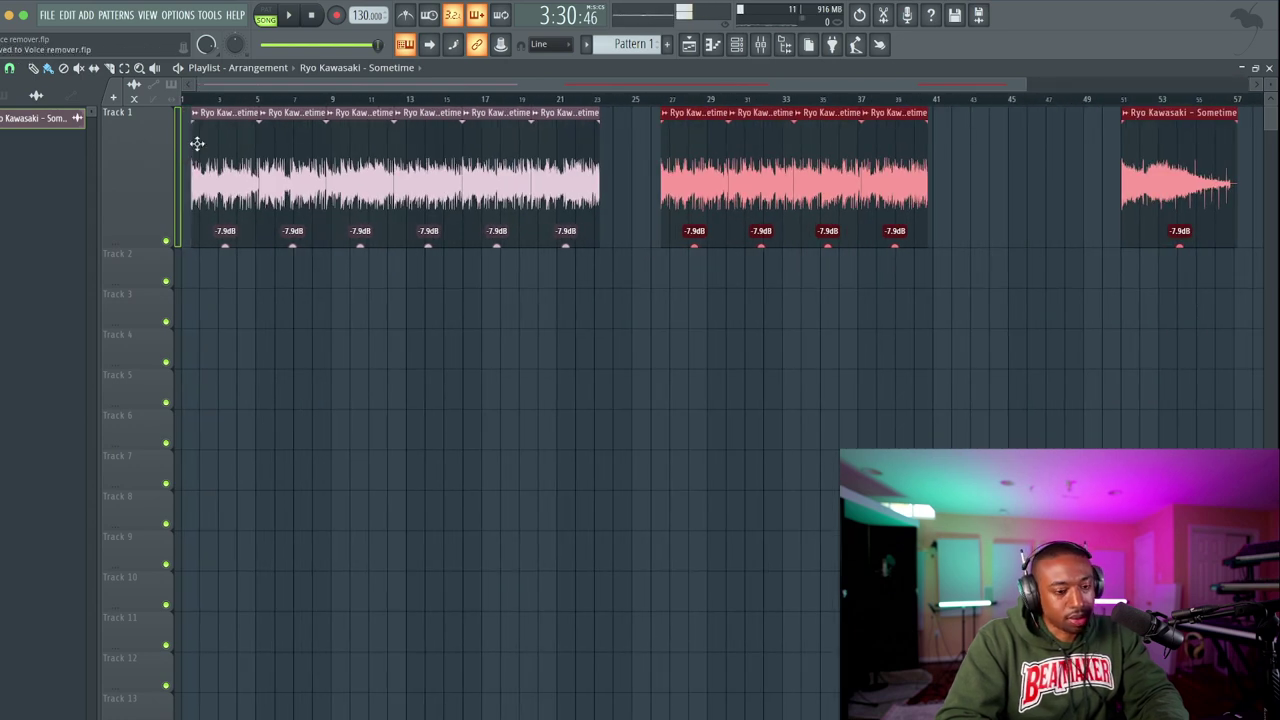
scroll(197, 143, down, 1)
drag(1214, 220, 195, 188)
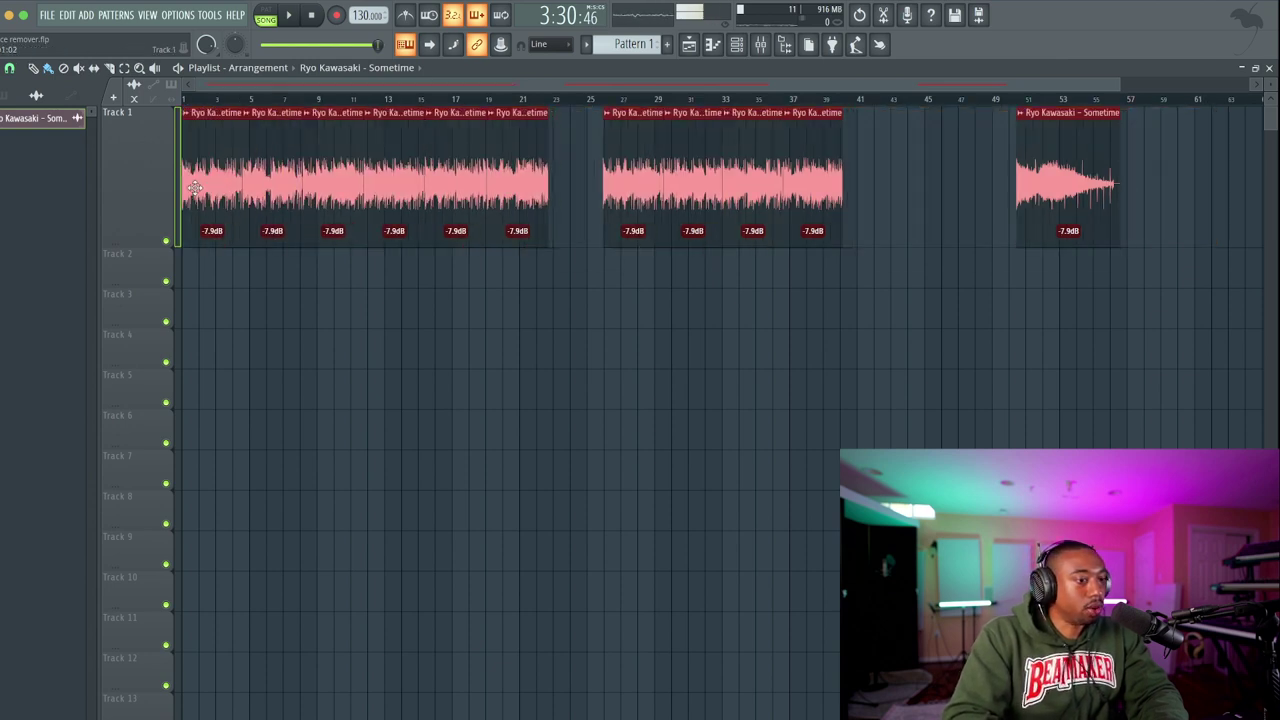
click(251, 333)
scroll(255, 329, up, 2)
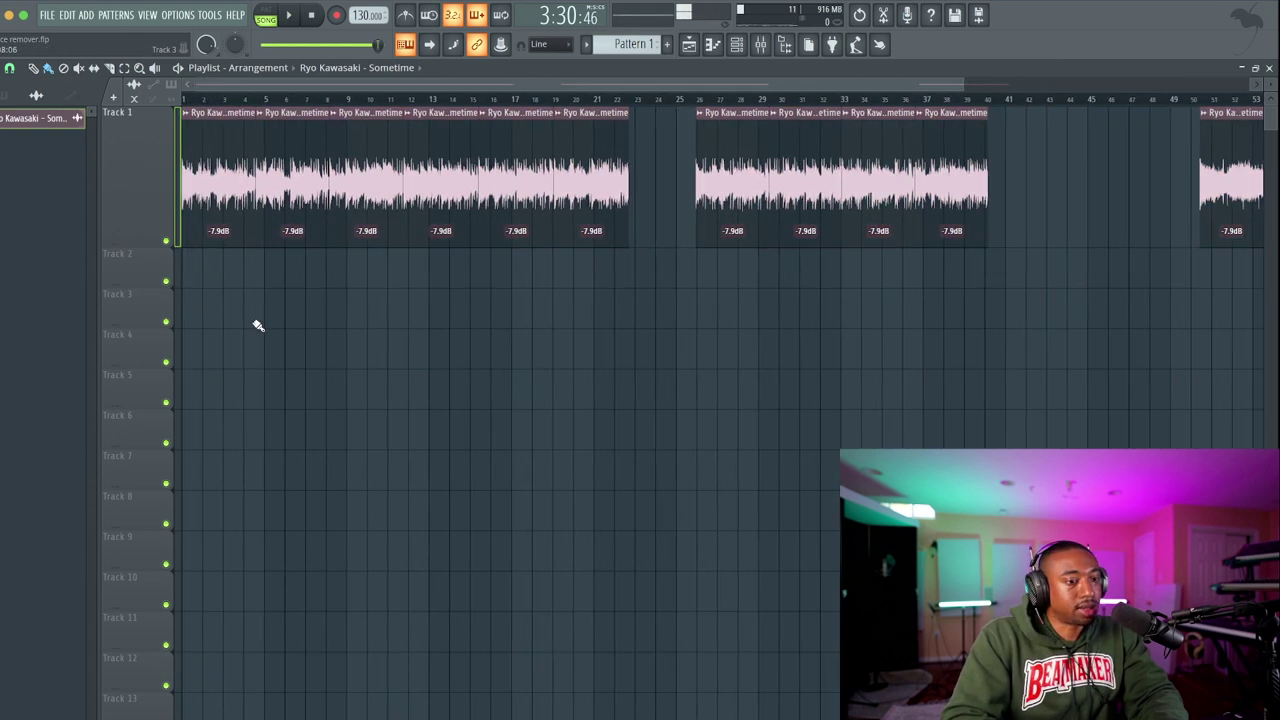
Make the first slice a unique sample saved as "Ryo Kawasaki - Sometime - Part_1" and move it down to Track 2.
click(186, 114)
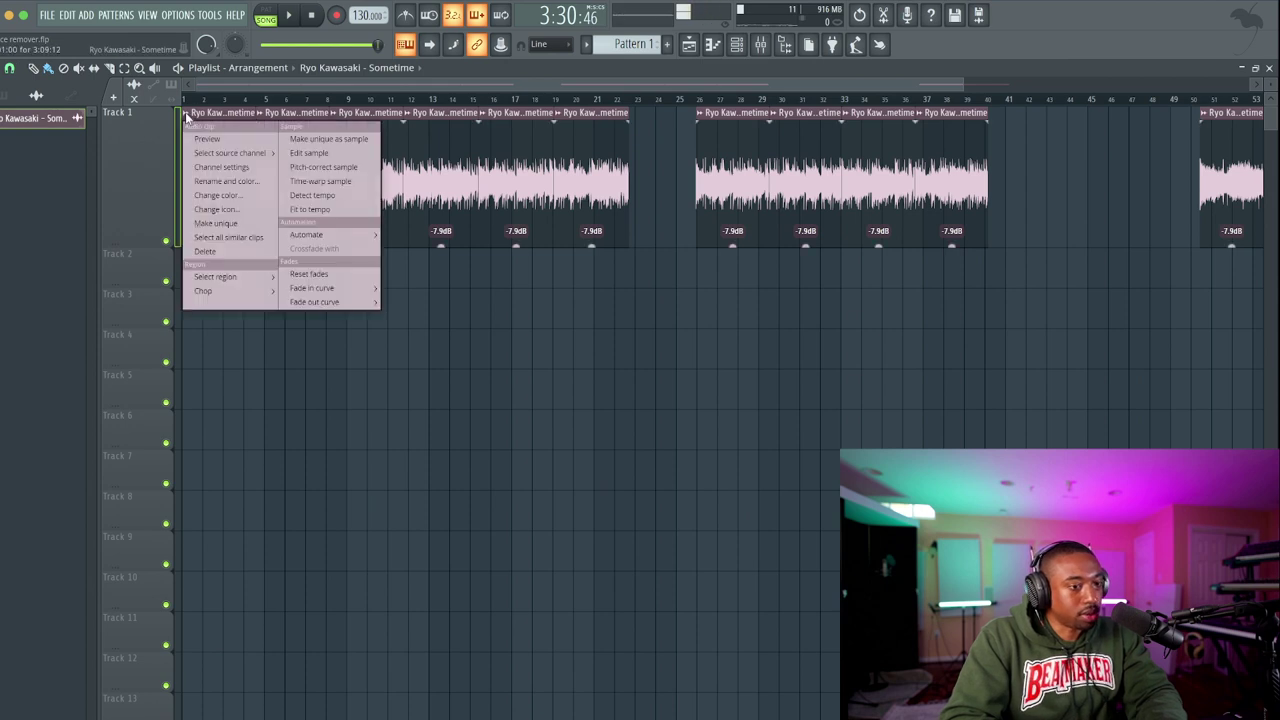
click(296, 138)
key(Return)
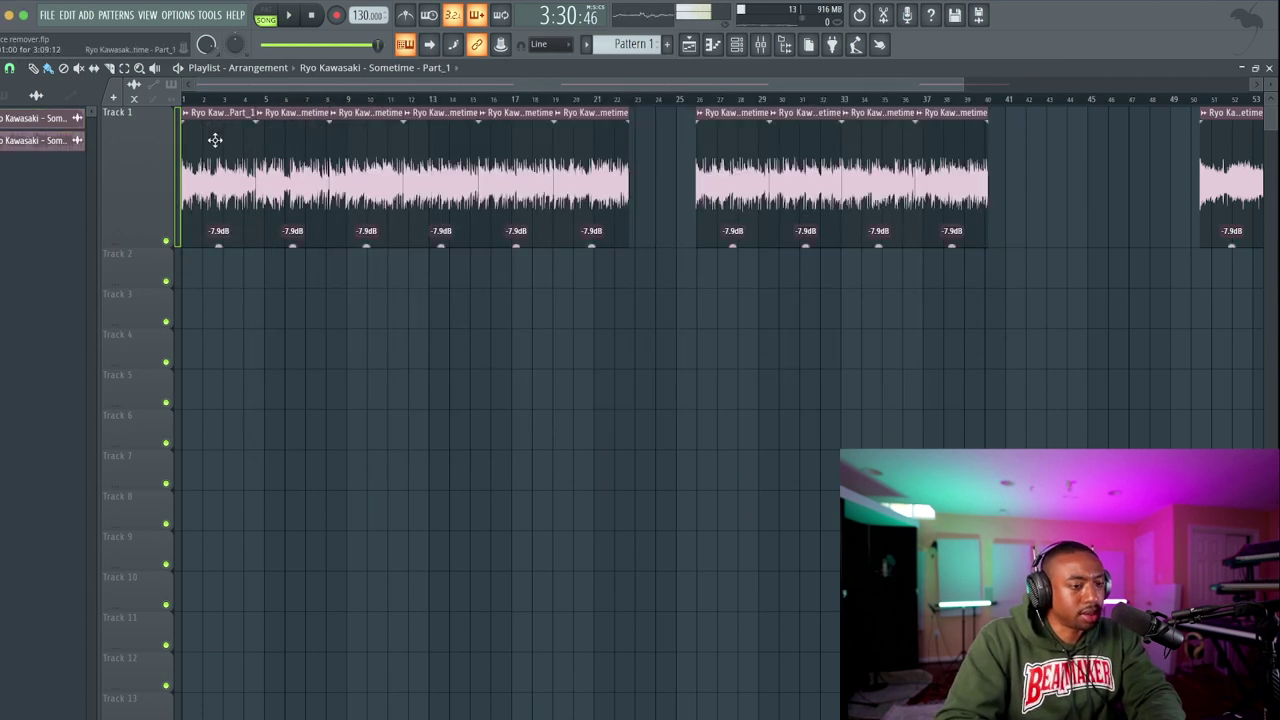
drag(215, 140, 202, 283)
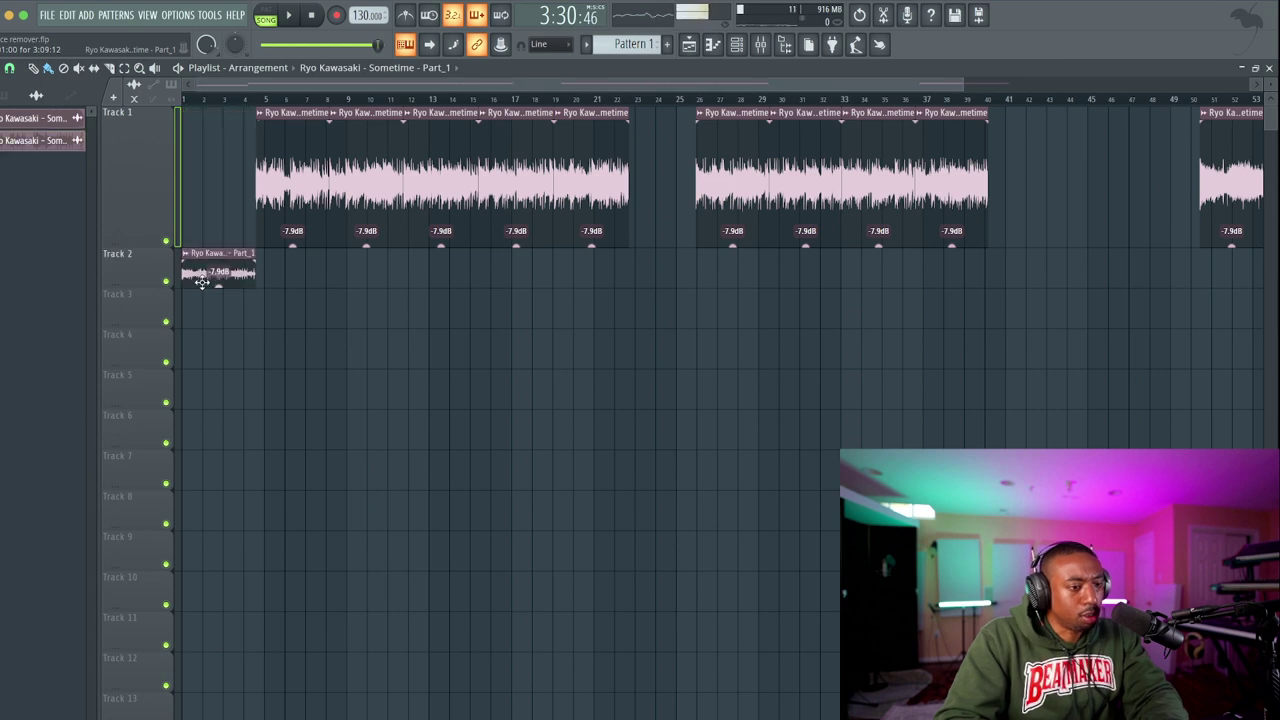
Make the second slice a unique sample saved as "Ryo Kawasaki - Sometime - Part_2" and move it down to Track 2.
click(262, 115)
click(290, 137)
key(Right)
key(BackSpace)
text(2)
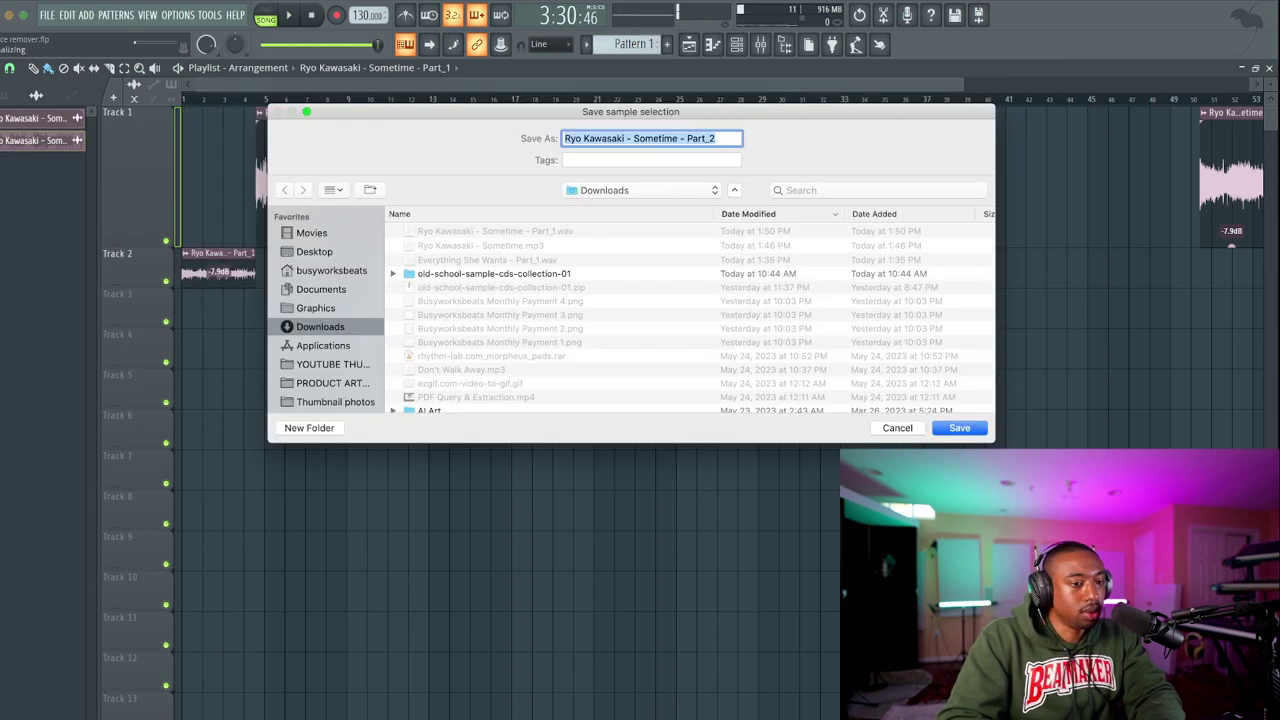
key(Return)
drag(290, 137, 285, 258)
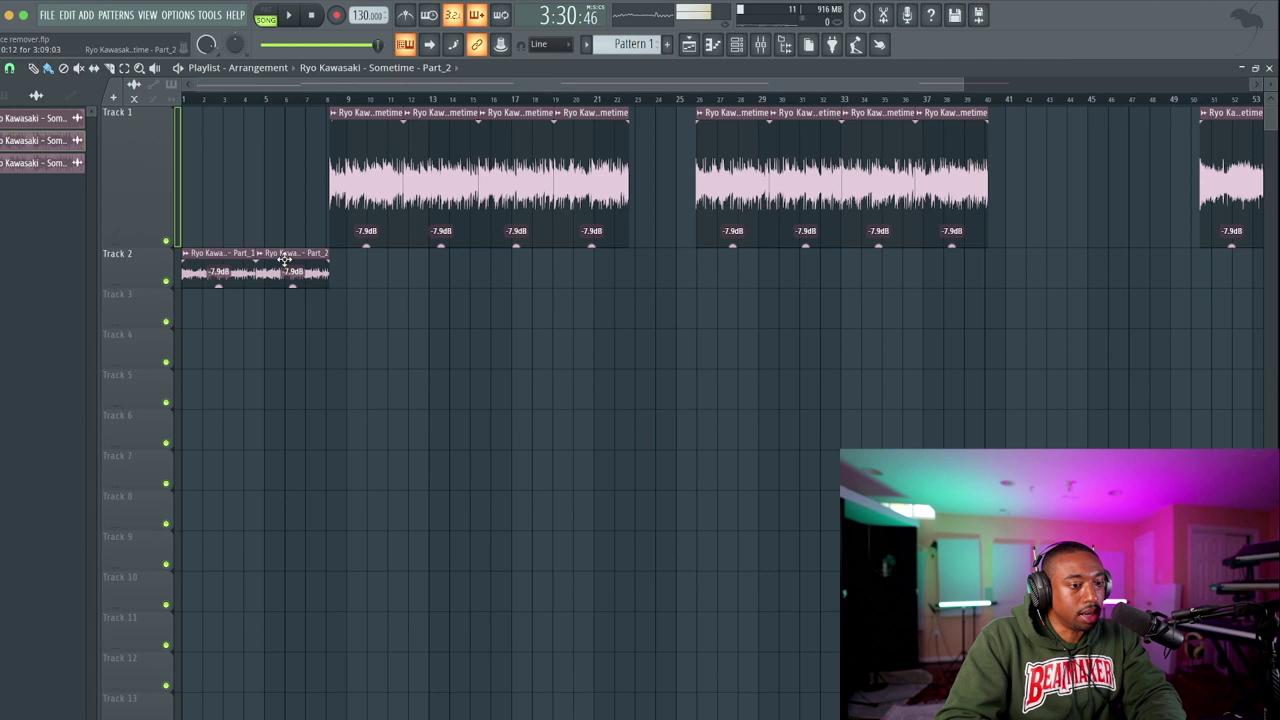
Make the third slice a unique sample saved as "Ryo Kawasaki - Sometime - Part_3" and move it down to Track 2.
click(336, 112)
click(365, 137)
key(Right)
key(BackSpace)
text(3)
key(Return)
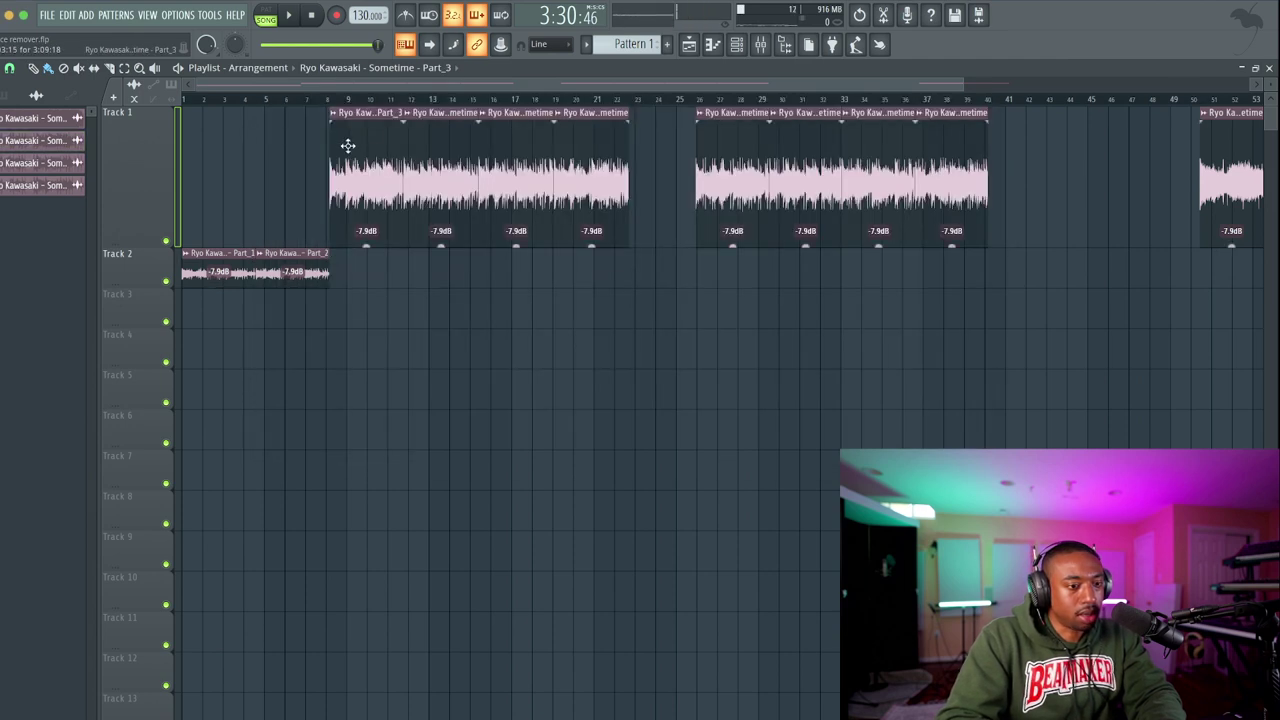
drag(347, 146, 366, 263)
Make the fourth slice a unique sample saved as "Ryo Kawasaki - Sometime - Part_4" and move it down to Track 2.
click(418, 112)
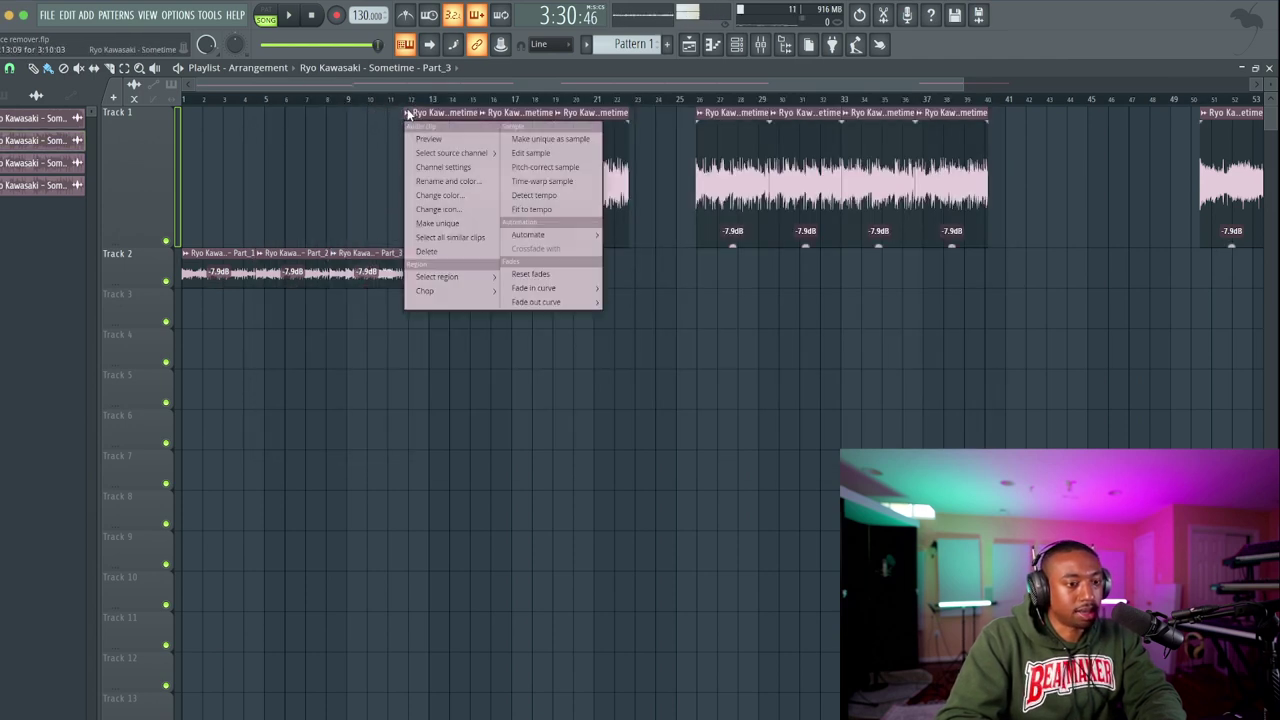
click(447, 137)
key(Right)
key(BackSpace)
text(4)
key(Return)
drag(431, 142, 431, 258)
Make the fifth slice a unique sample saved as "Ryo Kawasaki - Sometime - Part_5" and move it down to Track 2.
click(483, 112)
click(512, 137)
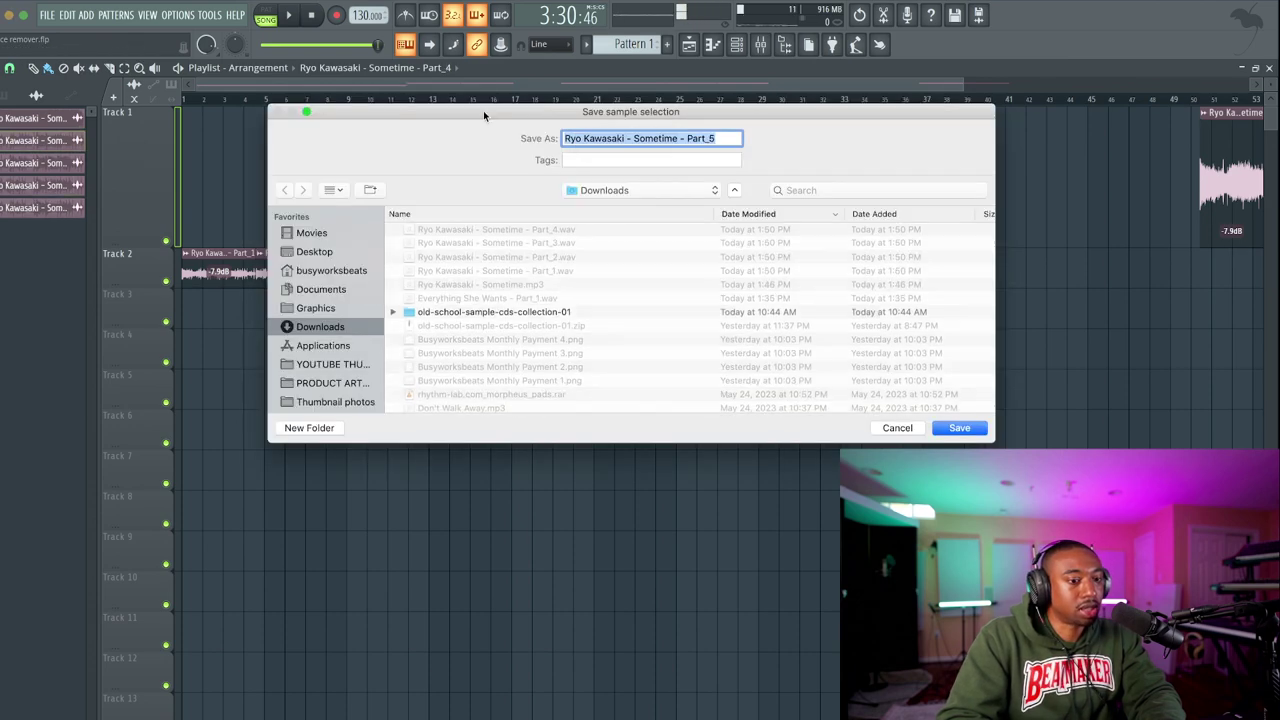
key(Right)
key(BackSpace)
text(5)
key(Return)
drag(508, 152, 508, 262)
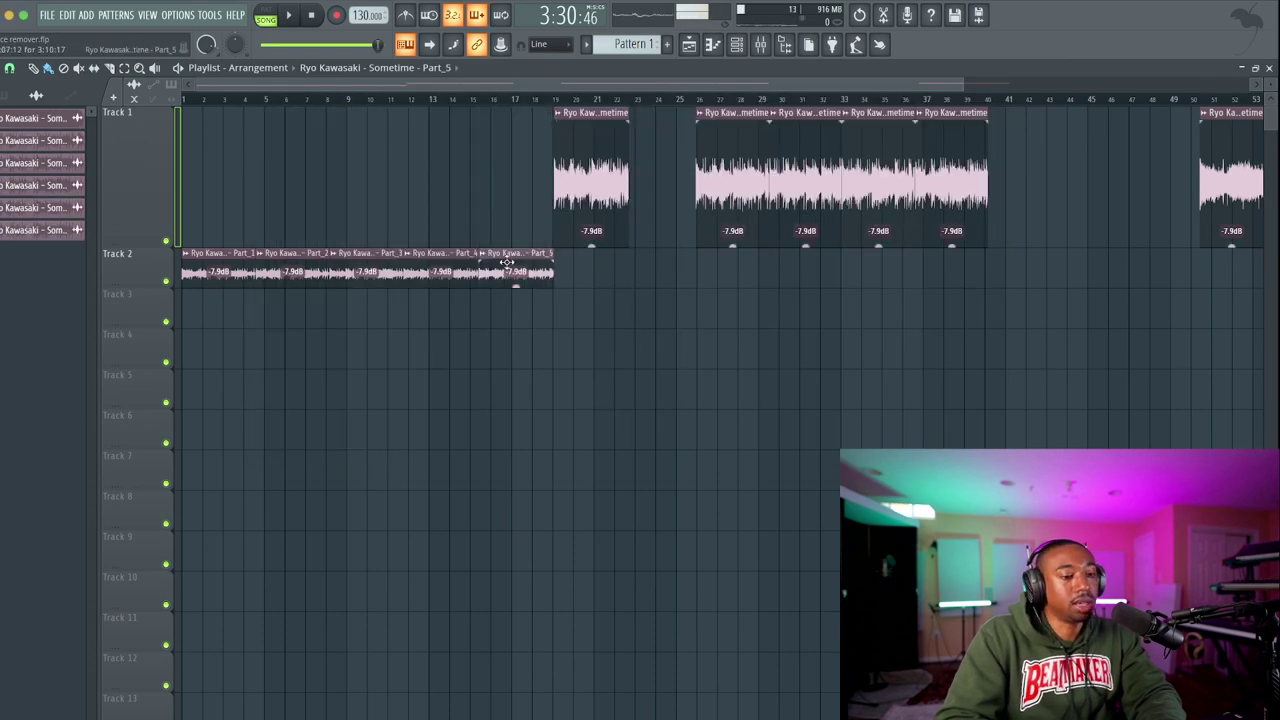
Make the sixth slice a unique sample saved as "Ryo Kawasaki - Sometime - Part_6" and move it down to Track 2.
click(559, 113)
click(588, 138)
key(Return)
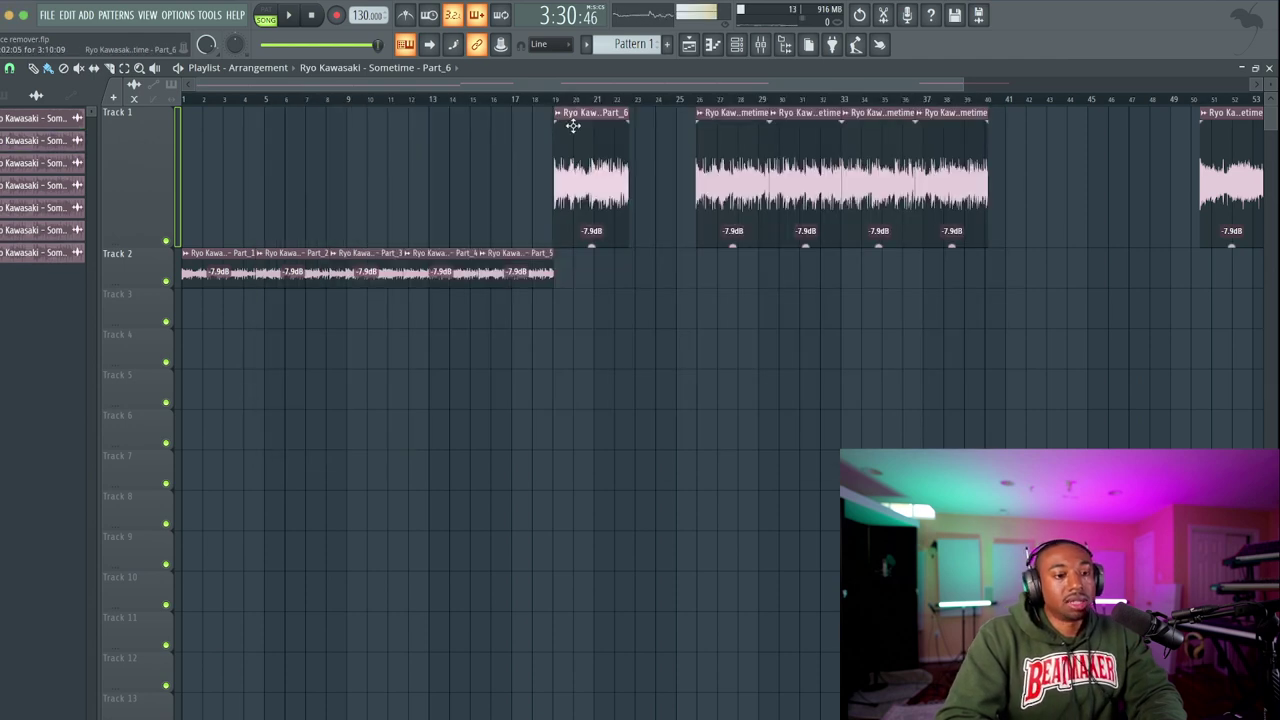
drag(572, 235, 568, 255)
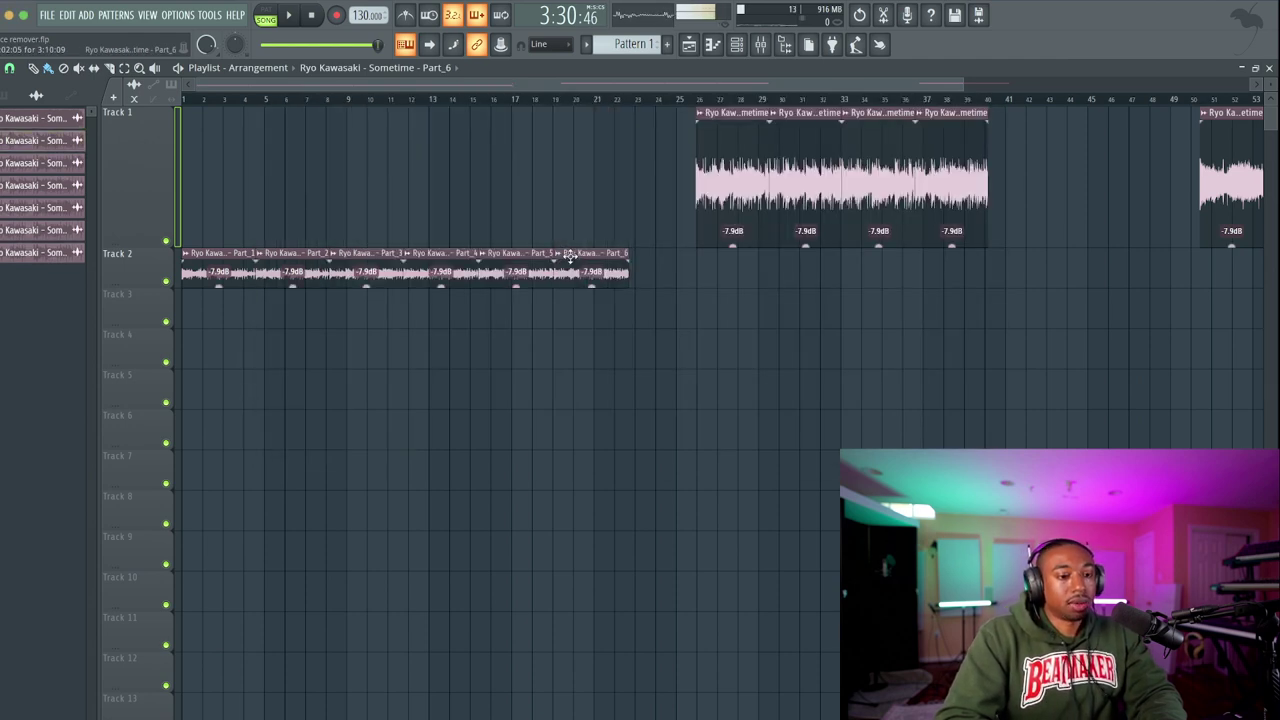
Make the first slice of the later group a unique sample, Part_7, and place it on Track 2 at bar 23.
click(700, 113)
click(840, 140)
key(Return)
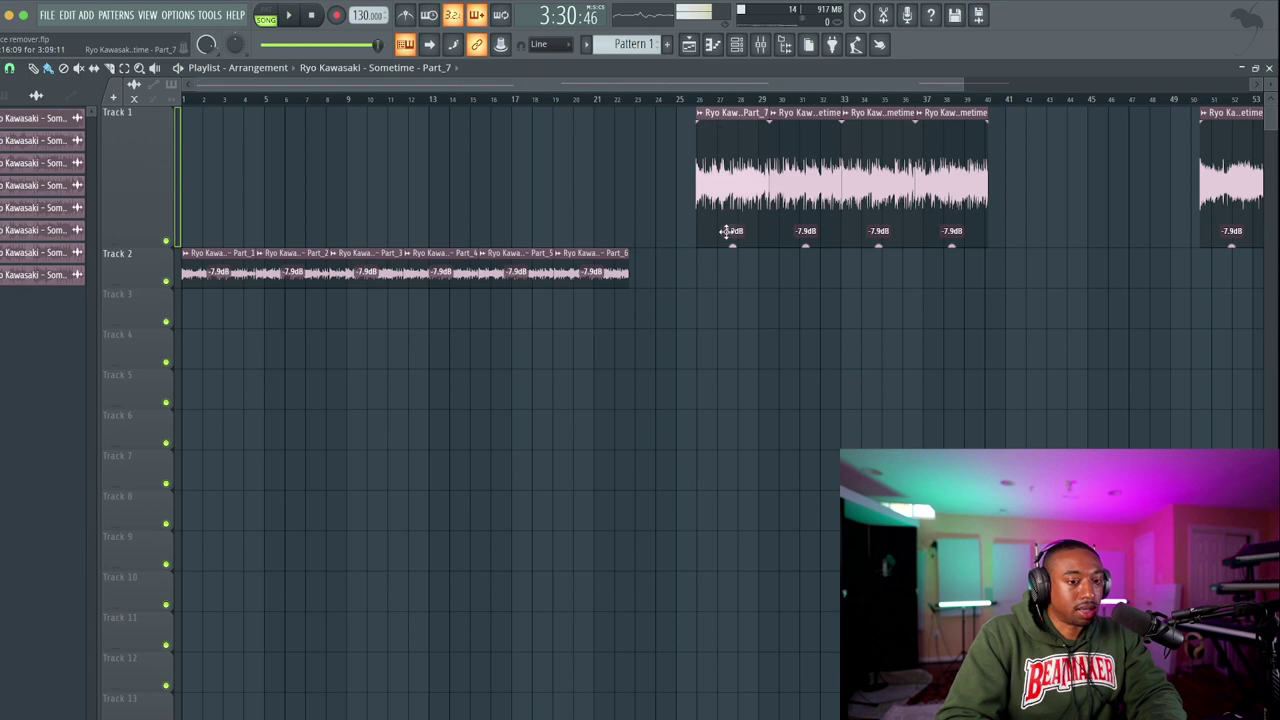
drag(727, 231, 680, 253)
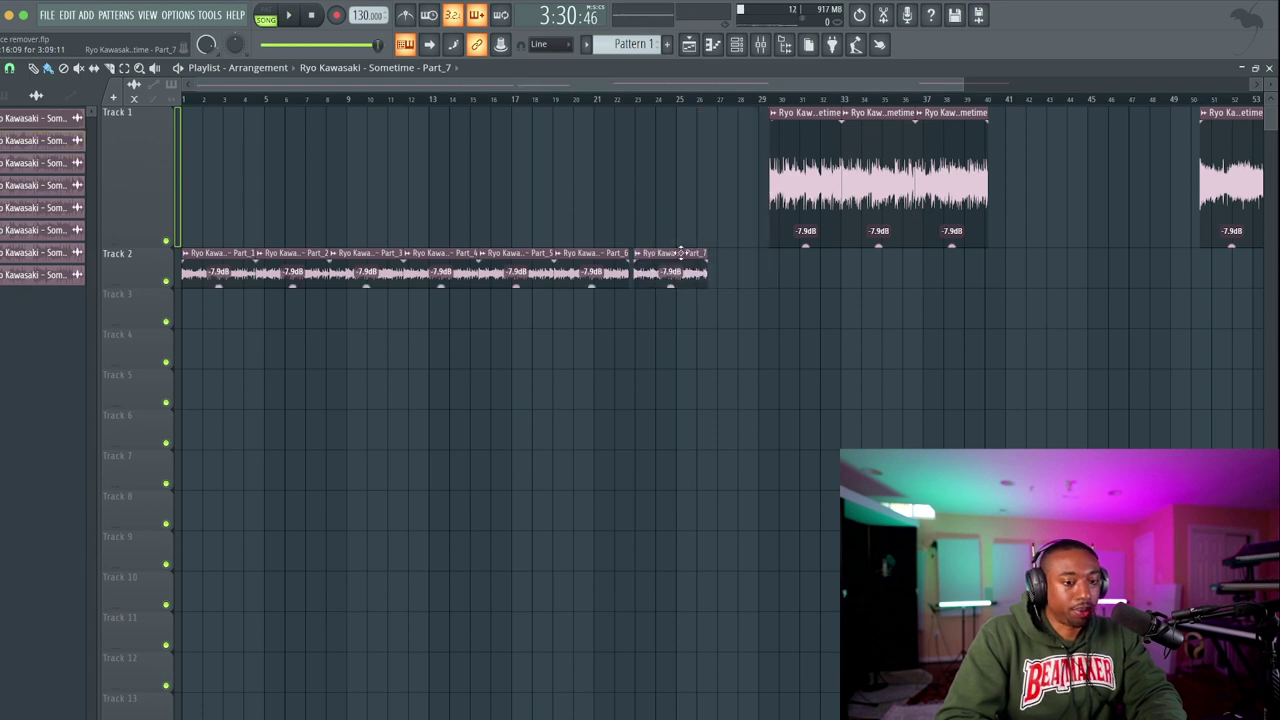
Make the next slice a unique sample, Part_8, and place it on Track 2 directly after Part_7.
click(775, 114)
click(840, 140)
key(Return)
drag(779, 120, 738, 282)
Make the slice at about bar 33 a unique sample, Part_9, and place it on Track 2 directly after Part_8.
click(843, 113)
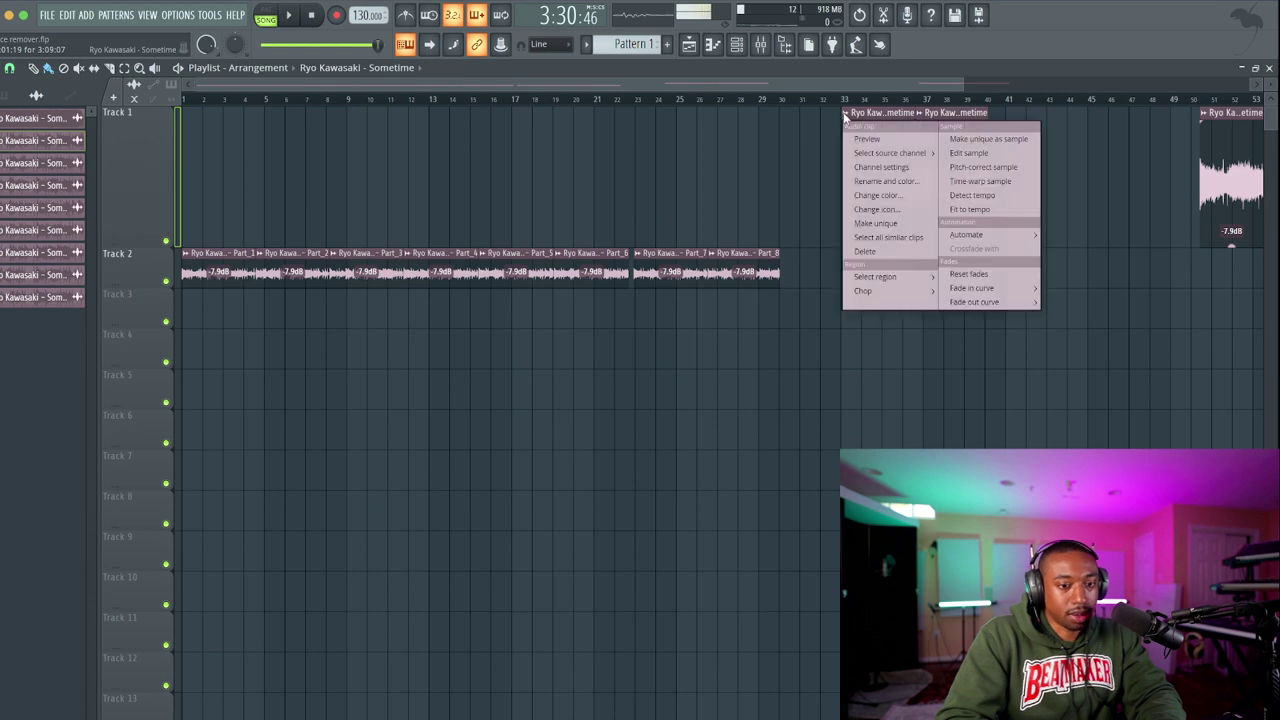
click(880, 140)
key(Return)
drag(871, 234, 808, 270)
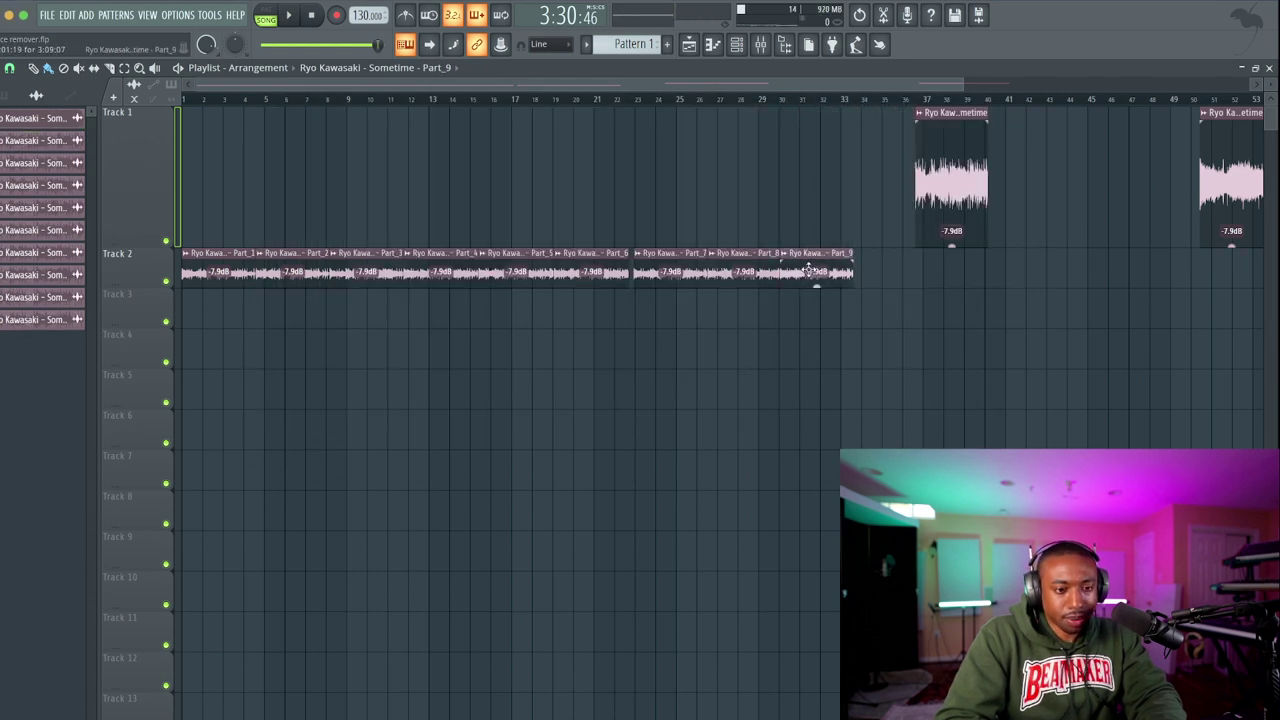
Make the last slice of the later group a unique sample, Part_10, and place it on Track 2 directly after Part_9.
click(918, 113)
click(955, 140)
key(Return)
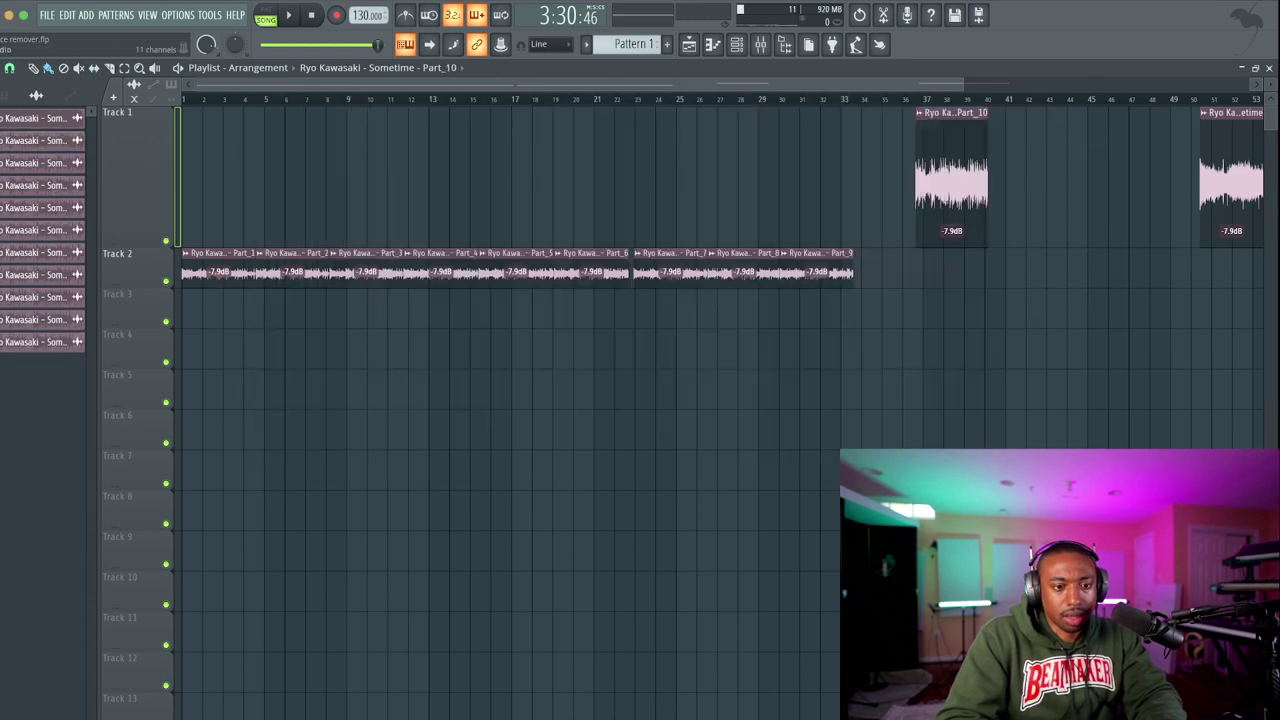
drag(954, 180, 895, 263)
Make the ending slice at about bar 50 a unique sample saved as Part_11, accepting to make it unique anyway.
scroll(917, 200, right, 5)
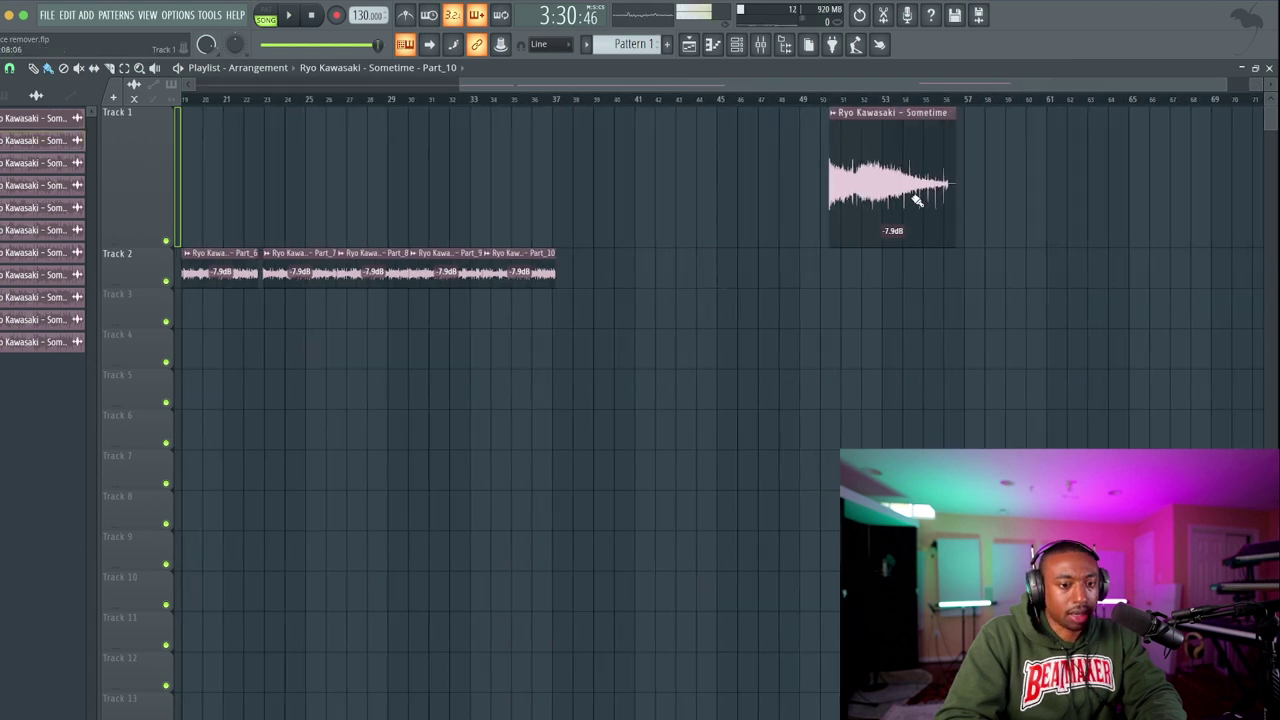
click(833, 113)
click(870, 140)
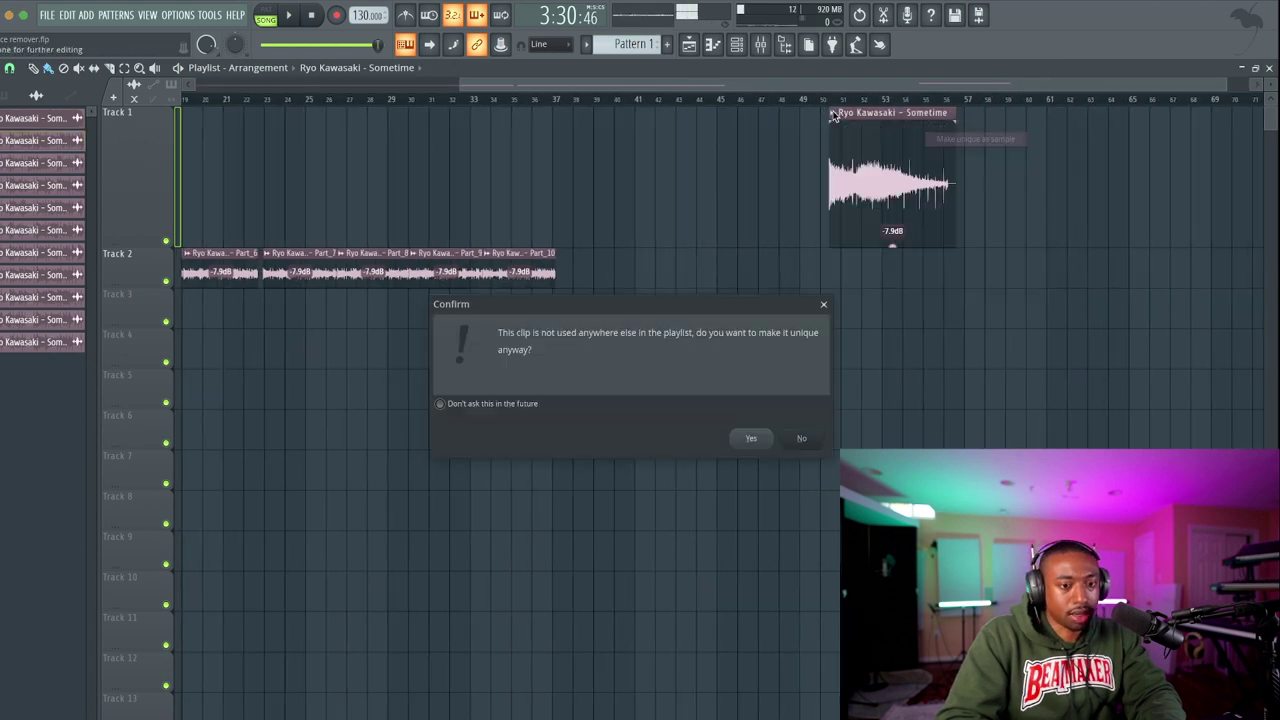
click(750, 435)
key(Return)
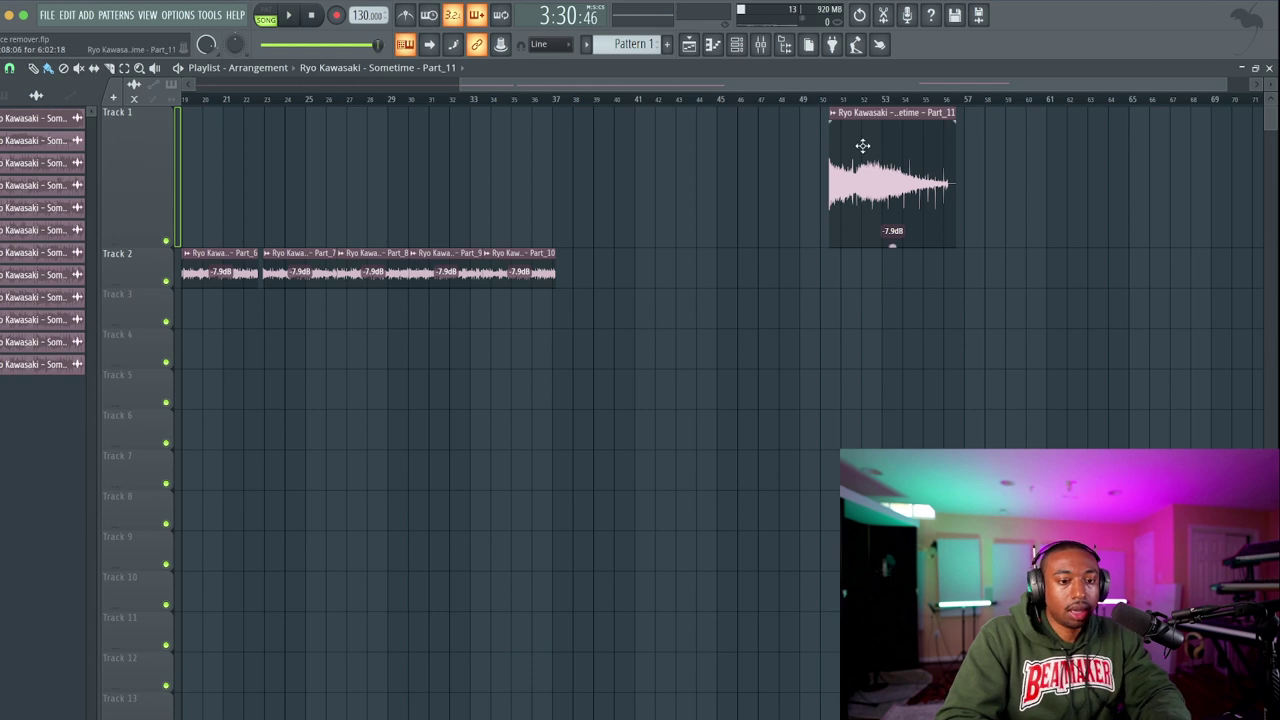
Move the Part_11 clip from Track 1 to Track 2, just after Part_10.
drag(863, 143, 591, 271)
scroll(399, 272, left, 5)
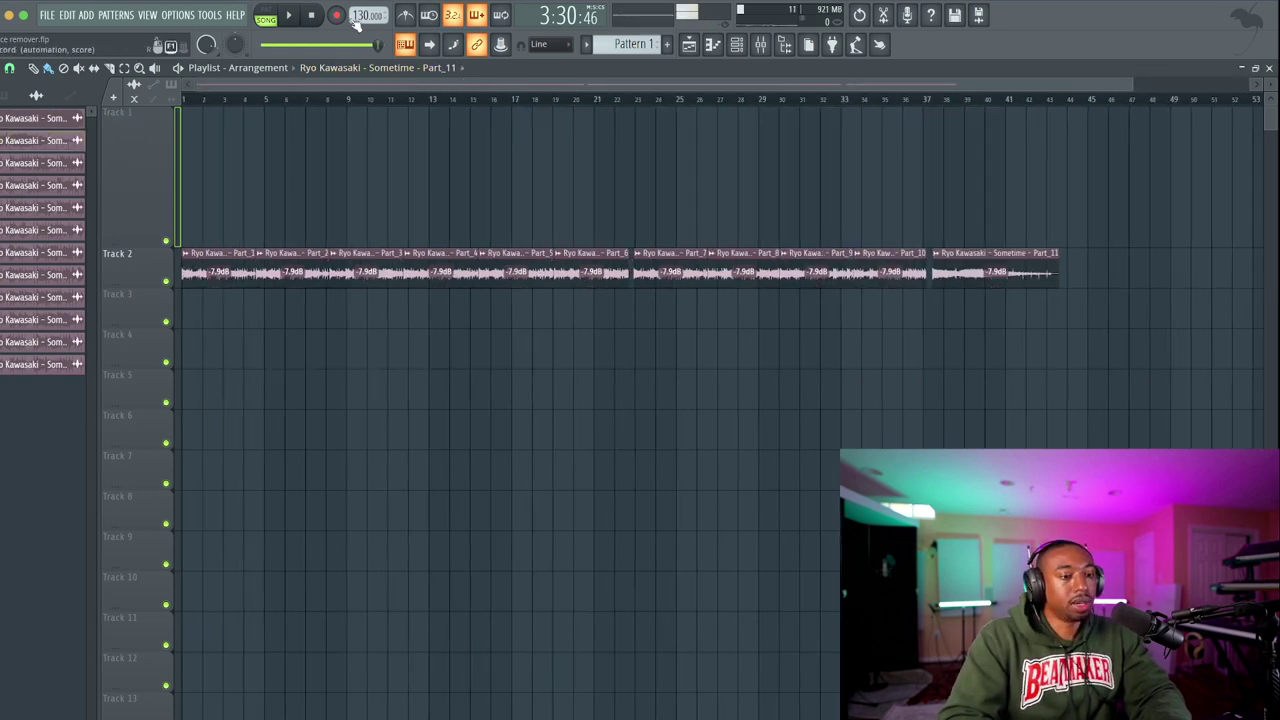
Move Part_1 to Track 1 at bar 1 and time-stretch it to fill exactly four bars.
ctrl+scroll(246, 199, up, 5)
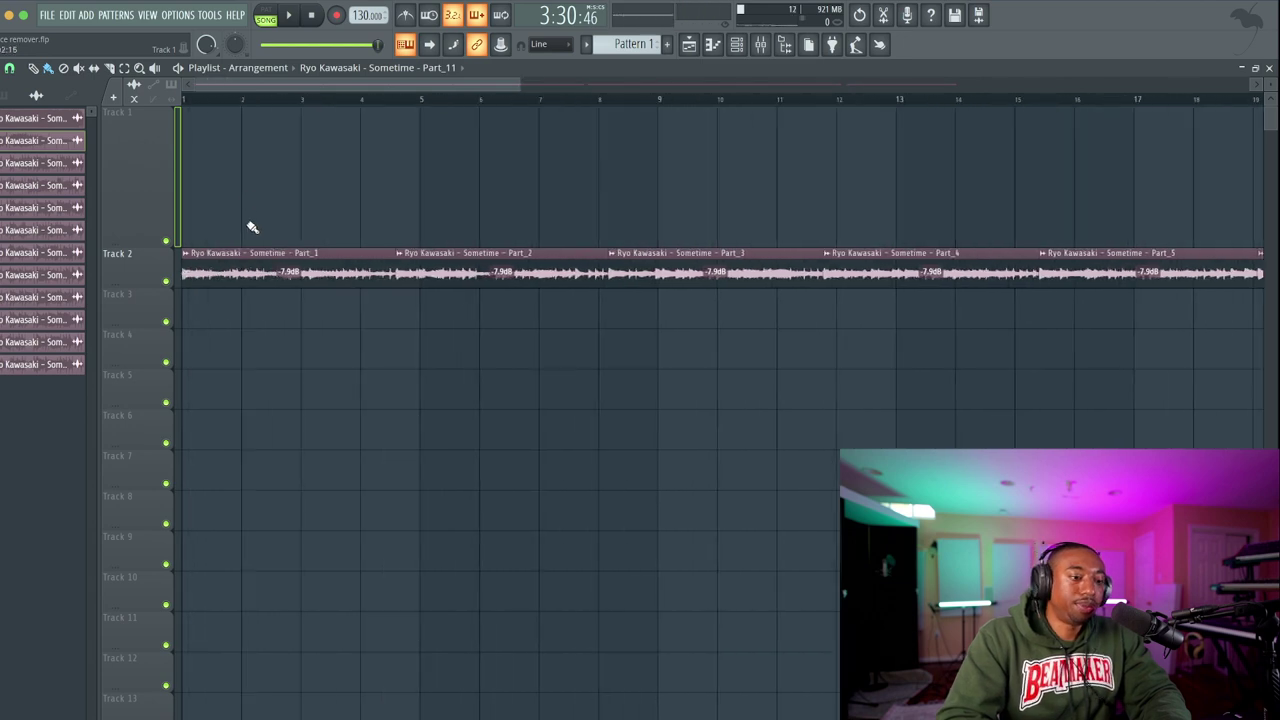
click(259, 260)
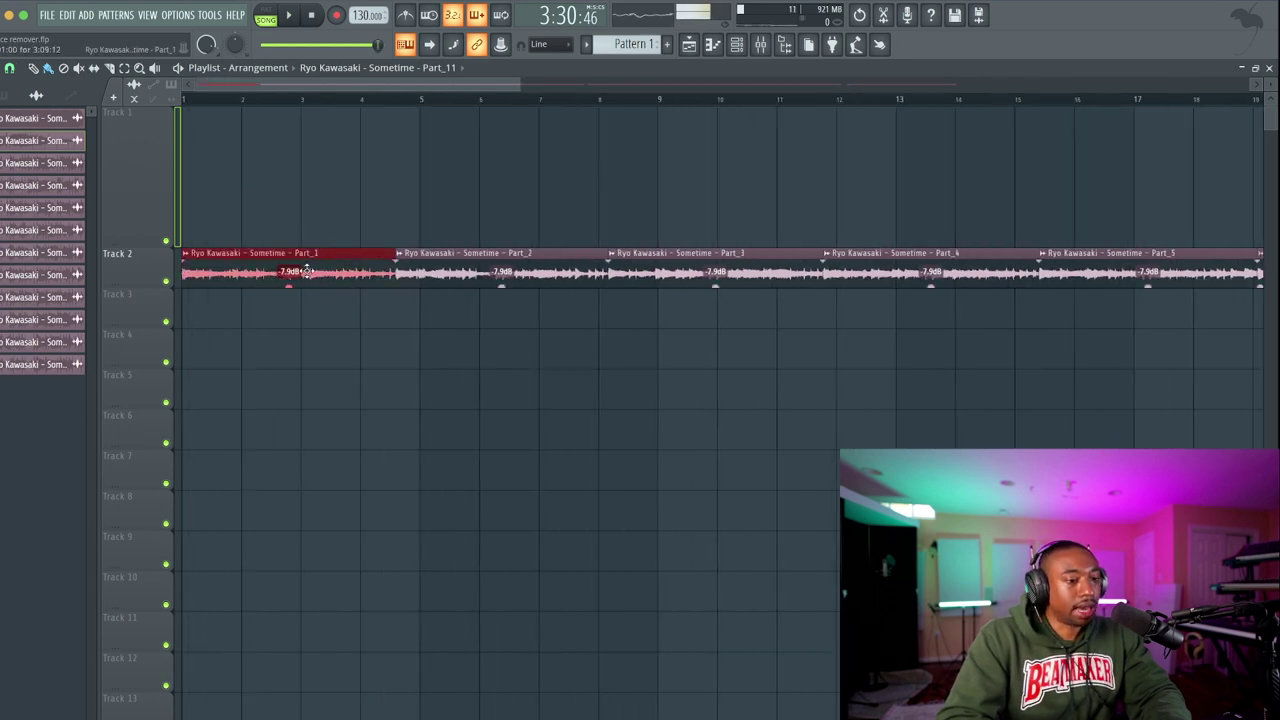
drag(293, 180, 292, 142)
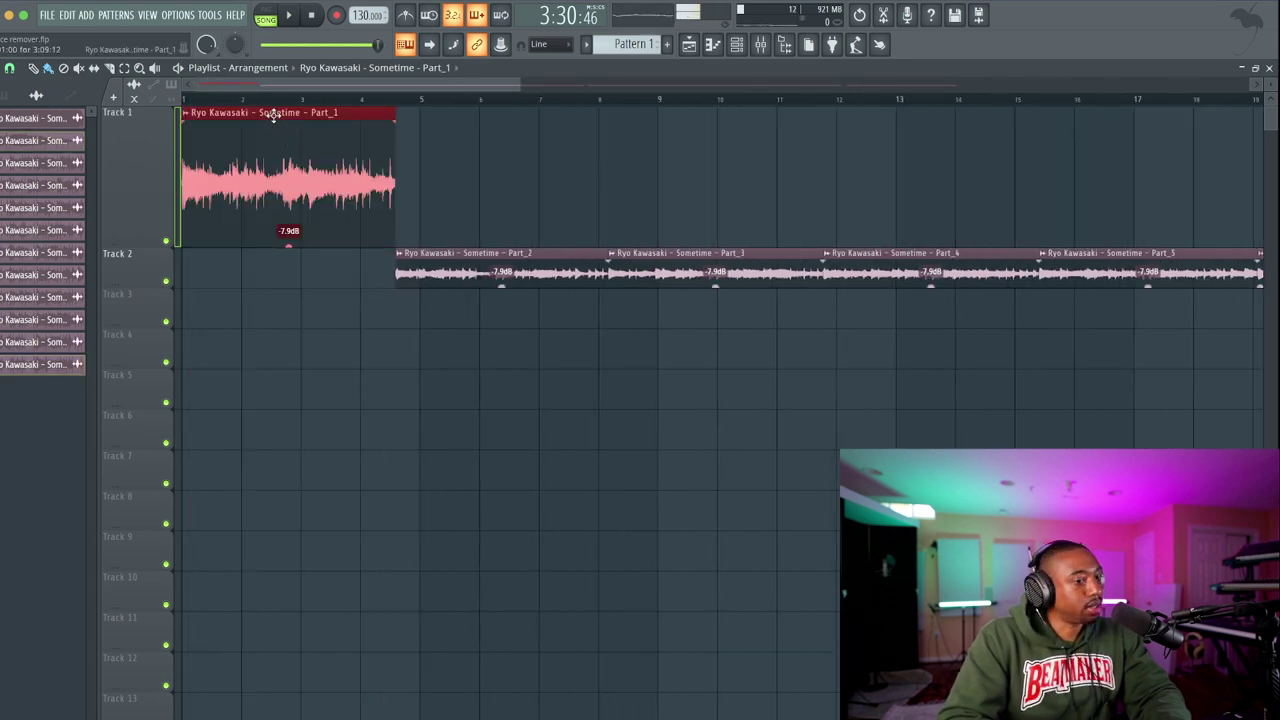
double_click(273, 116)
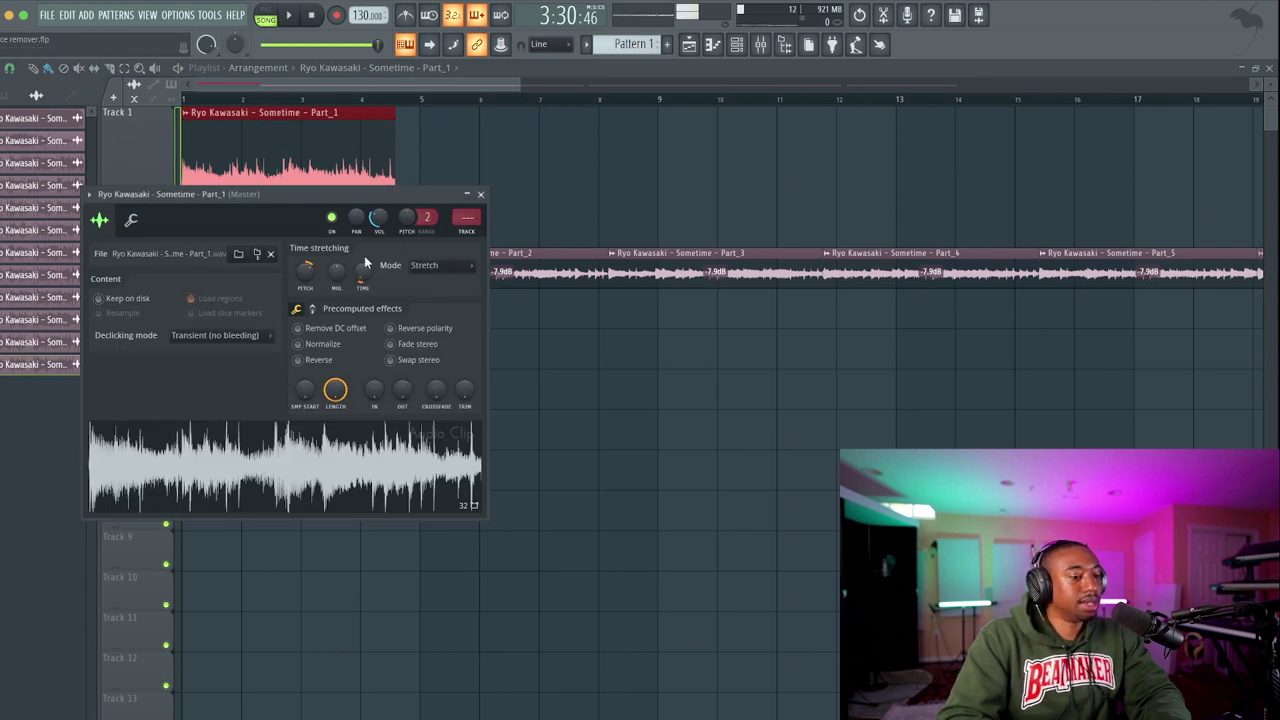
drag(362, 272, 362, 258)
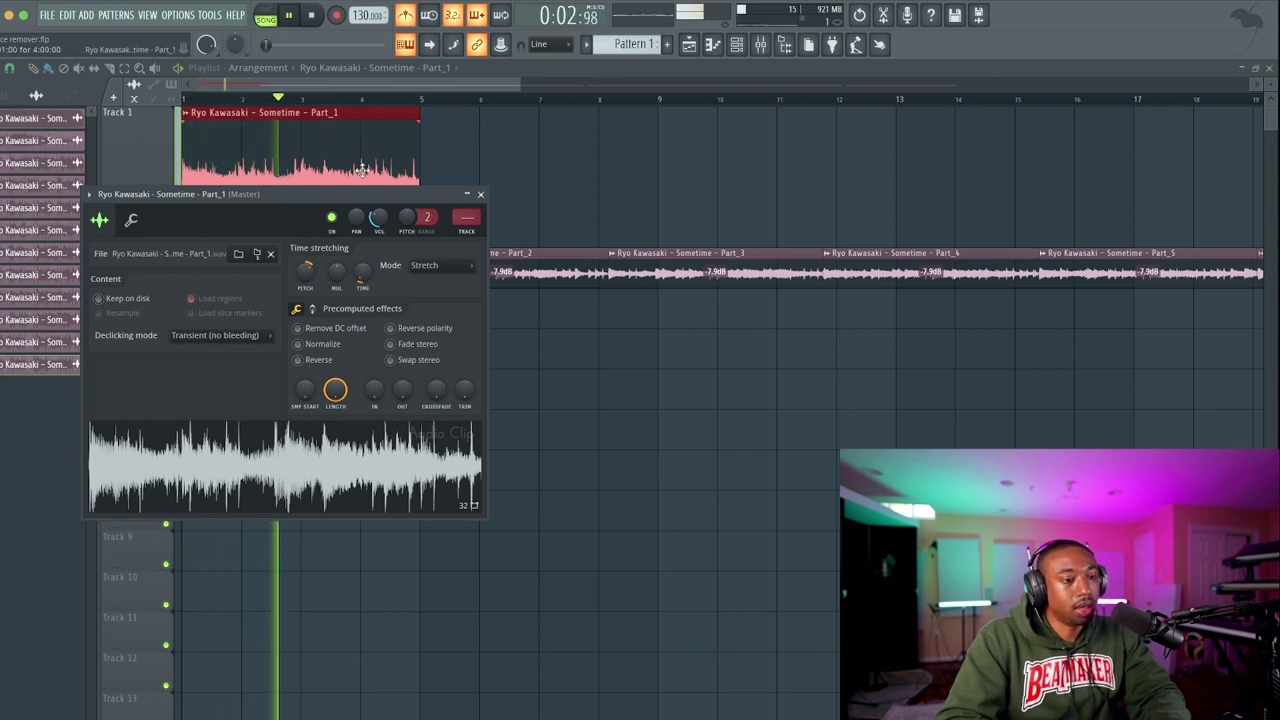
Play back the stretched Part_1 against the metronome to check its timing, and close its sample settings.
key(space)
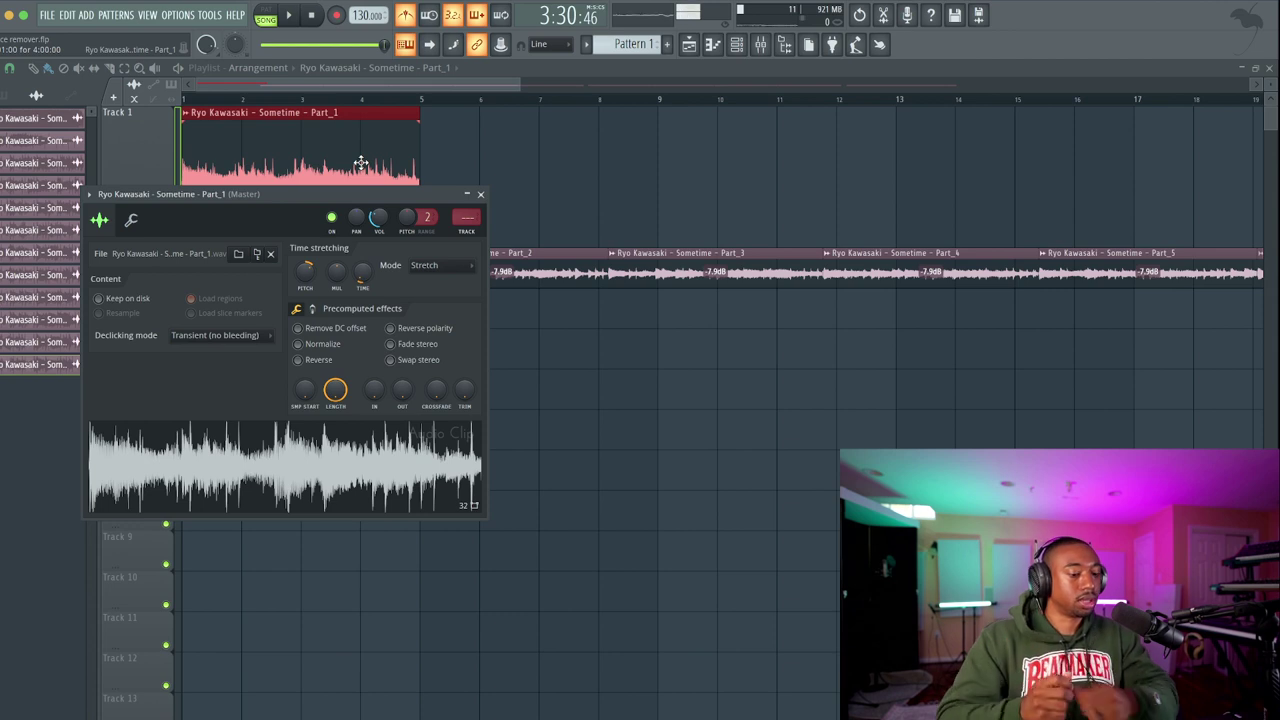
key(space)
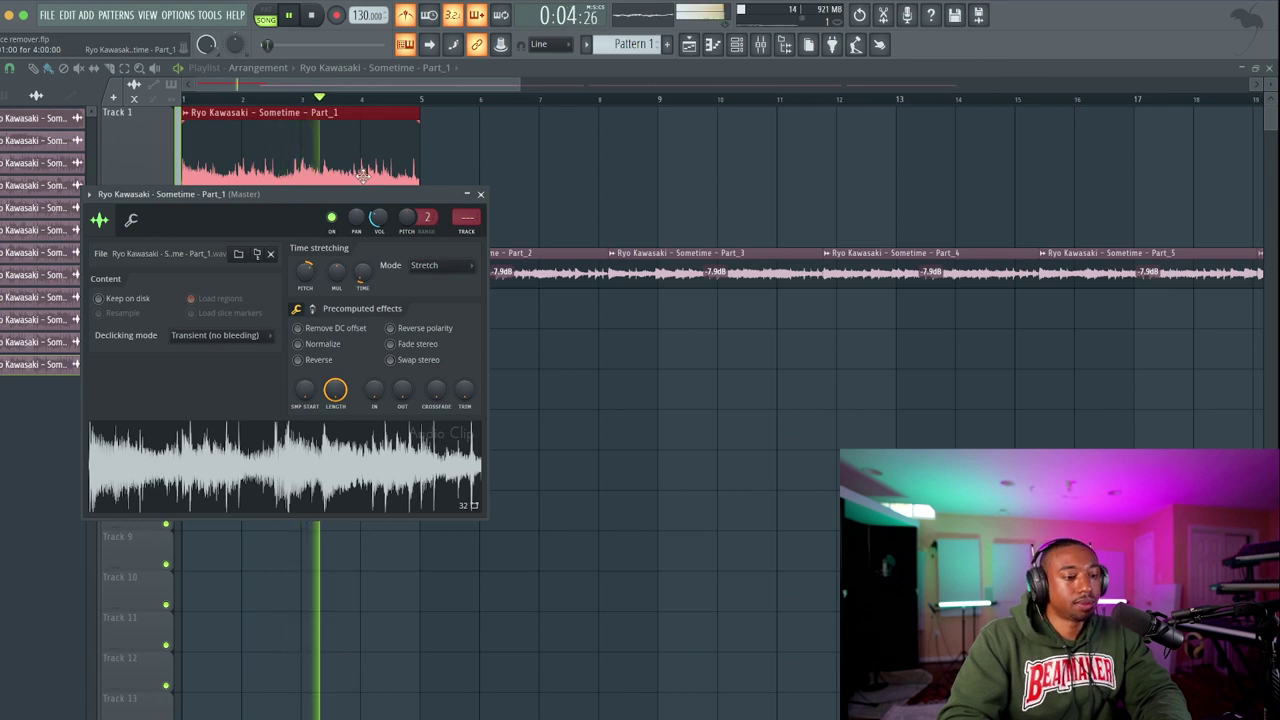
click(481, 194)
key(space)
Move Part_2 onto Track 1 directly after Part_1, starting at bar 5.
drag(432, 270, 447, 165)
click(447, 316)
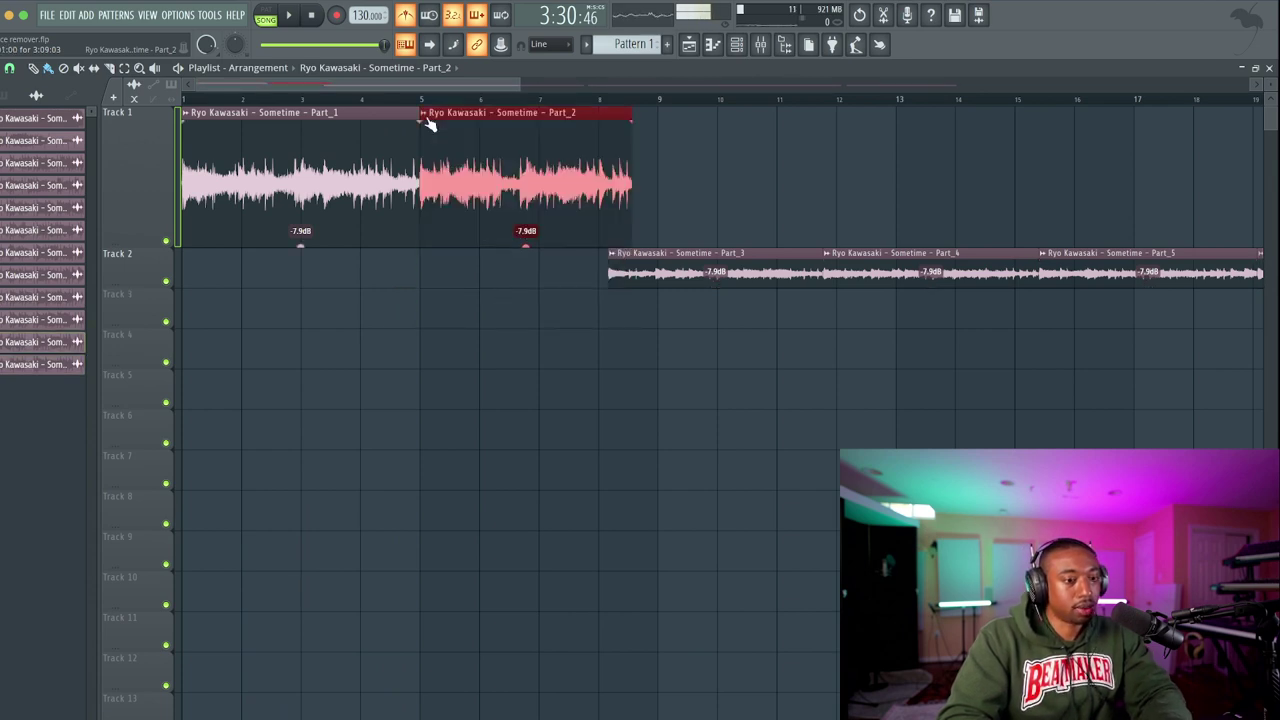
key(ctrl+z)
drag(446, 309, 436, 308)
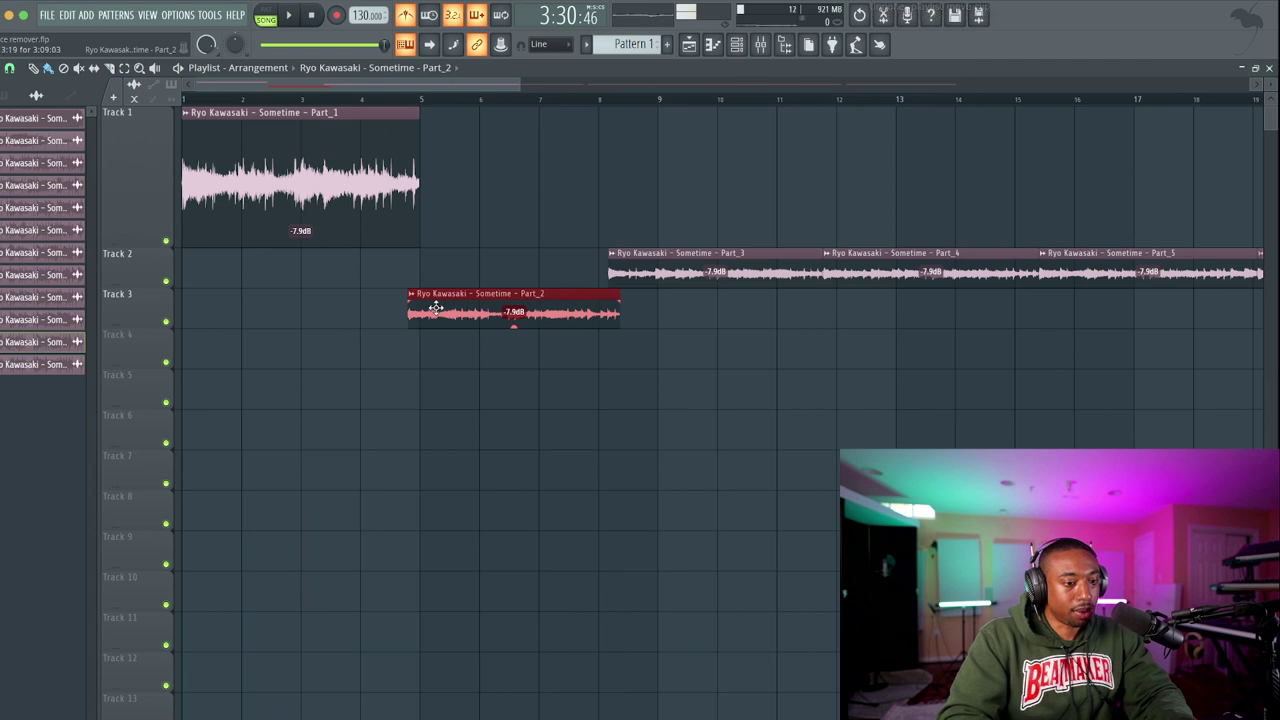
scroll(436, 308, up, 5)
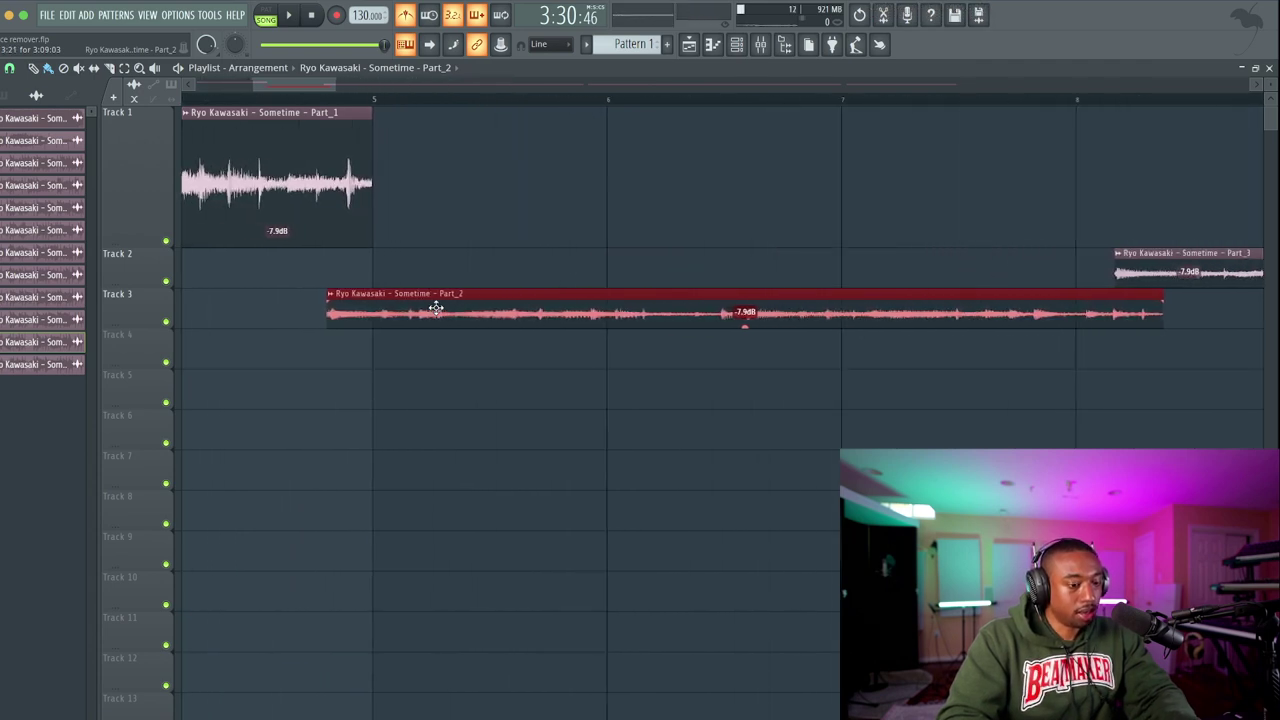
scroll(436, 308, down, 4)
drag(436, 308, 436, 175)
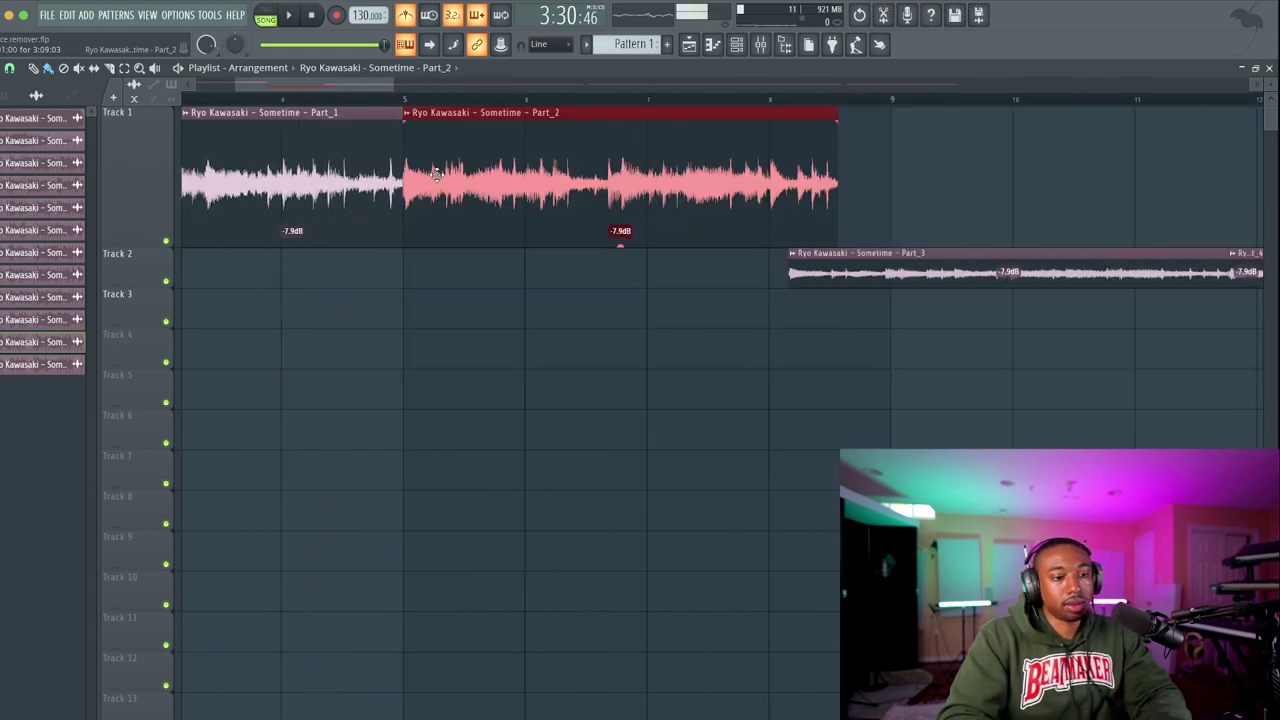
Time-stretch Part_2 to 4:00:00 so it spans bars 5 to 9, and close its sample settings.
double_click(436, 124)
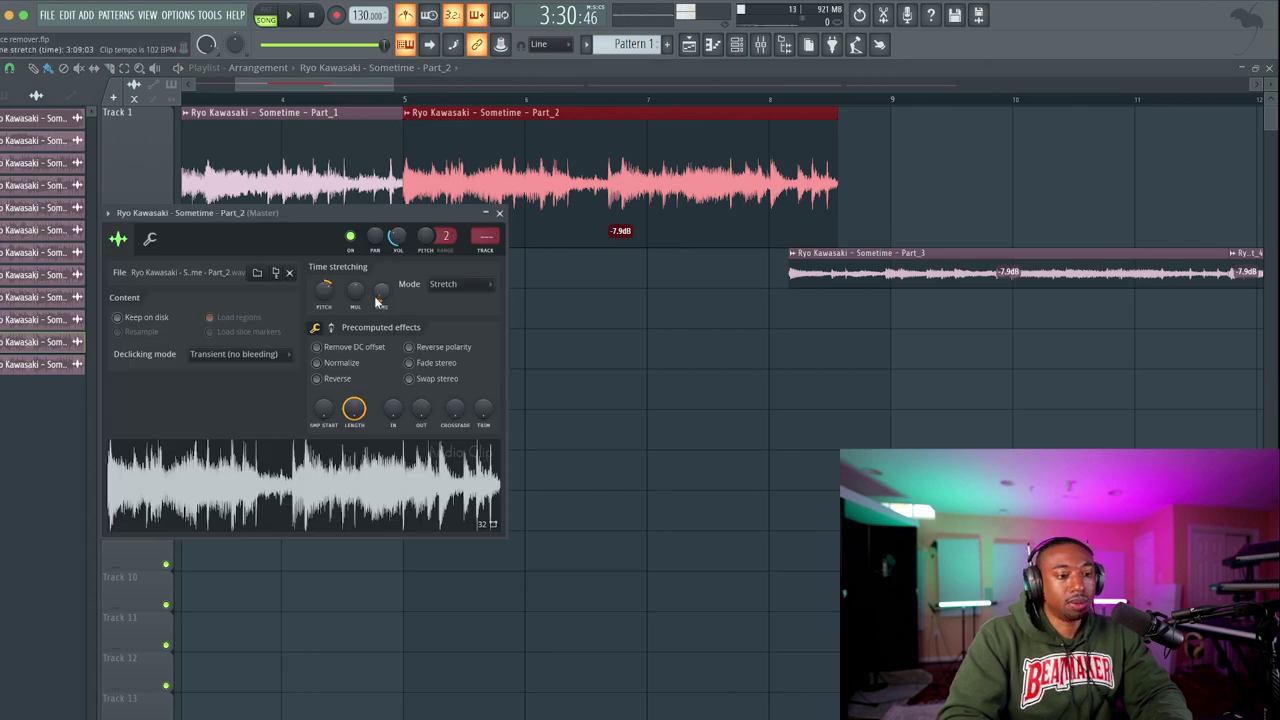
drag(381, 295, 381, 280)
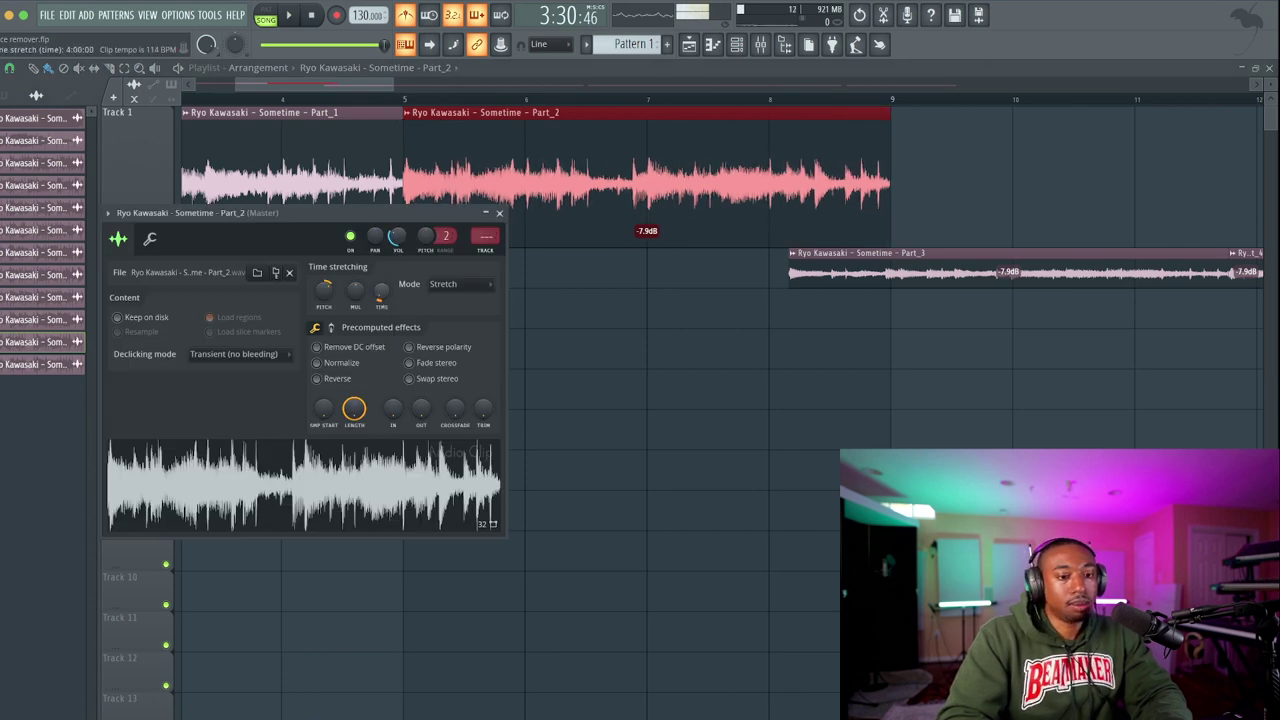
click(499, 213)
scroll(640, 255, down, 3)
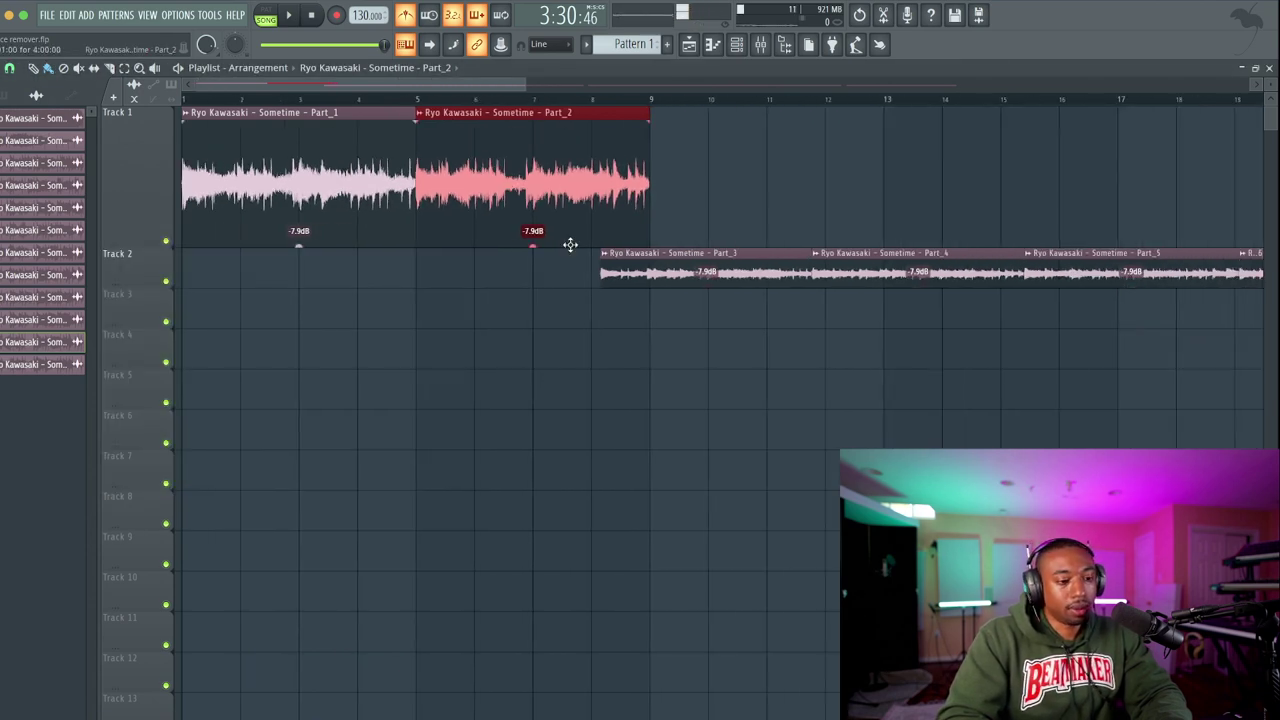
Reset the playhead to the start and shift all clips on Track 2 together so Part_3 begins at bar 9.
click(308, 16)
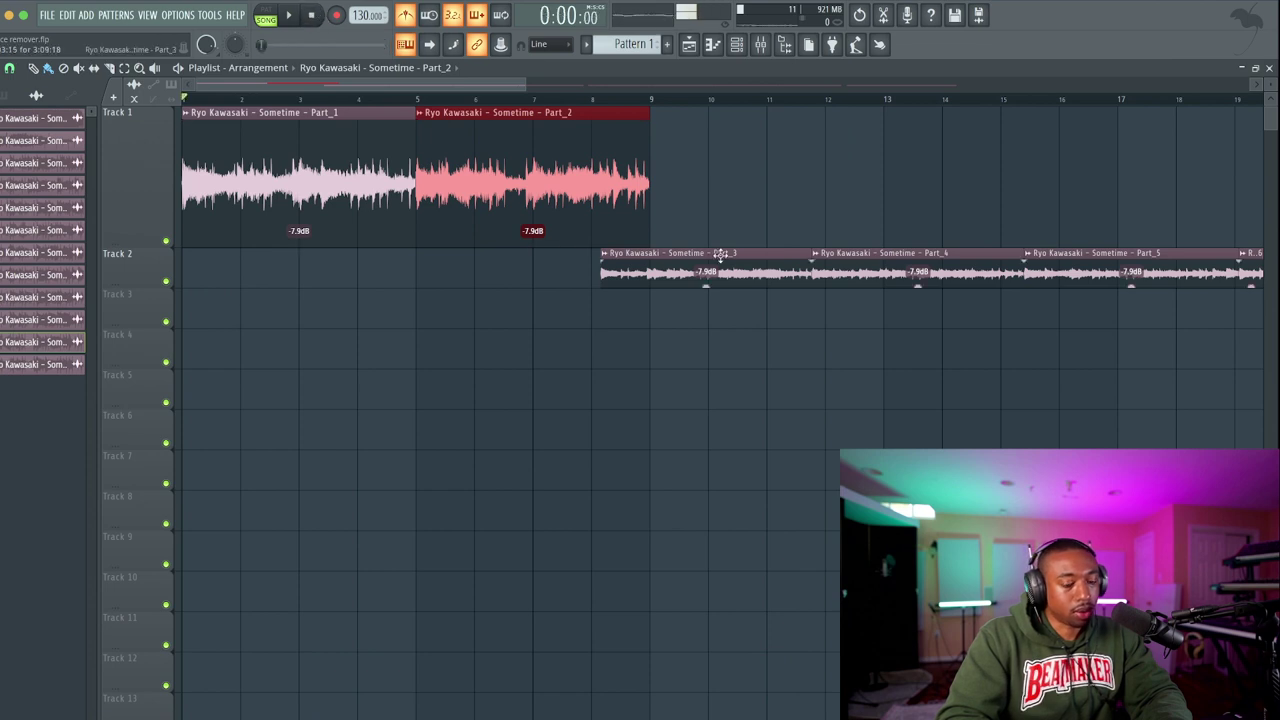
click(655, 254)
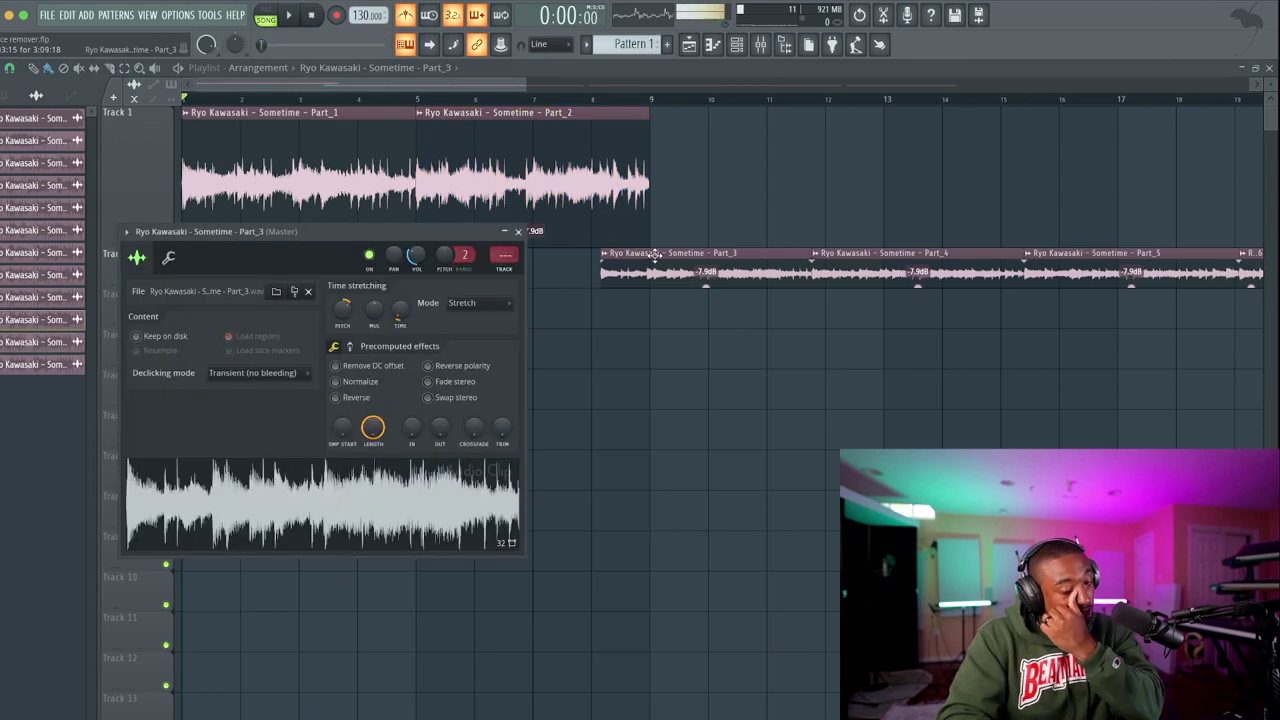
click(518, 231)
scroll(585, 270, down, 1)
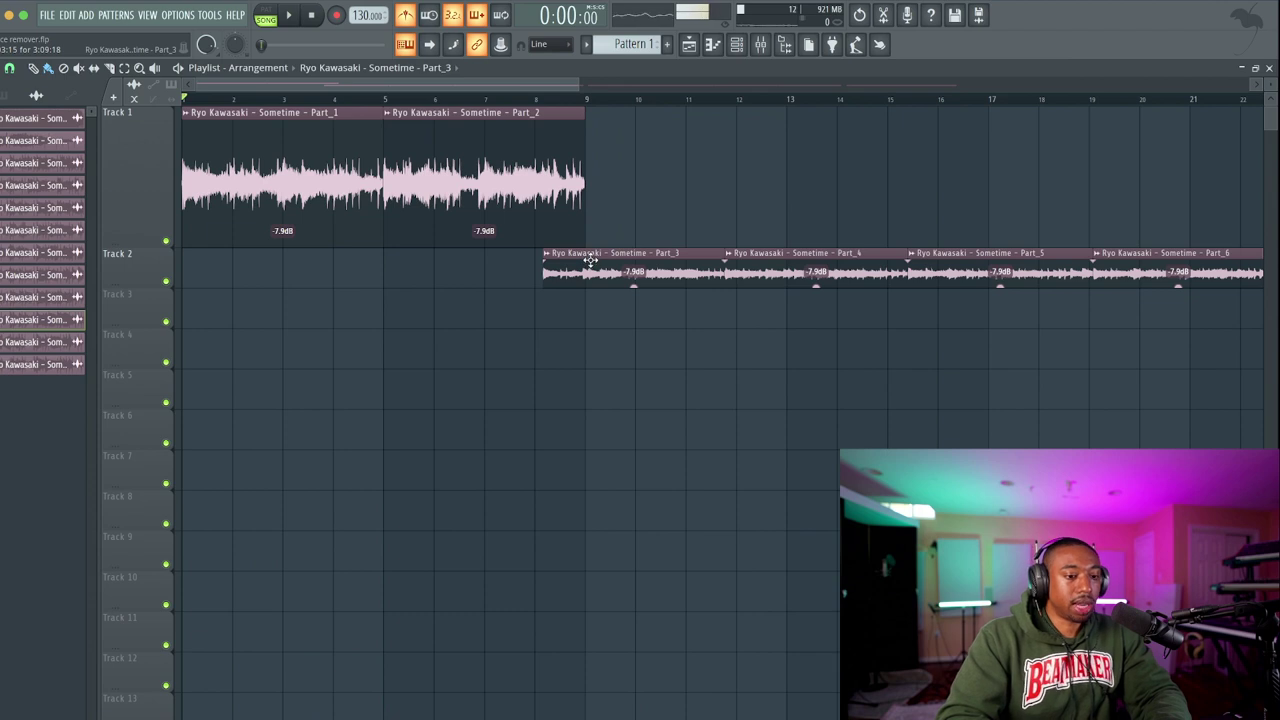
click(150, 280)
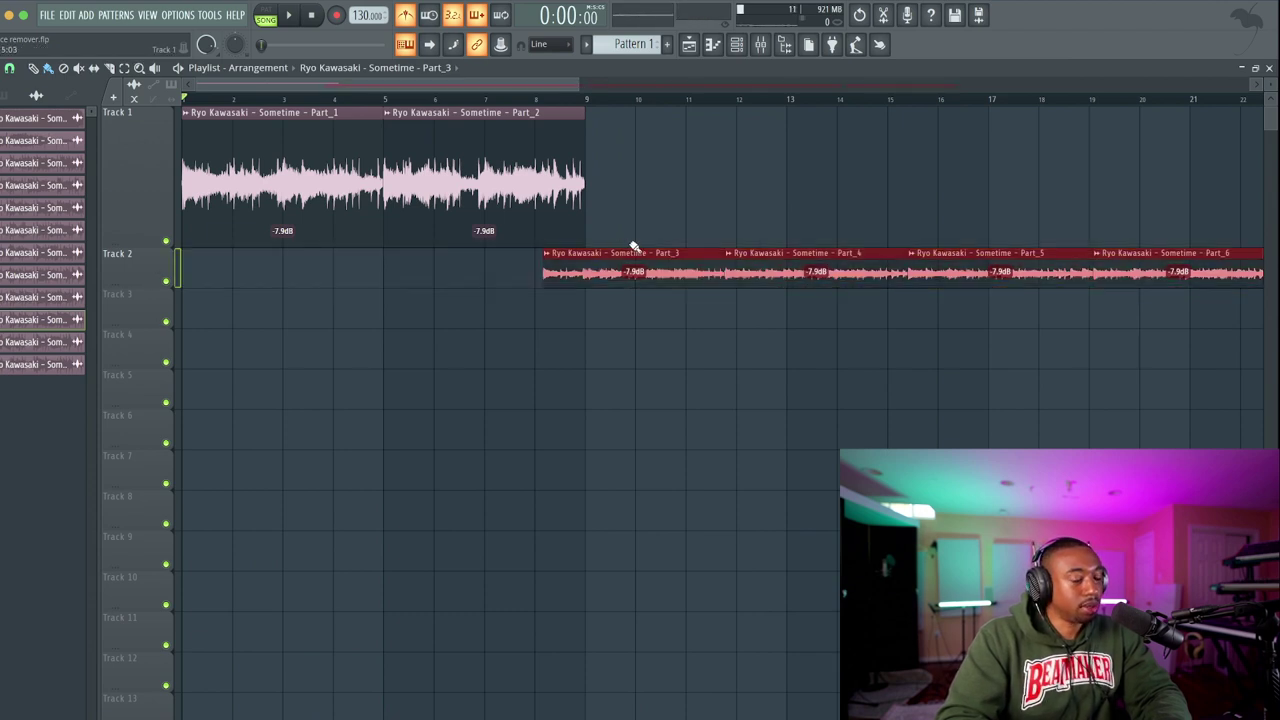
drag(590, 256, 626, 256)
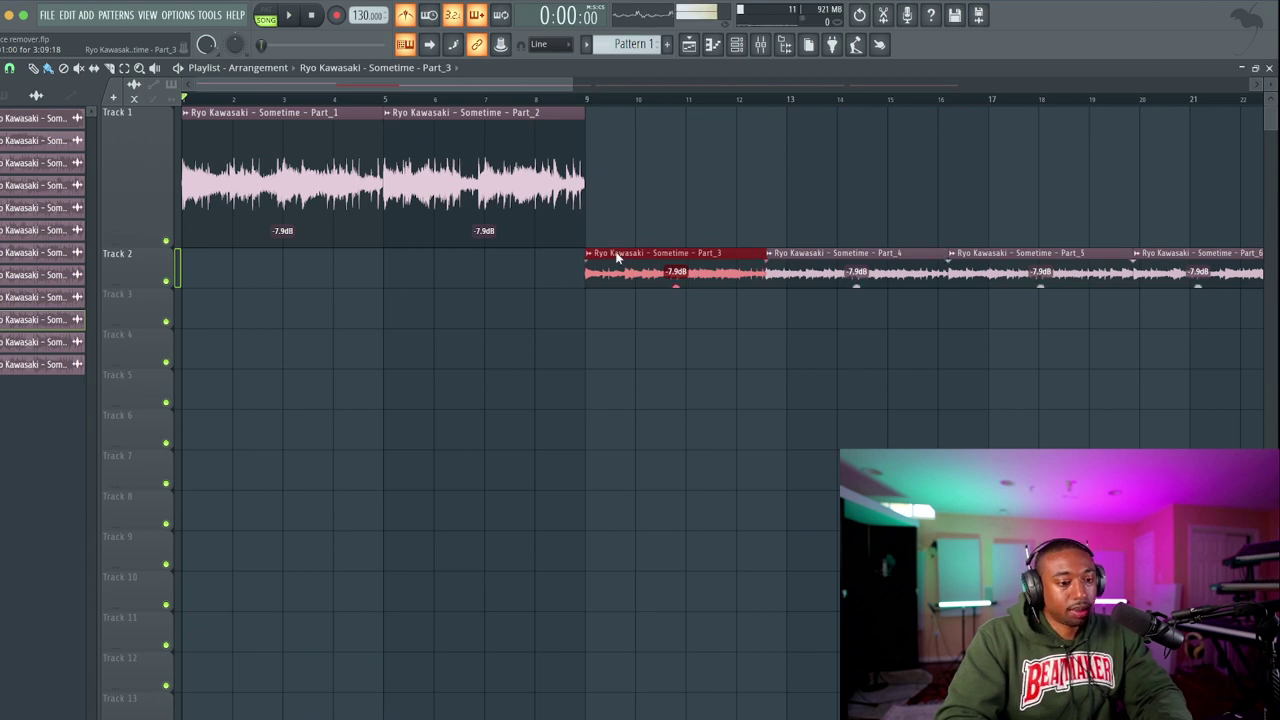
Move Part_3 to Track 1 at bar 9 and time-stretch it to four bars while the arrangement plays.
key(space)
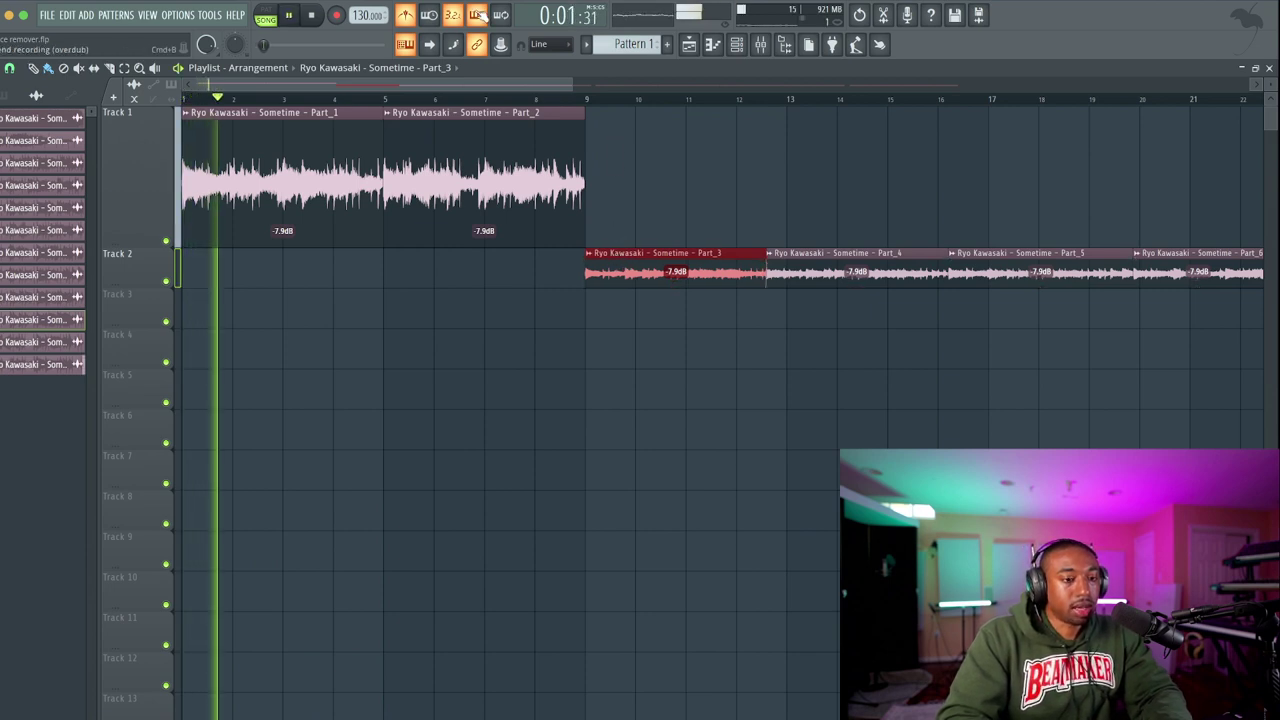
drag(657, 264, 646, 143)
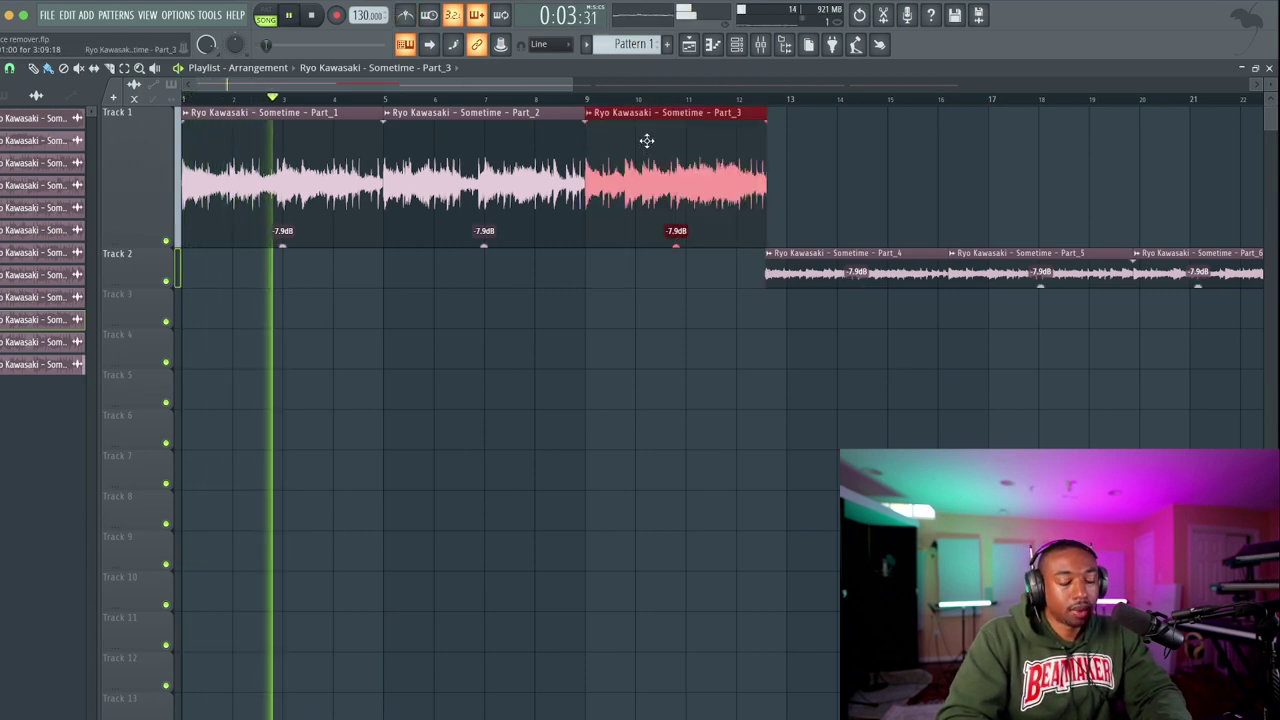
double_click(646, 143)
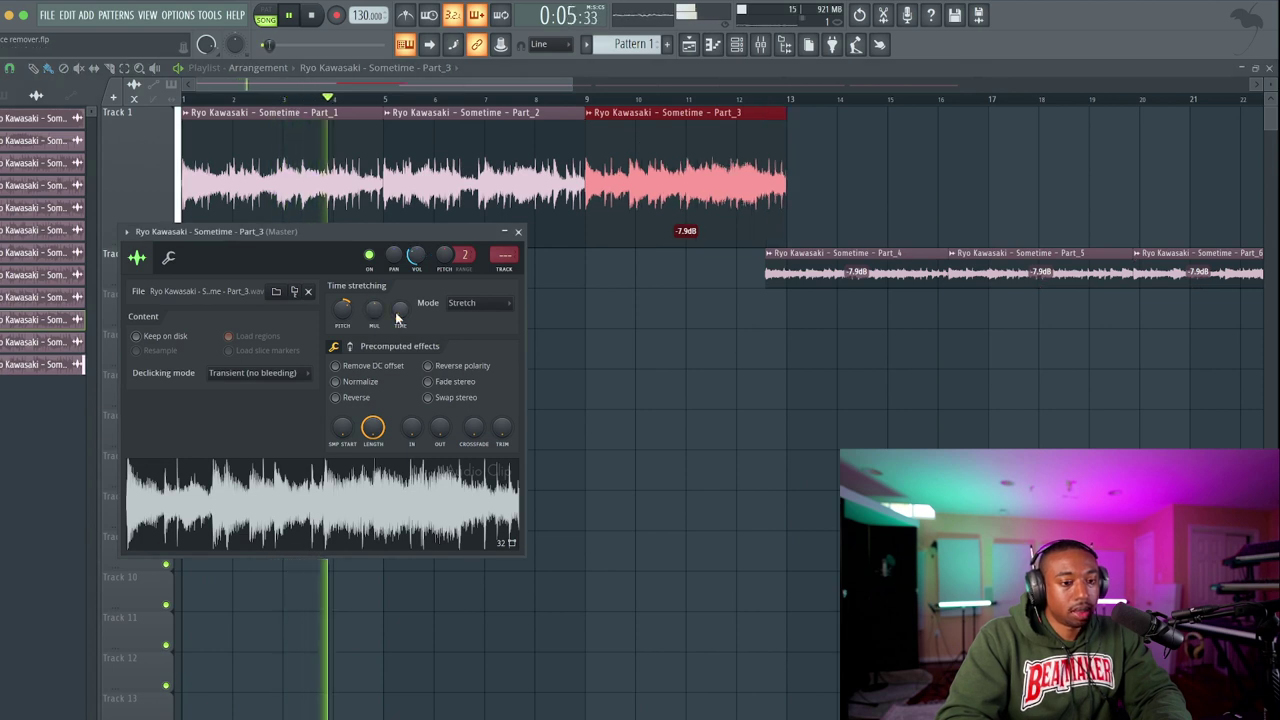
key(space)
click(367, 100)
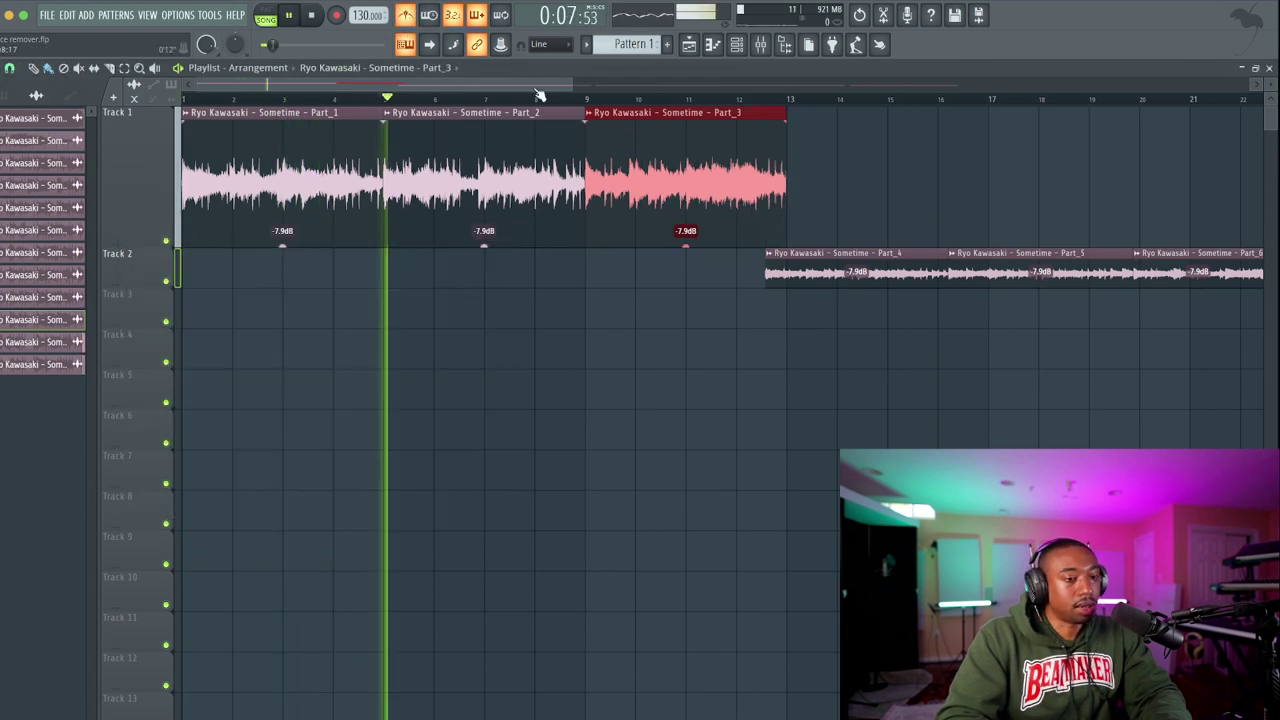
double_click(615, 128)
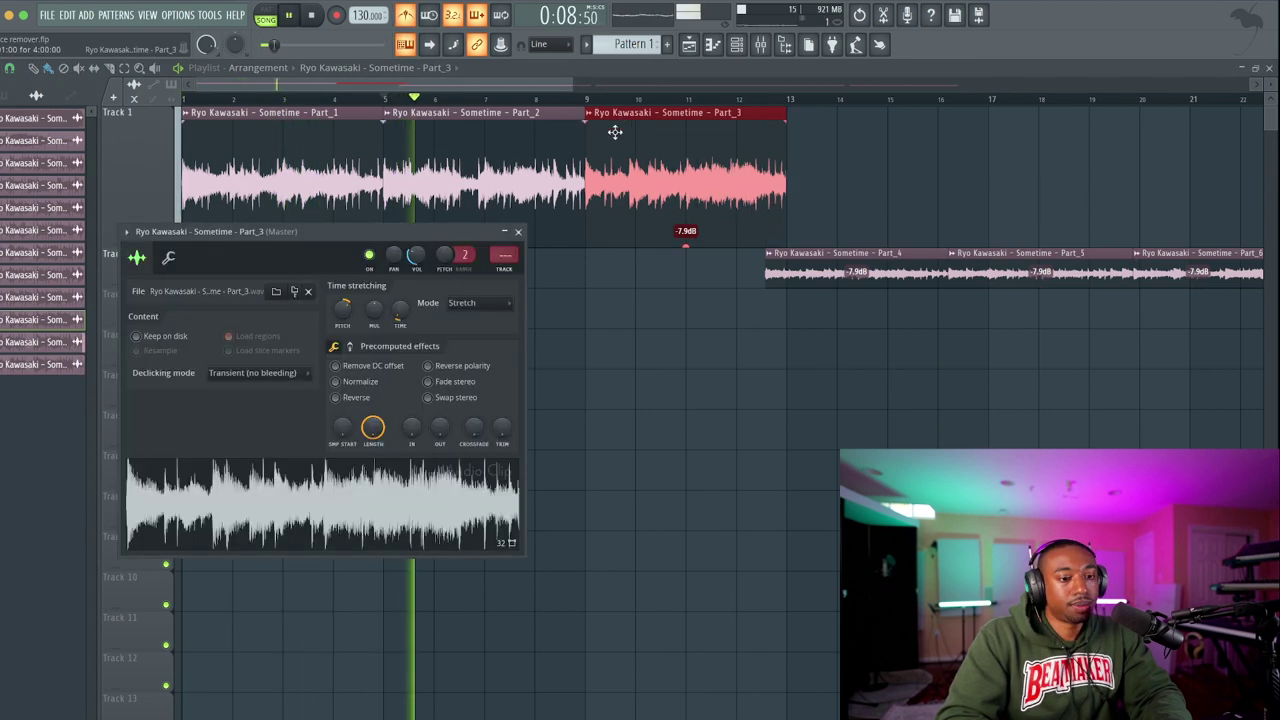
click(518, 231)
Move Part_4 from Track 2 to Track 3 so it starts at bar 13, where Part_3 ends.
scroll(620, 300, right, 6)
click(528, 272)
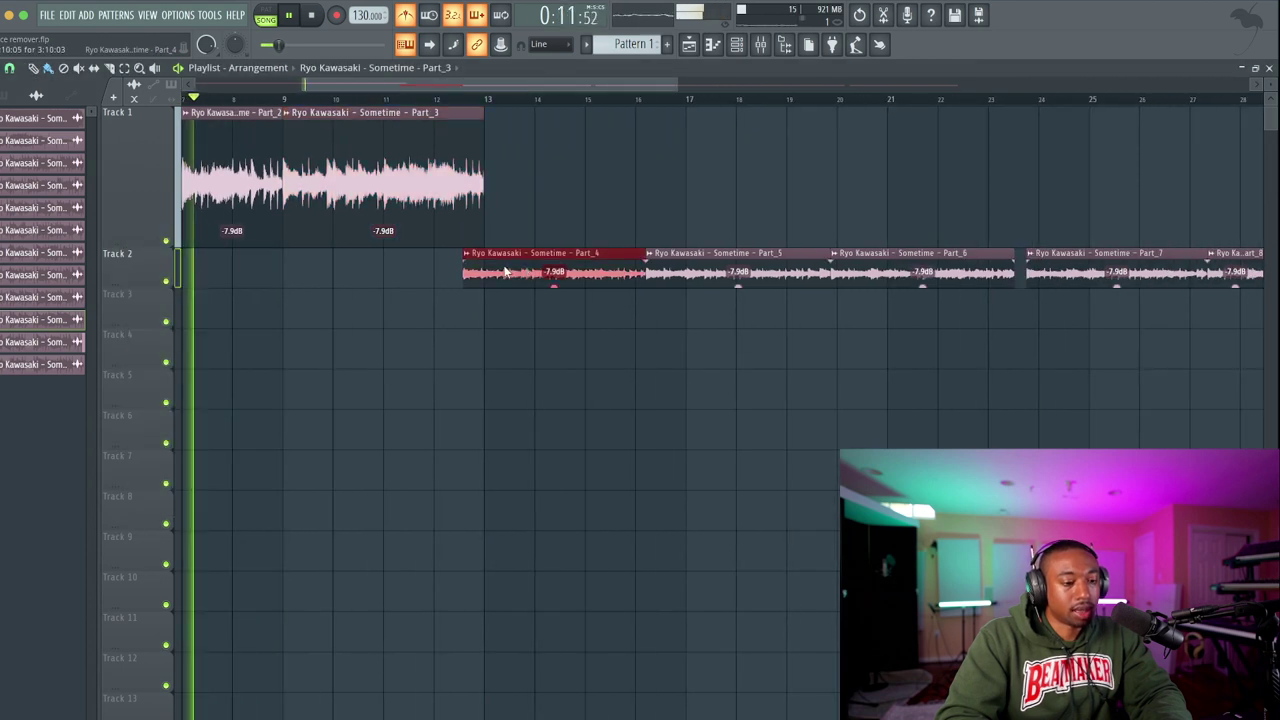
key(shift+Right)
drag(528, 272, 527, 306)
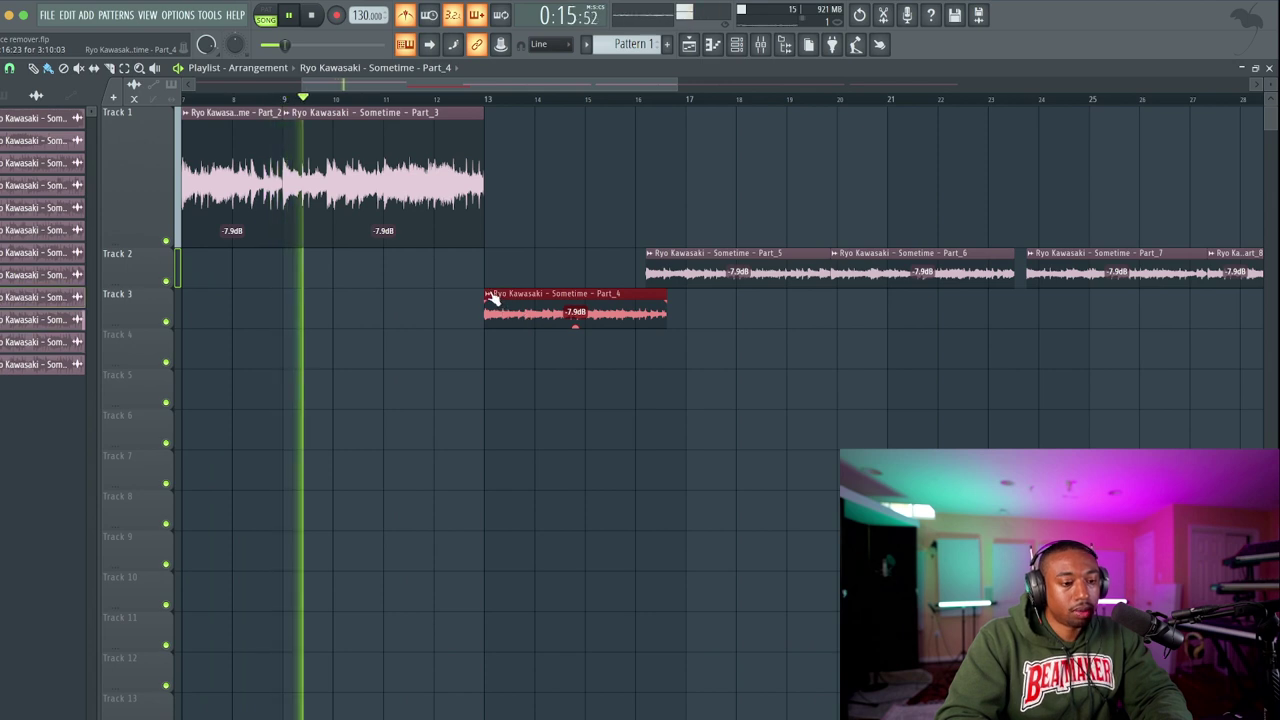
Time-stretch Part_4 to four bars so it ends at bar 17, and close its sample settings.
click(495, 296)
click(533, 288)
double_click(533, 288)
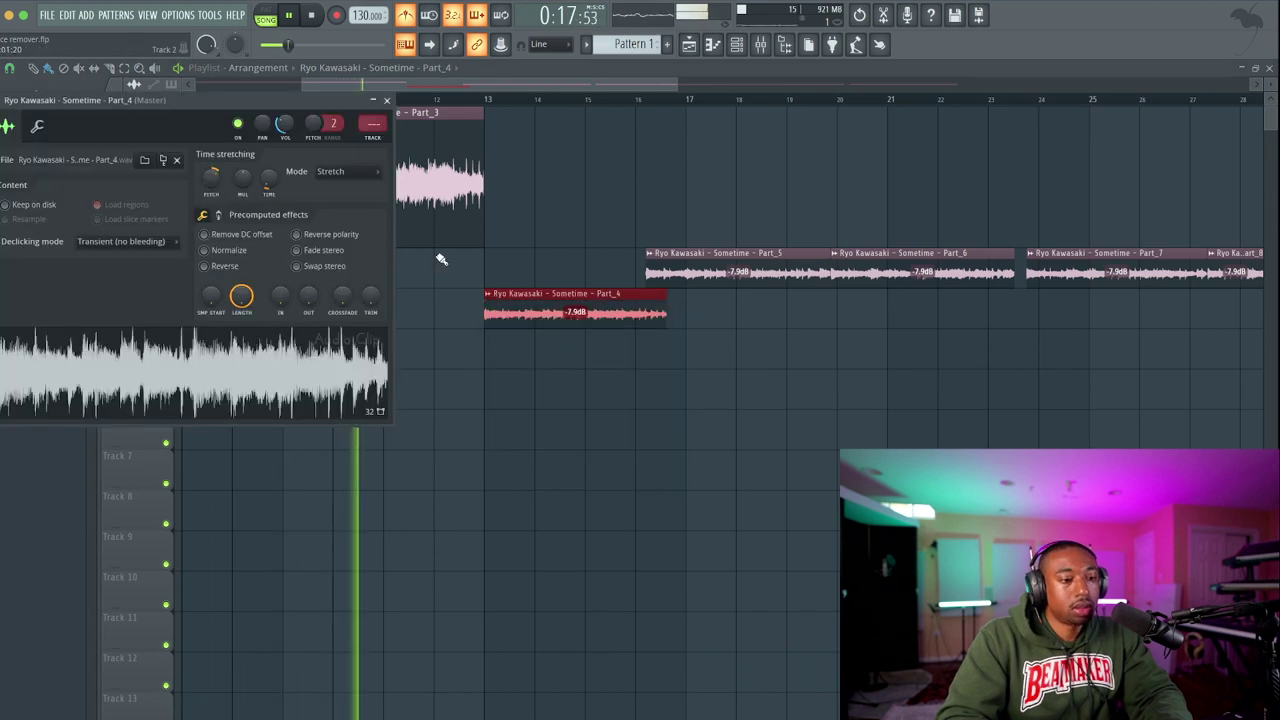
drag(268, 180, 265, 180)
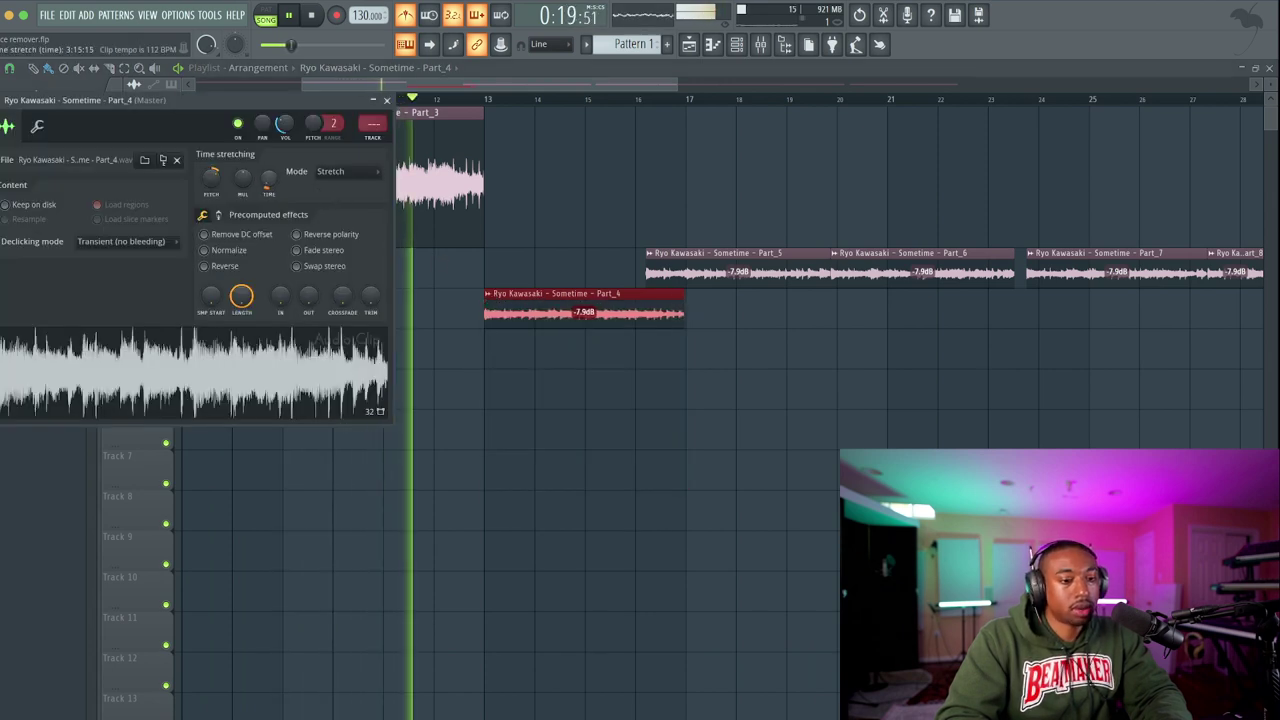
click(389, 100)
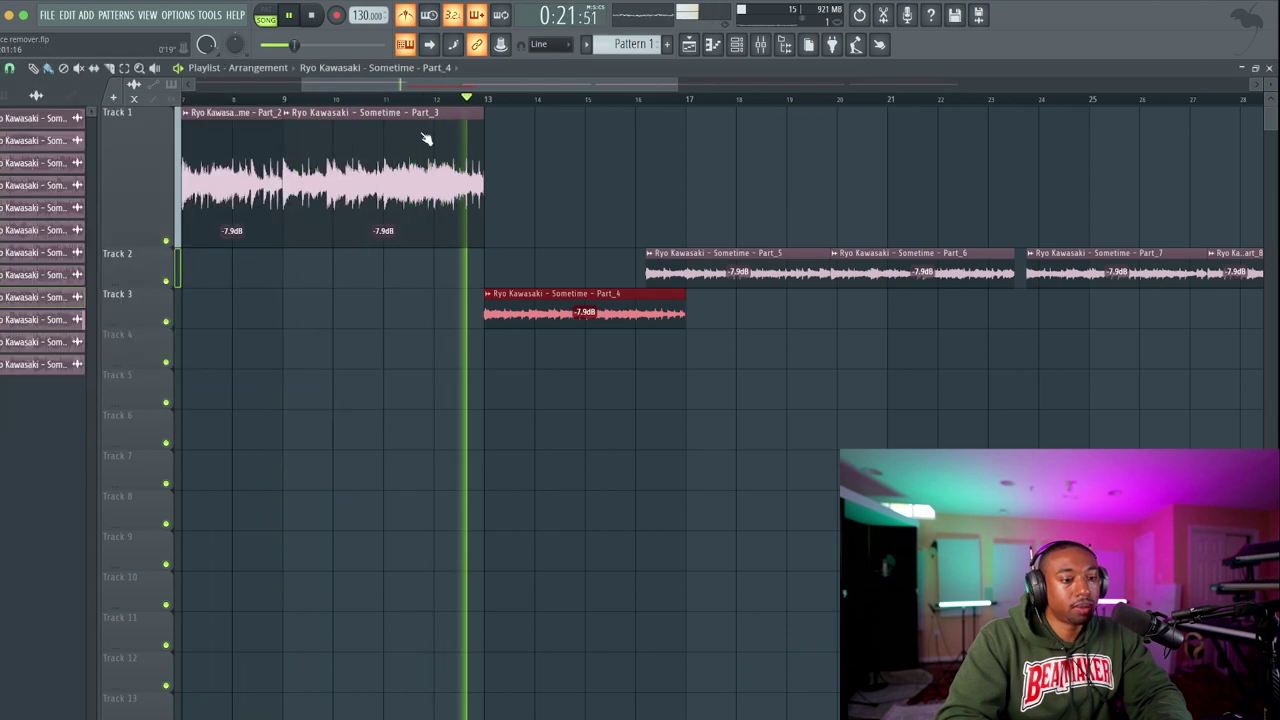
Stop playback and move Part_4 up to Track 1, directly after Part_3 at bar 13.
key(space)
drag(533, 295, 533, 212)
drag(531, 164, 529, 147)
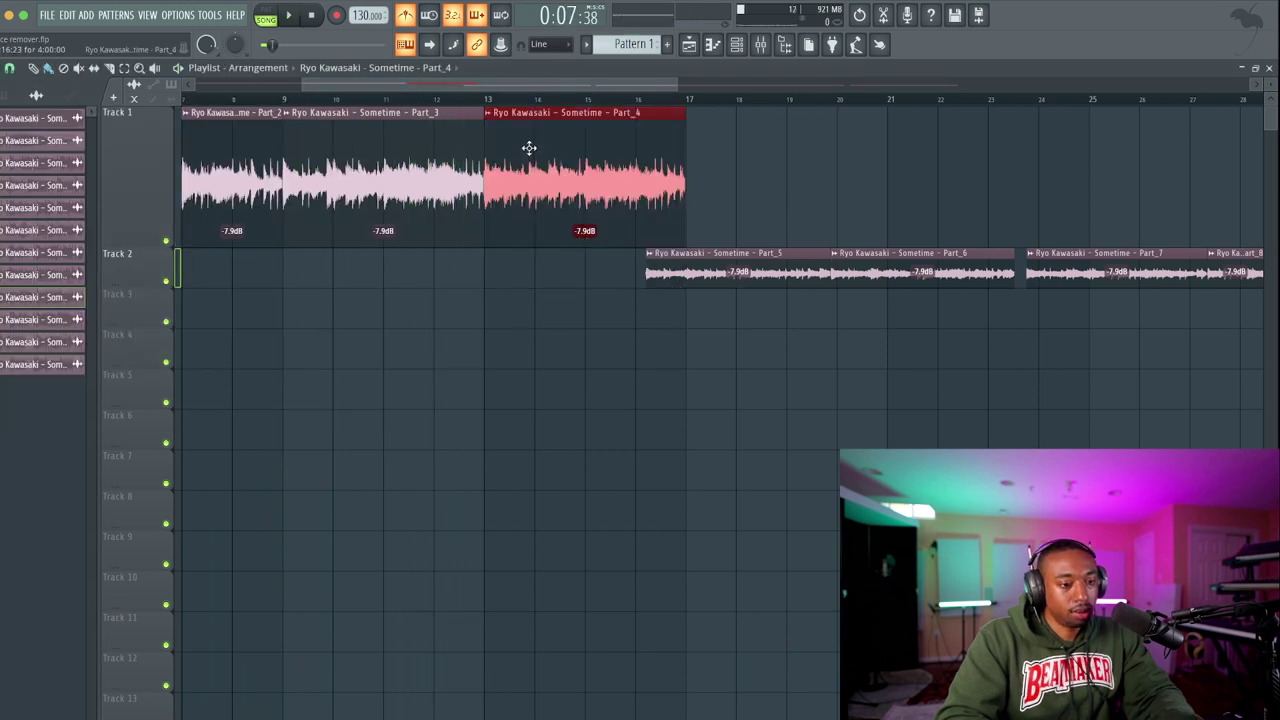
Play the arrangement from bar 13 to check how Part_4 sits against the beat.
click(486, 101)
scroll(486, 101, up, 3)
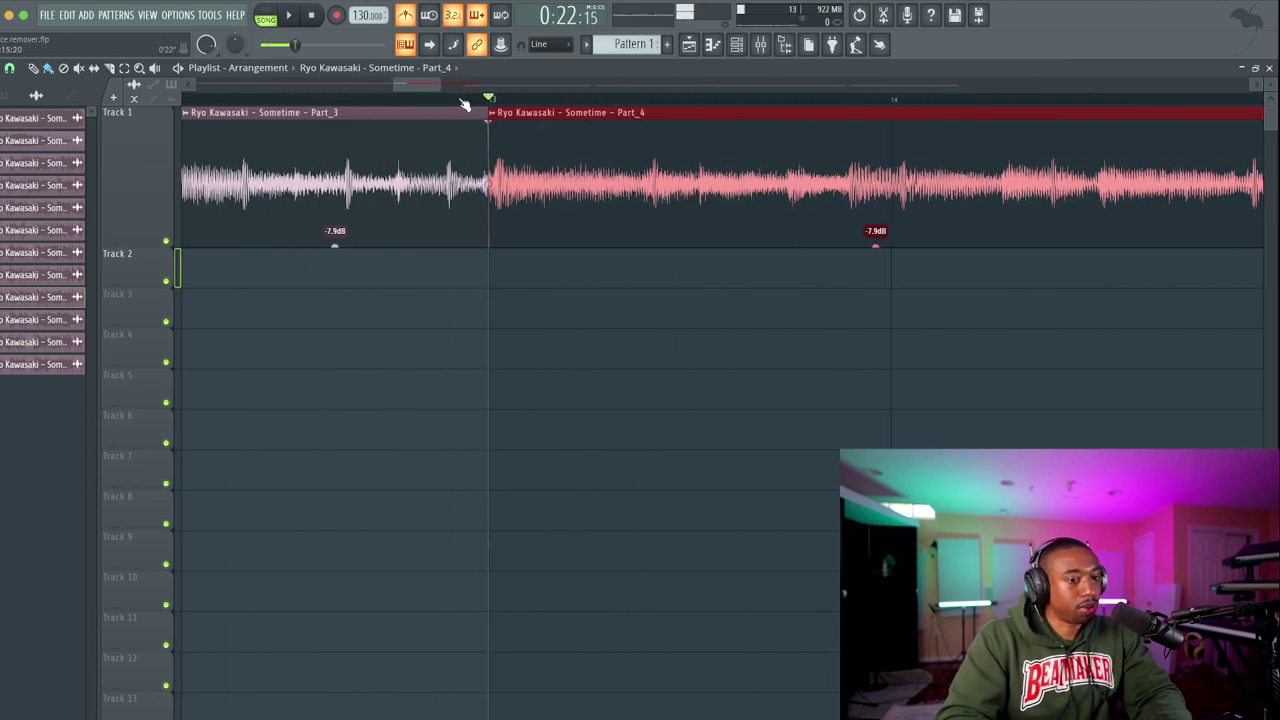
key(space)
scroll(703, 166, down, 4)
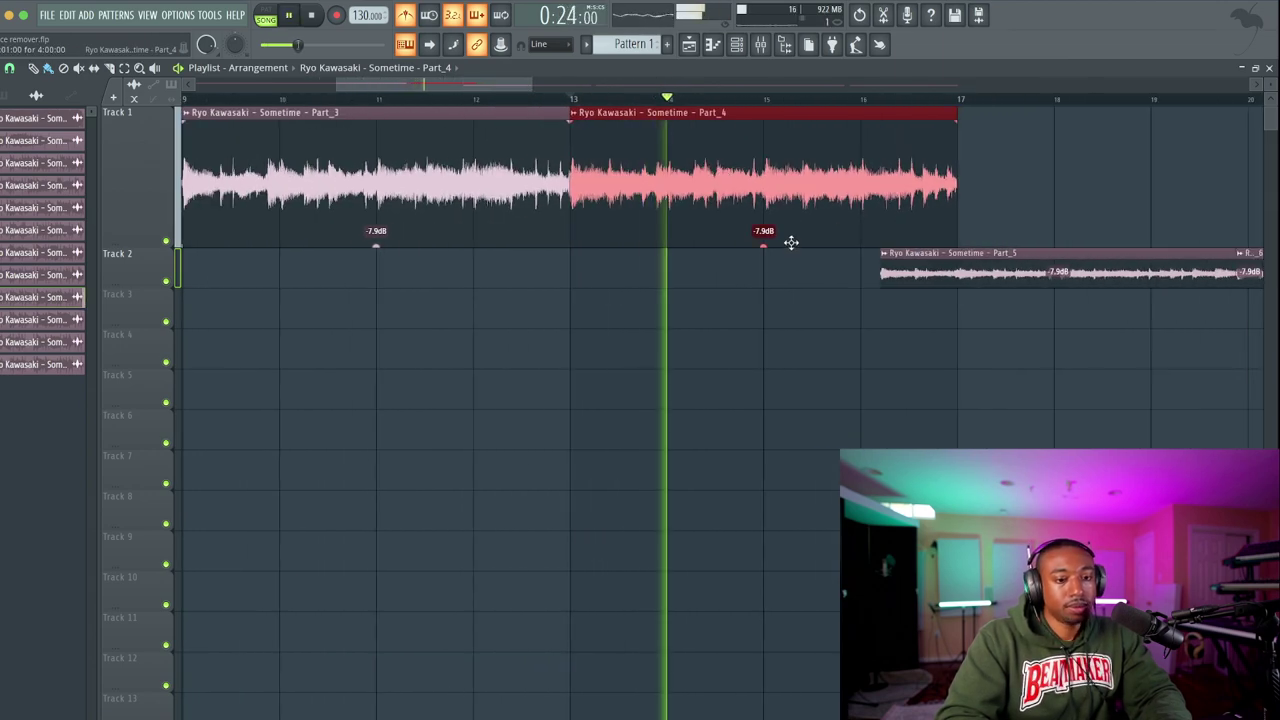
key(space)
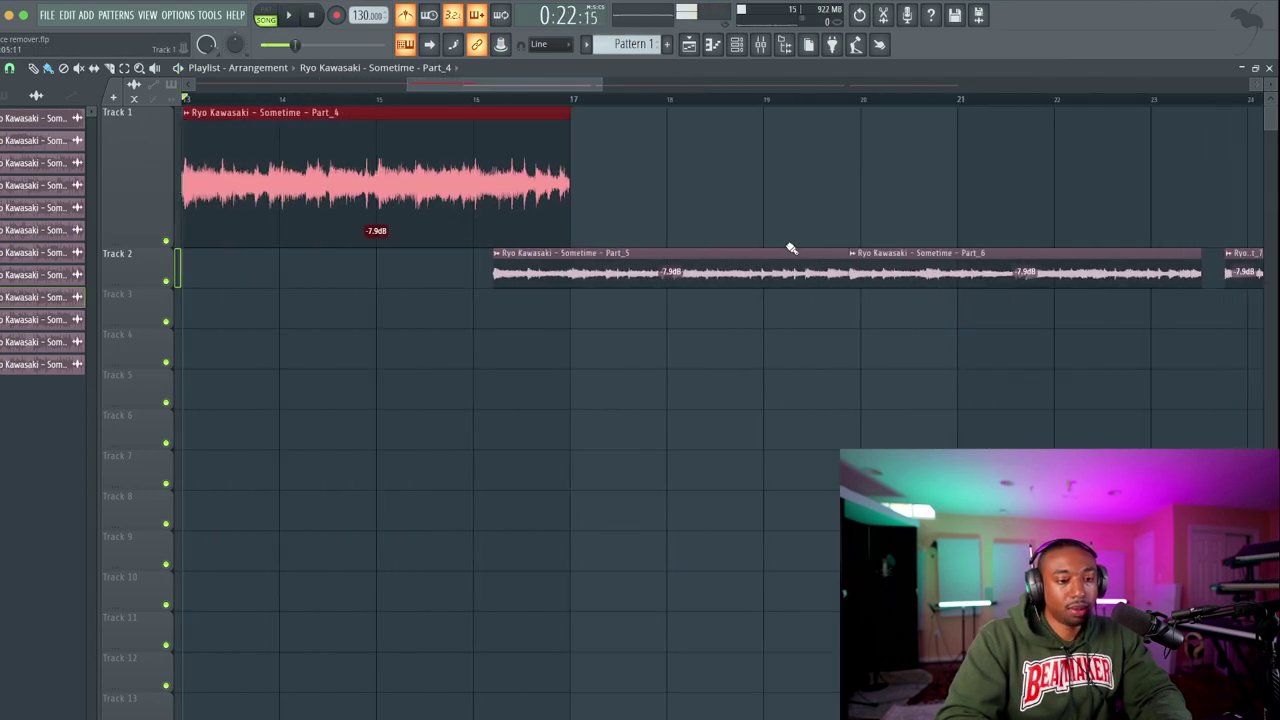
Shift all the remaining Track 2 clips together so Part_5 starts at bar 17, then deselect them.
click(157, 275)
drag(545, 272, 622, 274)
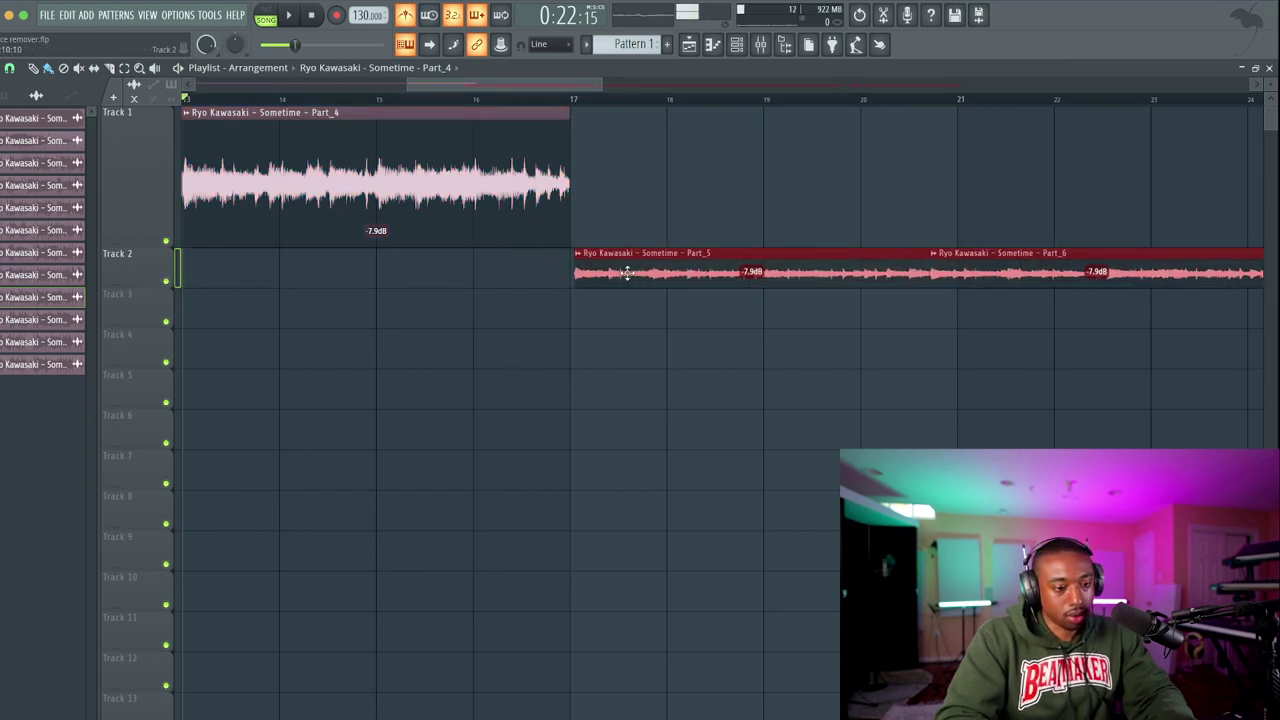
click(618, 339)
right_click(614, 337)
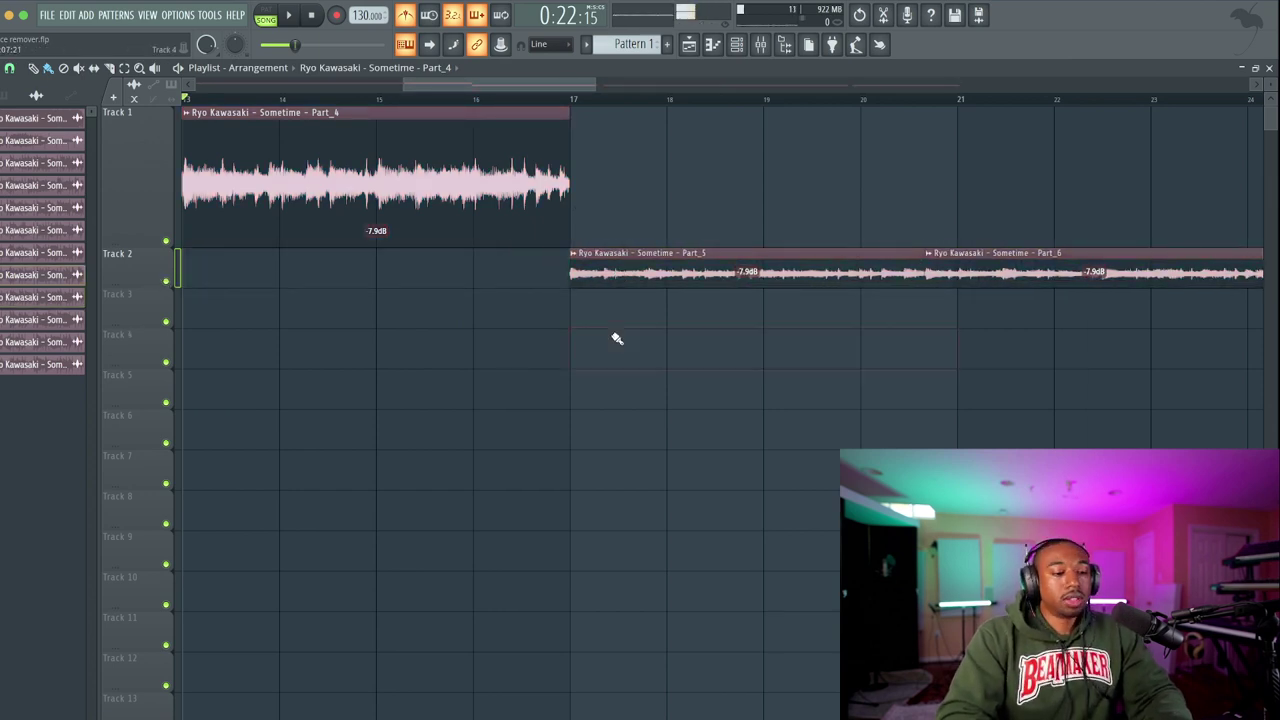
Play the arrangement from bar 13 and move Part_5 up to Track 1, directly after Part_4 at bar 17.
click(603, 275)
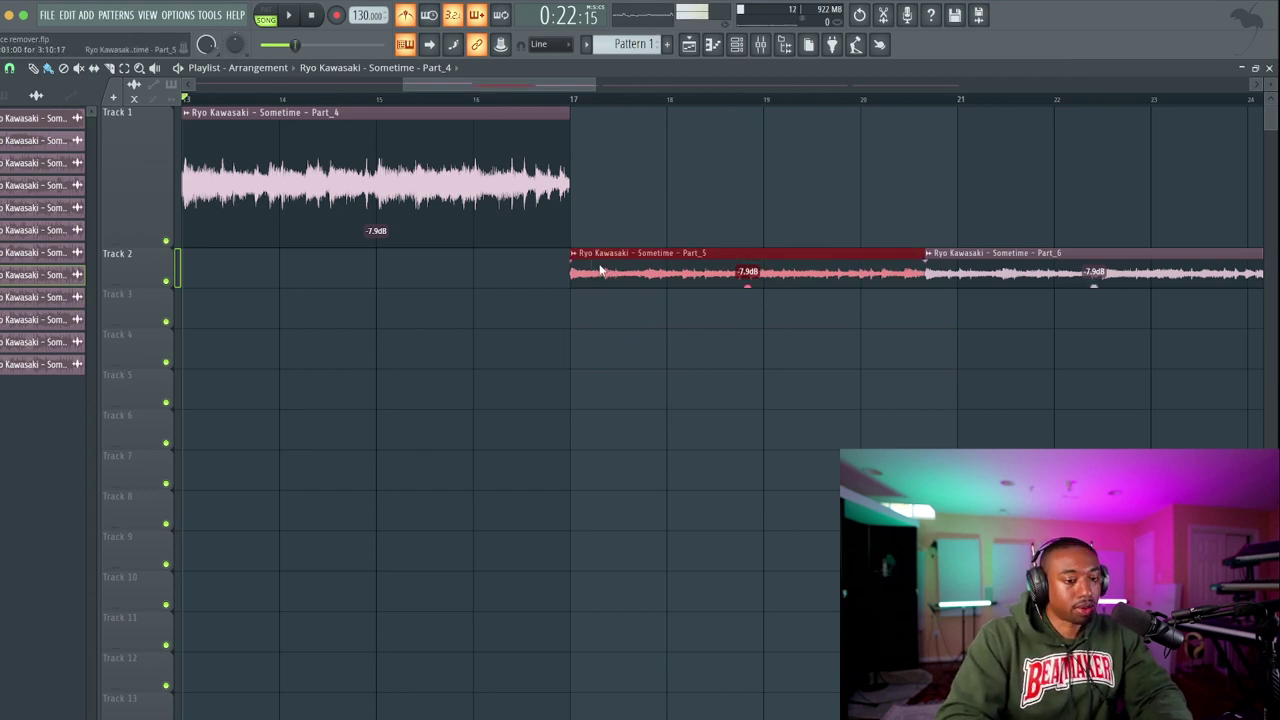
key(space)
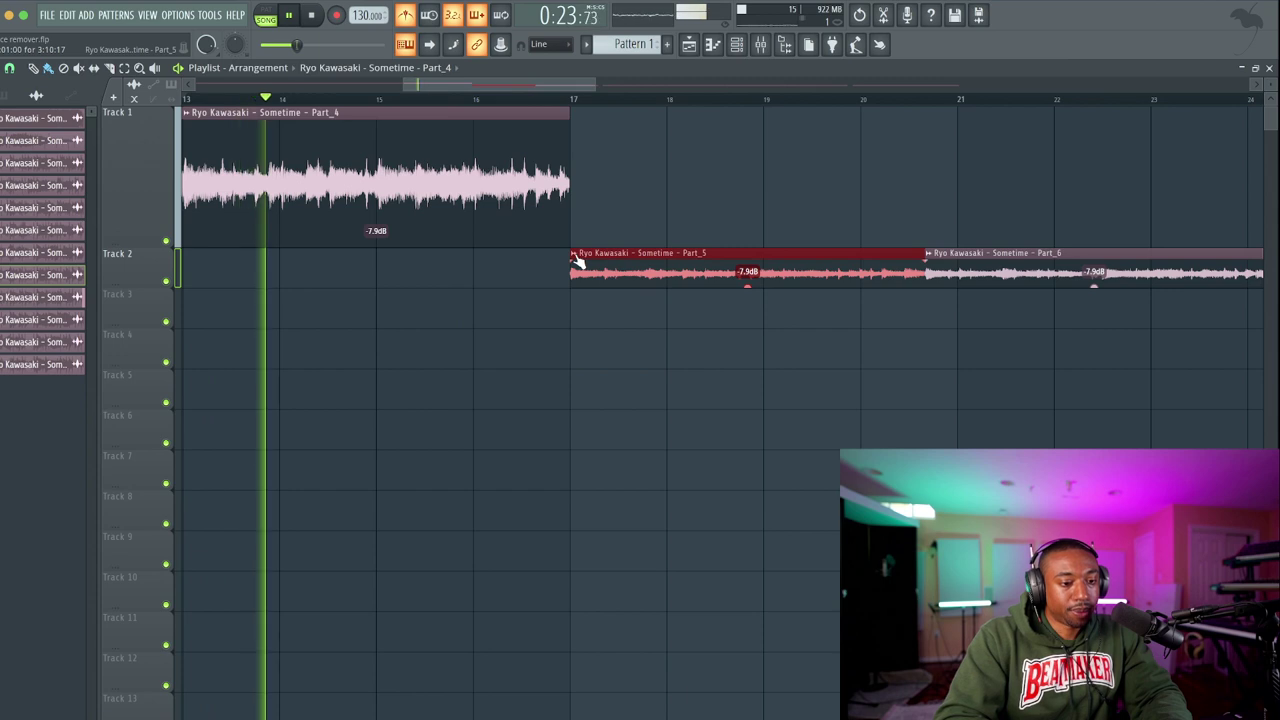
key(space)
key(space)
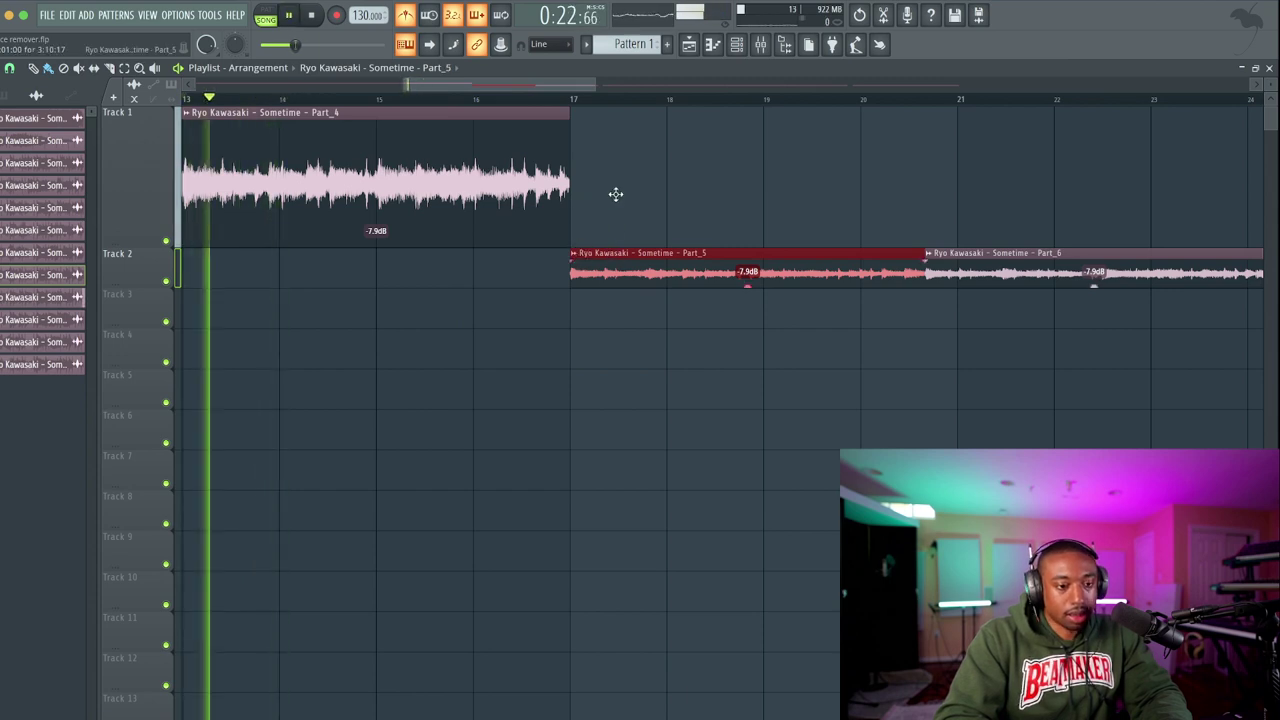
drag(577, 262, 614, 120)
Time-stretch Part_5 to four bars so it ends at bar 21, and close its sample settings.
double_click(595, 217)
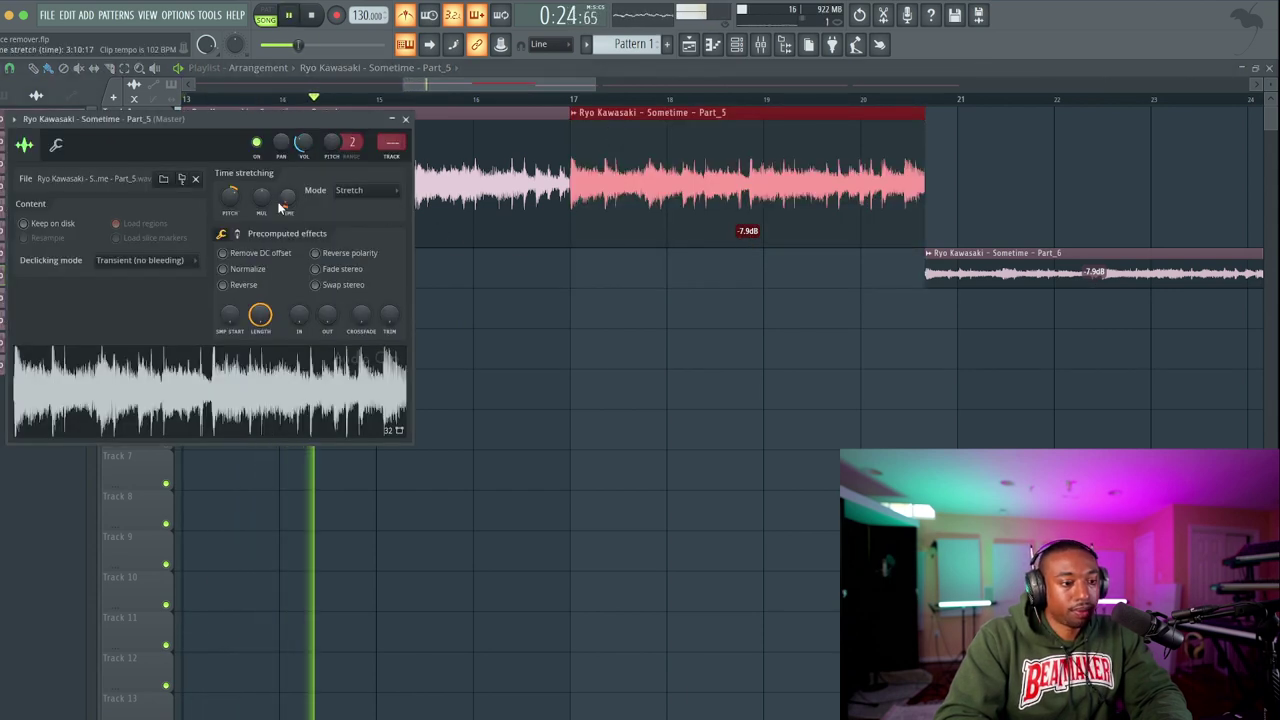
drag(288, 208, 288, 204)
click(405, 119)
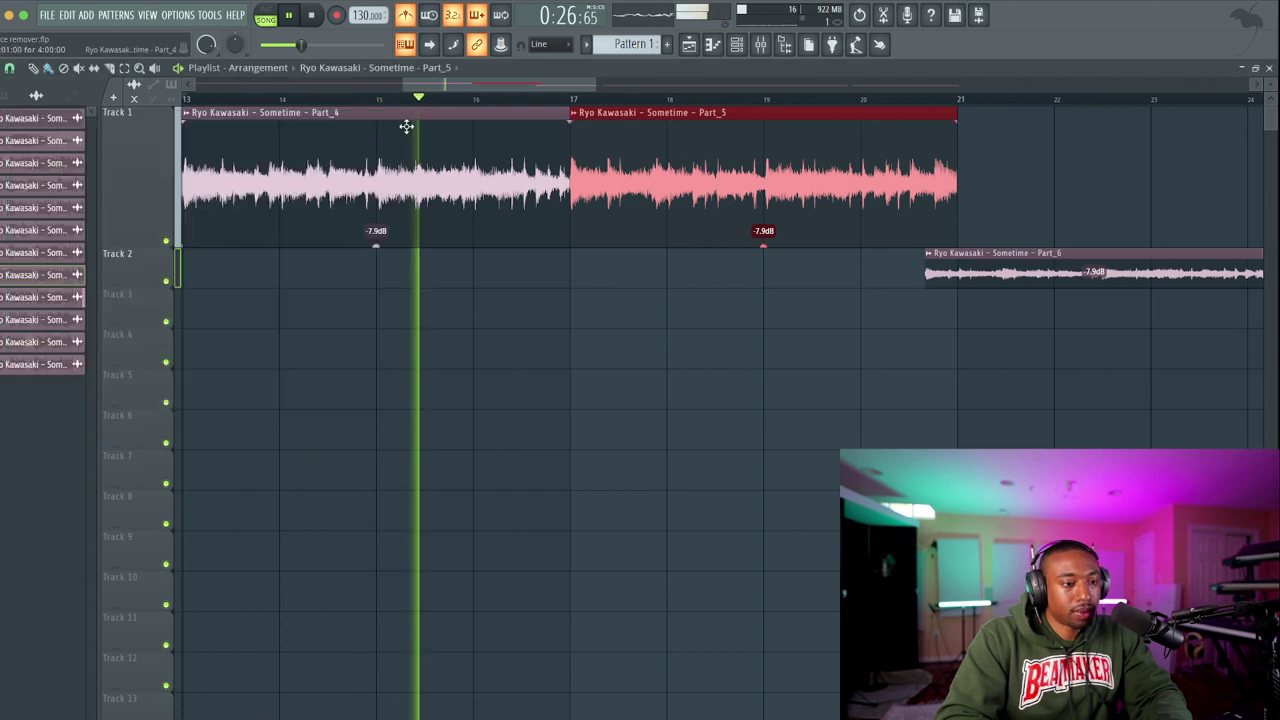
Stop playback and shift the remaining Track 2 clips together so Part_6 starts at bar 21.
key(space)
click(149, 277)
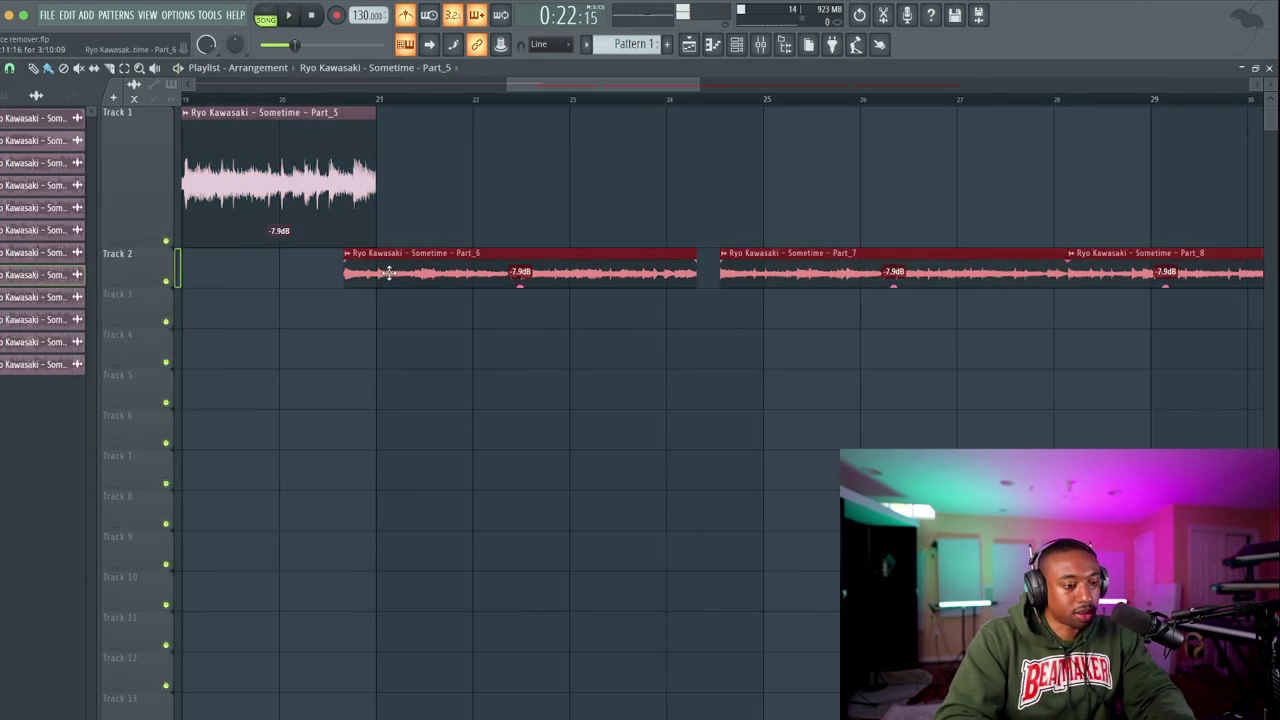
drag(390, 273, 423, 273)
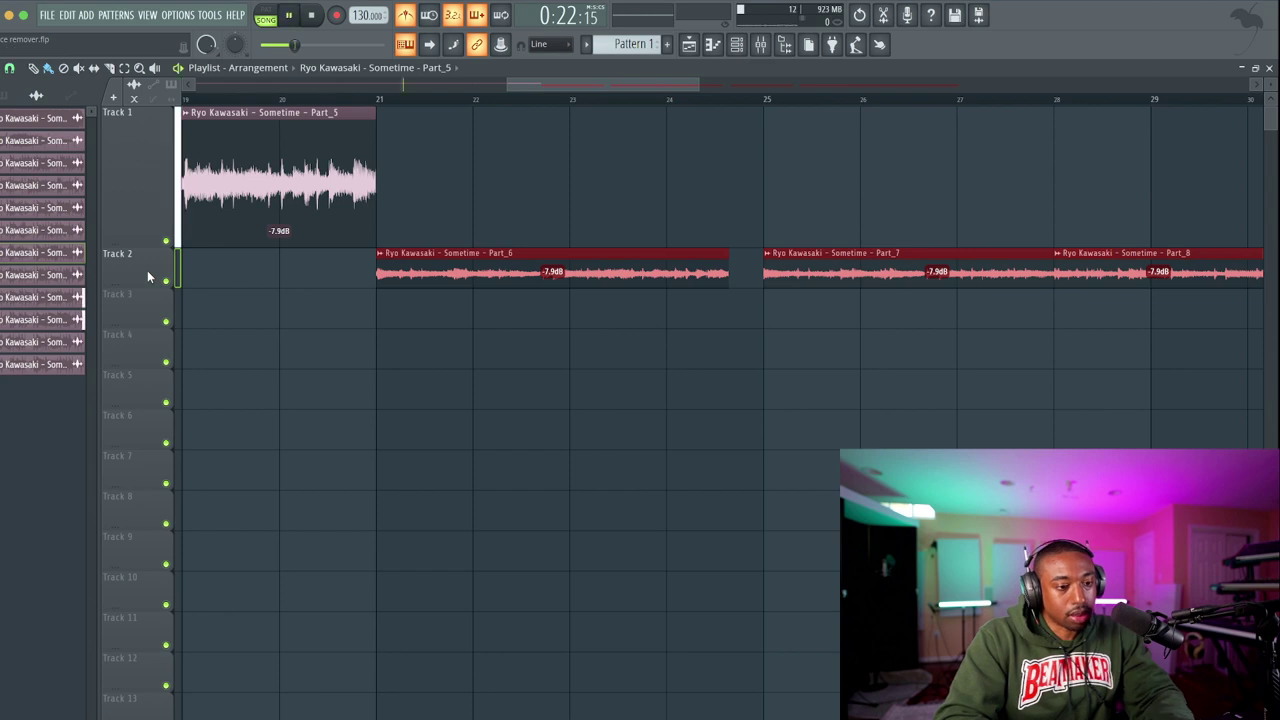
With the arrangement playing, move Part_6 up to Track 1 at bar 21 and time-stretch it to four bars.
key(space)
click(420, 271)
key(Up)
double_click(425, 181)
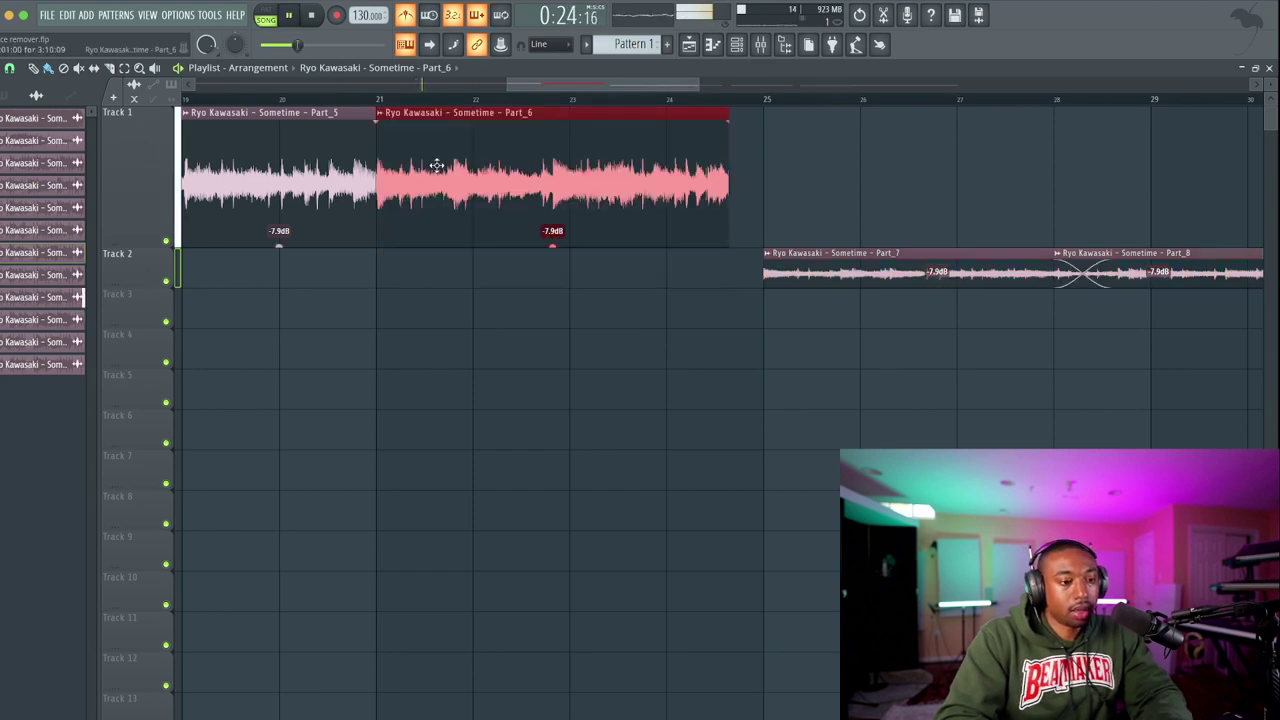
drag(306, 216, 313, 221)
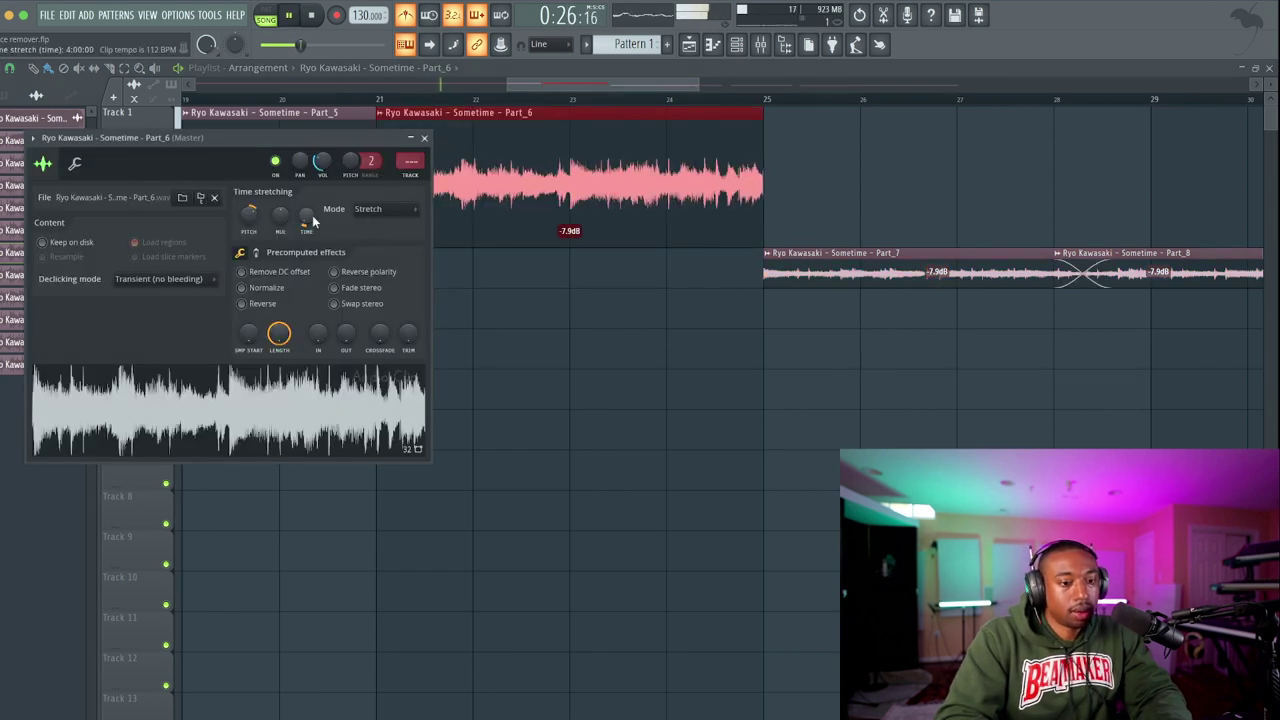
click(428, 140)
Stop playback and move Part_7 up to Track 1, directly after Part_6 at bar 25.
scroll(569, 214, down, 3)
key(space)
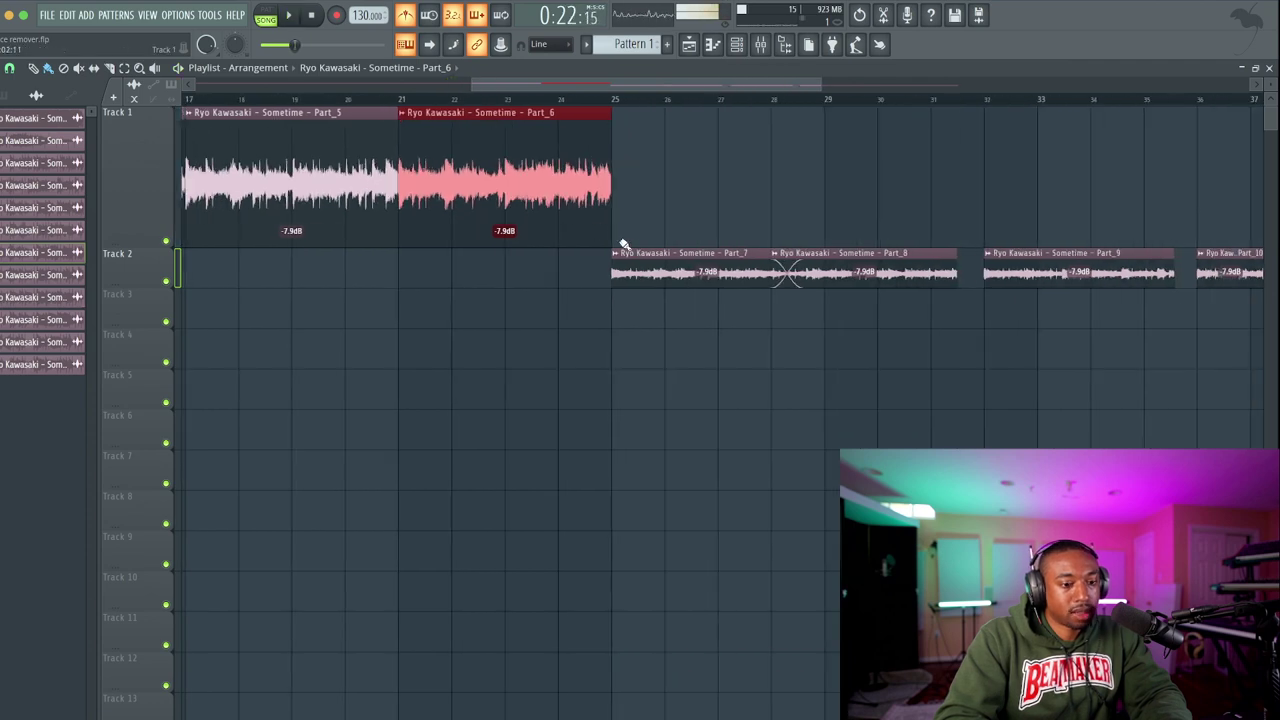
click(657, 273)
drag(655, 178, 652, 142)
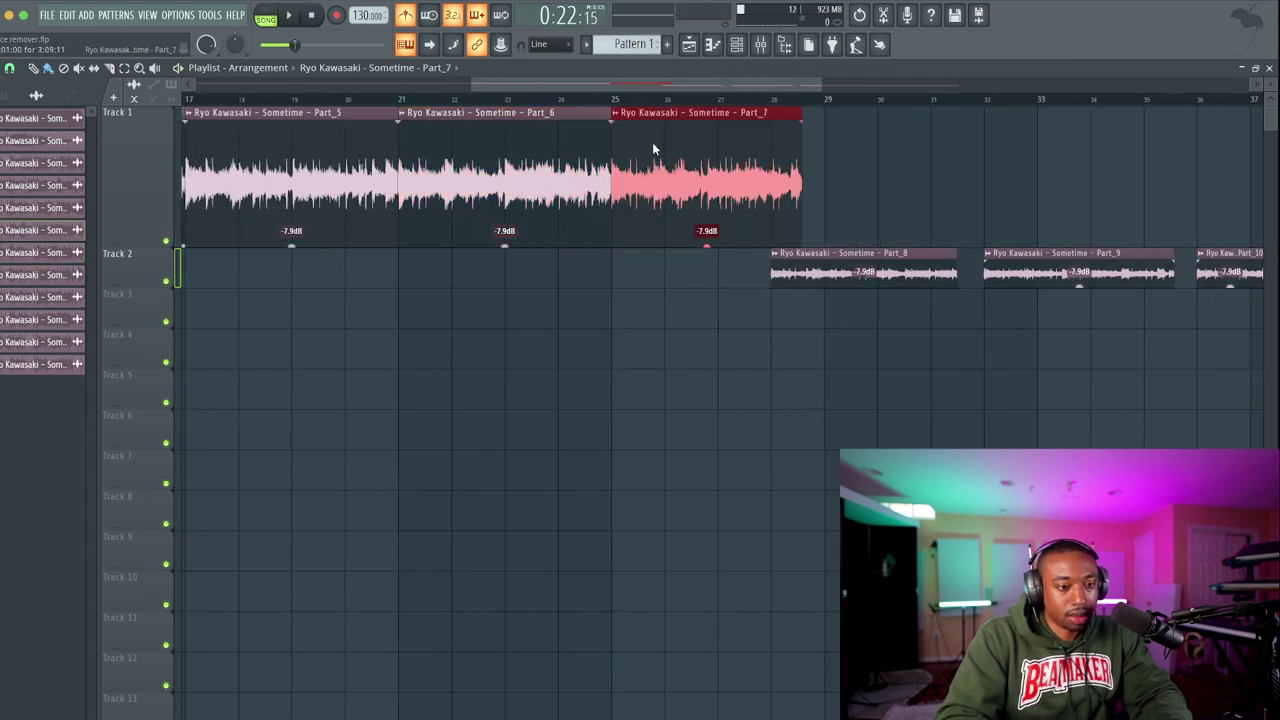
Time-stretch Part_7 to four bars so it ends at bar 29, and close its sample settings.
right_click(620, 116)
click(620, 116)
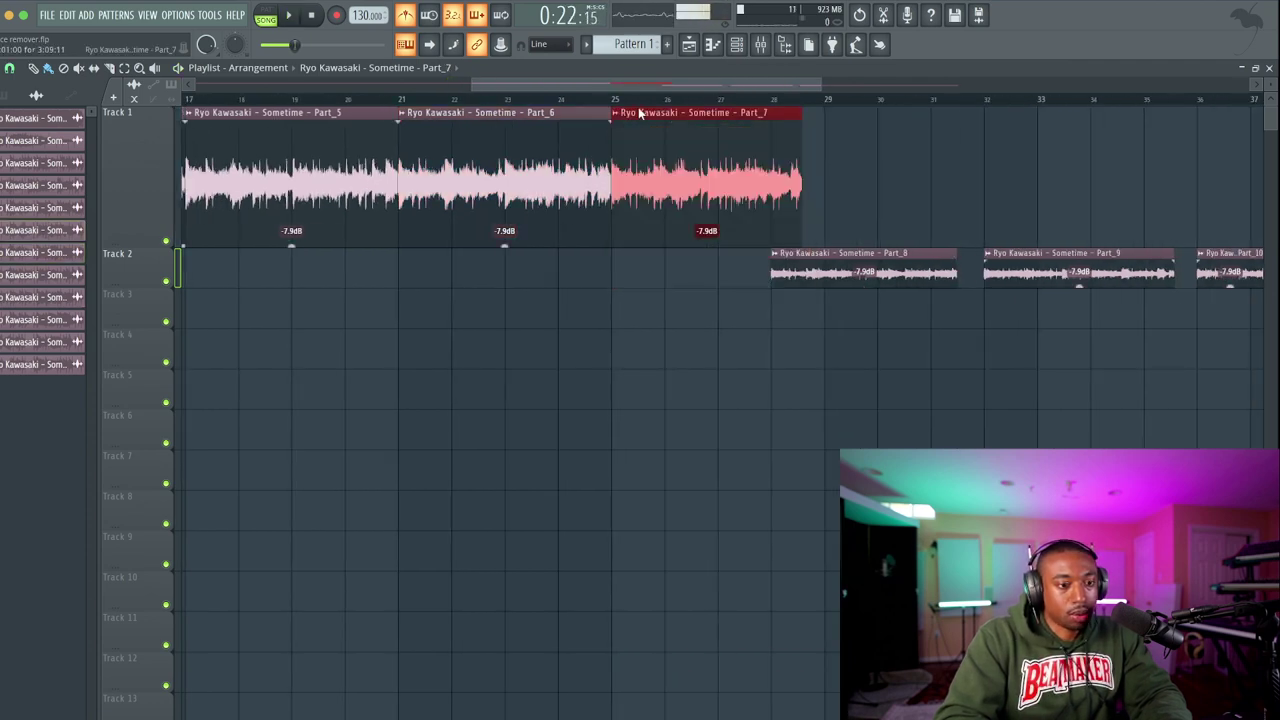
click(624, 114)
drag(332, 257, 332, 241)
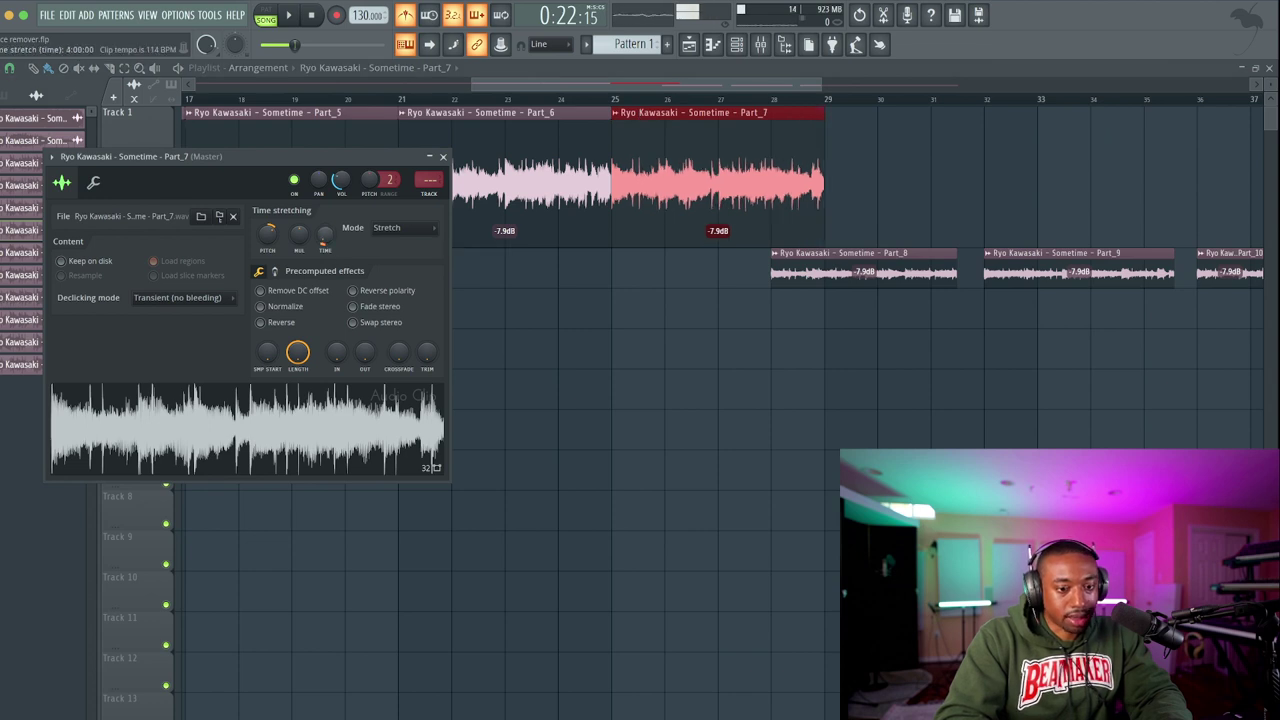
click(443, 157)
Shift the remaining Track 2 clips together so Part_8 starts at bar 29, keeping the playlist maximized.
scroll(674, 151, right, 2)
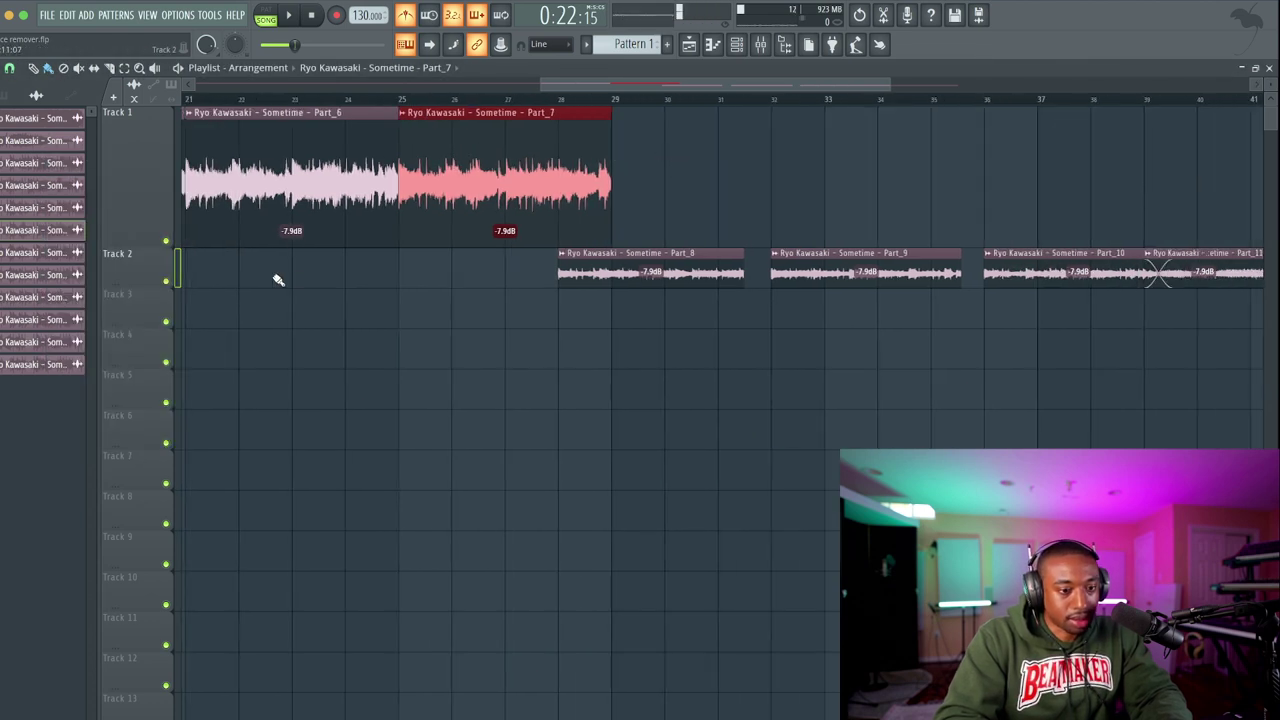
click(157, 268)
drag(613, 262, 659, 262)
click(652, 262)
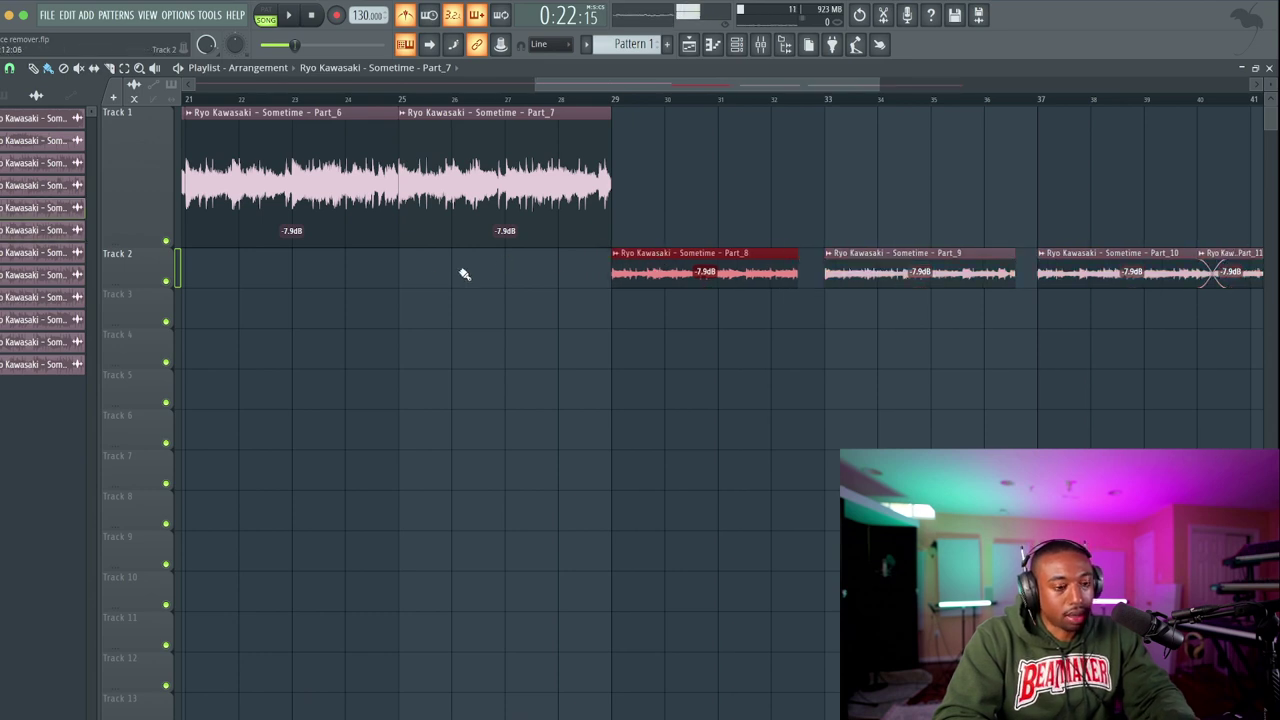
right_click(168, 278)
right_click(168, 278)
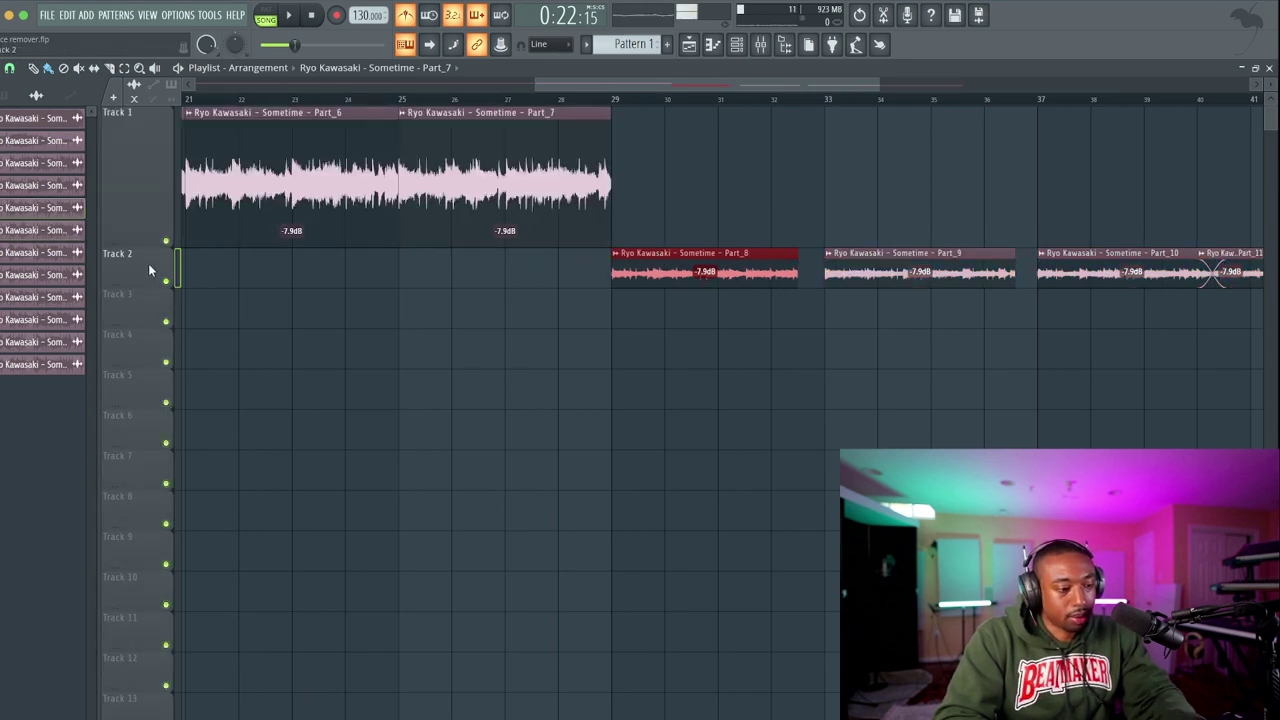
click(149, 268)
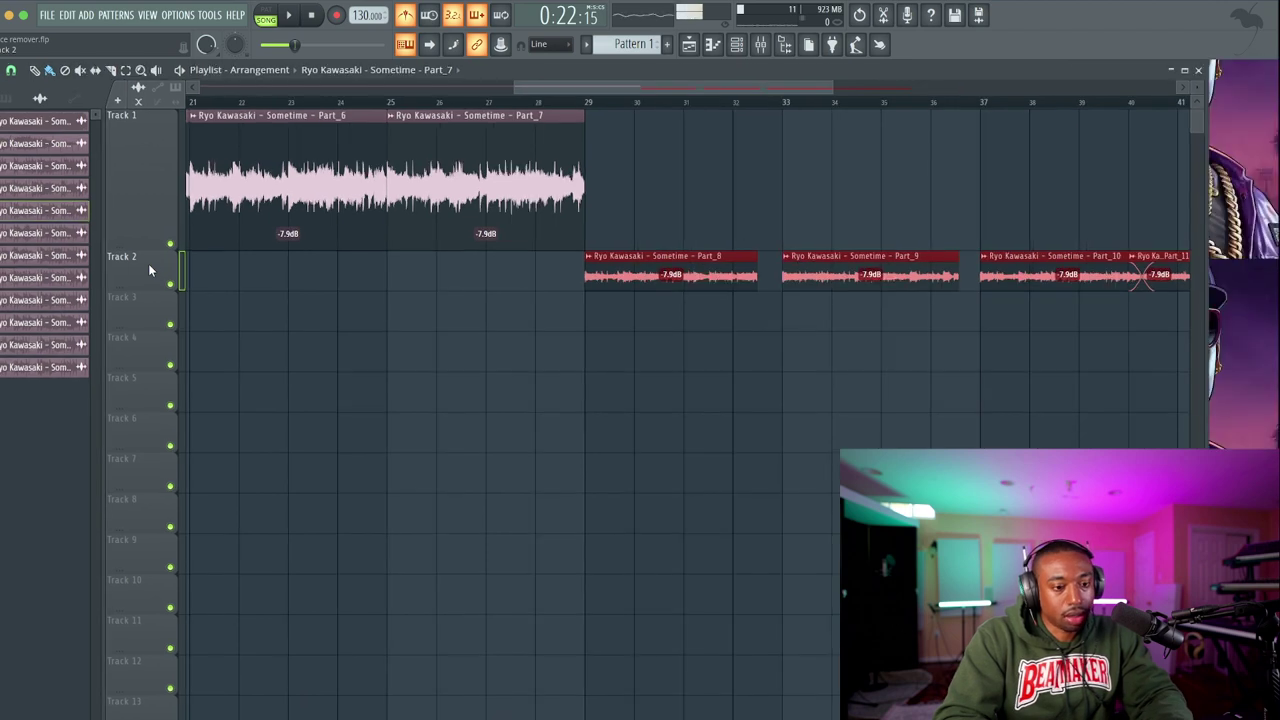
double_click(793, 77)
Start playback, move Part_8 up to Track 1 at bar 29 and time-stretch it to four bars.
key(space)
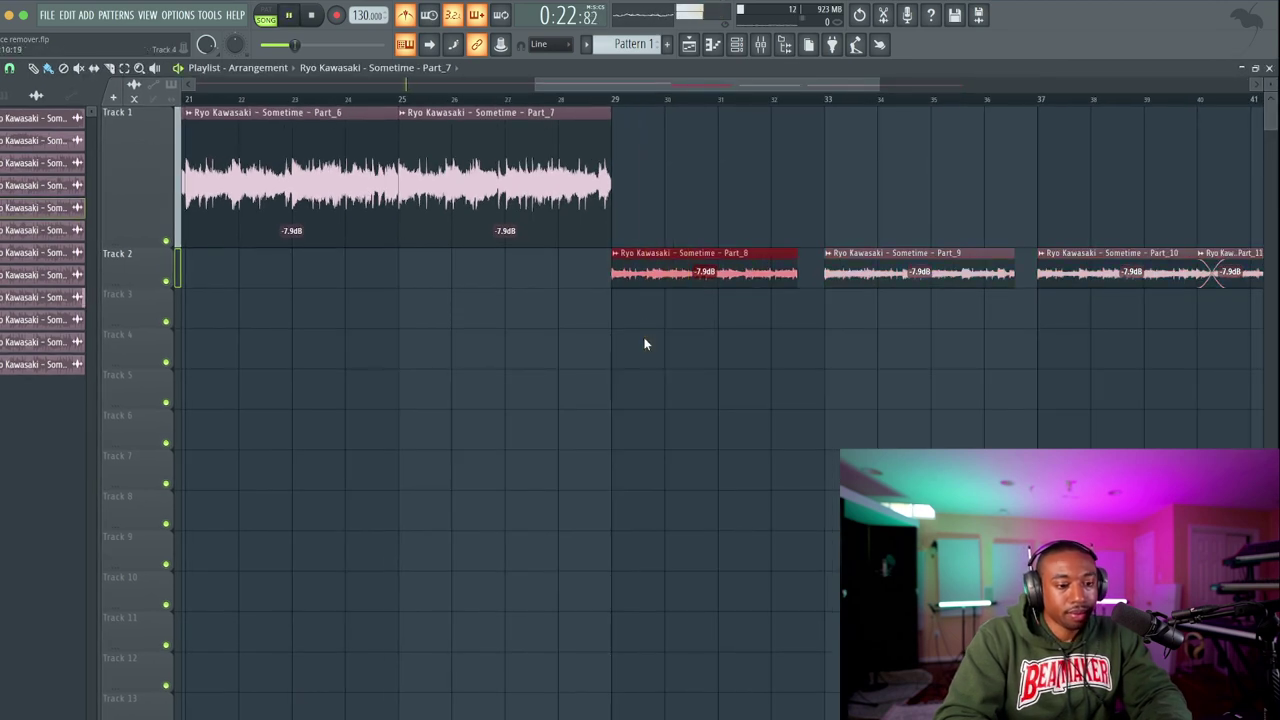
drag(646, 229, 646, 143)
double_click(634, 114)
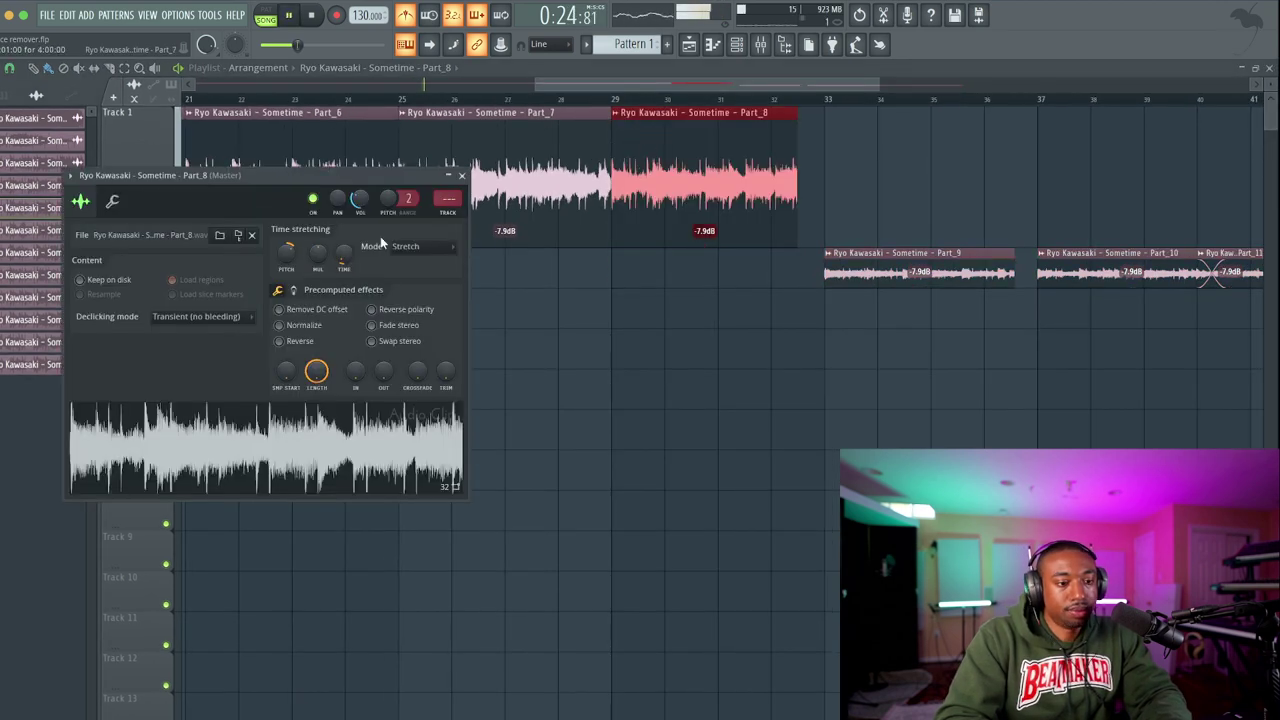
drag(335, 264, 336, 252)
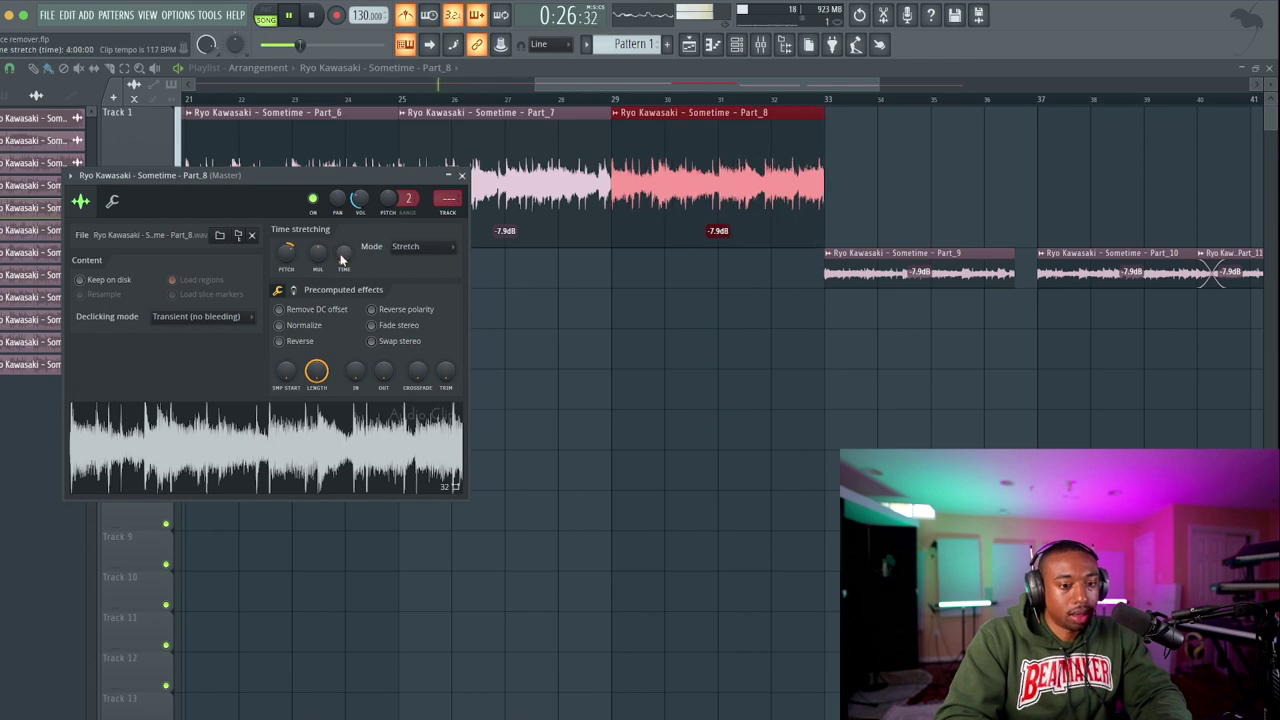
click(461, 175)
Move Part_9 up to Track 1 at bar 33 and time-stretch it to four bars so it ends at bar 37.
scroll(458, 175, right, 4)
click(473, 284)
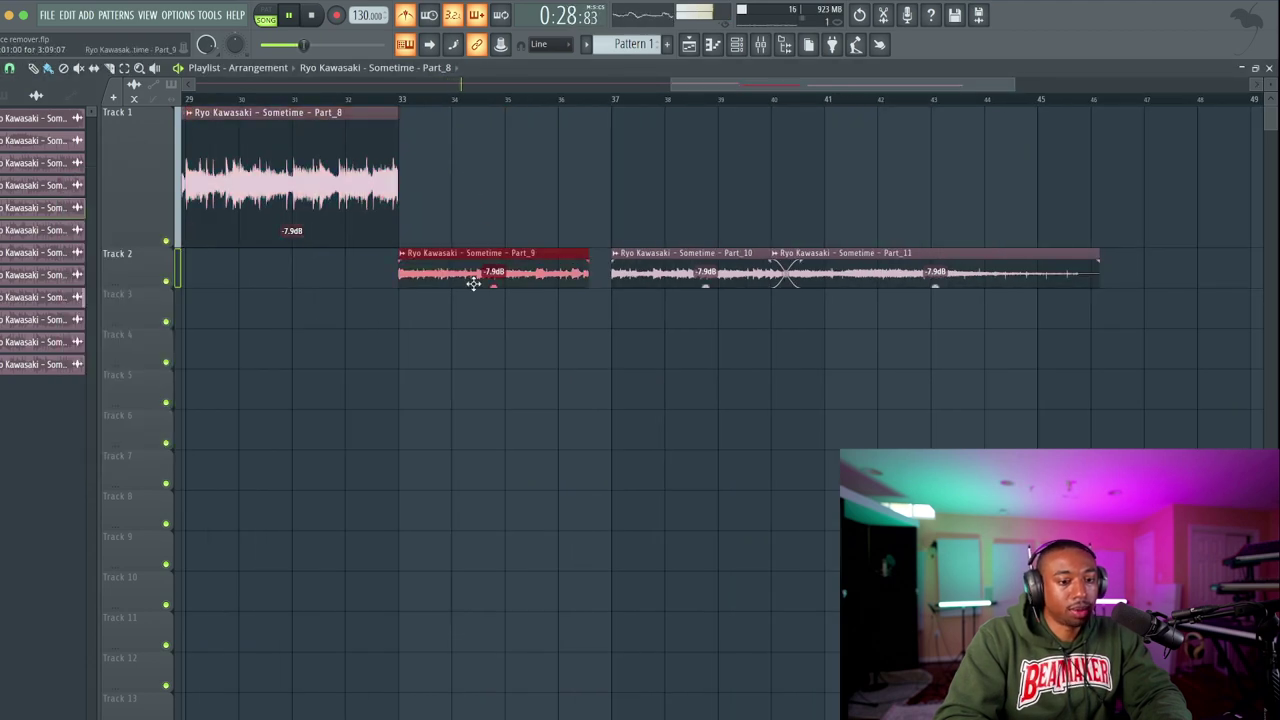
drag(452, 258, 451, 134)
double_click(451, 116)
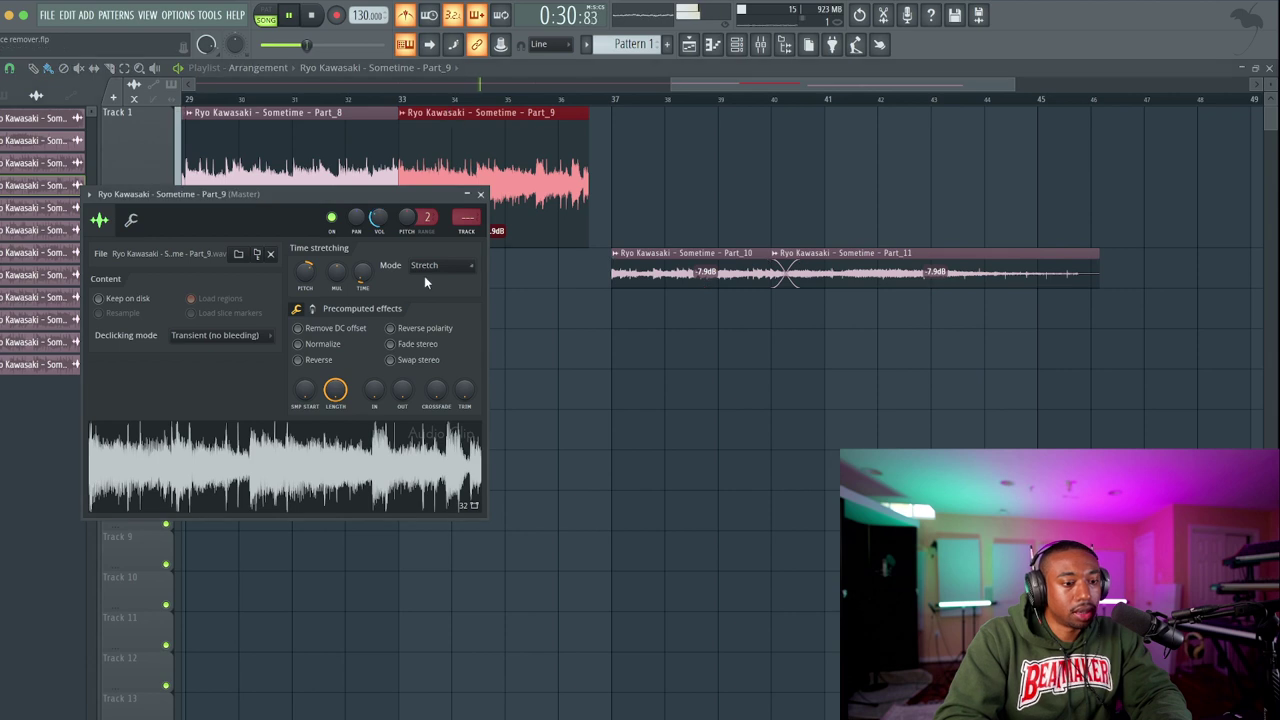
drag(362, 270, 362, 262)
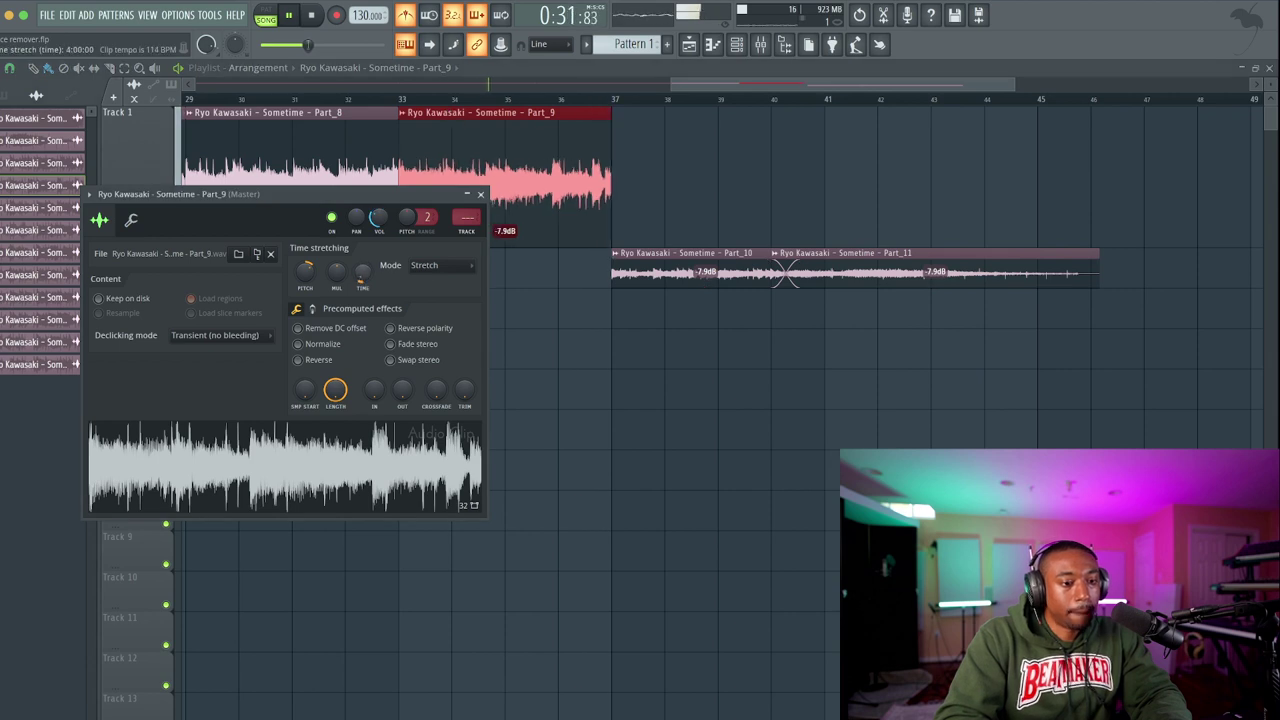
click(481, 194)
Move Part_10 up to Track 1 at bar 37 and time-stretch it to four bars so it ends at bar 41.
drag(663, 250, 651, 137)
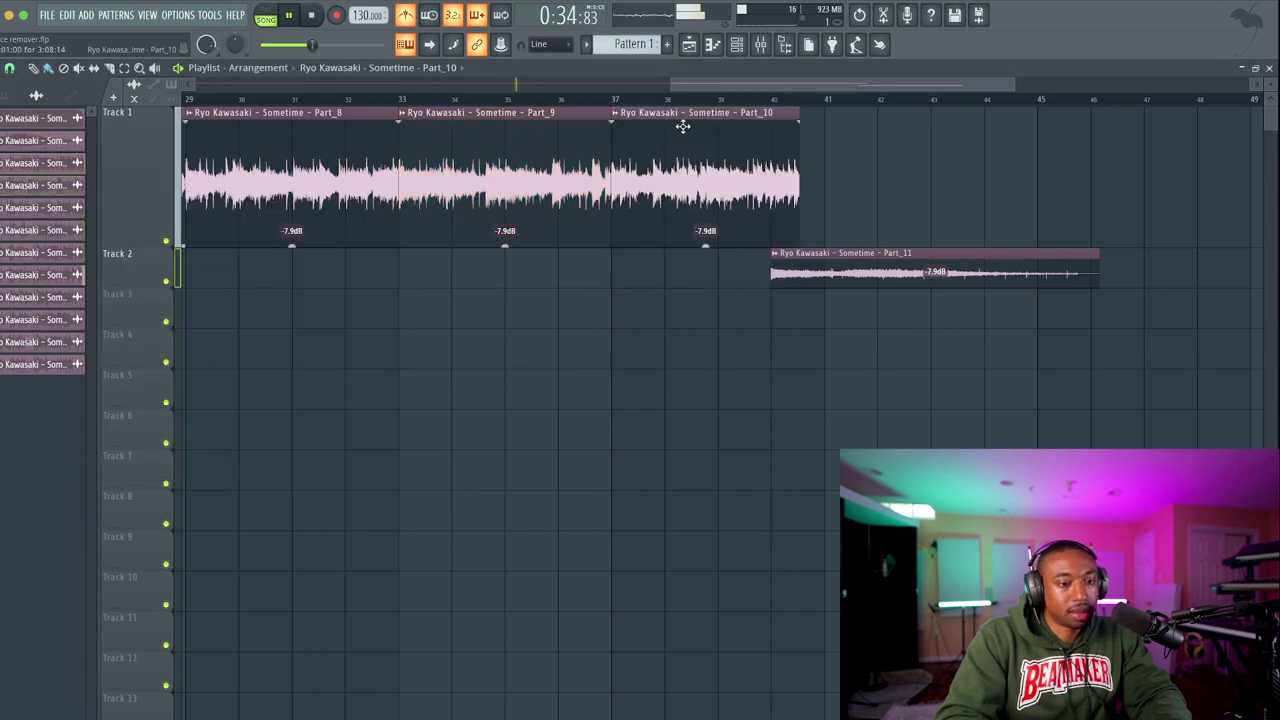
double_click(634, 193)
drag(381, 290, 381, 280)
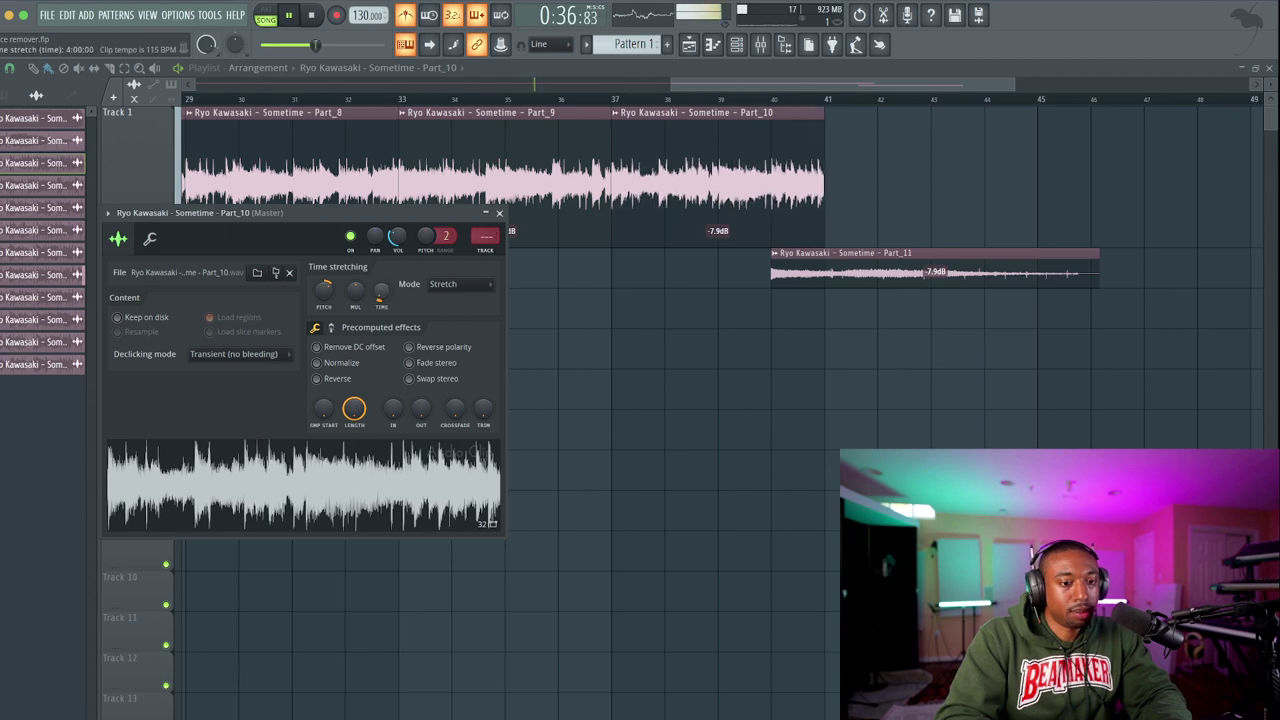
click(499, 214)
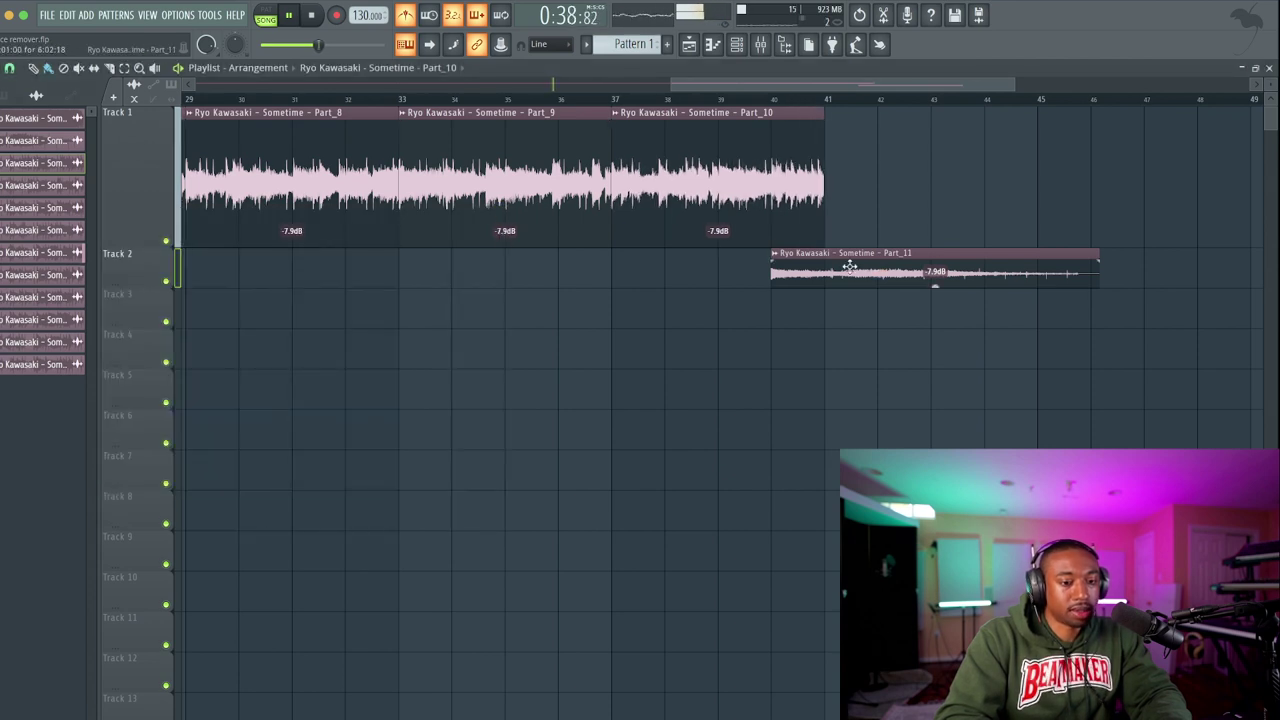
Move Part_11 up to Track 1 at bar 41 and time-stretch it to about six bars, ending at bar 47.
drag(849, 266, 893, 167)
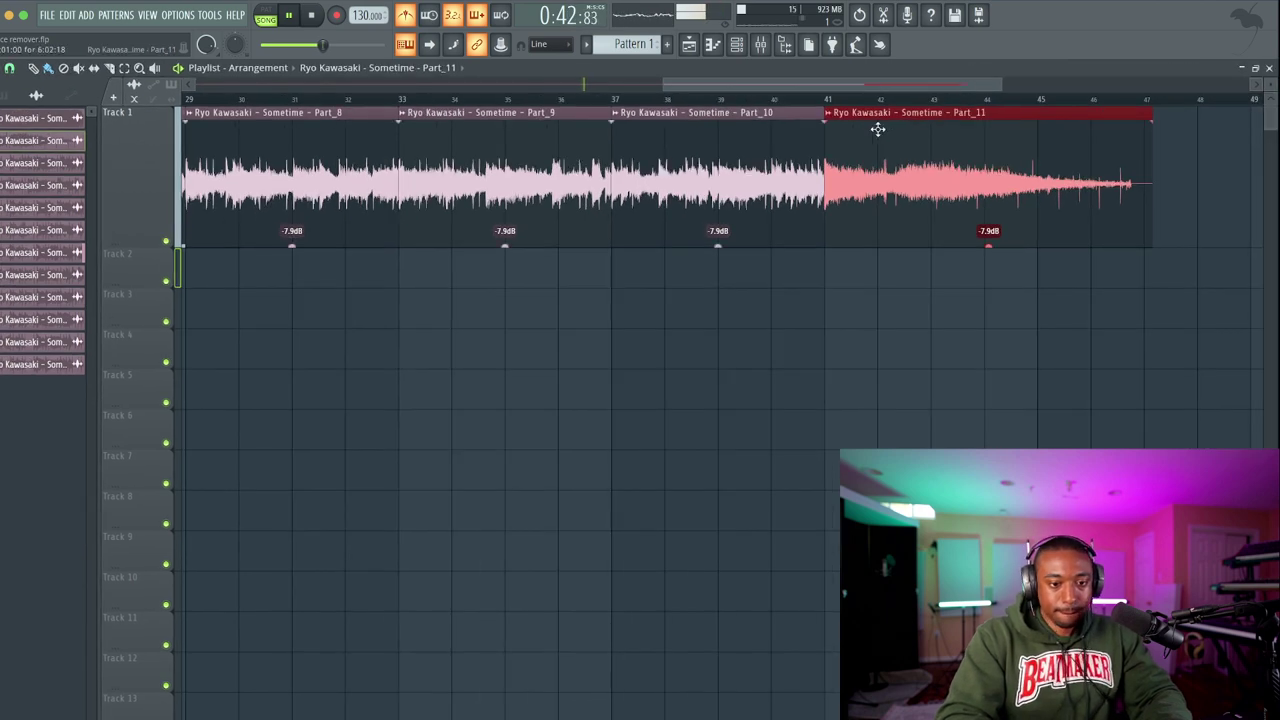
double_click(877, 129)
drag(410, 313, 410, 316)
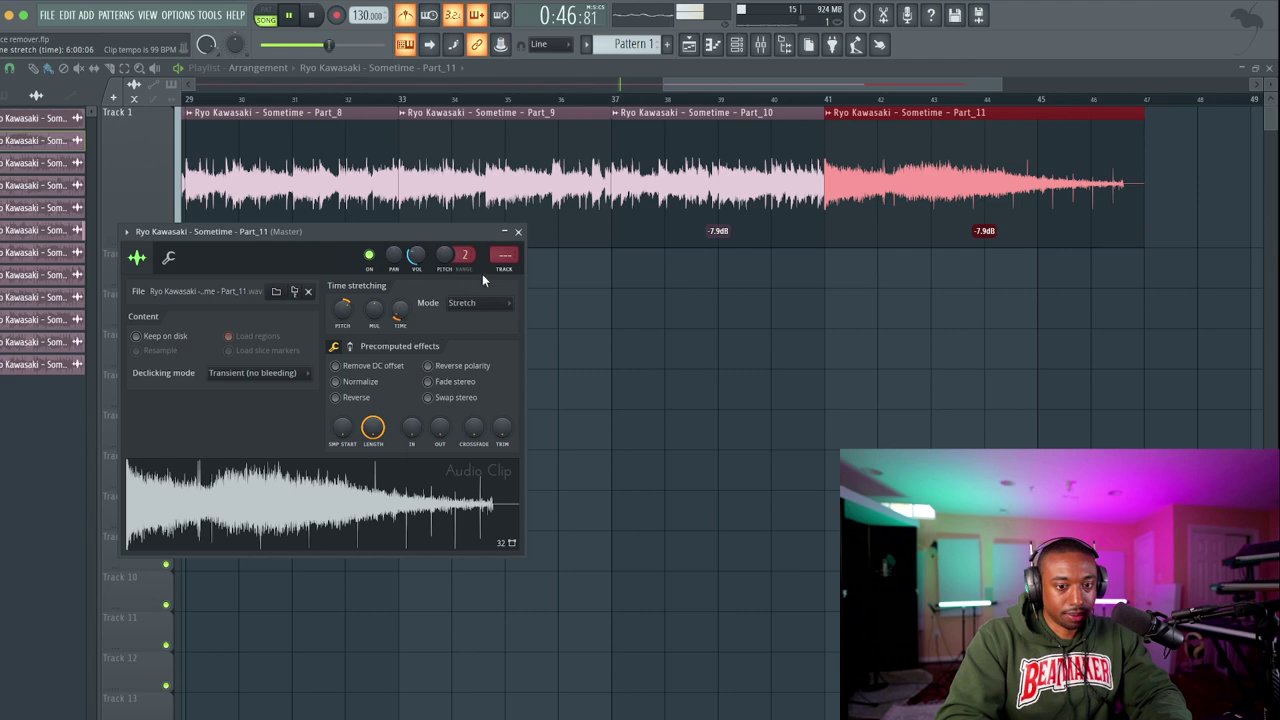
click(518, 232)
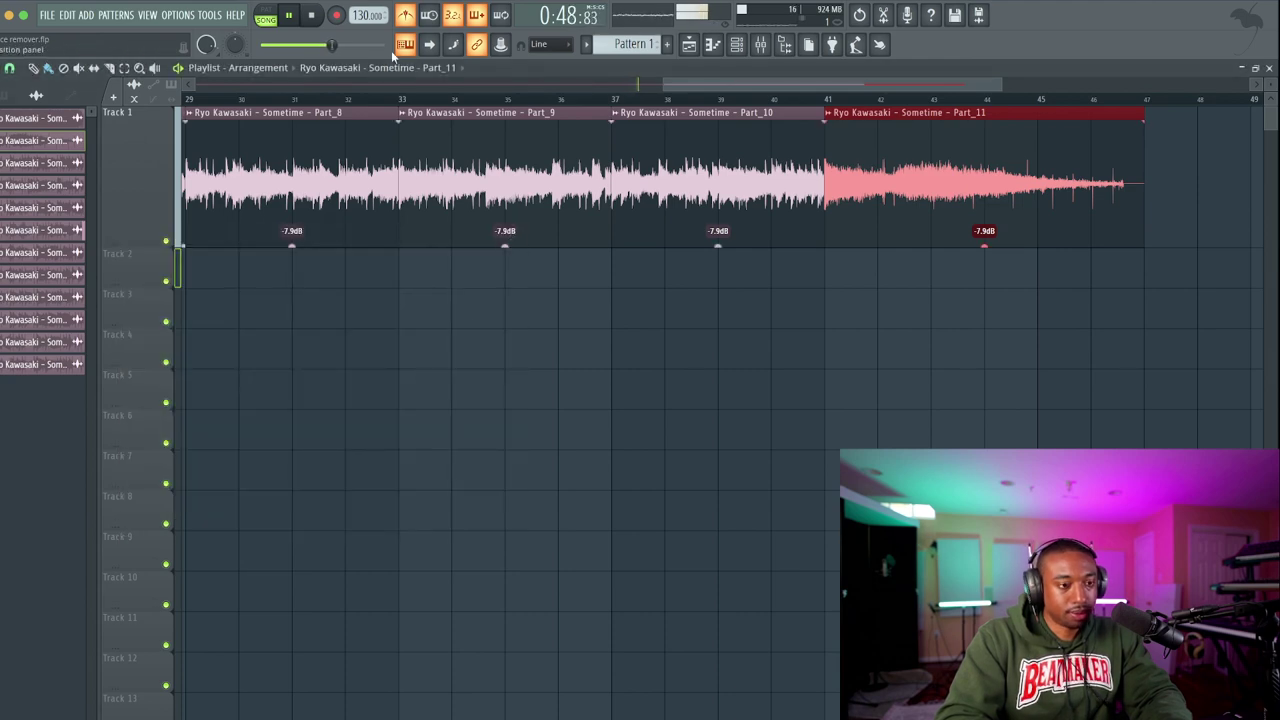
Stop playback and return the song position to the start of the arrangement.
scroll(603, 170, down, 6)
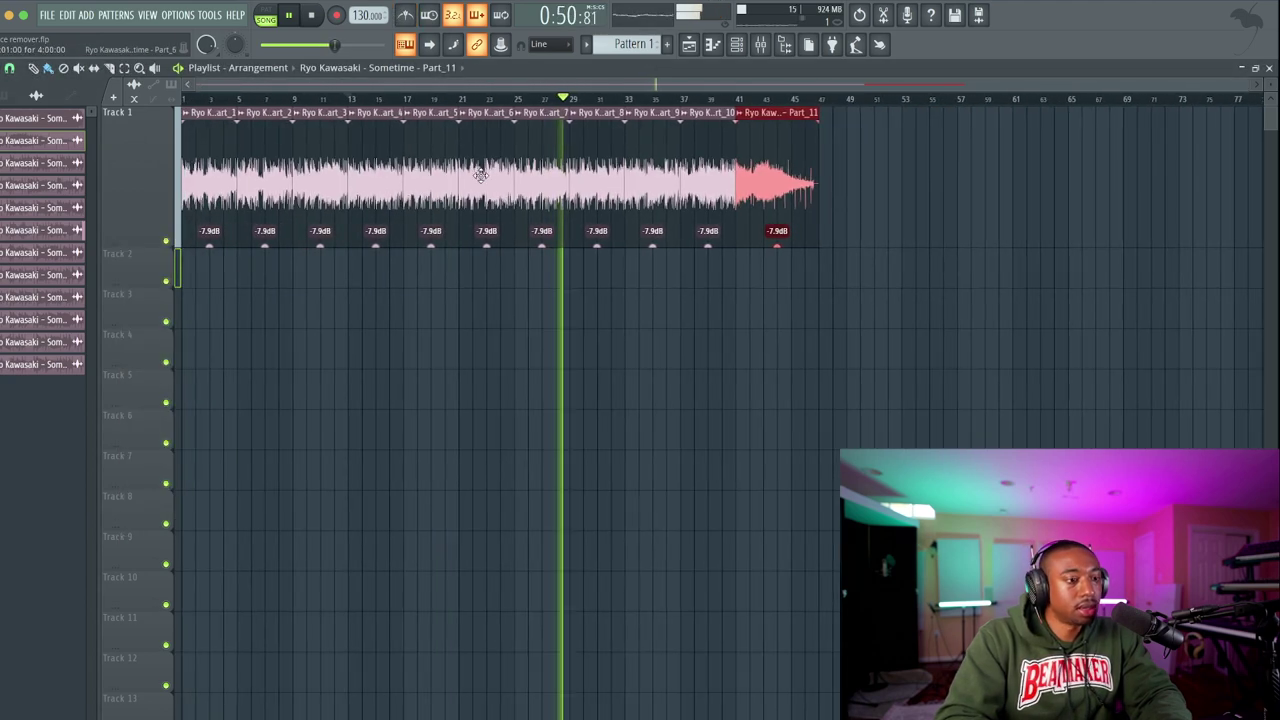
key(space)
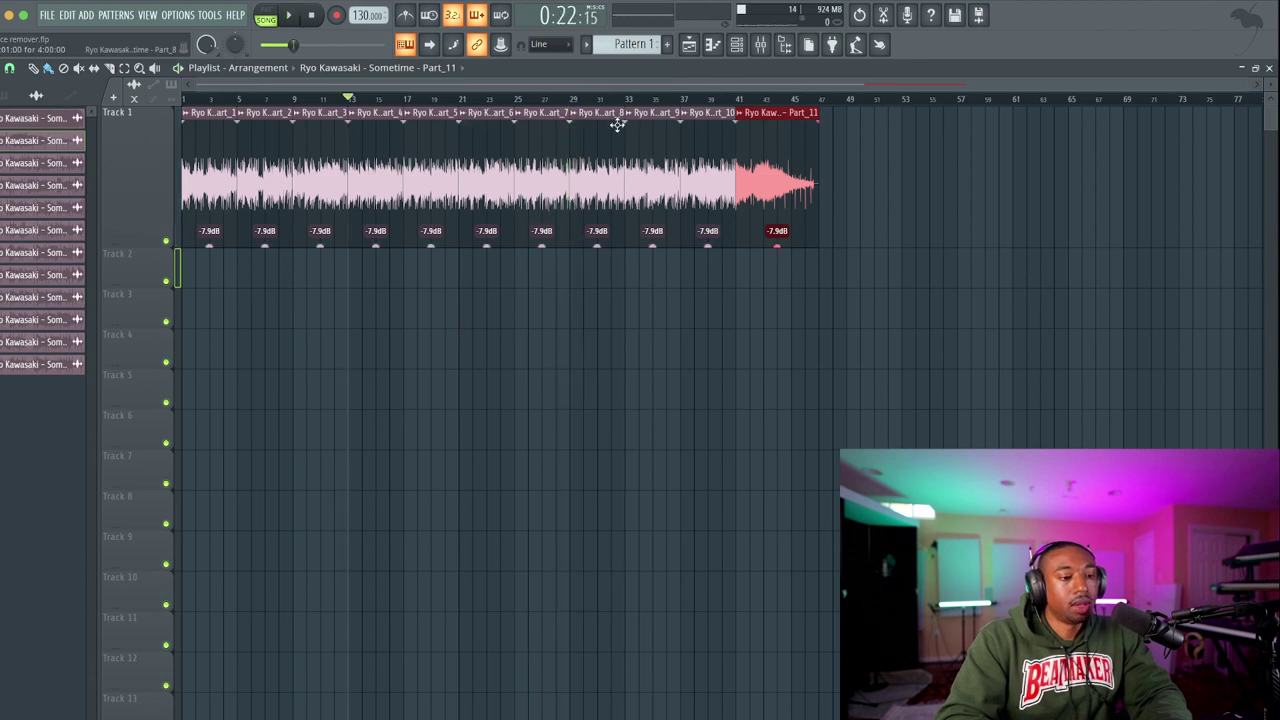
click(313, 17)
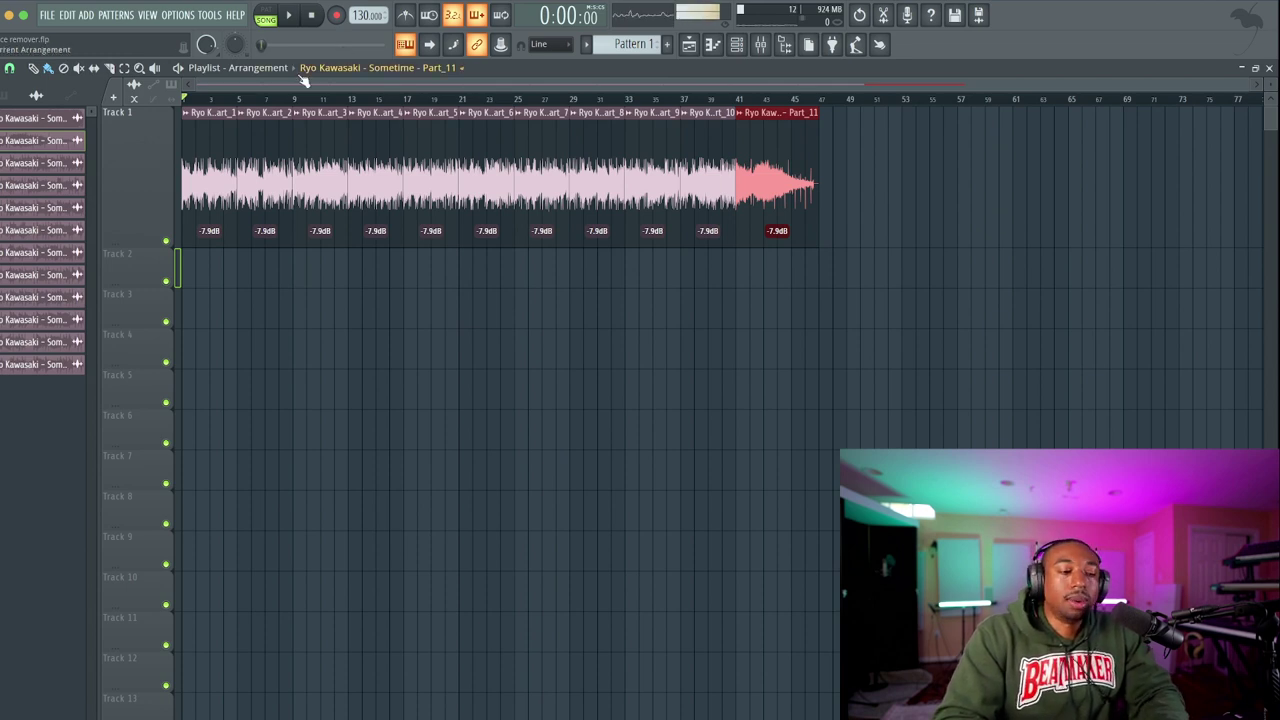
Assign all the Ryo Kawasaki sample channels in the channel rack to consecutive mixer tracks 8 through 19.
click(686, 44)
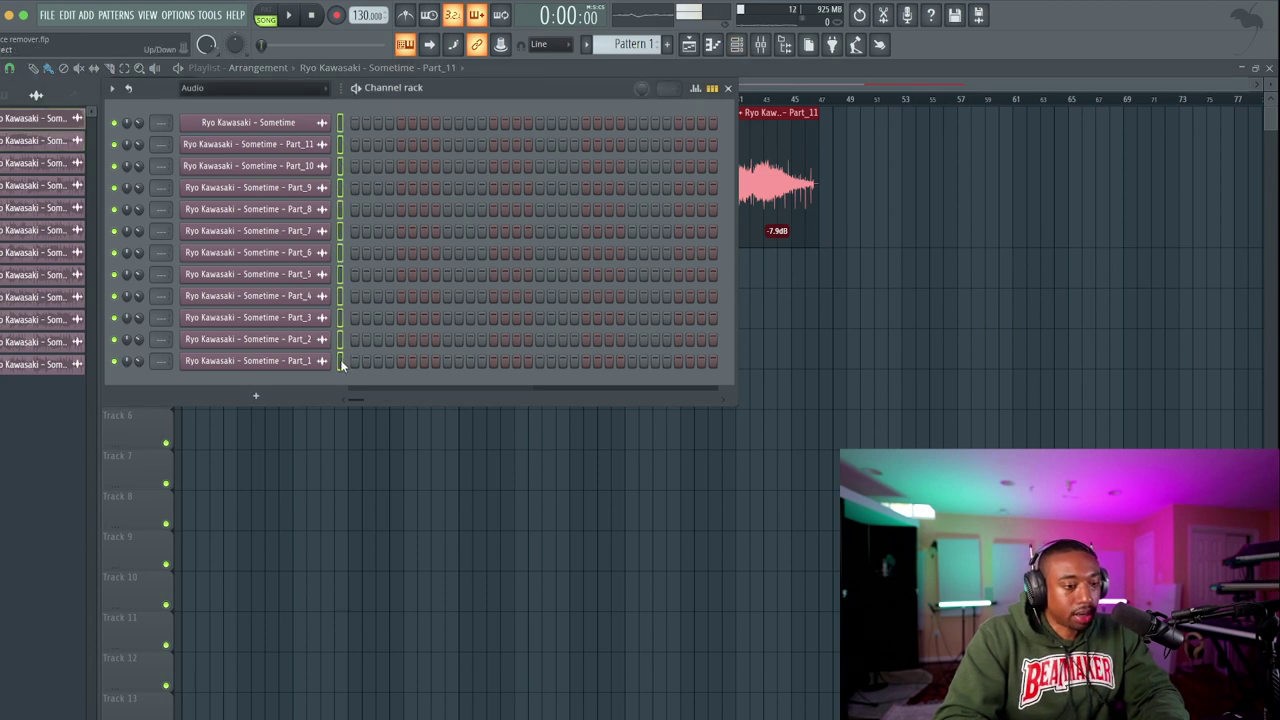
key(ctrl+l)
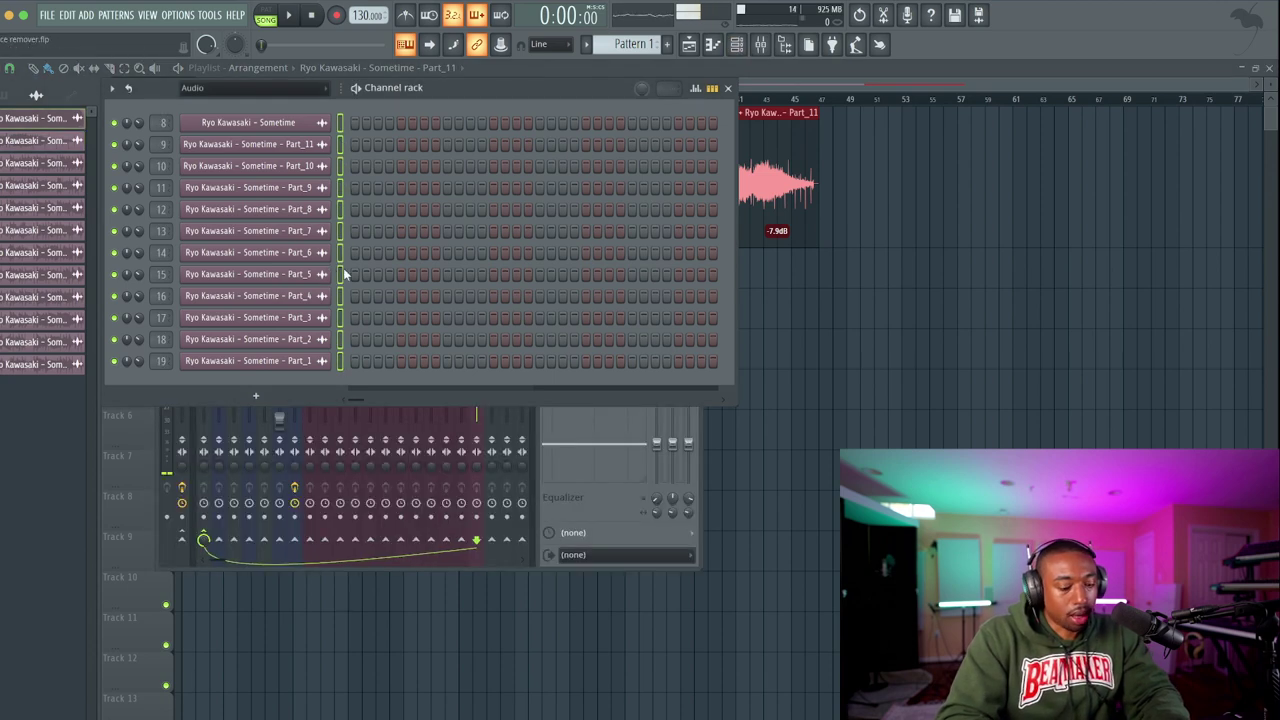
click(545, 508)
Rename mixer Insert 20 as SAMPLE.
click(490, 262)
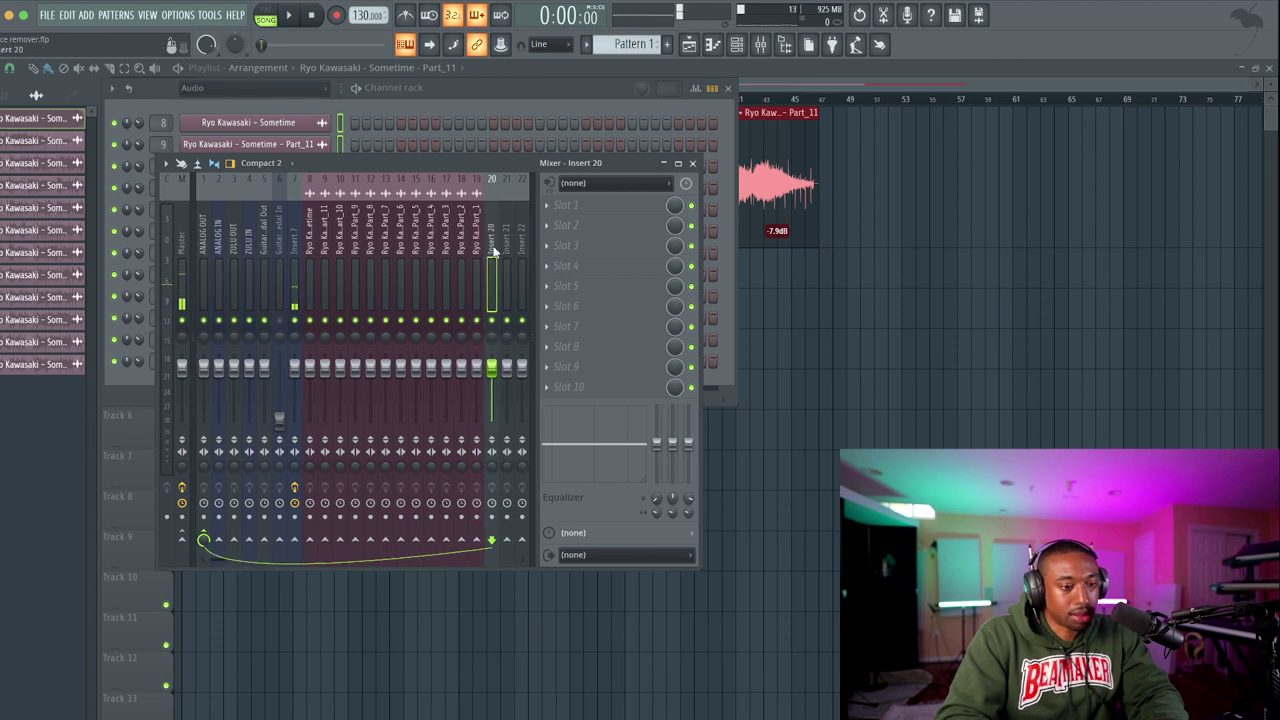
double_click(492, 250)
text(SAMPLE)
key(Return)
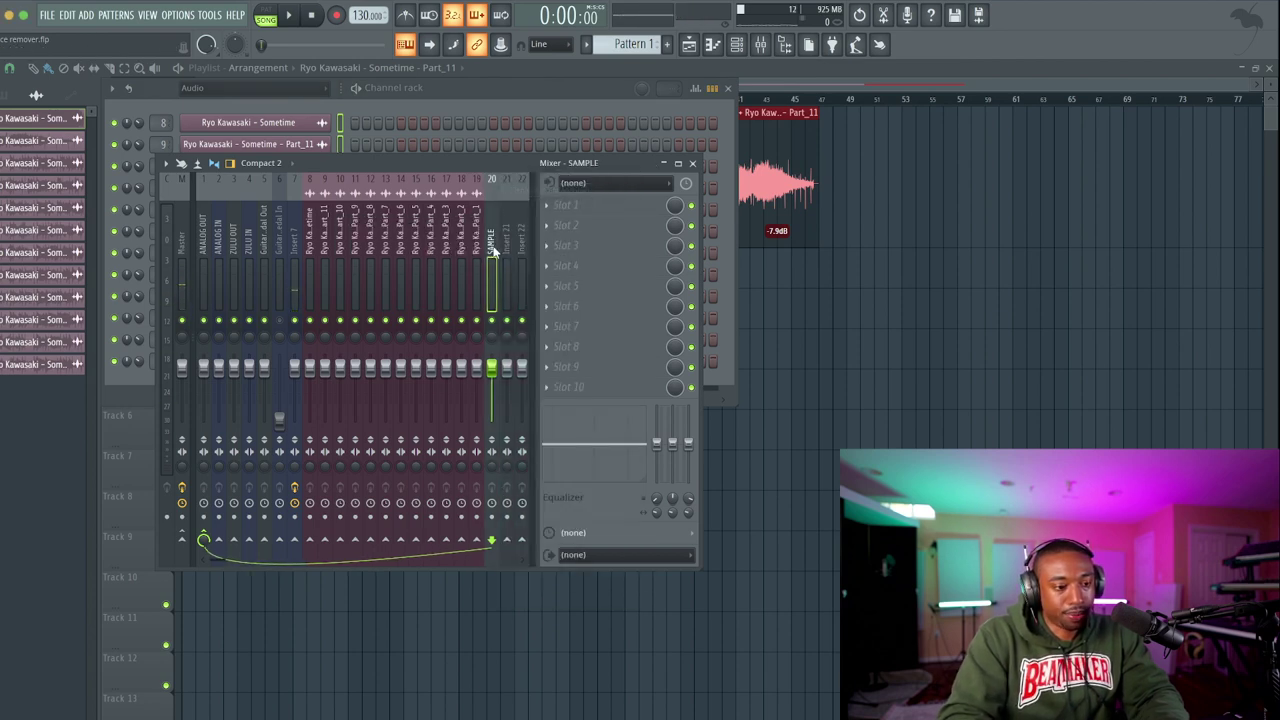
Select mixer tracks 8 through 19, holding the sample and its parts, and route them to the SAMPLE track only.
drag(480, 236, 342, 238)
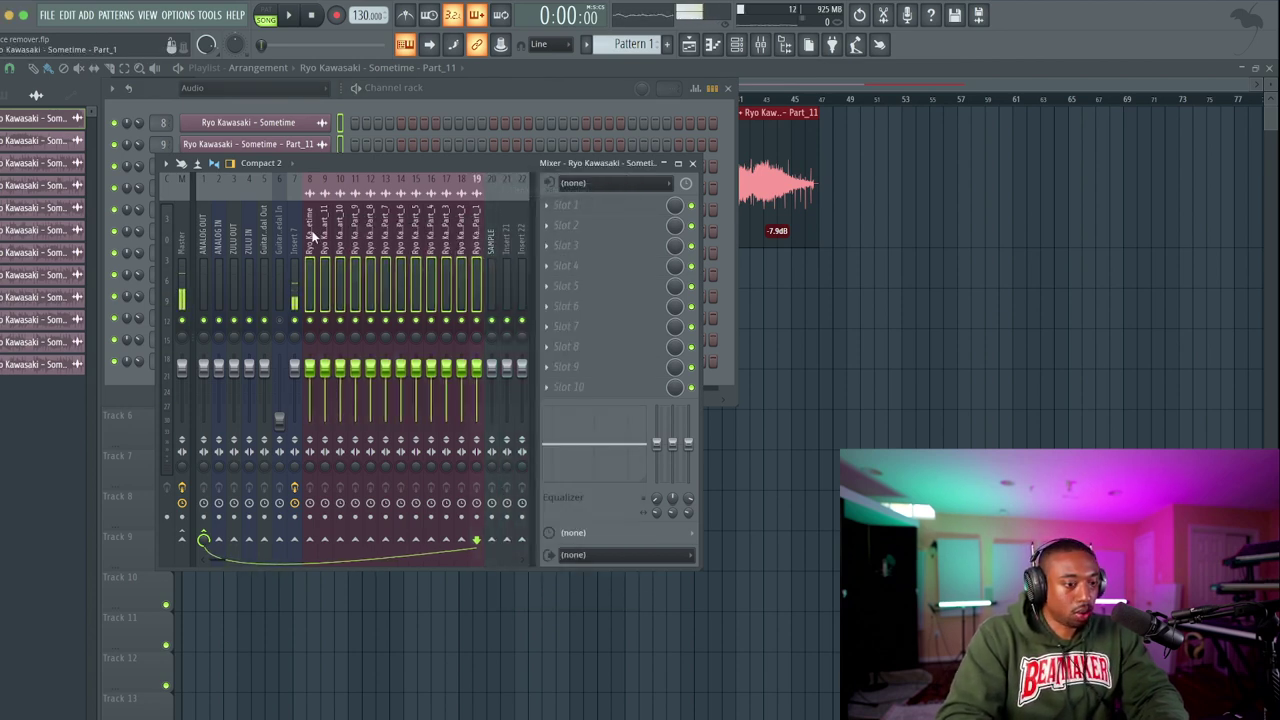
right_click(491, 540)
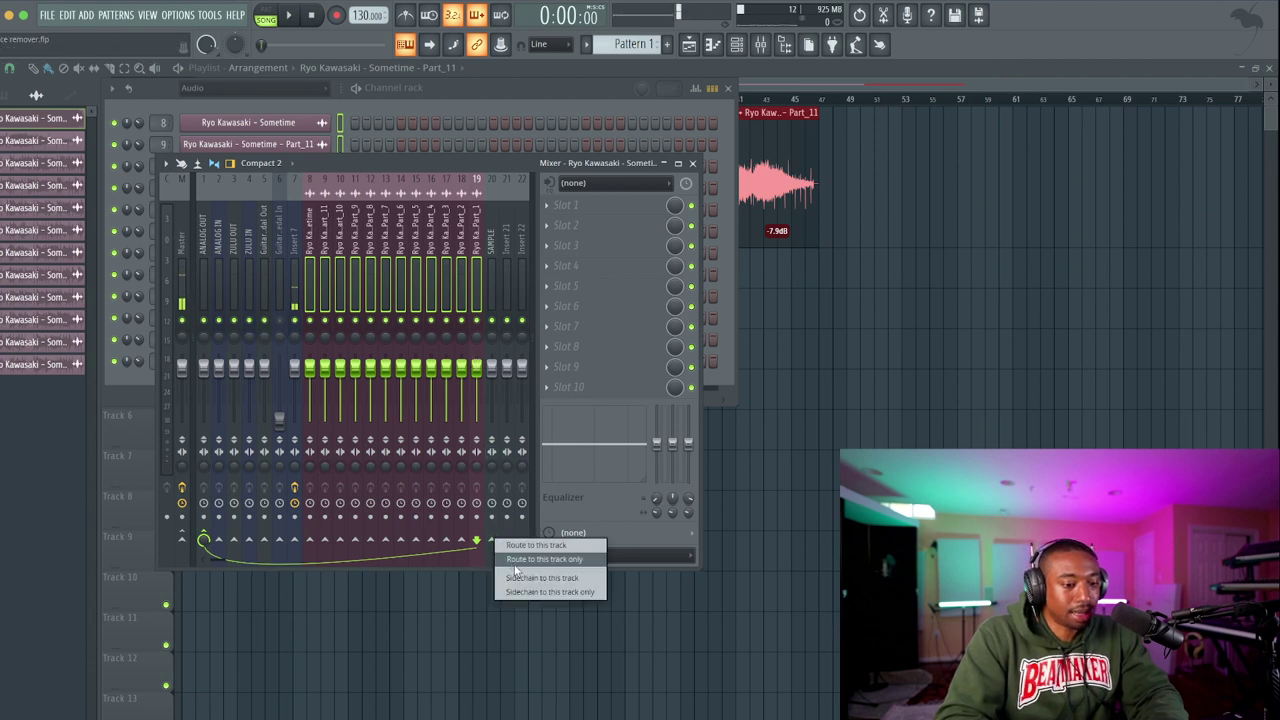
click(516, 560)
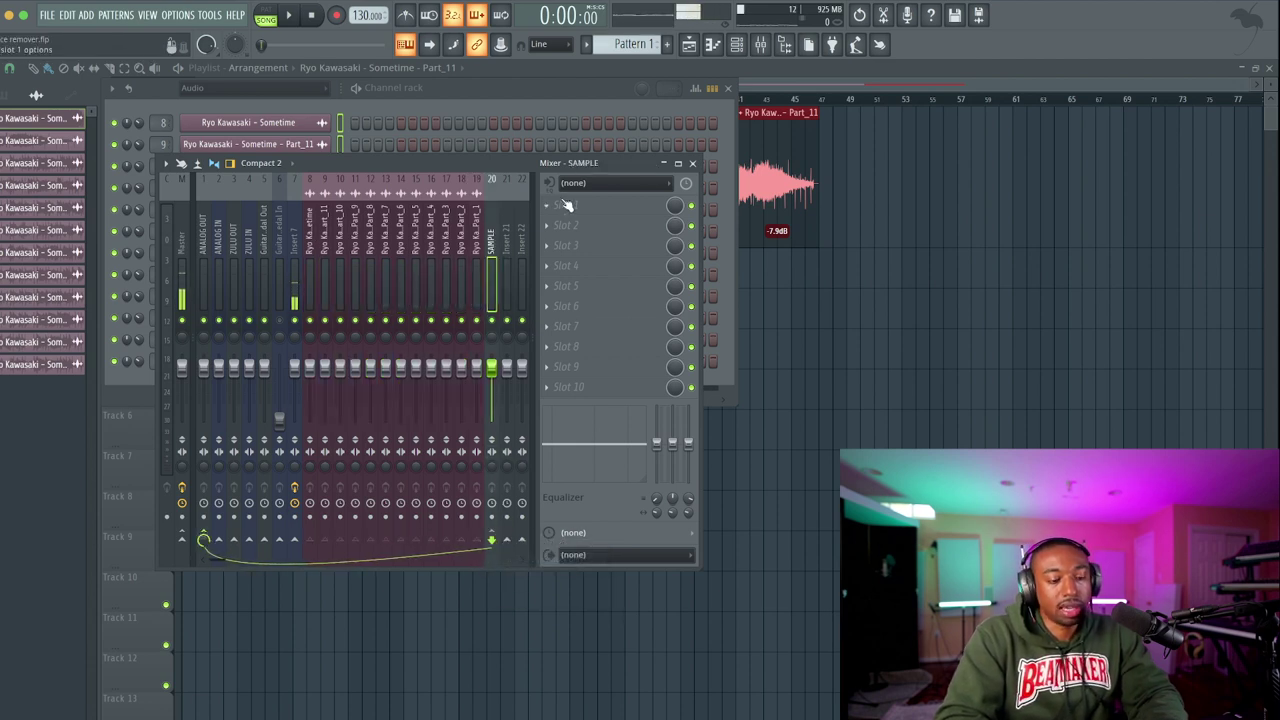
Play the arrangement and load L1+ Ultramaximizer Stereo into the first effect slot of the SAMPLE track.
key(space)
key(space)
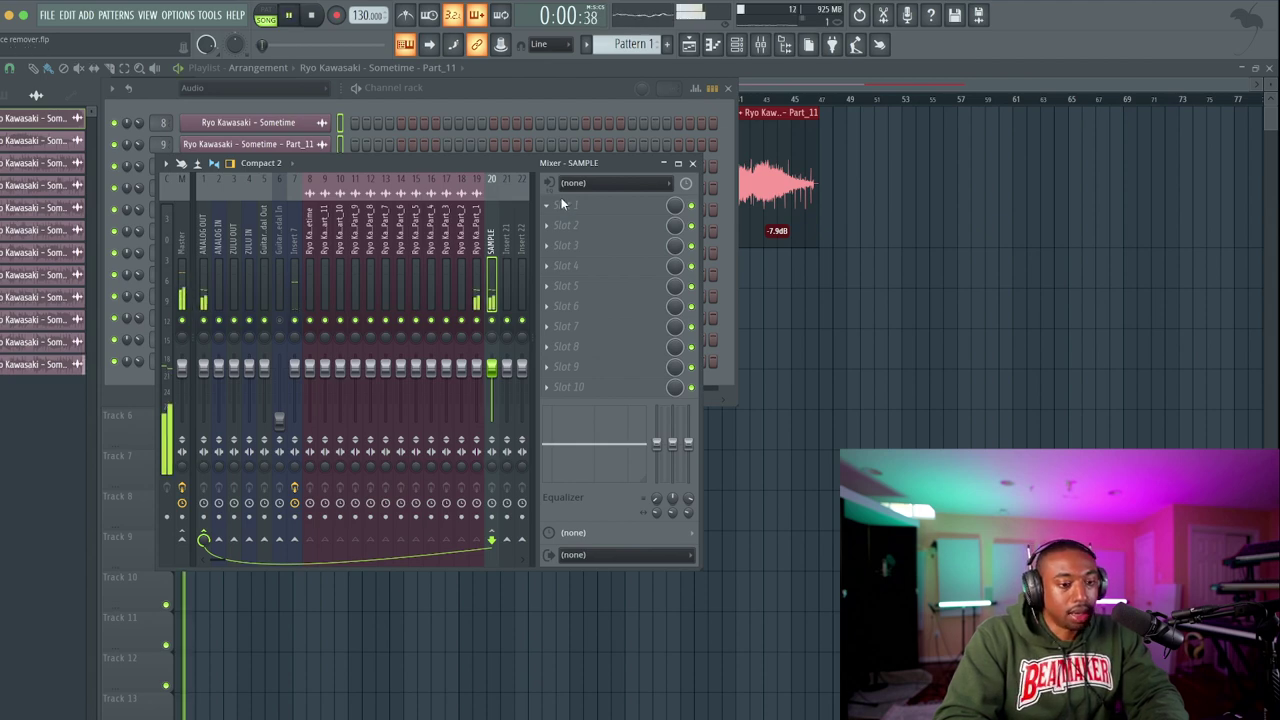
click(562, 201)
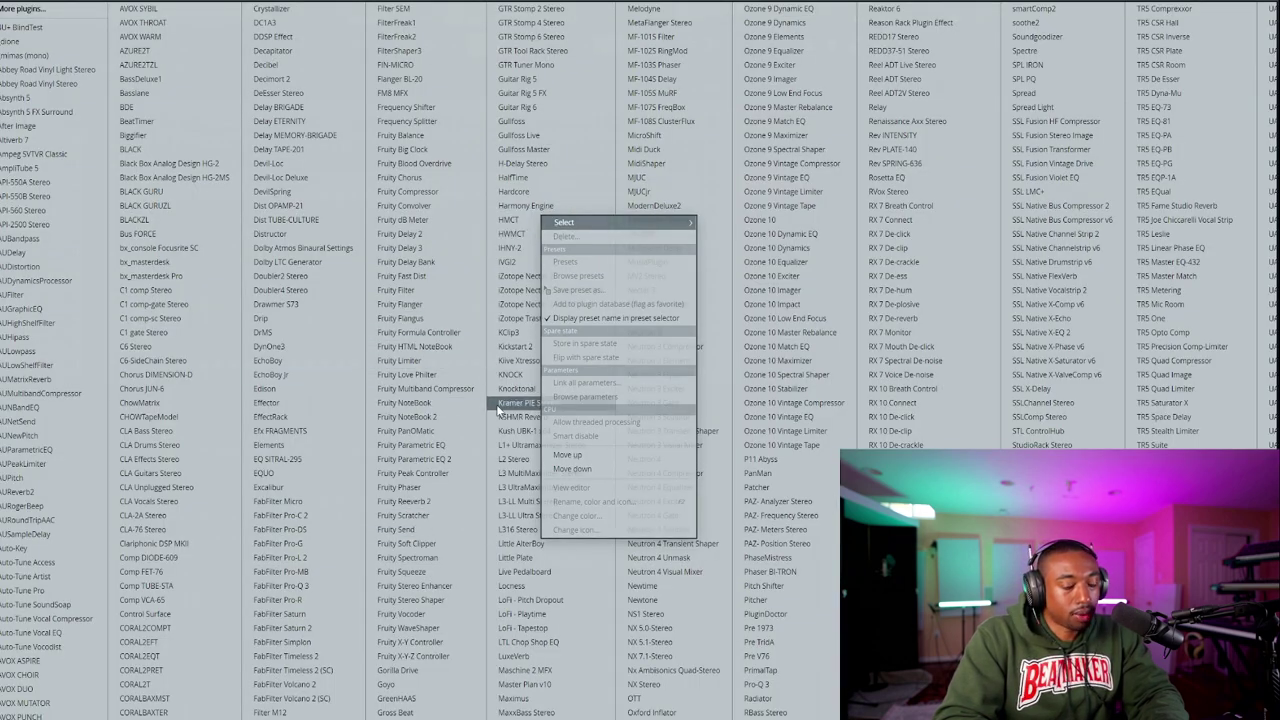
click(510, 444)
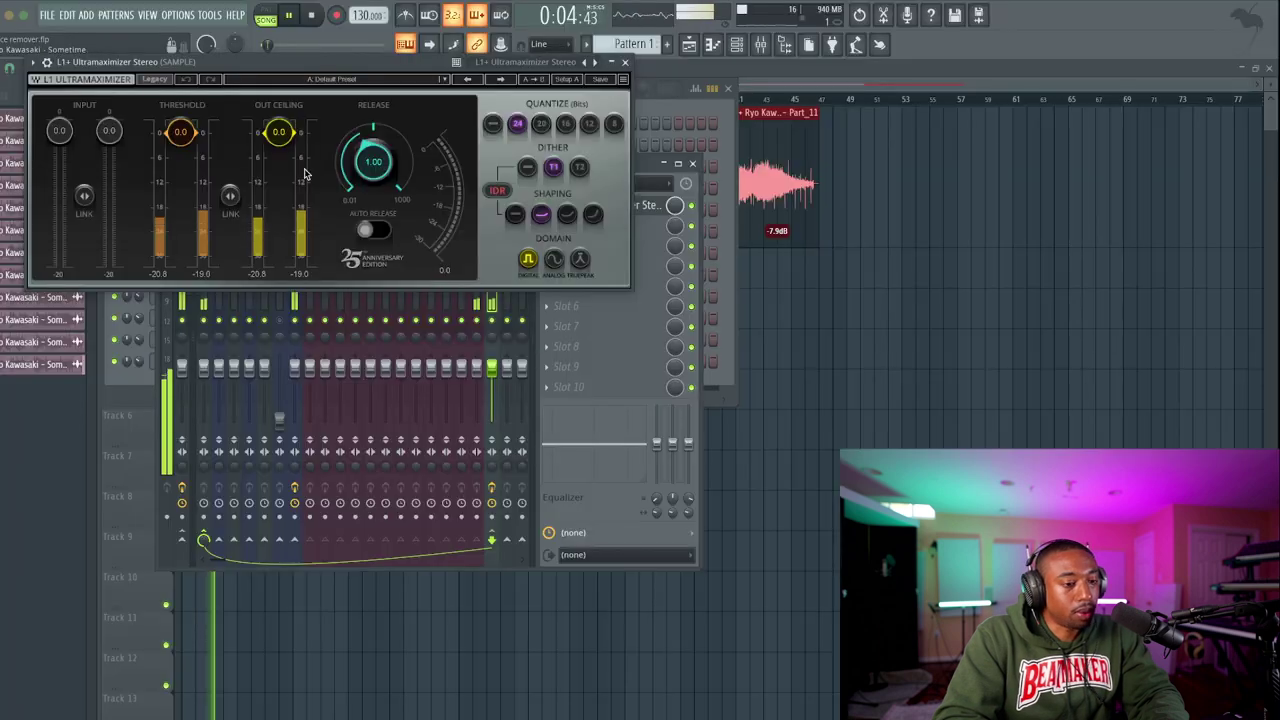
Lower the L1 Ultramaximizer's linked threshold and out ceiling to -24.9 while auditioning the sample.
drag(180, 153, 180, 210)
key(space)
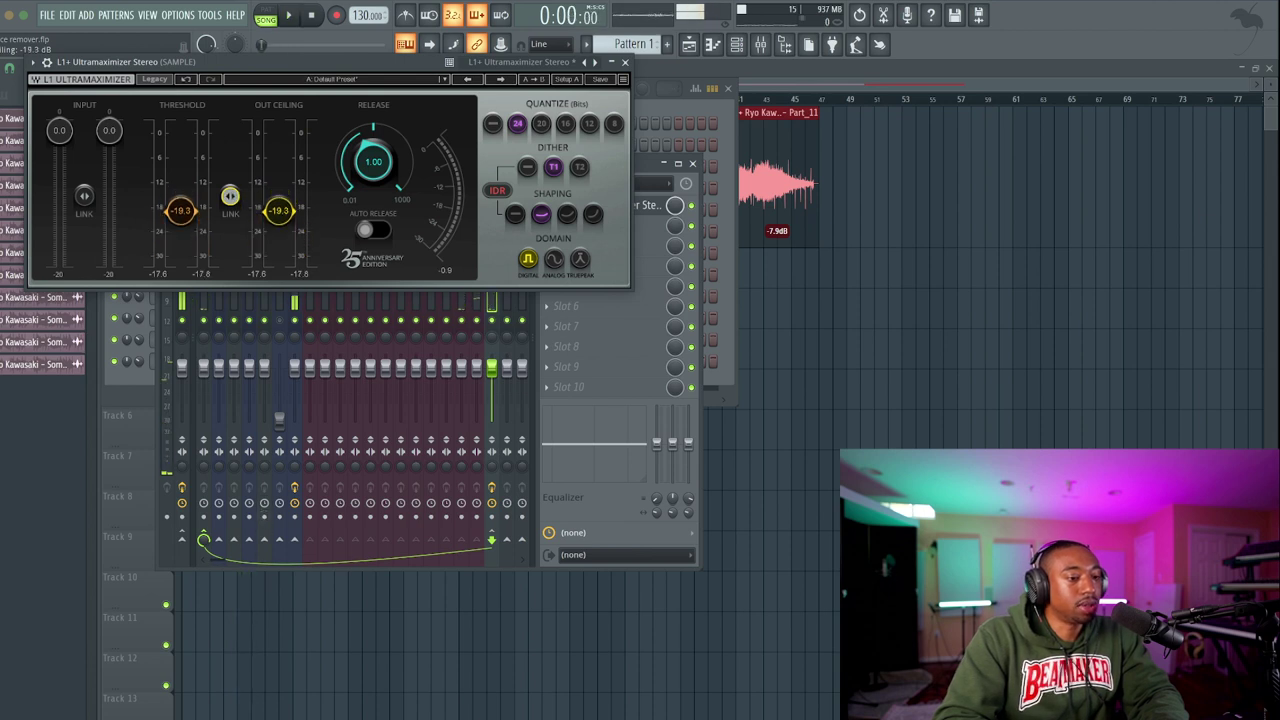
key(space)
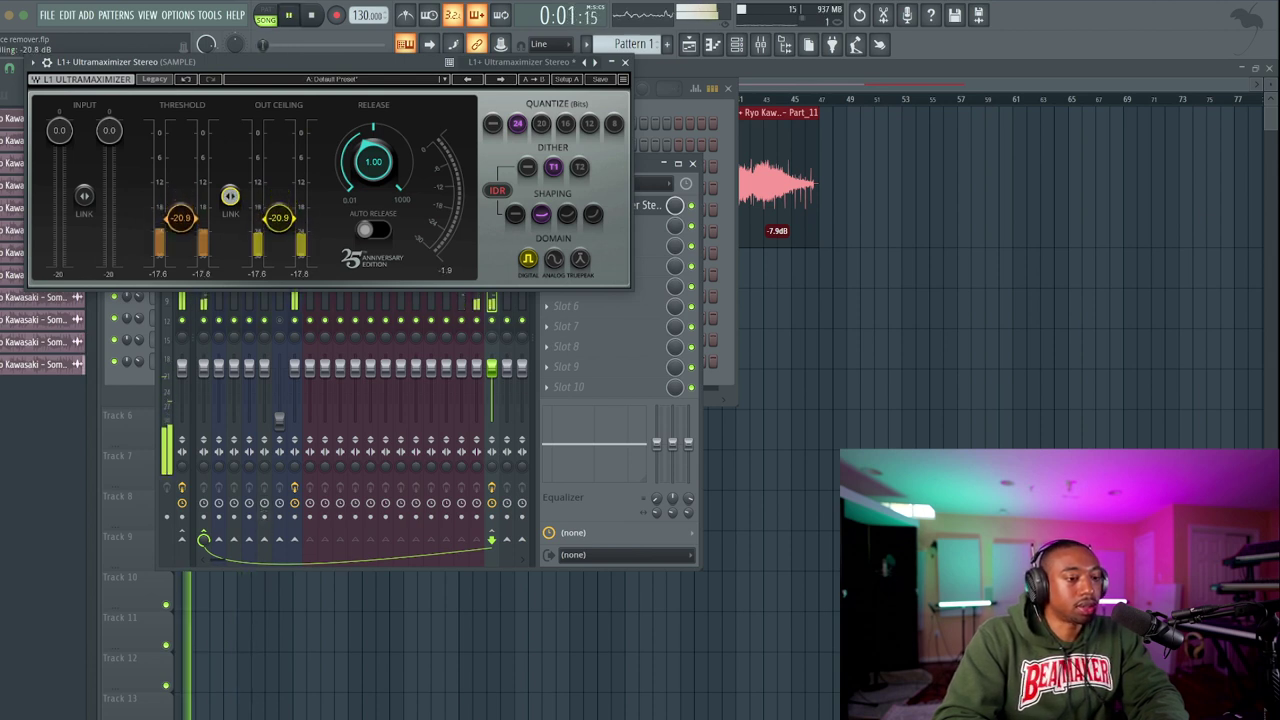
drag(180, 217, 180, 221)
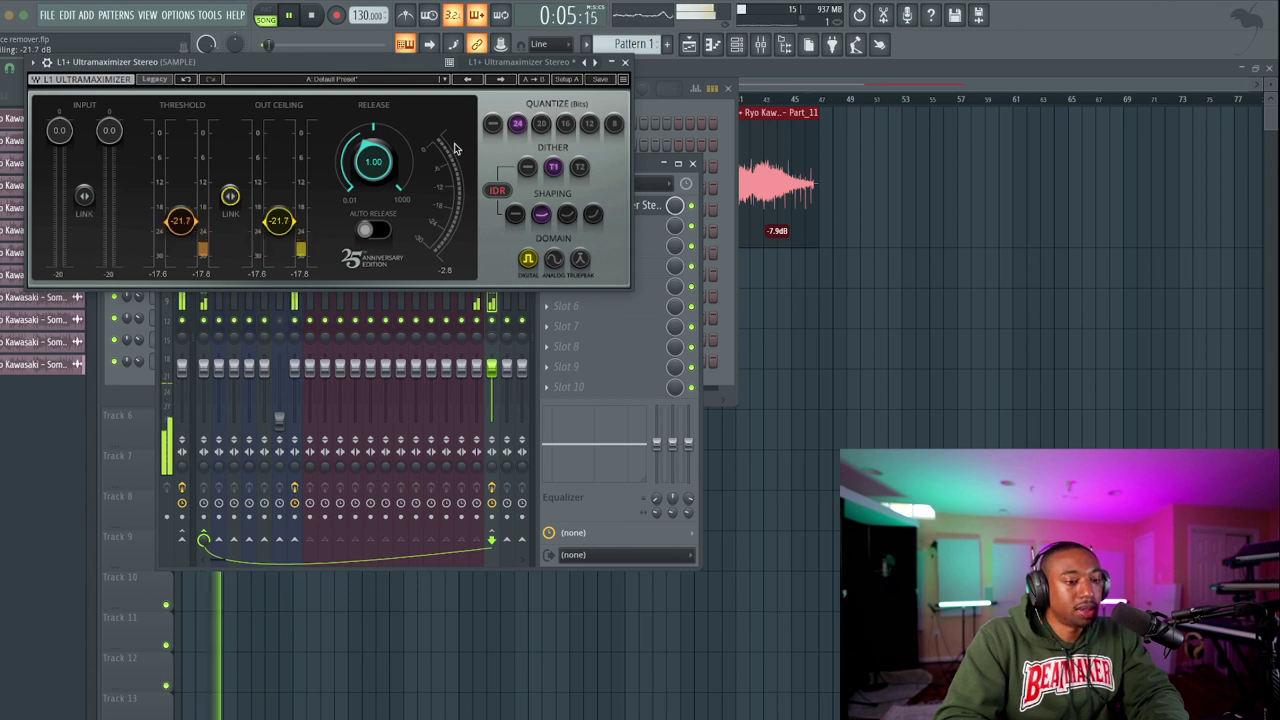
key(space)
key(space)
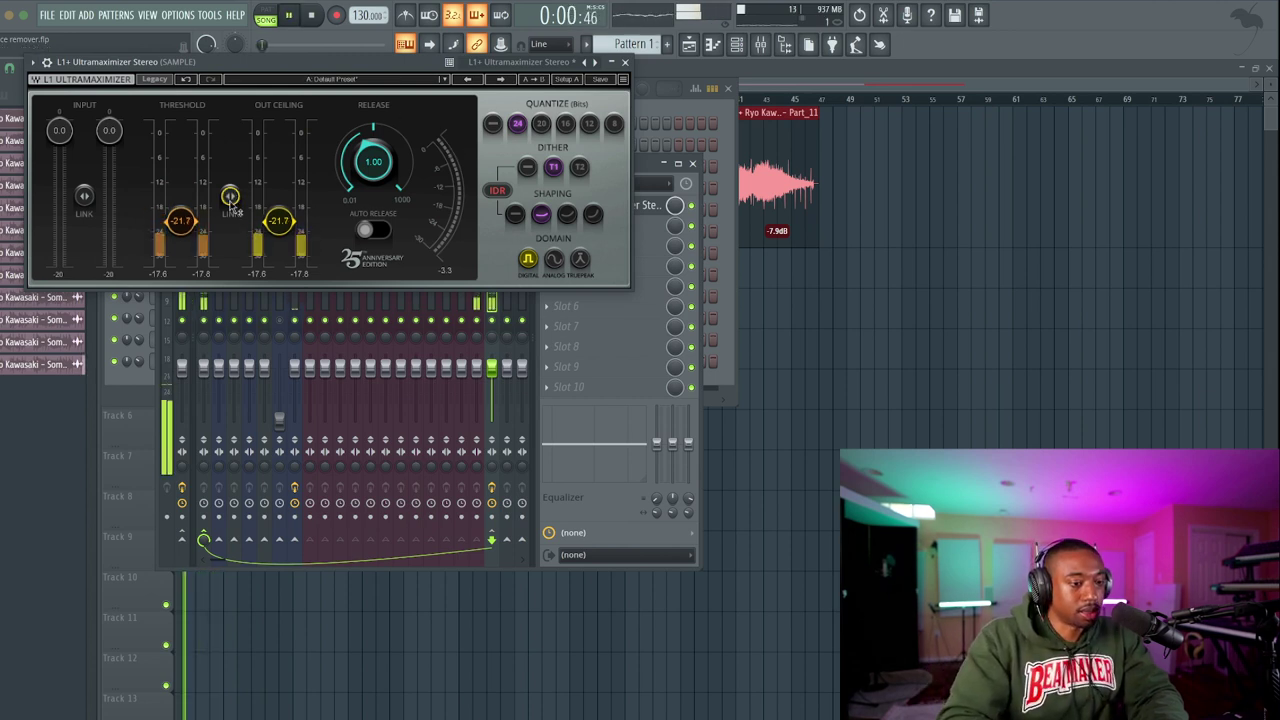
drag(230, 195, 230, 196)
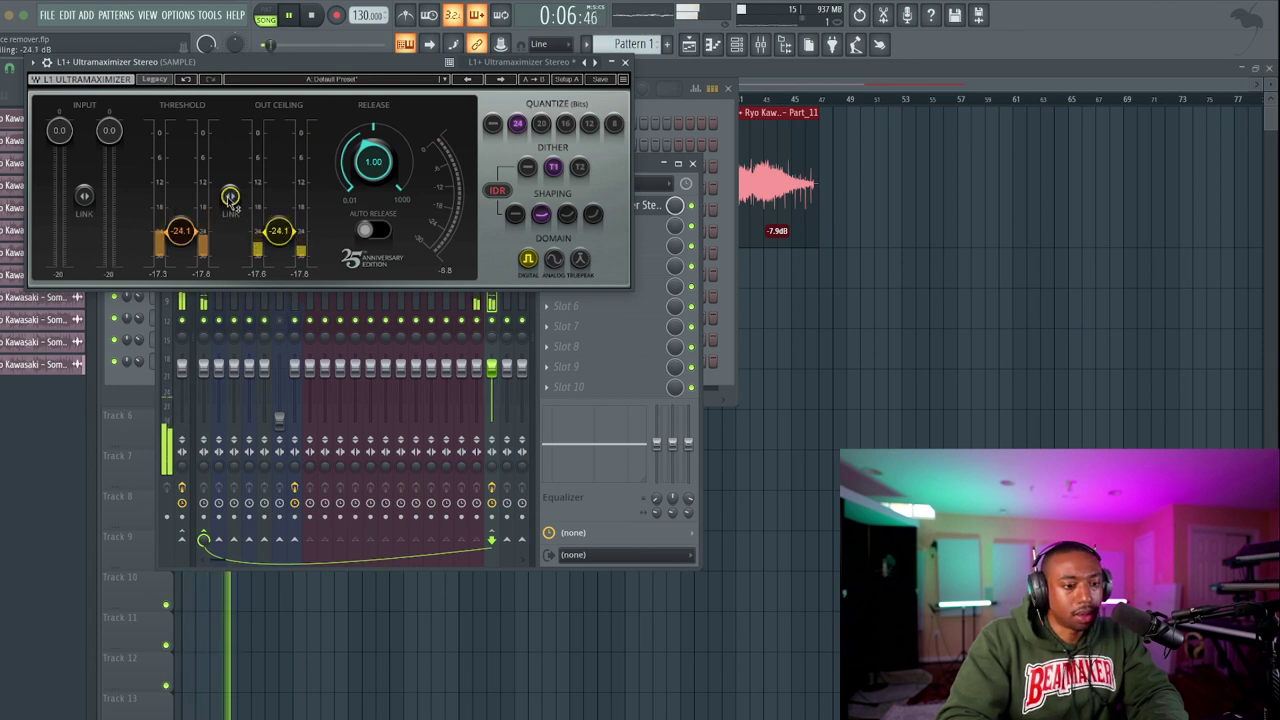
drag(230, 196, 230, 199)
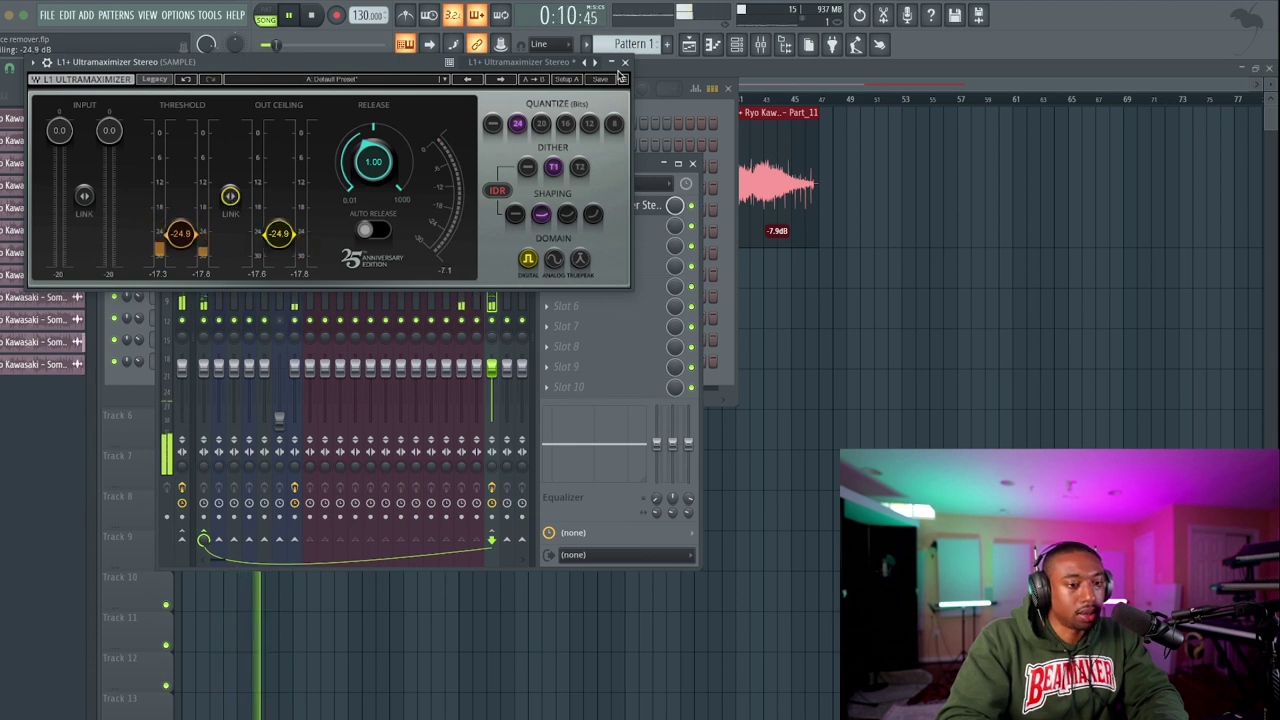
Close the limiter, mixer and channel rack windows and stop playback.
click(625, 62)
click(692, 163)
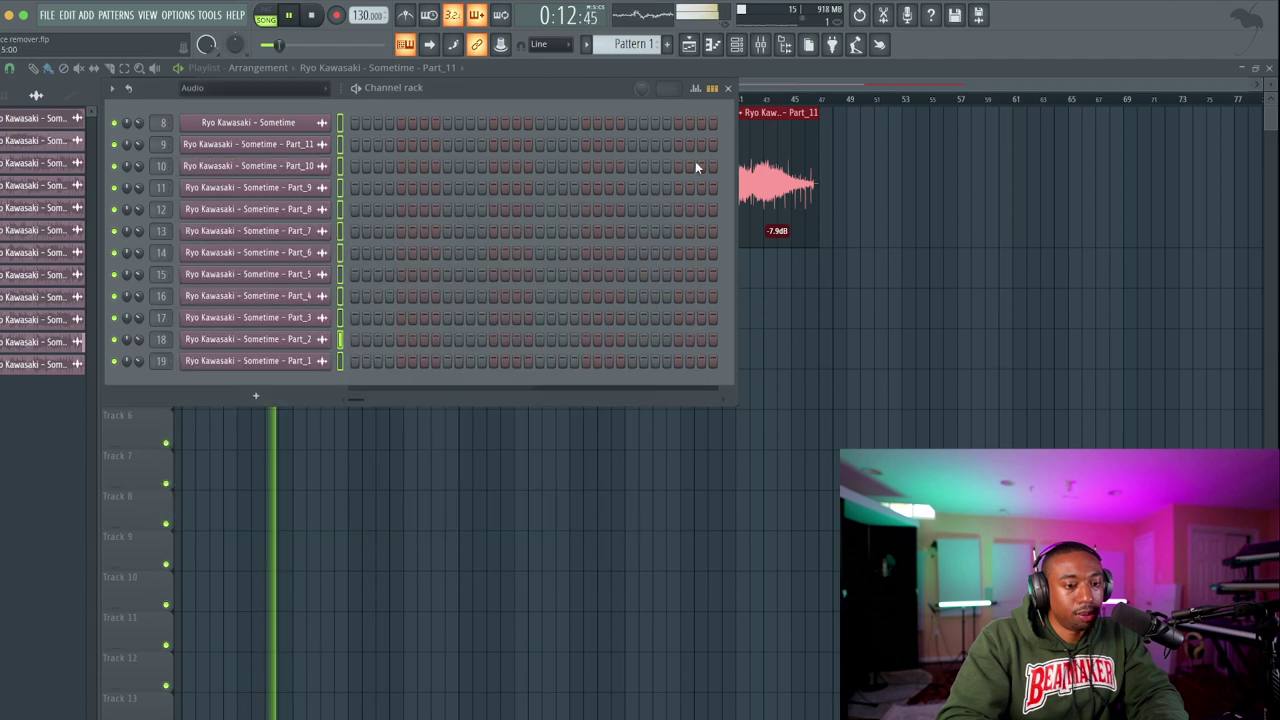
click(727, 88)
key(space)
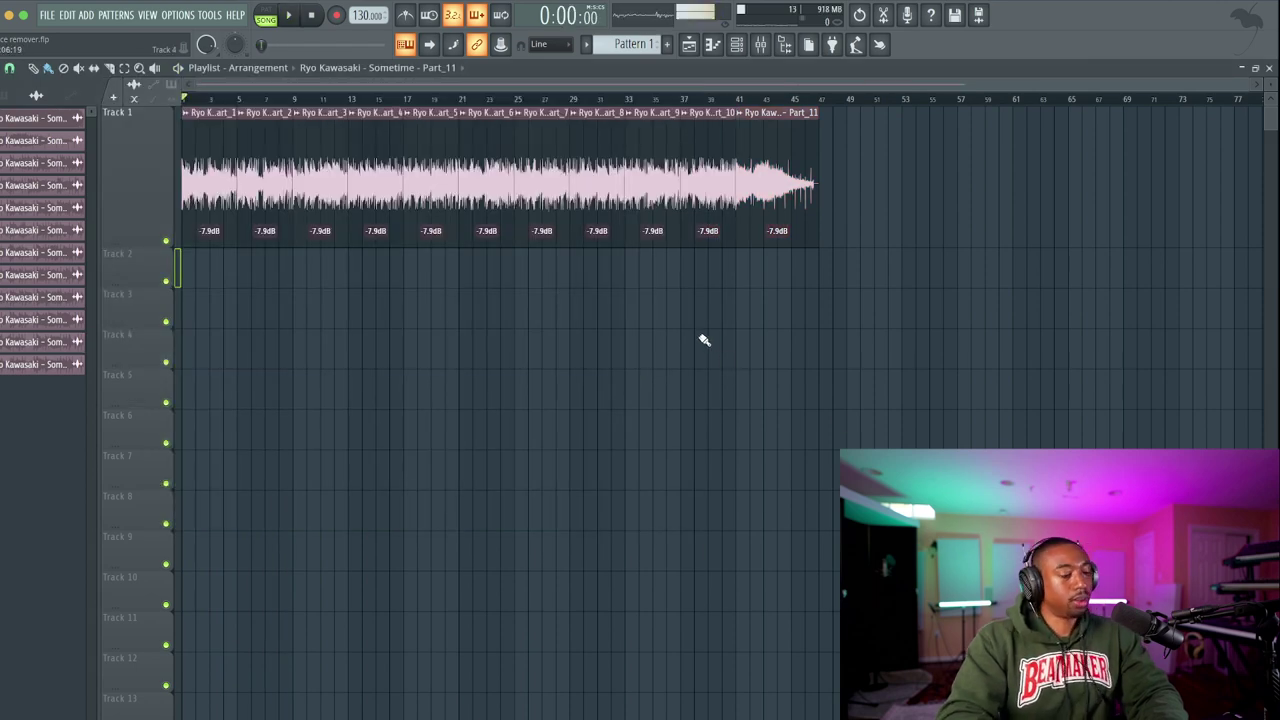
Reopen the mixer and load Crystallizer into the second effect slot of the SAMPLE track.
key(space)
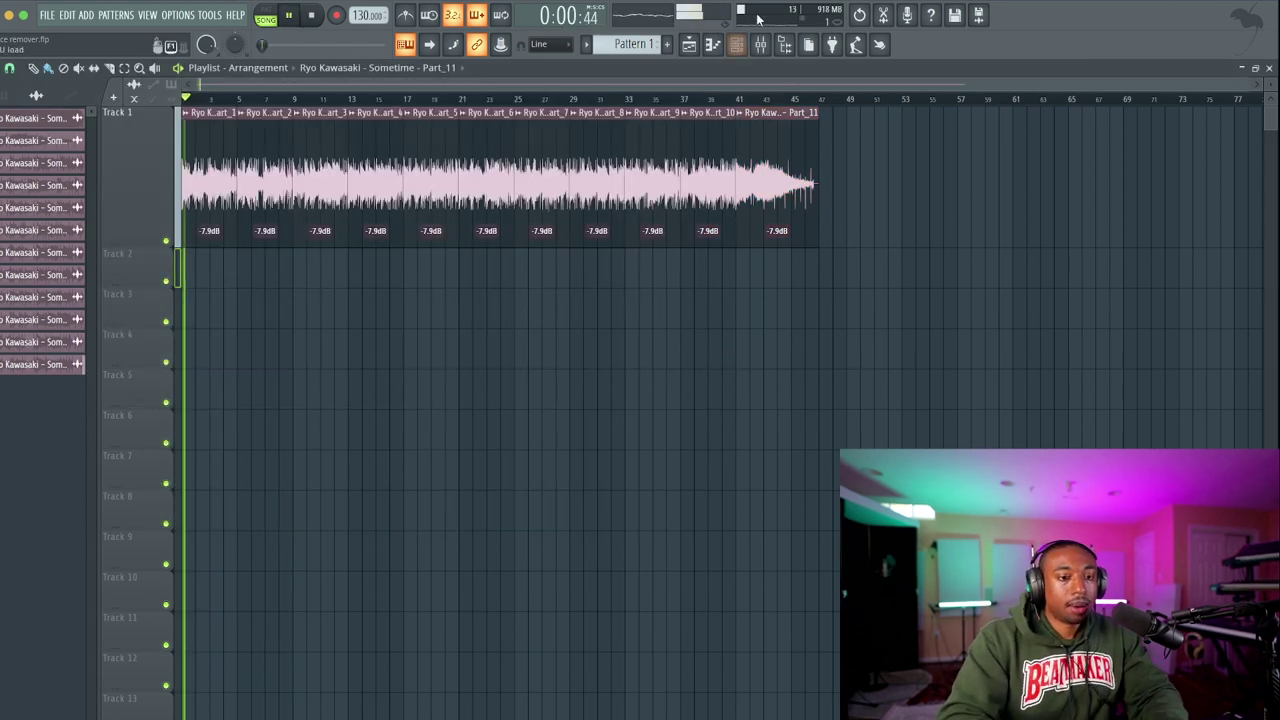
click(760, 44)
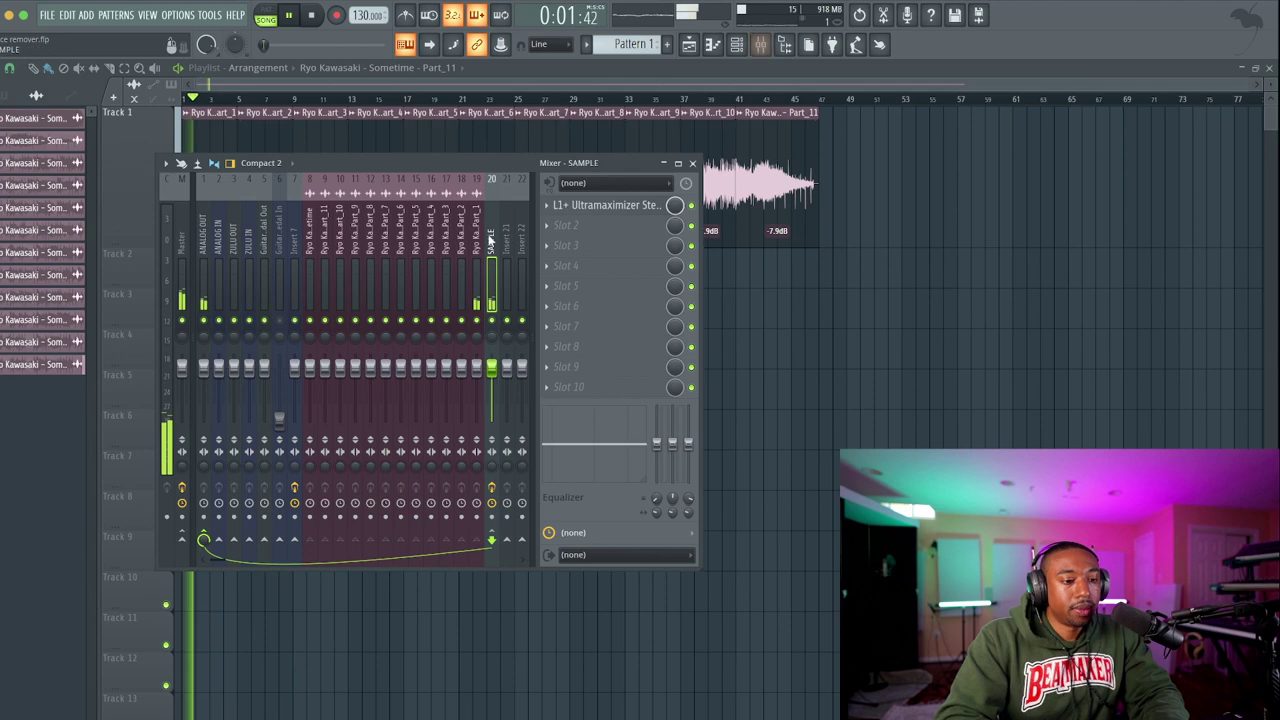
click(593, 228)
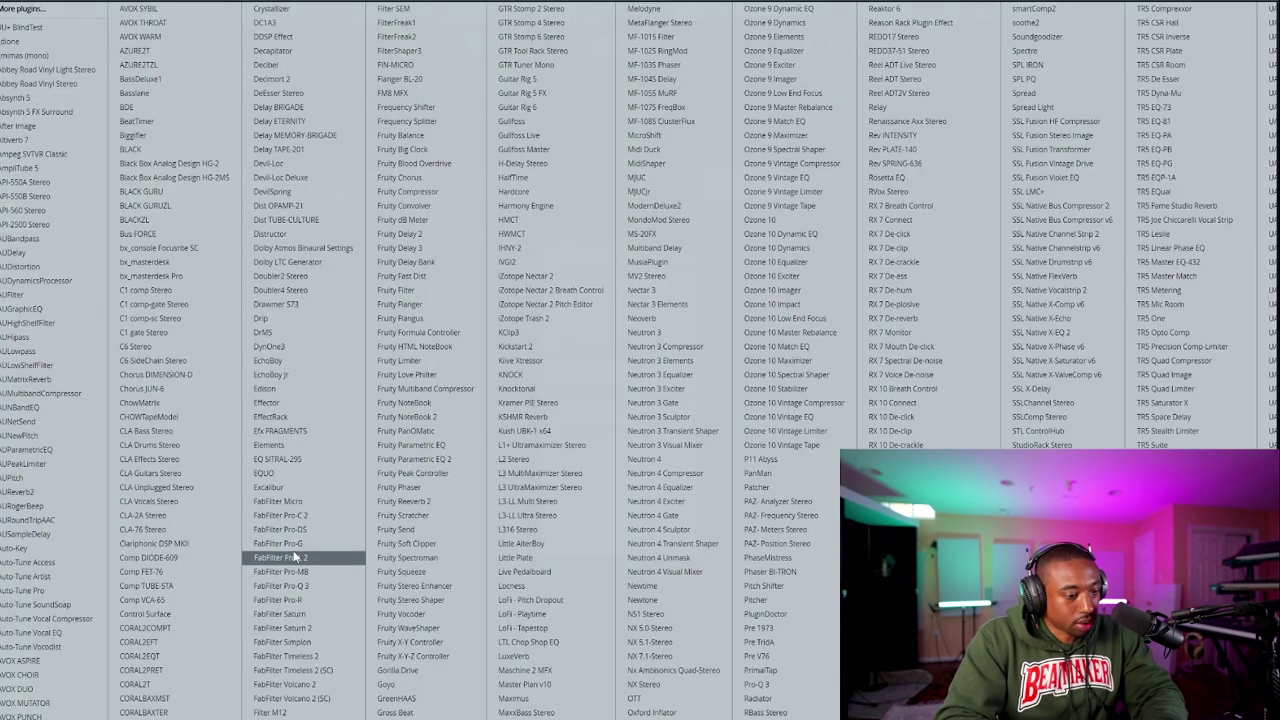
click(291, 9)
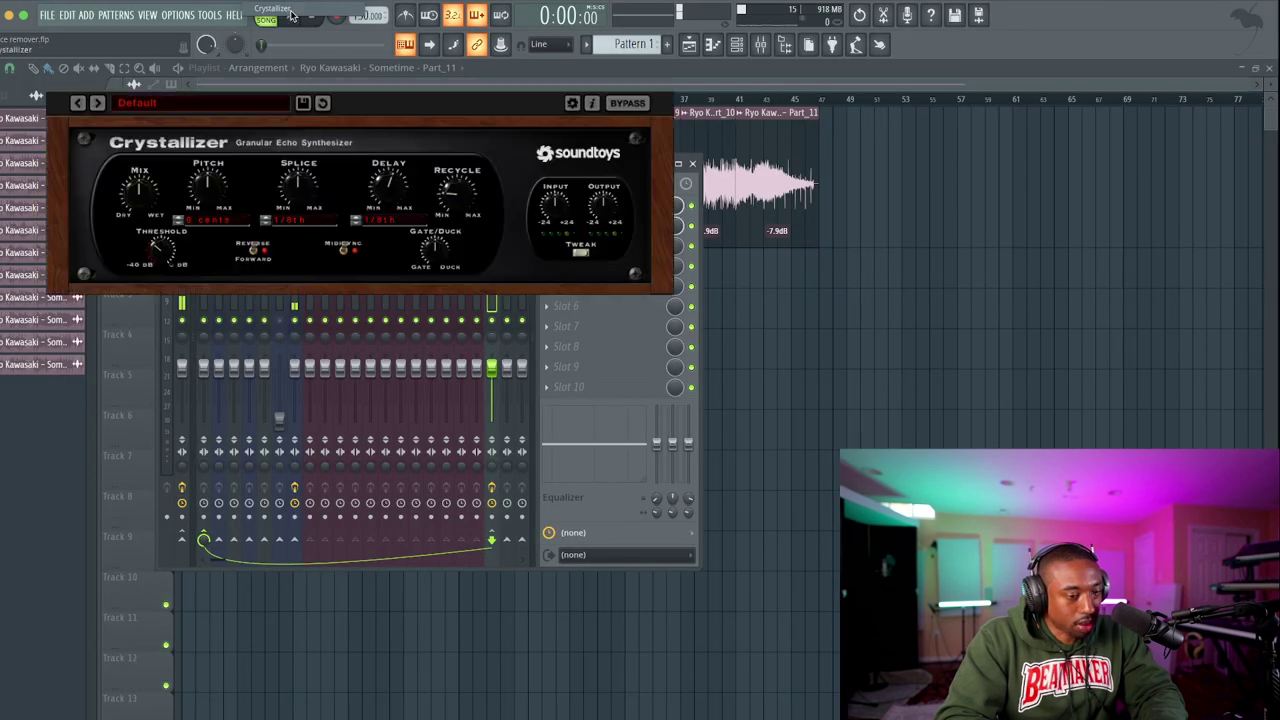
With the arrangement playing, try Crystallizer's pitch at 1200 and -1000 cents and set its splice to 1/64th.
key(space)
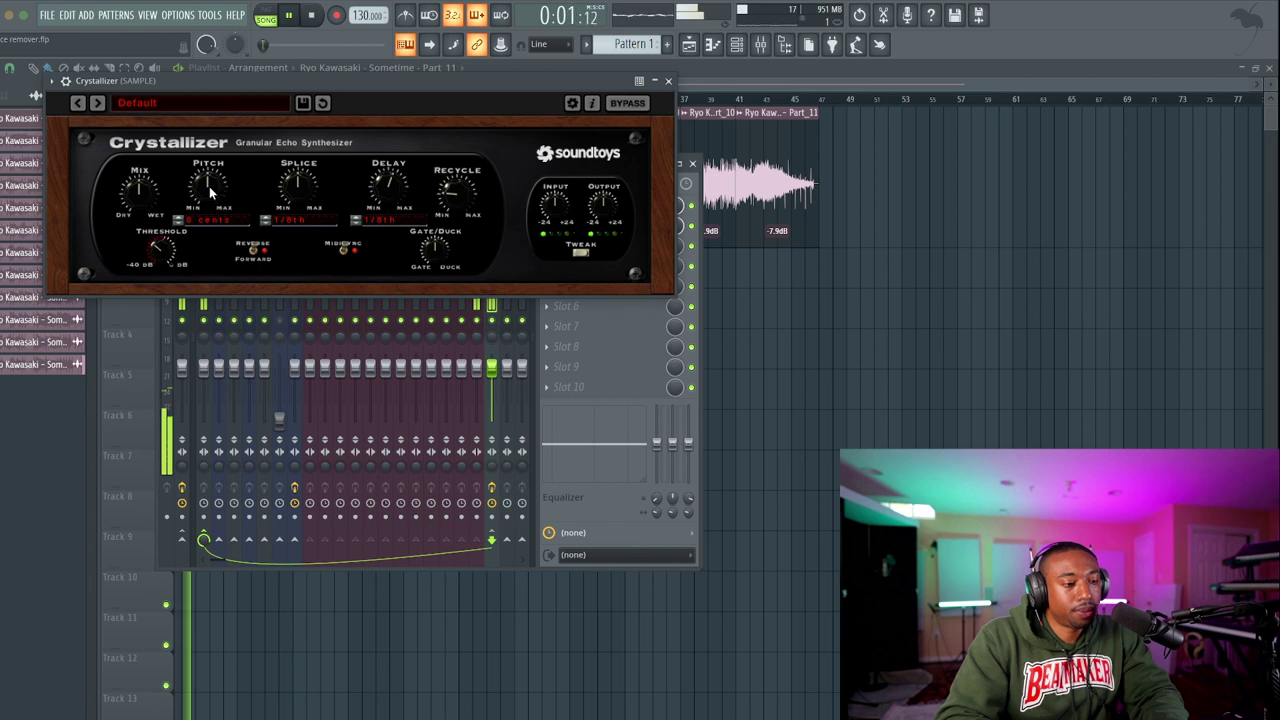
drag(209, 185, 213, 101)
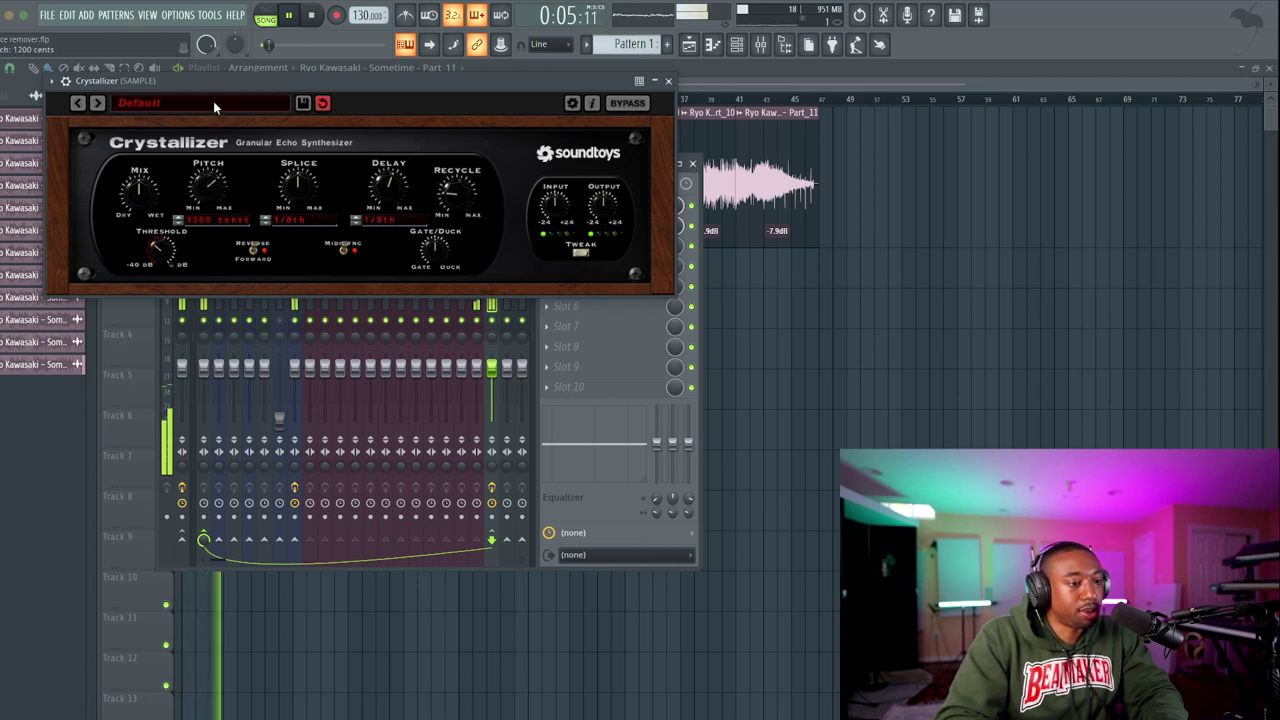
mouse_move(296, 205)
mouse_down()
mouse_move(298, 184)
mouse_move(298, 204)
mouse_up()
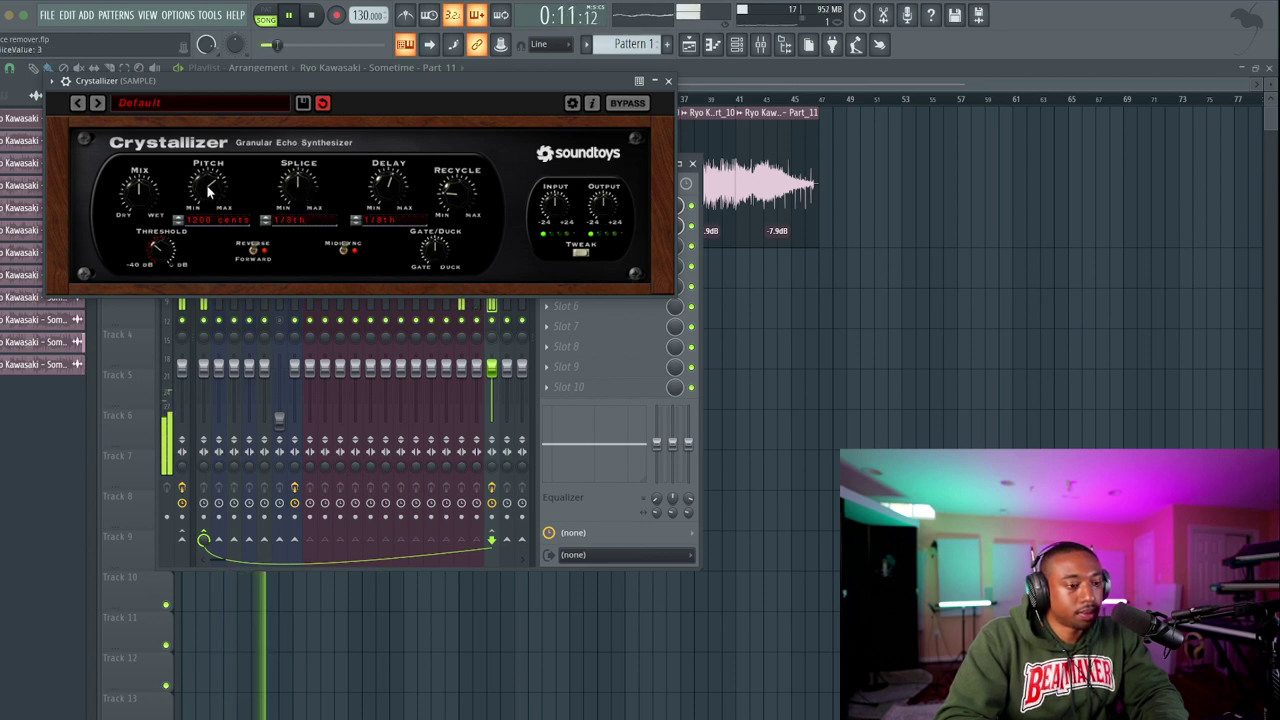
drag(206, 184, 190, 215)
drag(310, 196, 315, 222)
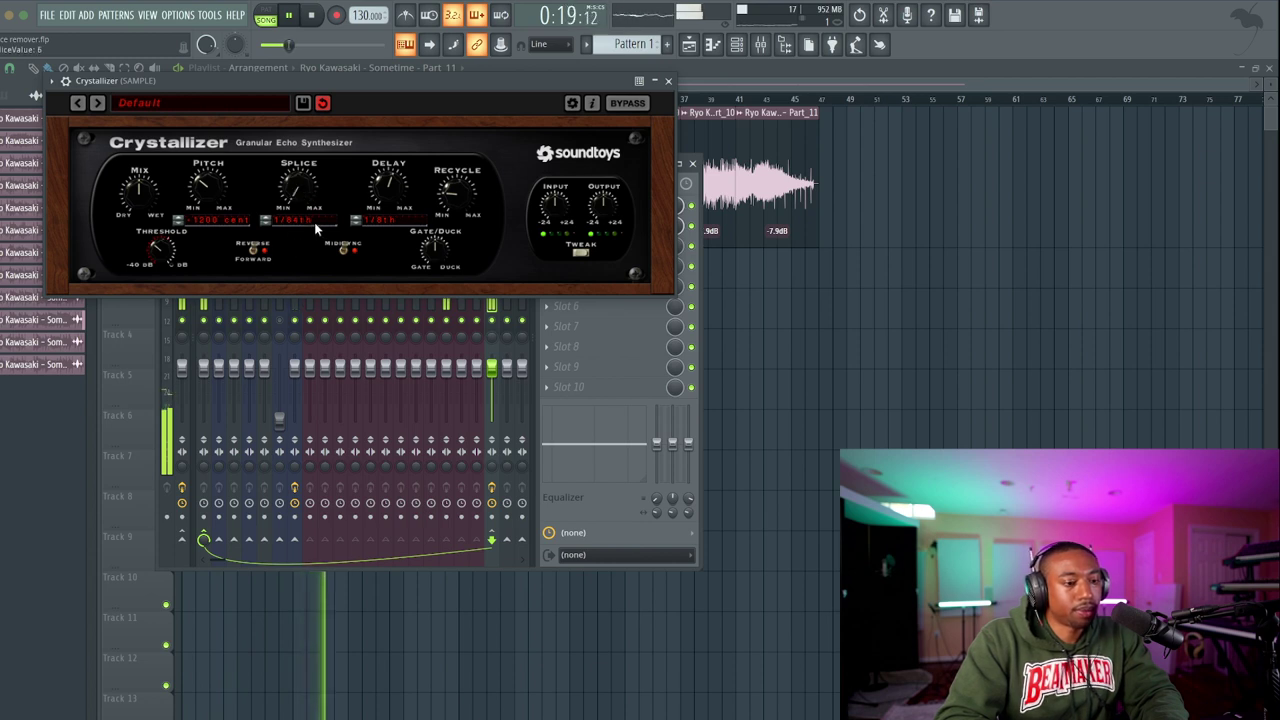
Set Crystallizer's mix to 77% and its pitch to -700 cents, then close the plugin.
click(149, 188)
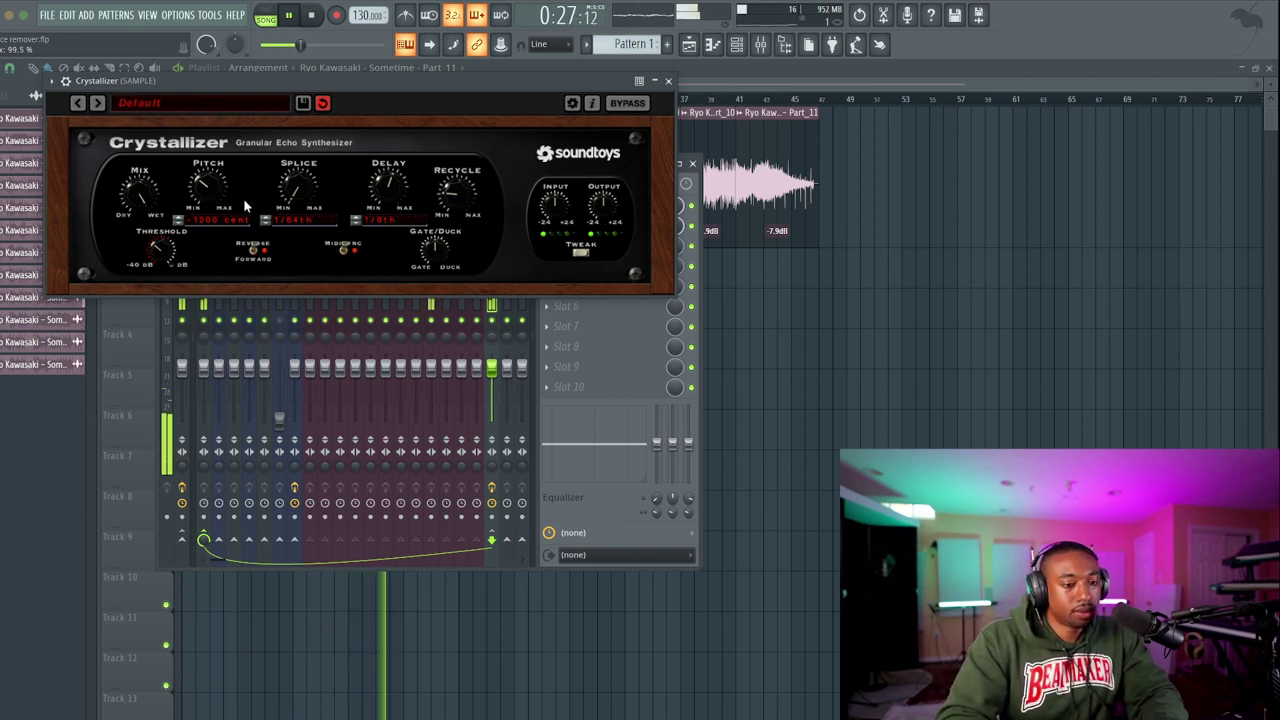
drag(210, 190, 210, 188)
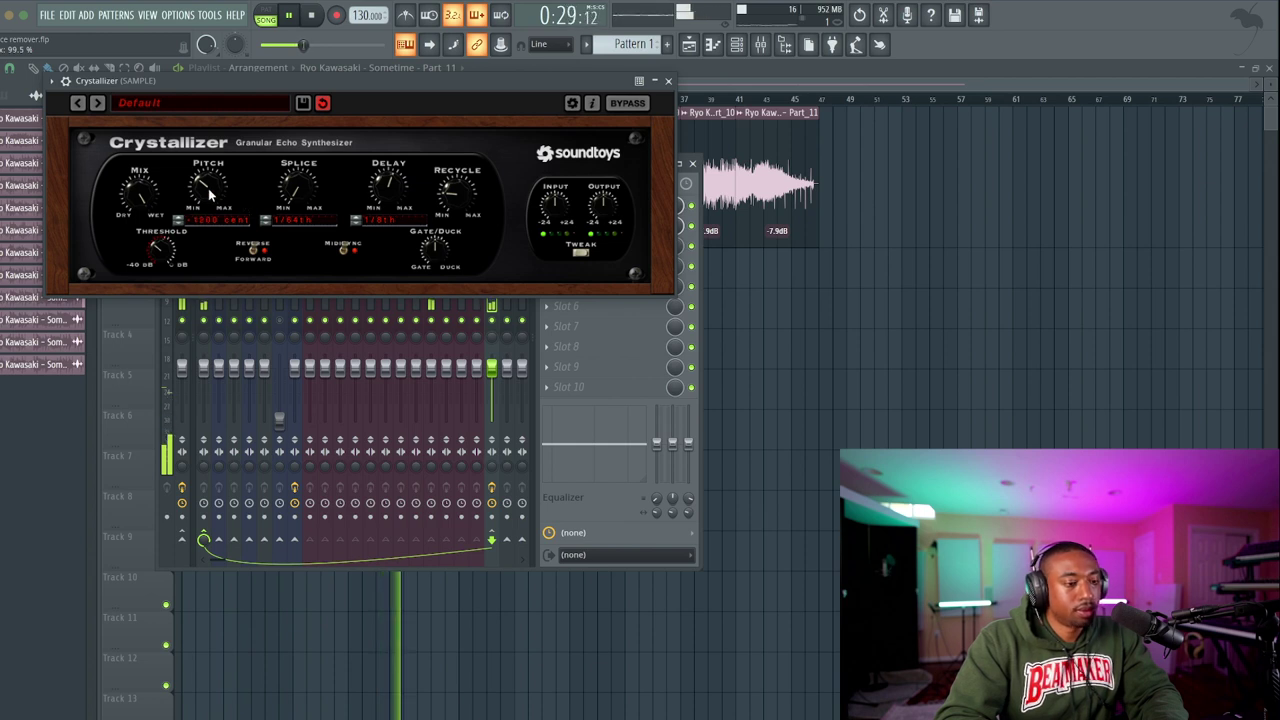
drag(210, 178, 226, 38)
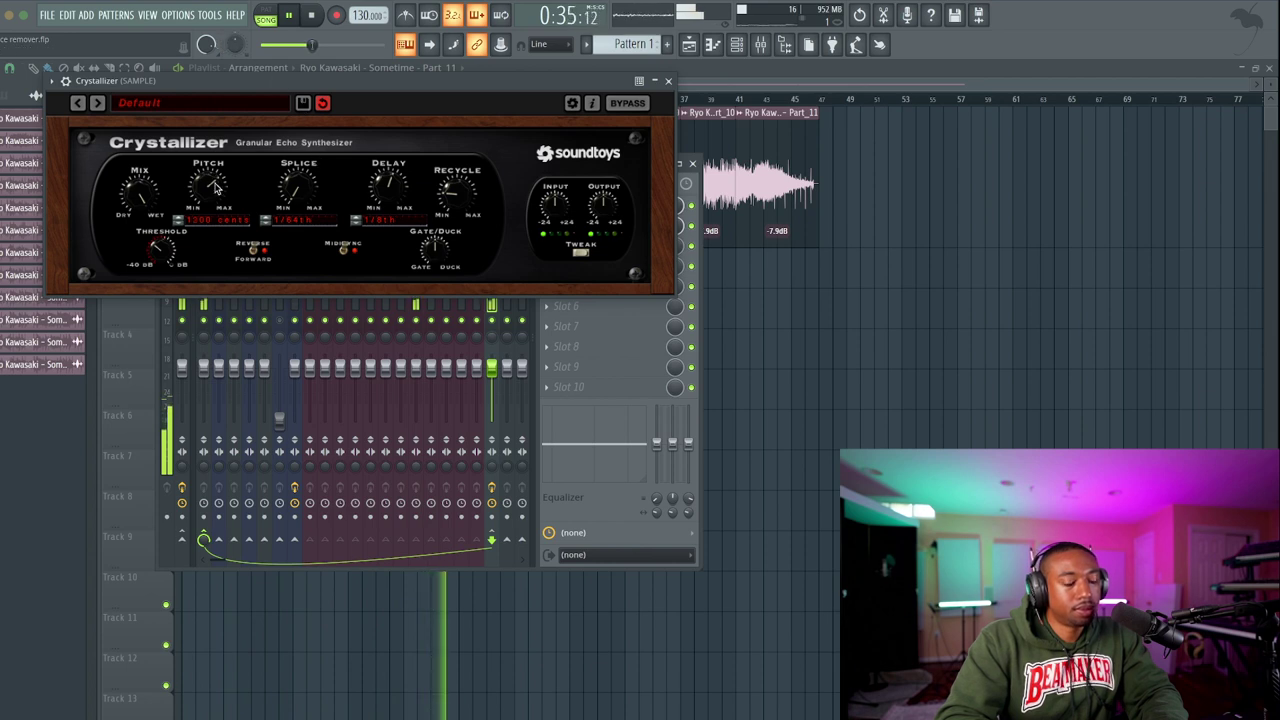
drag(214, 187, 222, 325)
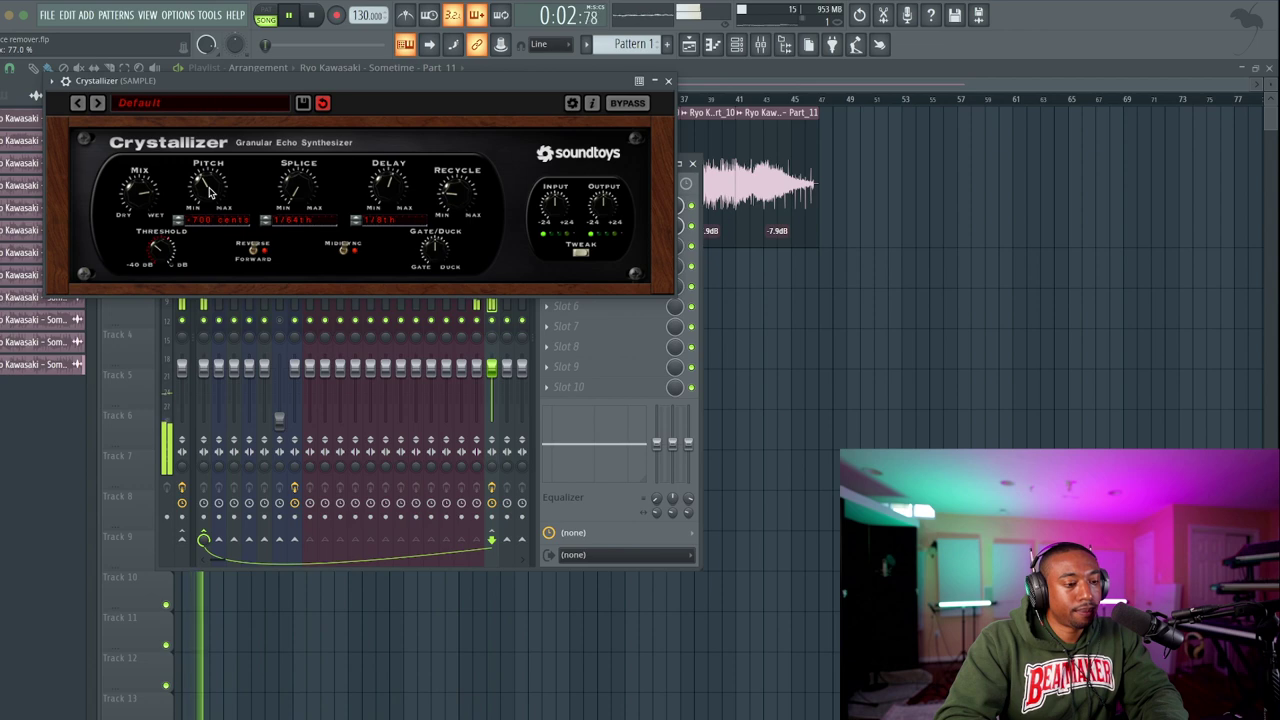
click(668, 80)
Load UAD RealVerb-Pro into the SAMPLE track's third slot, lower its second timing level to -144 dB and set the mix to 75%.
right_click(600, 229)
mouse_move(575, 262)
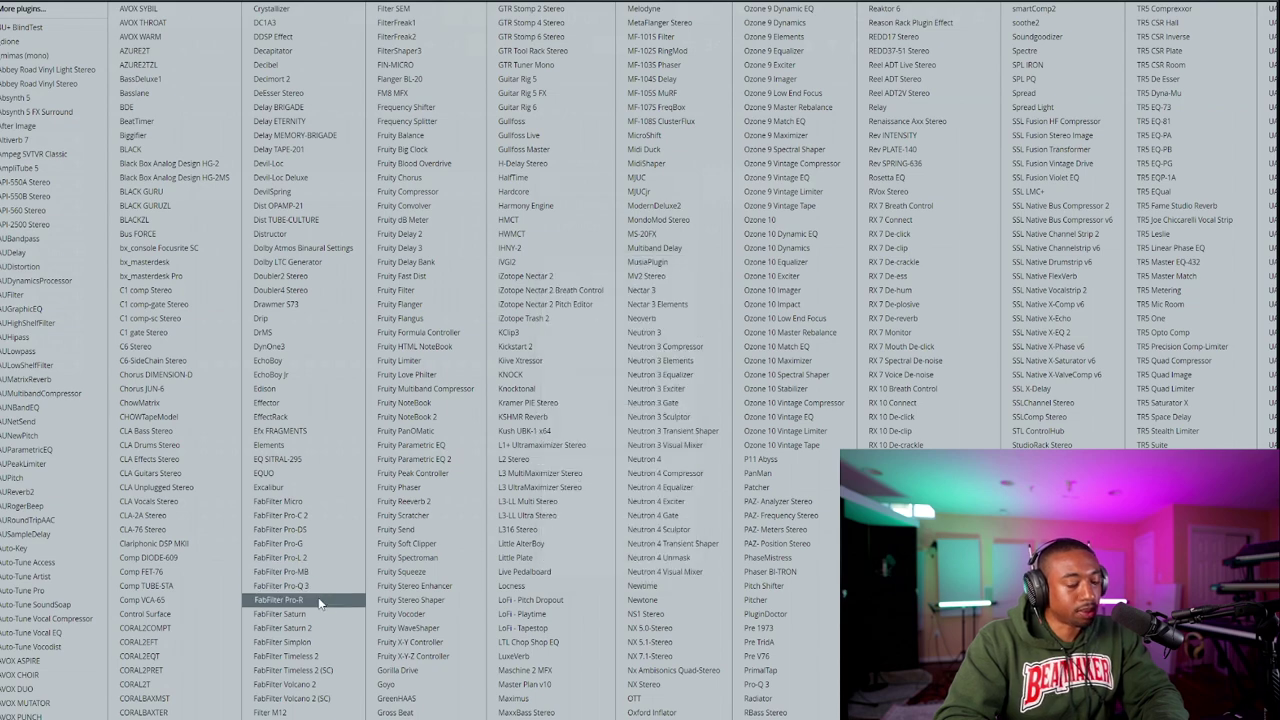
scroll(318, 601, down, 10)
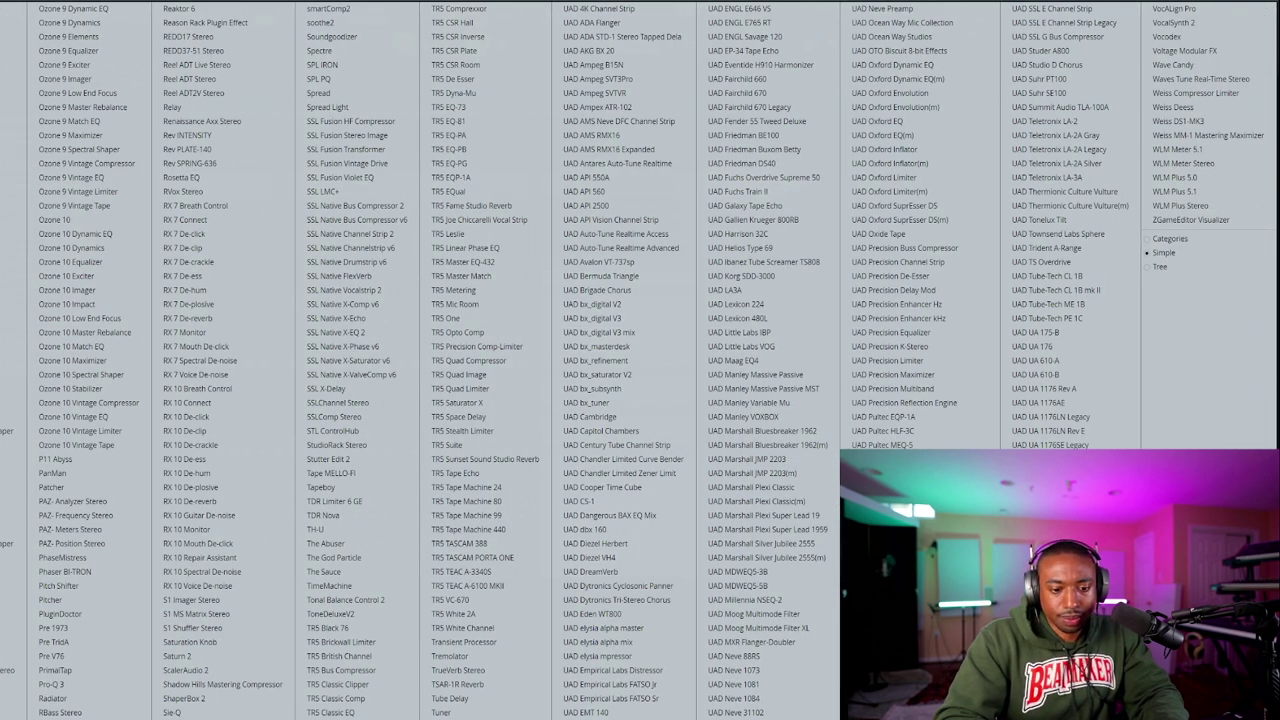
click(885, 486)
drag(115, 428, 114, 500)
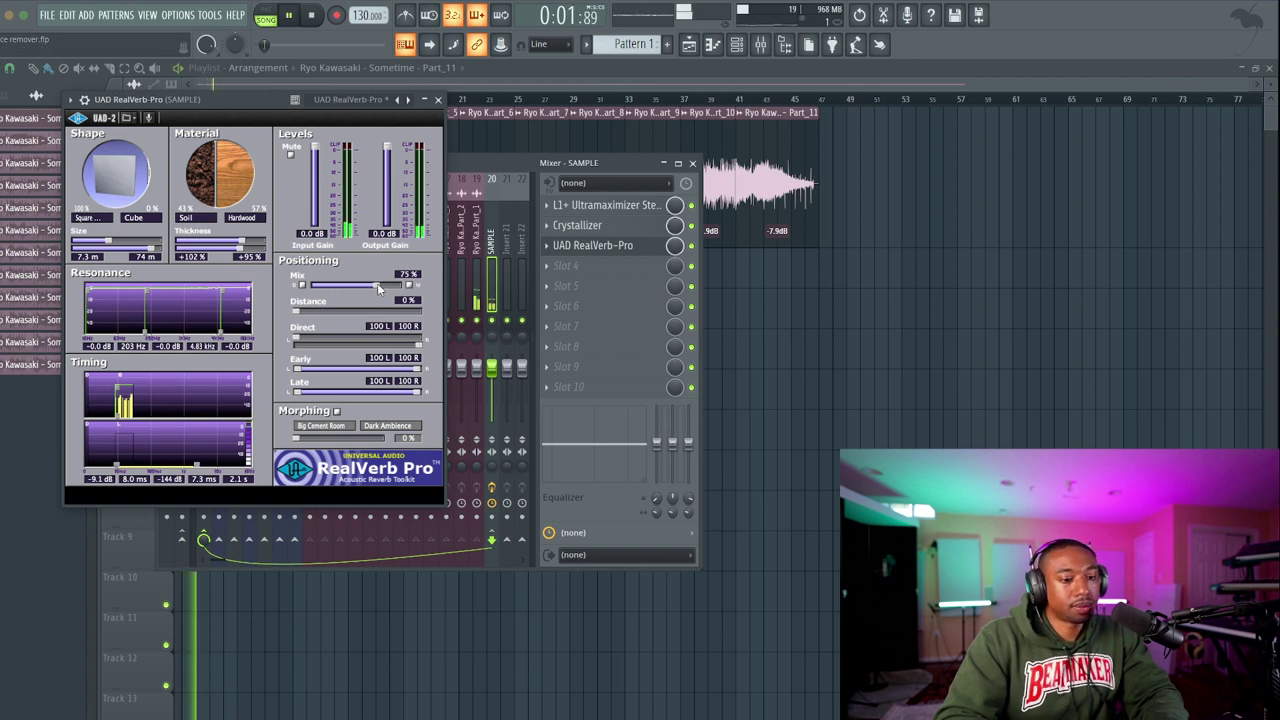
click(437, 99)
Check the original sample's mixer track and reopen the L1+ Ultramaximizer on the SAMPLE track to review its settings.
click(472, 262)
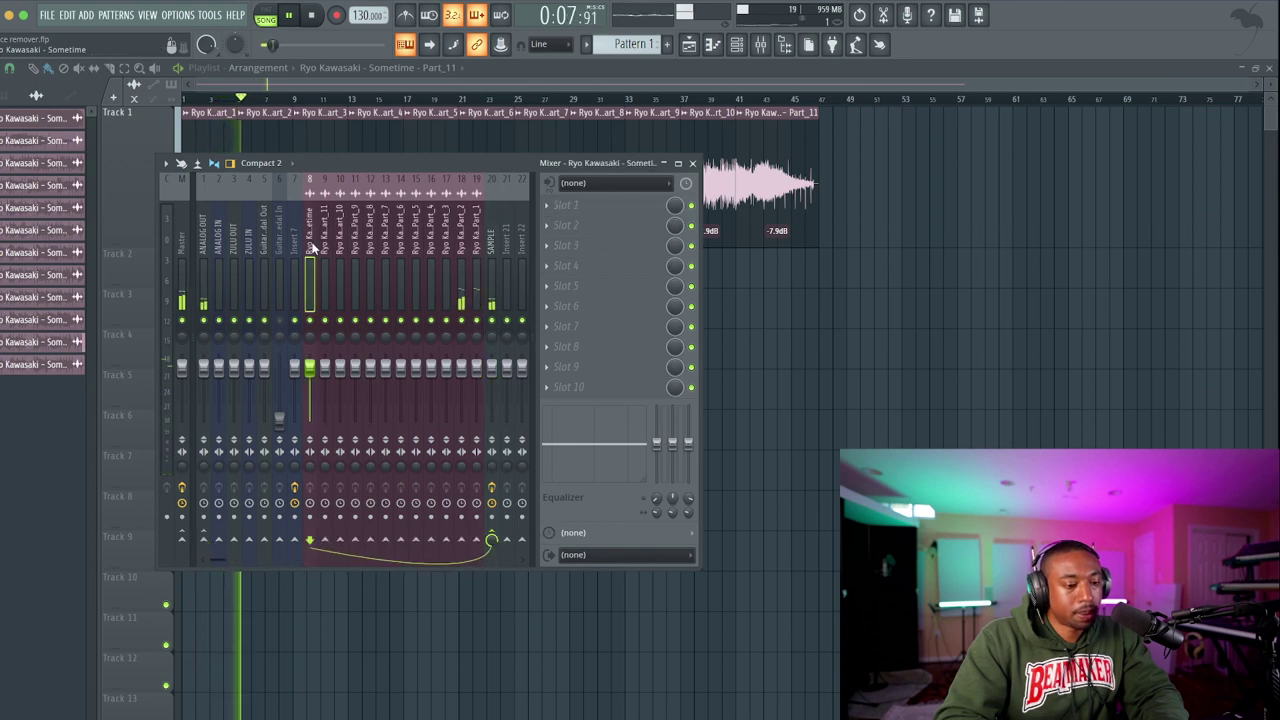
click(495, 240)
click(600, 208)
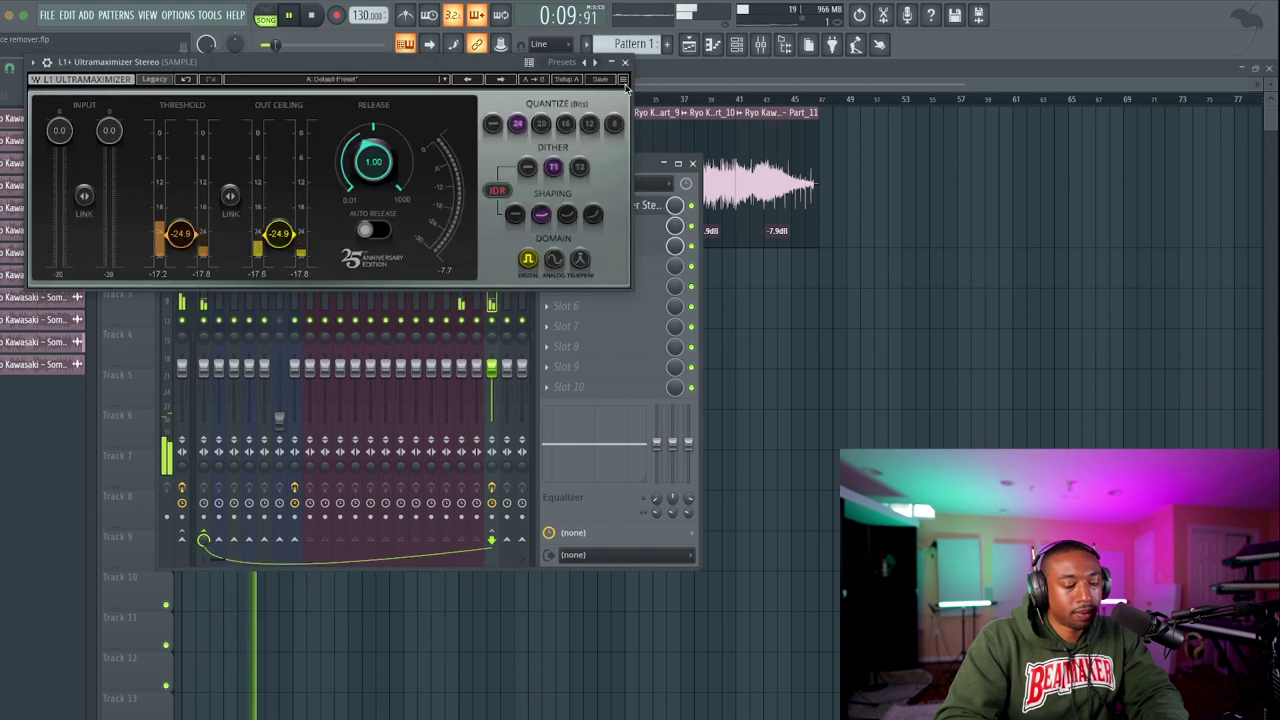
Set the RealVerb-Pro mix on the SAMPLE track to 84%, close the plugin and stop playback.
click(625, 62)
click(631, 246)
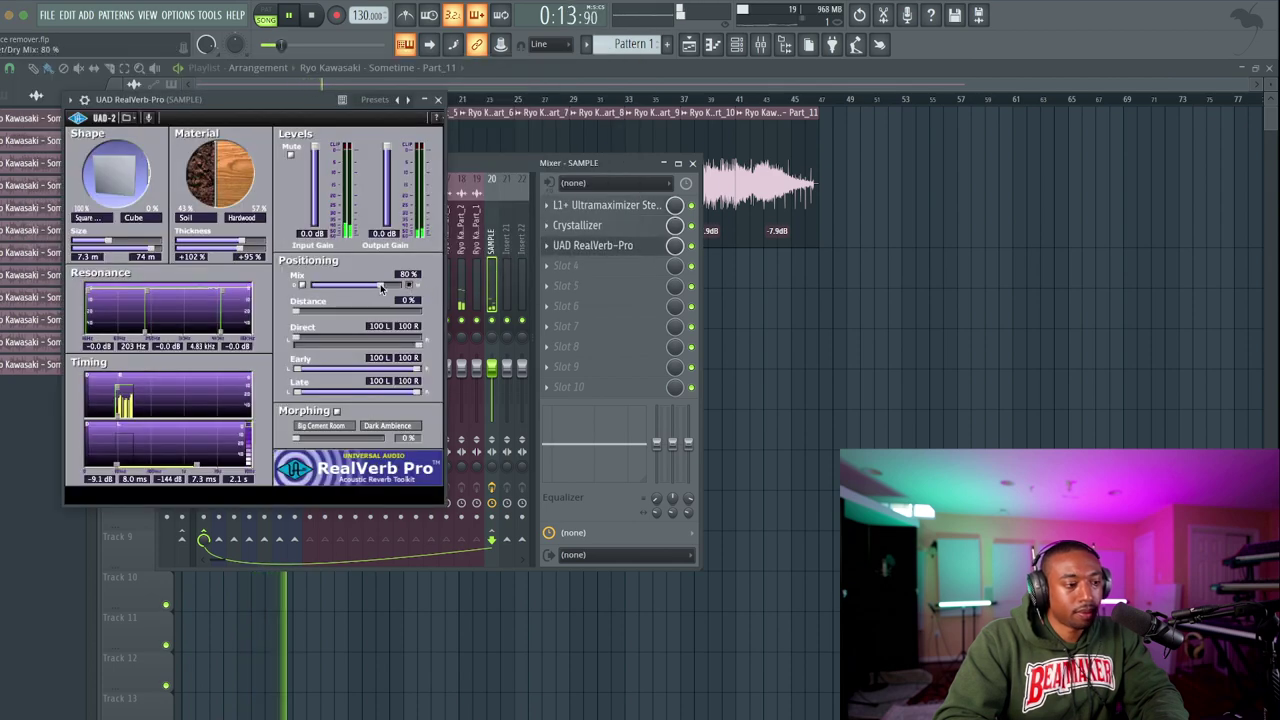
drag(380, 288, 411, 287)
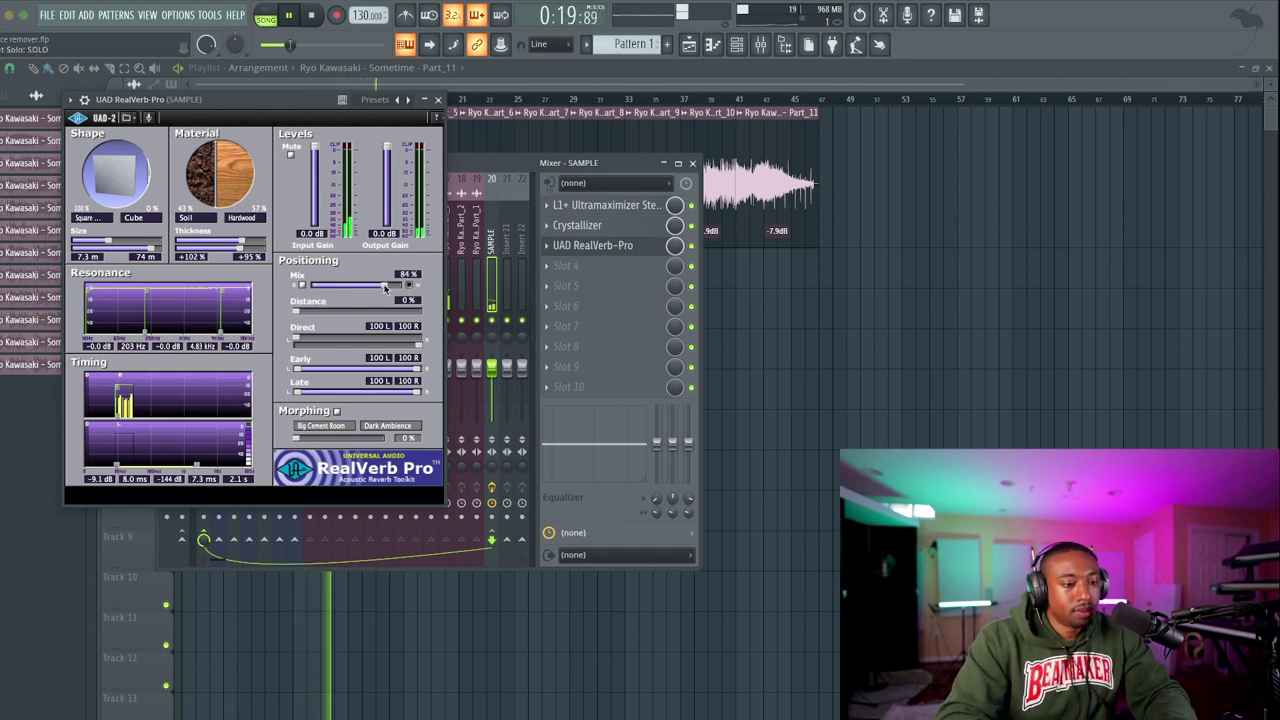
click(435, 119)
key(F9)
key(space)
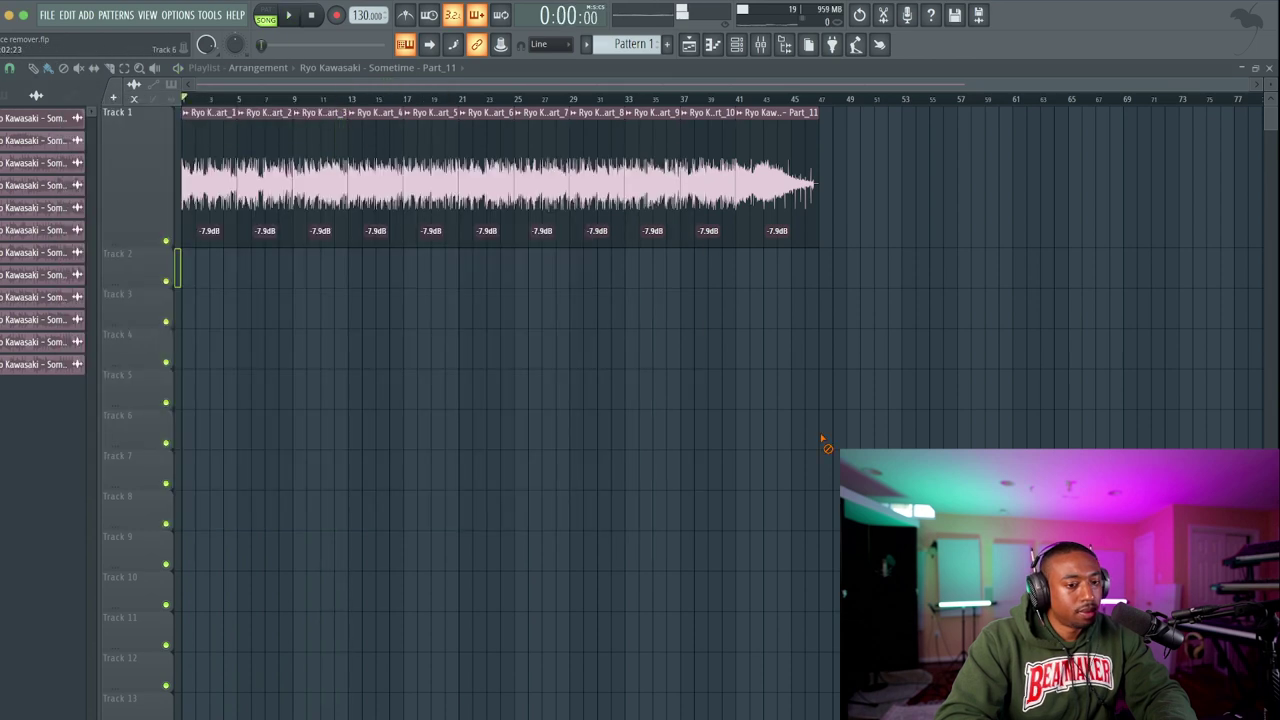
Play the arrangement from around bar 13 and check the SAMPLE track's effects in the mixer.
click(352, 104)
key(space)
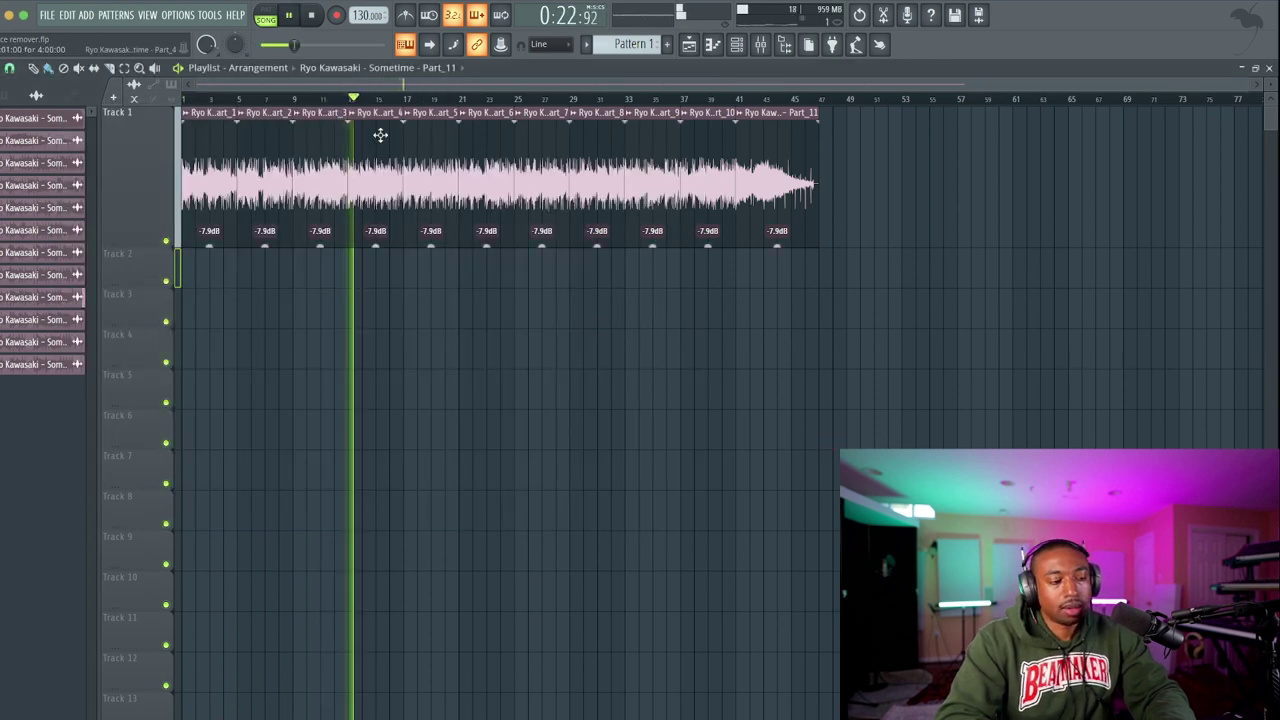
click(760, 44)
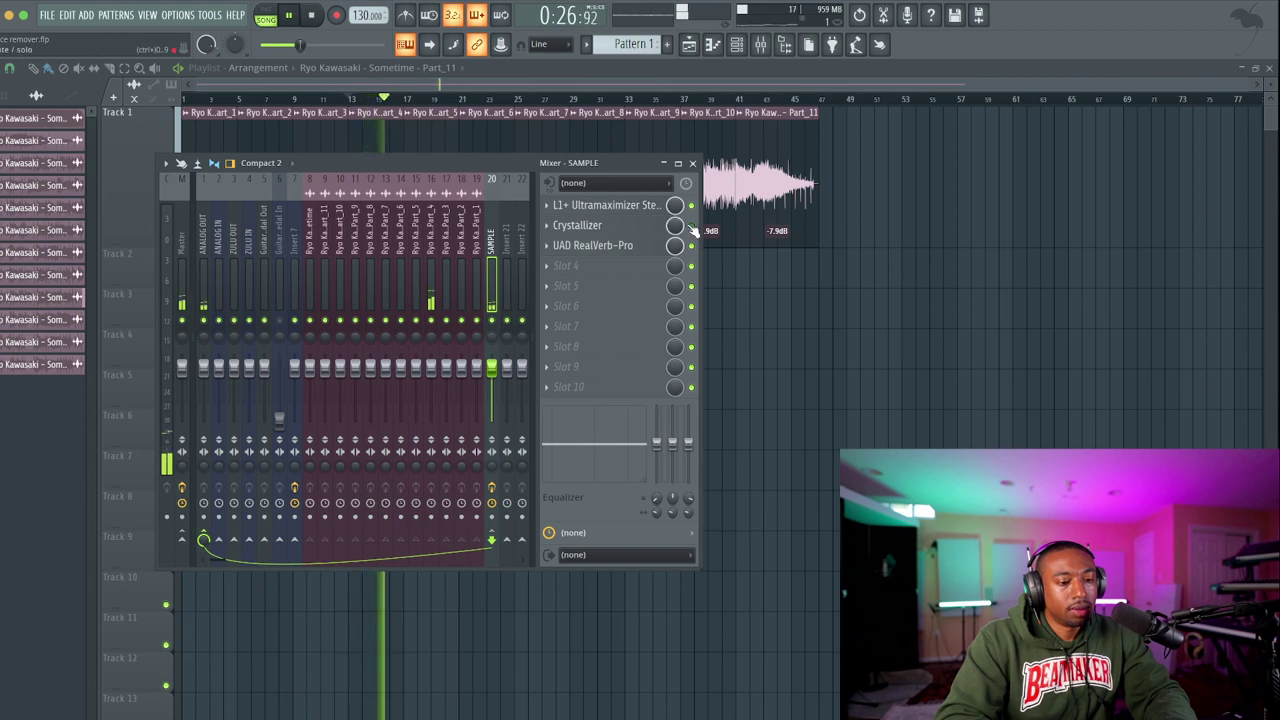
key(space)
key(F9)
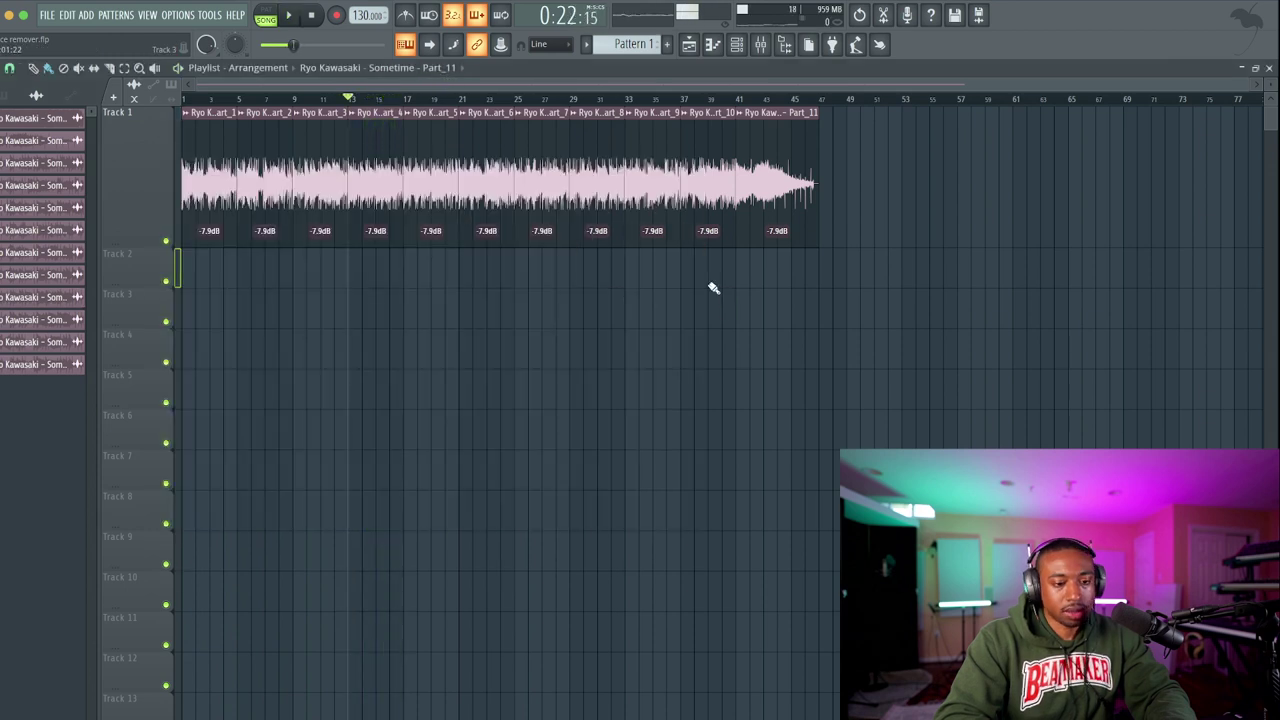
Try Crystallizer's mix at 99% on the SAMPLE track while the arrangement plays from the start.
click(311, 15)
key(space)
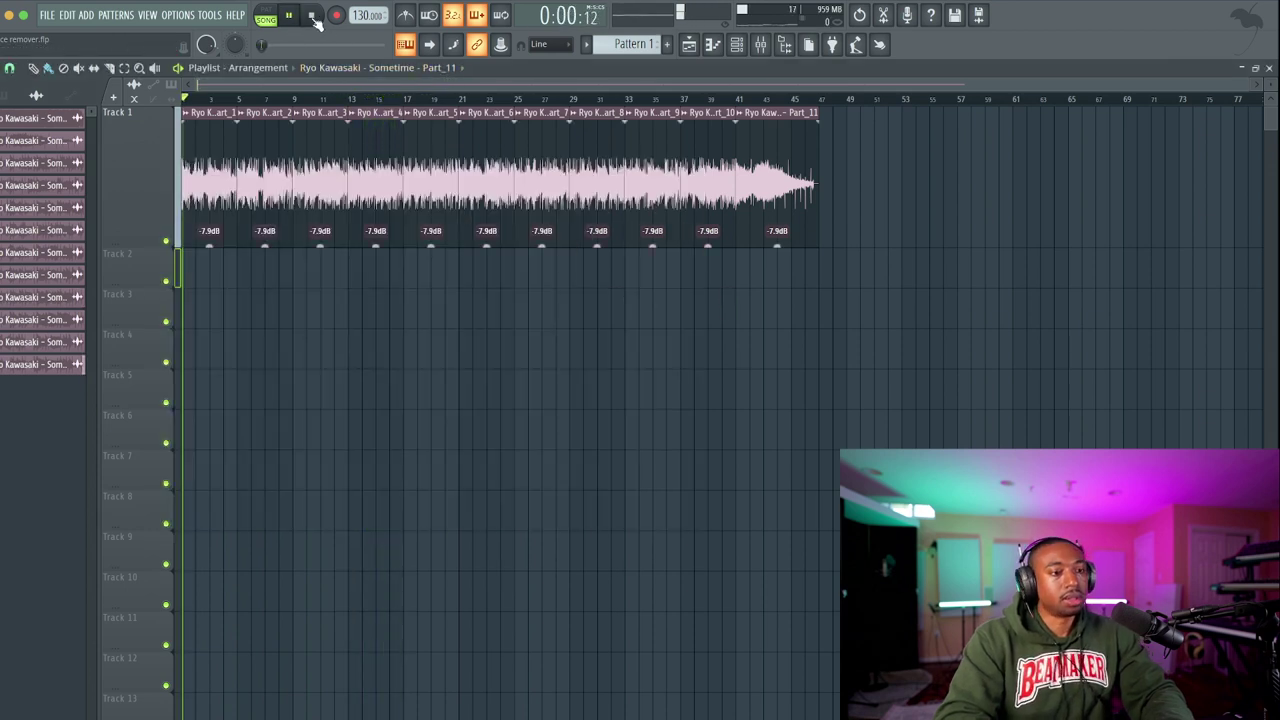
click(760, 44)
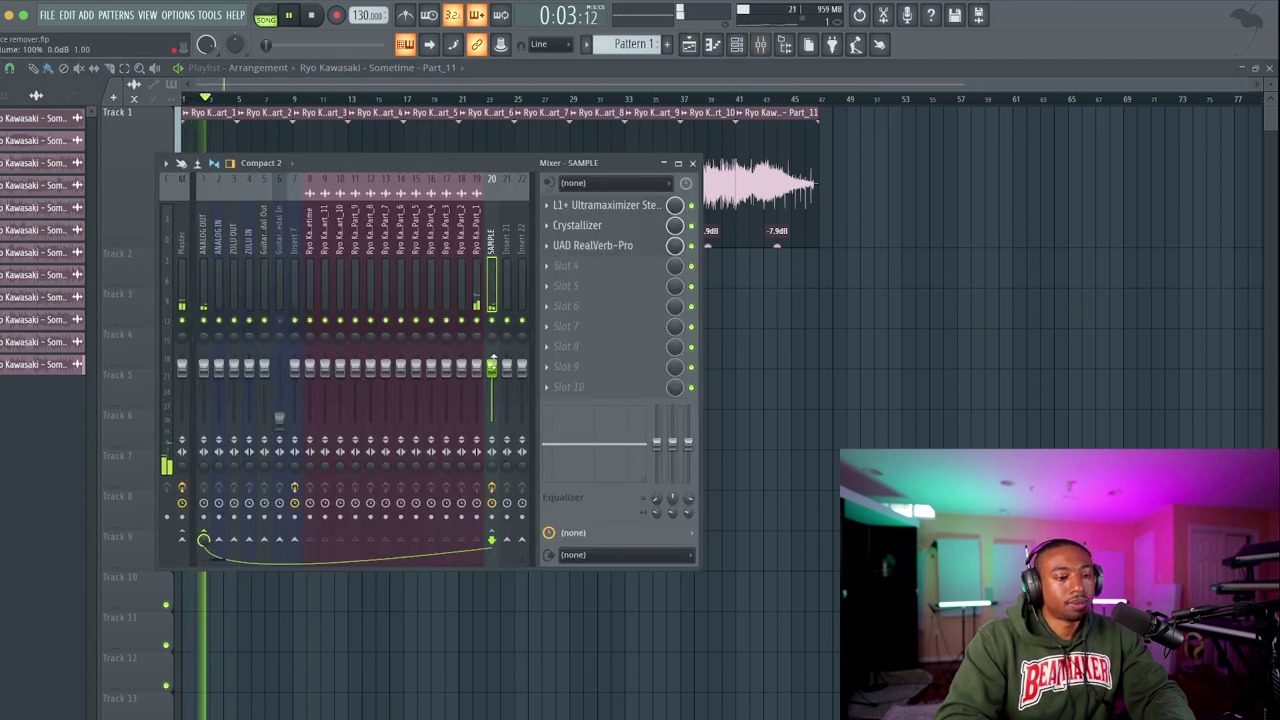
click(647, 229)
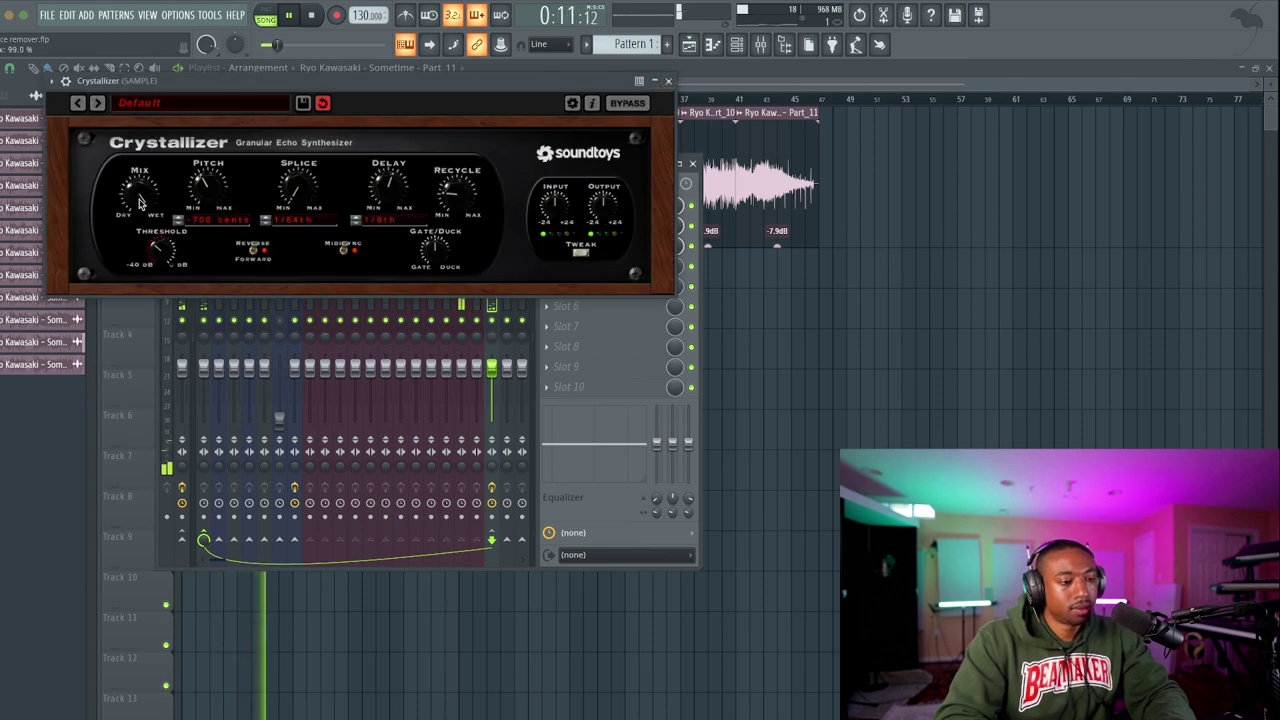
click(669, 80)
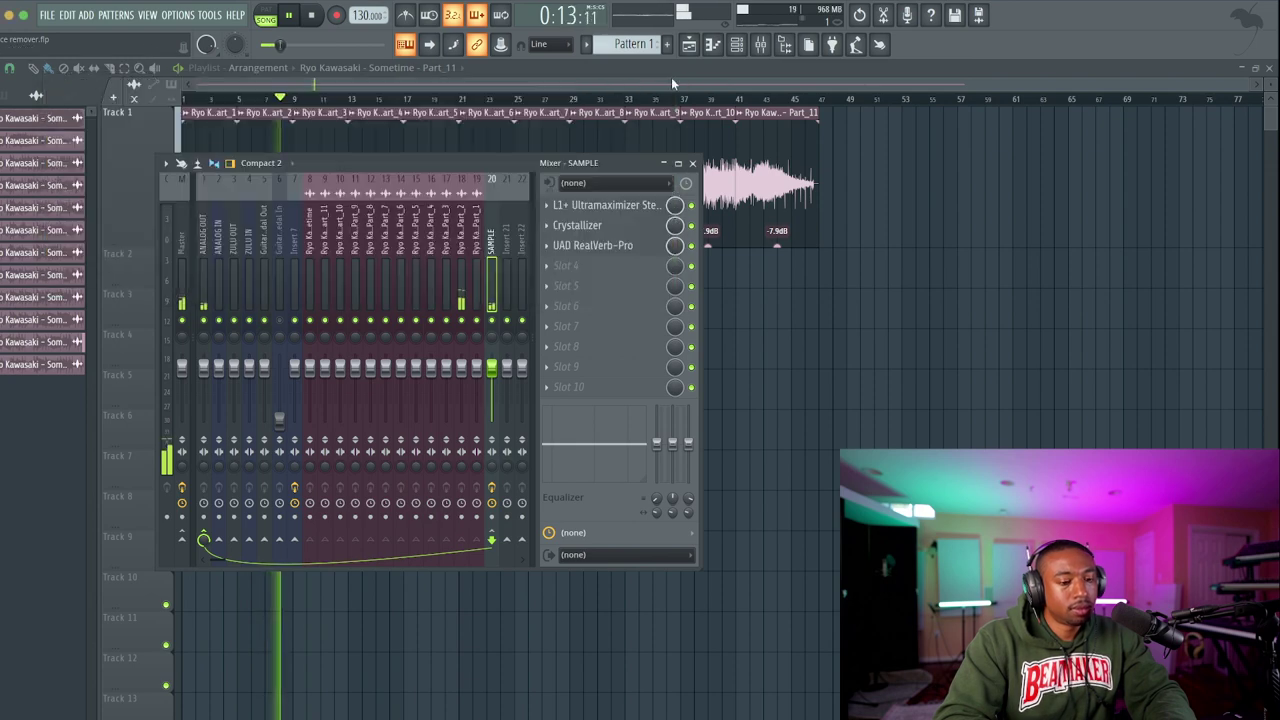
Raise the SAMPLE track's fader slightly and set Crystallizer's mix to 92.5%.
click(692, 163)
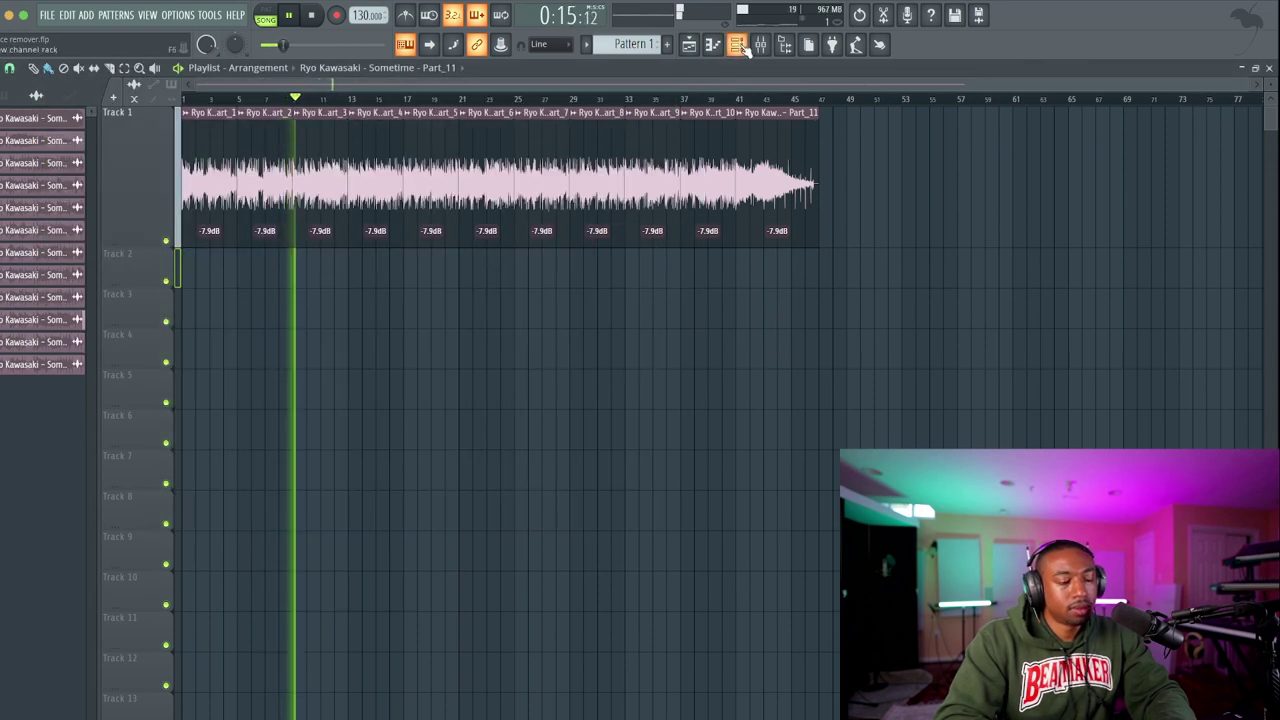
click(762, 46)
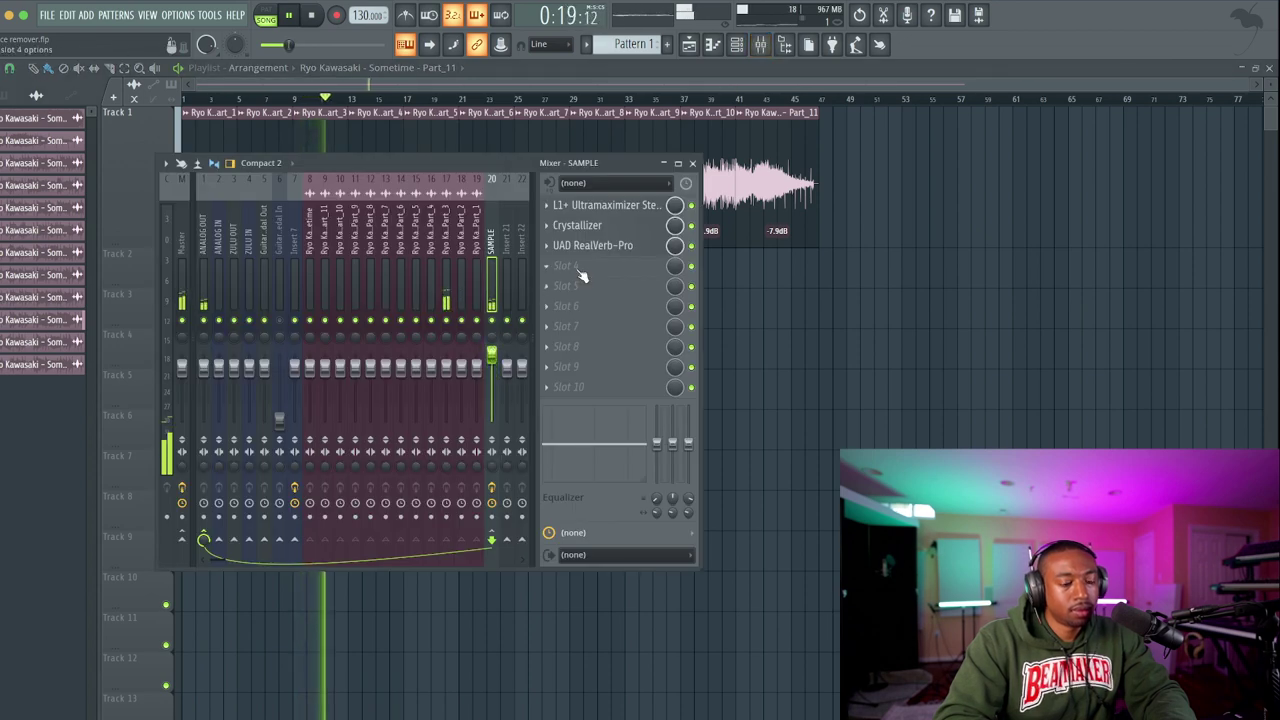
click(636, 225)
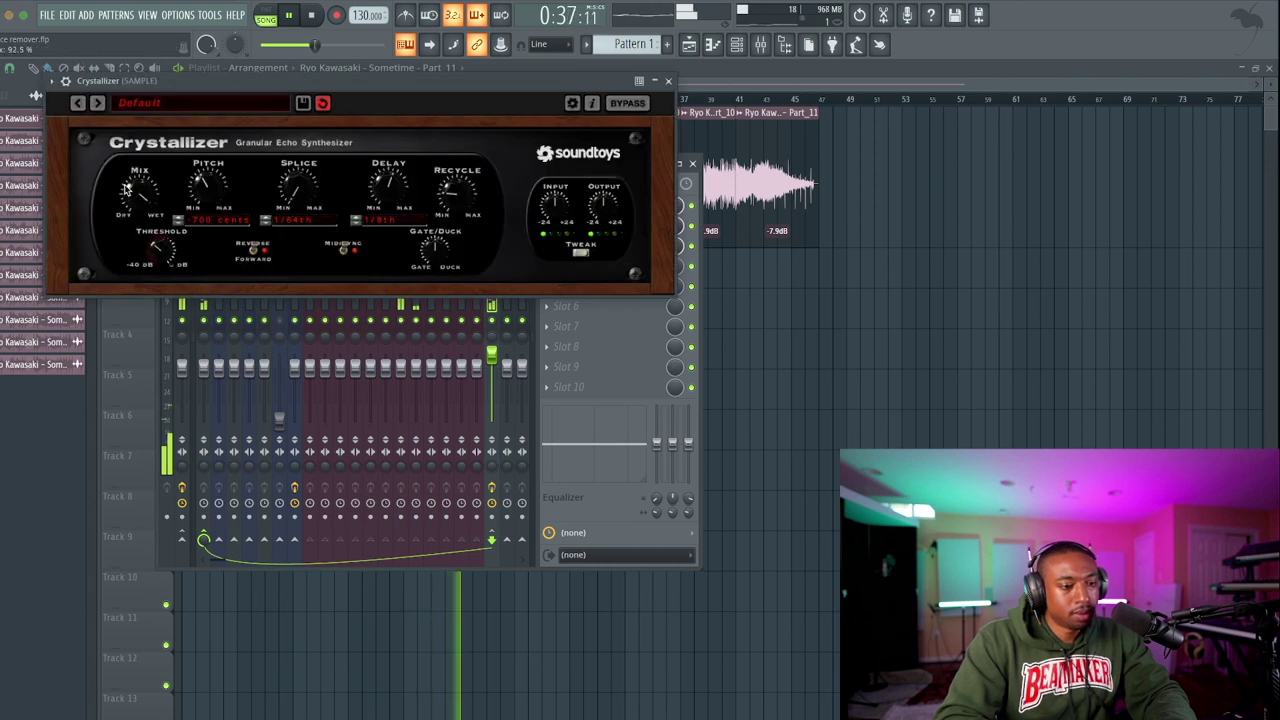
click(670, 81)
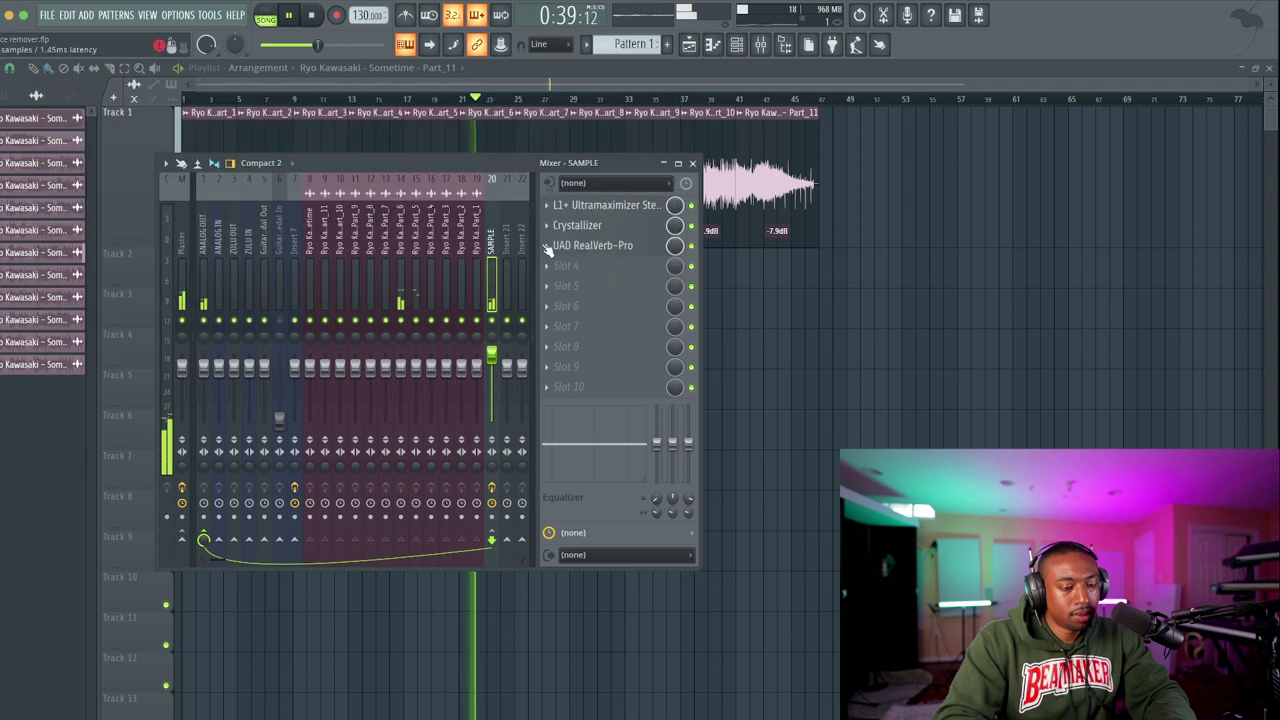
Load FabFilter Pro-MB into the SAMPLE track's fourth slot and compress a band below about 560 Hz with a lowered threshold and 0% attack.
click(608, 268)
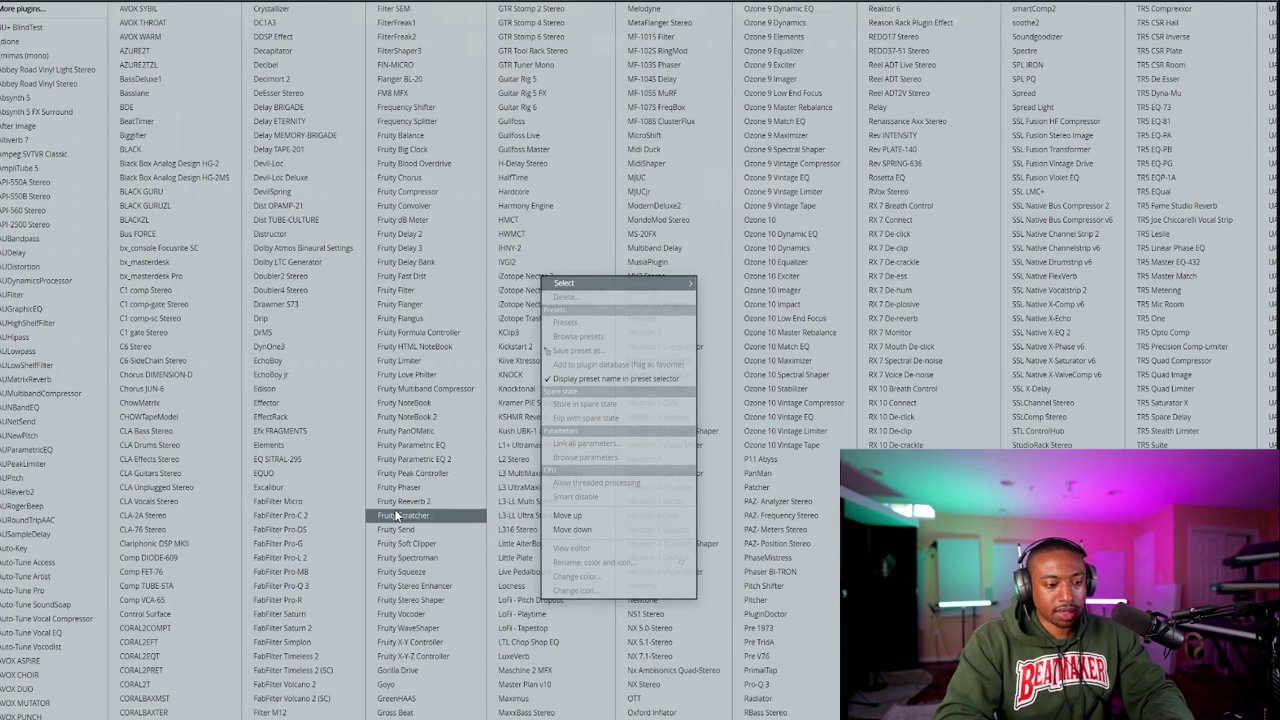
click(311, 572)
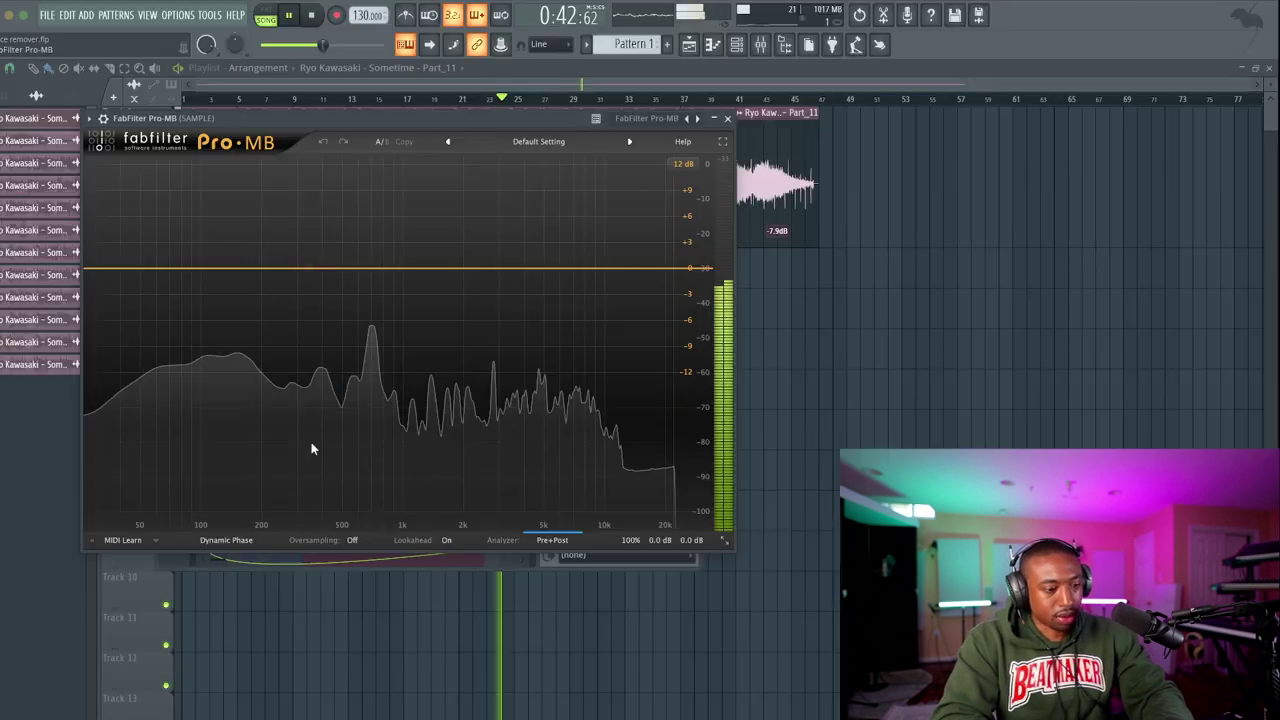
click(266, 340)
drag(207, 251, 57, 257)
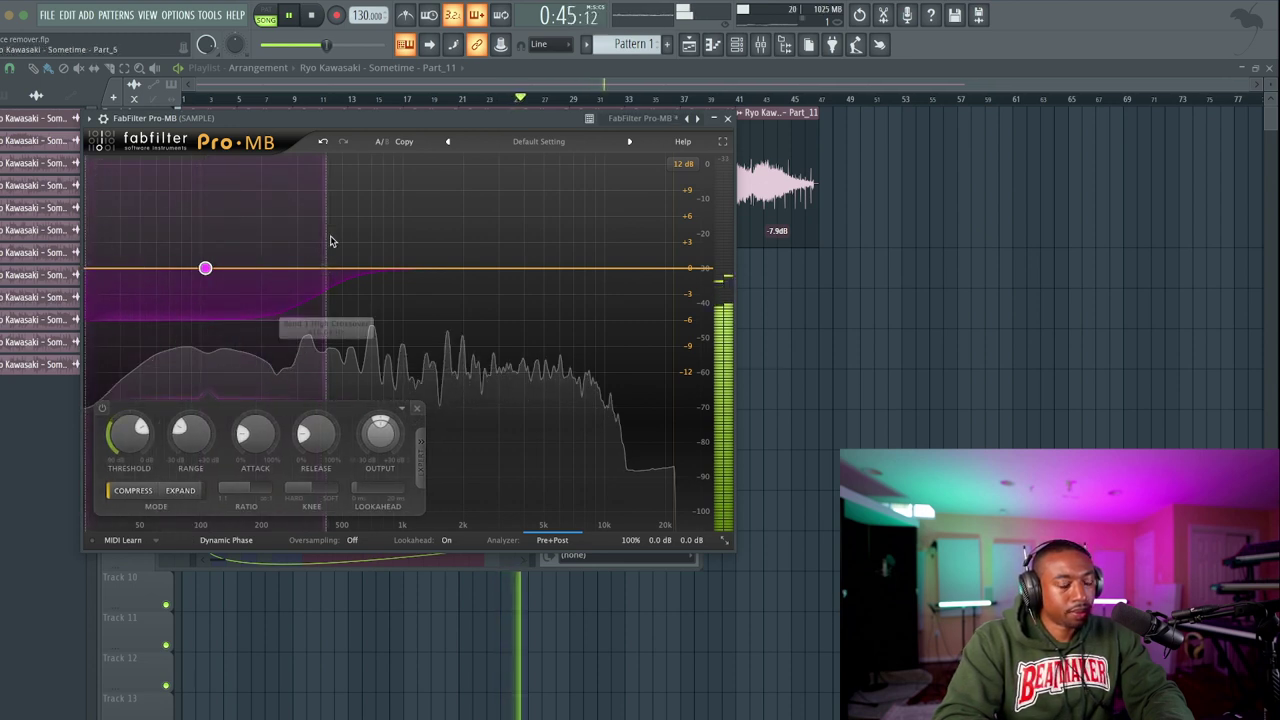
drag(329, 240, 351, 290)
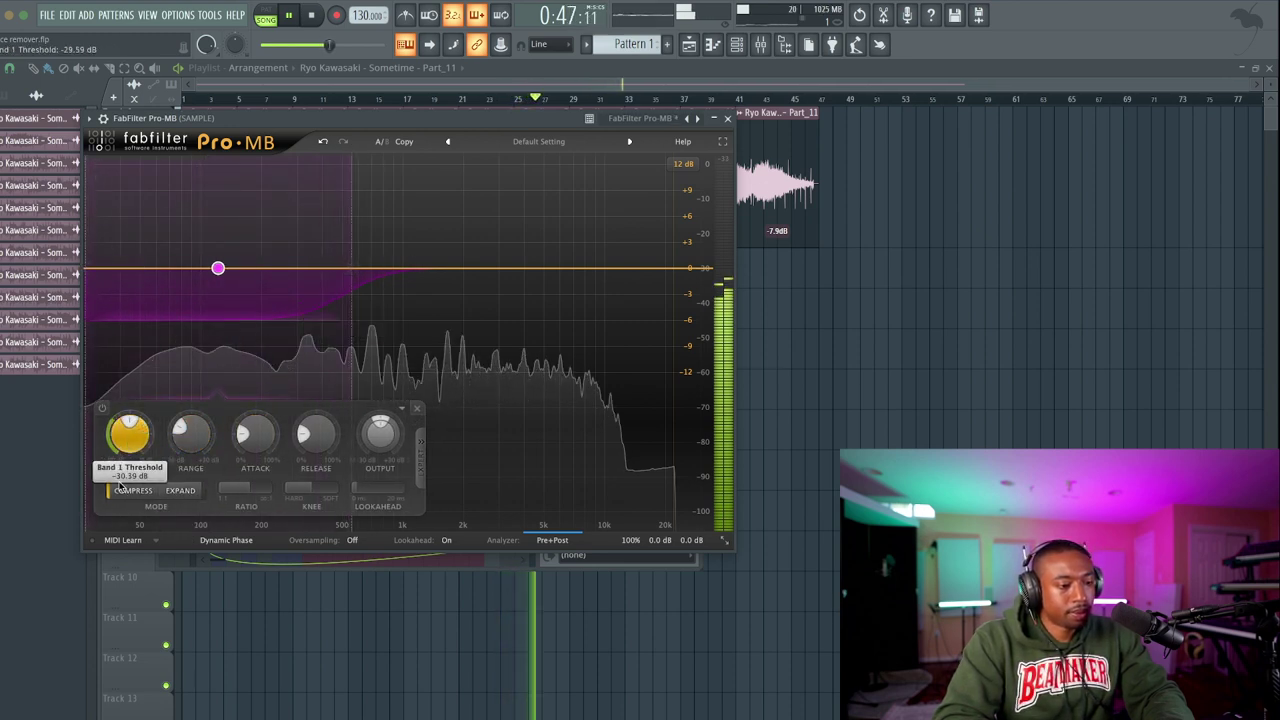
drag(118, 487, 123, 477)
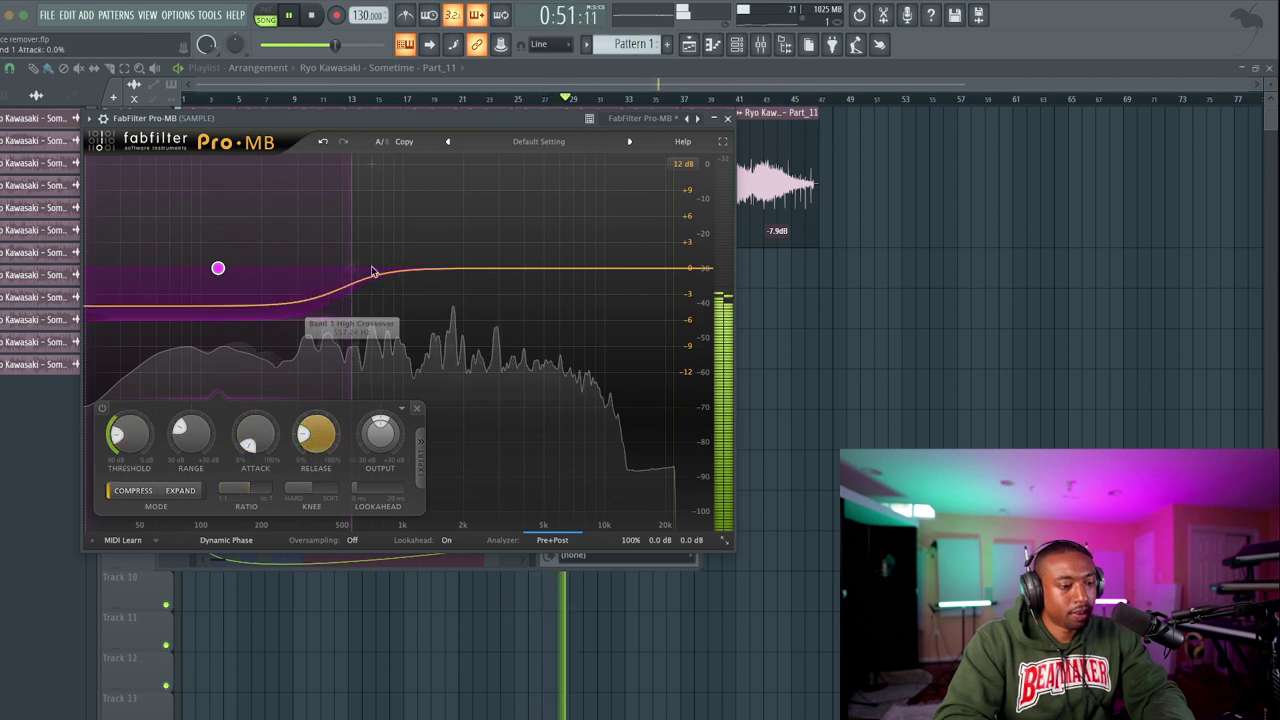
click(727, 118)
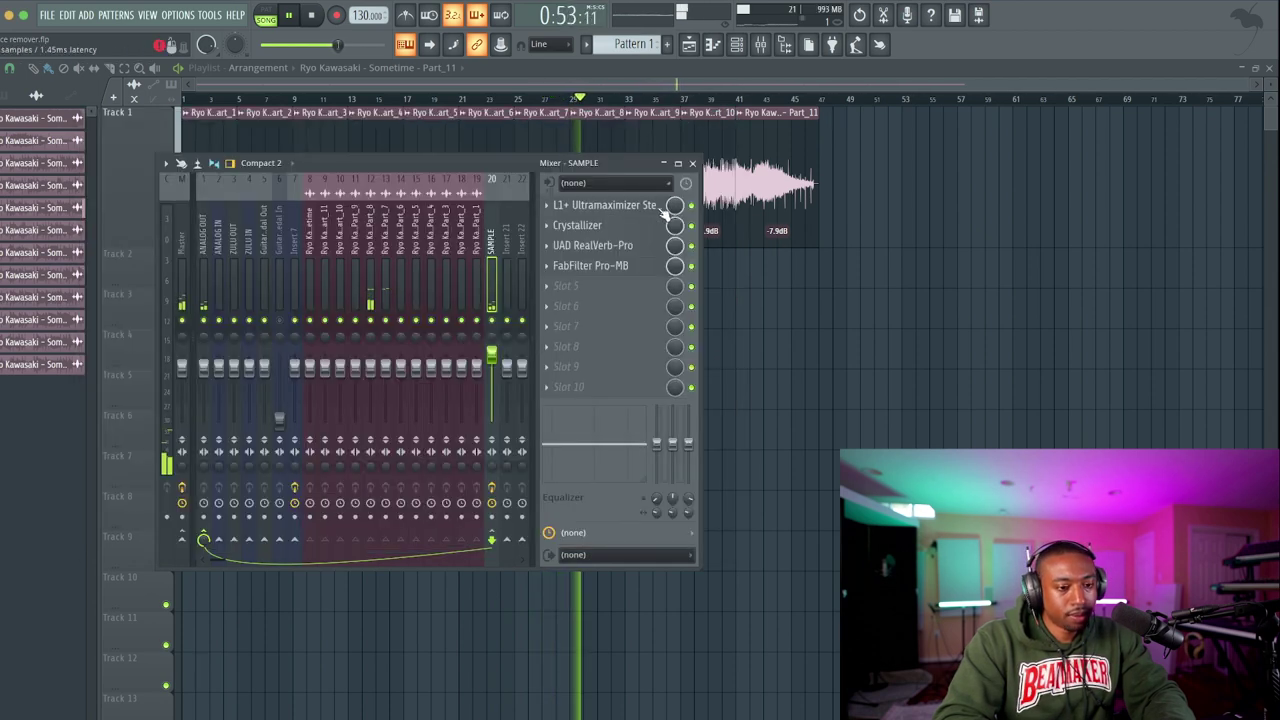
Zoom in on the arrangement and replay it from the beginning with the mixer open.
key(F9)
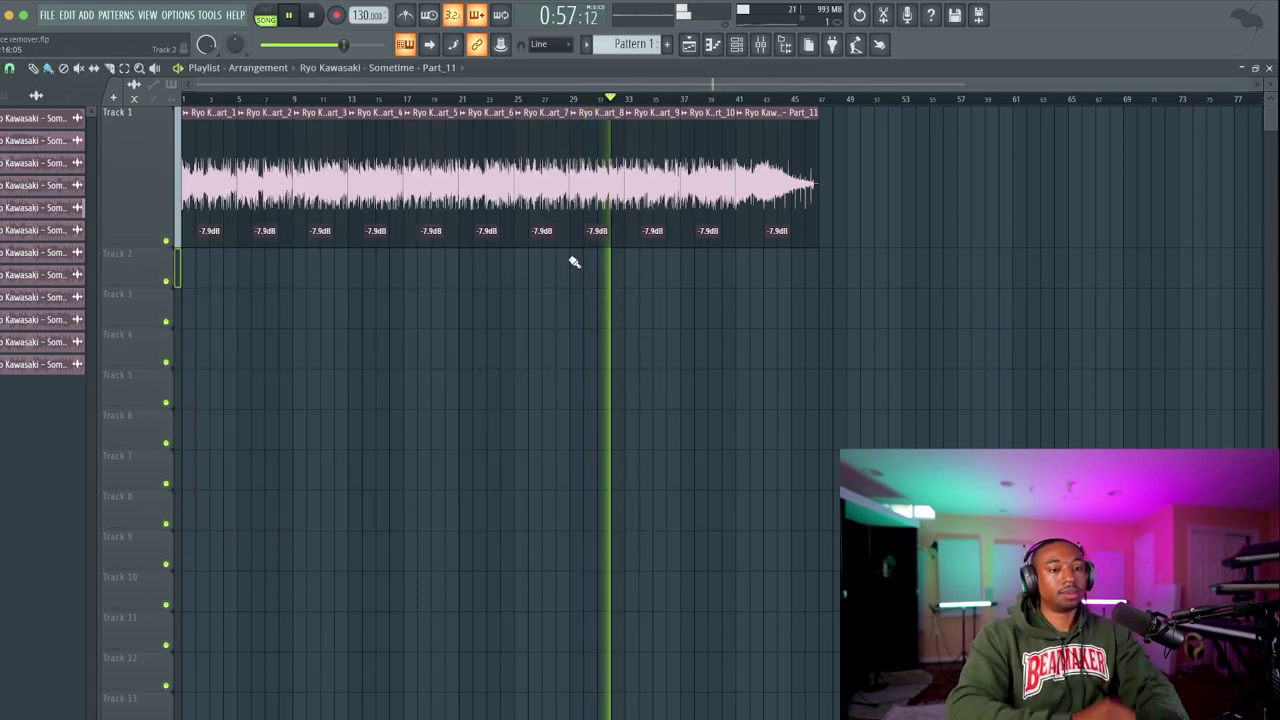
ctrl+scroll(529, 220, up, 2)
key(space)
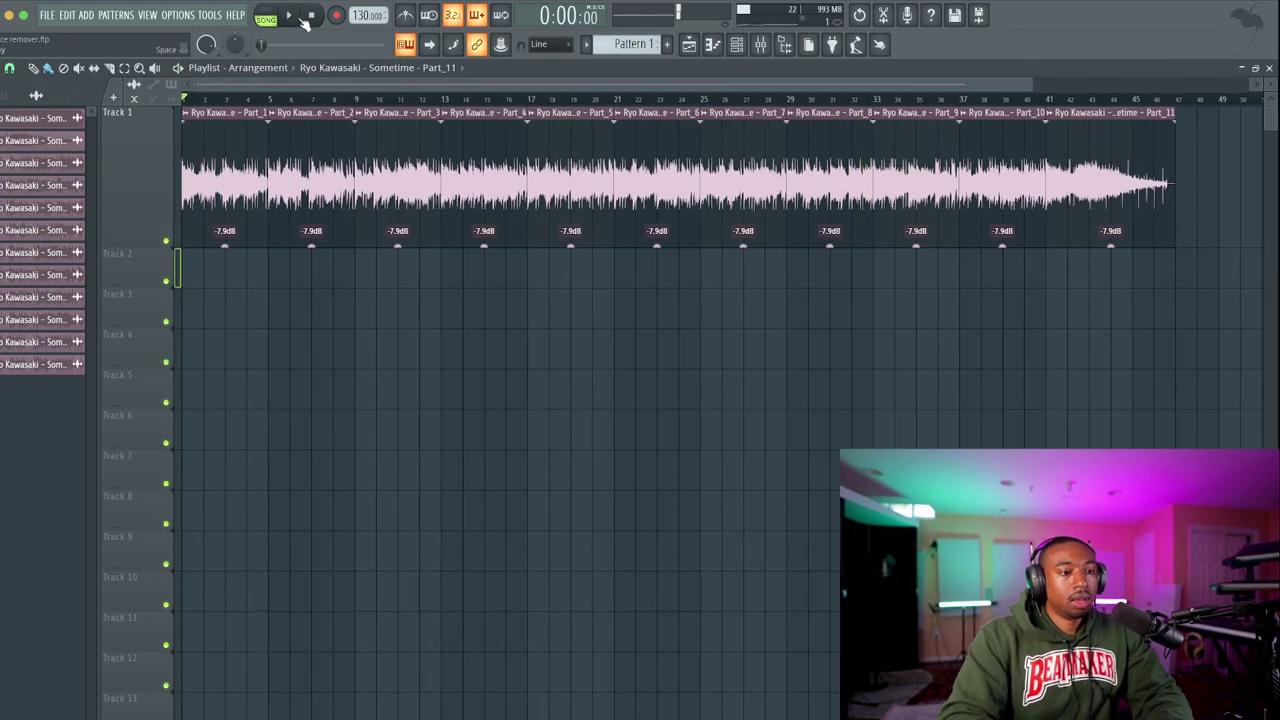
key(F9)
key(space)
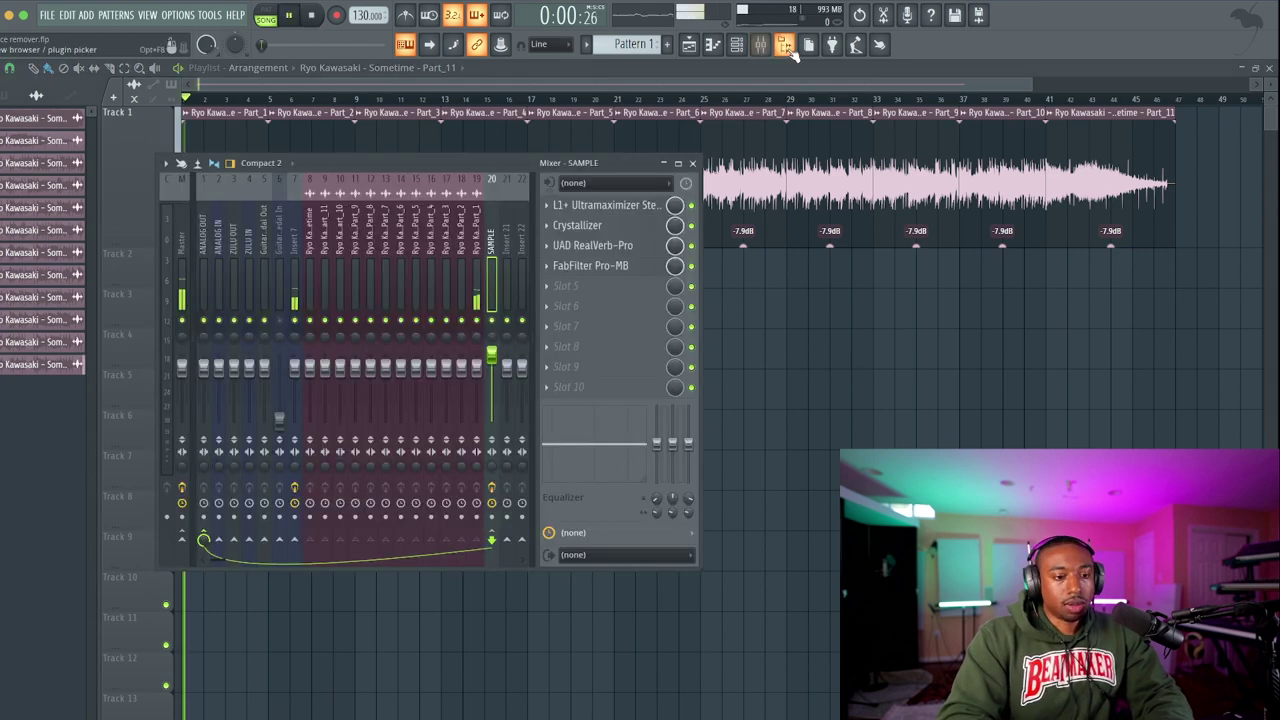
Show the sample browser and open old-school-sample-cds-collection-01 inside the RETRO DRUM MACHINES folder.
click(786, 46)
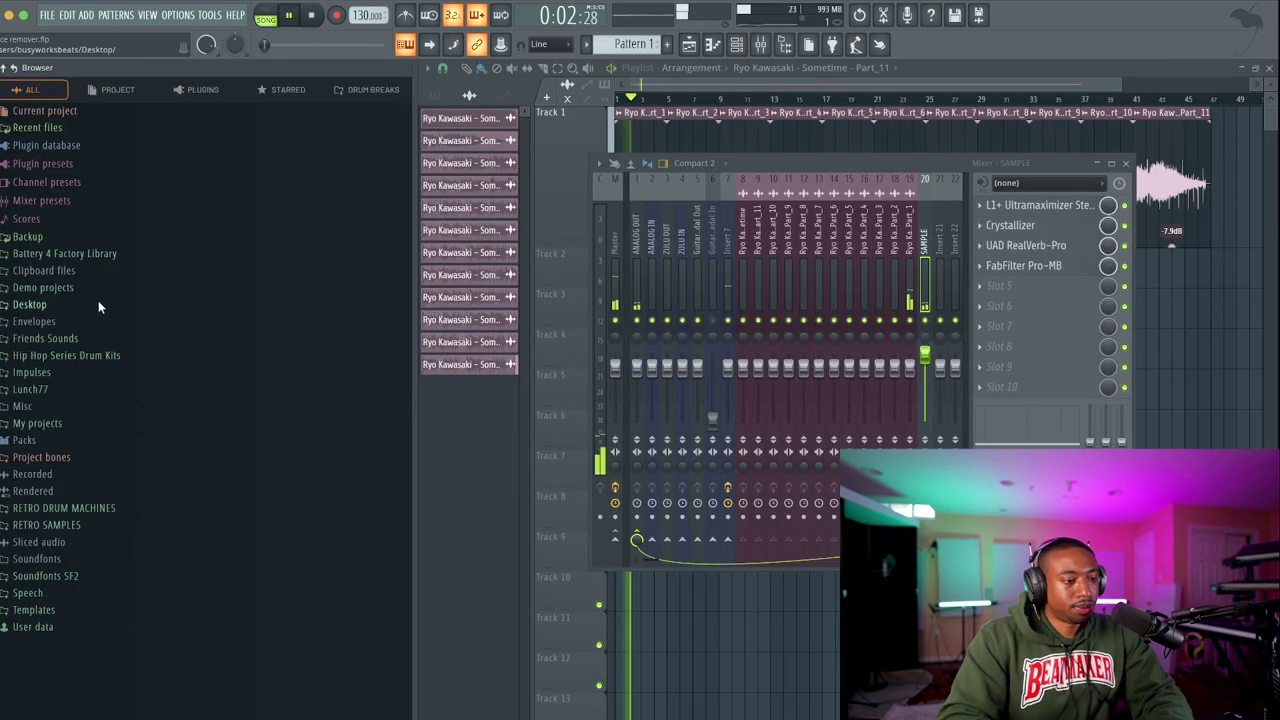
click(112, 256)
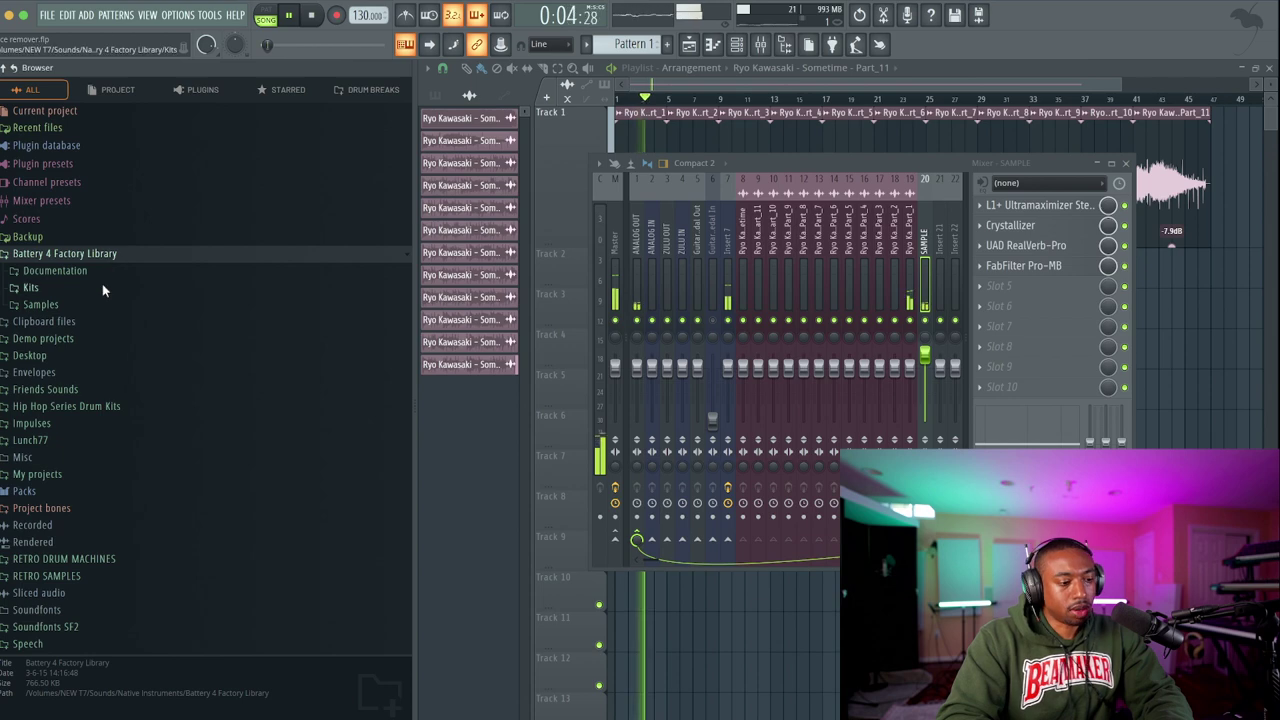
click(85, 559)
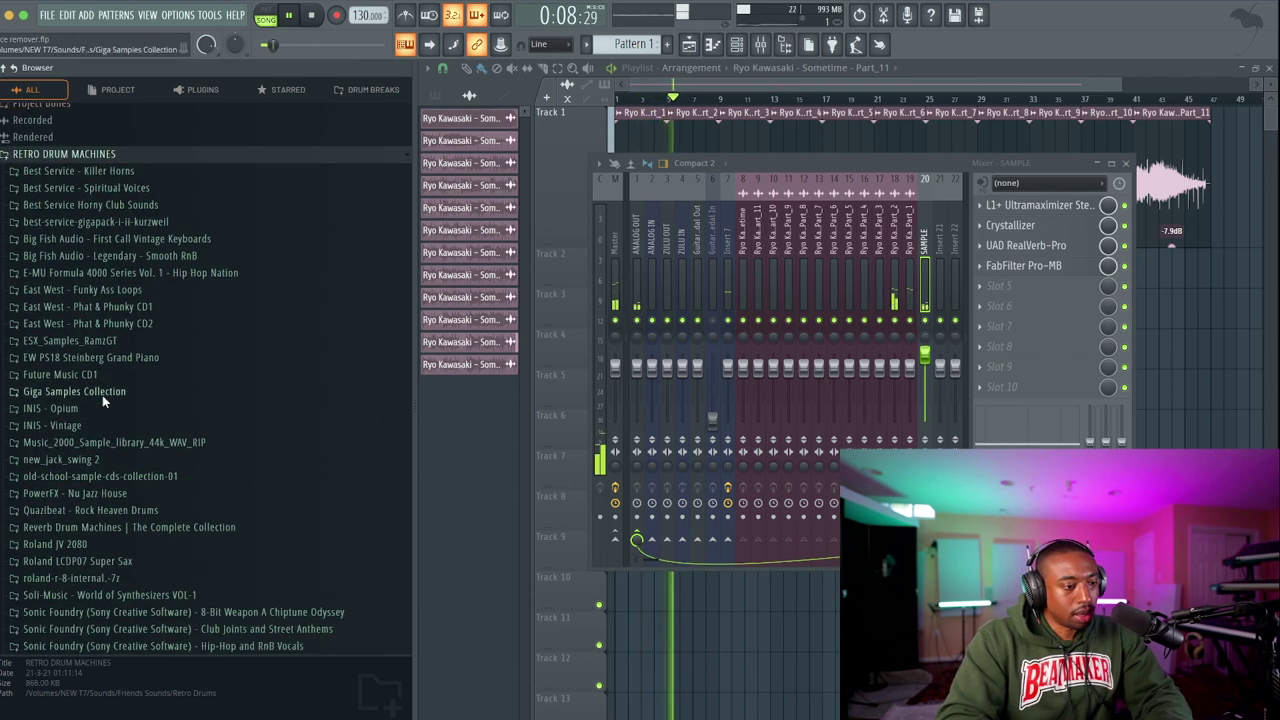
scroll(102, 395, down, 5)
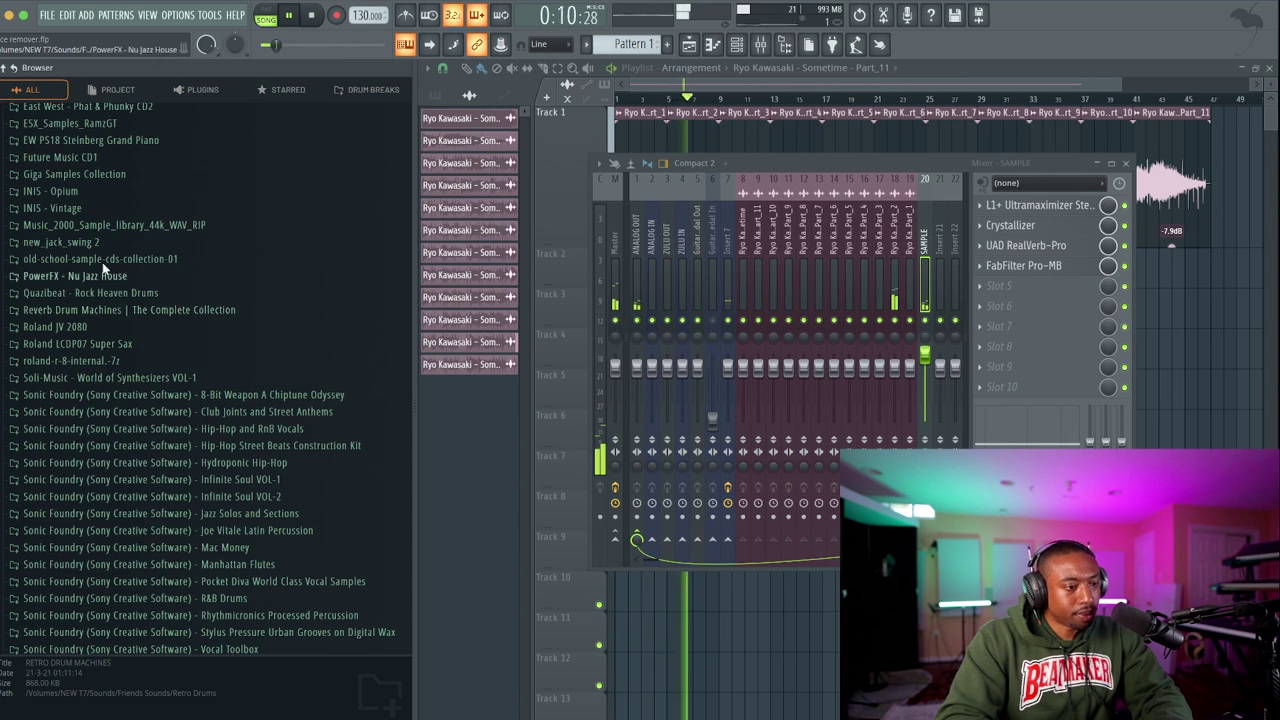
click(100, 260)
scroll(120, 330, down, 1)
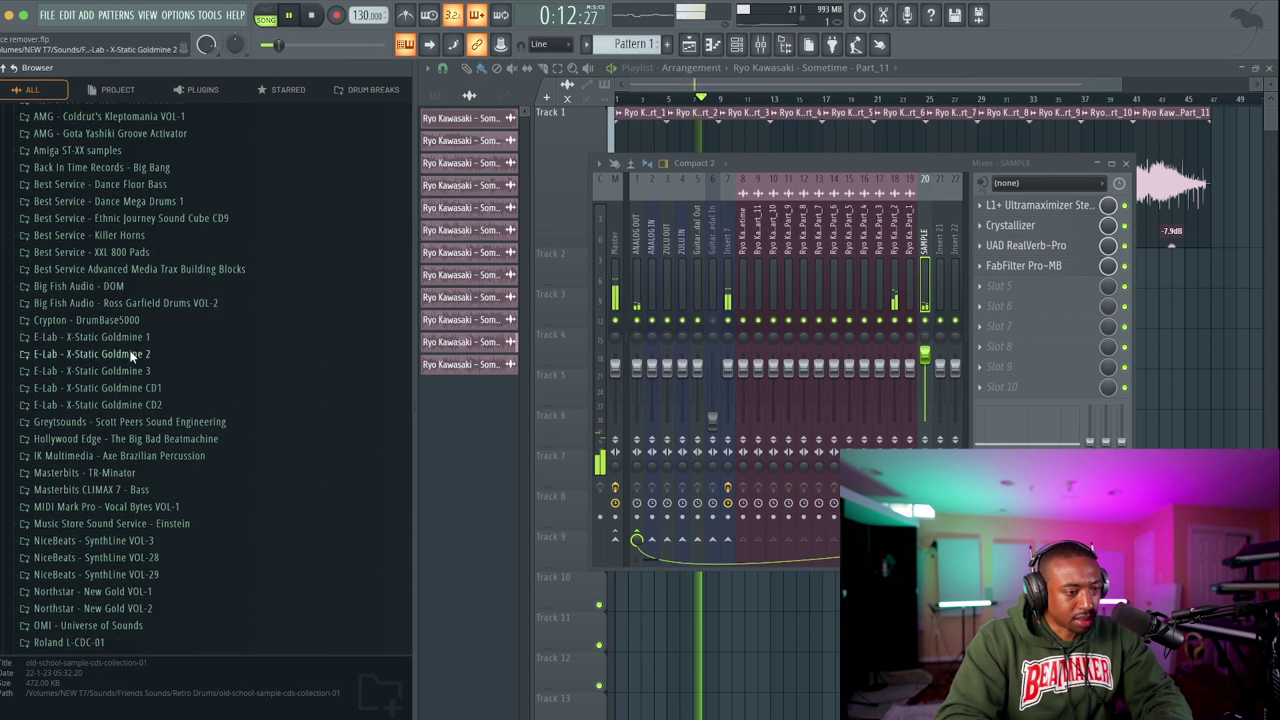
Find the Zero-G - Pure Trip Hop folder and expand the drumloop folder of 075 Haunted House G.
scroll(167, 426, down, 3)
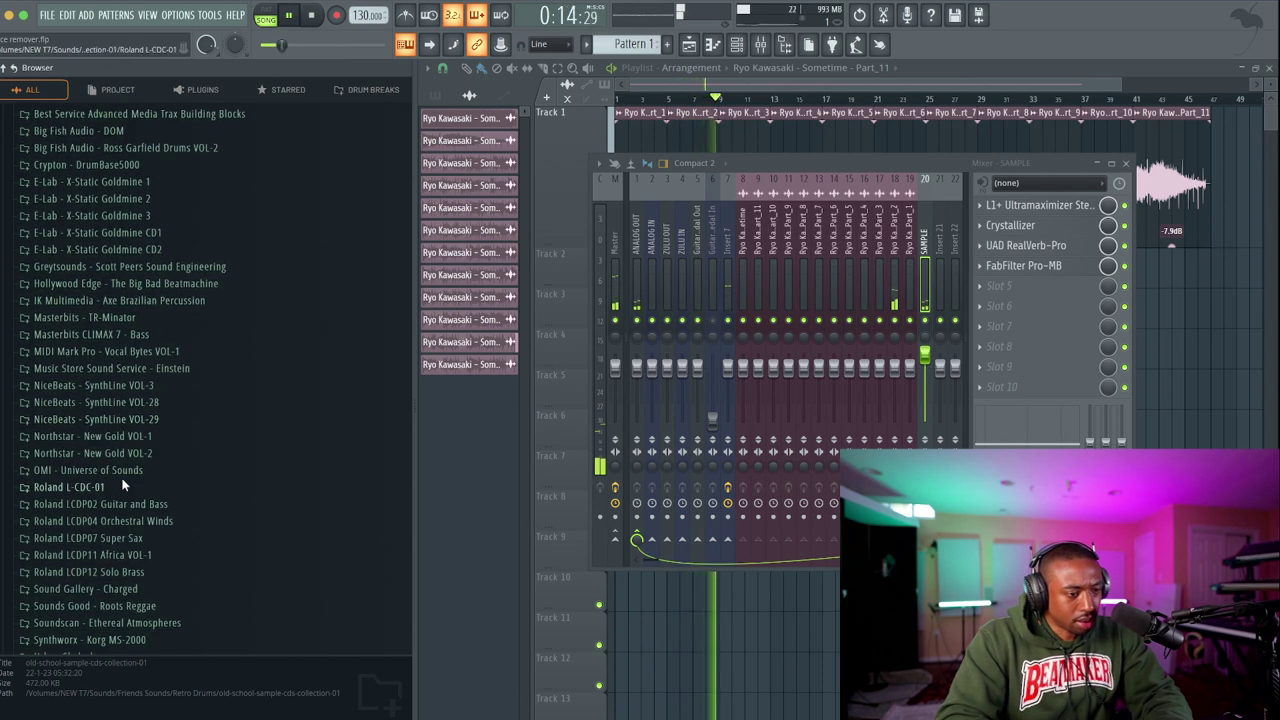
key(XF86MonBrightnessUp)
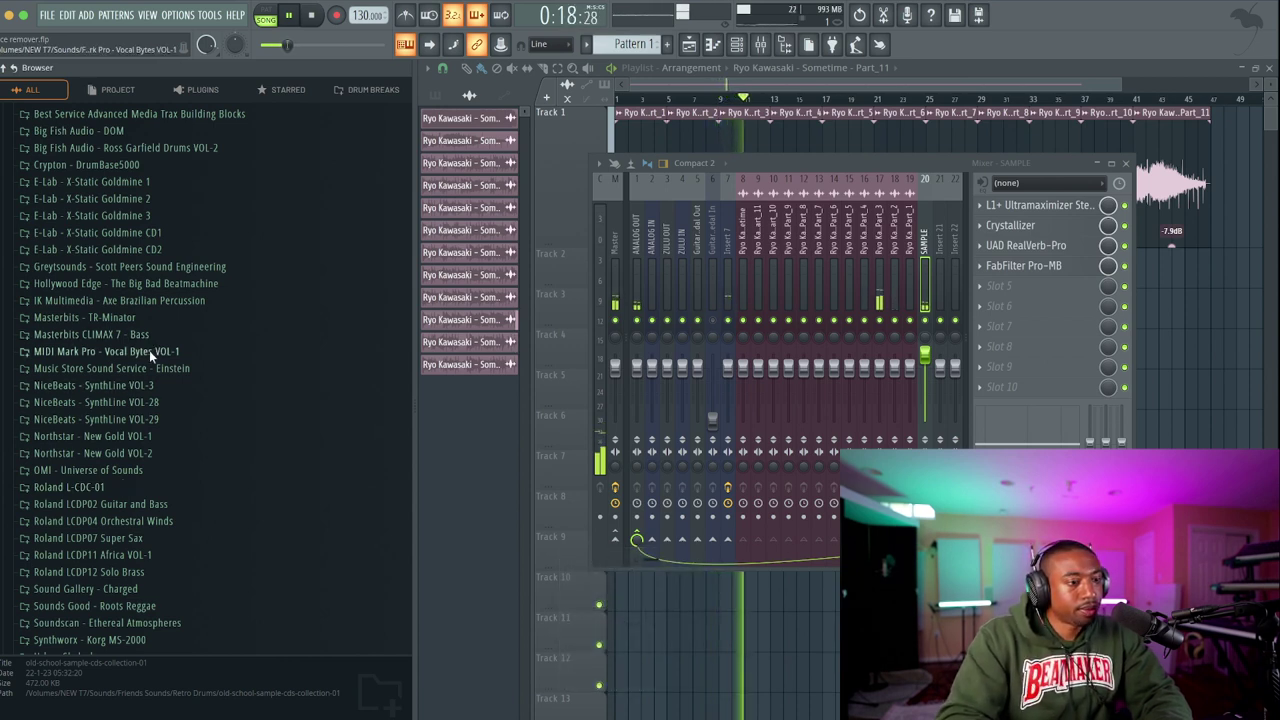
scroll(149, 350, down, 4)
scroll(138, 352, down, 3)
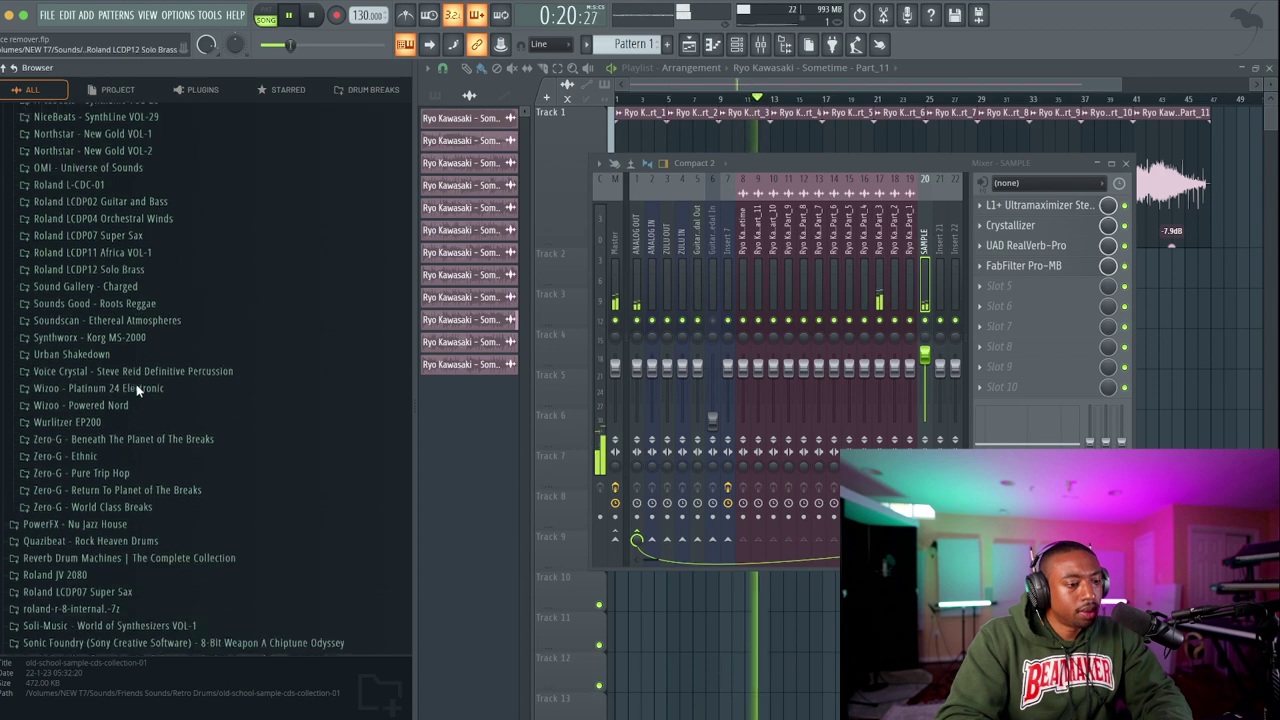
click(152, 470)
scroll(123, 235, up, 1)
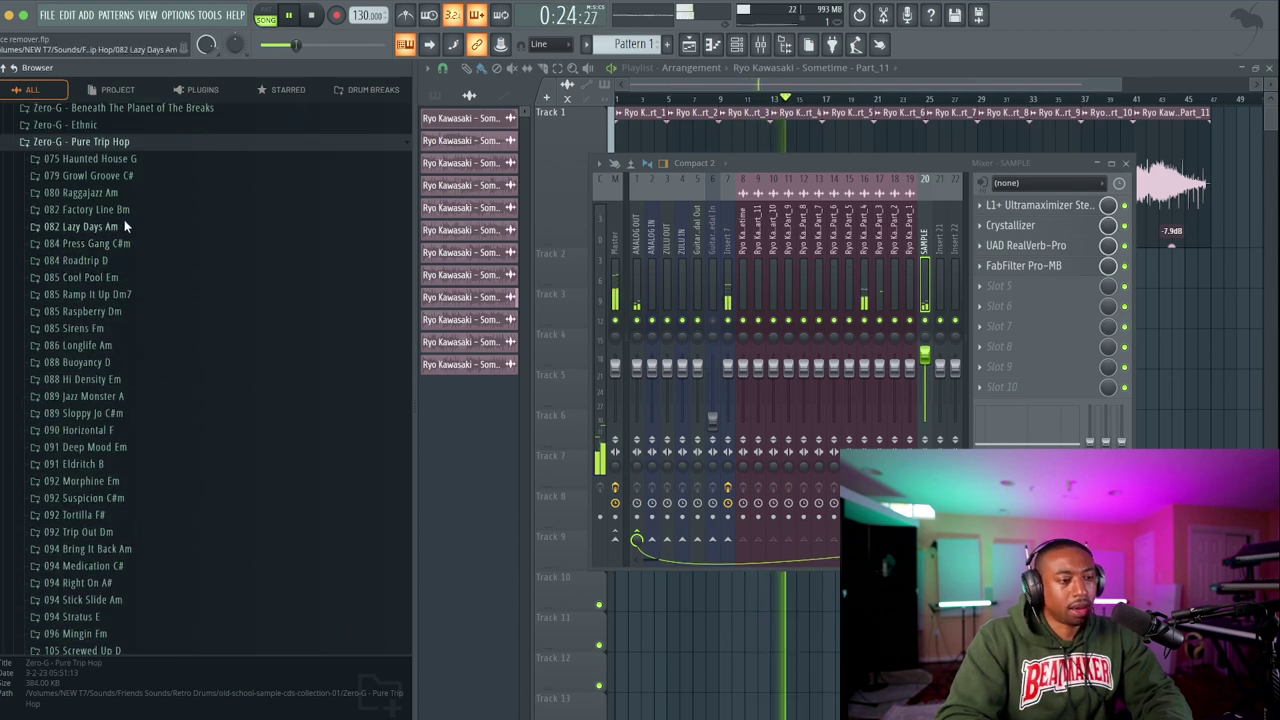
click(130, 159)
click(119, 192)
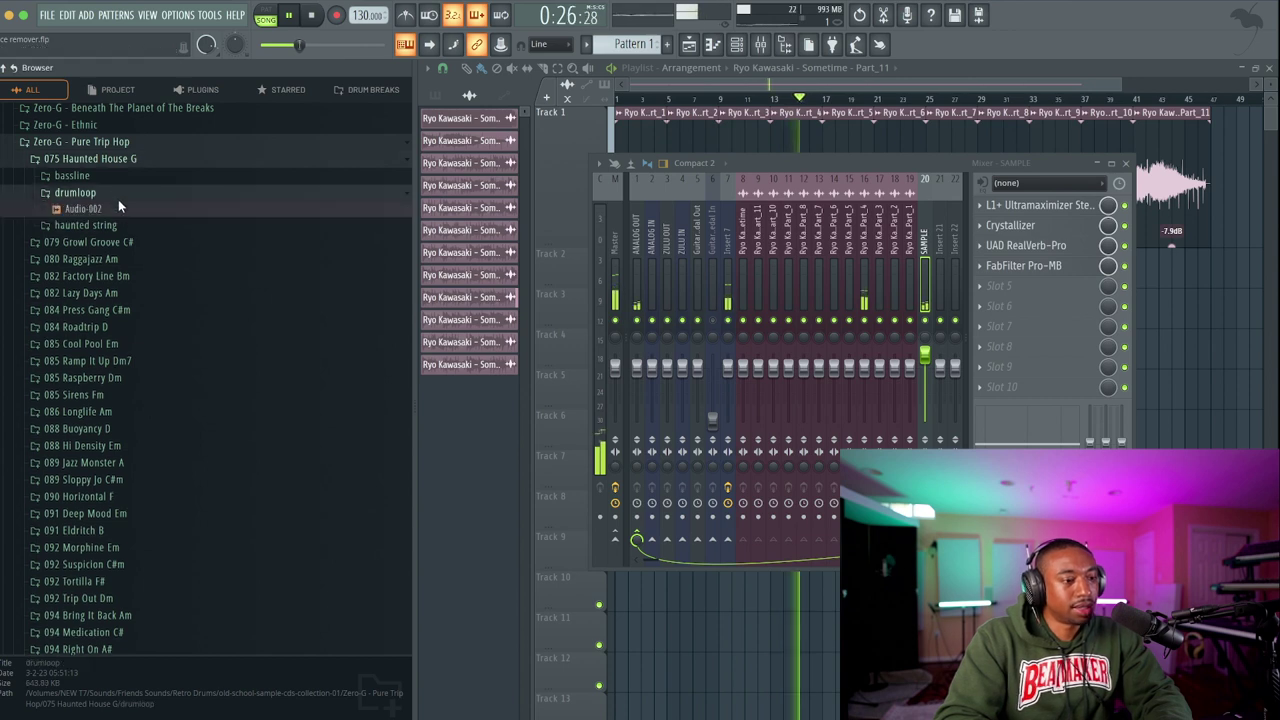
Preview the Audio-002 drum loop from the drumloop folder and open it in a new Slicex channel.
click(119, 210)
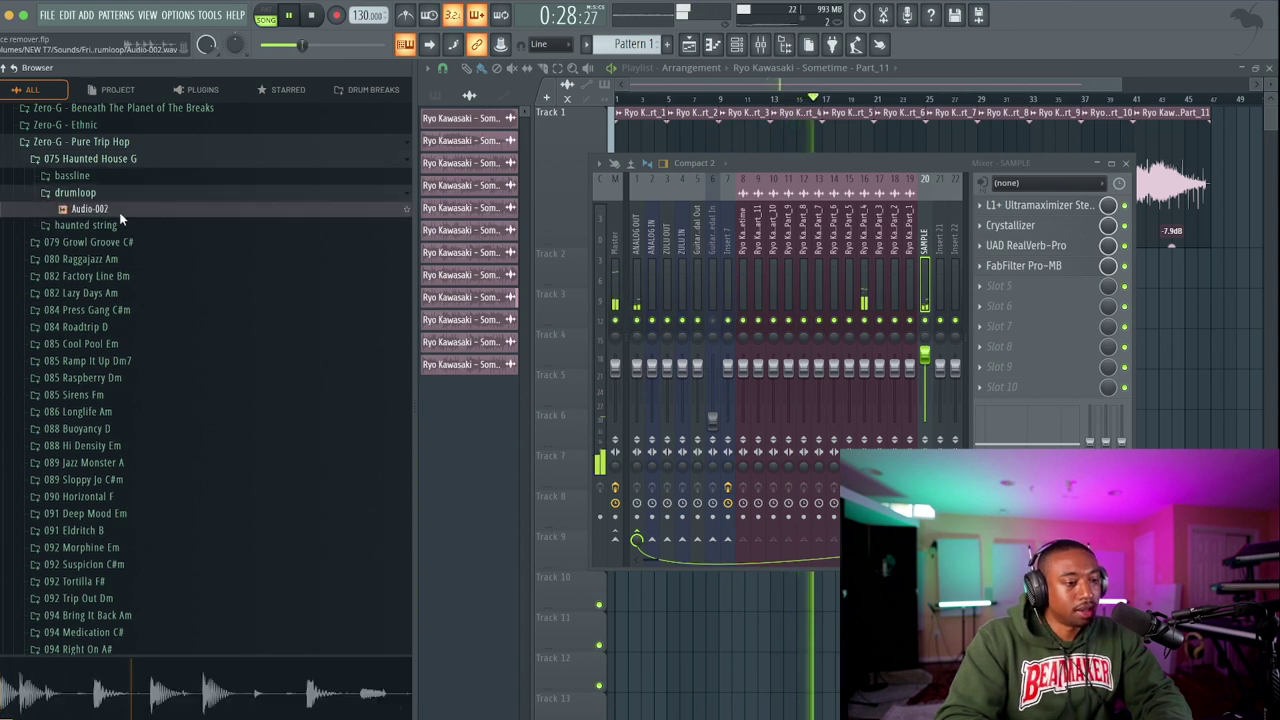
key(space)
right_click(120, 212)
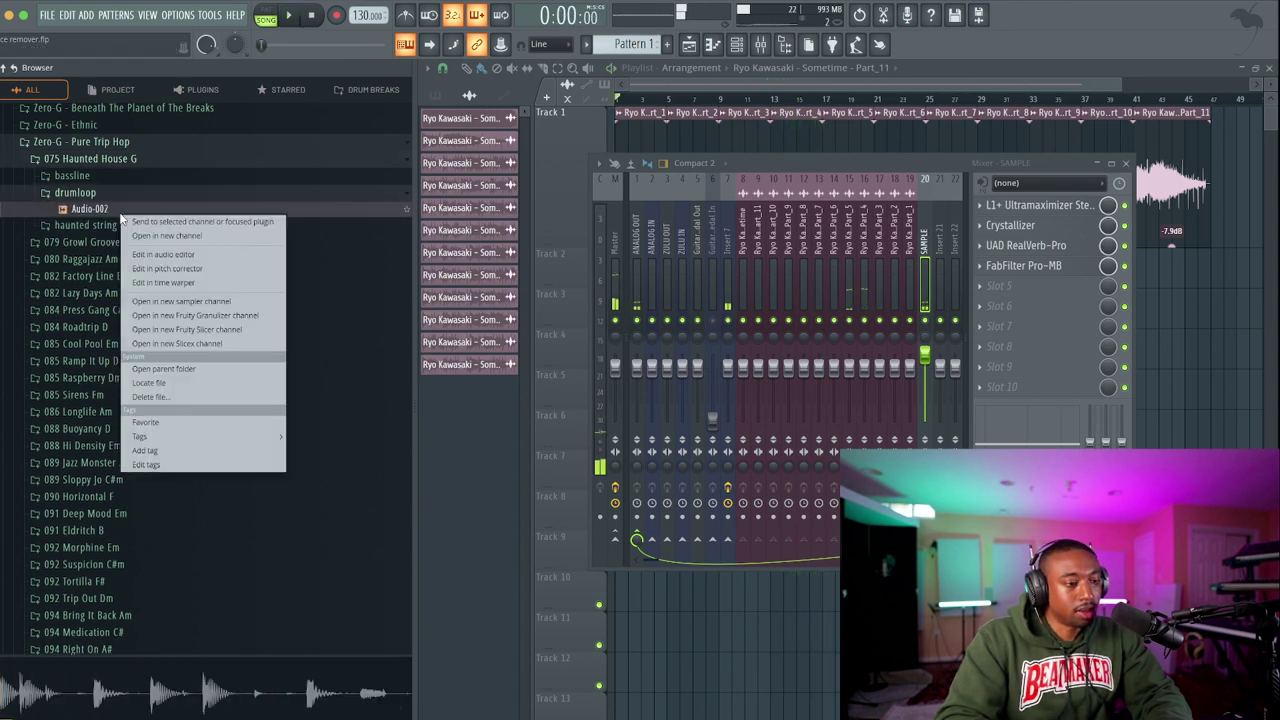
click(193, 343)
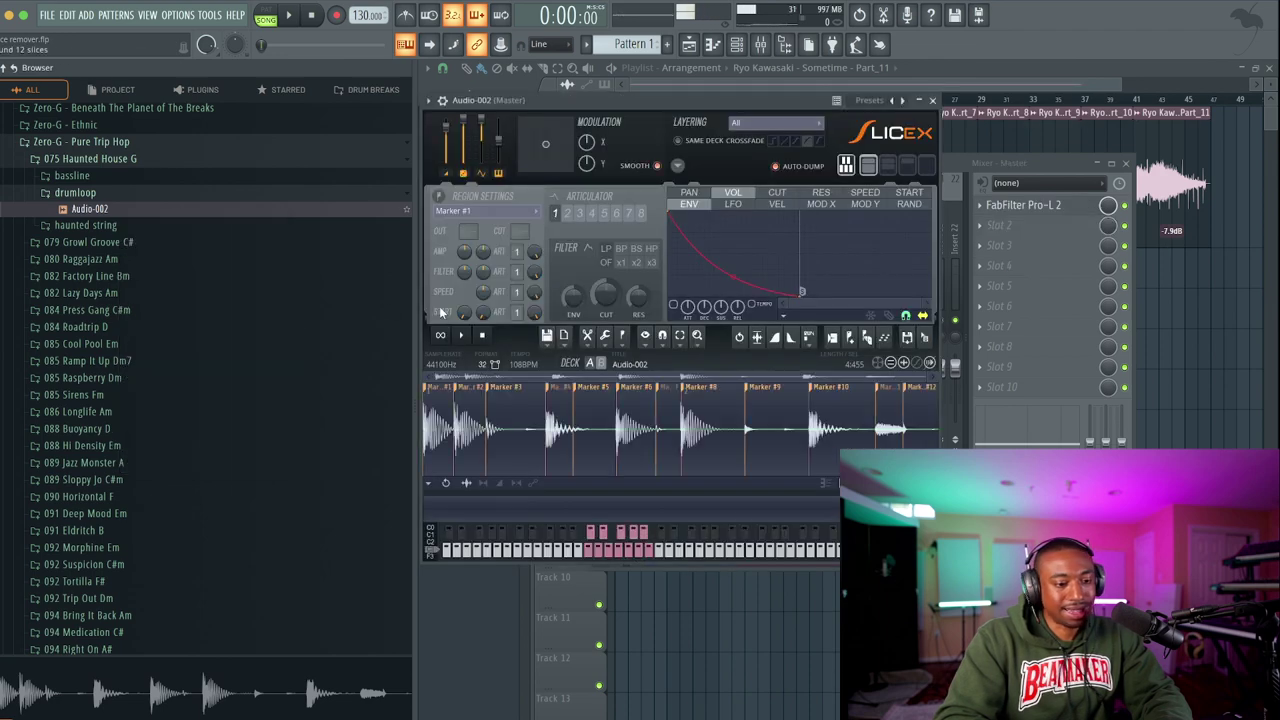
click(933, 100)
Move the Audio-002 slice notes from Pattern 1 into a new Pattern 2 and place it at bar 1 of Track 2.
click(737, 44)
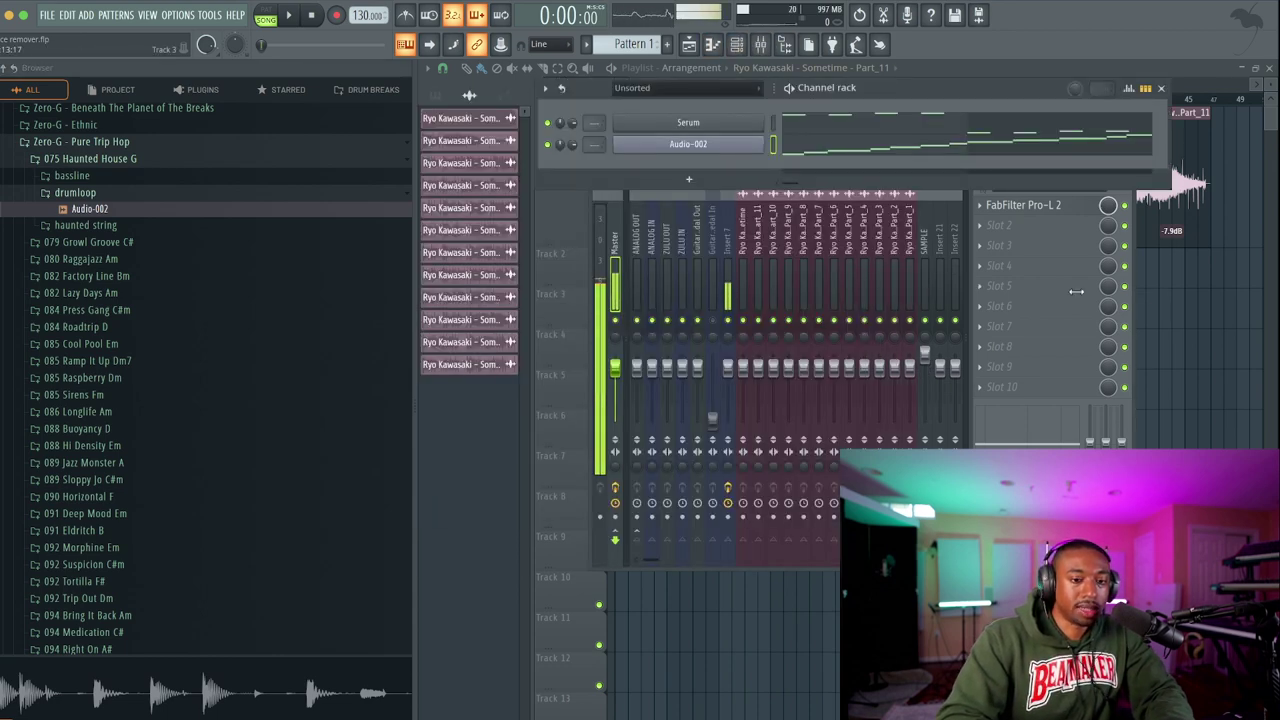
click(630, 44)
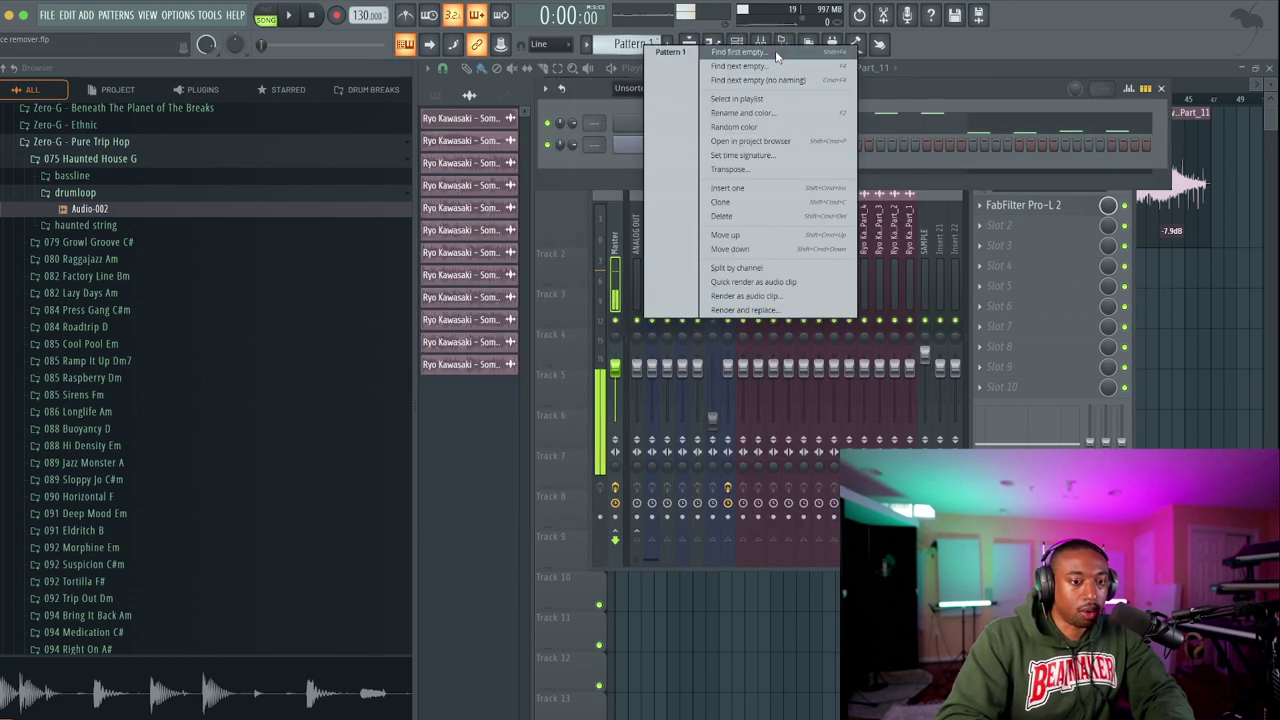
click(775, 50)
click(1228, 421)
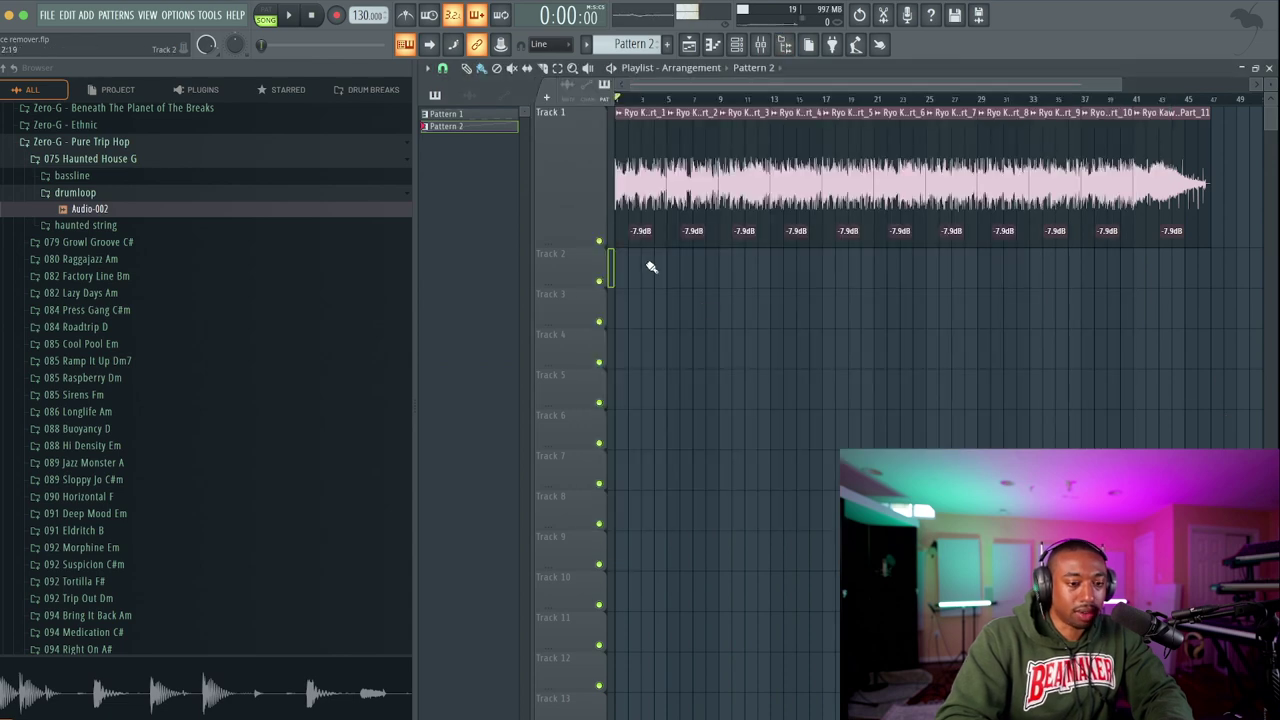
drag(475, 125, 640, 285)
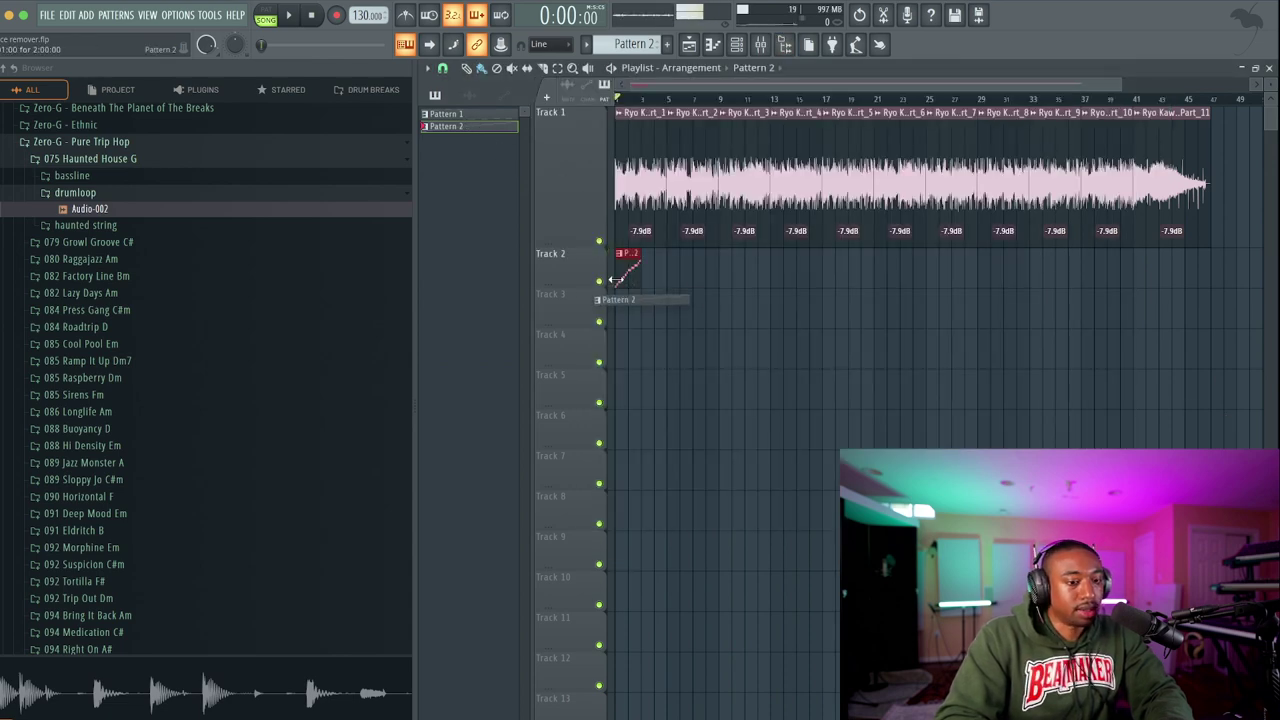
Play the sliced drum pattern against the sample and check the Audio-002 channel in the channel rack.
scroll(660, 280, up, 3)
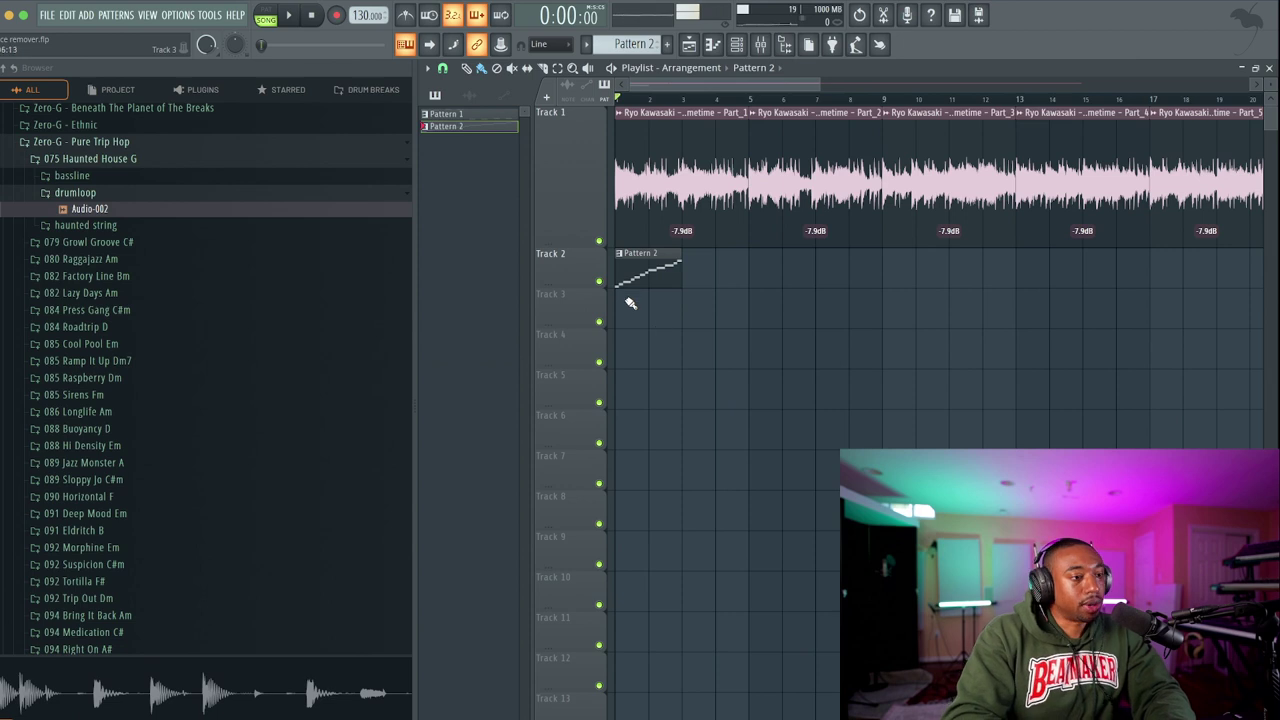
scroll(628, 280, up, 2)
key(space)
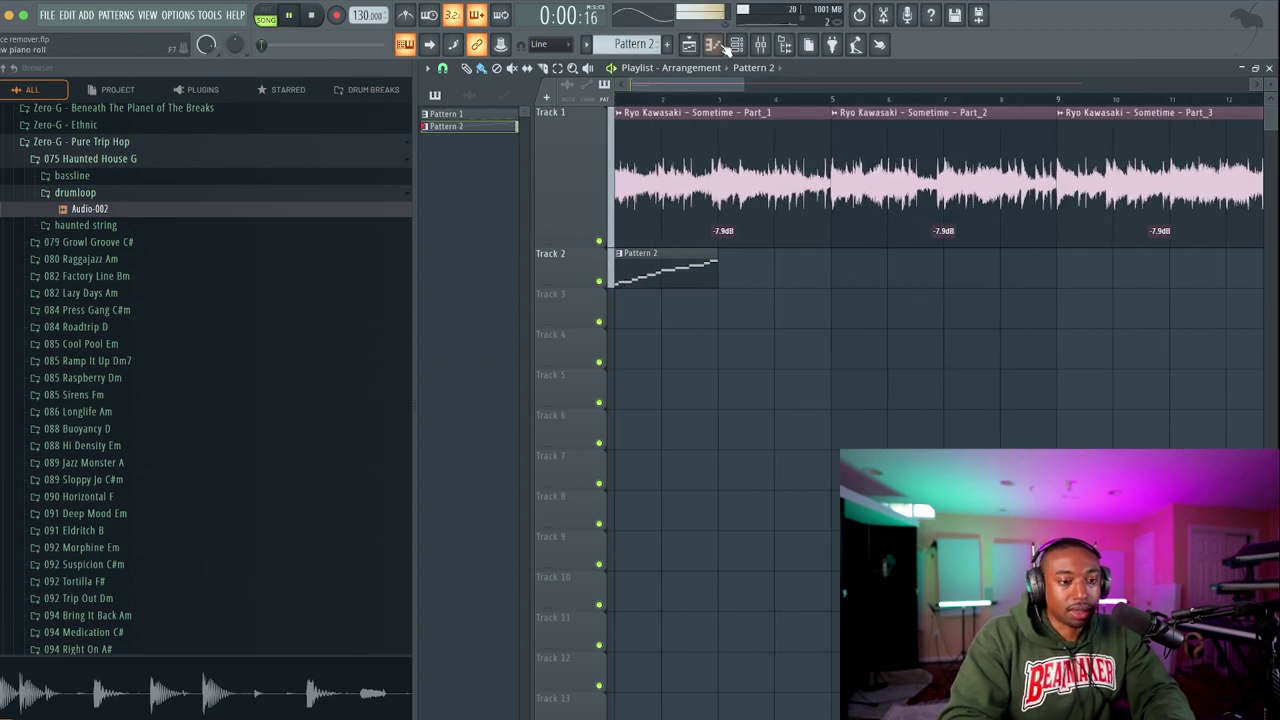
click(739, 45)
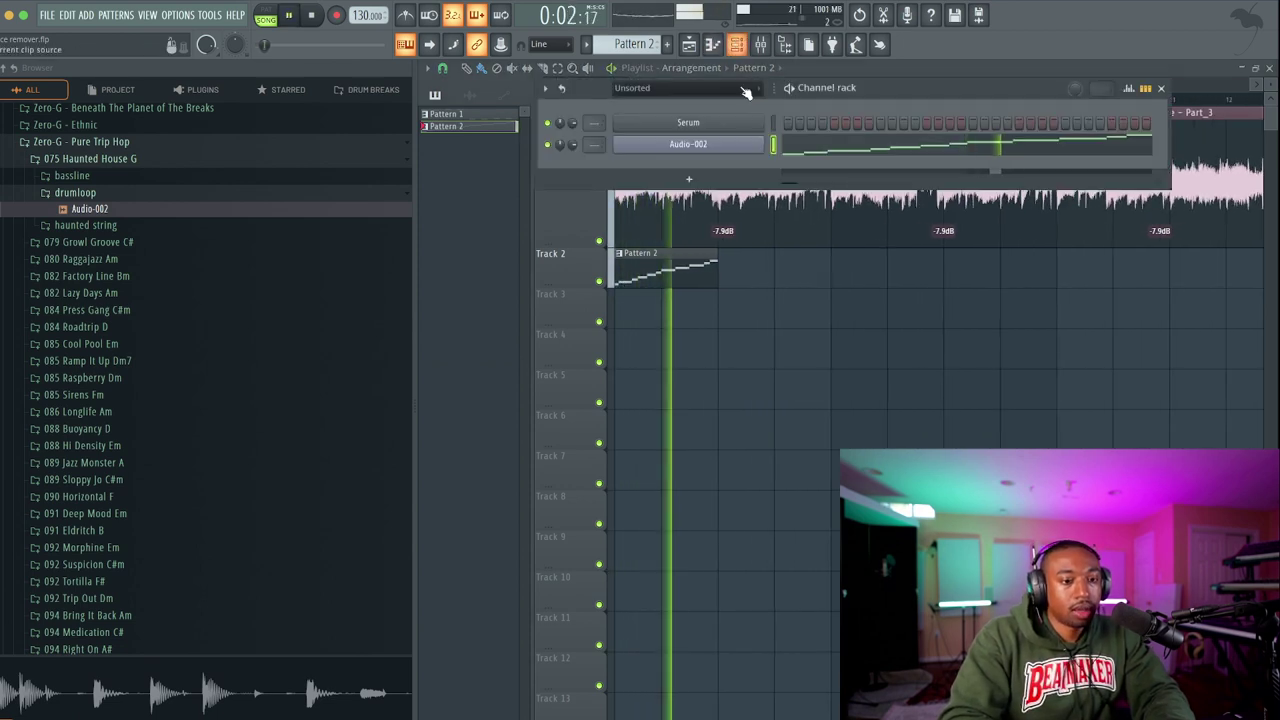
key(space)
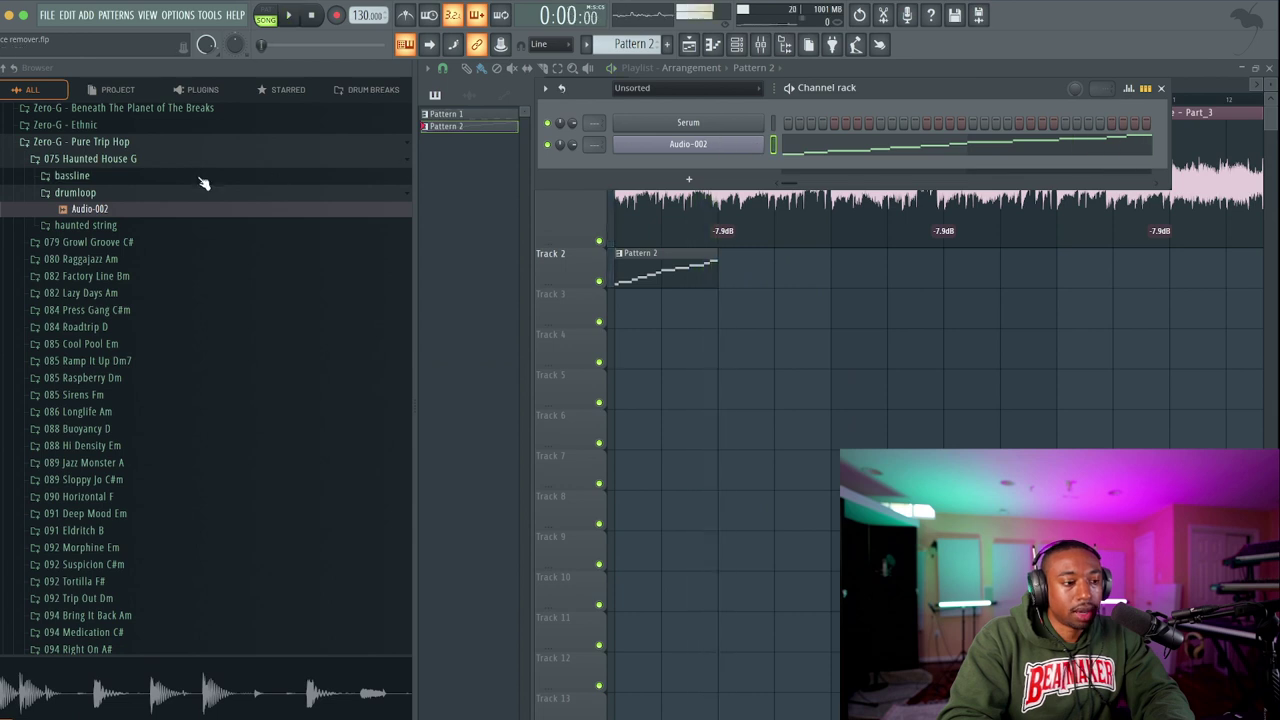
Add Audio-002 as an audio clip at bar 1 of Track 3 and set its time stretching mode to Stretch.
drag(138, 217, 651, 305)
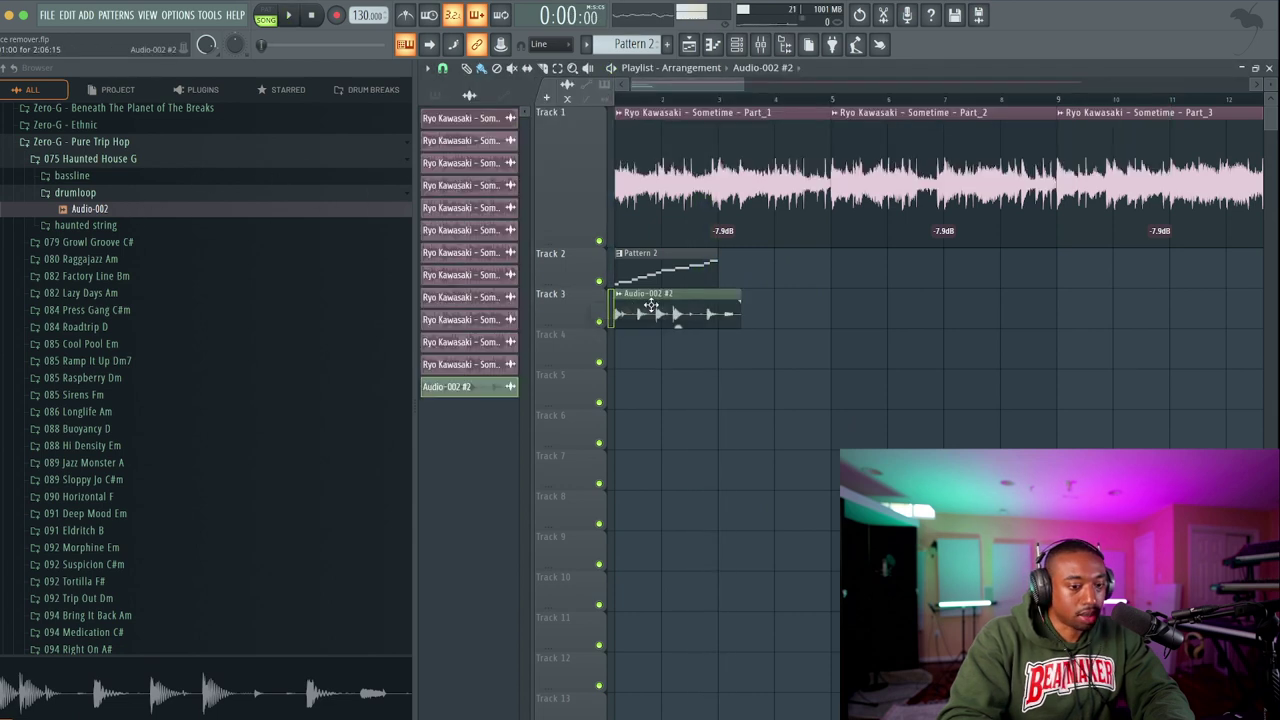
double_click(649, 303)
click(800, 190)
click(784, 232)
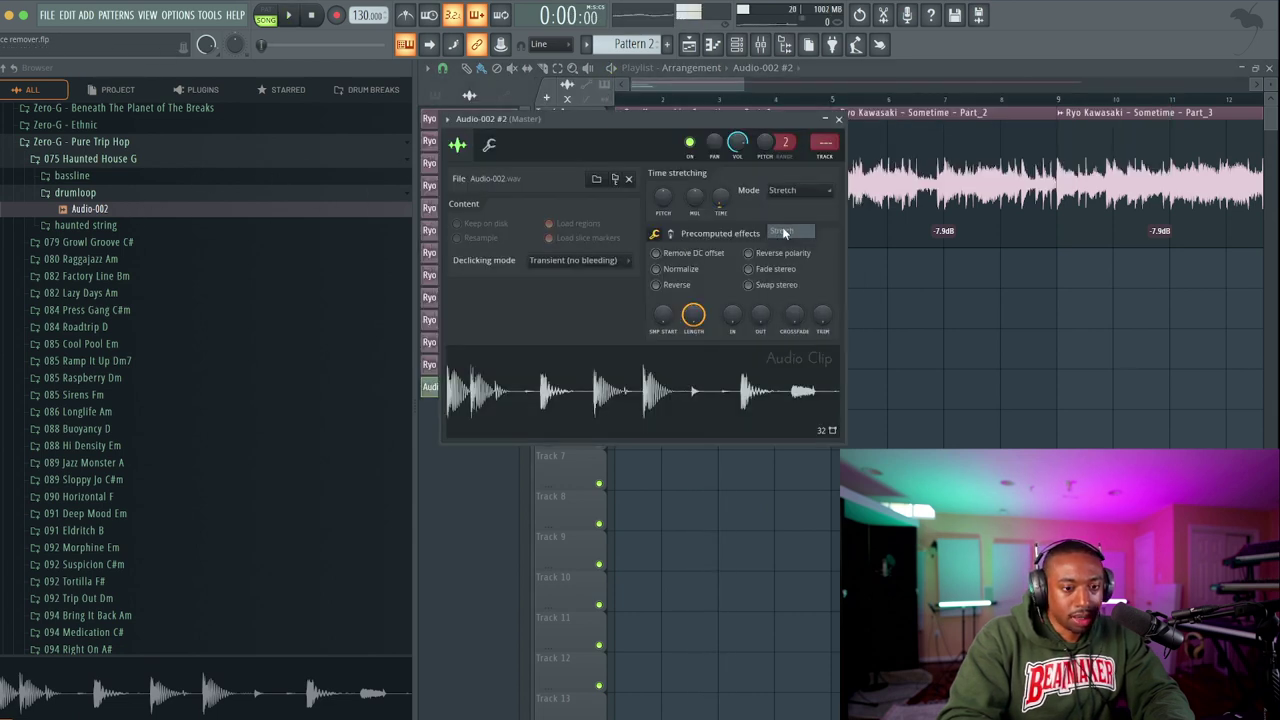
Stretch the Audio-002 #2 clip to exactly two bars and play it with the metronome on and Track 2 muted.
drag(730, 112, 921, 387)
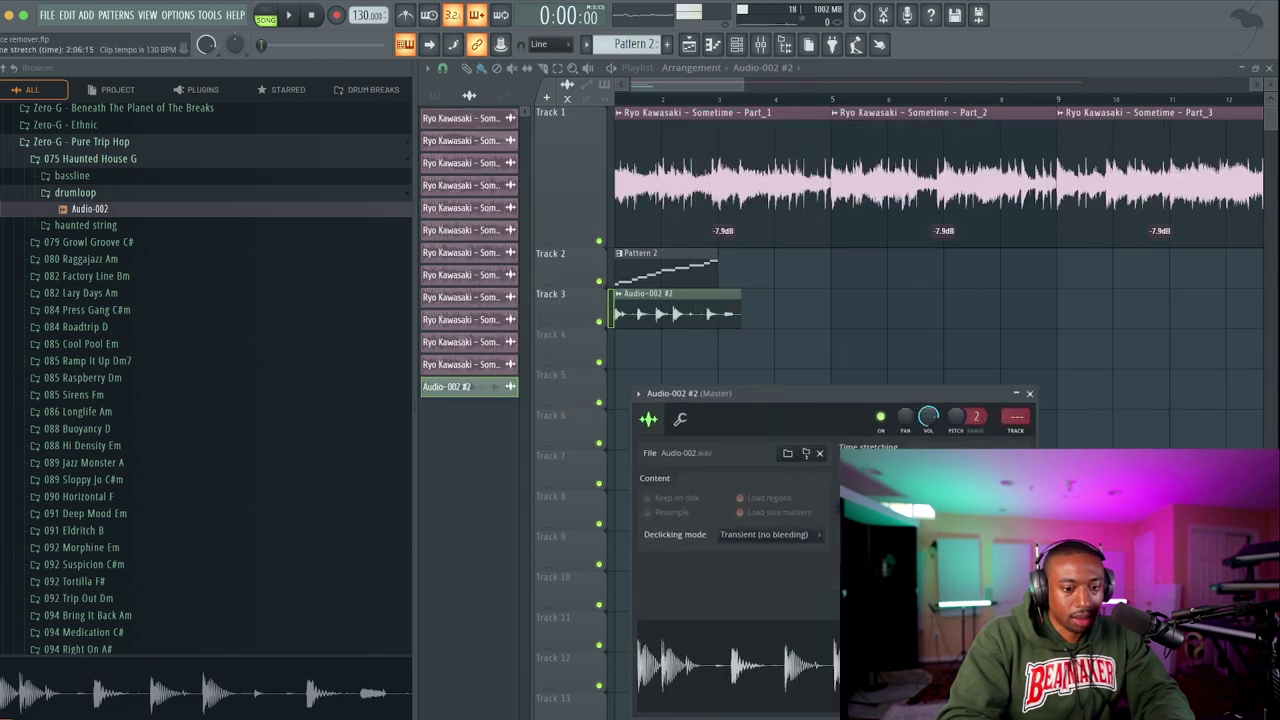
key(Escape)
click(599, 280)
key(space)
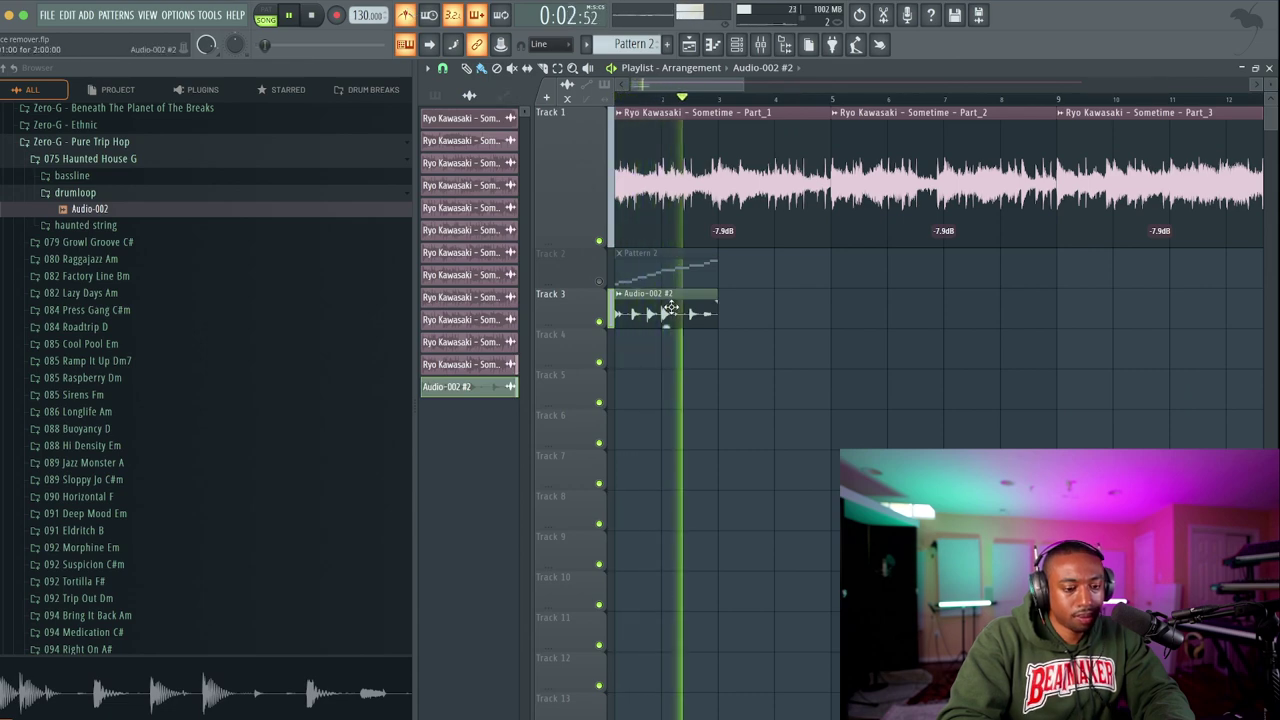
Duplicate the Audio-002 #2 drum loop on Track 3 until it fills bars 1 to 8.
key(ctrl+b)
scroll(792, 313, down, 3)
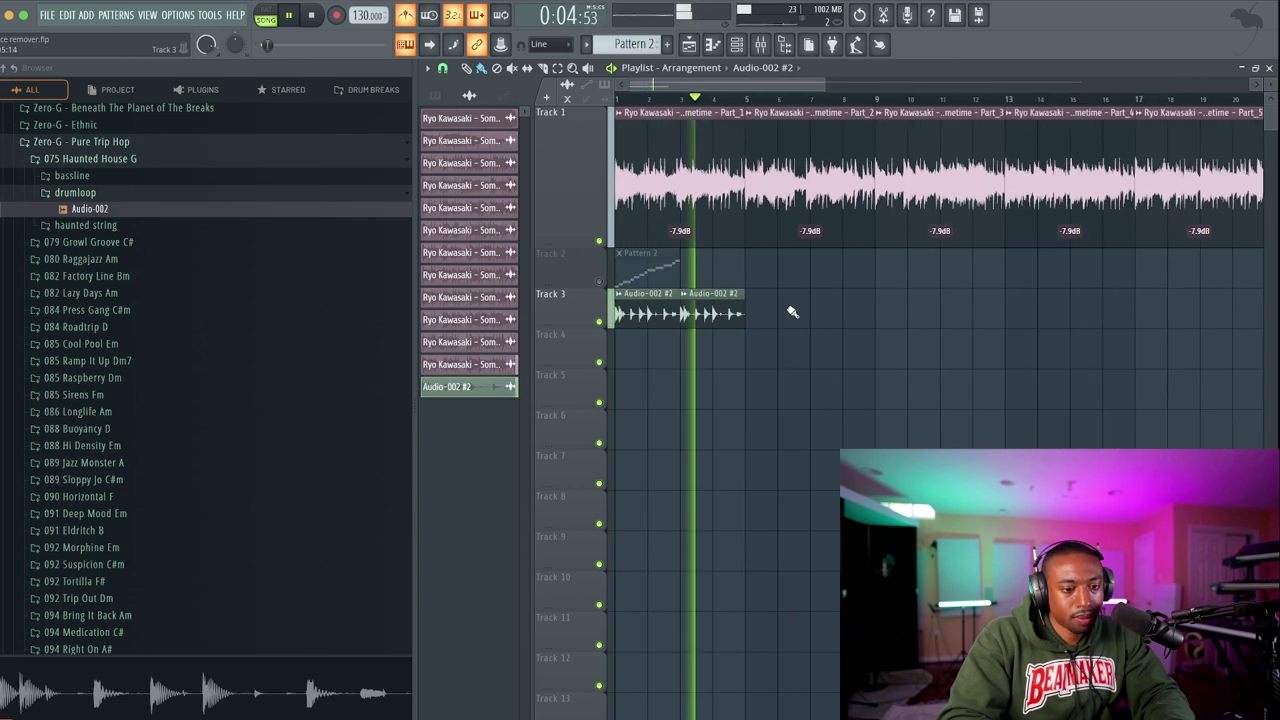
click(597, 314)
key(ctrl+b)
key(space)
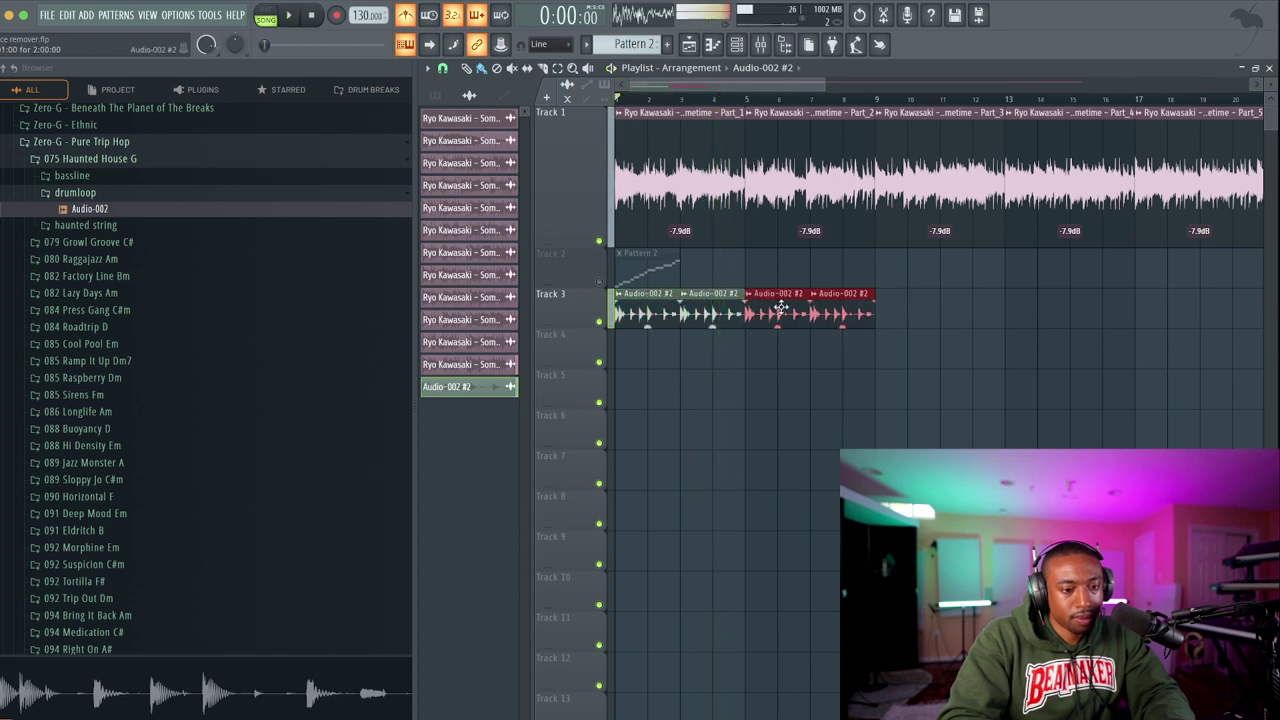
Replay the arrangement with the metronome off and delete the Pattern 2 clip from Track 2.
key(space)
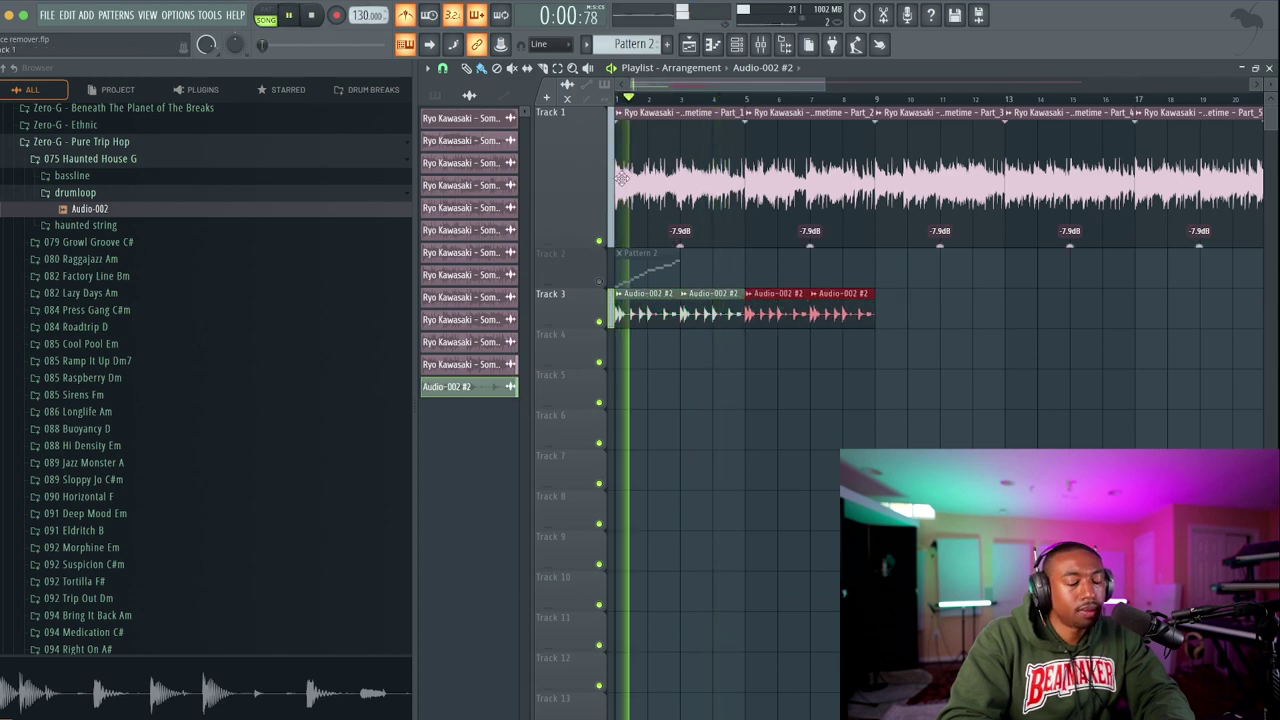
scroll(690, 277, up, 1)
scroll(690, 277, up, 3)
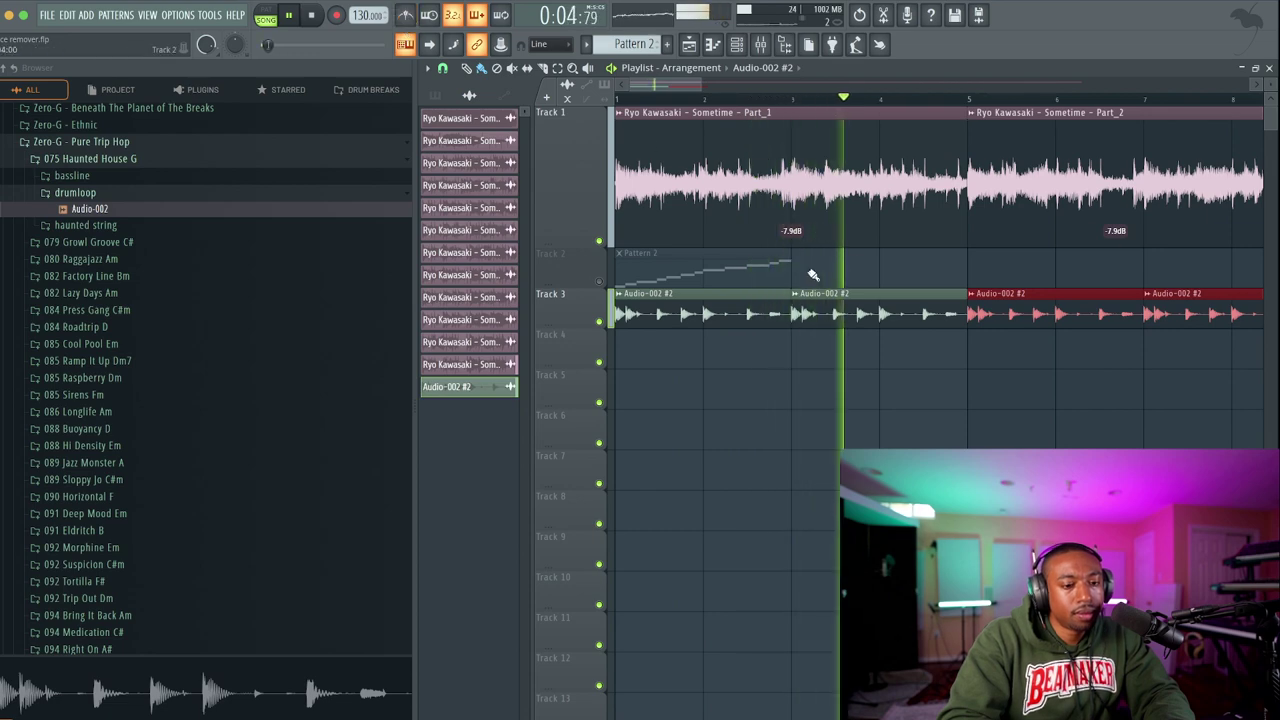
scroll(810, 272, down, 1)
scroll(810, 276, down, 1)
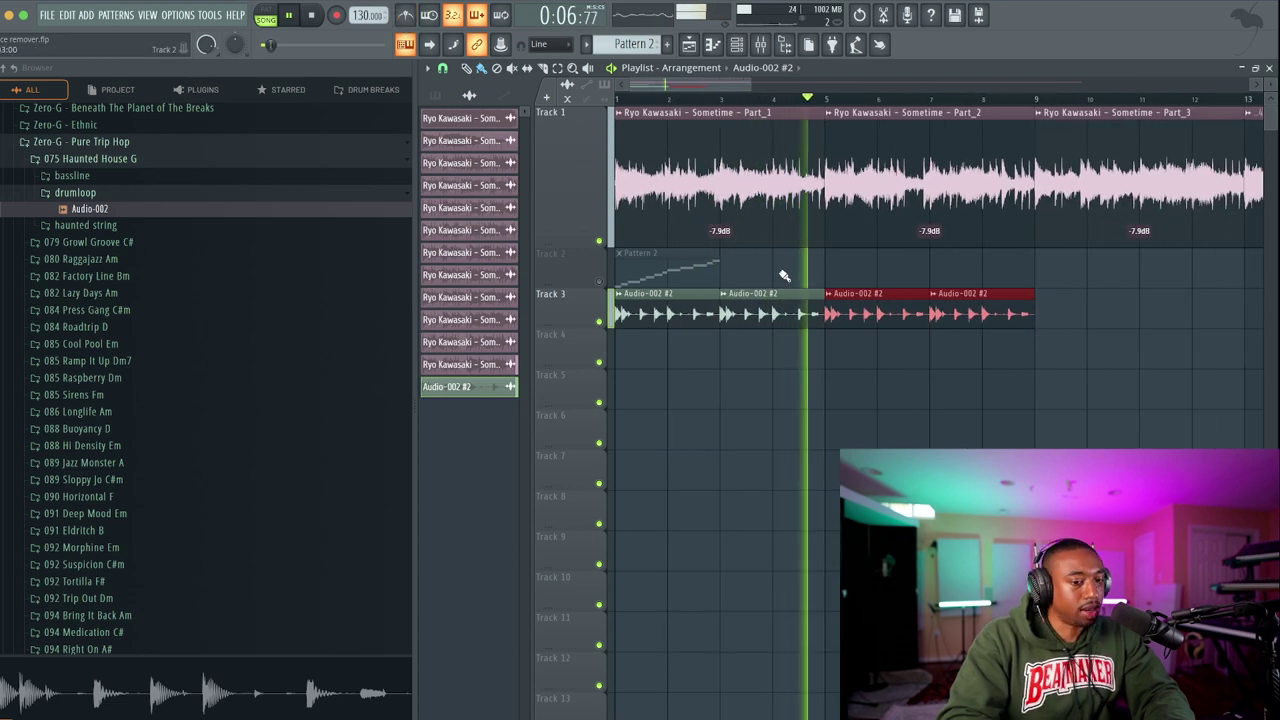
scroll(757, 277, down, 3)
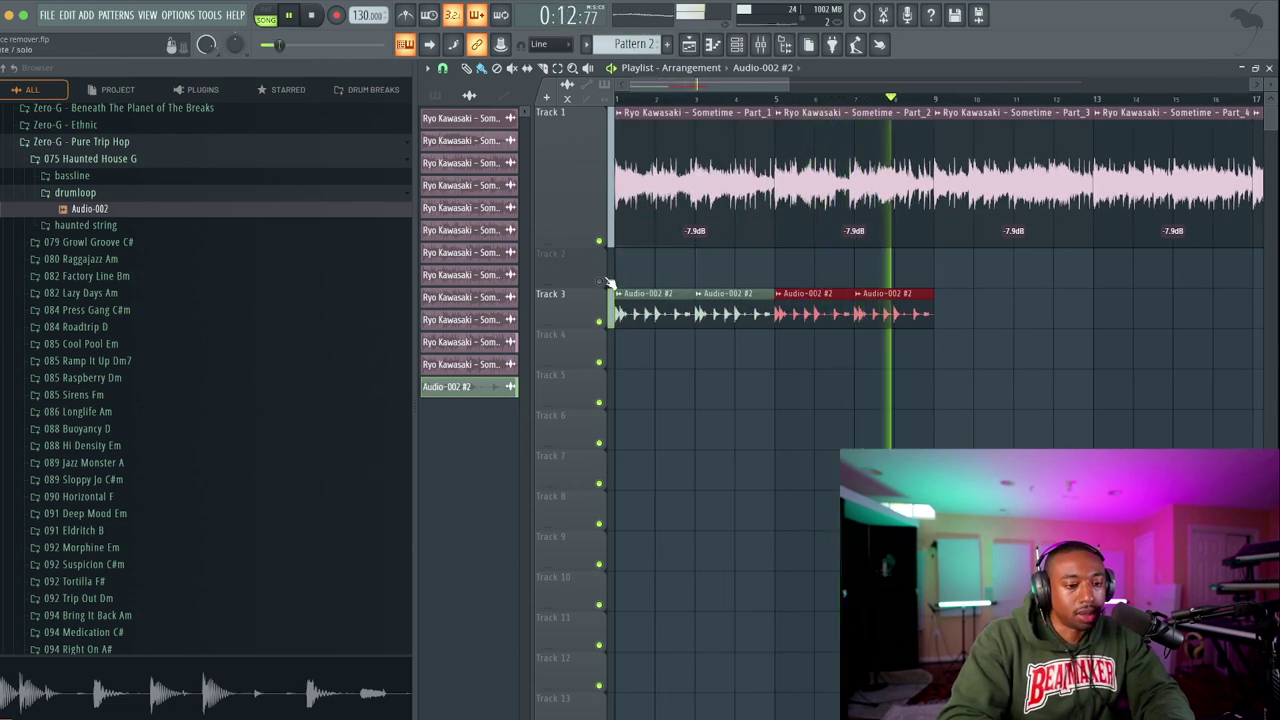
Duplicate the four drum loop clips on Track 3 to cover bars 9 to 16.
key(ctrl+b)
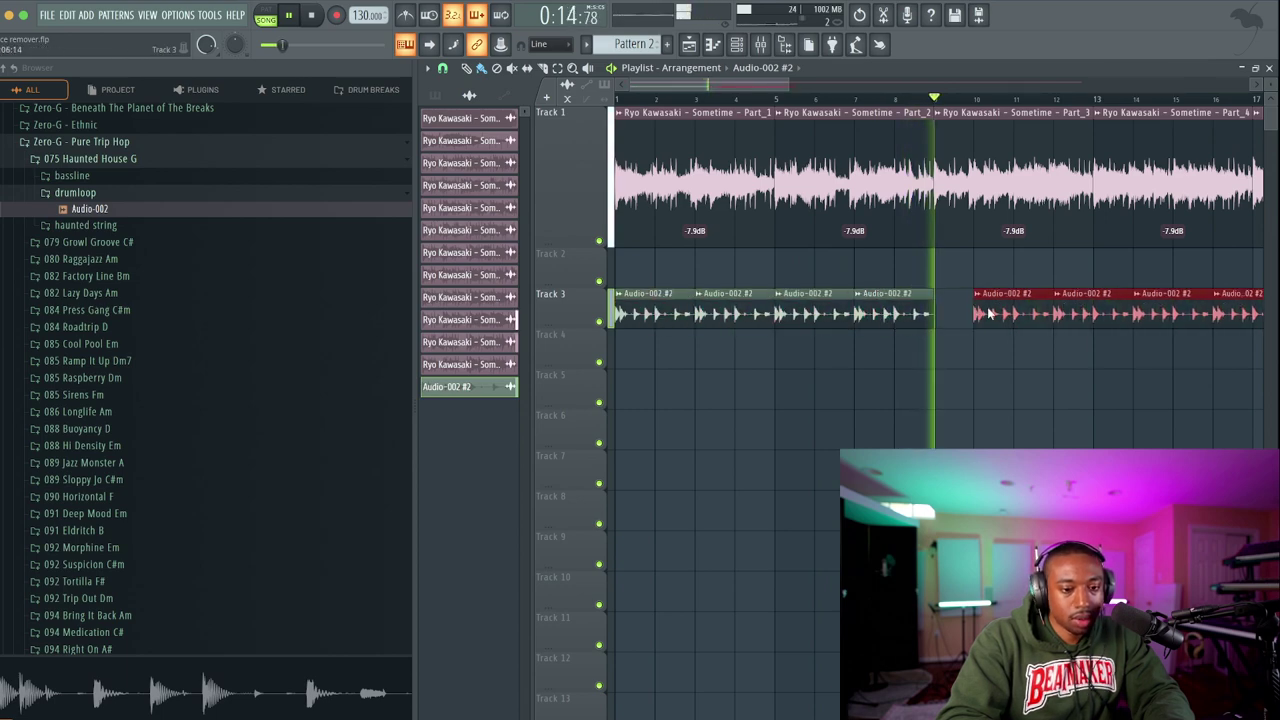
scroll(950, 316, down, 2)
key(space)
key(space)
key(space)
Mute mixer track Insert 7 during playback, check the Audio-002 #2 channel in the channel rack, and save the project.
click(760, 44)
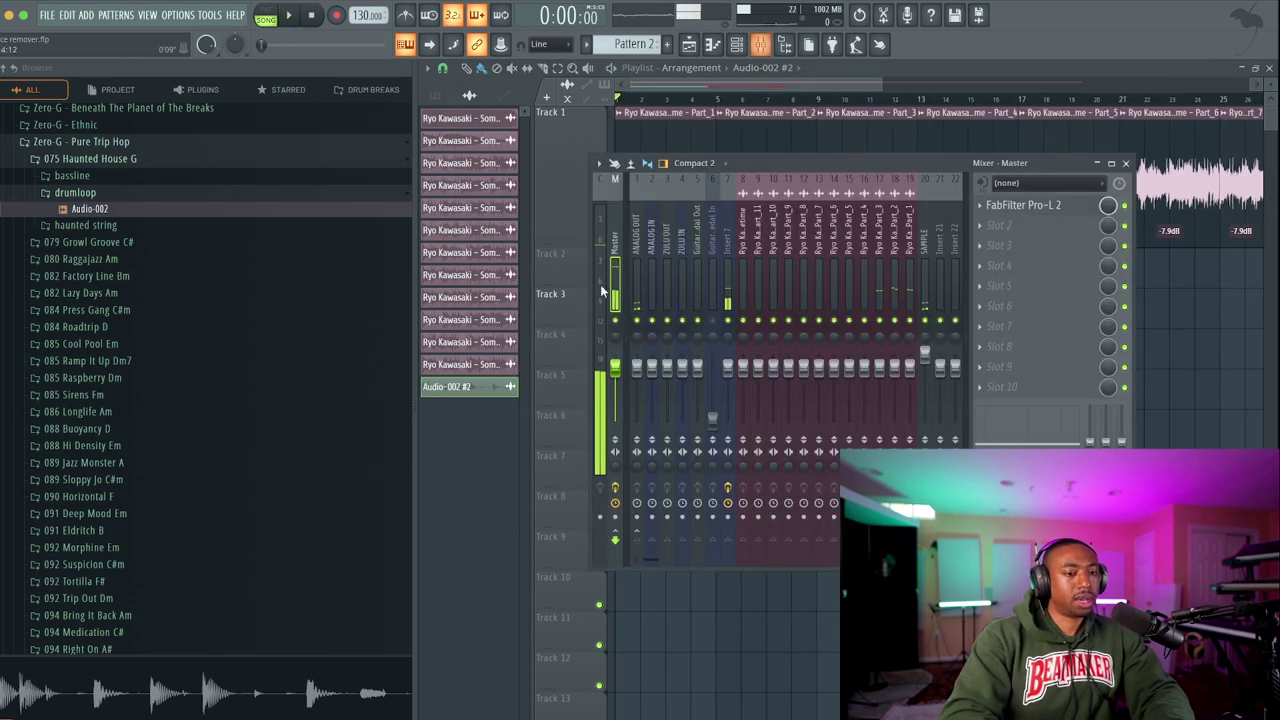
key(space)
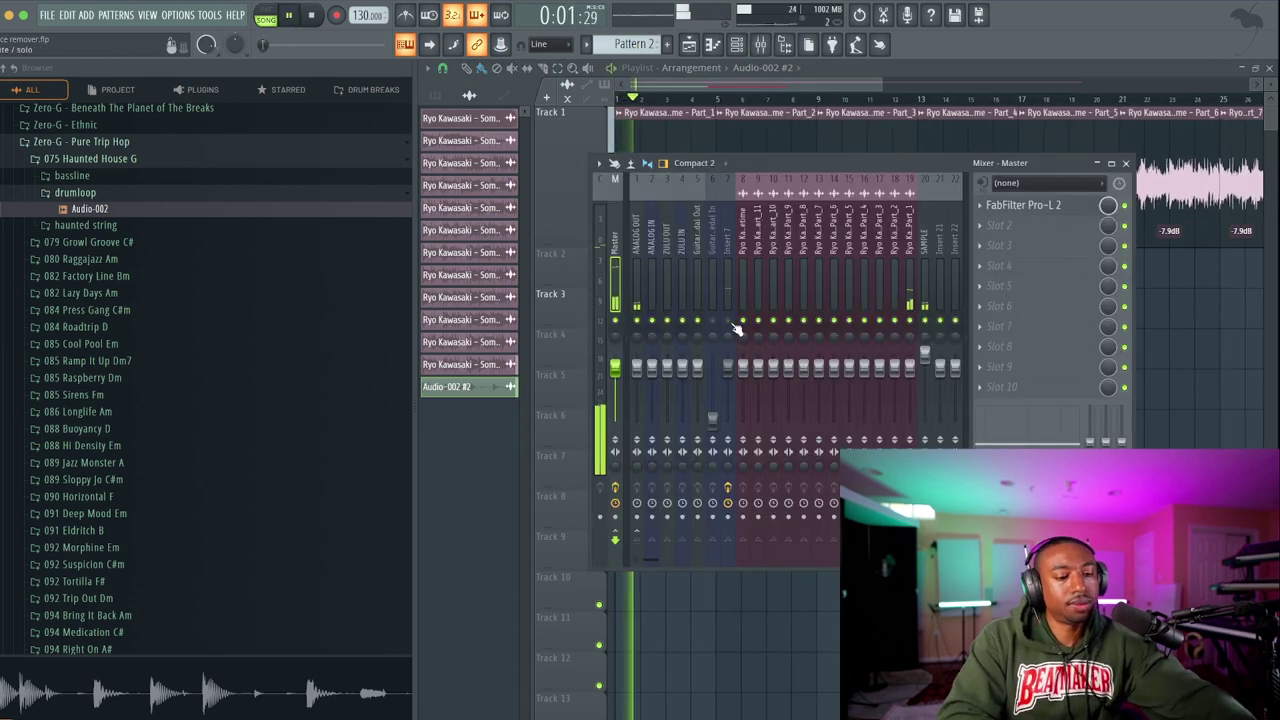
click(677, 126)
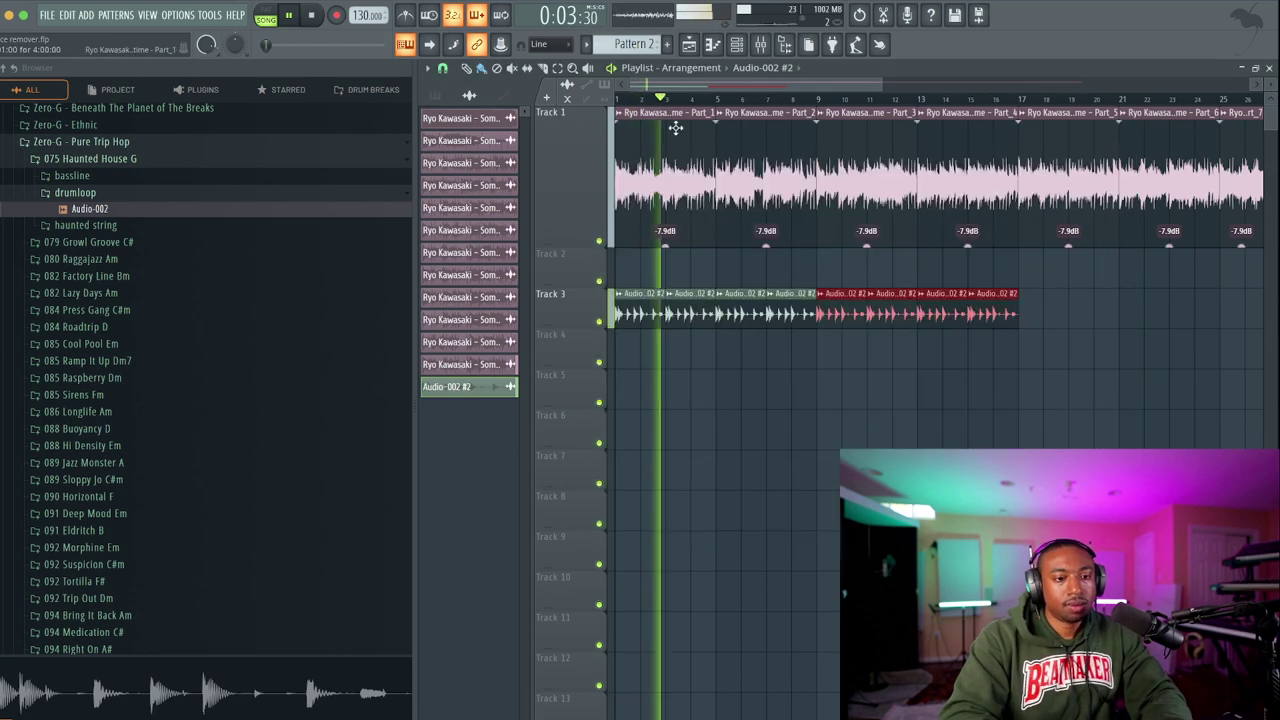
click(739, 50)
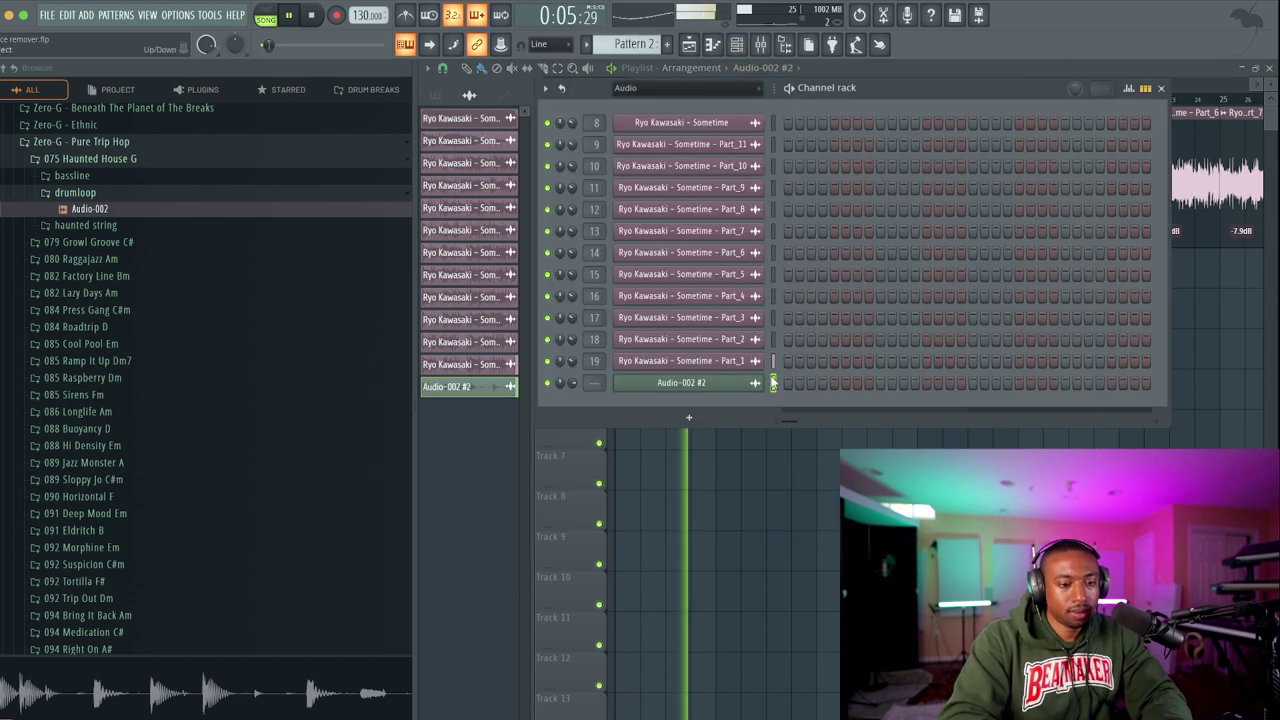
key(F6)
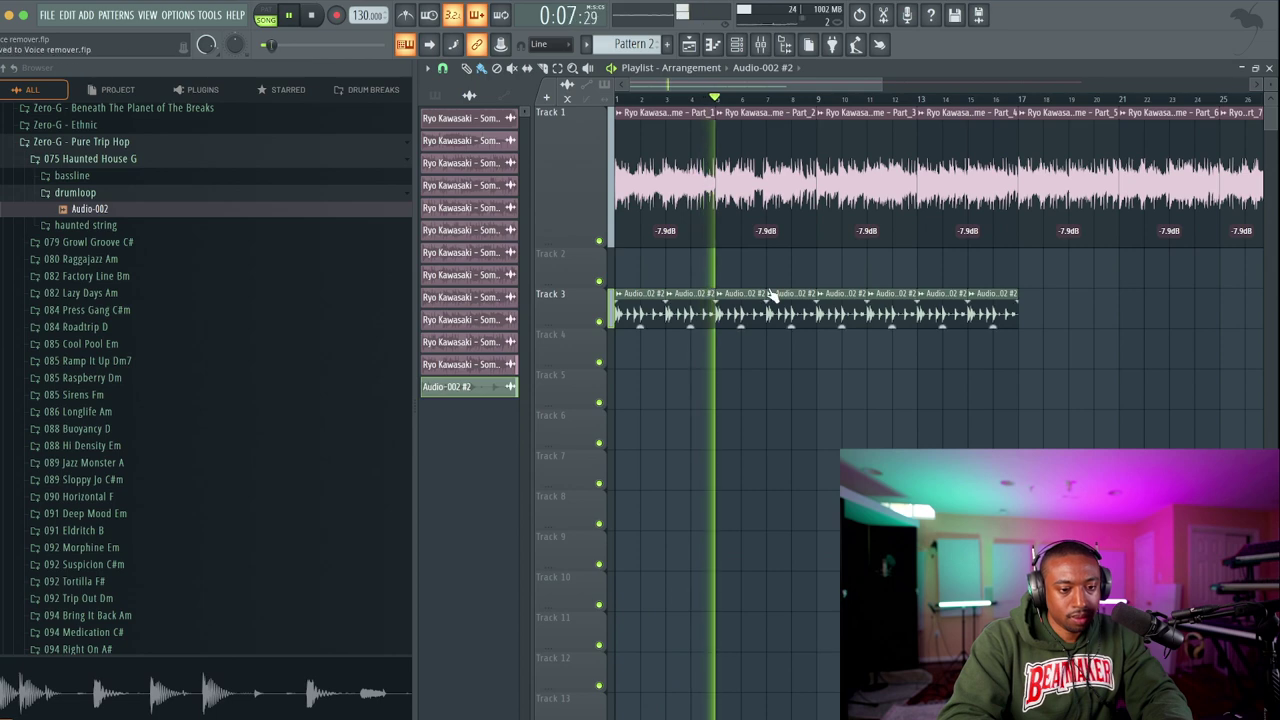
Select all drum loop clips on Track 3 and duplicate them directly after bar 16, extending the drums to bar 32.
scroll(731, 274, up, 4)
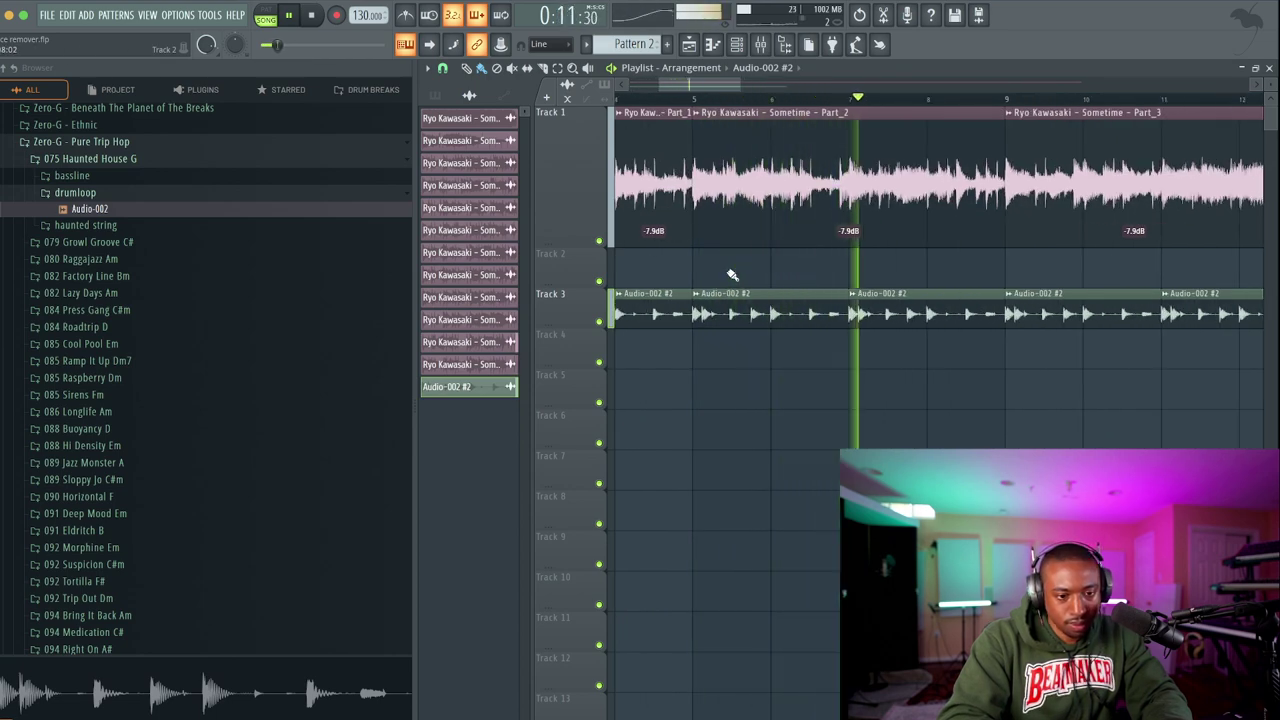
scroll(748, 285, down, 2)
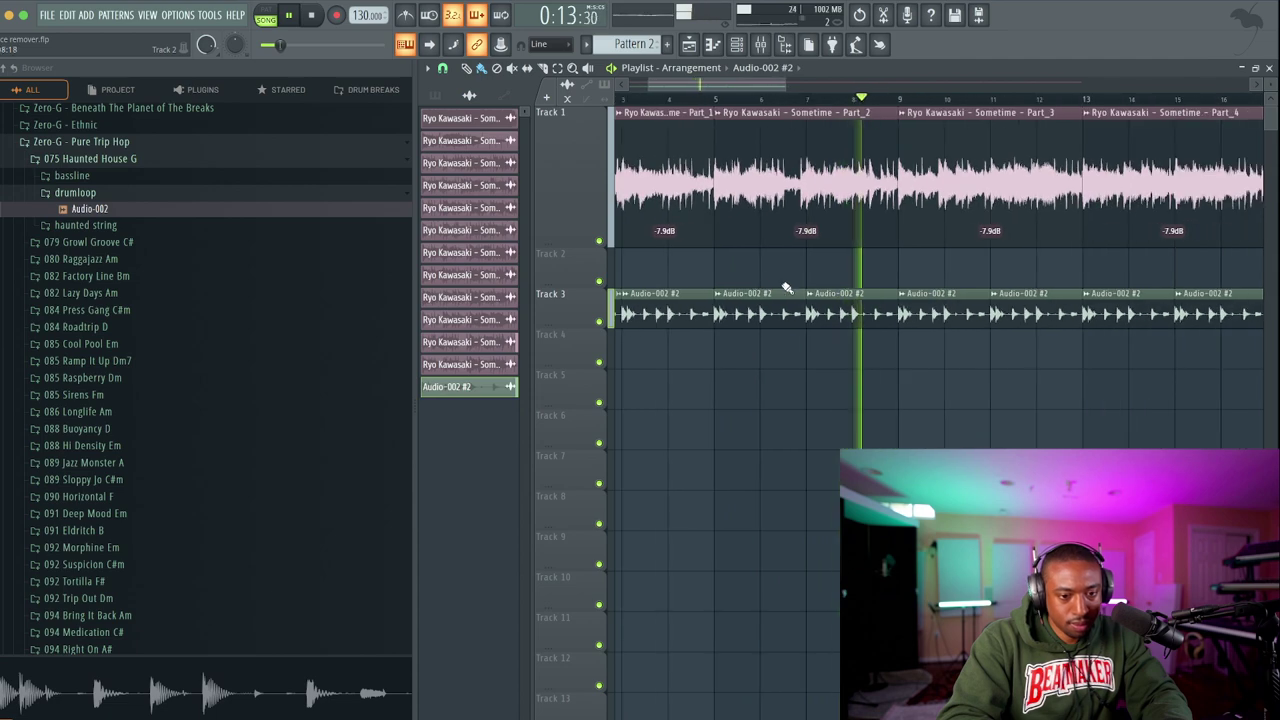
scroll(890, 293, up, 3)
scroll(743, 277, up, 2)
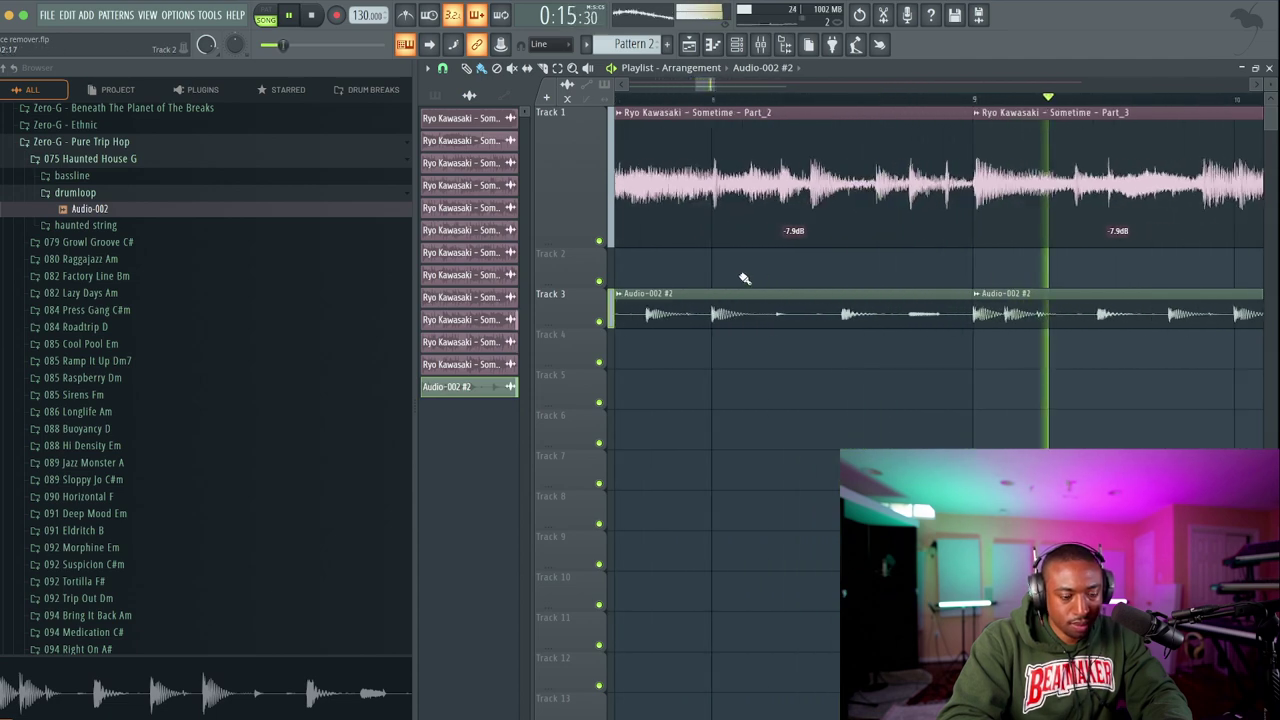
scroll(723, 285, down, 5)
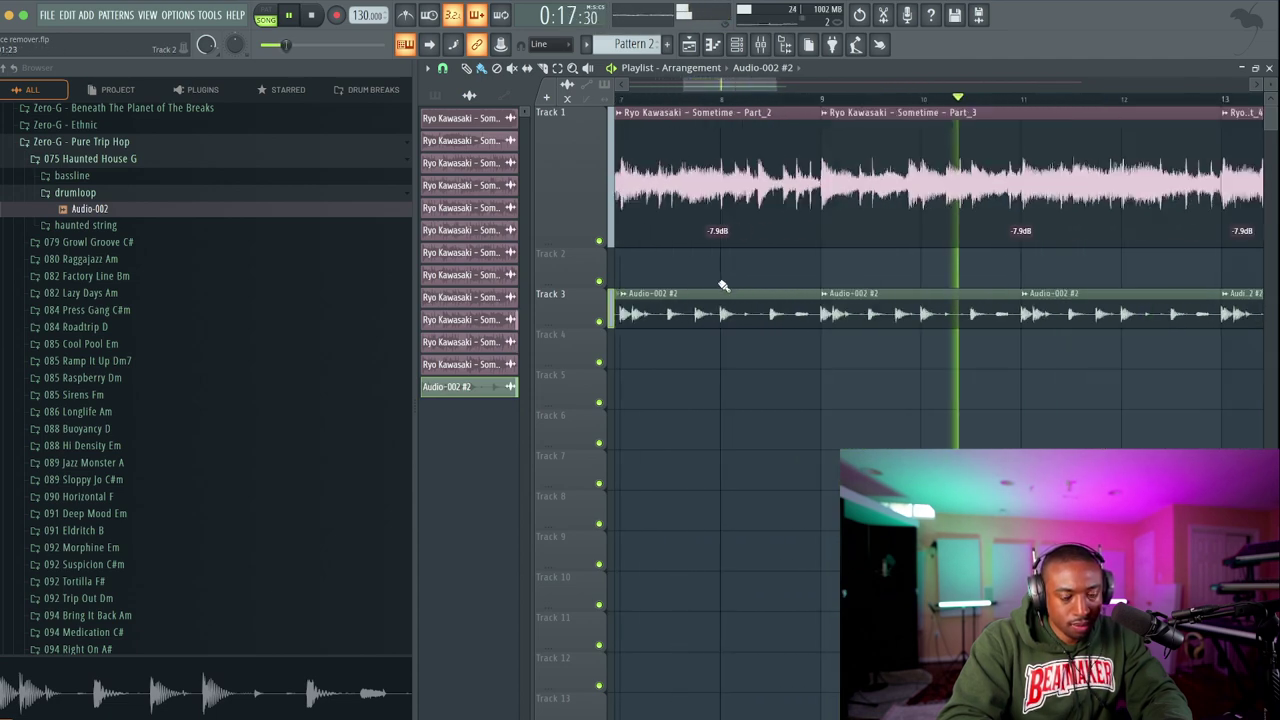
scroll(723, 285, down, 4)
click(645, 296)
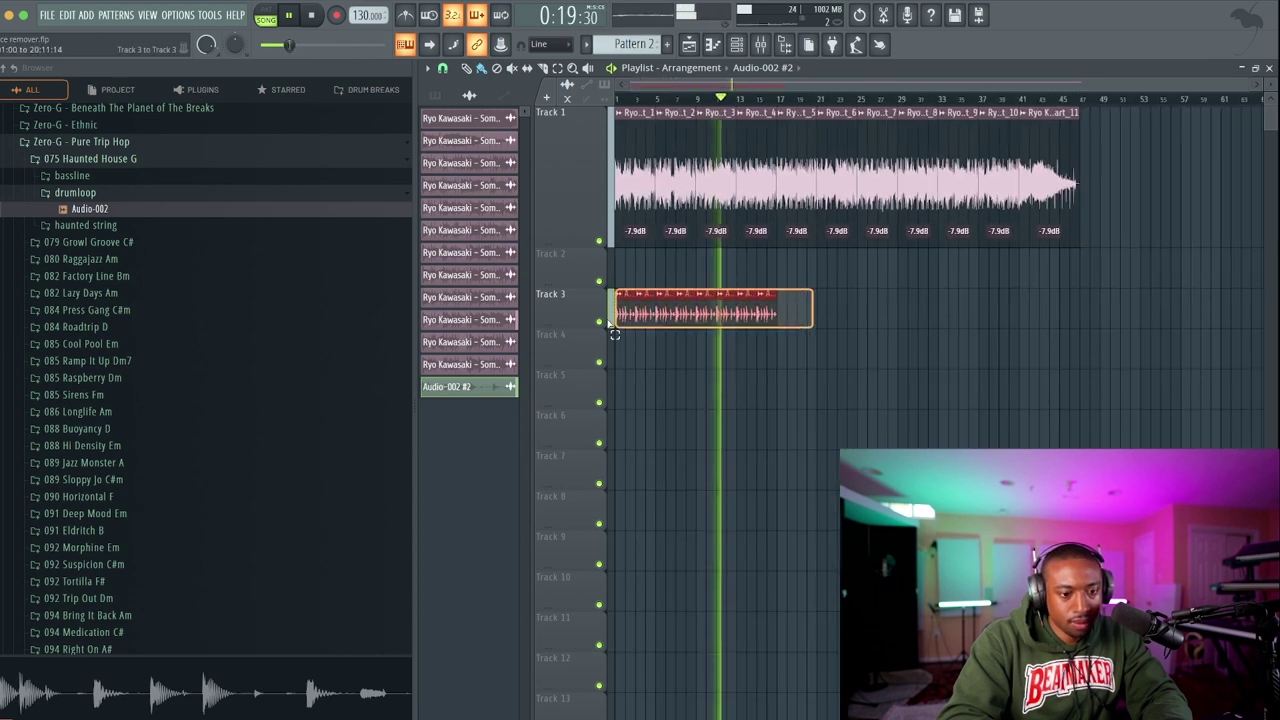
key(ctrl+b)
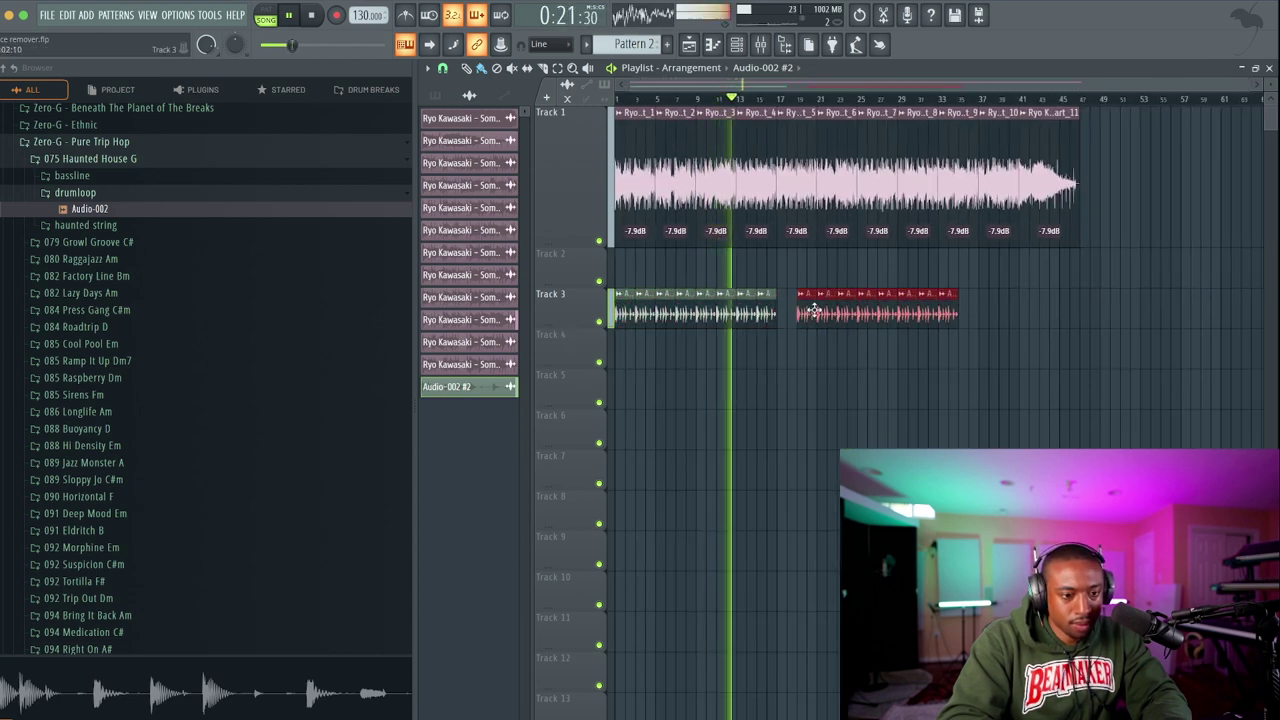
Route the Audio-002 #2 drum loop to mixer track 21, and stop playback with the sample on Track 1 muted.
click(760, 45)
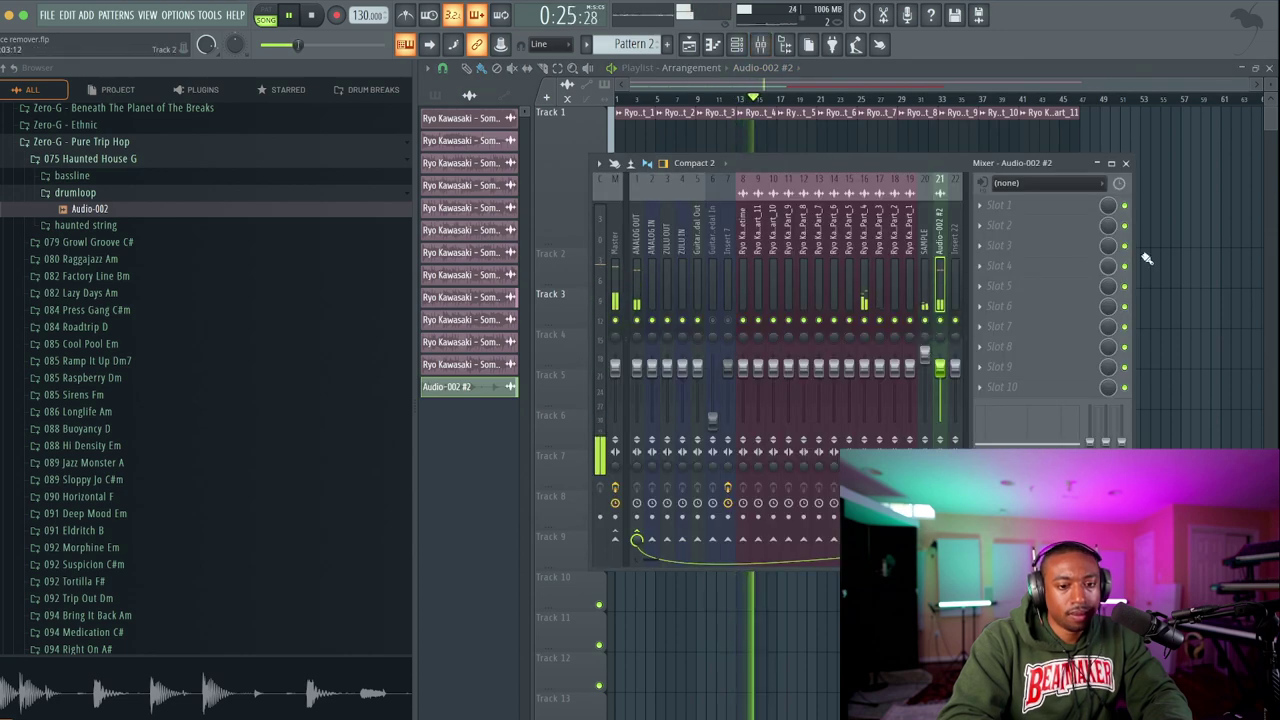
key(F9)
key(space)
click(600, 242)
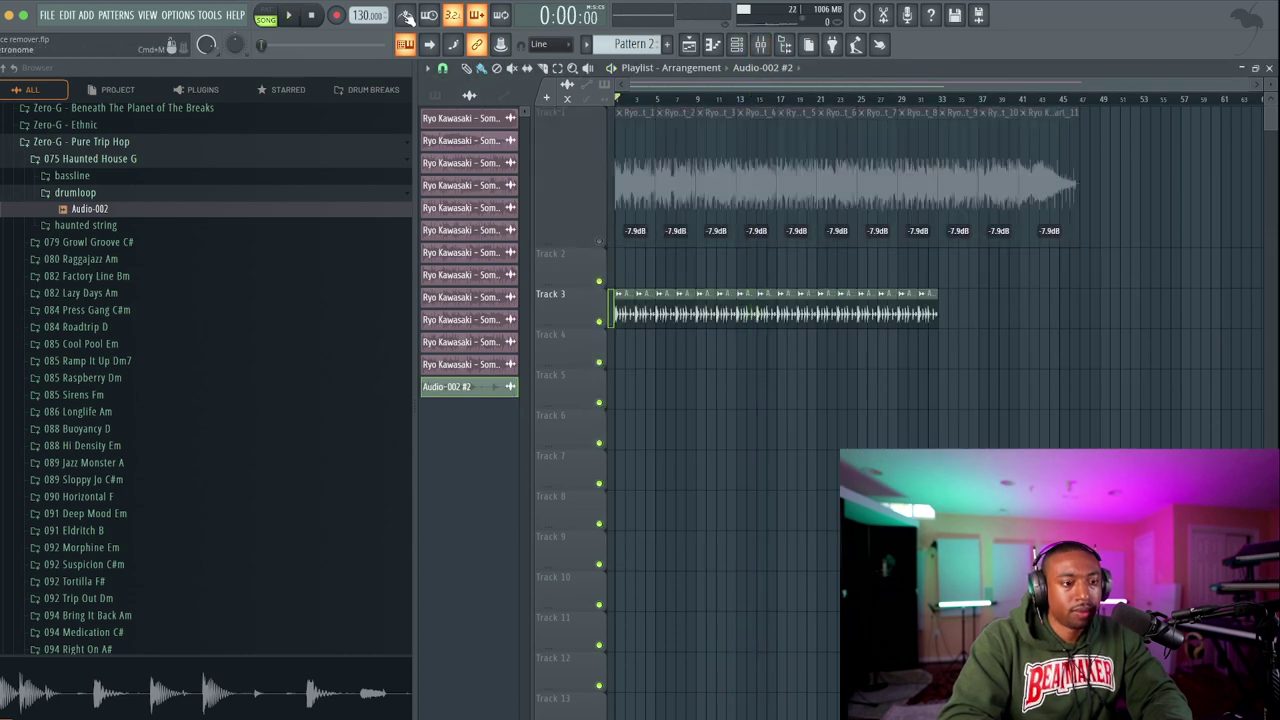
Delete the drum loop clips after bar 8 on Track 3, keeping the first four, and stop playback.
click(751, 45)
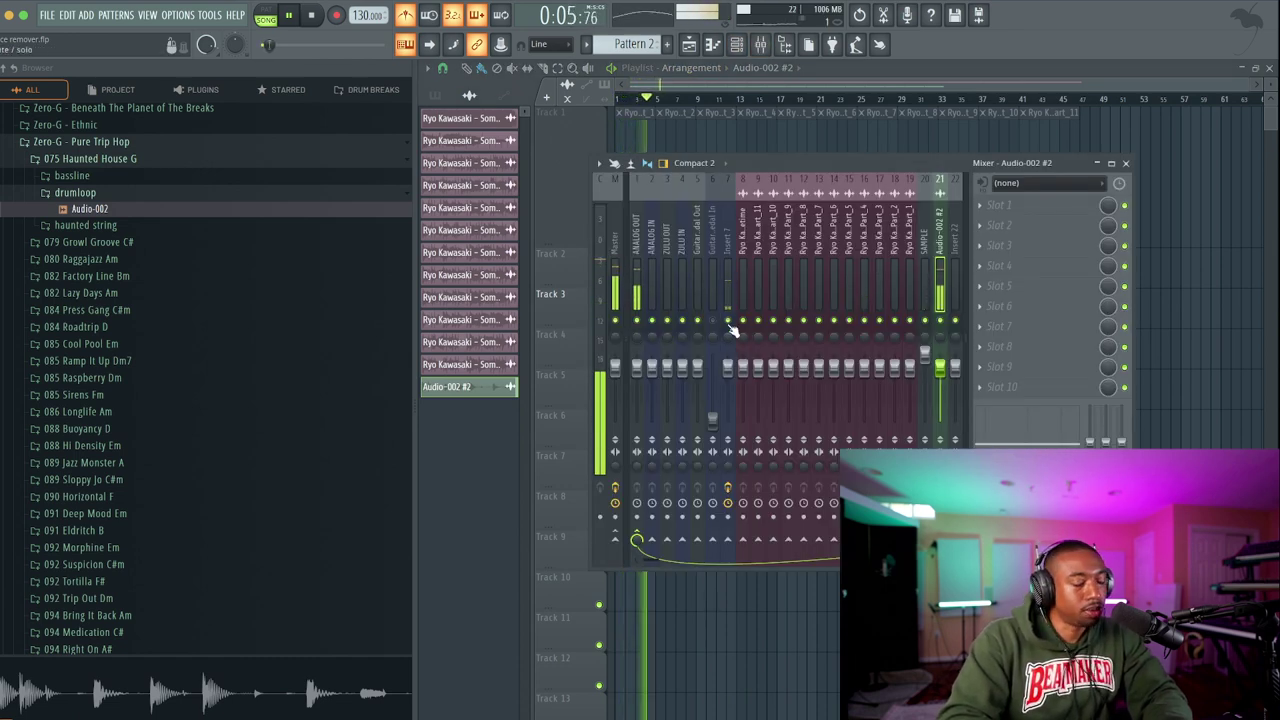
key(F9)
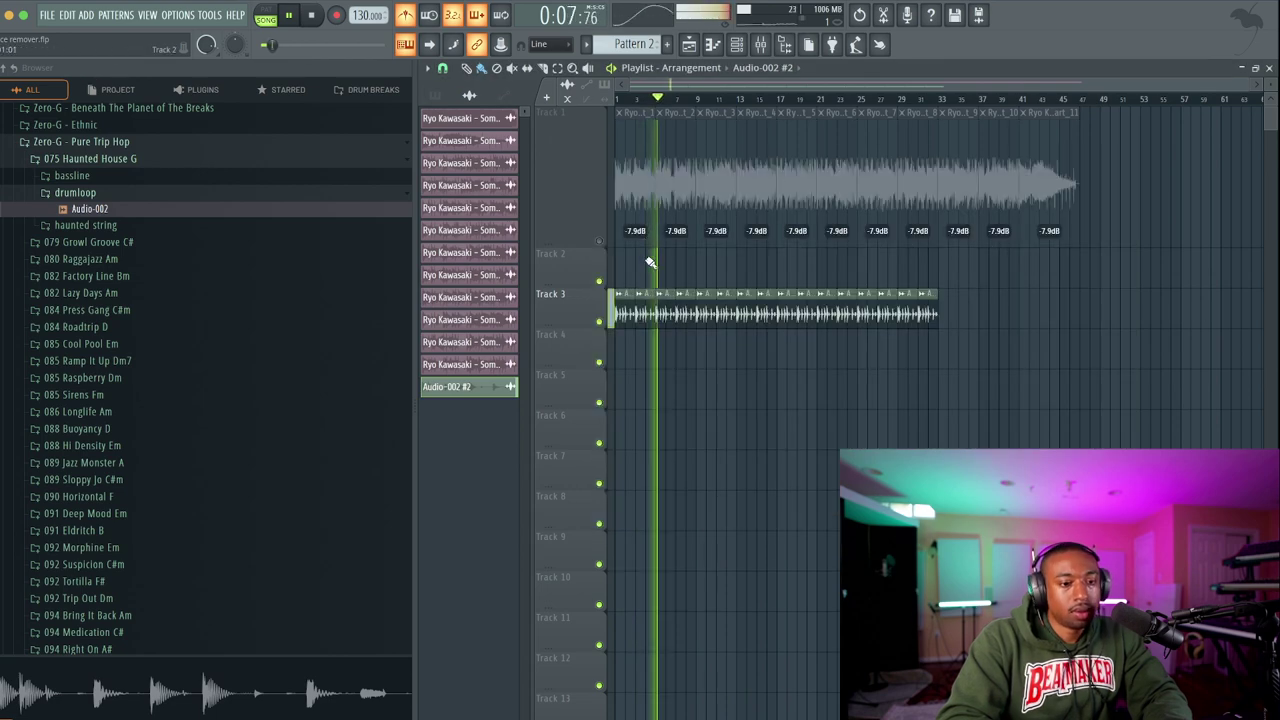
scroll(655, 277, up, 4)
scroll(658, 277, up, 4)
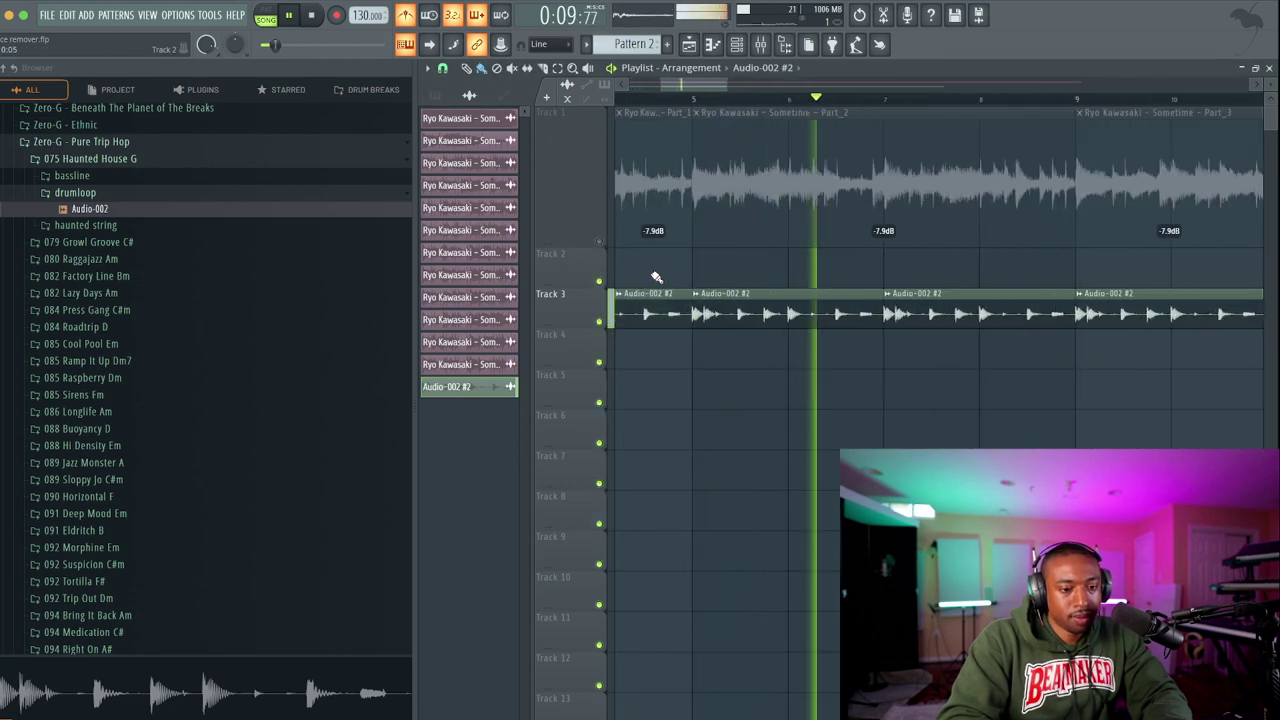
scroll(749, 264, down, 4)
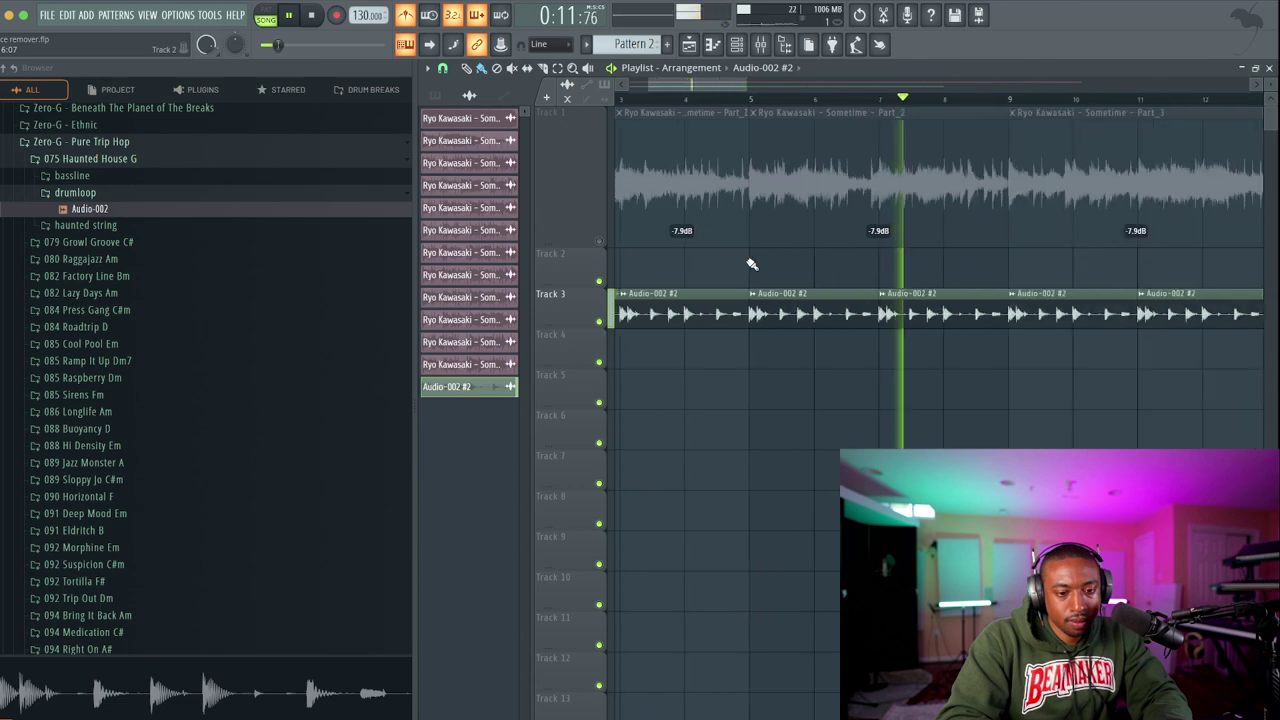
scroll(752, 264, down, 2)
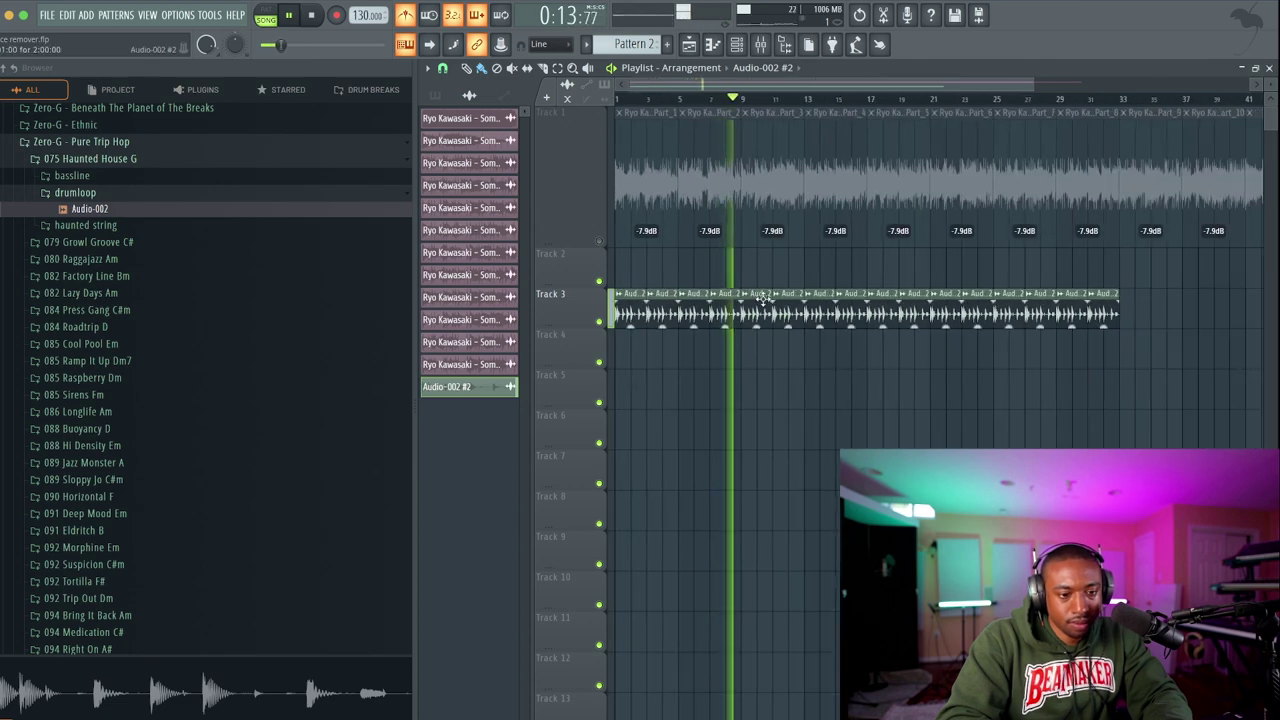
drag(757, 252, 1142, 320)
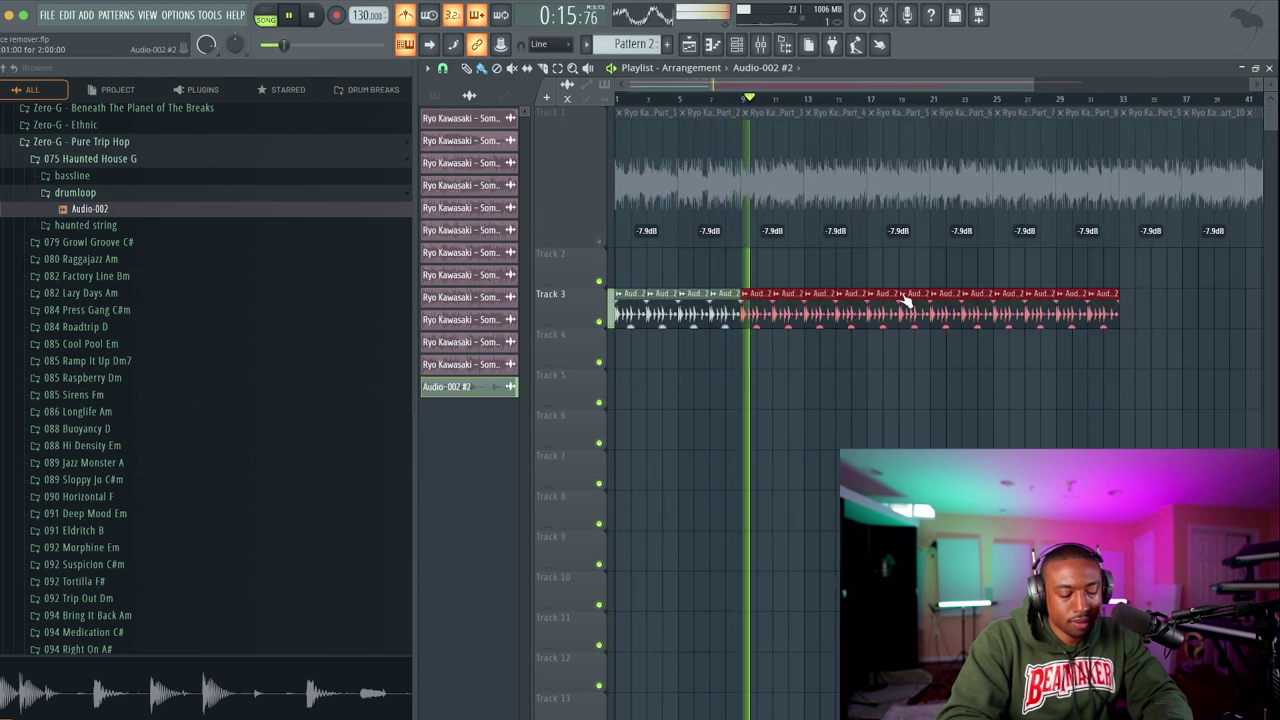
key(Delete)
key(space)
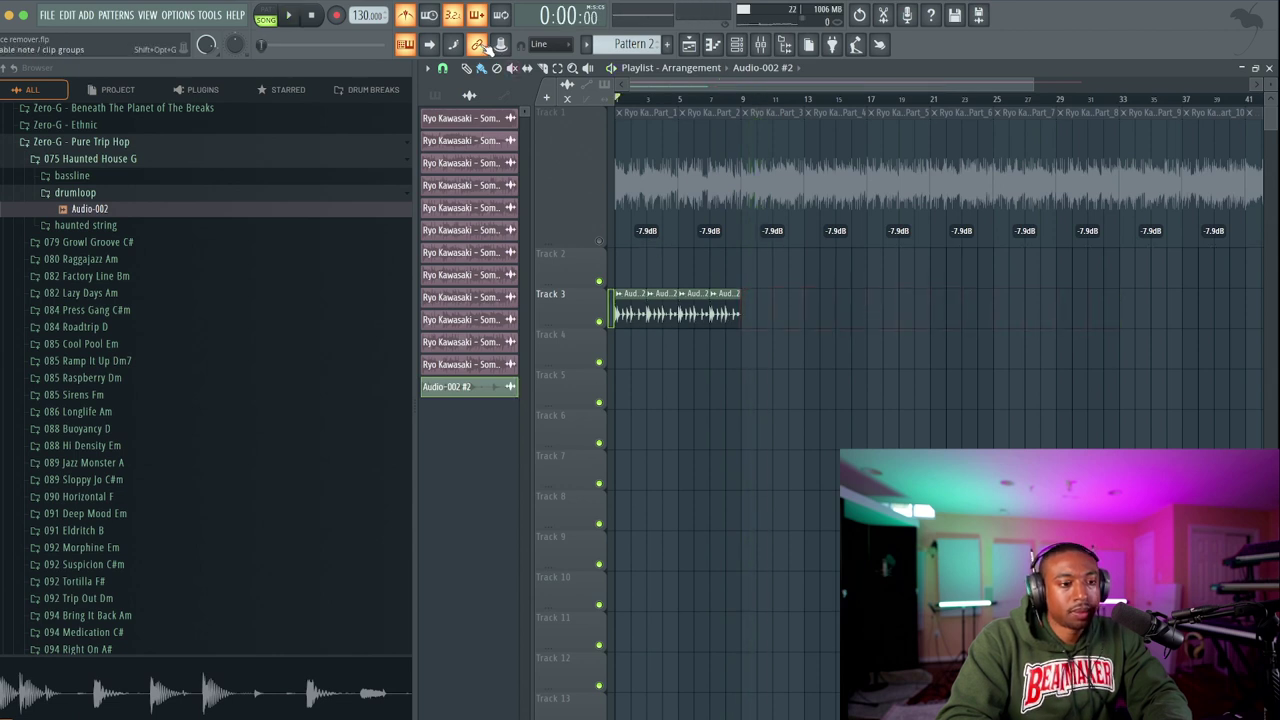
Unmute the sample on Track 1 and select the SAMPLE mixer track to check its effects chain.
click(601, 243)
key(space)
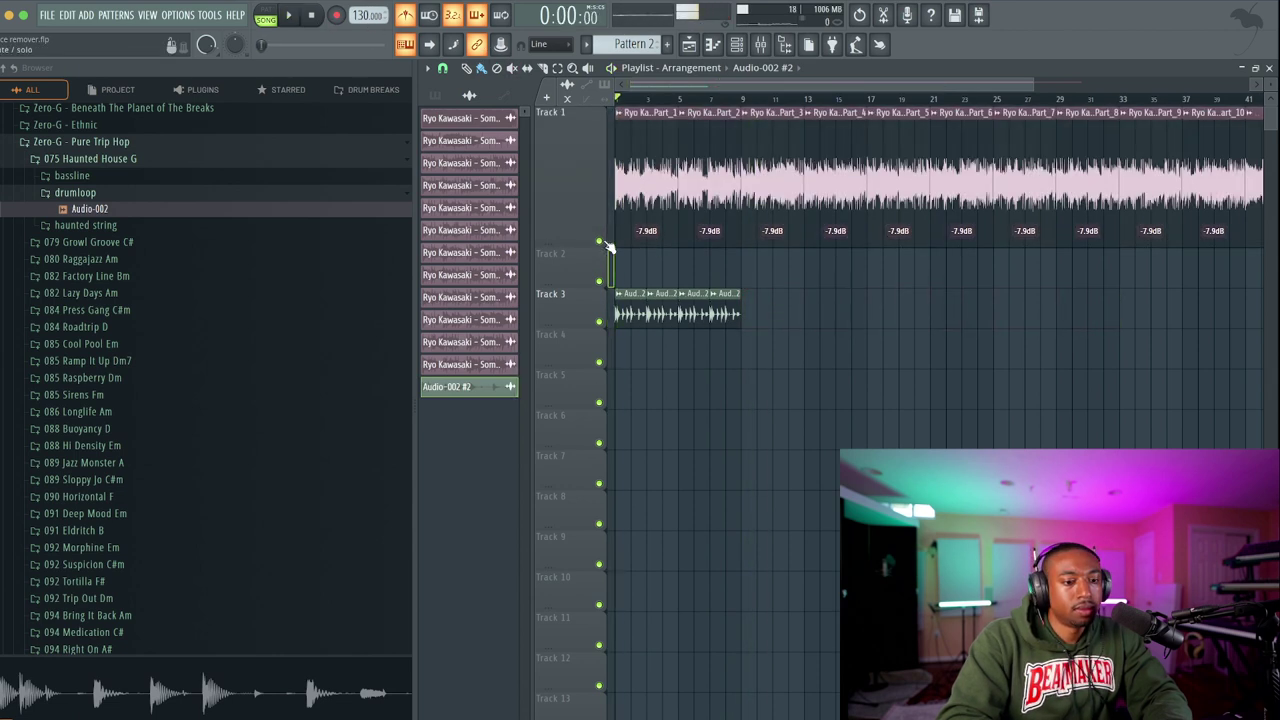
click(314, 16)
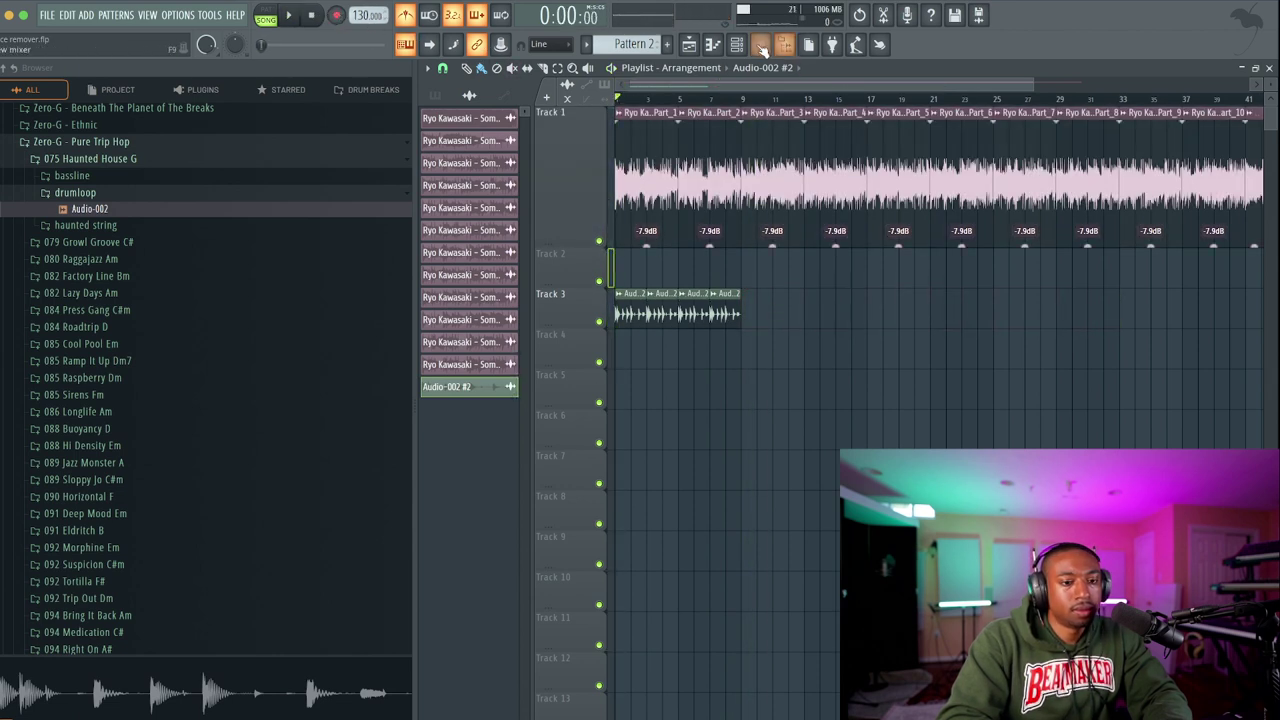
click(761, 45)
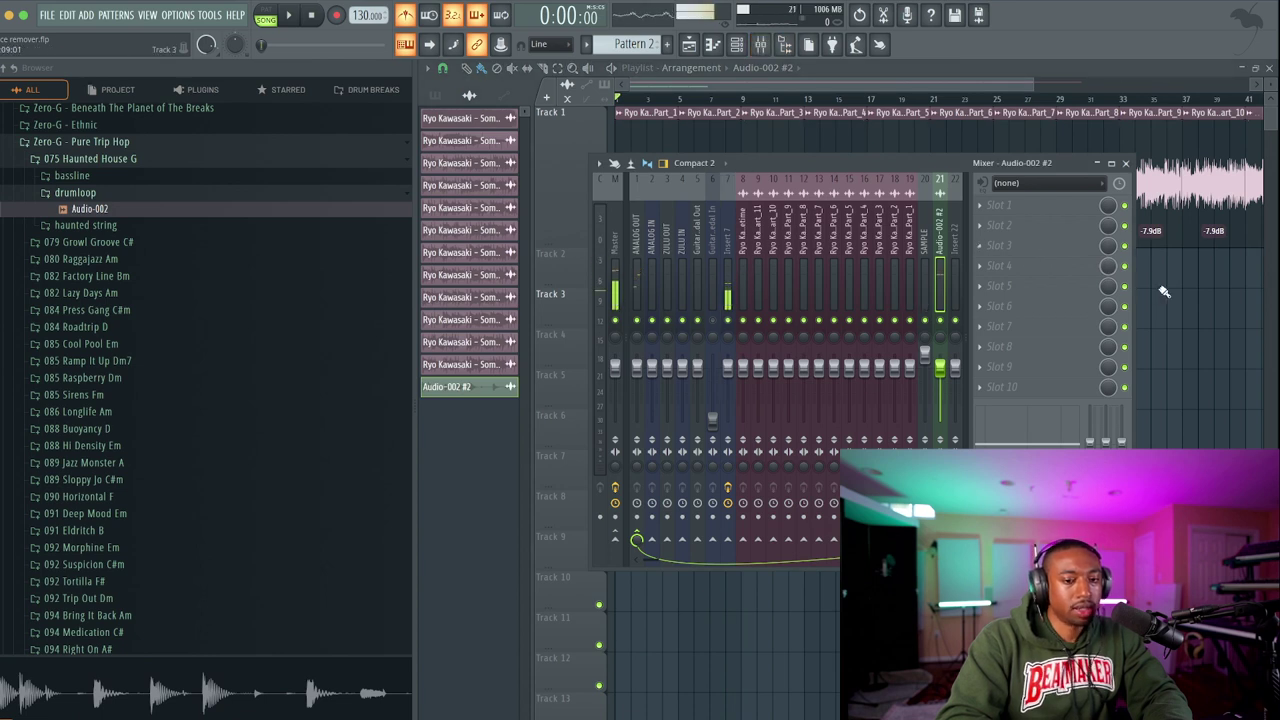
click(926, 232)
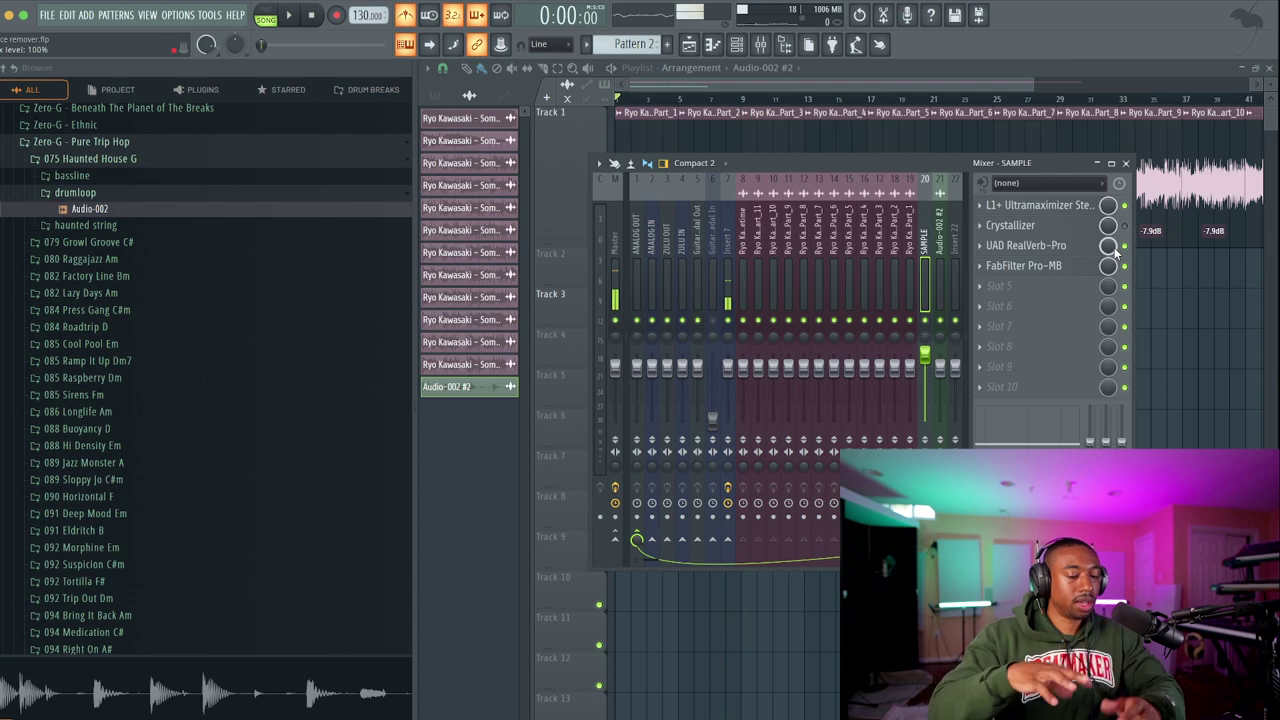
Play the sample and the Track 3 drum loop together from the start to judge how they fit.
key(space)
key(F9)
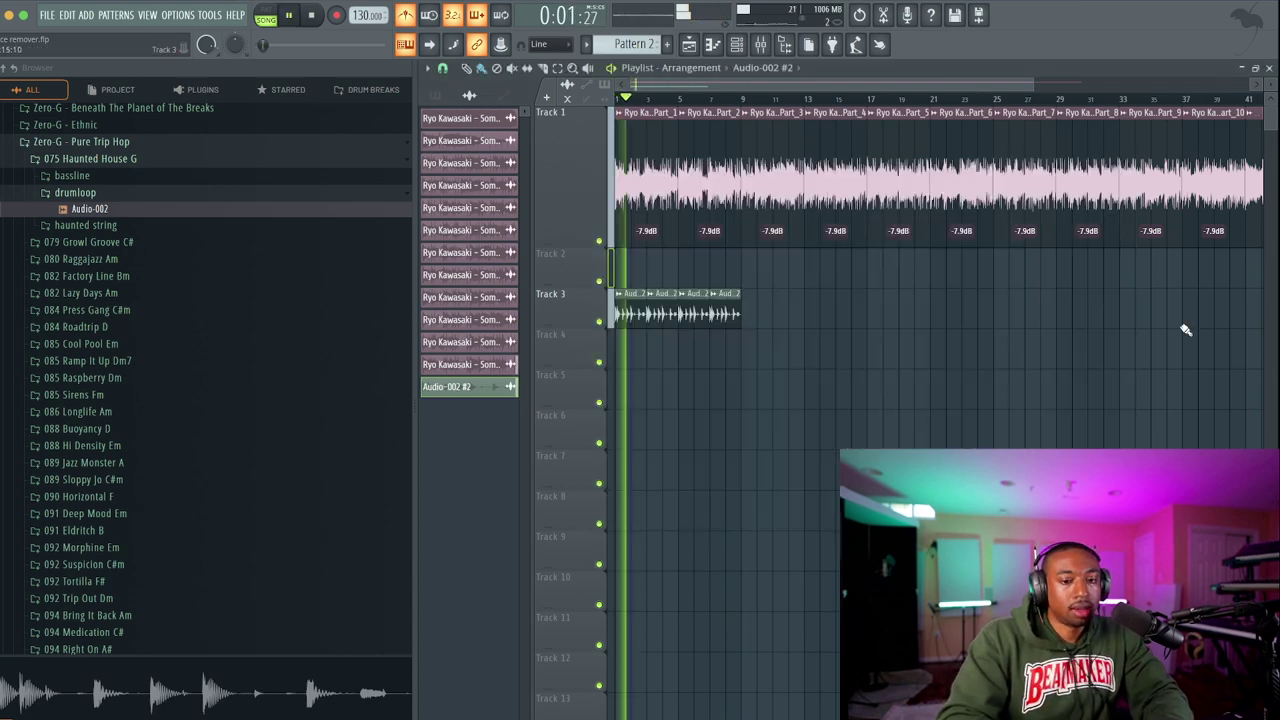
scroll(641, 275, up, 3)
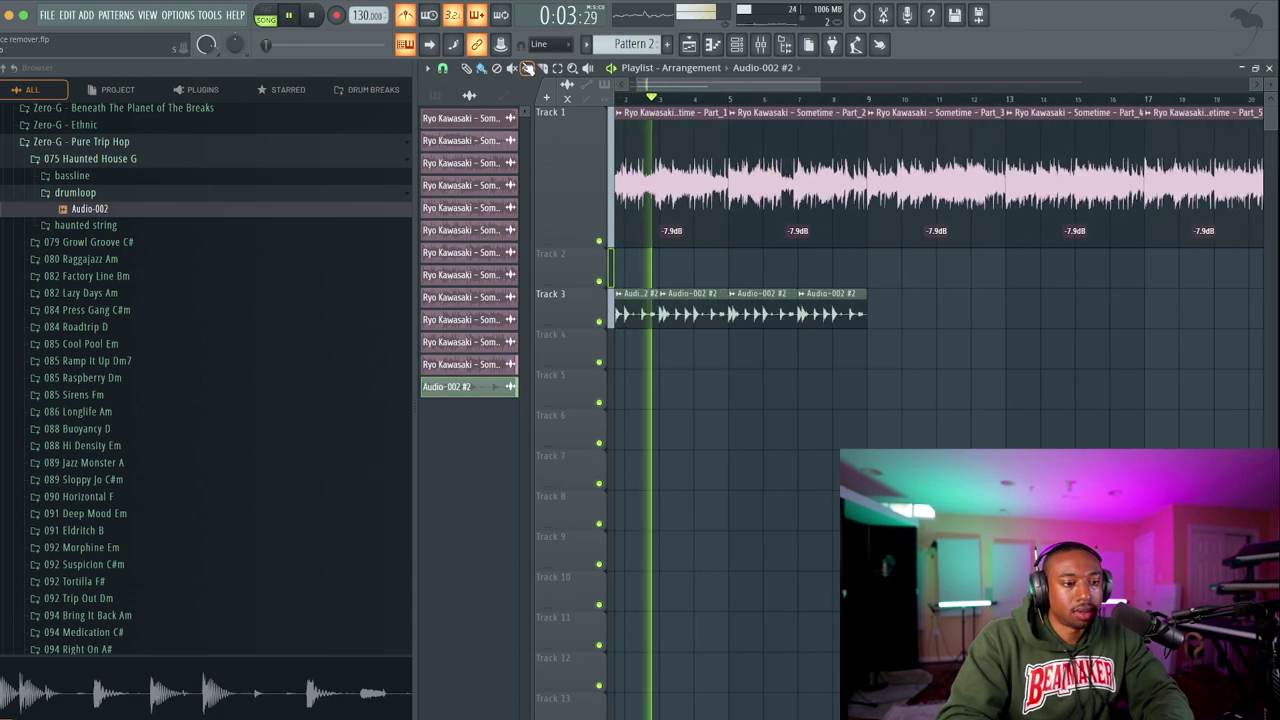
scroll(708, 216, left, 1)
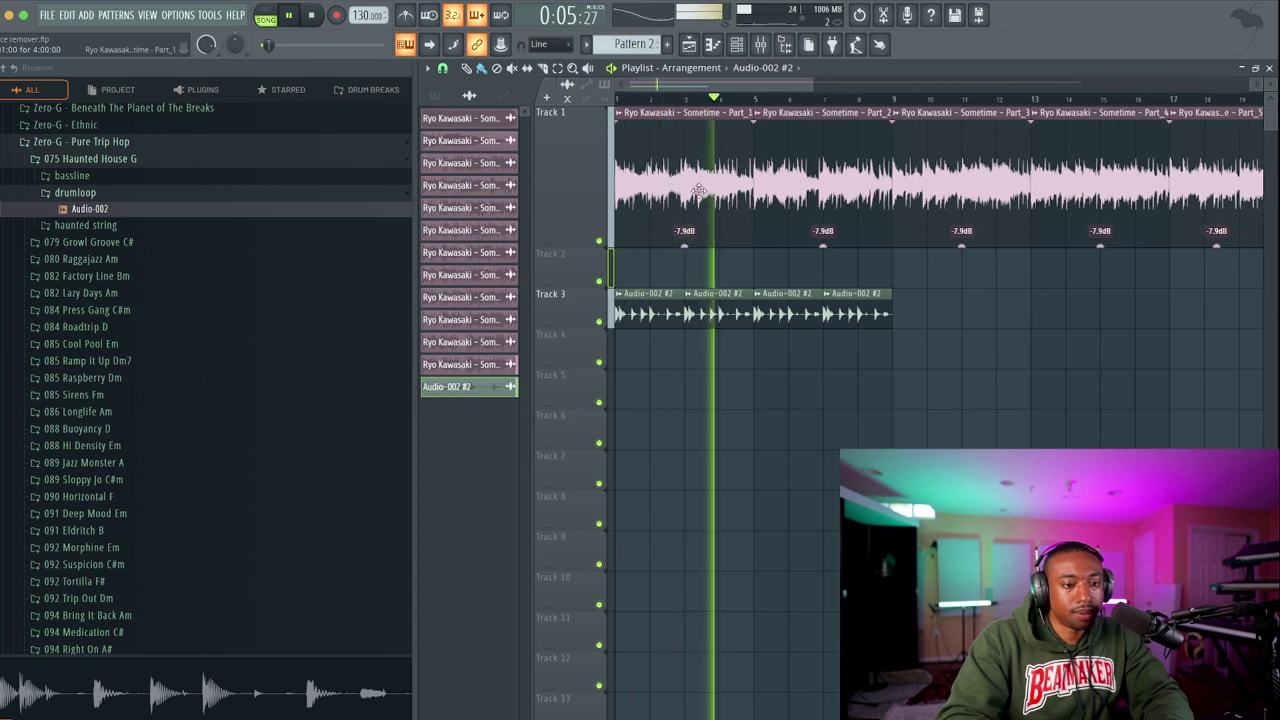
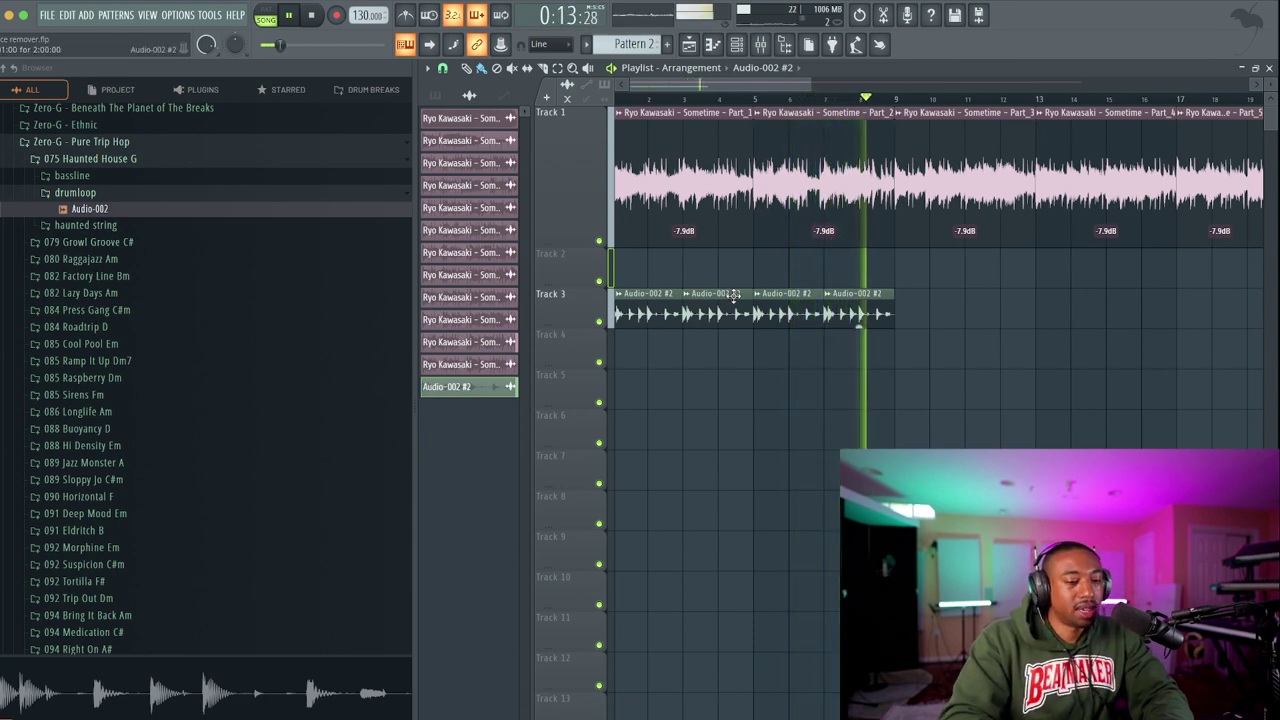
key(space)
Add Fruity Parametric EQ 2 in slot 1 of the Audio-002 #2 mixer track, adjust its EQ curve, and return to the playlist.
click(757, 45)
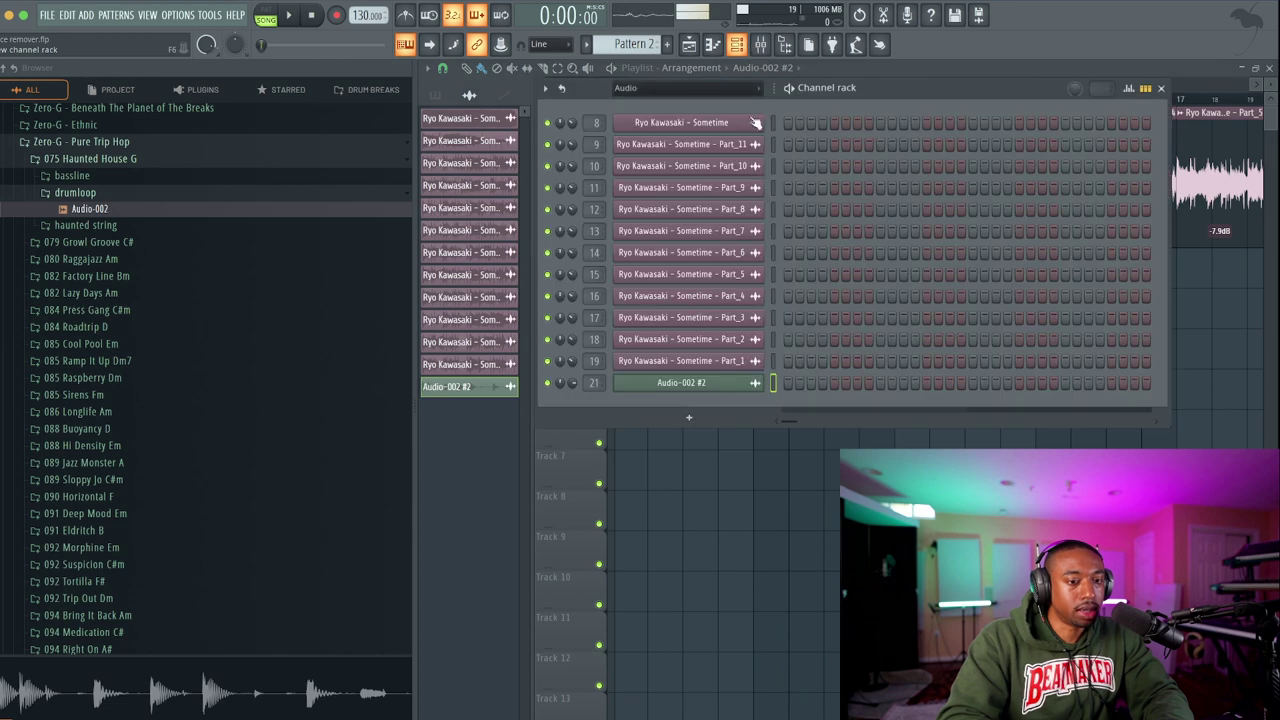
click(749, 384)
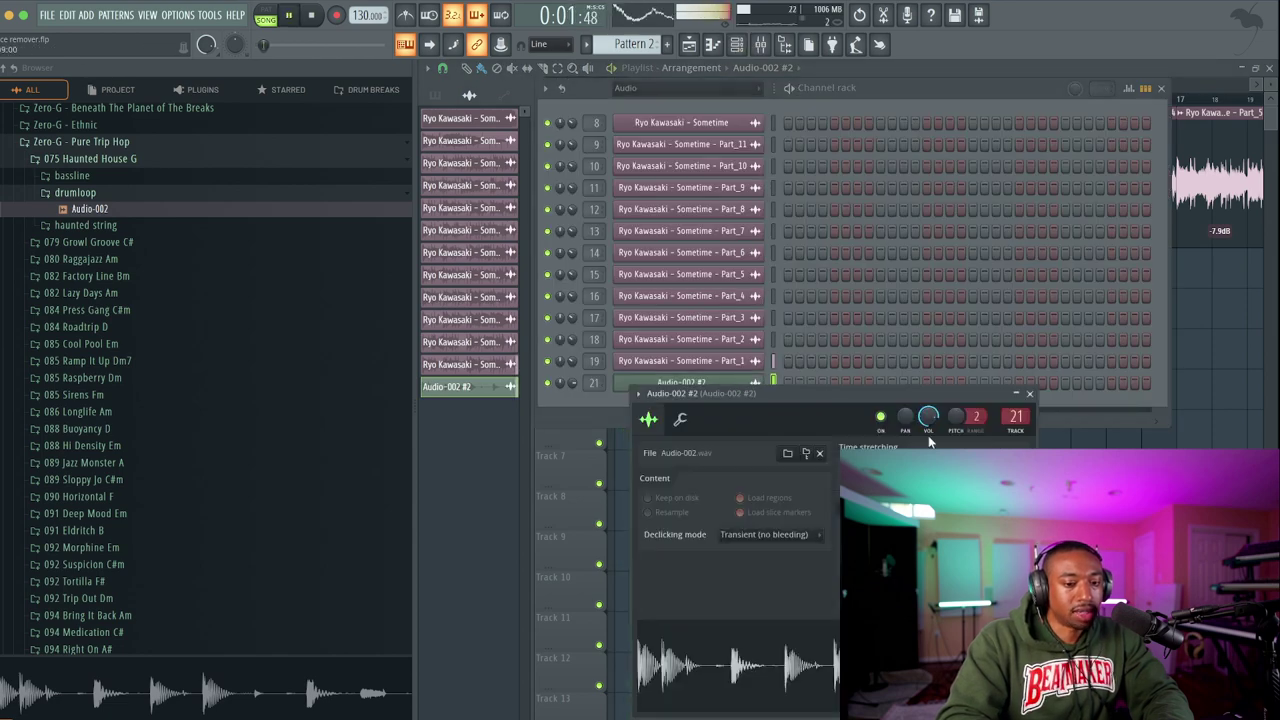
click(760, 44)
click(1003, 218)
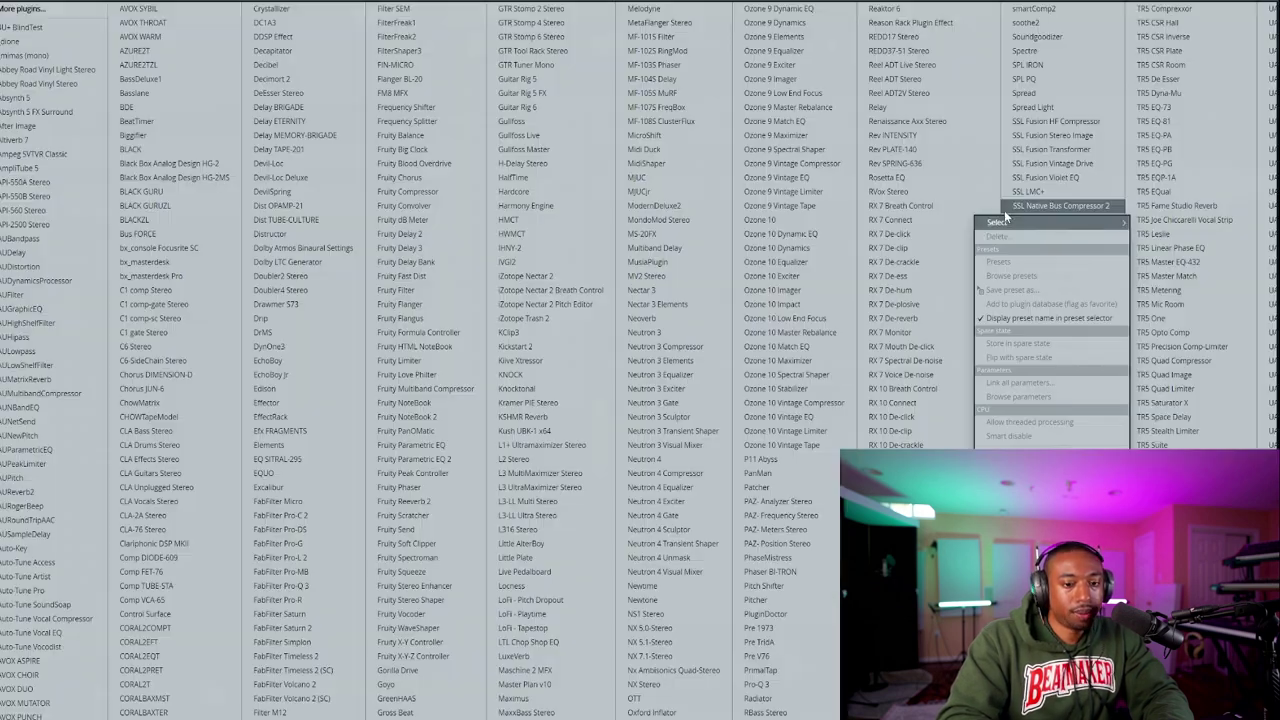
click(433, 457)
drag(724, 298, 710, 365)
click(1006, 184)
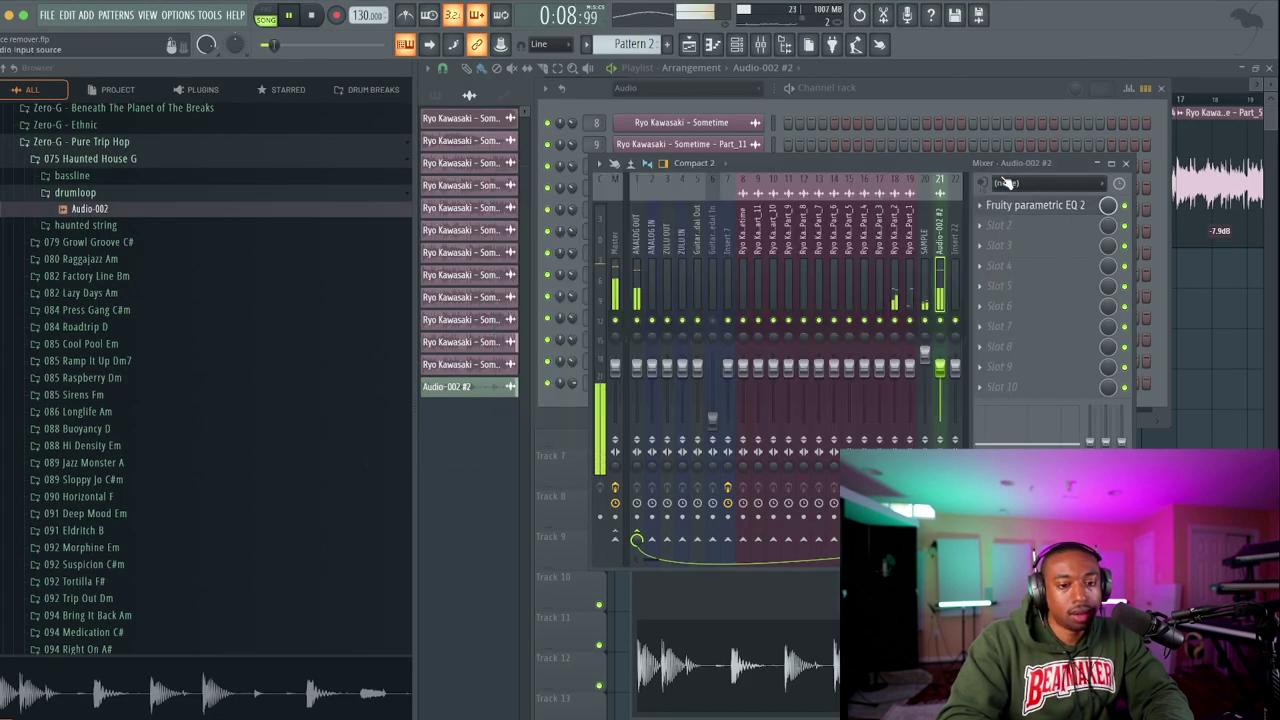
click(1126, 164)
key(F5)
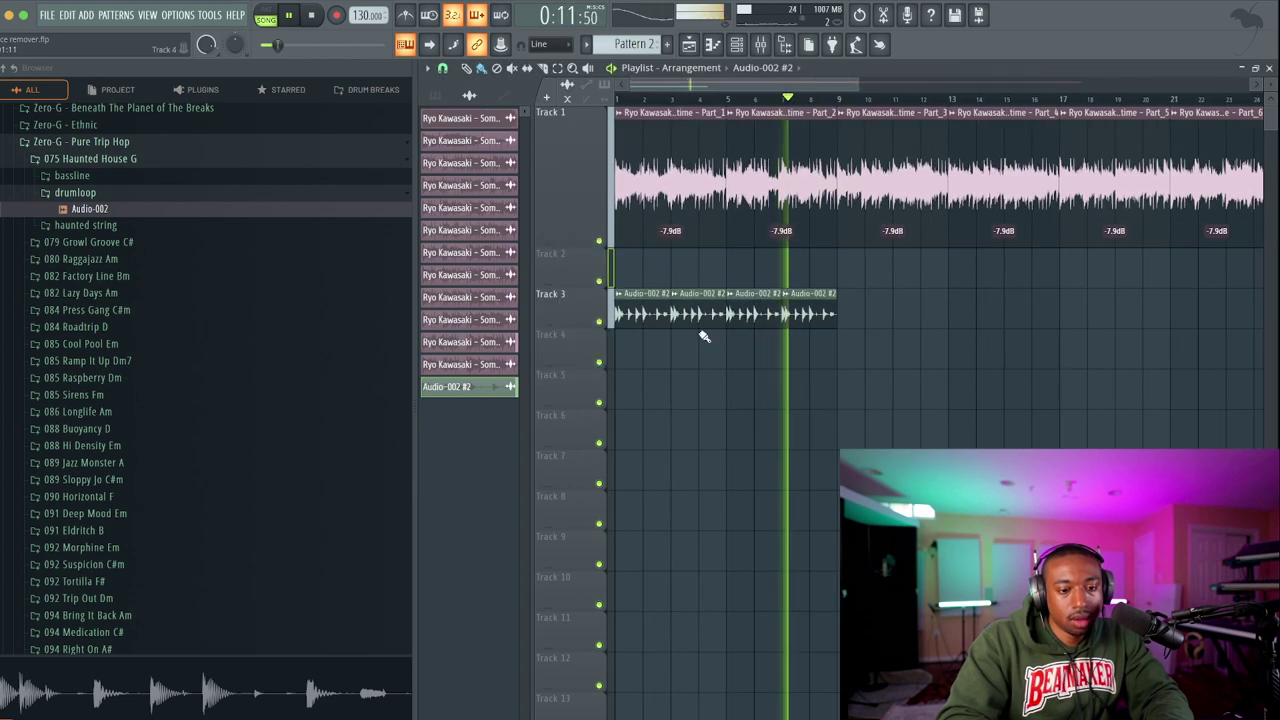
Audition the haunted string Audio-003 and the bassline Audio-001 from the 075 Haunted House G folder.
click(160, 198)
click(150, 211)
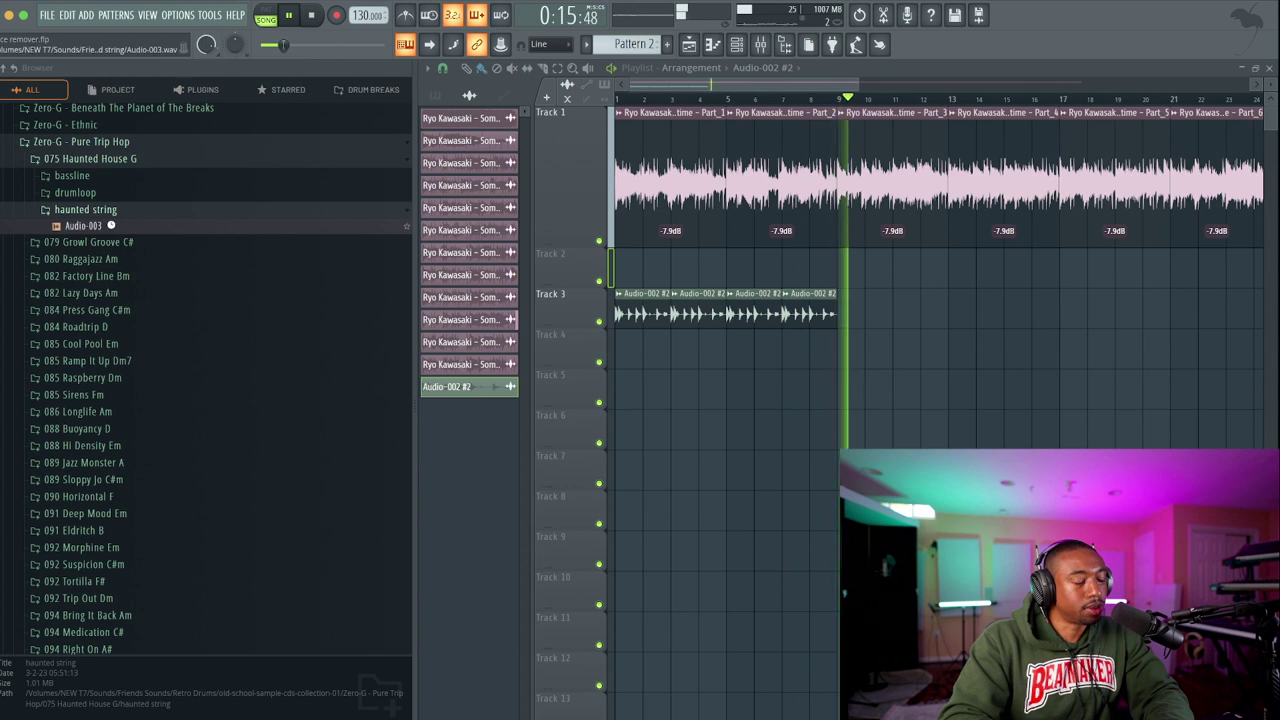
click(72, 175)
click(100, 191)
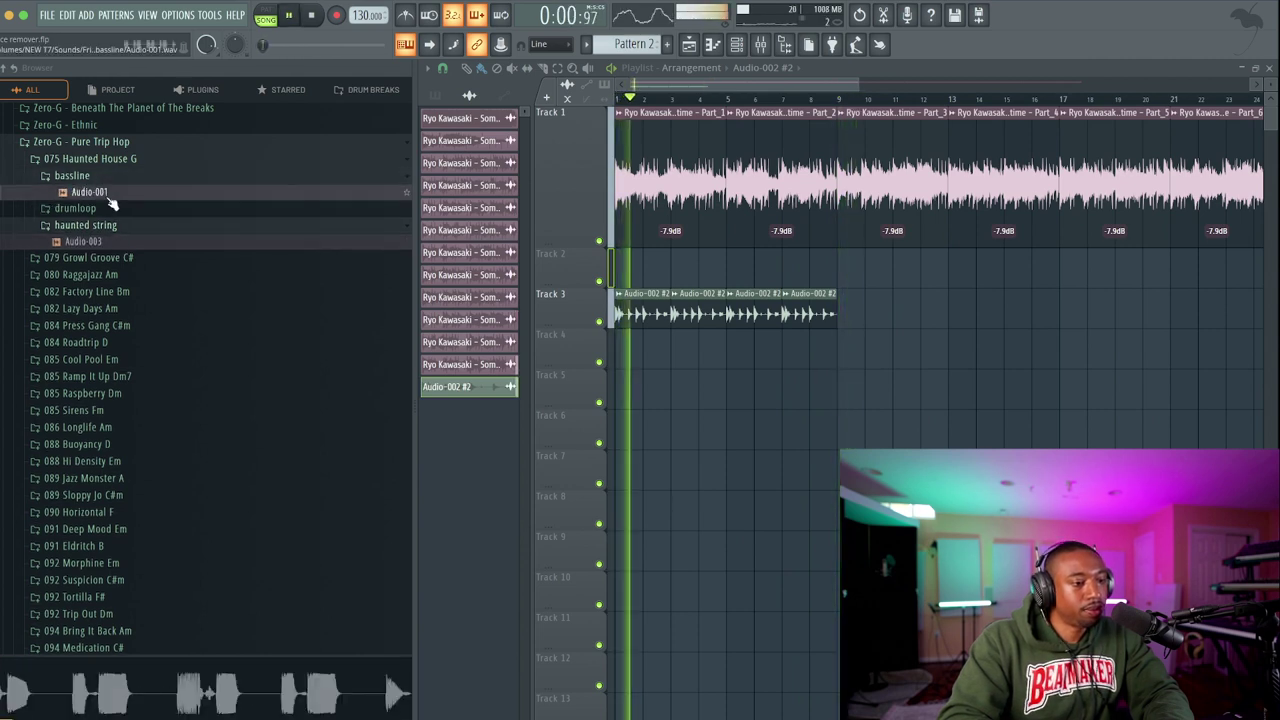
click(95, 158)
Audition the drum loops Audio-005 in 079 Growl Groove C# and Audio-007 in 080 Raggajazz Am.
click(95, 175)
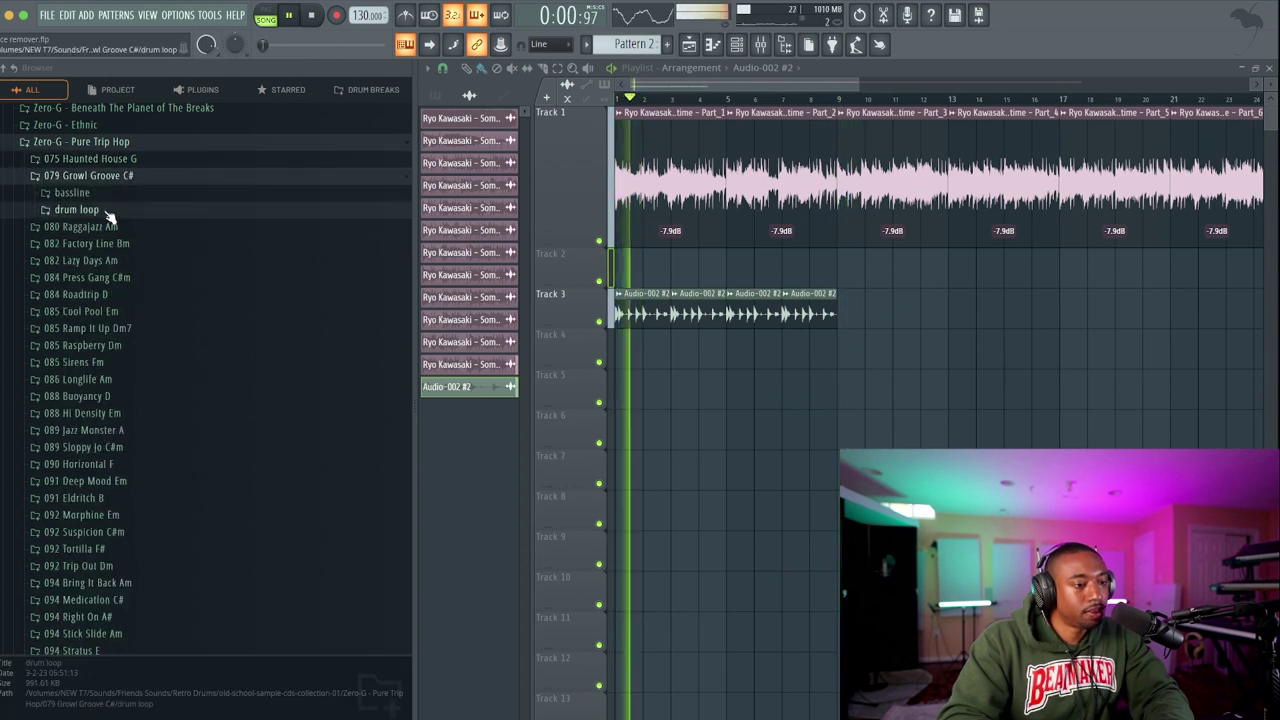
click(108, 212)
click(100, 226)
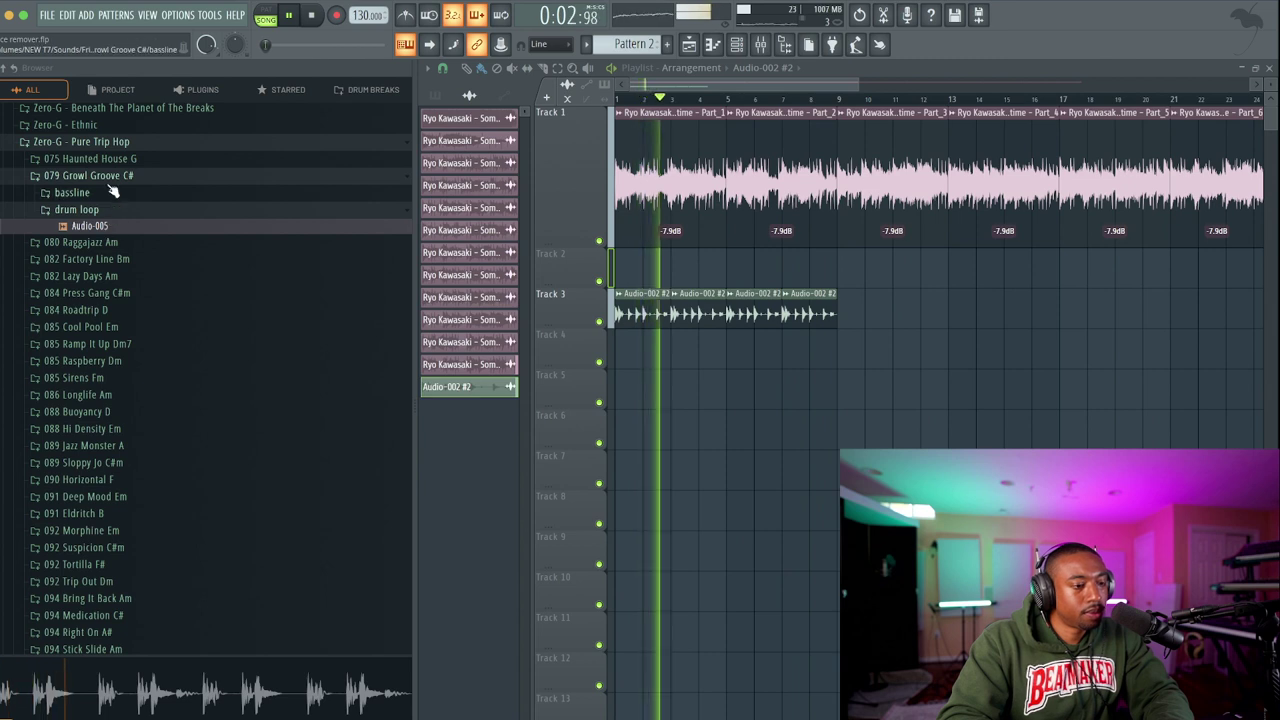
click(100, 175)
click(113, 192)
key(space)
click(105, 226)
click(100, 243)
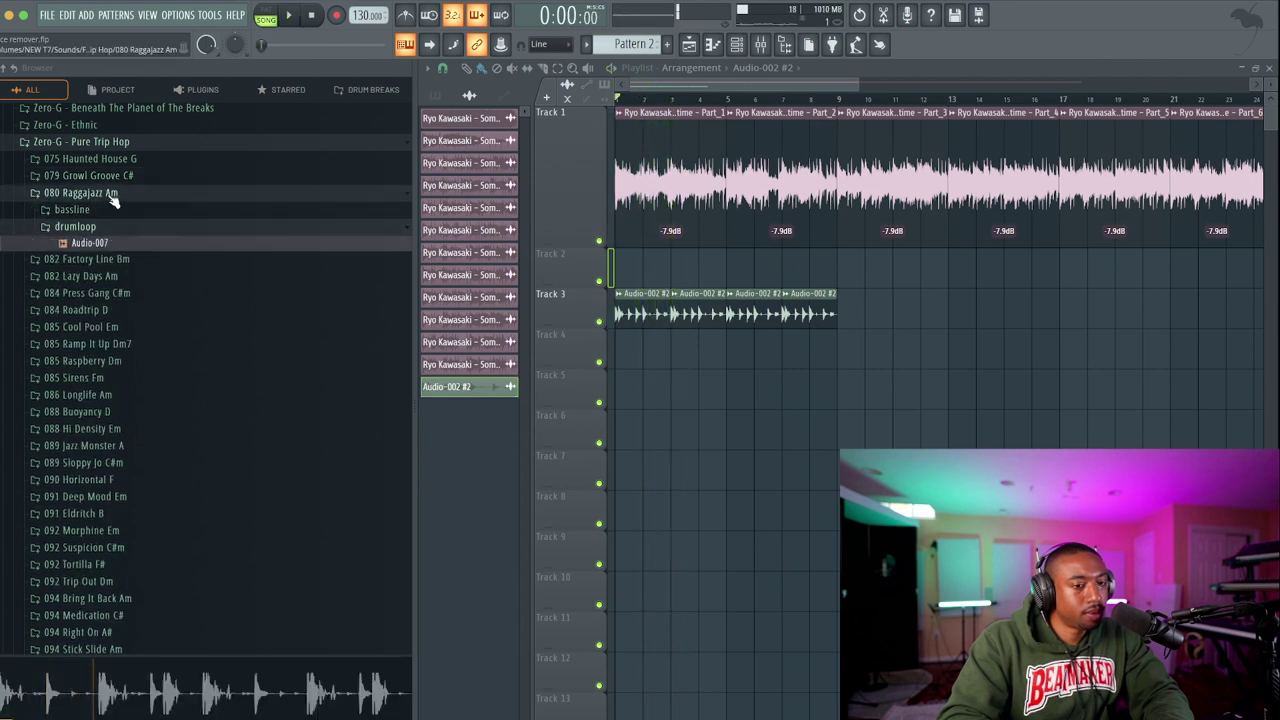
click(113, 195)
Audition the drum loops Audio-010 in 082 Factory Line Bm and Audio-012 in 082 Lazy Days Am.
click(110, 212)
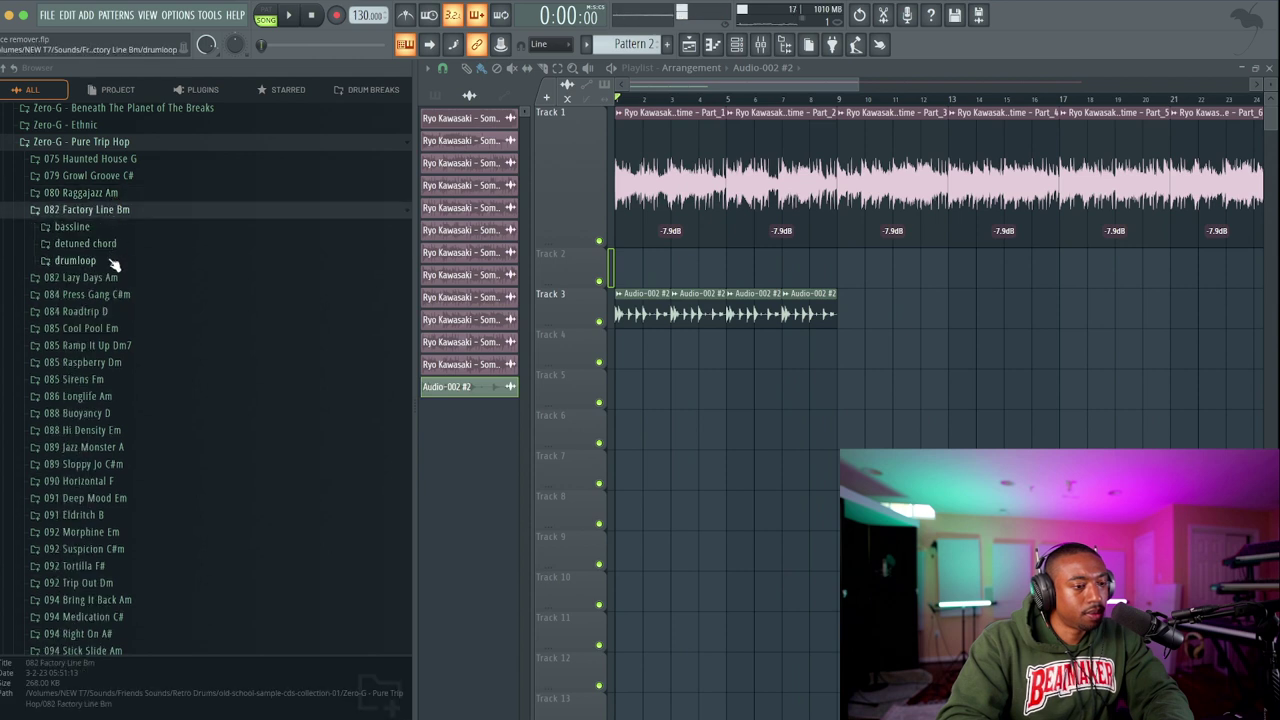
click(112, 262)
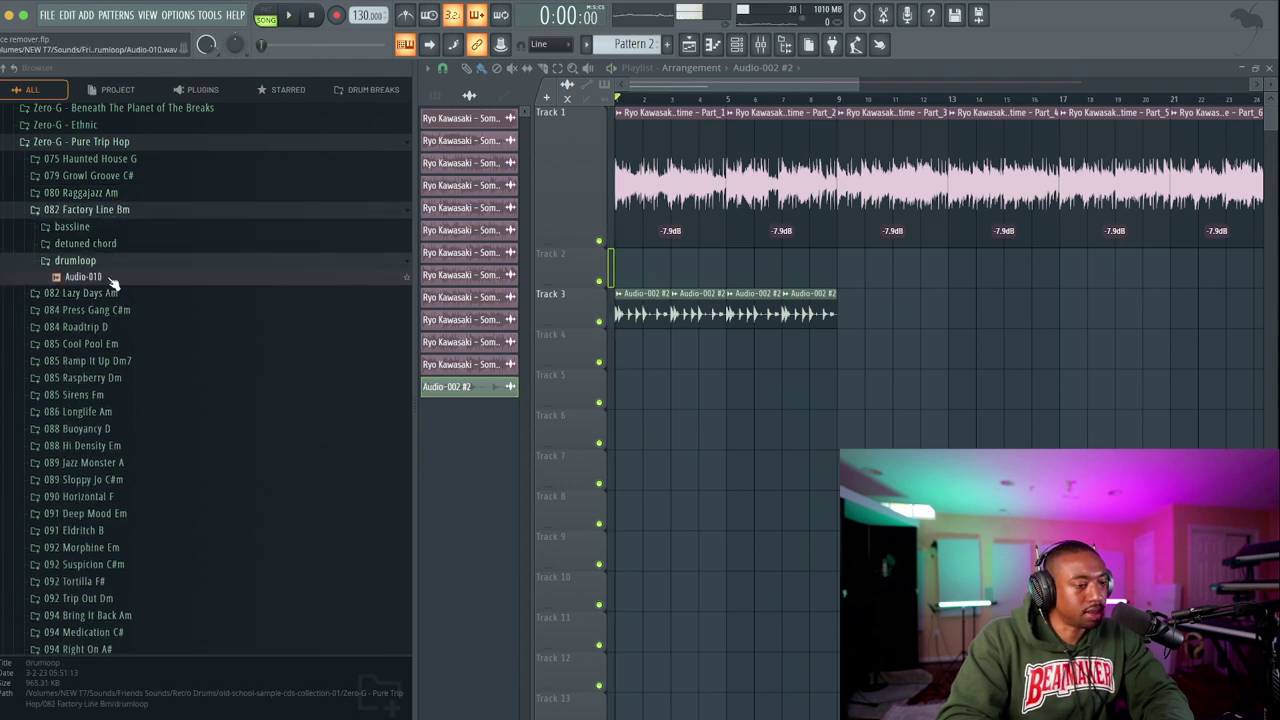
click(100, 278)
click(114, 262)
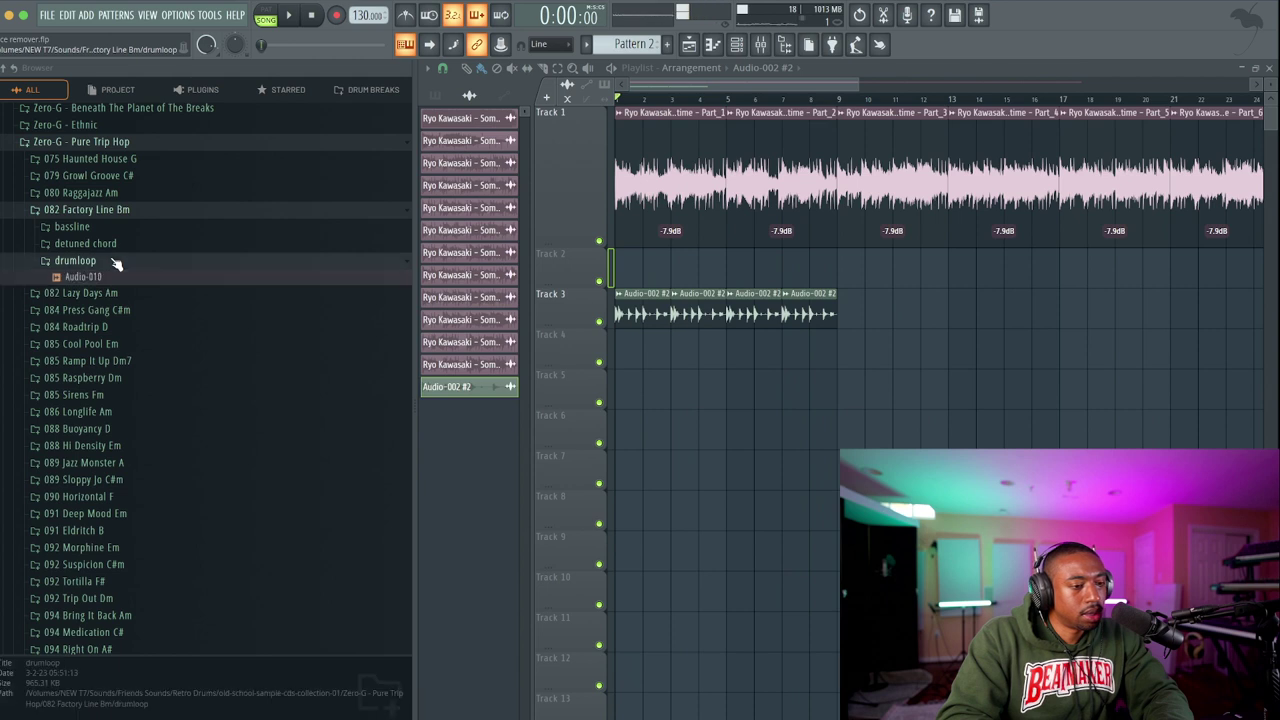
click(118, 280)
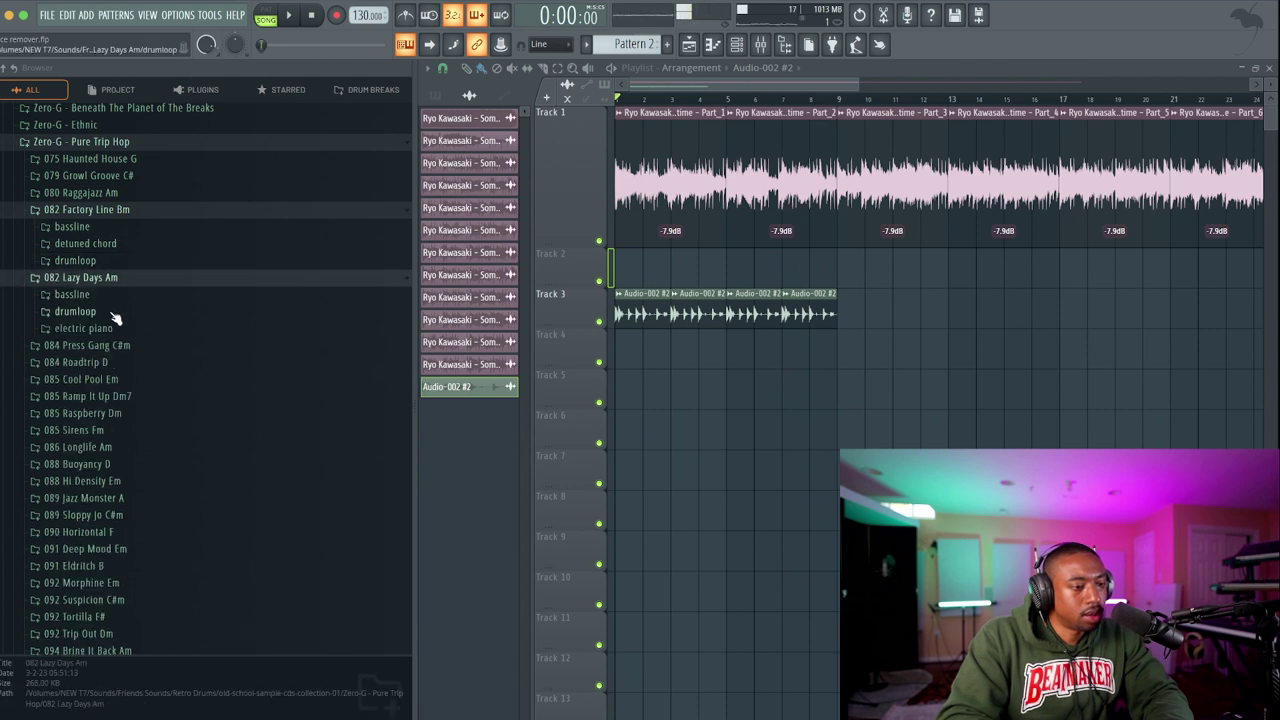
click(113, 313)
click(114, 329)
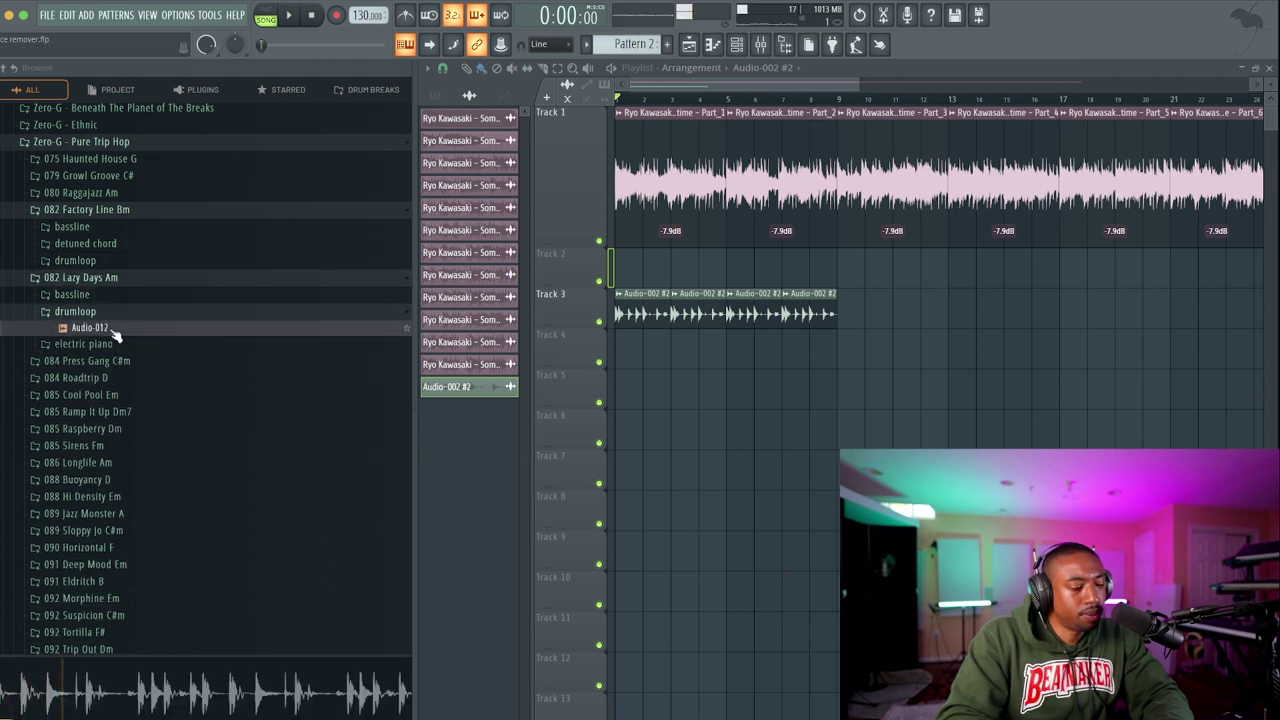
click(116, 280)
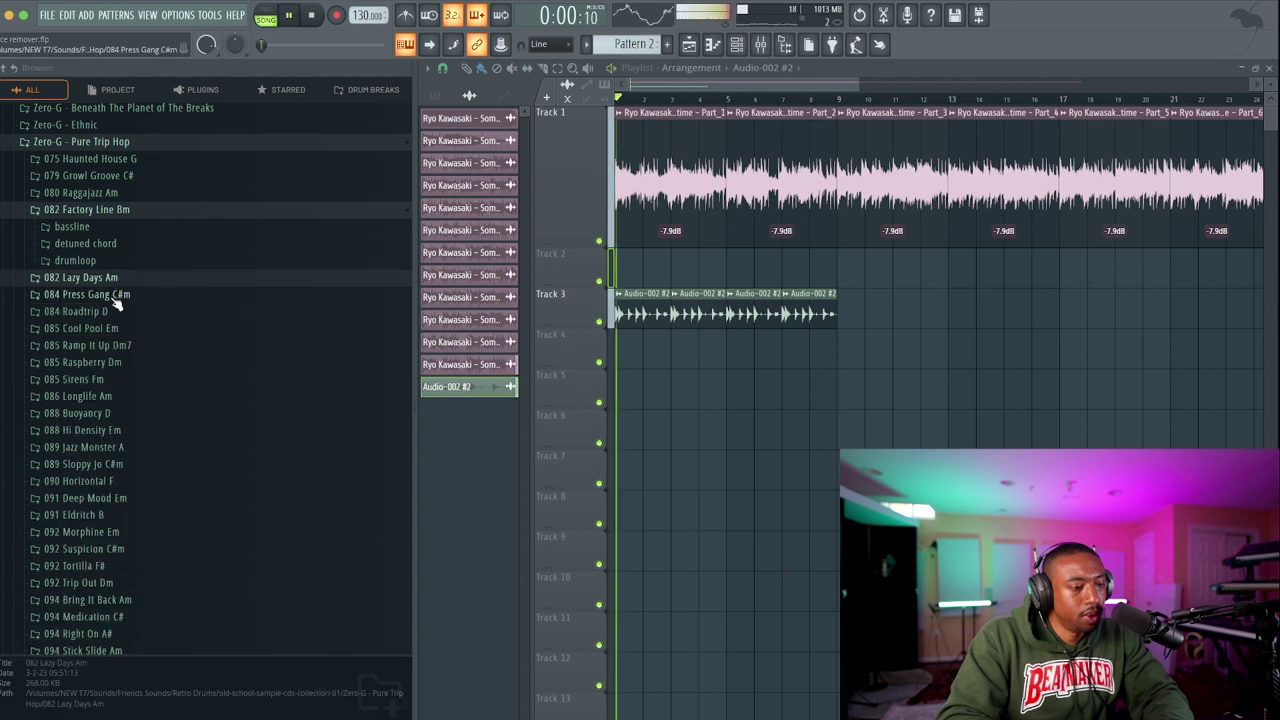
Audition the drum loop Audio-015 in 084 Press Gang C#m, close that folder, and replay the arrangement.
click(114, 295)
click(114, 326)
click(115, 346)
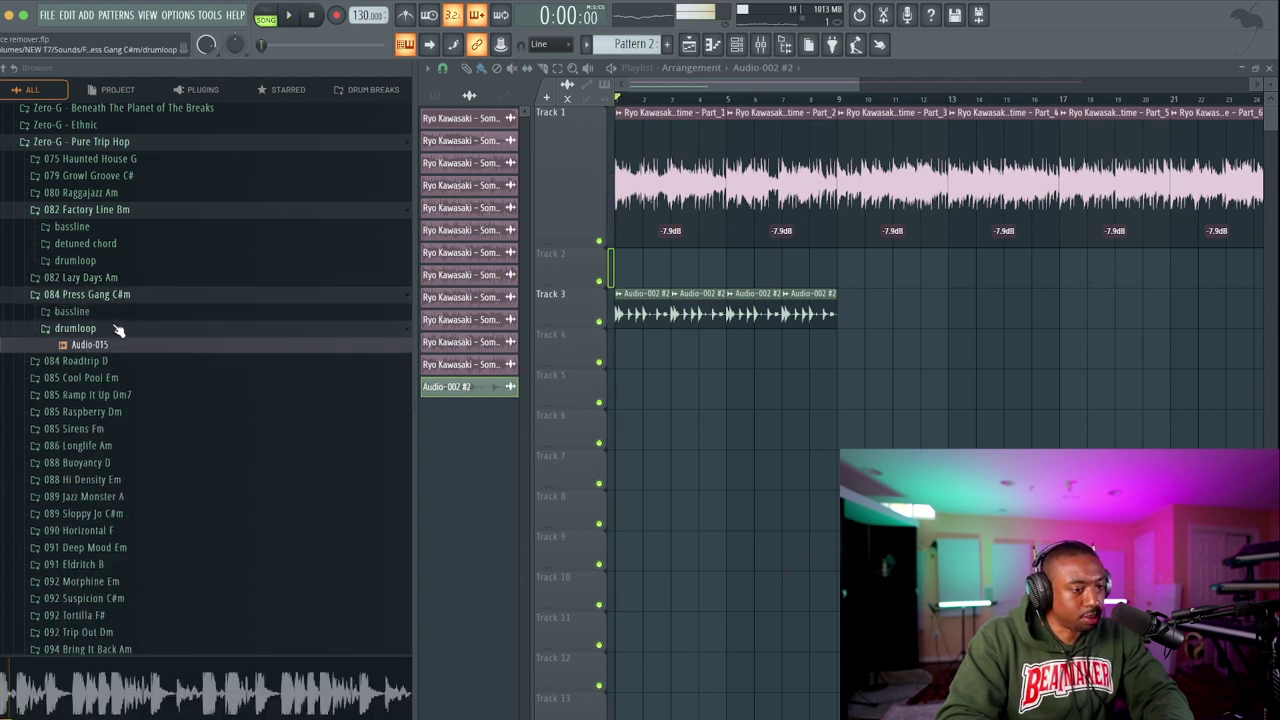
click(126, 294)
key(space)
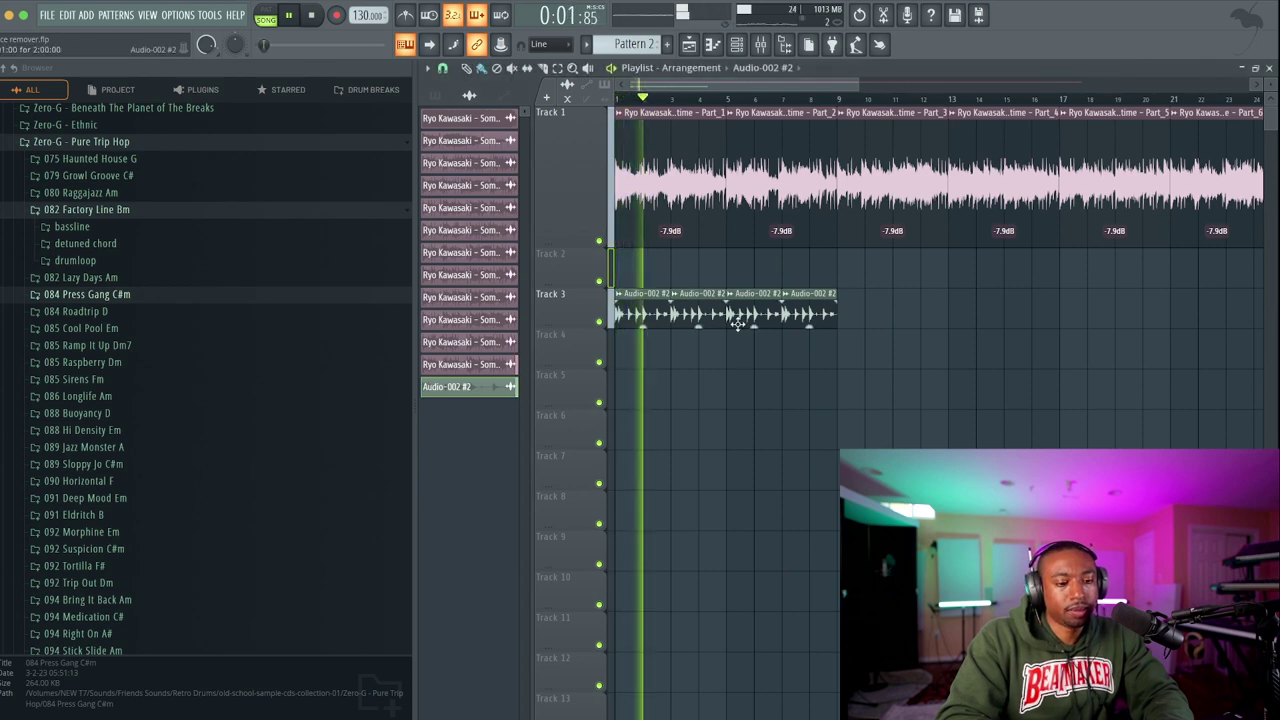
scroll(737, 337, down, 1)
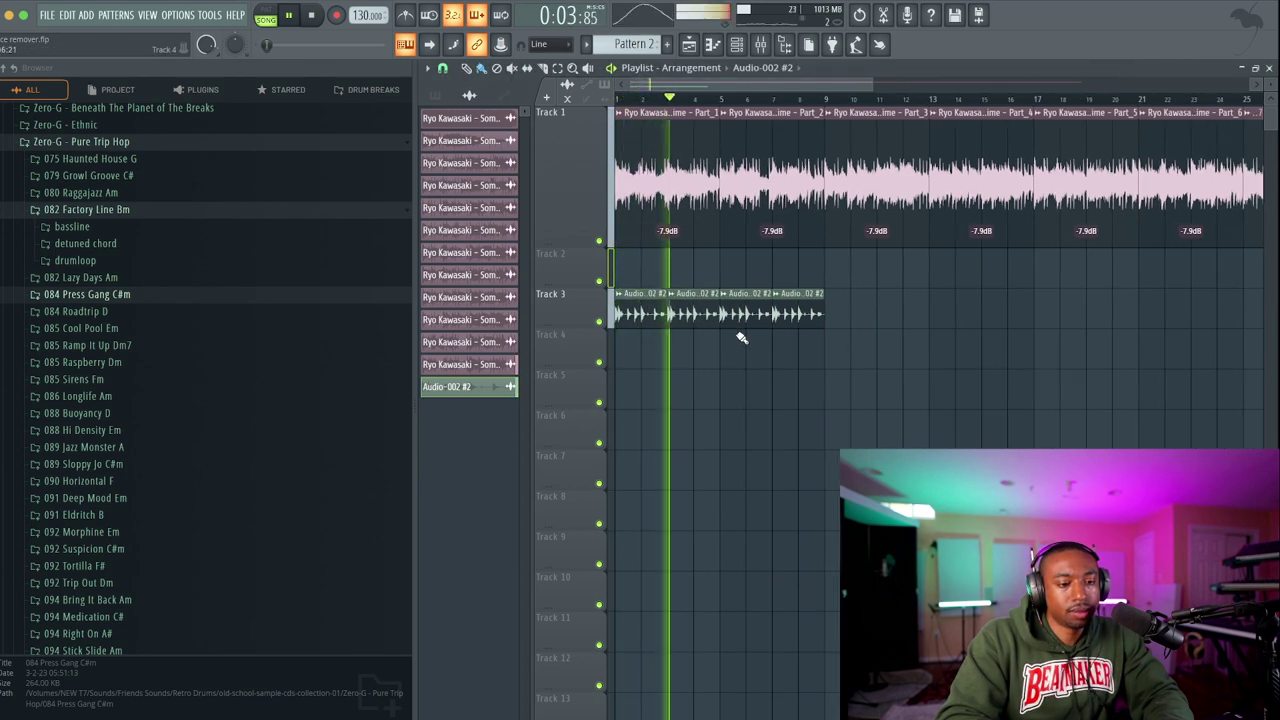
click(762, 46)
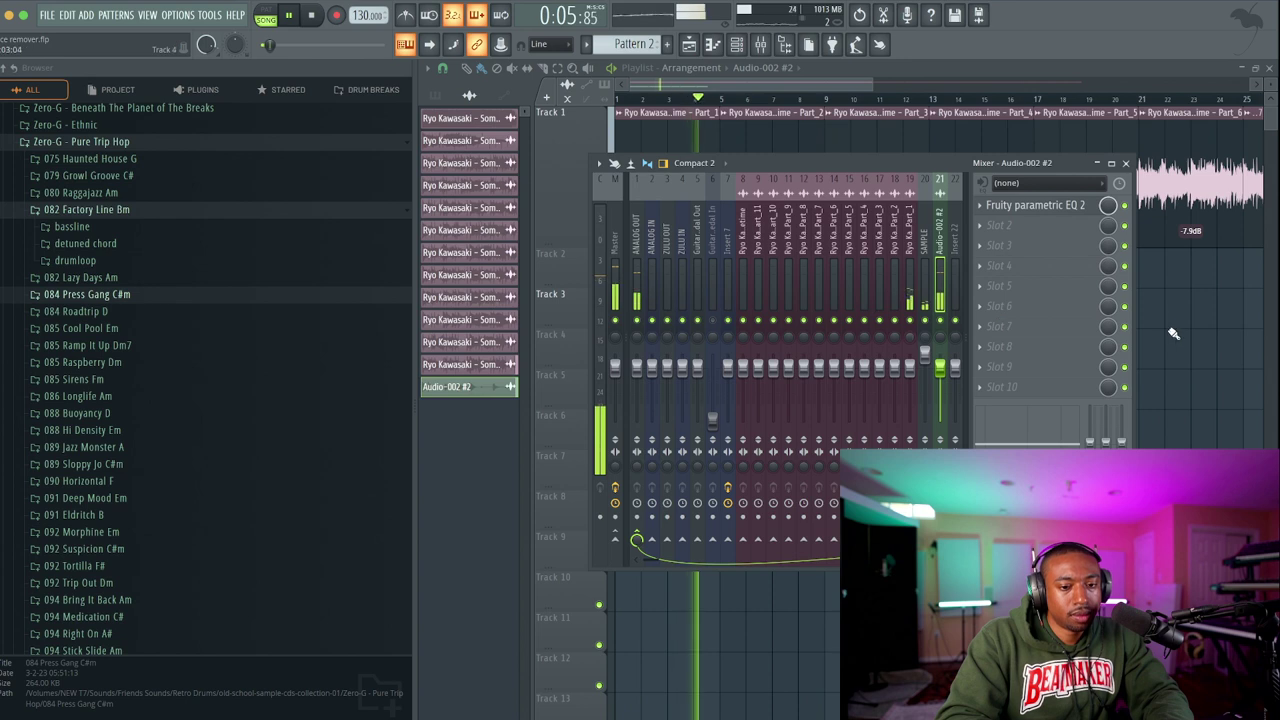
key(F9)
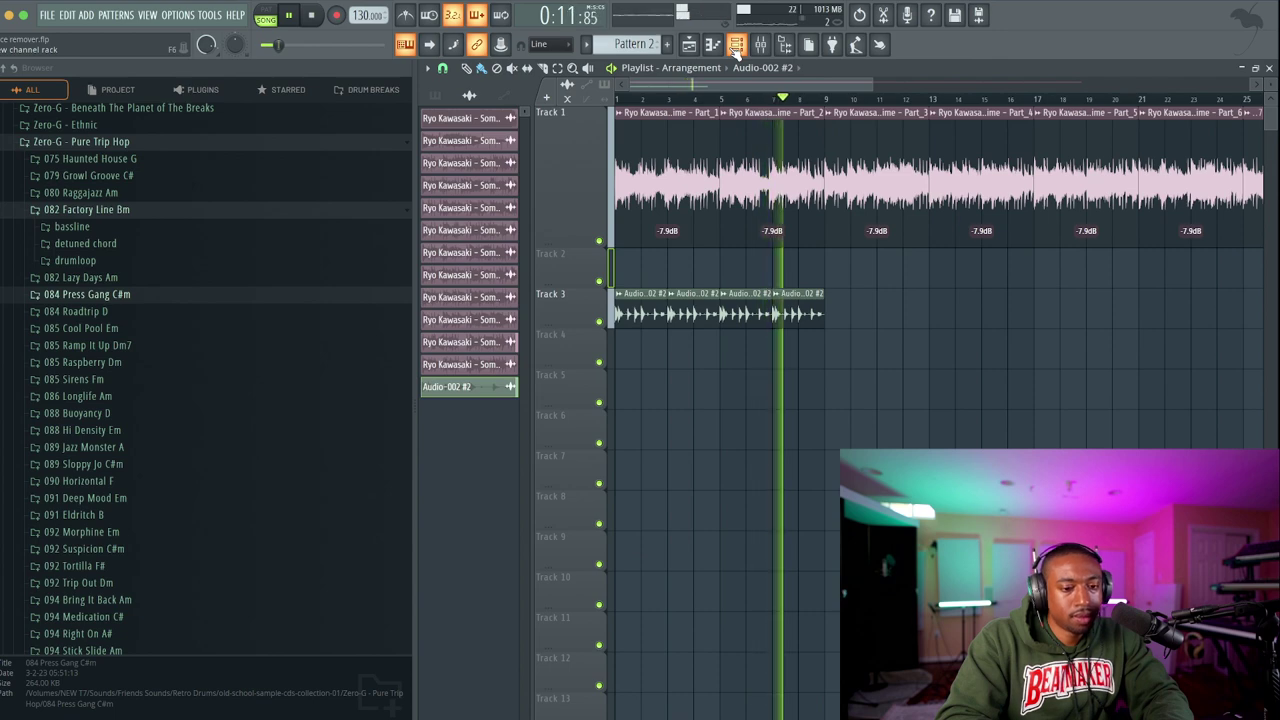
scroll(743, 93, down, 2)
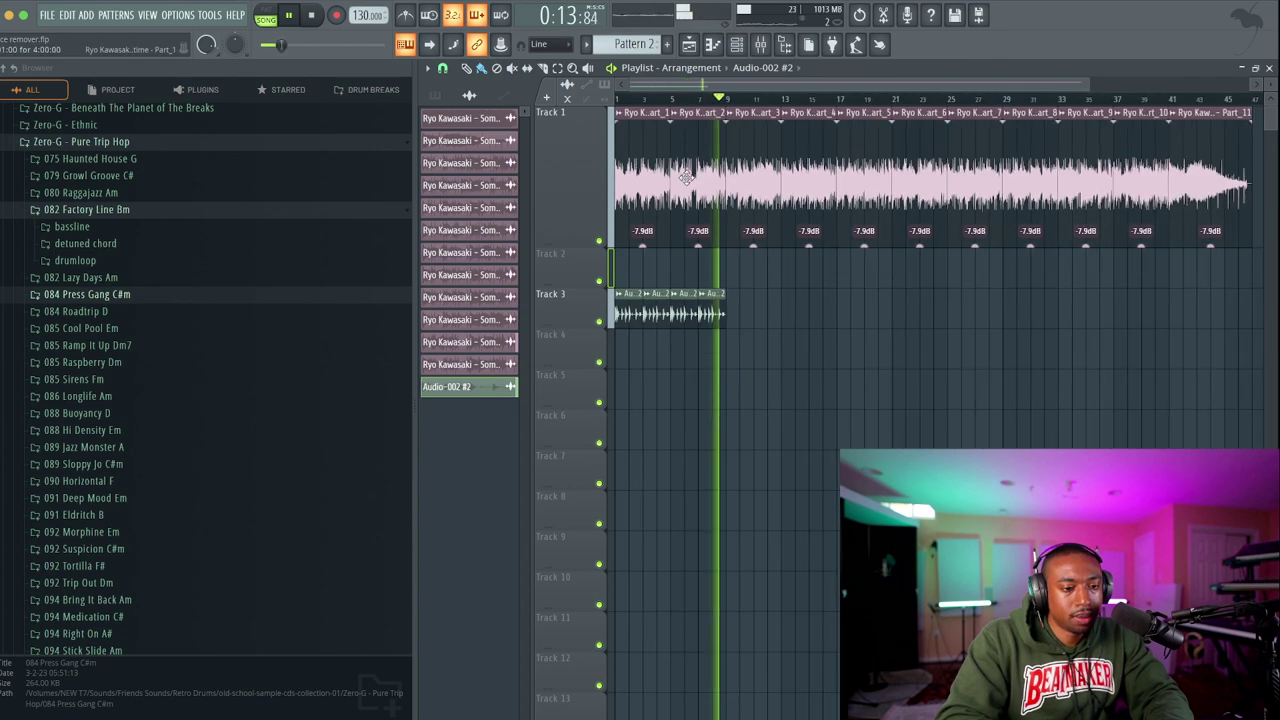
Raise the output level of FabFilter Pro-MB on the SAMPLE mixer track to about +6.5 dB during playback.
key(space)
click(761, 44)
click(925, 286)
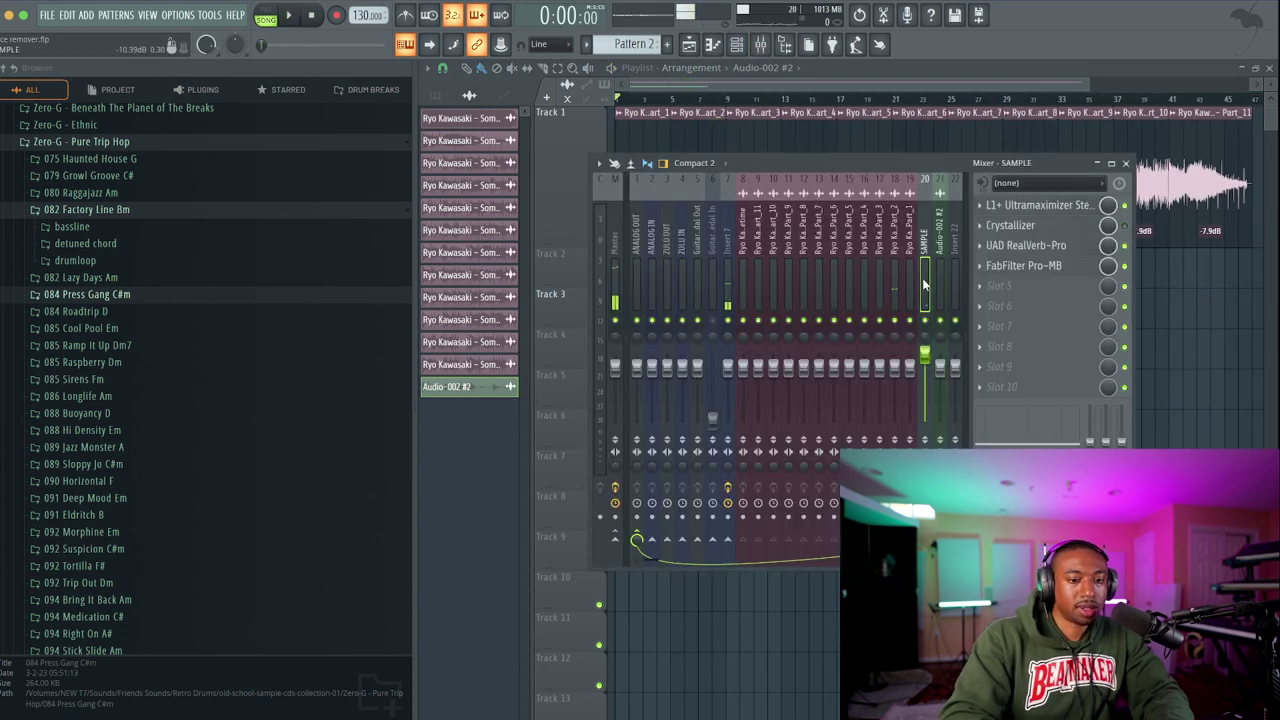
click(1030, 266)
key(space)
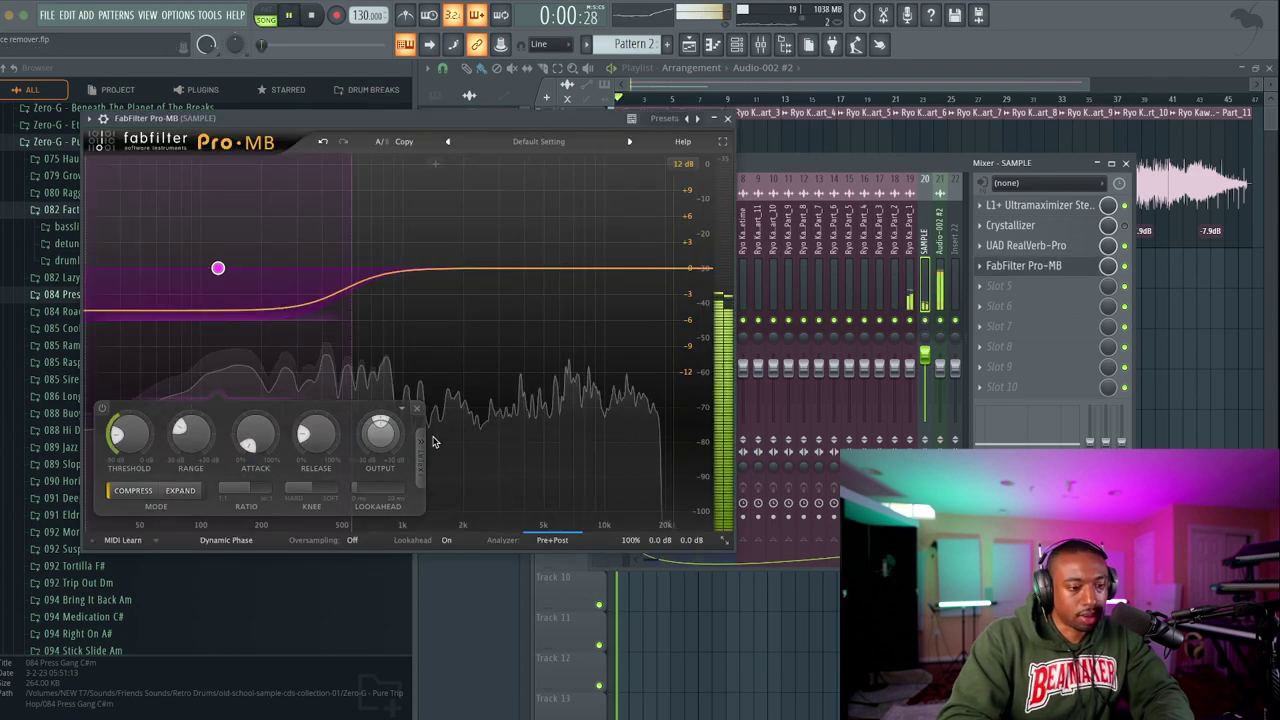
double_click(381, 428)
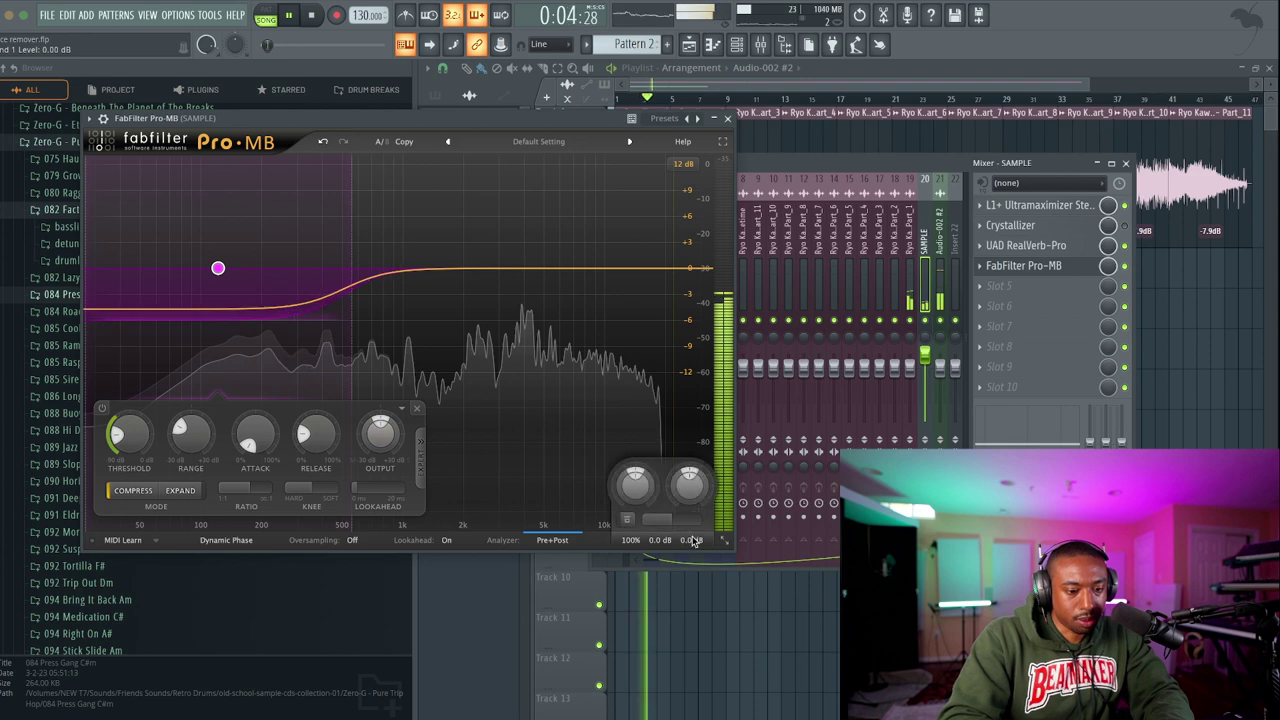
drag(690, 485, 695, 462)
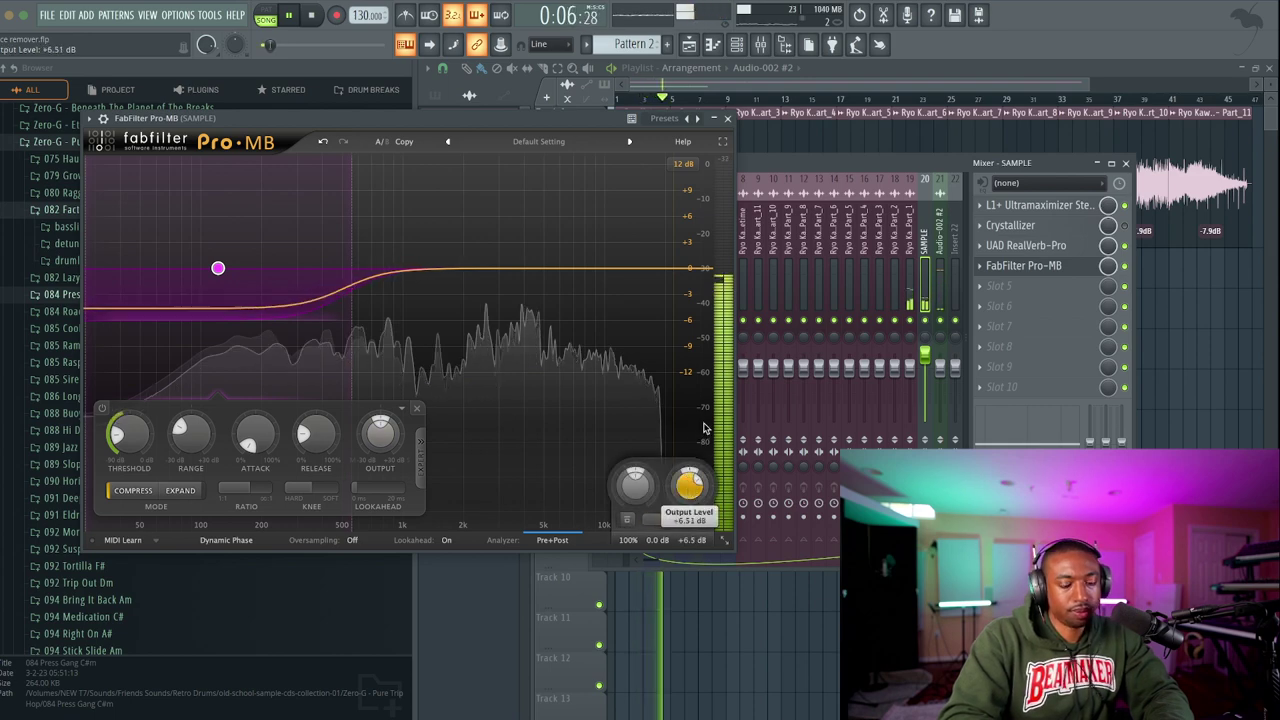
click(727, 118)
click(1183, 380)
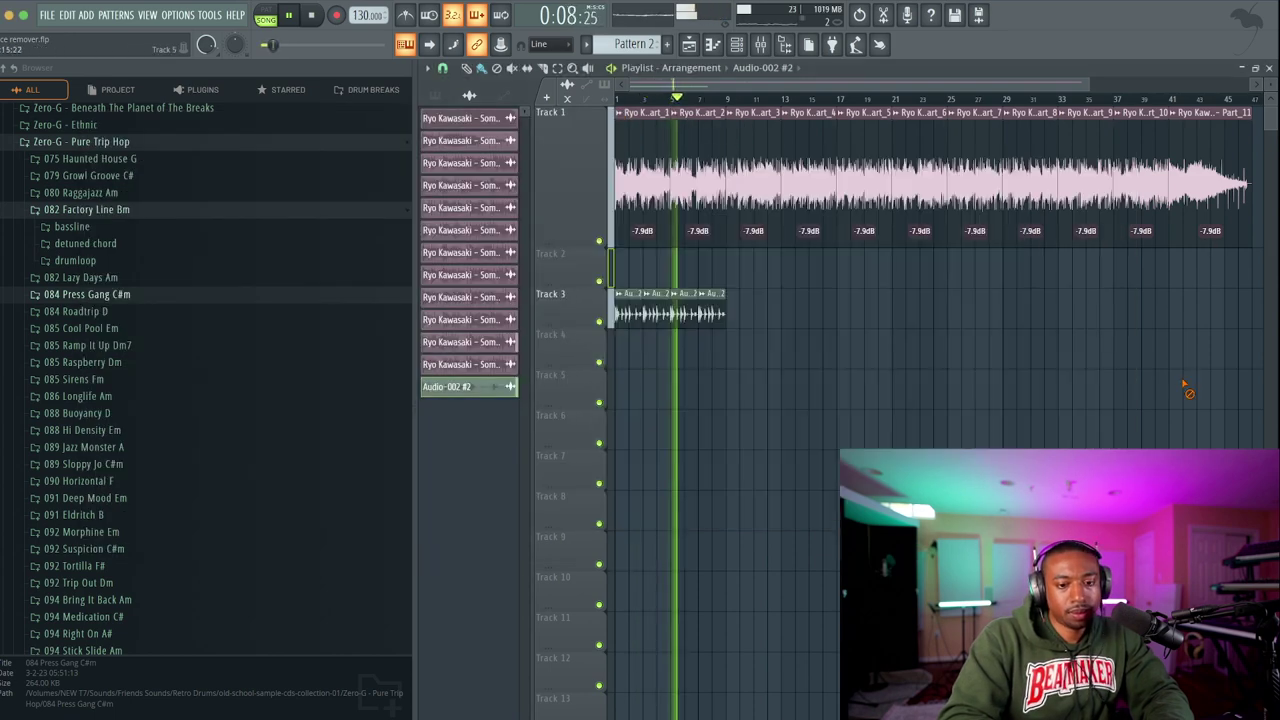
Set the first room size of UAD RealVerb-Pro on the SAMPLE mixer track to 33 m and listen to the result.
key(F9)
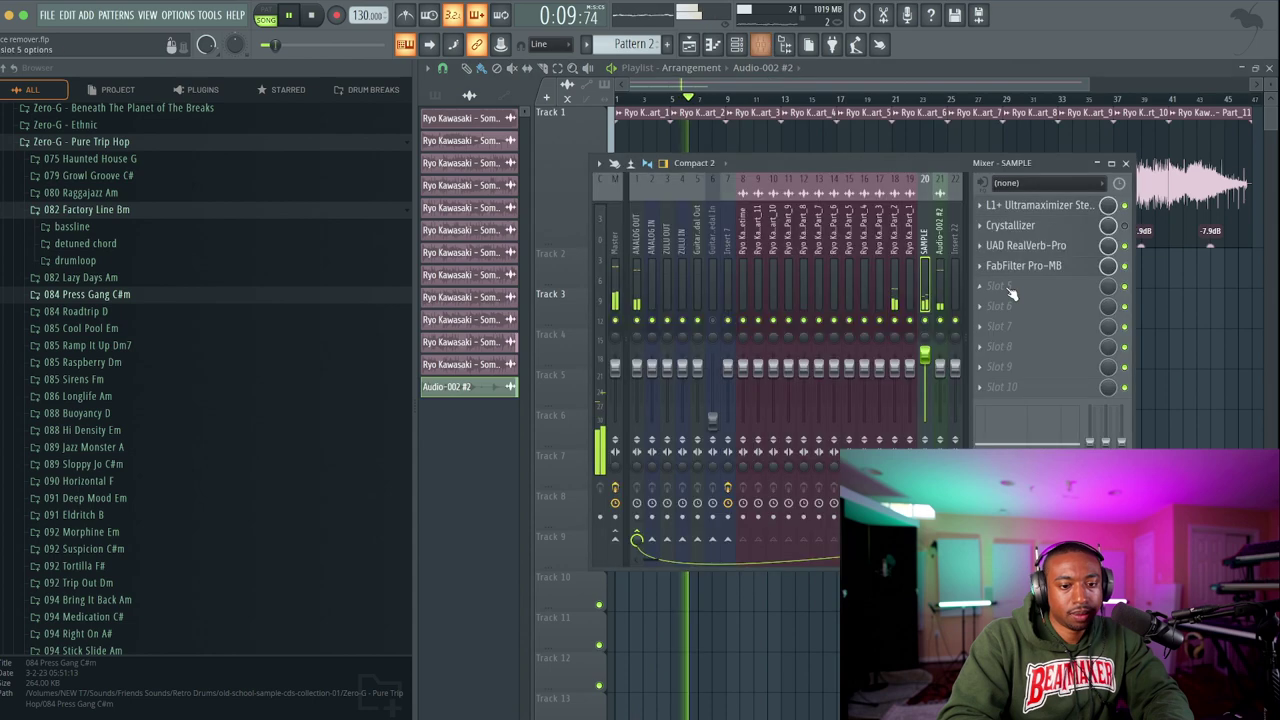
click(1045, 245)
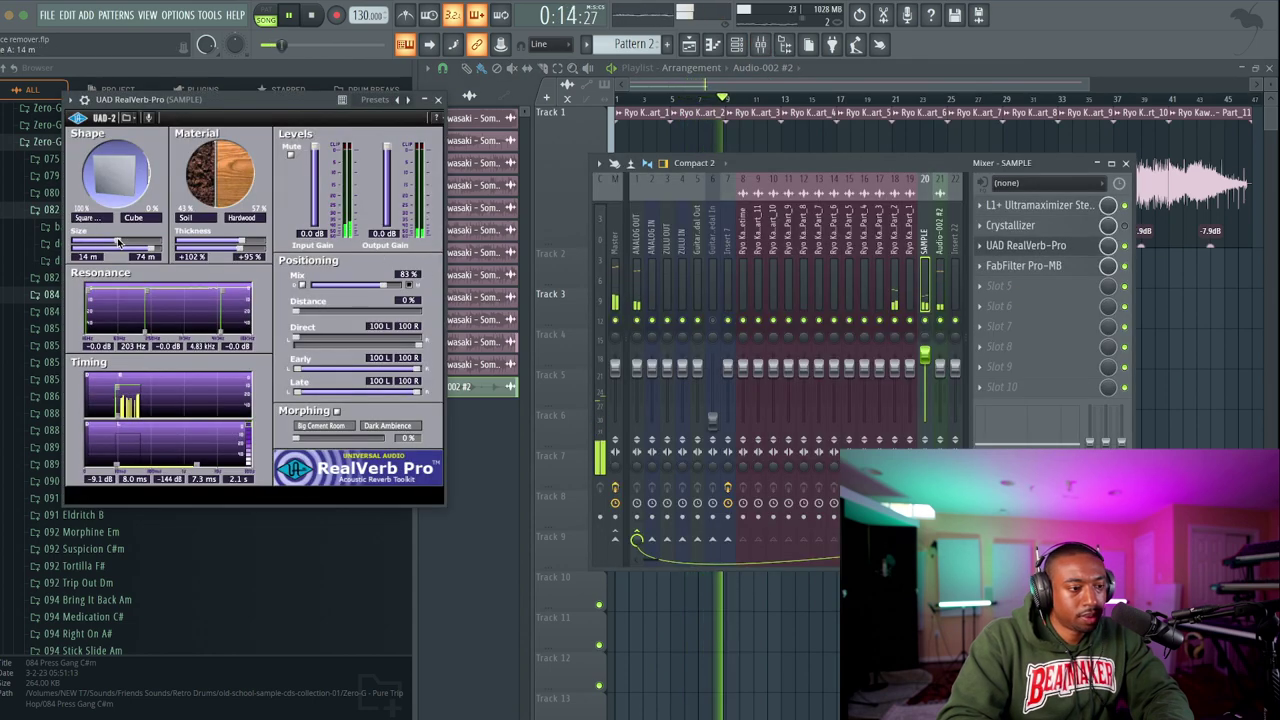
click(438, 100)
key(space)
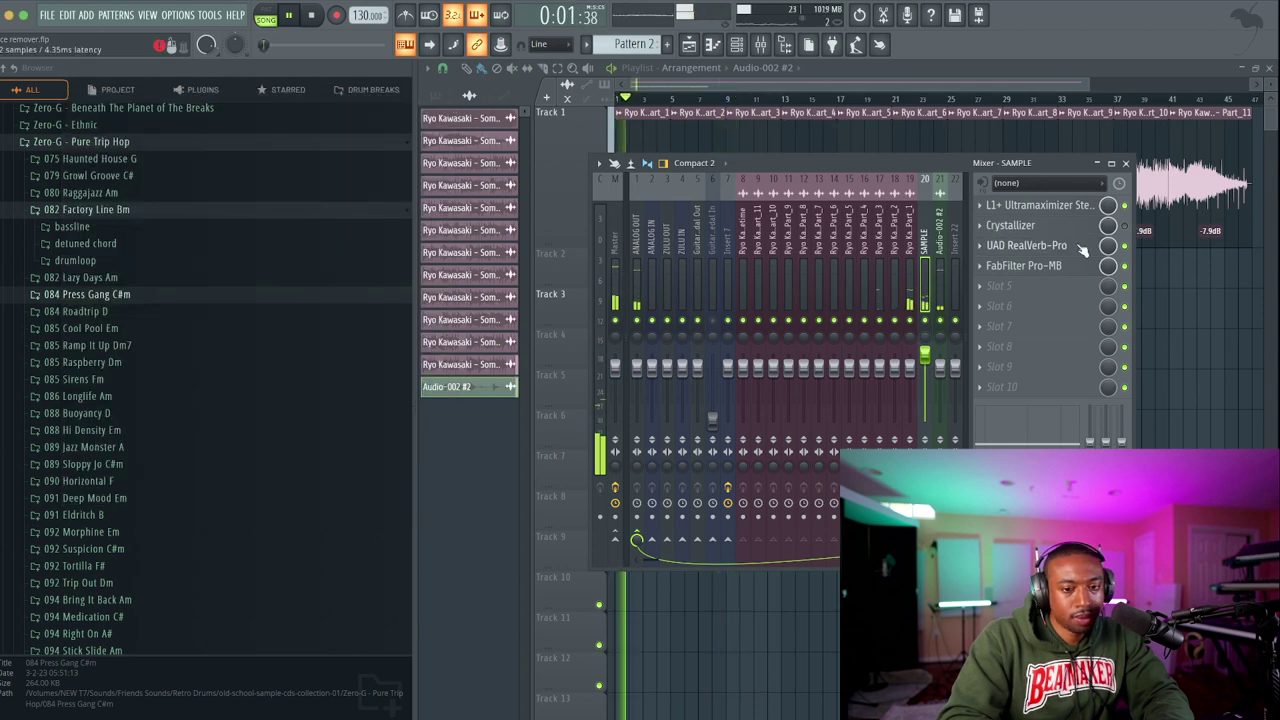
click(1080, 249)
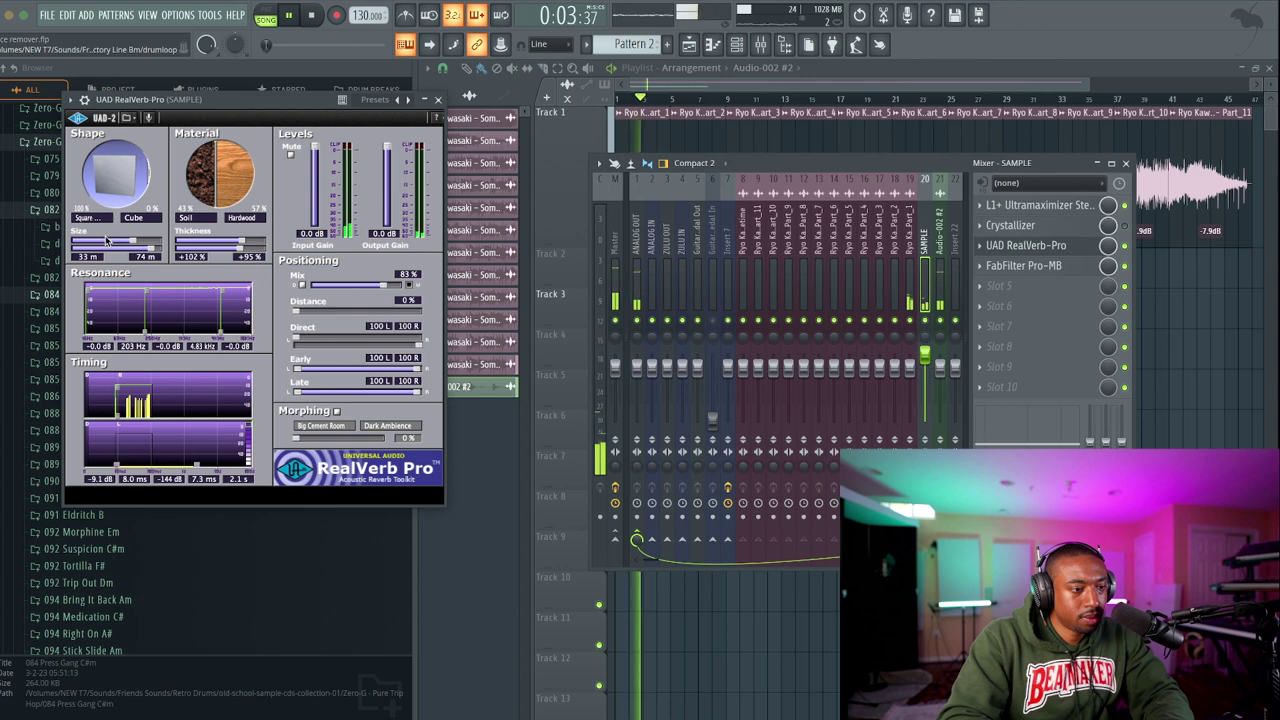
click(437, 100)
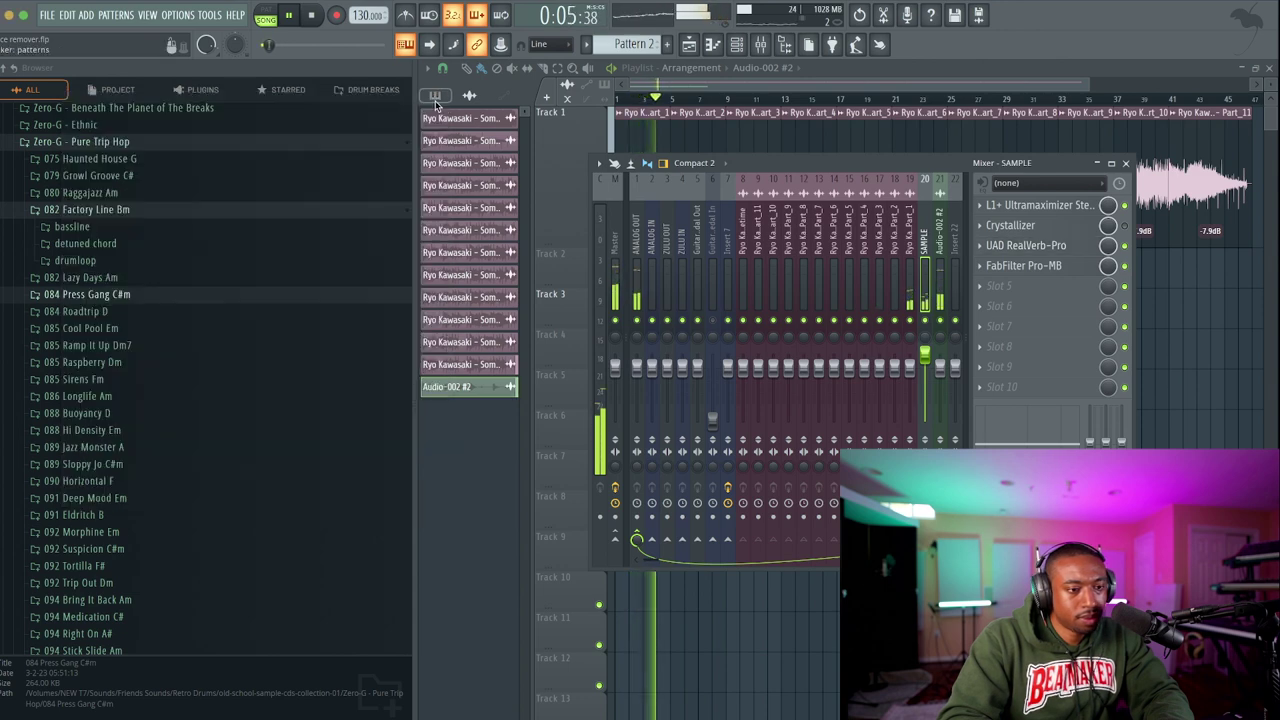
key(F9)
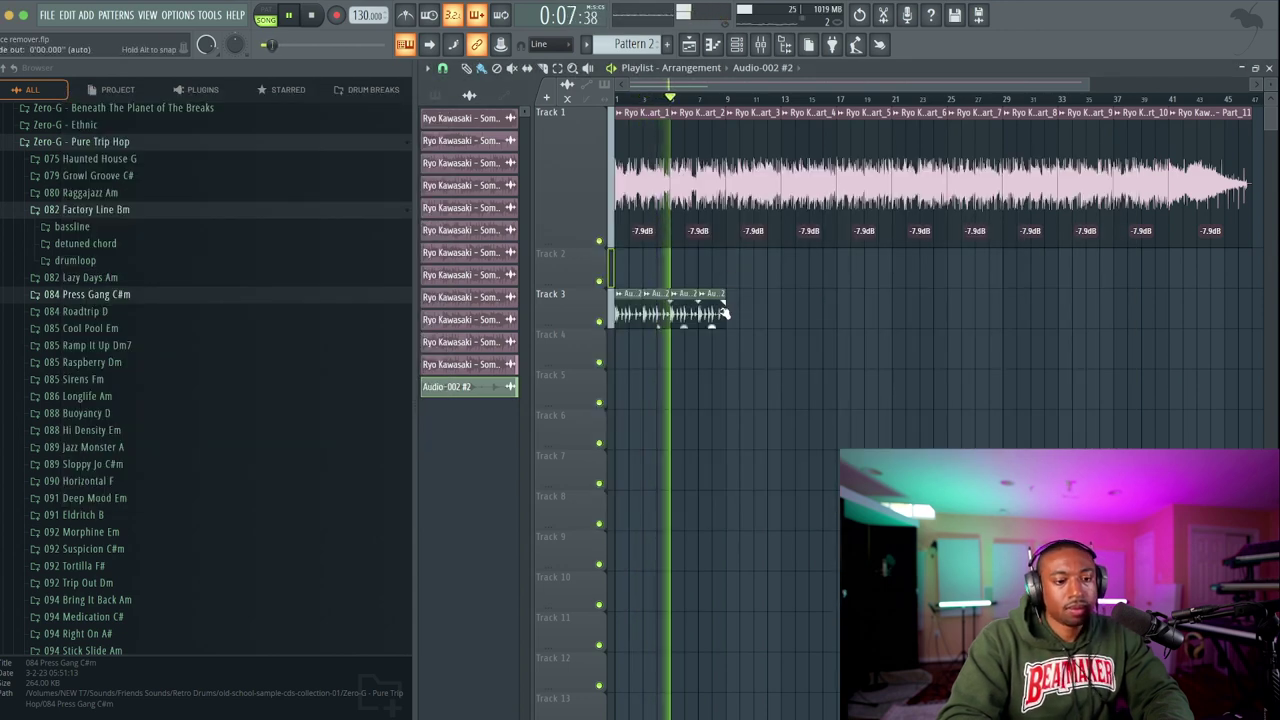
Select the four Audio-002 #2 clips on Track 3 and collapse the Zero-G - Pure Trip Hop folder in the browser.
drag(877, 330, 638, 310)
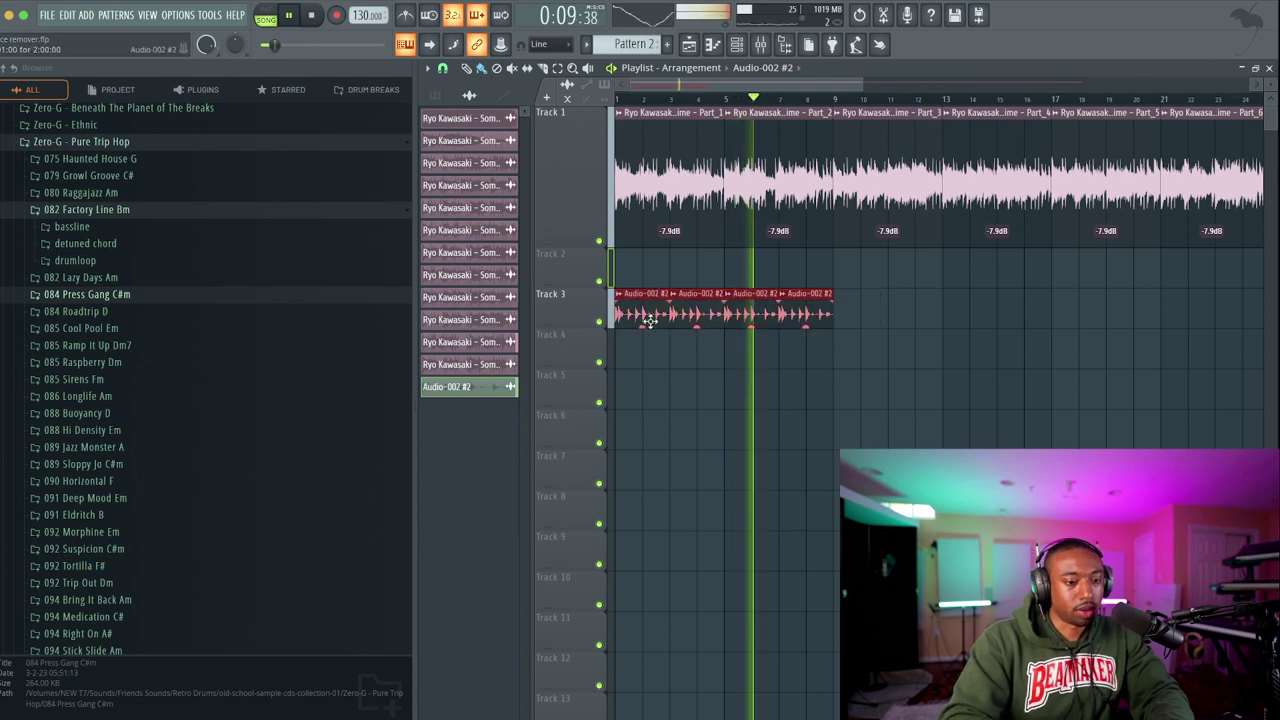
key(space)
scroll(128, 300, up, 6)
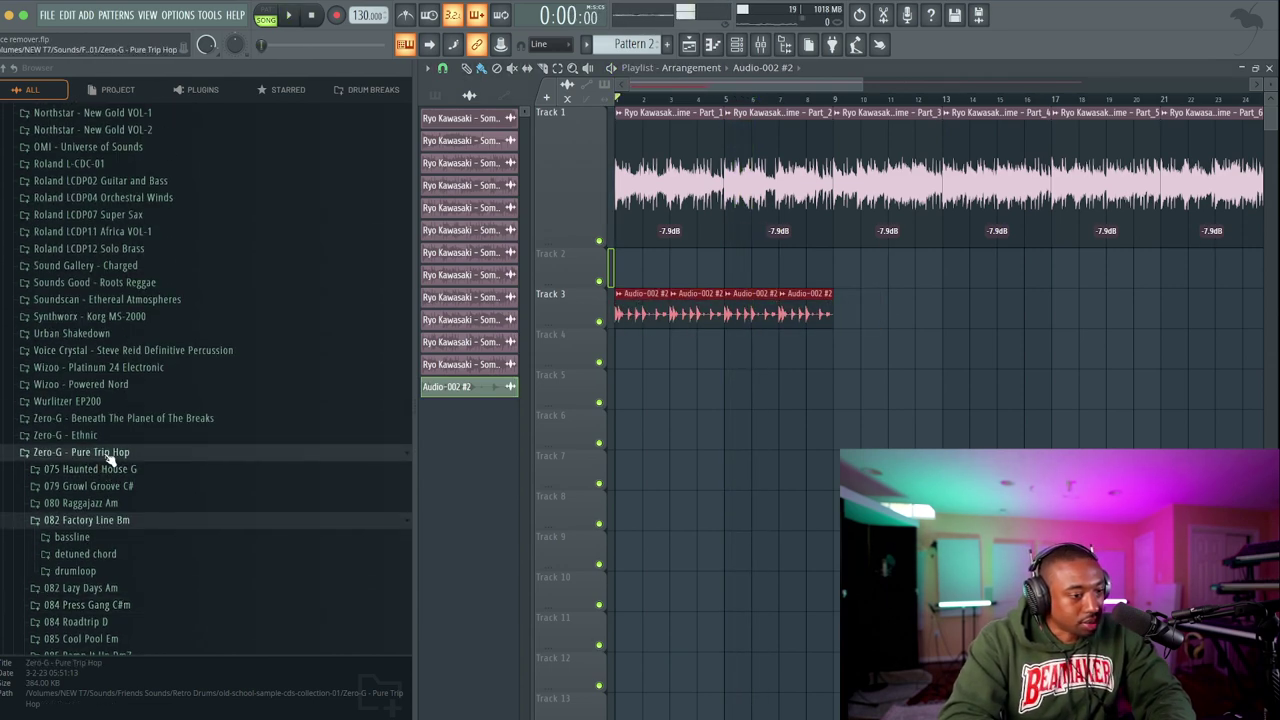
click(108, 456)
scroll(107, 425, up, 1)
scroll(108, 421, up, 2)
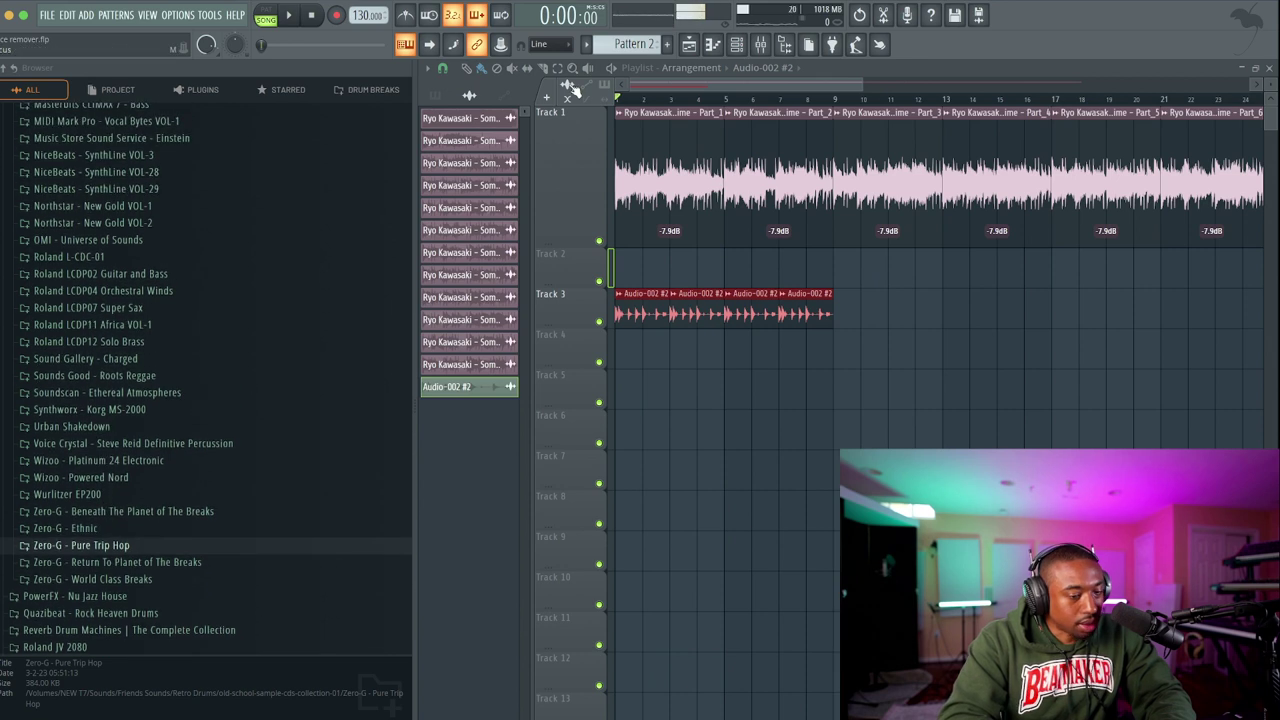
Briefly audition the arrangement and bypass Fruity parametric EQ 2 on the Audio-002 #2 mixer track.
key(space)
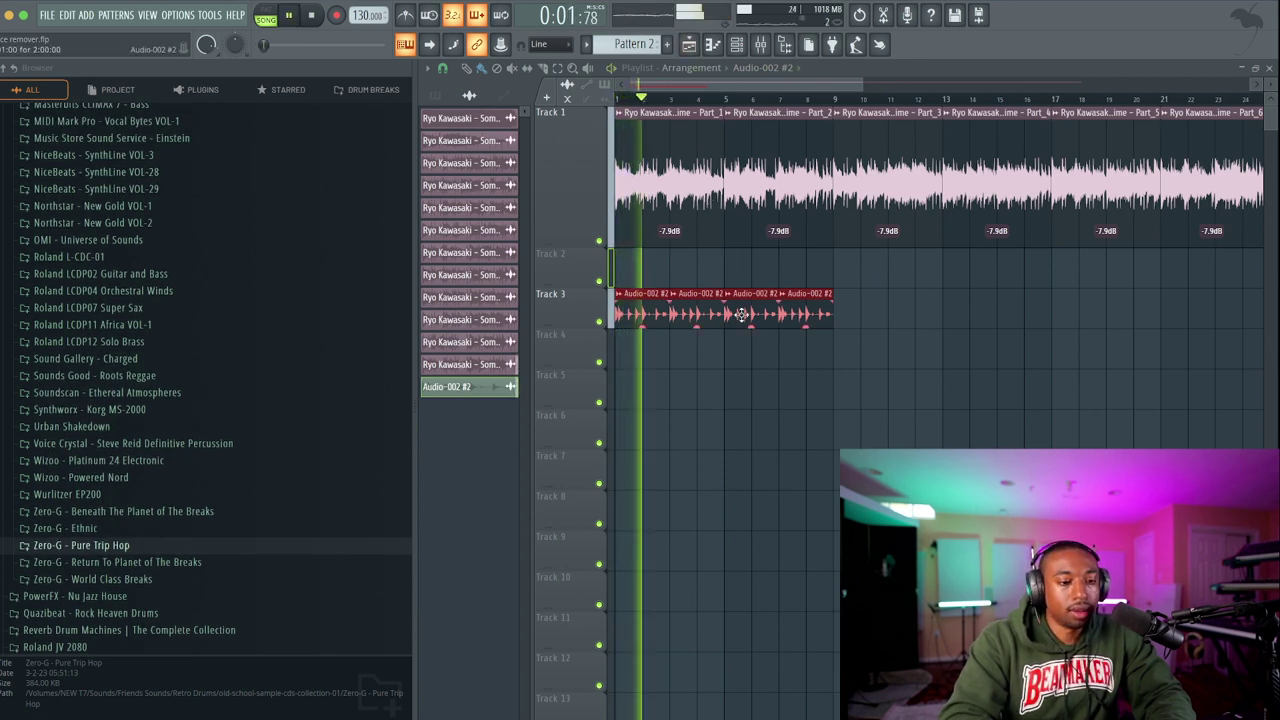
key(space)
click(736, 45)
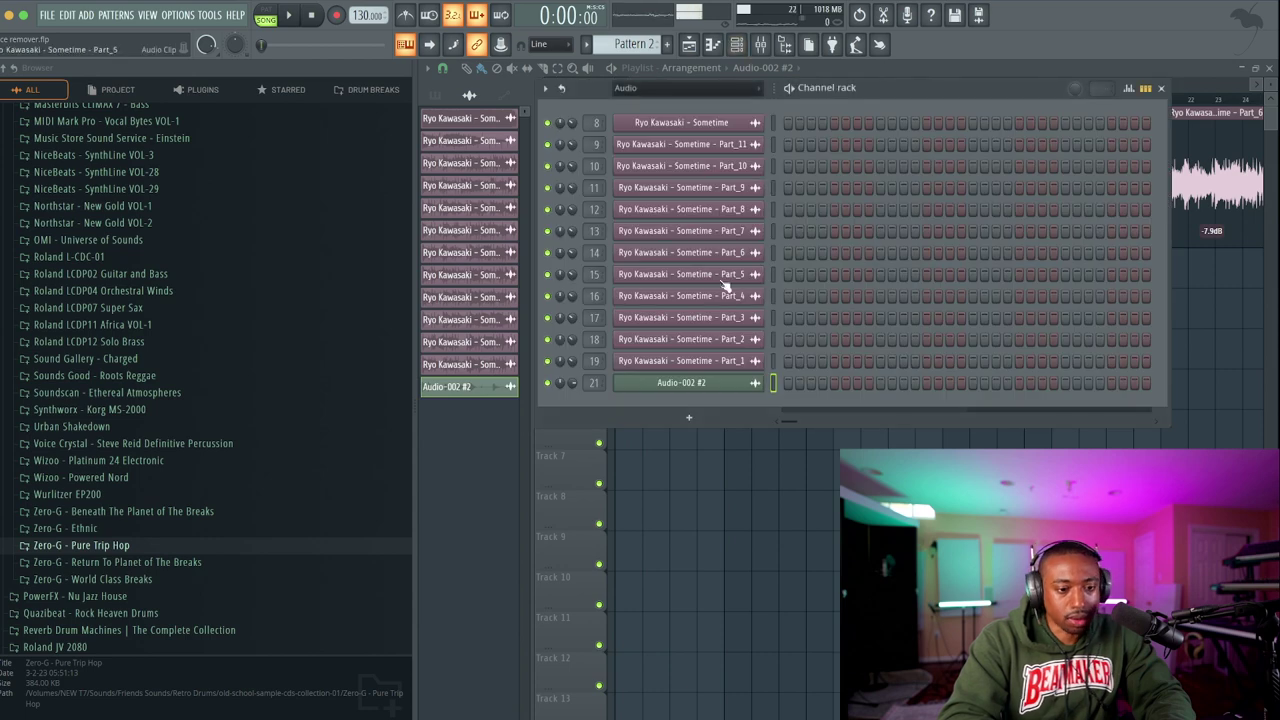
click(764, 46)
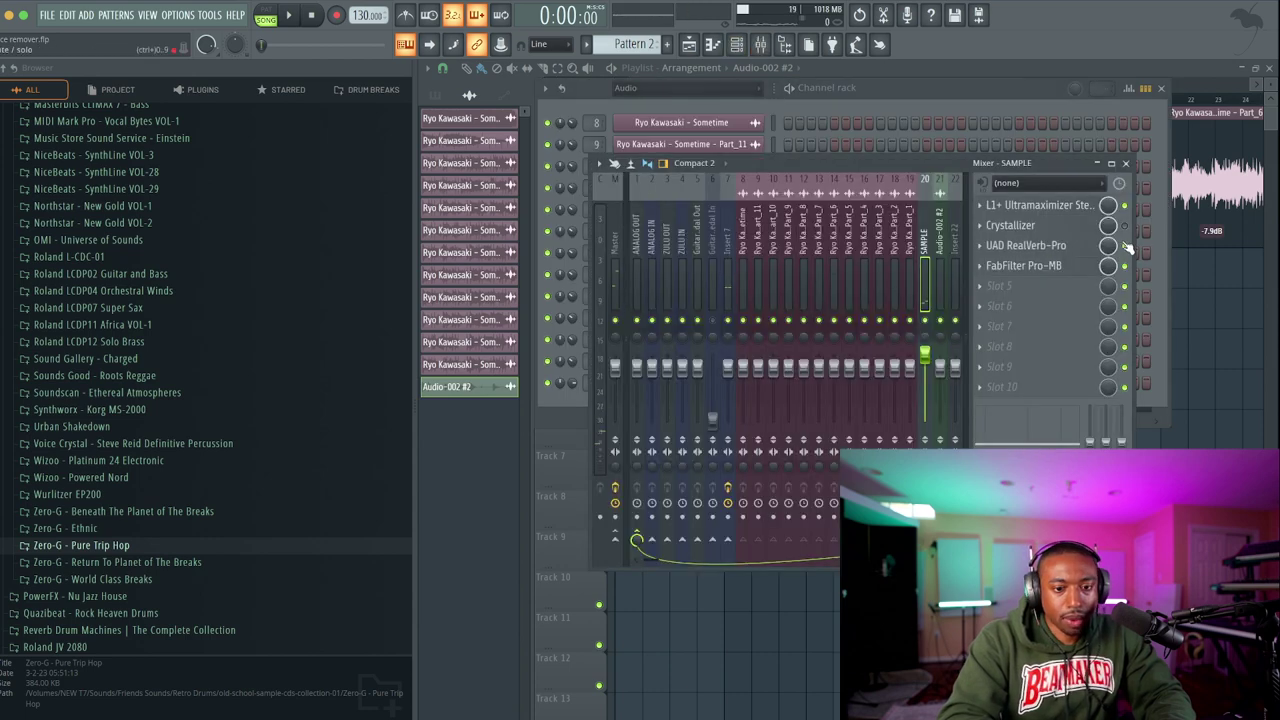
click(941, 254)
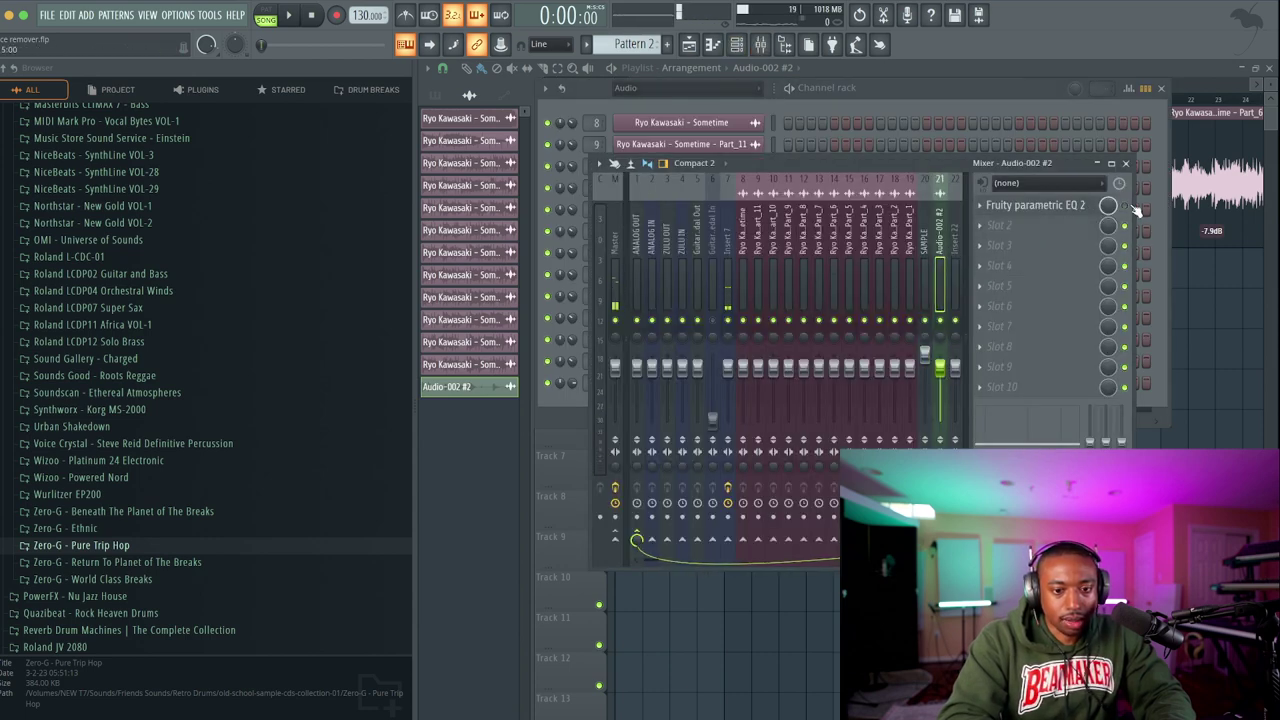
click(1128, 163)
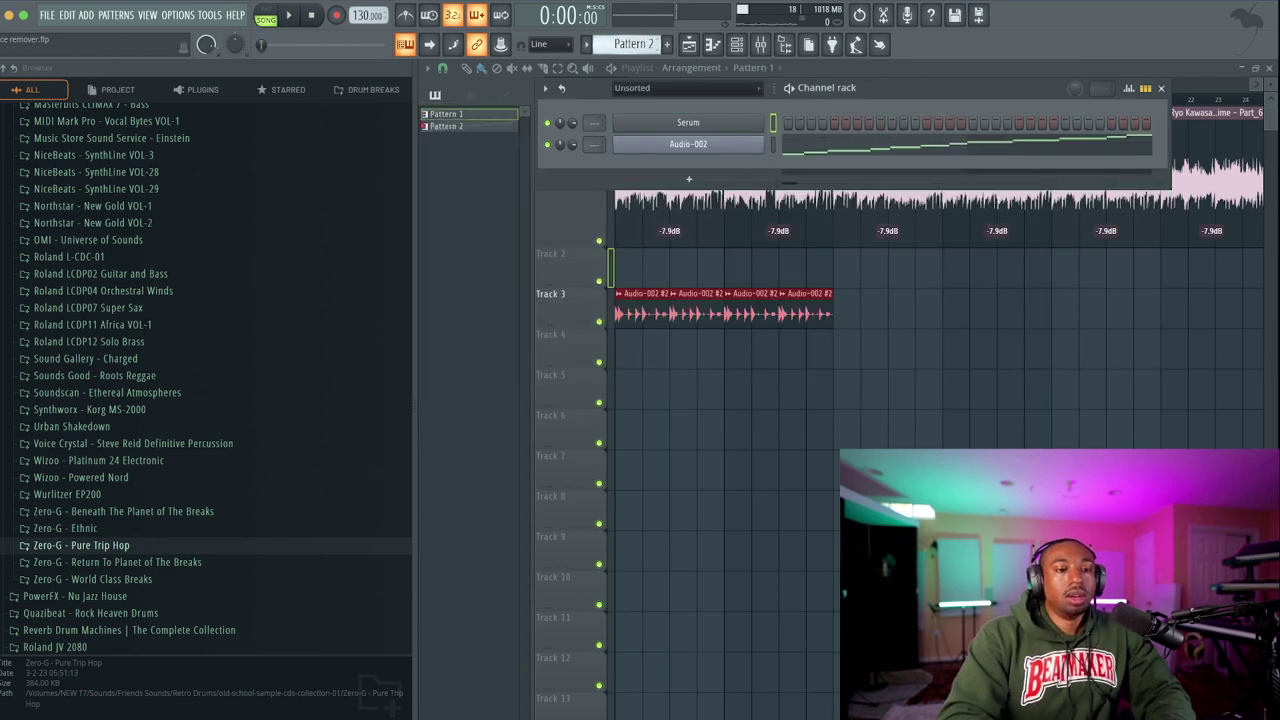
Clear the slice notes from Audio-002's Pattern 2 piano roll and place short notes on Marker #1 and Marker #2.
scroll(632, 44, down, 1)
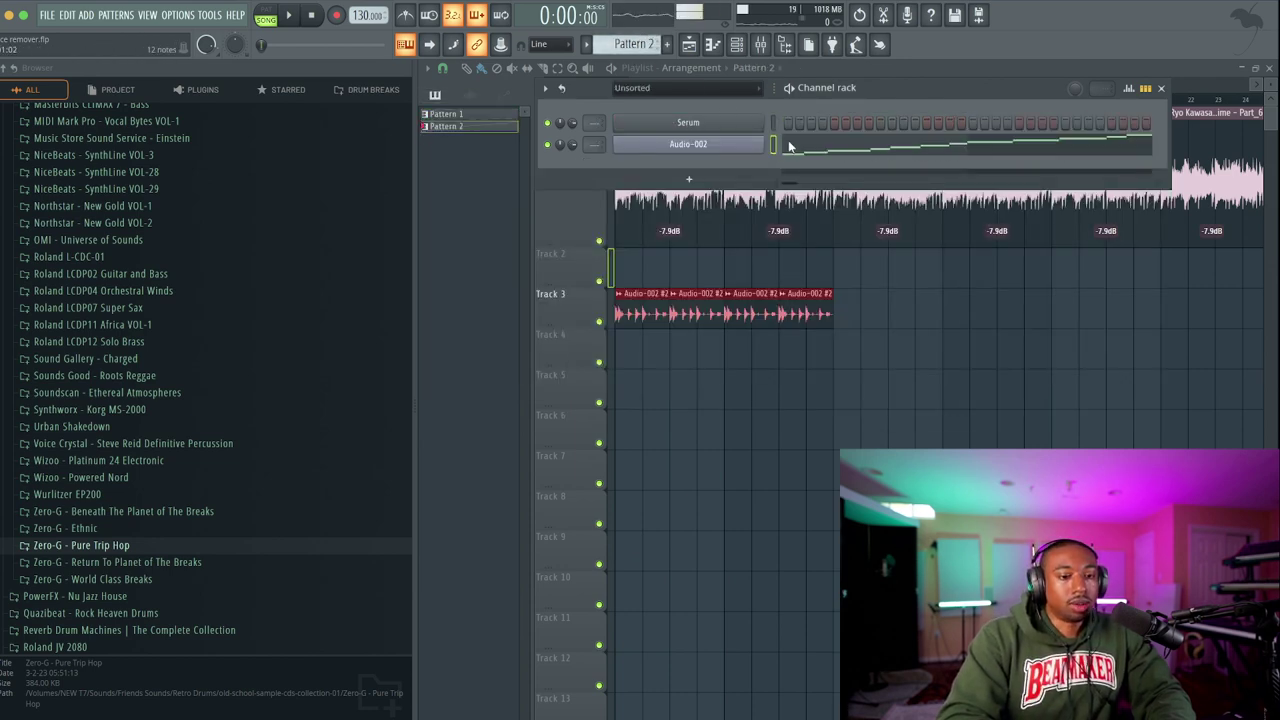
click(789, 147)
key(ctrl+a)
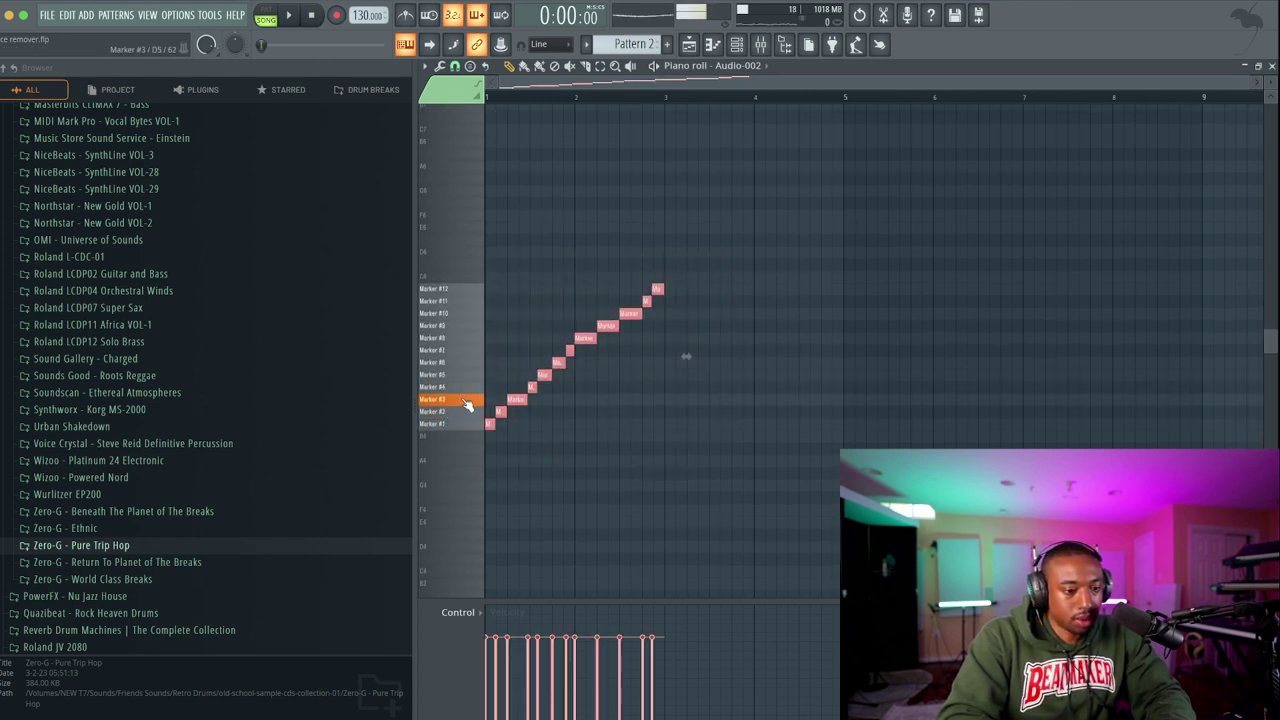
click(544, 368)
drag(738, 232, 470, 481)
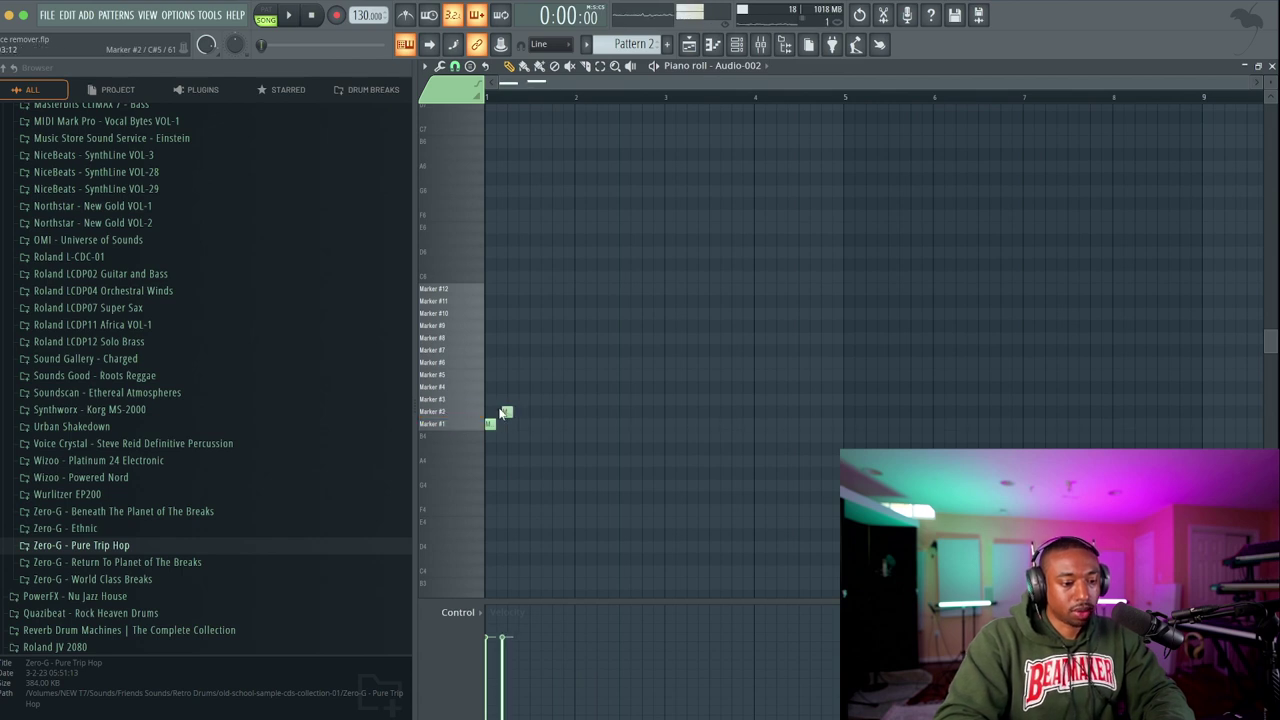
Set the piano roll's snap to 1/2 beat.
click(455, 66)
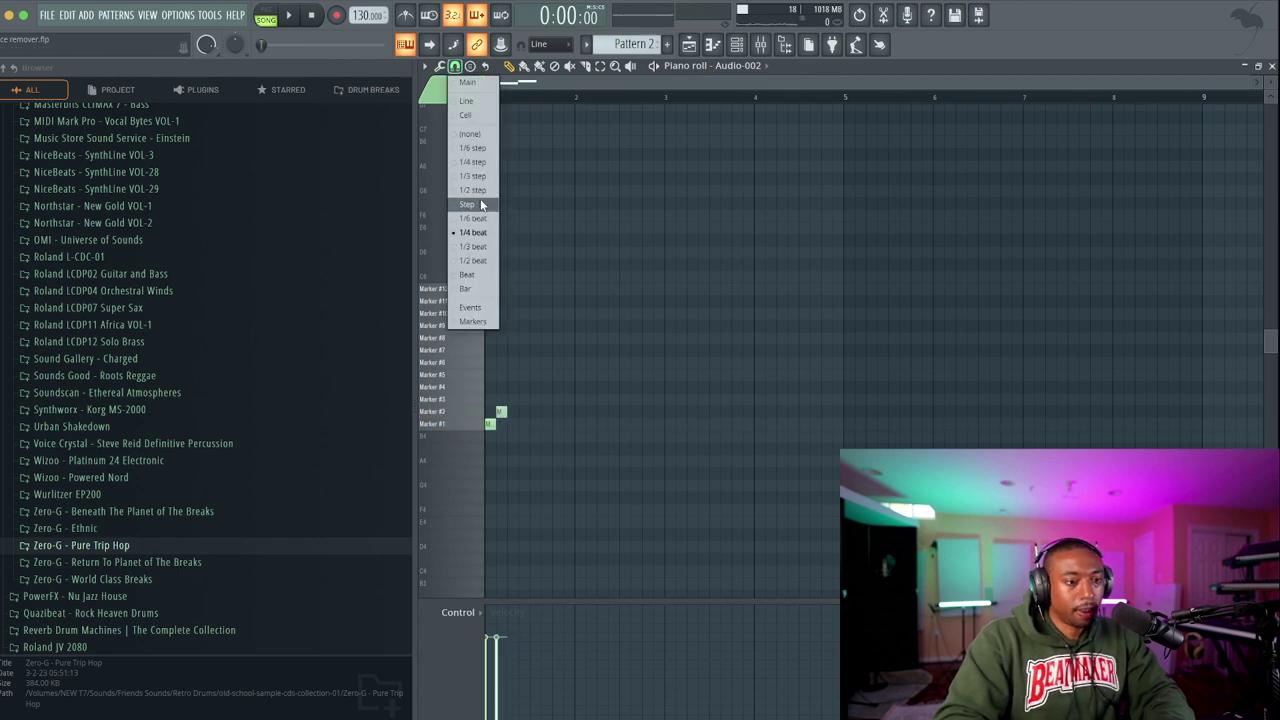
click(478, 260)
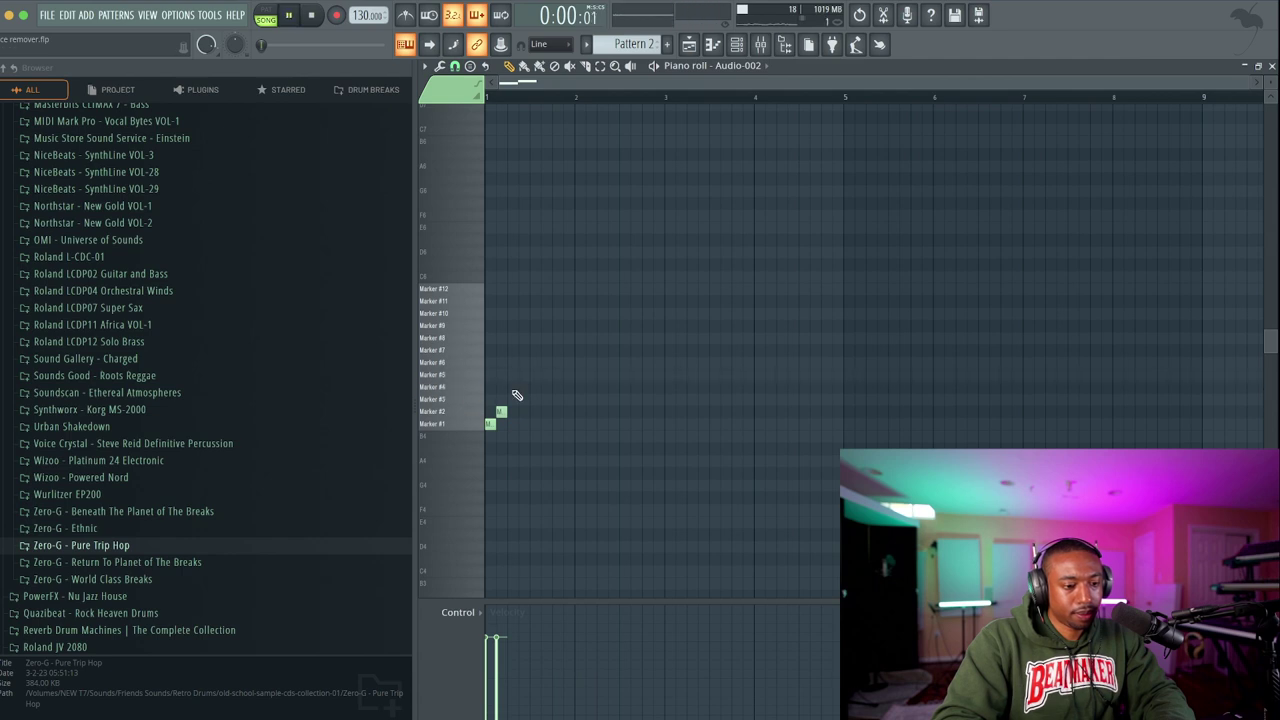
Mute Track 3 in the playlist and place a Pattern 2 clip at the start of Track 4.
click(689, 44)
right_click(830, 304)
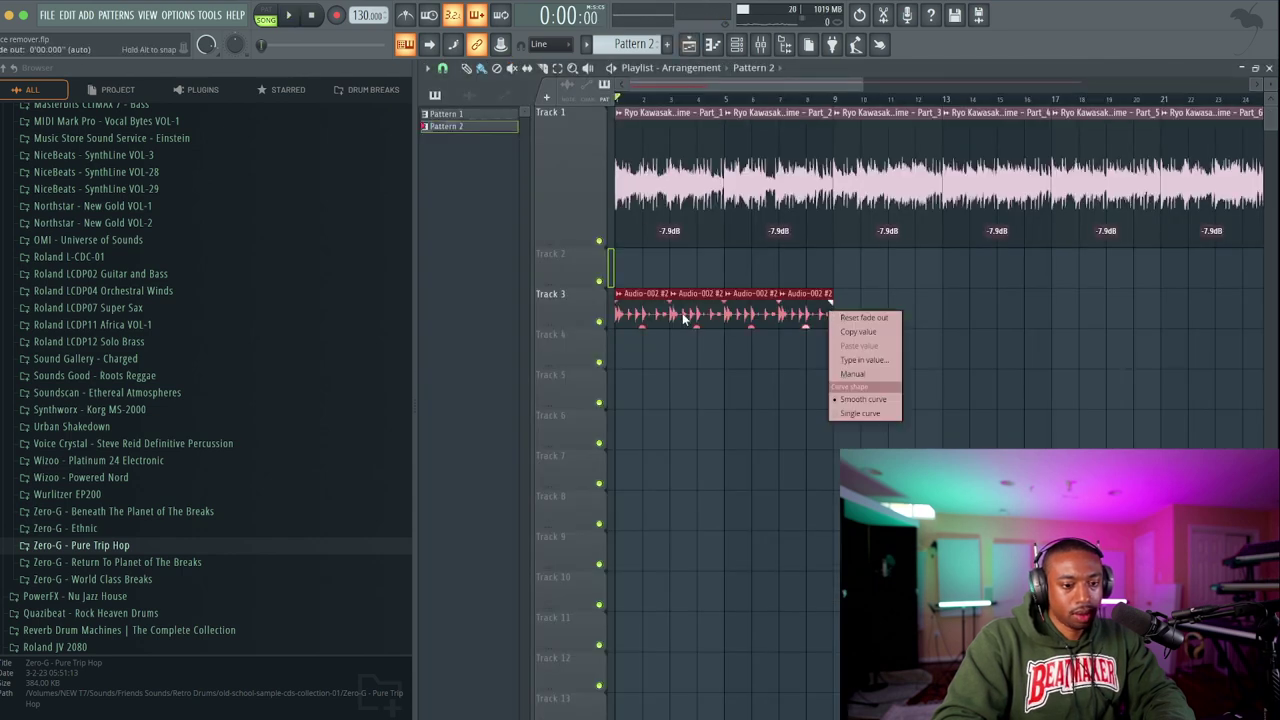
click(860, 294)
click(600, 322)
click(621, 339)
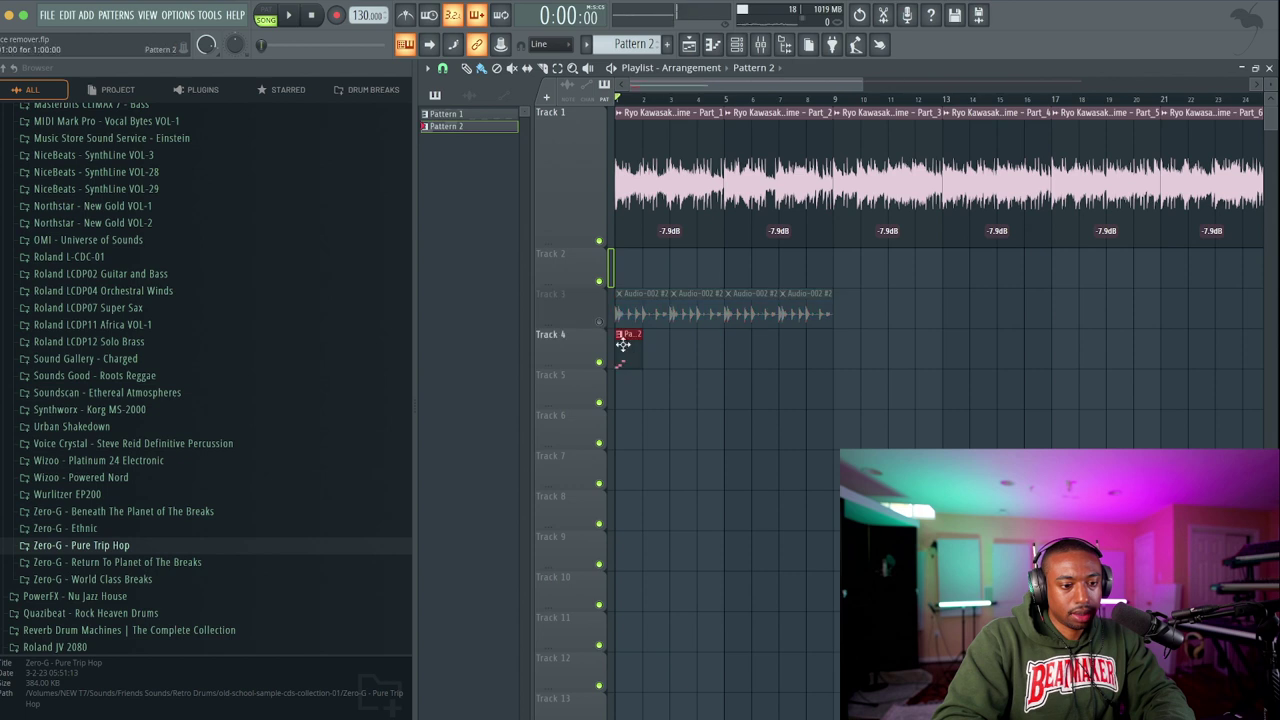
Sequence Audio-002 slices Marker #6, #3 and #4 at half-beat intervals following Marker #1 and #2, auditioning the pattern.
click(735, 44)
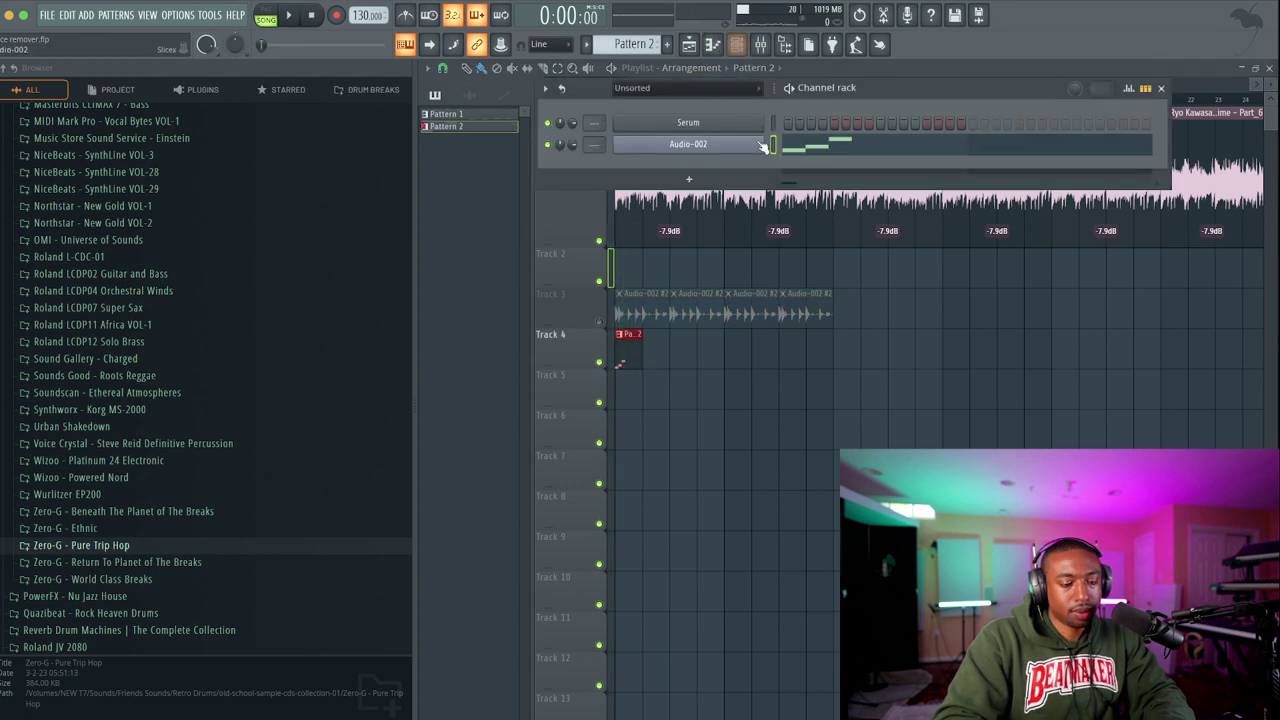
click(801, 150)
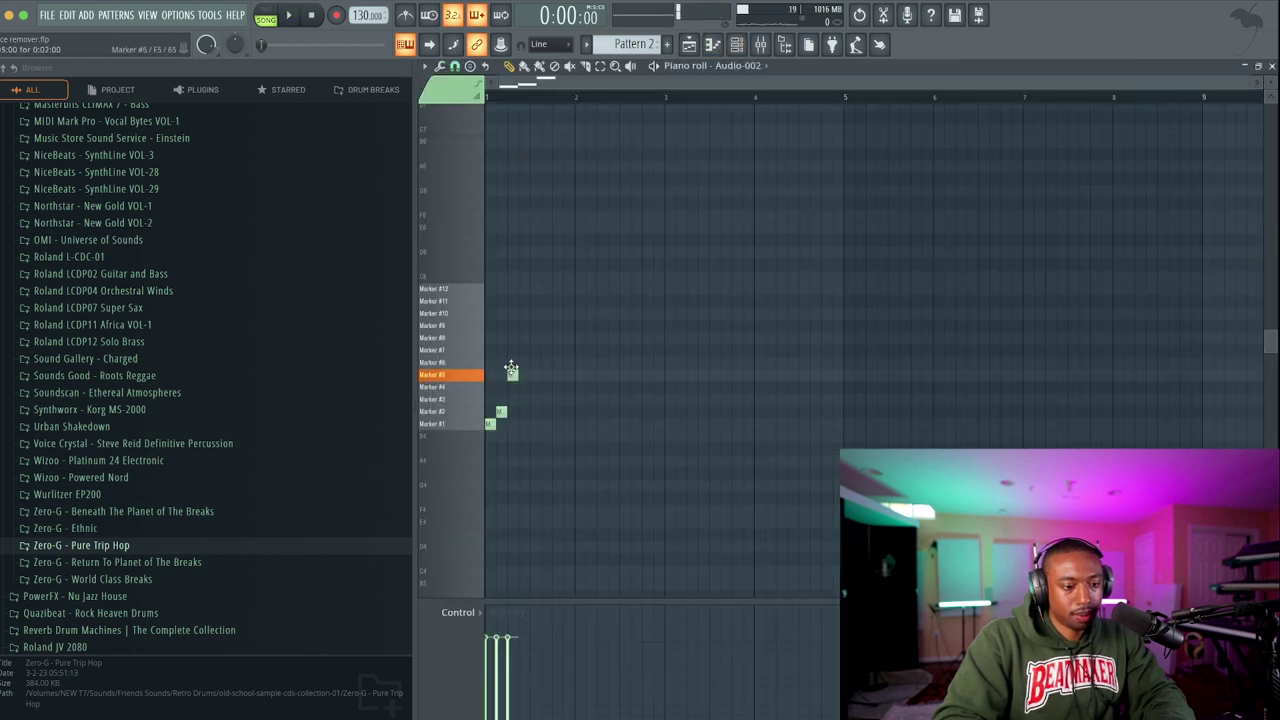
drag(518, 398, 530, 398)
key(space)
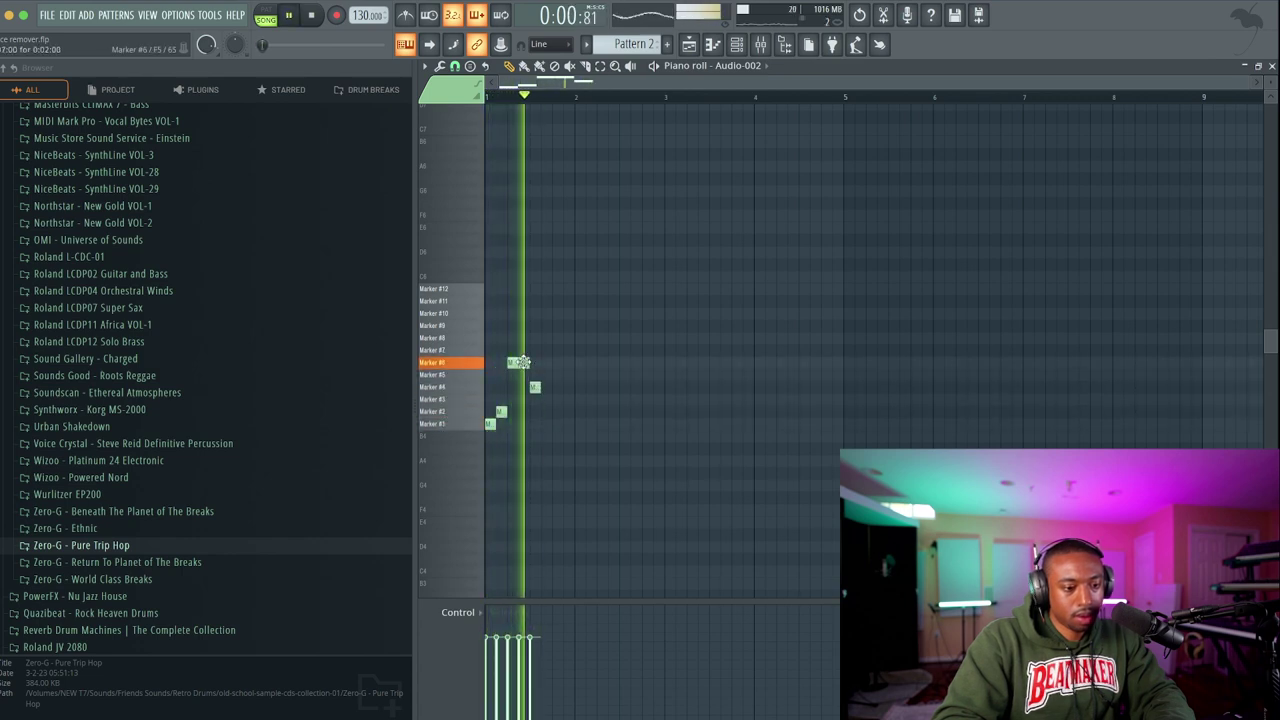
key(space)
click(522, 400)
key(space)
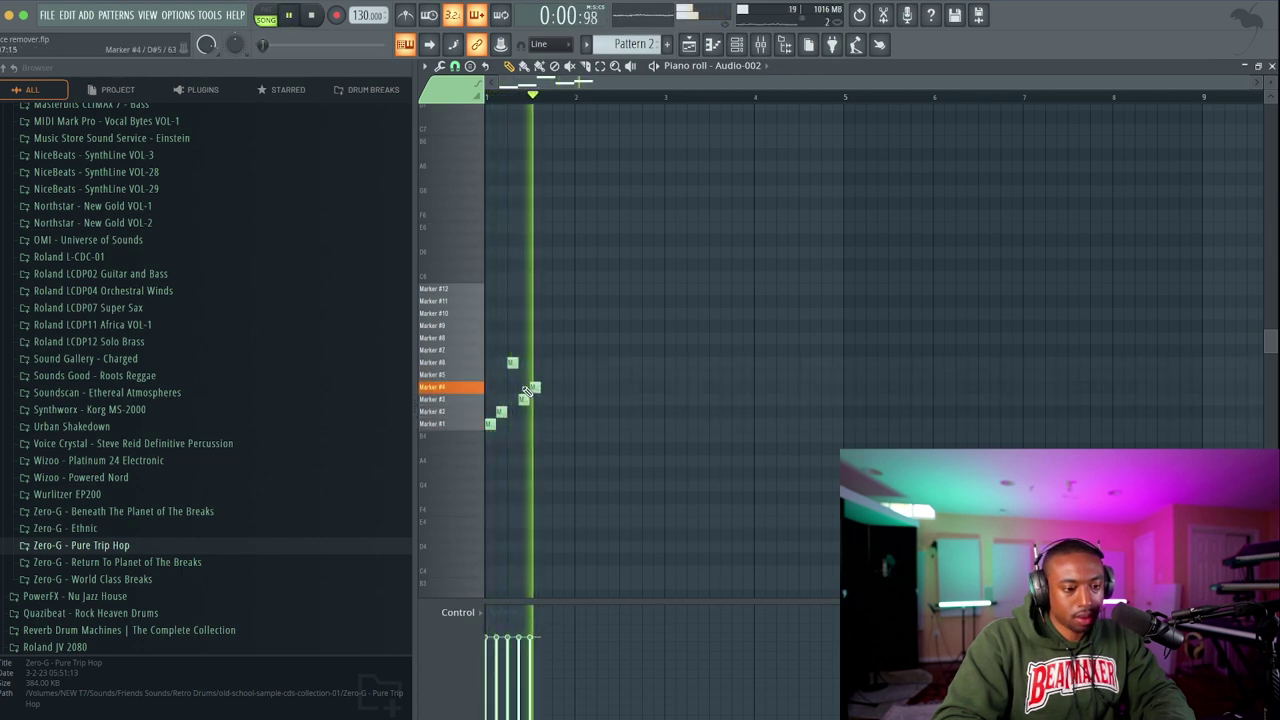
key(space)
Select the five slice notes in Pattern 2 and duplicate them directly after the original group, auditioning the result.
drag(565, 328, 486, 490)
scroll(498, 473, up, 4)
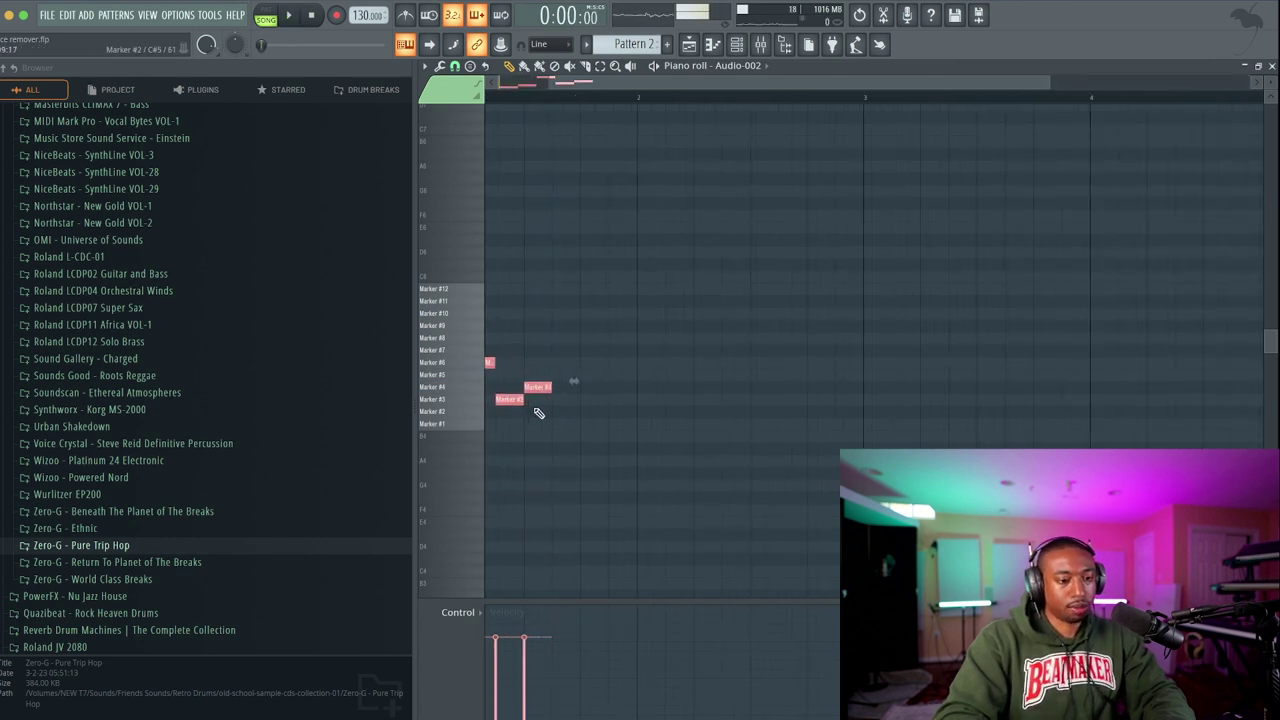
scroll(498, 473, up, 2)
key(ctrl+b)
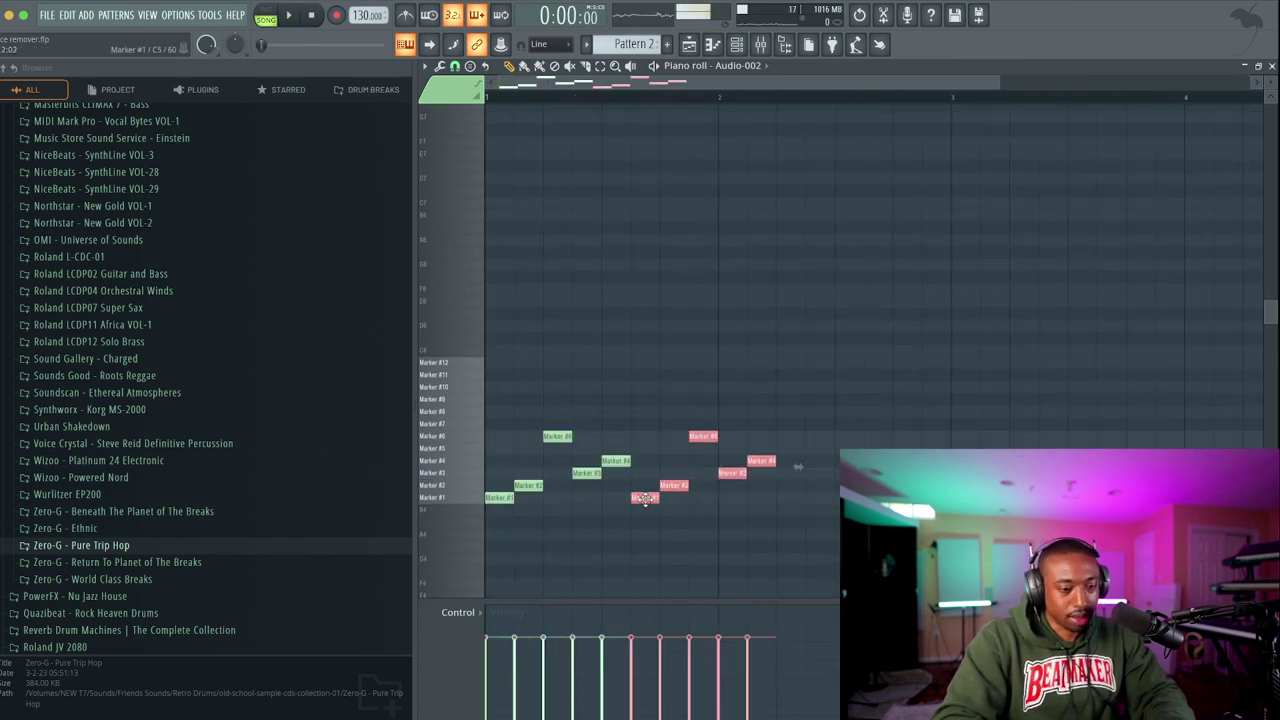
key(space)
key(space)
Move the Marker #6 note in the first group to Marker #9 and audition the change.
click(557, 437)
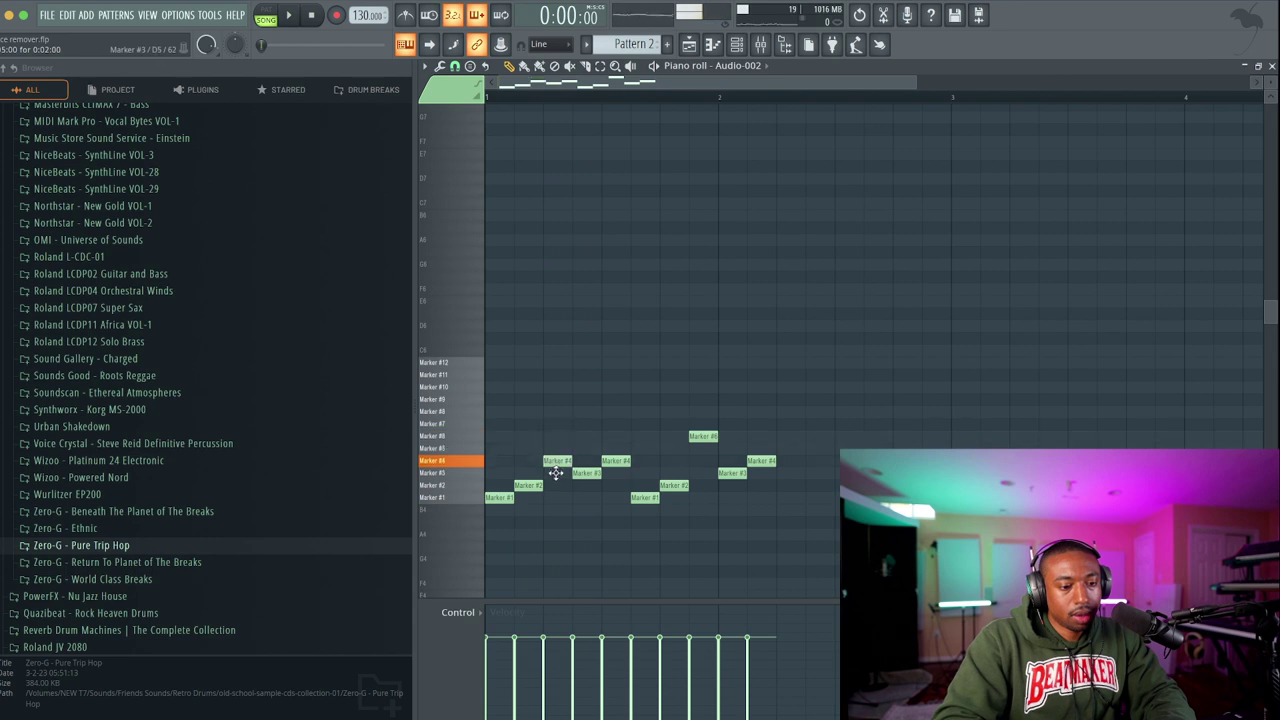
drag(553, 394, 555, 404)
key(space)
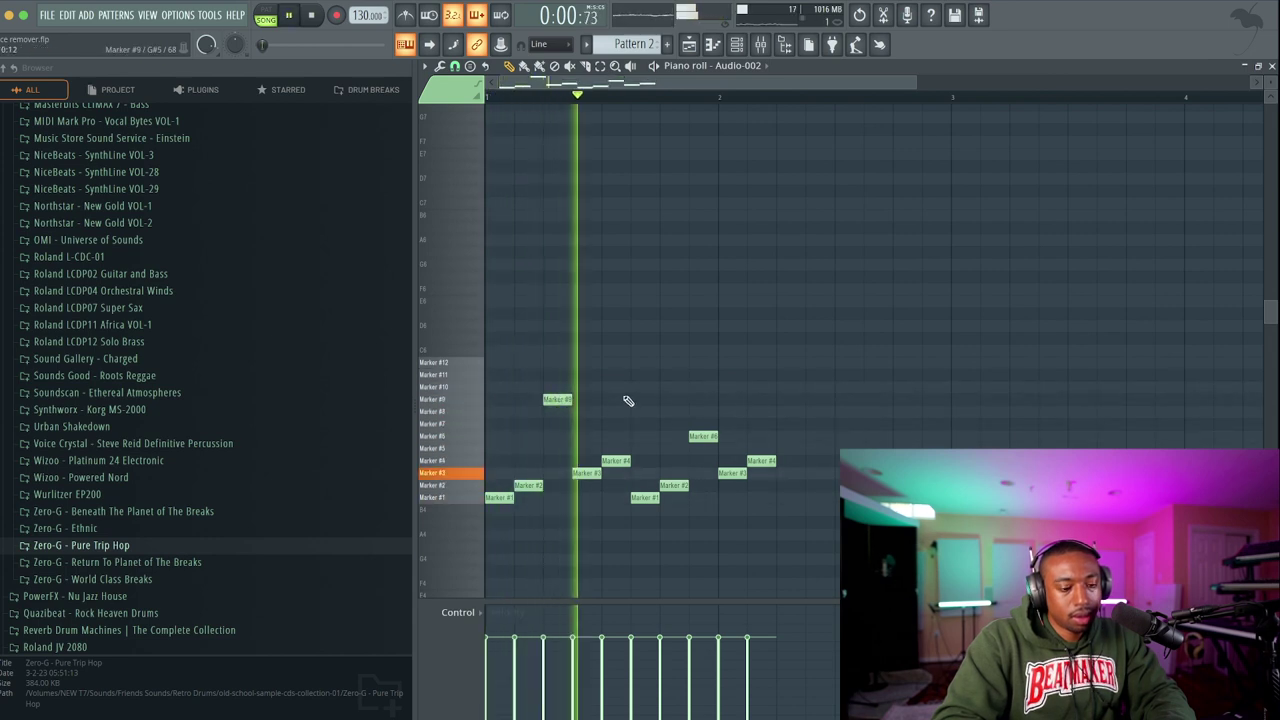
key(space)
Shift the duplicated five-note group to the start of bar 2 and place a Marker #1 note on beat 4 of bar 1.
ctrl+drag(648, 513, 776, 430)
key(space)
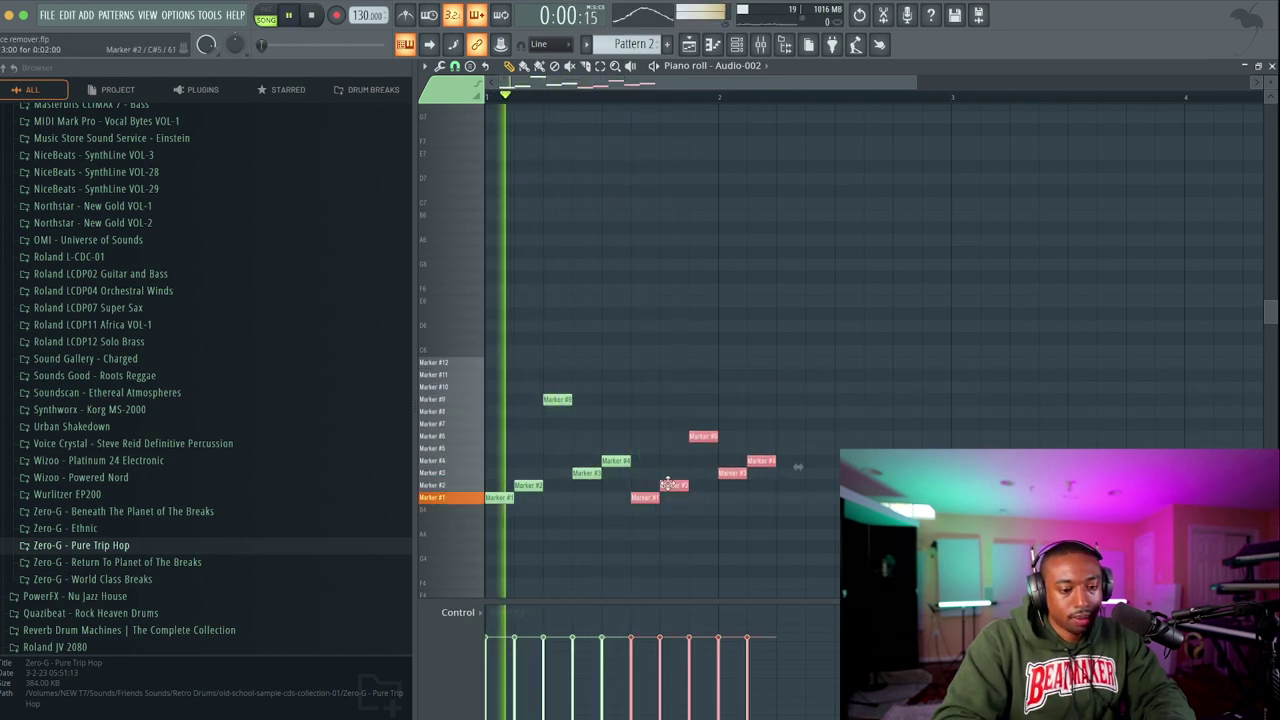
mouse_move(635, 494)
mouse_down()
mouse_move(693, 494)
mouse_move(664, 494)
mouse_up()
key(space)
key(space)
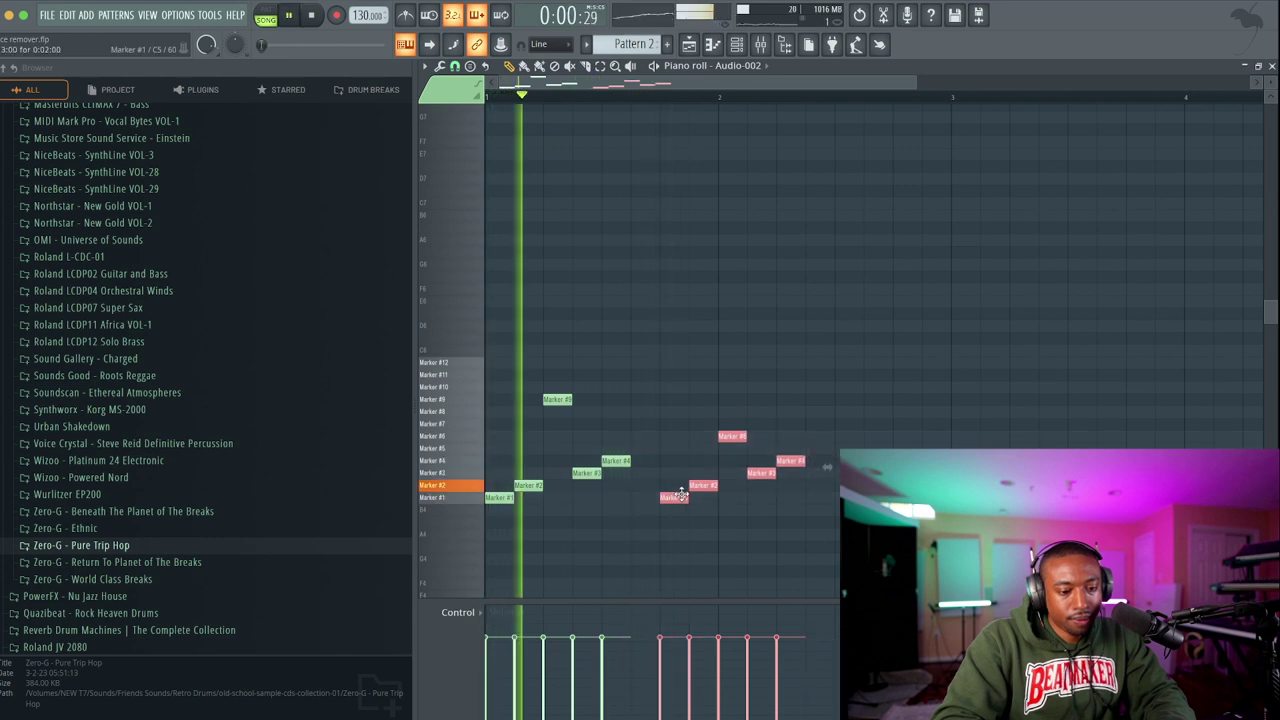
key(space)
drag(758, 449, 738, 431)
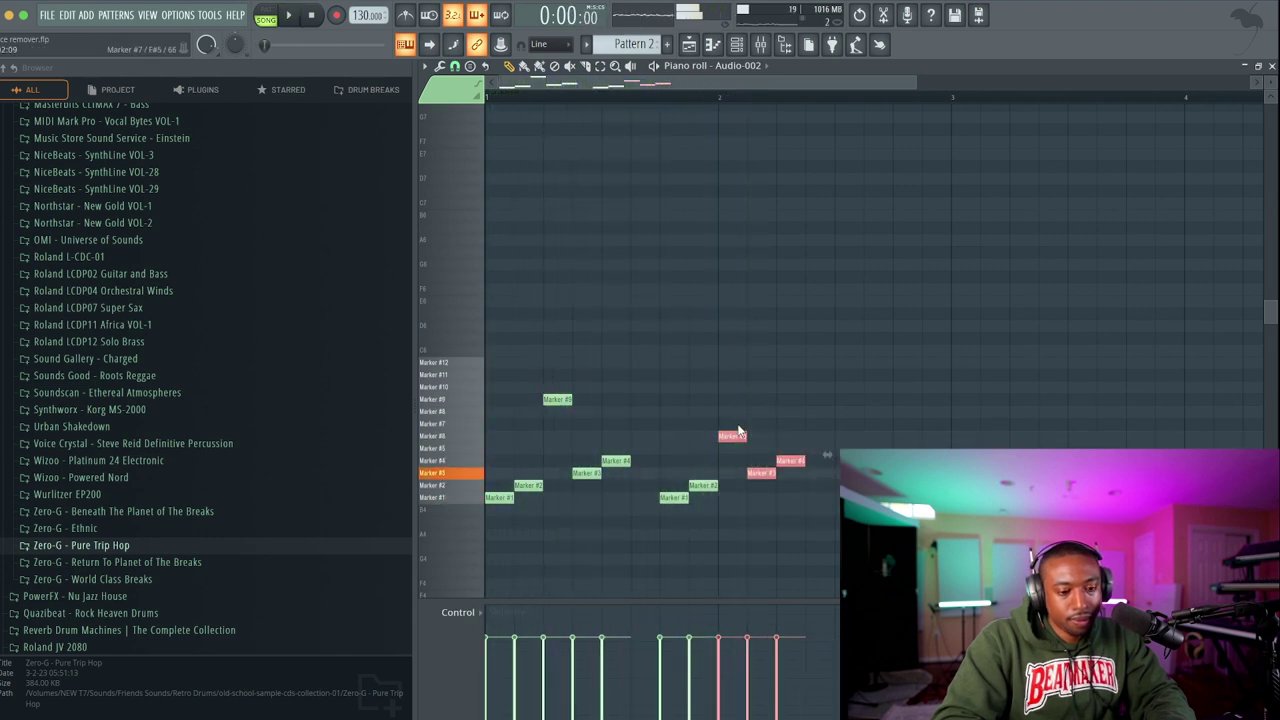
drag(852, 390, 729, 502)
key(space)
click(667, 497)
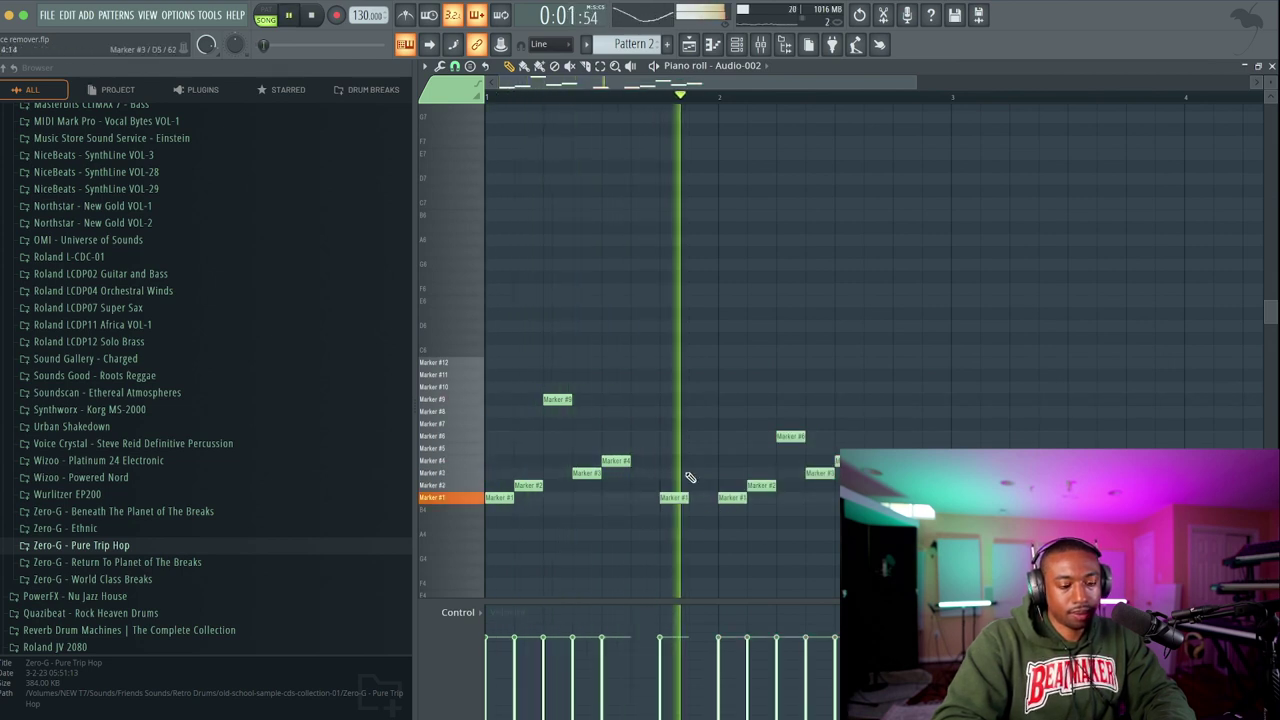
Move the Marker #6 note in bar 2 up to Marker #9 while auditioning the pattern.
key(space)
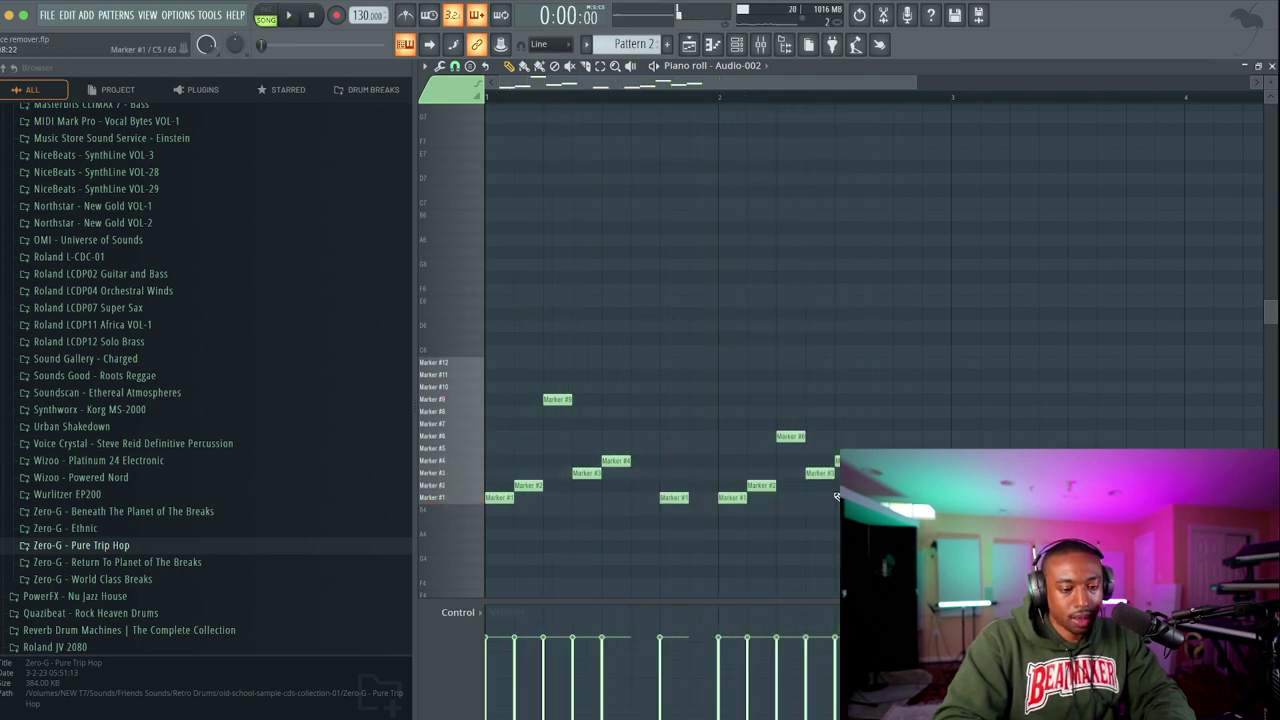
key(space)
mouse_move(790, 436)
mouse_down()
mouse_move(784, 387)
mouse_move(783, 401)
mouse_up()
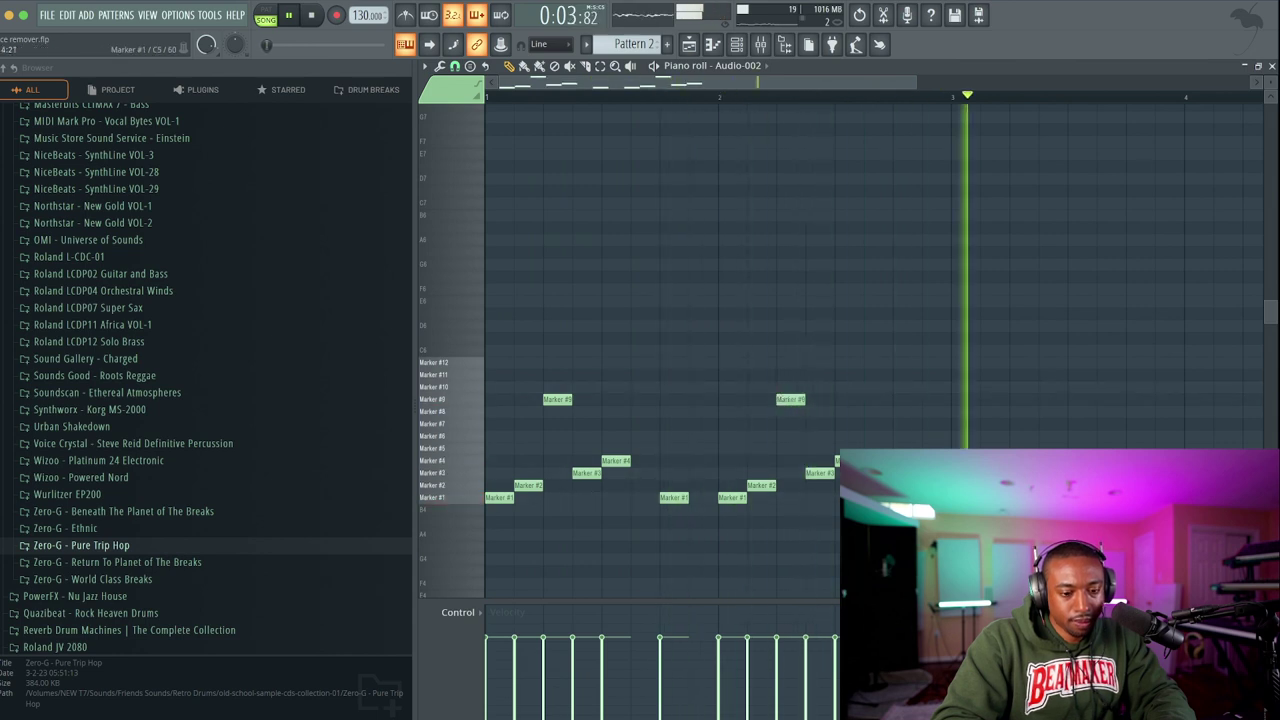
Duplicate the Pattern 2 clips on Track 4 in the playlist until eight clips fill bars 1 to 16.
key(F5)
key(space)
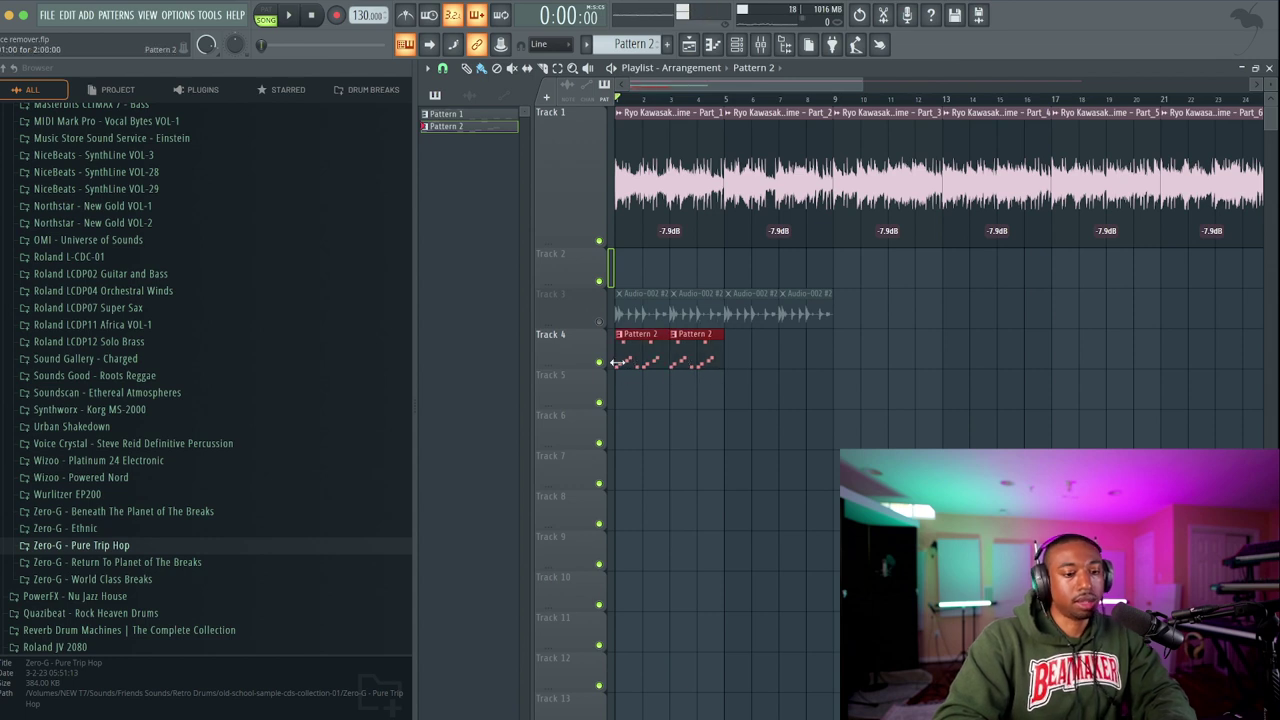
key(ctrl+b)
key(space)
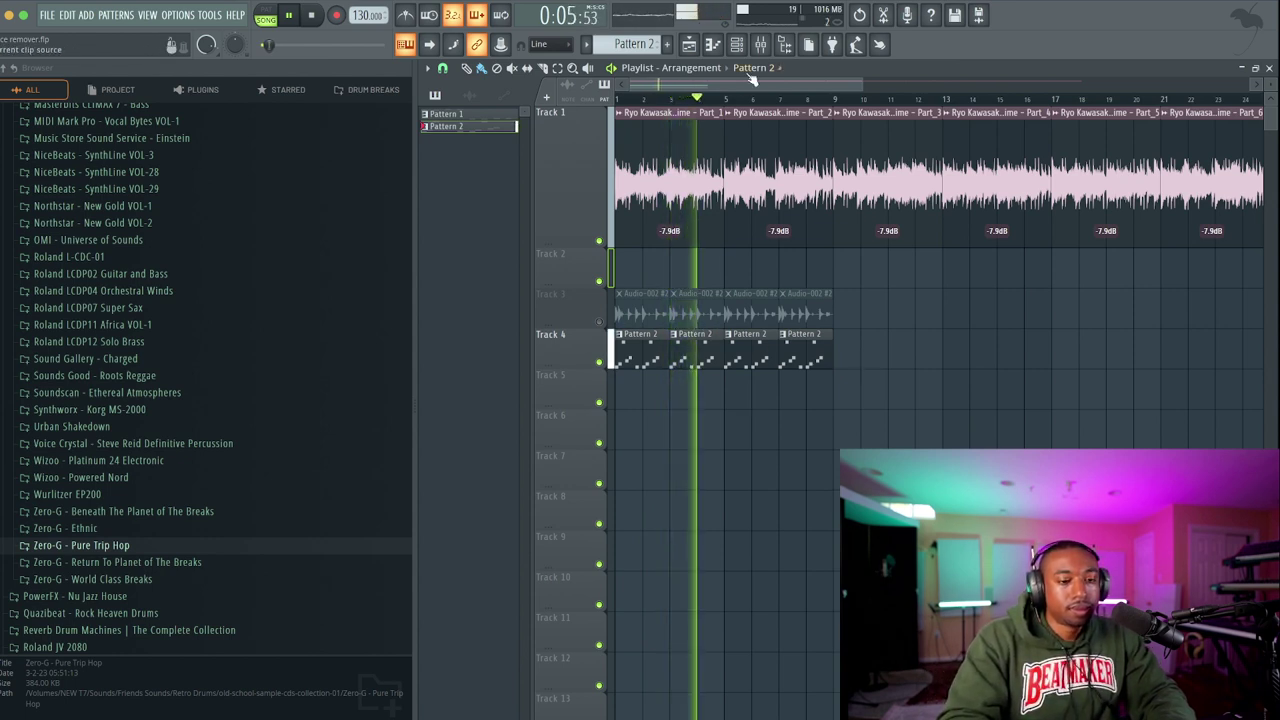
drag(848, 366, 628, 368)
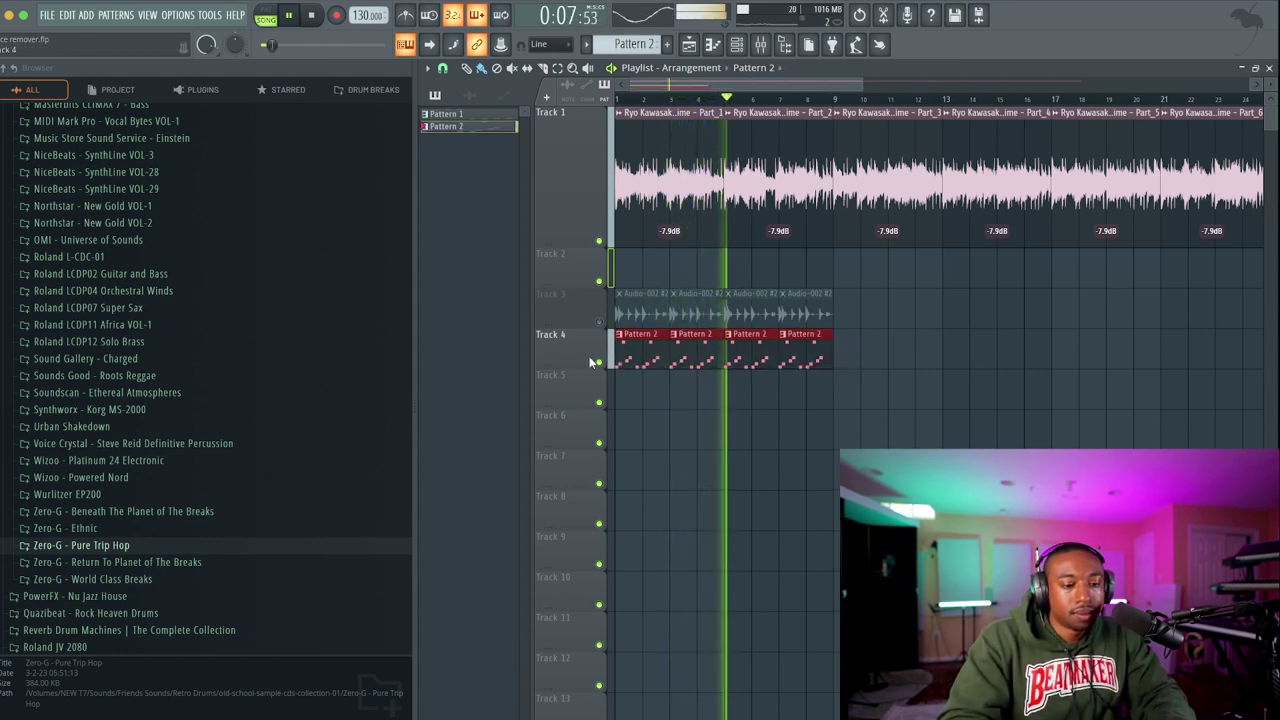
key(ctrl+b)
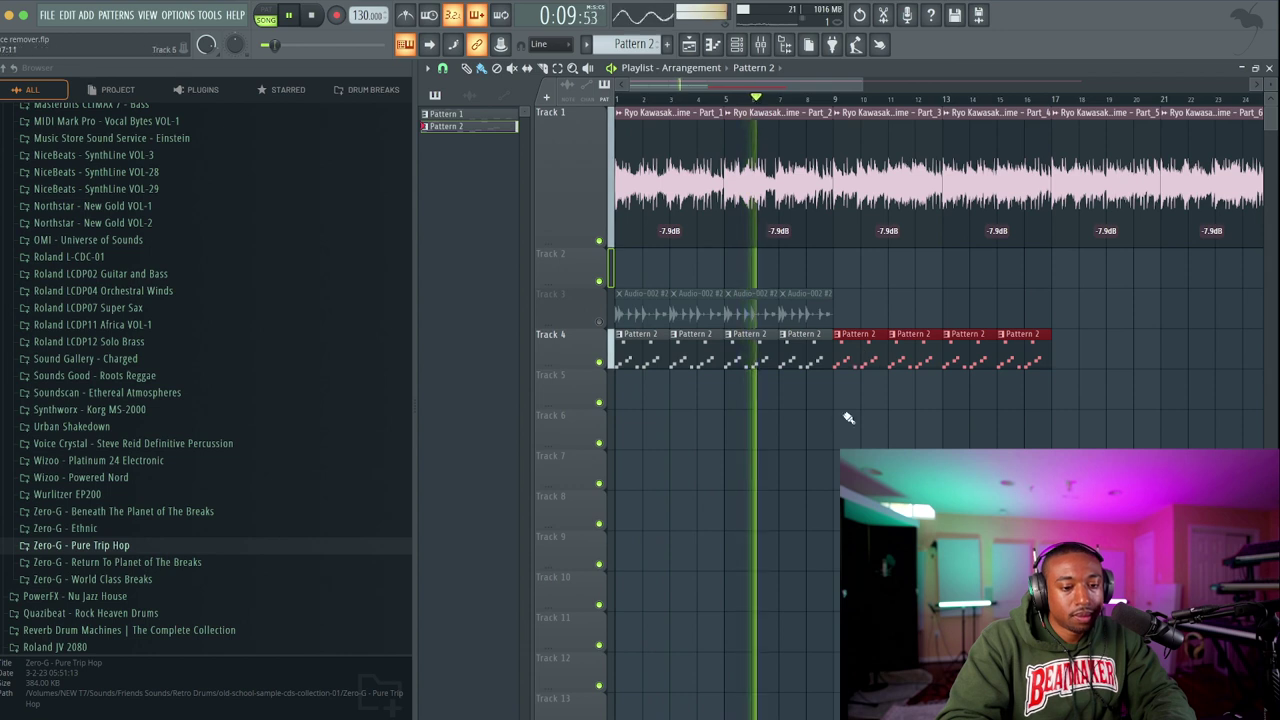
Delete all the muted Audio-002 clips from Track 3.
click(805, 315)
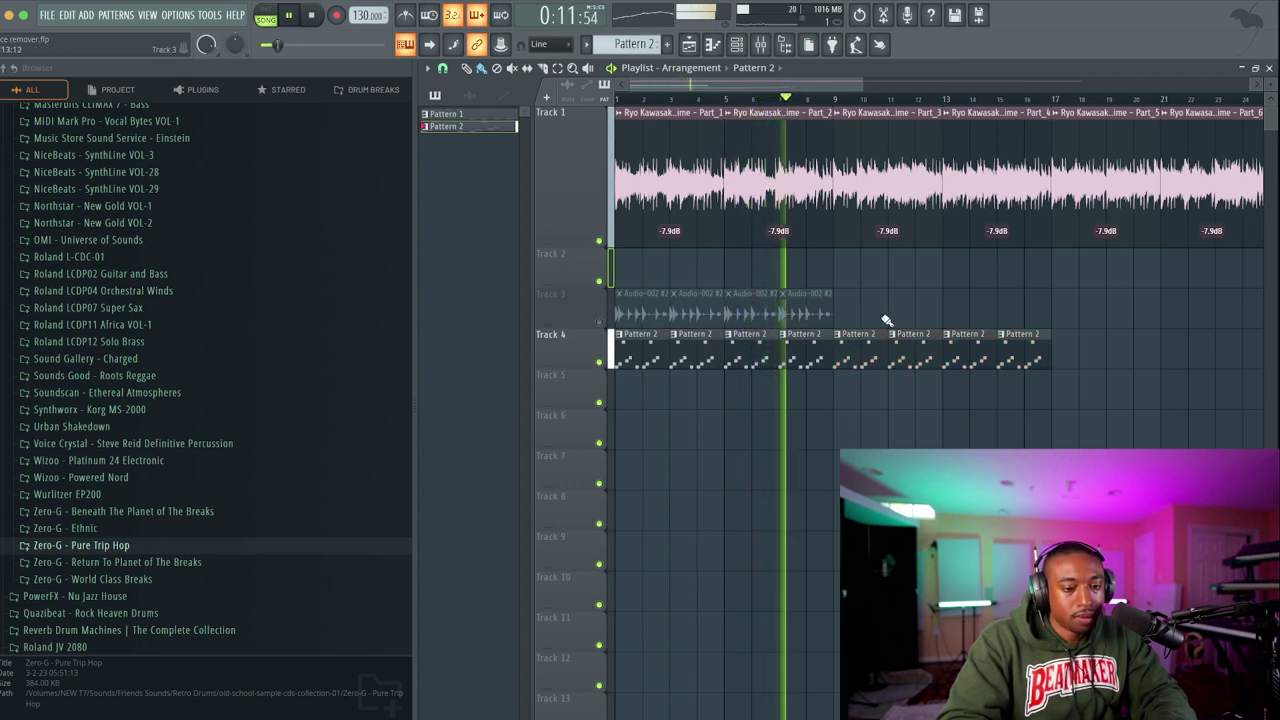
drag(880, 320, 610, 322)
key(Delete)
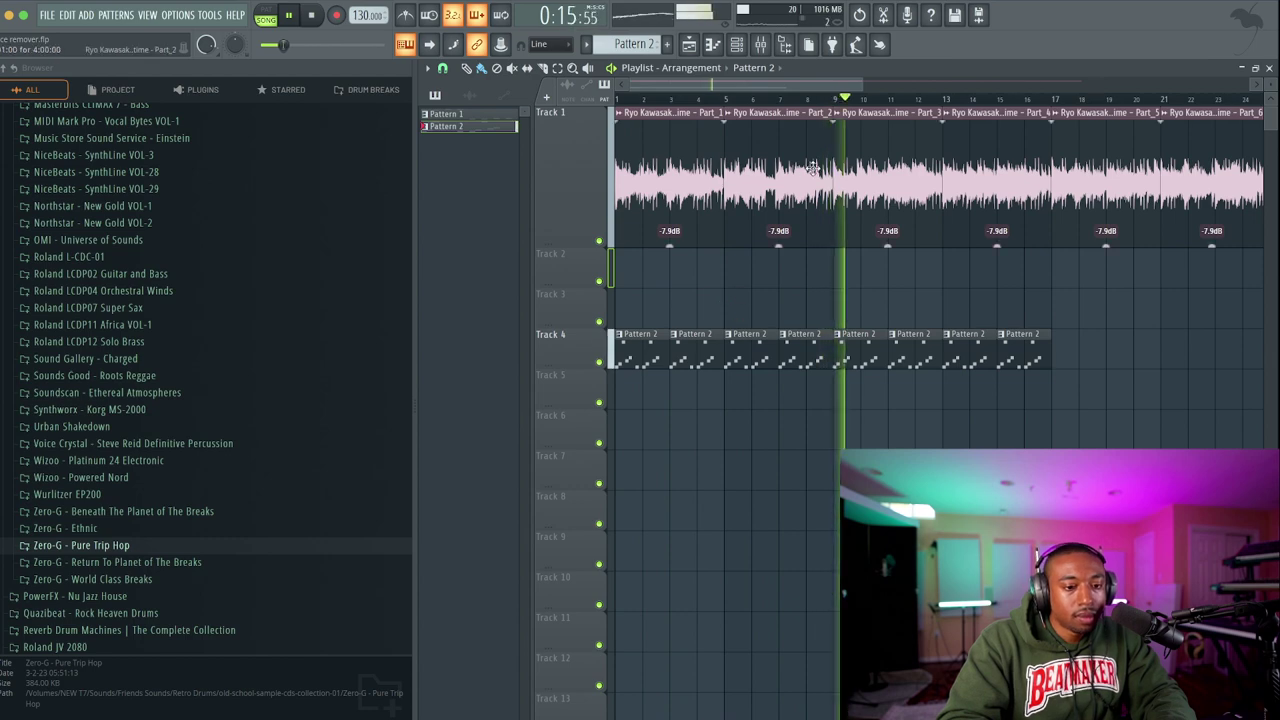
Play the arrangement from bar 8 to check the drums against the sample, and collapse the browser's folder structure.
key(space)
scroll(835, 83, up, 3)
scroll(812, 104, up, 5)
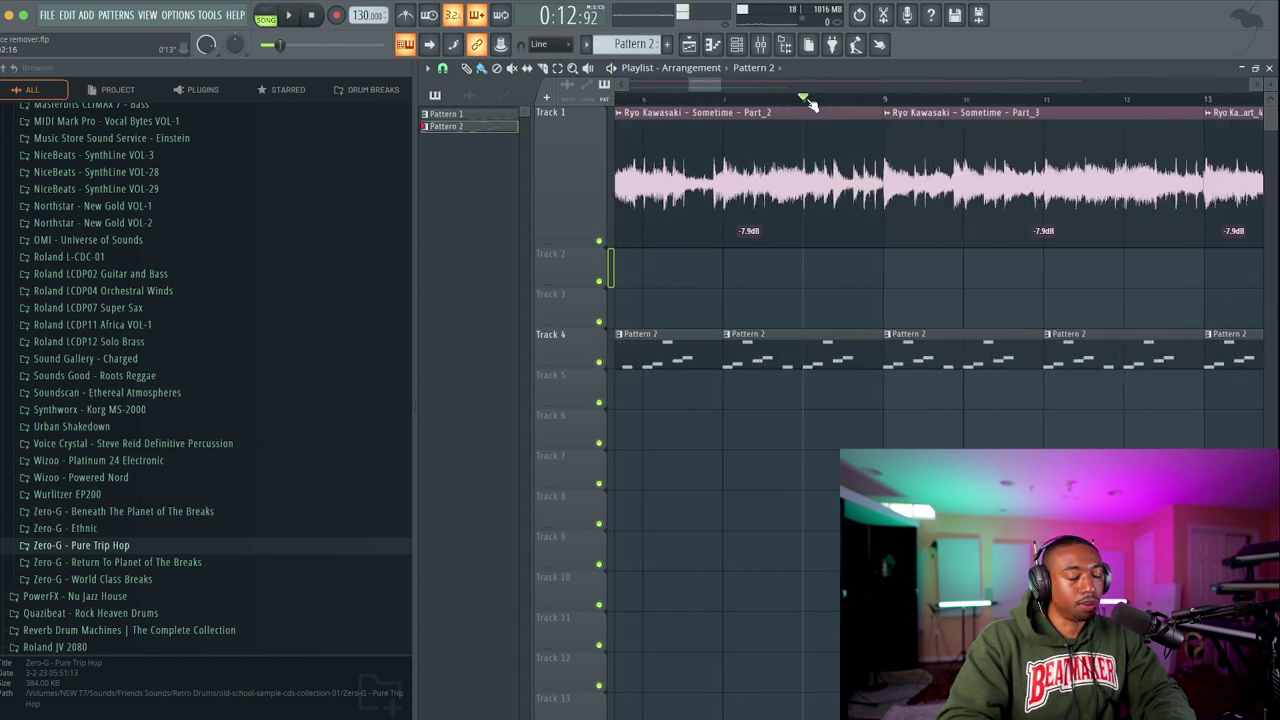
key(space)
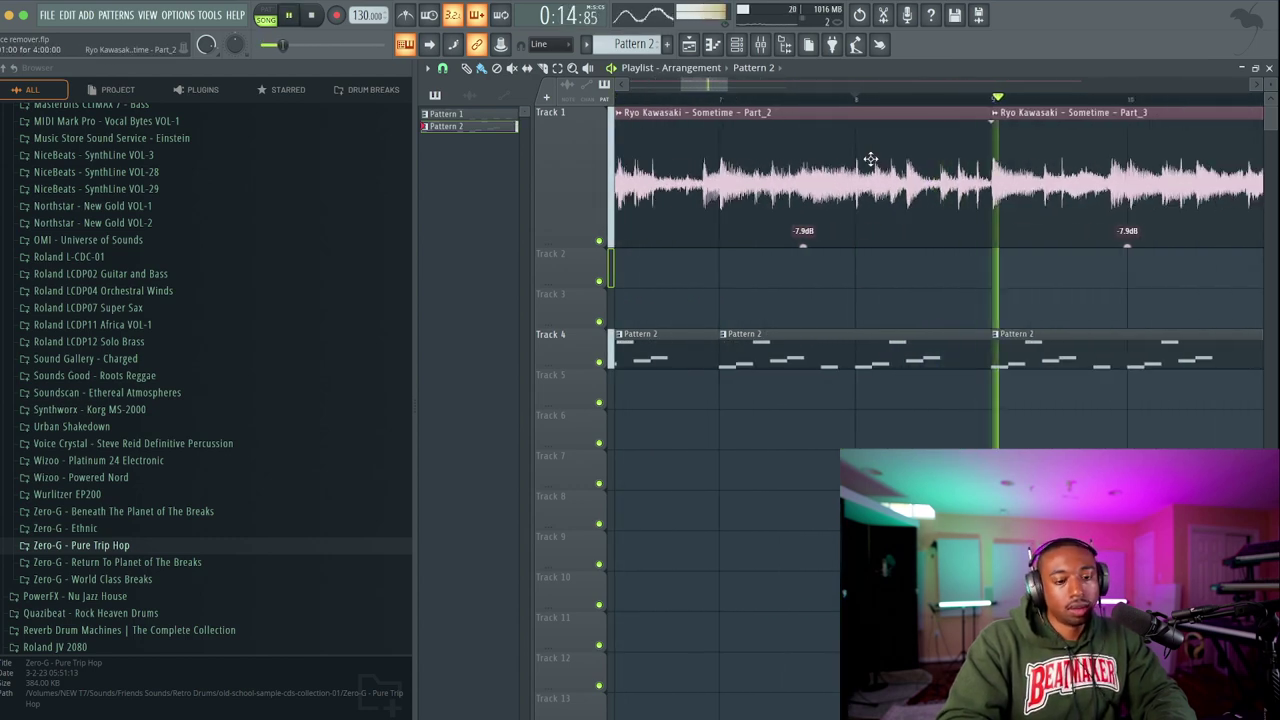
scroll(871, 161, down, 4)
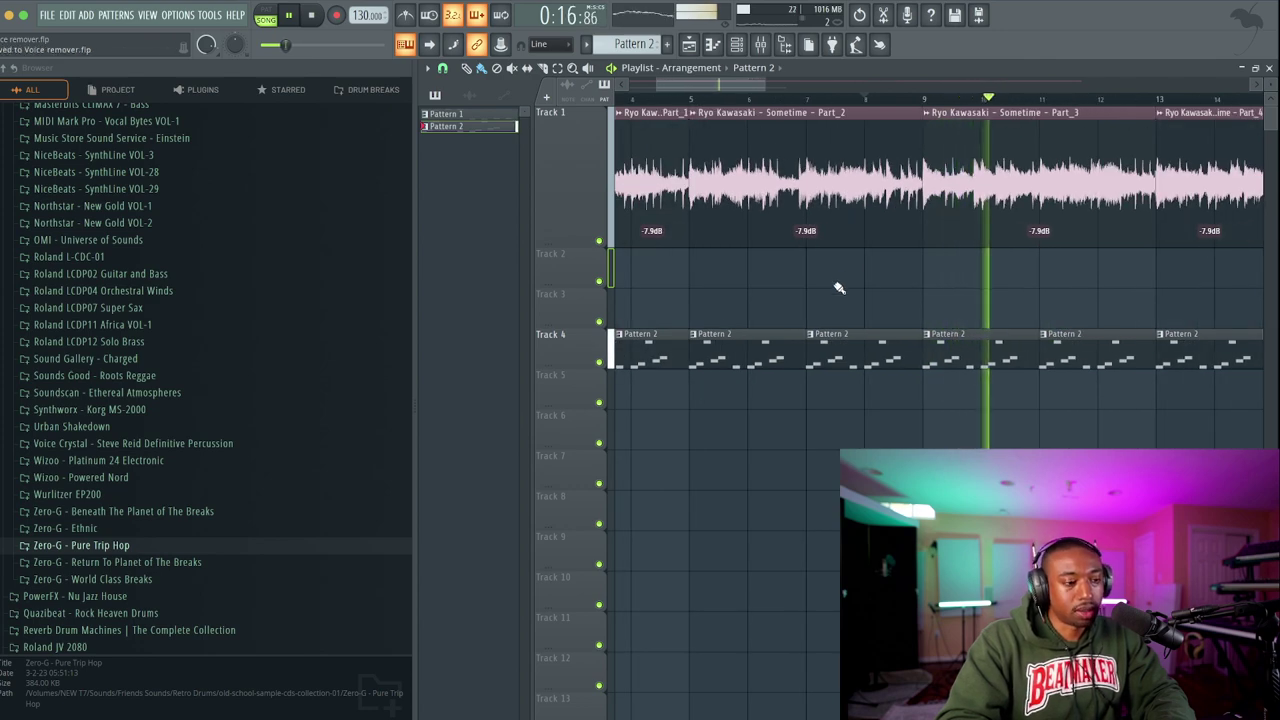
scroll(800, 289, down, 3)
scroll(753, 289, down, 3)
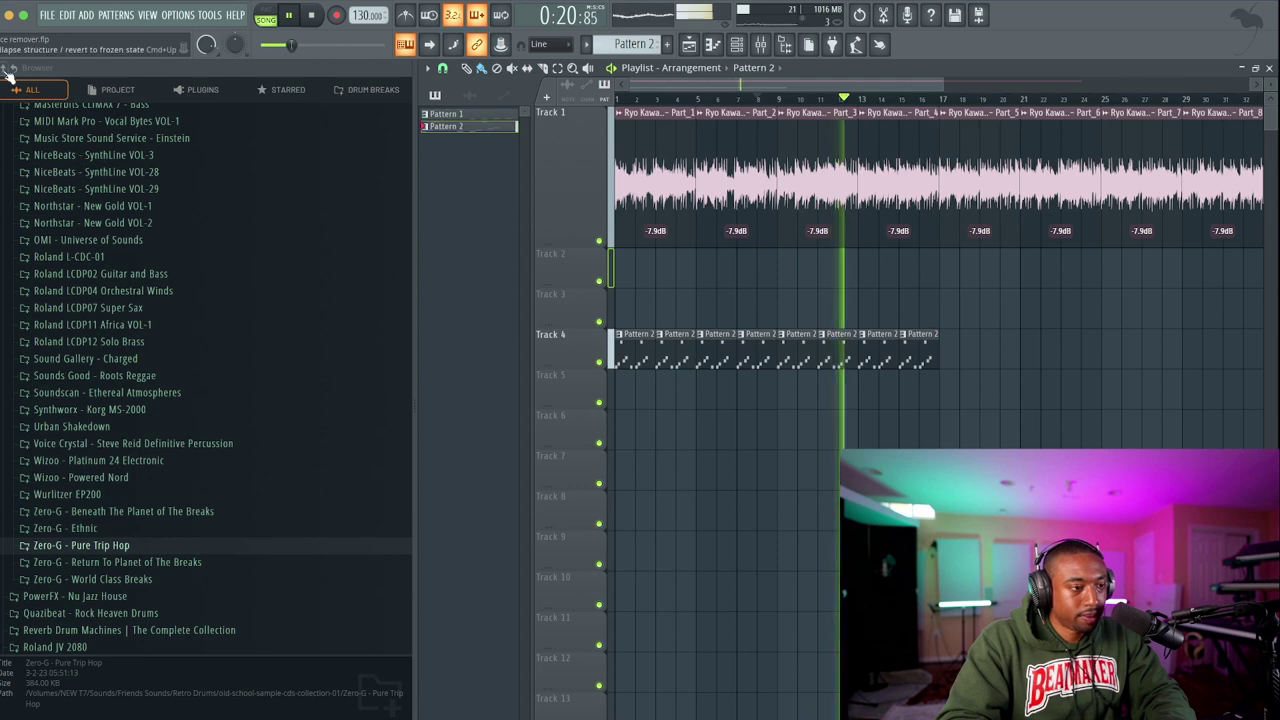
click(78, 160)
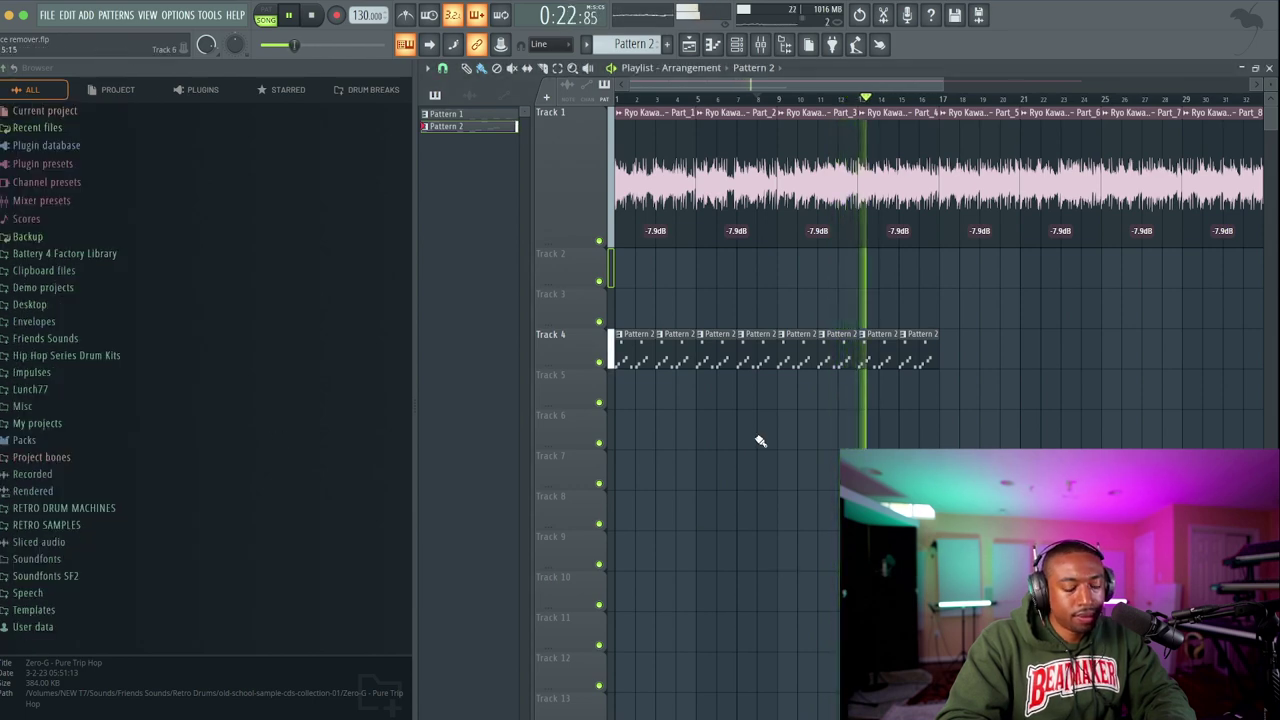
Duplicate the four Pattern 2 clips in bars 9 to 16 of Track 4 into bars 17 to 24.
scroll(780, 289, down, 3)
scroll(855, 303, up, 3)
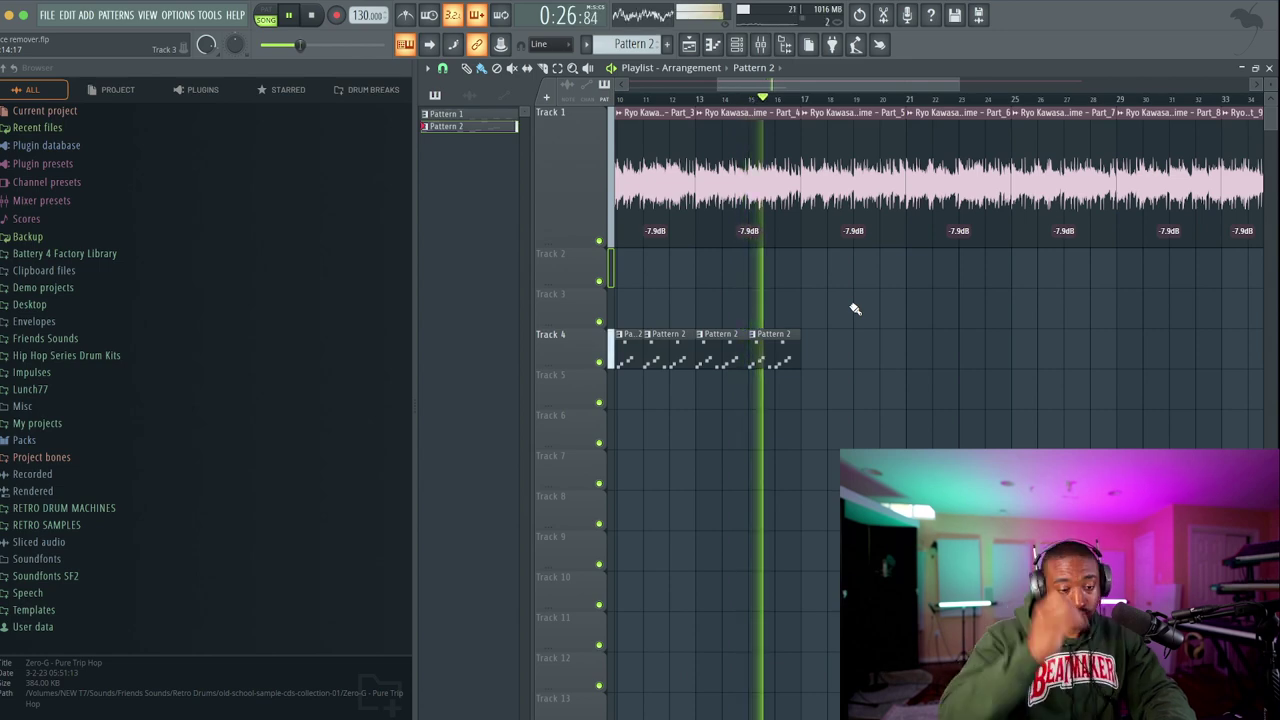
scroll(853, 309, down, 2)
drag(846, 337, 708, 357)
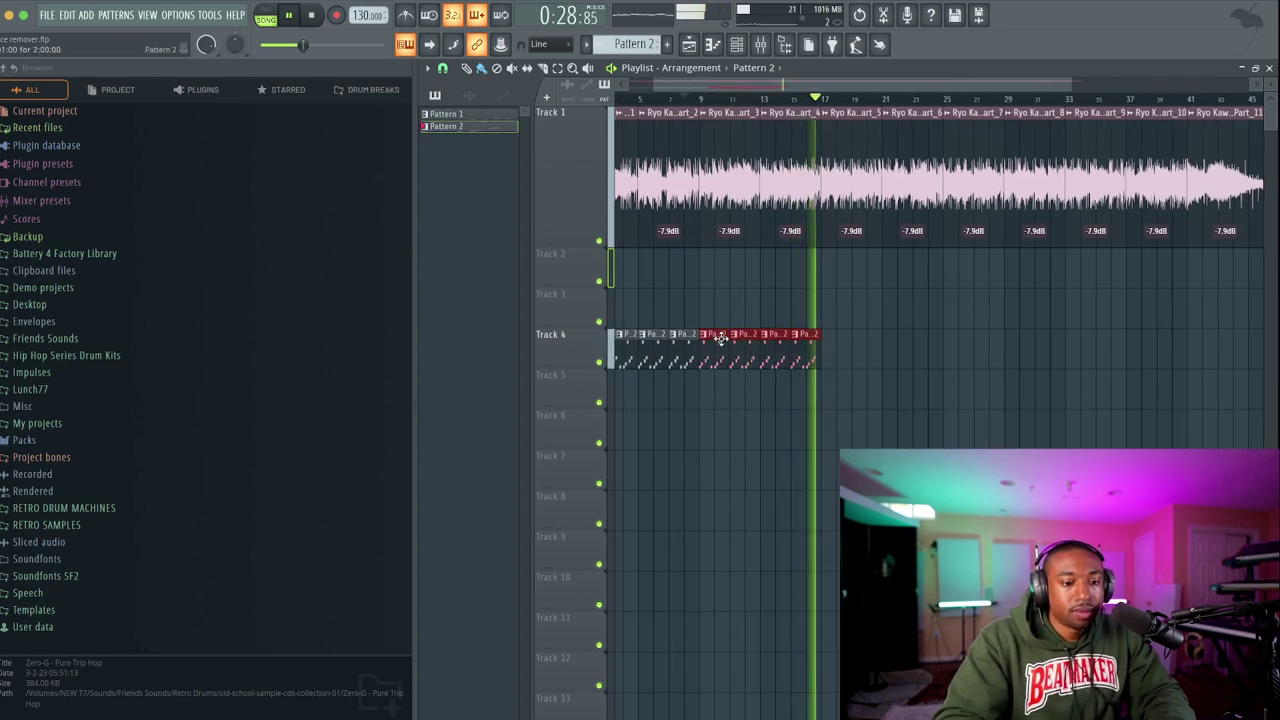
scroll(686, 394, down, 1)
scroll(764, 381, up, 1)
scroll(764, 381, up, 1)
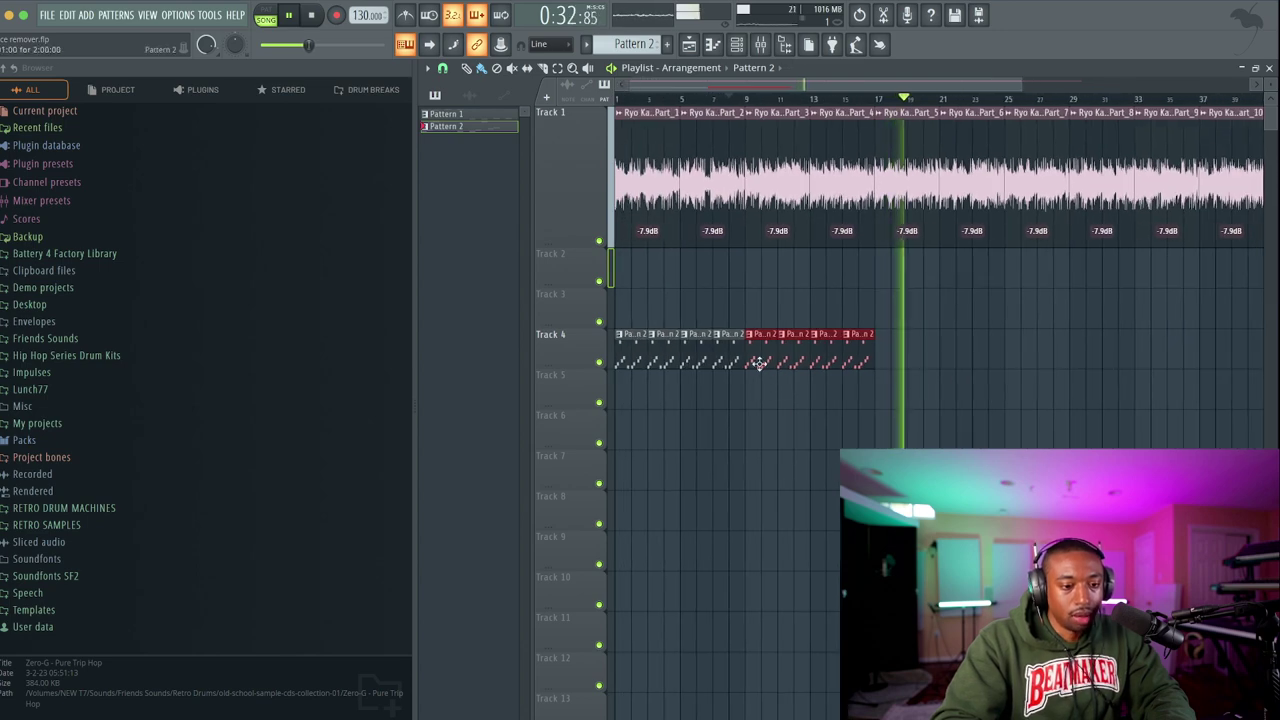
key(ctrl+b)
click(890, 350)
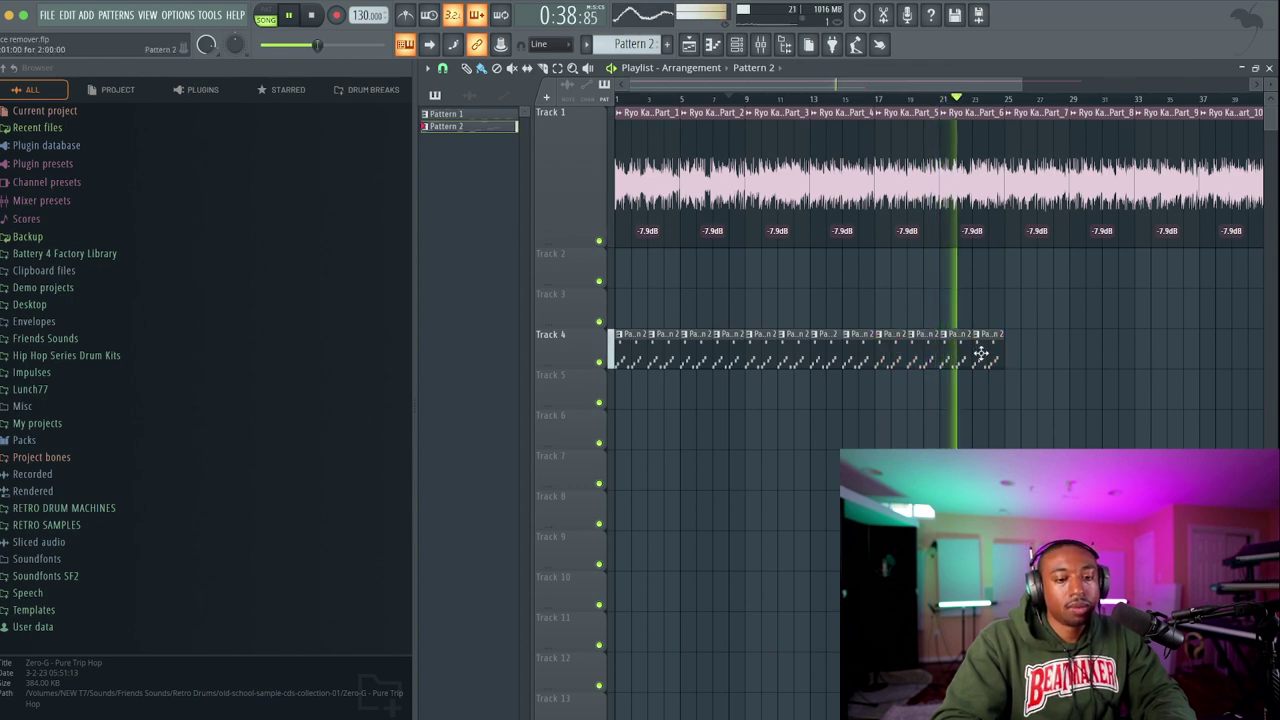
Inspect the Audio-002 Slicex channel and its channel settings, closing them and the channel rack when finished.
click(736, 44)
click(688, 144)
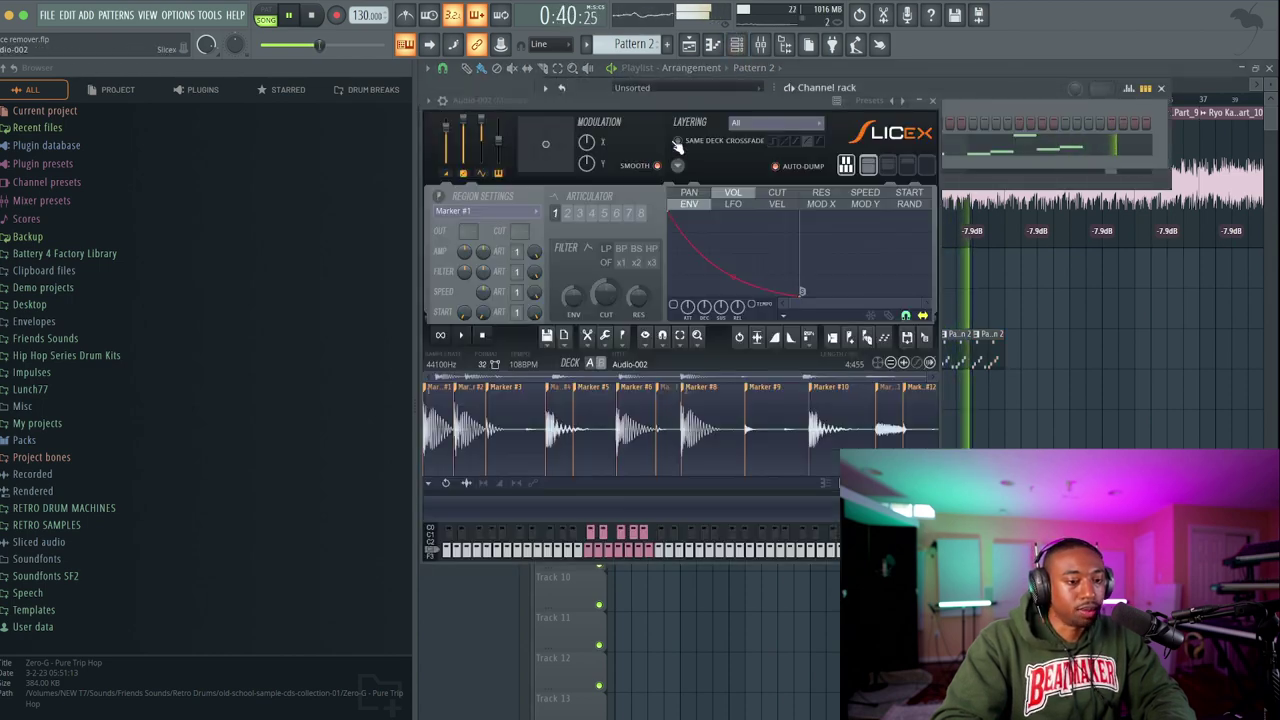
click(472, 126)
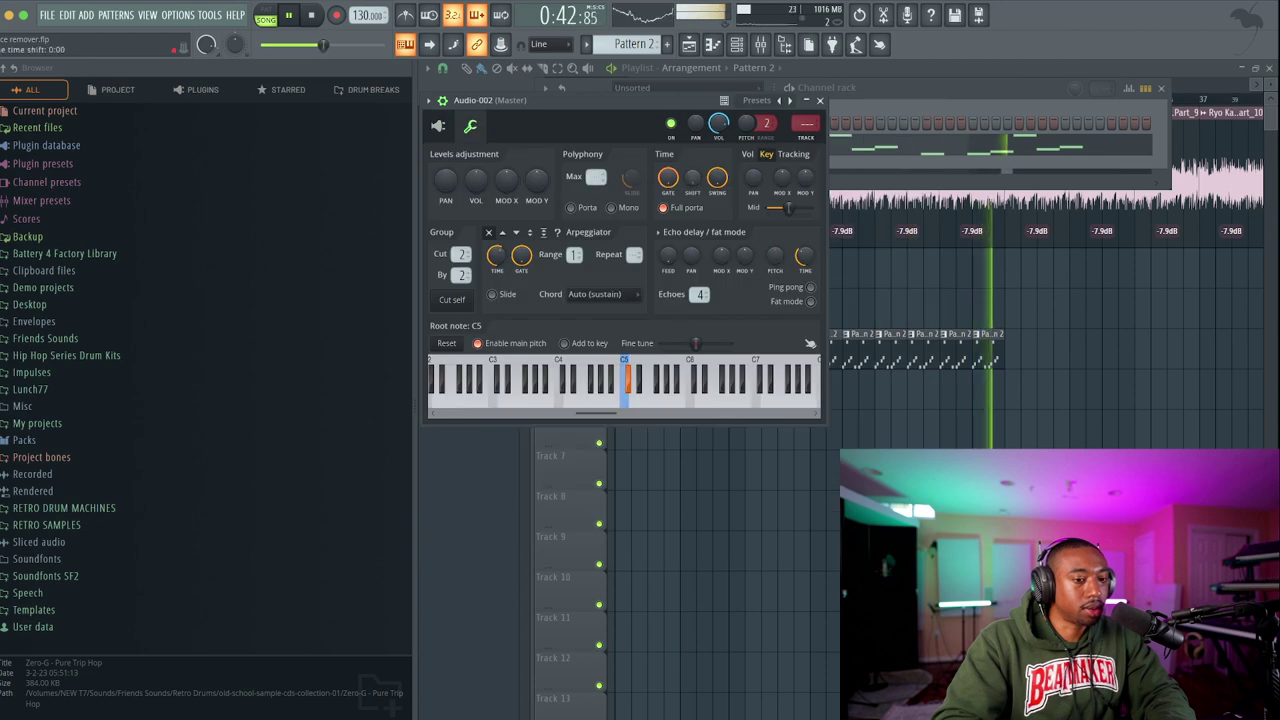
click(820, 101)
key(F6)
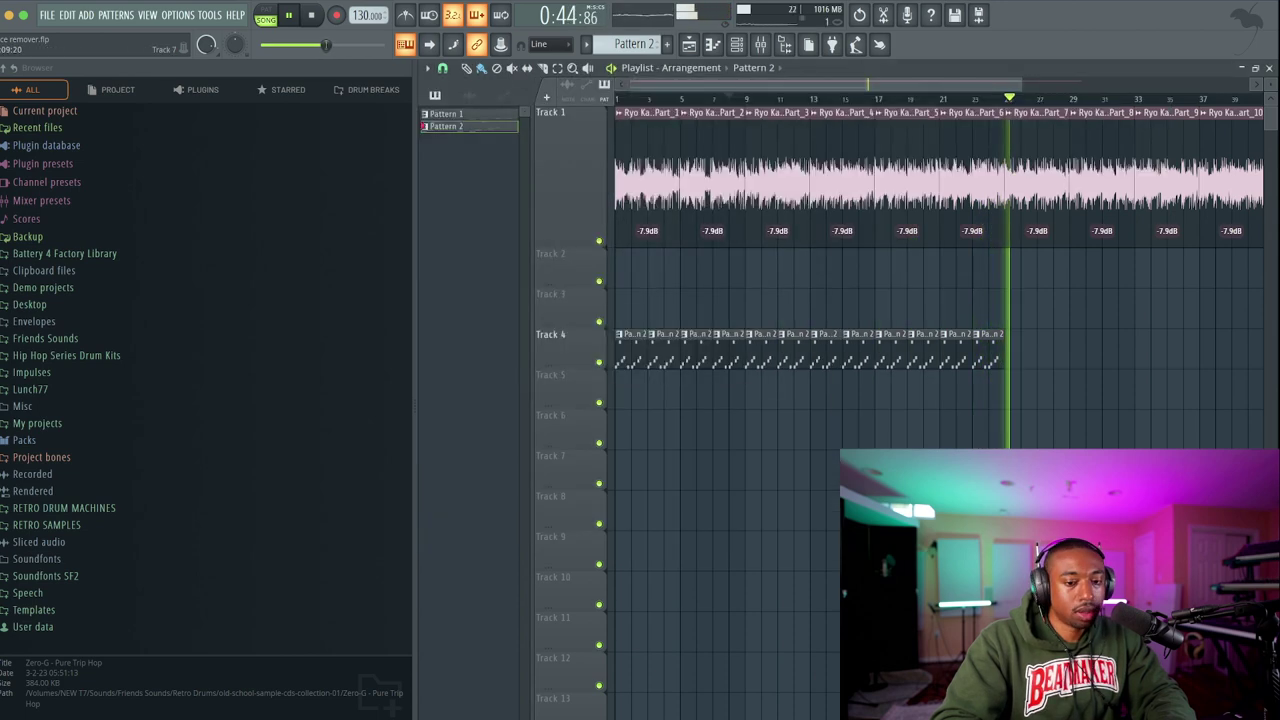
Place four Pattern 2 clips on Track 4 from bar 29, leaving bars 25 to 28 empty, and stop playback.
mouse_move(1077, 332)
mouse_down()
mouse_move(1066, 366)
mouse_move(666, 371)
mouse_move(1089, 345)
mouse_move(1066, 336)
mouse_up()
scroll(1040, 335, right, 3)
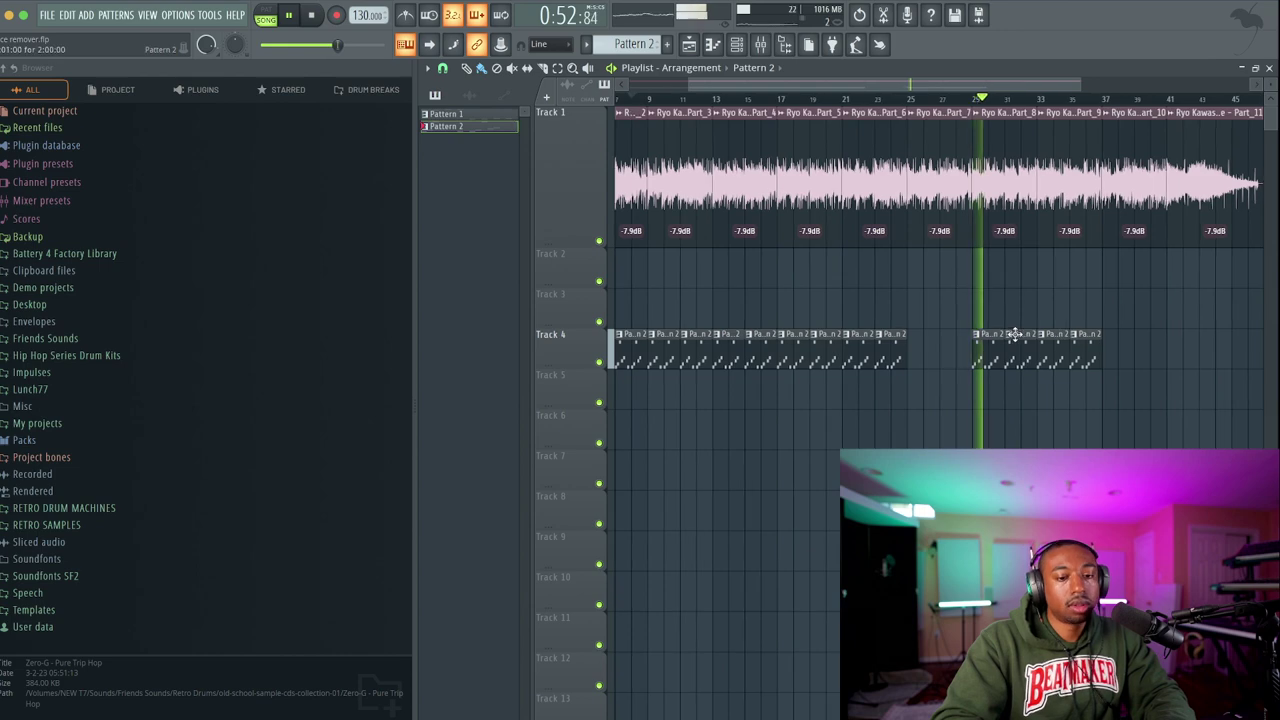
key(space)
Rename the Audio-002 #2 mixer track as DRUMS.
click(760, 44)
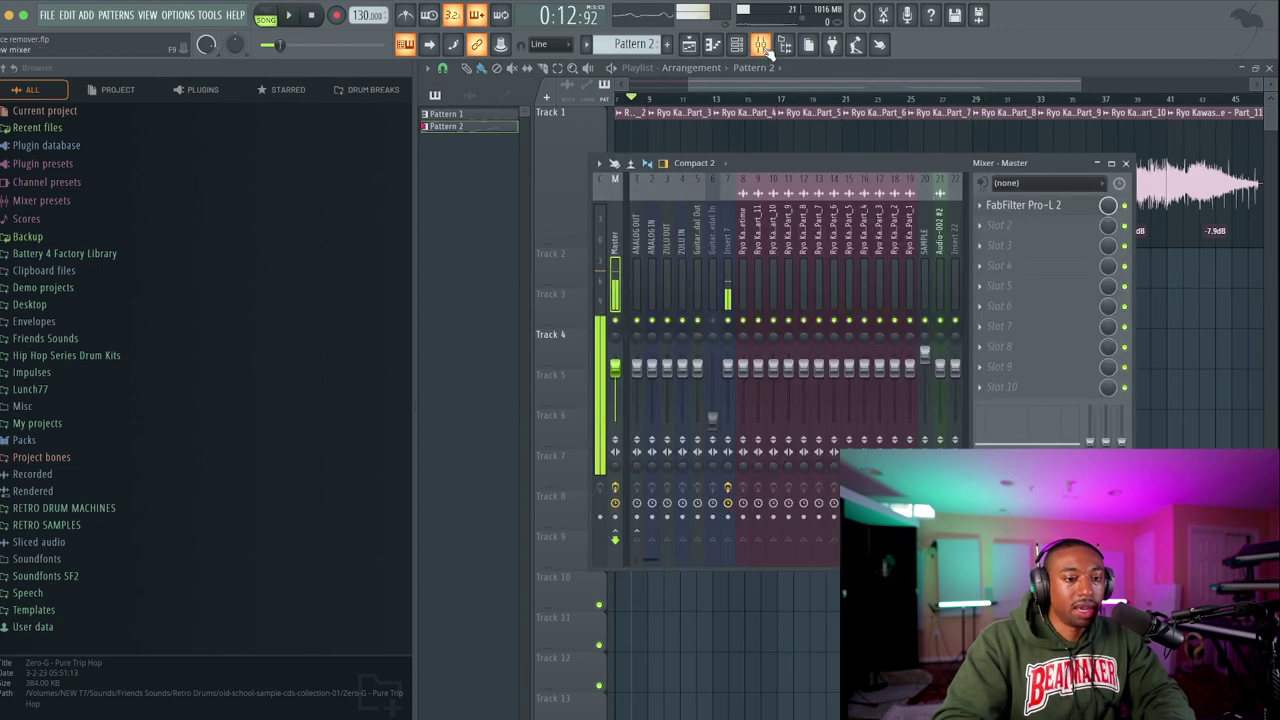
click(940, 246)
right_click(940, 246)
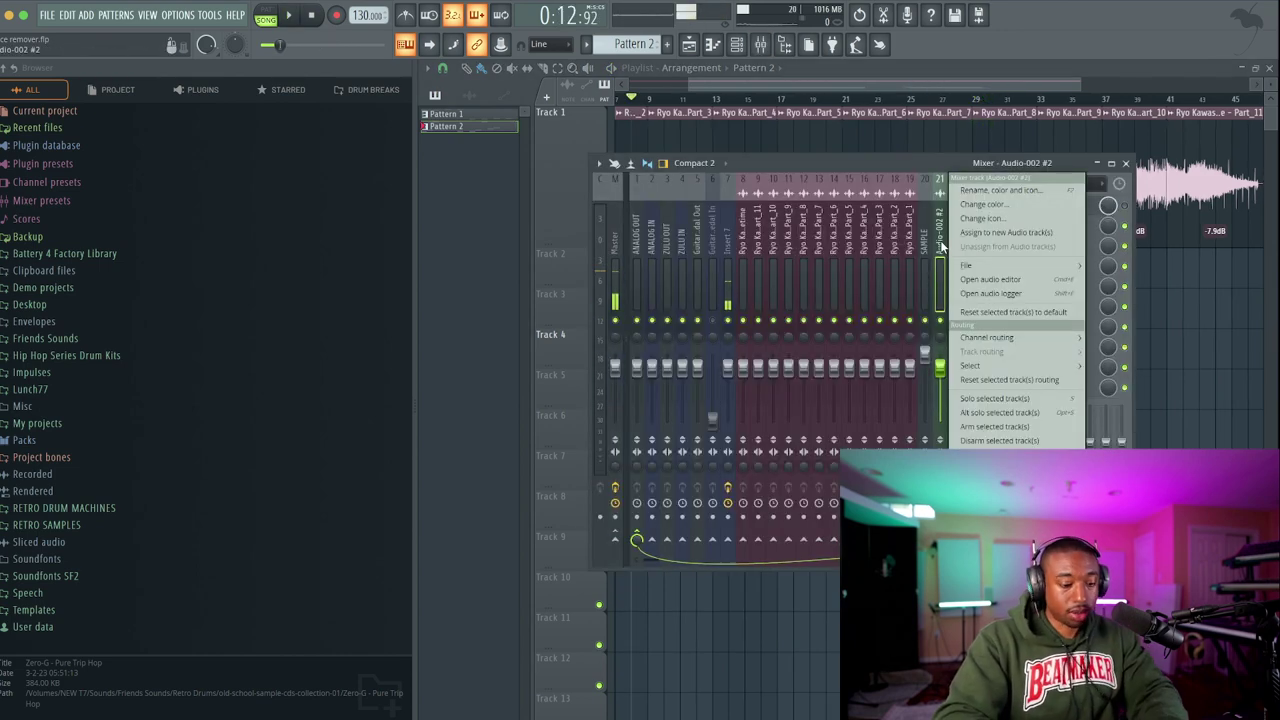
key(F2)
text(DRUMS)
key(Return)
Check the SAMPLE mixer track's existing Pro-MB, load another FabFilter Pro-MB in slot 5 and add a low-frequency band.
click(925, 290)
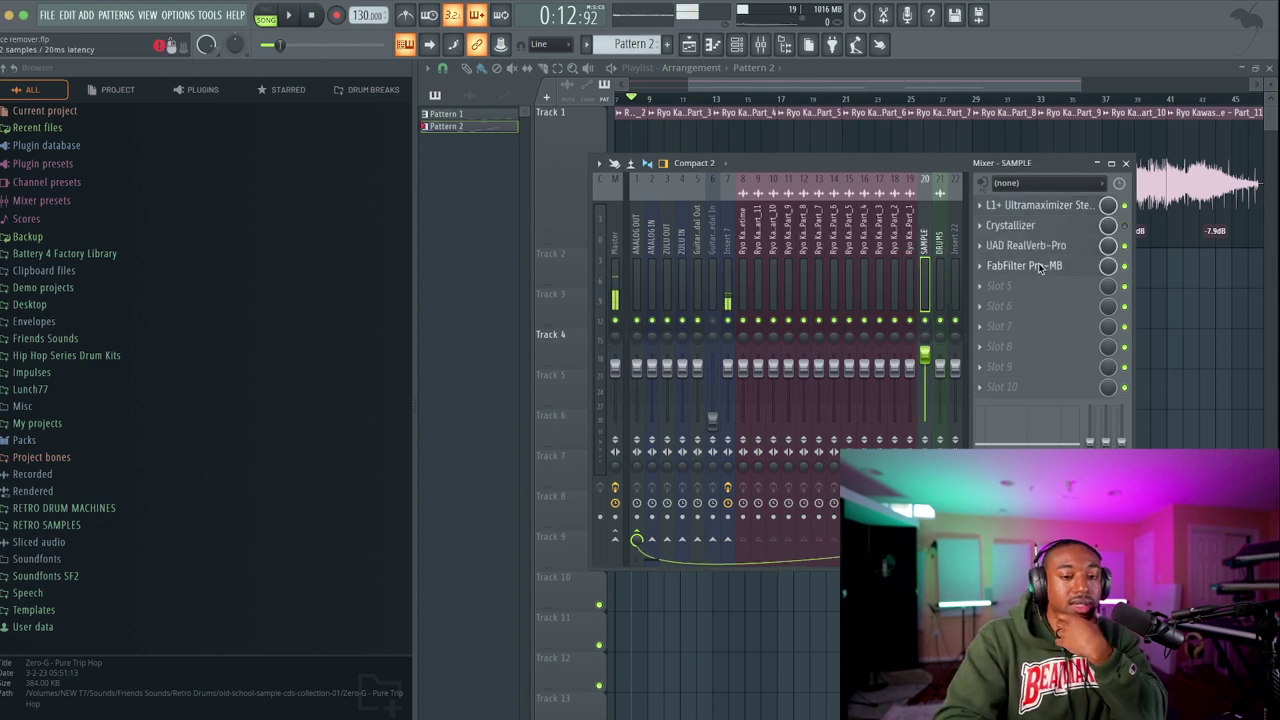
click(1040, 266)
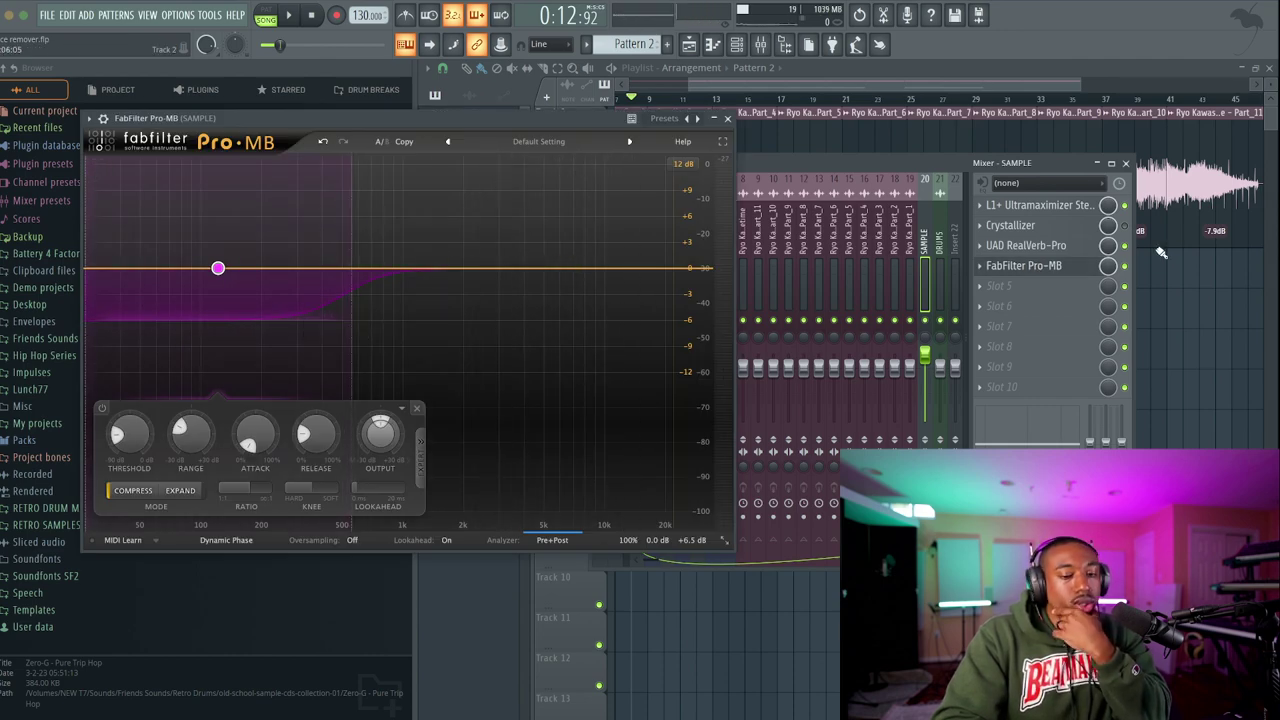
click(1040, 266)
mouse_move(1040, 303)
click(355, 574)
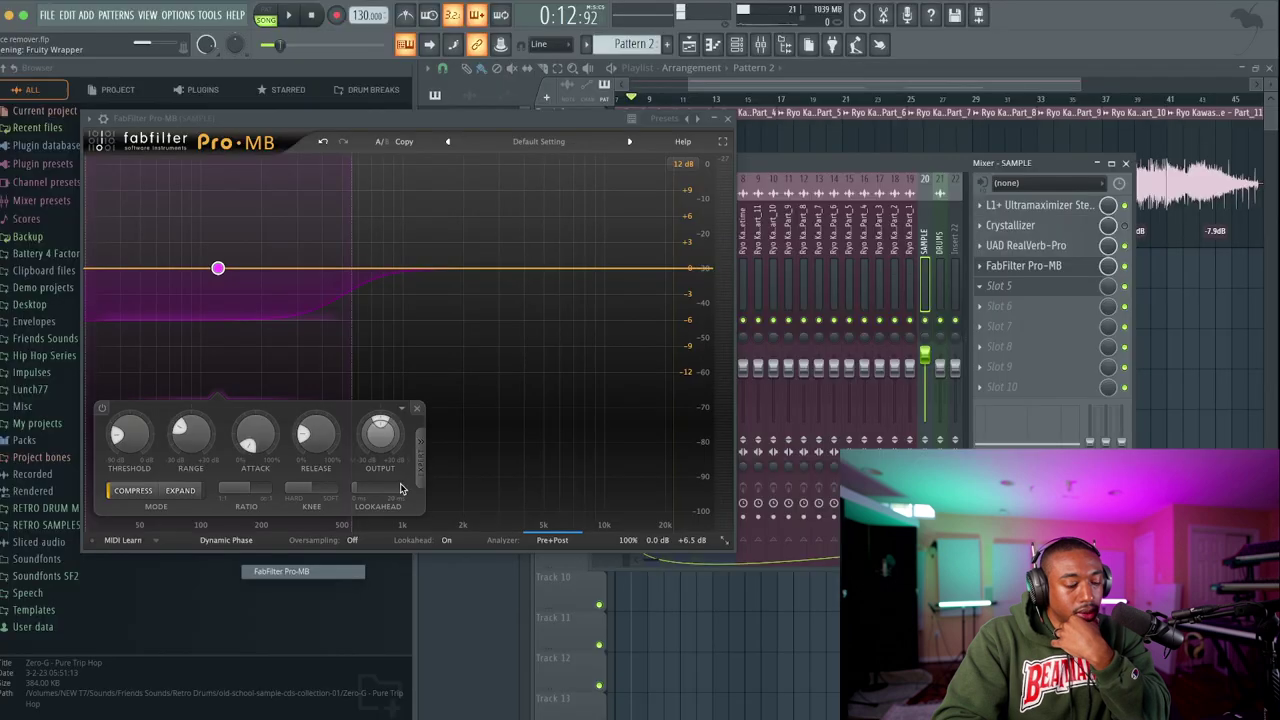
click(174, 341)
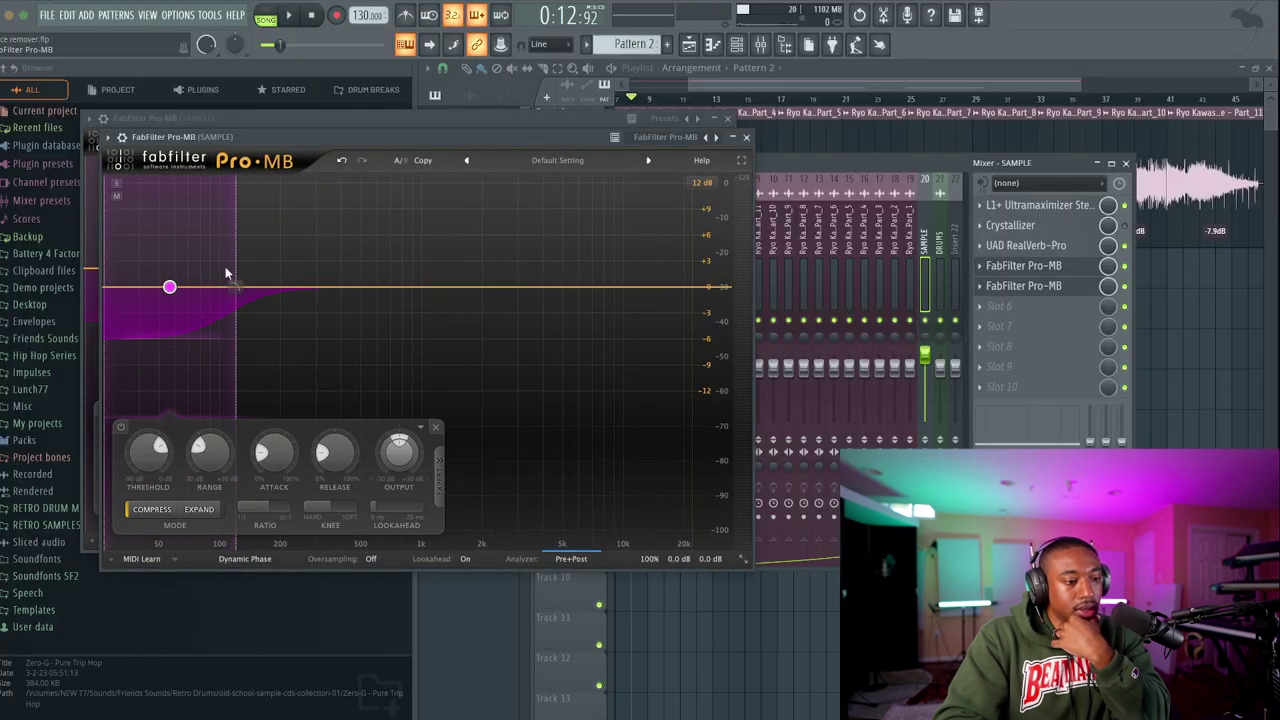
Widen the new Pro-MB band to the full frequency range and switch its side chain to external input.
drag(228, 266, 740, 290)
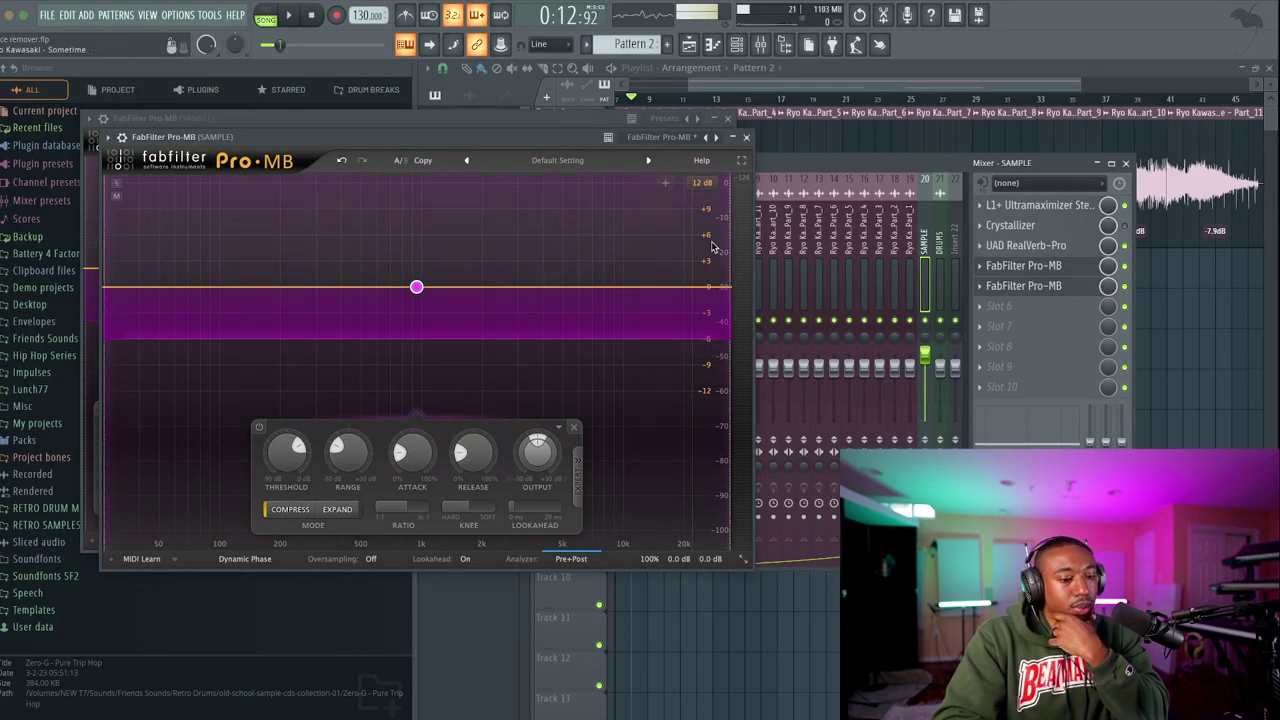
click(578, 468)
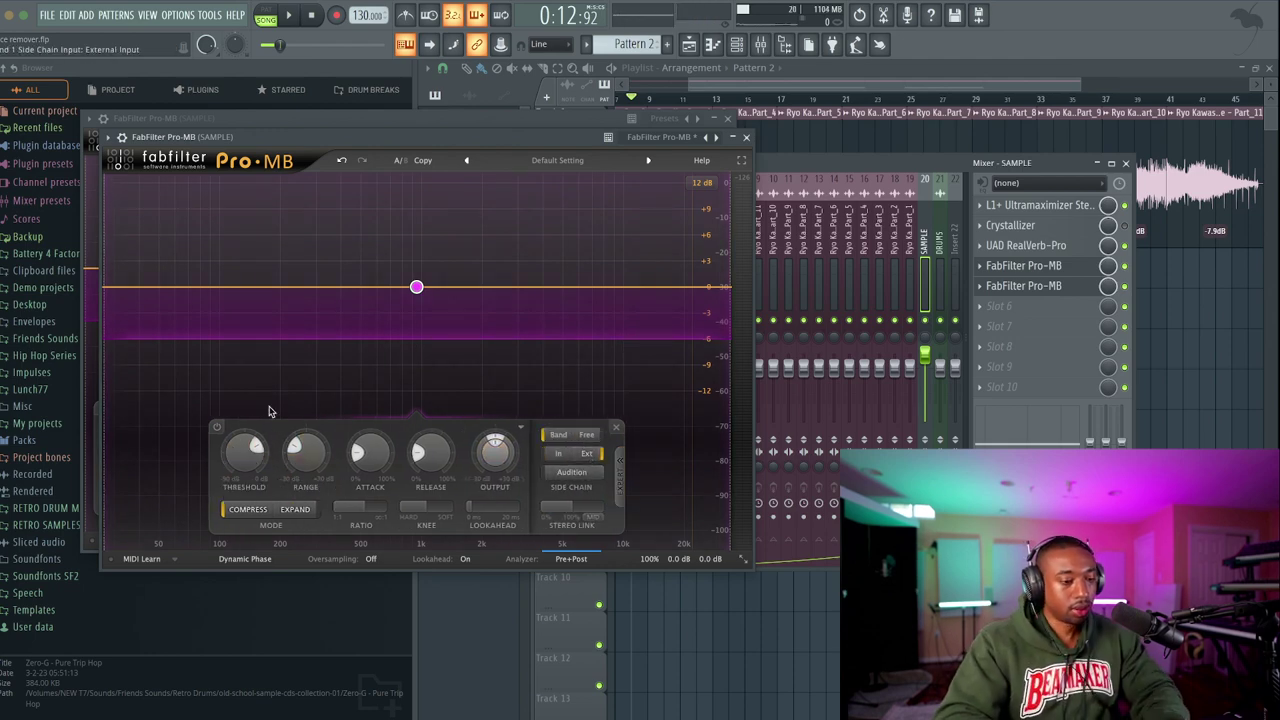
click(121, 137)
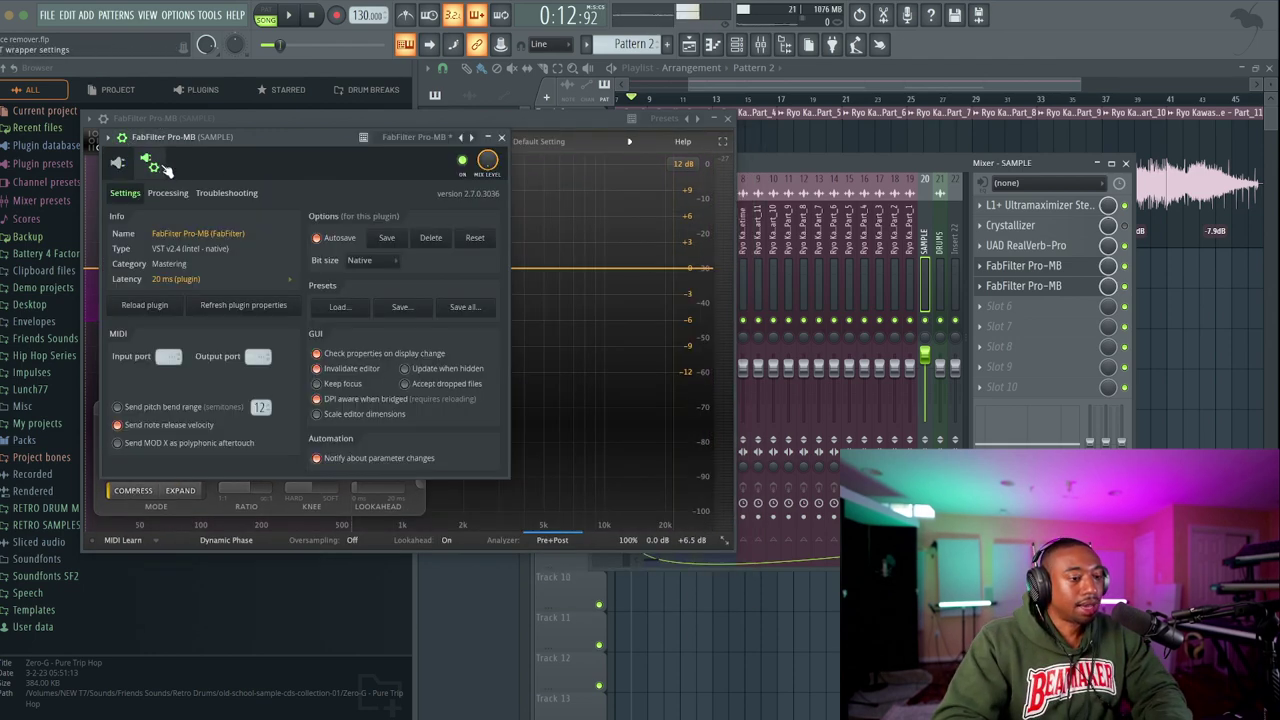
click(502, 138)
Sidechain the DRUMS mixer track to SAMPLE and select DRUMS as the slot 5 Pro-MB's stereo side chain input.
click(942, 240)
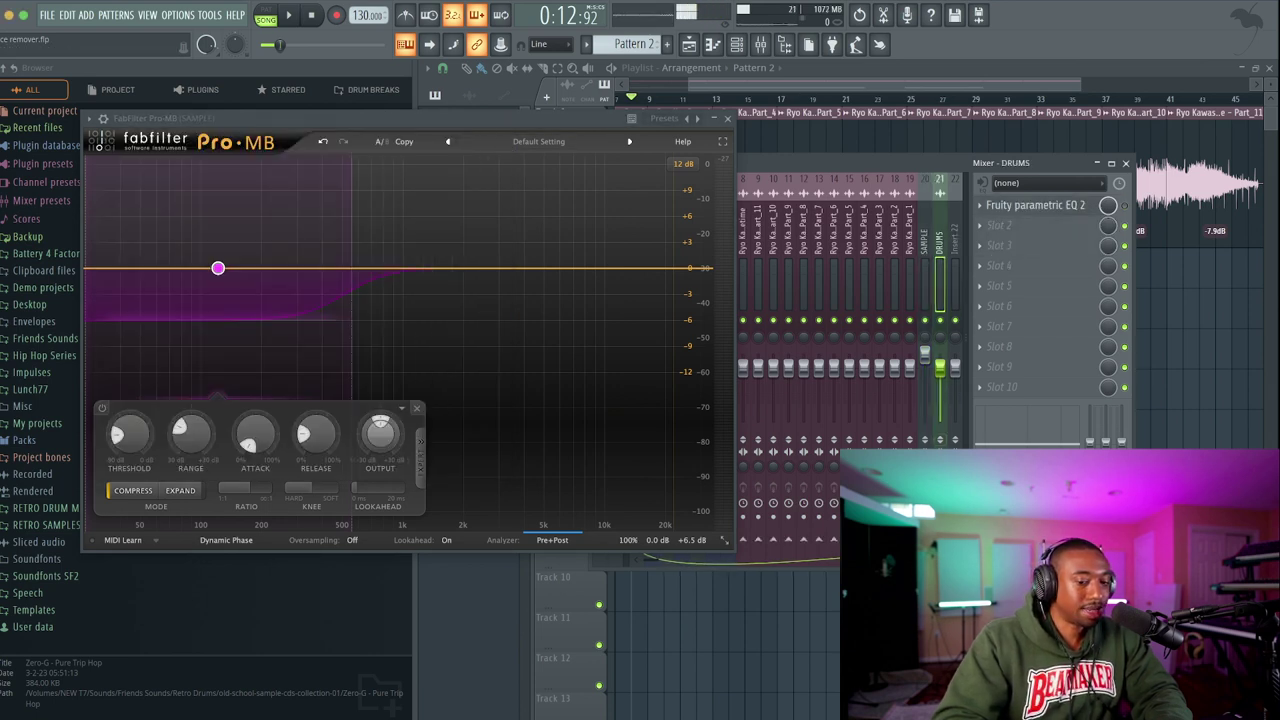
click(926, 266)
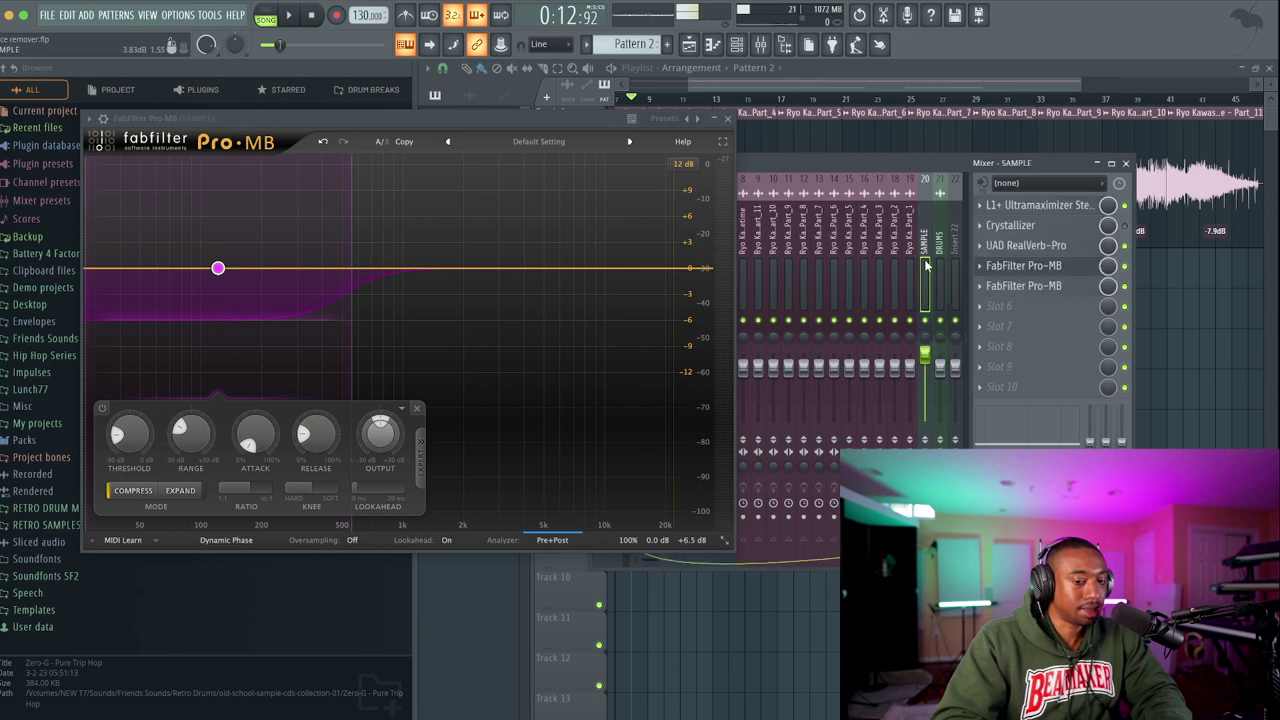
click(1024, 288)
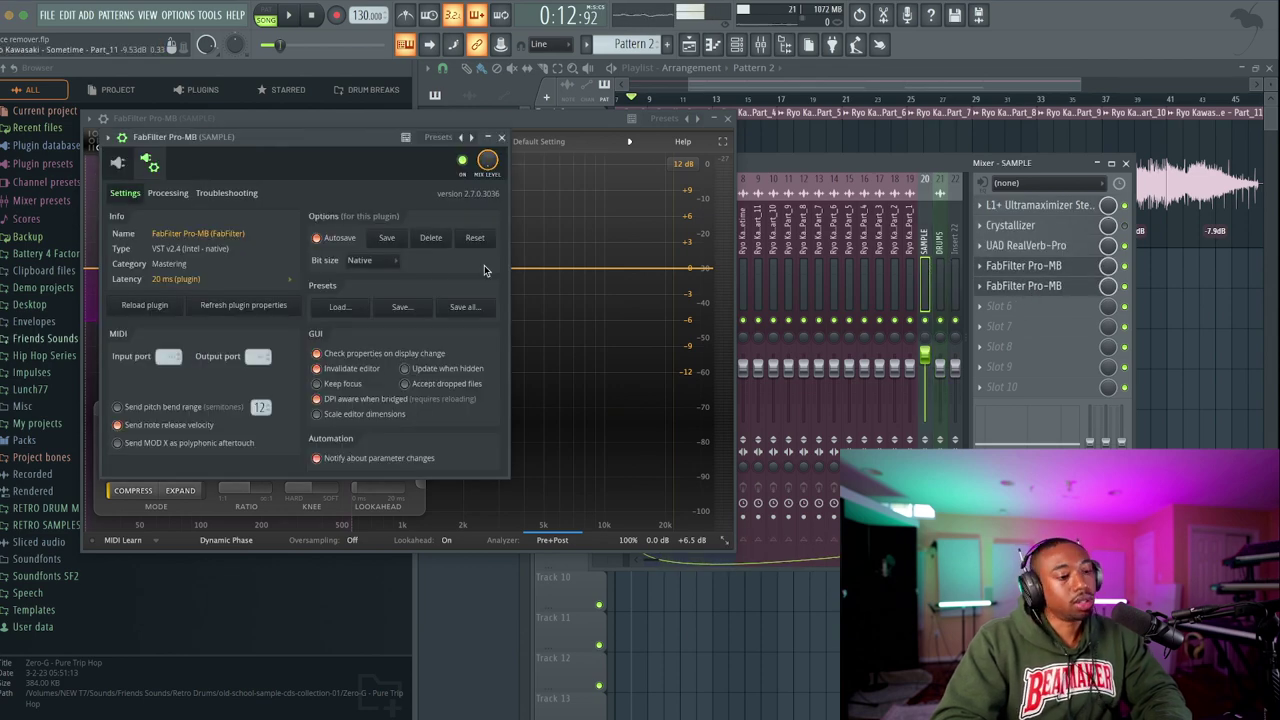
click(168, 193)
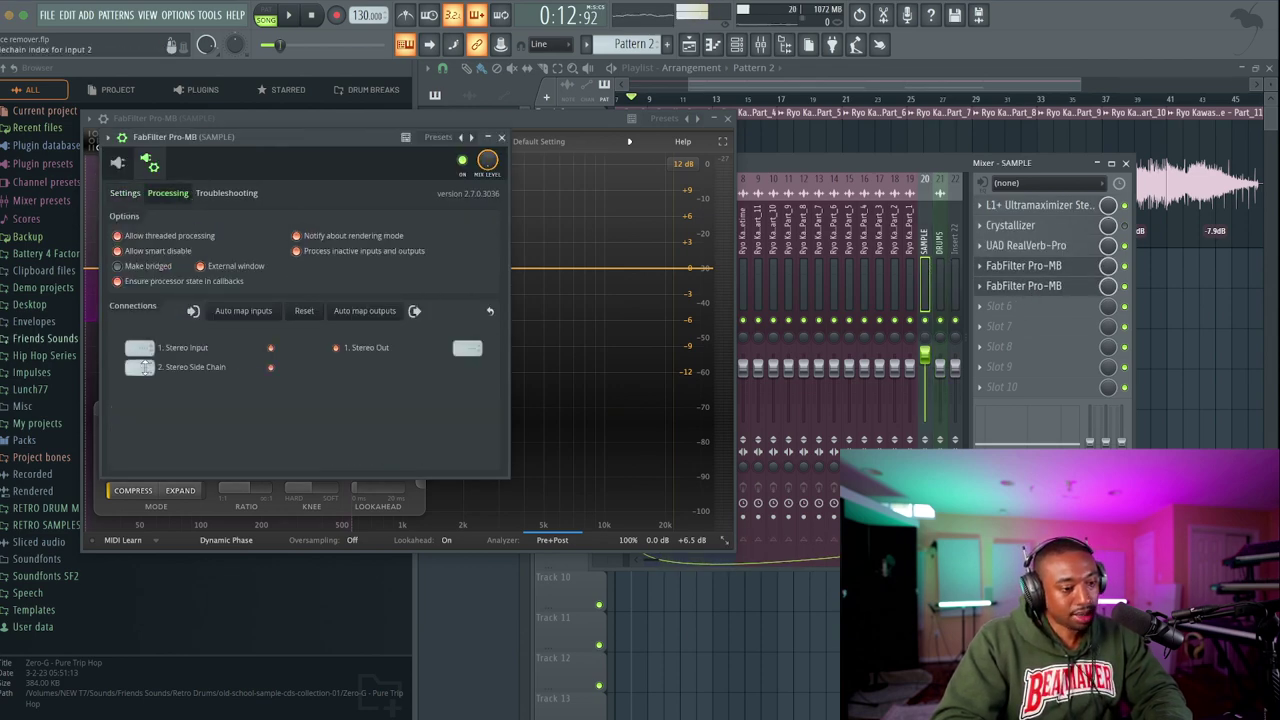
click(142, 367)
click(187, 561)
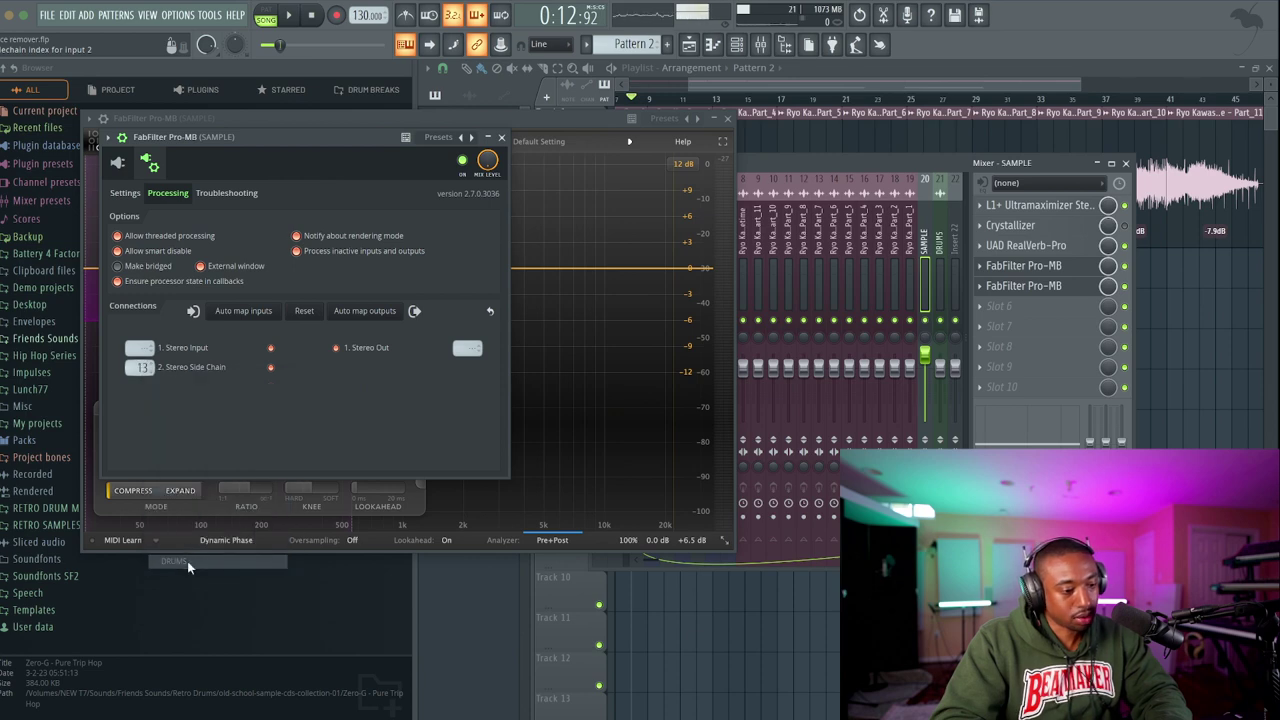
click(125, 170)
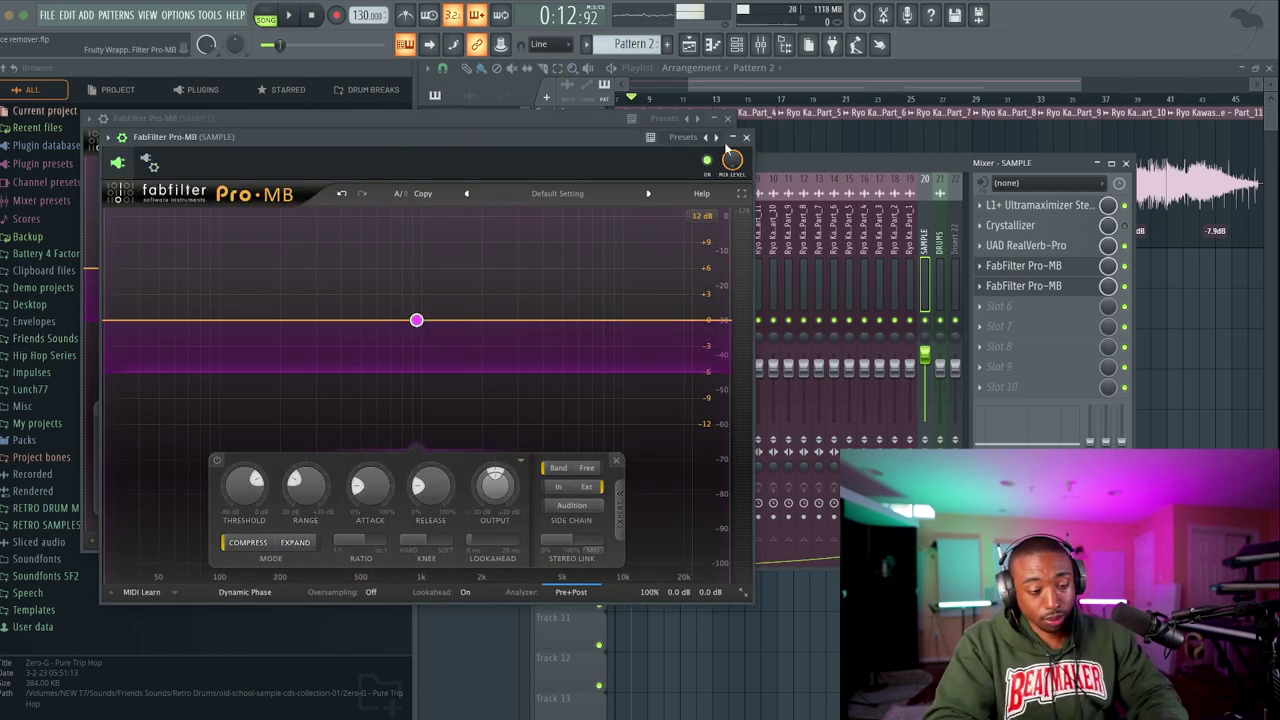
click(746, 137)
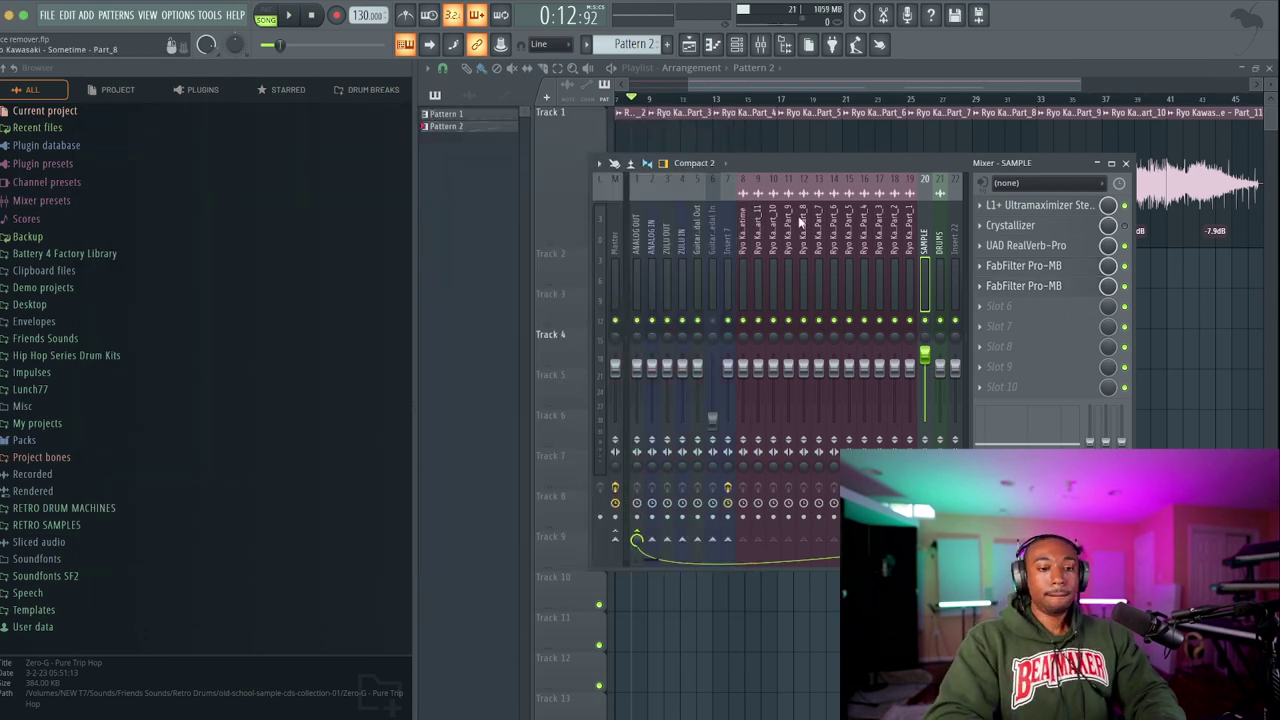
Play the song to check the signal on the DRUMS mixer track, stopping playback and hiding the mixer when finished.
key(space)
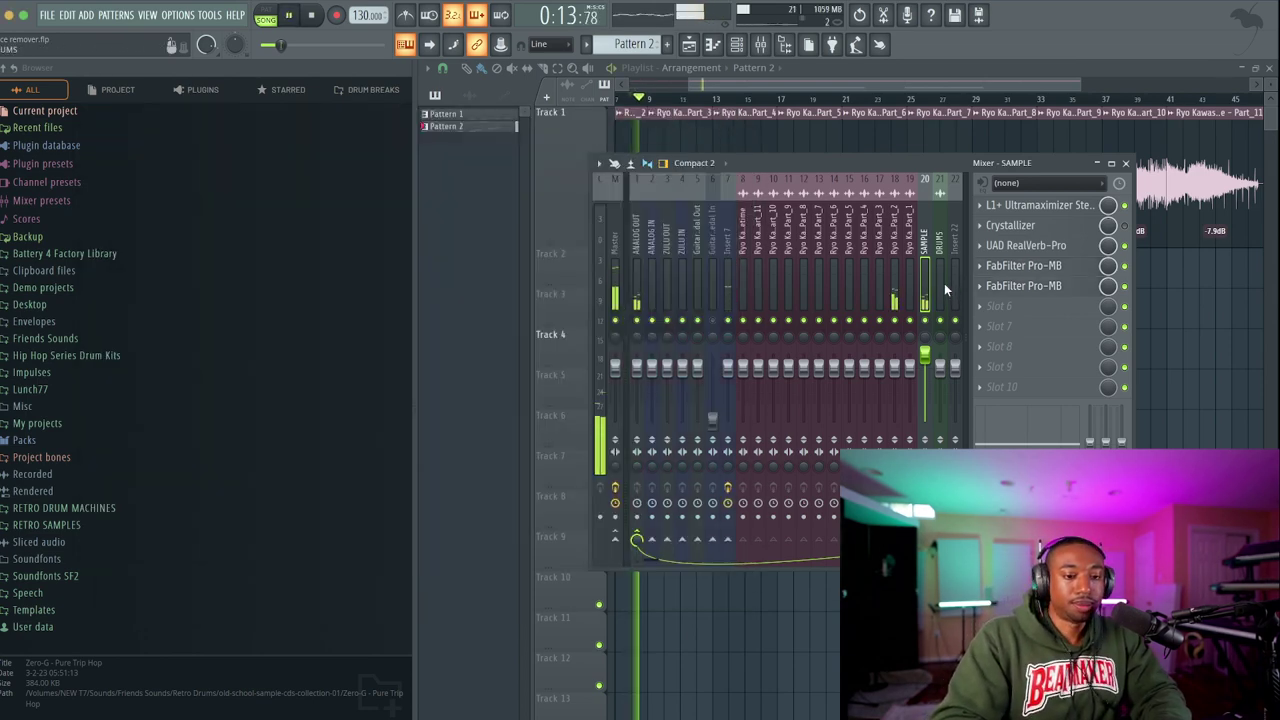
click(941, 283)
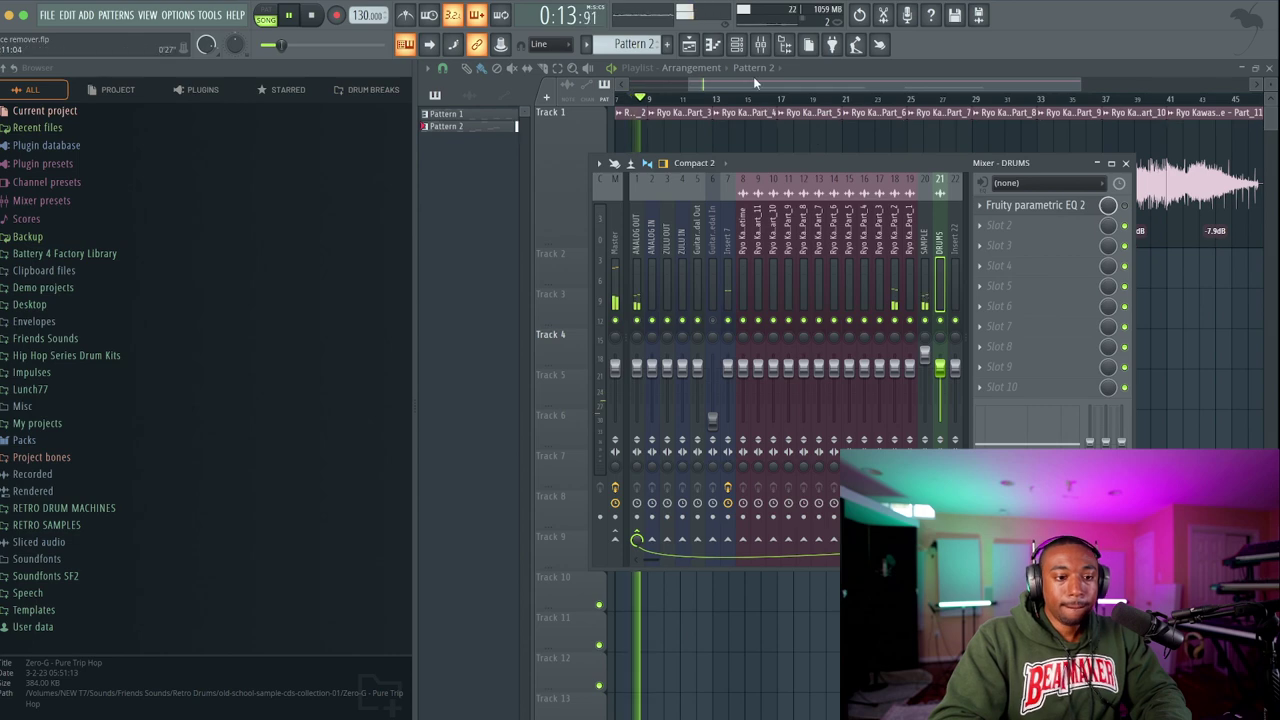
key(F9)
key(space)
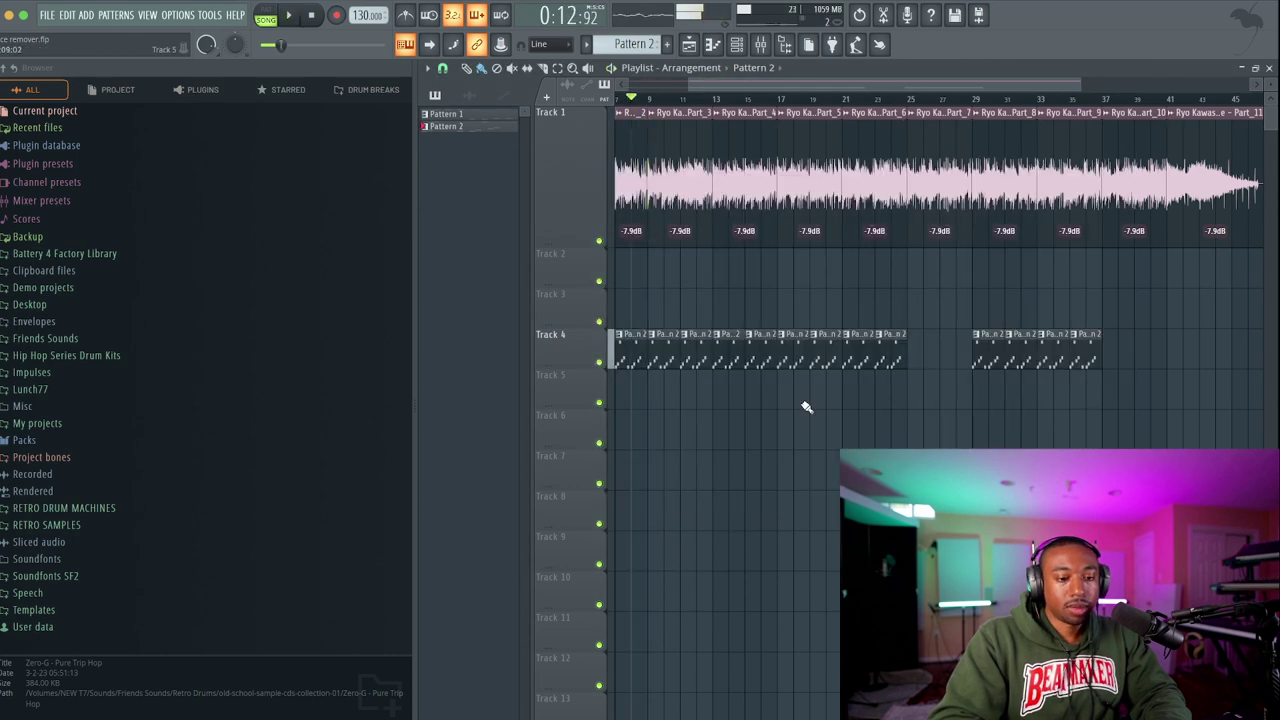
Move the DRUMS mixer track to insert 22 and name the empty insert 21 Drums.
double_click(666, 348)
click(760, 45)
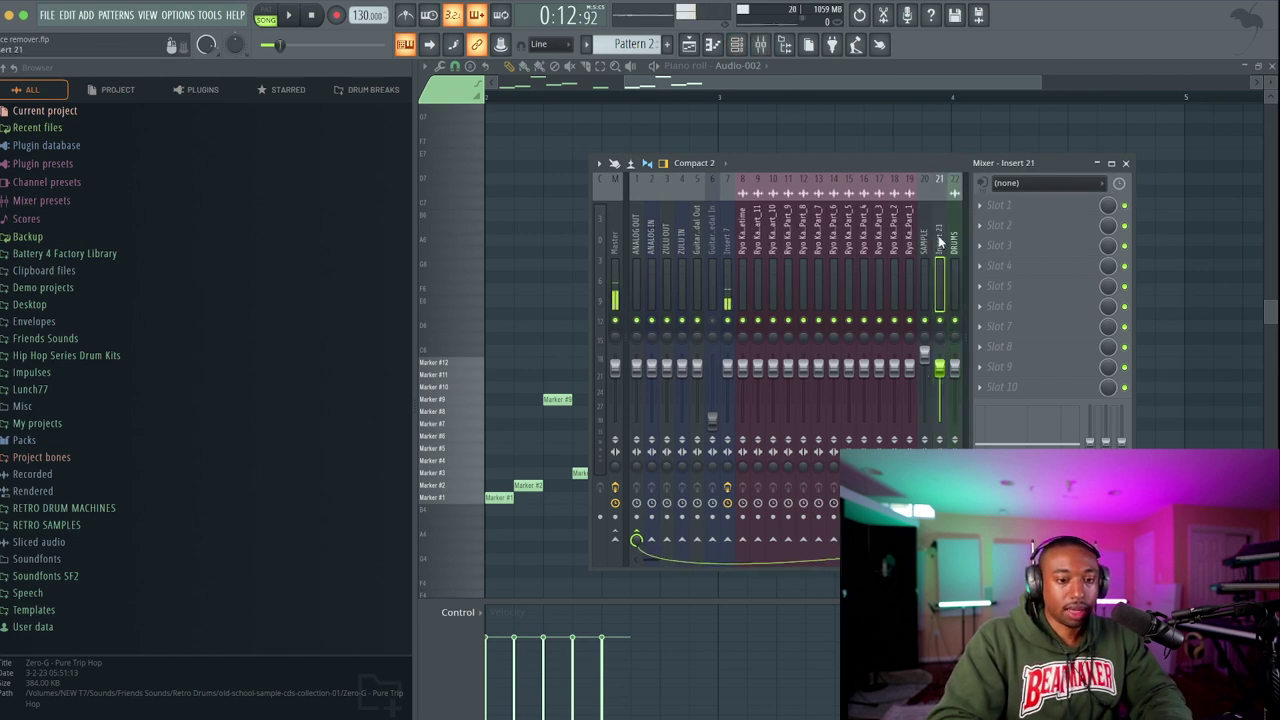
key(F2)
text(DRum)
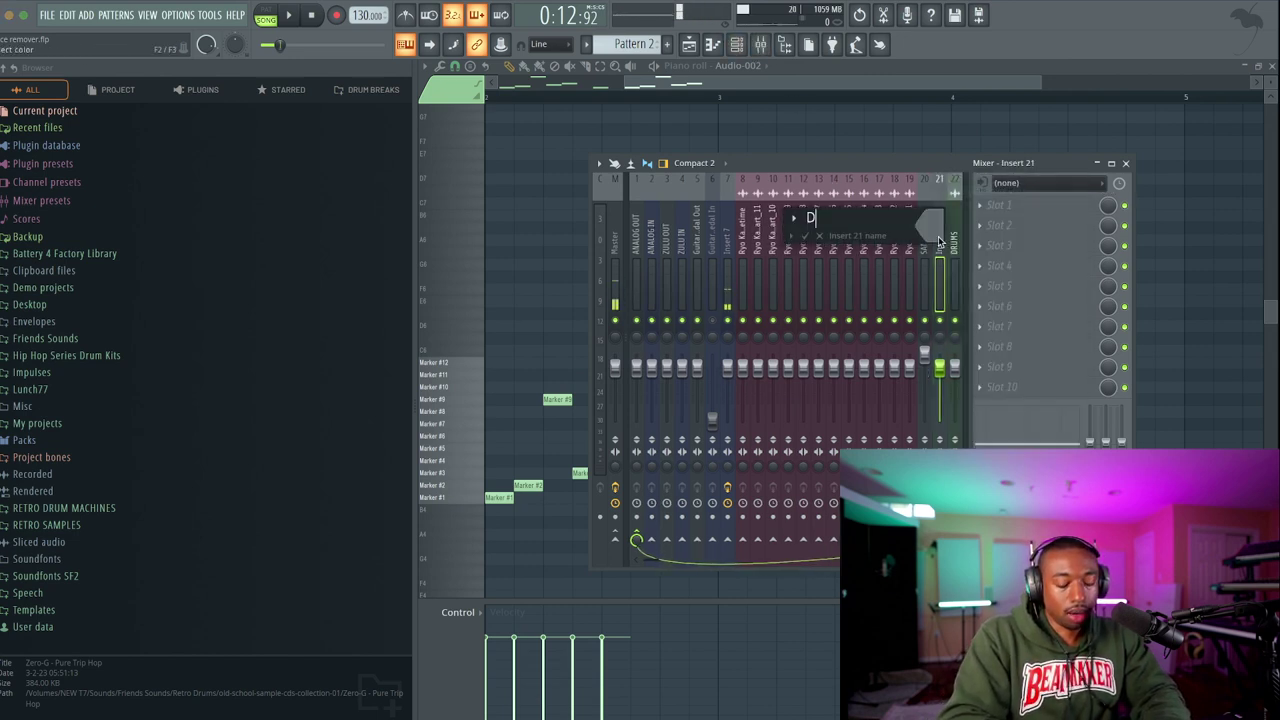
key(BackSpace)
key(BackSpace)
key(BackSpace)
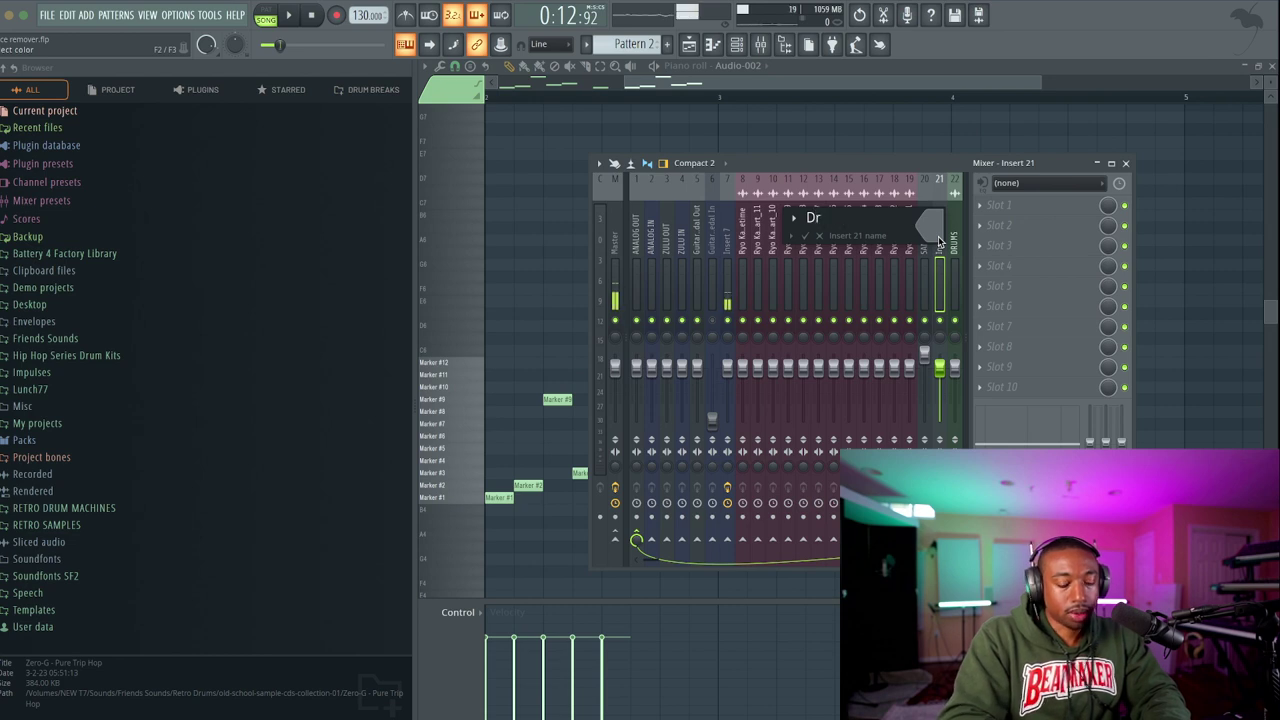
text(rums)
key(Return)
Rename mixer track 22 as Kick and return from the mixer to the playlist.
click(956, 237)
key(F2)
text(K)
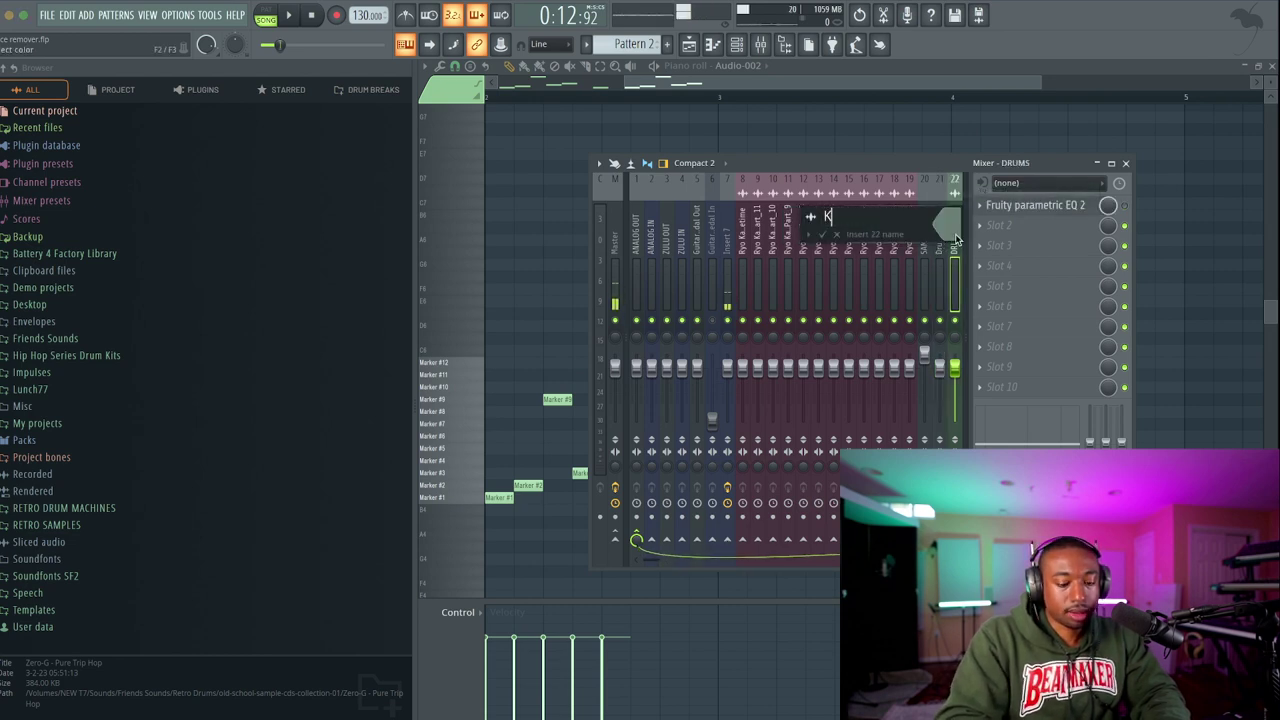
text(ick)
key(Return)
click(944, 237)
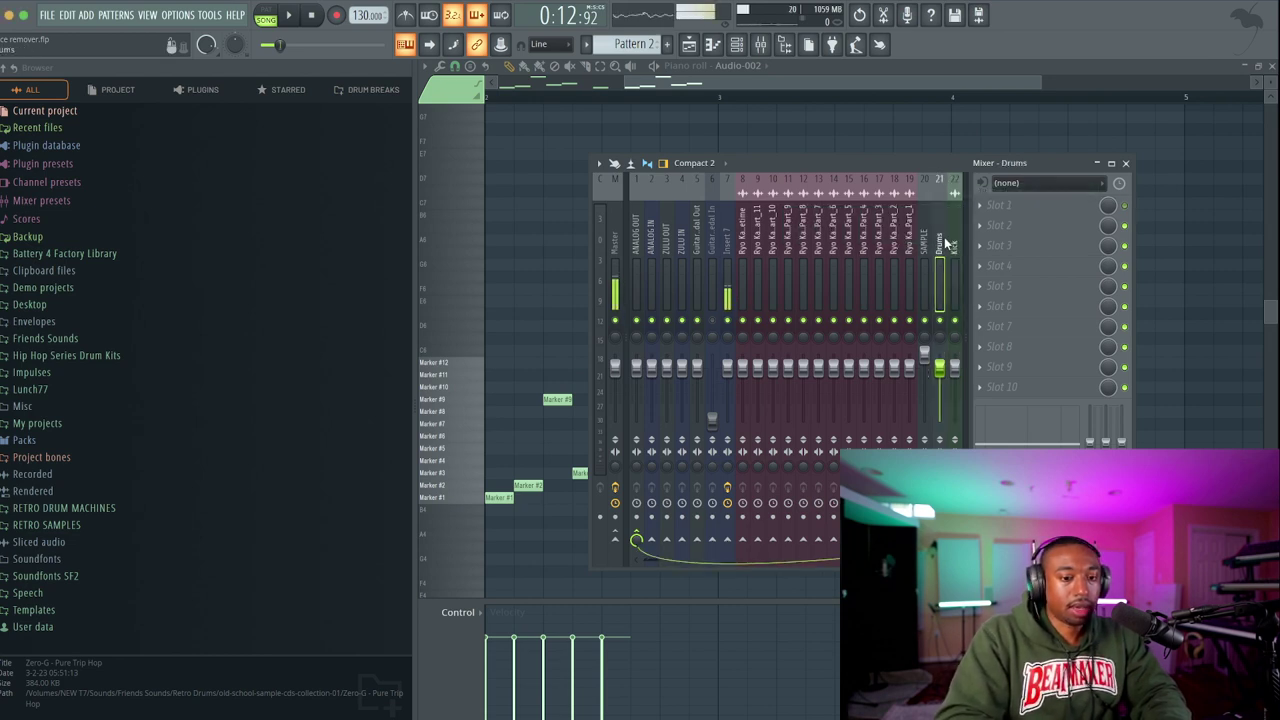
click(1127, 164)
key(F5)
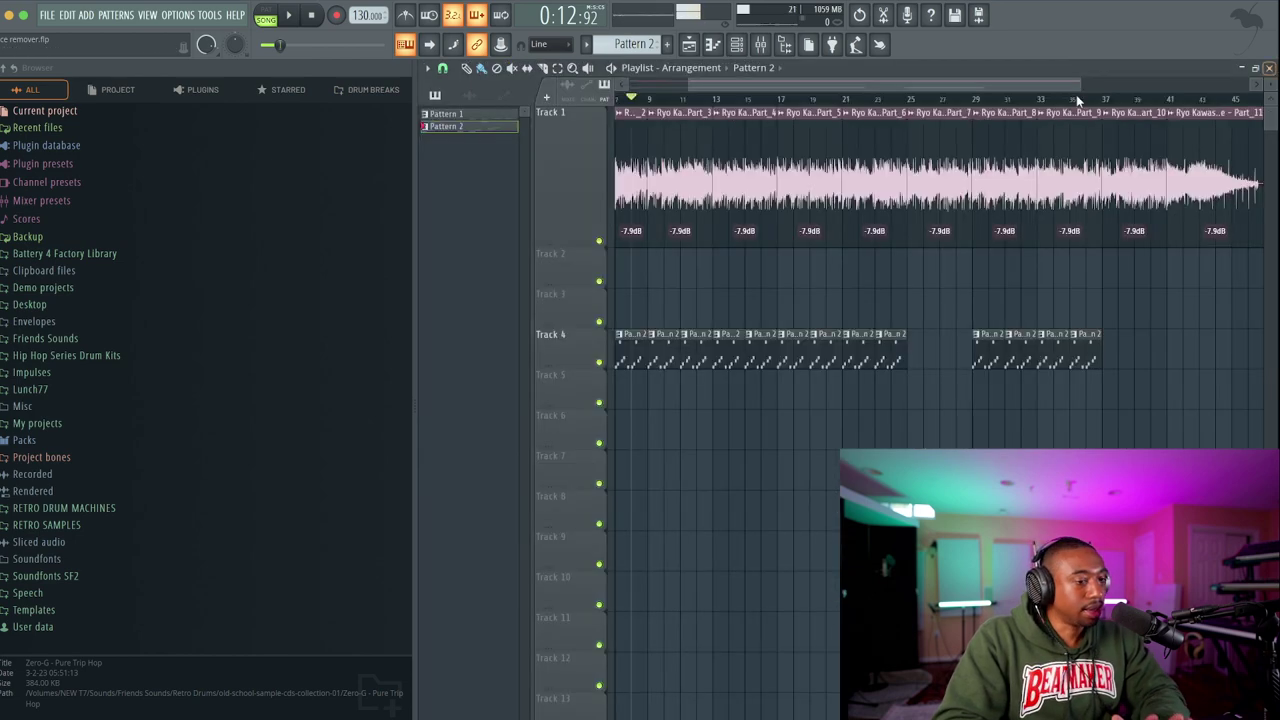
Route the Audio-002 Slicex channel to mixer track 21 and offset the Marker #1 region's output by 1, also adjusting Marker #2's output.
click(741, 45)
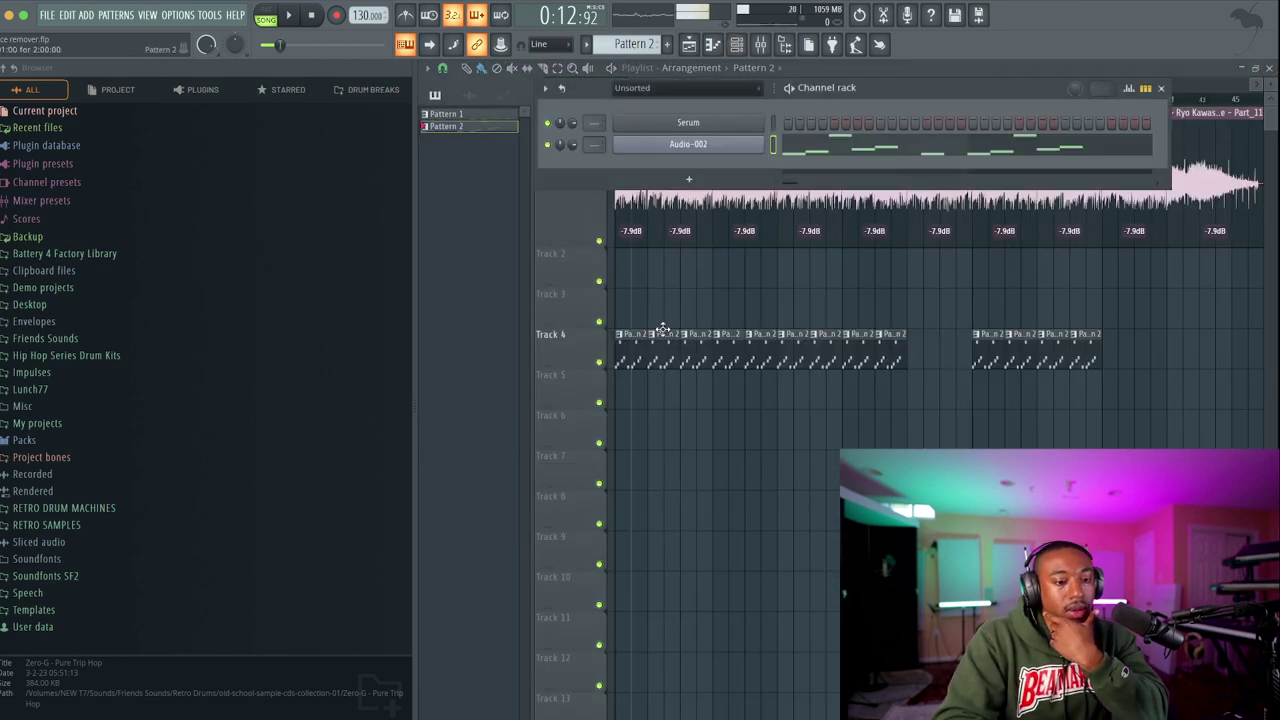
click(692, 154)
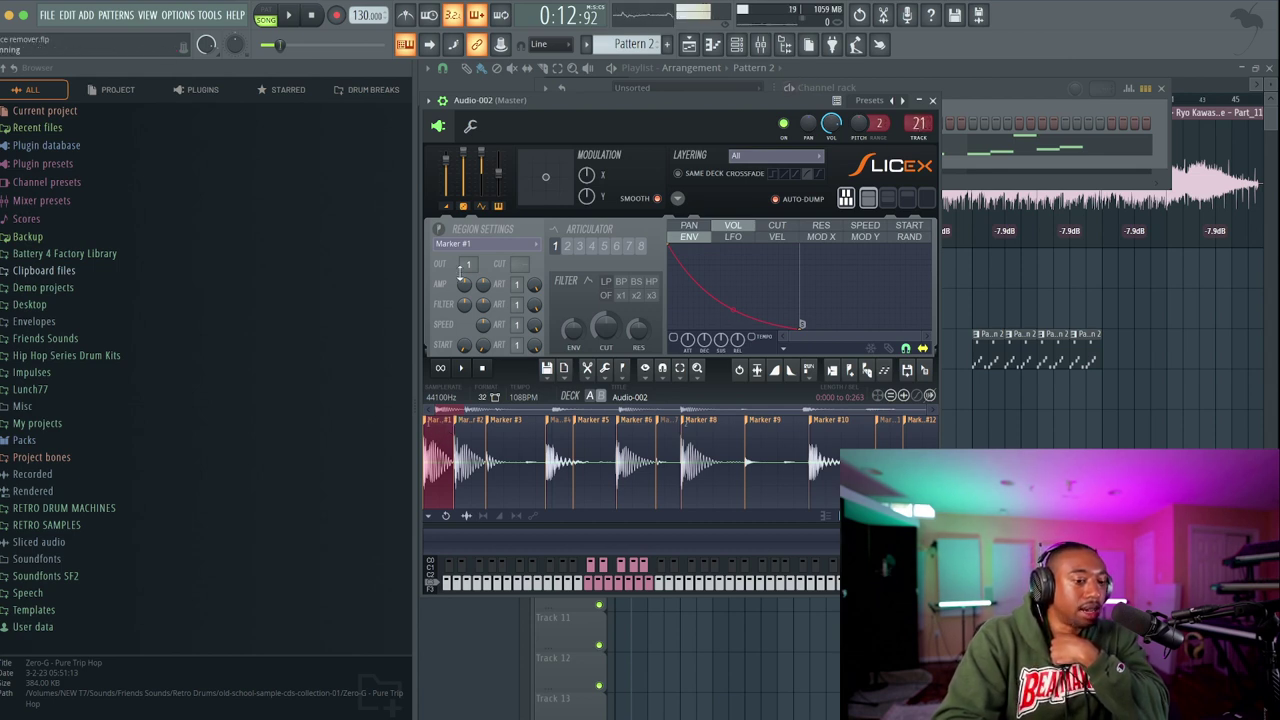
click(741, 44)
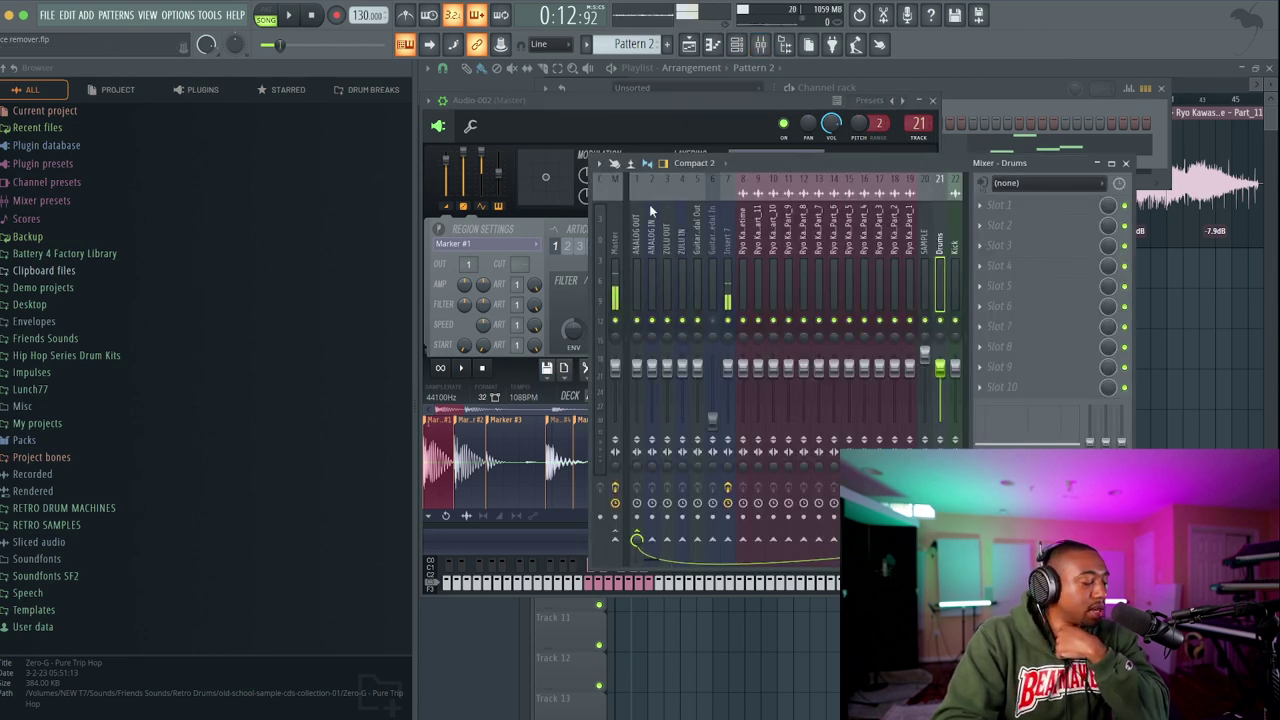
click(473, 425)
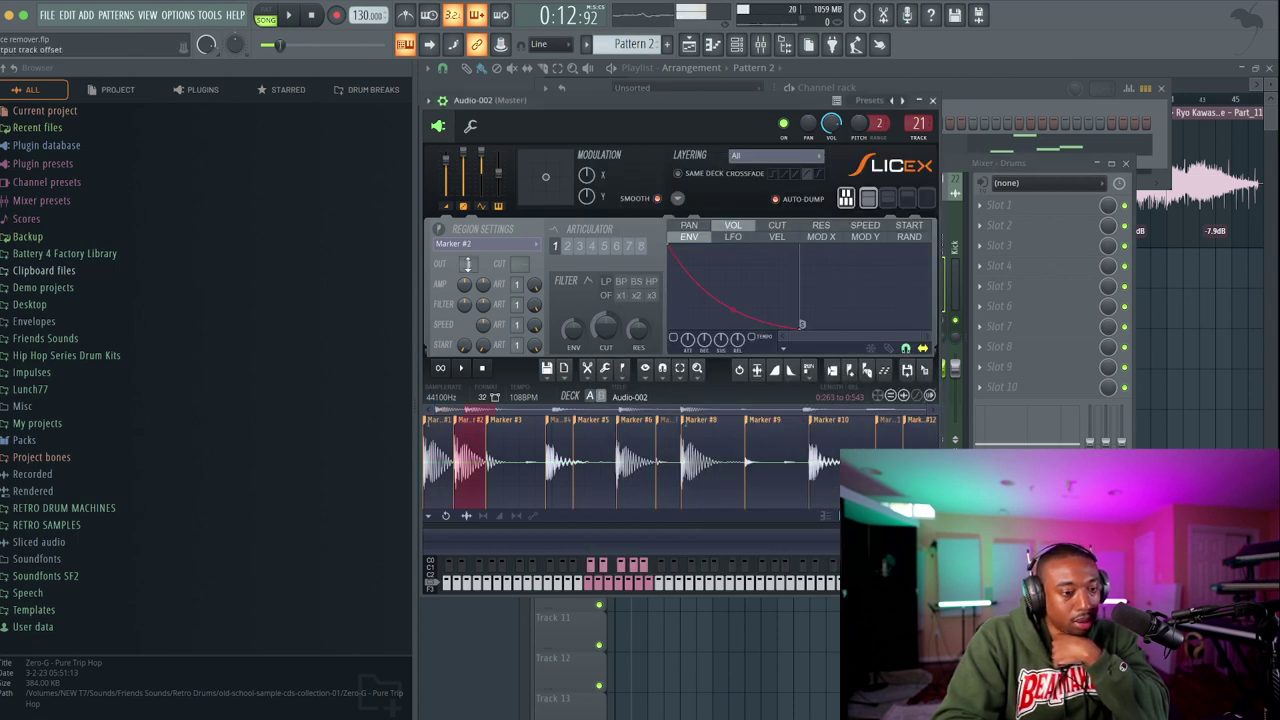
click(932, 101)
Rename the Kick mixer track as Kicks.
click(955, 240)
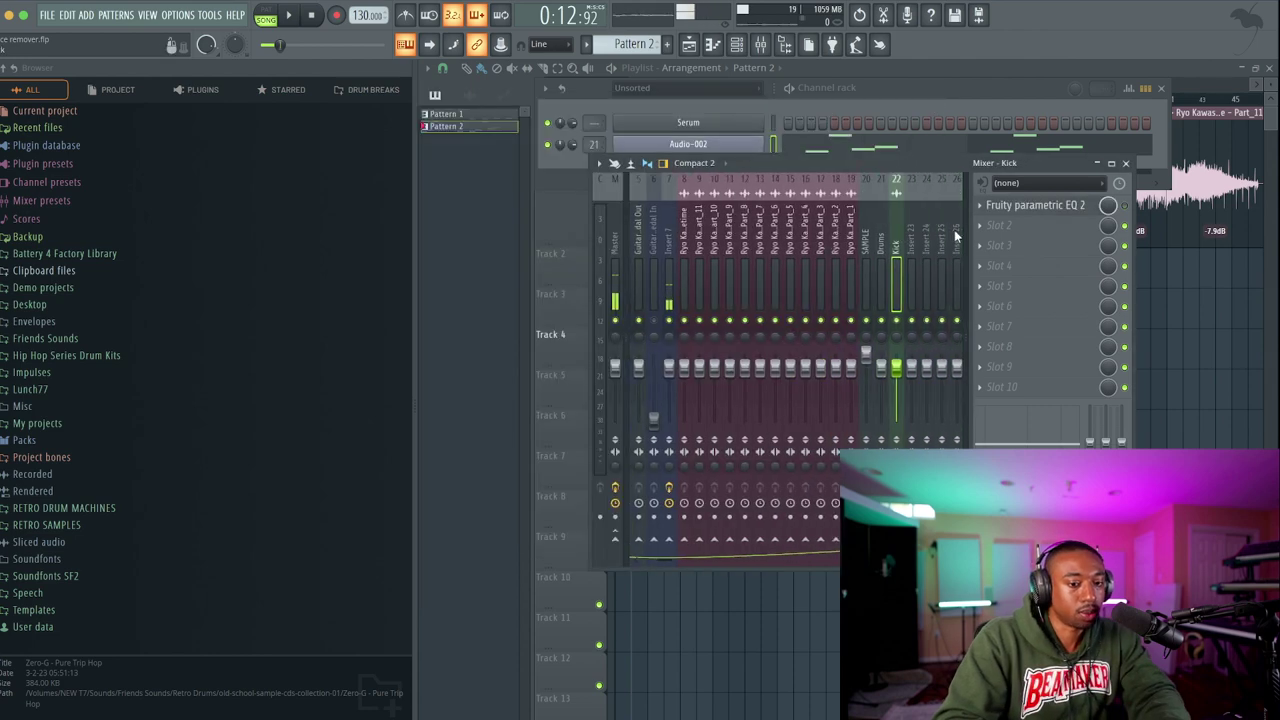
right_click(890, 173)
click(920, 181)
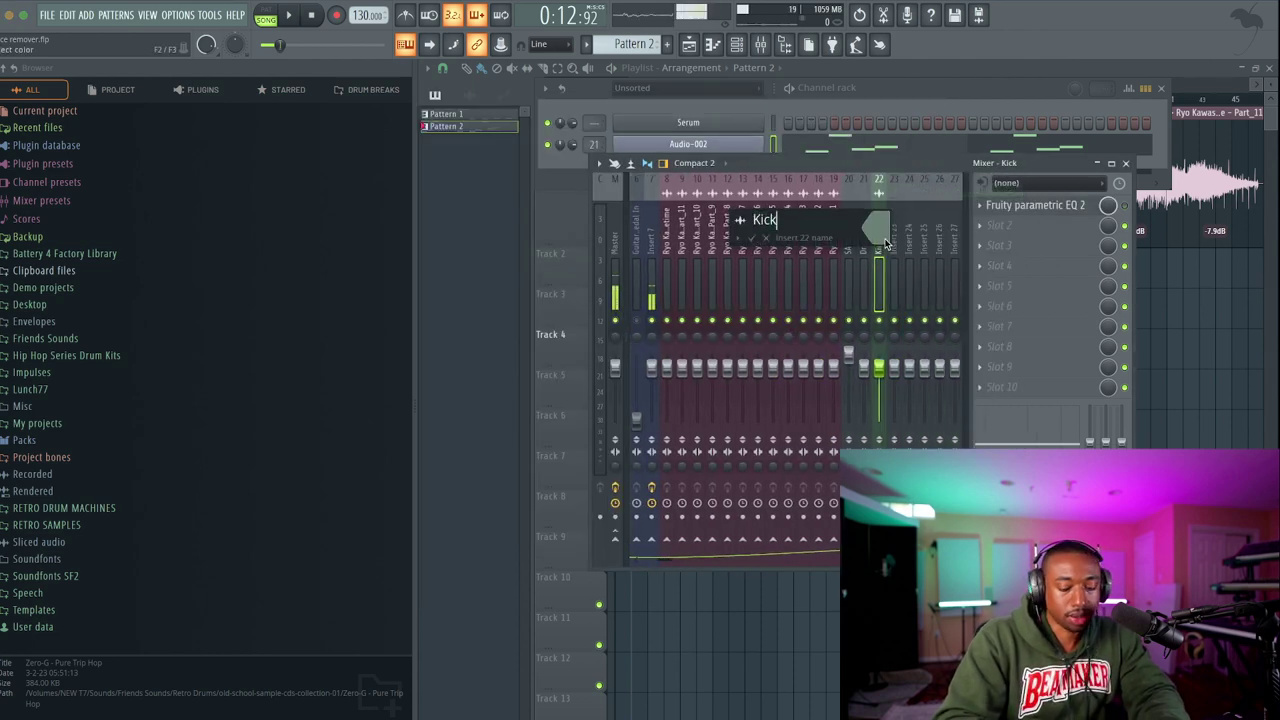
text(s)
key(Return)
Play the song and check the signal on the Drums and Kicks mixer tracks.
key(space)
click(866, 263)
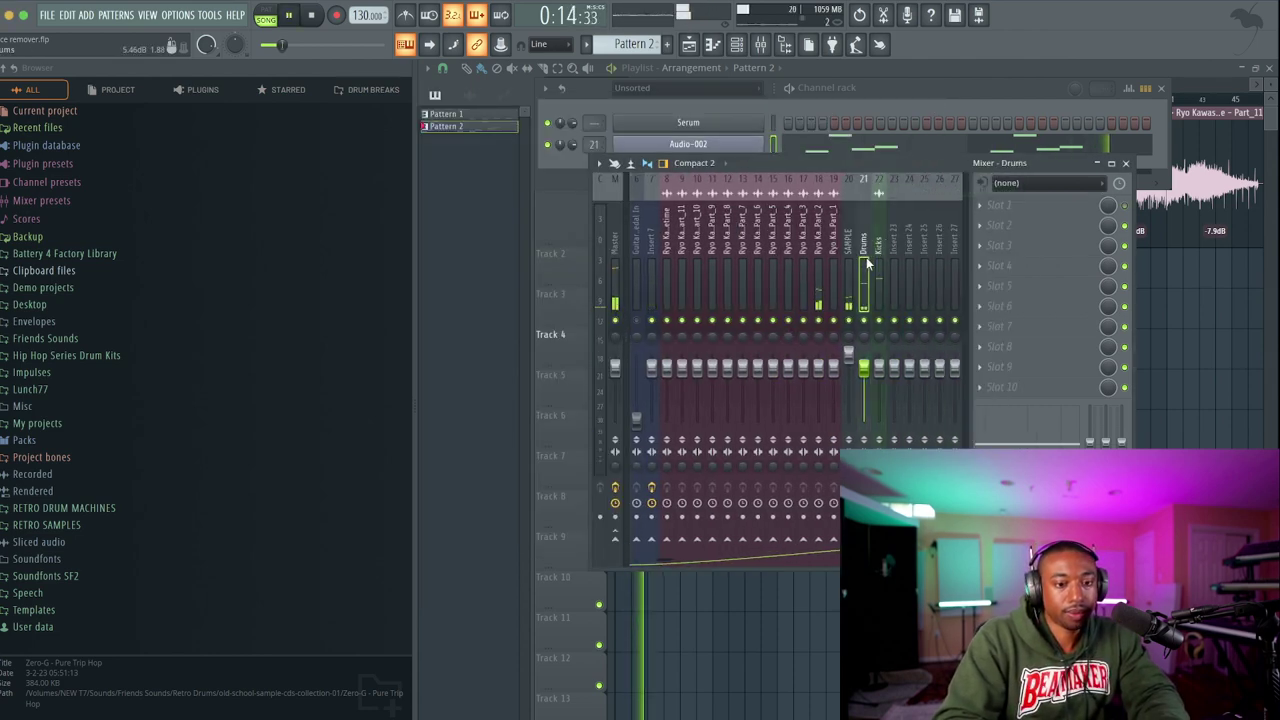
click(879, 257)
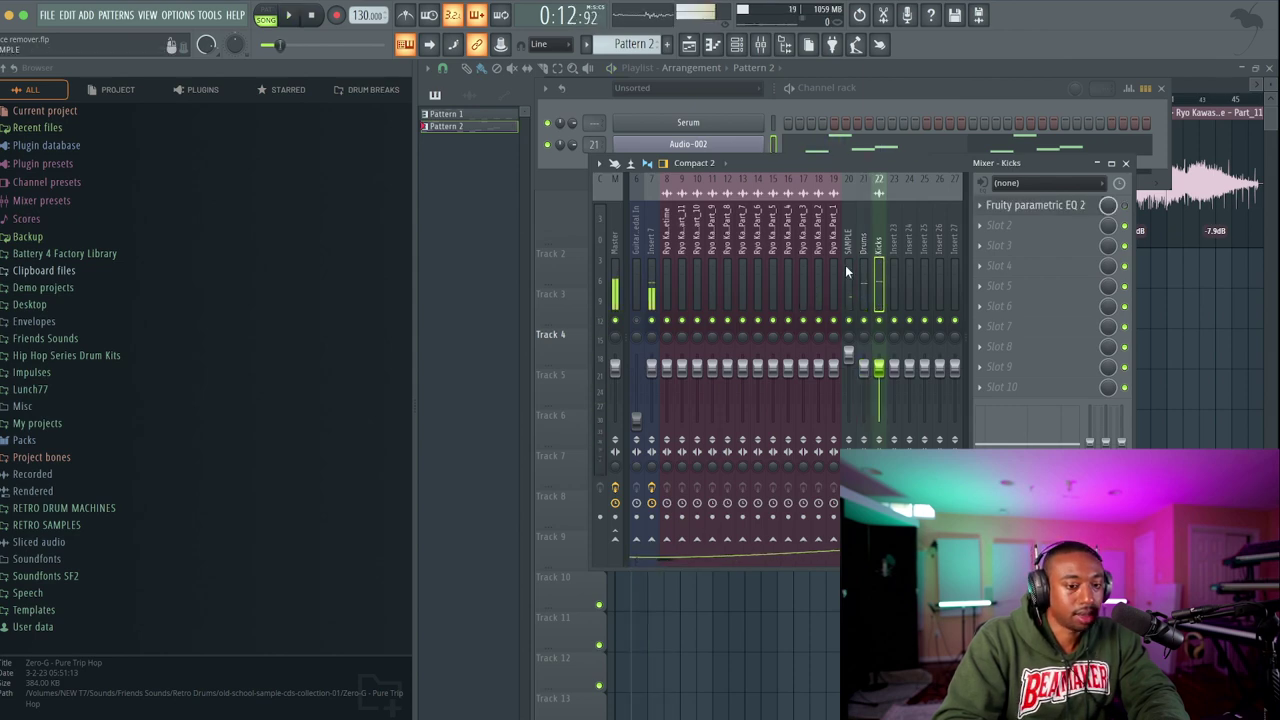
Set the SAMPLE track's slot 5 Pro-MB band to about -34.9 dB threshold and 0% attack during playback.
click(848, 266)
click(1037, 286)
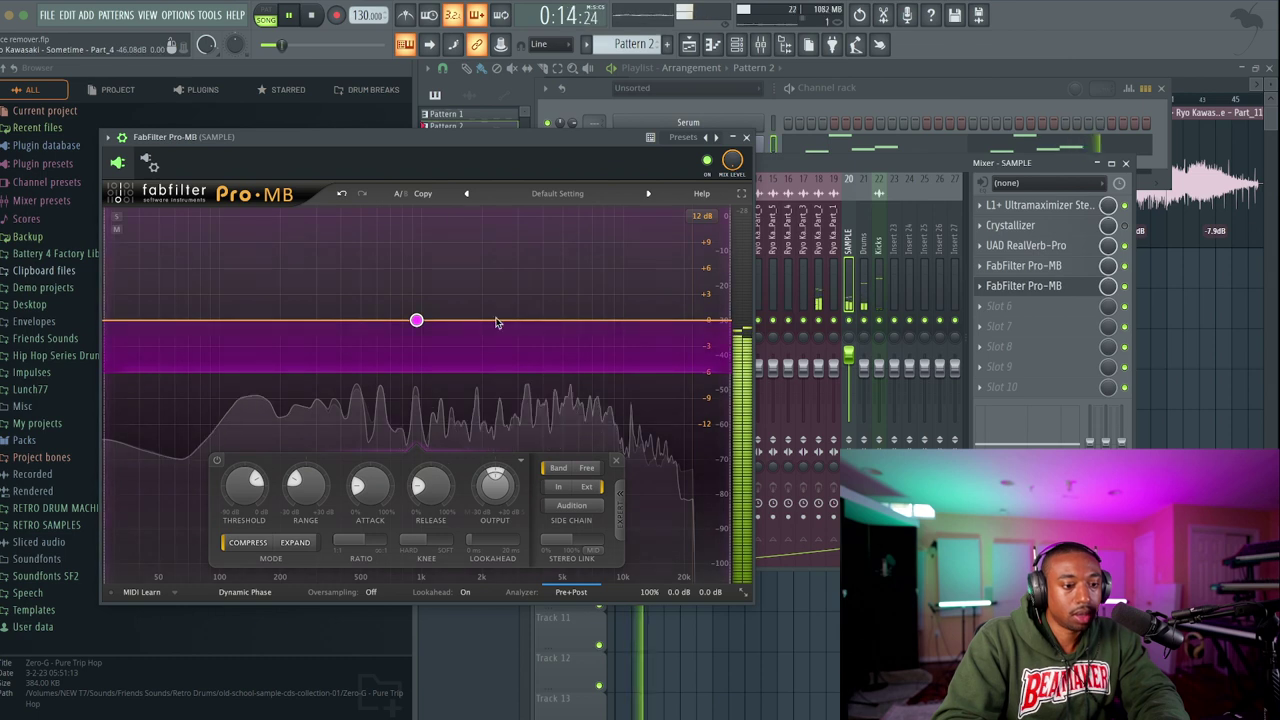
drag(248, 486, 233, 580)
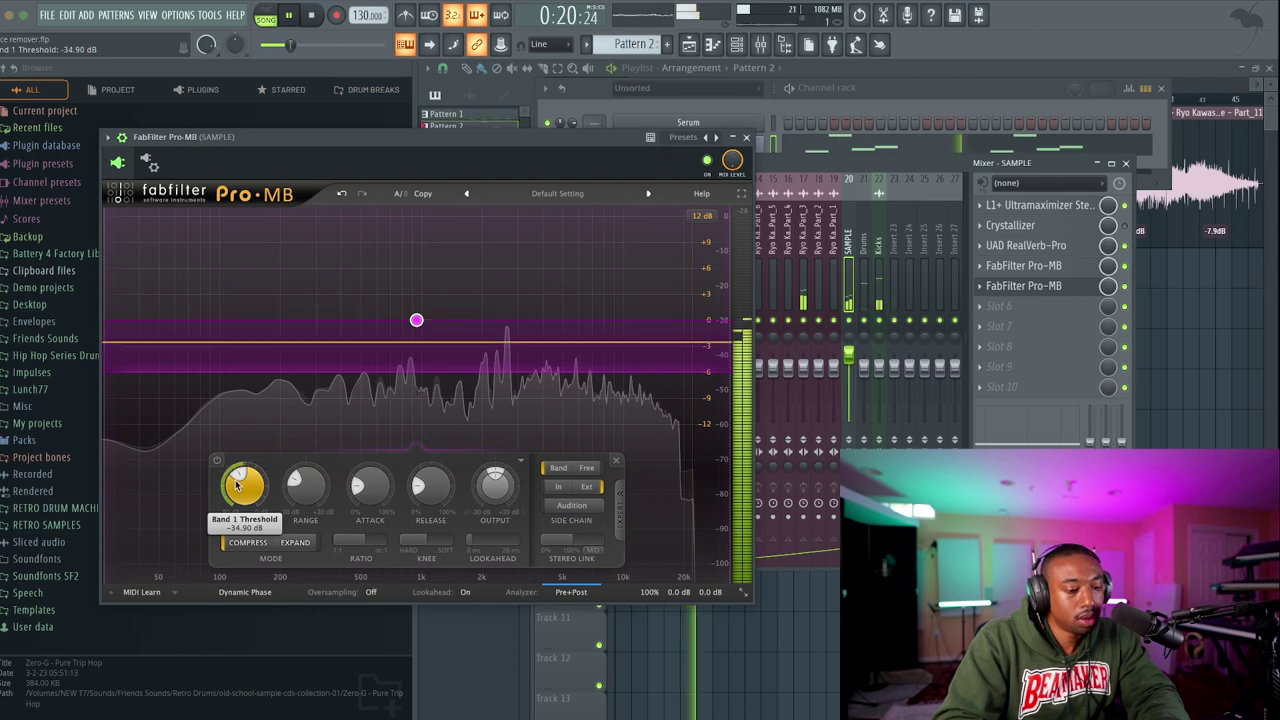
drag(368, 486, 368, 500)
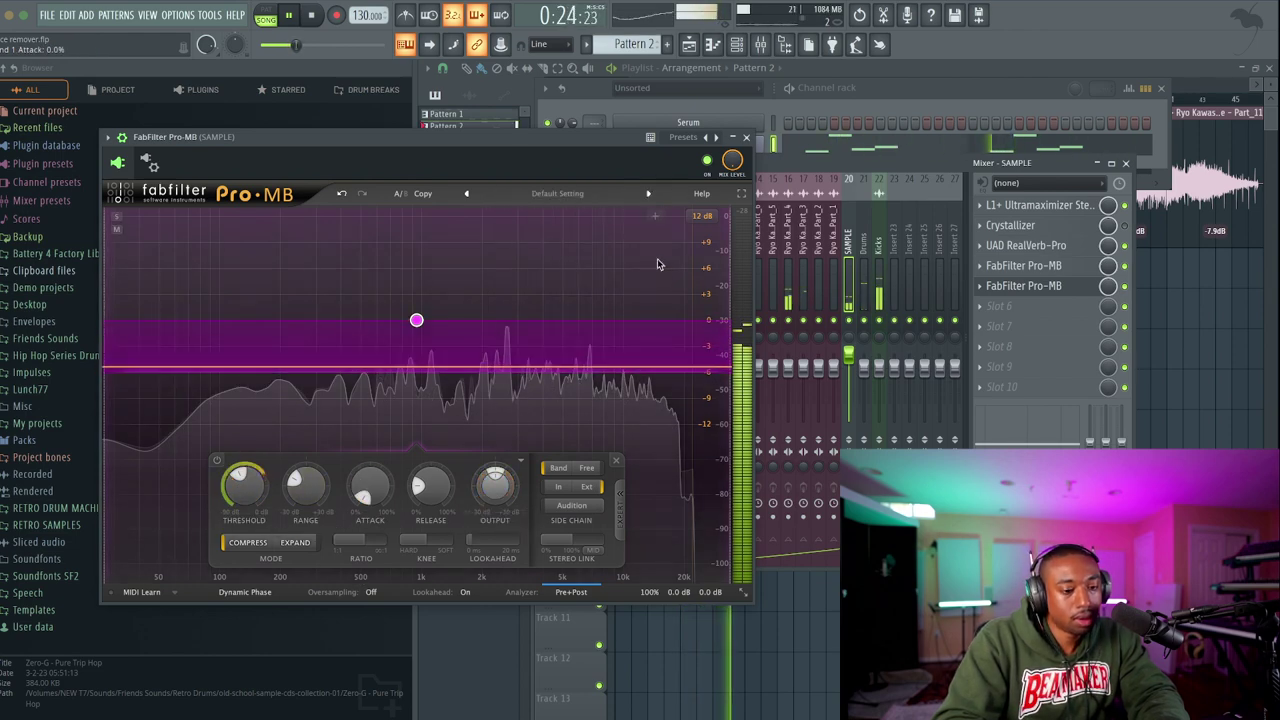
click(745, 137)
Close the mixer and channel rack and hide the browser to widen the playlist while the song plays.
click(1125, 163)
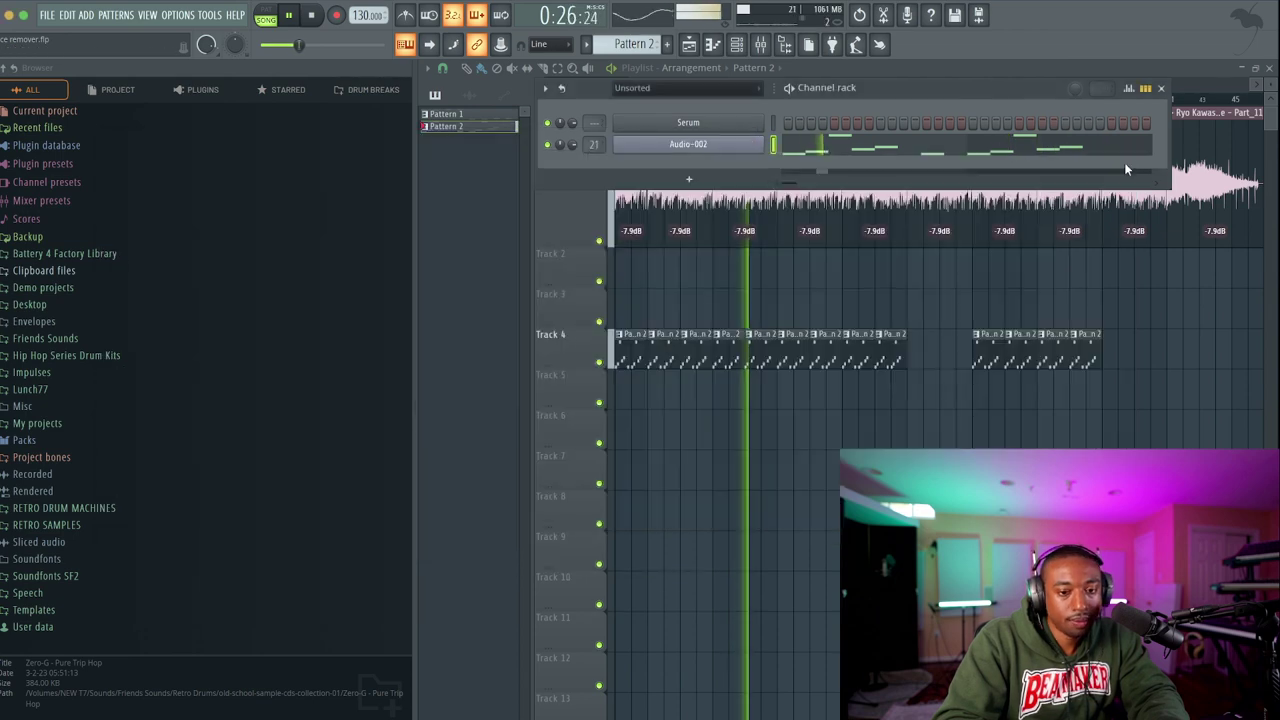
key(F6)
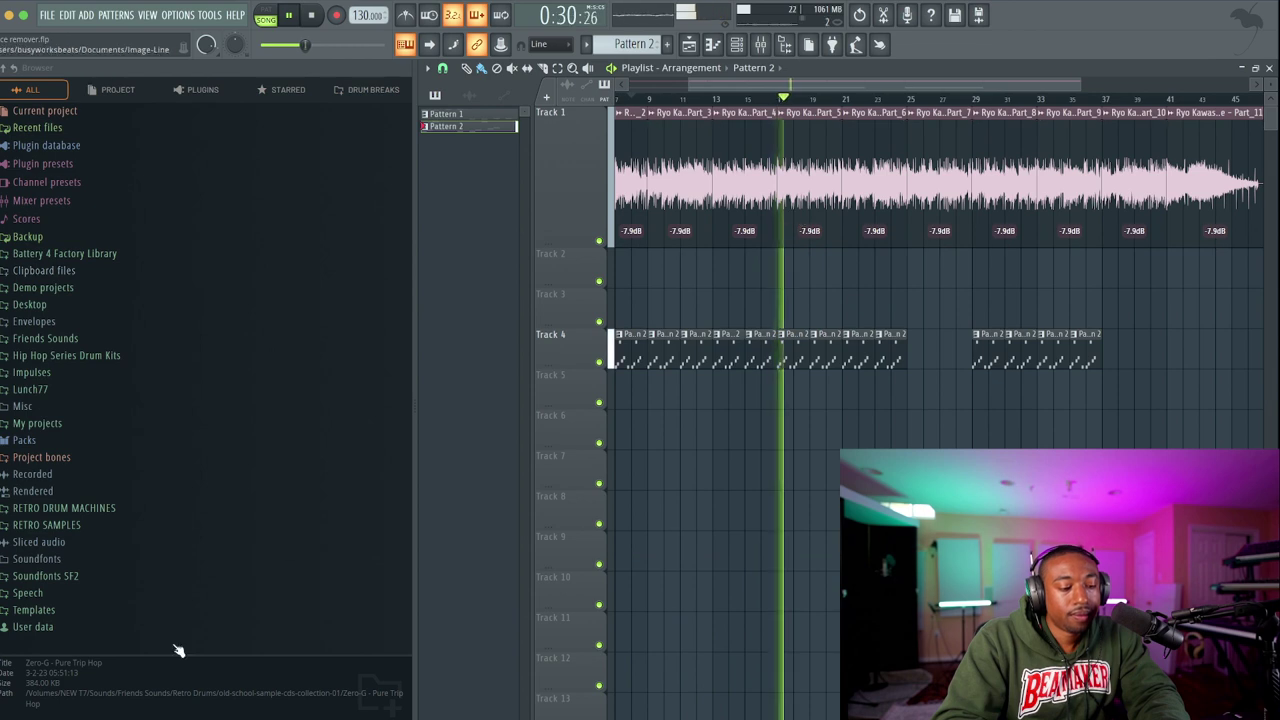
right_click(145, 715)
click(580, 529)
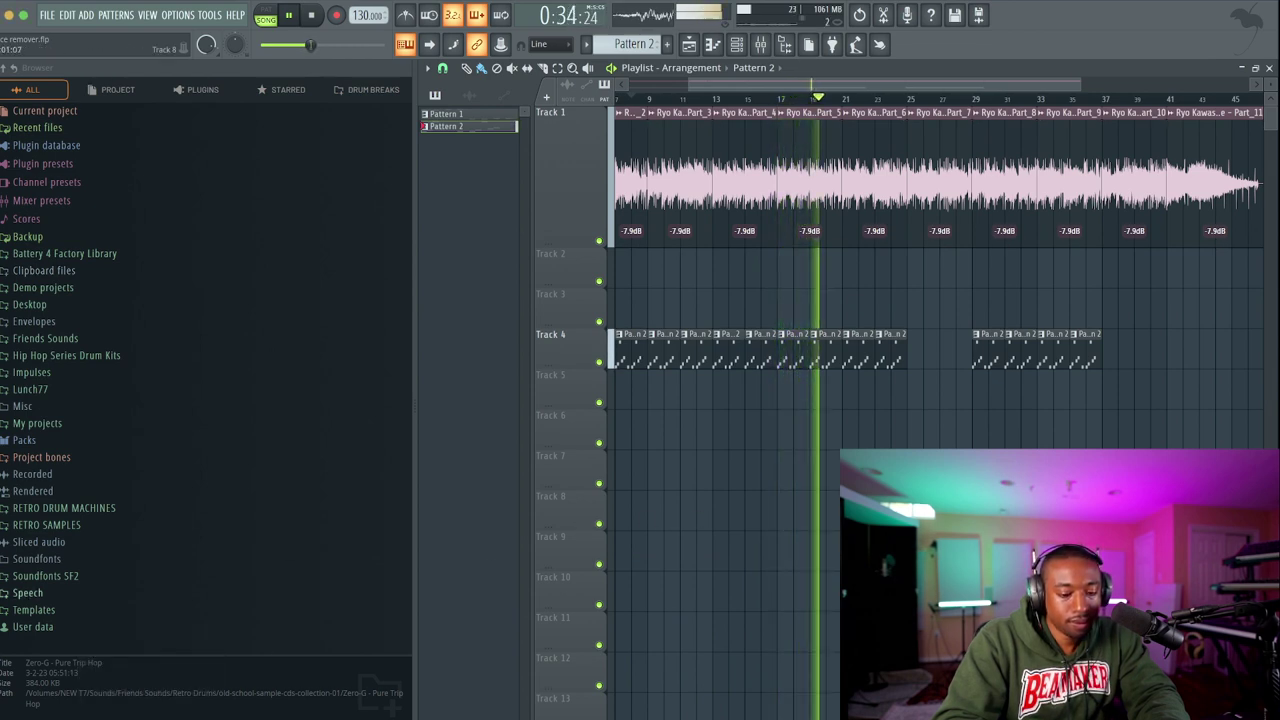
click(786, 46)
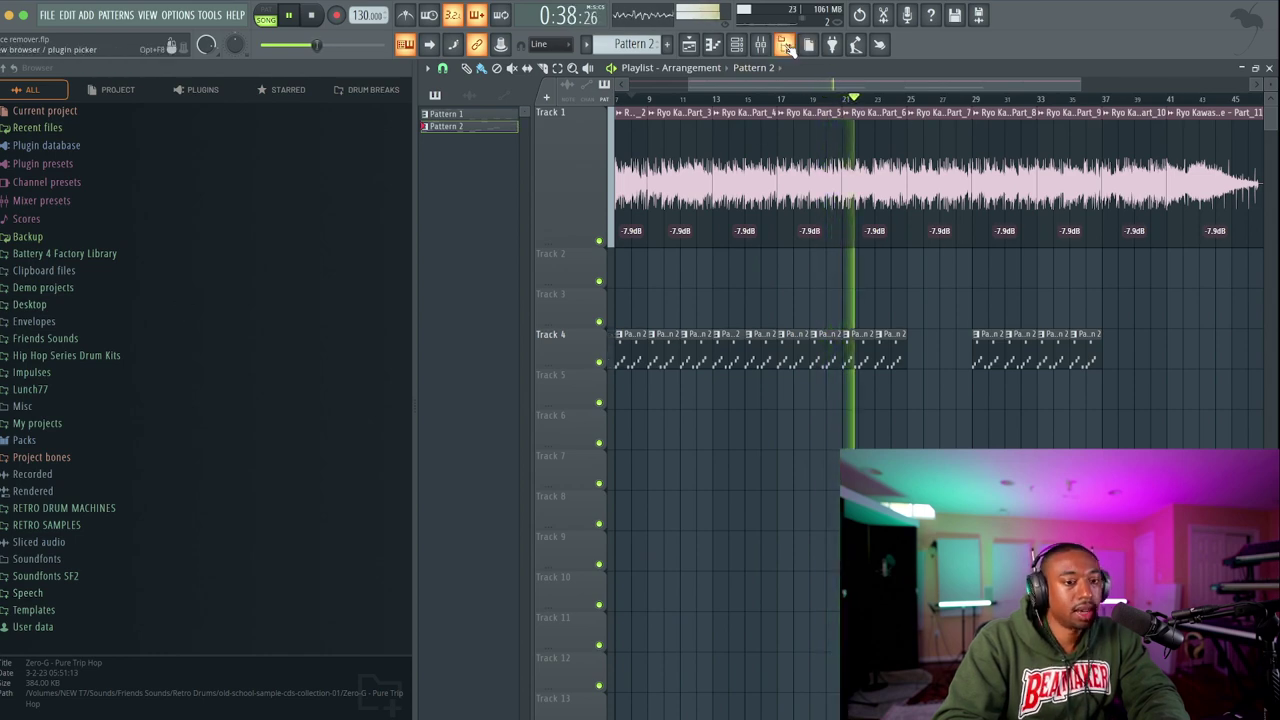
click(786, 46)
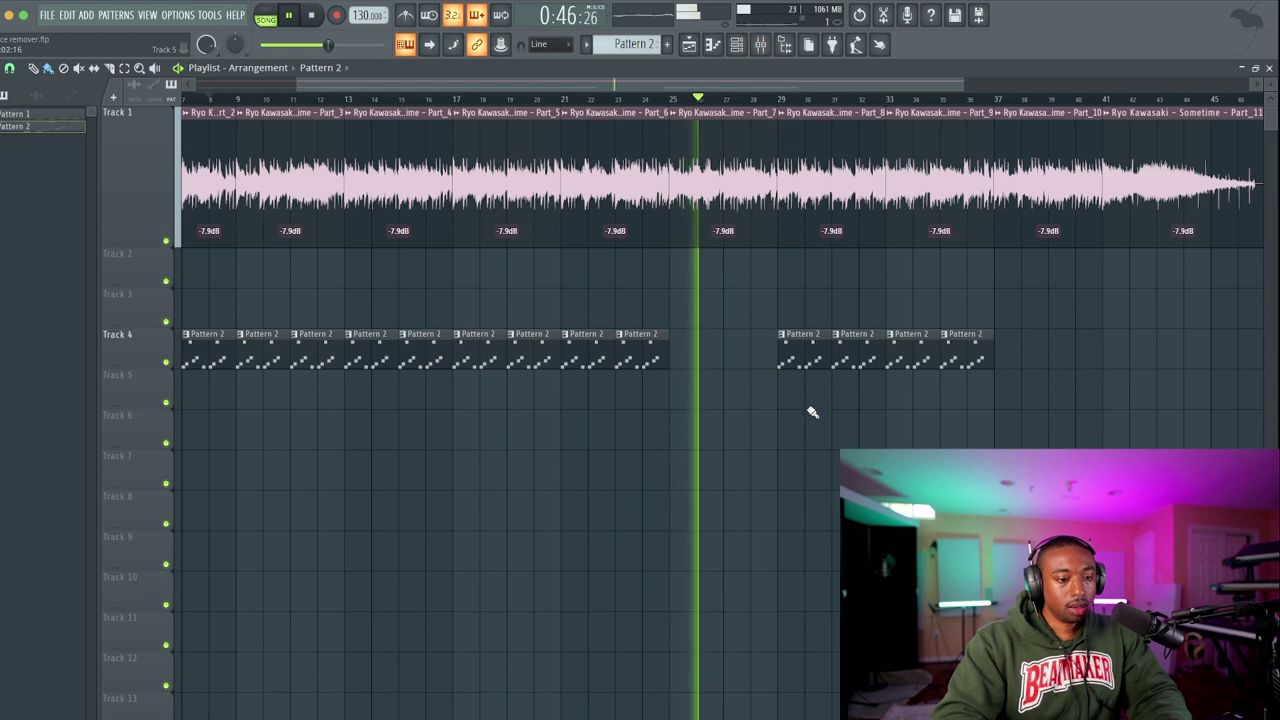
scroll(798, 413, down, 1)
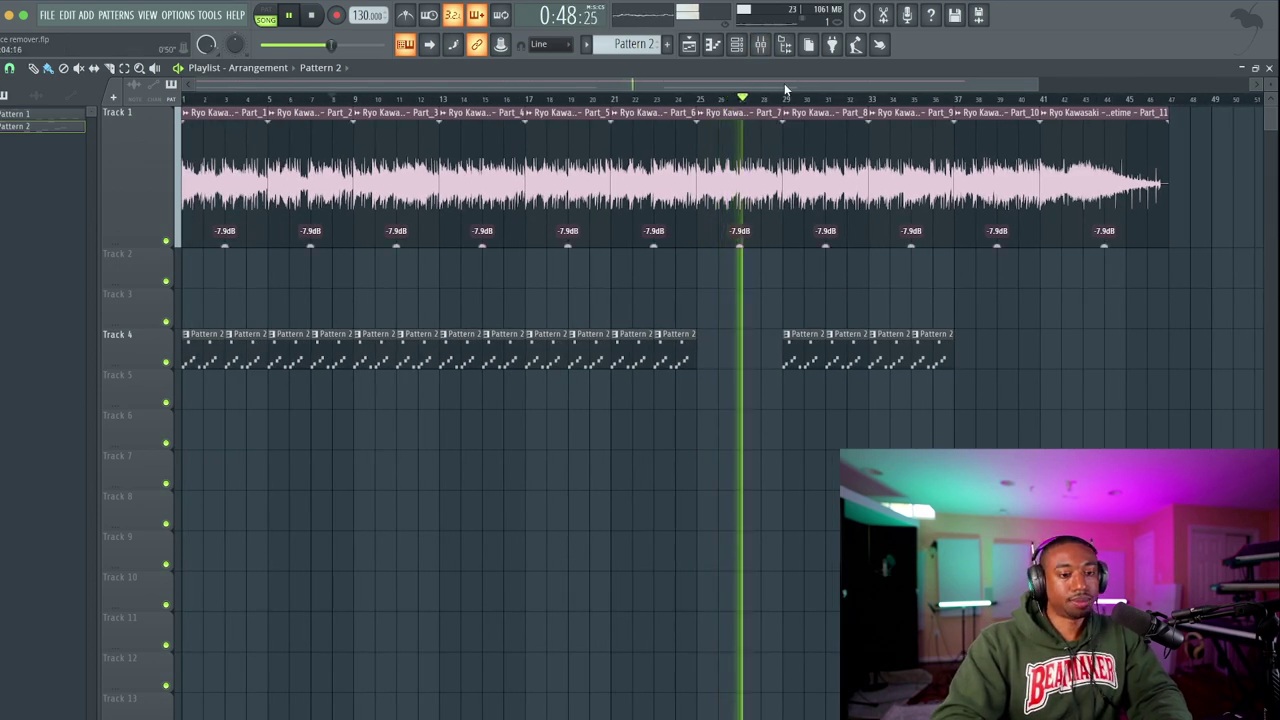
double_click(751, 145)
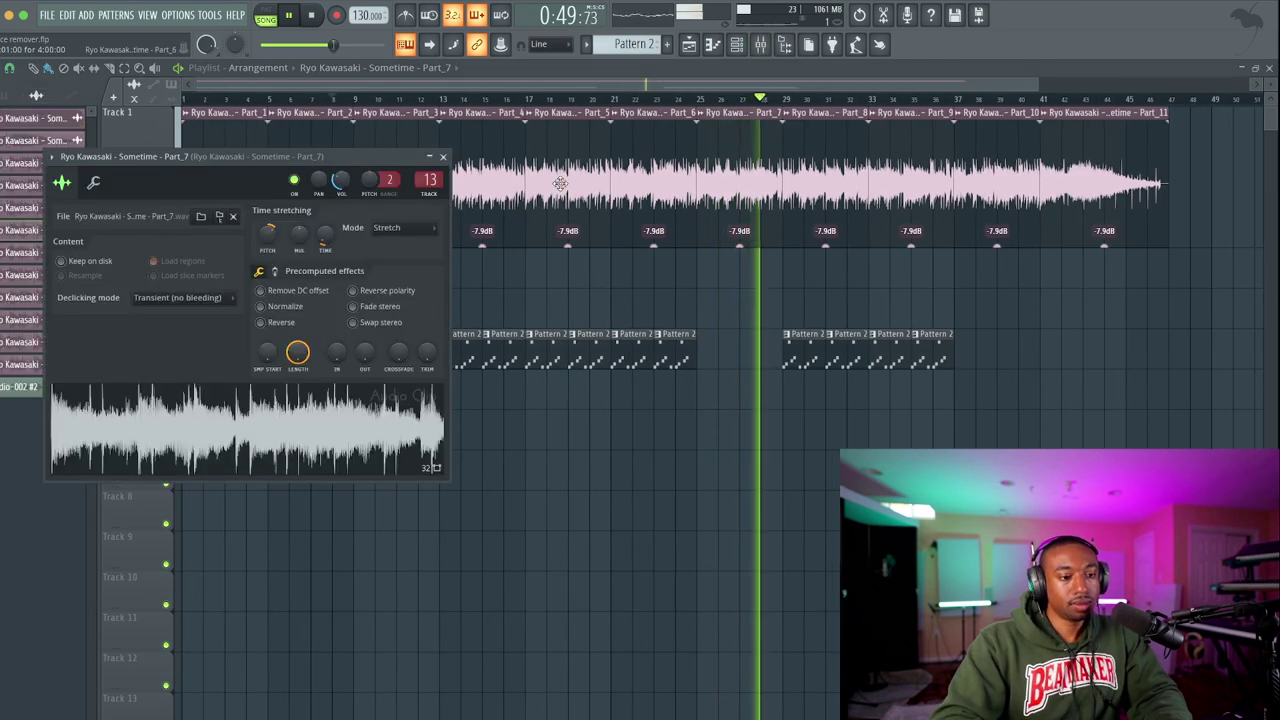
click(443, 156)
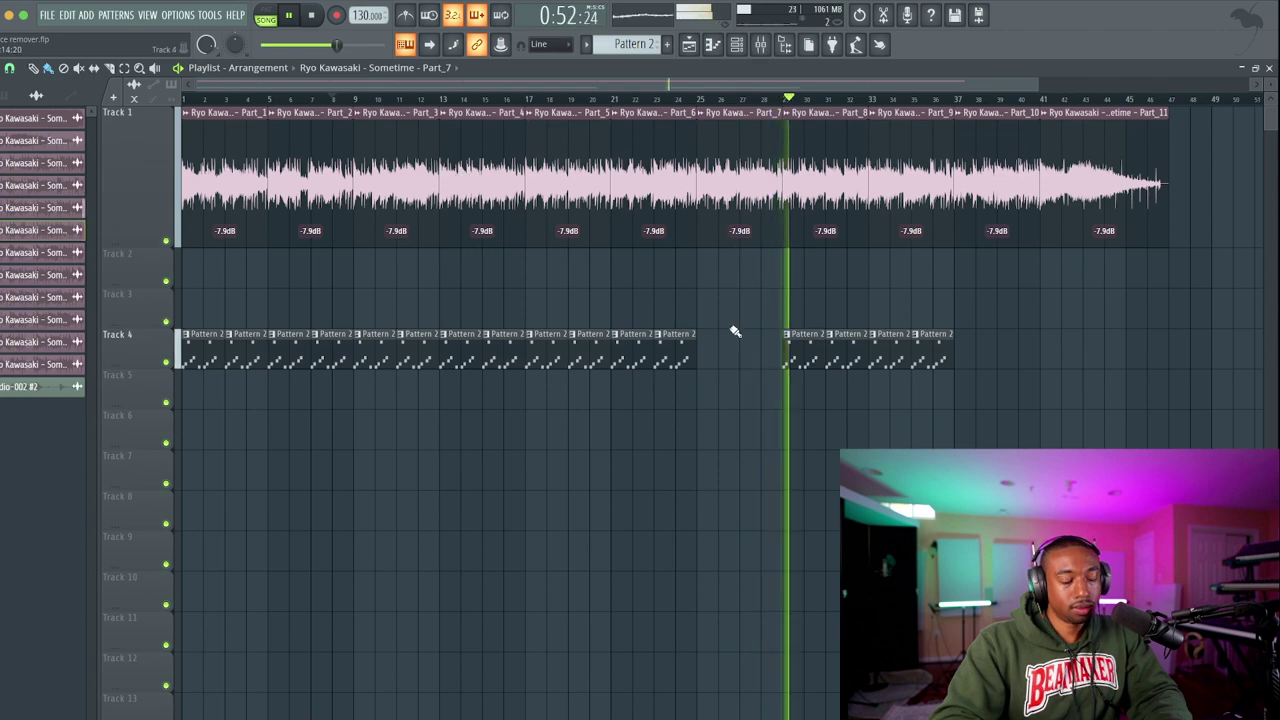
Show the channel rack and set its group filter to All.
click(736, 44)
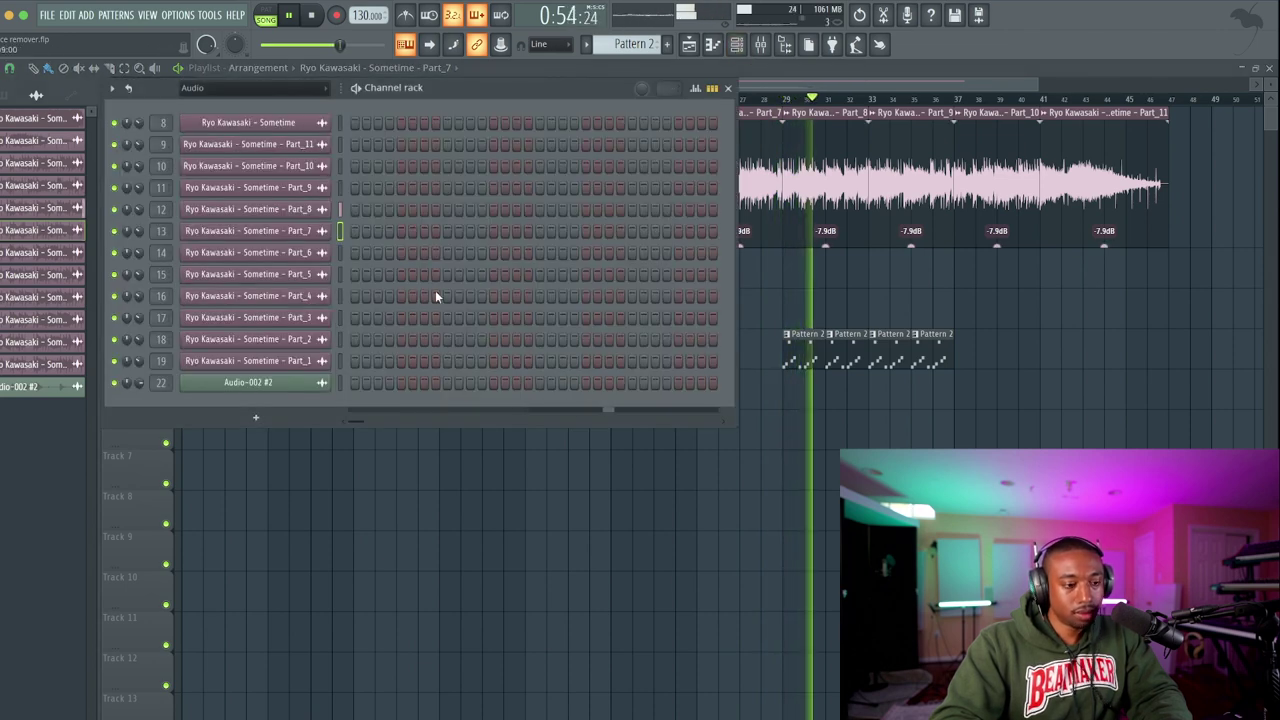
key(F6)
key(F6)
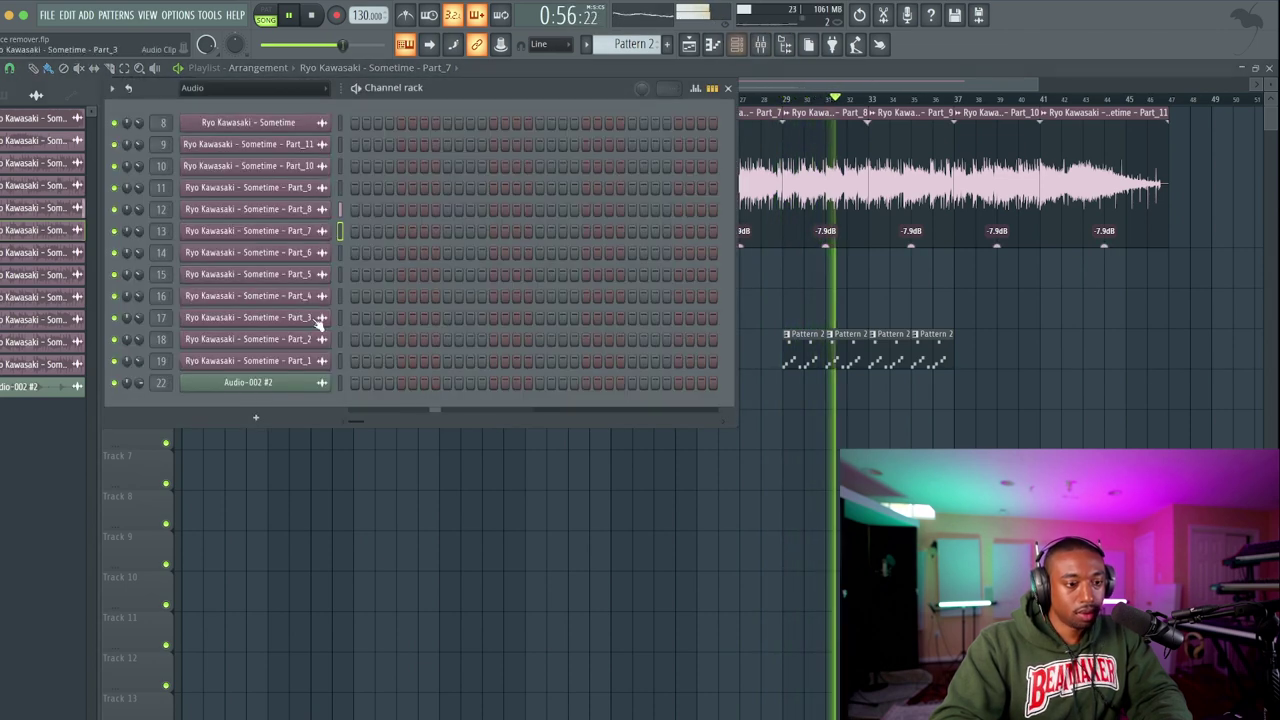
click(255, 88)
click(265, 100)
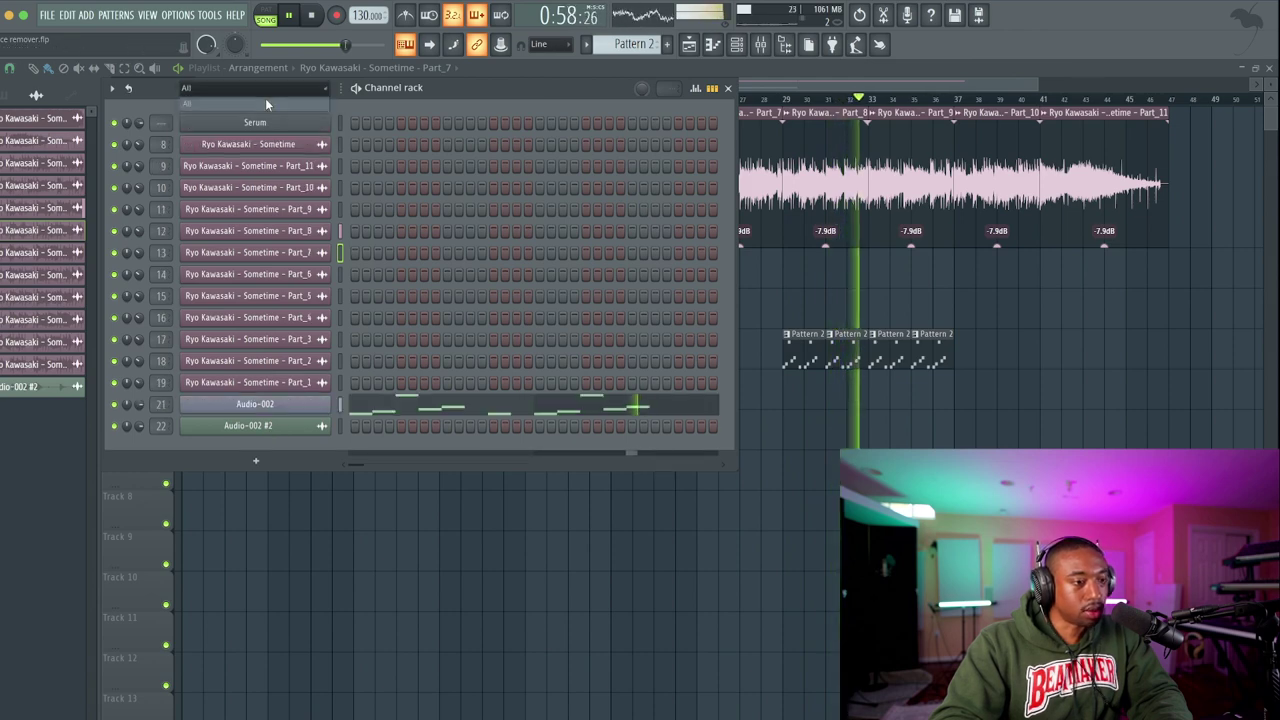
Set the time shift of the Audio-002 Slicex channel to 0:02, then close its settings and the channel rack.
click(300, 405)
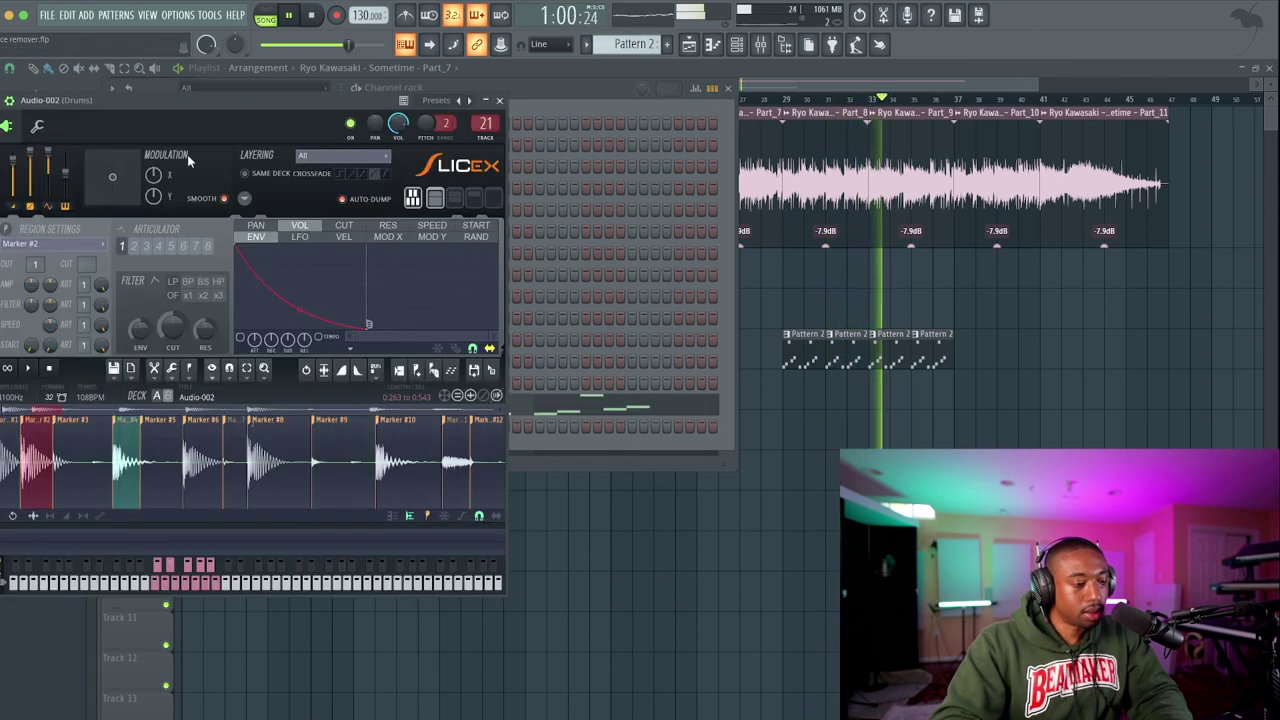
drag(166, 100, 294, 99)
click(165, 125)
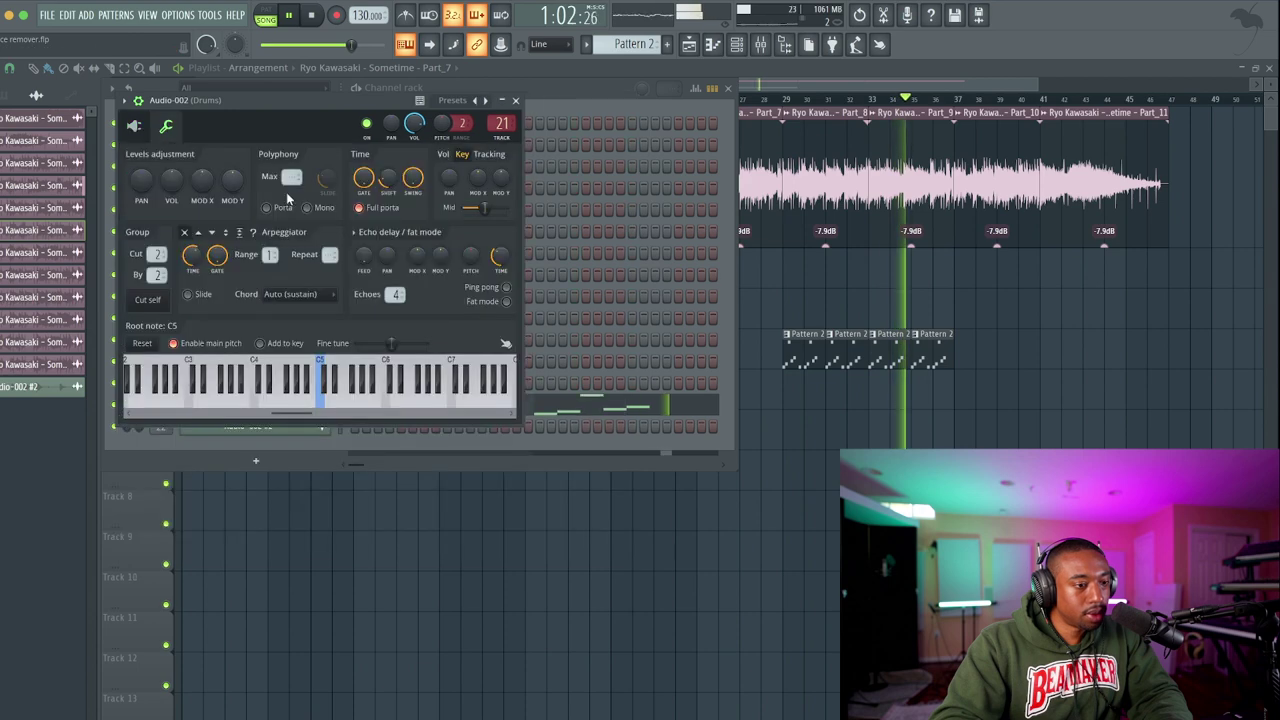
right_click(389, 180)
click(391, 181)
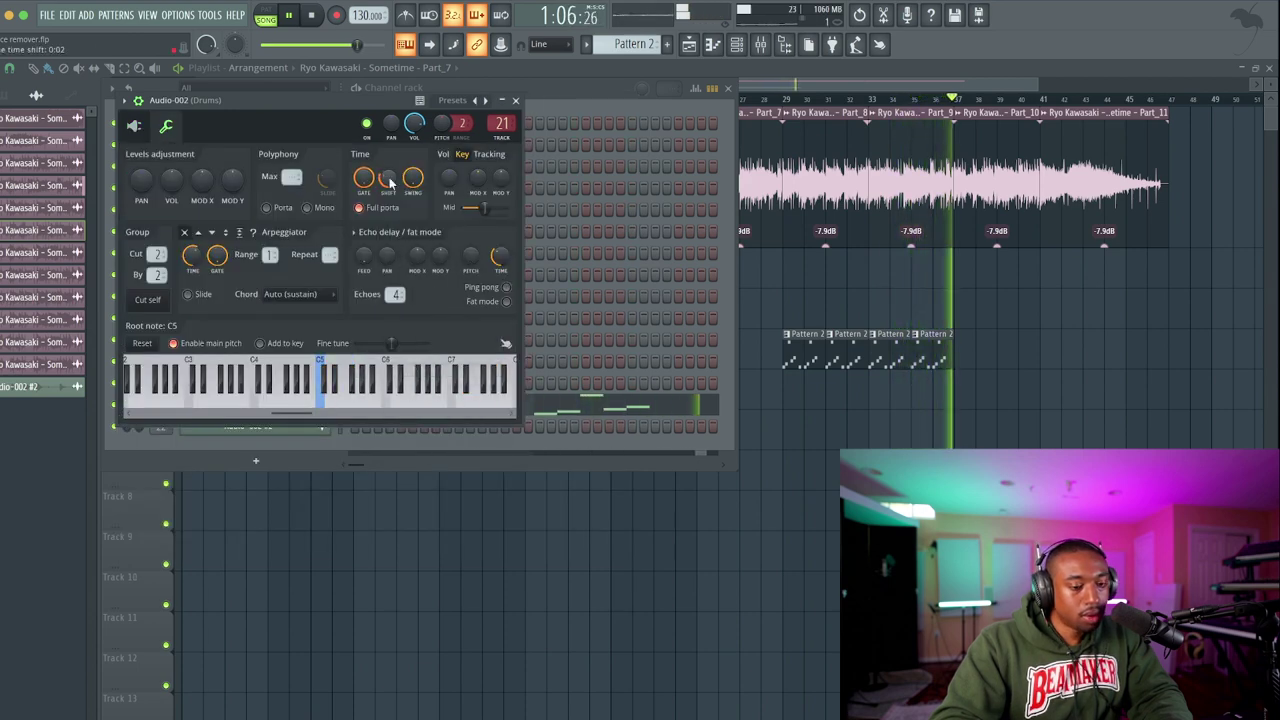
click(515, 100)
key(F6)
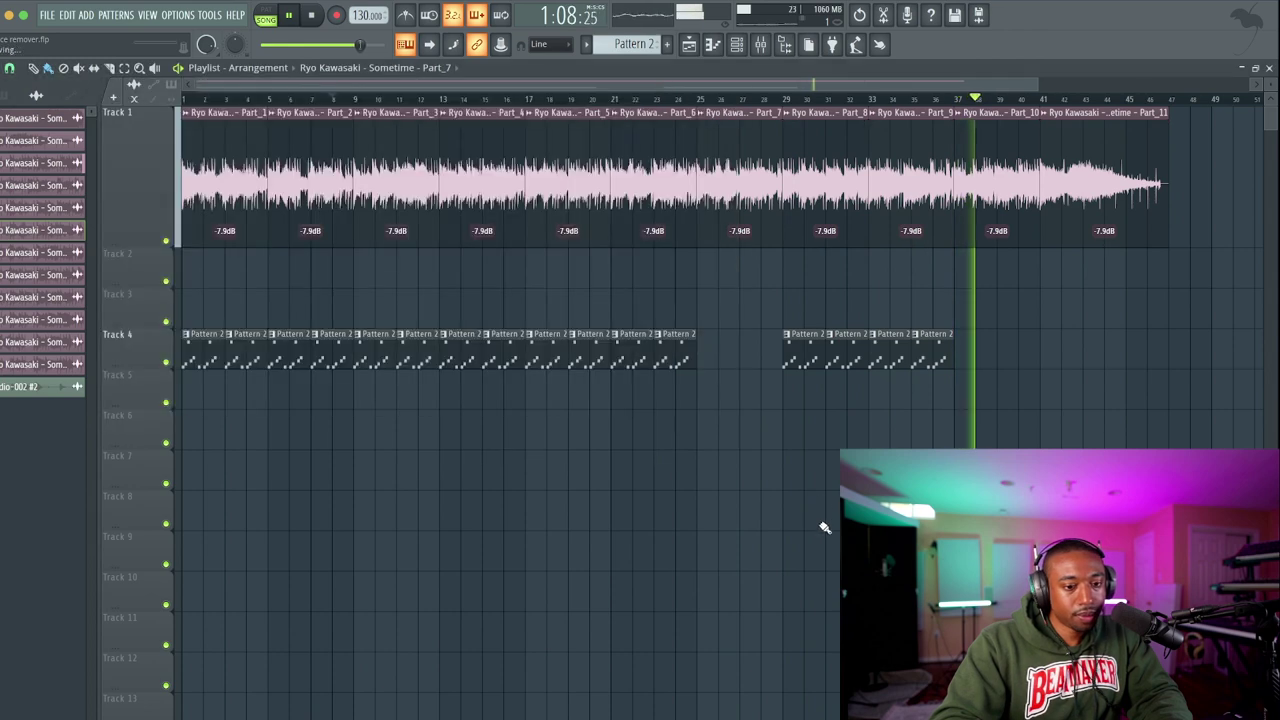
Open the mixer and rename the empty track beside Kicks as REVERB.
key(F9)
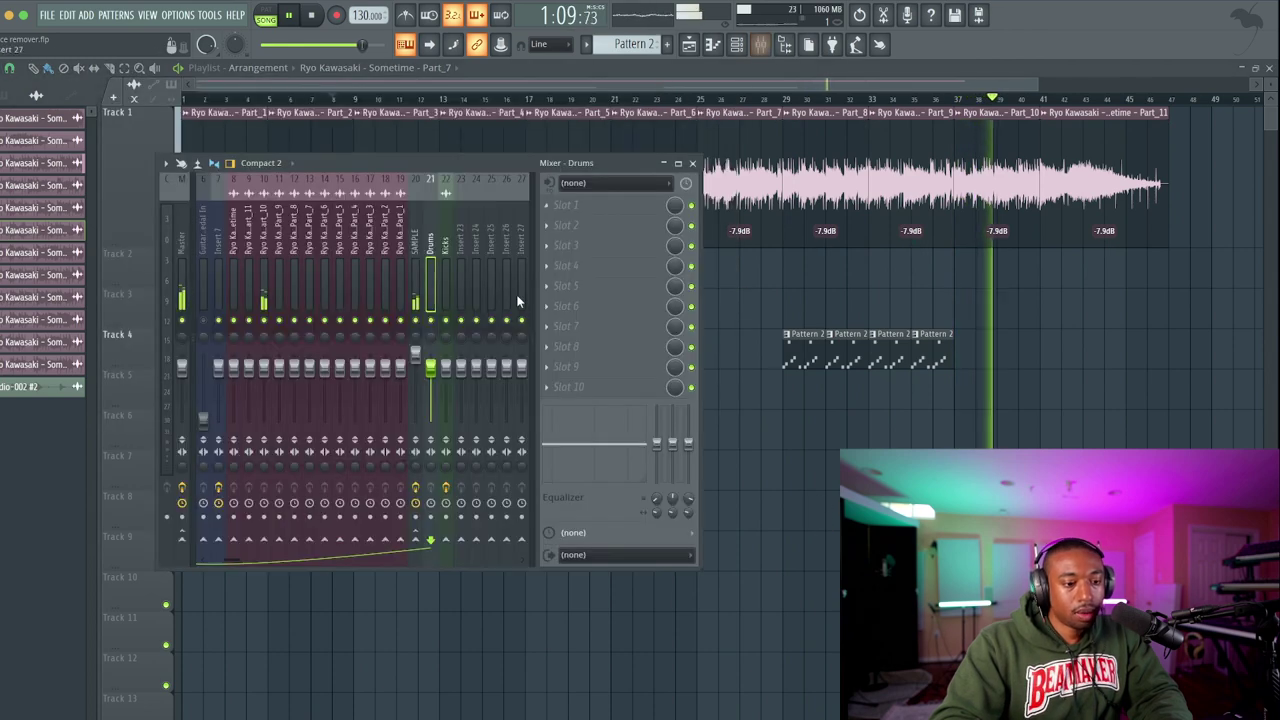
double_click(458, 250)
text(REVERB)
key(Return)
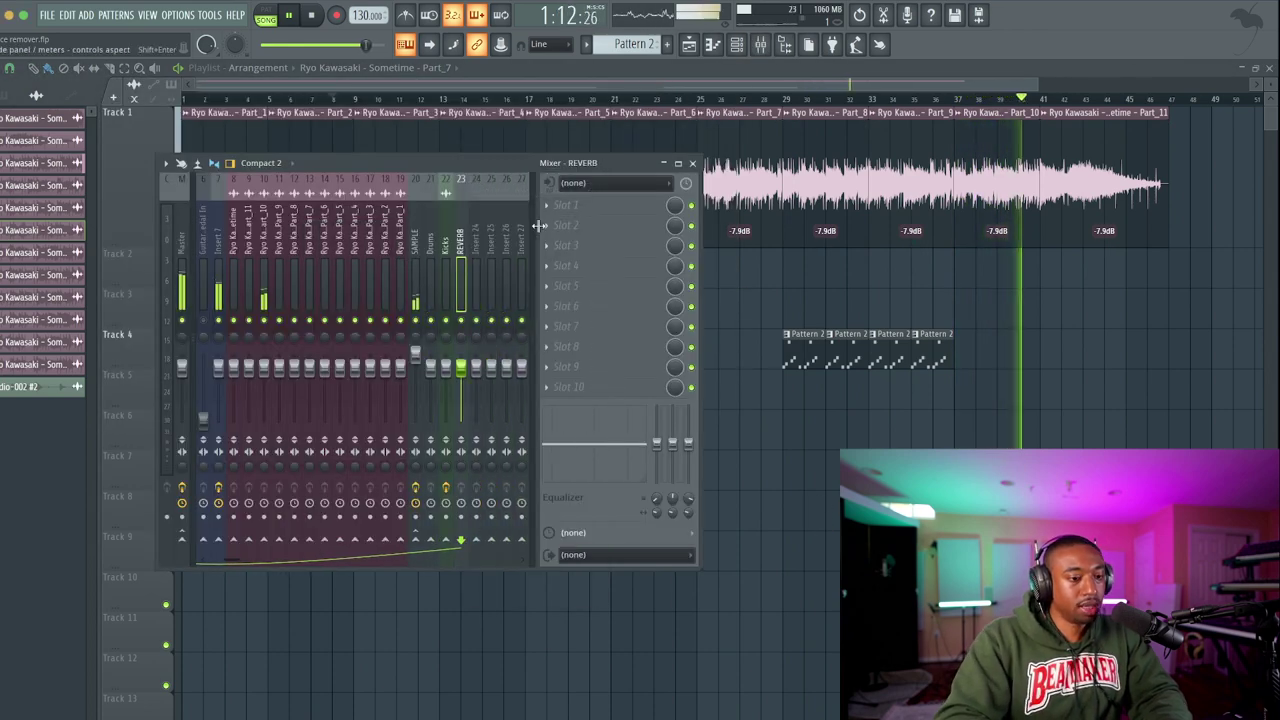
Load ValhallaVintageVerb in the first effect slot of the REVERB track and set its LowCut to 420 Hz.
click(545, 225)
mouse_move(564, 222)
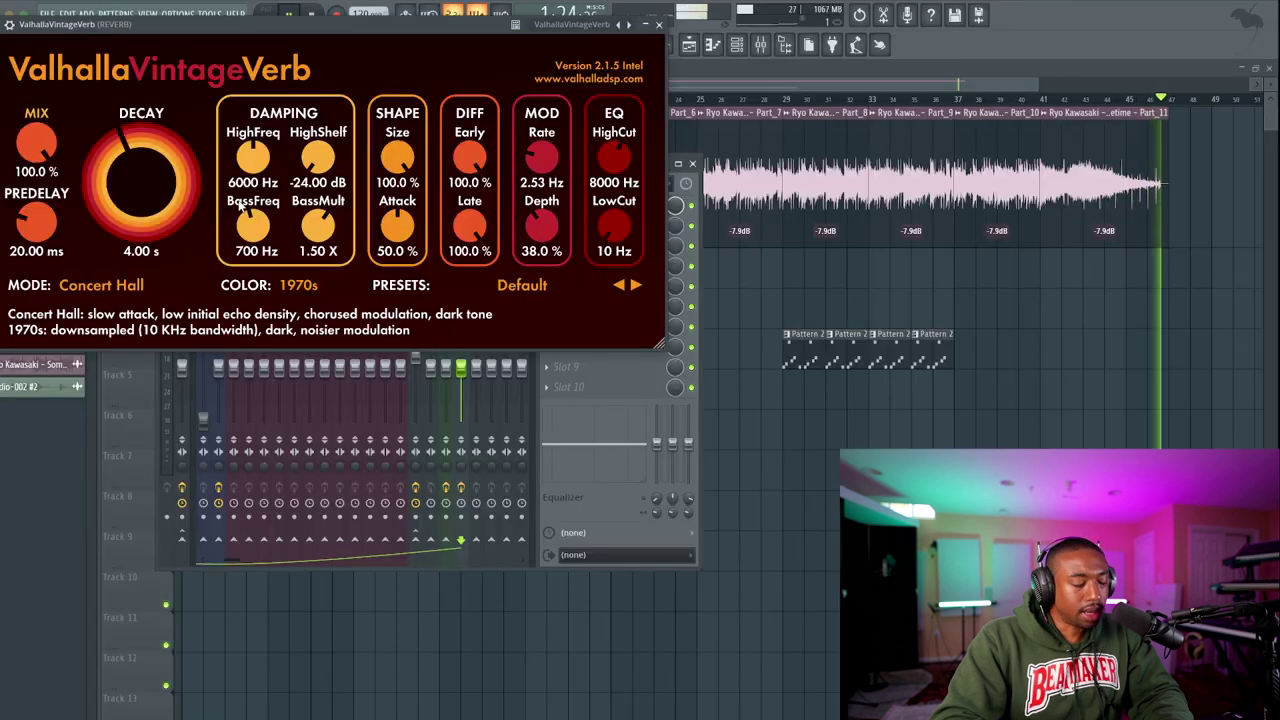
drag(612, 244, 614, 202)
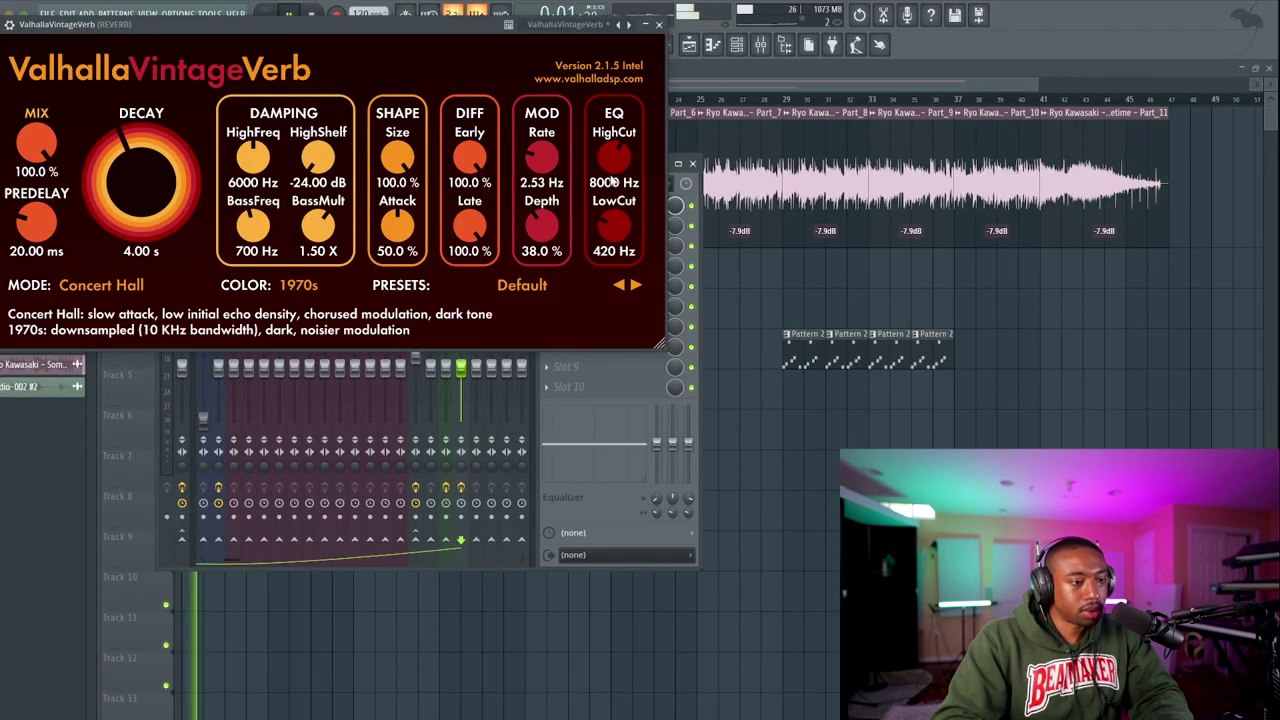
click(659, 23)
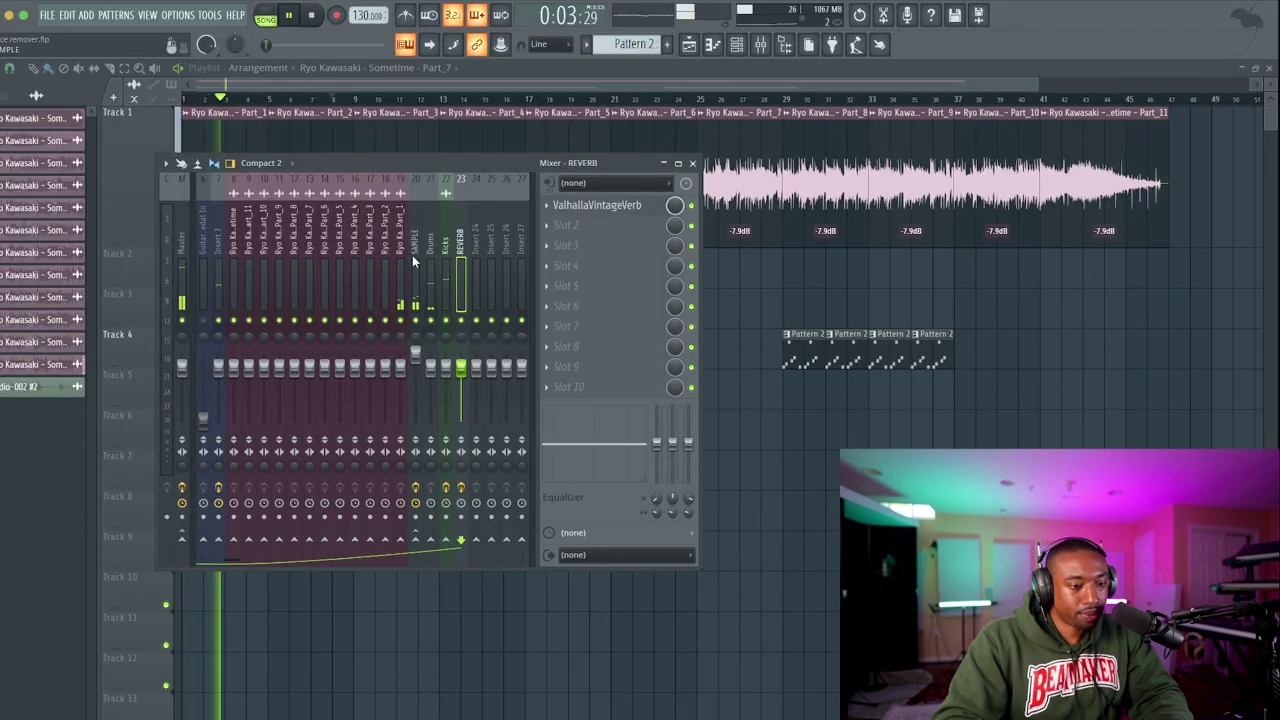
Send the SAMPLE mixer track to the REVERB track at 100%.
click(415, 520)
click(459, 540)
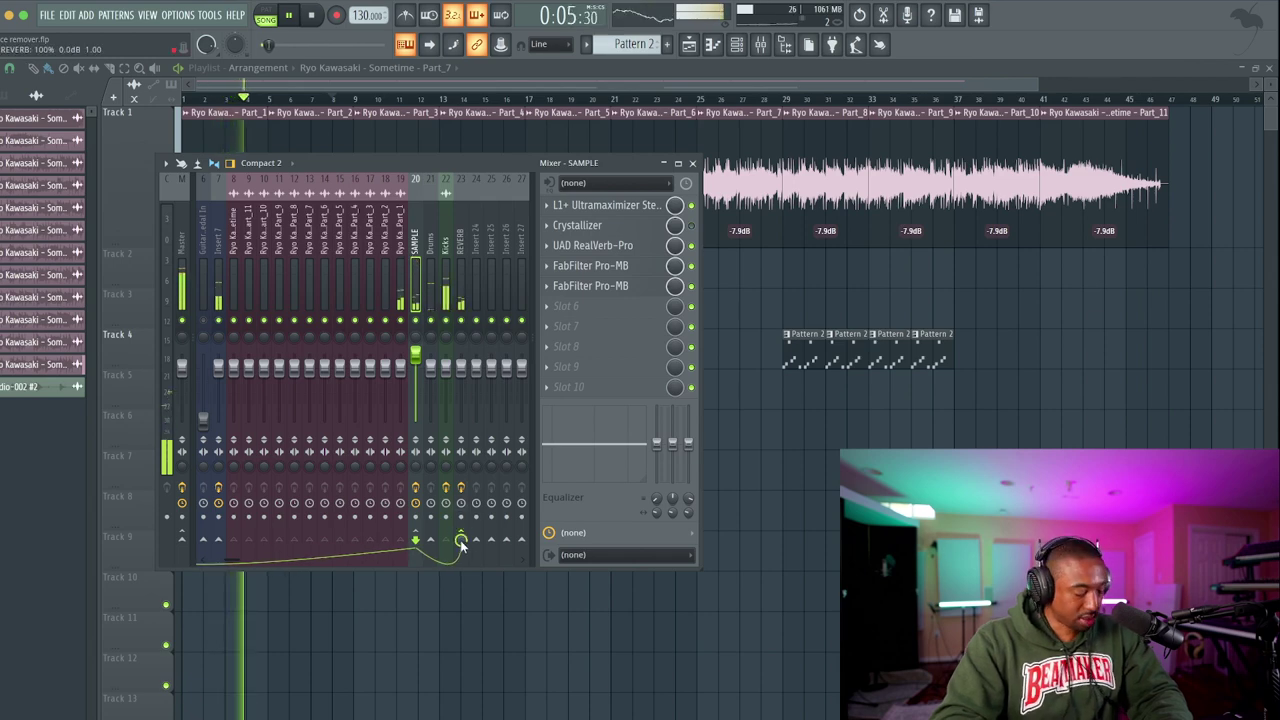
Try H-Delay Stereo in slot 2 of the REVERB track.
click(461, 272)
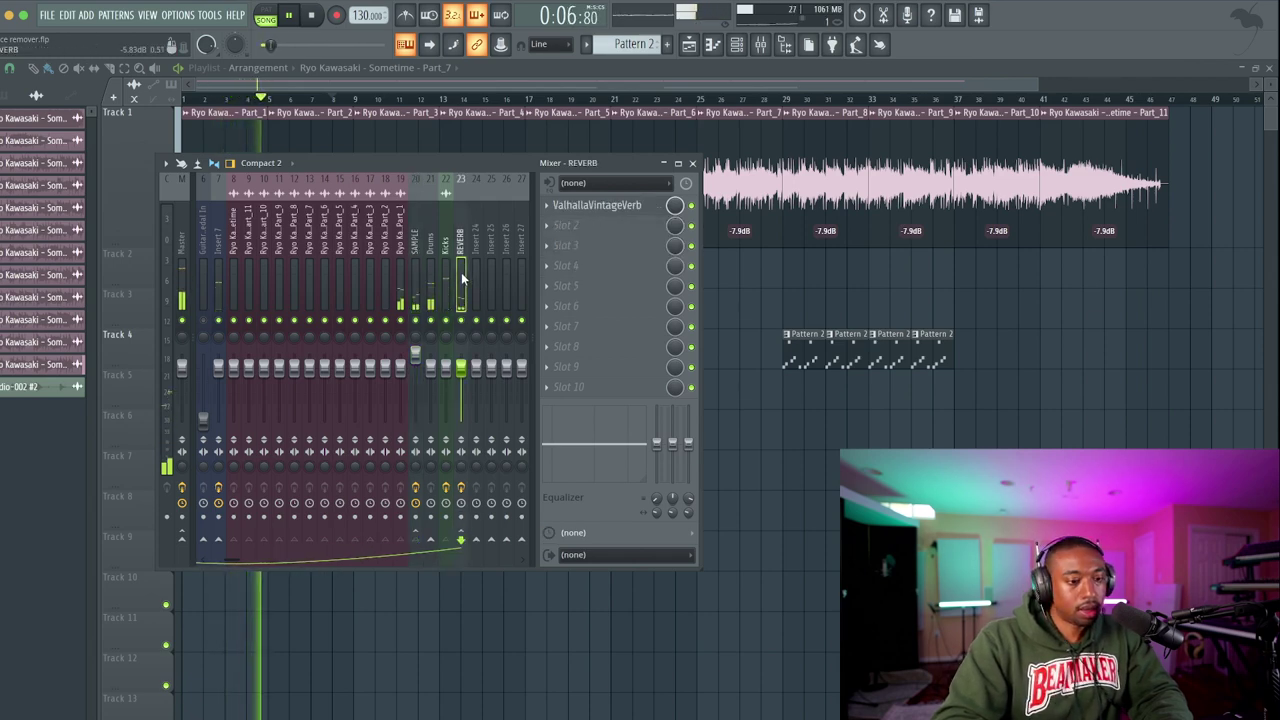
click(591, 218)
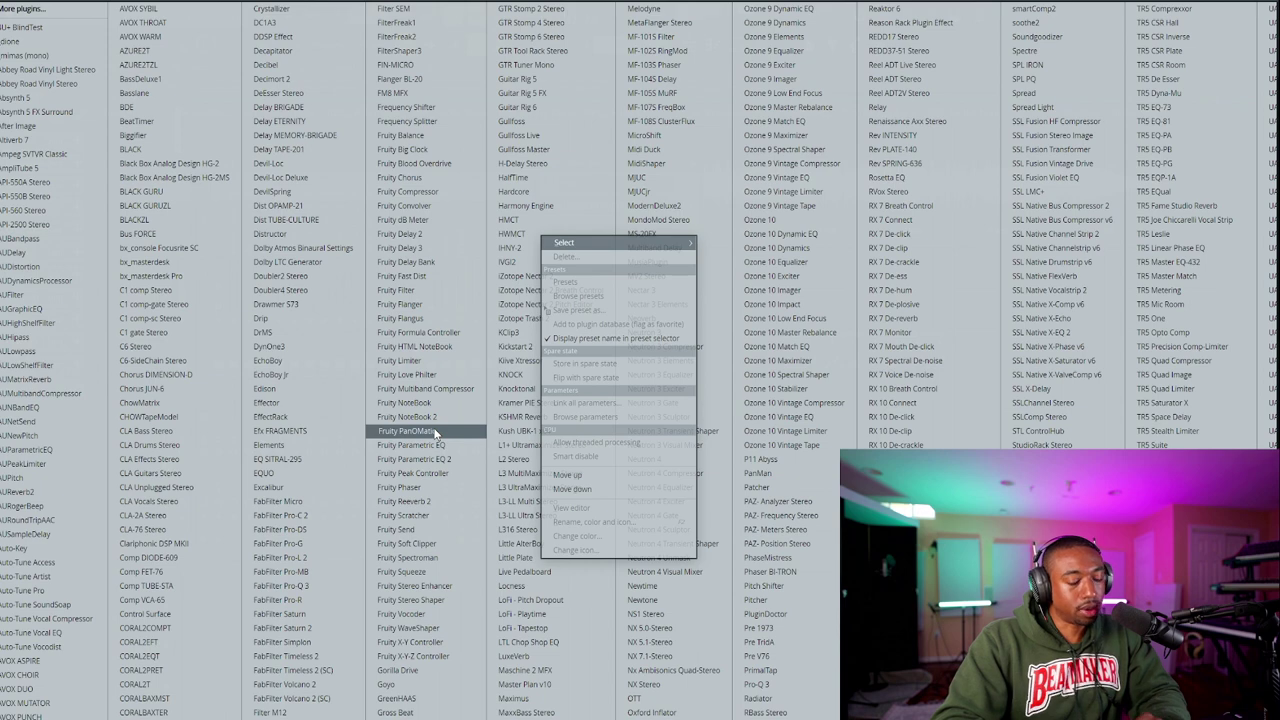
key(Escape)
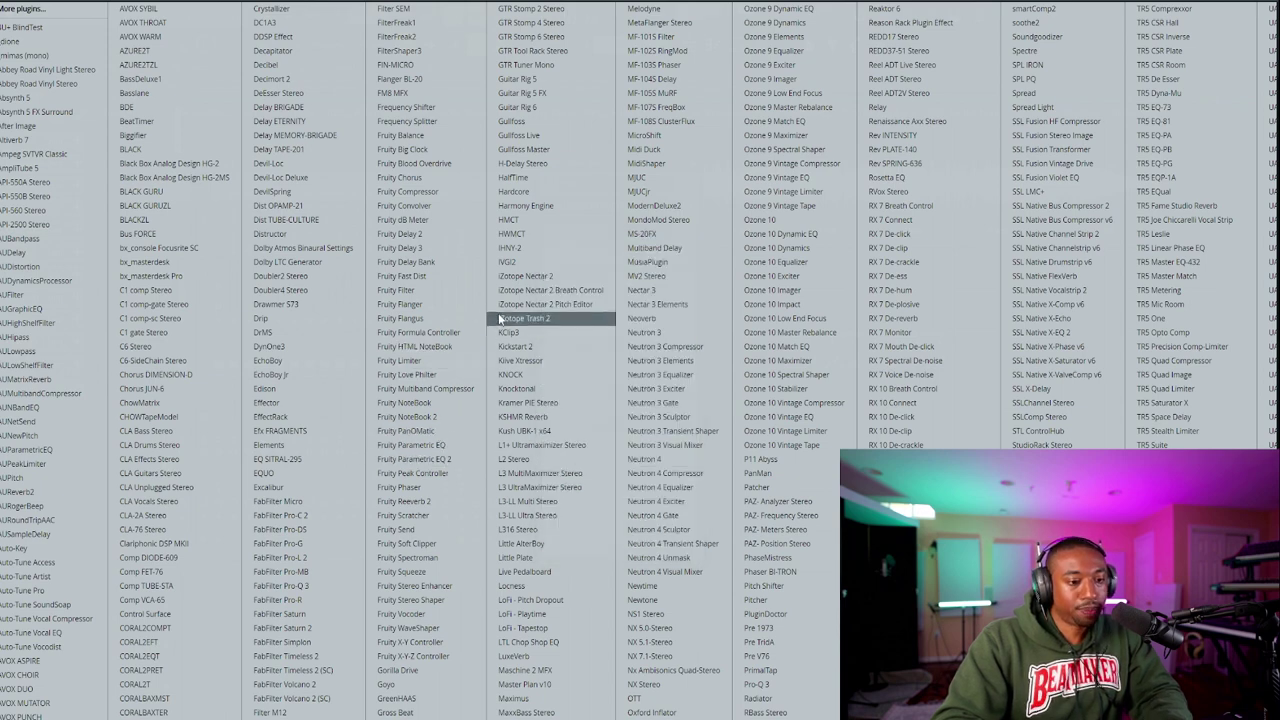
click(542, 163)
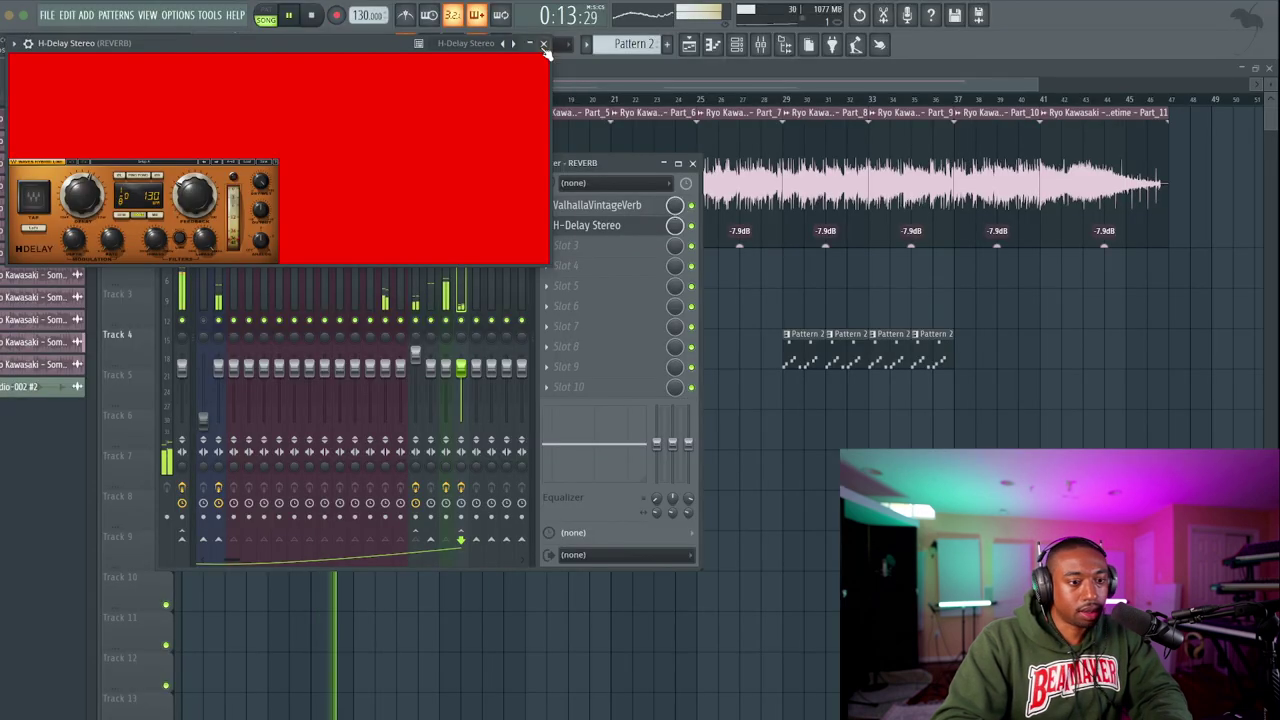
click(543, 44)
Replace the slot 2 effect on the REVERB track with Fruity Delay 3.
click(551, 227)
mouse_move(580, 251)
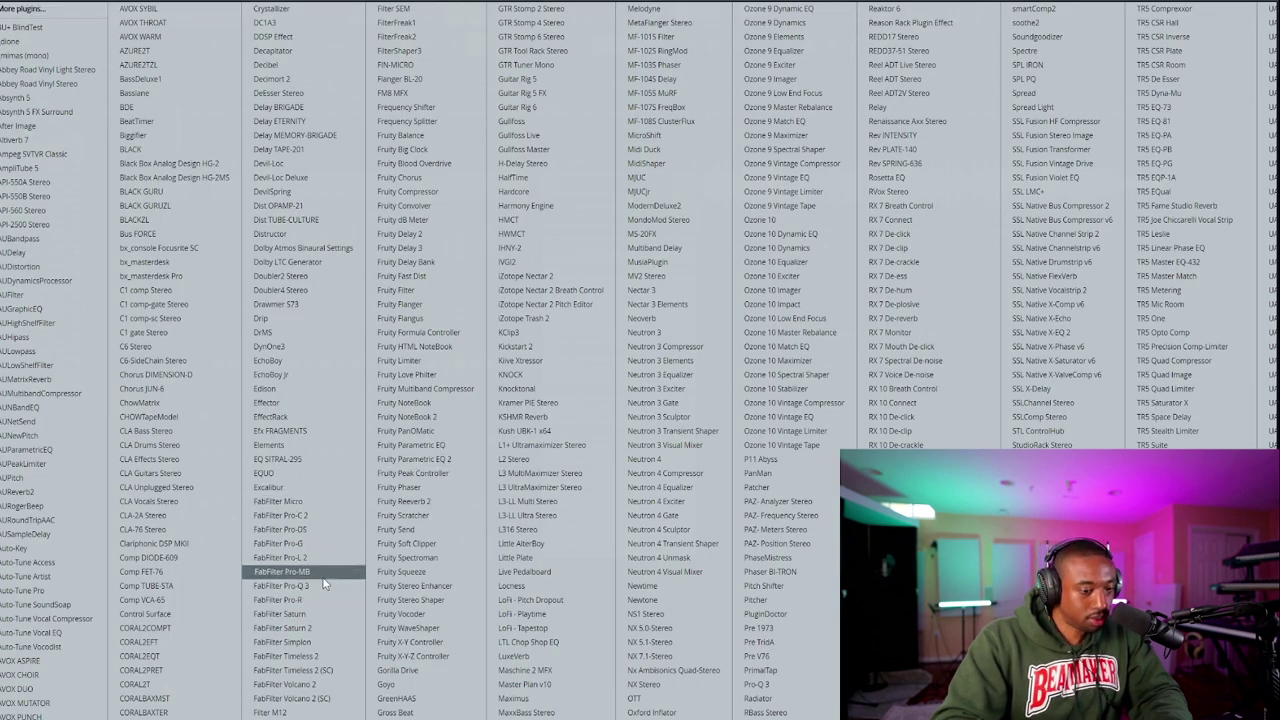
click(440, 248)
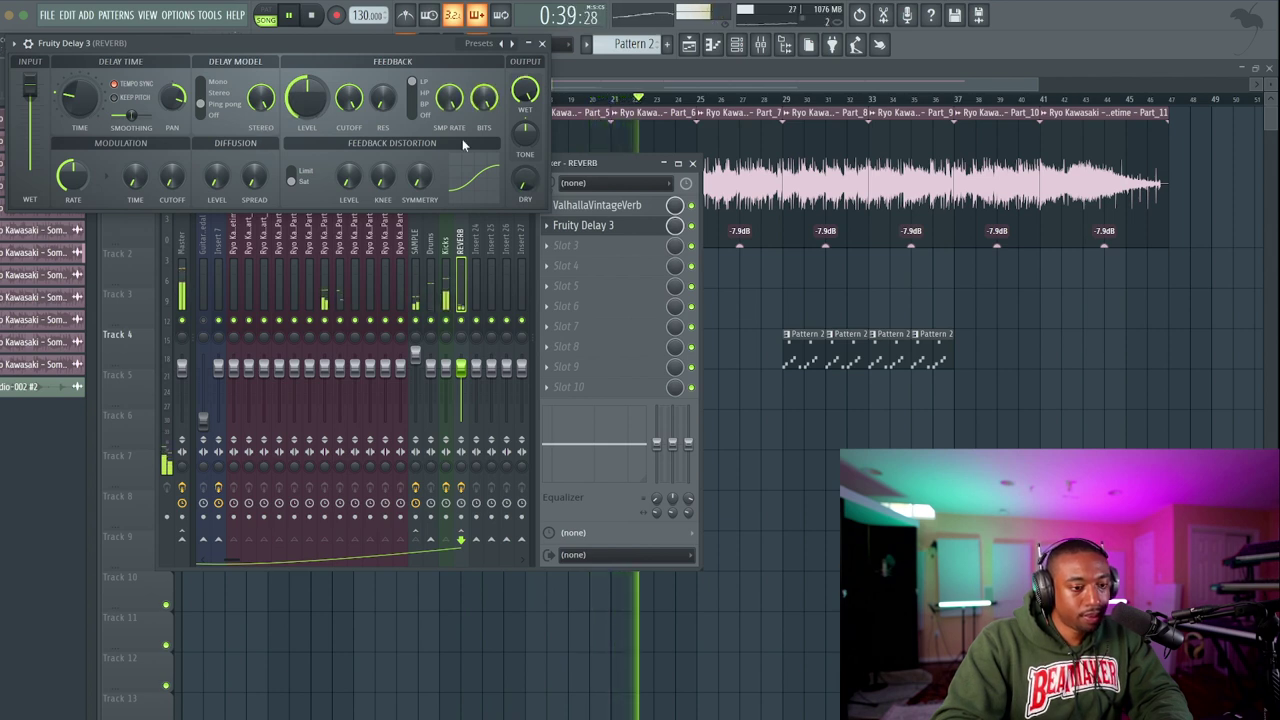
click(542, 43)
Stop playback and turn off the SAMPLE track's send to ANALOG OUT.
click(419, 271)
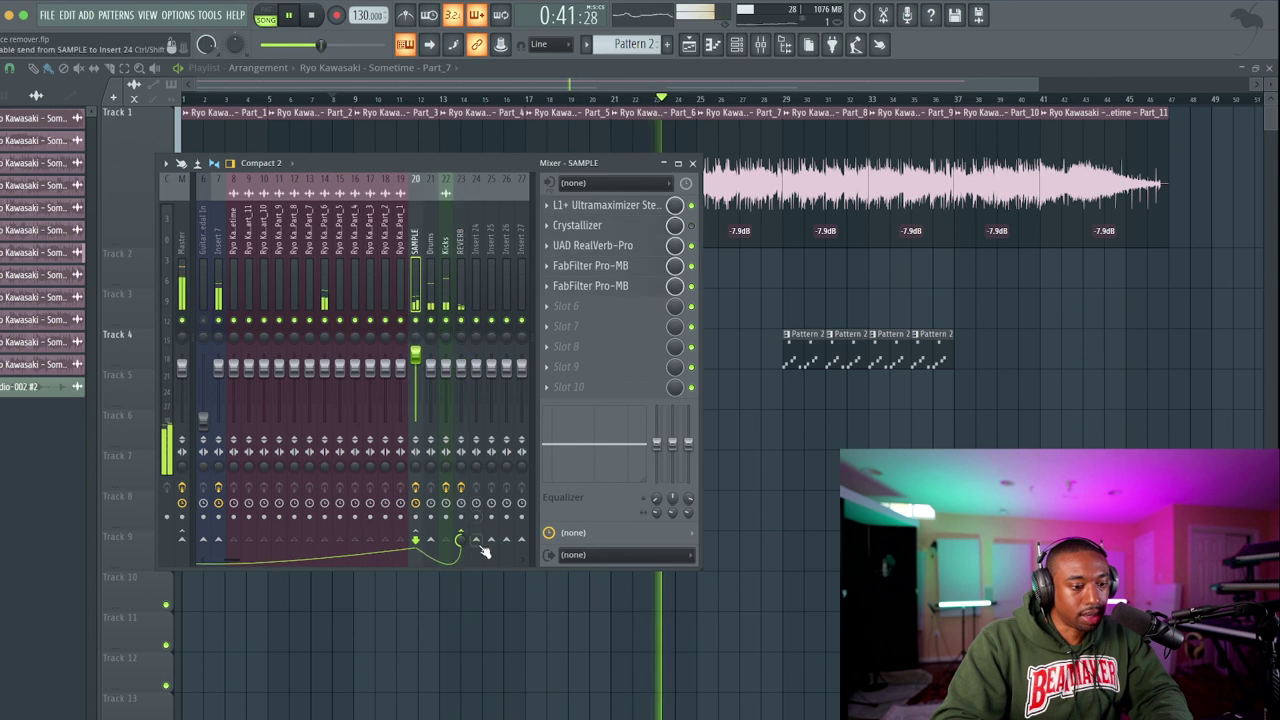
key(space)
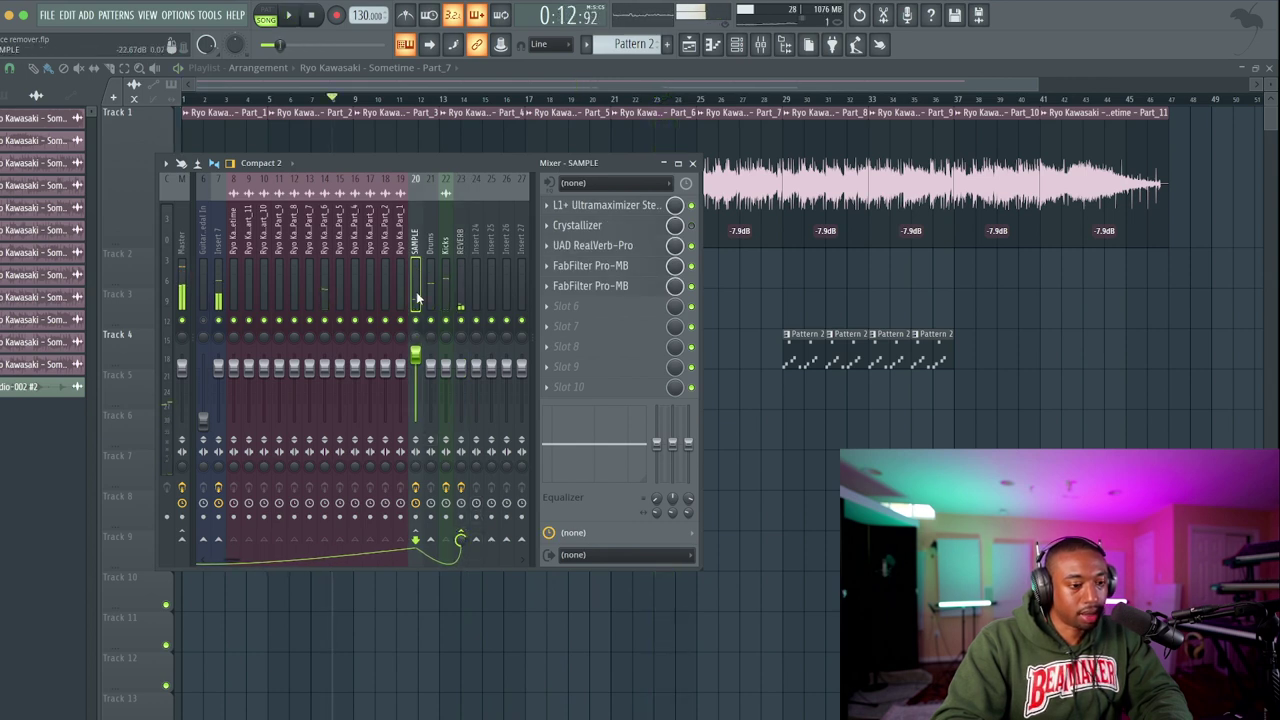
scroll(208, 516, left, 5)
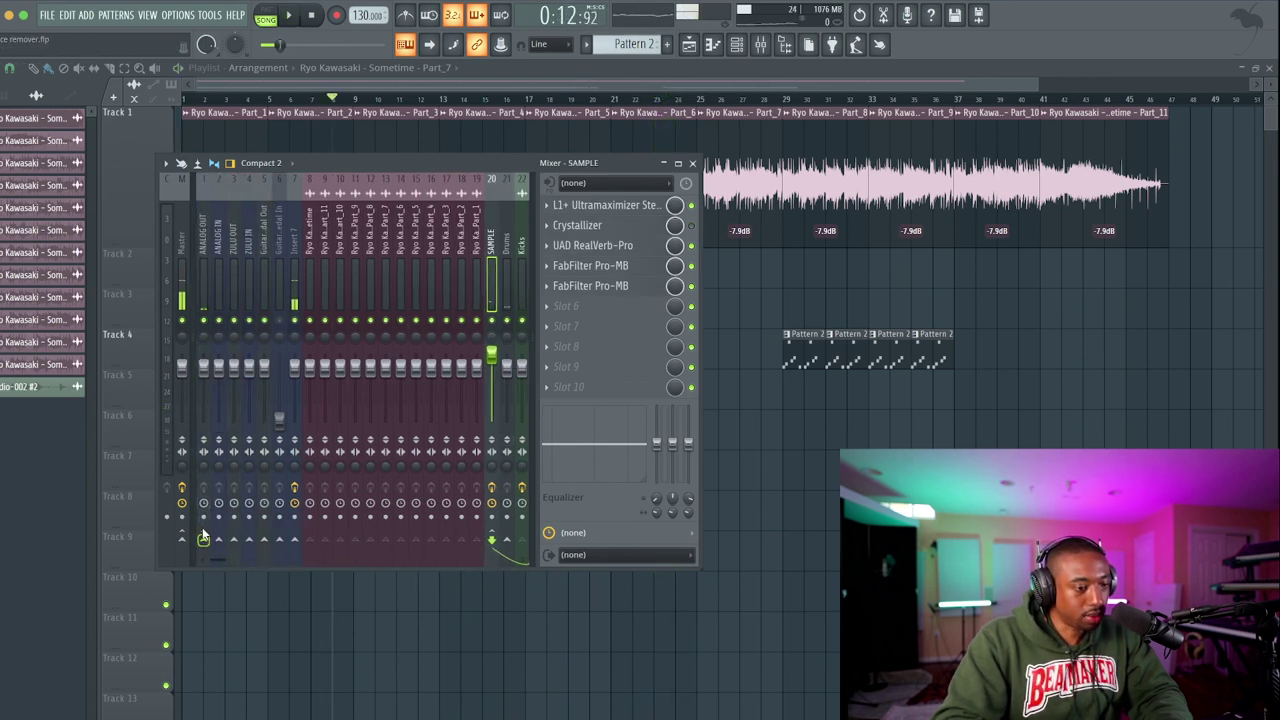
Play the song and raise the REVERB track's fader to 125% (5.6 dB).
key(space)
scroll(440, 300, right, 6)
click(447, 268)
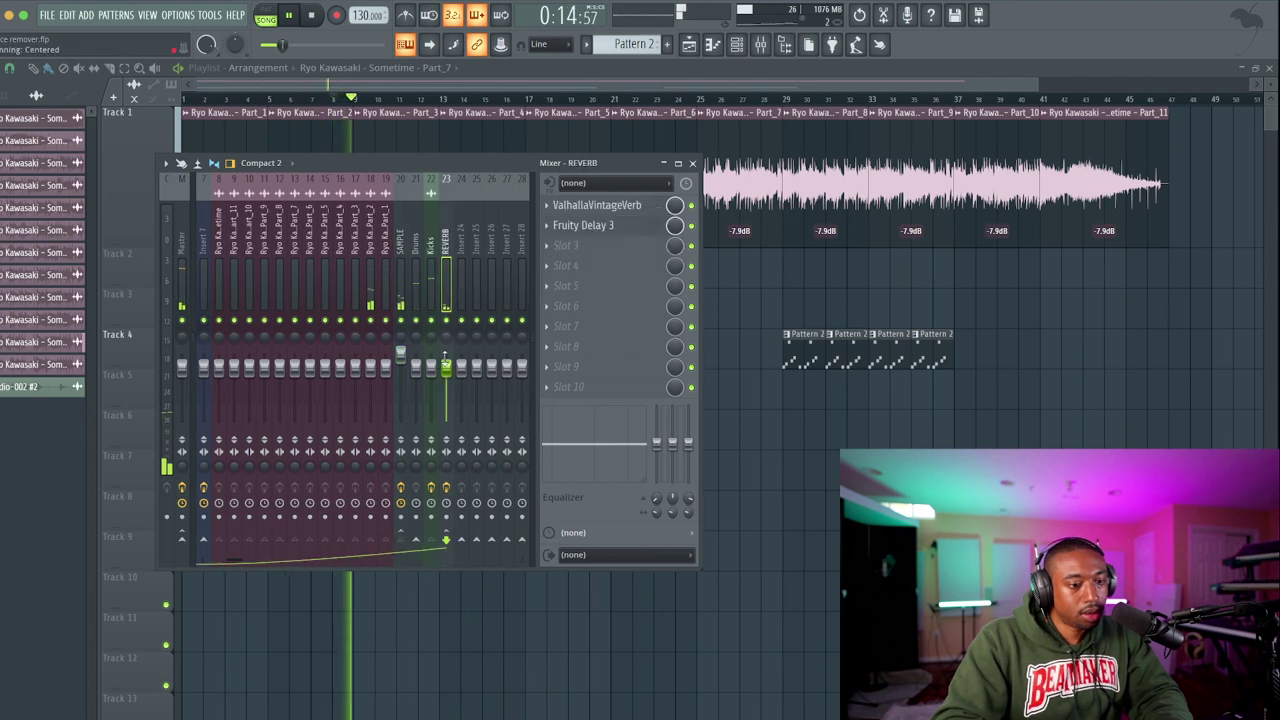
drag(446, 366, 446, 354)
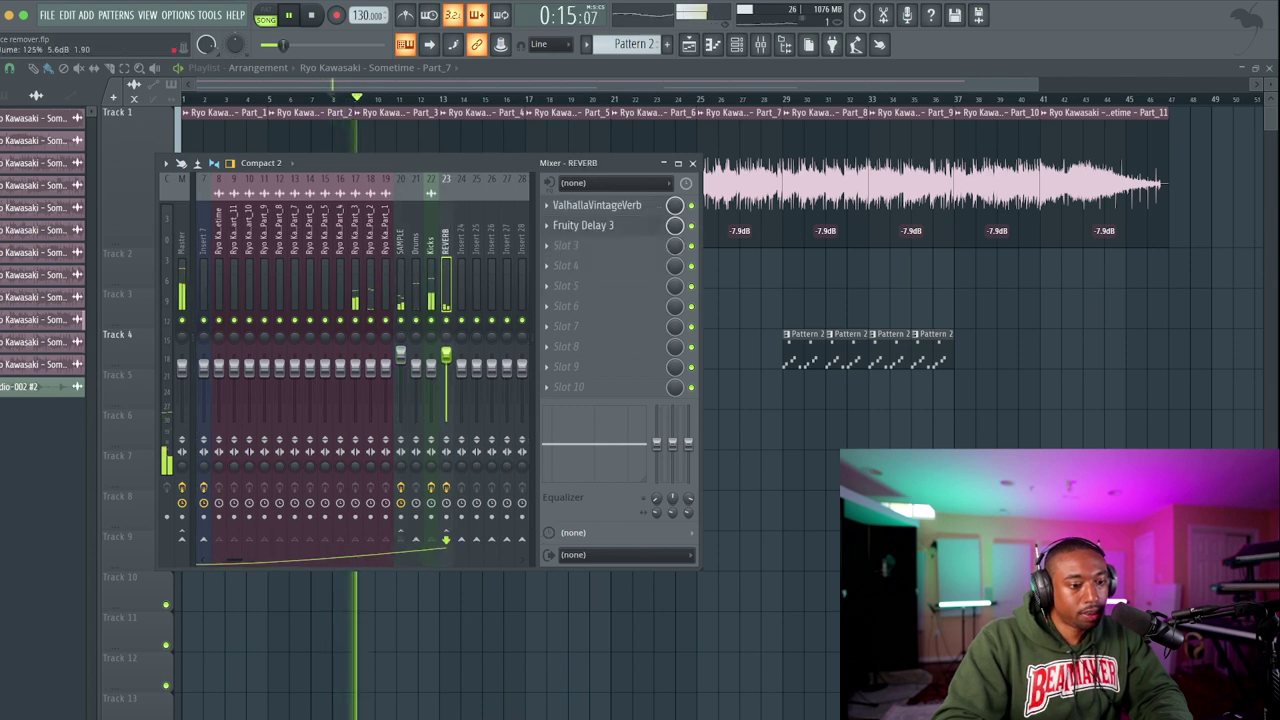
Switch the feedback filter of the REVERB track's Fruity Delay 3 to HP and lower its cutoff during playback.
click(614, 230)
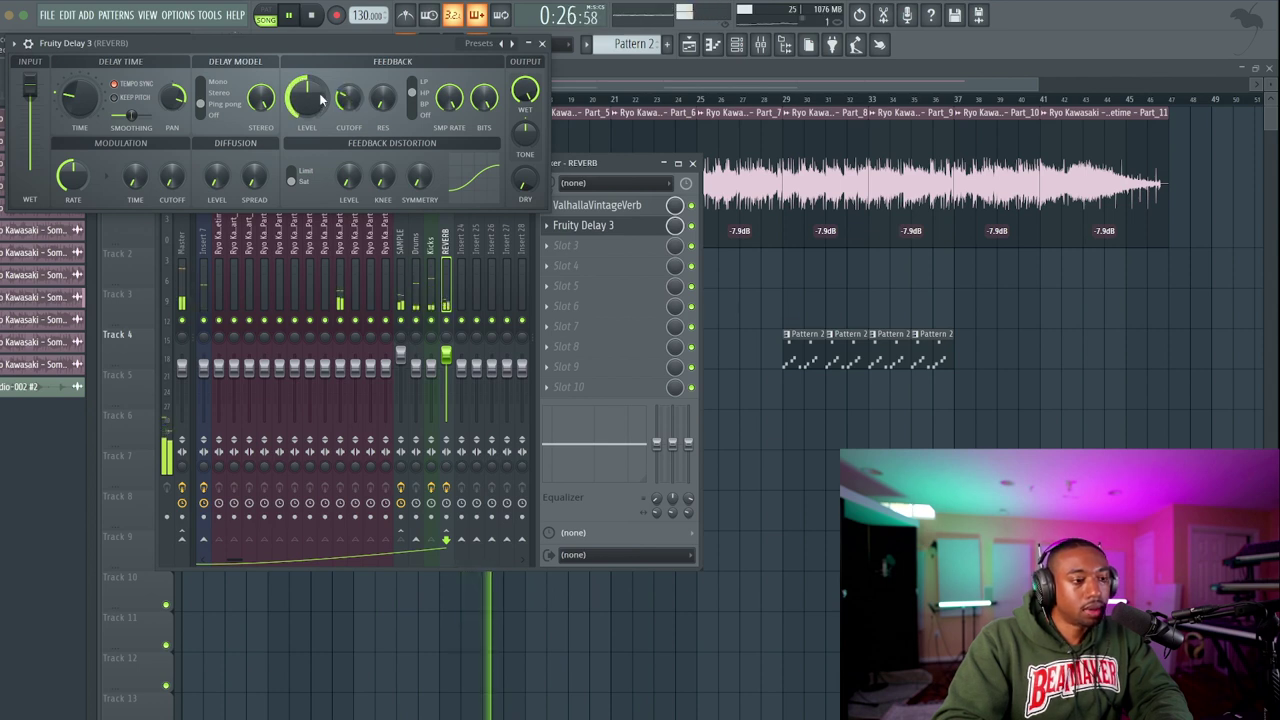
click(544, 45)
click(589, 225)
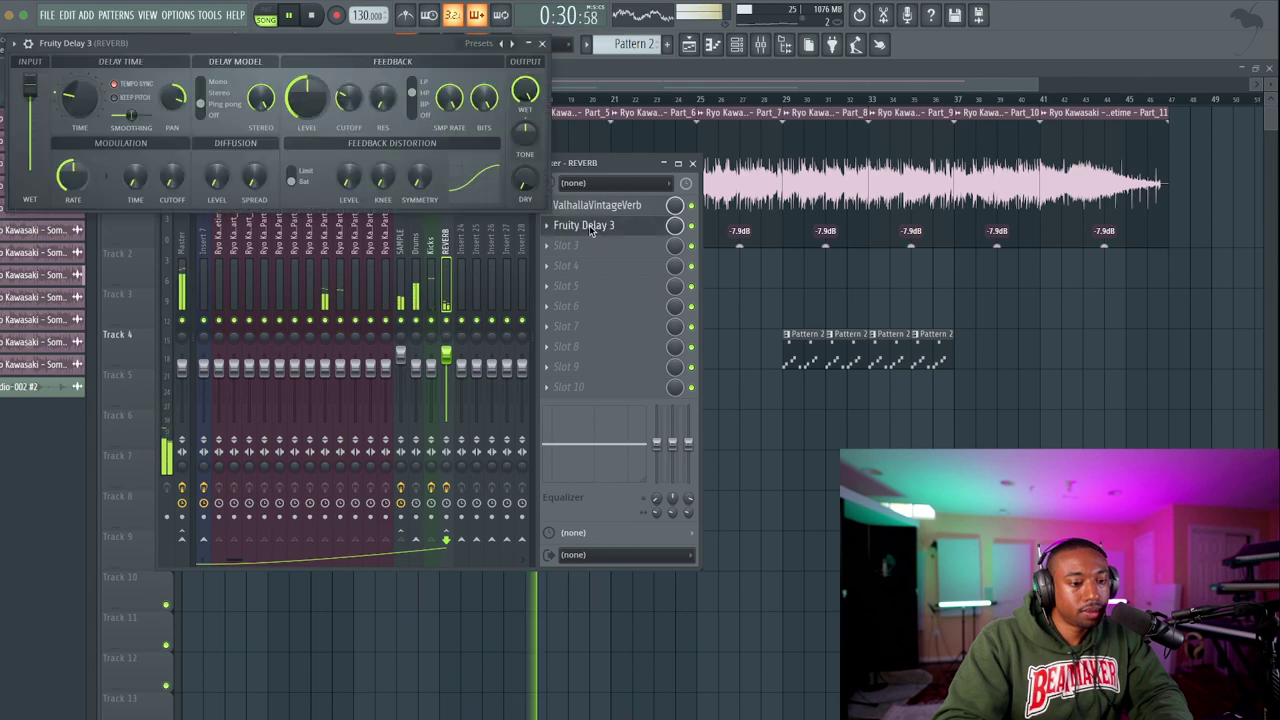
drag(98, 62, 170, 192)
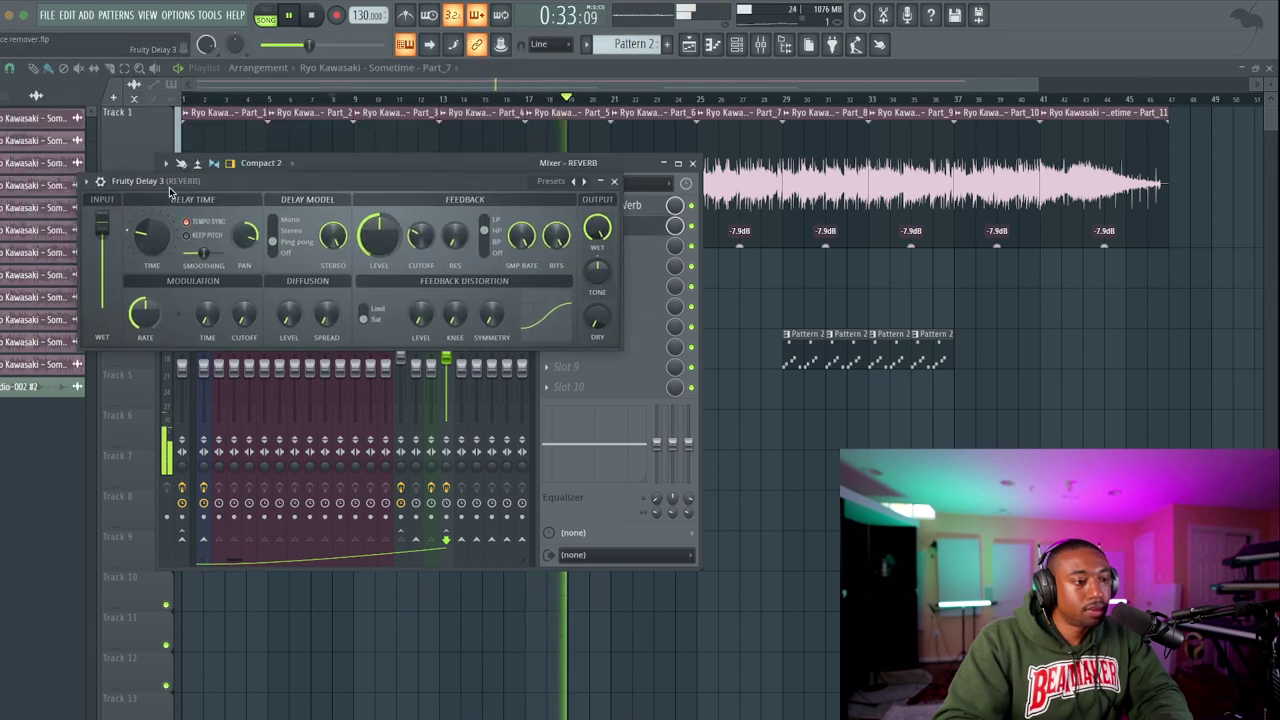
click(615, 182)
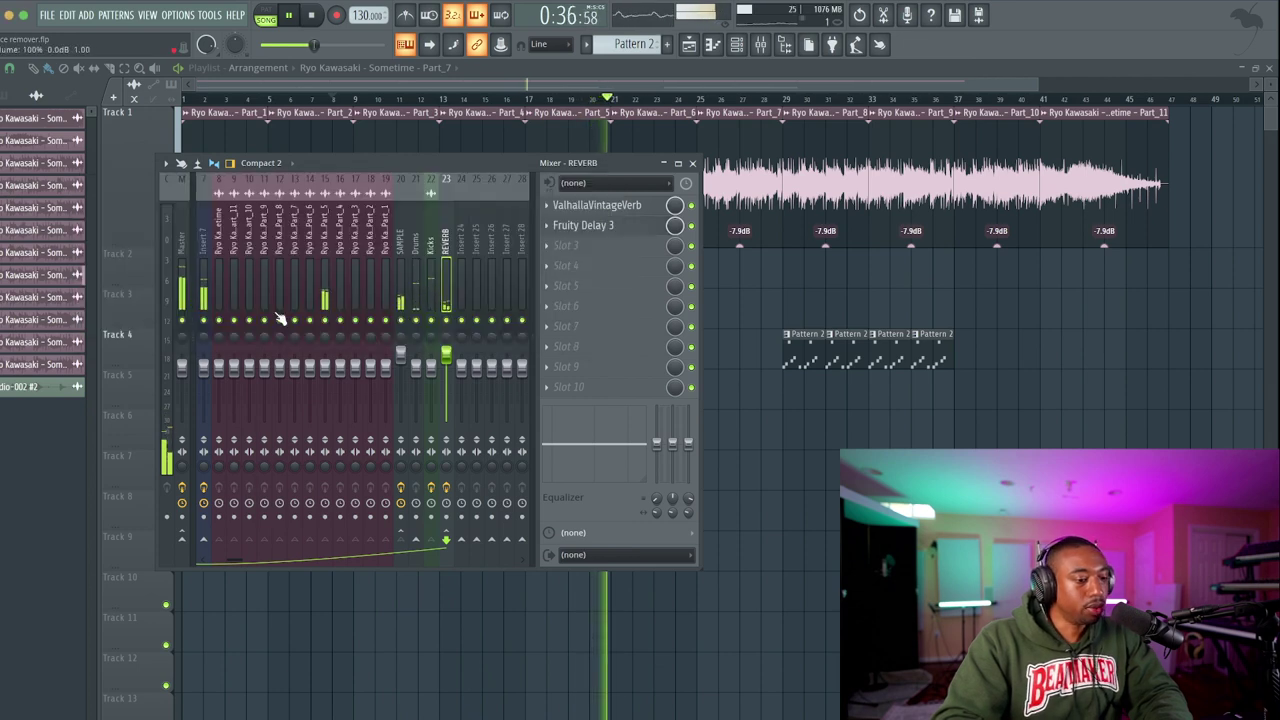
Re-enable the SAMPLE track's send to ANALOG OUT at 100%.
click(403, 263)
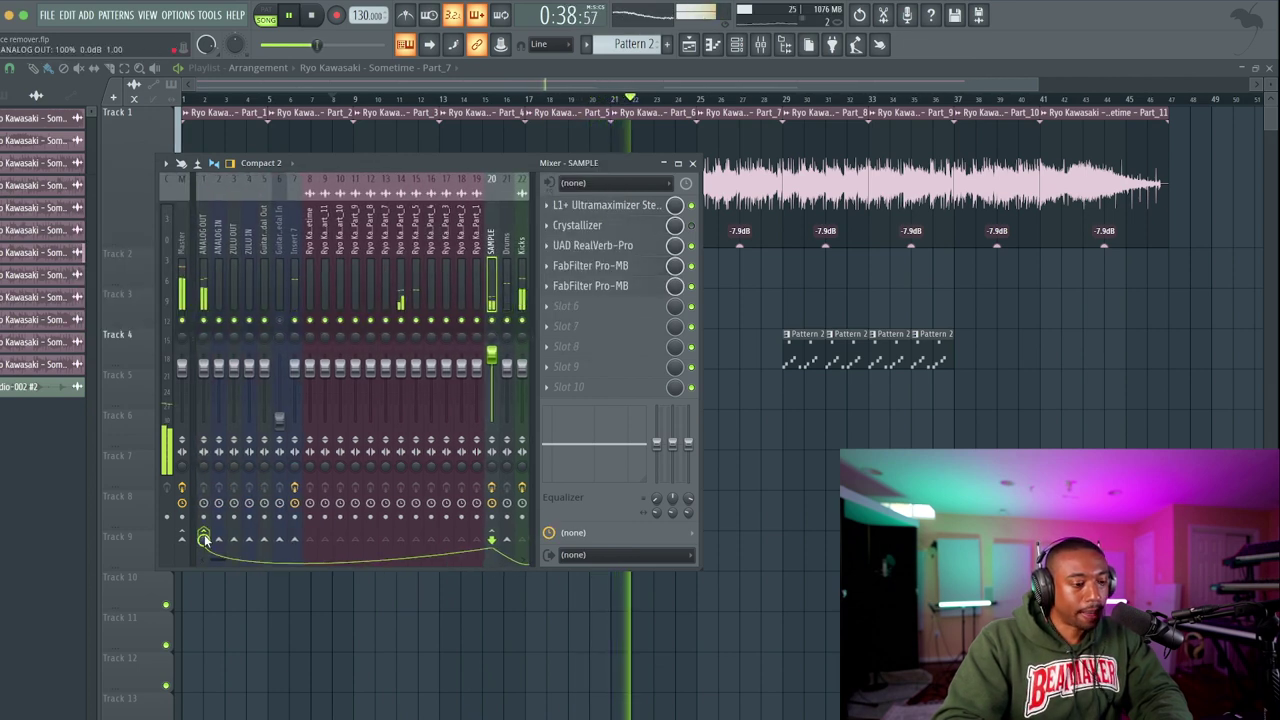
scroll(378, 253, down, 3)
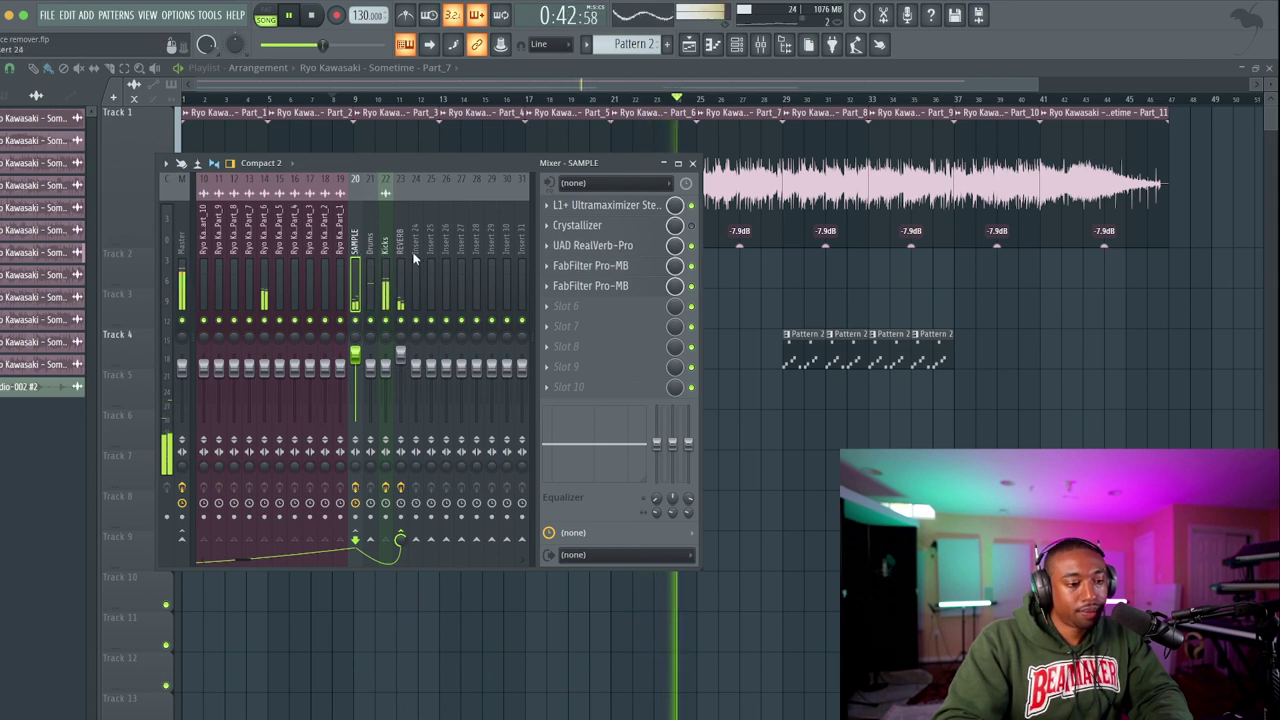
Rename the empty Insert 24 mixer track beside REVERB as PARALLEL.
click(390, 265)
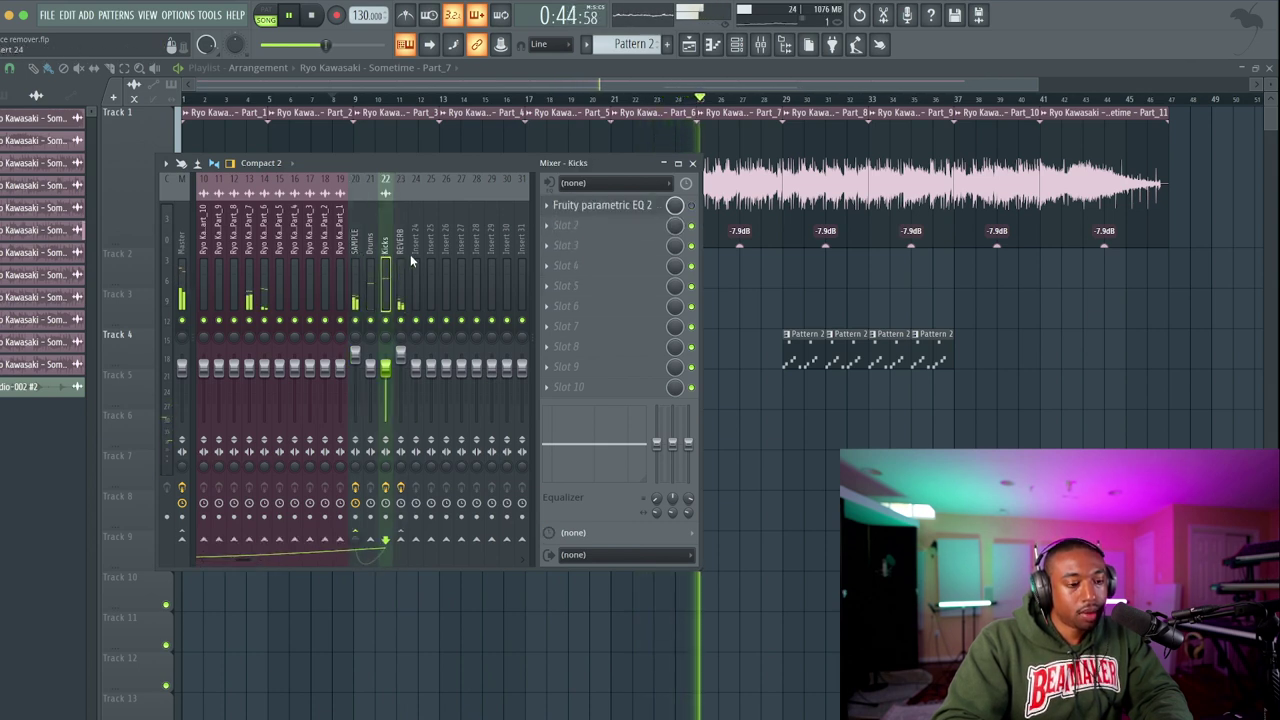
right_click(411, 258)
key(F2)
text(PA)
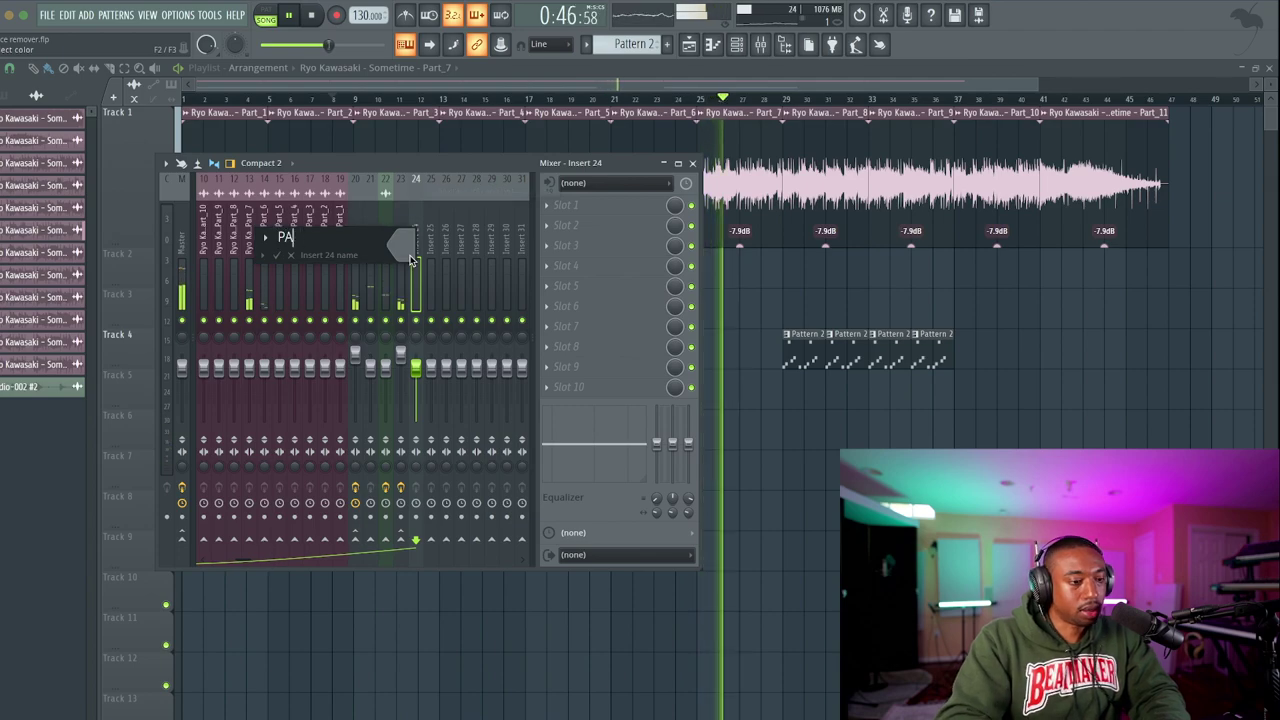
text(RALLEL)
key(Return)
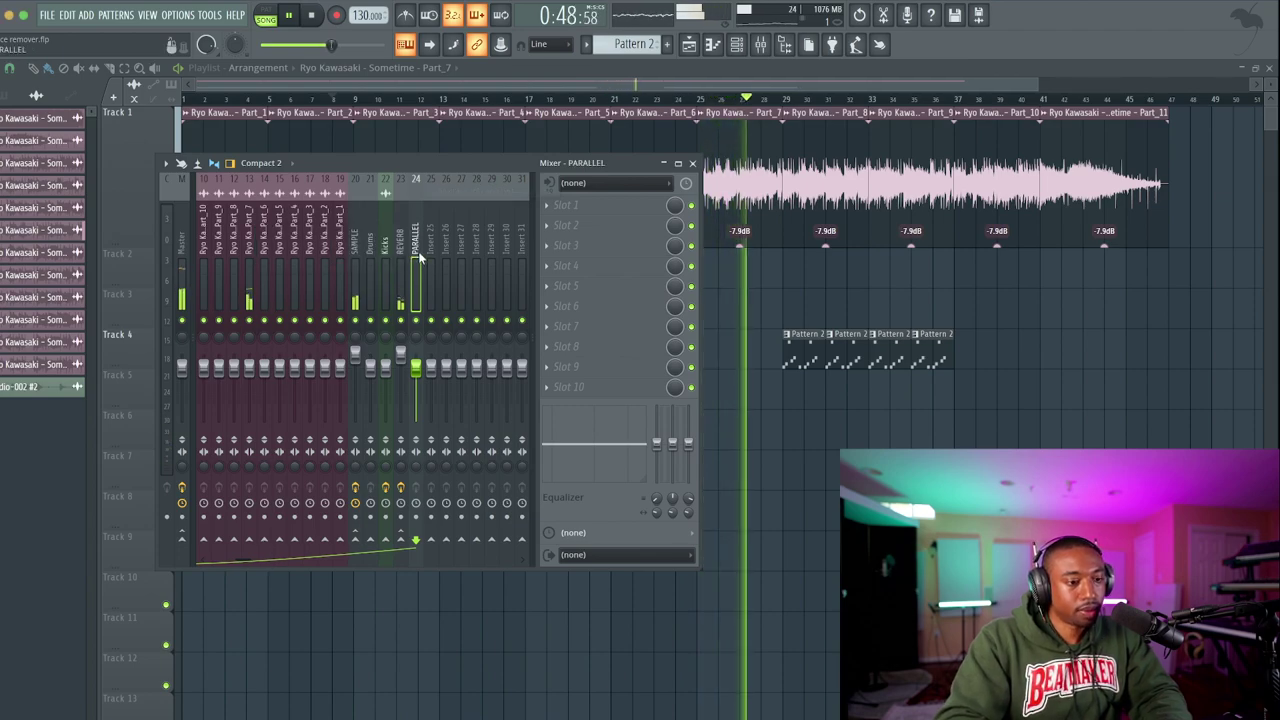
Load the IVGI2 saturation plugin in the first effect slot of the PARALLEL track.
click(579, 223)
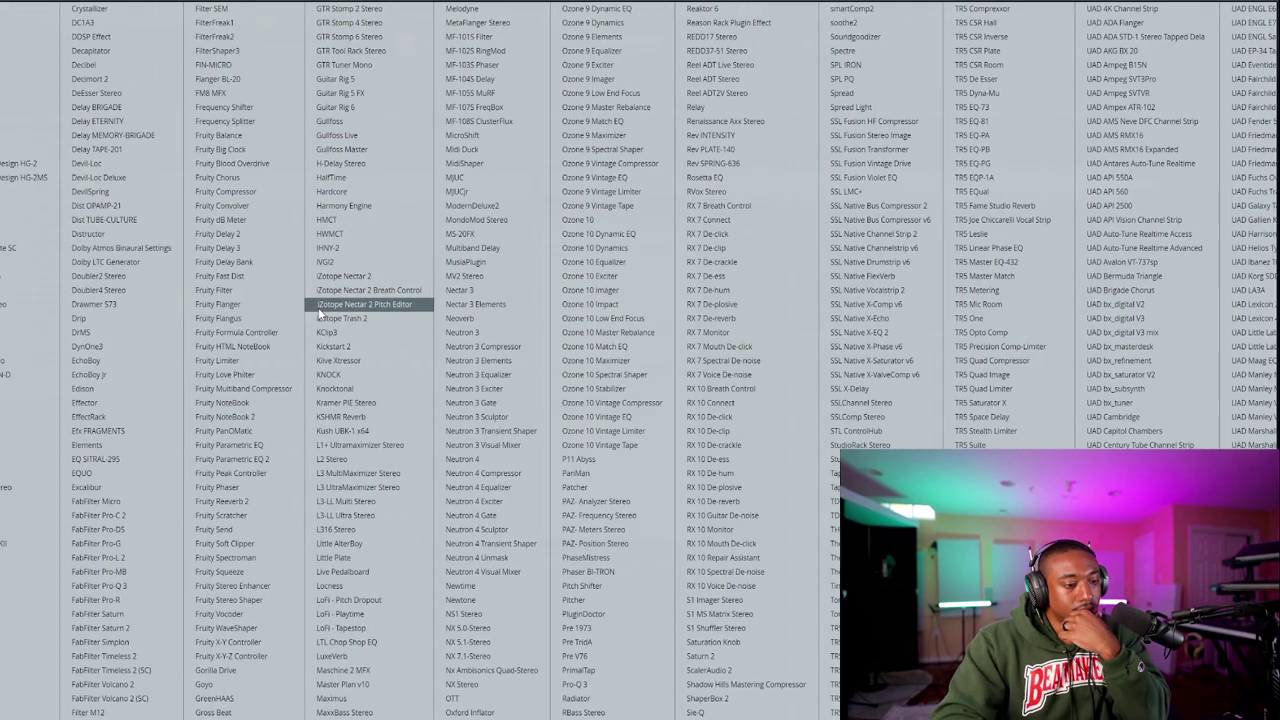
click(372, 248)
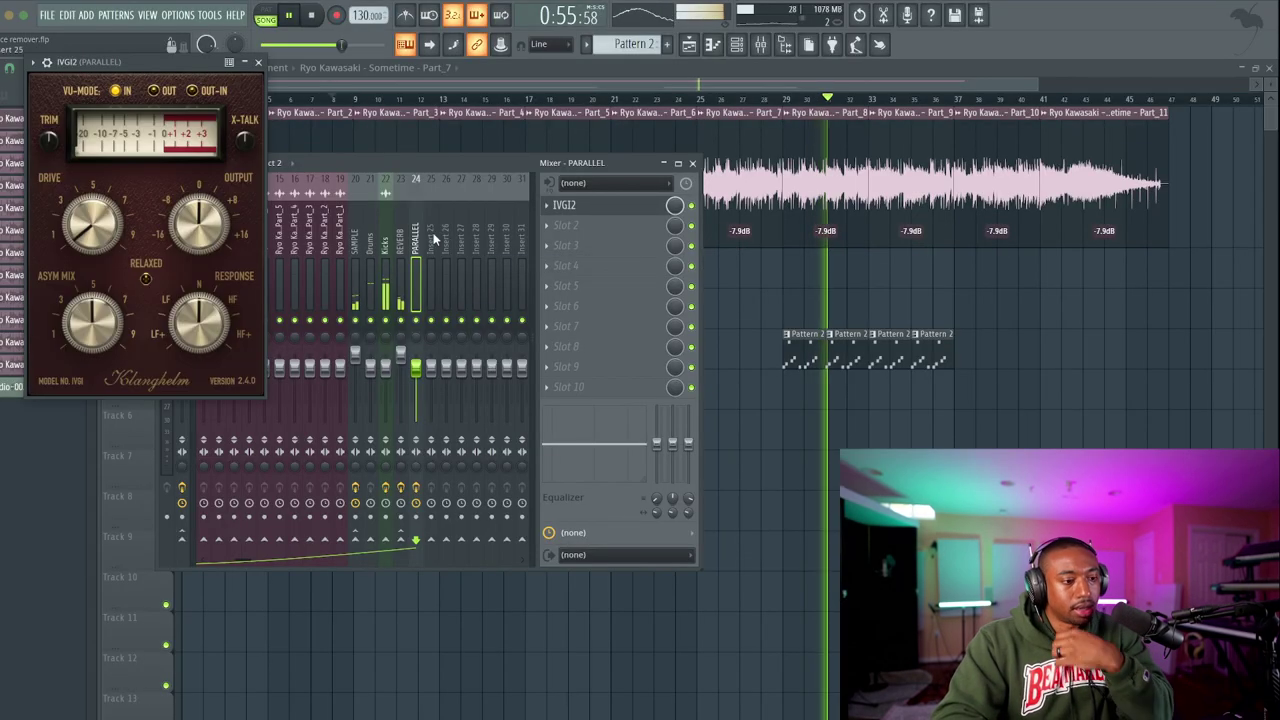
click(258, 62)
Send the Drums and Kicks mixer tracks to the PARALLEL track.
click(375, 280)
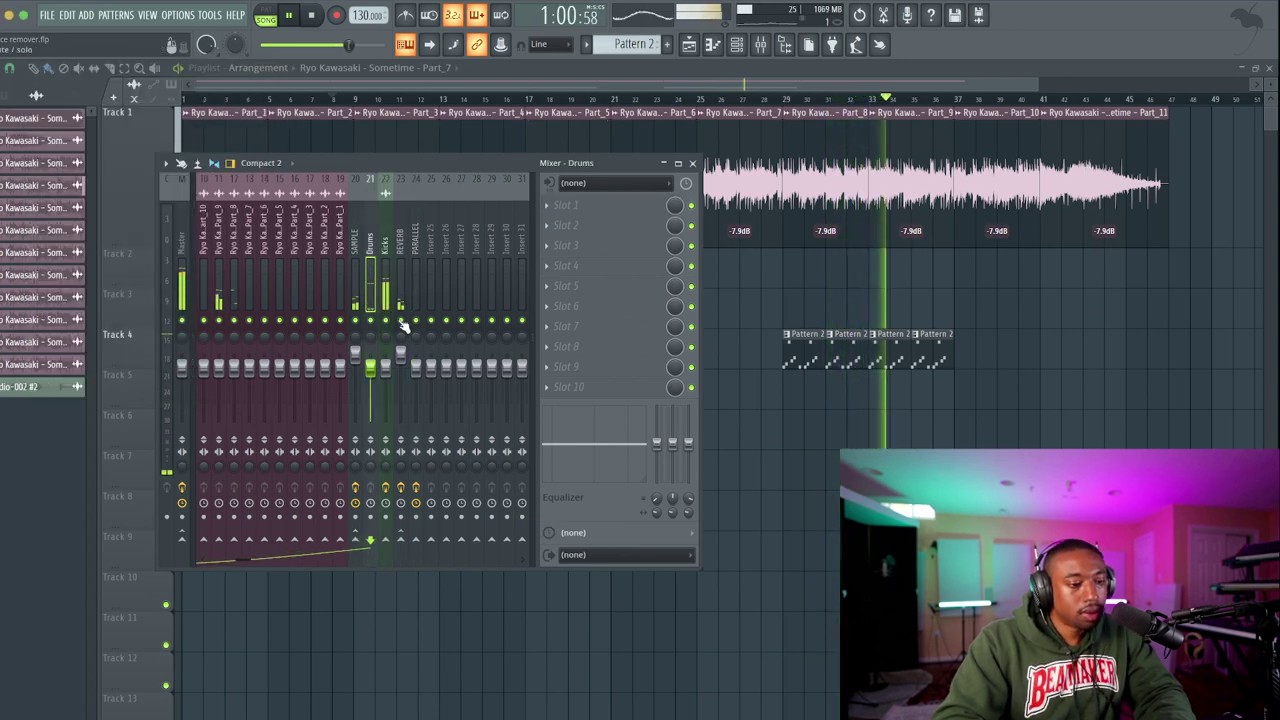
click(416, 539)
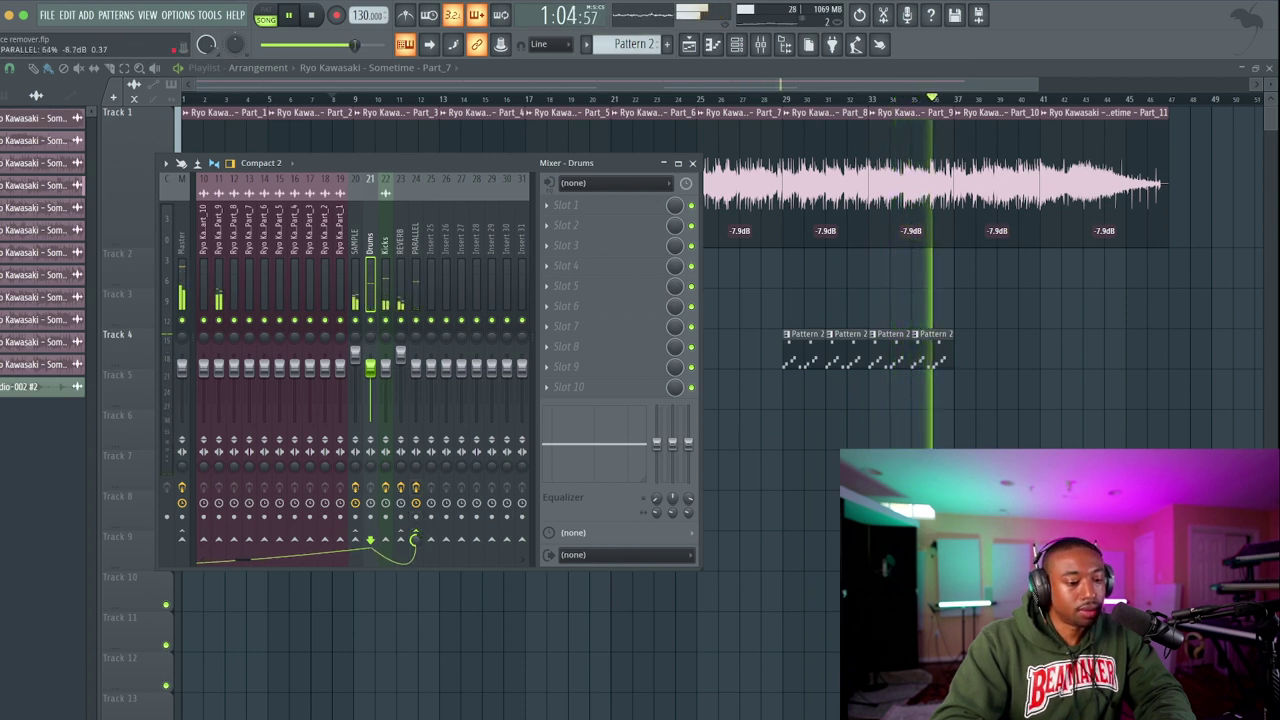
click(385, 262)
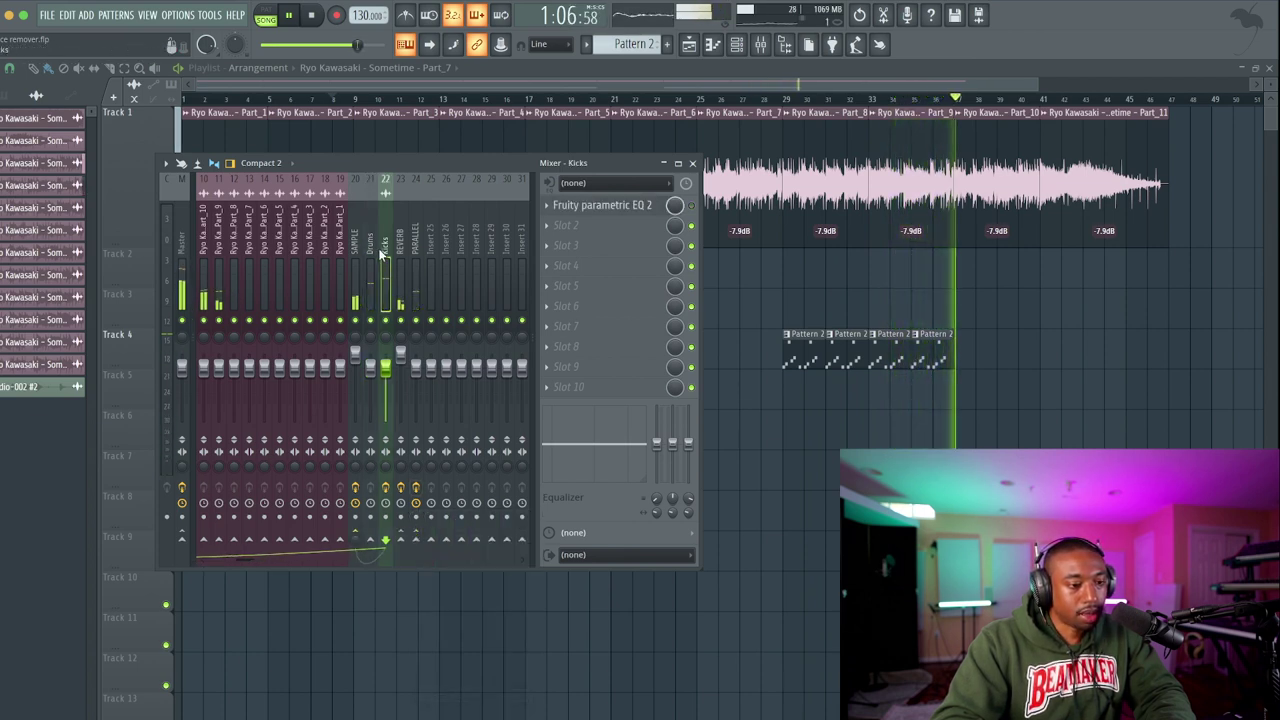
click(416, 539)
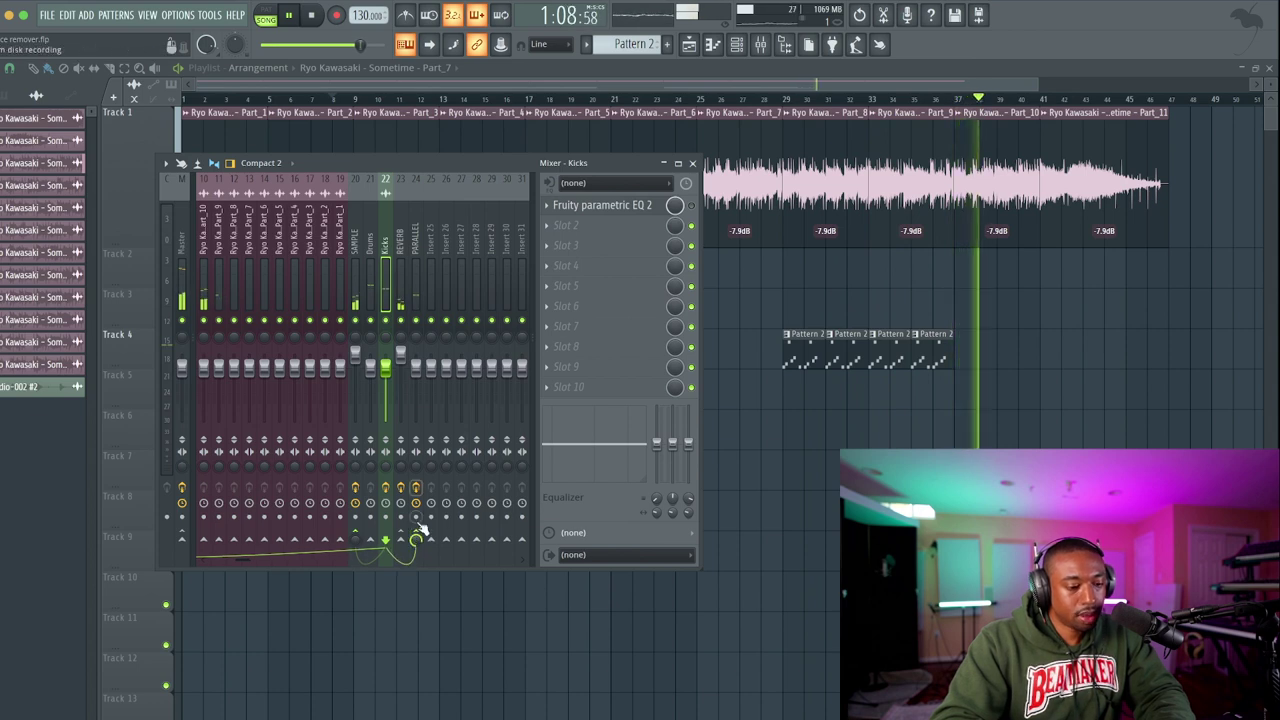
Raise the drive of the PARALLEL track's IVGI2 to 10.00 during playback.
click(408, 291)
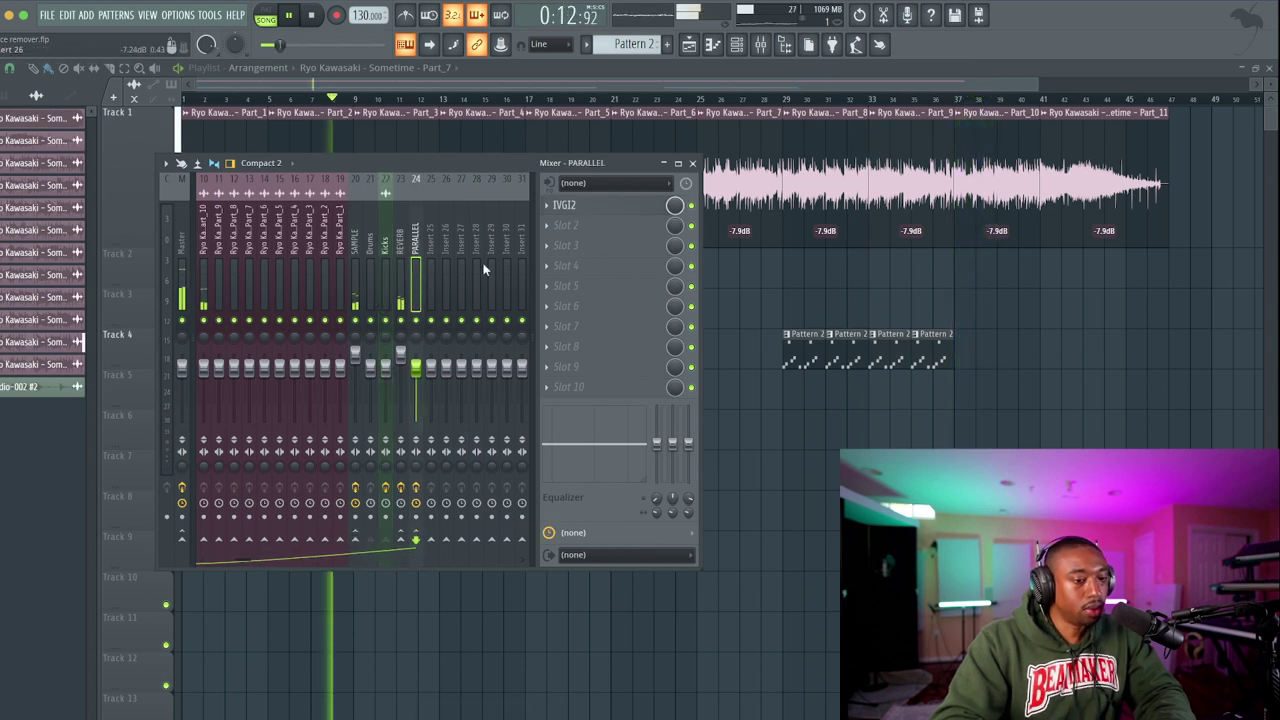
click(600, 205)
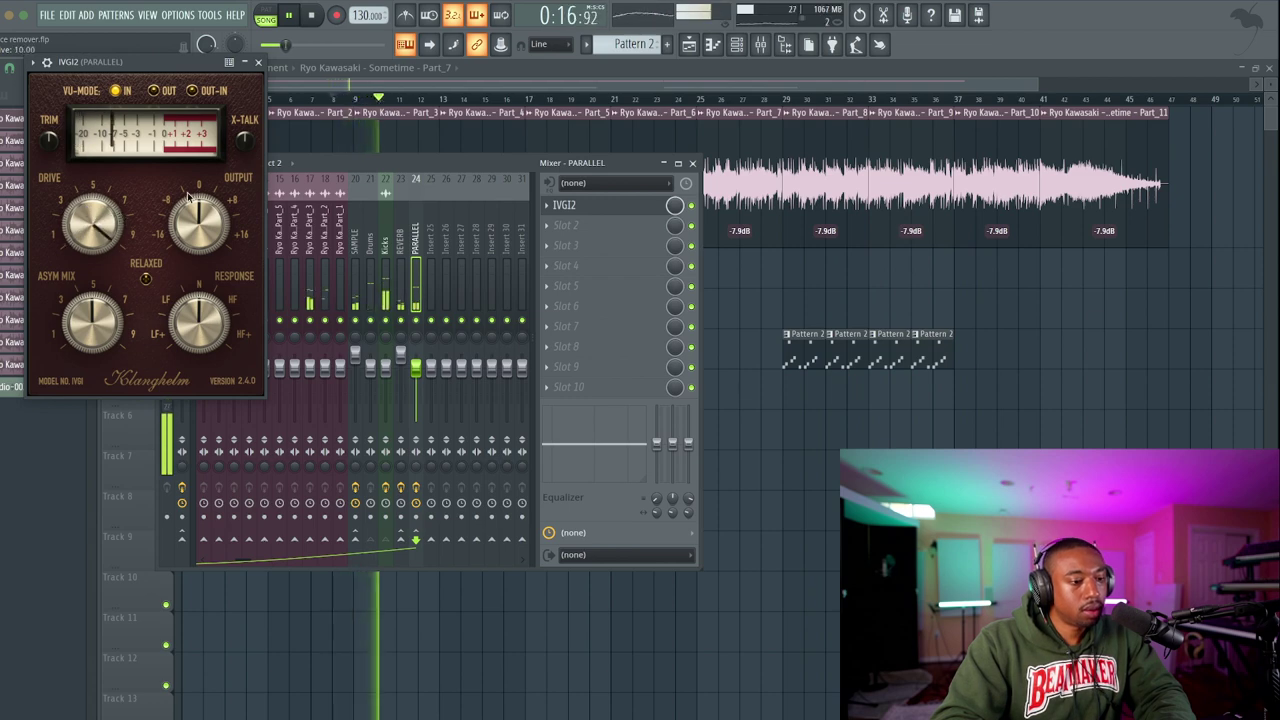
key(Escape)
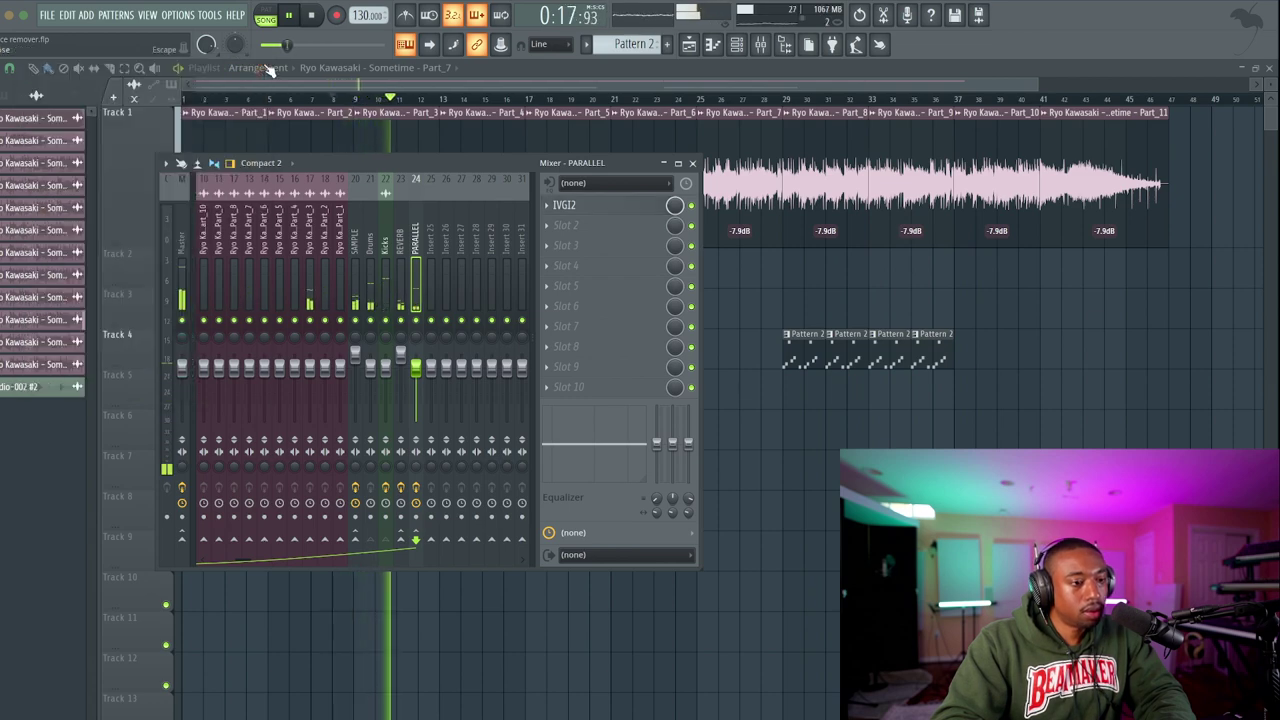
Load DC1A3 in the PARALLEL track's second effect slot and raise its input to -1.6.
click(566, 226)
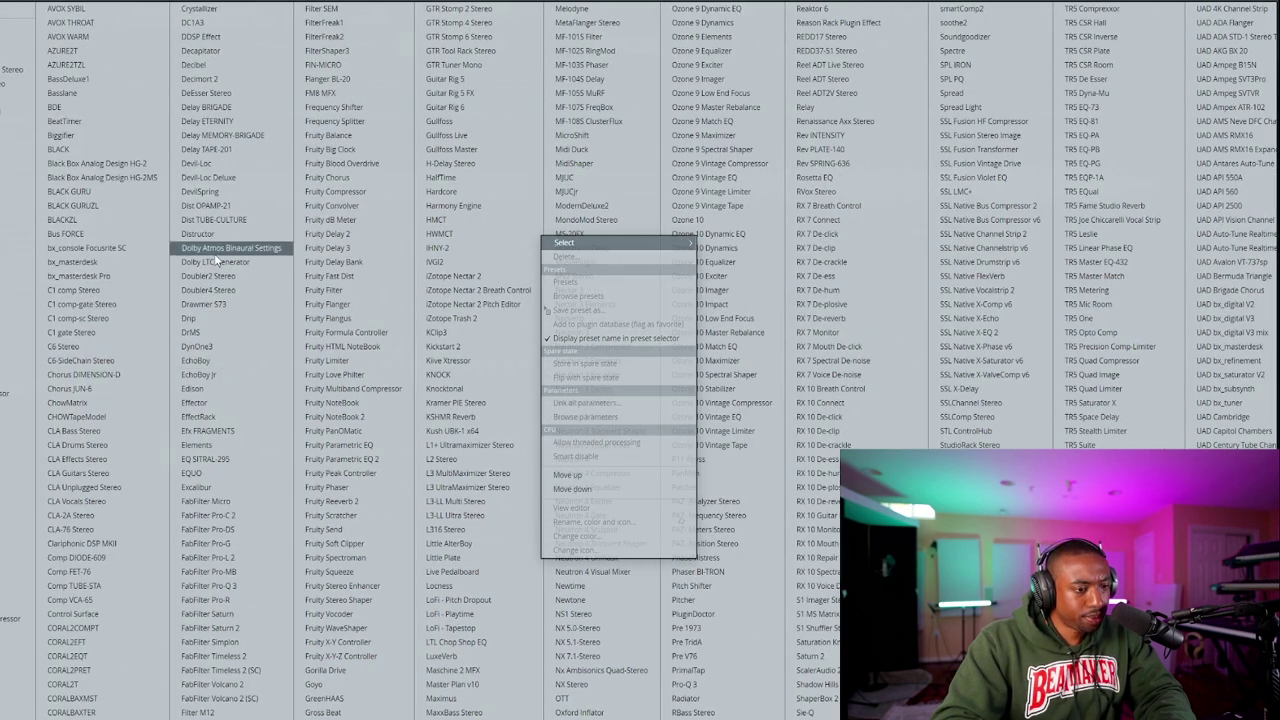
click(216, 22)
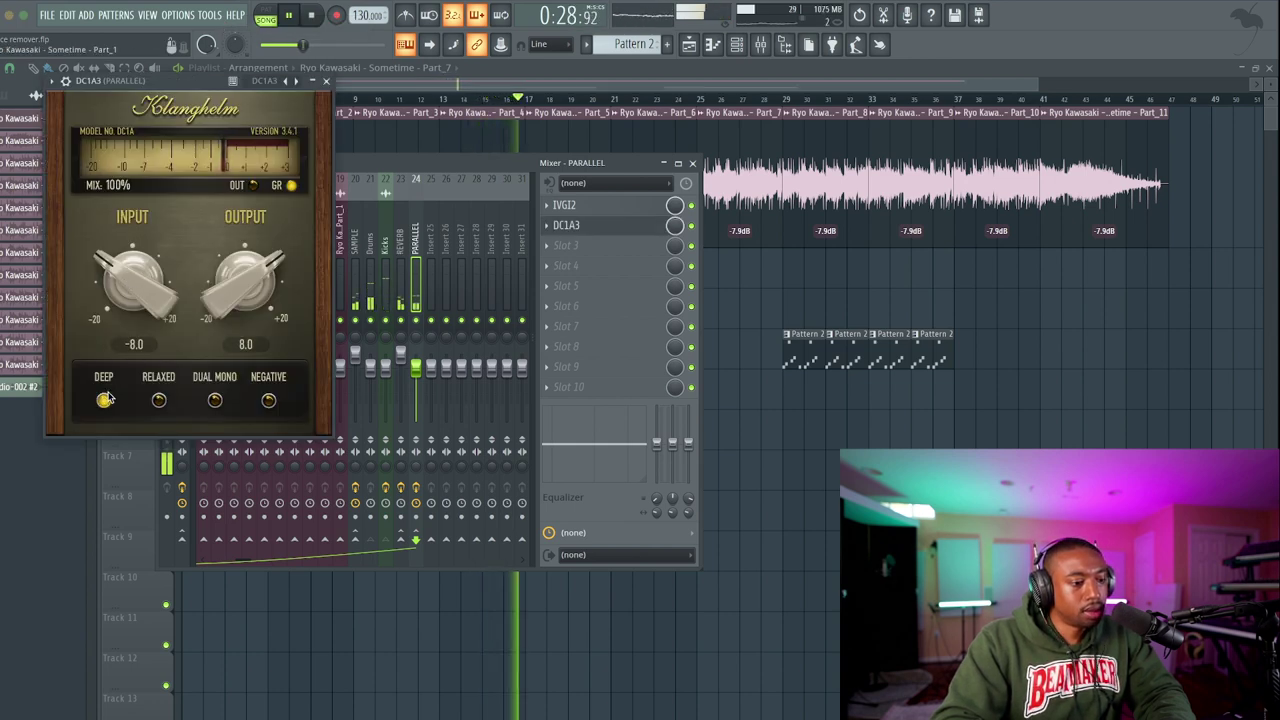
drag(132, 272, 150, 165)
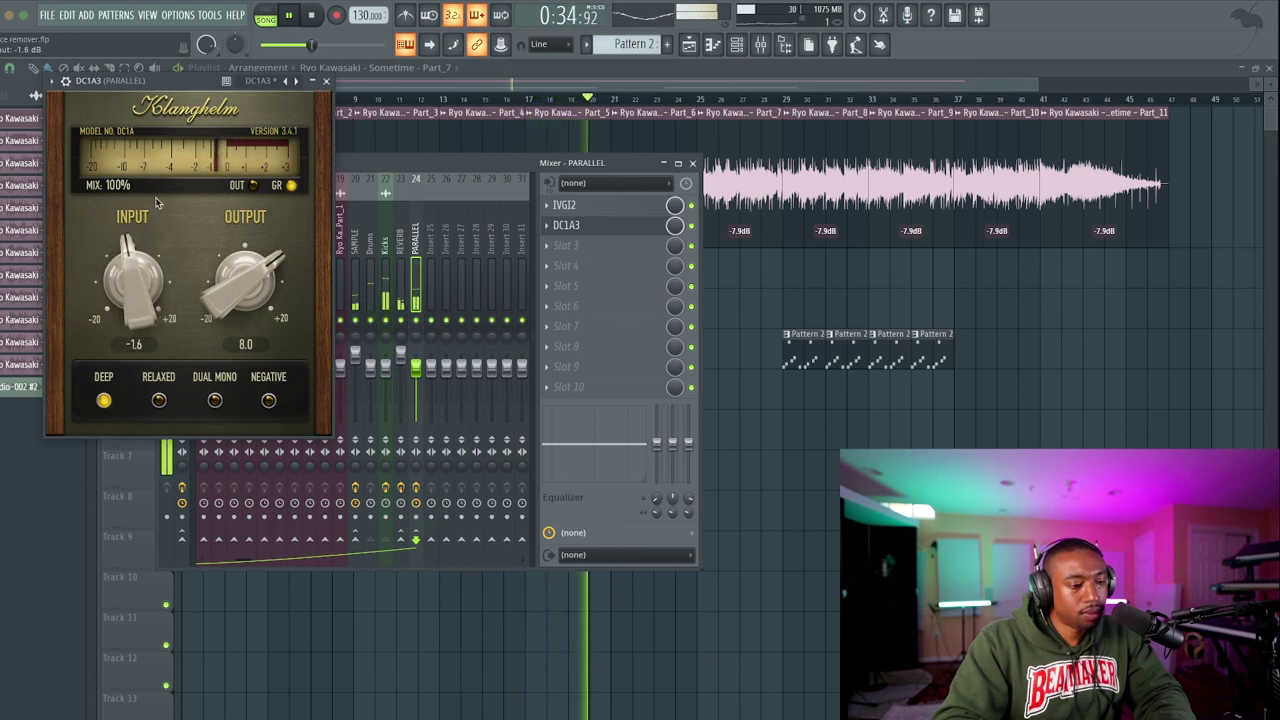
click(325, 80)
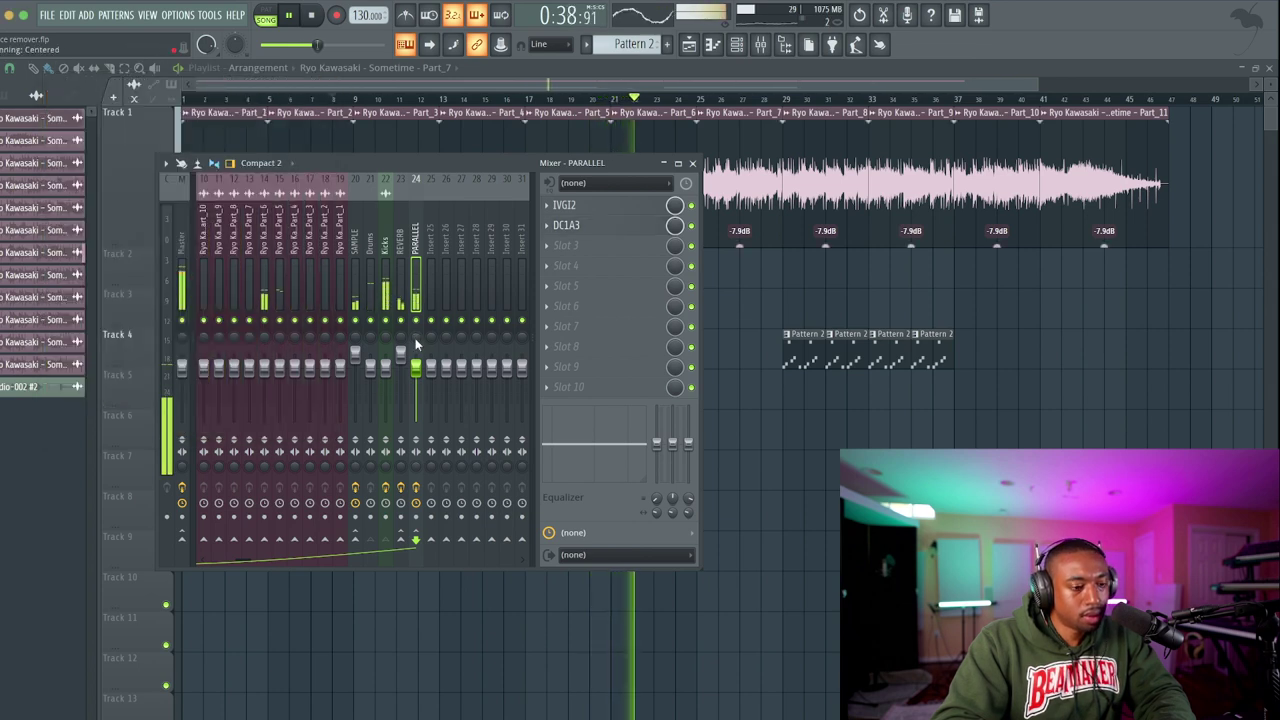
Replay the song to check the mix with the PARALLEL track's effects in place.
click(692, 163)
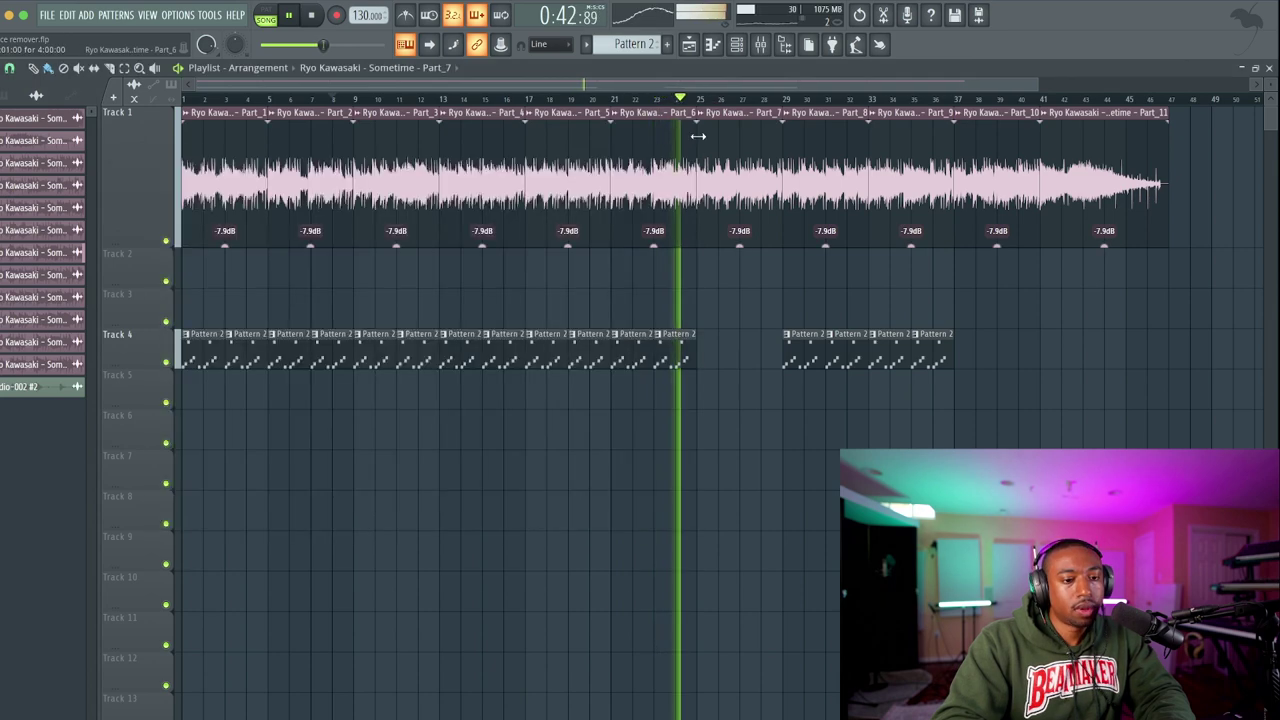
click(761, 45)
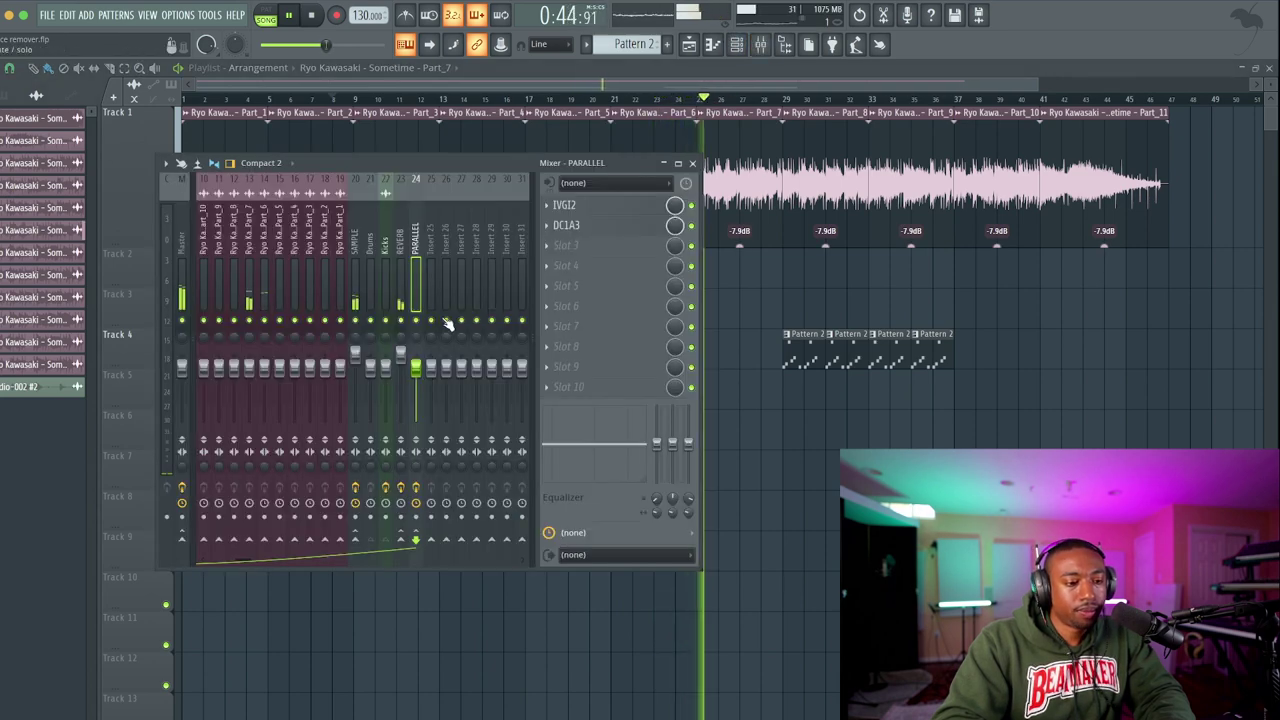
key(space)
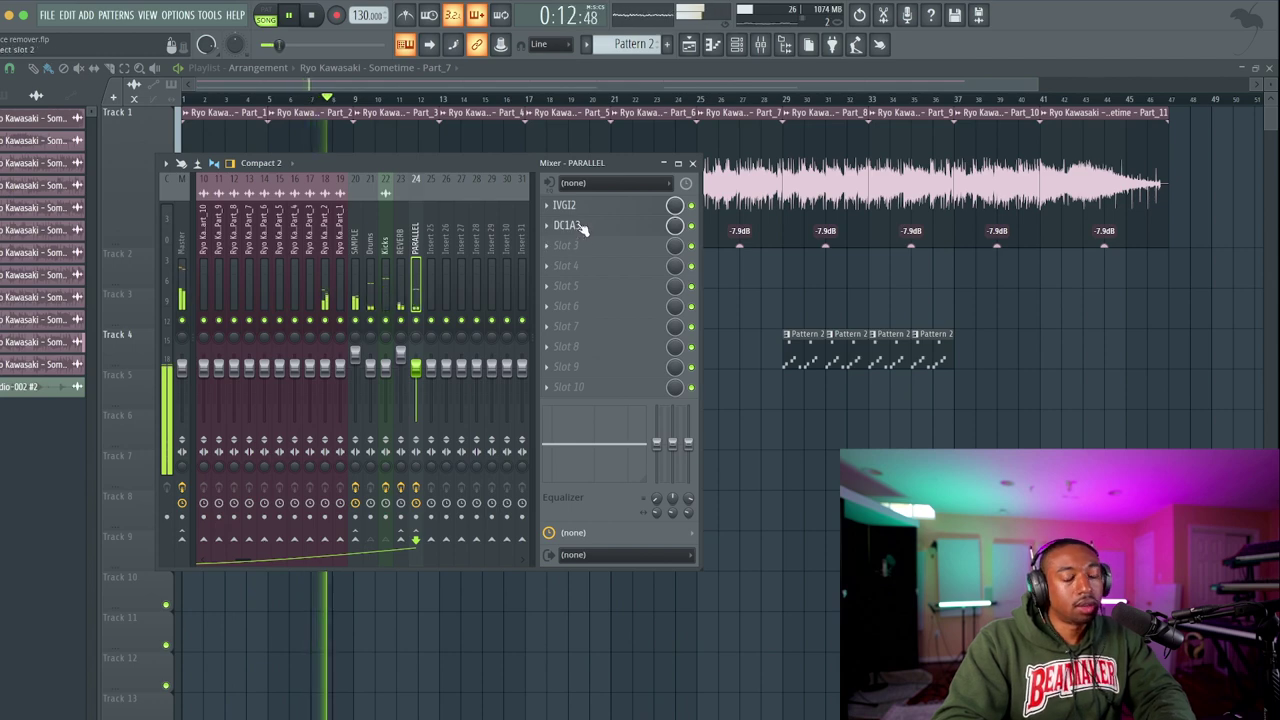
key(F9)
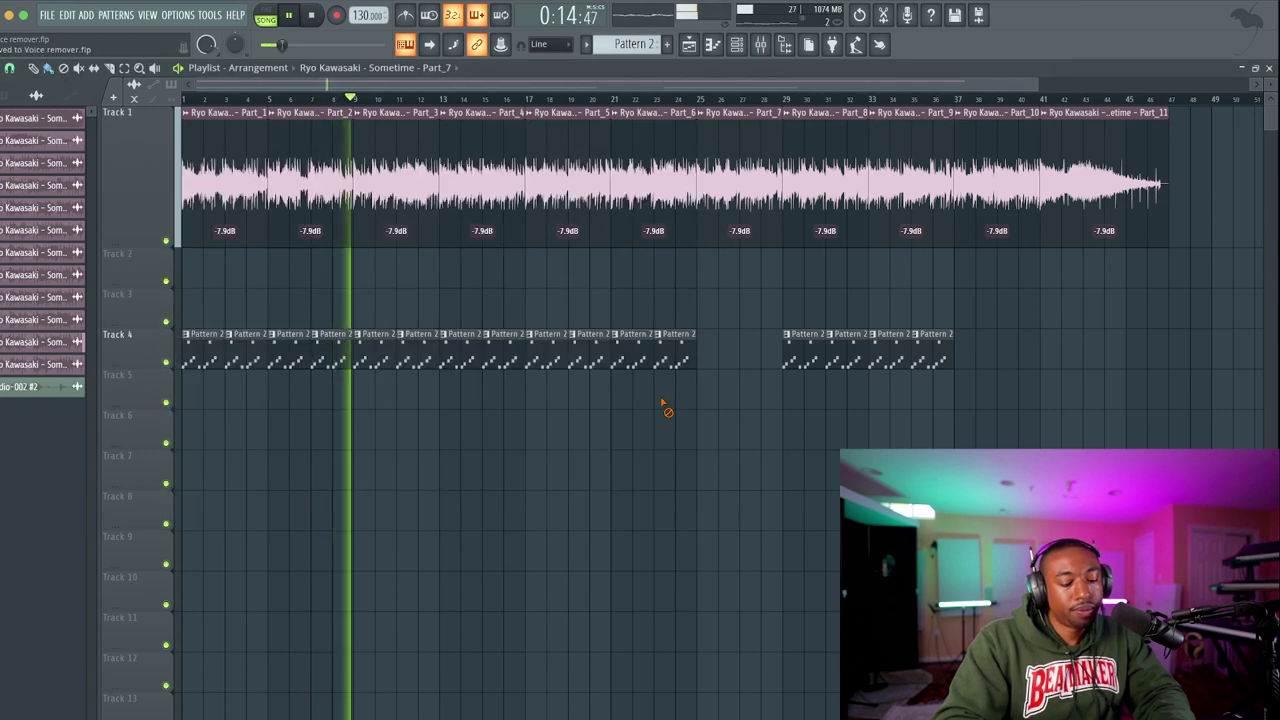
click(760, 44)
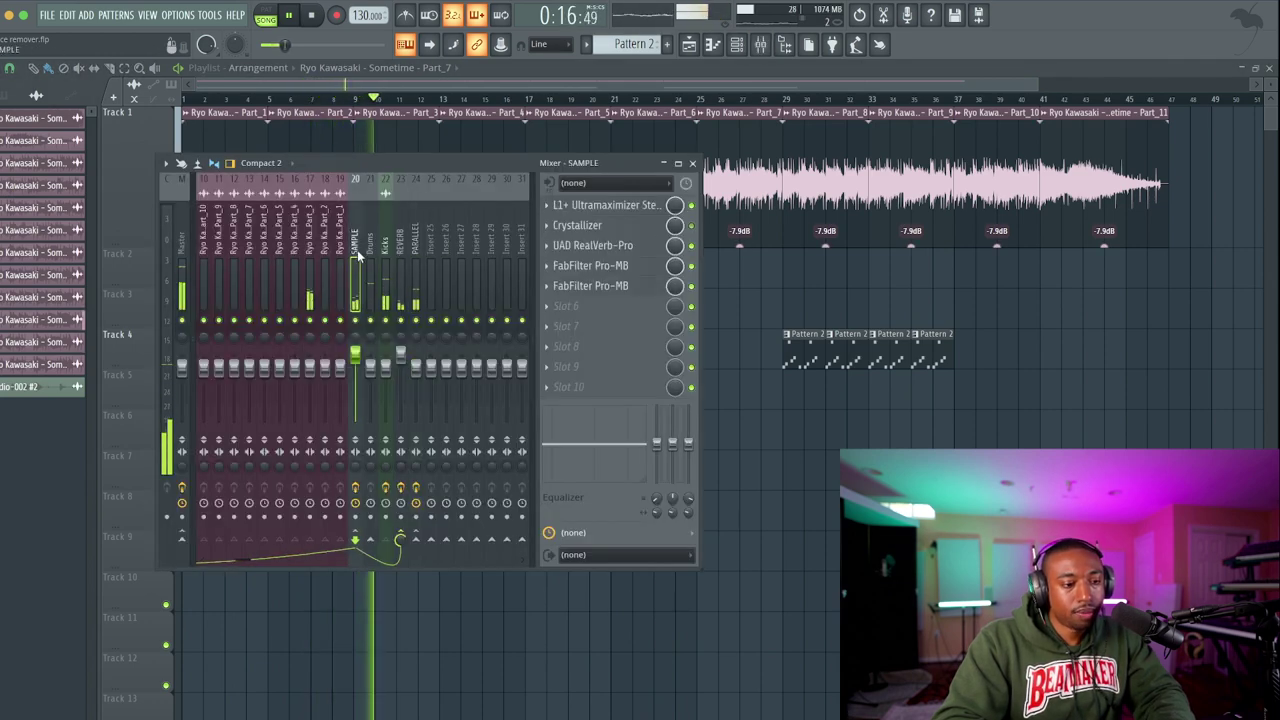
key(F9)
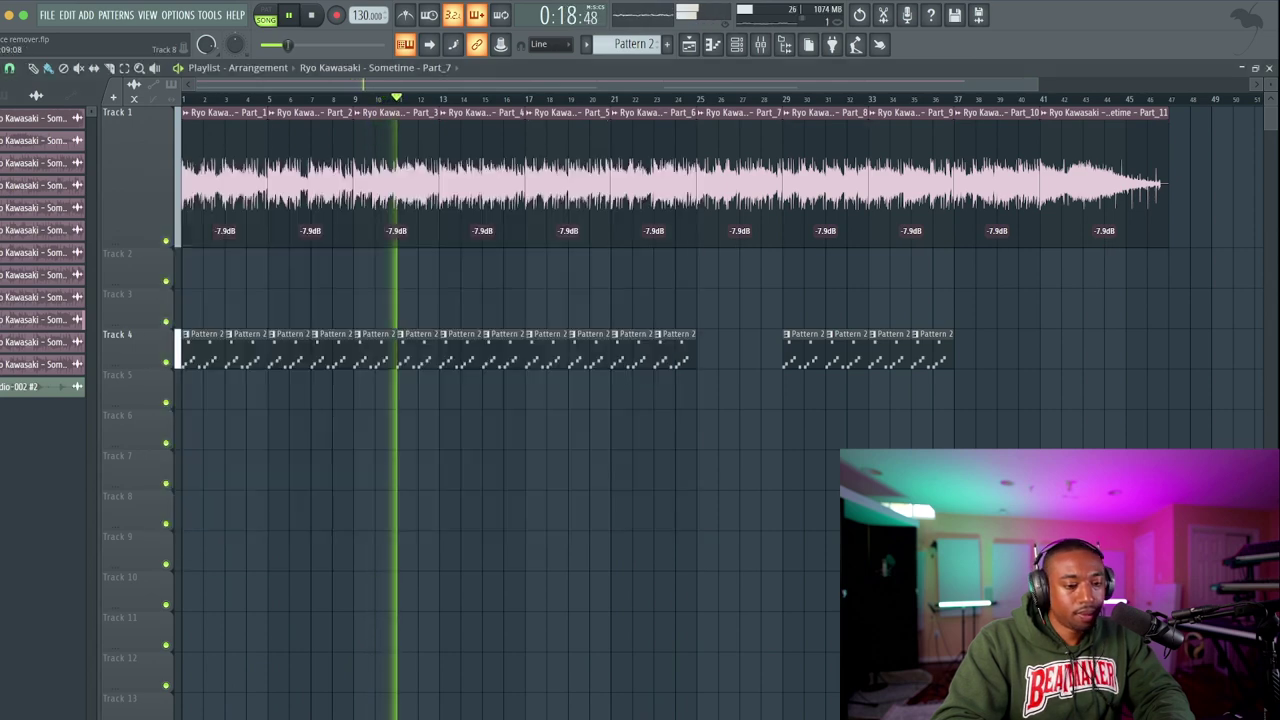
click(734, 48)
key(F6)
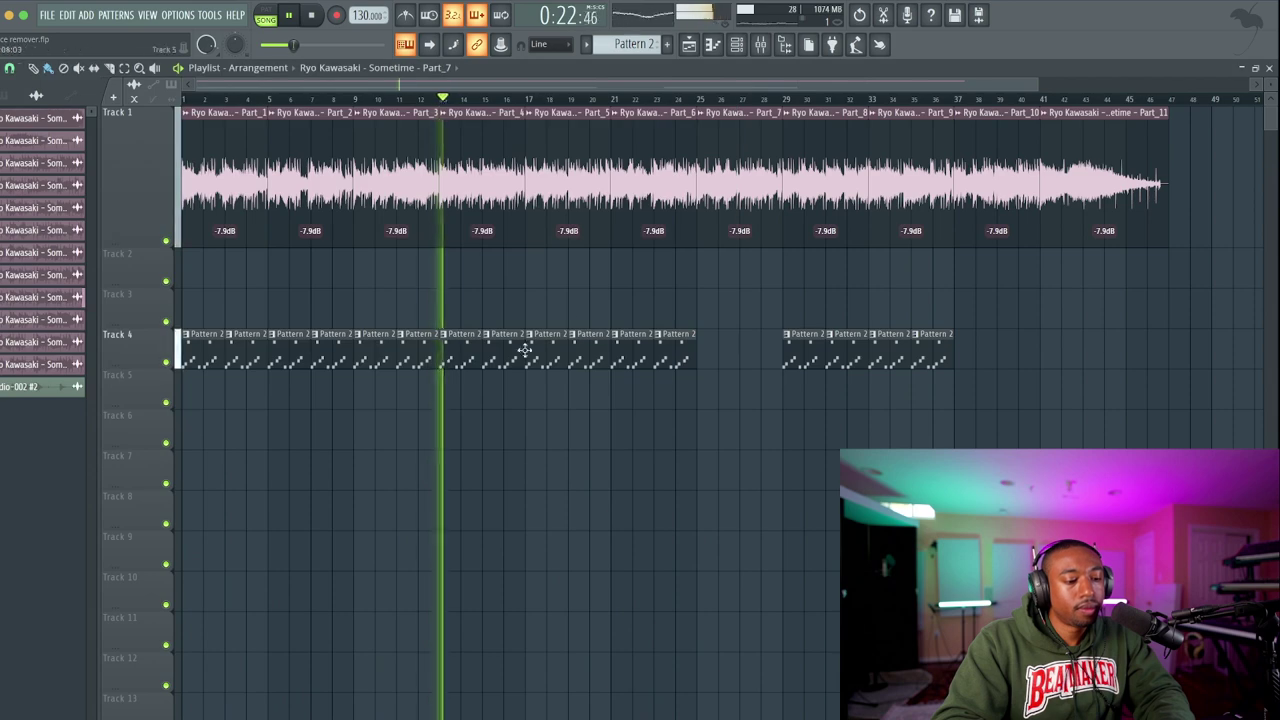
Show the sound browser and expand the Friends Sounds folder.
key(alt+F8)
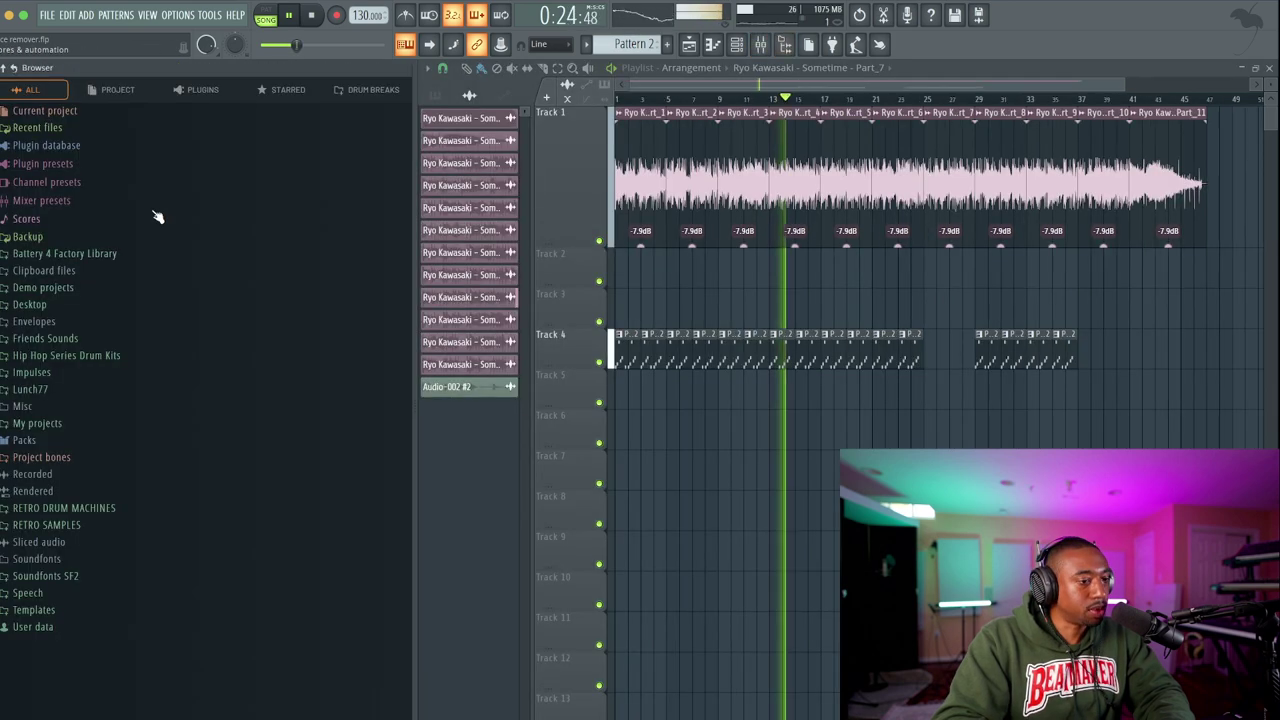
click(90, 340)
scroll(171, 408, down, 4)
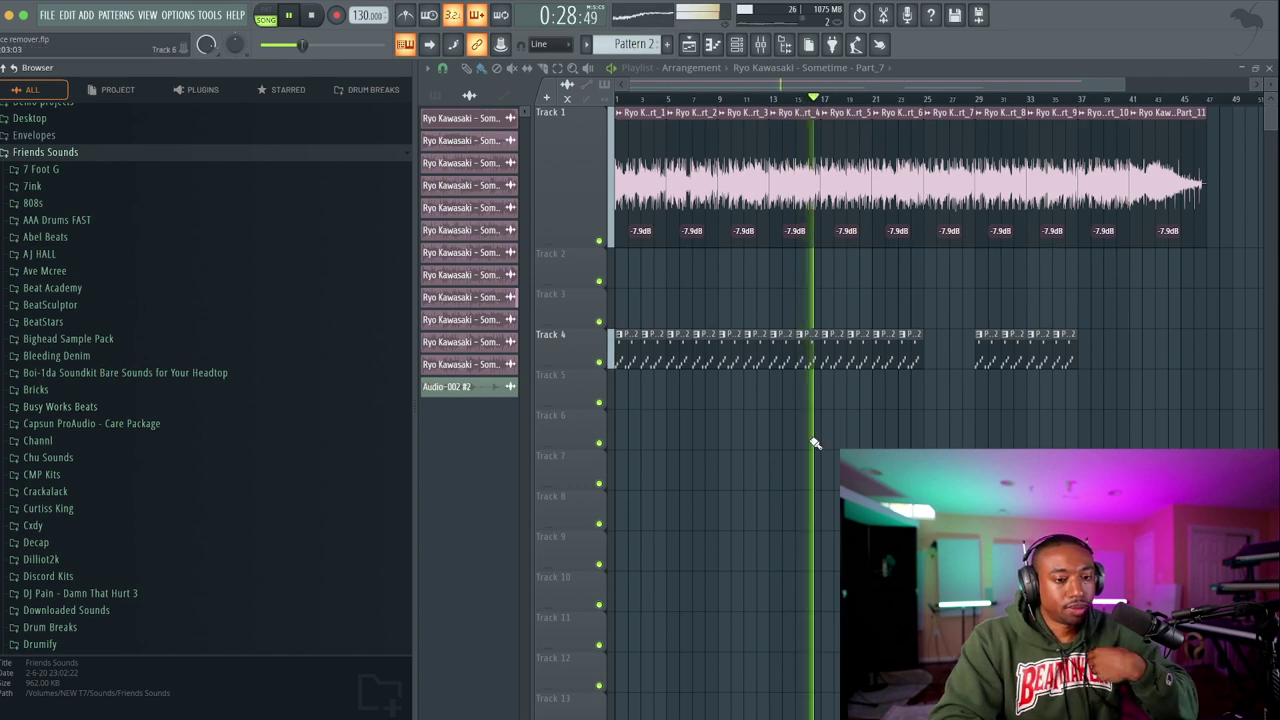
Restart the song and delete all Pattern 2 clips on Track 4 from bar 17 onward.
scroll(815, 348, up, 2)
scroll(815, 348, up, 2)
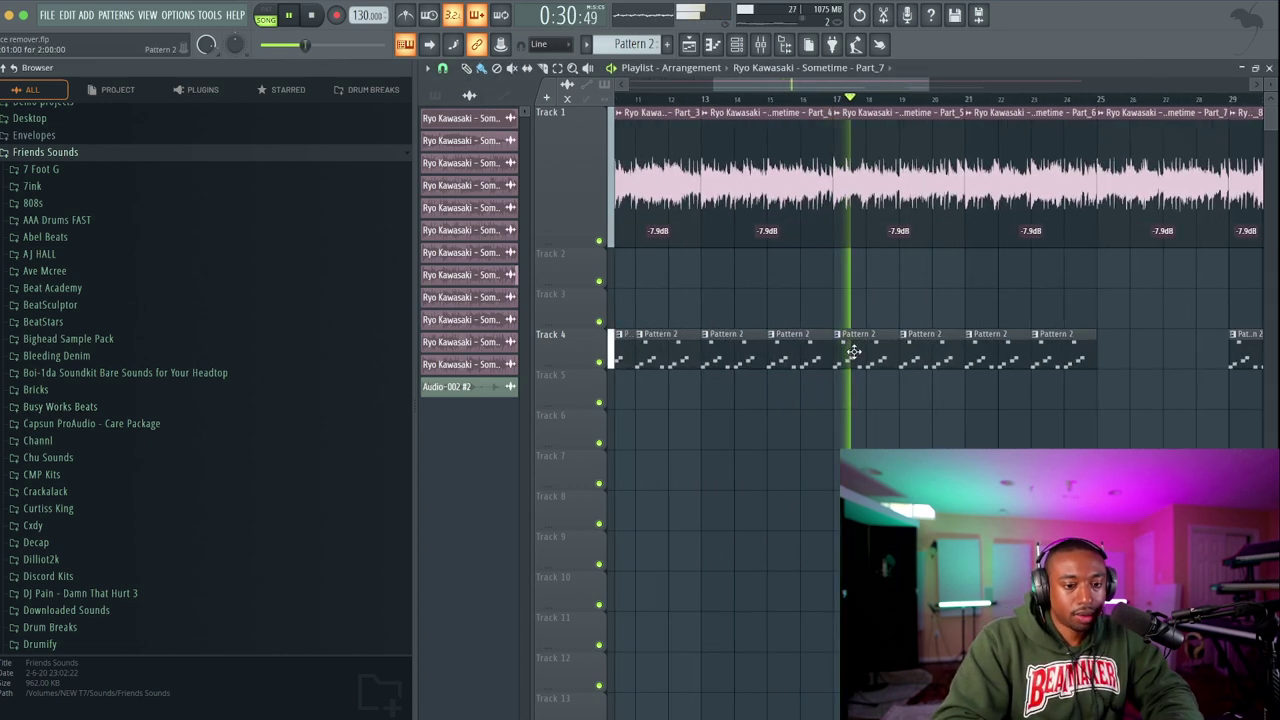
key(space)
key(space)
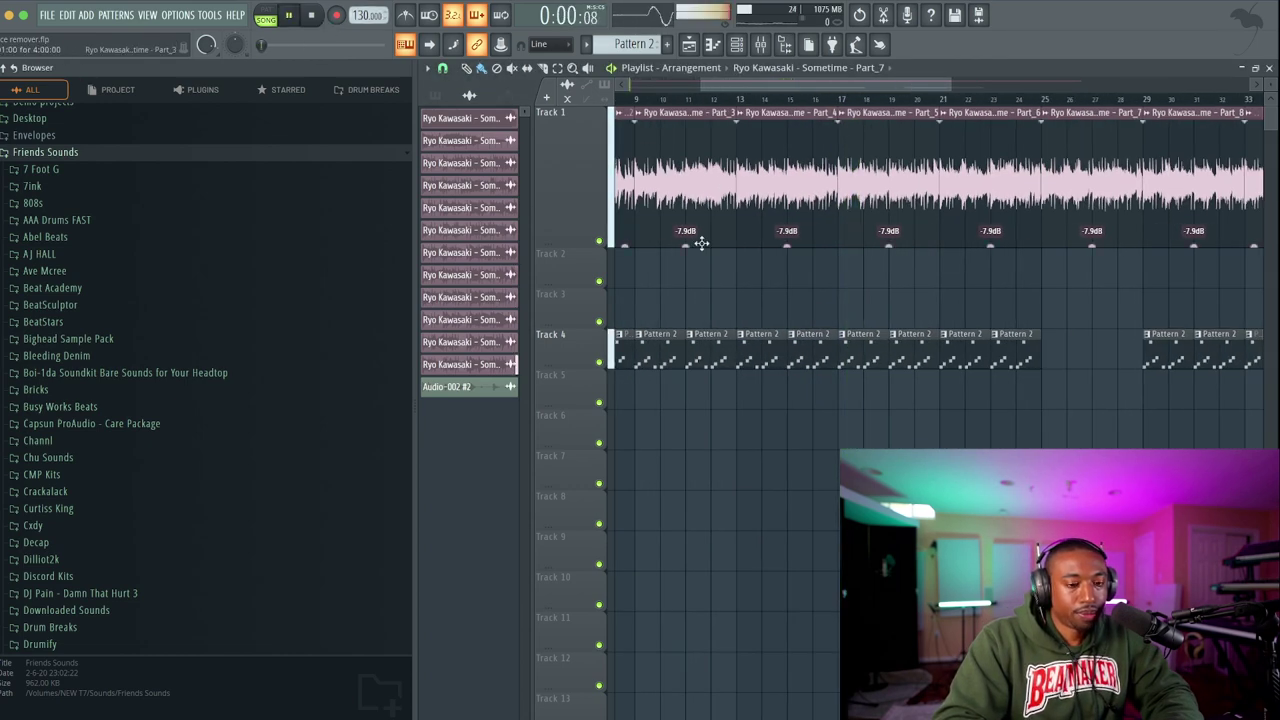
scroll(815, 265, up, 2)
drag(873, 290, 1190, 404)
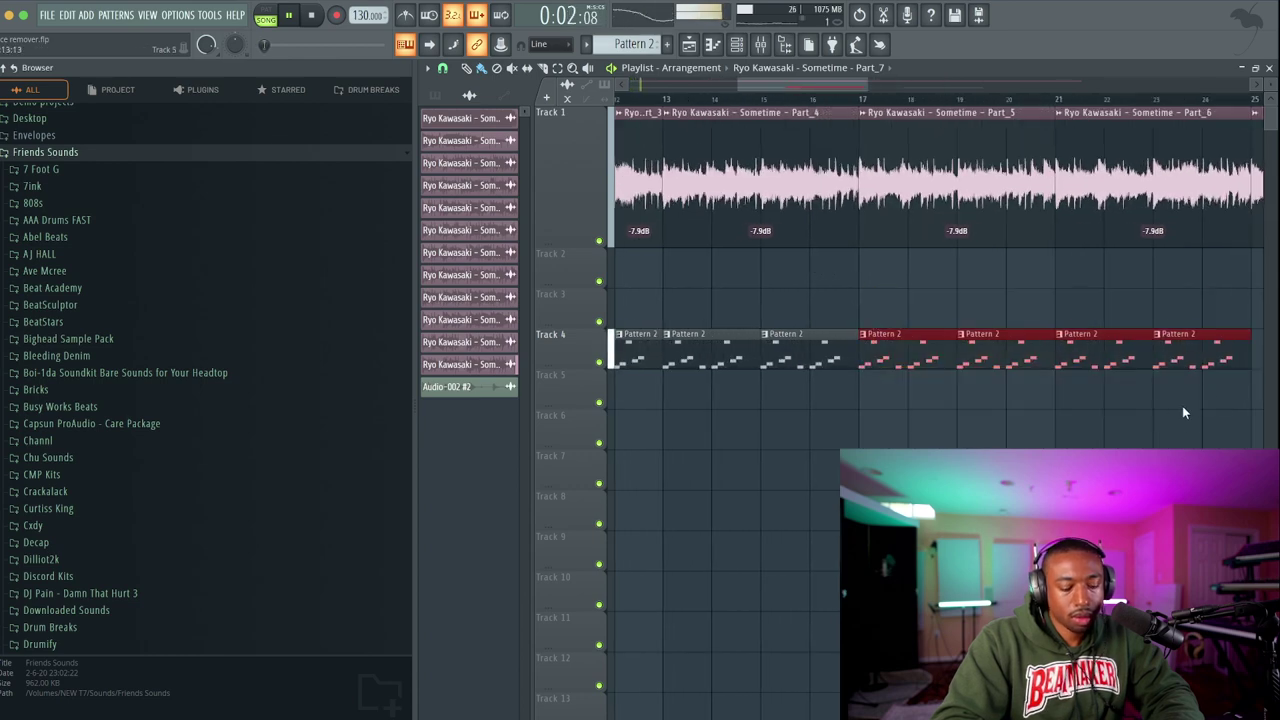
scroll(1182, 405, down, 3)
scroll(1065, 415, down, 2)
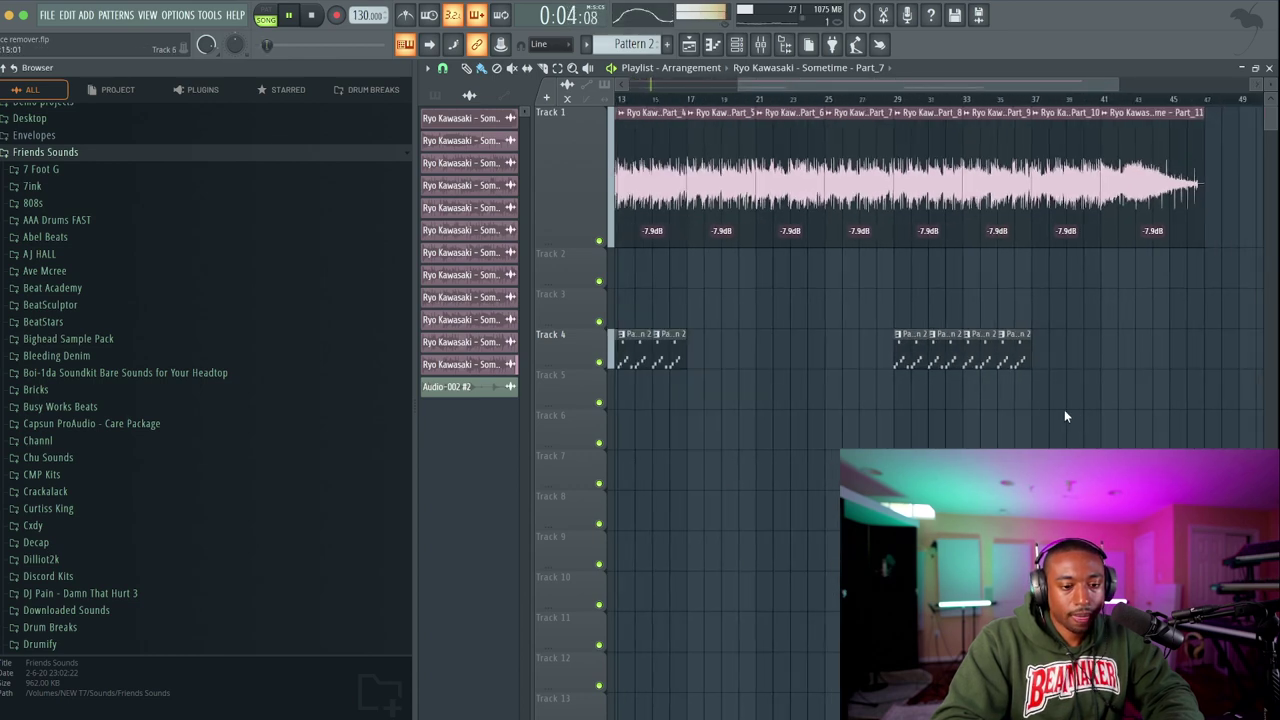
drag(1053, 337, 902, 355)
key(Delete)
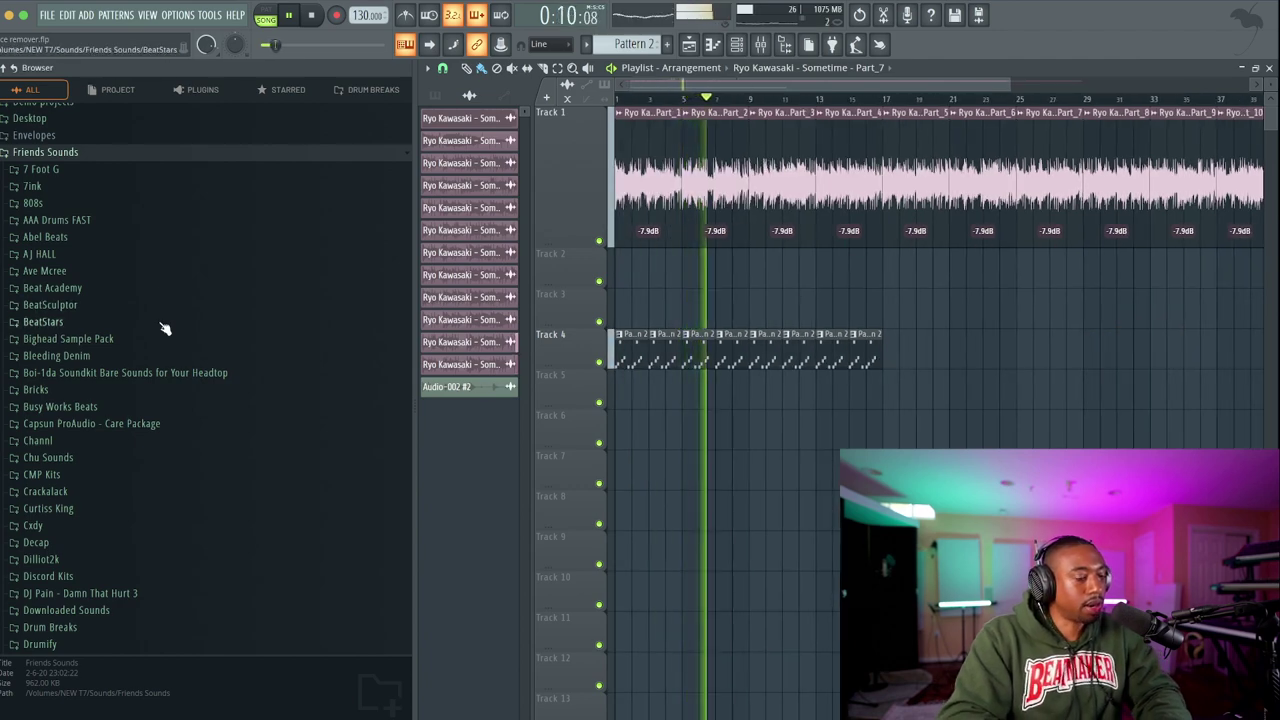
Expand the Lunch77 STS FULL PACK drum kits in the Lunch77 folder of Friends Sounds.
scroll(150, 304, down, 5)
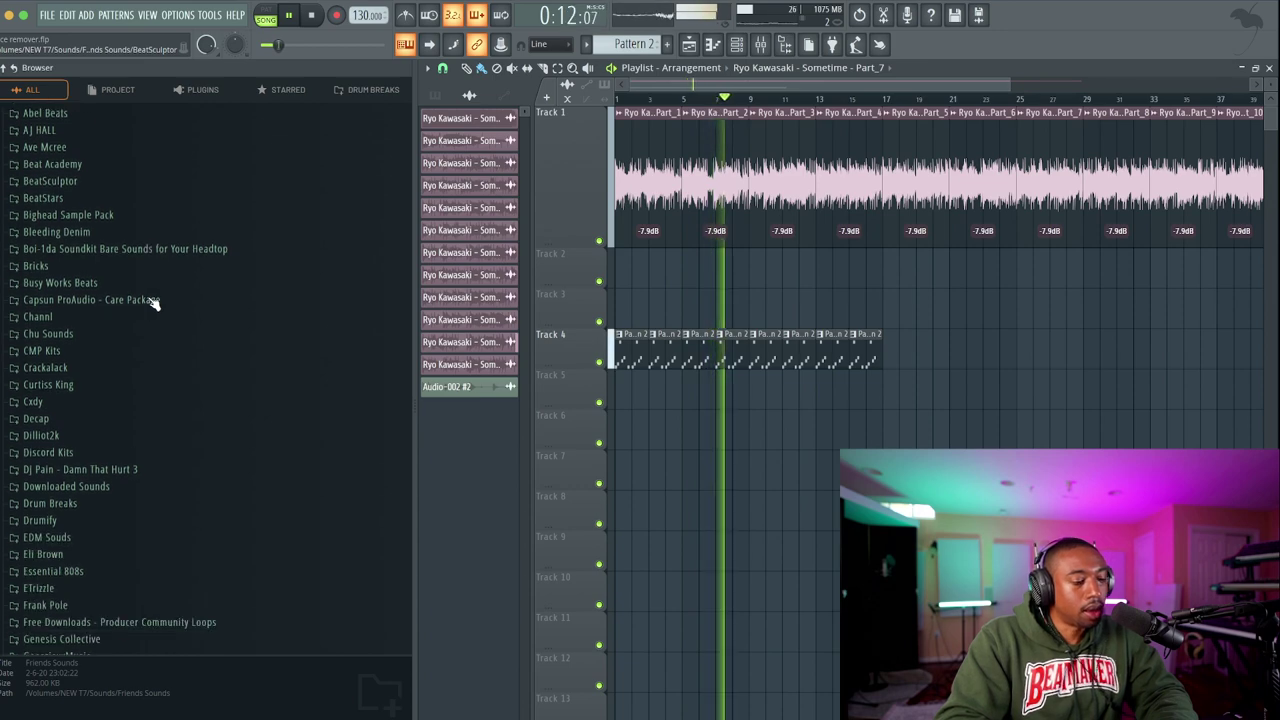
scroll(151, 303, down, 12)
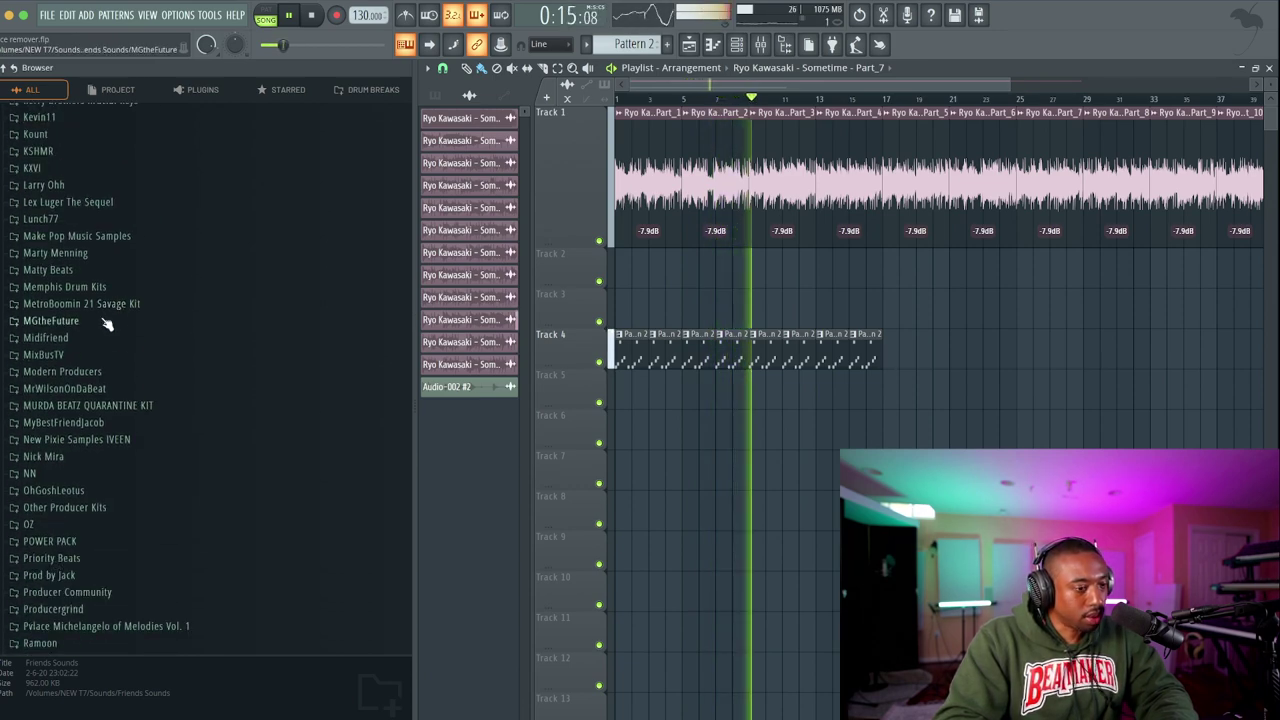
click(86, 218)
click(88, 235)
scroll(96, 240, up, 2)
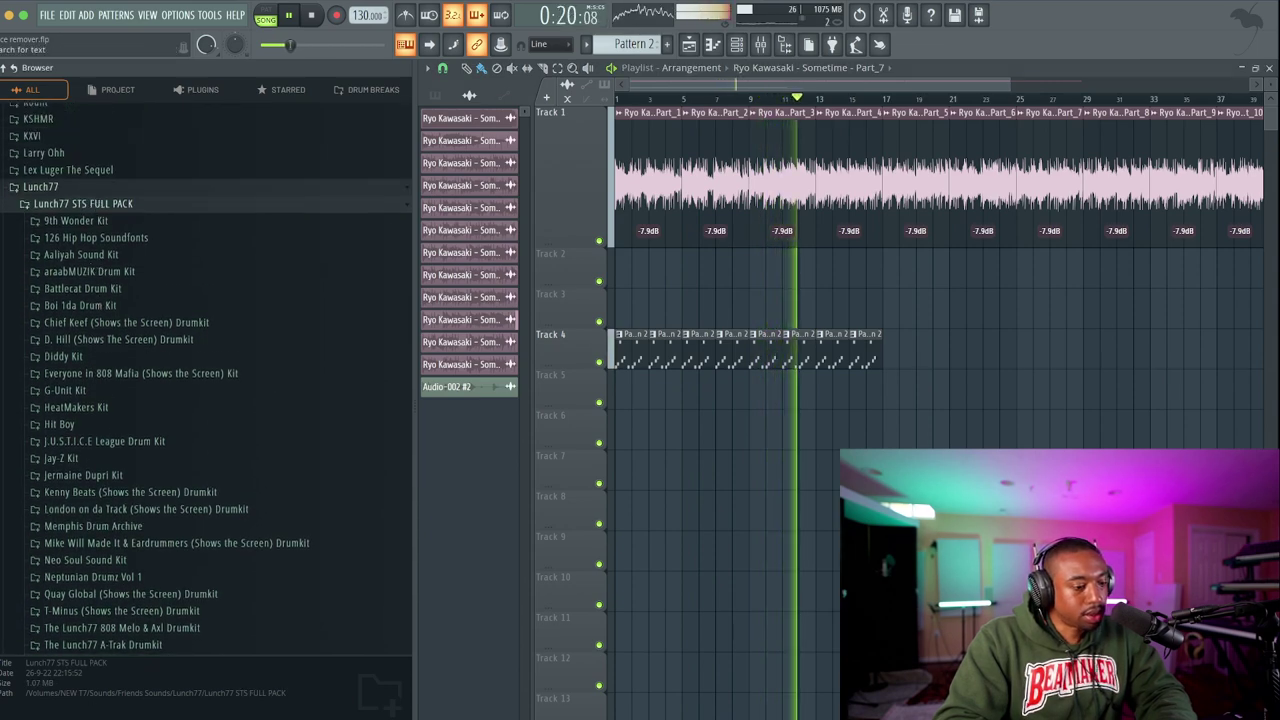
Search the sound browser for "chop snare" and preview the "rio - chop snare" sample.
click(183, 45)
text(chop snare)
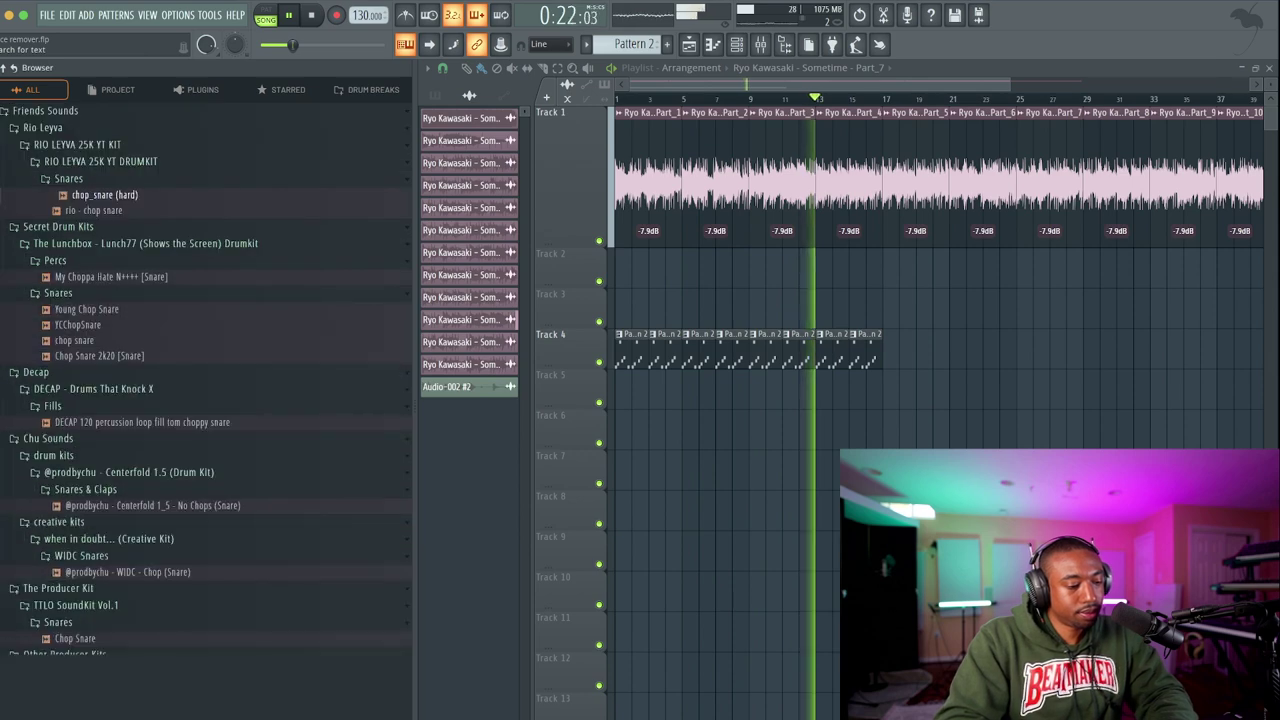
click(127, 211)
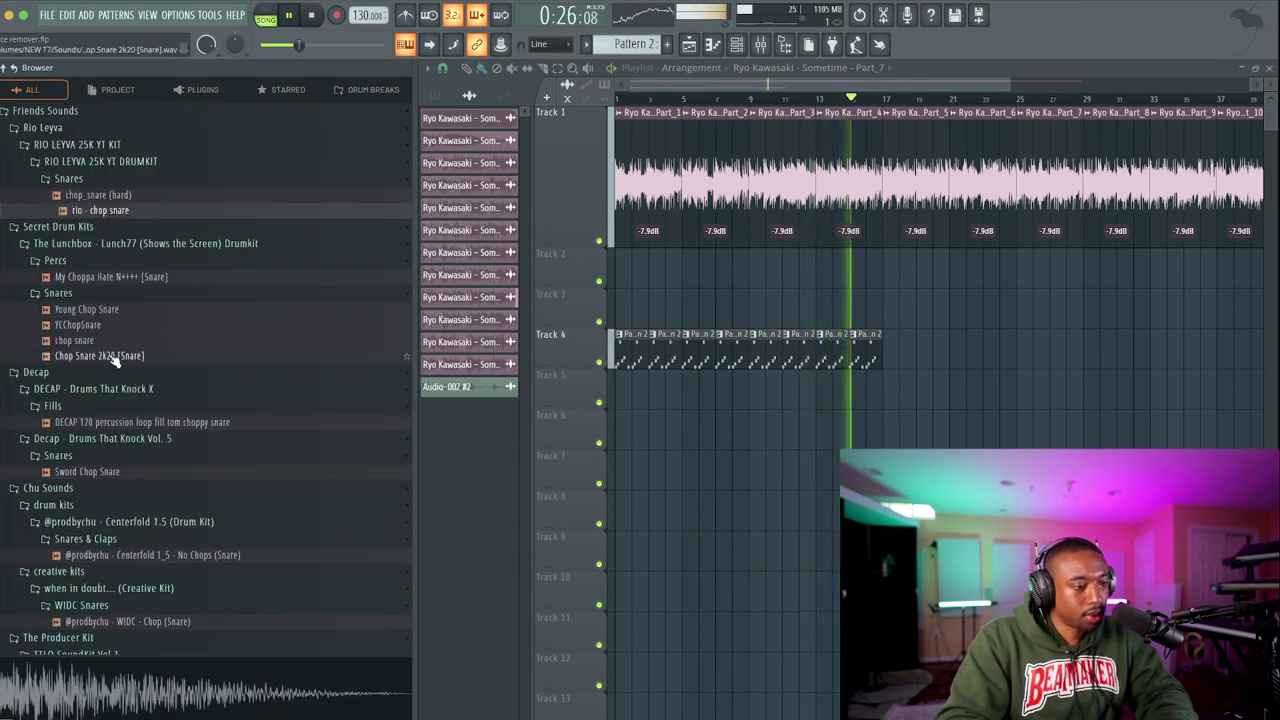
Look through the chop snare results in the Lunch77 STS FULL PACK and preview the "Sample God - Young Chop Snare" sample.
scroll(127, 306, down, 6)
scroll(127, 306, down, 4)
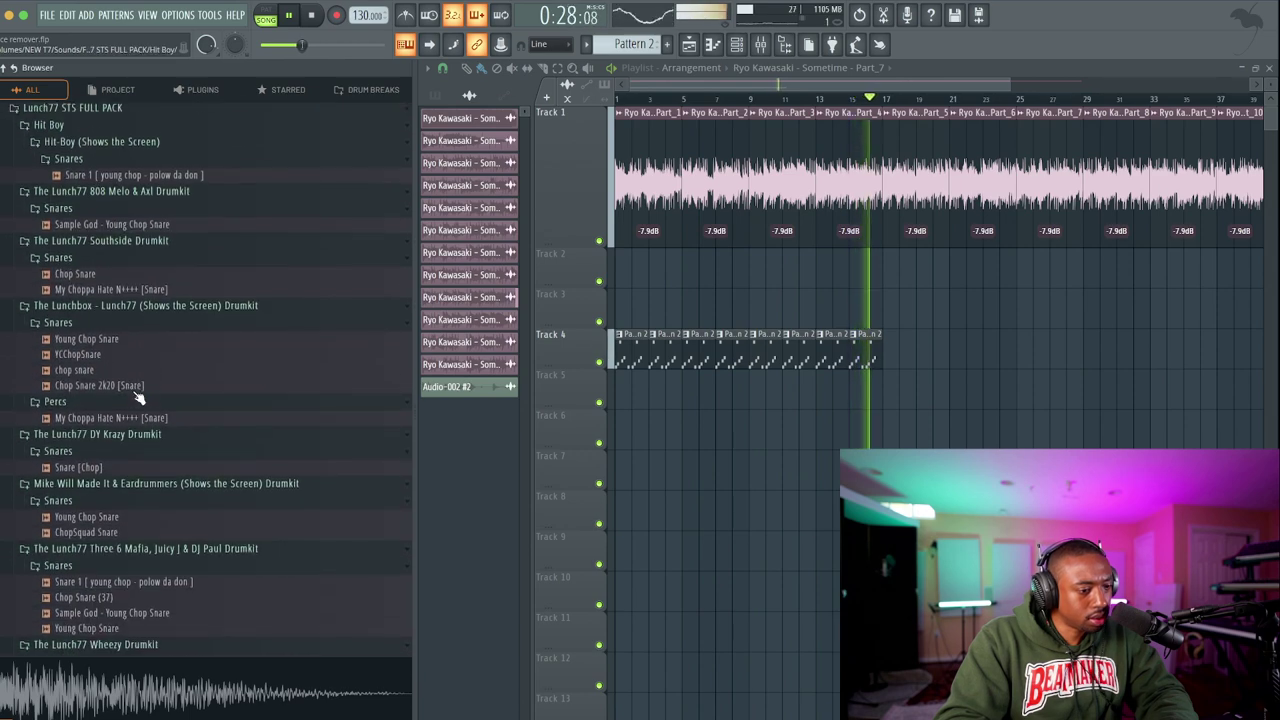
click(140, 285)
click(130, 220)
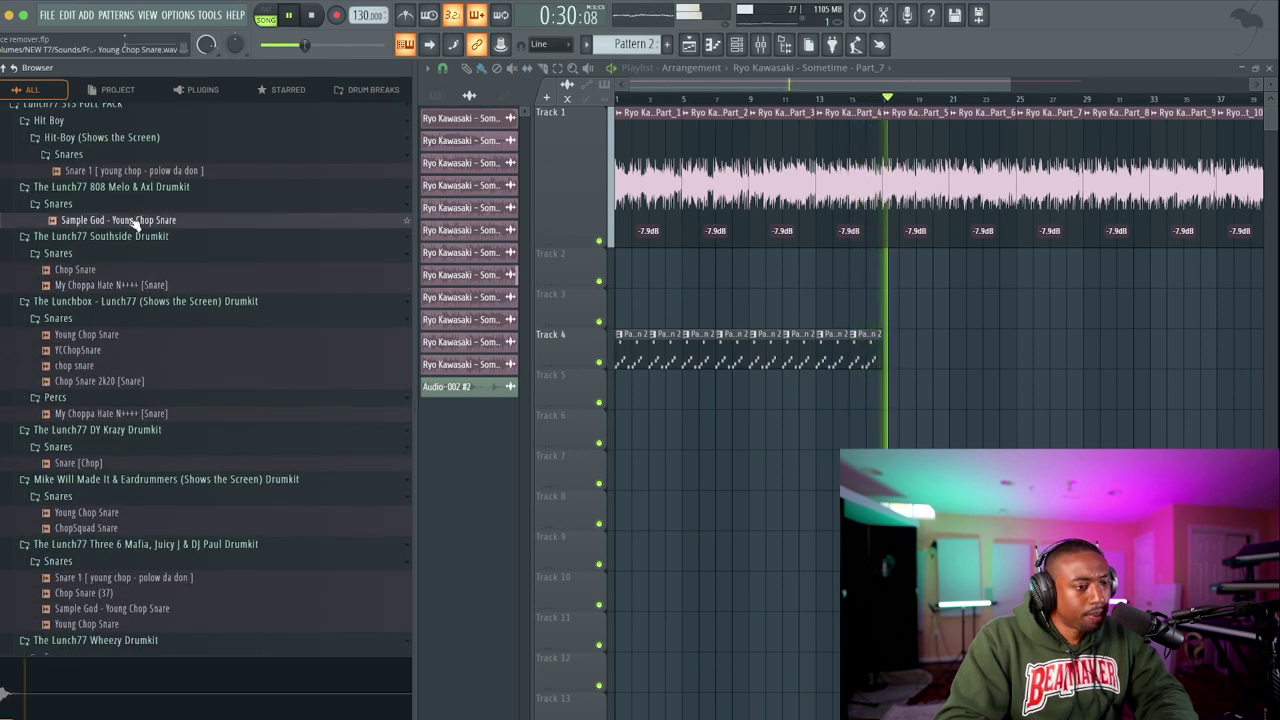
Load "Sample God - Young Chop Snare" into a new Sampler channel and raise its precomputed boost.
right_click(130, 220)
click(175, 240)
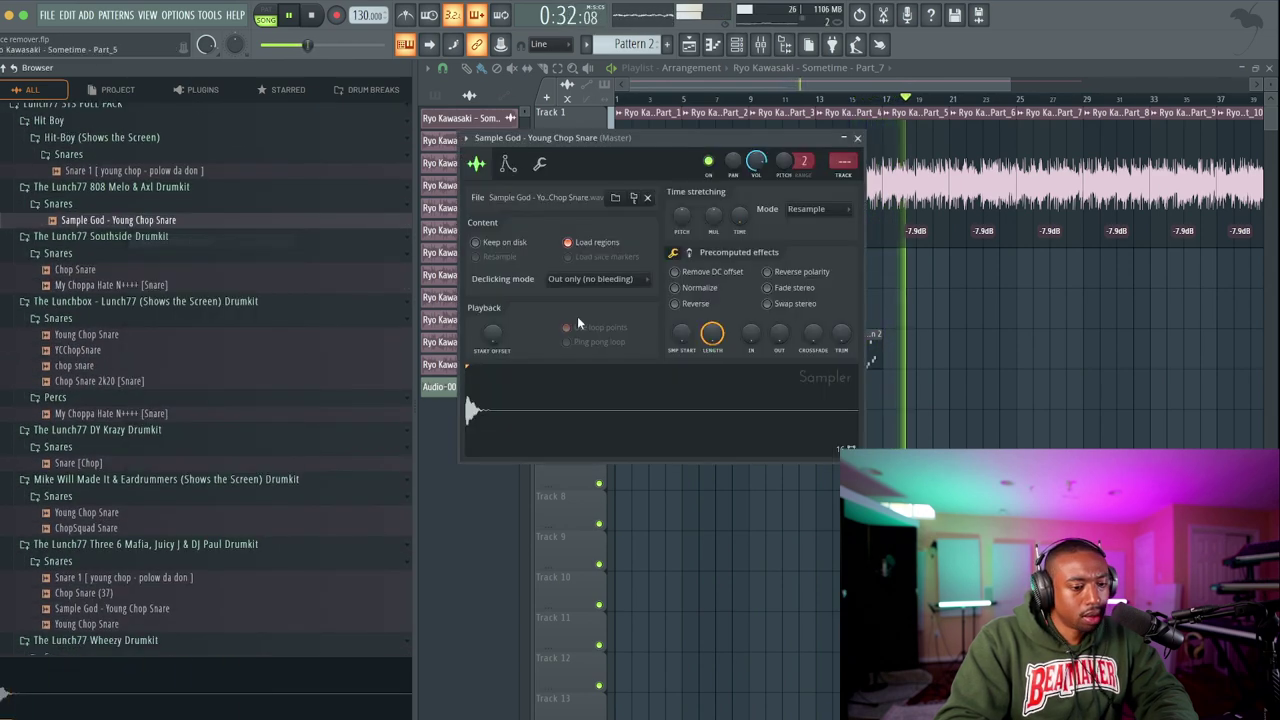
click(688, 252)
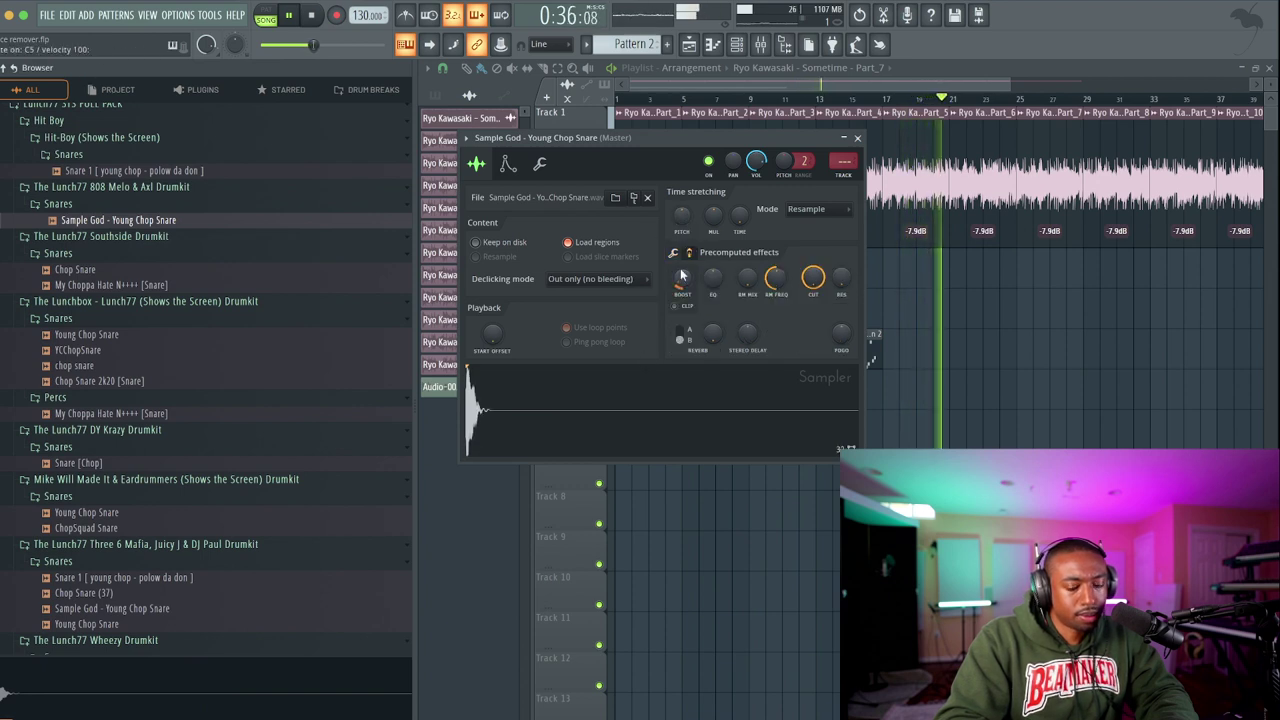
click(856, 137)
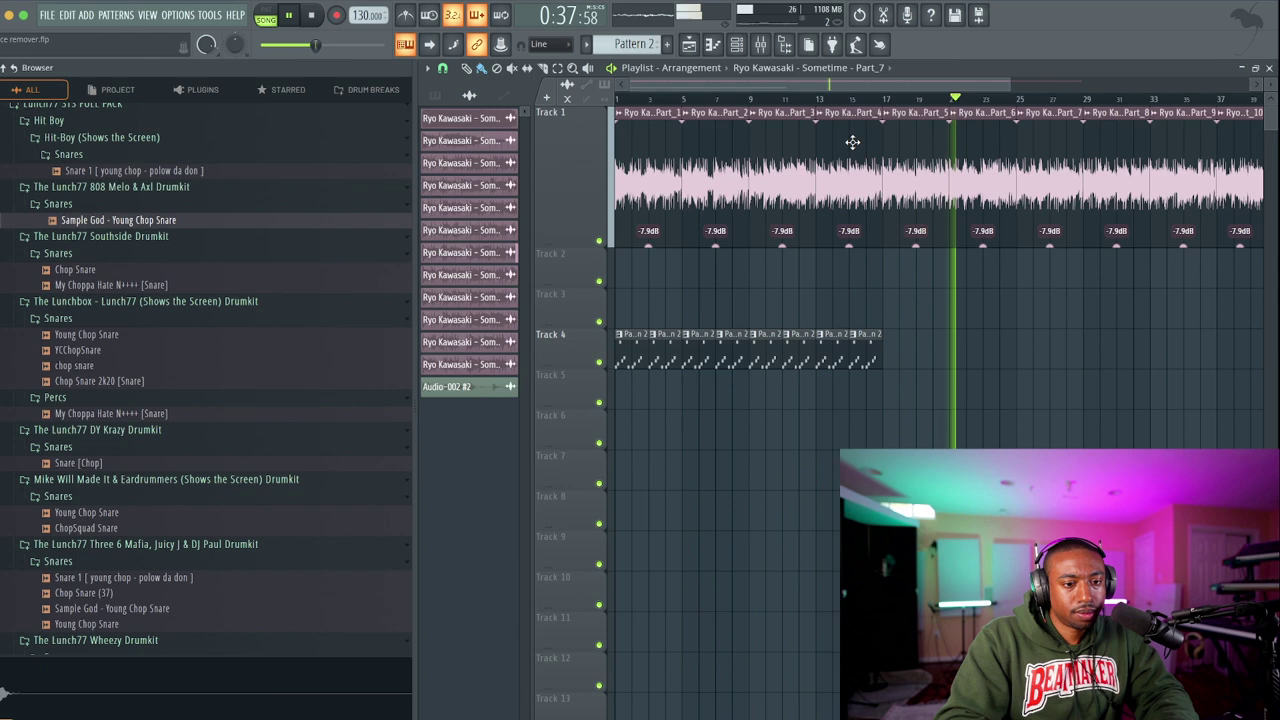
Create the empty Pattern 3 and route the Young Chop Snare channel to mixer track 25.
click(736, 44)
click(640, 45)
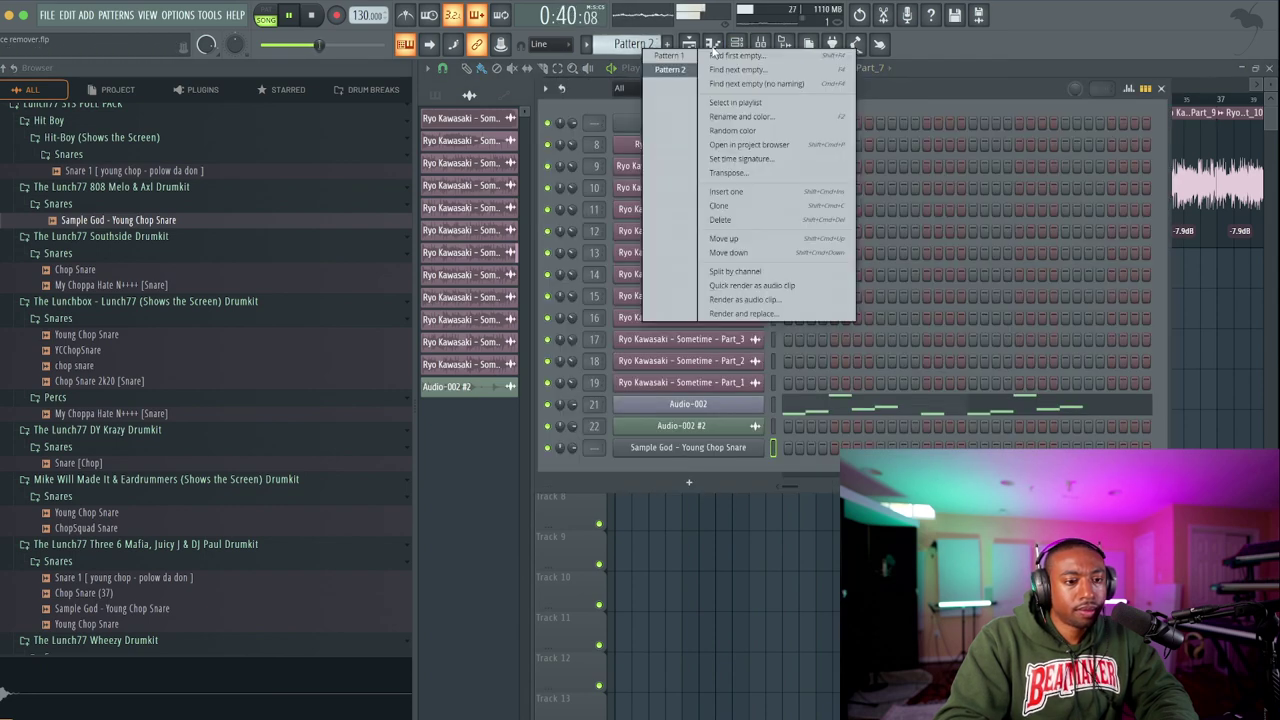
click(725, 49)
key(ctrl+l)
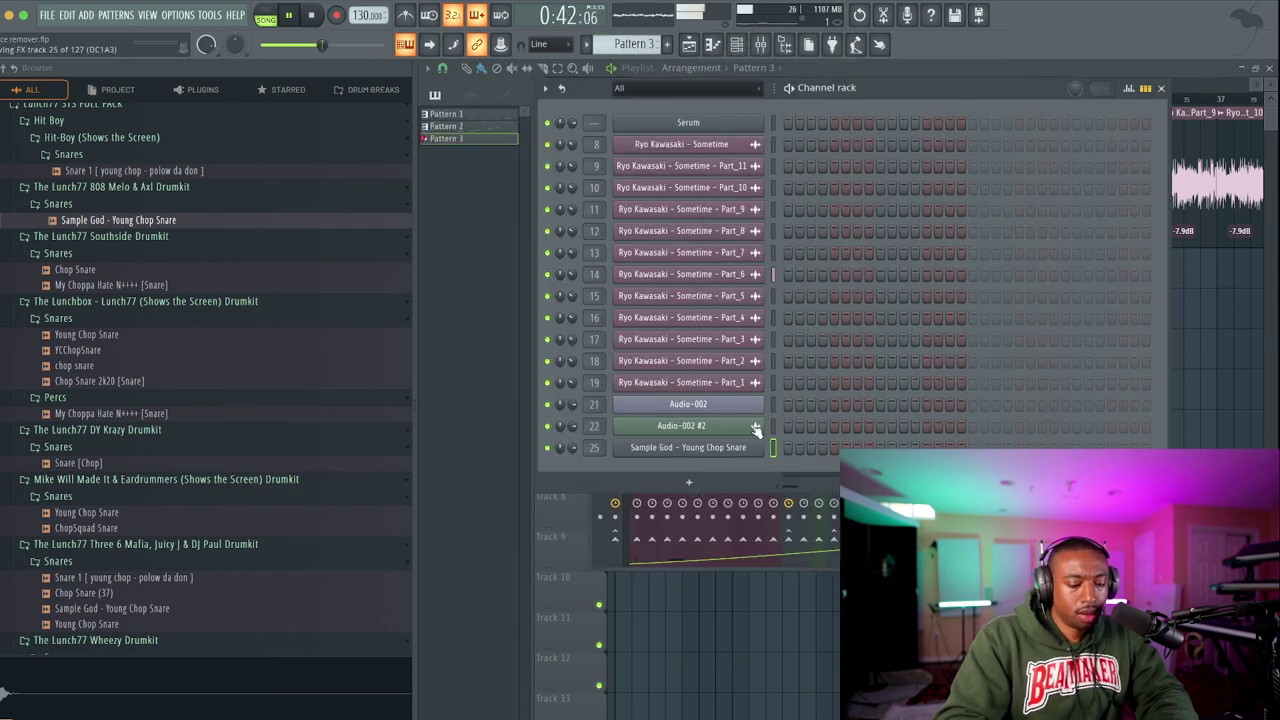
Place a Pattern 3 clip on Track 5 at bar 17 and add Young Chop Snare hits on steps 9 and 25.
key(F6)
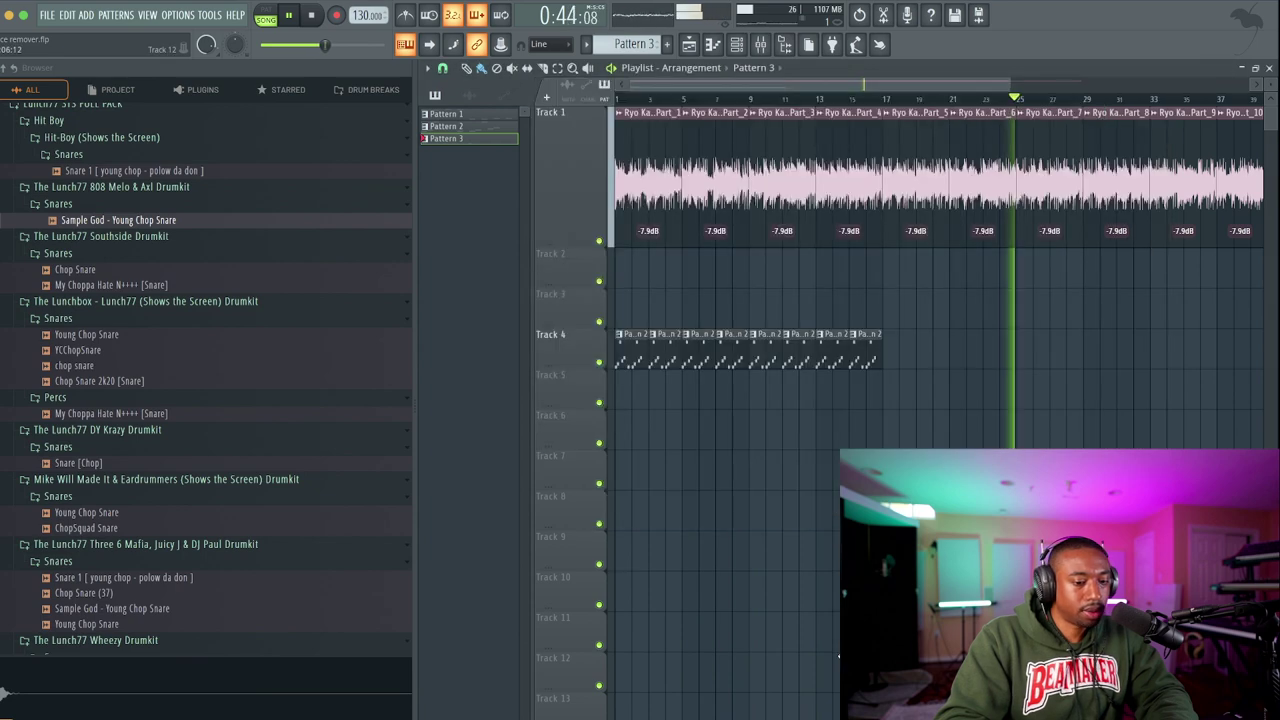
key(space)
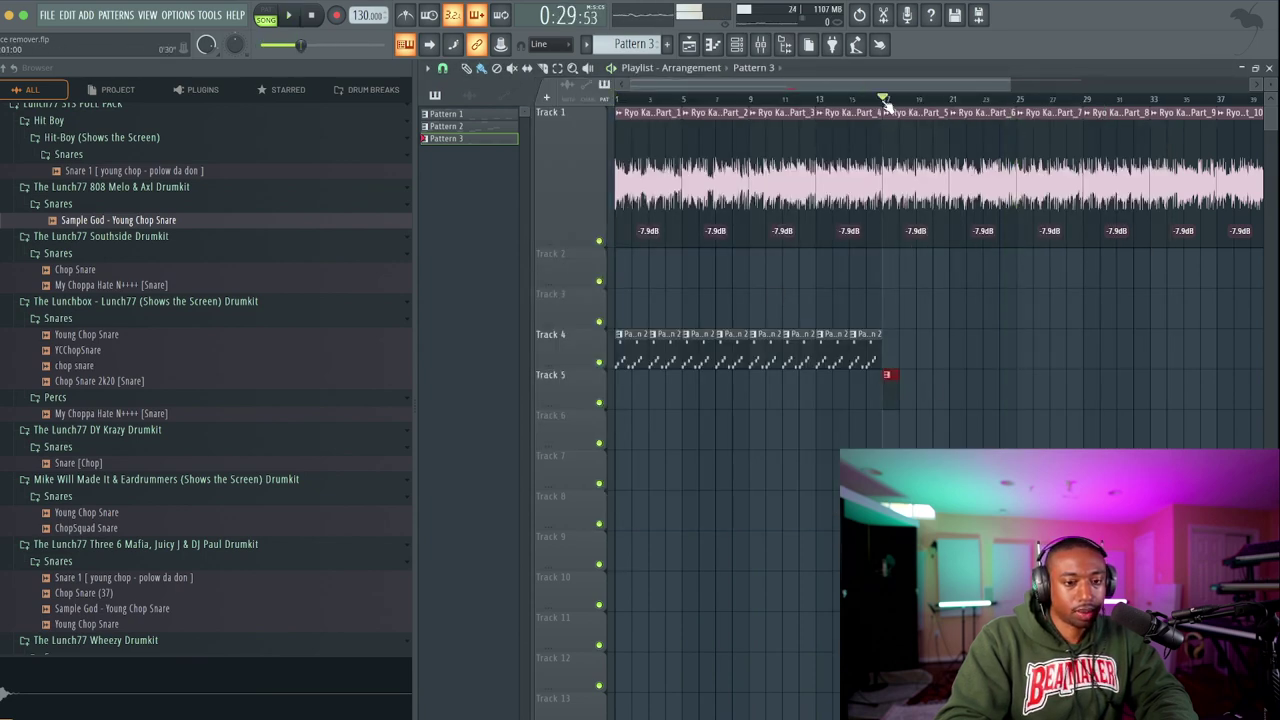
click(736, 44)
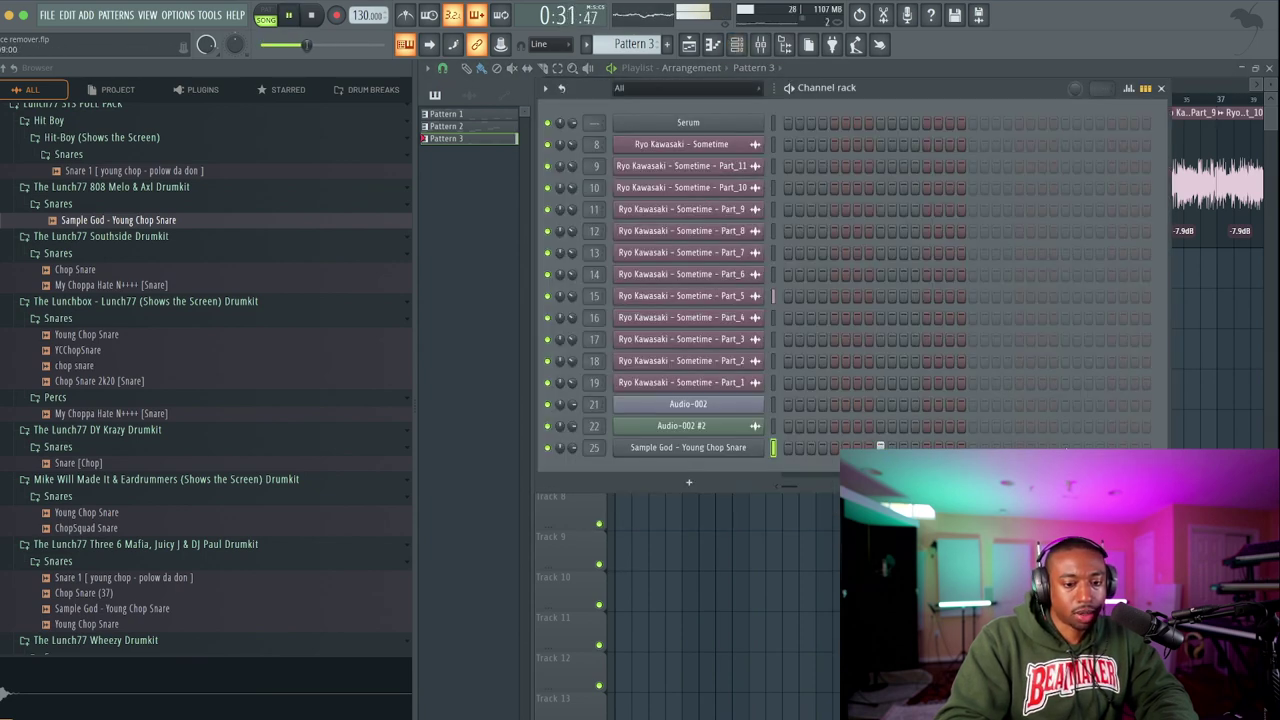
Set the Young Chop Snare channel to cut itself, using group 3 for both Cut and By.
click(632, 449)
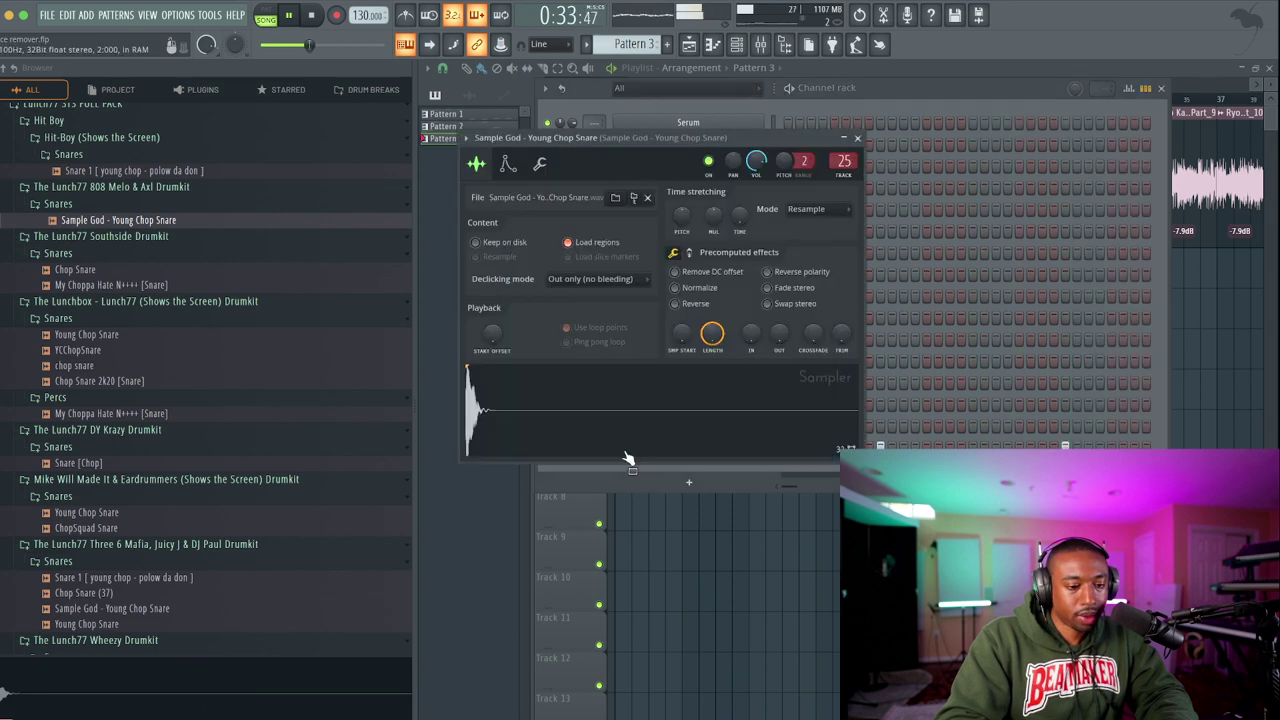
click(541, 163)
key(space)
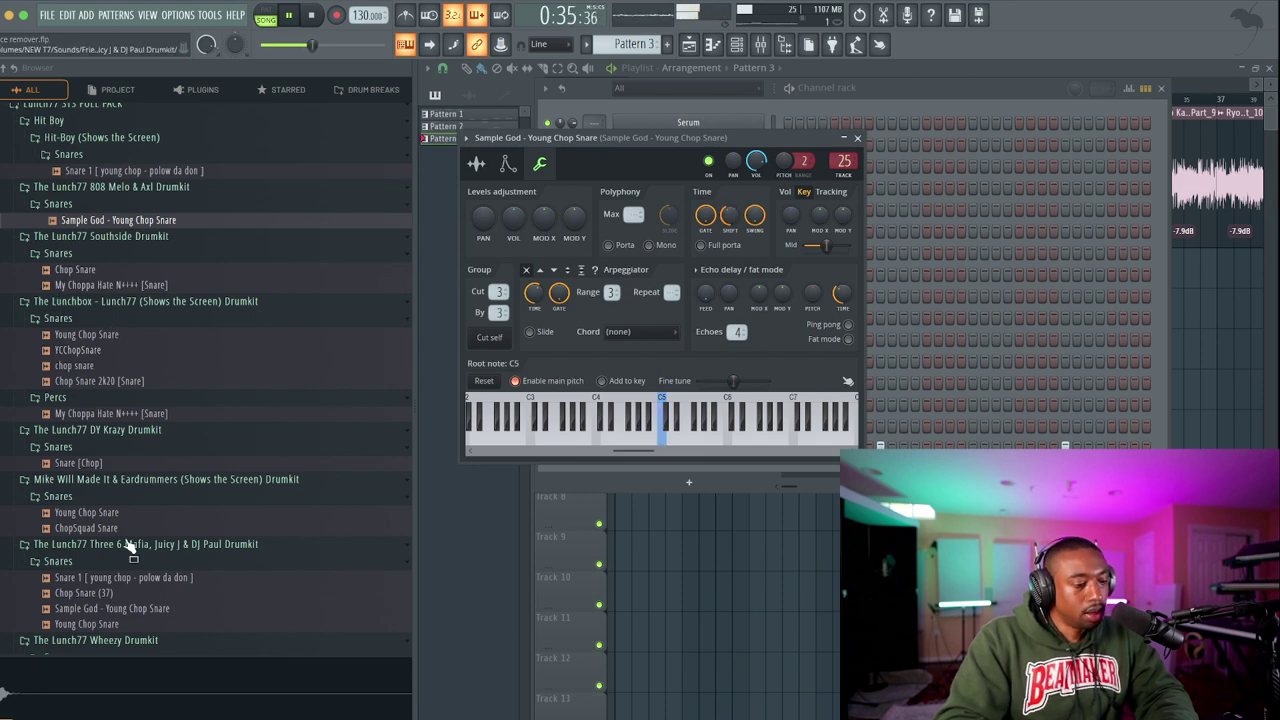
Search the sound browser for Spinz 808 samples and look through the 808s of the Lunchbox - Lunch77 drumkit.
scroll(128, 545, down, 3)
scroll(126, 543, up, 15)
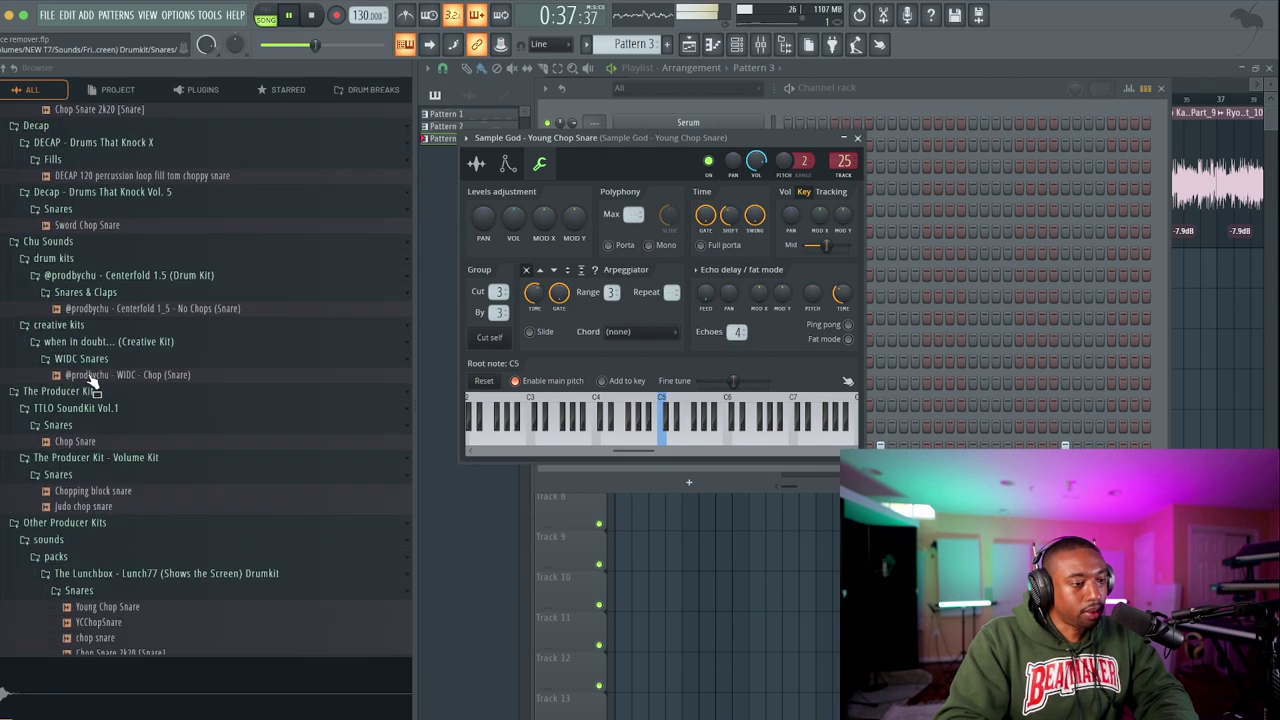
scroll(90, 380, up, 5)
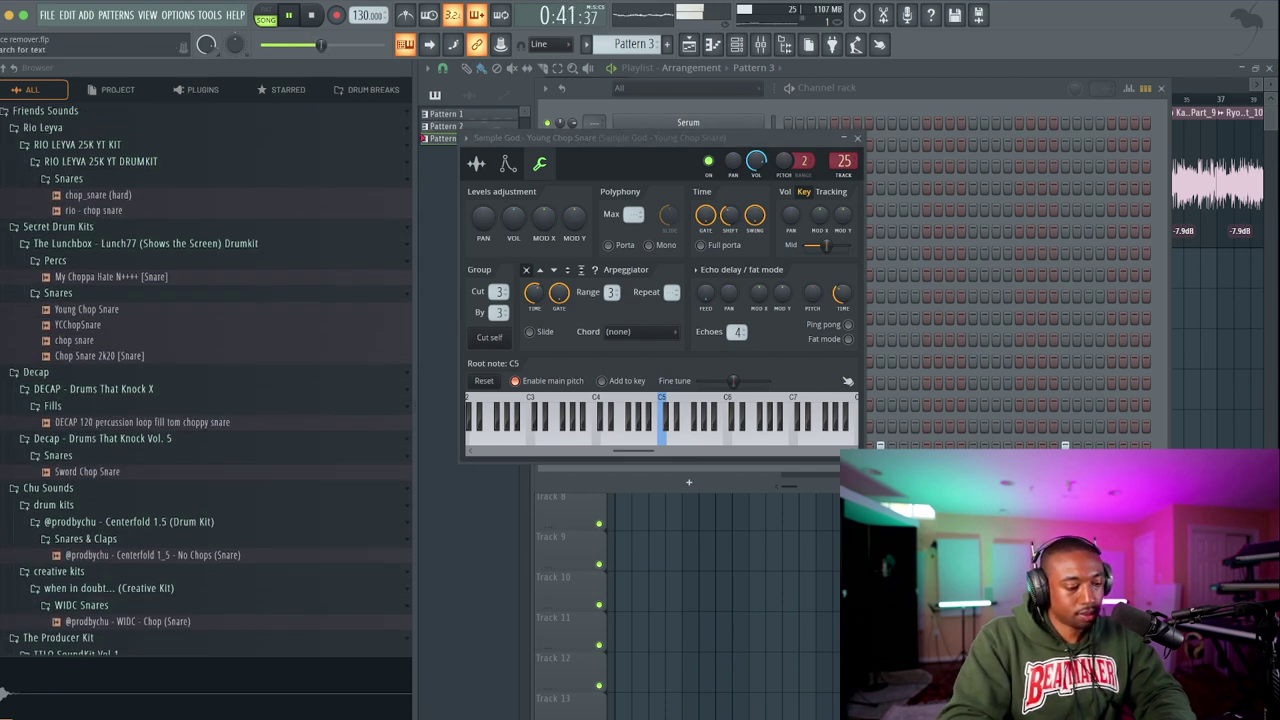
scroll(128, 505, down, 20)
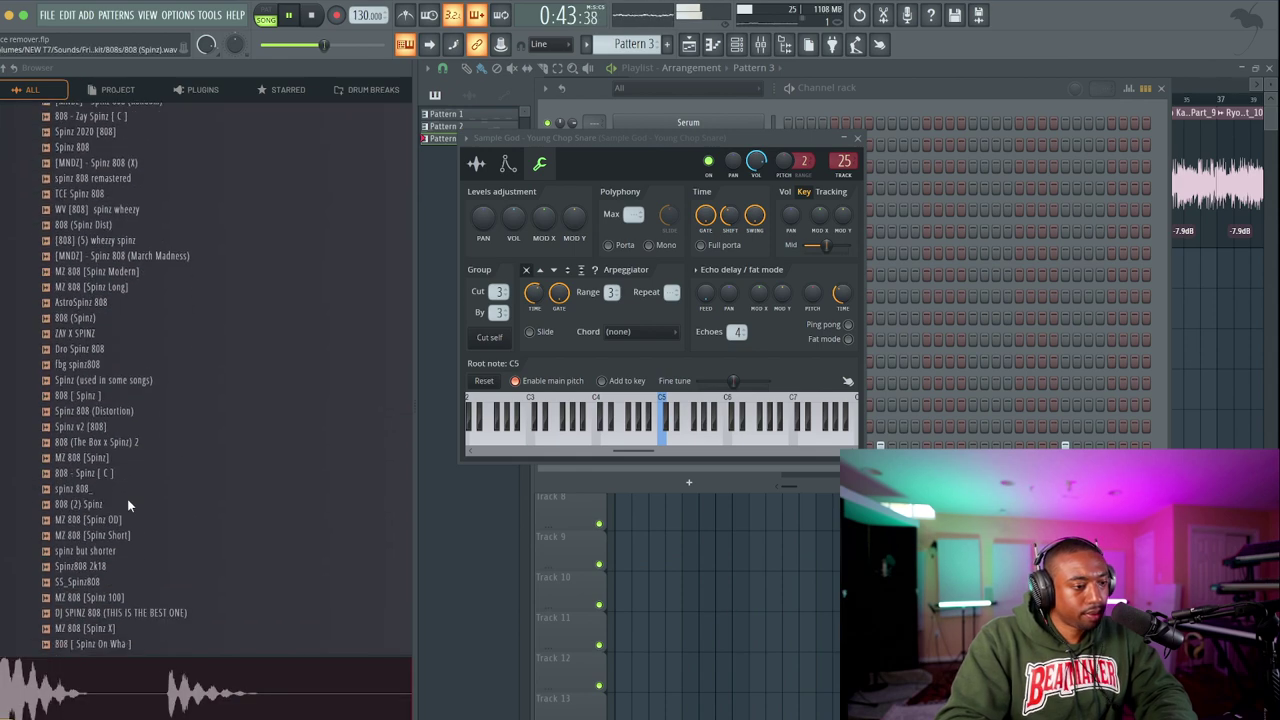
scroll(124, 329, up, 5)
scroll(134, 300, down, 4)
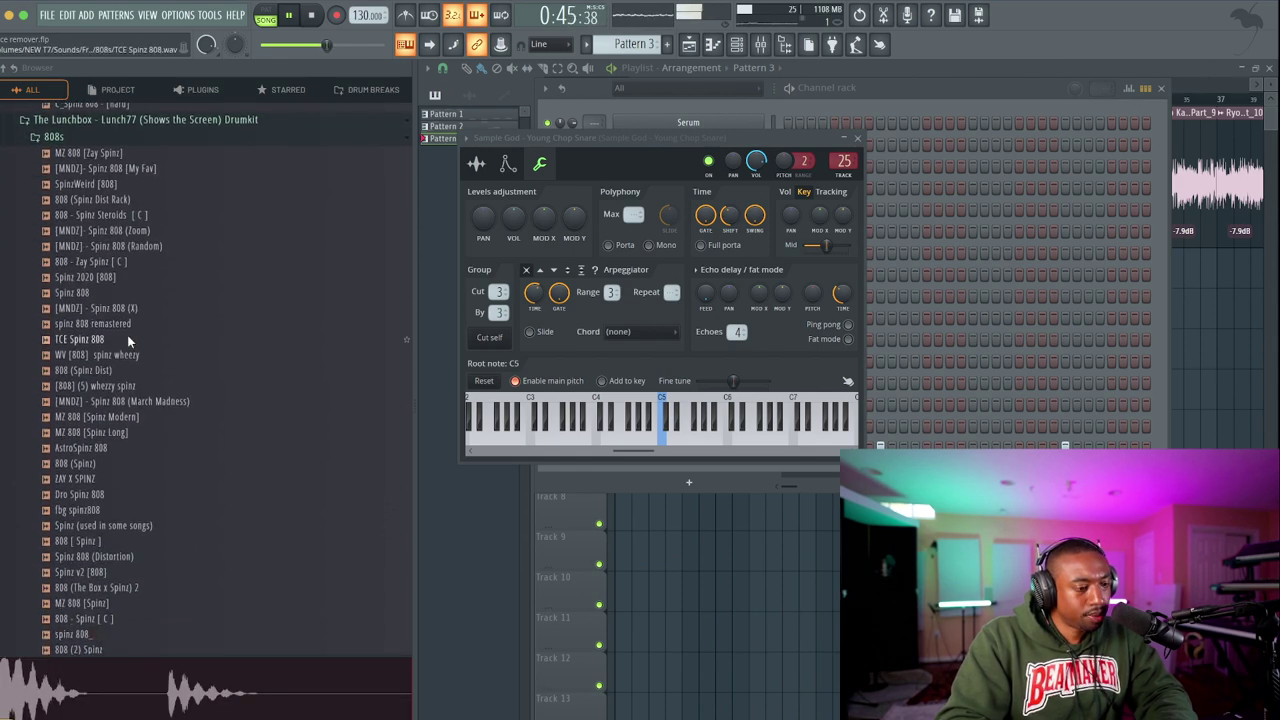
scroll(150, 232, down, 4)
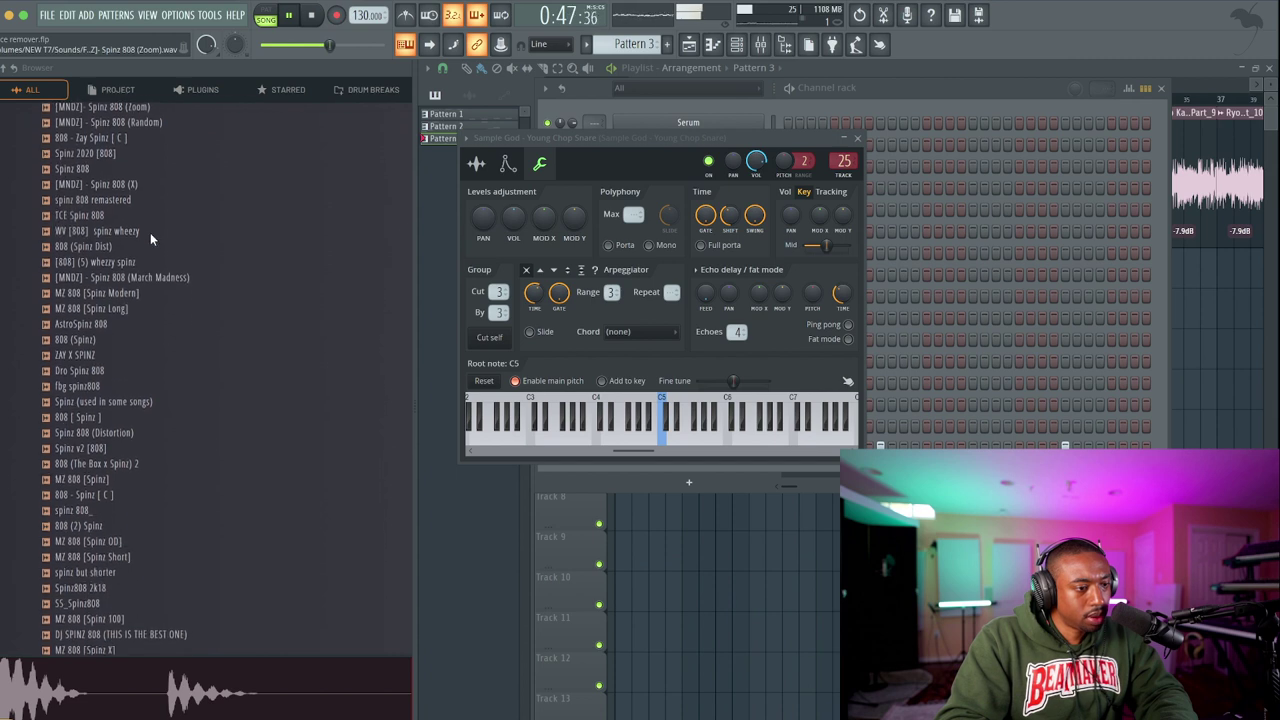
scroll(117, 347, down, 1)
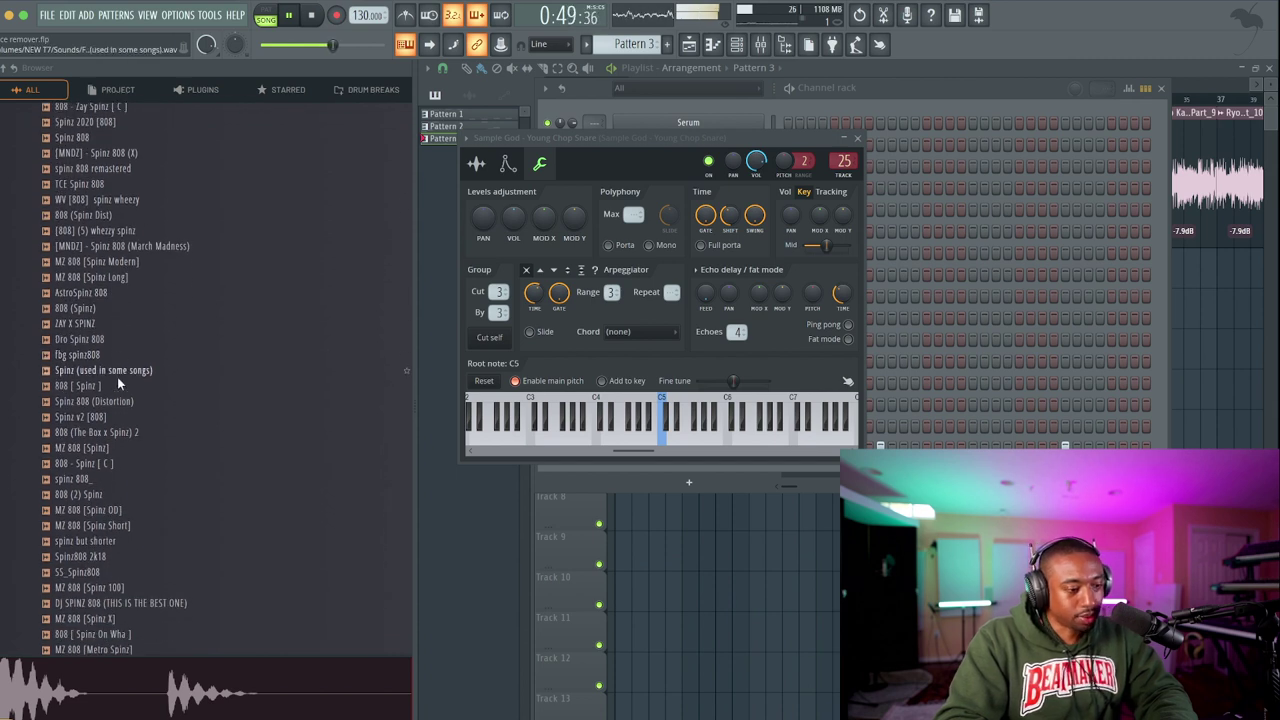
Preview the "Spinz v2 [808]", "808 - Spinz [ C ]" and "spinz 808_" samples.
click(125, 417)
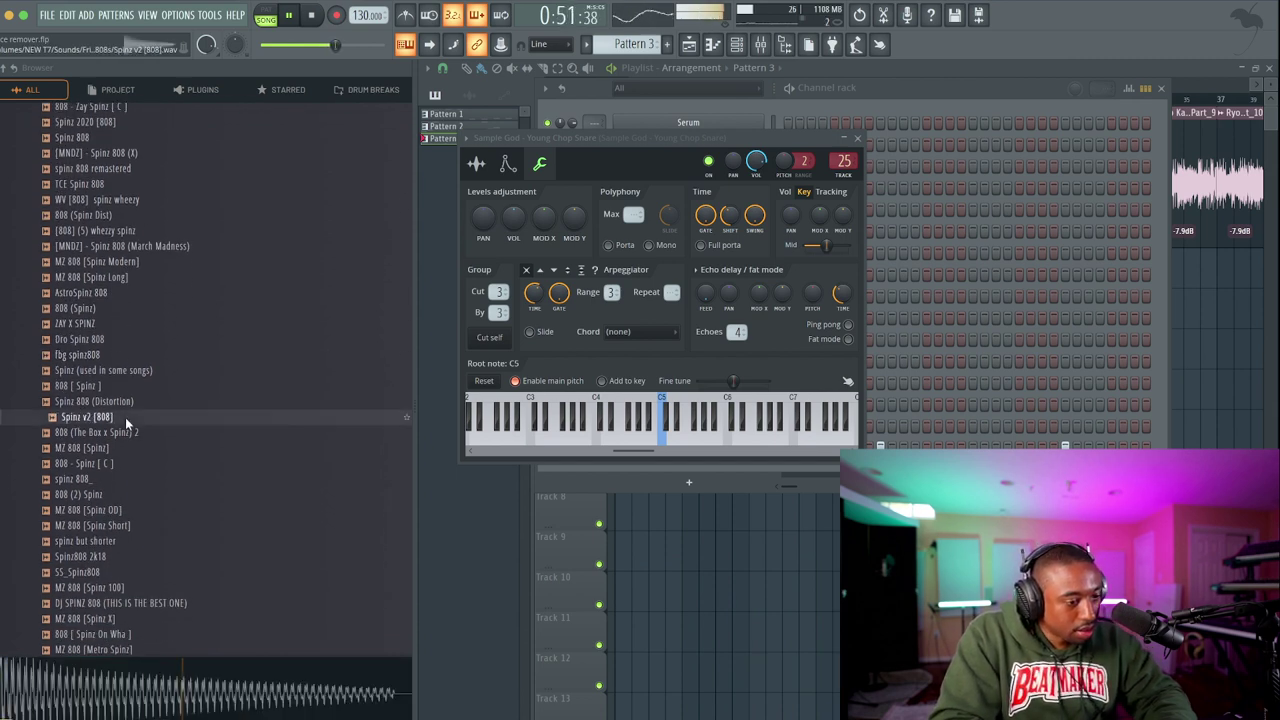
click(118, 464)
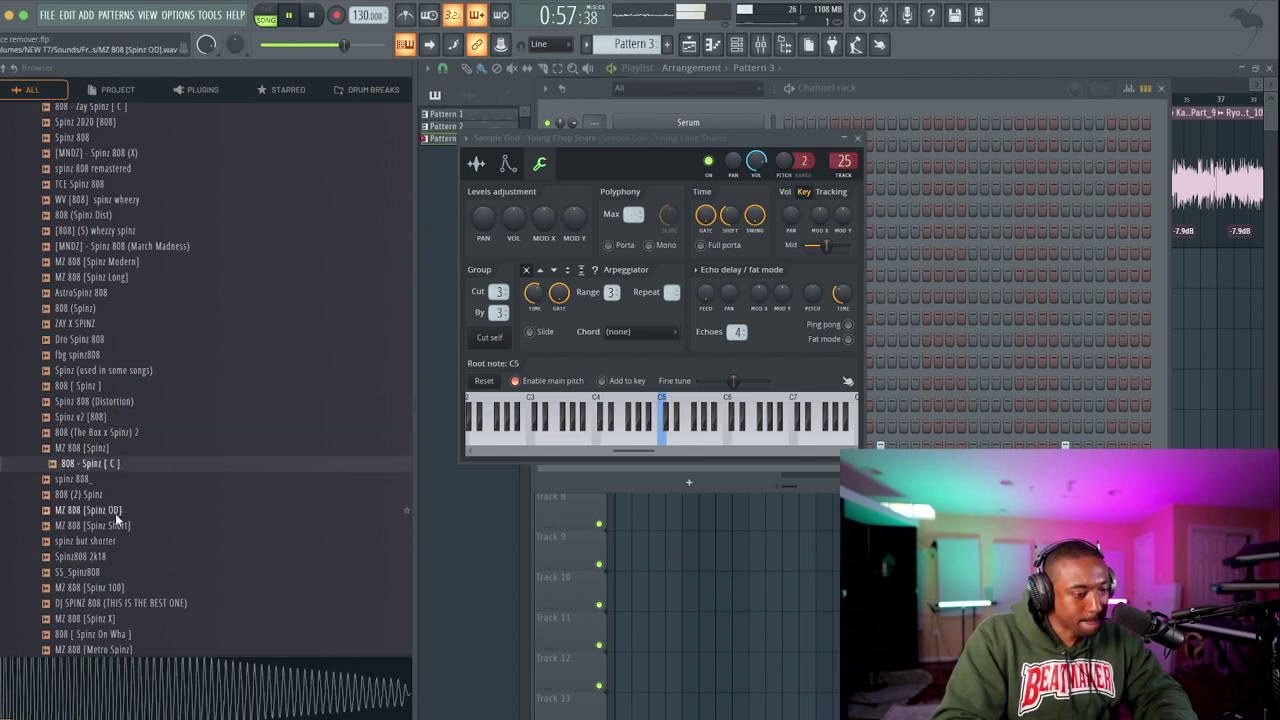
scroll(115, 513, up, 4)
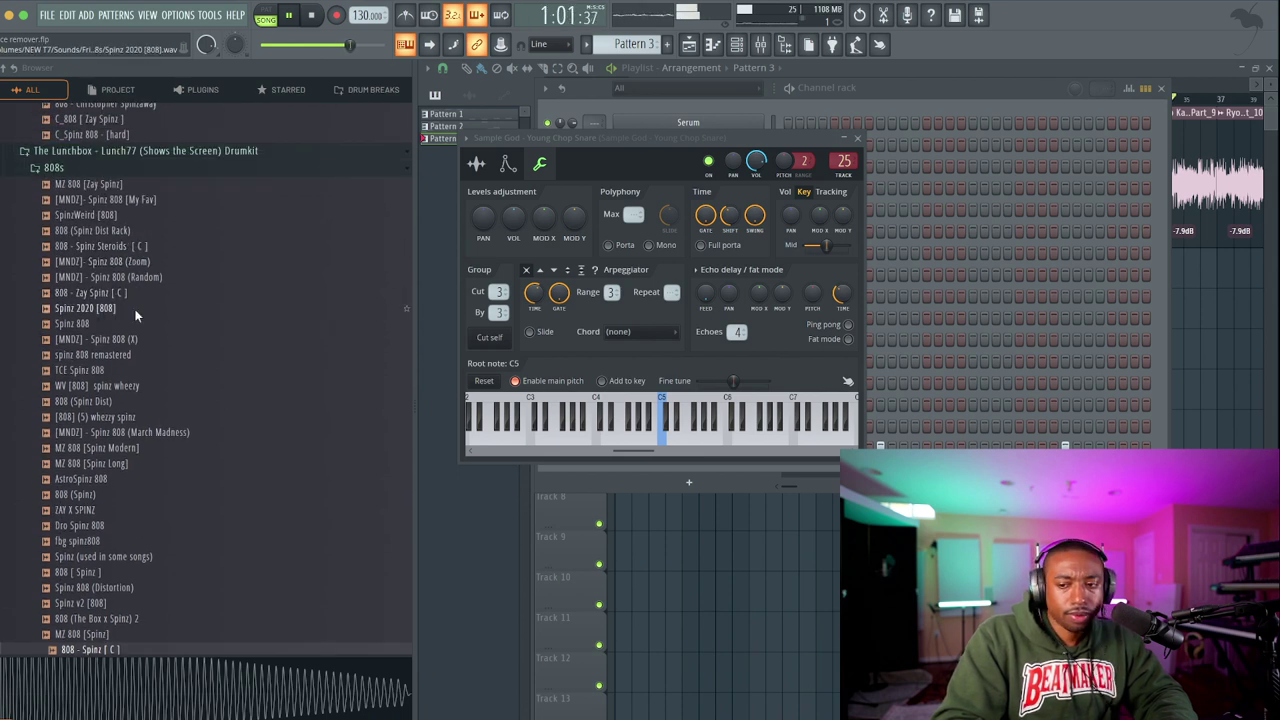
scroll(135, 300, up, 3)
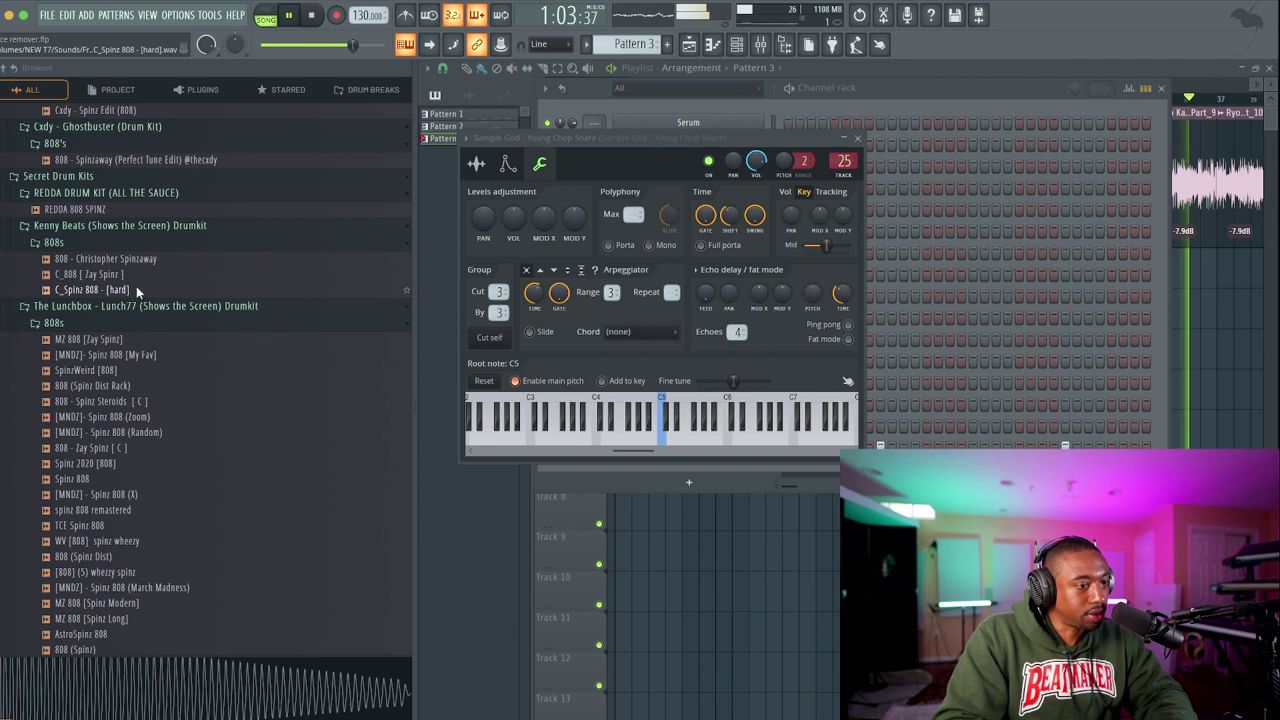
scroll(136, 286, up, 2)
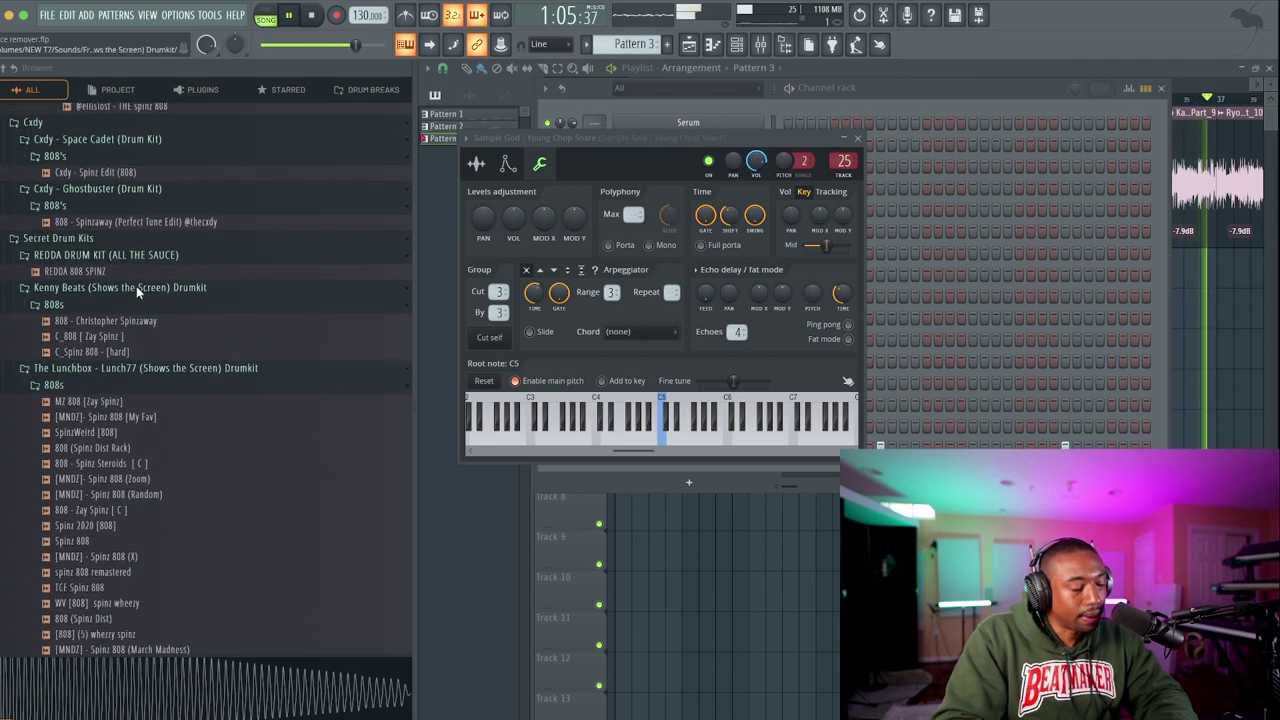
scroll(136, 286, down, 10)
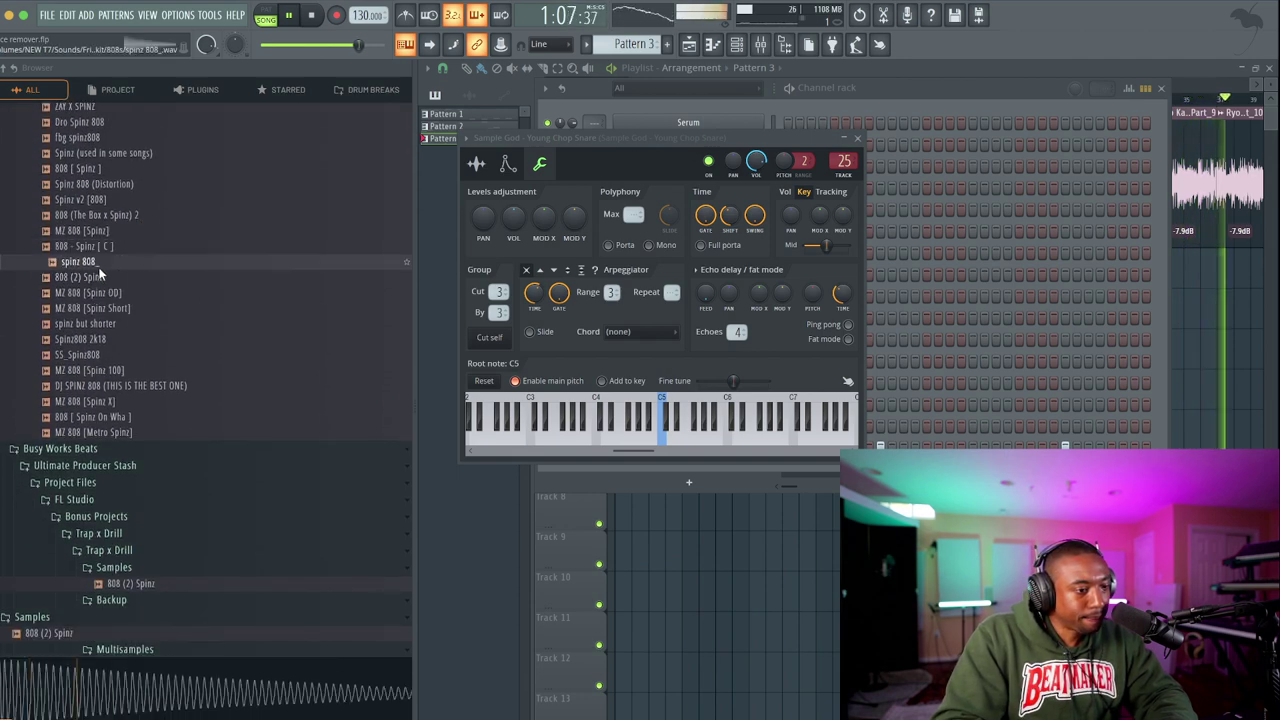
Load "spinz 808_" into a new Sampler channel and route it to mixer track 26.
right_click(99, 268)
click(150, 293)
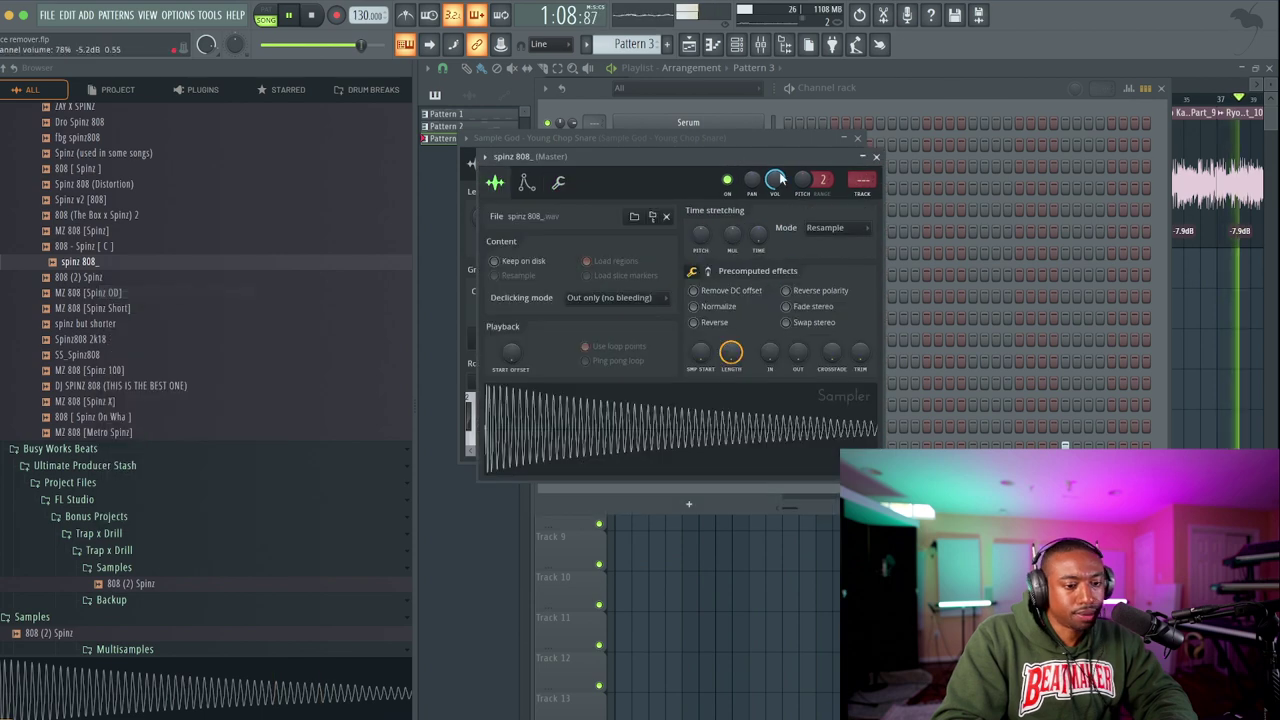
click(876, 157)
key(Escape)
key(space)
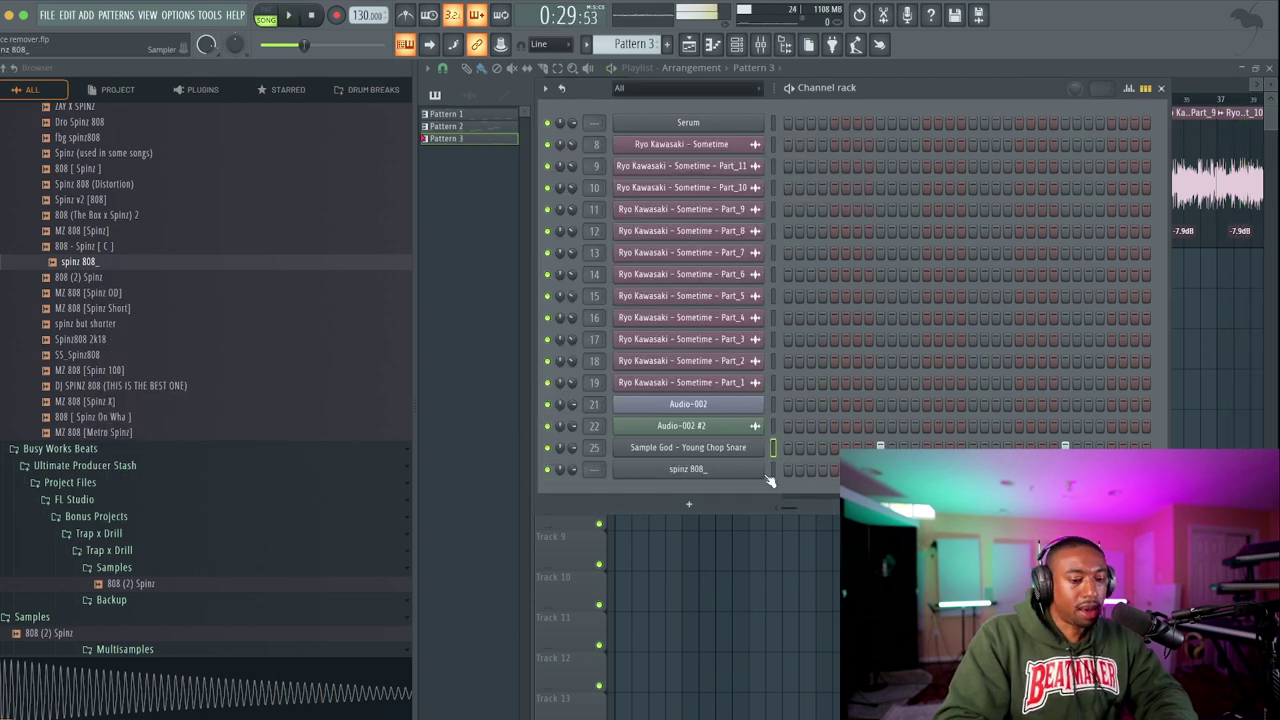
key(ctrl+l)
key(F6)
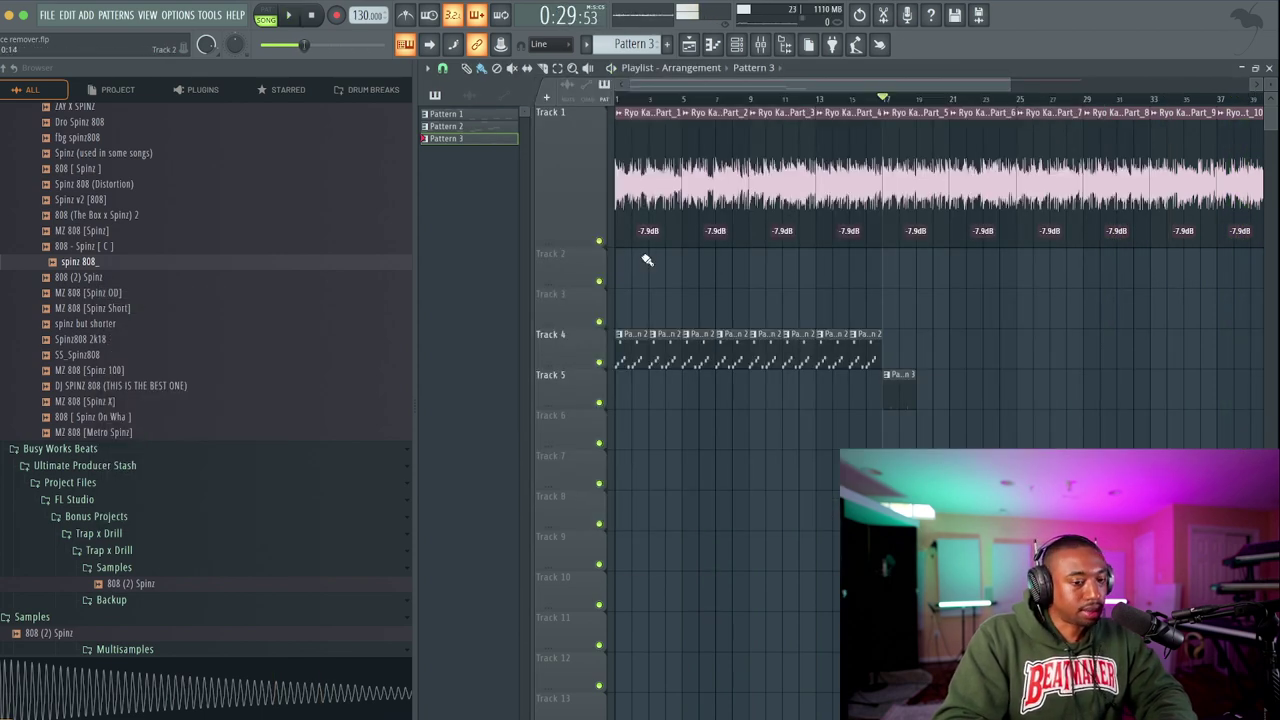
Program spinz 808_ hits in Pattern 3 starting on step 1, and try a tempo of 152 BPM.
key(space)
key(space)
key(F6)
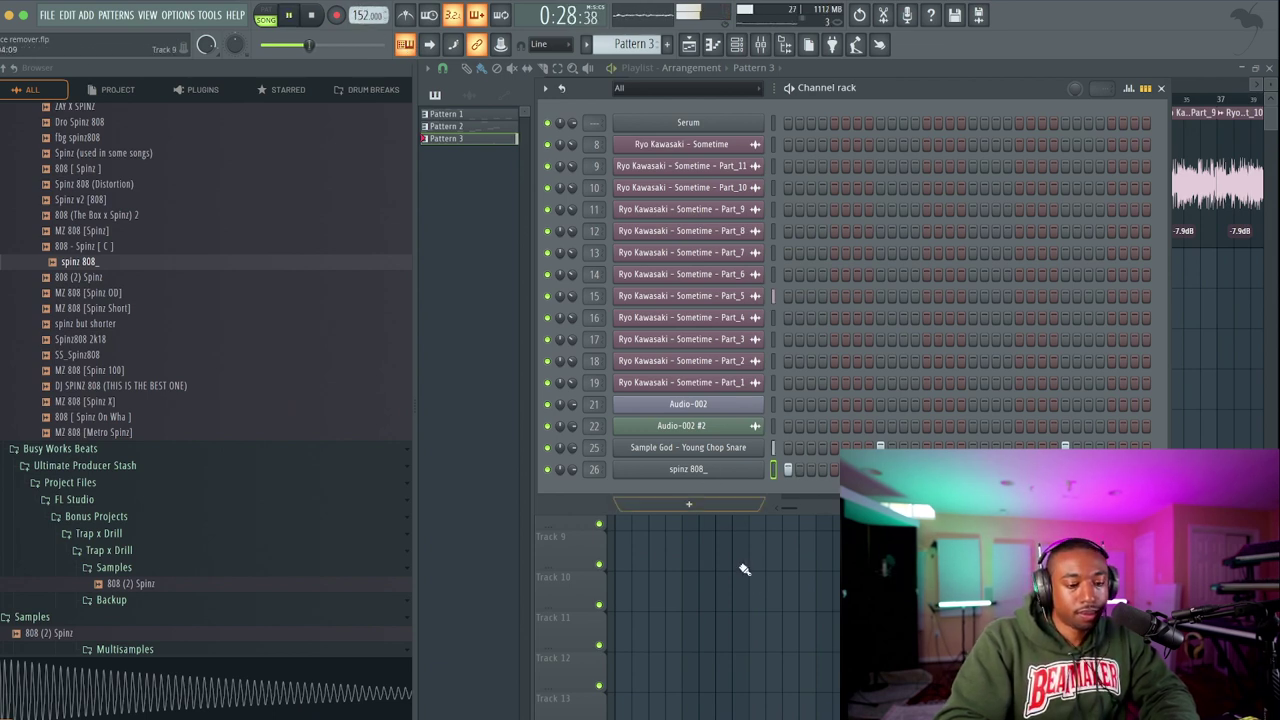
Set the song tempo to 132 BPM and play the arrangement from around bar 15.
key(F6)
click(852, 100)
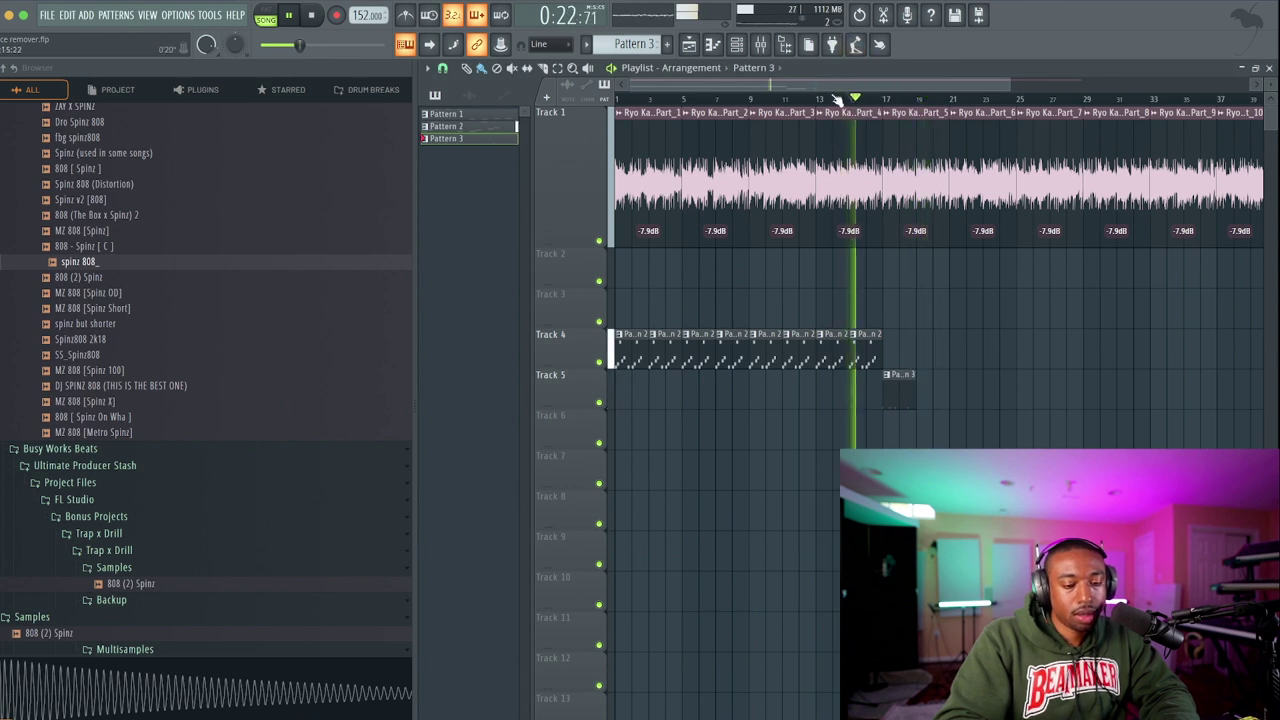
mouse_move(368, 15)
mouse_down()
mouse_move(368, 43)
mouse_move(368, 17)
mouse_up()
key(space)
key(space)
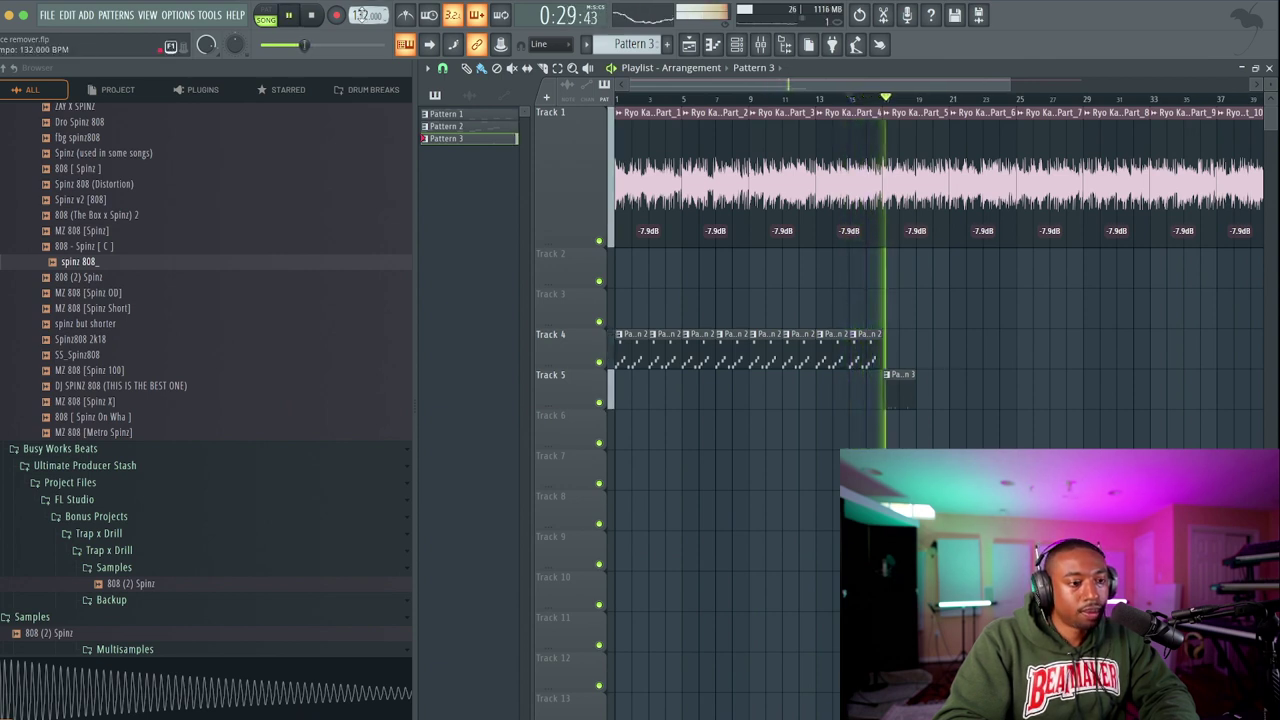
Place a second Pattern 3 clip on Track 5 at bar 19, directly after the first one.
key(F6)
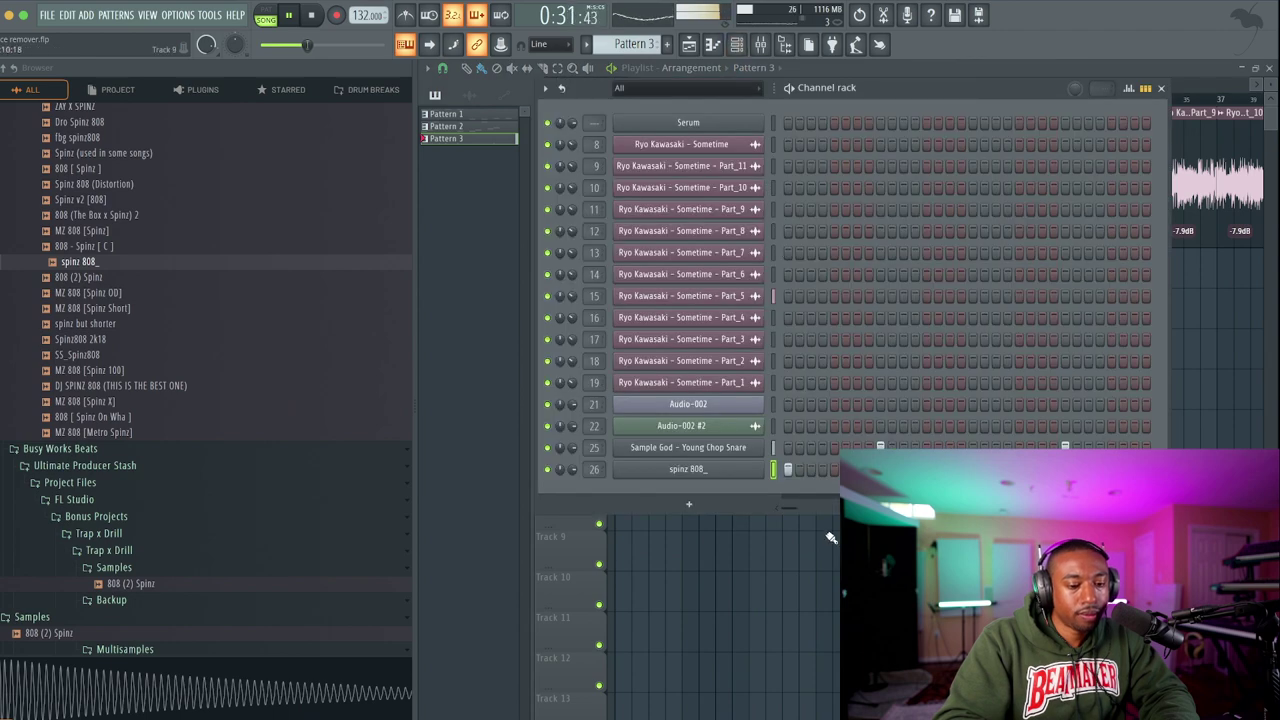
key(F6)
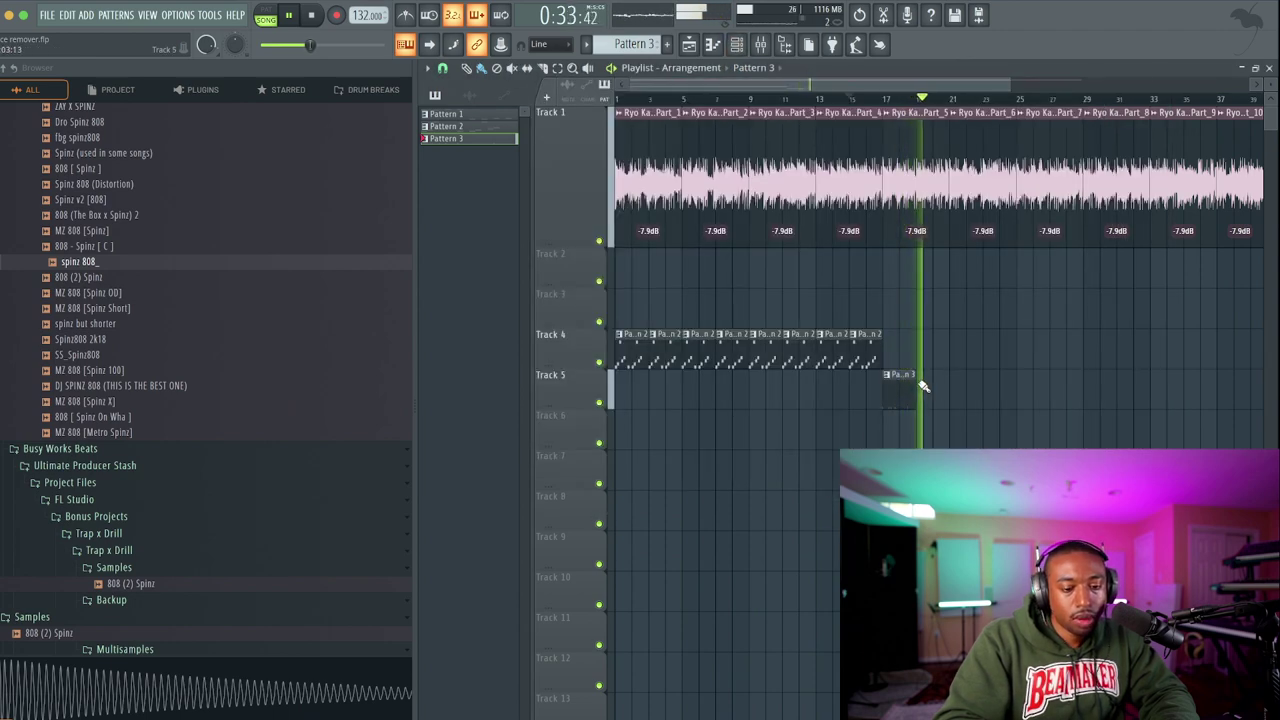
click(922, 385)
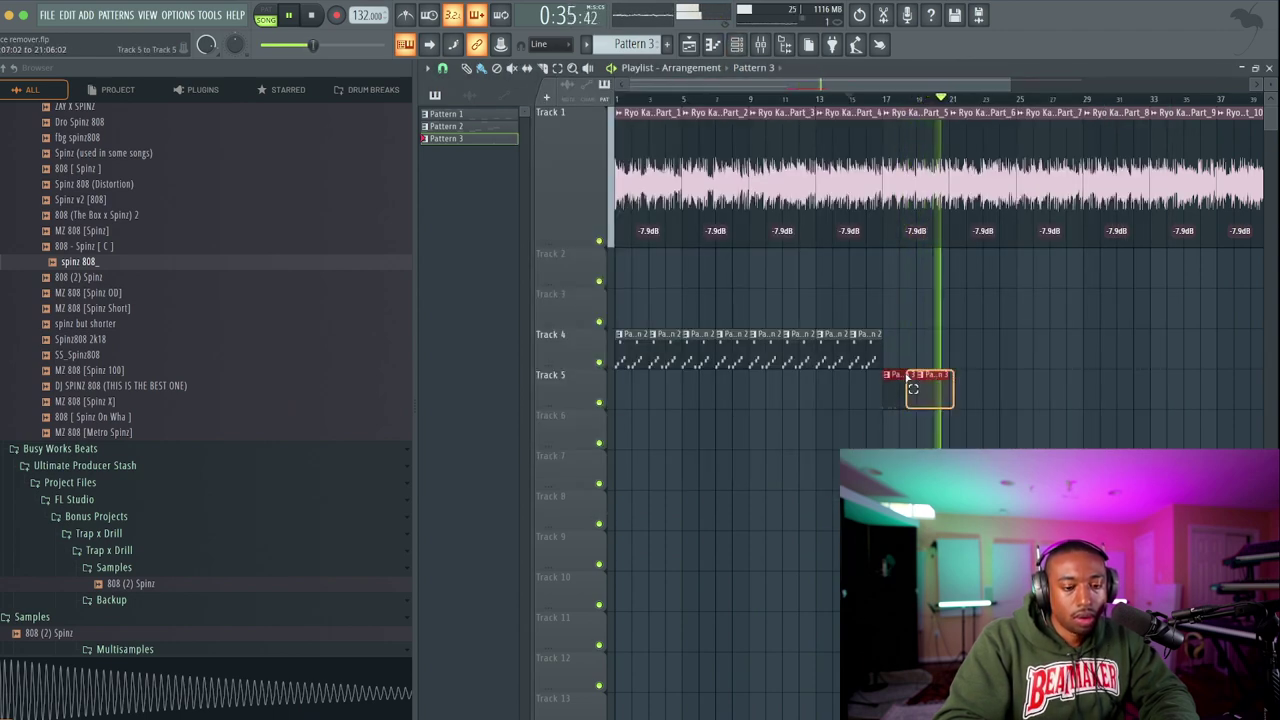
Merge the two Pattern 3 clips on Track 5 into Pattern 4 and open its snare notes in the piano roll.
key(space)
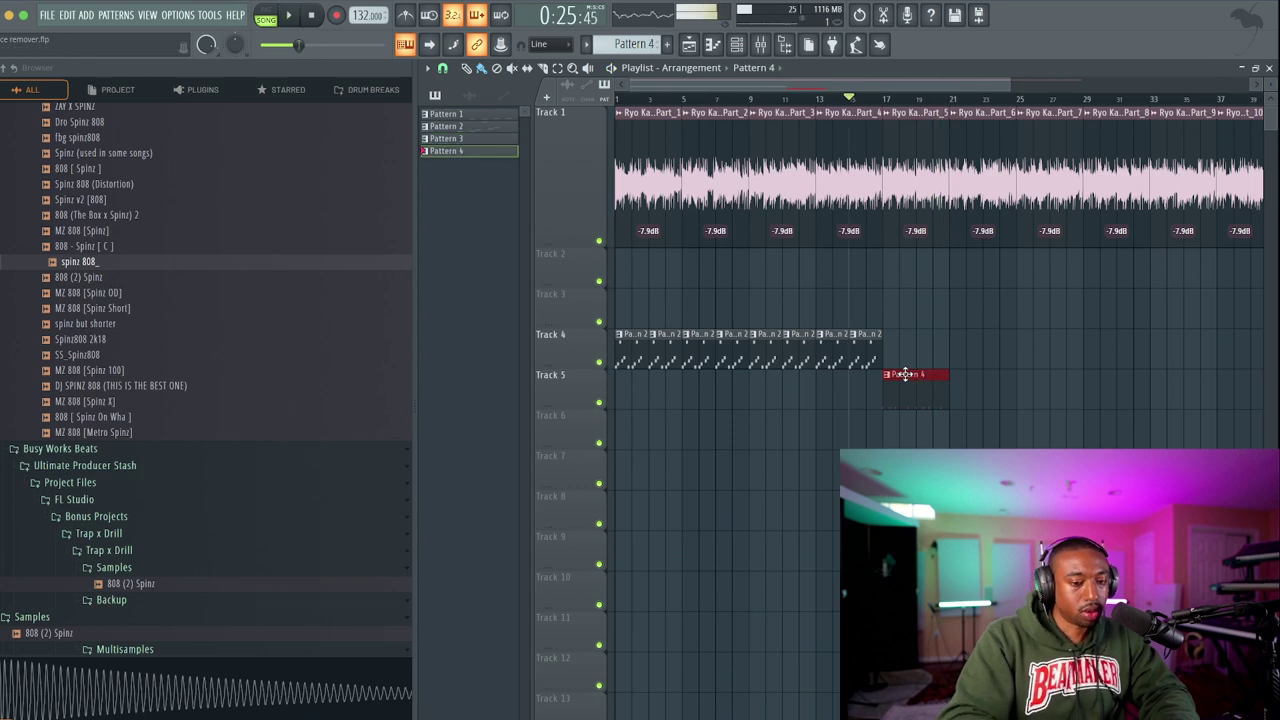
double_click(905, 374)
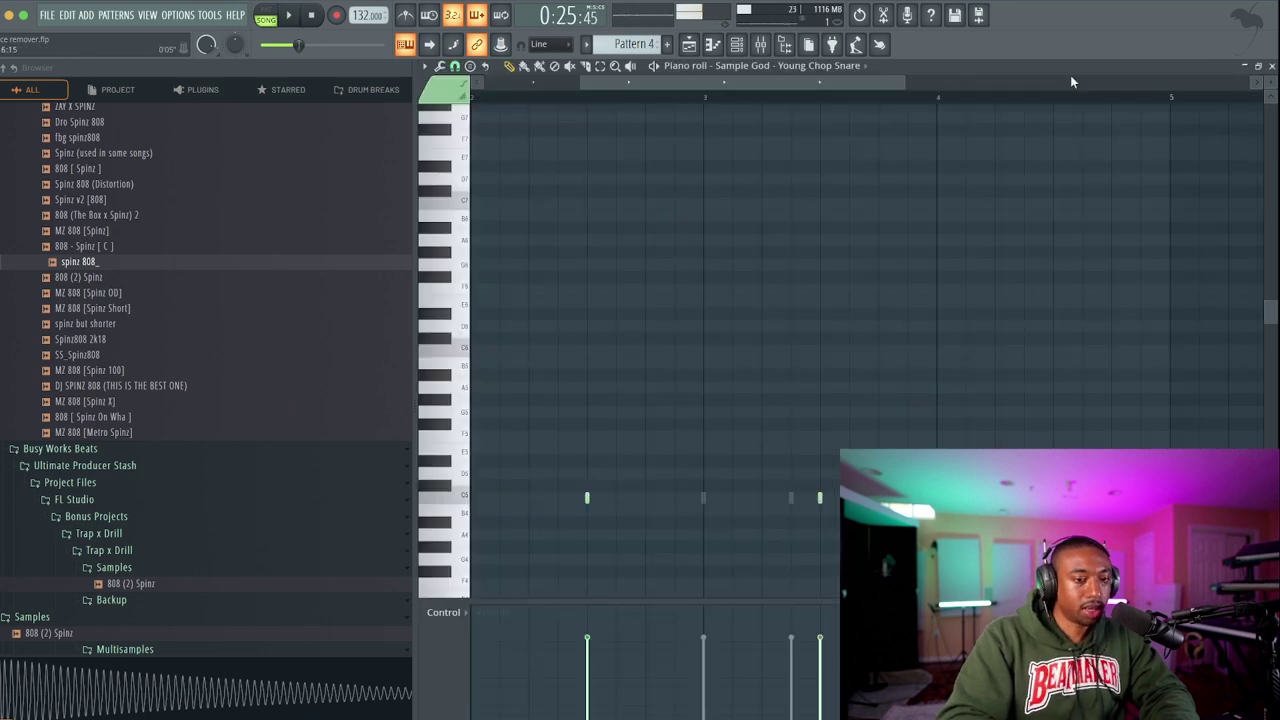
Play the arrangement, open Pattern 4's spinz 808_ notes in the piano roll, and delete the note at the start of bar 3.
click(1271, 66)
key(space)
double_click(928, 373)
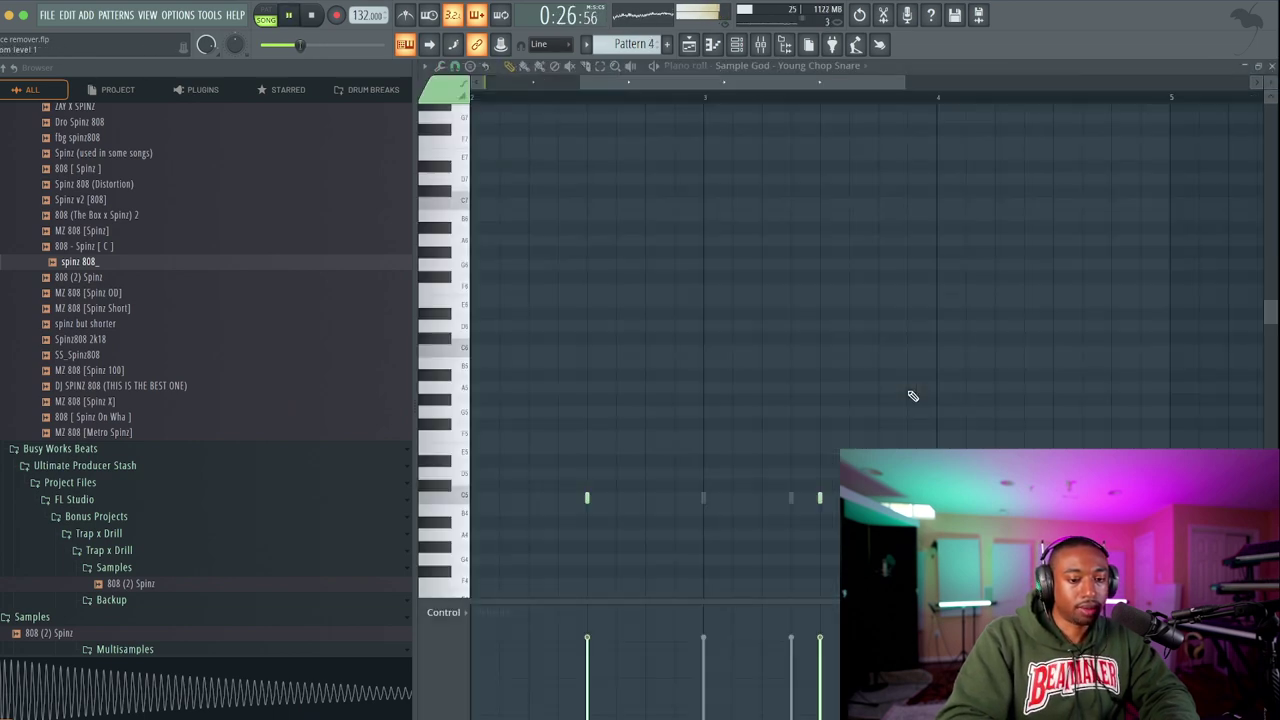
scroll(851, 171, down, 3)
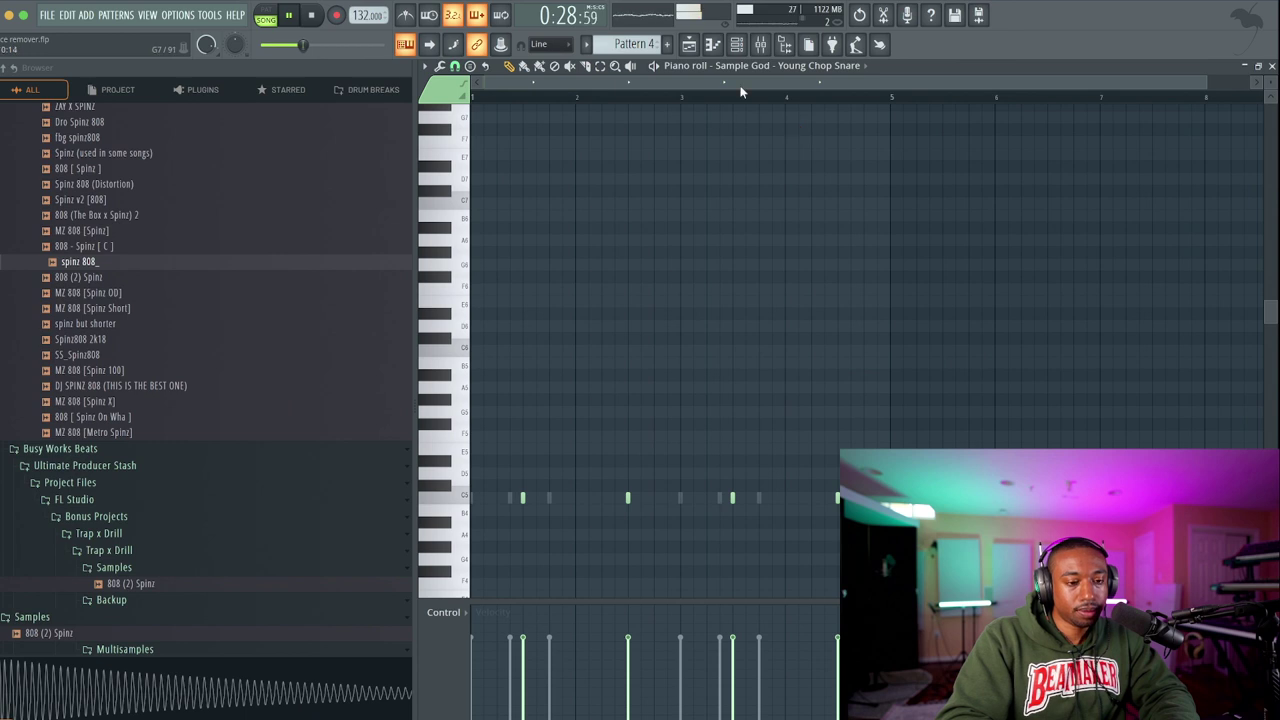
click(740, 50)
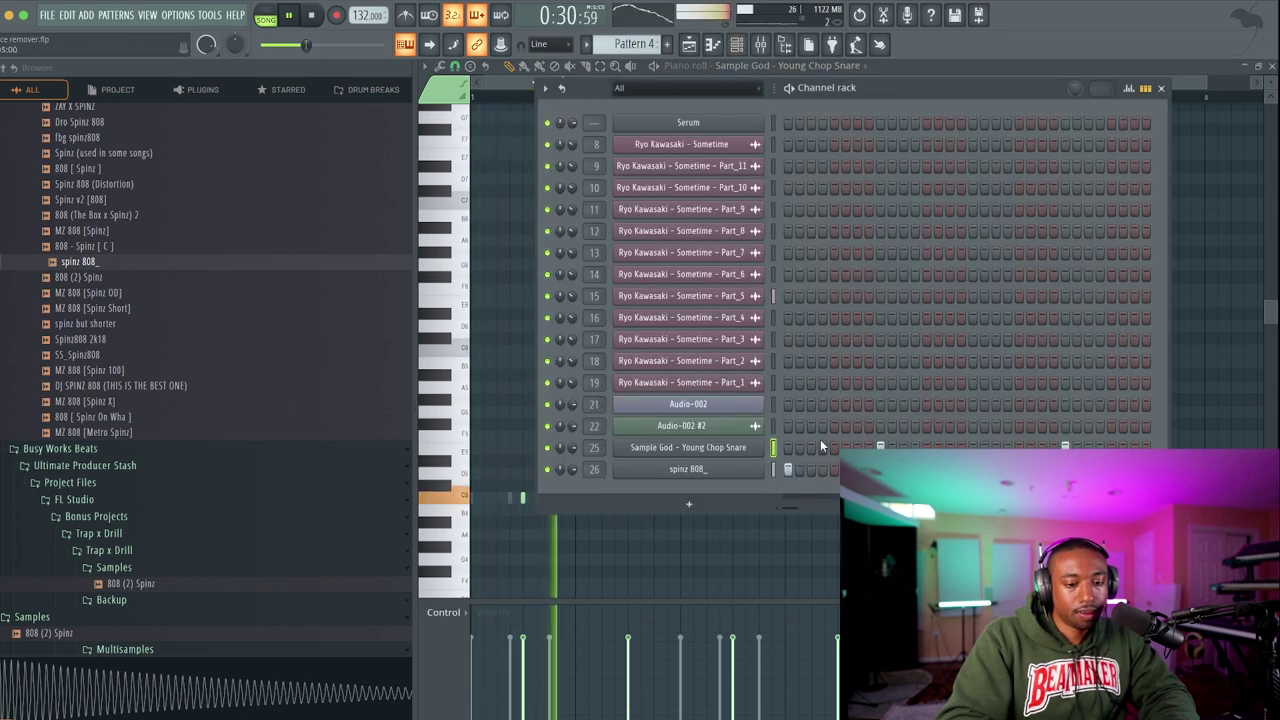
right_click(745, 476)
click(792, 471)
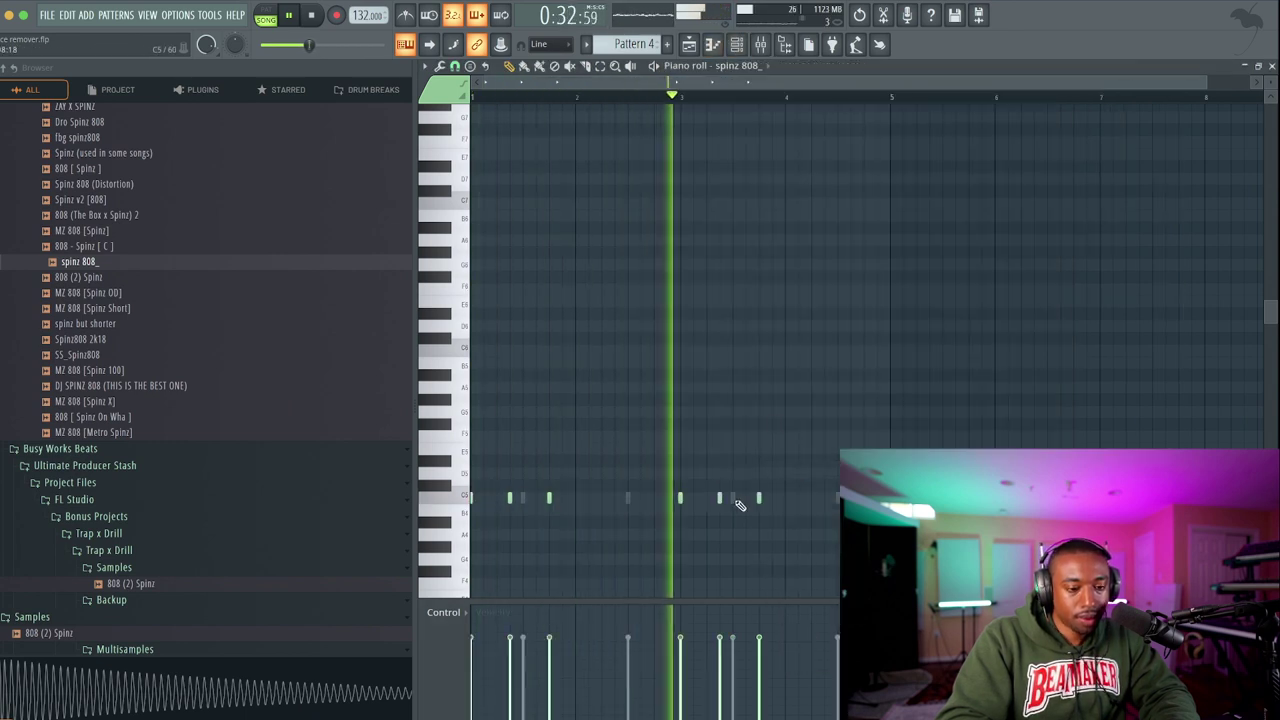
right_click(682, 497)
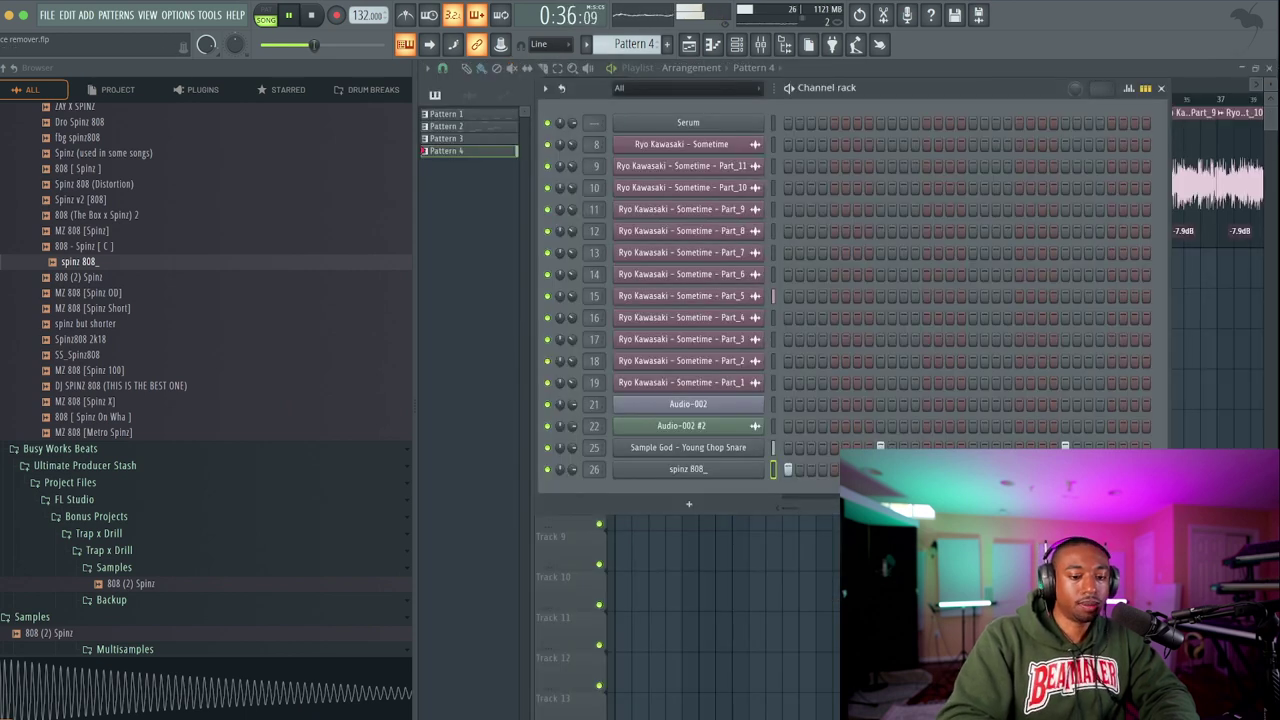
Place three more Pattern 4 clips back to back on Track 5, at bars 21, 25 and 29.
key(F6)
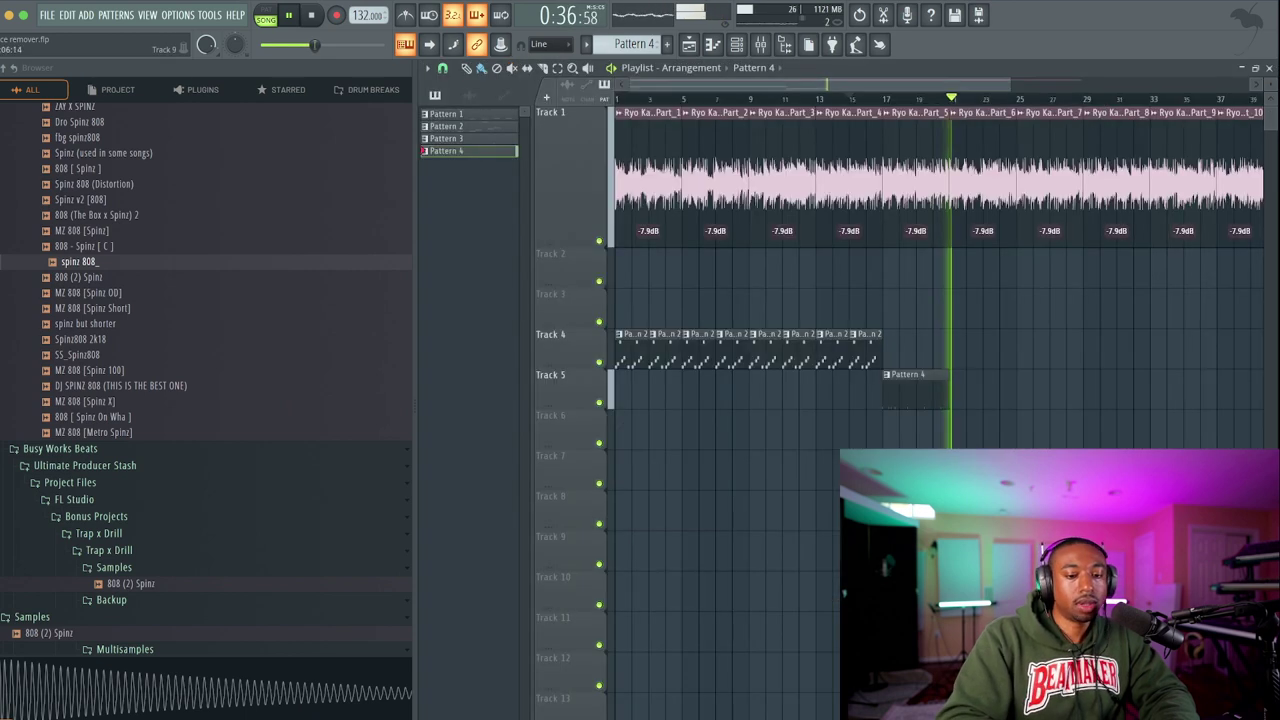
click(960, 394)
click(1023, 391)
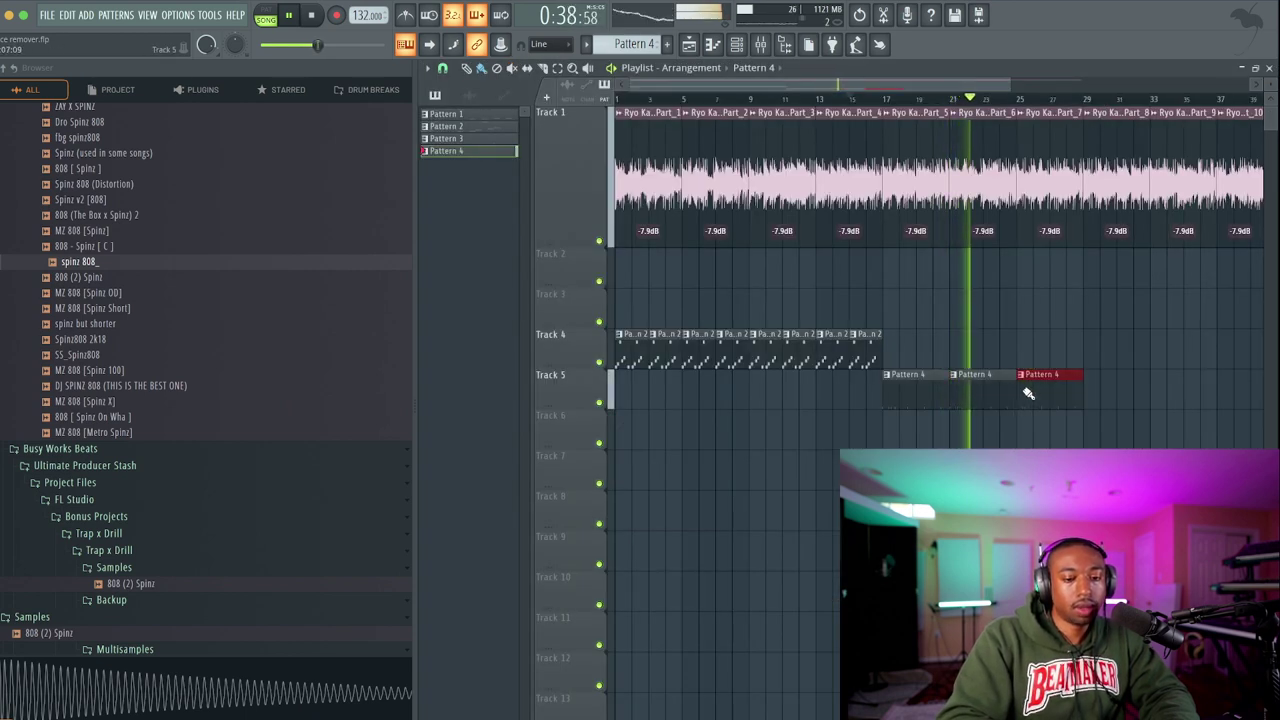
click(1100, 391)
scroll(926, 320, down, 2)
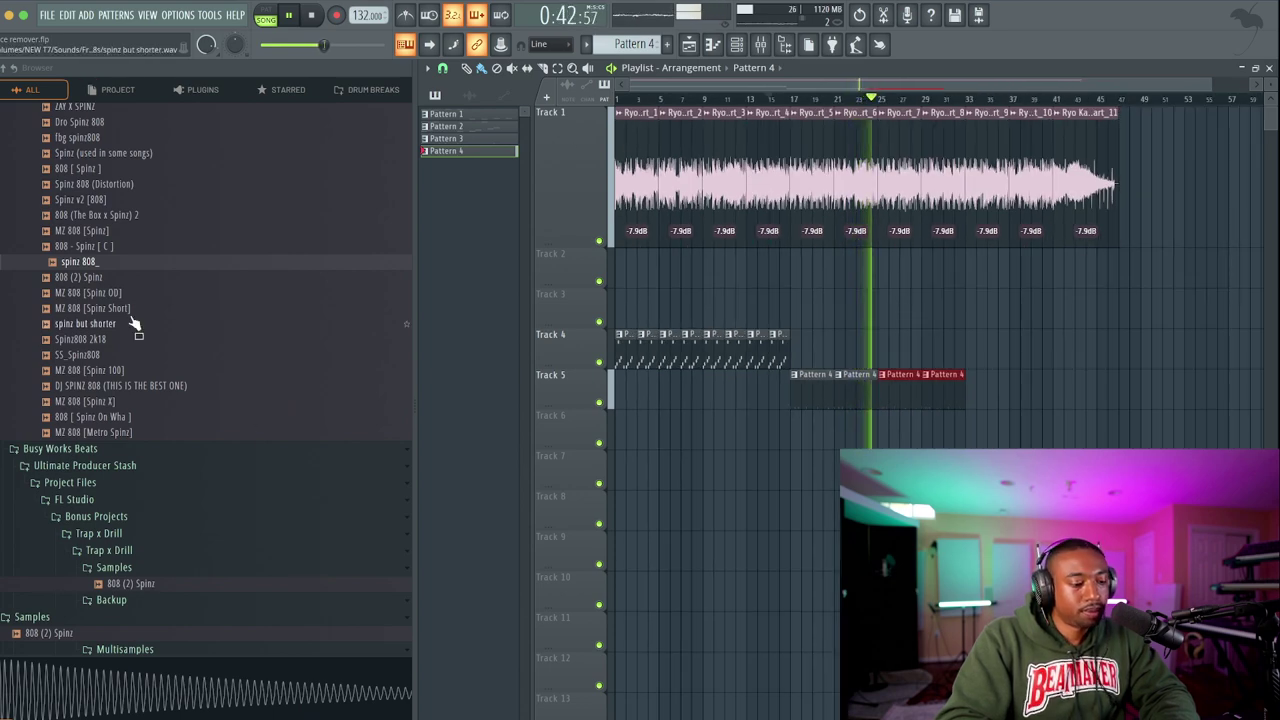
Look through the Spinz samples in the browser, audition Spinz Open Hat, and search for hi-hat sounds.
scroll(135, 310, down, 20)
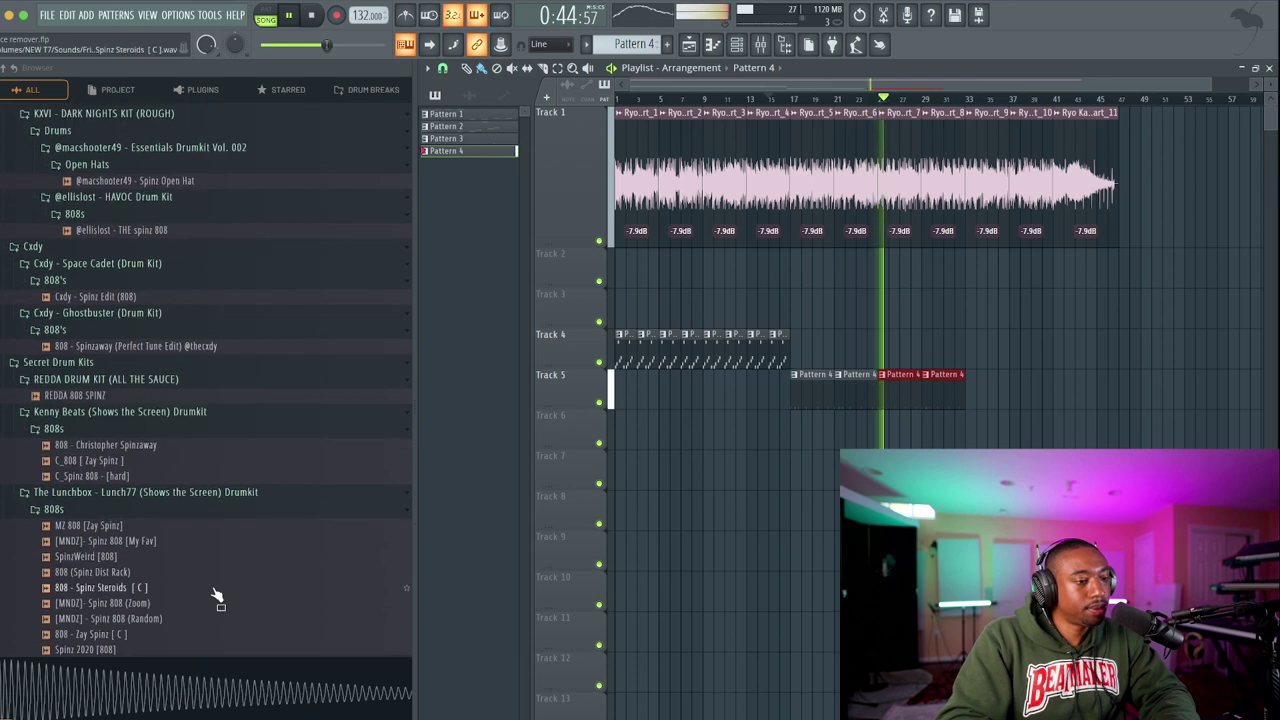
scroll(905, 285, up, 3)
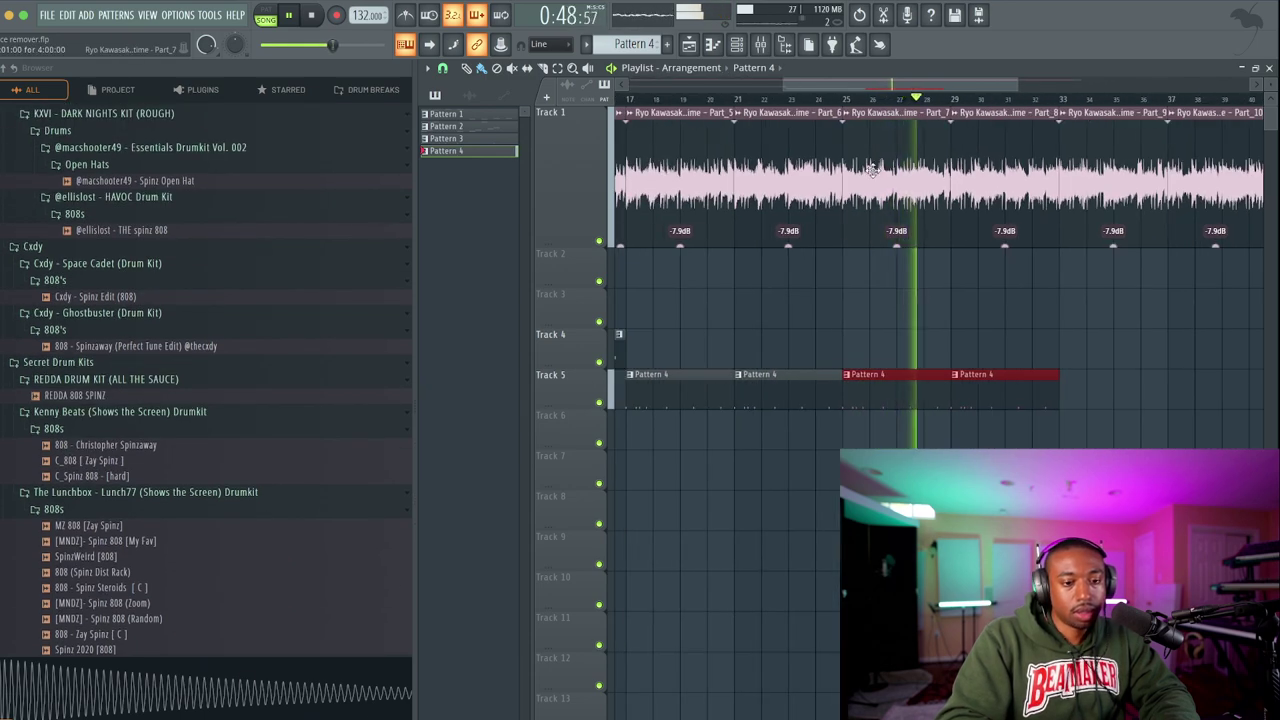
click(866, 167)
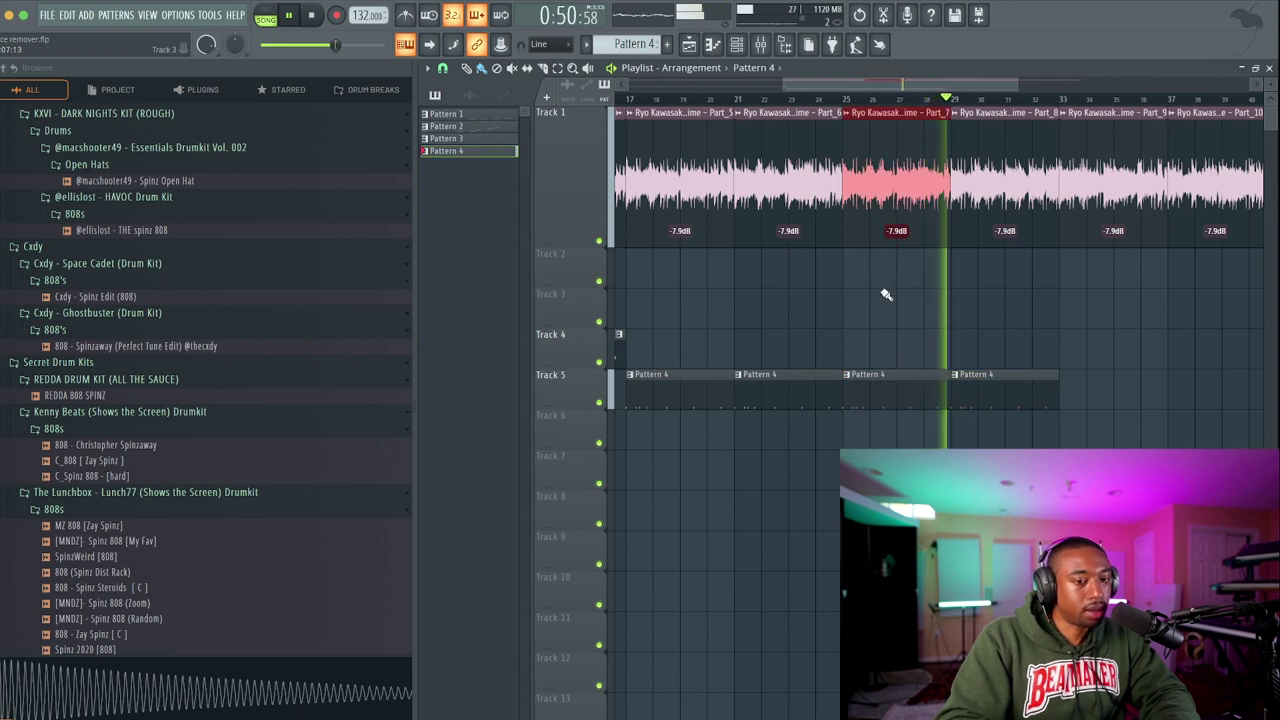
click(886, 297)
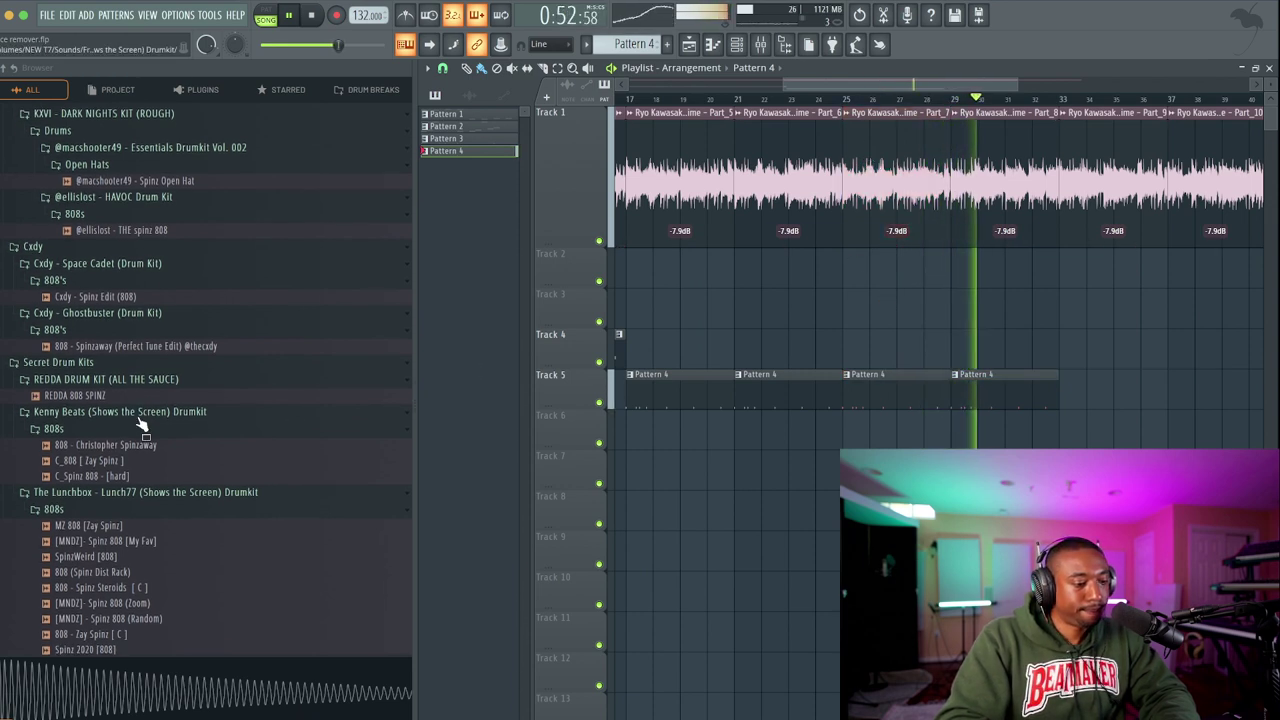
scroll(145, 420, up, 1)
click(135, 212)
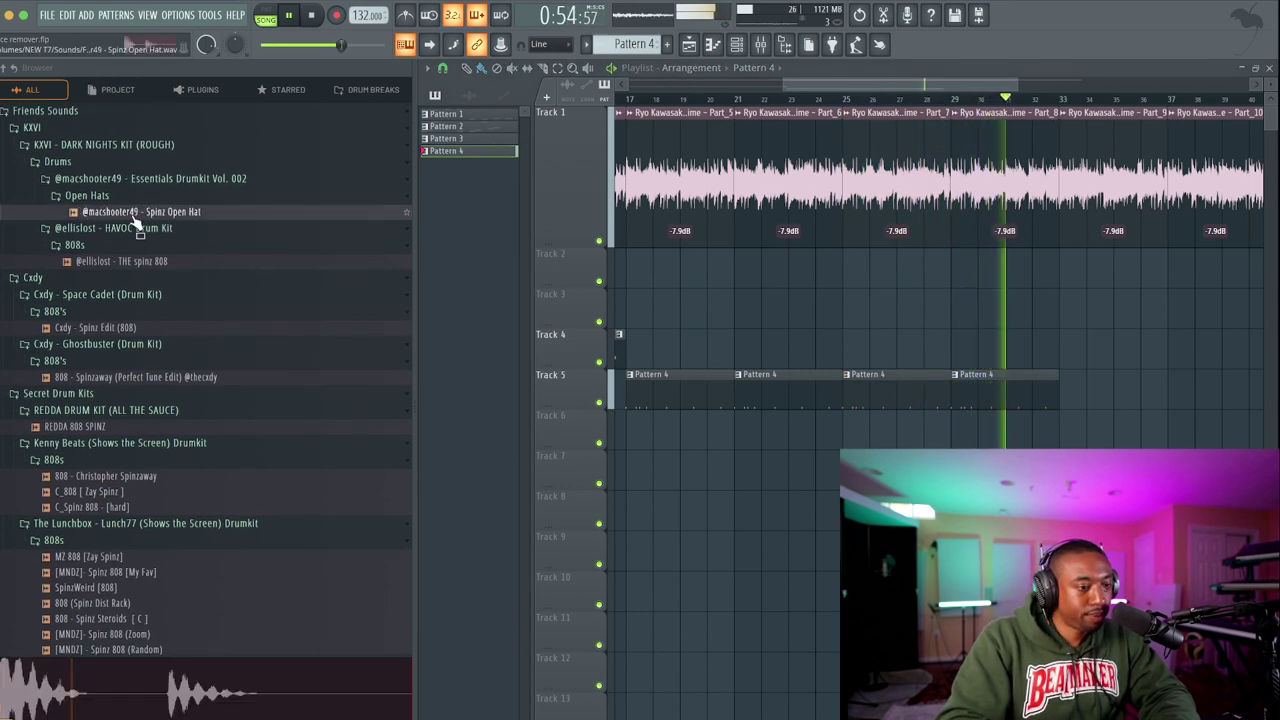
click(196, 480)
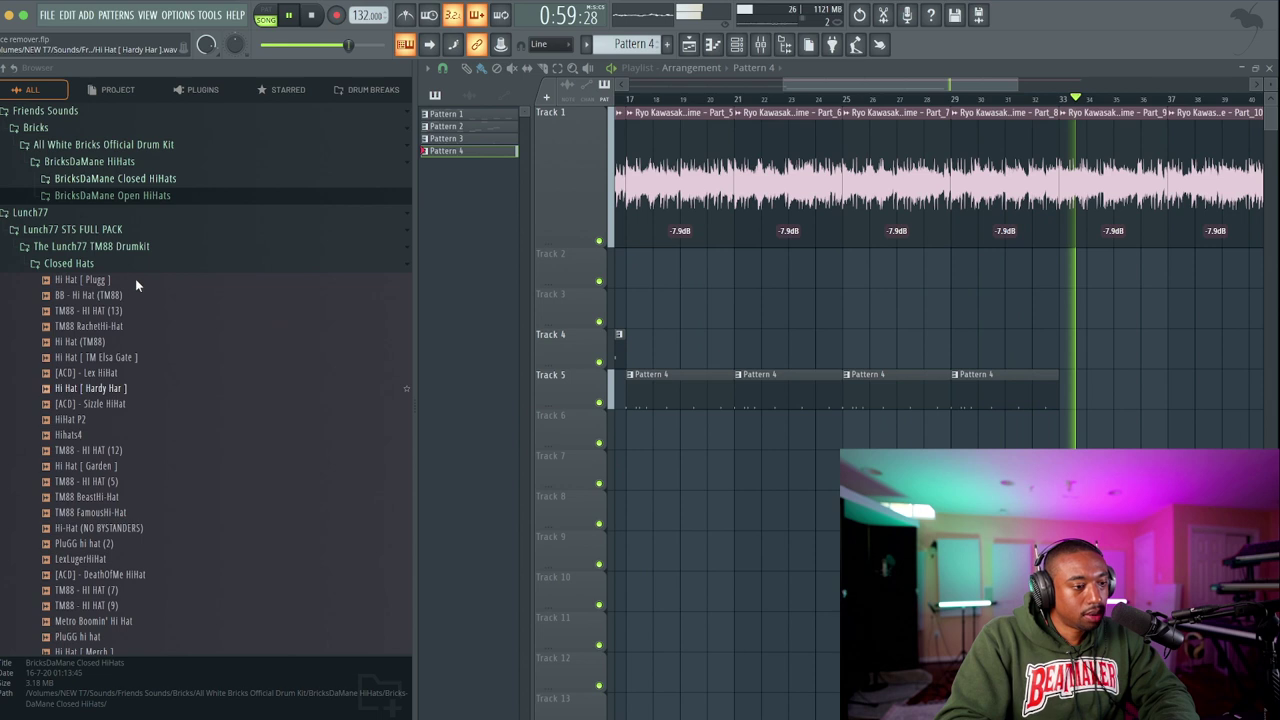
click(128, 356)
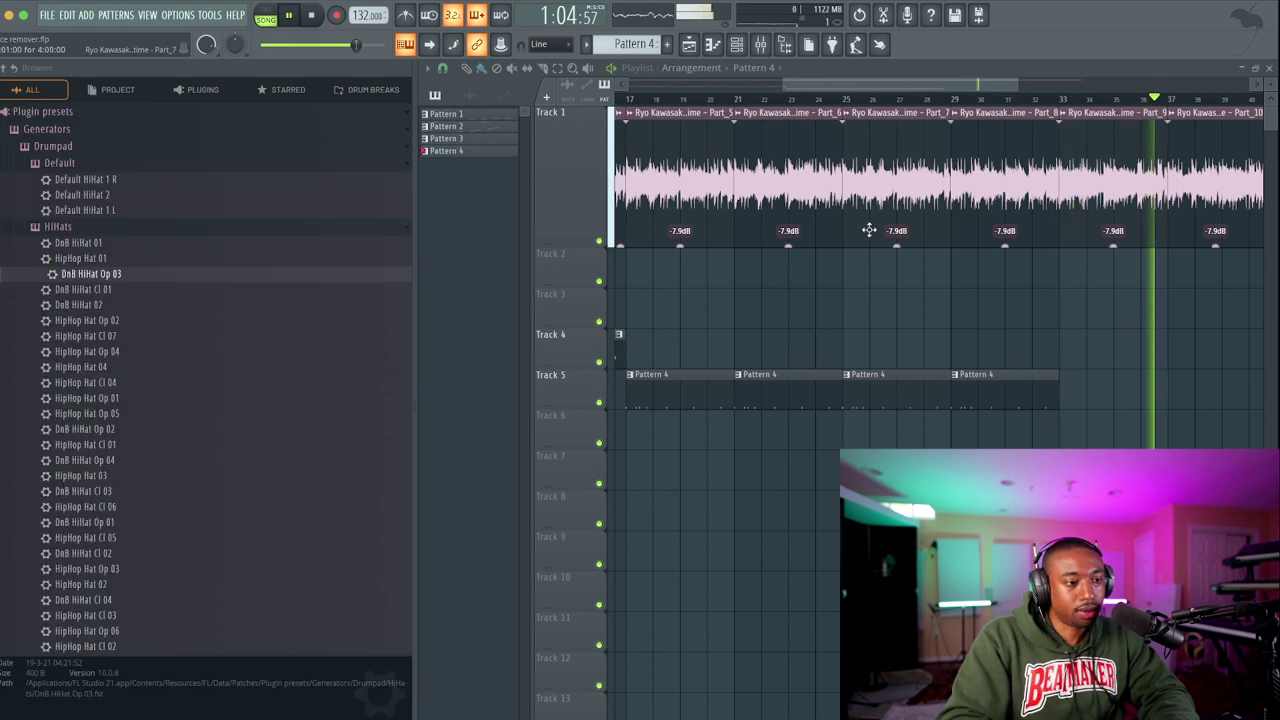
Browse the hi-hat presets and the Lunch77 STS FULL PACK drum kits while the song plays.
scroll(140, 620, down, 10)
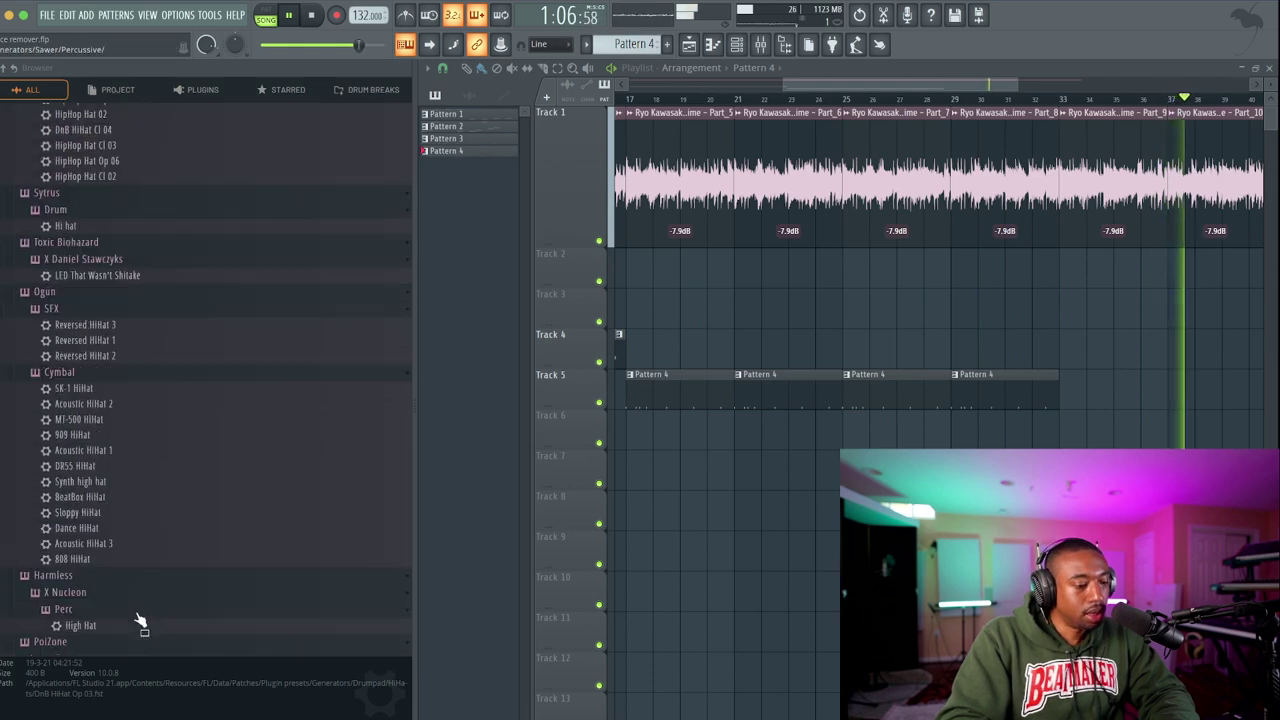
scroll(137, 623, up, 8)
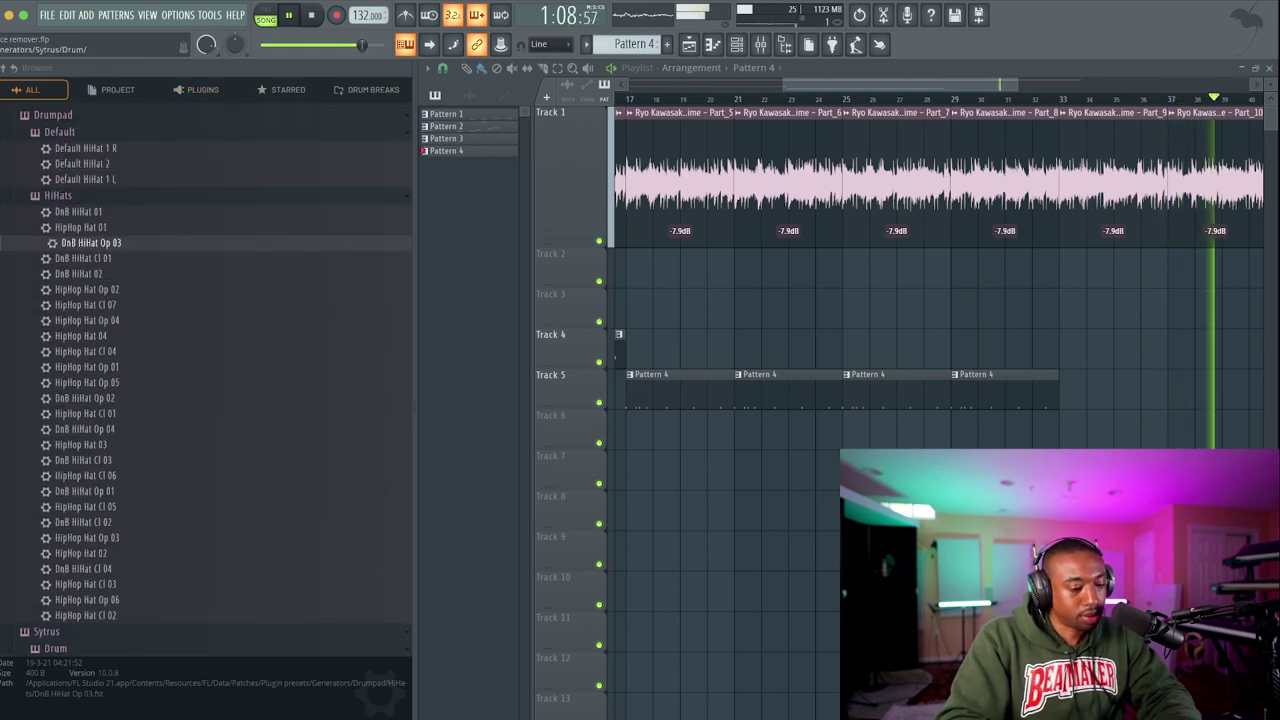
scroll(140, 300, up, 15)
scroll(140, 258, down, 15)
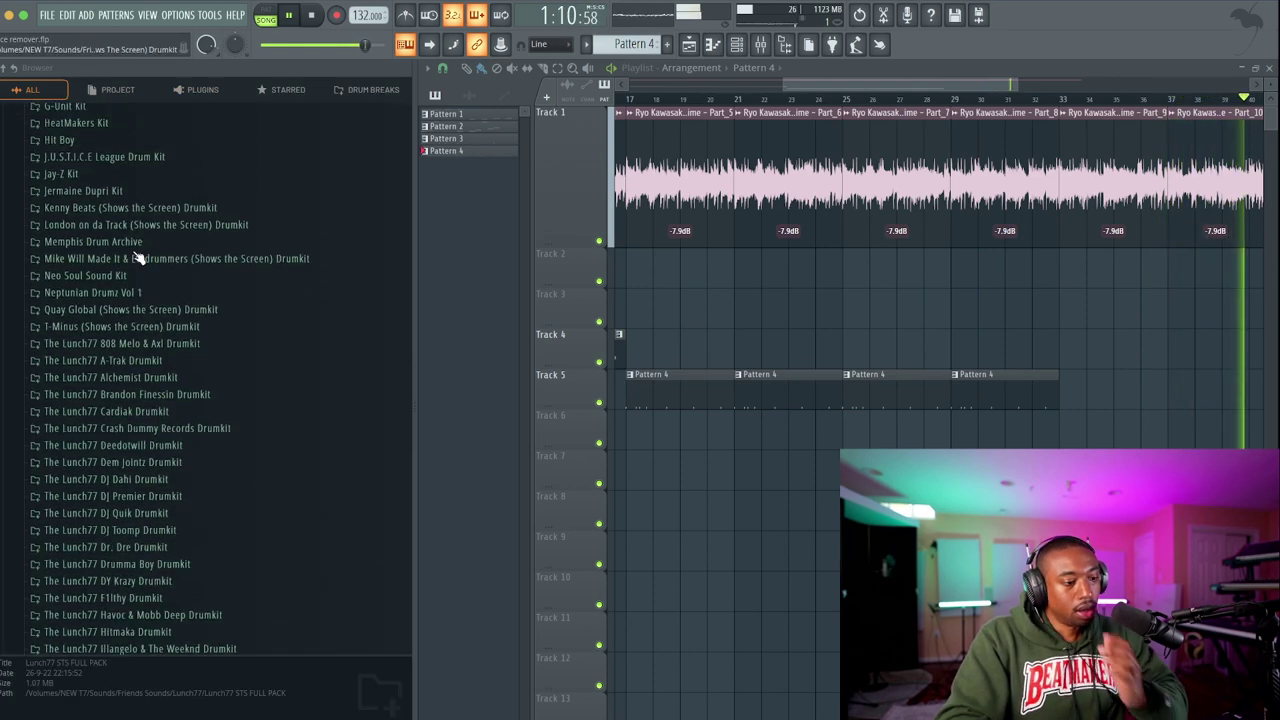
scroll(138, 256, down, 5)
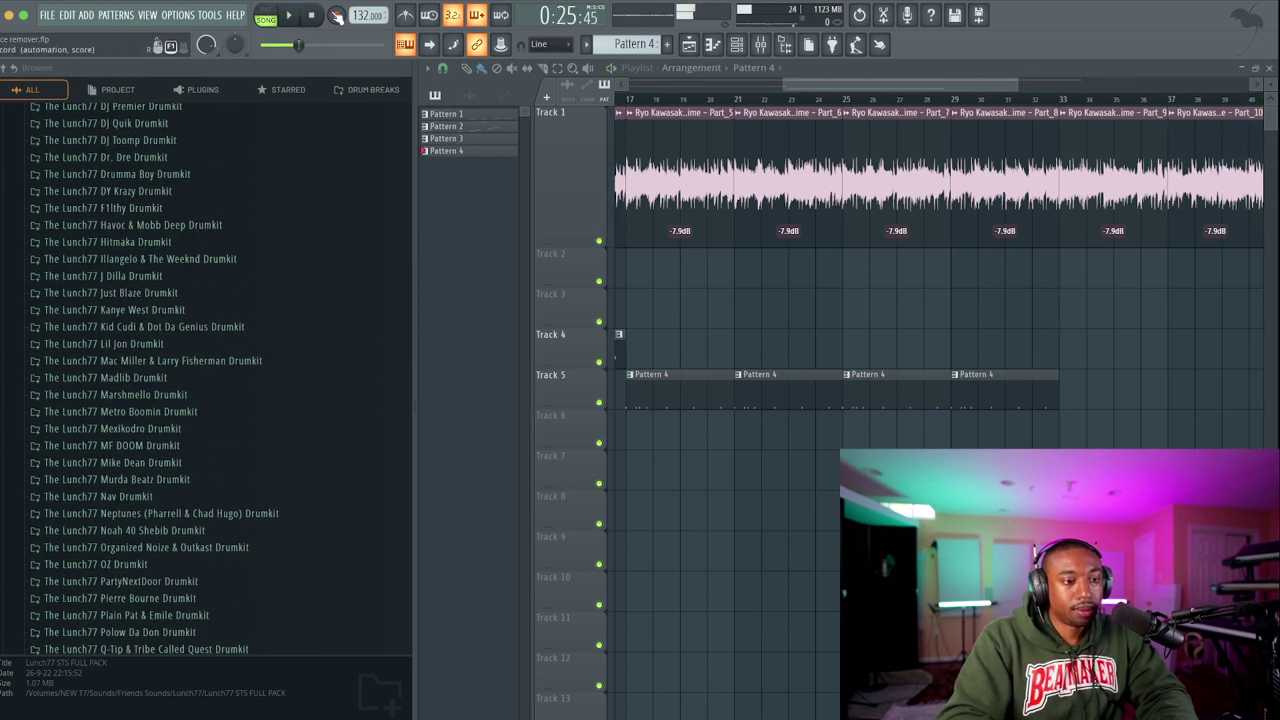
key(space)
scroll(140, 368, down, 10)
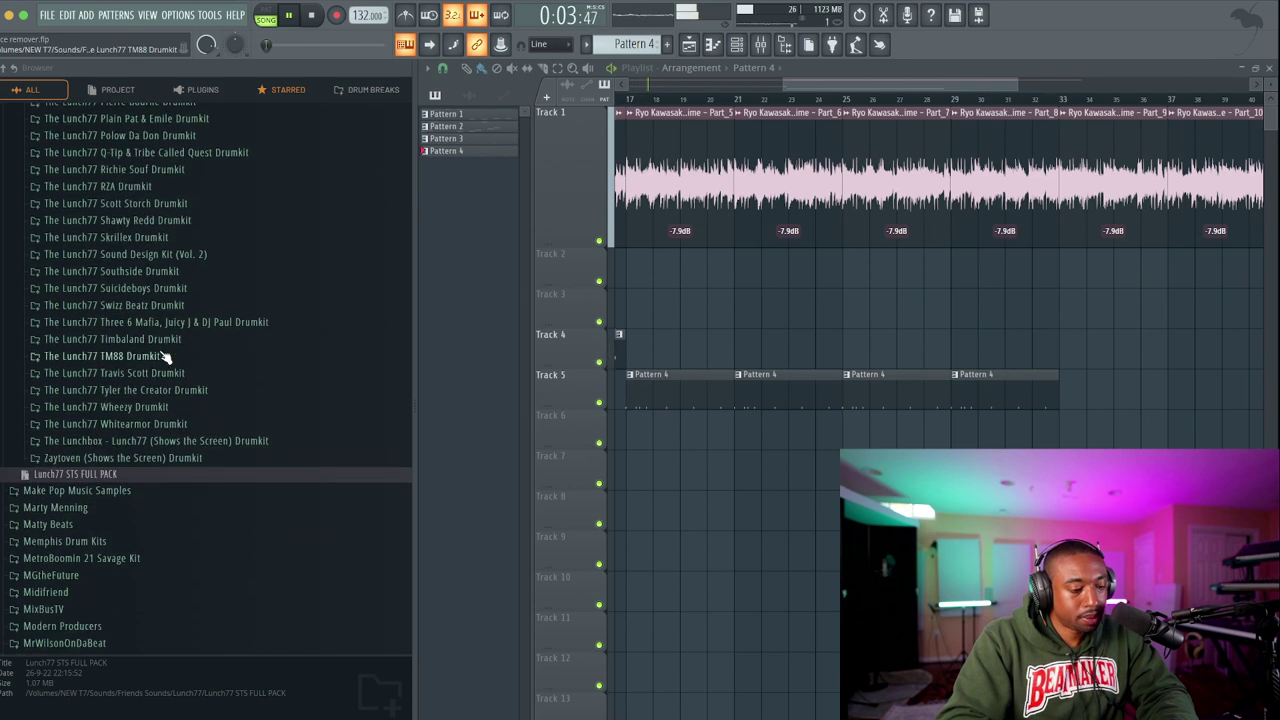
scroll(165, 358, down, 3)
scroll(165, 358, down, 3)
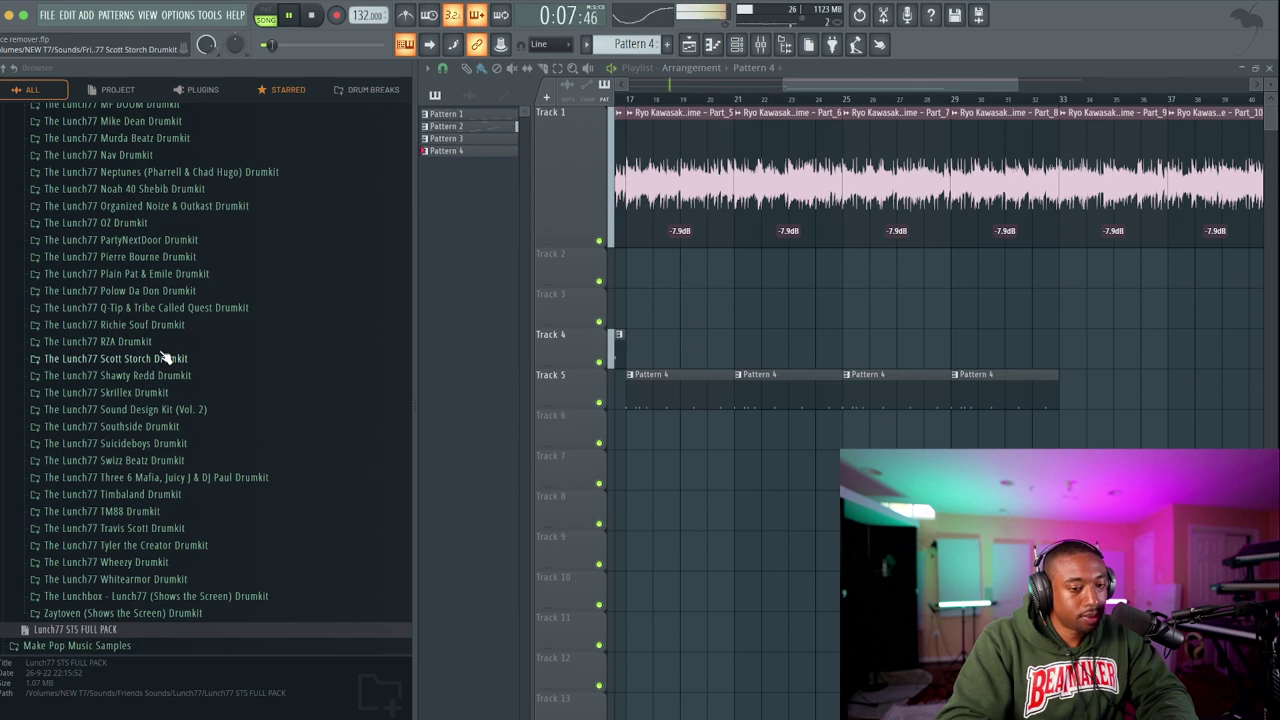
Switch to a new empty Pattern 5 and show its channels in the channel rack.
click(739, 45)
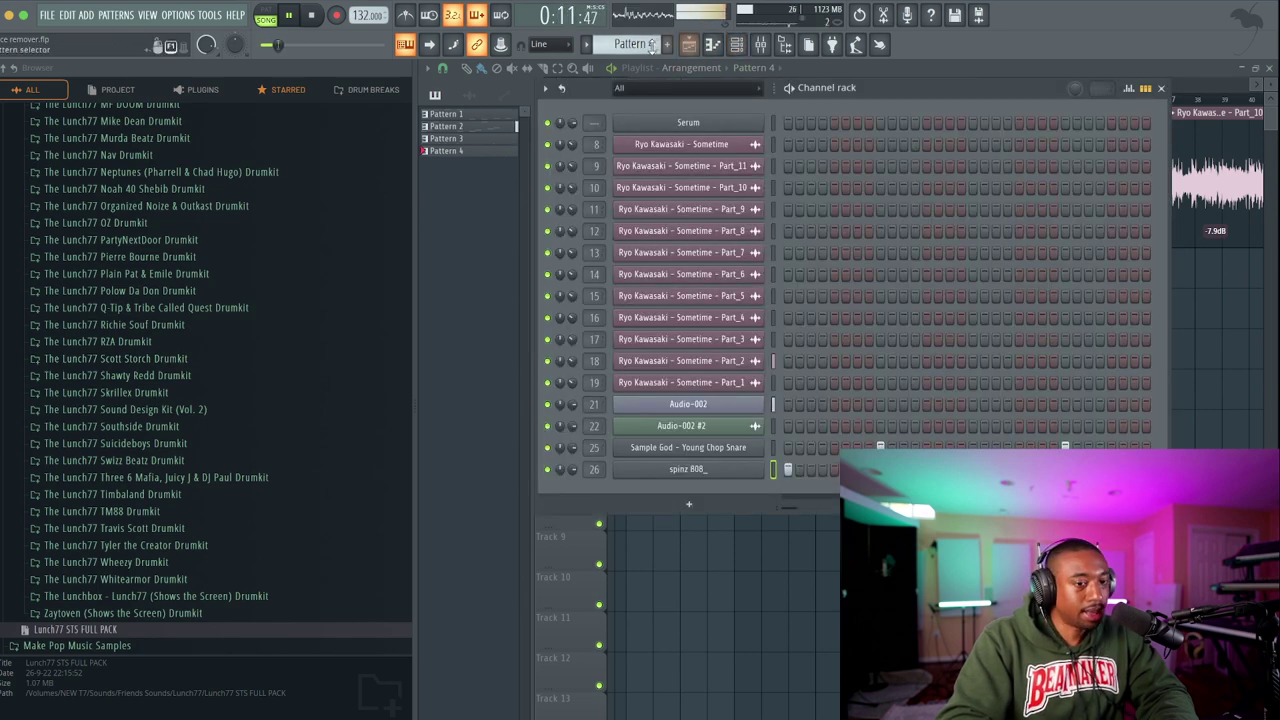
scroll(648, 44, down, 1)
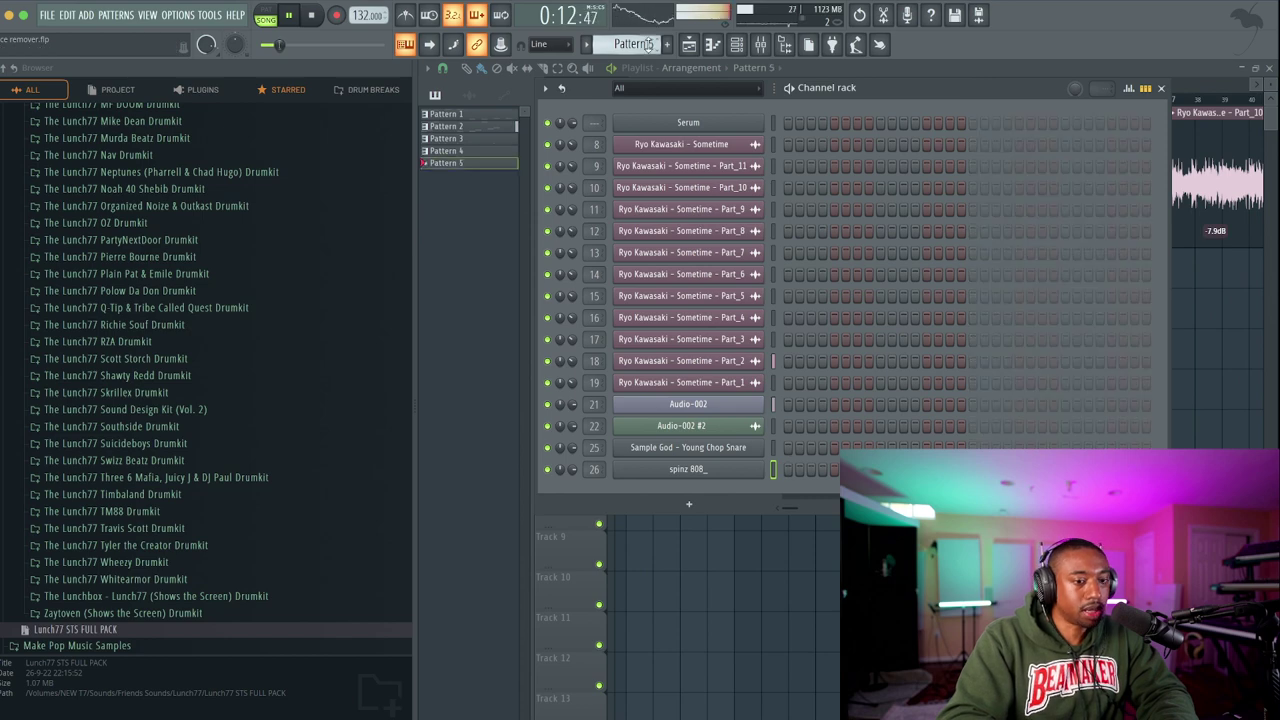
click(746, 562)
click(740, 45)
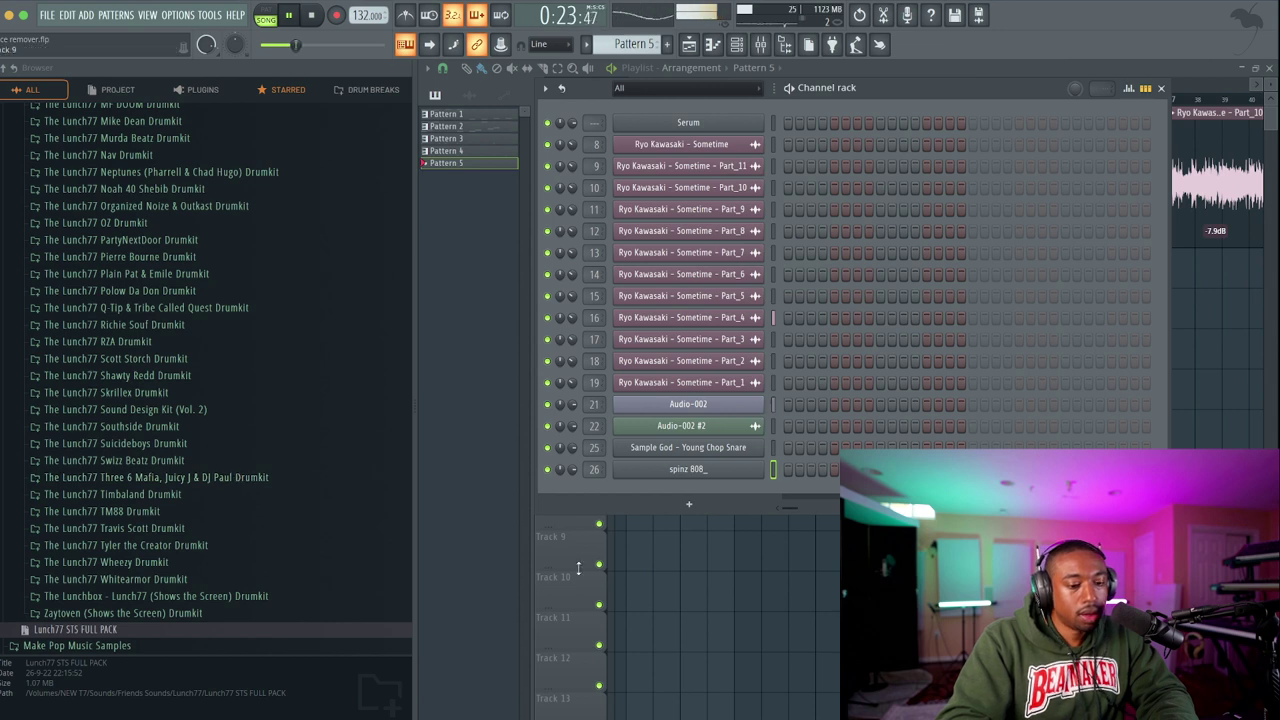
Solo the Audio-002 channel, listen to it from the start, then unmute all channels and resume playback.
right_click(547, 410)
click(559, 414)
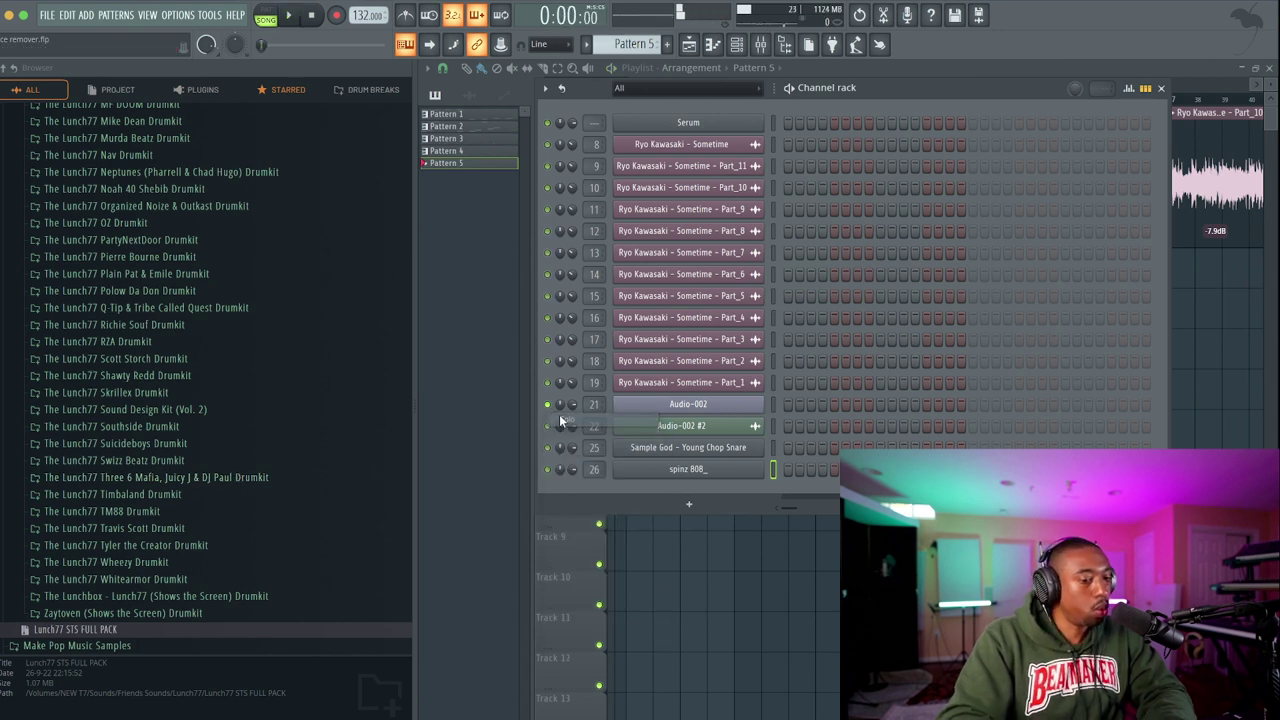
key(space)
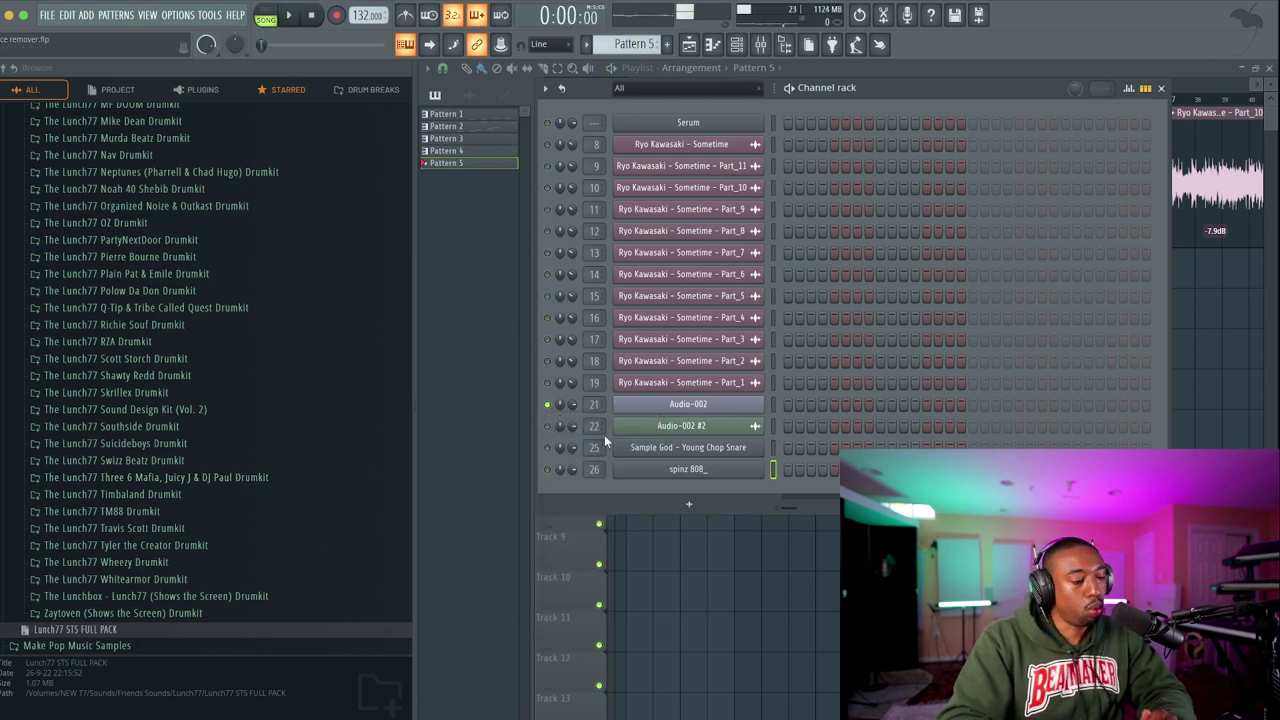
key(space)
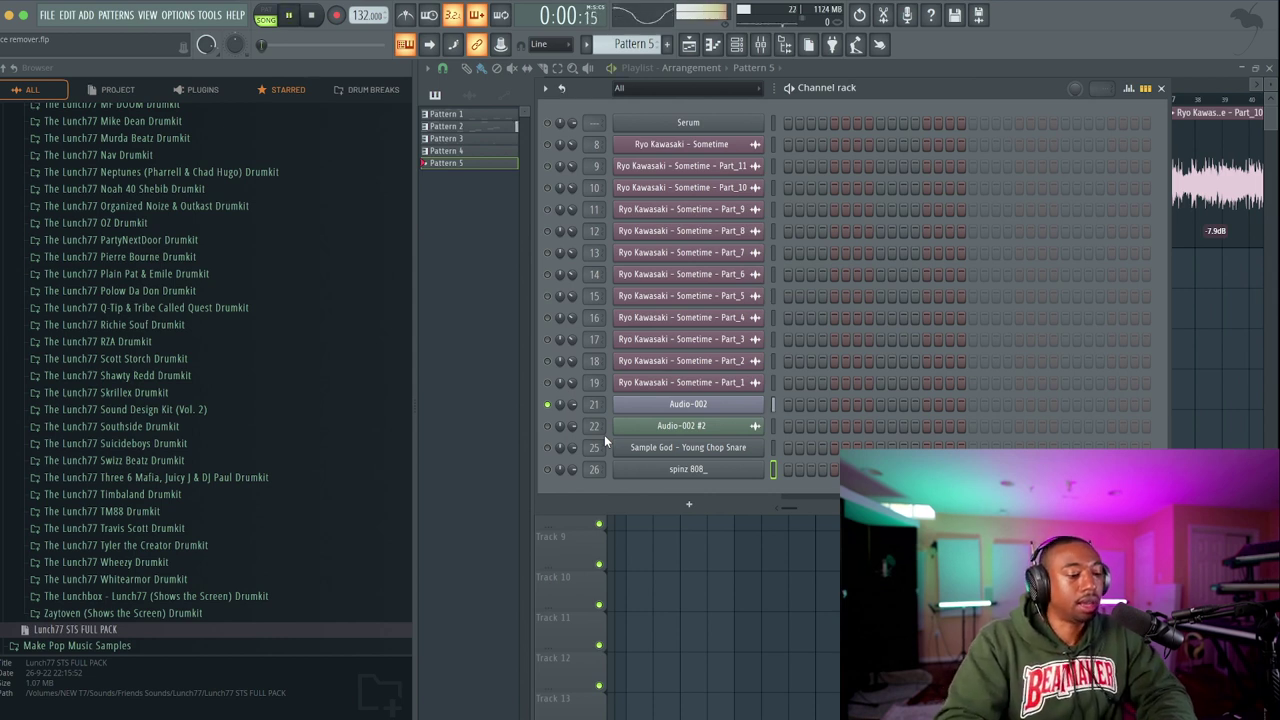
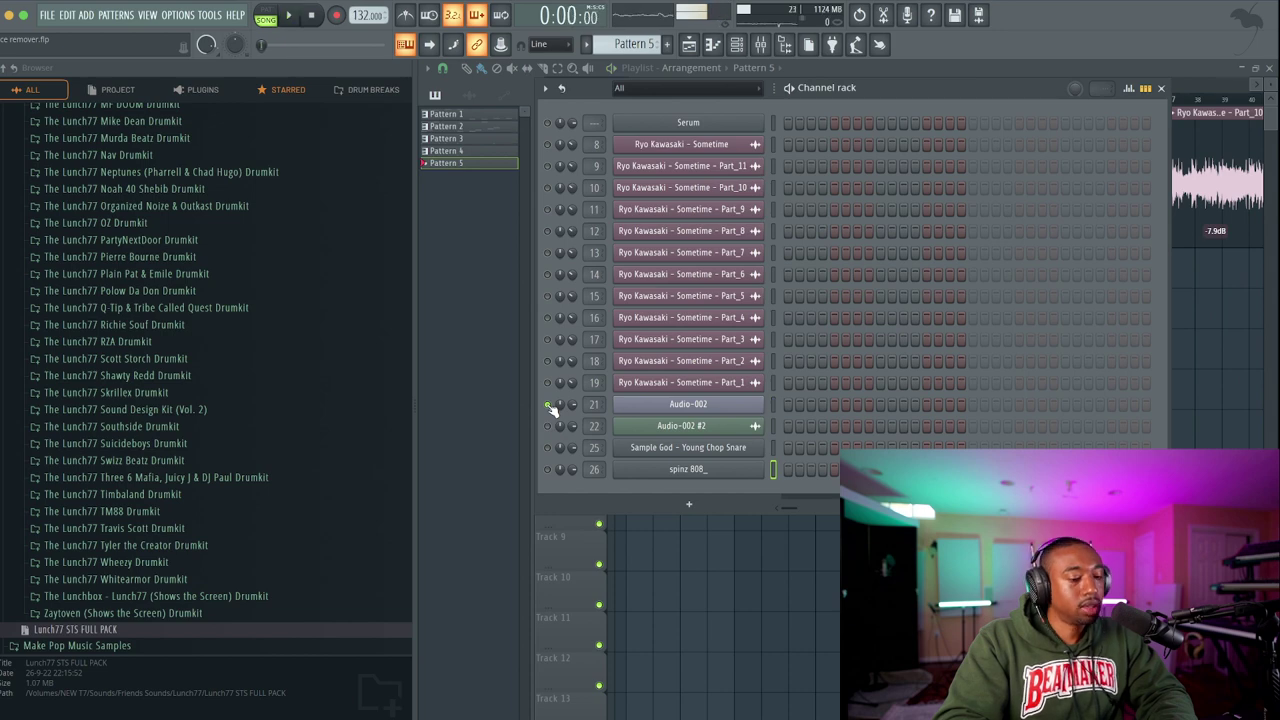
right_click(551, 408)
click(558, 418)
key(space)
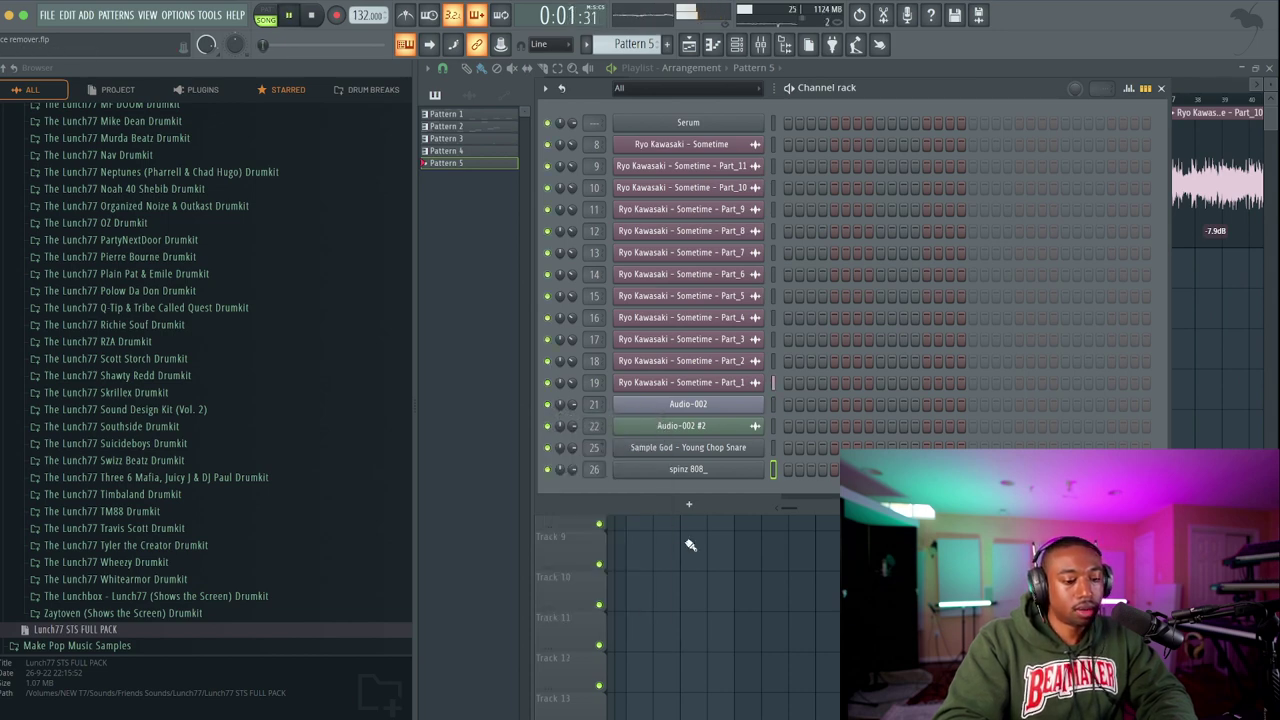
Load Boom Hat(5) from the Lunch77 Metro Boomin Drumkit's Closed Hats folder into a new channel and show it in the channel rack.
key(F6)
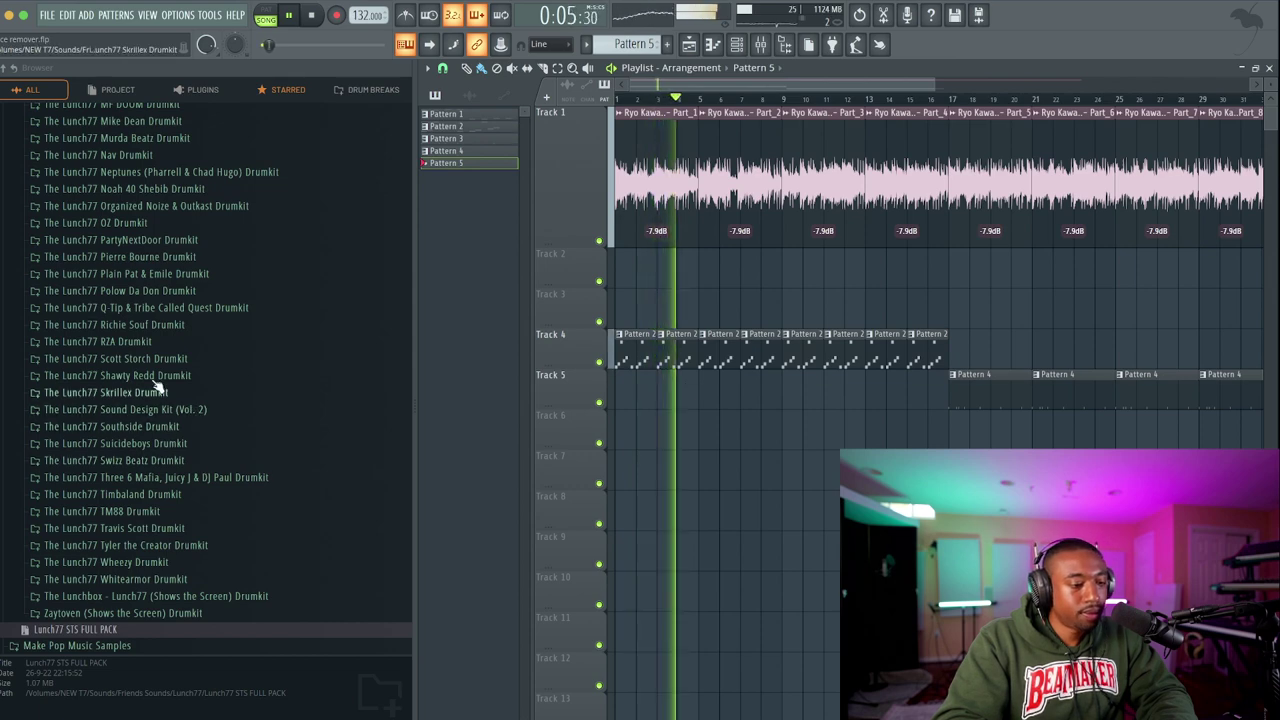
scroll(152, 340, up, 3)
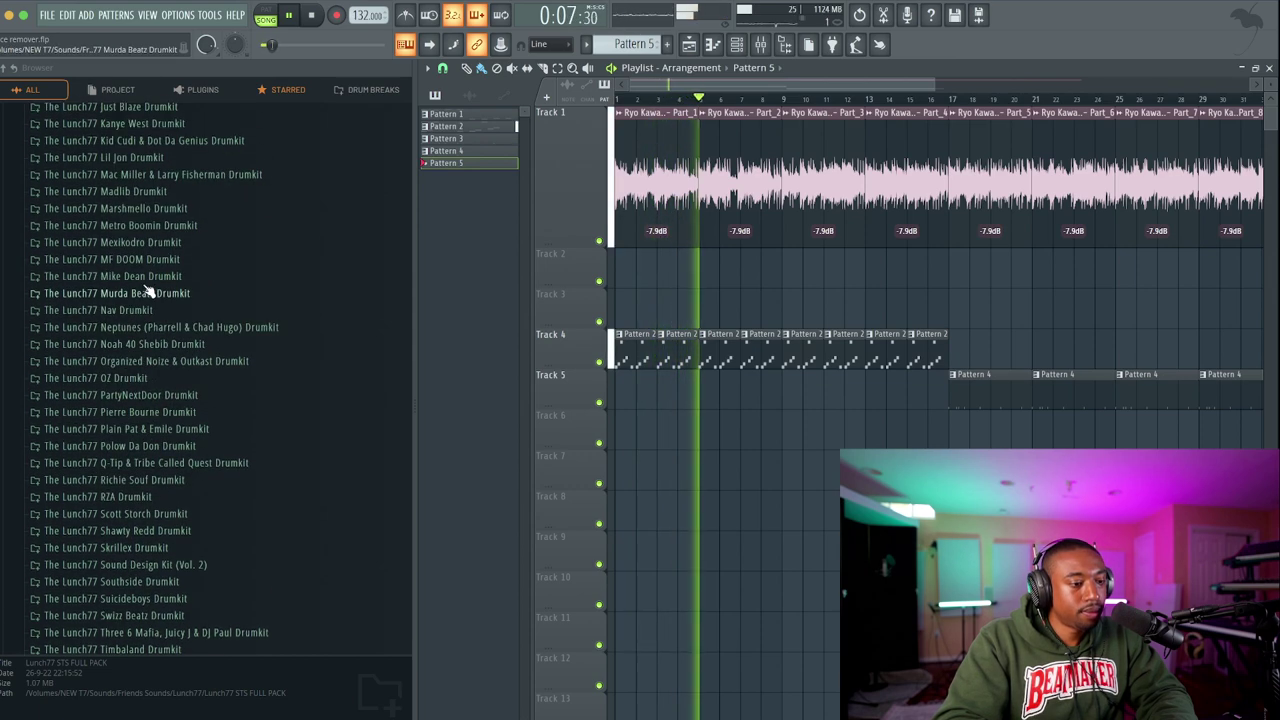
click(130, 225)
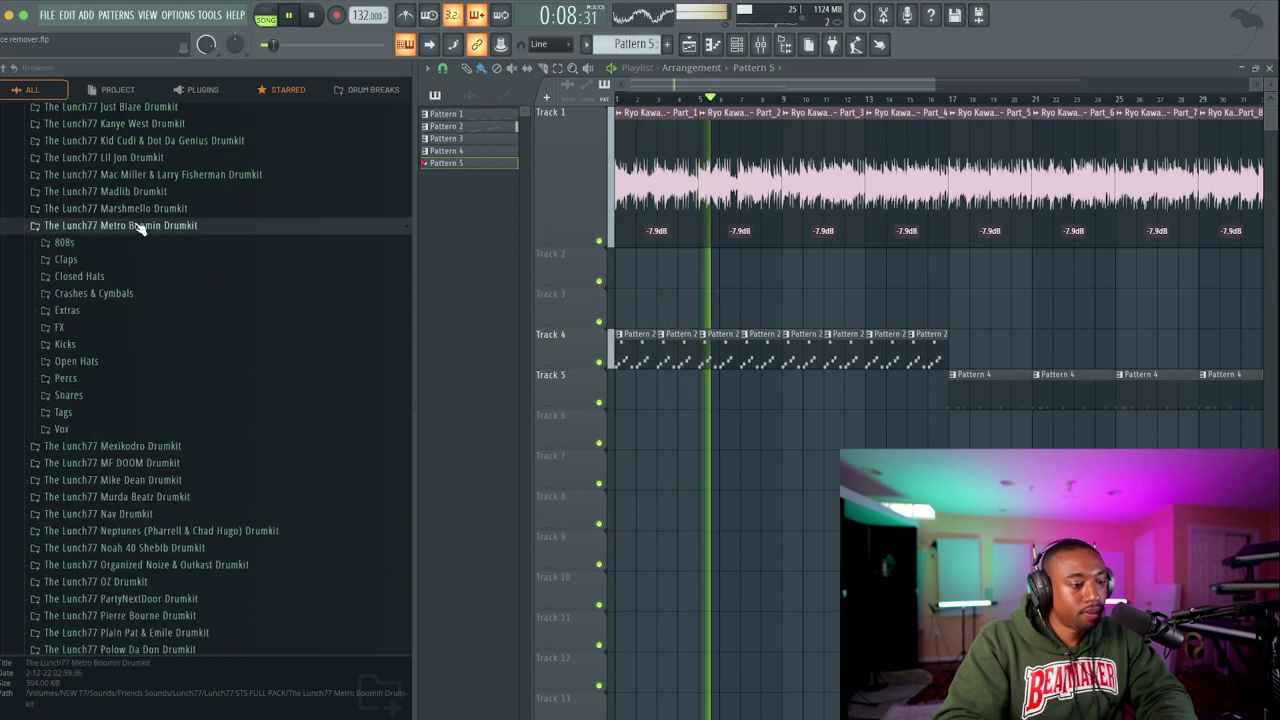
click(116, 276)
right_click(131, 297)
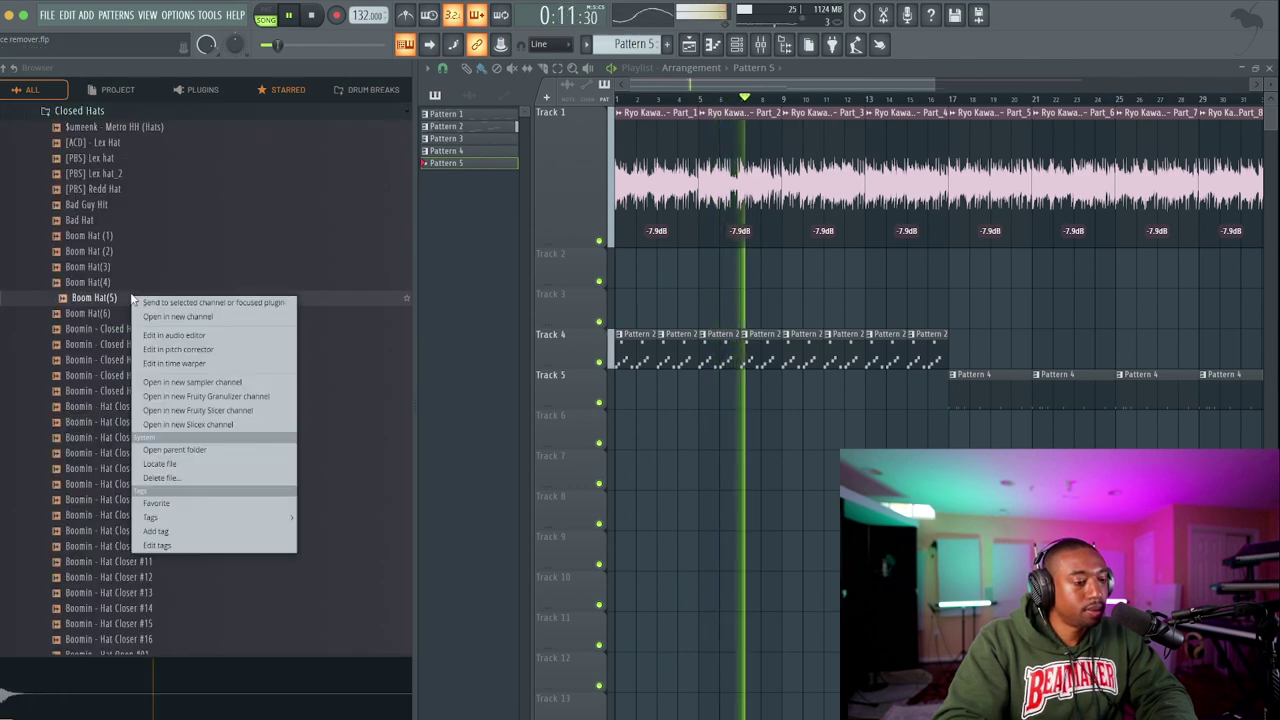
click(178, 316)
click(895, 175)
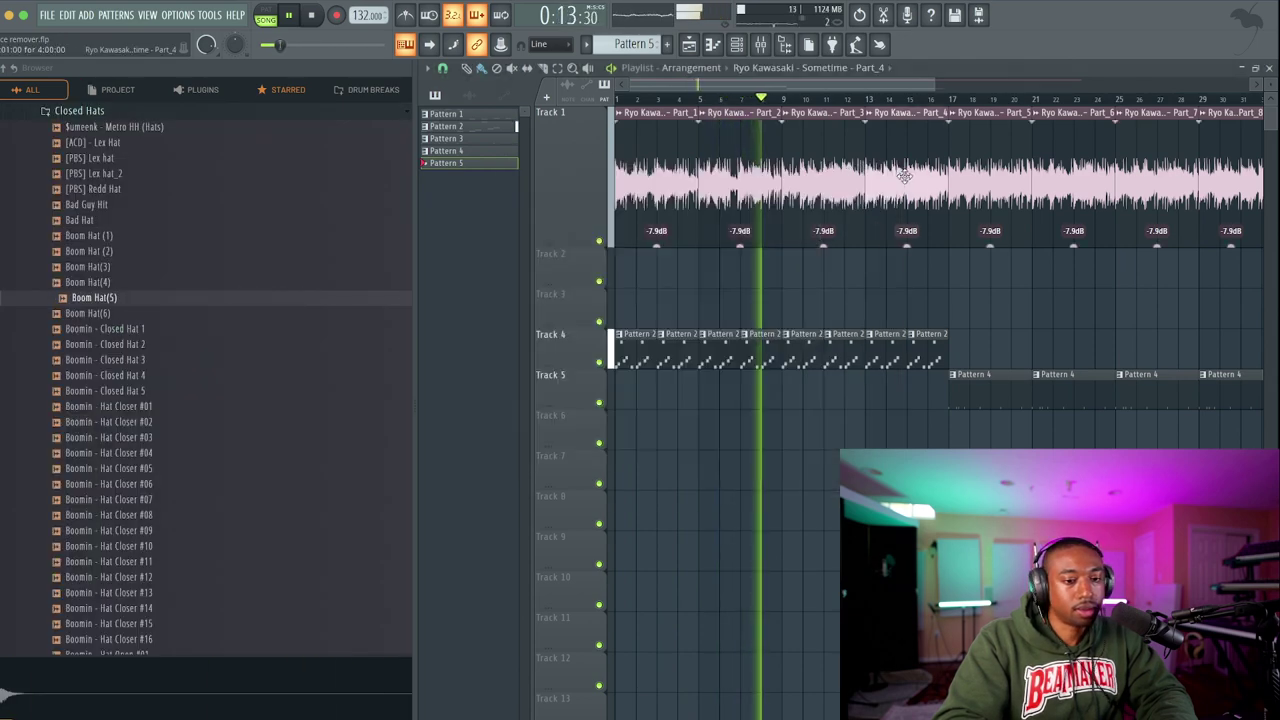
key(F6)
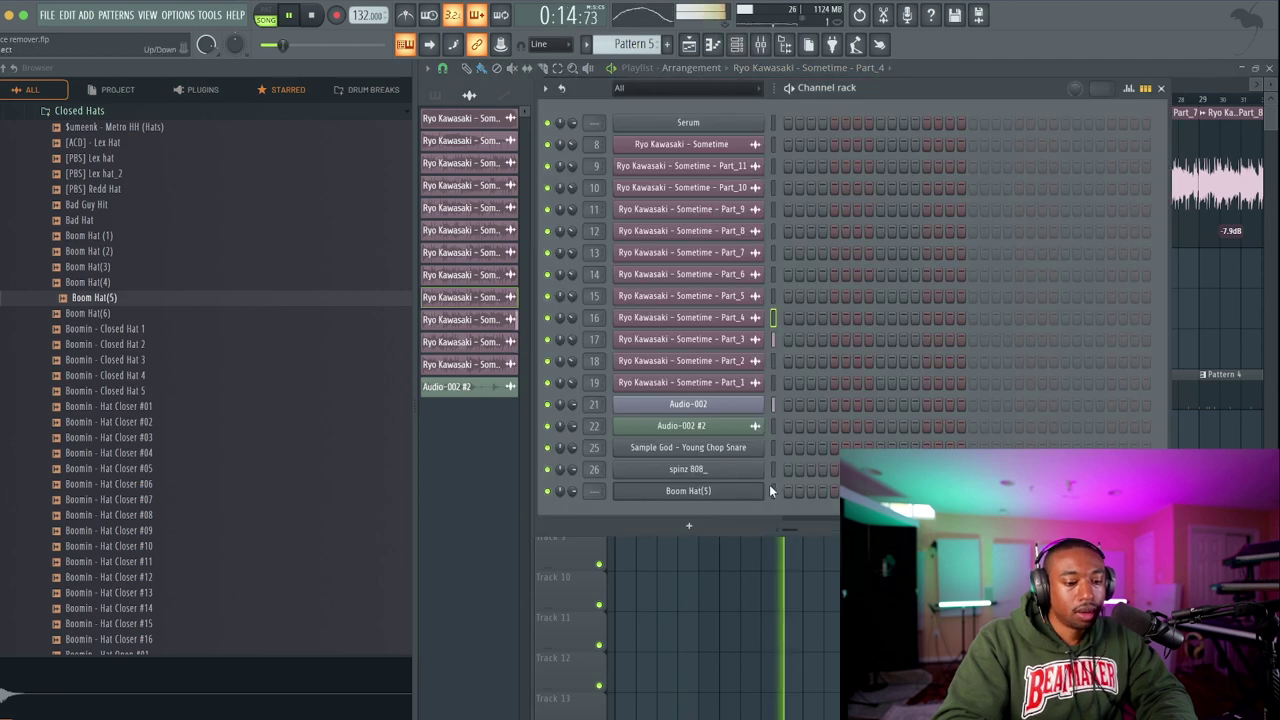
Route the Boom Hat(5) channel to mixer track 27 and fill every second step with a hit in Pattern 5.
click(772, 490)
key(ctrl+l)
right_click(727, 497)
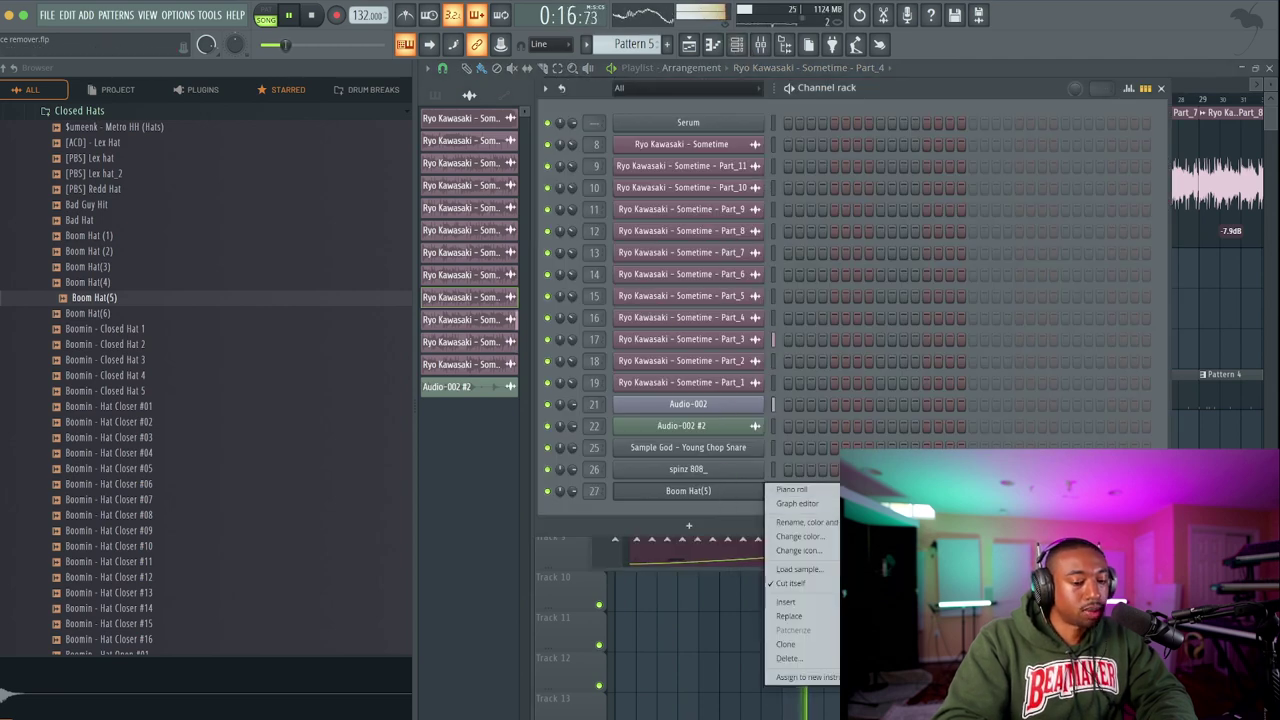
key(Escape)
Place one-bar Pattern 5 clips back to back on playlist Track 6 from bar 17 up to bar 33.
key(F6)
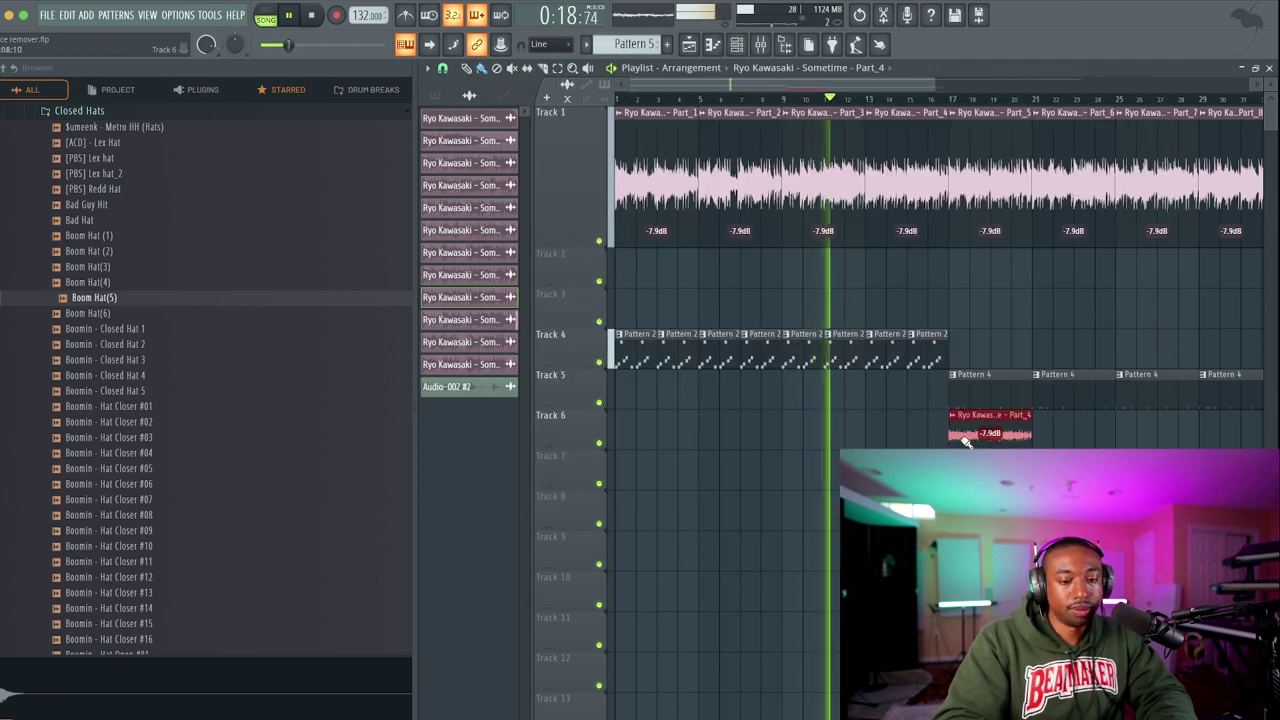
click(440, 95)
drag(450, 163, 948, 420)
scroll(948, 420, right, 4)
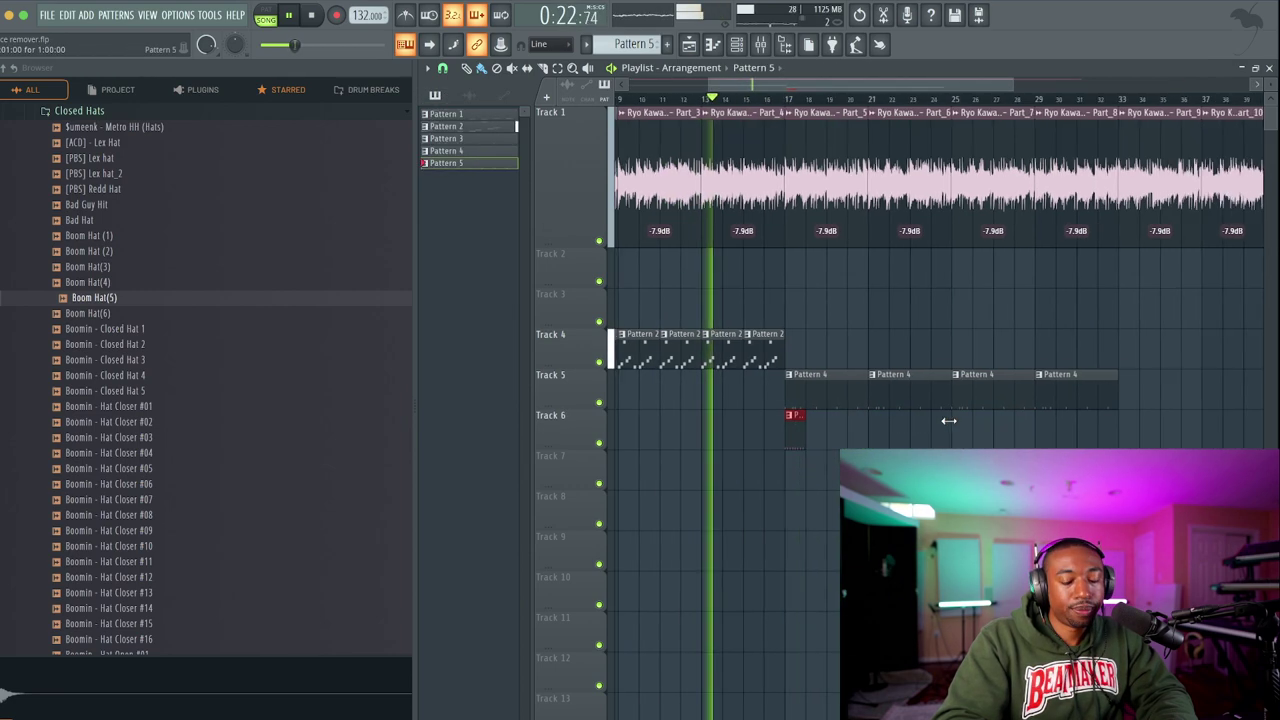
click(812, 434)
drag(792, 433, 997, 428)
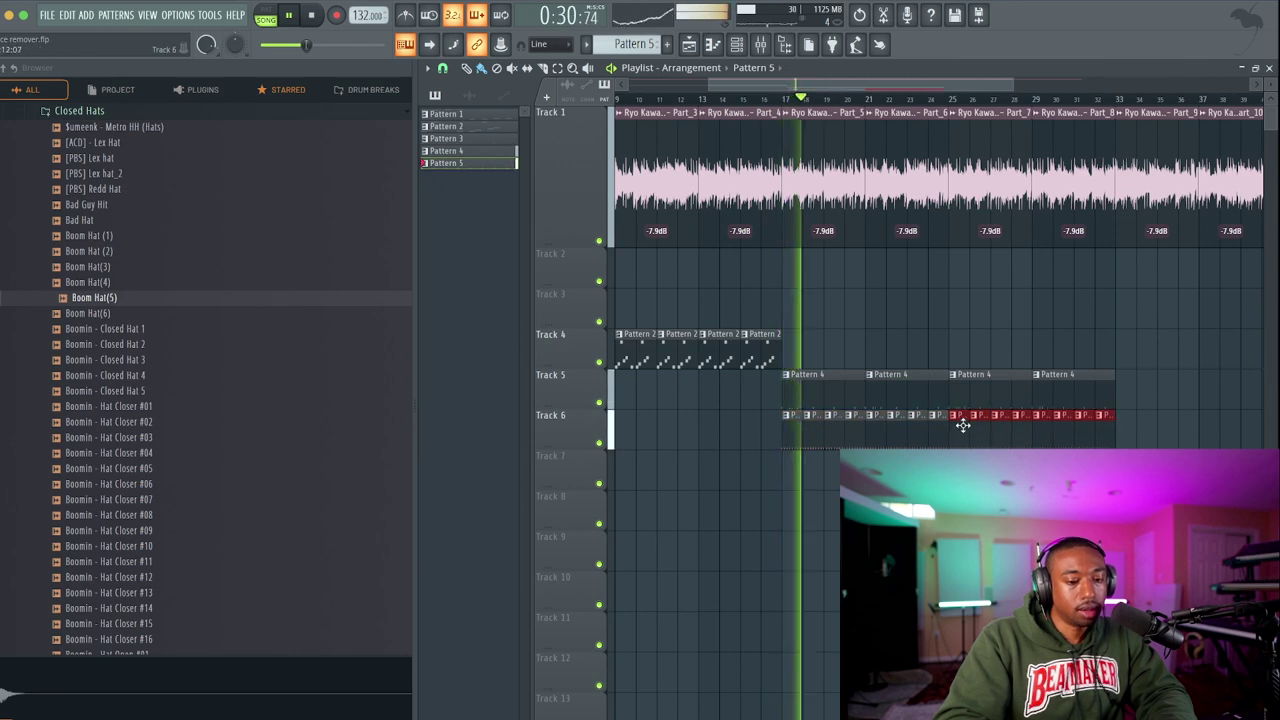
Check the Boom Hat(5) channel's sampler and miscellaneous settings while the arrangement plays.
click(736, 44)
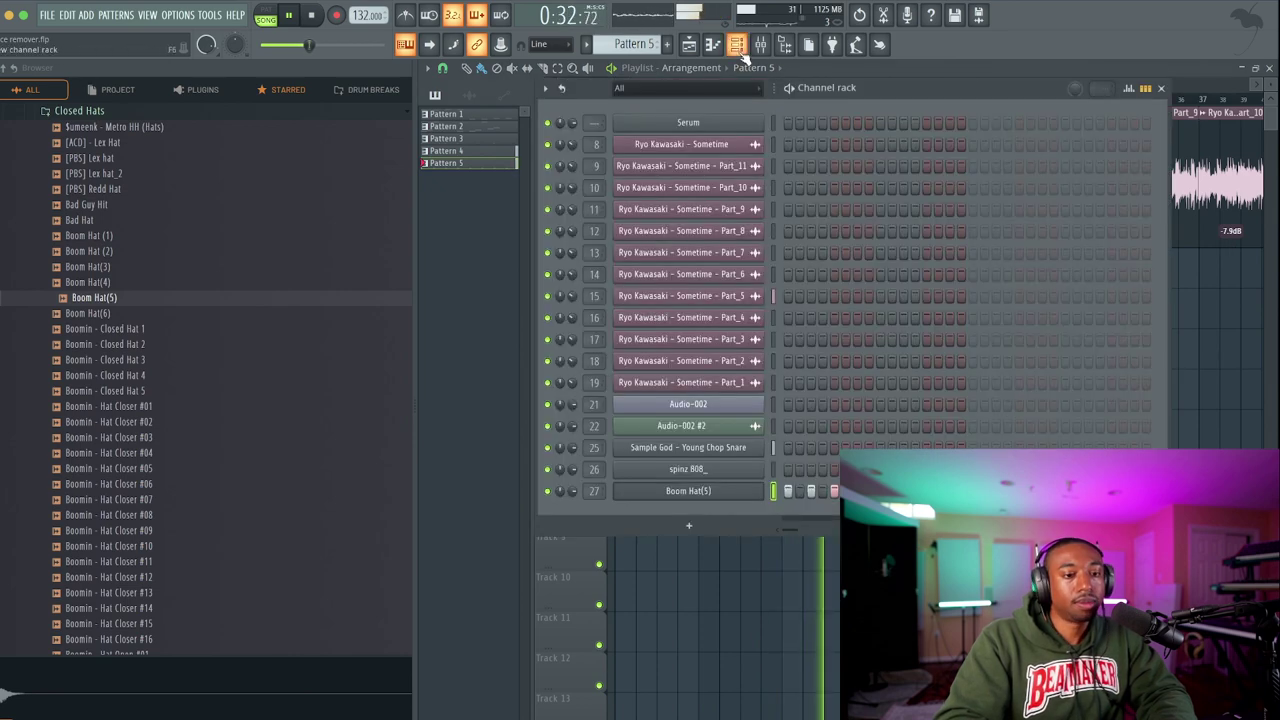
click(714, 622)
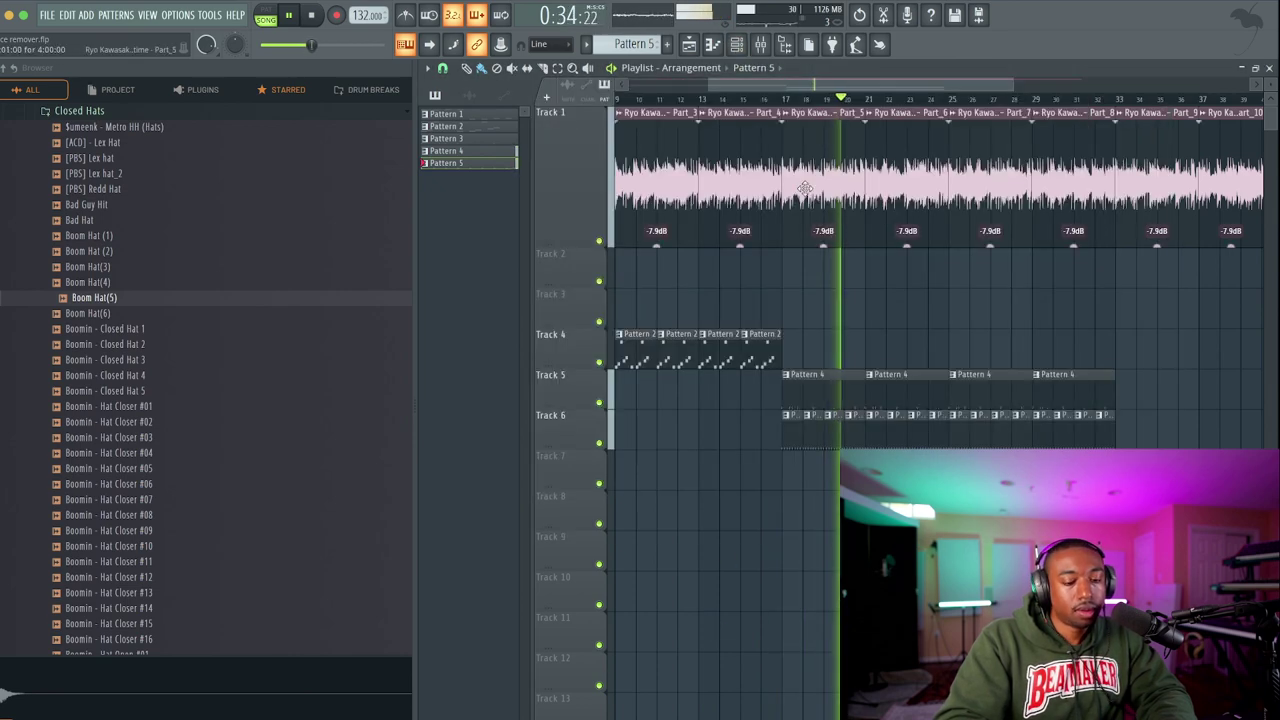
click(739, 47)
click(697, 494)
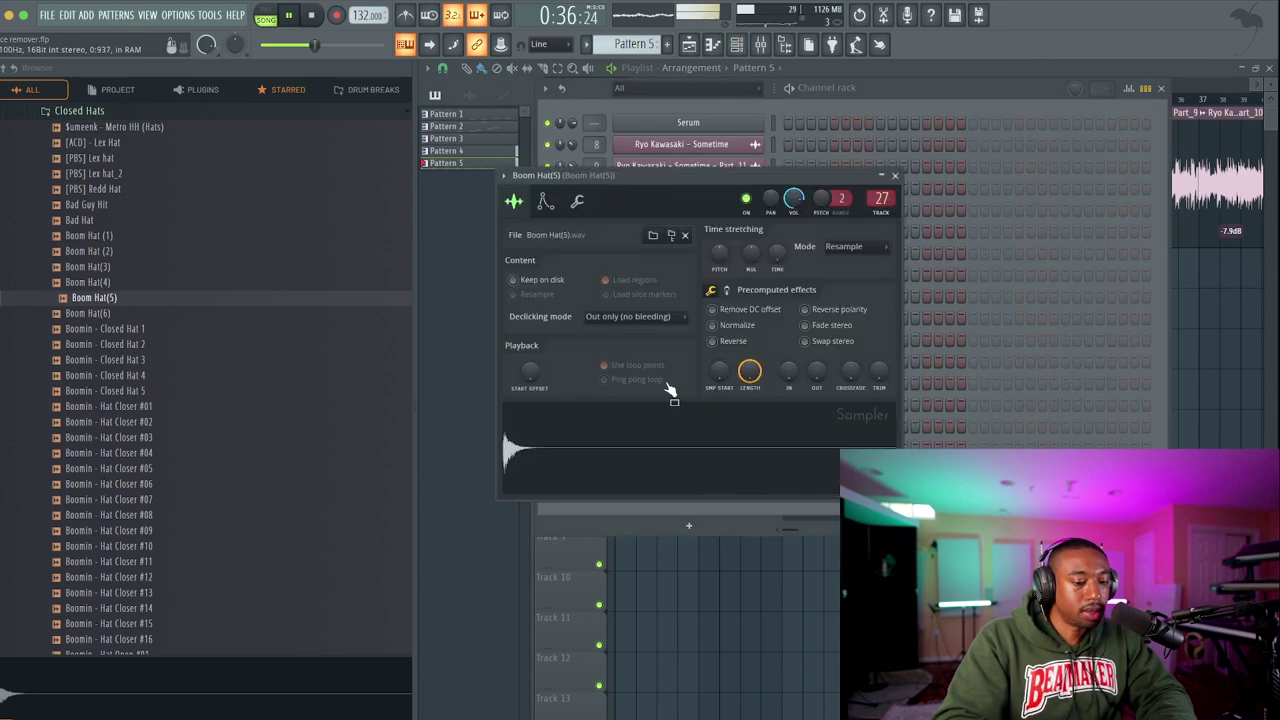
click(579, 202)
click(895, 176)
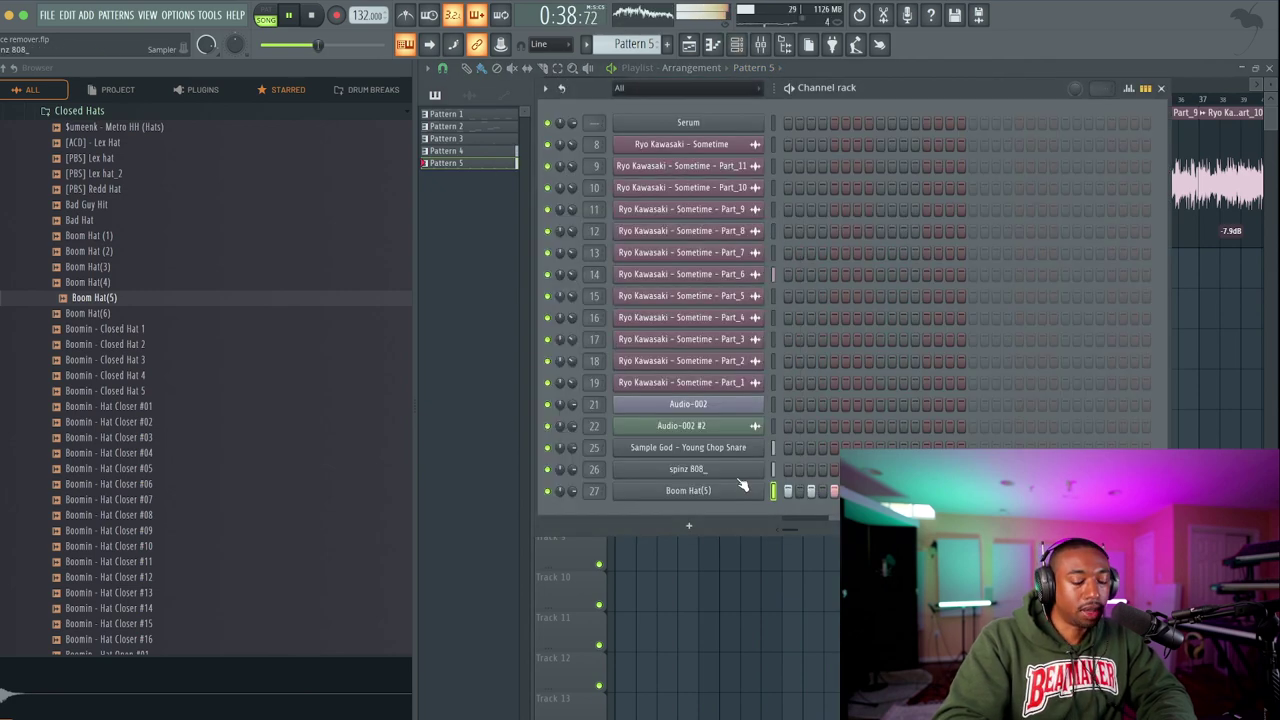
Nudge the time shift in the spinz 808_ channel's miscellaneous settings.
click(728, 471)
click(560, 181)
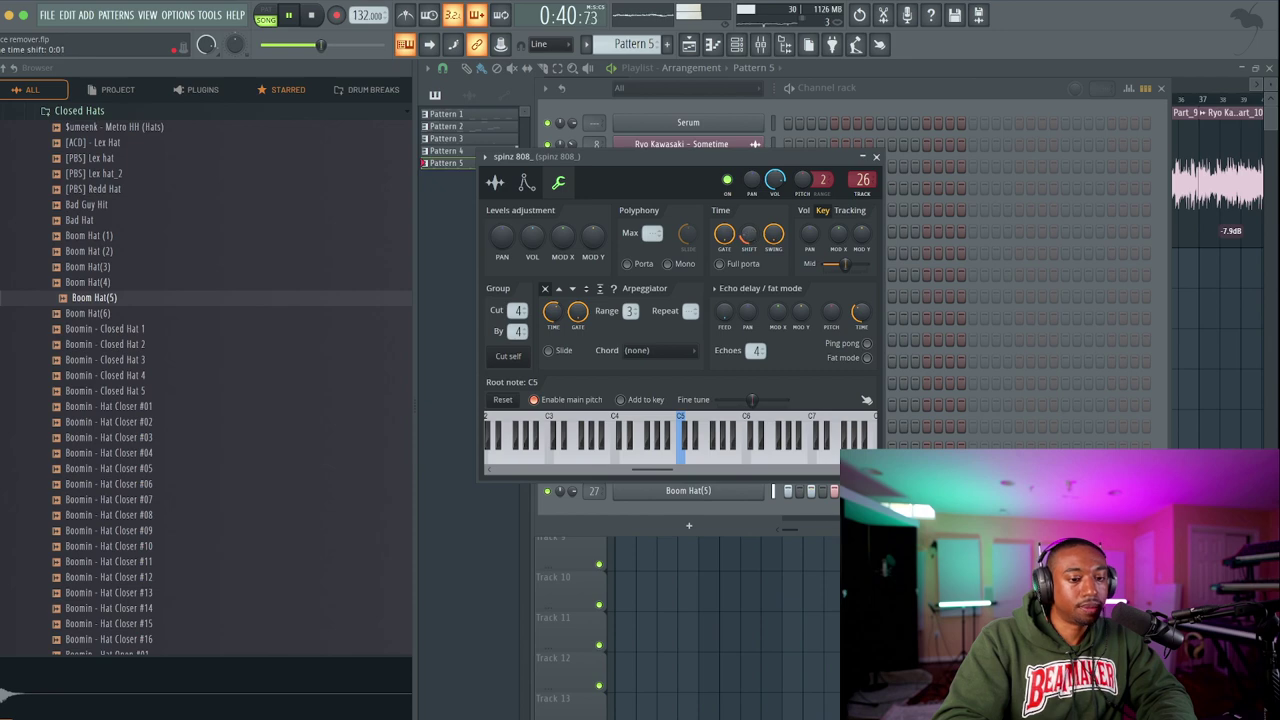
click(877, 158)
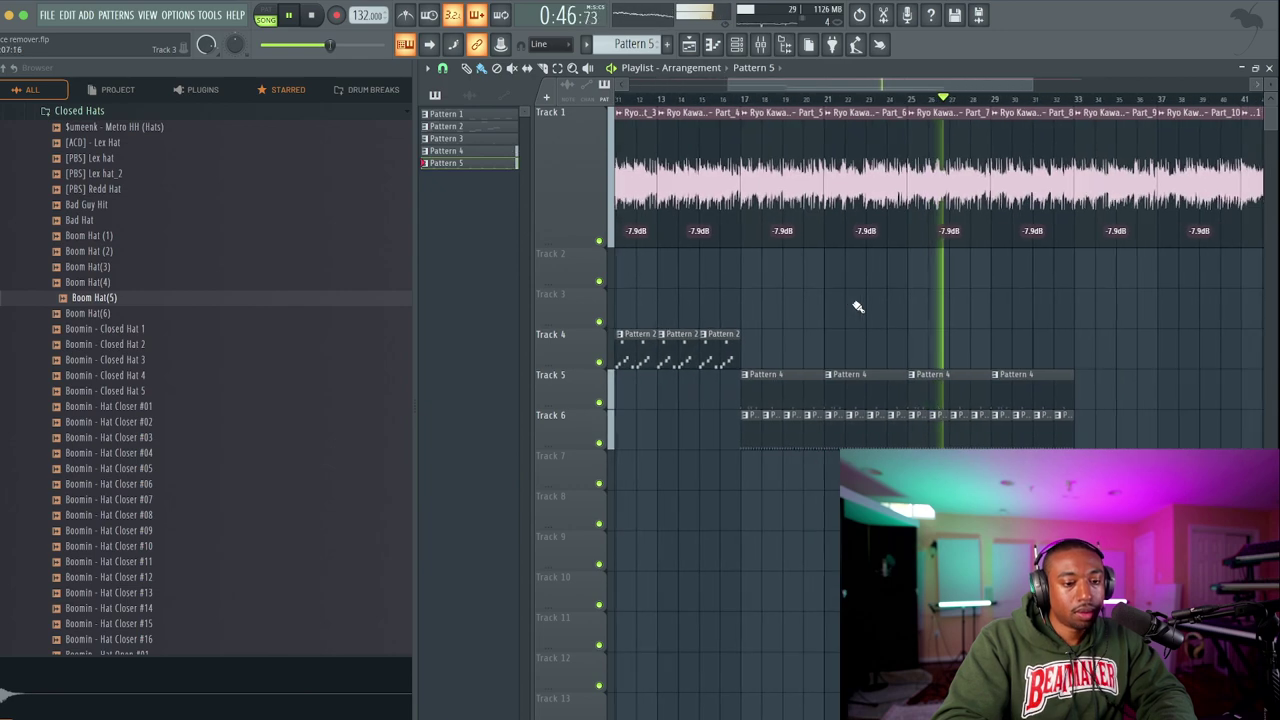
Set the song position to bar 17, audition it, and open Pattern 4's spinz 808_ notes in the piano roll.
key(space)
click(741, 101)
key(space)
double_click(805, 374)
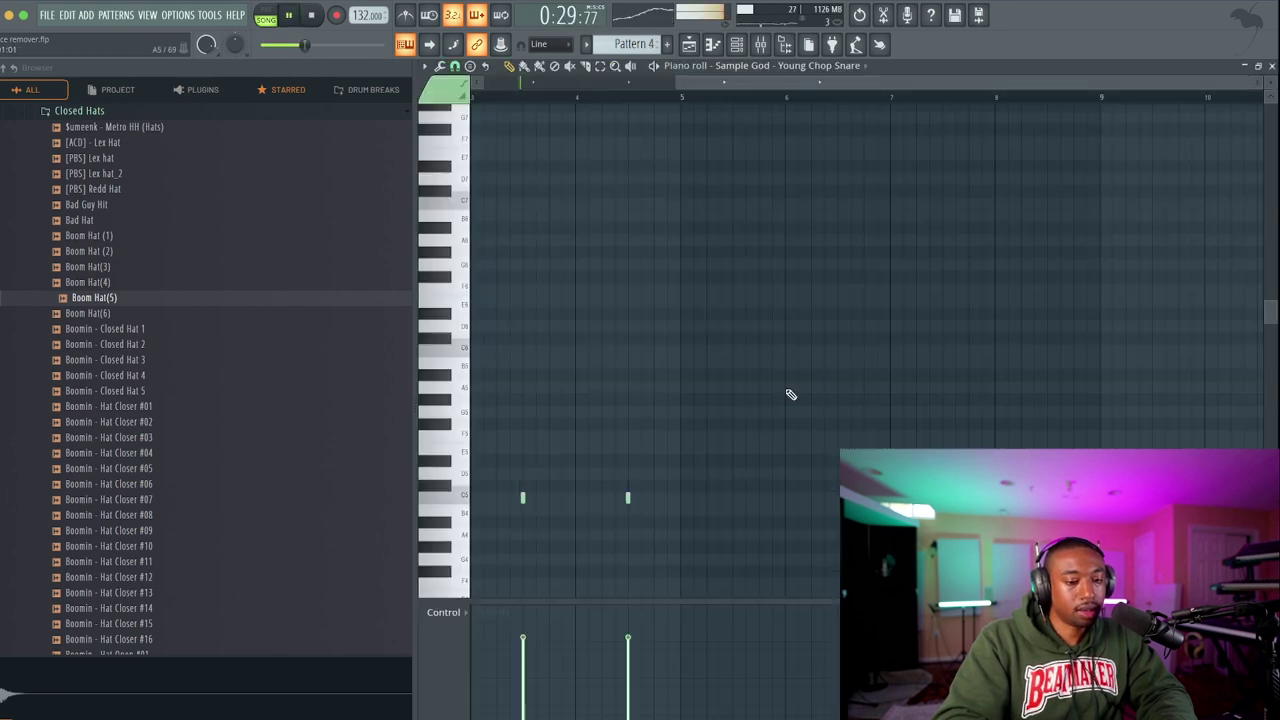
key(space)
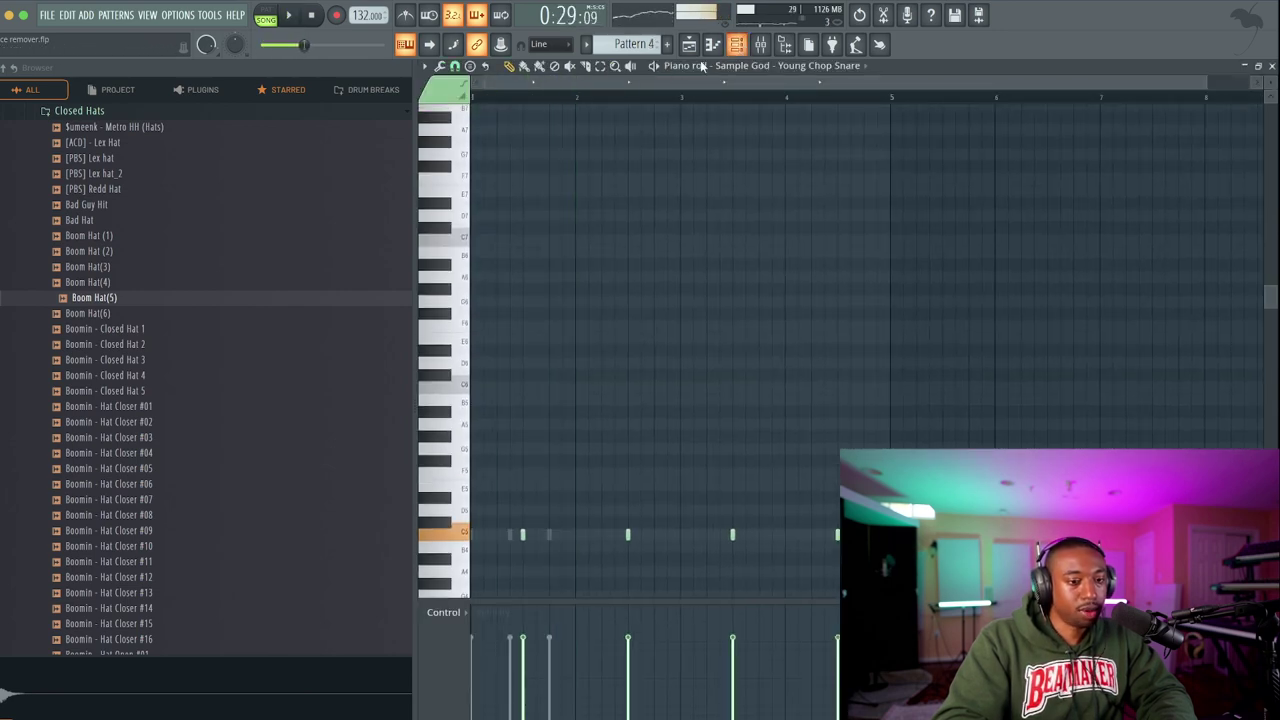
click(791, 70)
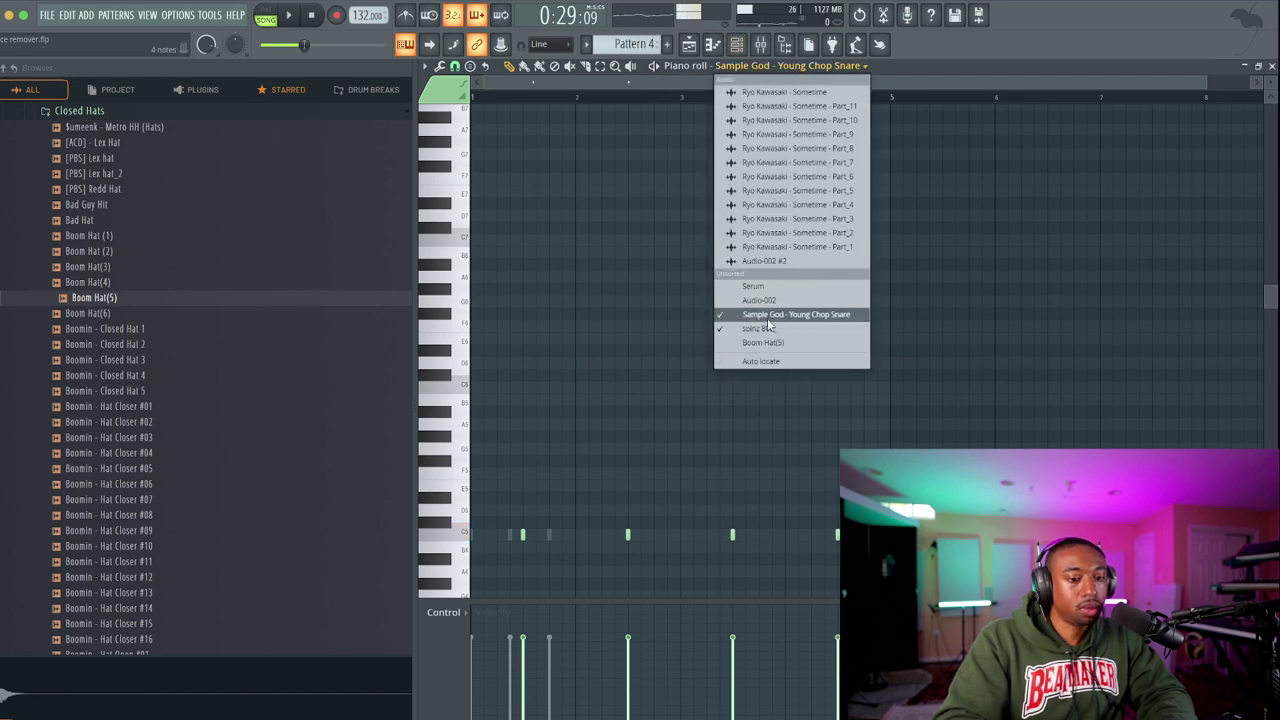
click(768, 318)
click(760, 68)
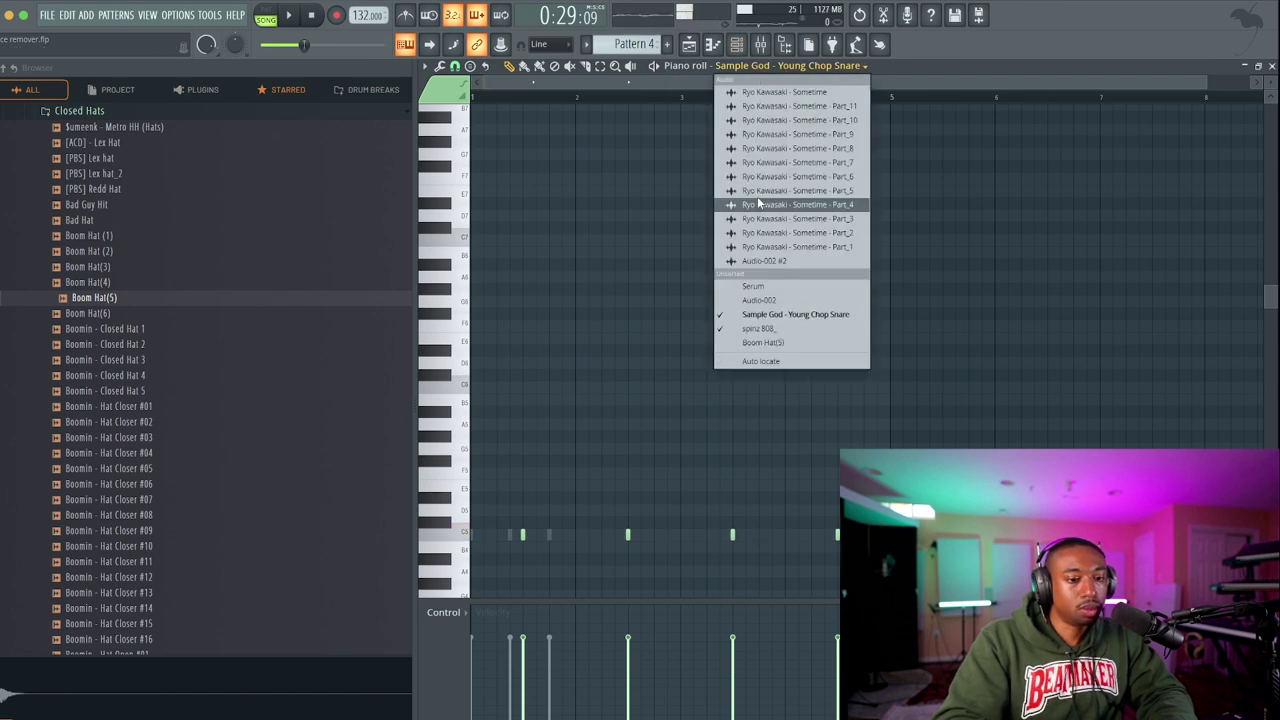
click(756, 329)
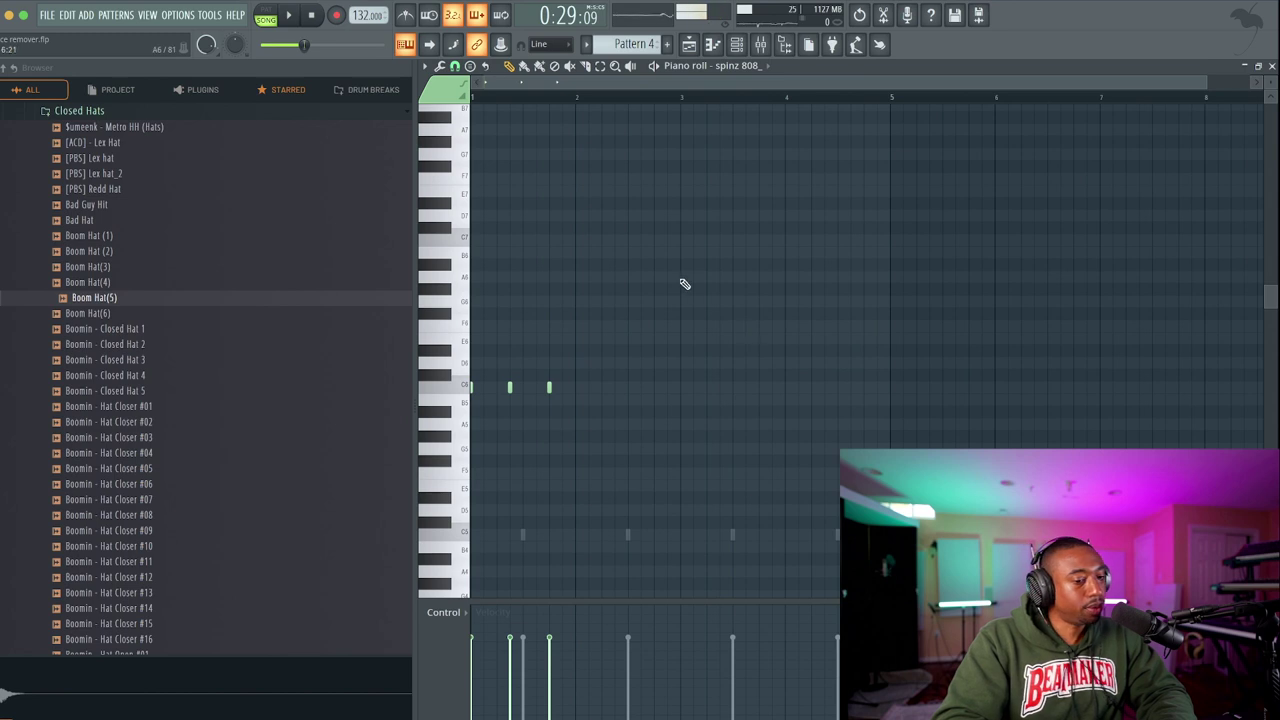
Raise the three spinz 808_ notes in Pattern 4 from C6 to D#6 and audition them with the song.
key(space)
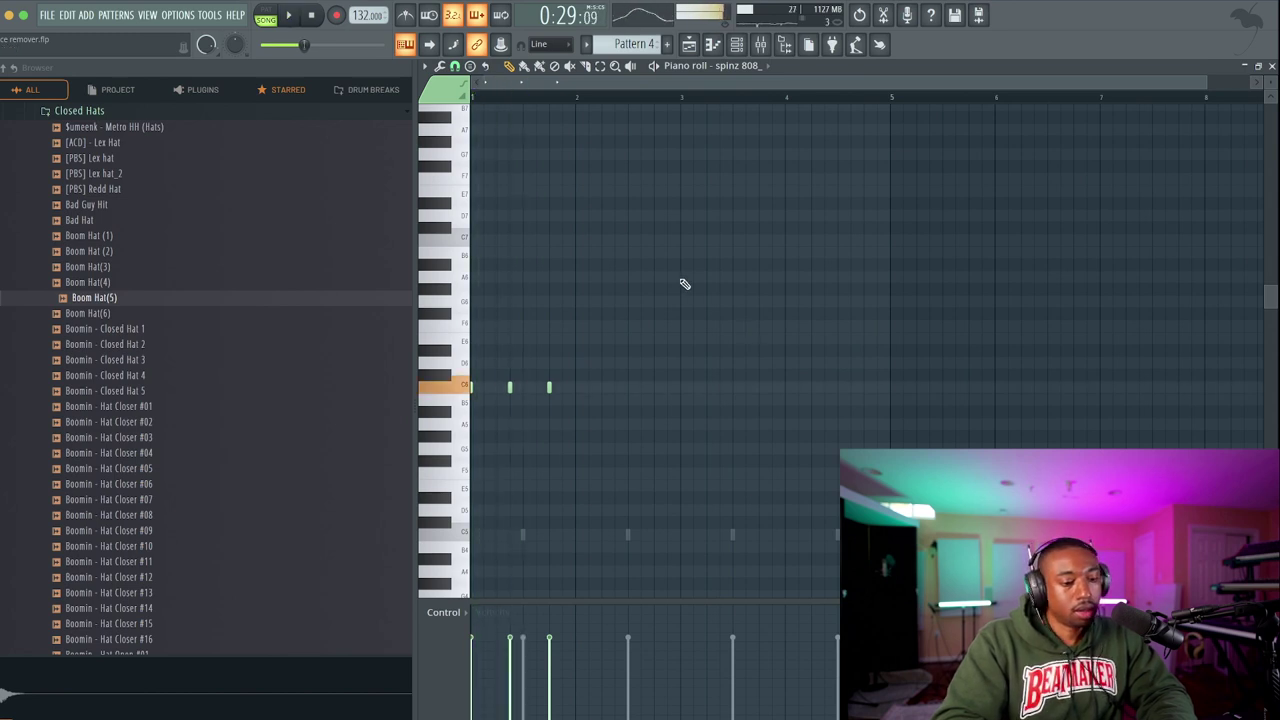
key(shift+Up)
key(shift+Up)
key(space)
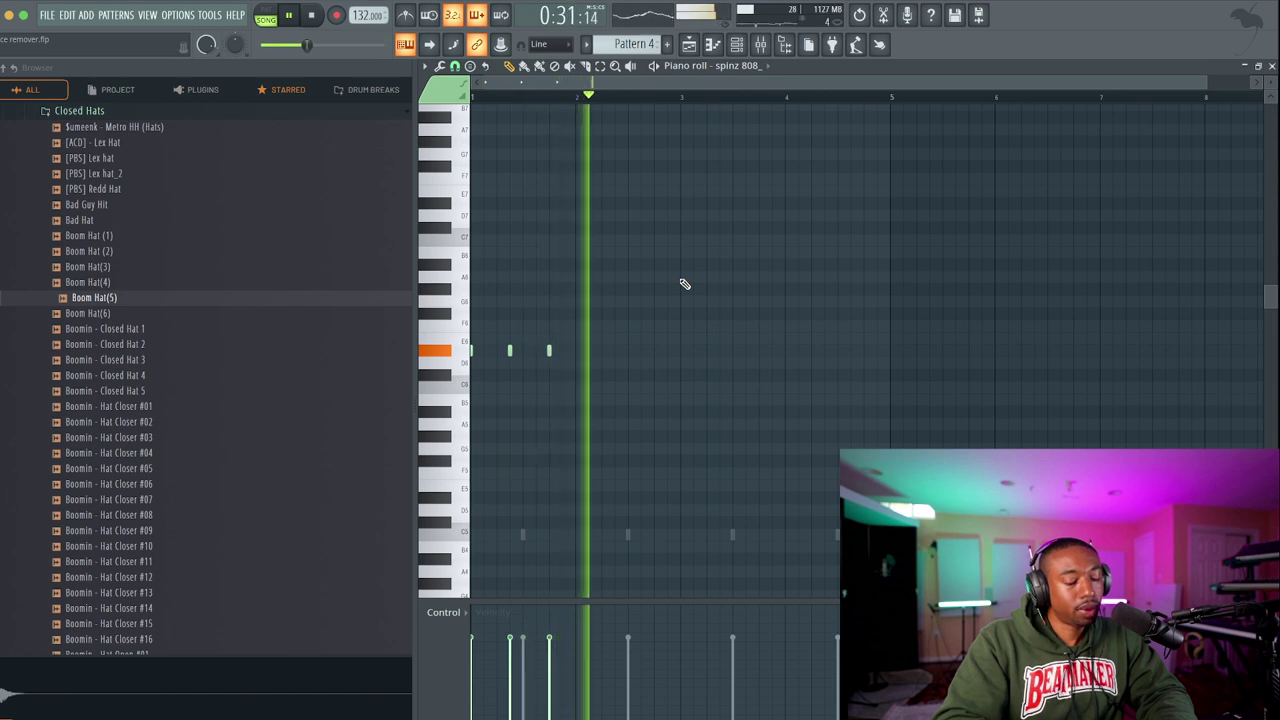
key(space)
key(ctrl+s)
key(space)
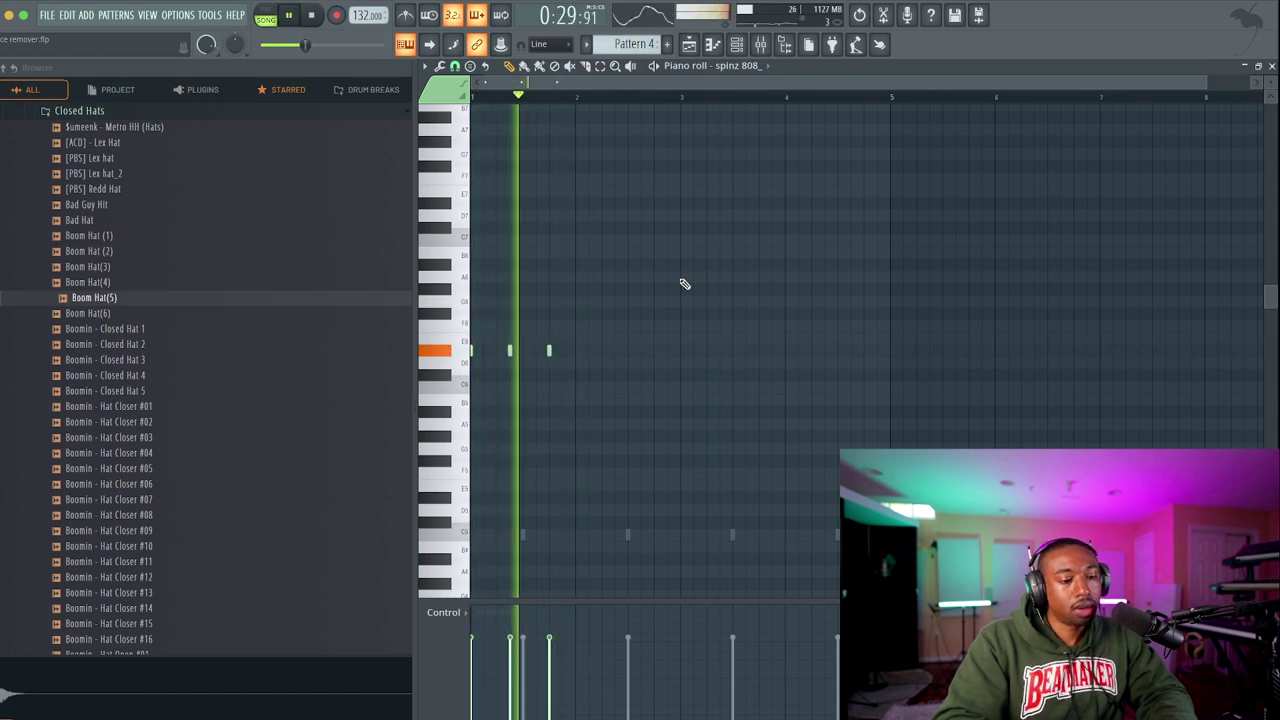
Lower the three spinz 808_ notes by one octave to D#5 and play the song.
key(ctrl+Down)
key(space)
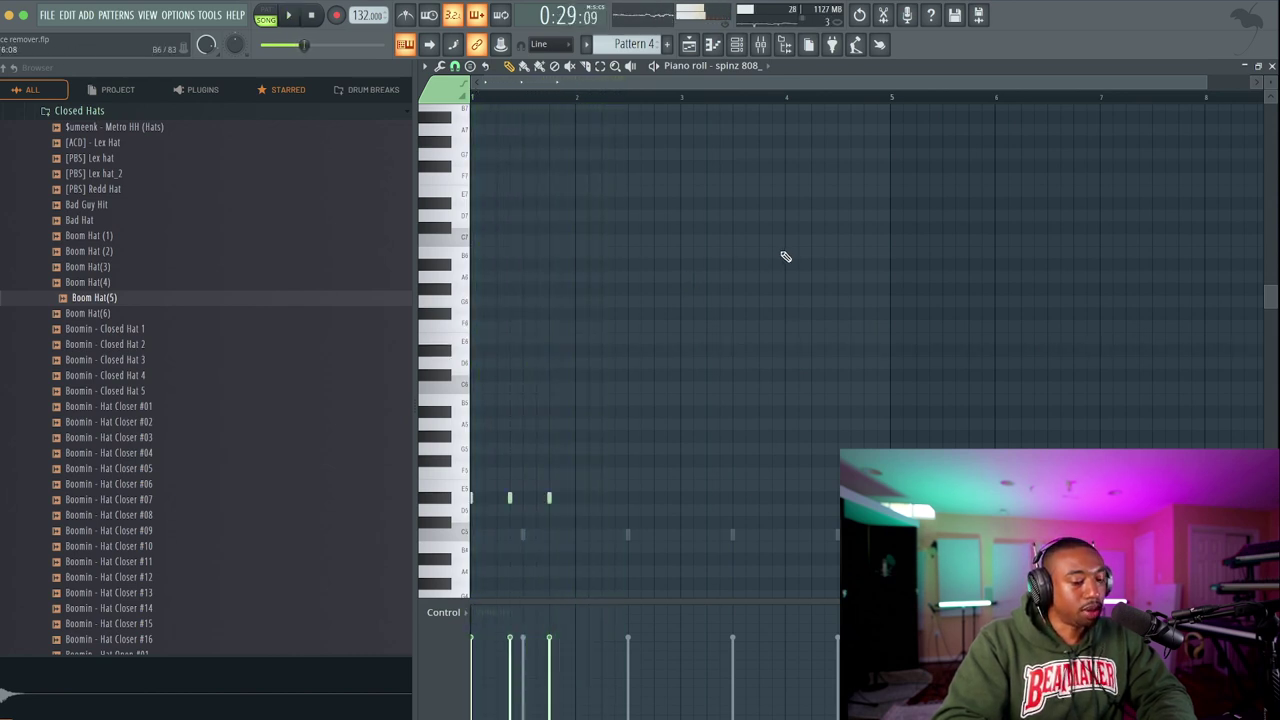
key(space)
Listen to the arrangement, then look over the channel rack and the drum tracks in the mixer.
key(F5)
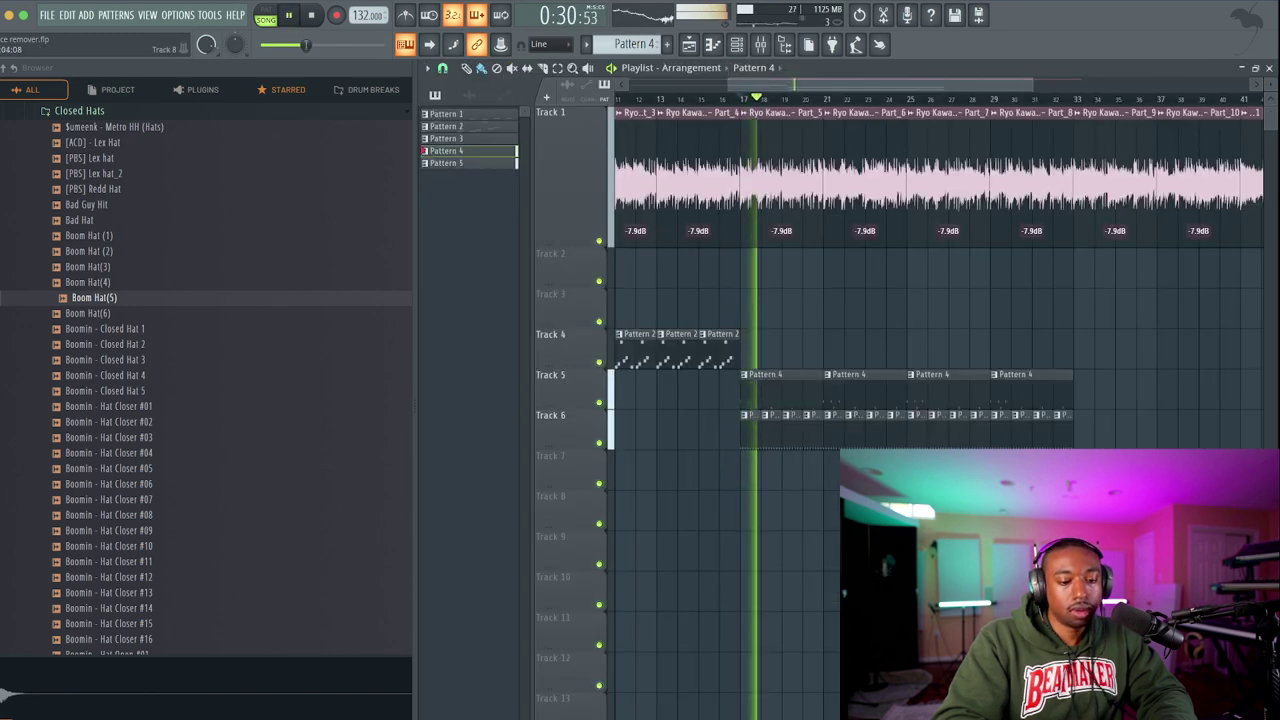
key(F6)
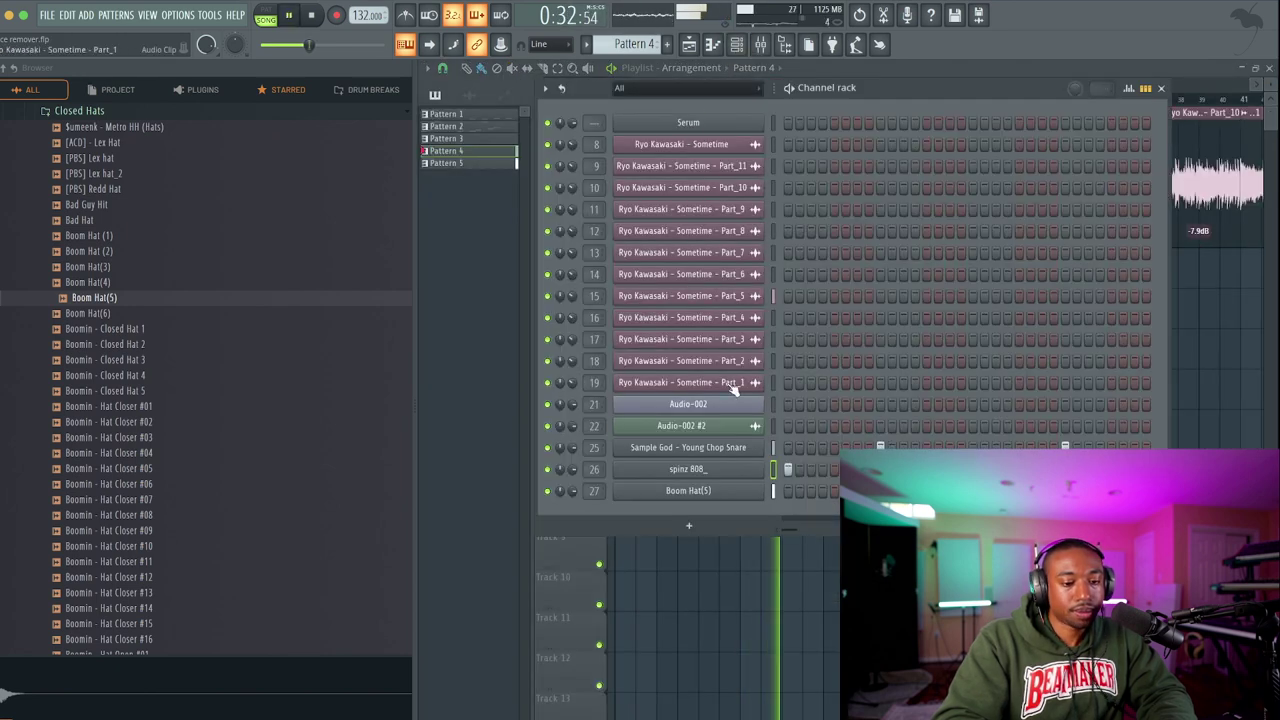
key(space)
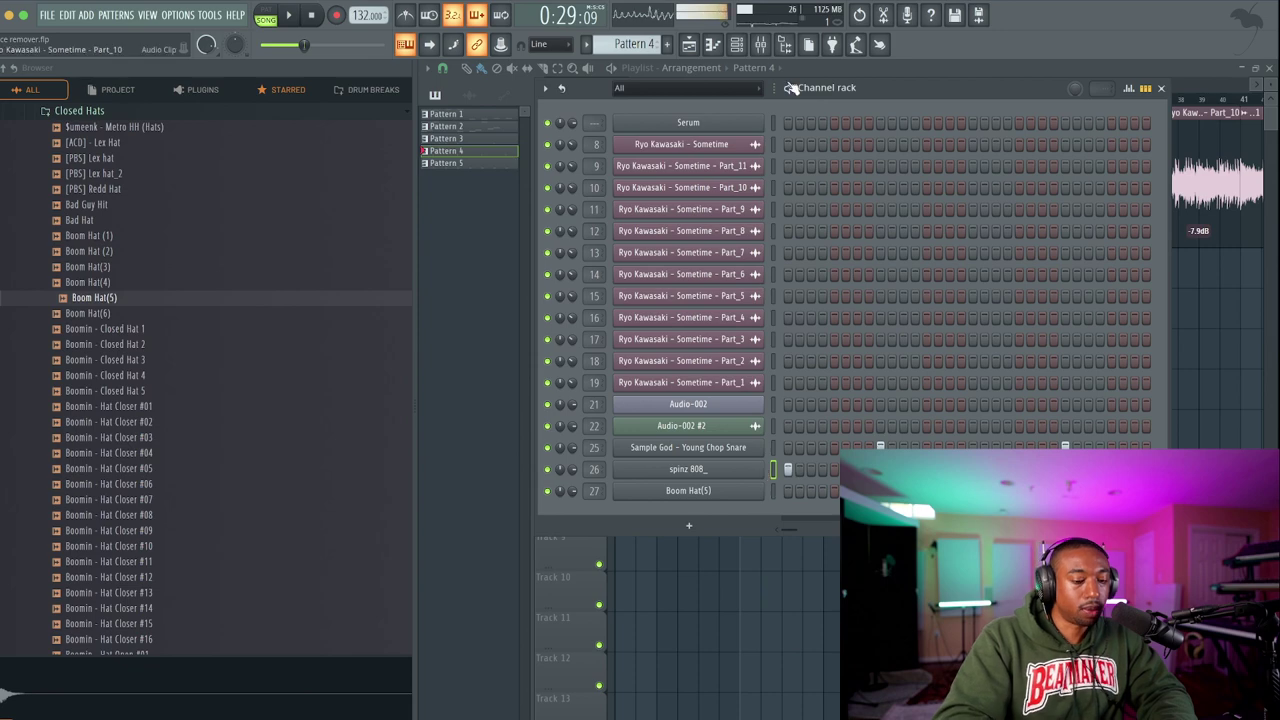
click(760, 44)
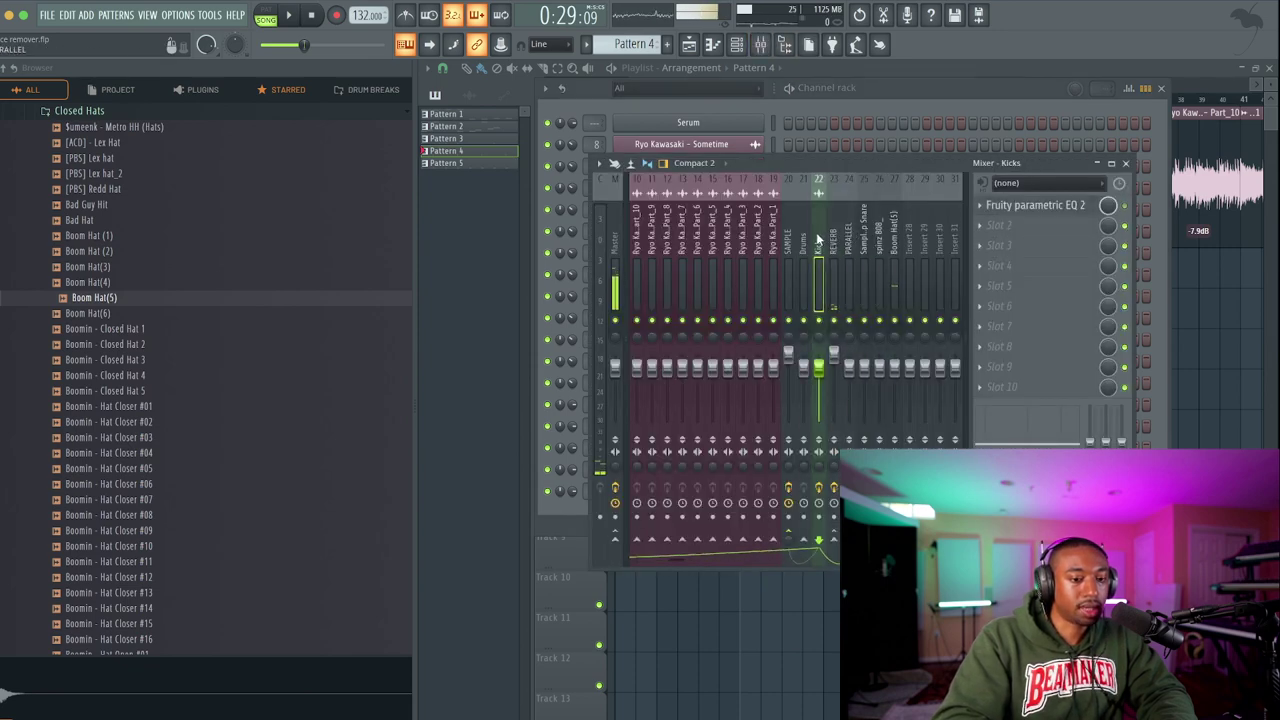
click(1127, 163)
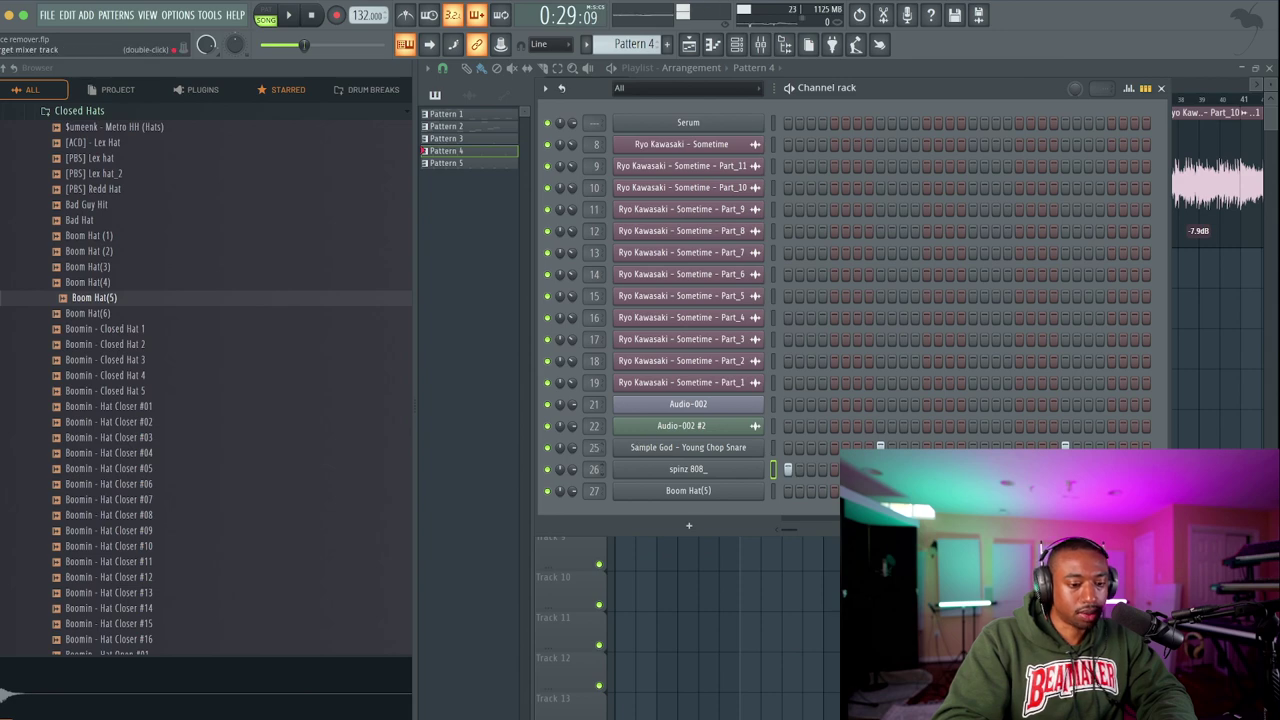
Audition from bar 17, route the spinz 808_ channel to mixer track 22 (Kicks), and lower its volume to about -8.5 dB.
key(space)
key(F6)
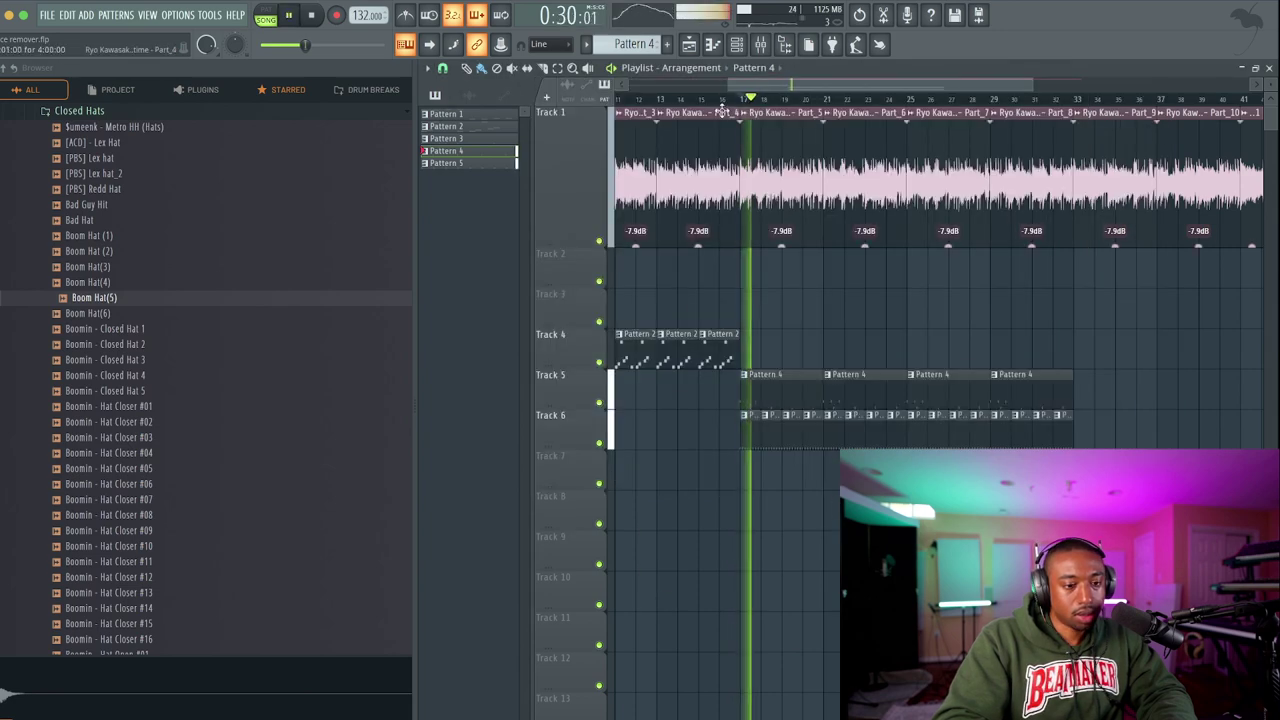
key(F9)
key(space)
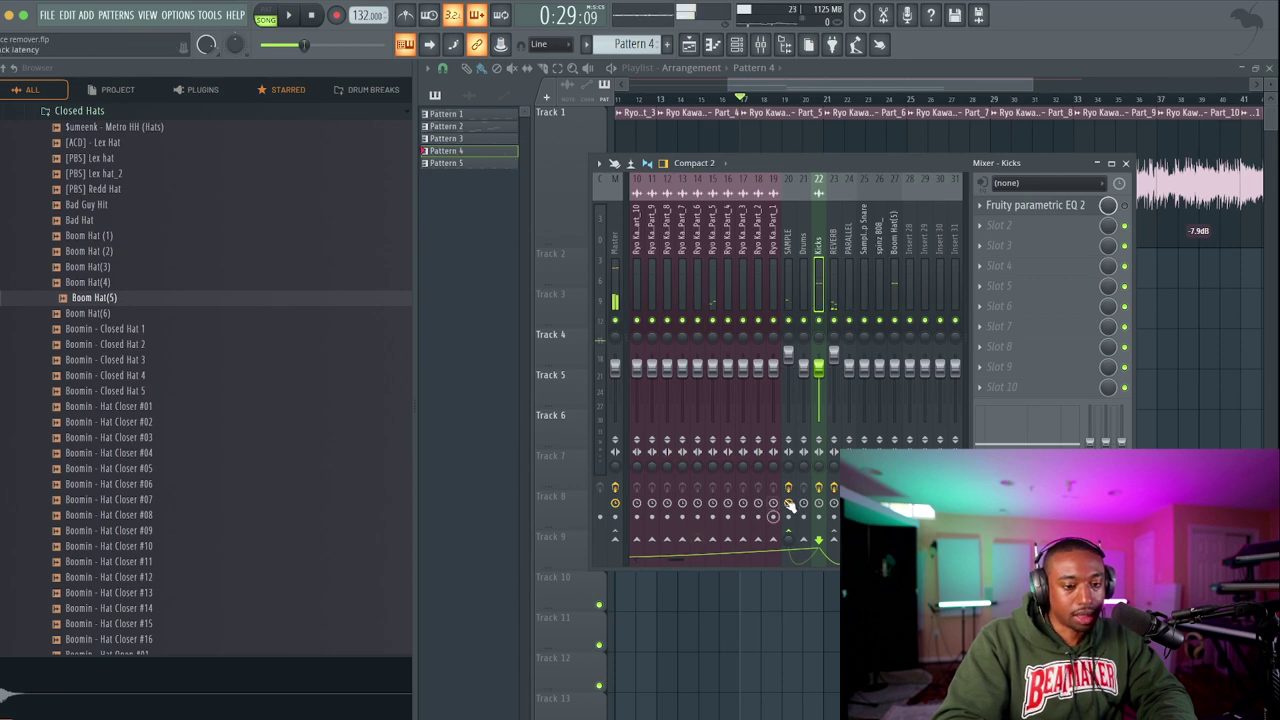
key(space)
key(F6)
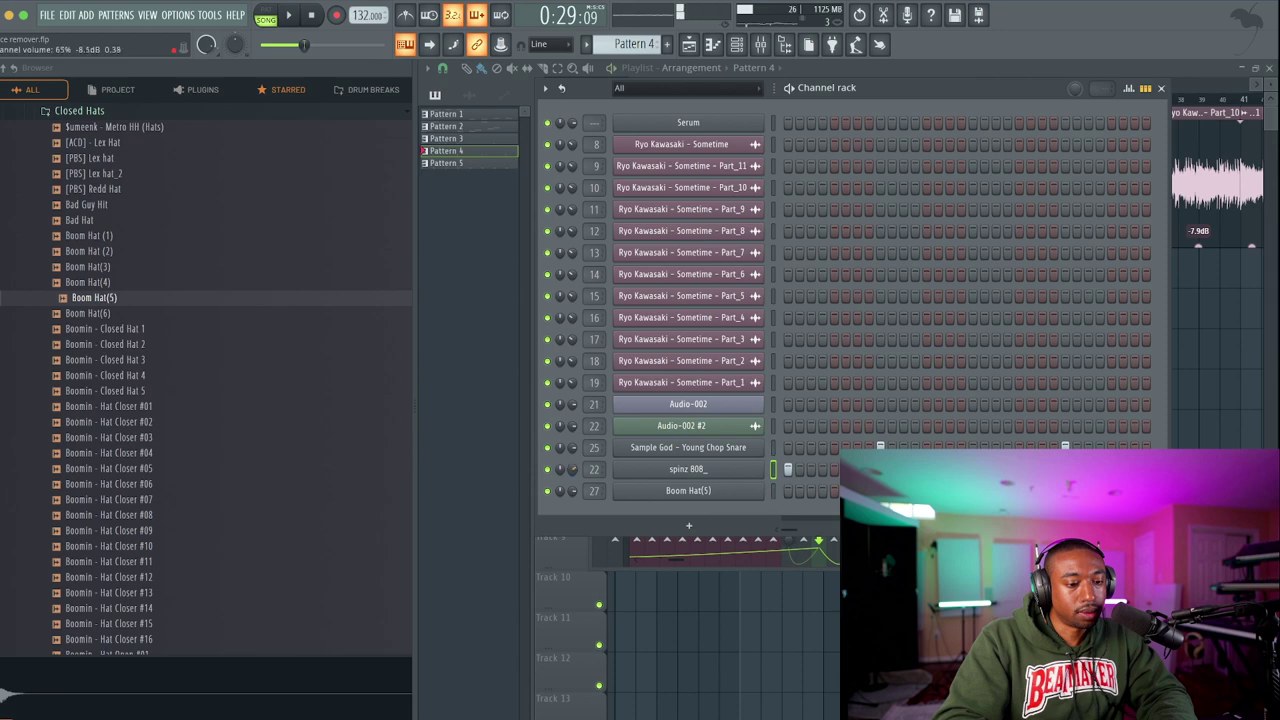
Review the spinz 808_ sample and volume envelope during playback, and set the channel's volume to 66%.
click(672, 468)
click(495, 182)
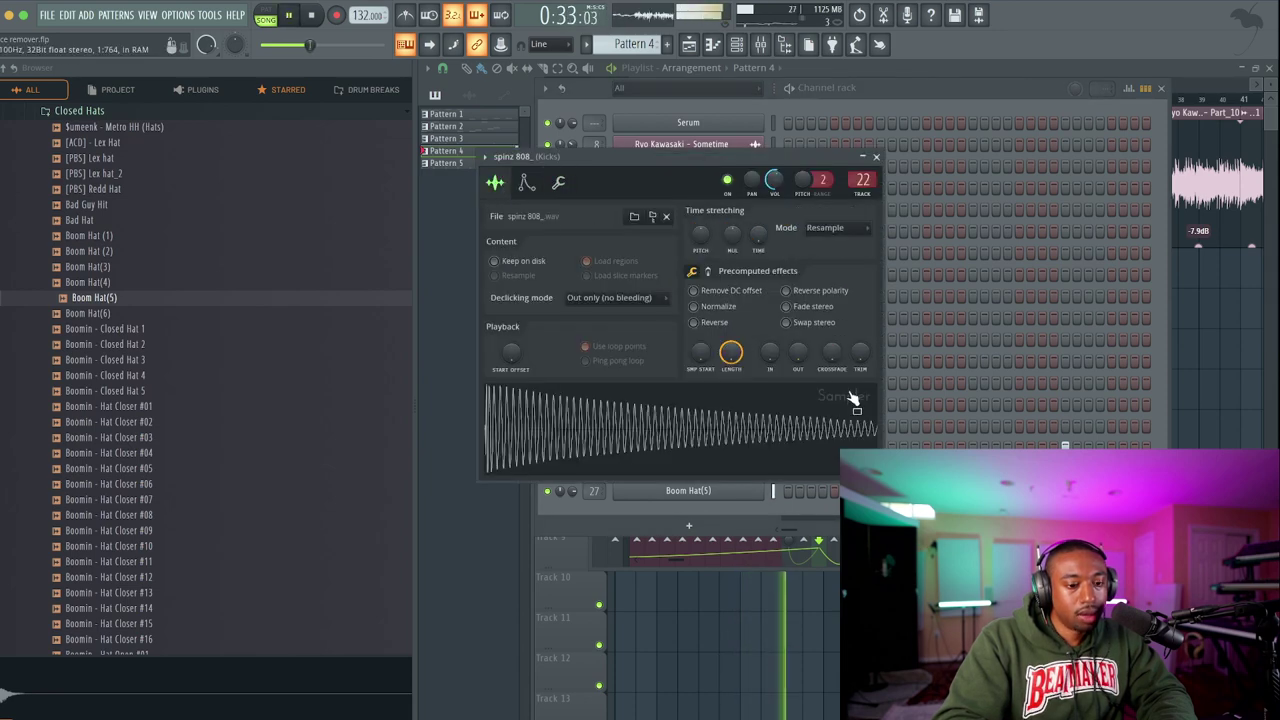
click(527, 182)
click(876, 157)
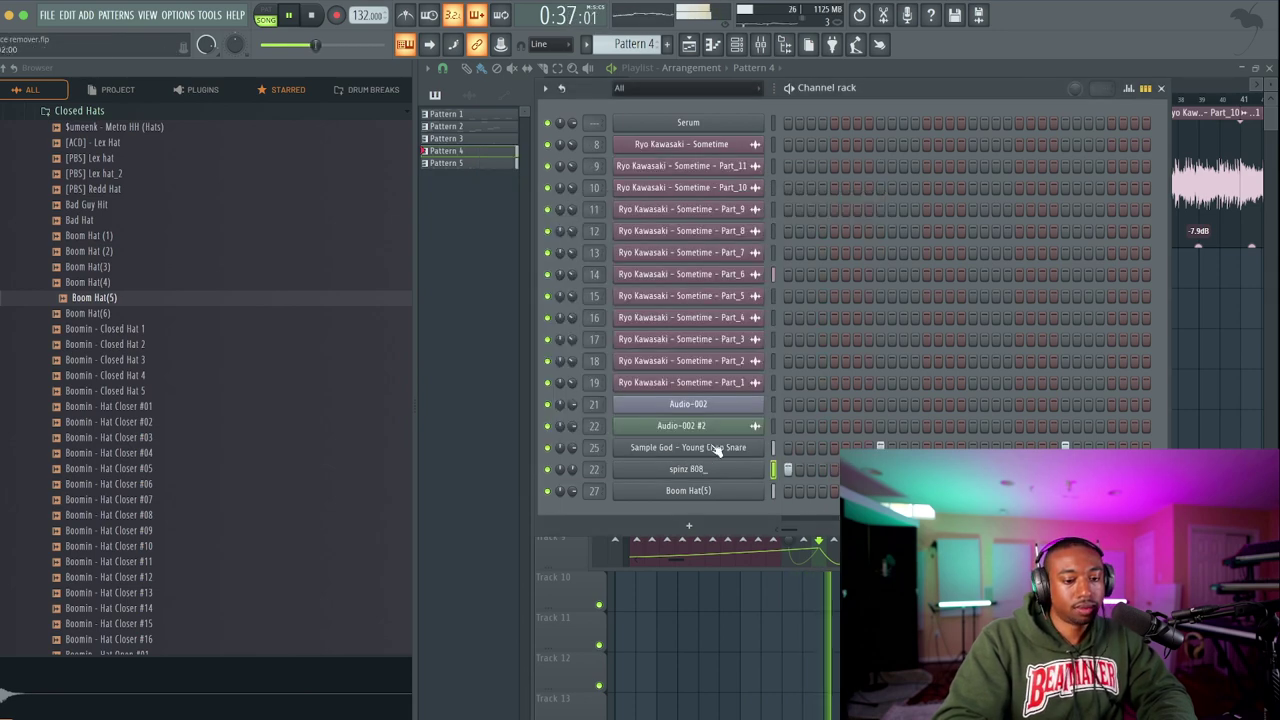
click(684, 475)
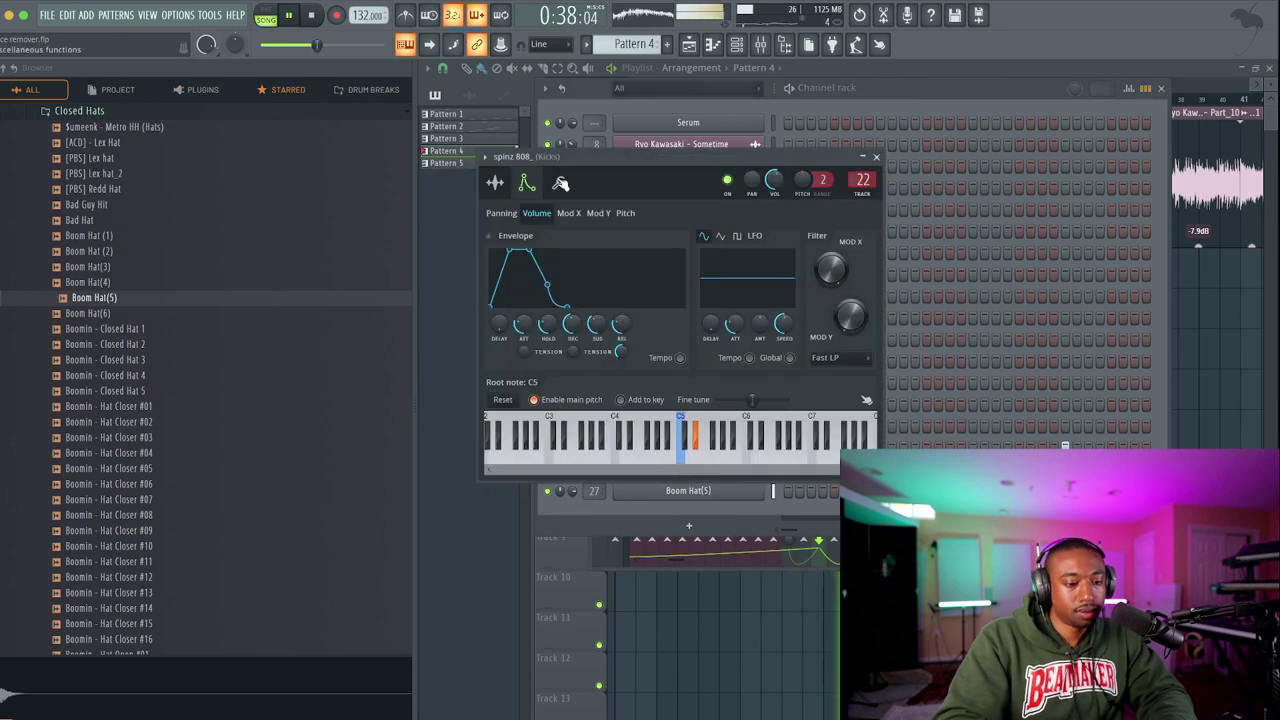
click(876, 157)
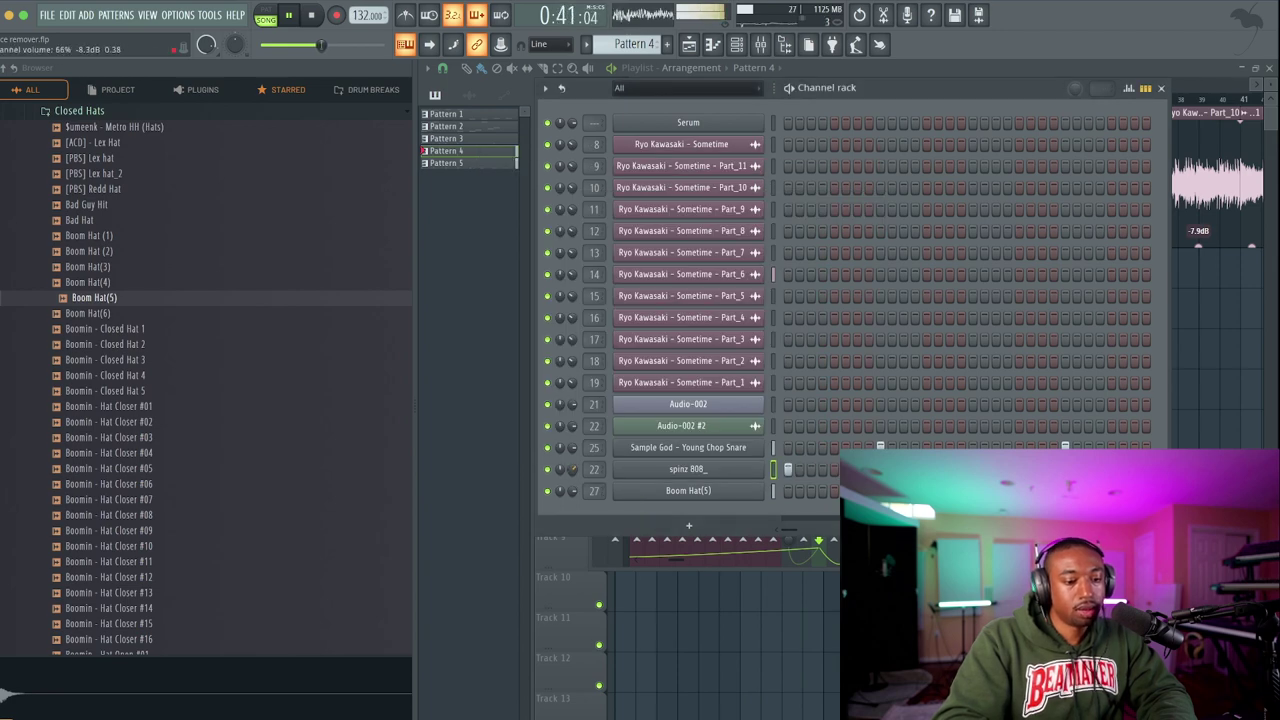
key(F6)
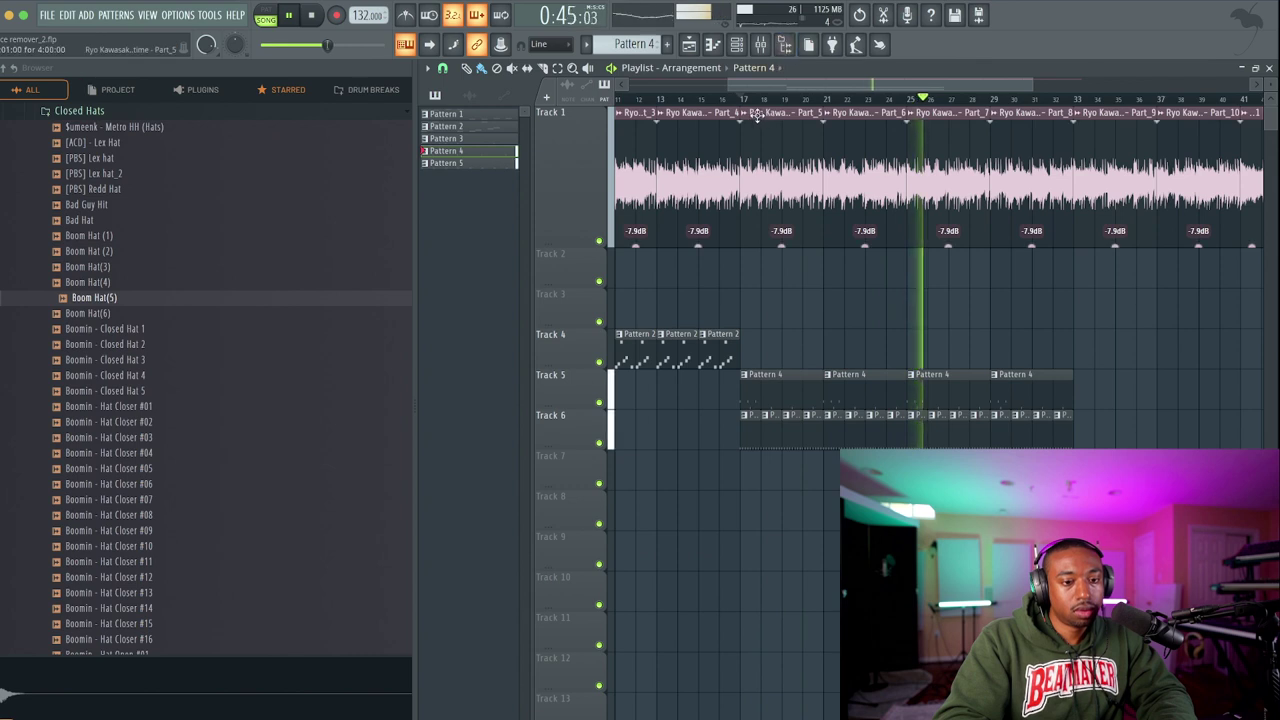
Replace the Part_7 and Part_8 clips on Track 1 with duplicates of the Part_5 and Part_6 clips at bar 25.
key(space)
right_click(975, 190)
key(space)
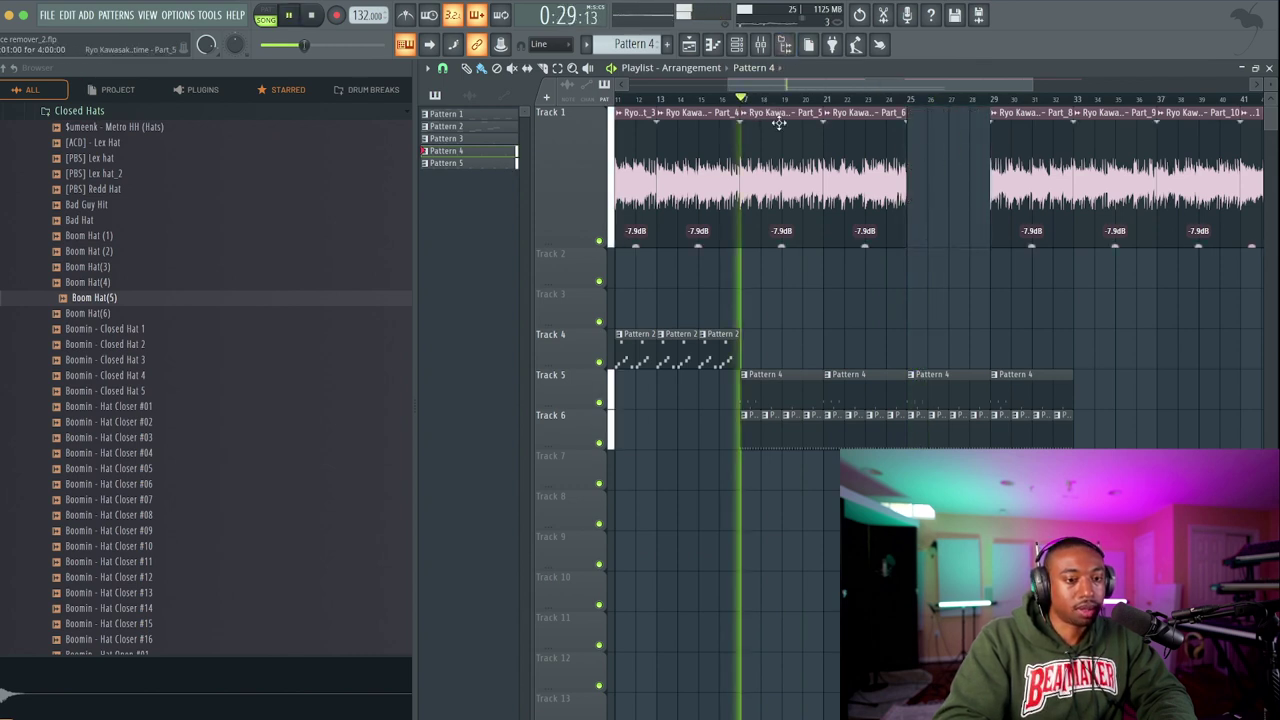
right_click(1024, 155)
drag(997, 168, 780, 157)
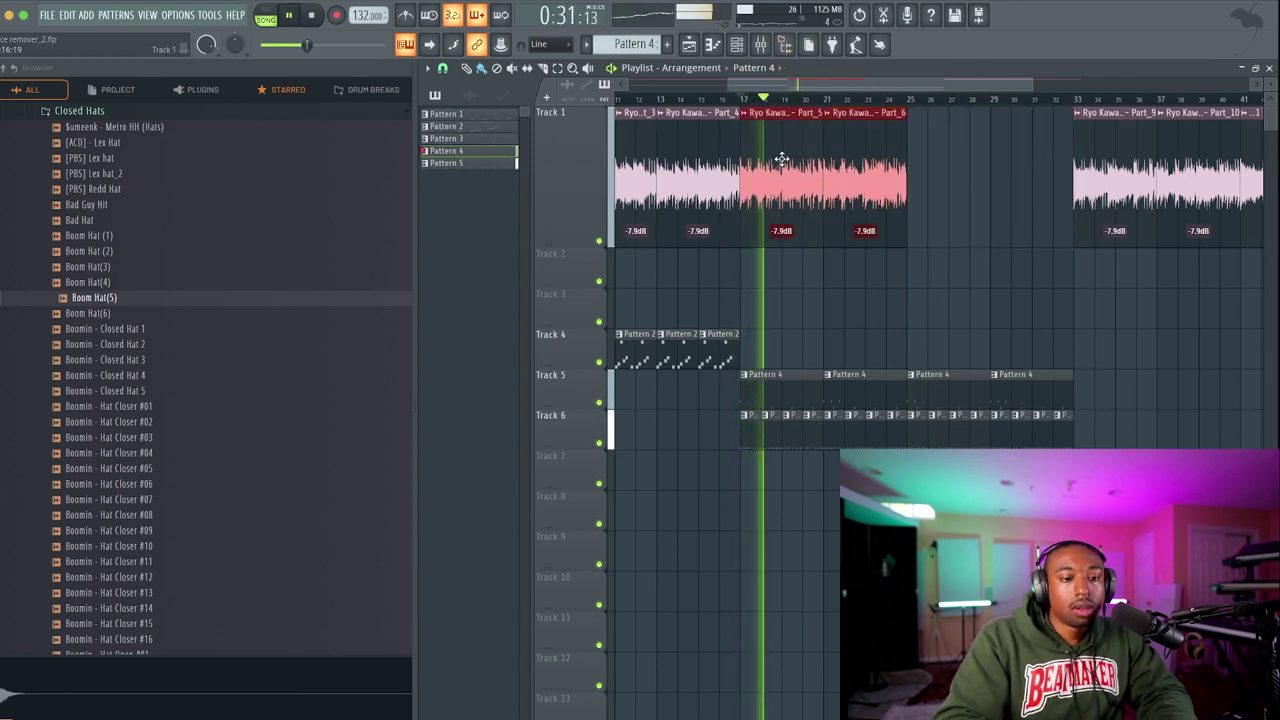
key(ctrl+b)
click(937, 299)
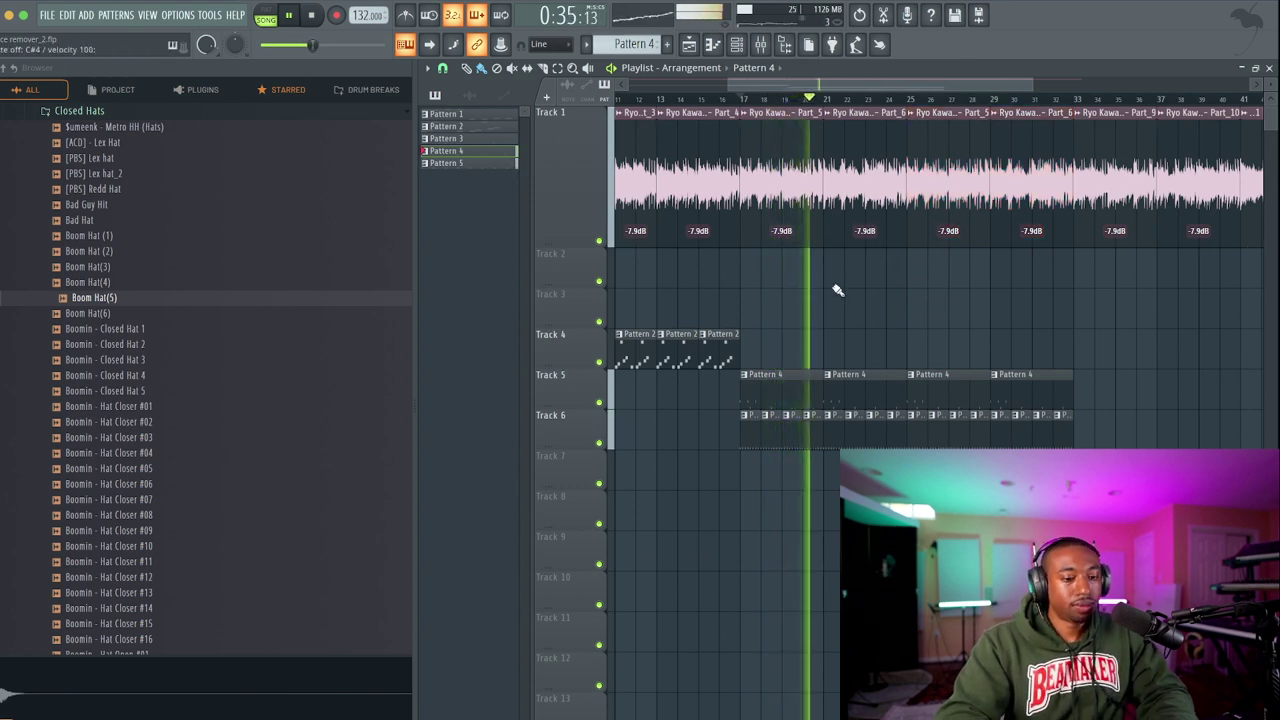
Play the arrangement from bar 17 and review the drum channels in the channel rack.
click(314, 16)
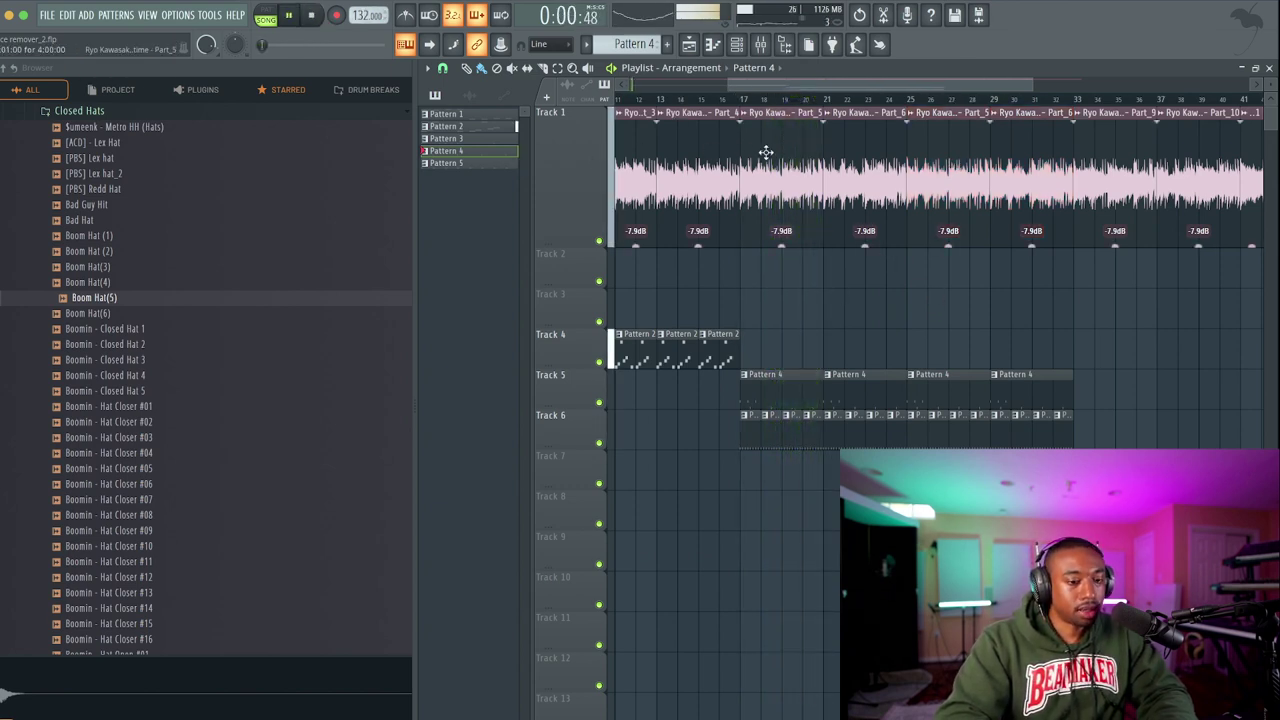
click(736, 44)
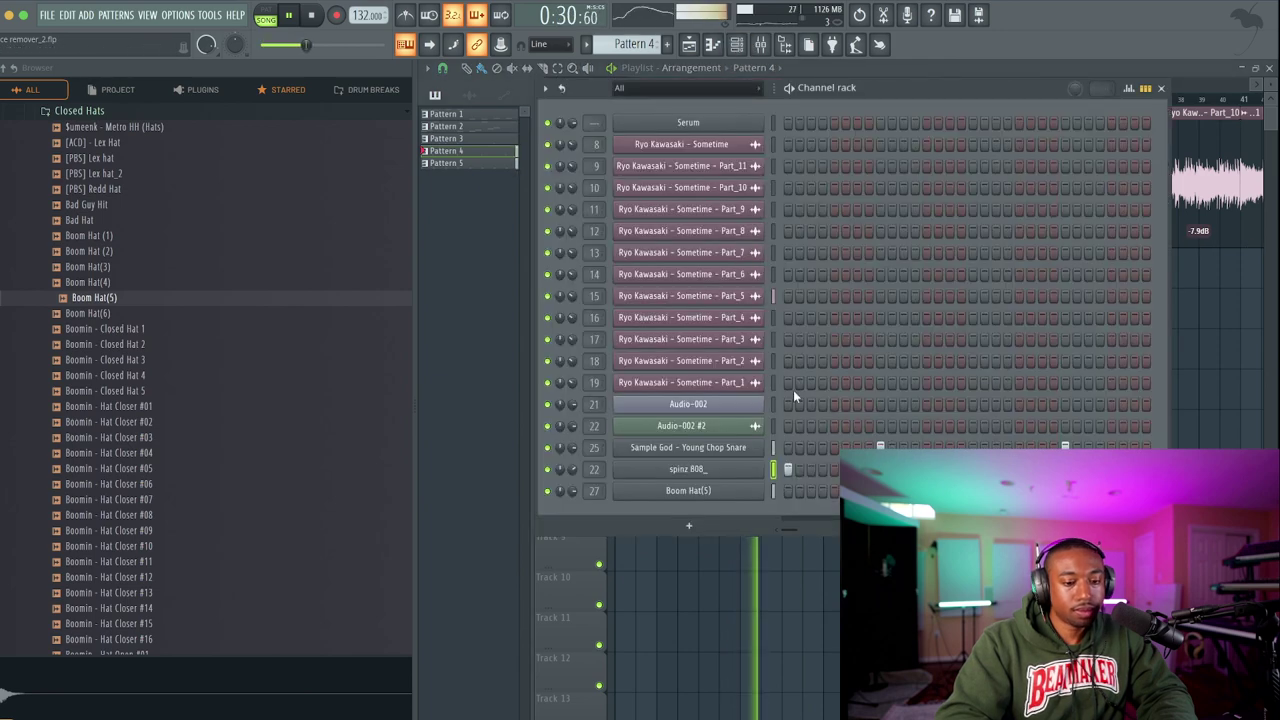
click(794, 528)
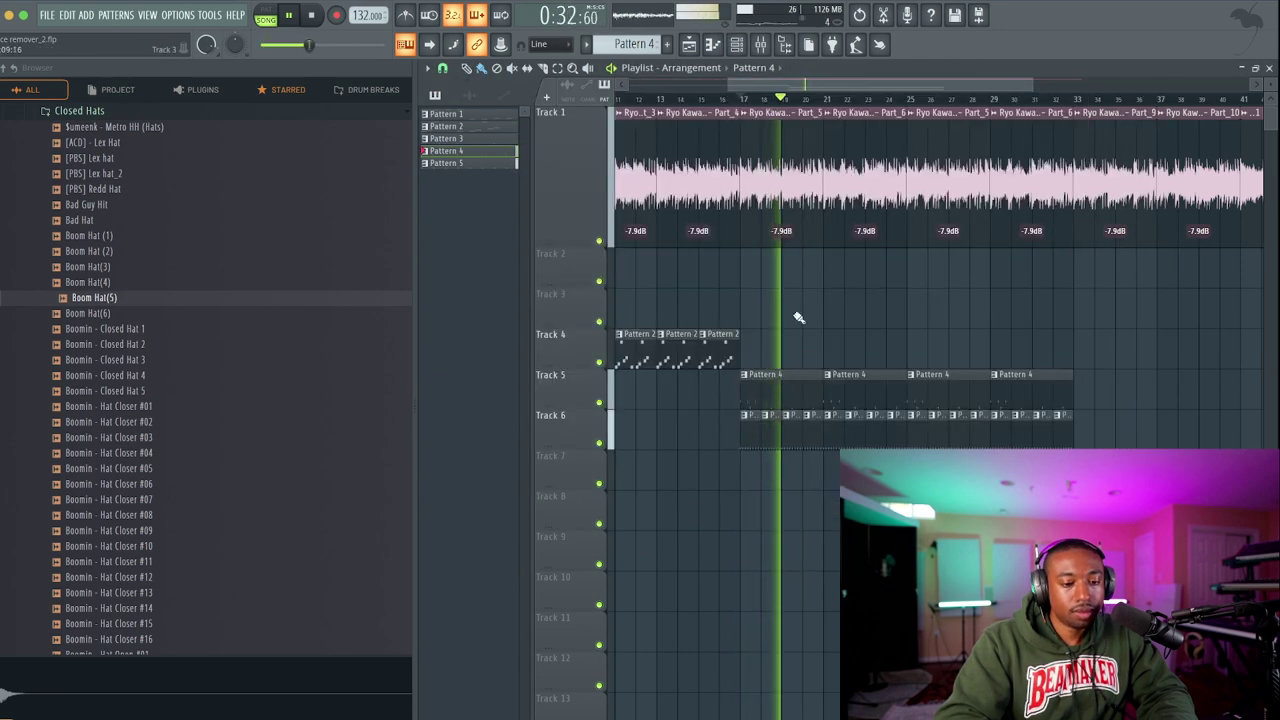
Make the Pattern 4 clip at bar 21 unique as Pattern 5 and add a D#4 spinz 808_ note at the pattern's bar 3.
click(829, 374)
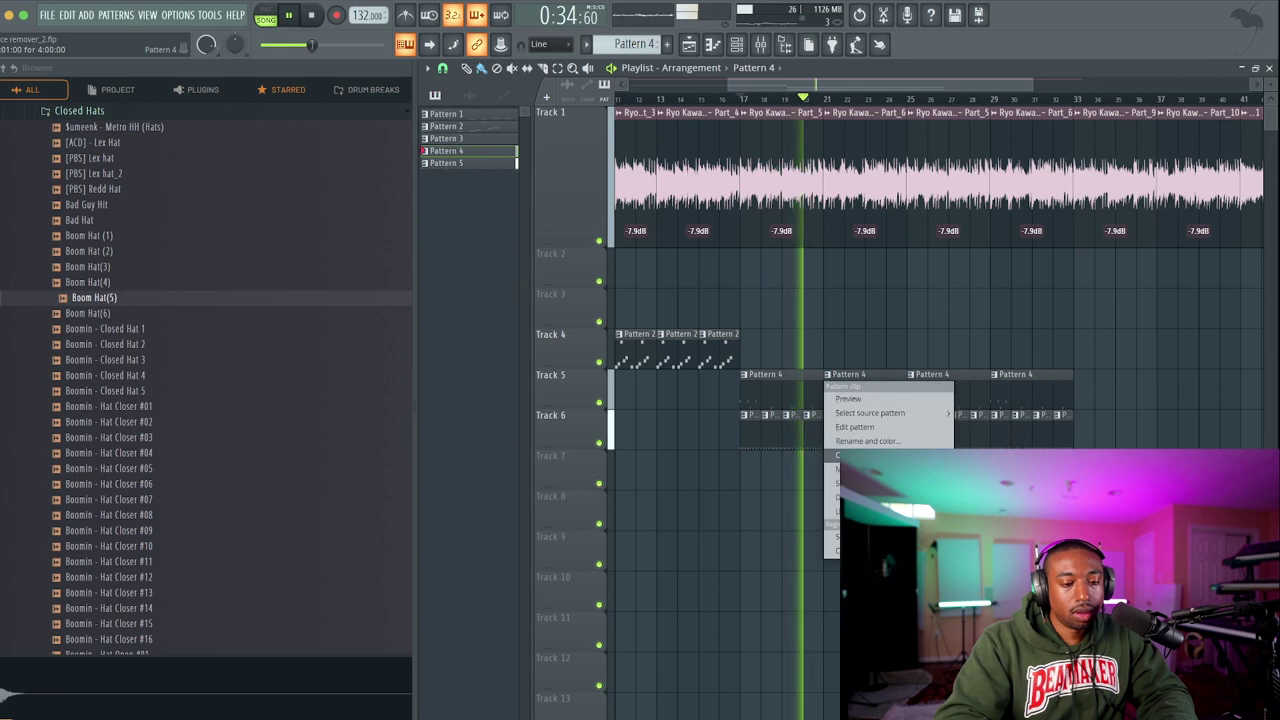
click(855, 427)
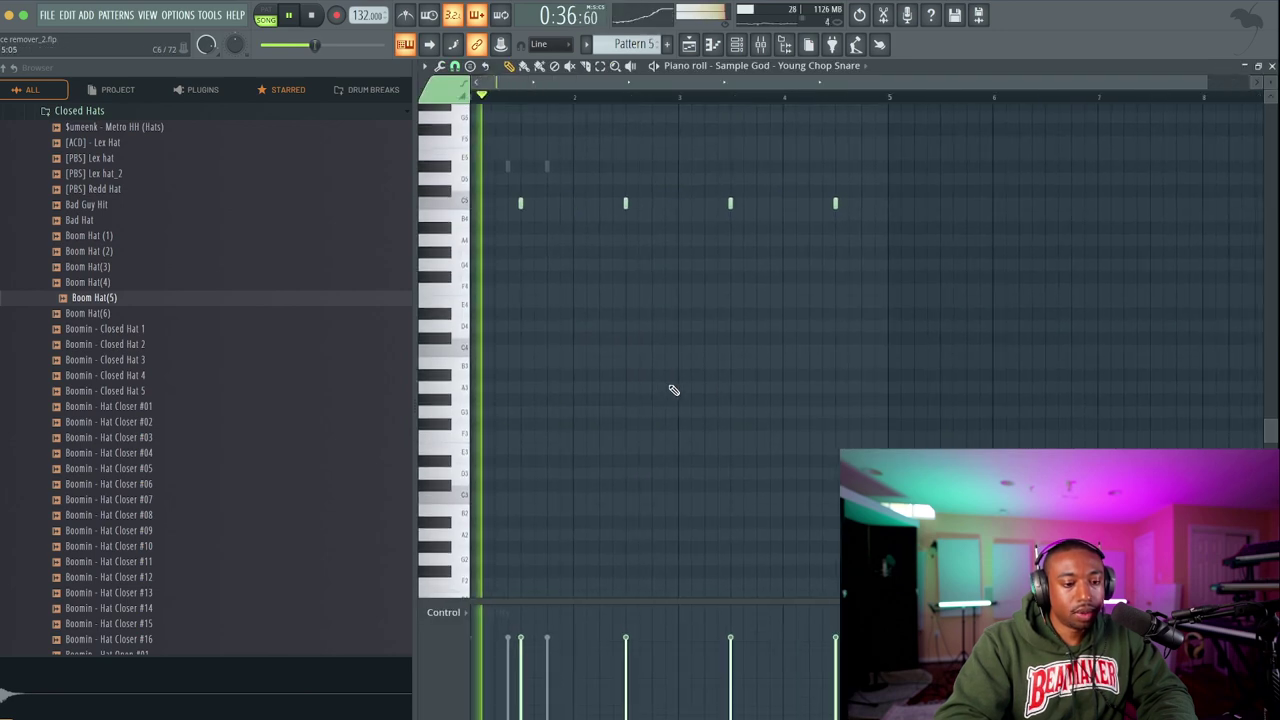
click(790, 65)
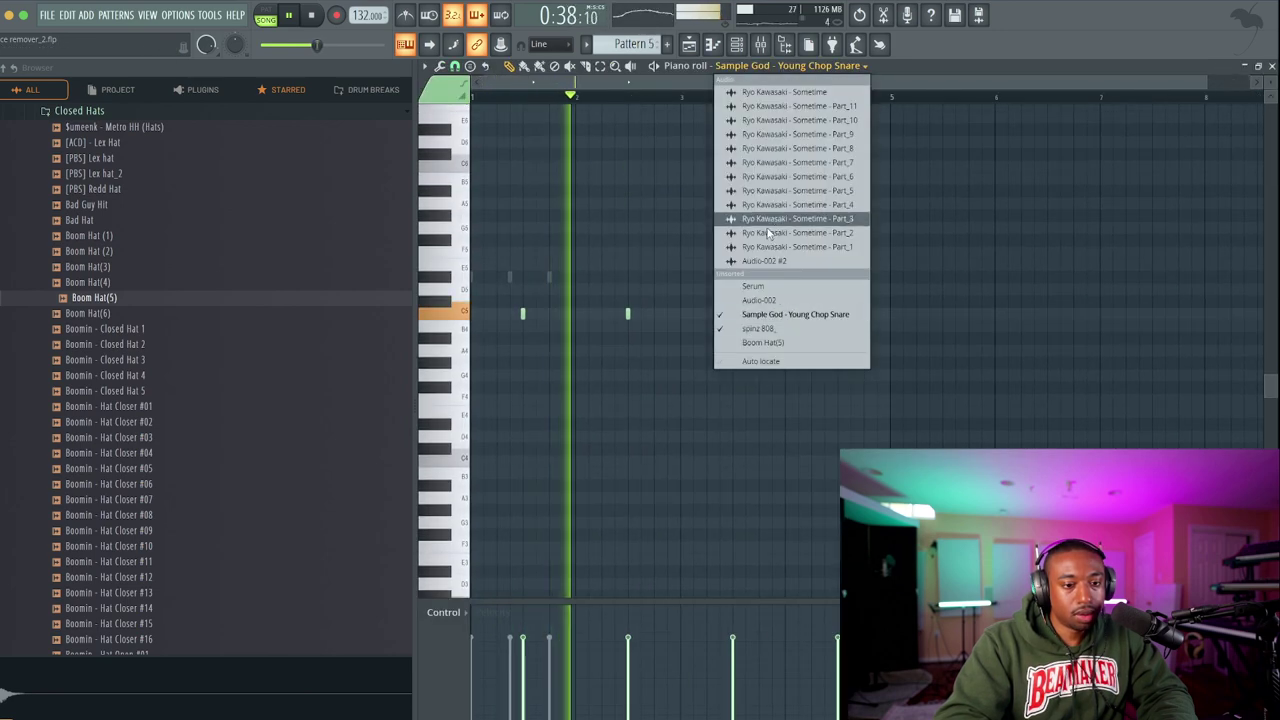
click(760, 328)
key(space)
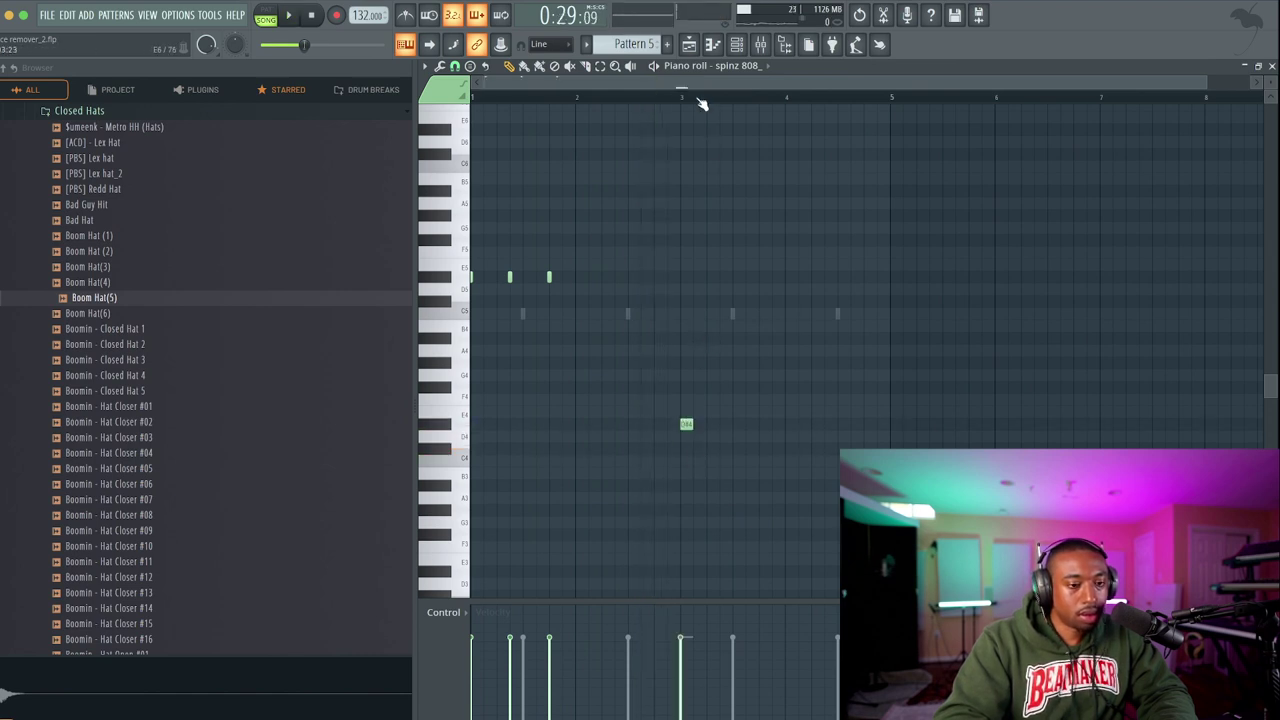
Return to the playlist, play from bar 21, and replace the Pattern 4 clip at bar 29 on Track 5 with Pattern 5.
click(689, 44)
click(820, 90)
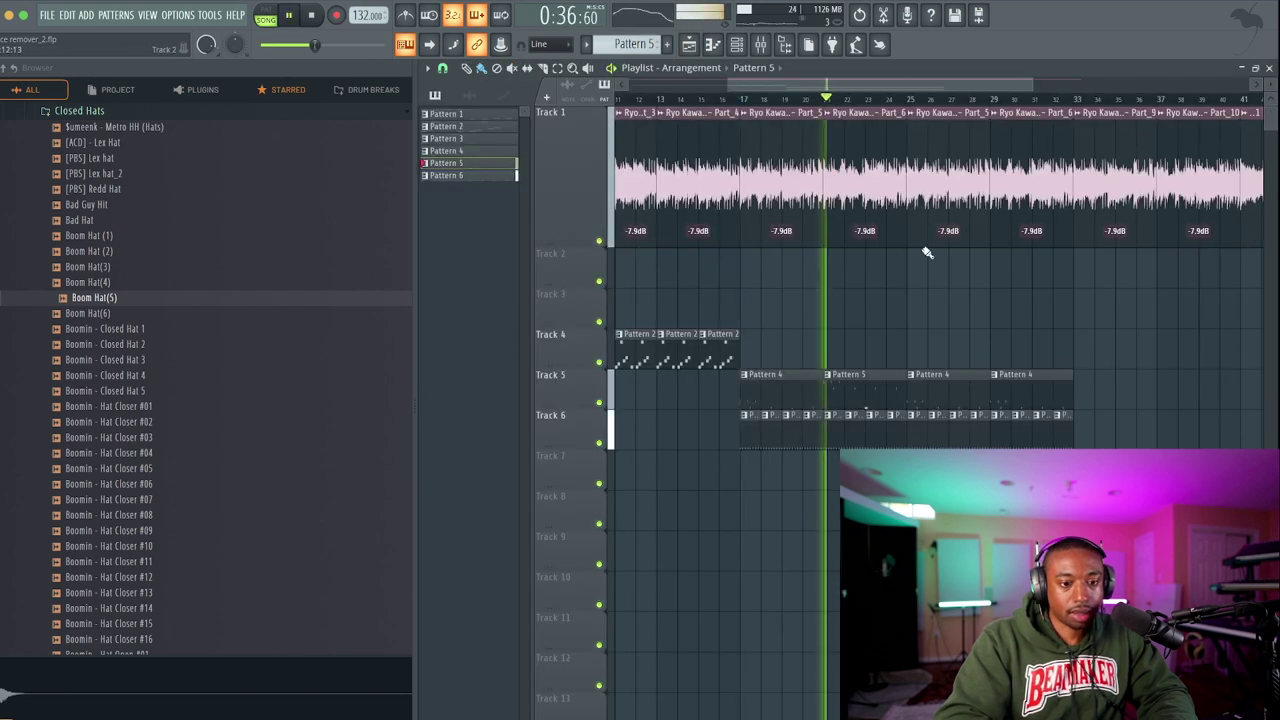
right_click(1018, 390)
click(1018, 390)
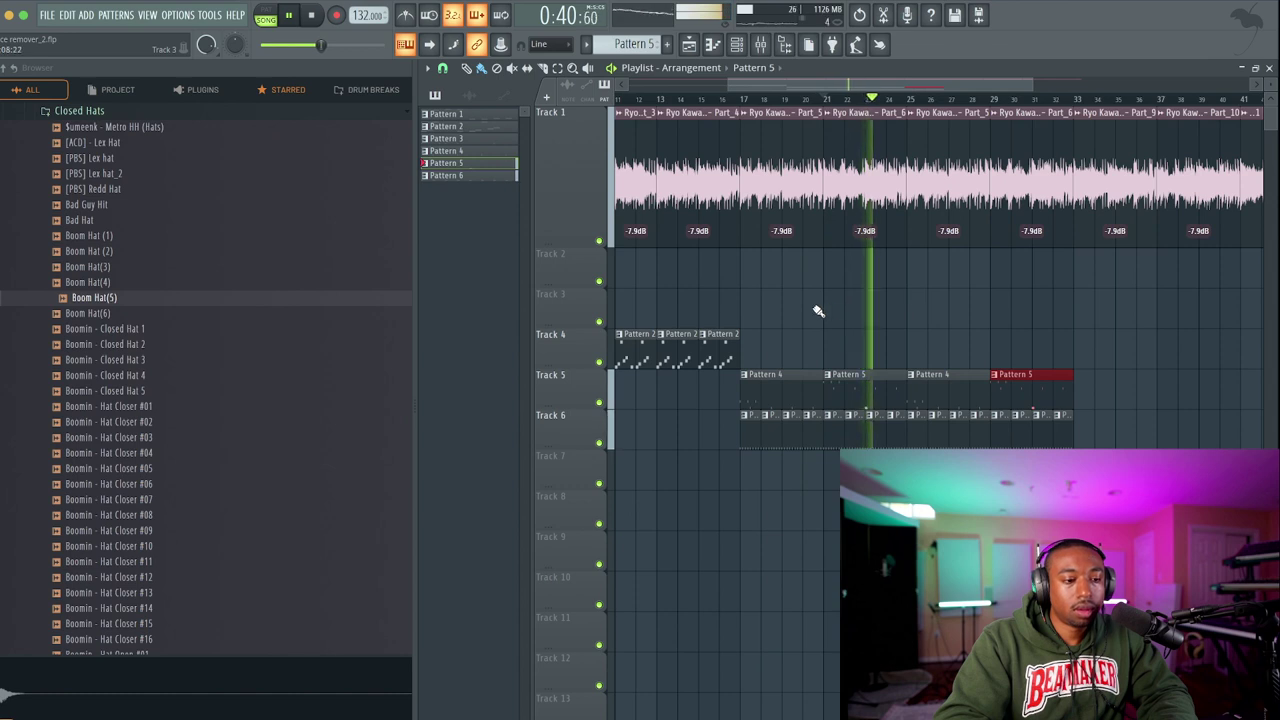
Audition the (Clap) Metro and 2 (Metro Clap) samples from the Metro Boomin drumkit's Claps folder.
scroll(135, 280, up, 2)
click(129, 283)
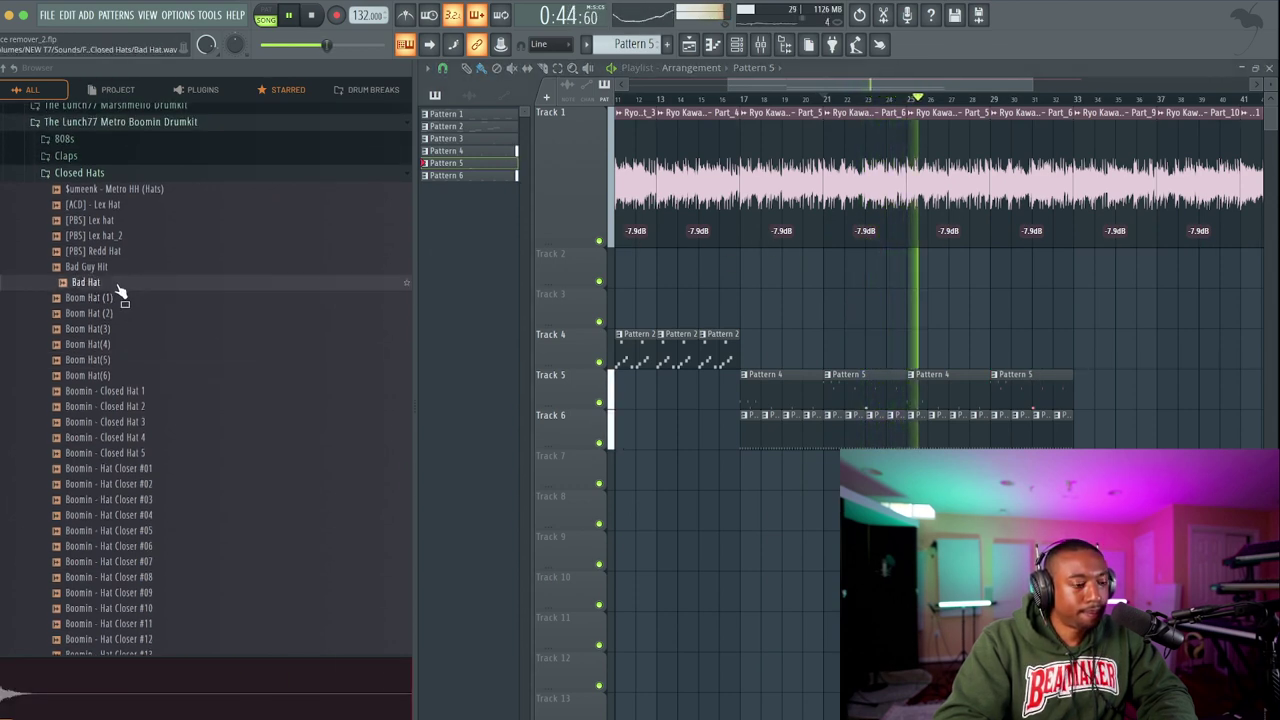
click(118, 173)
click(108, 155)
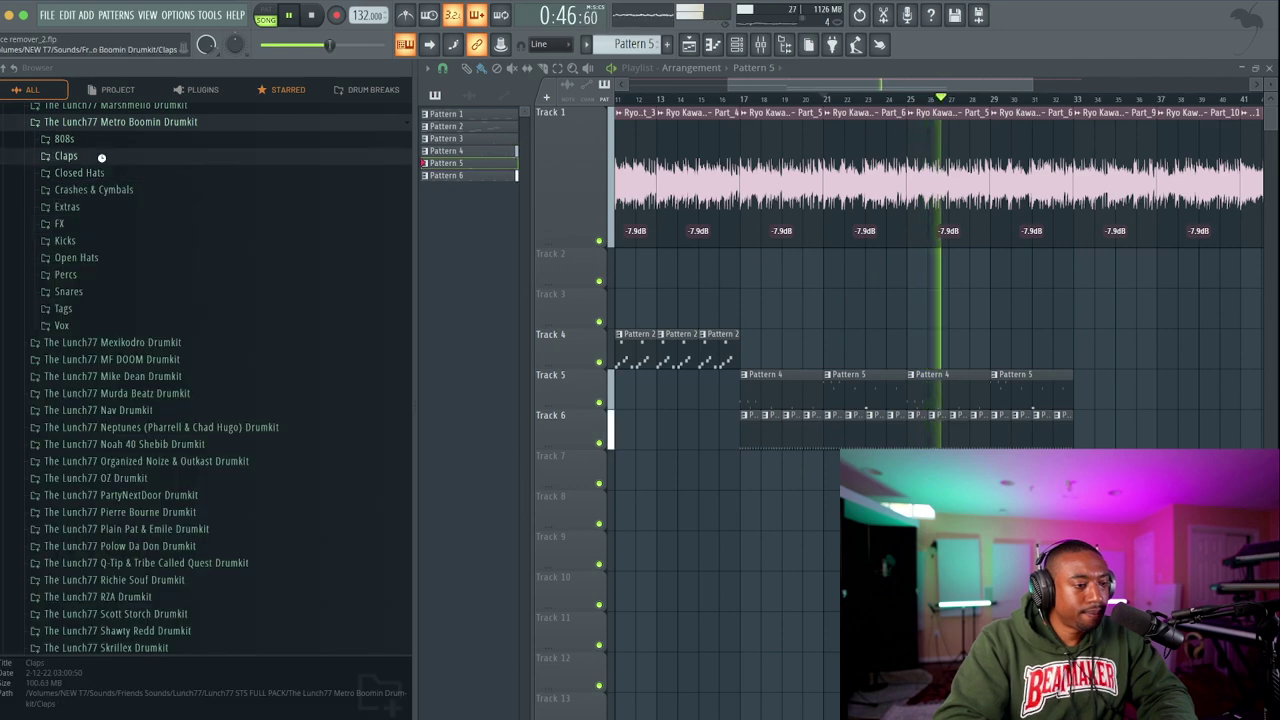
click(108, 158)
click(106, 145)
click(108, 141)
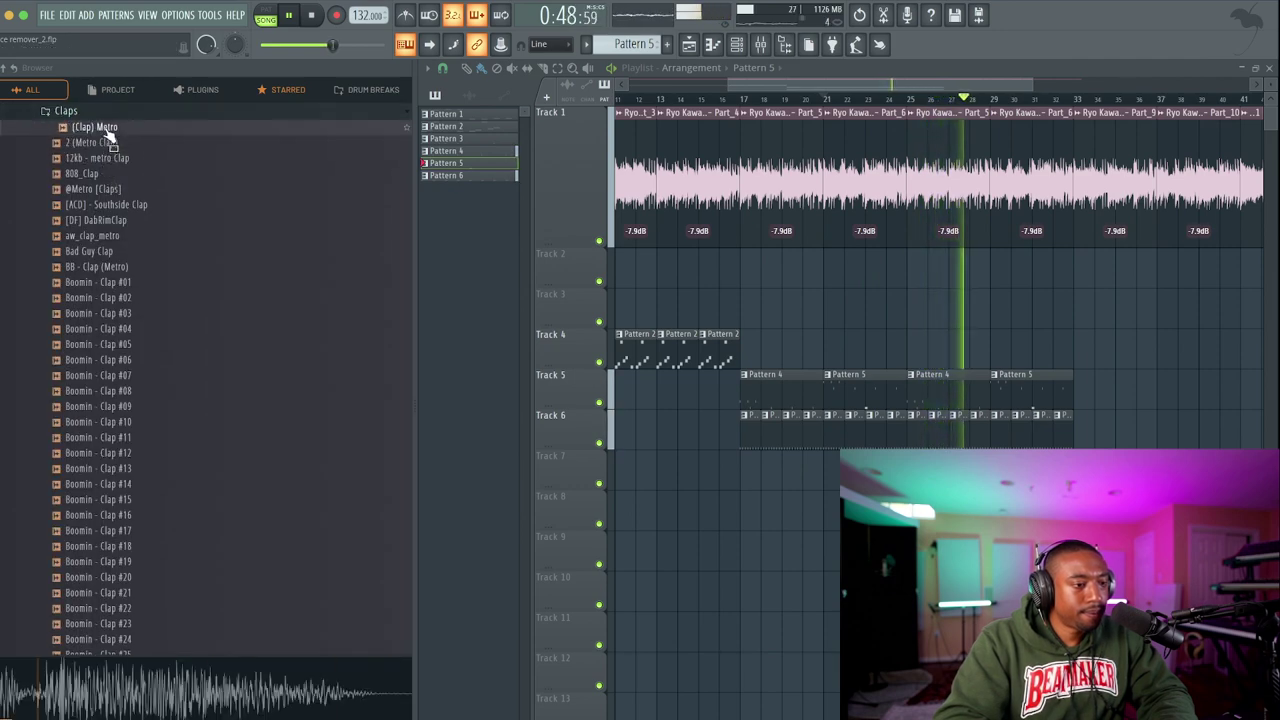
click(109, 142)
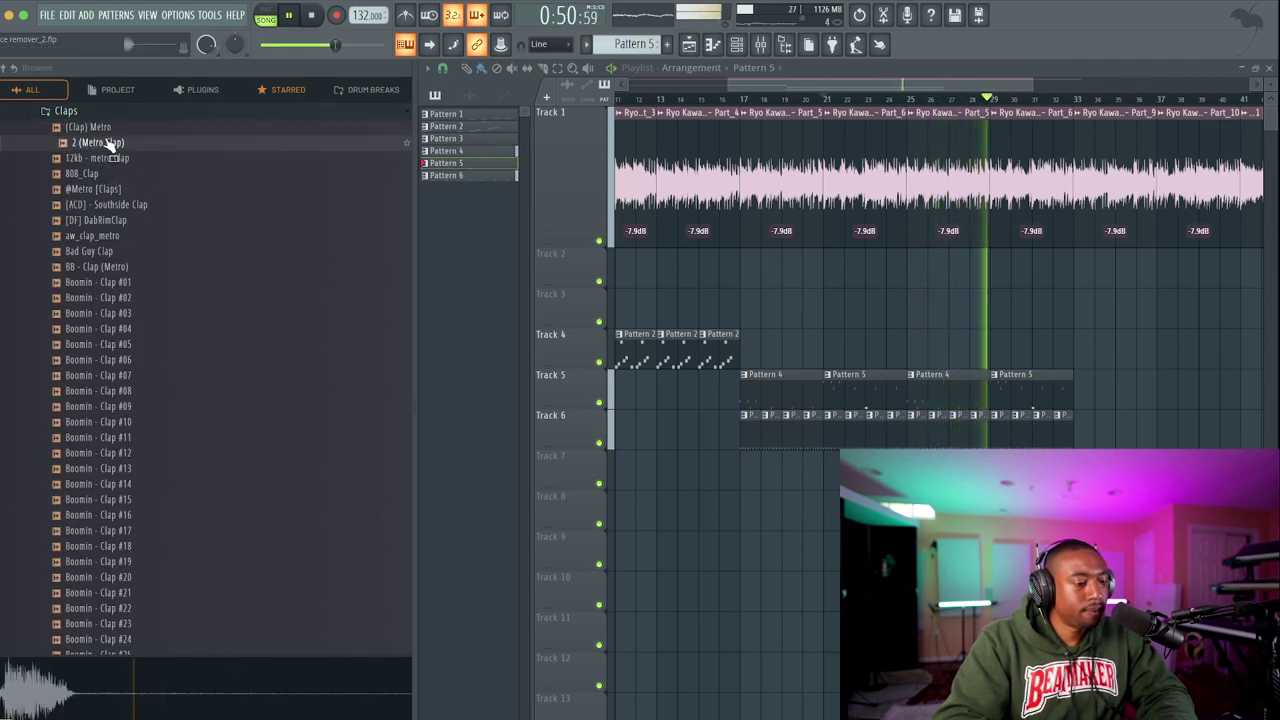
Load 2 (Metro Clap) into a new sampler channel and route it to mixer track 28.
right_click(108, 142)
click(170, 144)
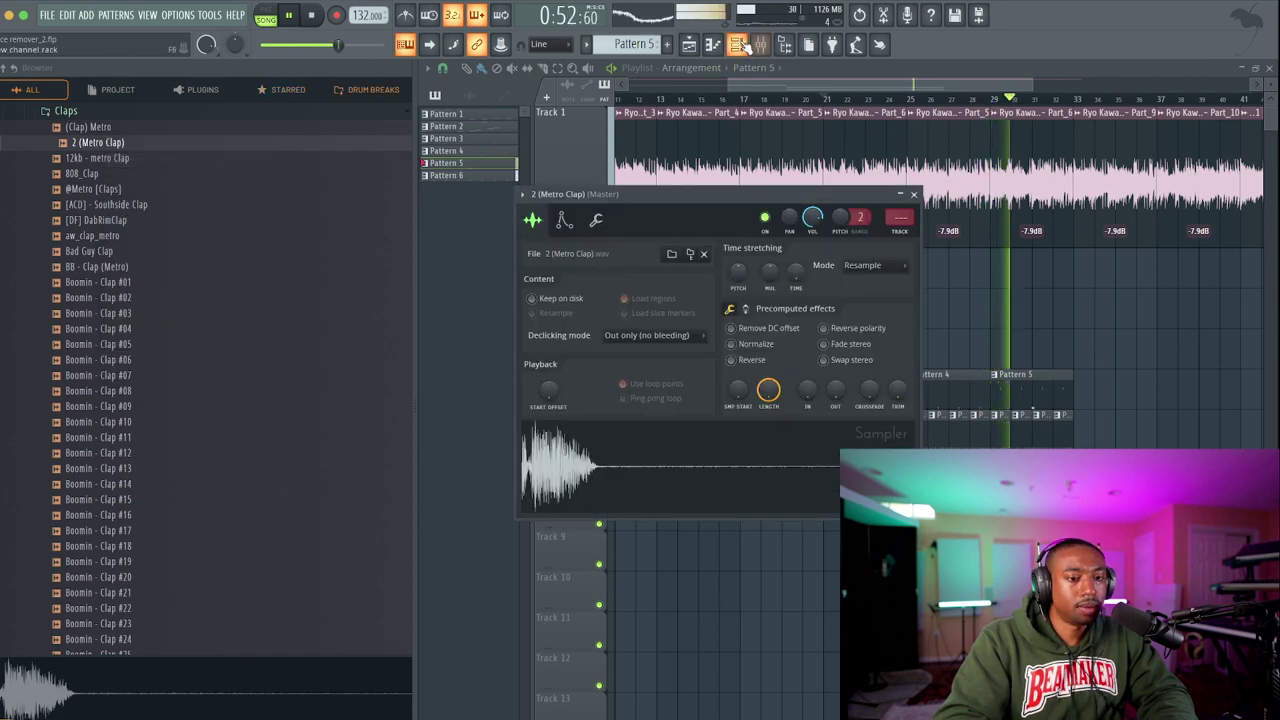
click(736, 44)
key(ctrl+l)
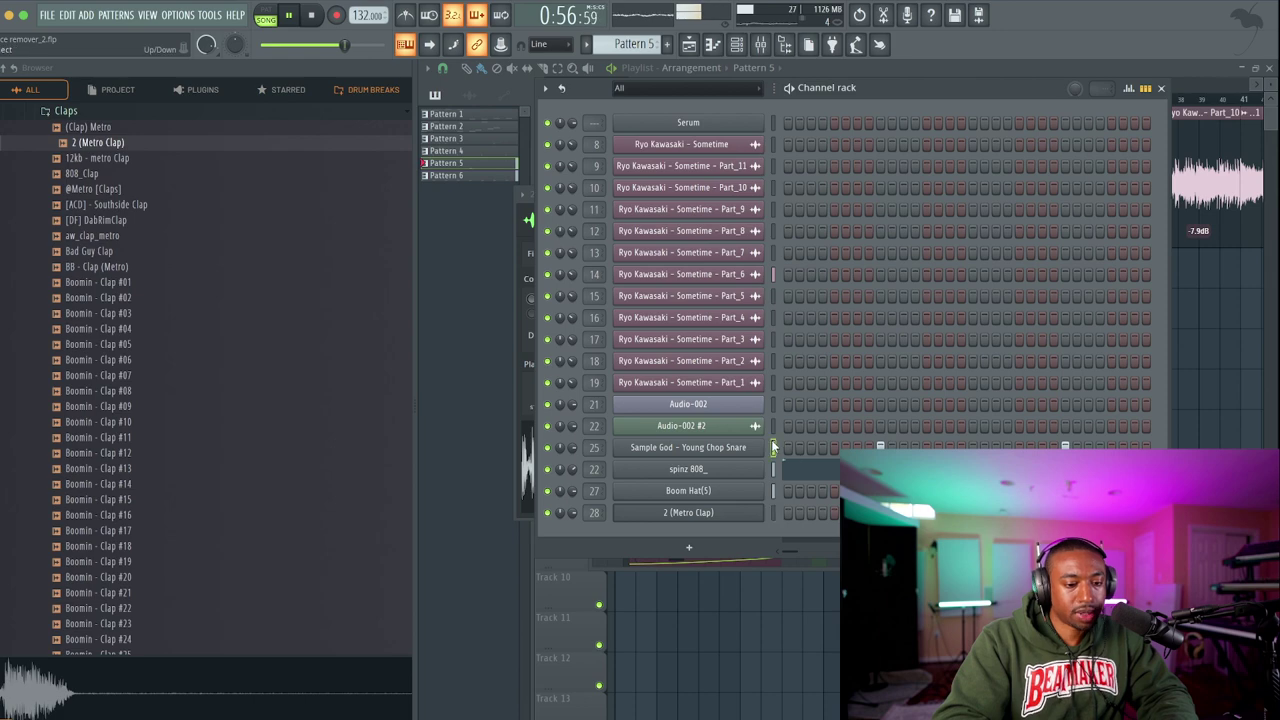
Select Pattern 4, check its channels in the channel rack, and play the drum section from bar 17.
click(736, 44)
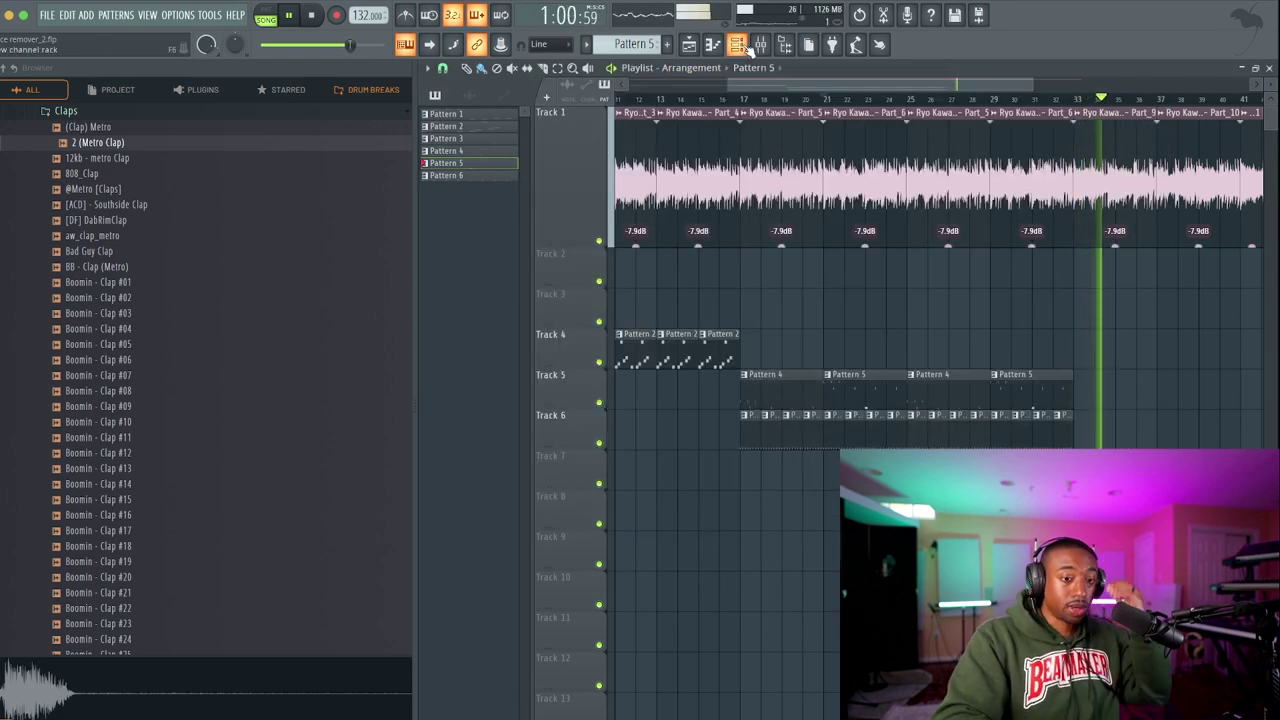
click(736, 44)
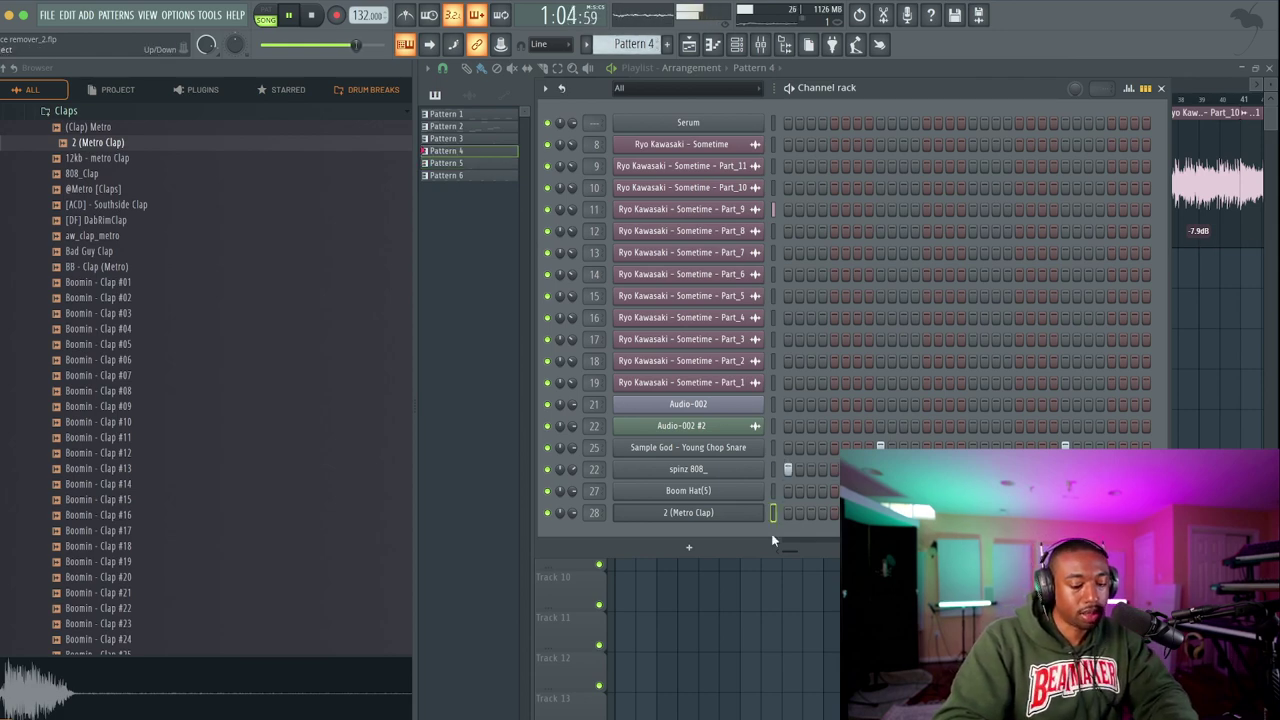
key(F6)
click(737, 98)
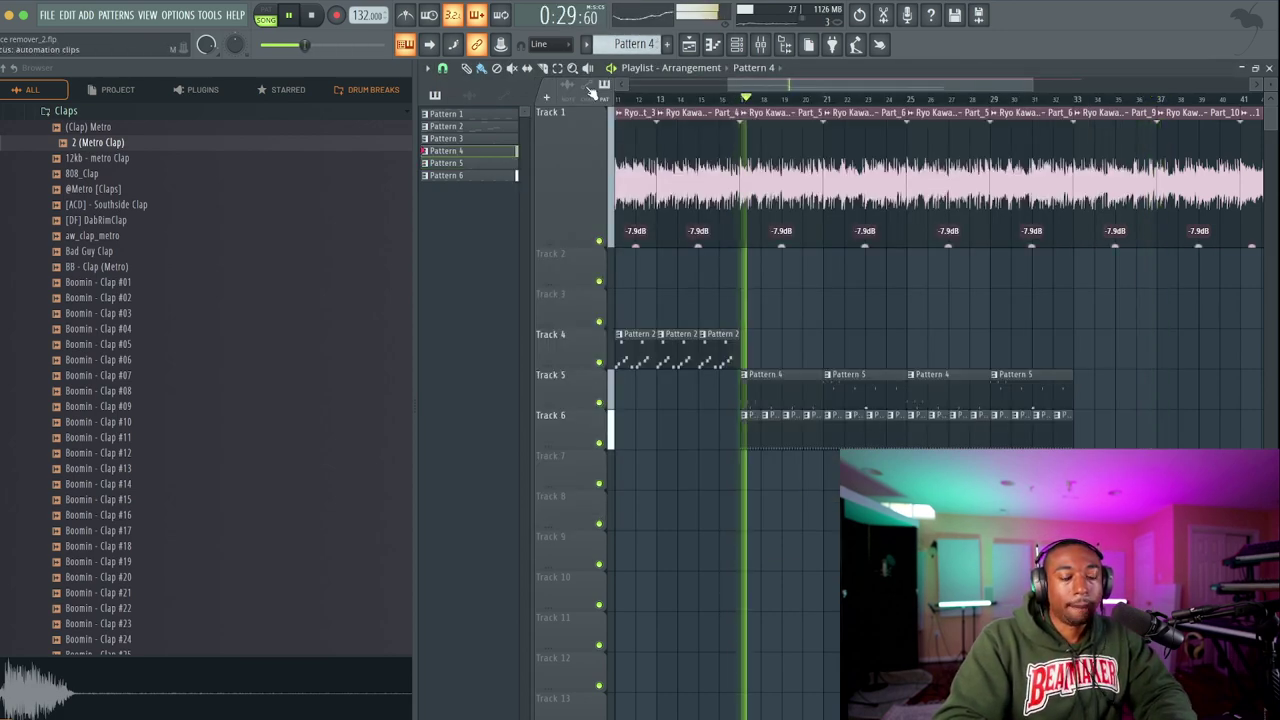
Set the spinz 808_ channel volume to 74% in the channel rack.
key(F6)
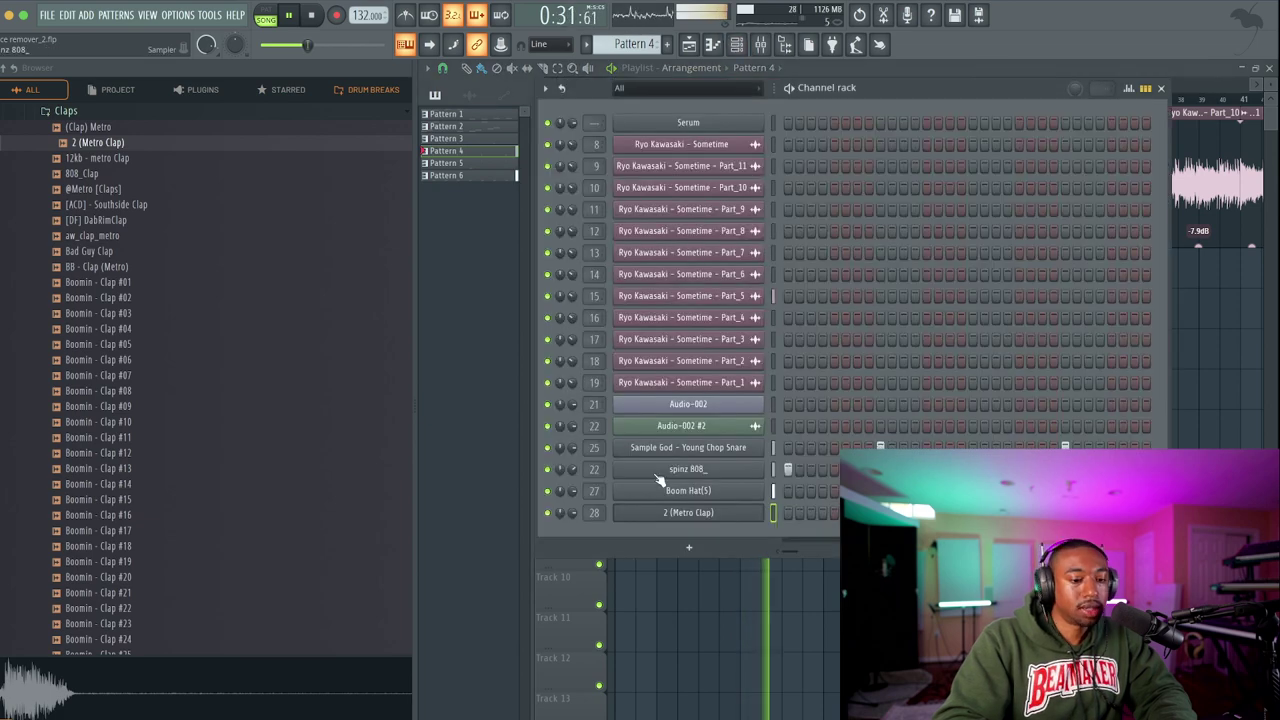
right_click(571, 474)
key(Escape)
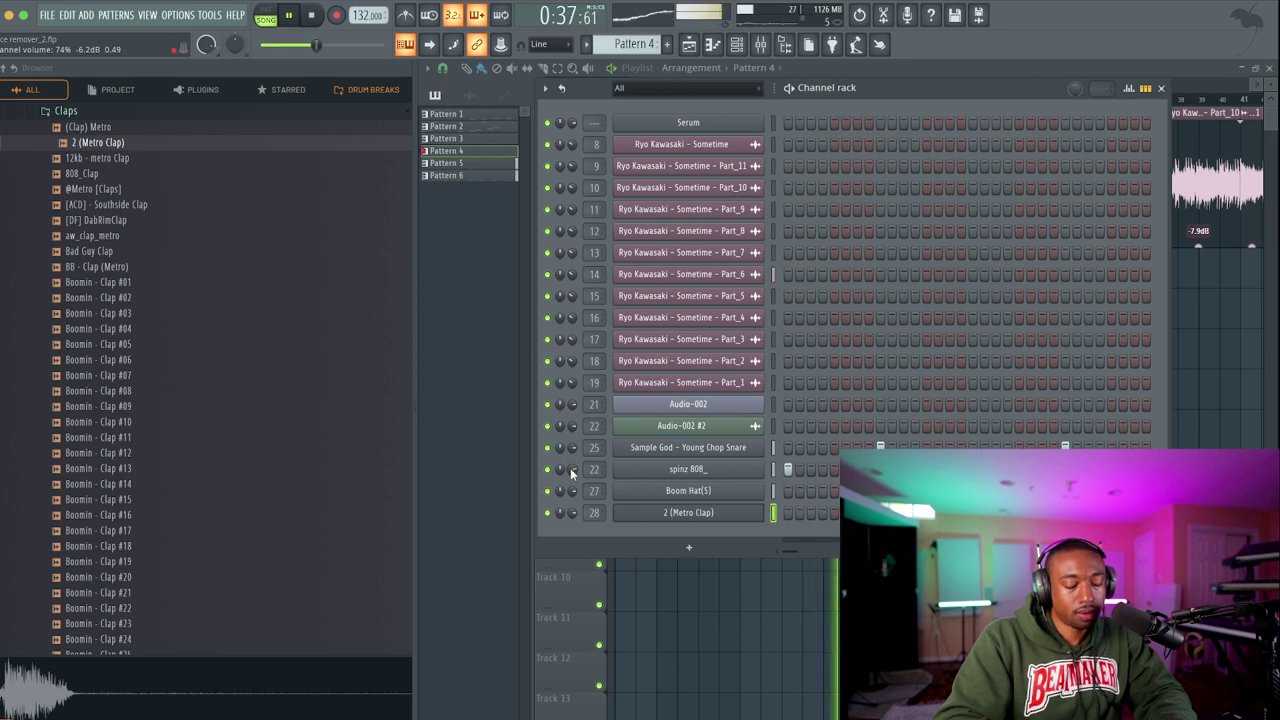
key(F6)
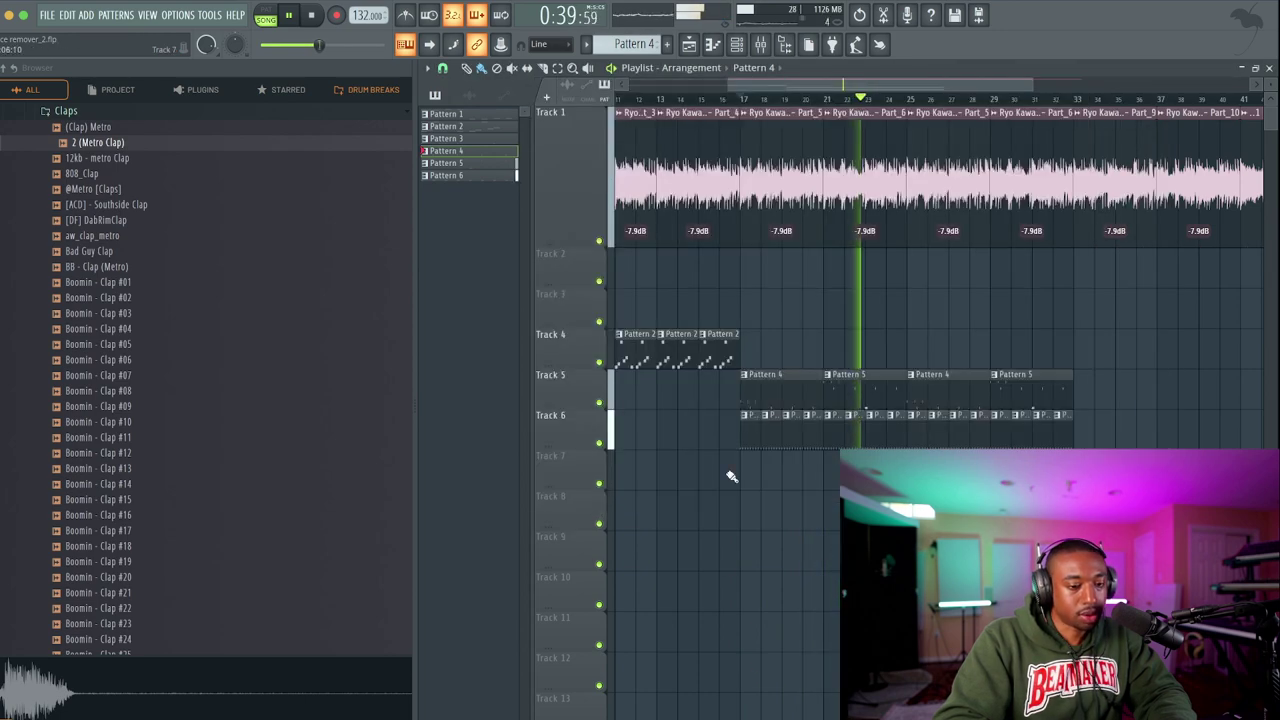
Adjust the start time shift of the Boom Hat(5) channel in its miscellaneous functions and close its settings.
scroll(721, 407, down, 2)
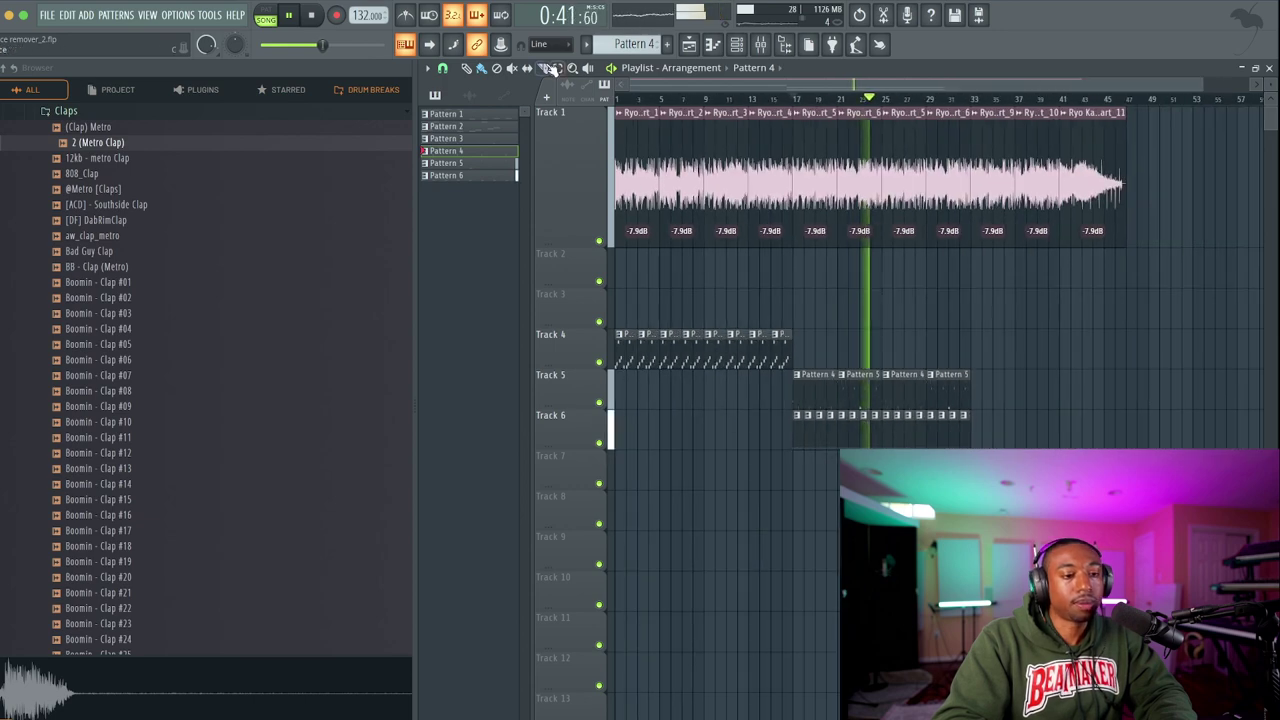
click(740, 45)
click(697, 491)
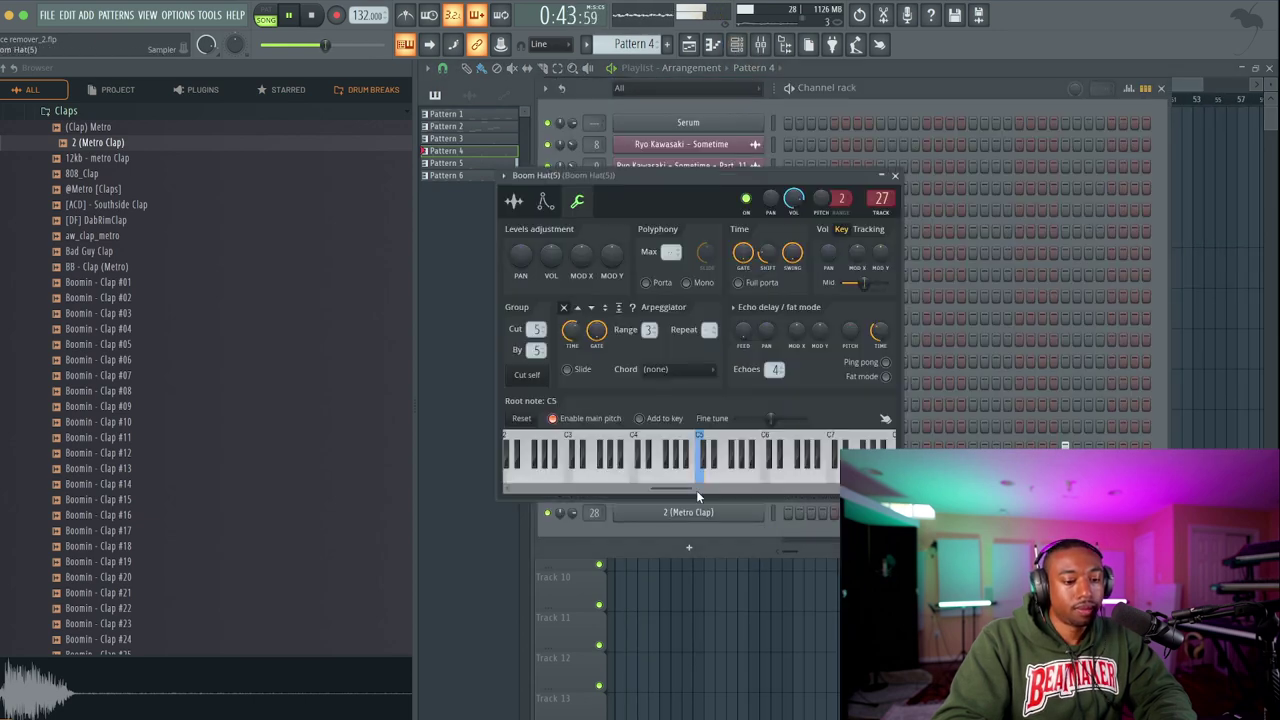
click(520, 204)
click(578, 203)
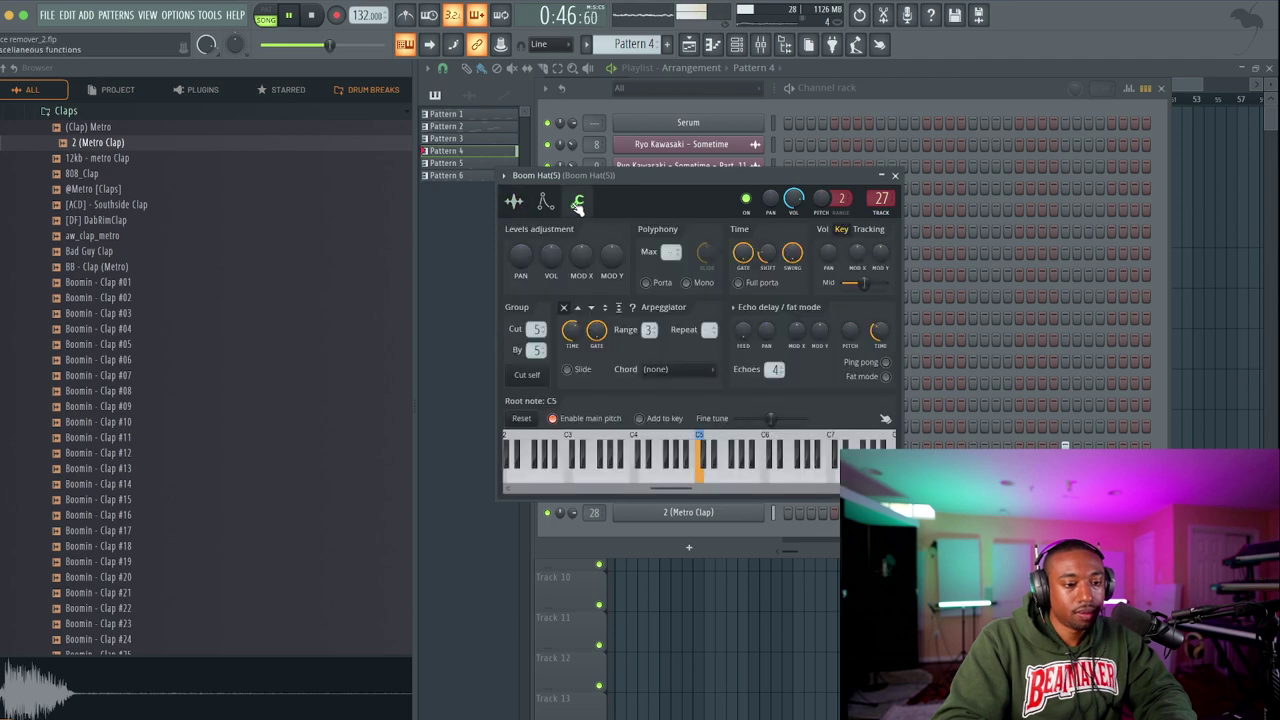
right_click(768, 255)
click(800, 447)
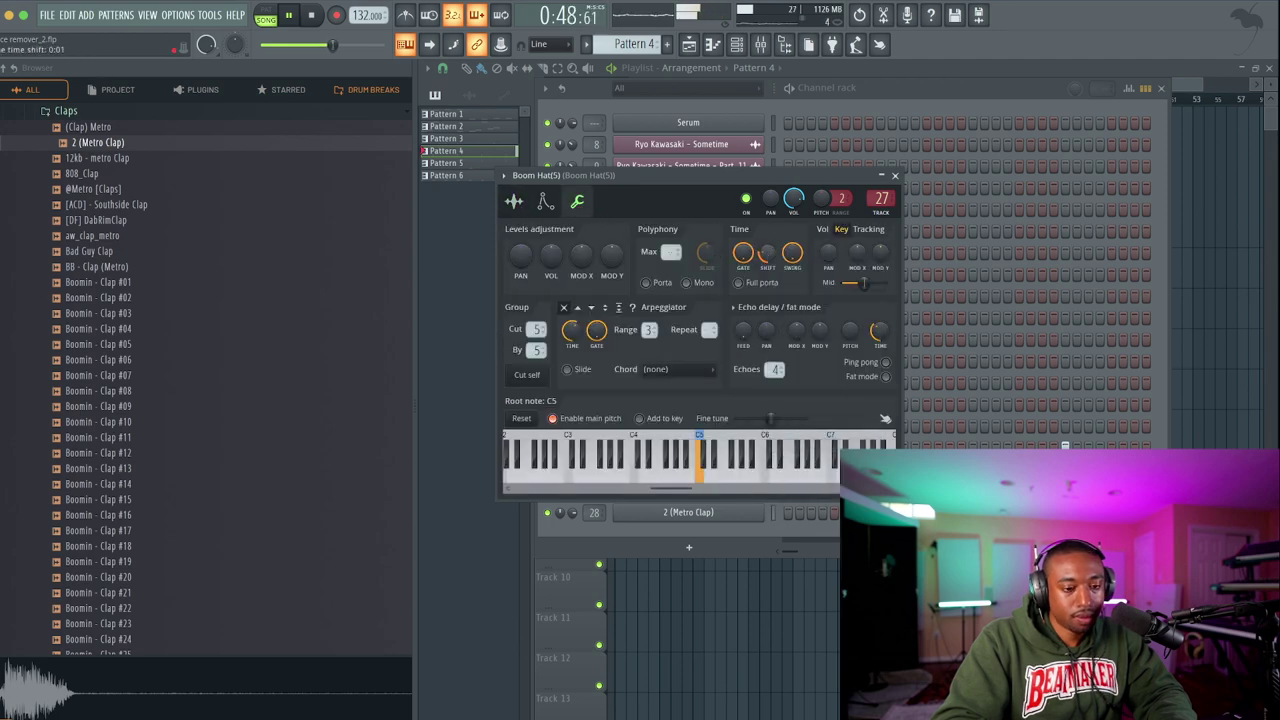
click(895, 176)
key(F6)
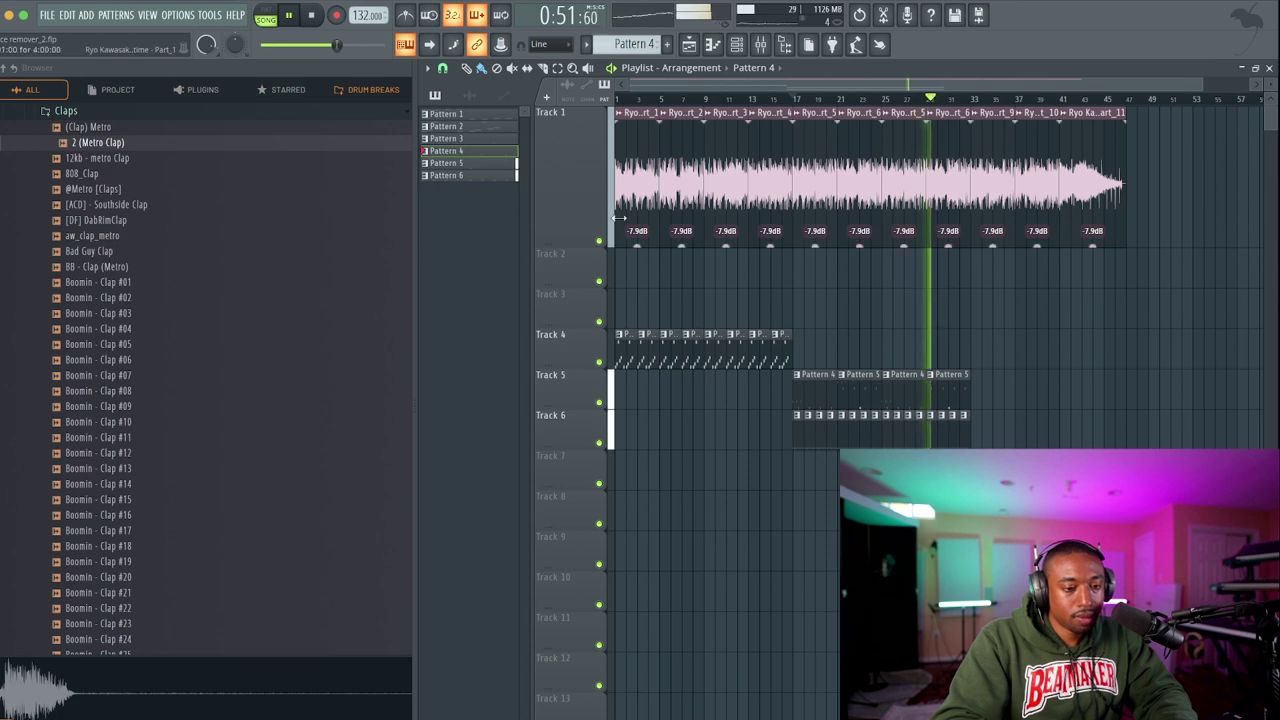
Restart playback from the beginning of the arrangement and hide the browser to widen the playlist.
click(312, 16)
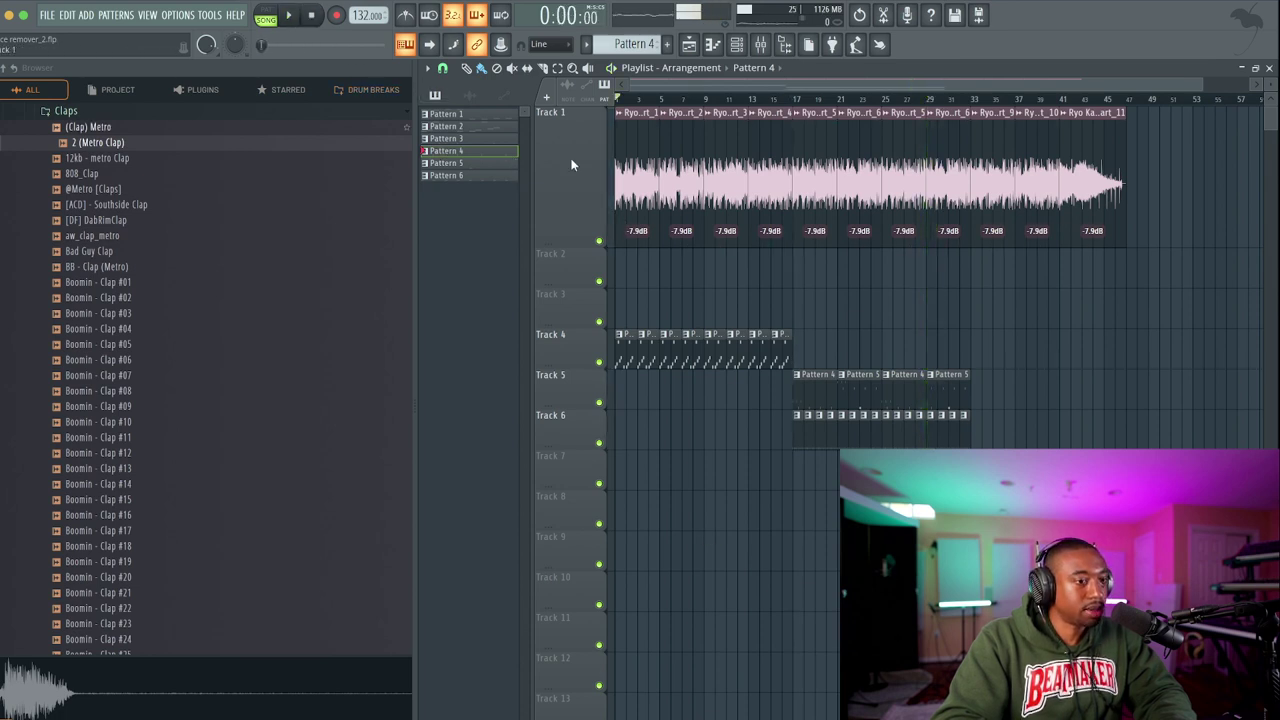
key(space)
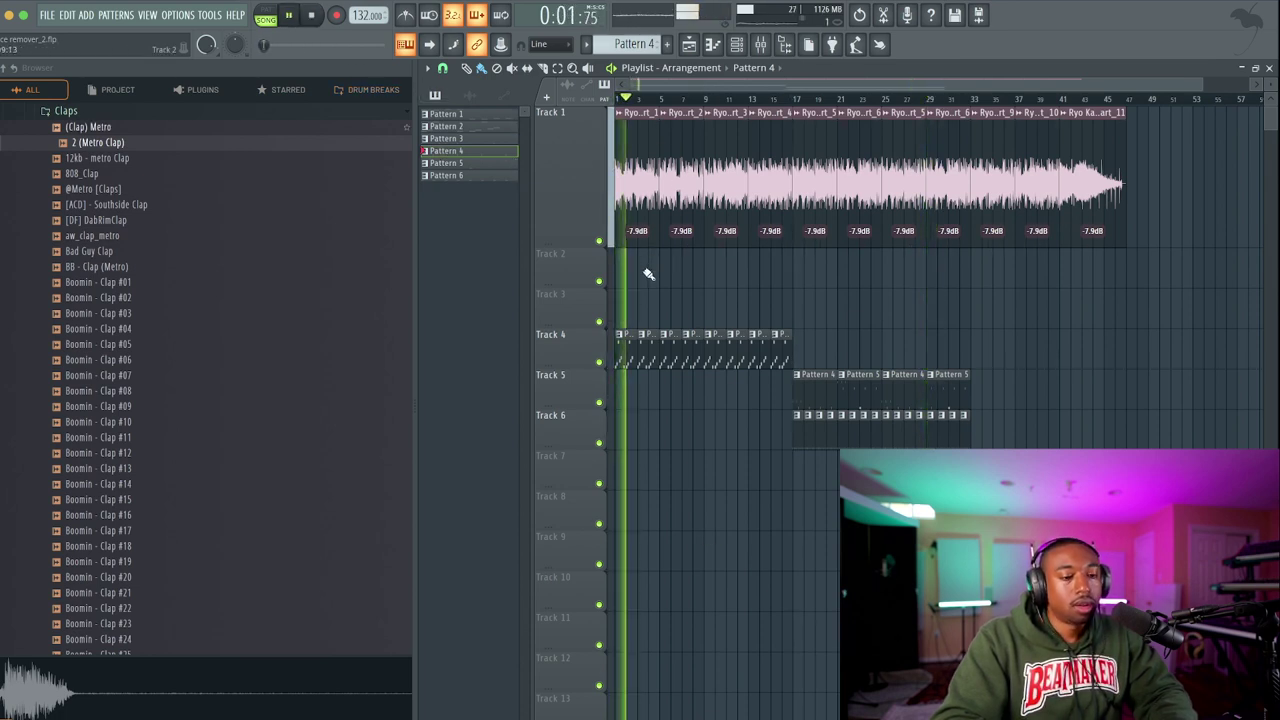
scroll(649, 274, up, 2)
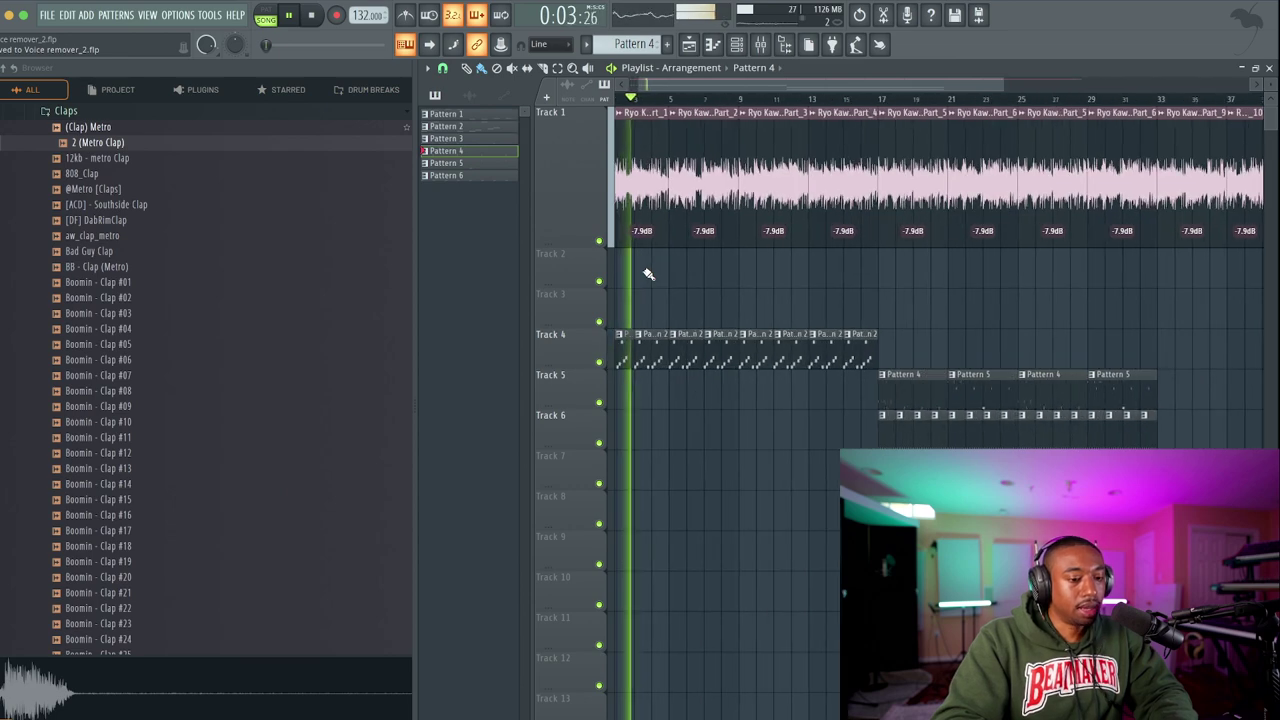
click(783, 44)
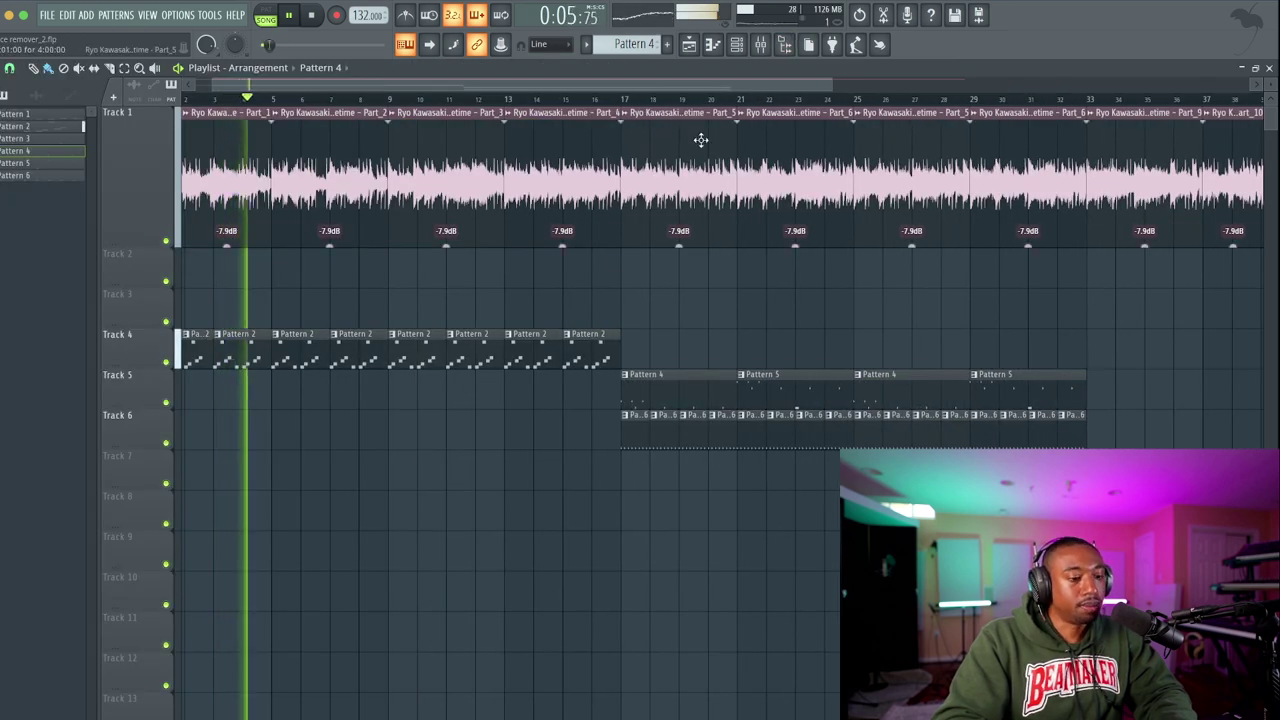
Load the HalfTime effect into slot 6 of the SAMPLE mixer track and close its window.
key(F9)
click(353, 255)
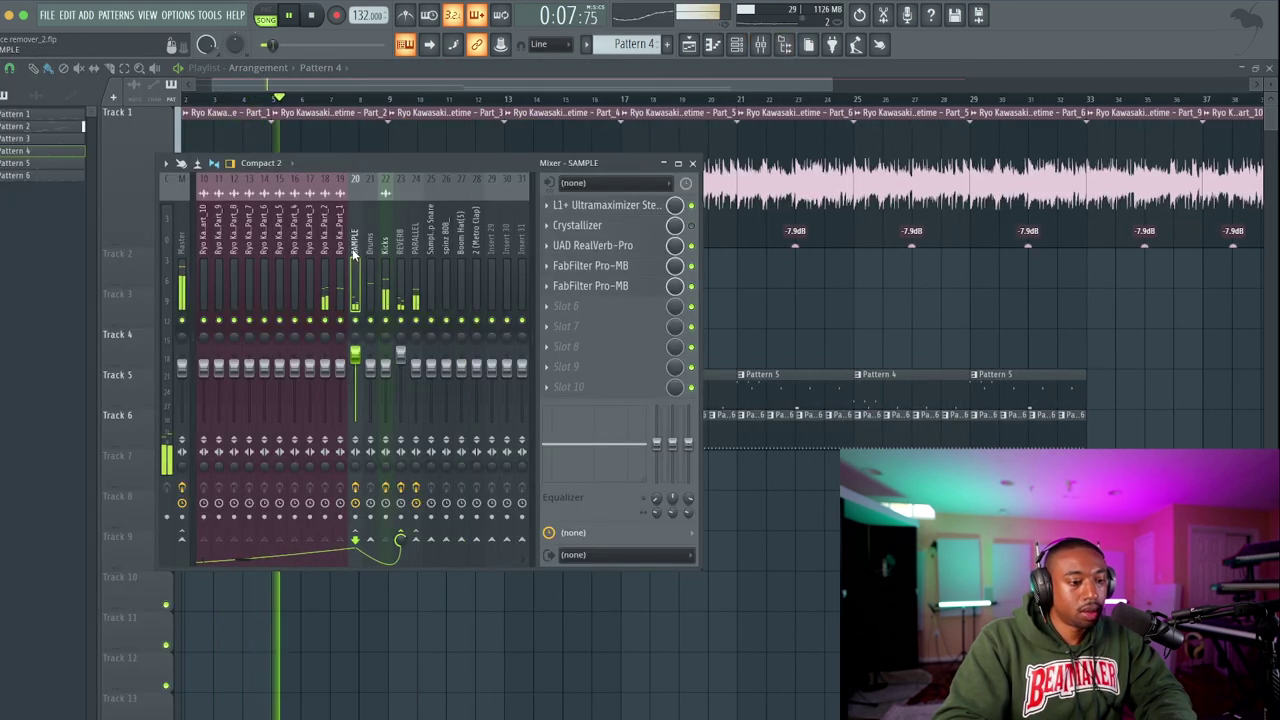
click(566, 308)
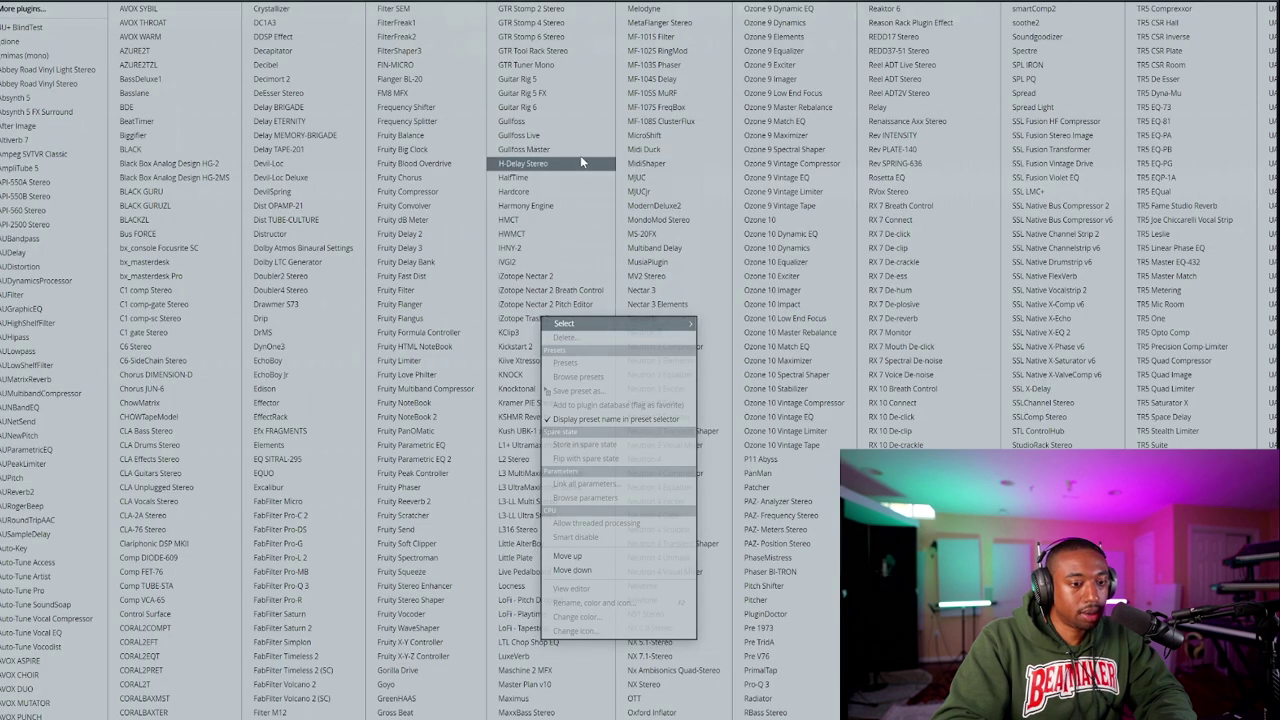
click(545, 180)
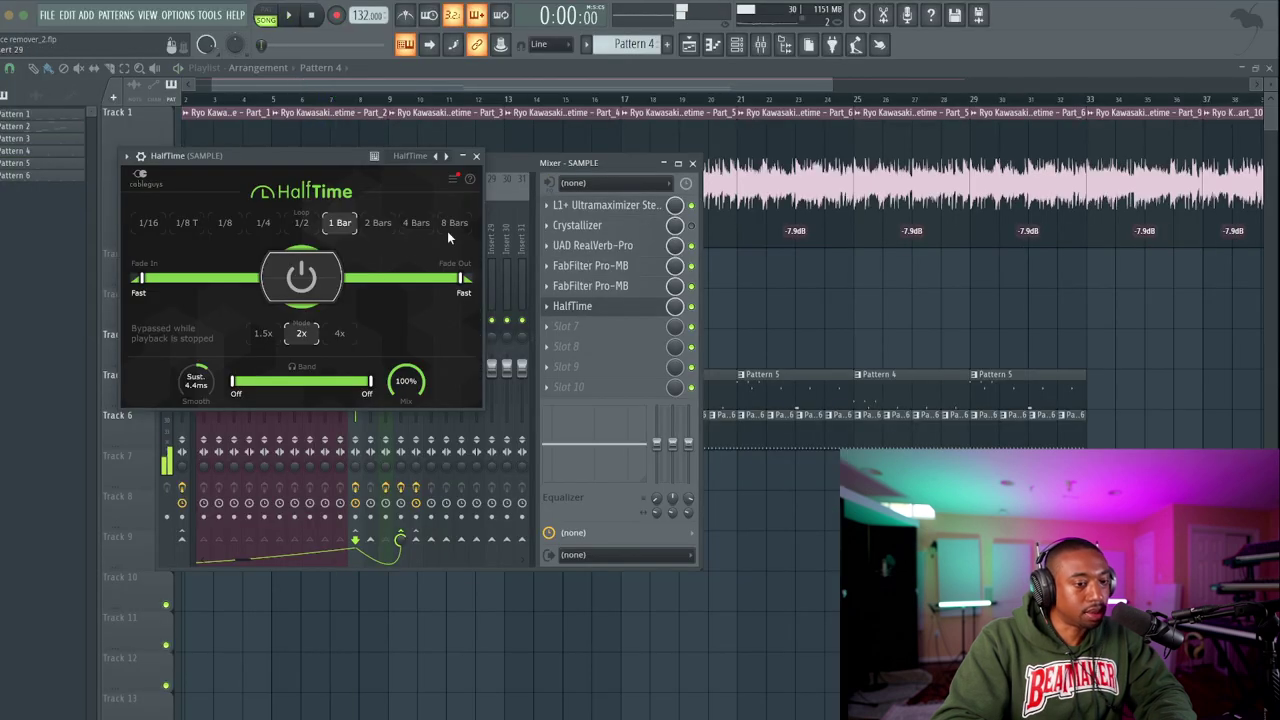
click(477, 157)
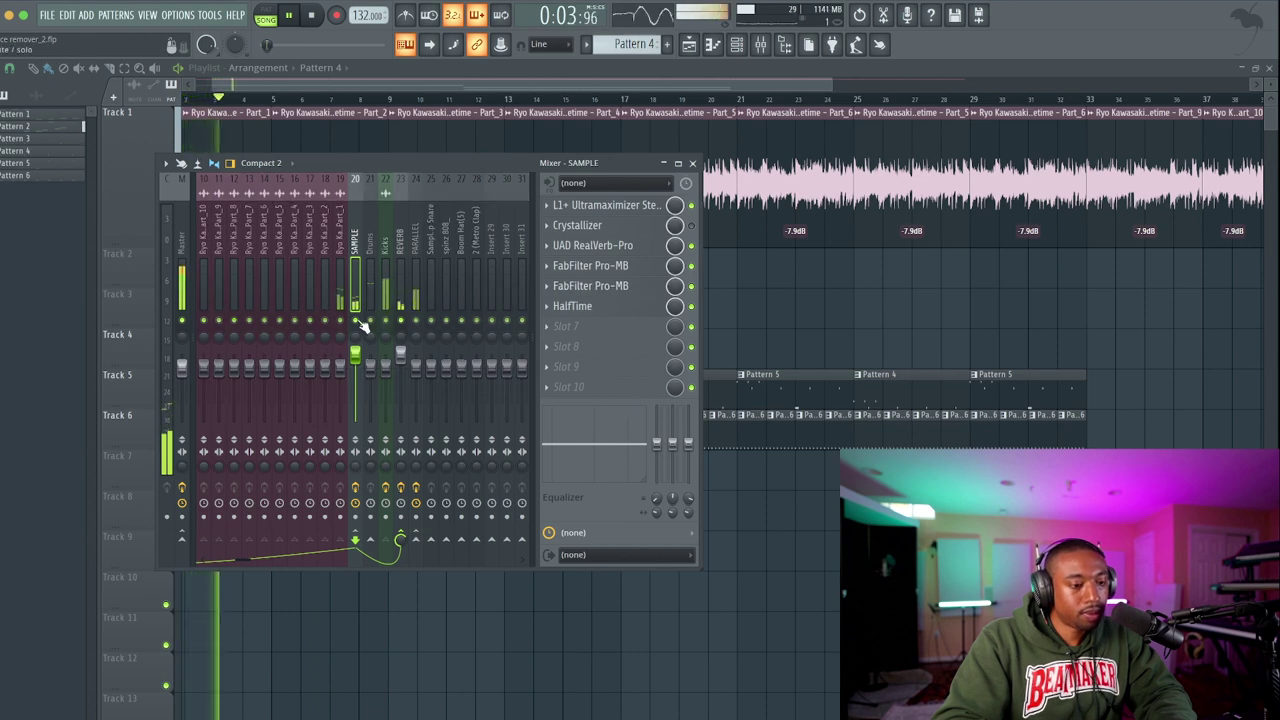
scroll(284, 268, left, 4)
scroll(284, 268, left, 1)
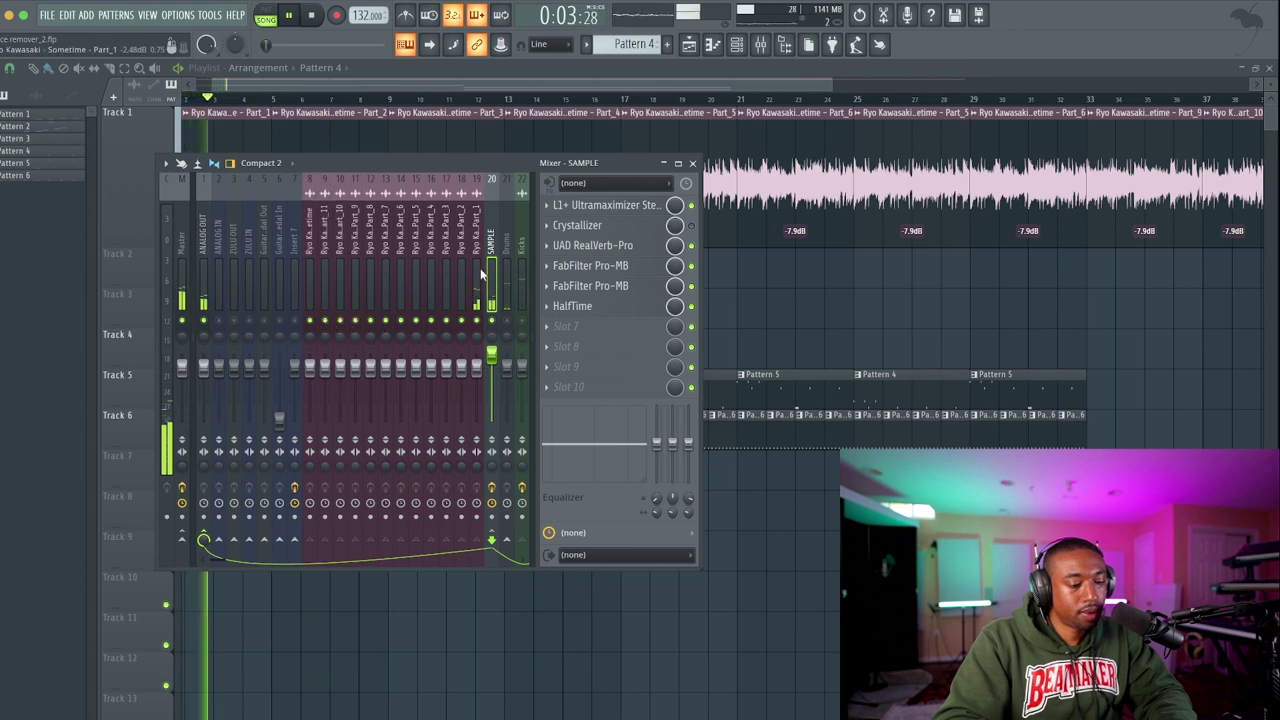
Try HalfTime loop lengths of 1/2 and 1/4 on the SAMPLE track, ending on 1/4, and bypass the effect.
click(575, 306)
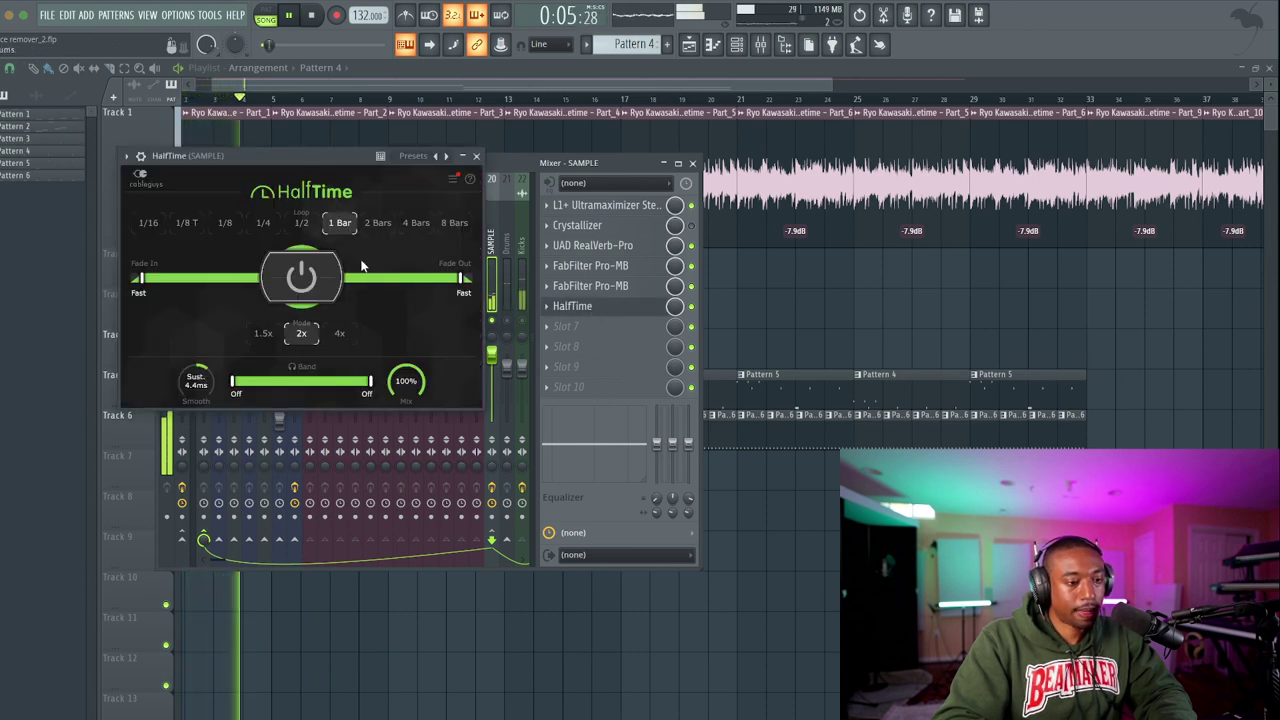
click(296, 223)
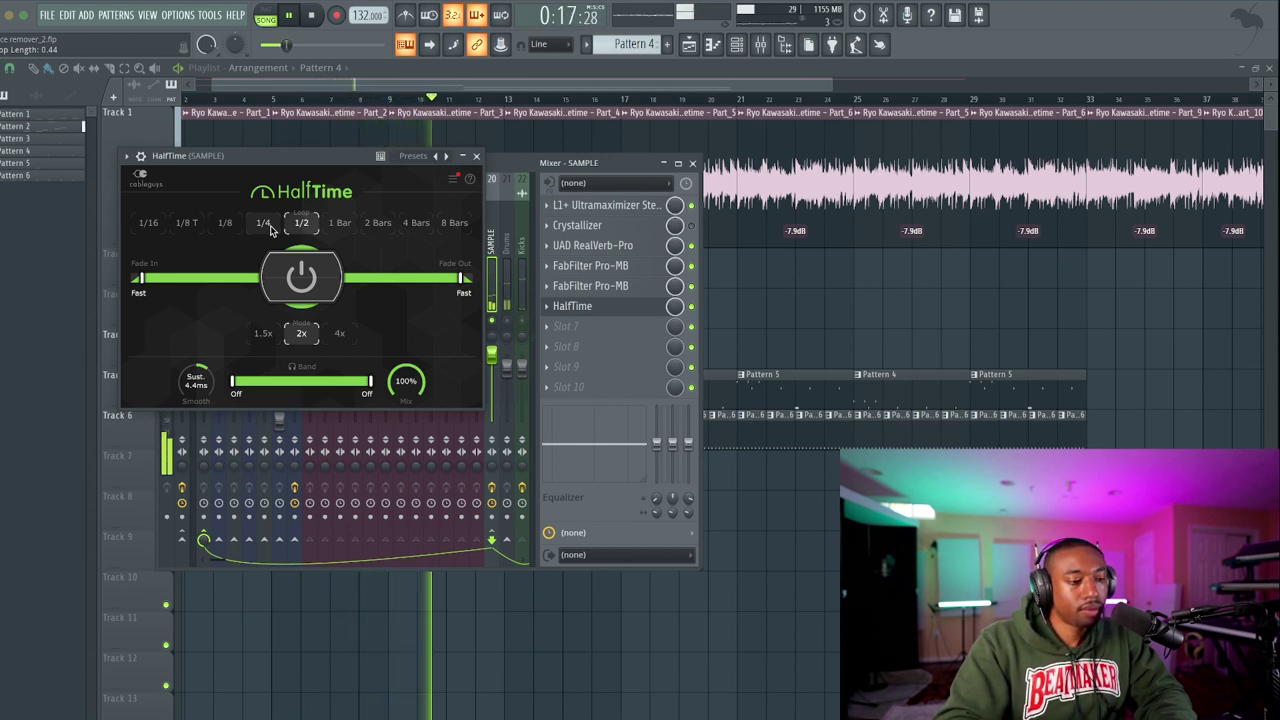
click(268, 226)
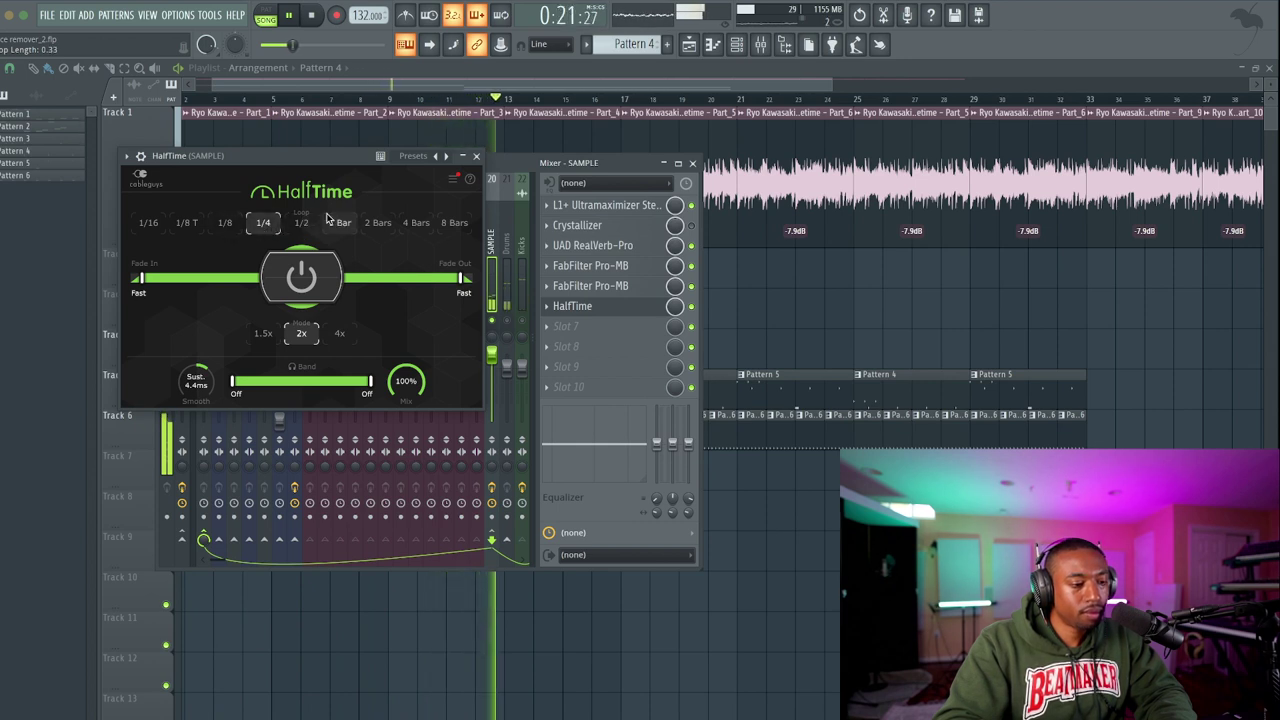
click(476, 156)
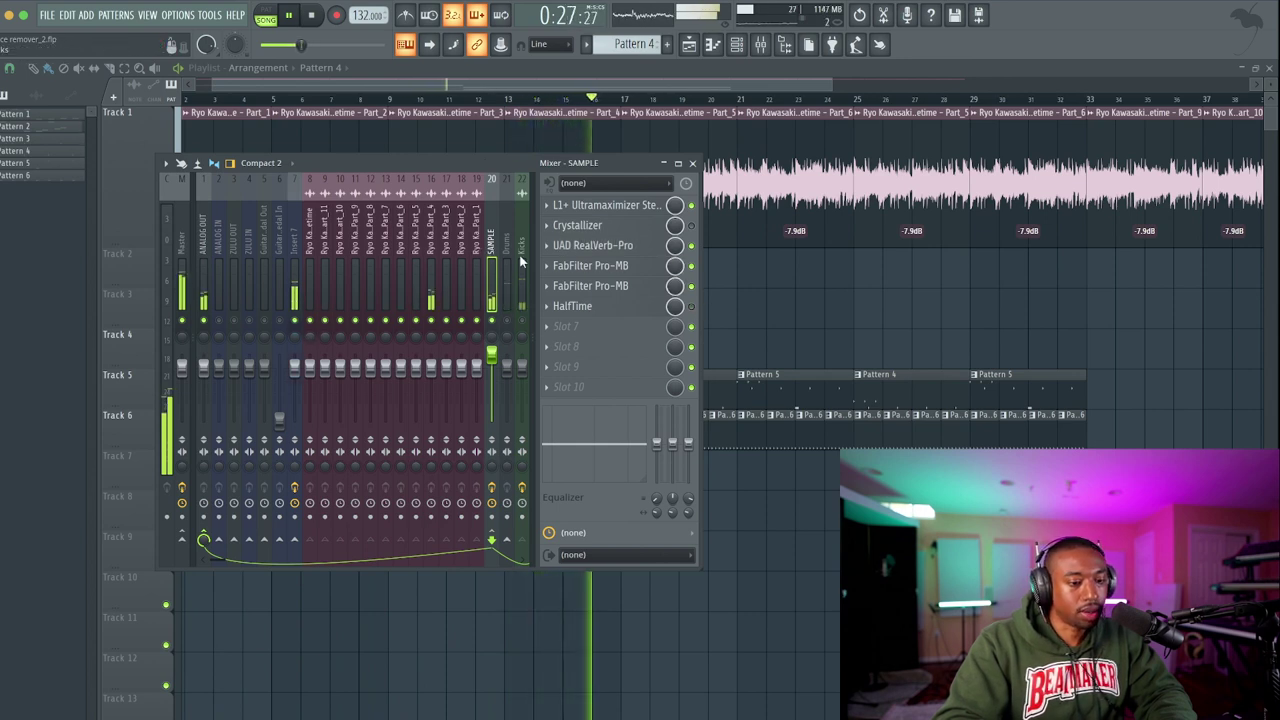
key(F9)
Restart playback from the beginning of the arrangement and check the Pattern 4 channels in the channel rack.
ctrl+scroll(626, 420, down, 1)
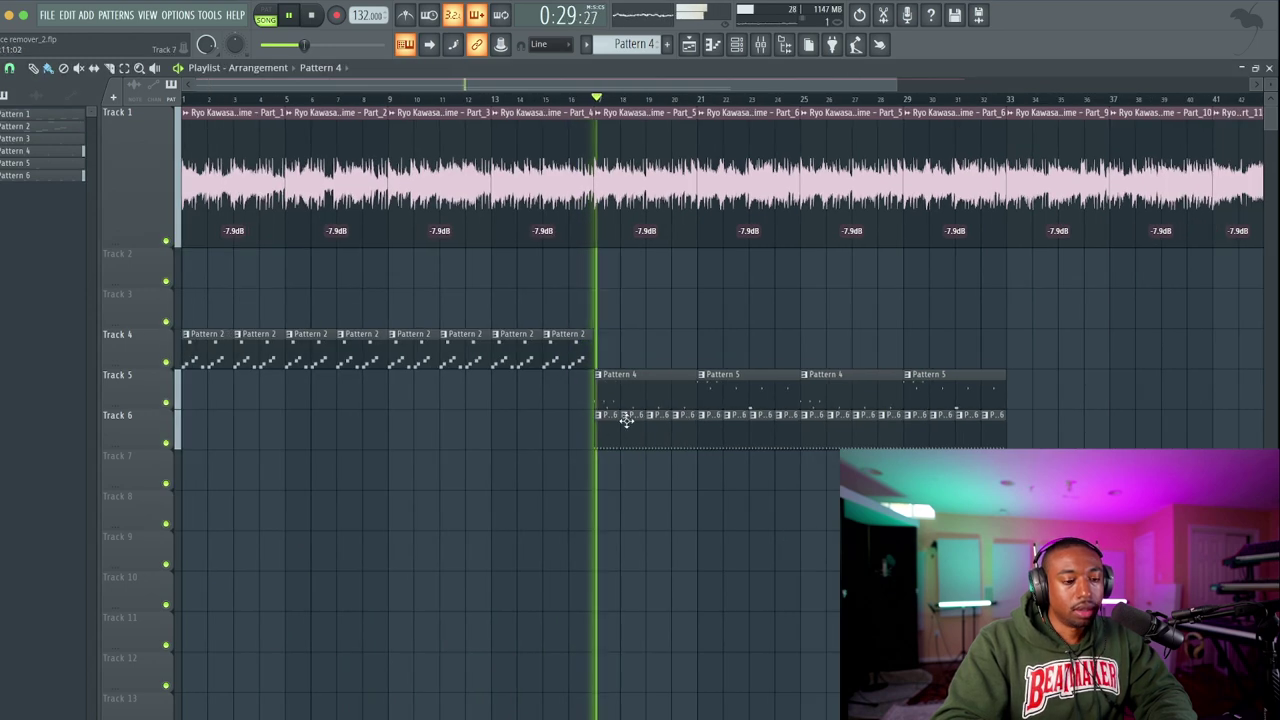
key(space)
key(space)
key(F6)
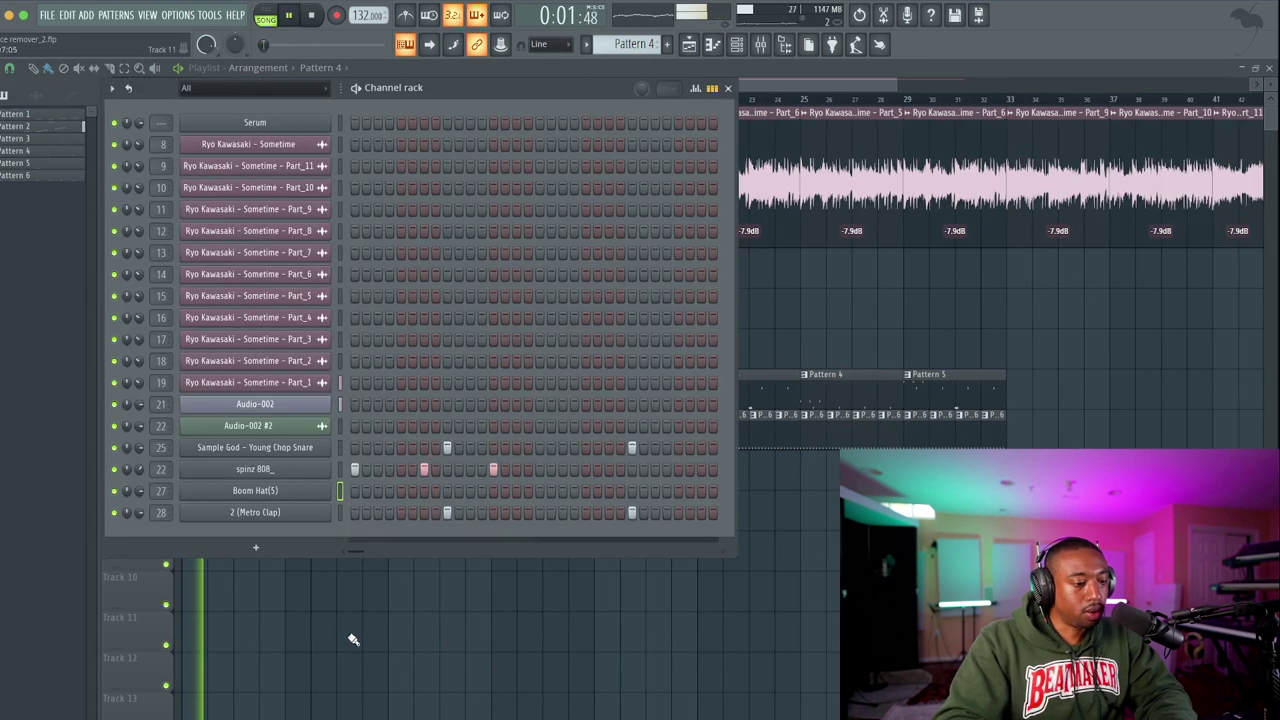
key(F6)
key(F6)
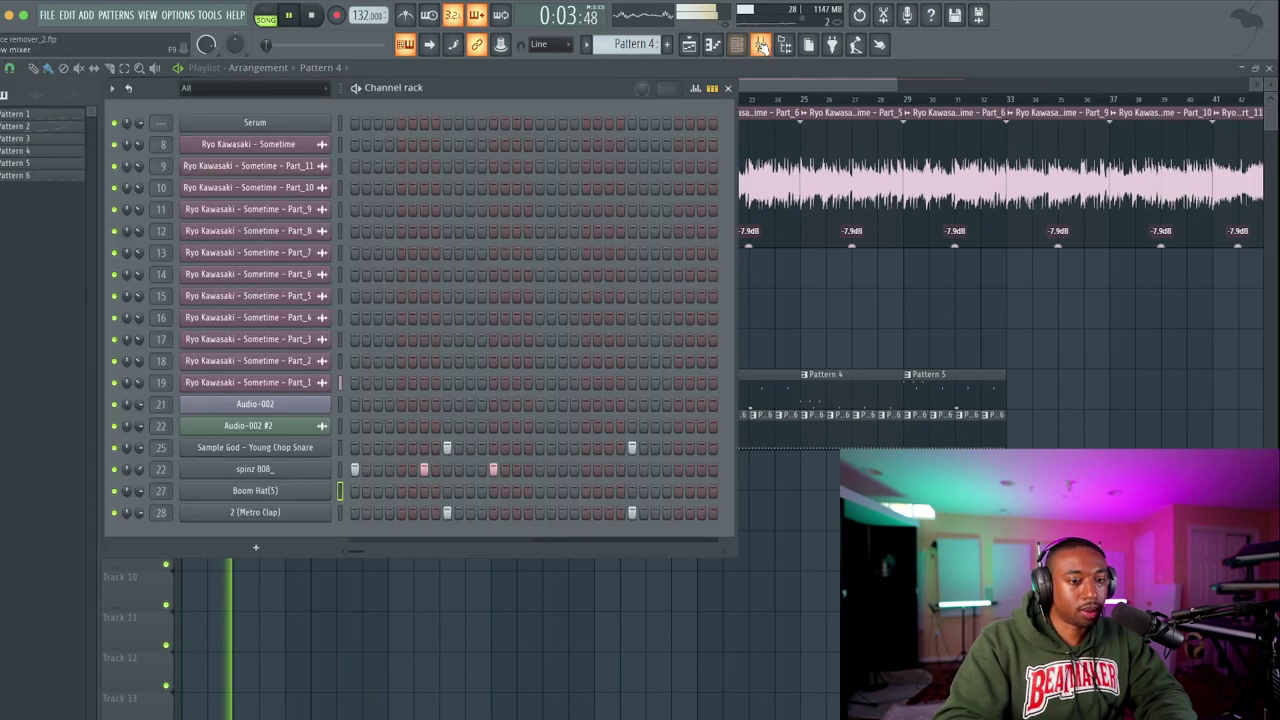
Compare the mix with and without the PARALLEL mixer track, leaving that track enabled.
key(F9)
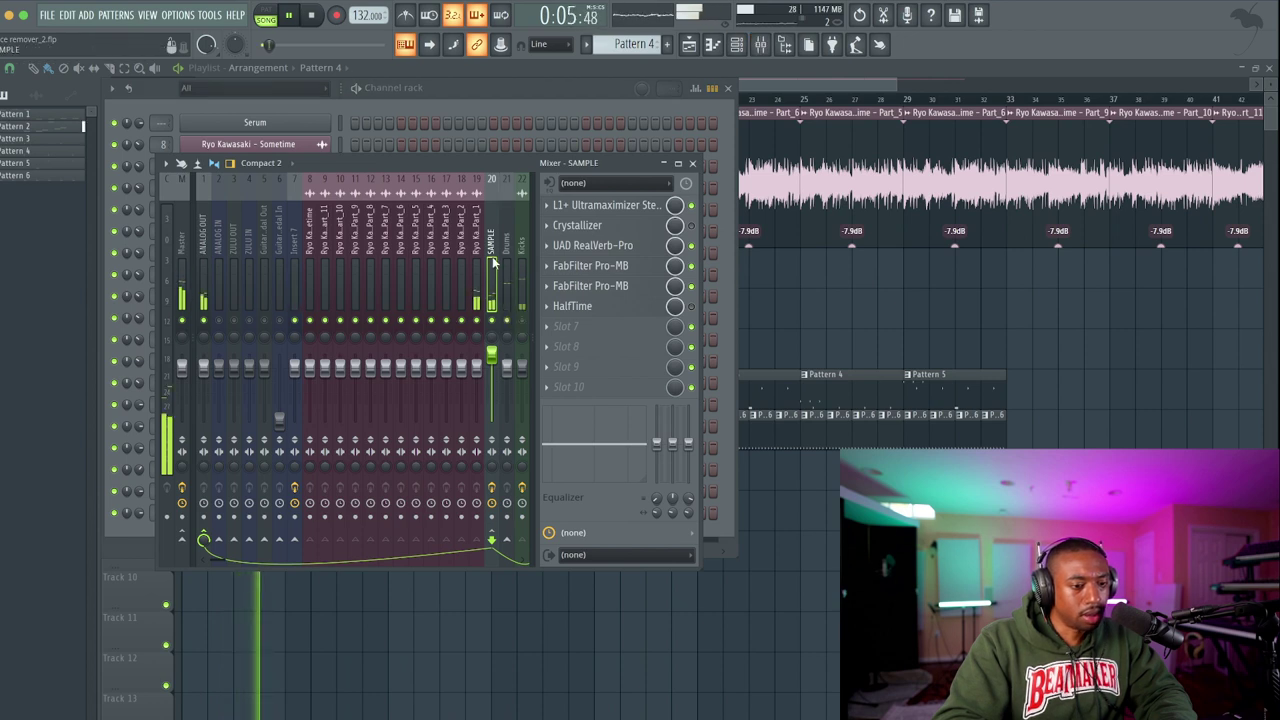
scroll(505, 320, right, 3)
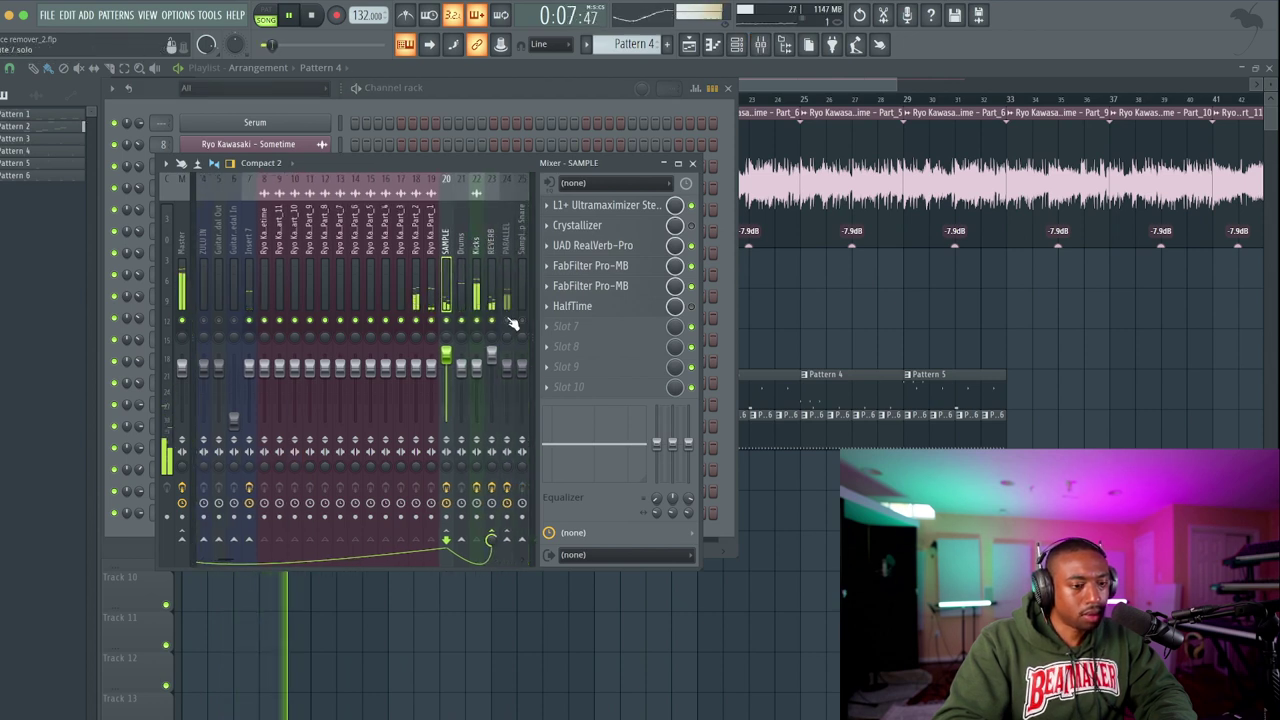
right_click(508, 321)
right_click(508, 321)
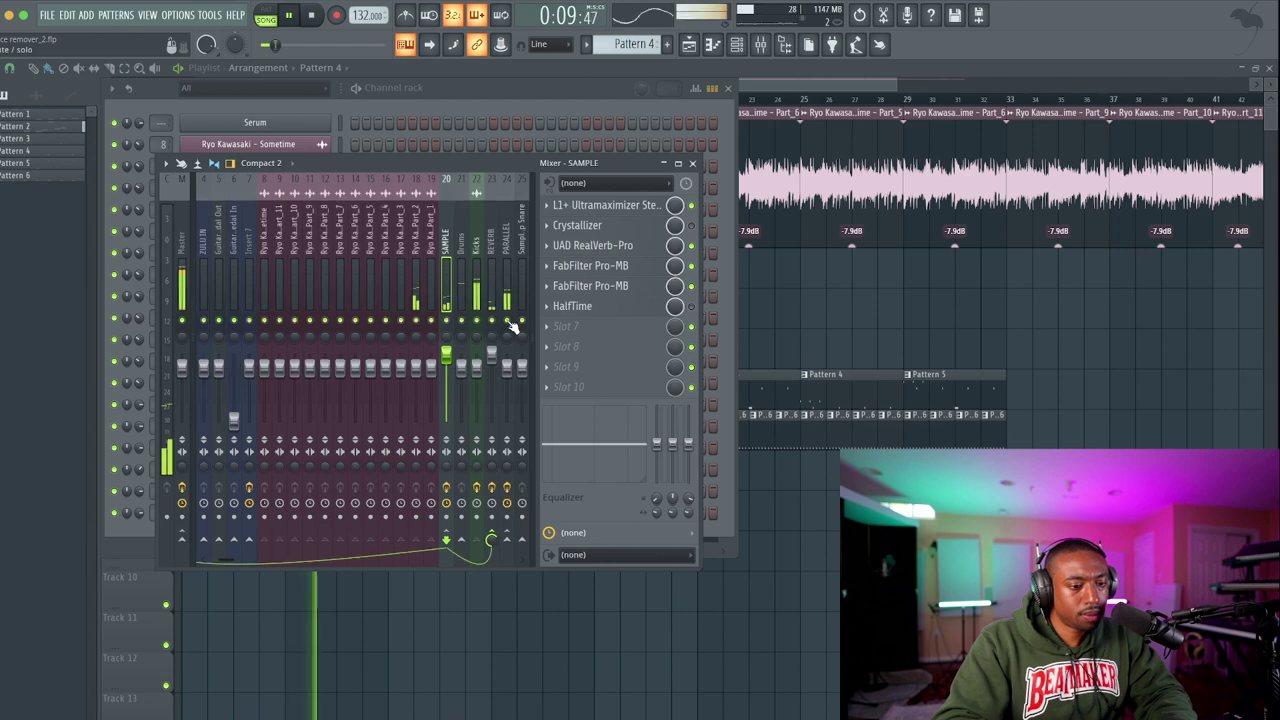
scroll(510, 323, left, 3)
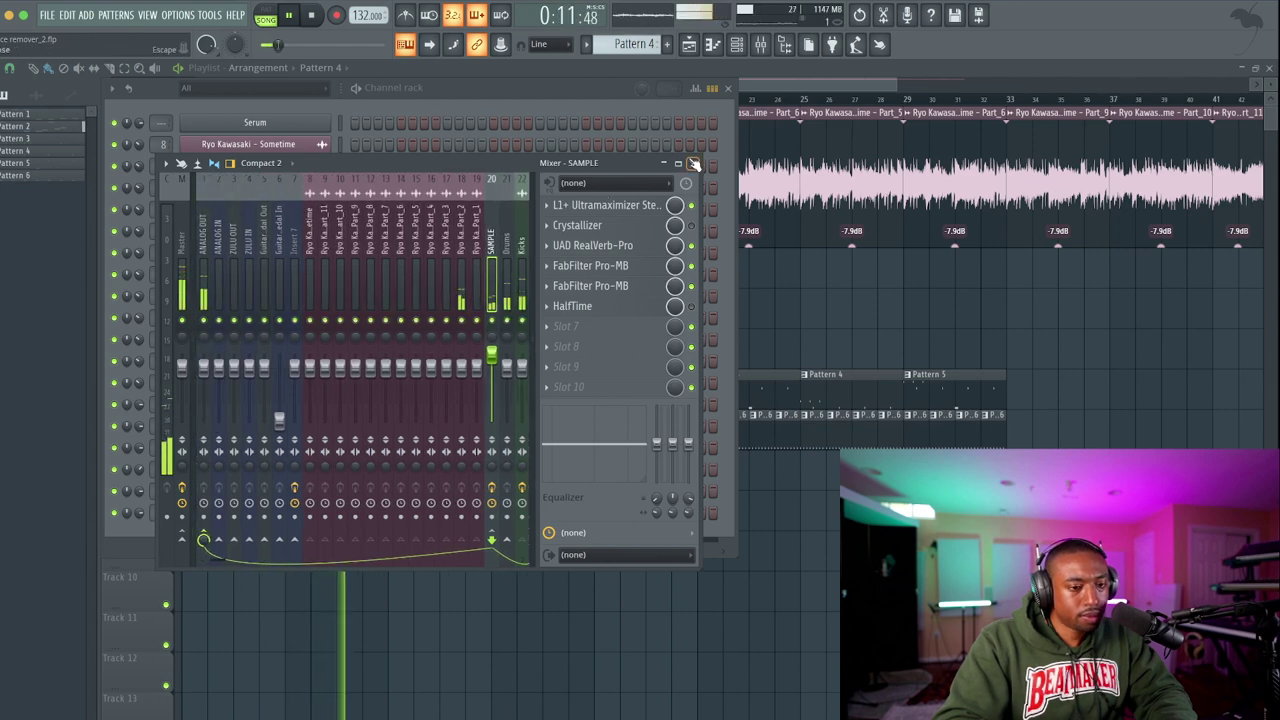
Close the channel rack, check the SAMPLE track's level in the mixer, and stop playback.
click(692, 163)
key(F6)
key(F9)
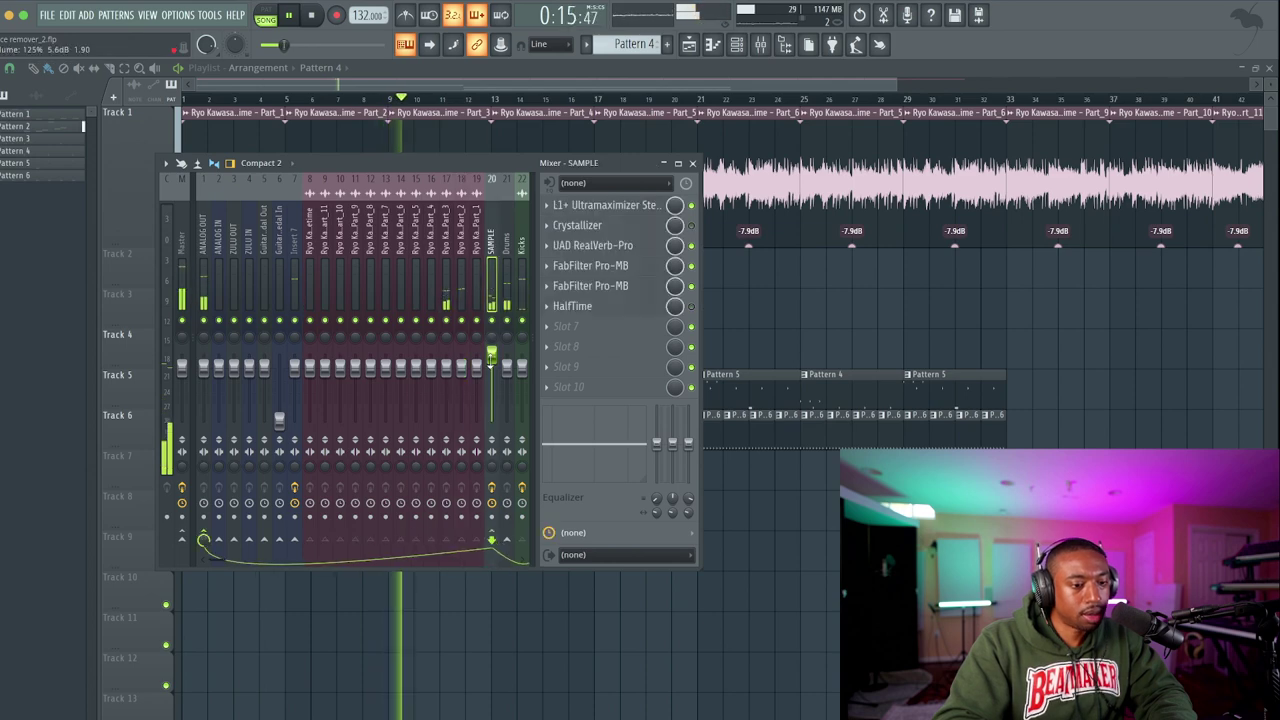
key(F9)
key(space)
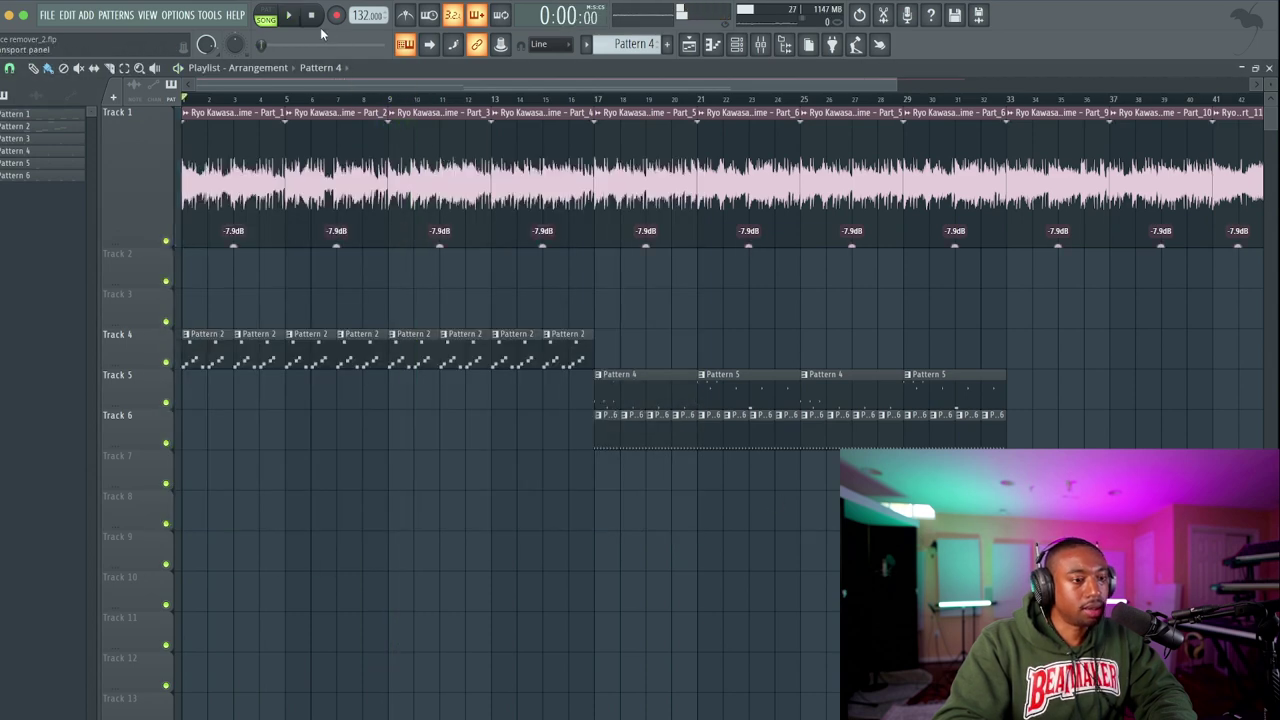
Select the Part_1 and Part_2 sample clips at the start of Track 1 during playback and stop.
key(space)
drag(320, 104, 258, 242)
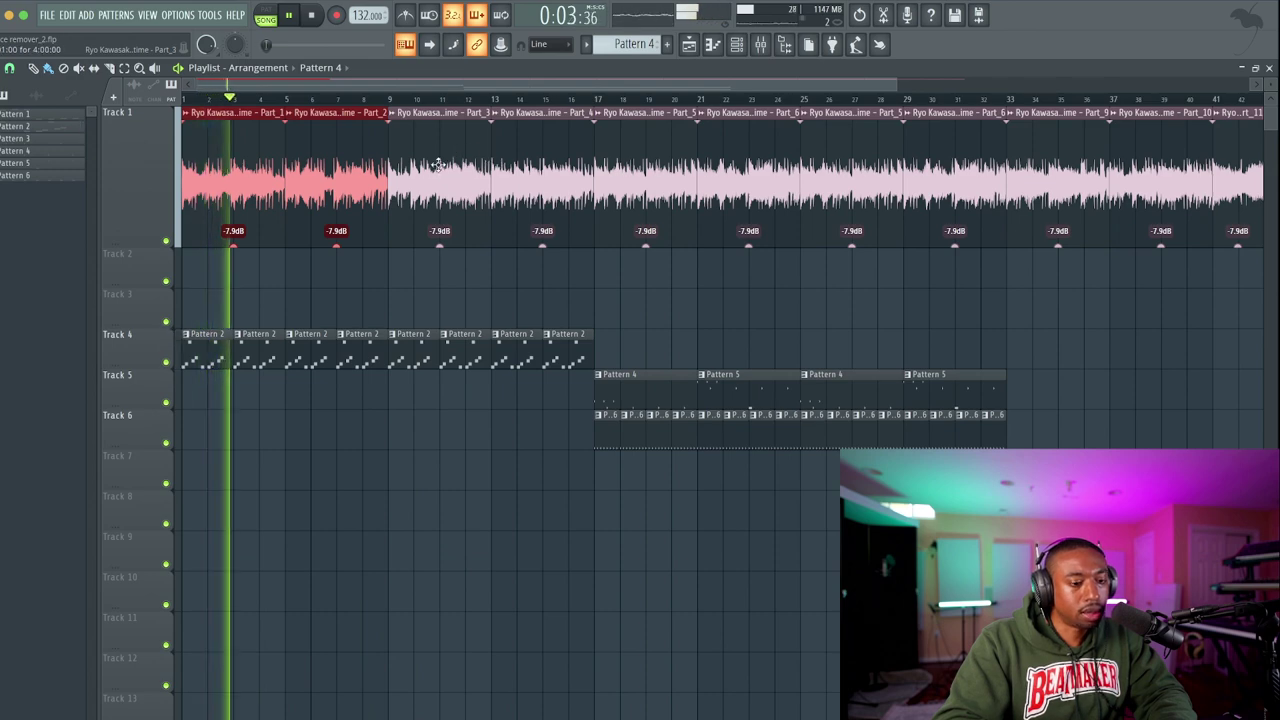
key(space)
scroll(418, 167, down, 2)
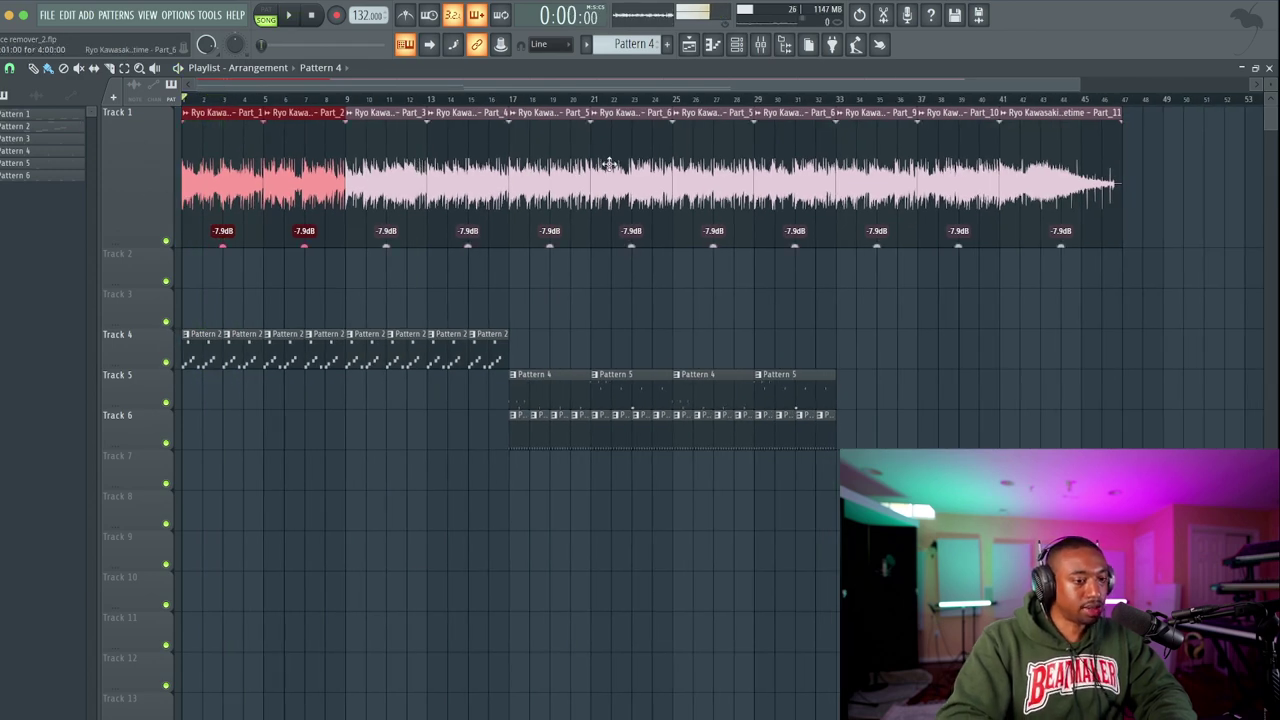
Insert a new playlist track above the sample track and mute all the original sample clips.
right_click(145, 188)
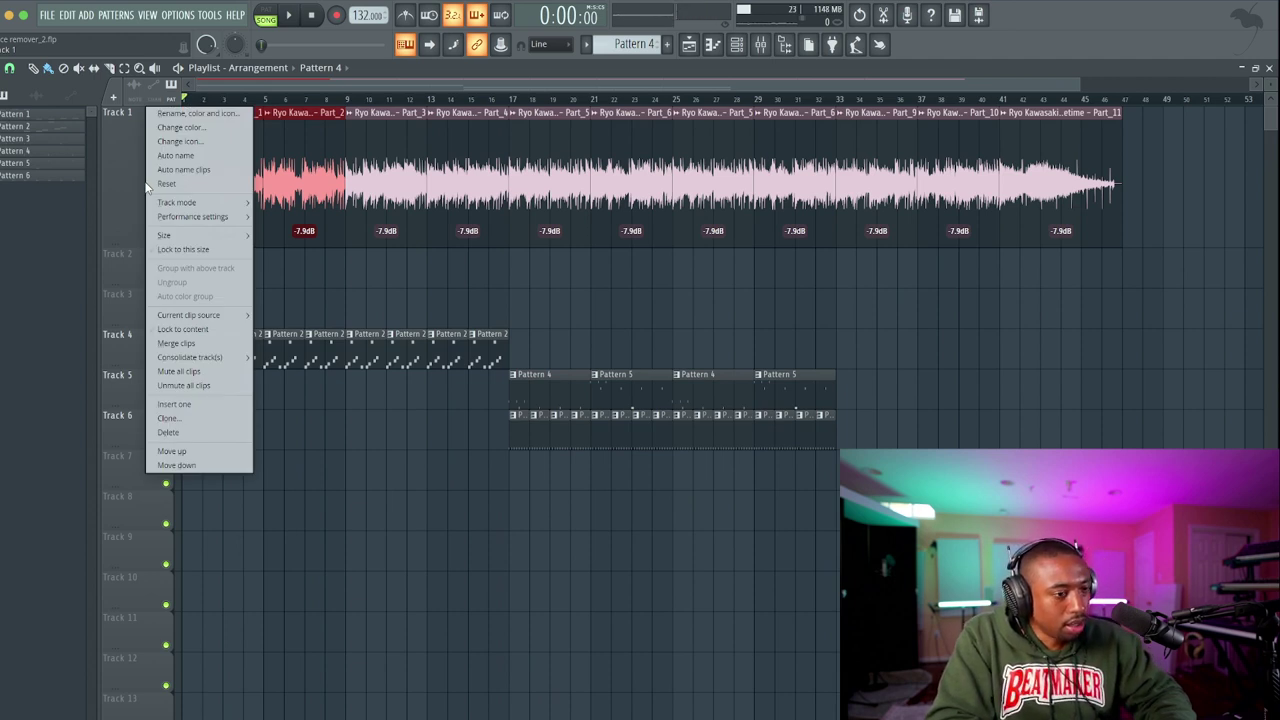
click(174, 404)
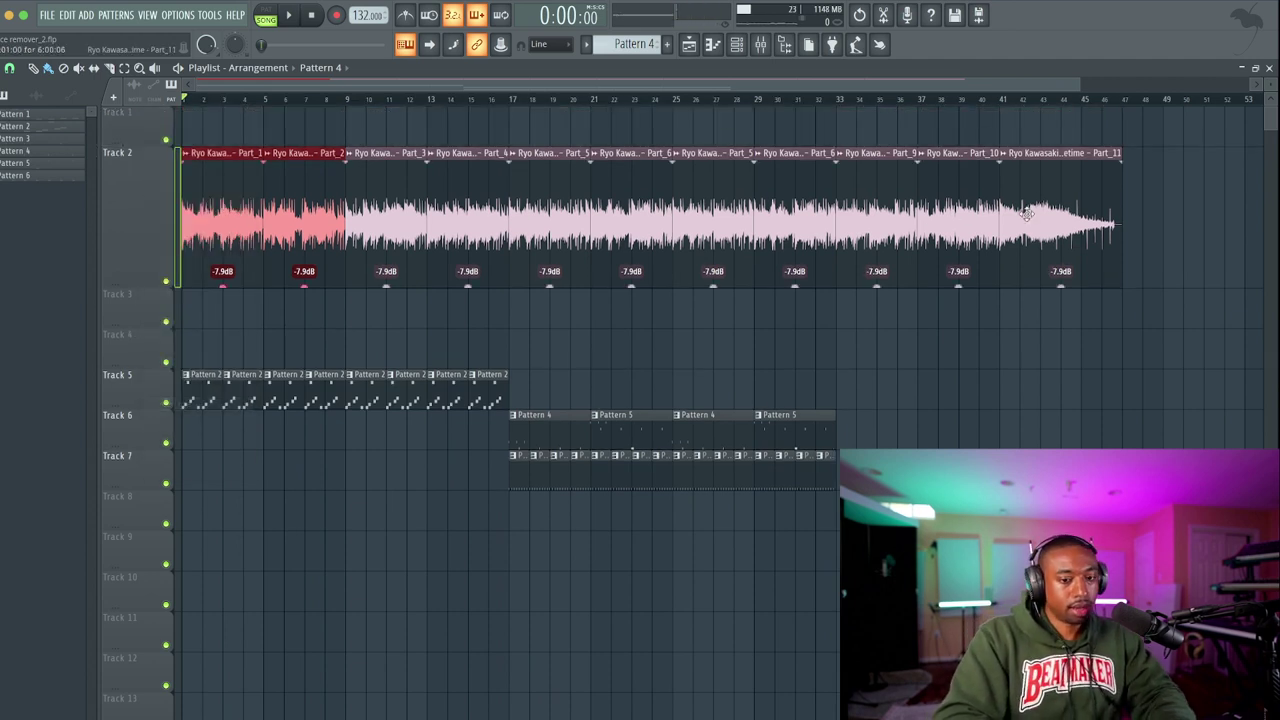
click(172, 215)
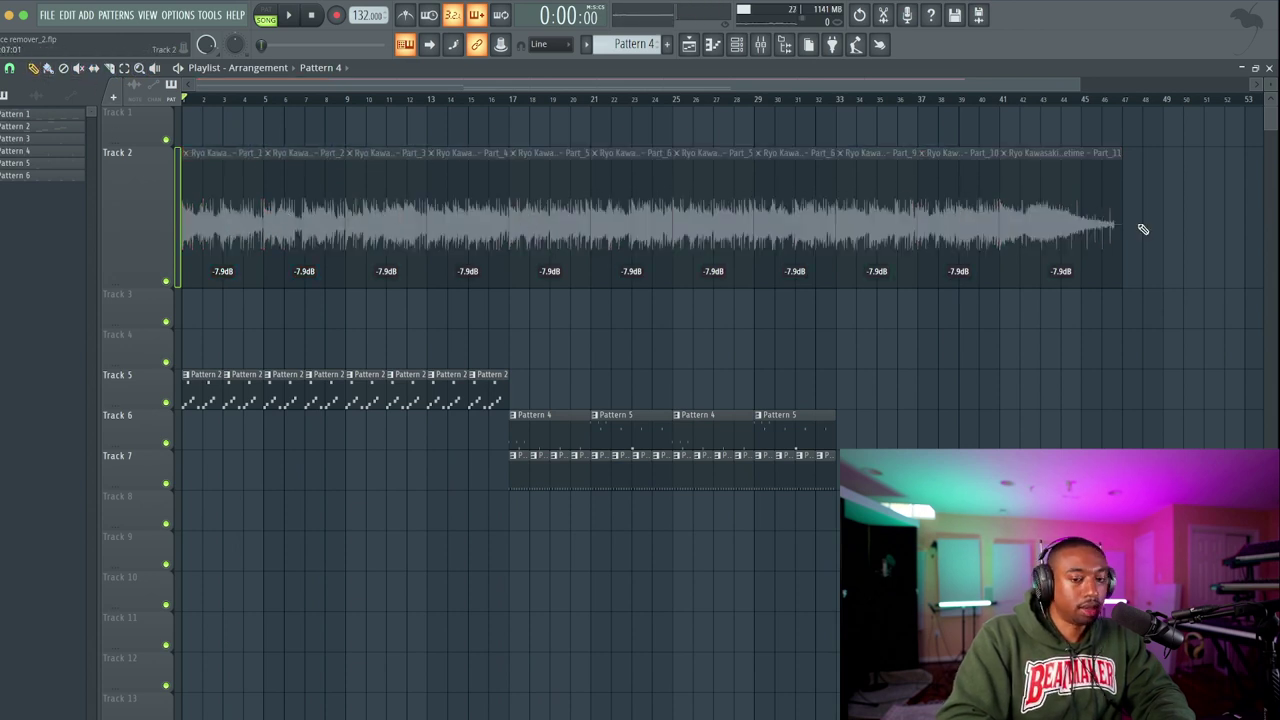
Copy all the muted sample clips from Track 2 up to Track 1 and unmute every copy.
drag(1150, 229, 205, 110)
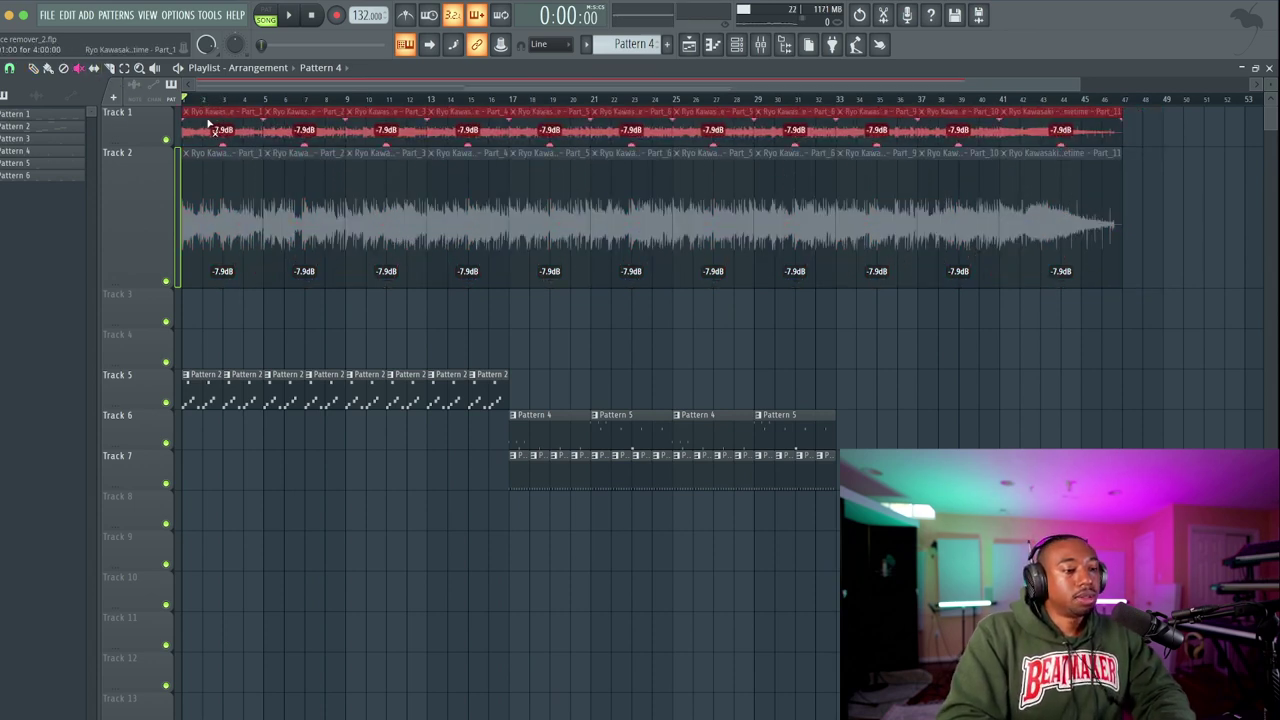
drag(208, 122, 307, 122)
drag(598, 101, 552, 116)
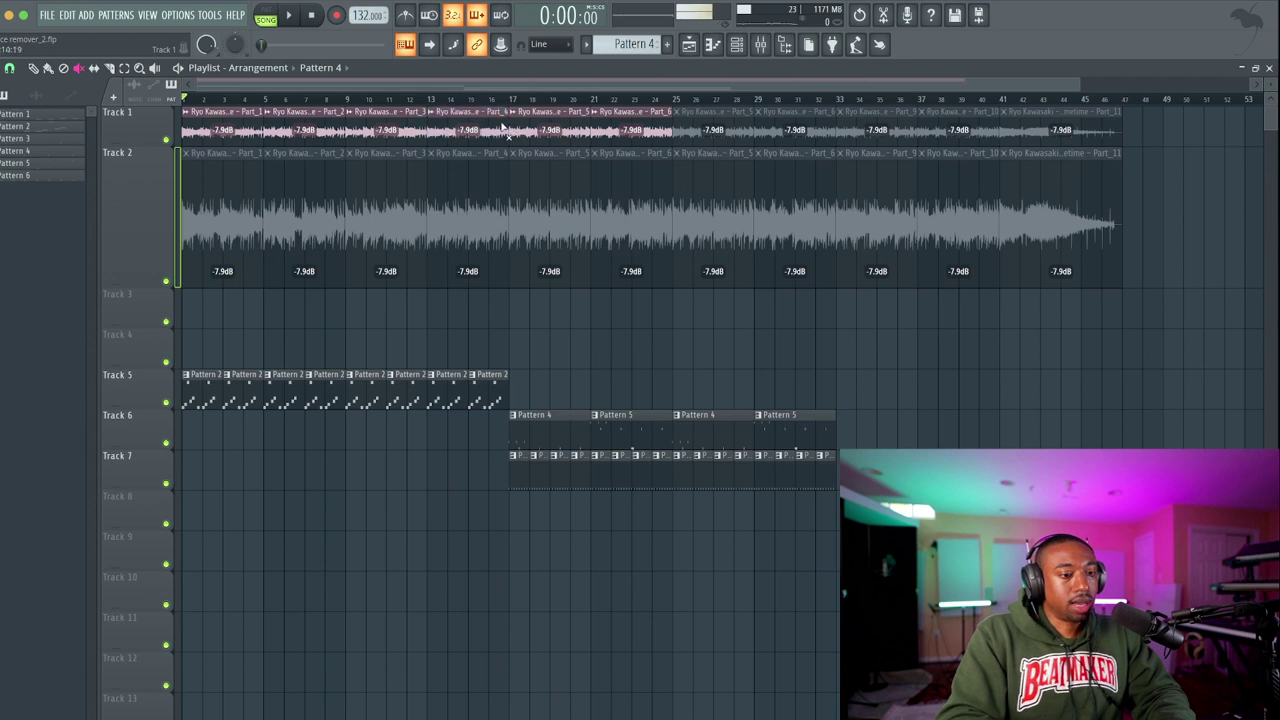
drag(686, 120, 1085, 118)
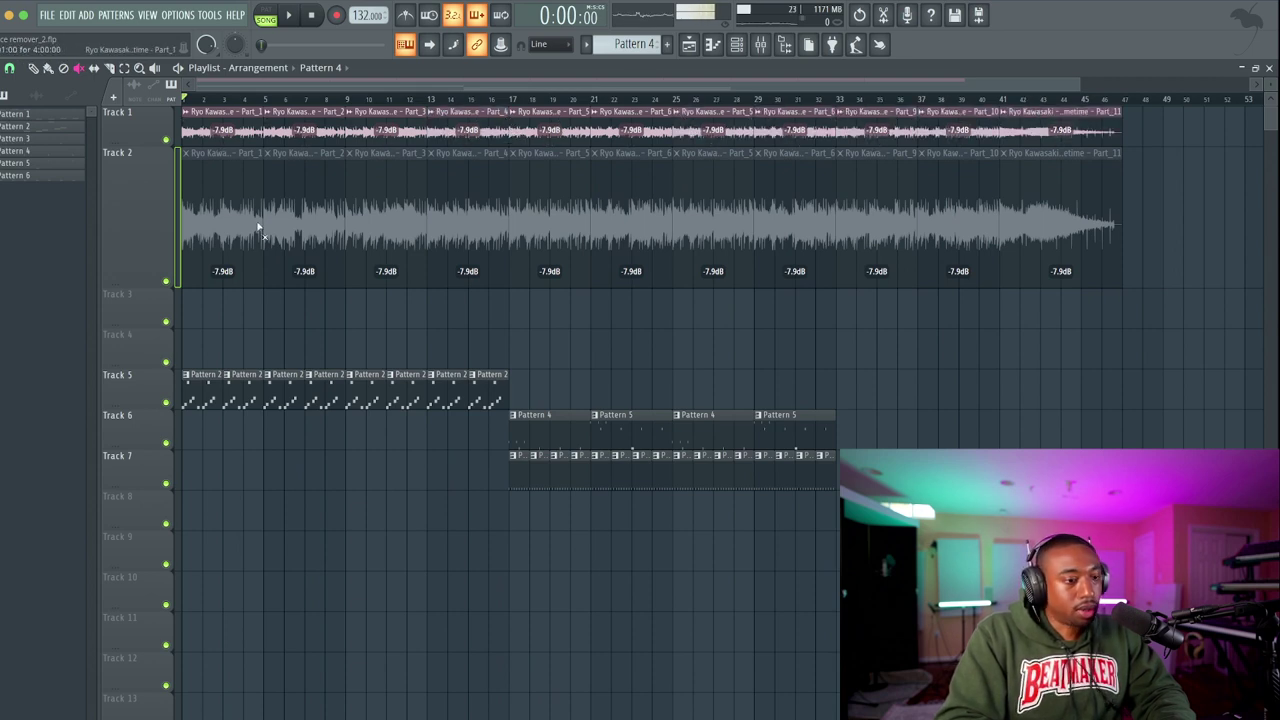
Group Track 2 with the track above and collapse the group to hide the muted originals.
right_click(143, 210)
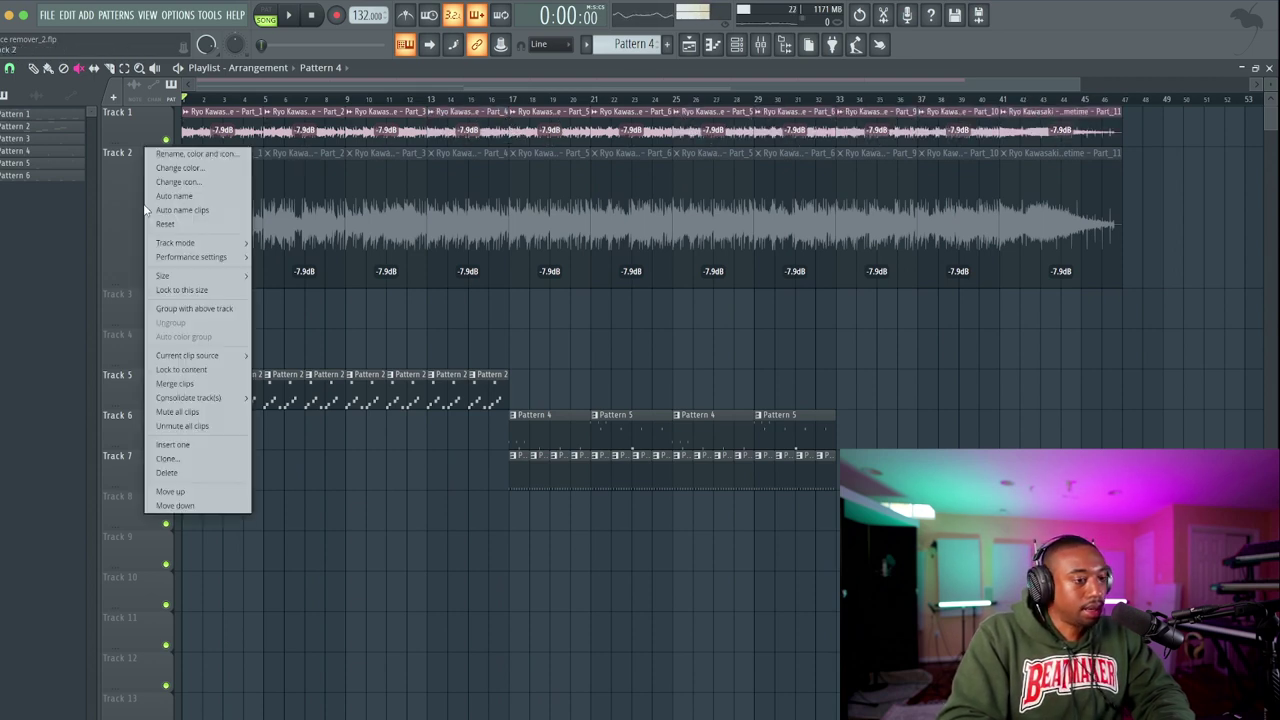
click(143, 205)
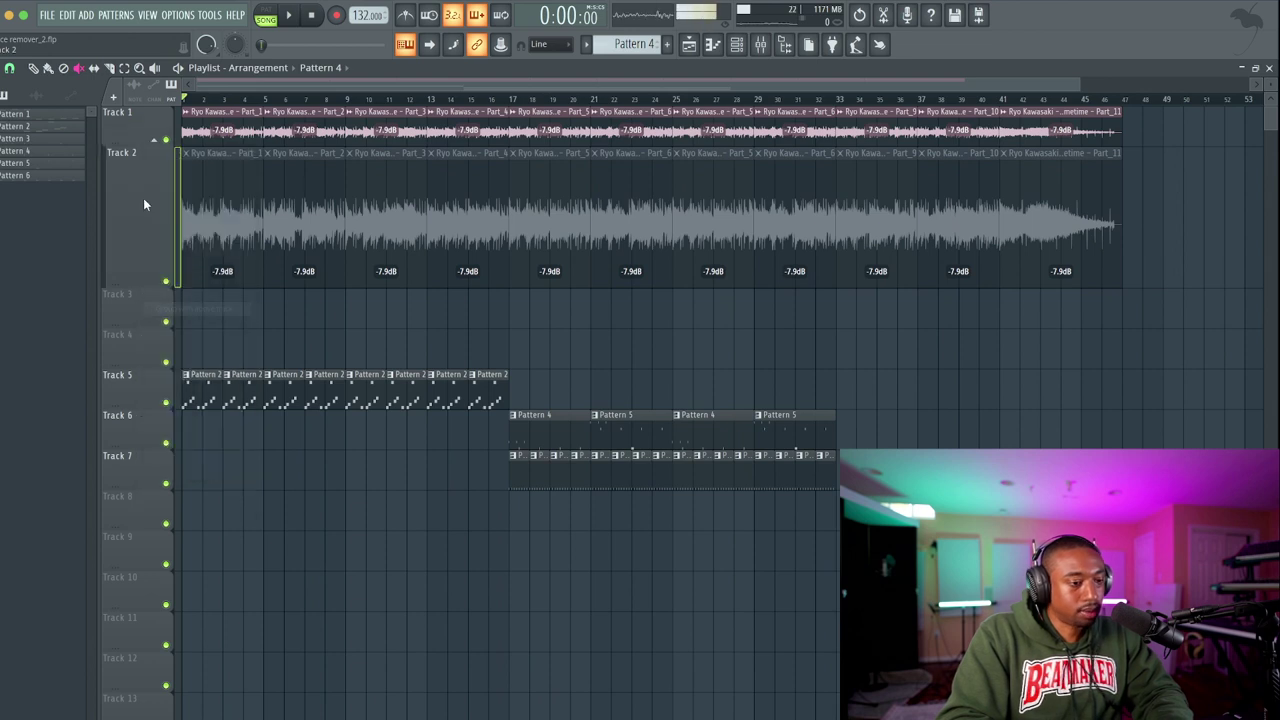
click(157, 141)
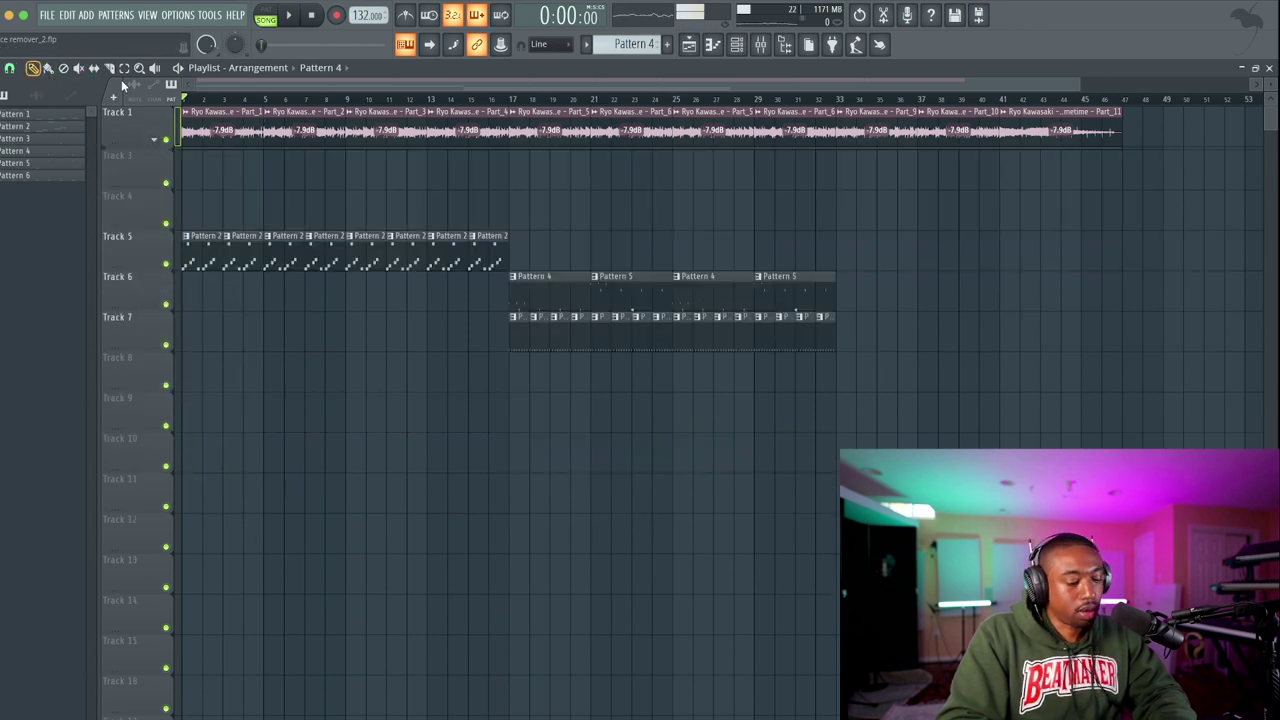
Replace the Part_3 and Part_4 clips at bar 9 with copies of Part_1 and Part_2 and play the arrangement.
drag(383, 117, 480, 112)
key(Delete)
drag(350, 125, 381, 118)
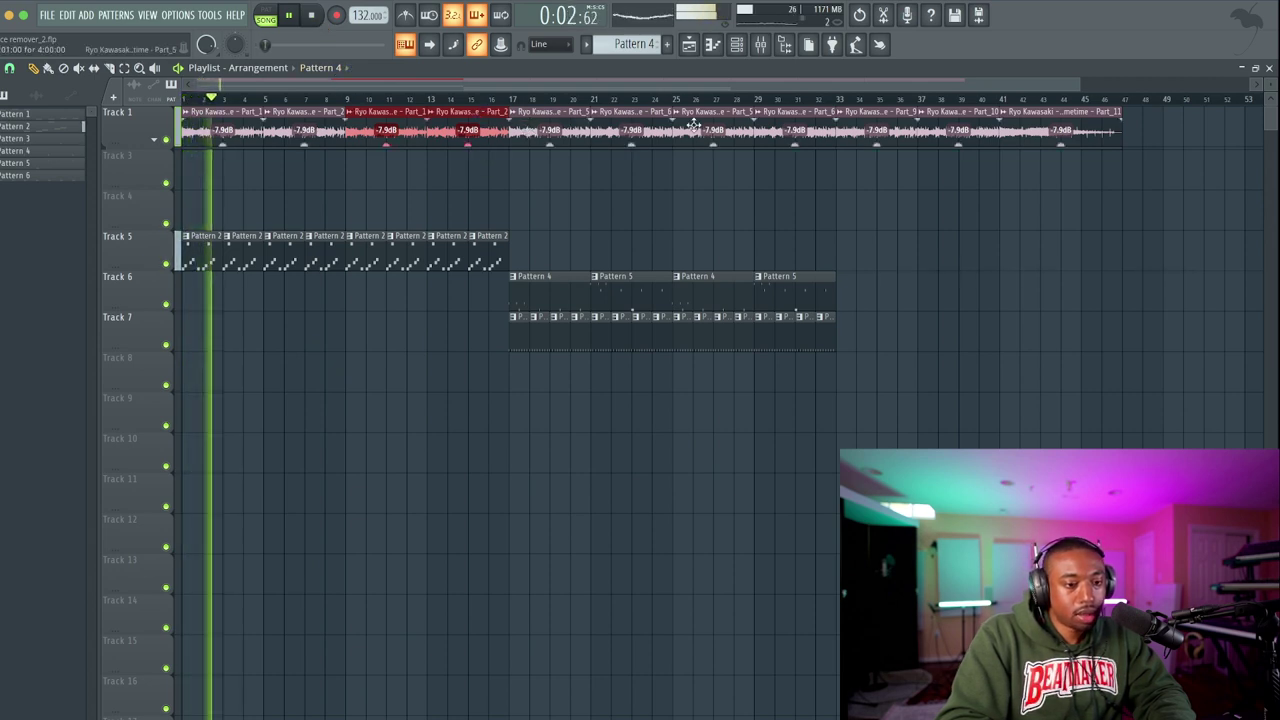
click(888, 246)
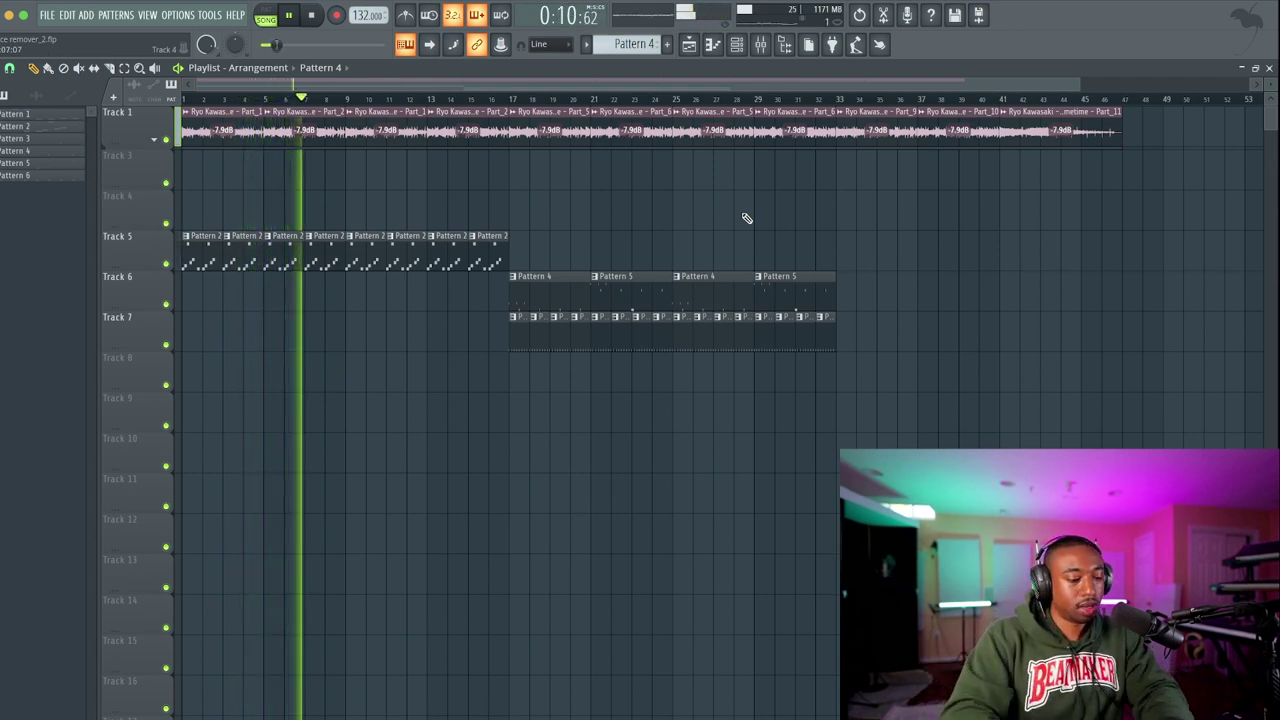
Lower the pitch of the Audio-002 drum channel slightly and show its Slicex slice editor.
click(737, 44)
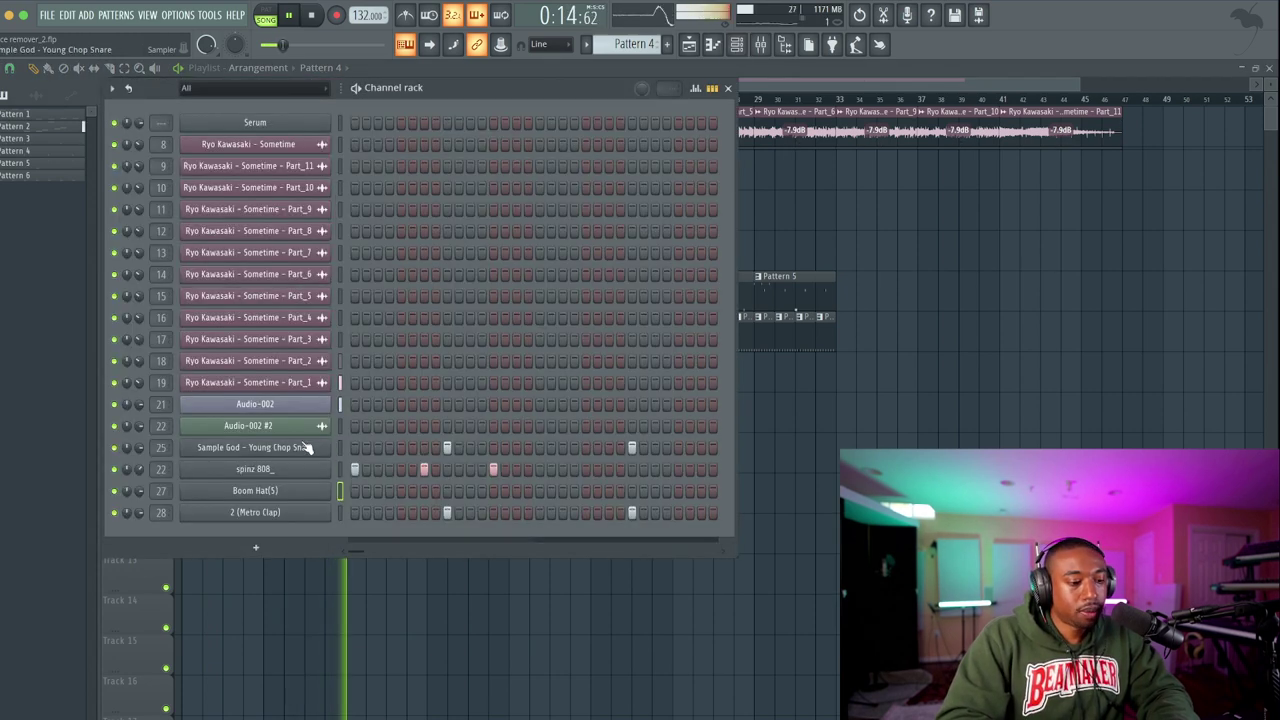
click(303, 408)
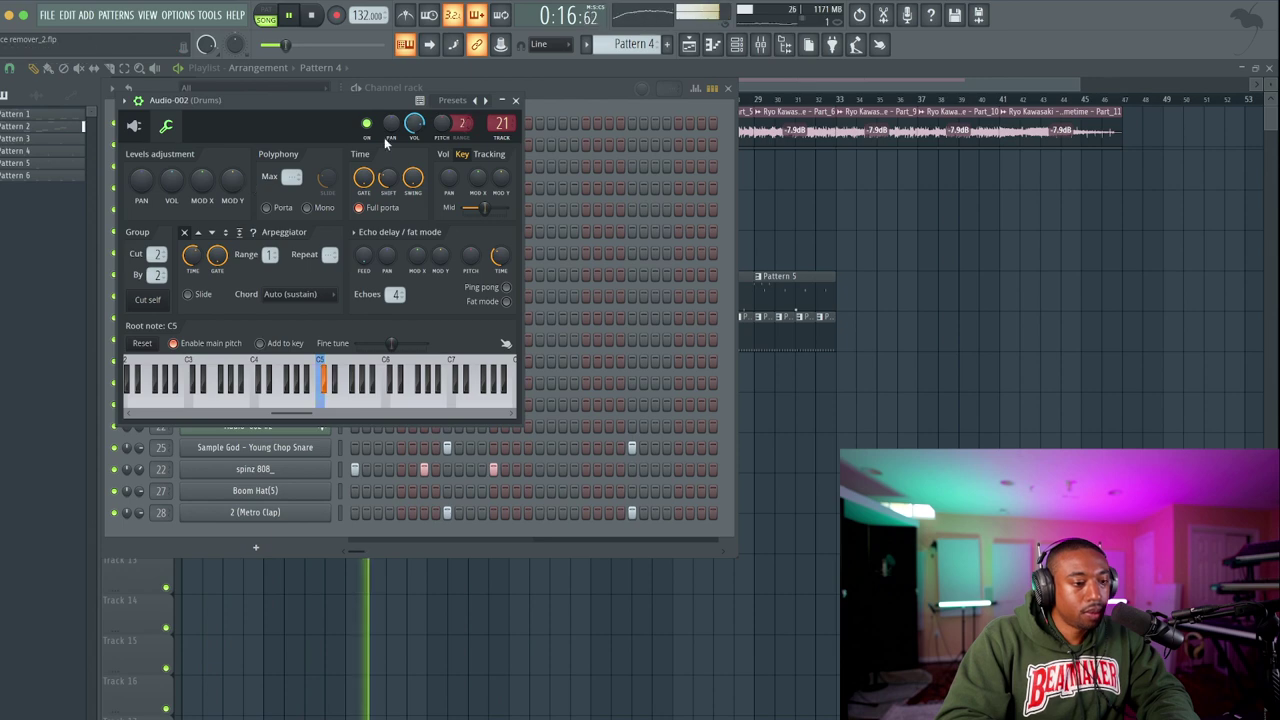
drag(449, 125, 445, 127)
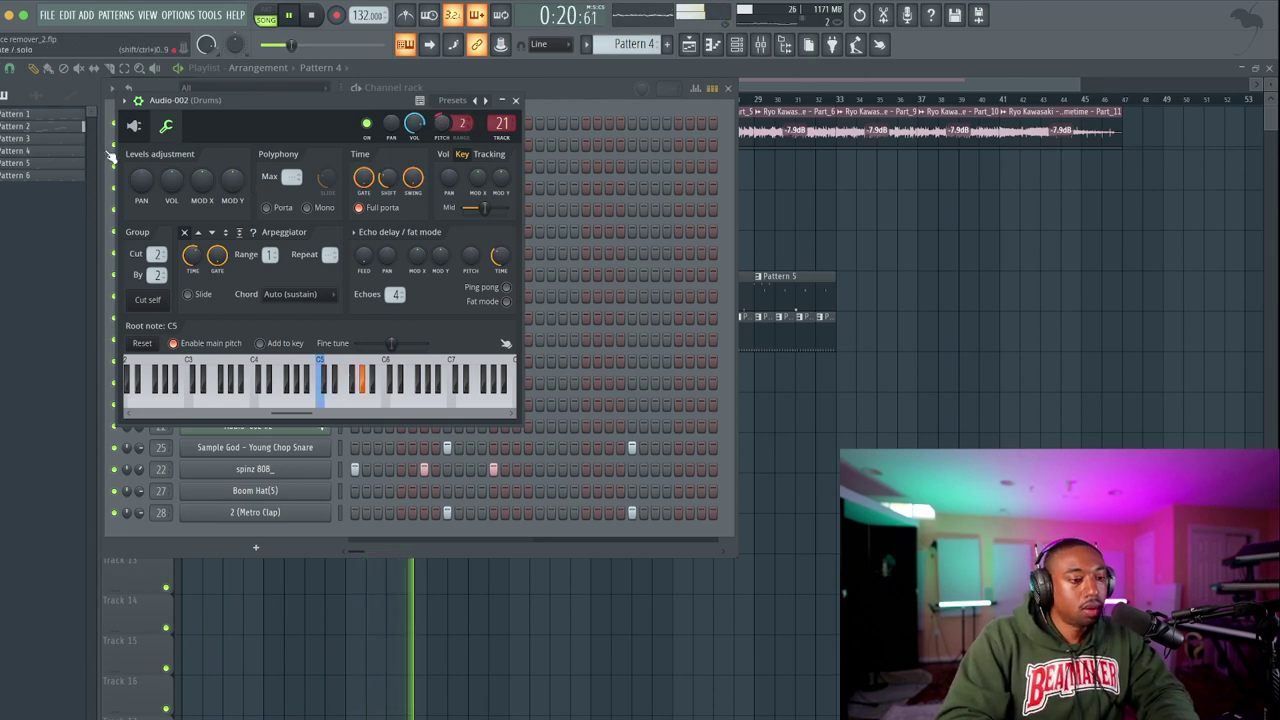
click(485, 100)
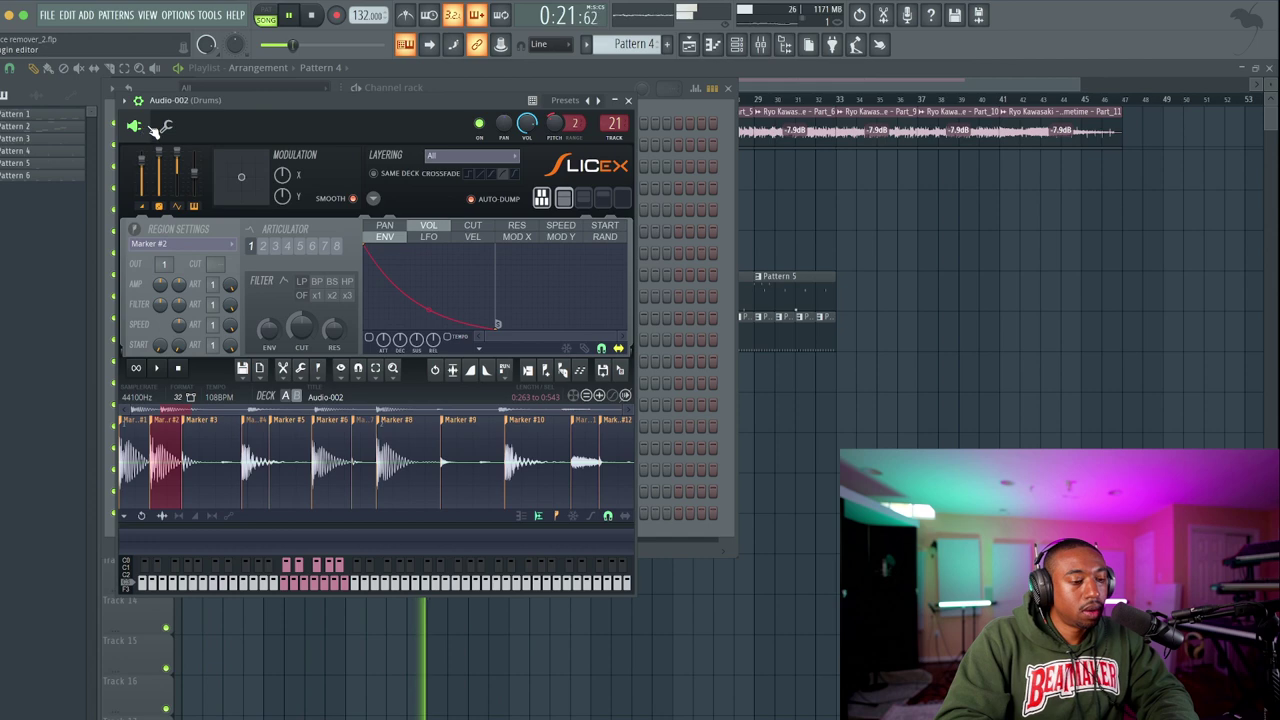
Close the Slicex editor and channel rack, stop playback and show the mixer.
click(628, 100)
click(727, 88)
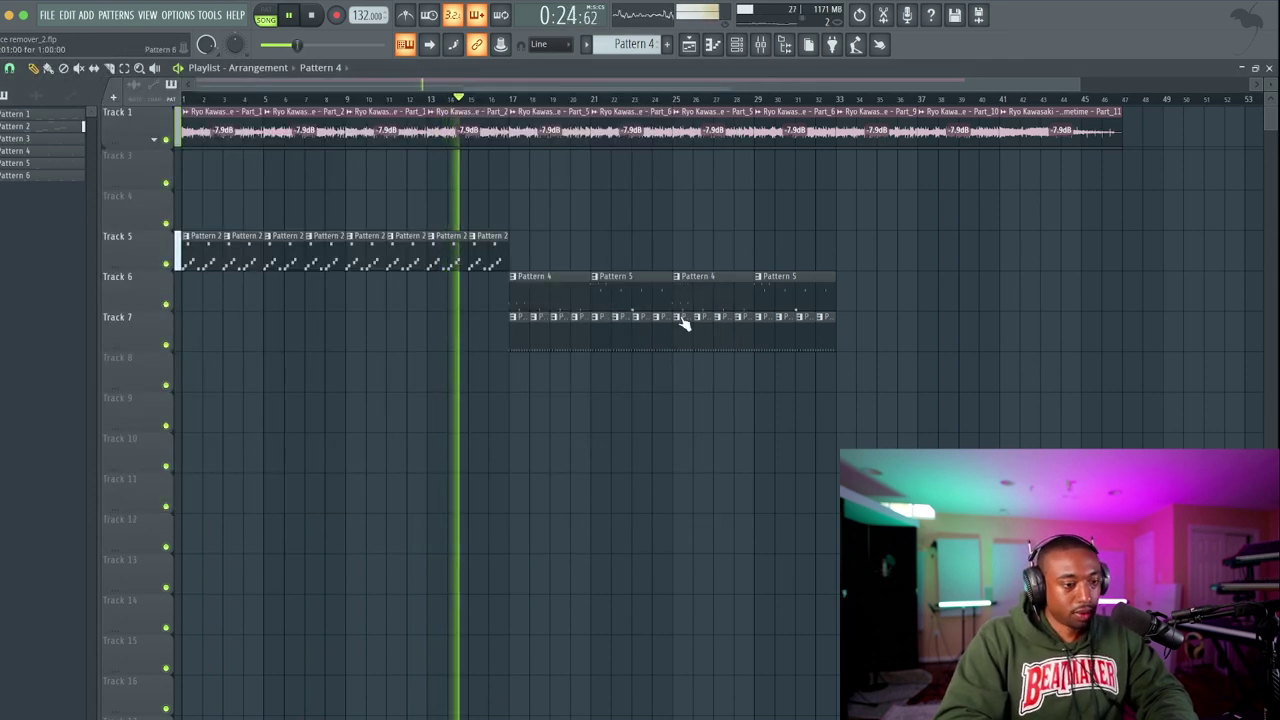
click(739, 55)
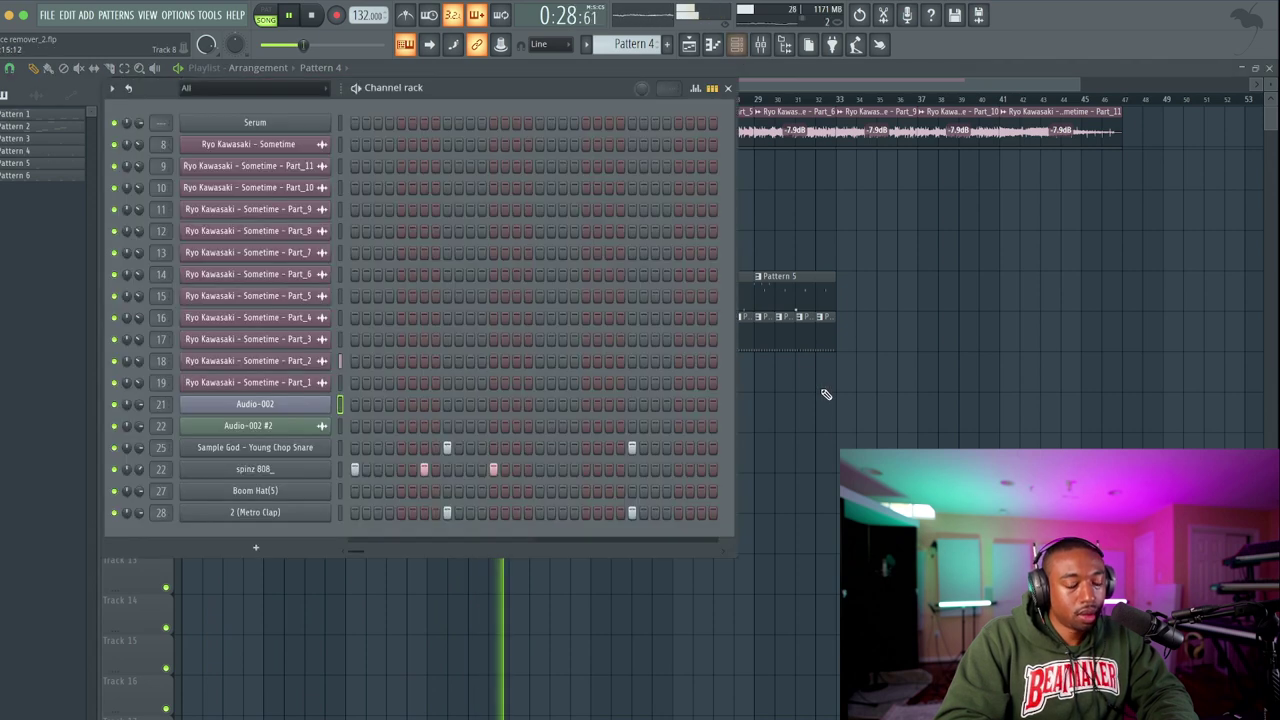
key(F6)
key(space)
click(761, 54)
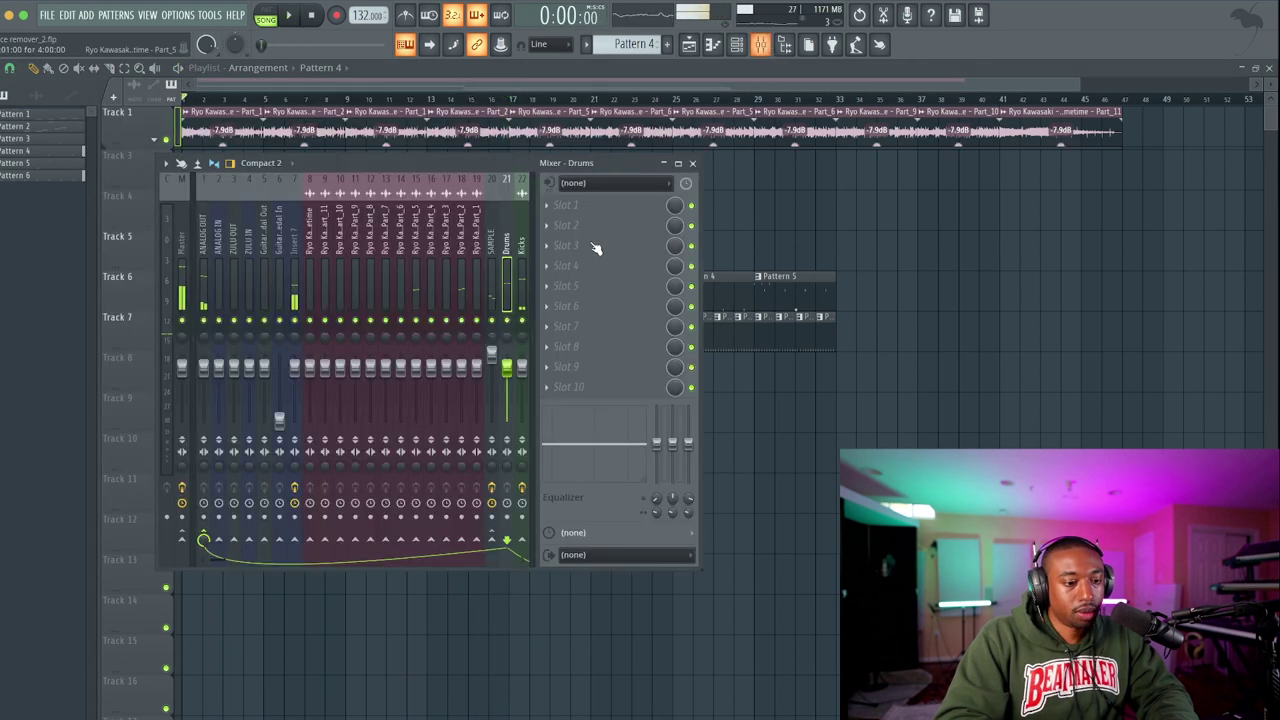
Load the MF-101S Filter into the second effect slot of the Kicks mixer track while the song plays.
key(space)
click(519, 244)
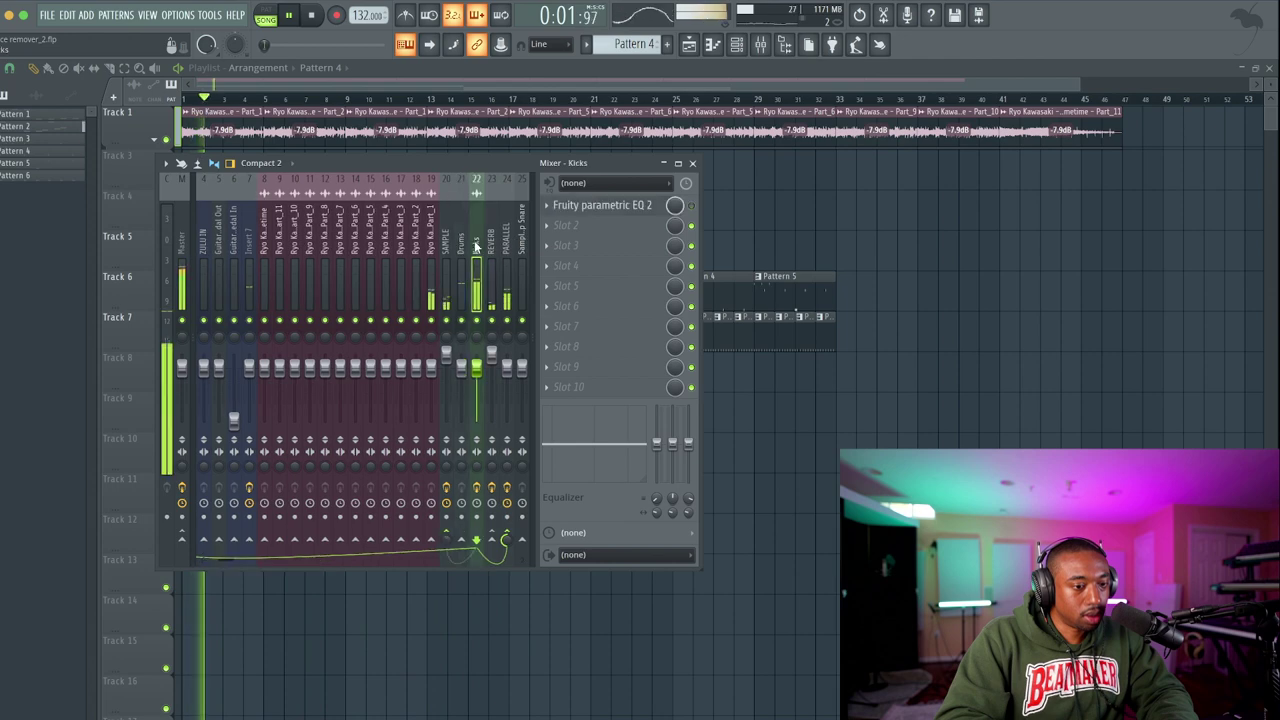
click(560, 228)
mouse_move(580, 240)
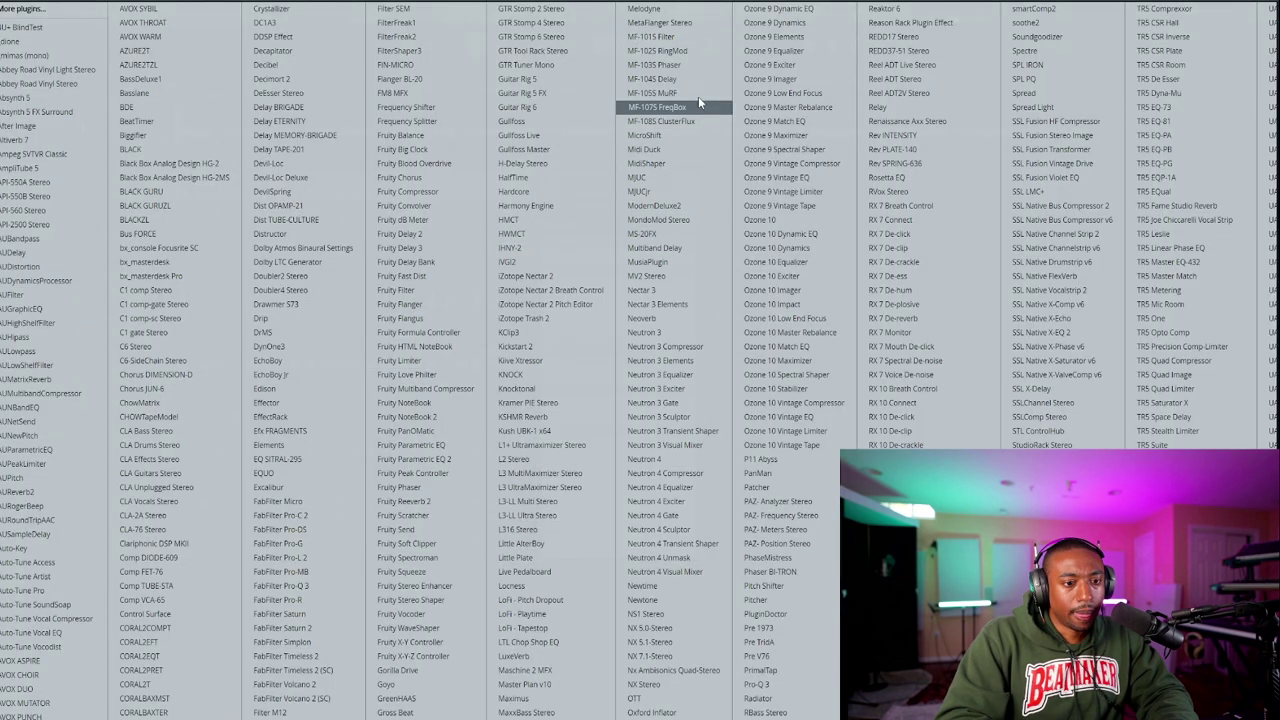
click(690, 37)
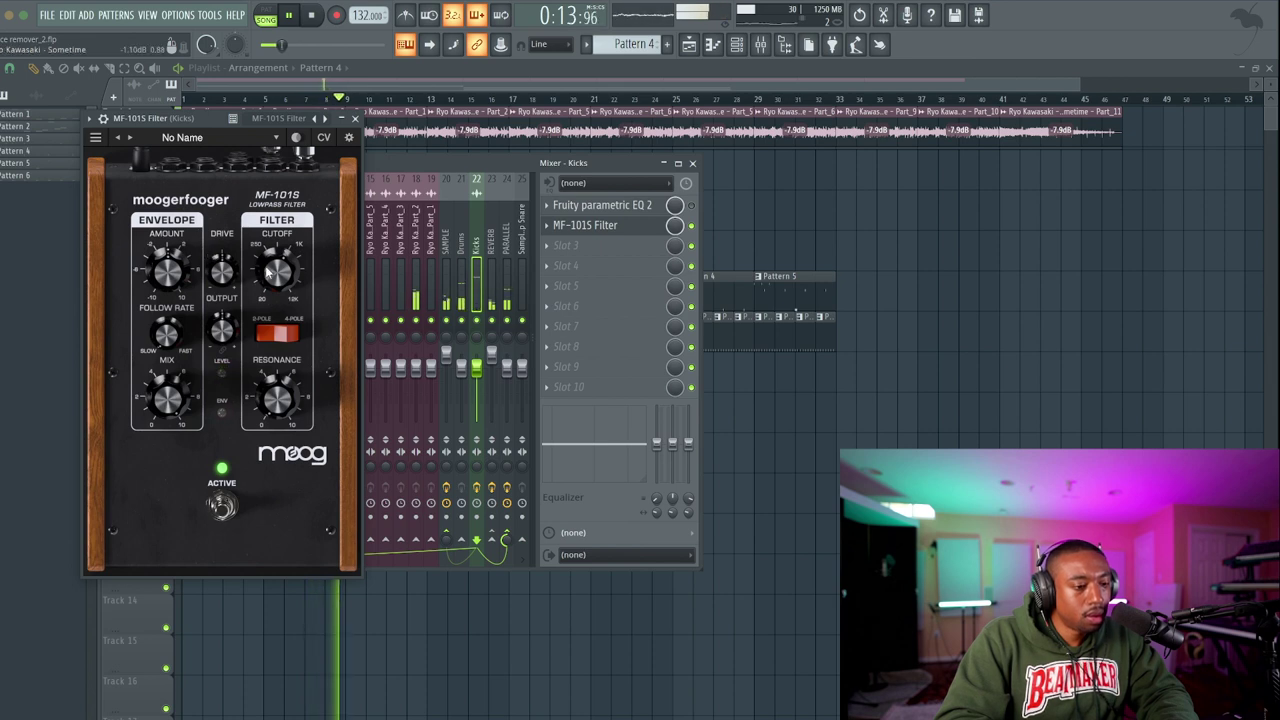
Sweep the MF-101S Filter's cutoff during playback, settle it at about 1491 Hz and close the plugin.
key(space)
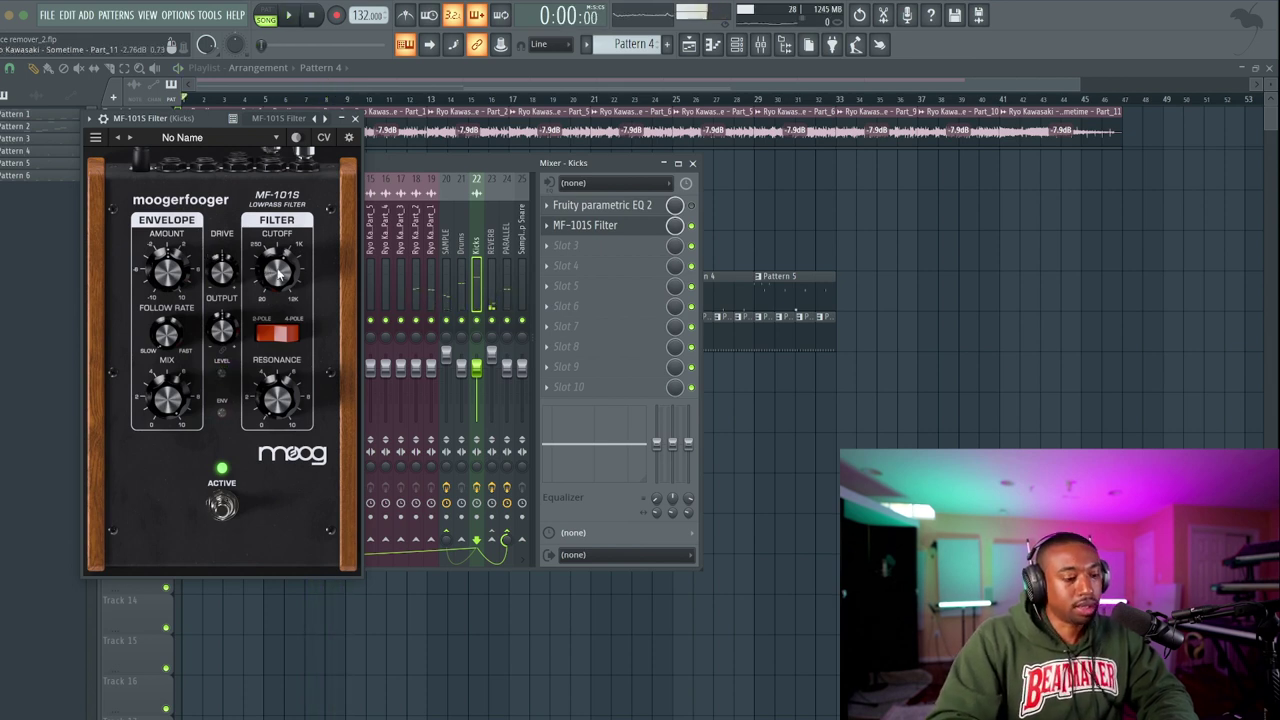
drag(279, 274, 279, 279)
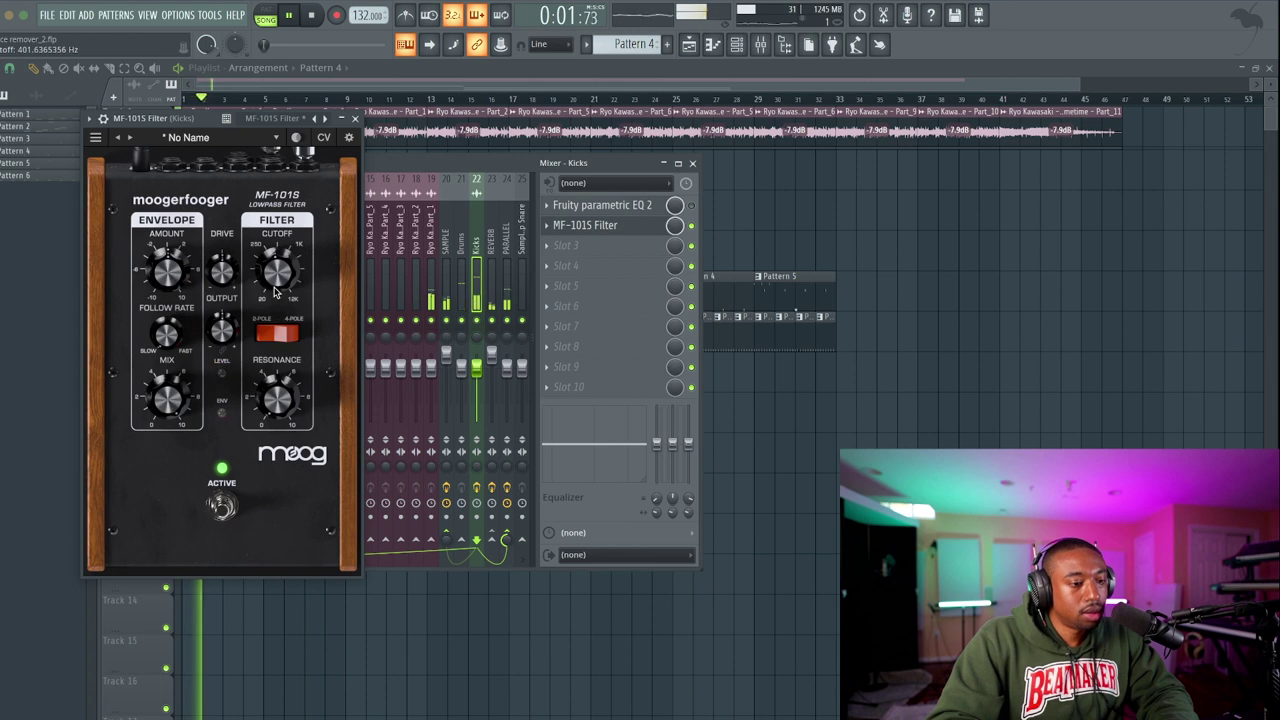
scroll(275, 290, down, 2)
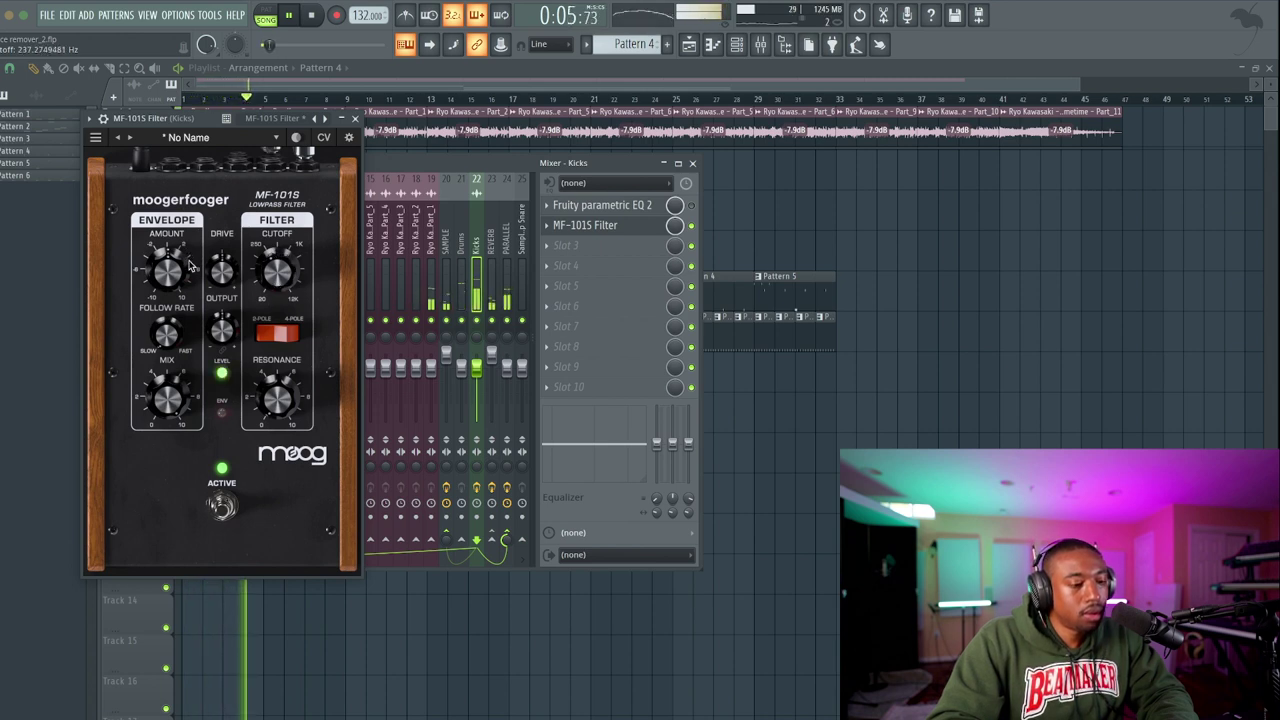
scroll(272, 405, up, 1)
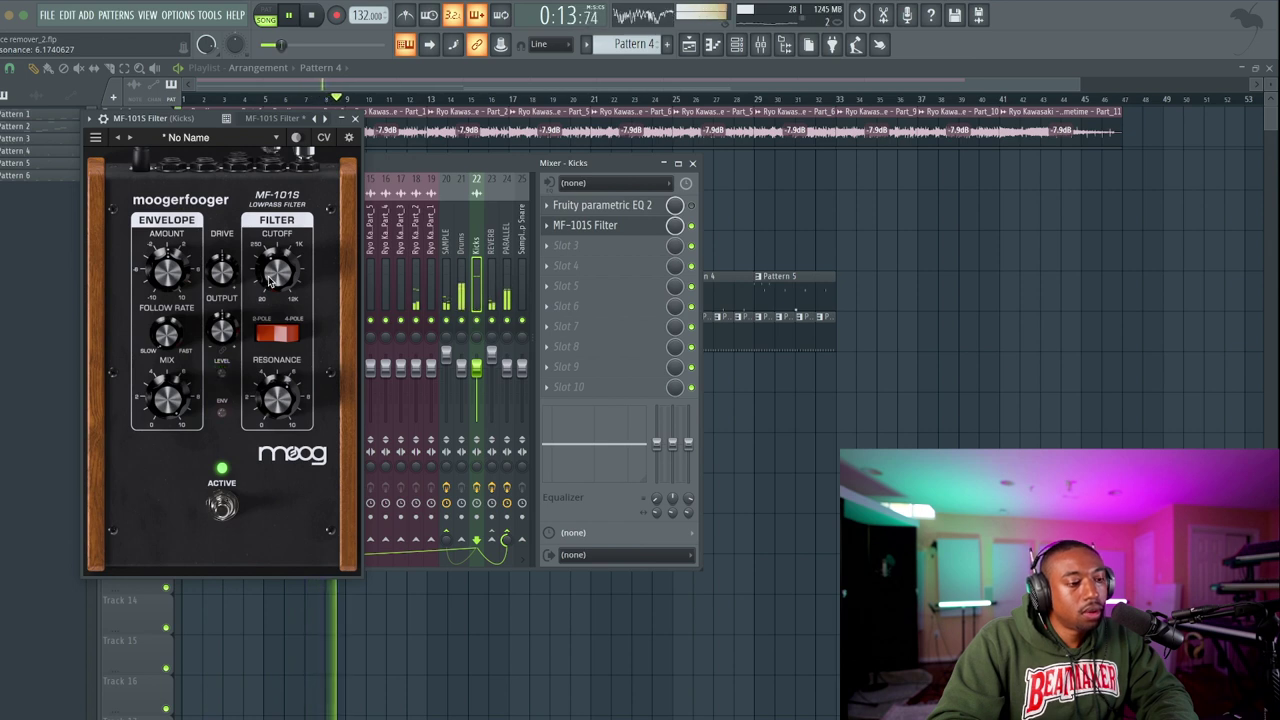
scroll(268, 285, down, 1)
scroll(267, 297, up, 1)
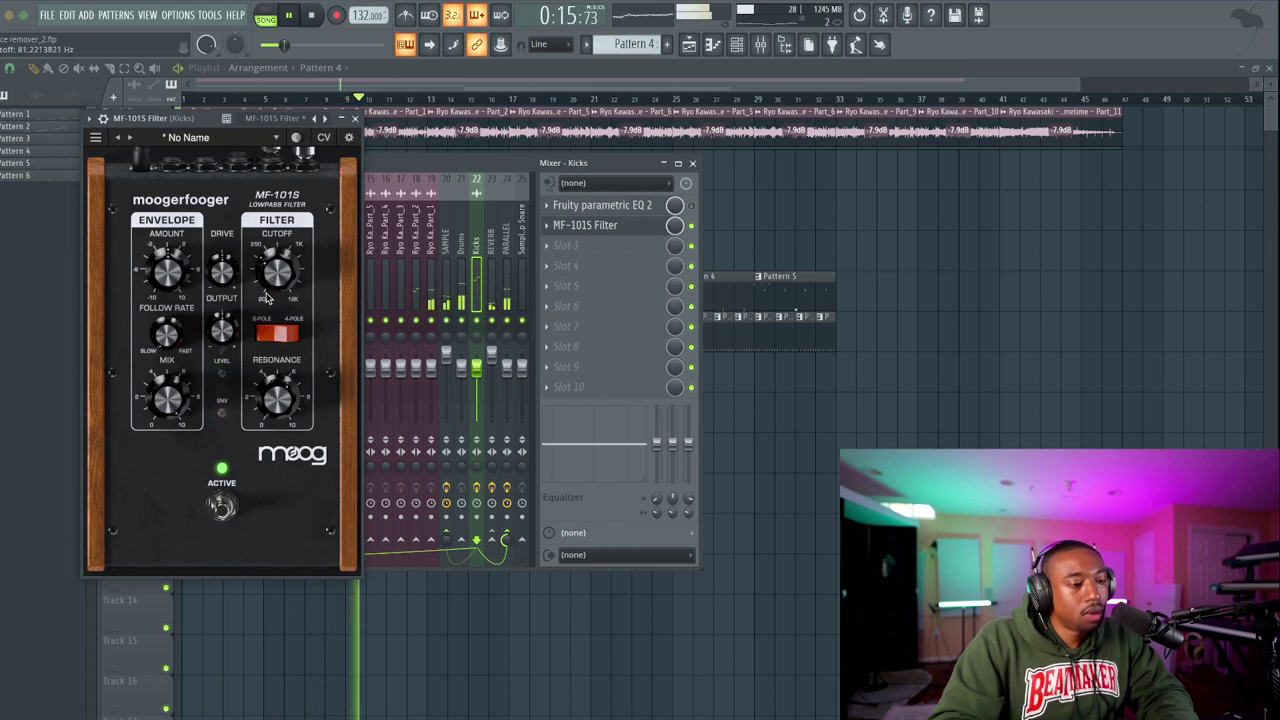
key(space)
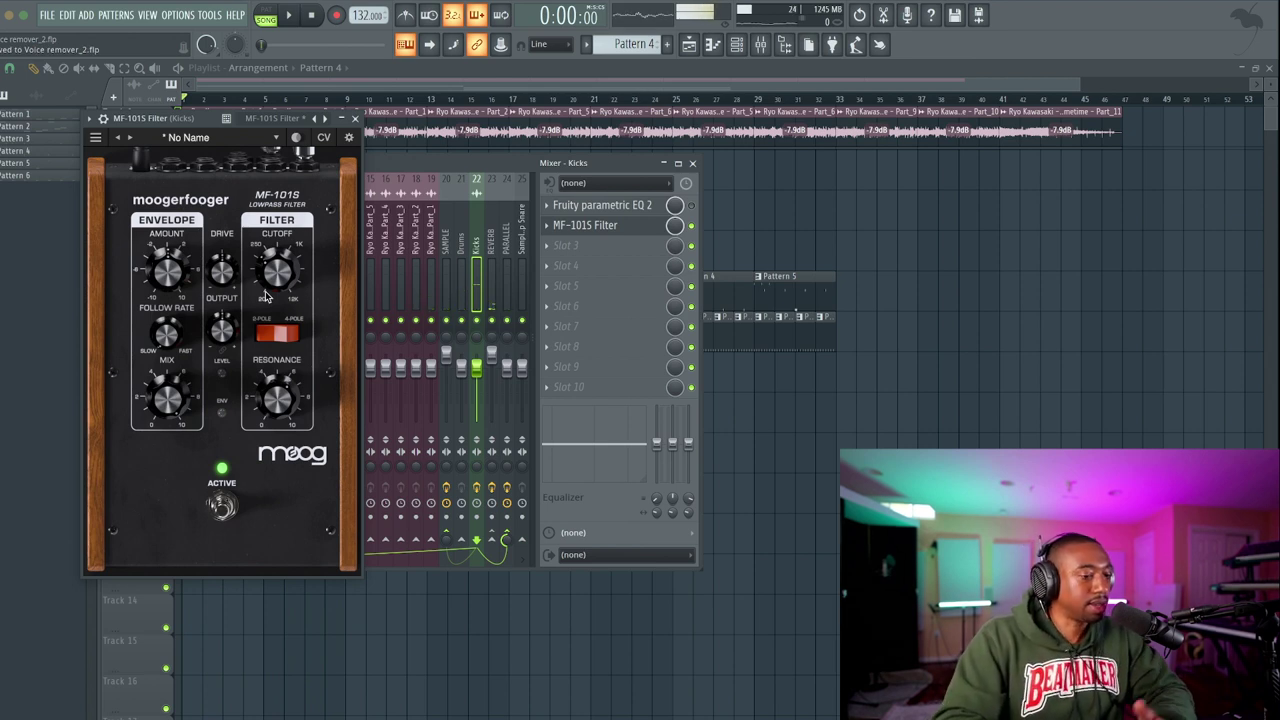
key(space)
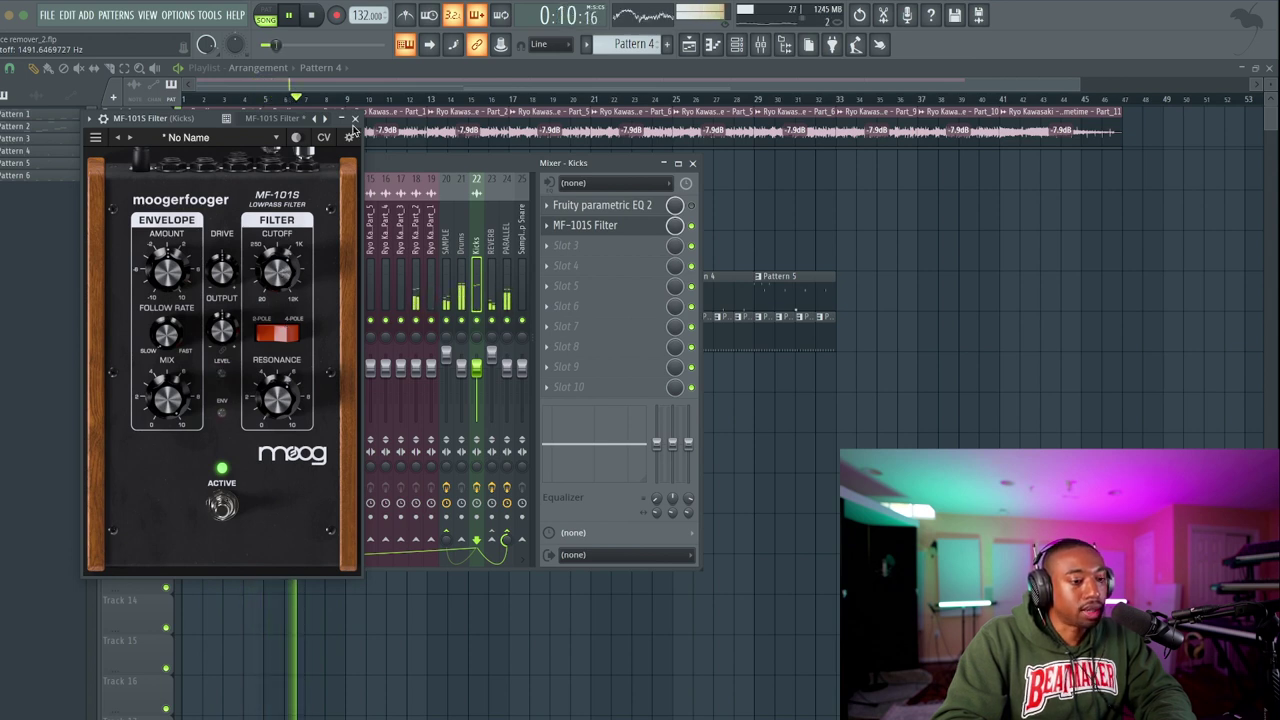
click(354, 118)
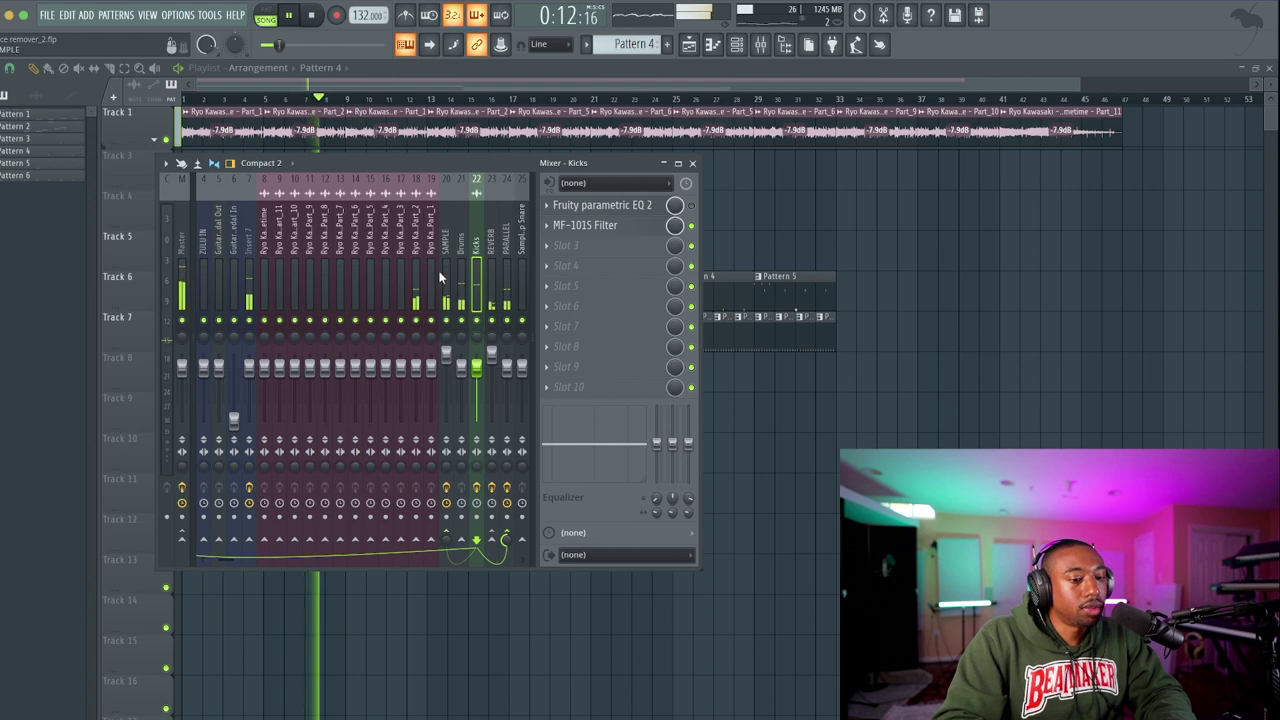
Recheck the mixer during playback, hide it and save the project.
click(794, 423)
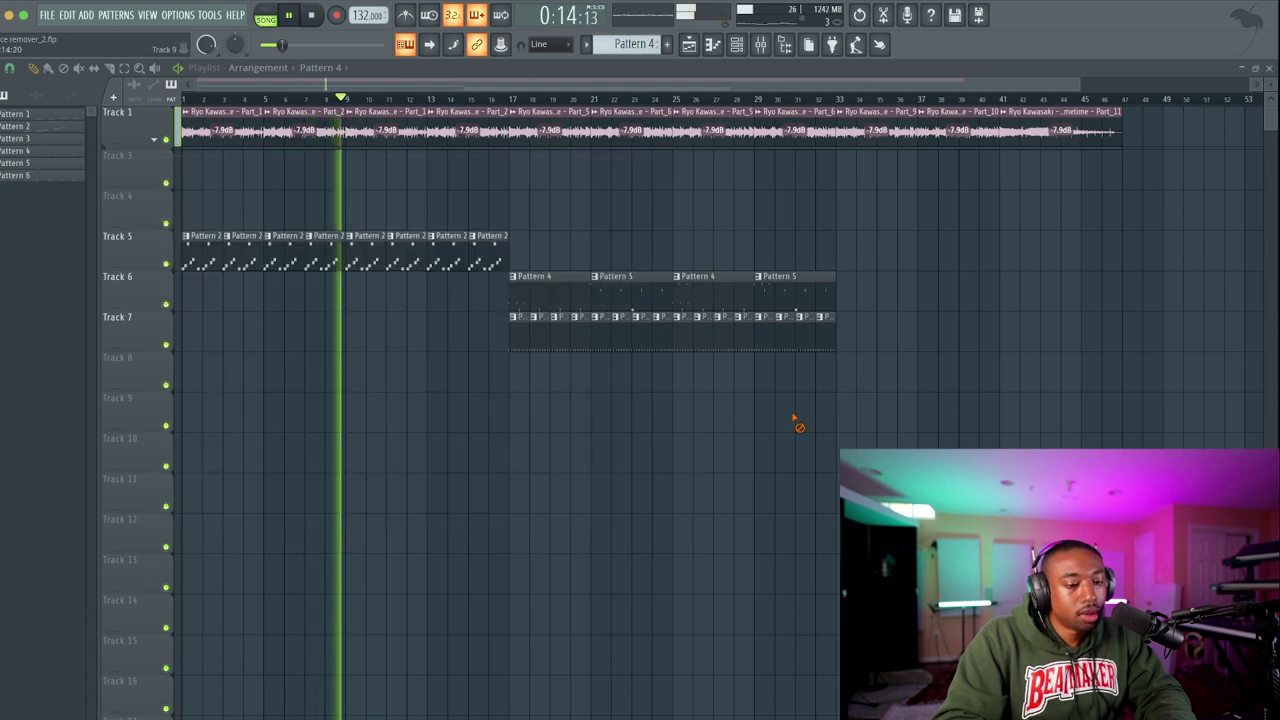
click(760, 44)
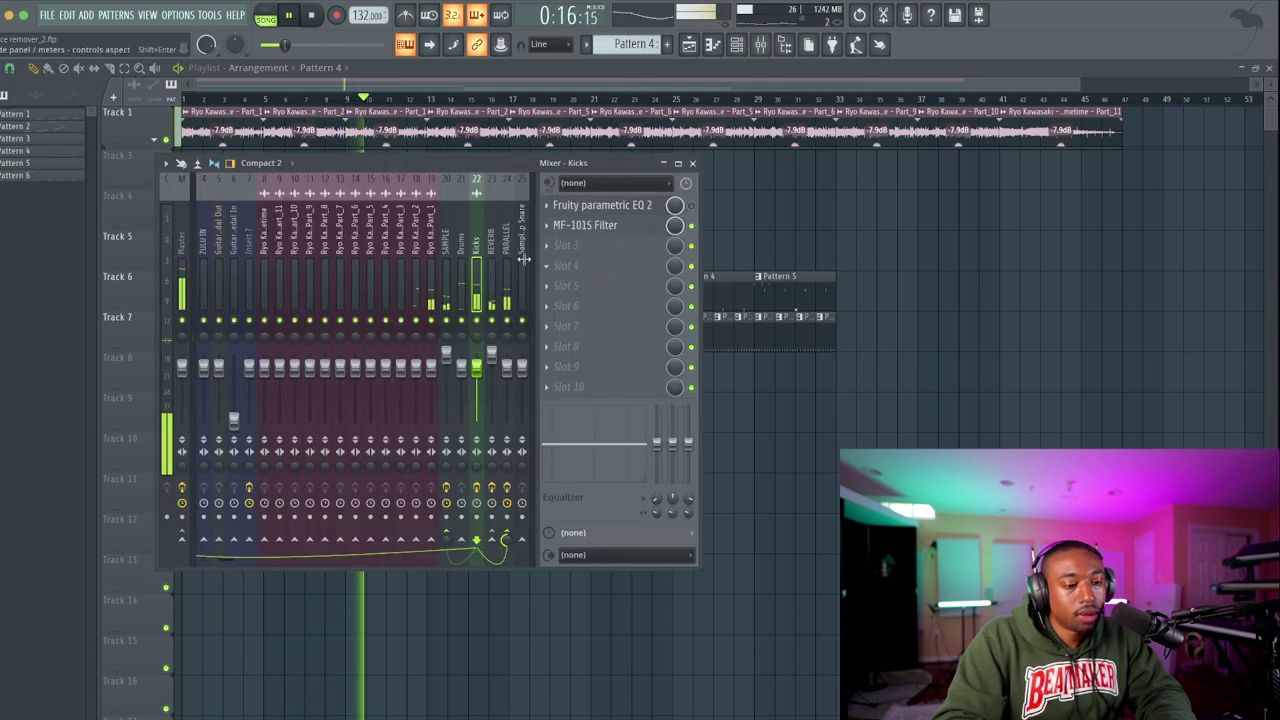
click(783, 427)
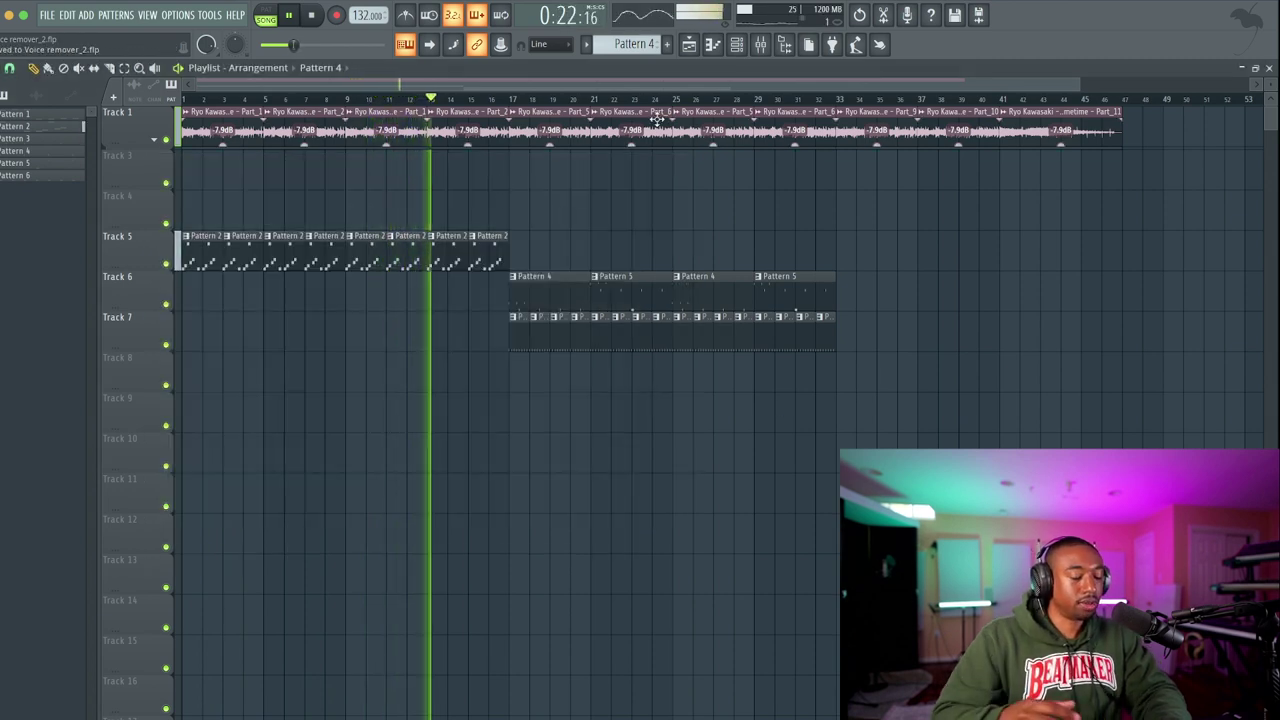
key(ctrl+s)
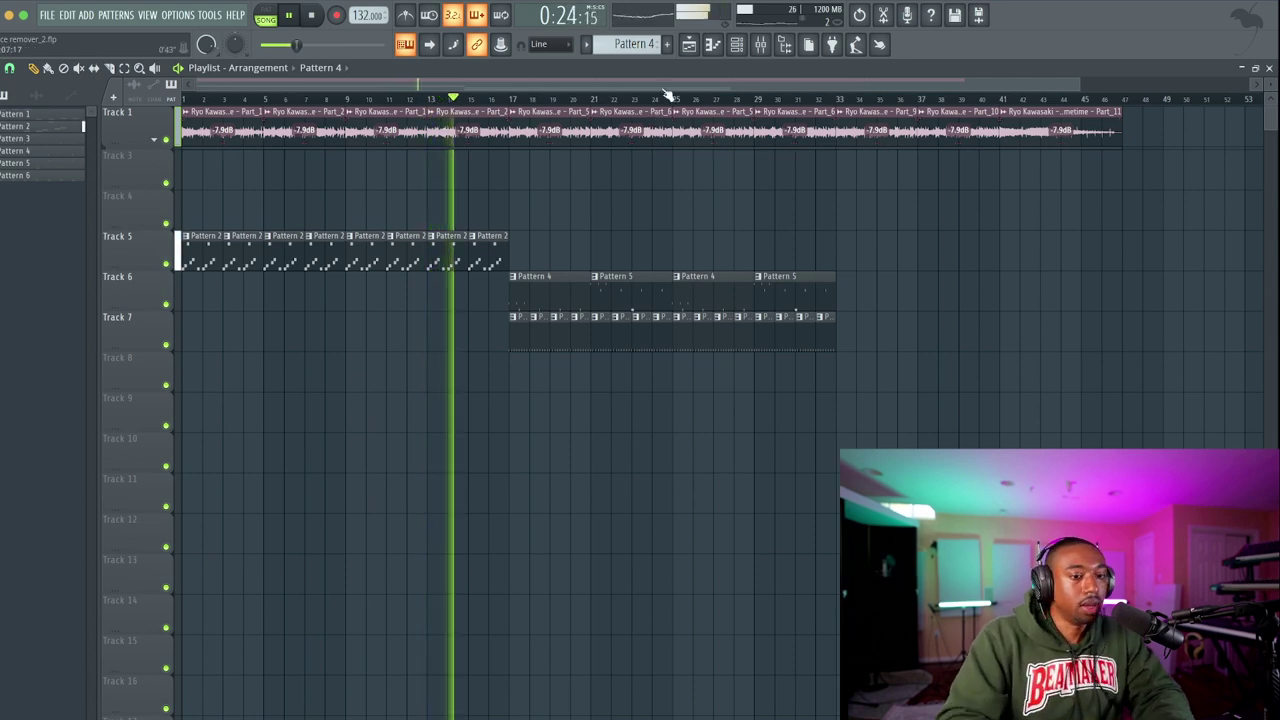
Add an Ample Guitar SH instrument to the channel rack and close its plugin window.
click(737, 44)
click(255, 547)
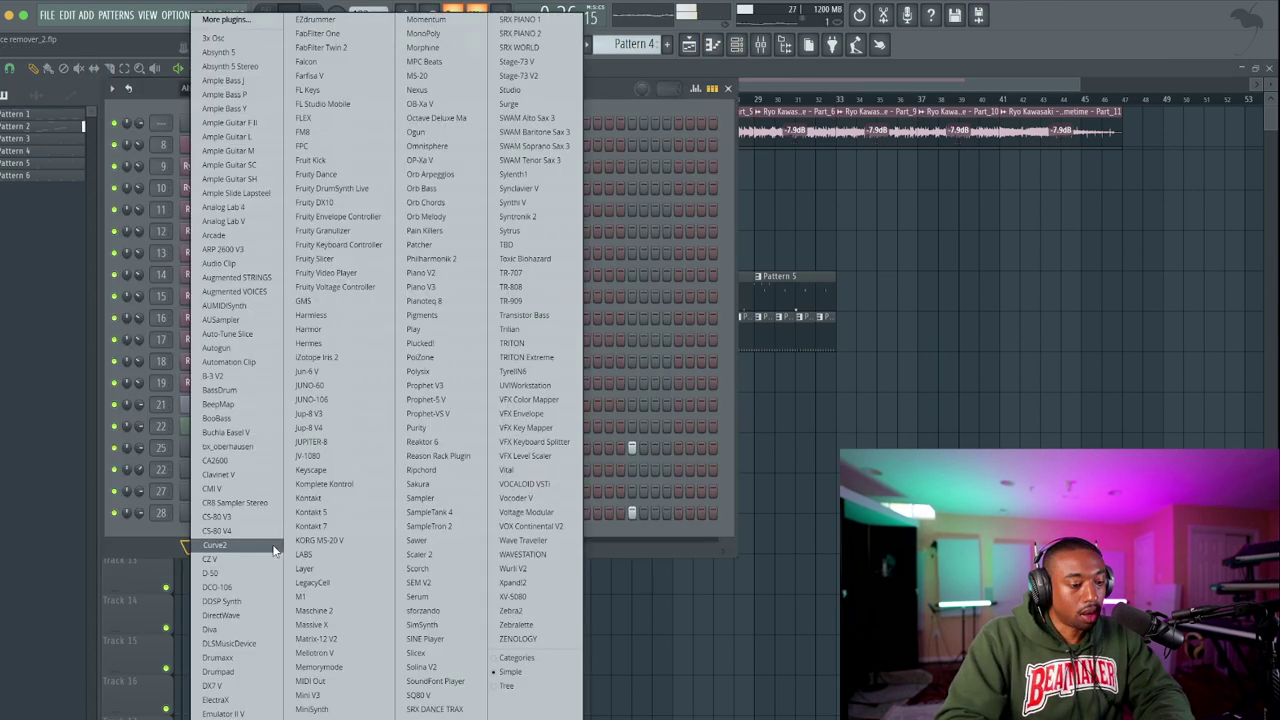
click(270, 183)
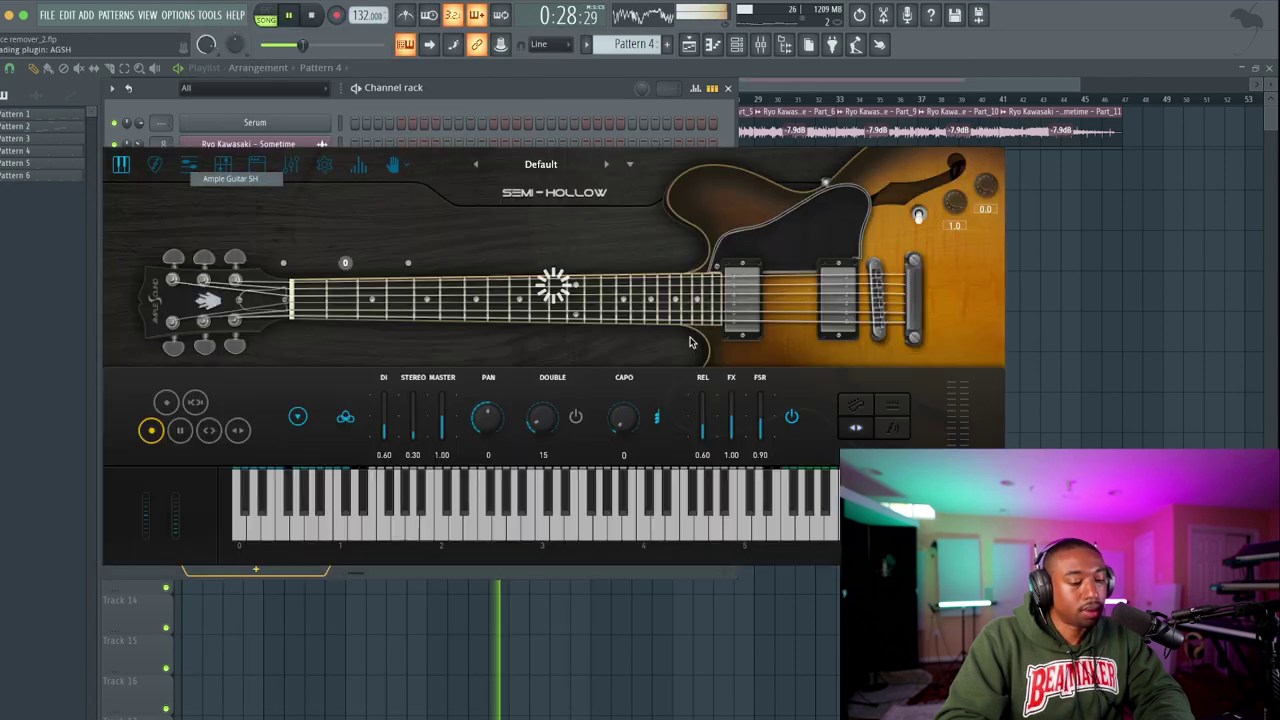
key(F6)
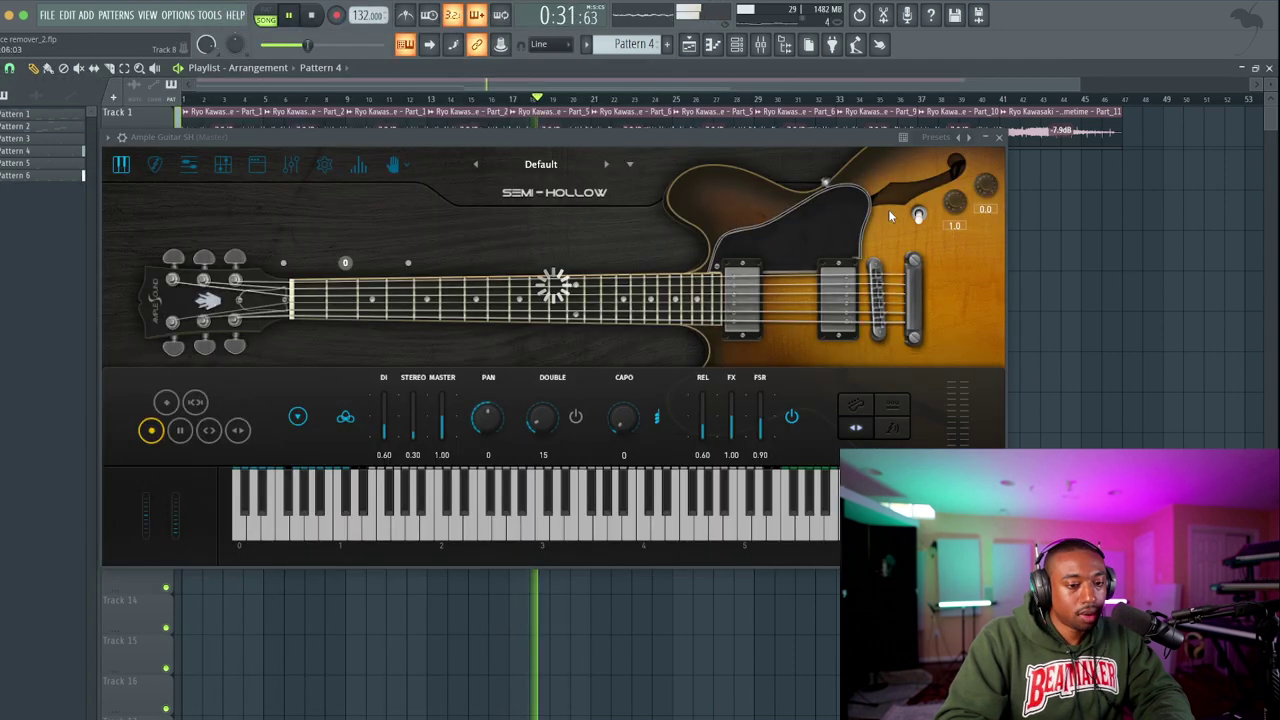
click(998, 136)
Select the Part_5 and Part_6 clips at bar 17 and listen to the arrangement from the start and from bar 25.
key(space)
drag(545, 119, 634, 127)
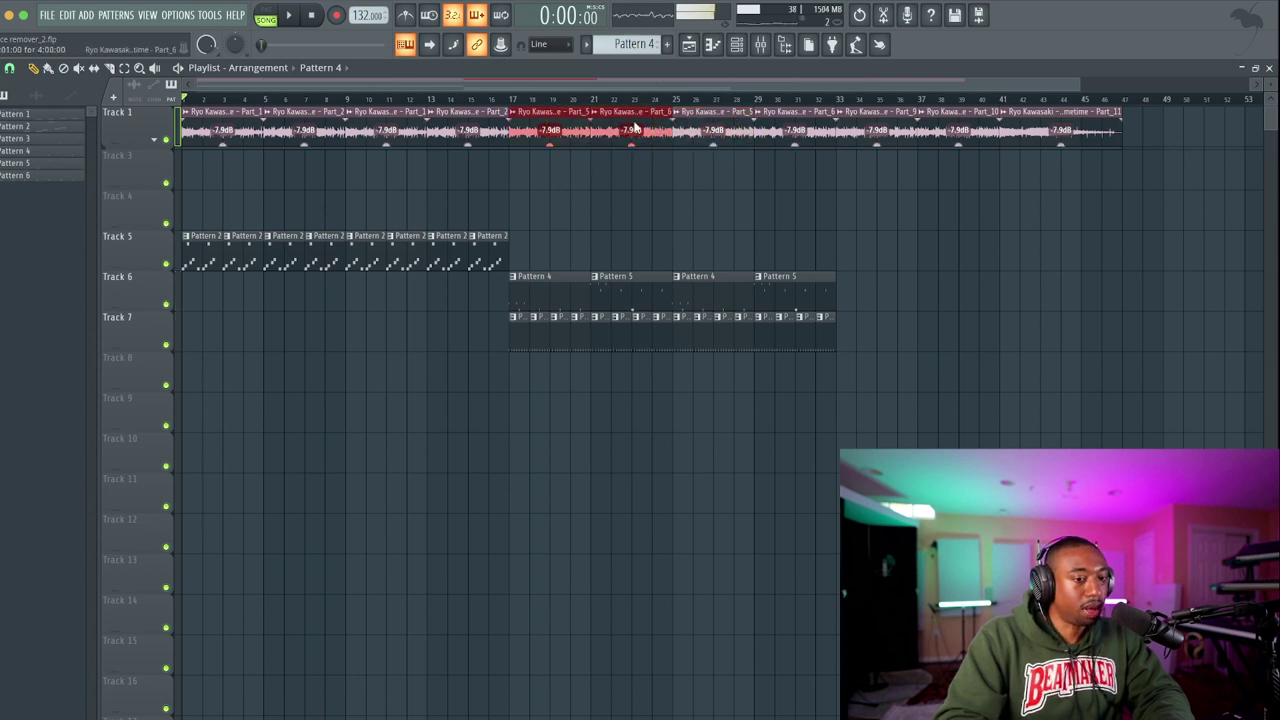
key(space)
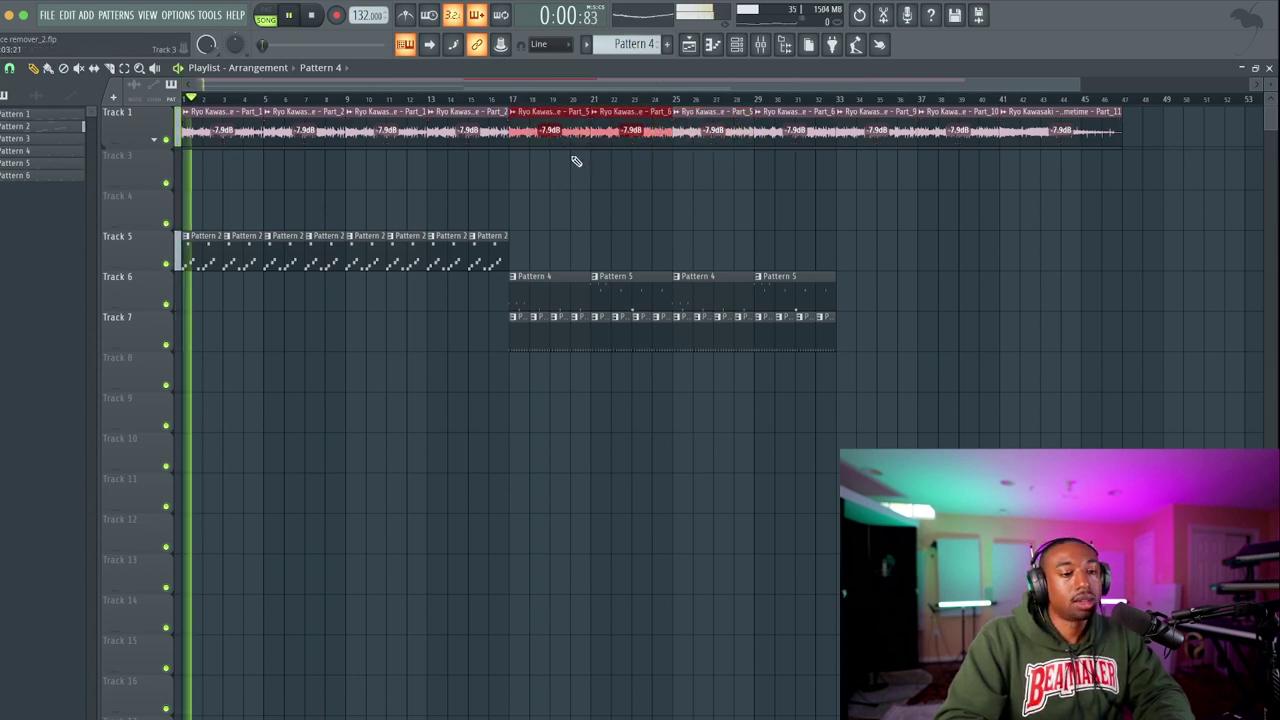
click(671, 92)
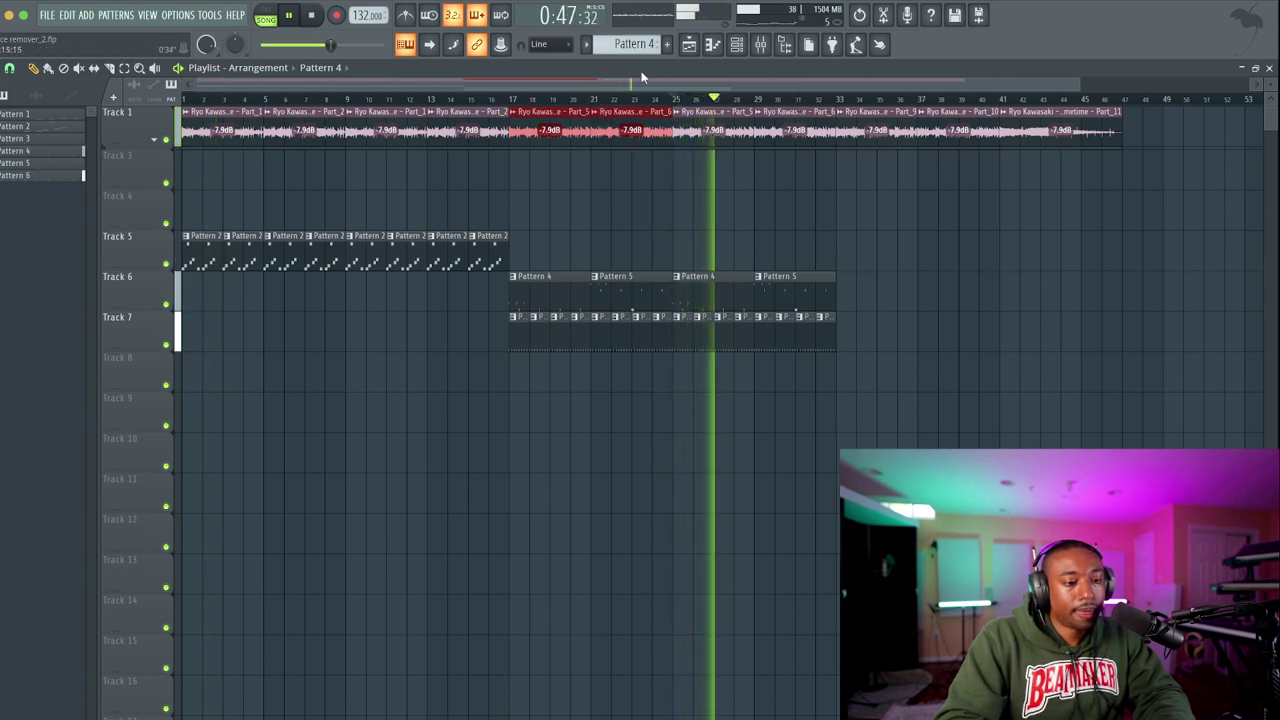
click(736, 44)
click(316, 19)
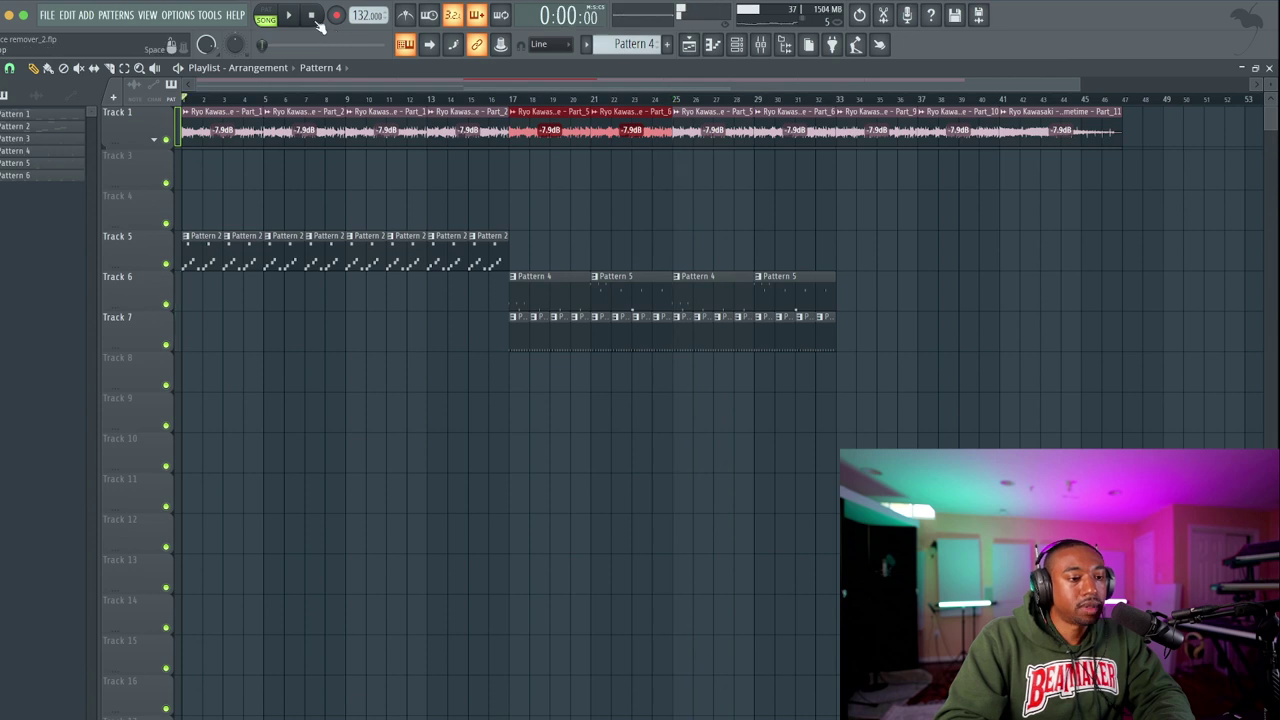
Set a playback loop over bars 1 to 16 and start a new empty Pattern 7 for the Ample Guitar SH channel.
drag(183, 100, 512, 100)
key(space)
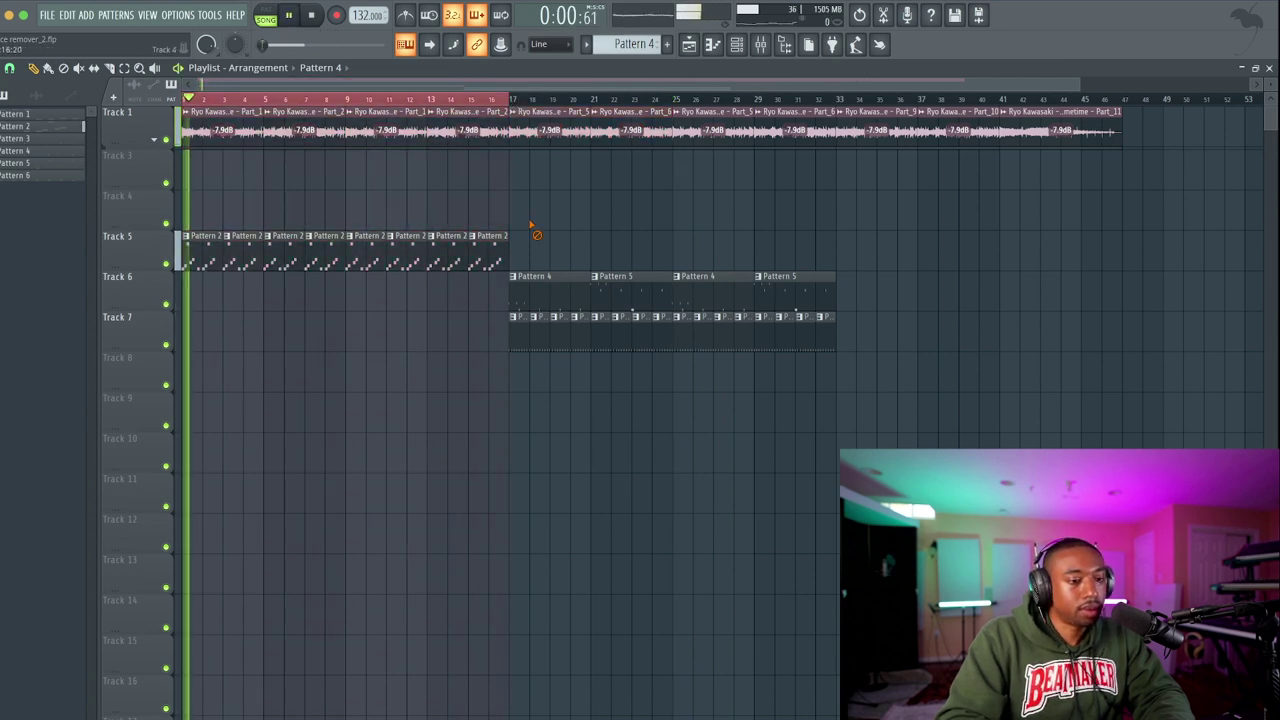
click(736, 45)
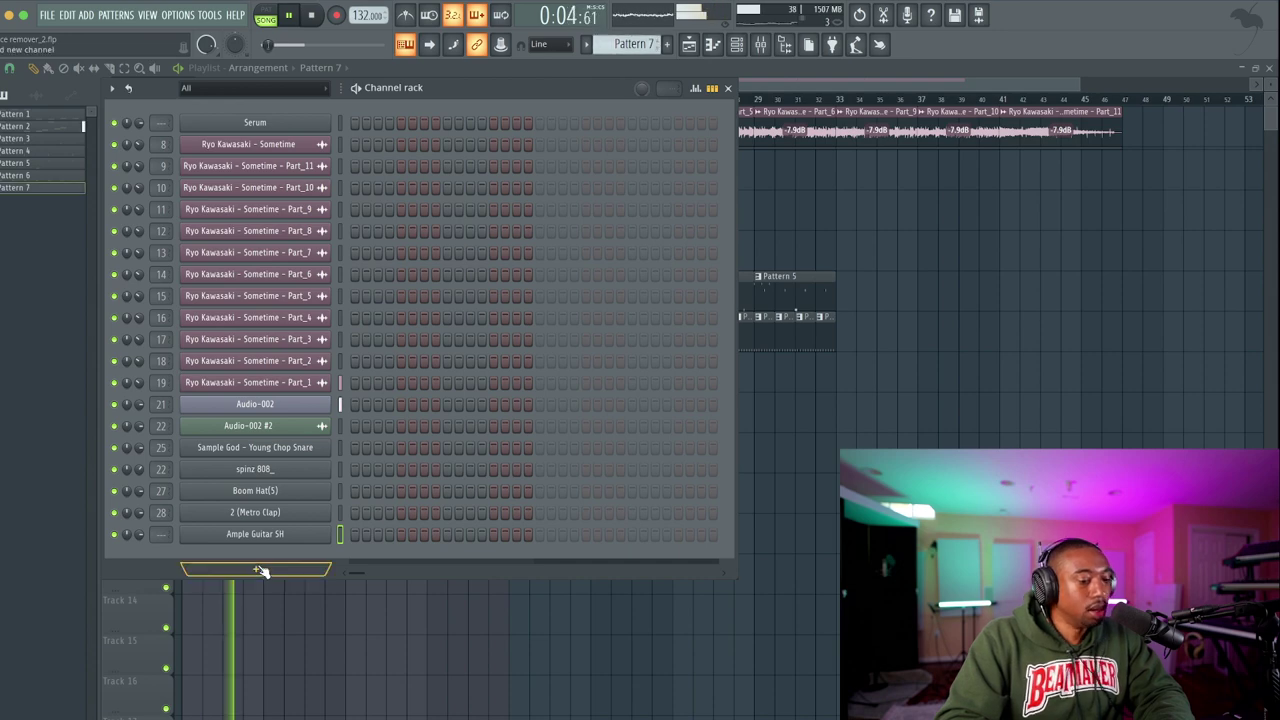
click(255, 569)
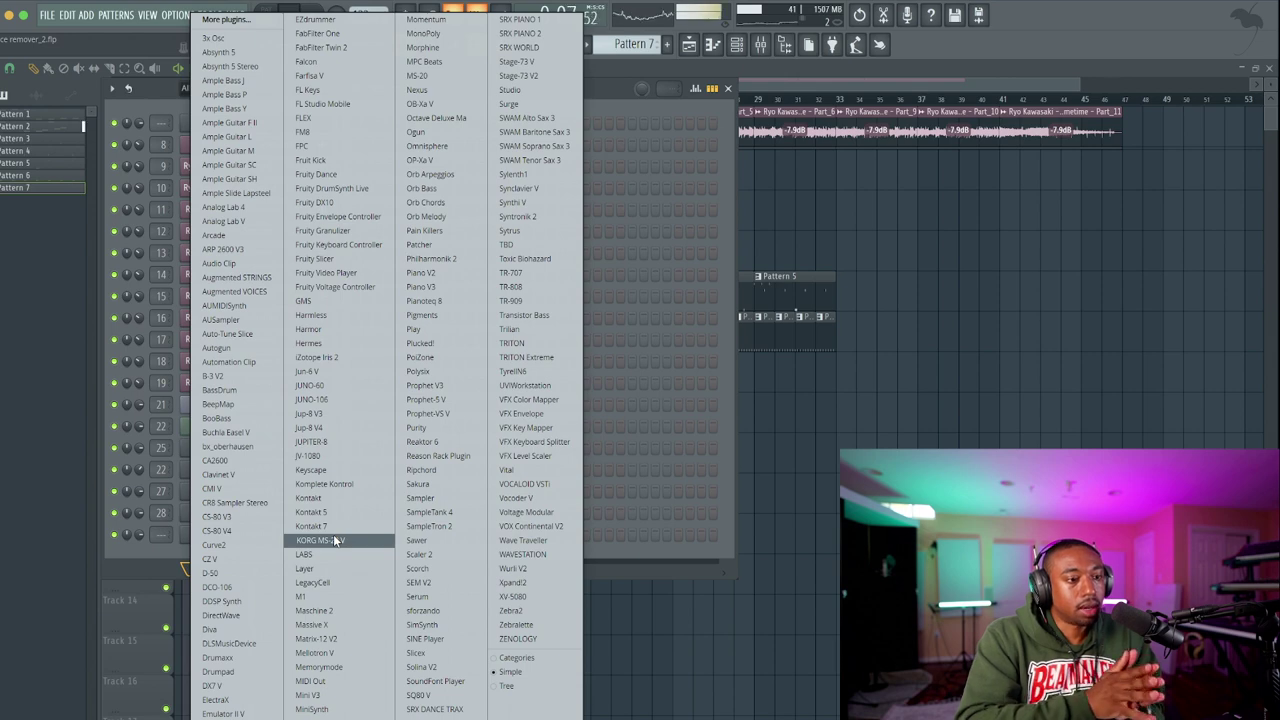
click(648, 551)
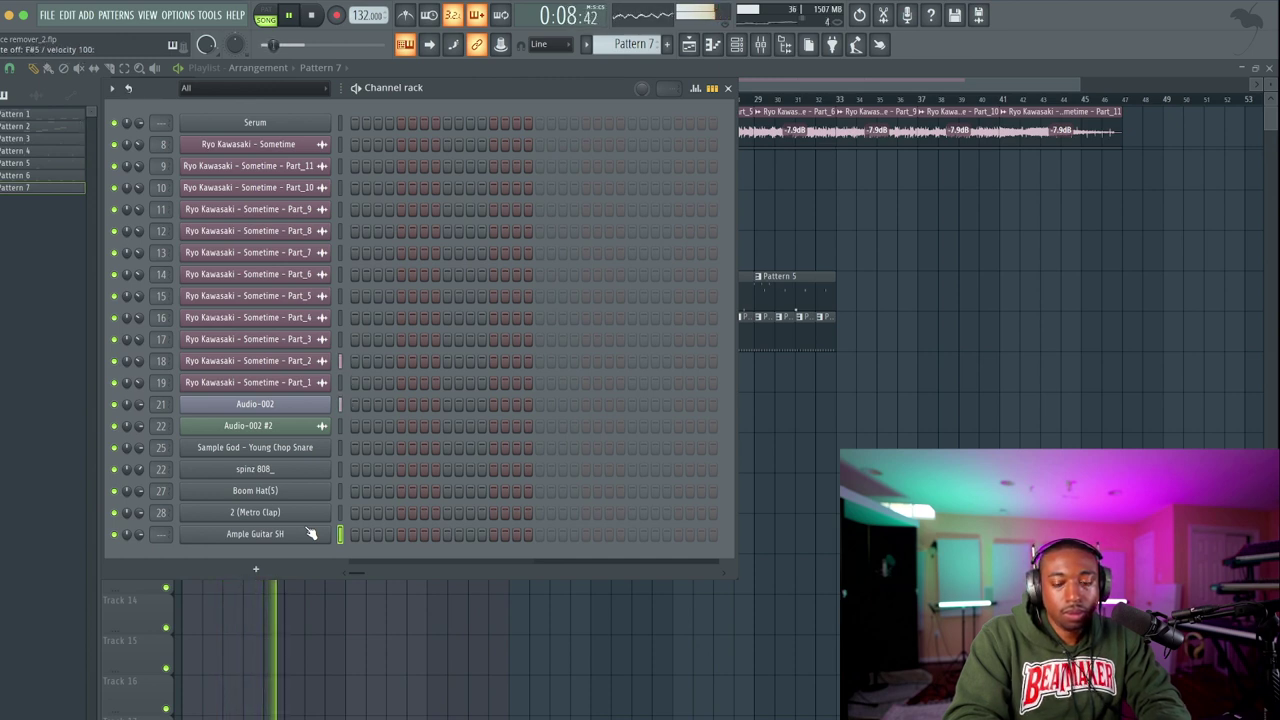
key(space)
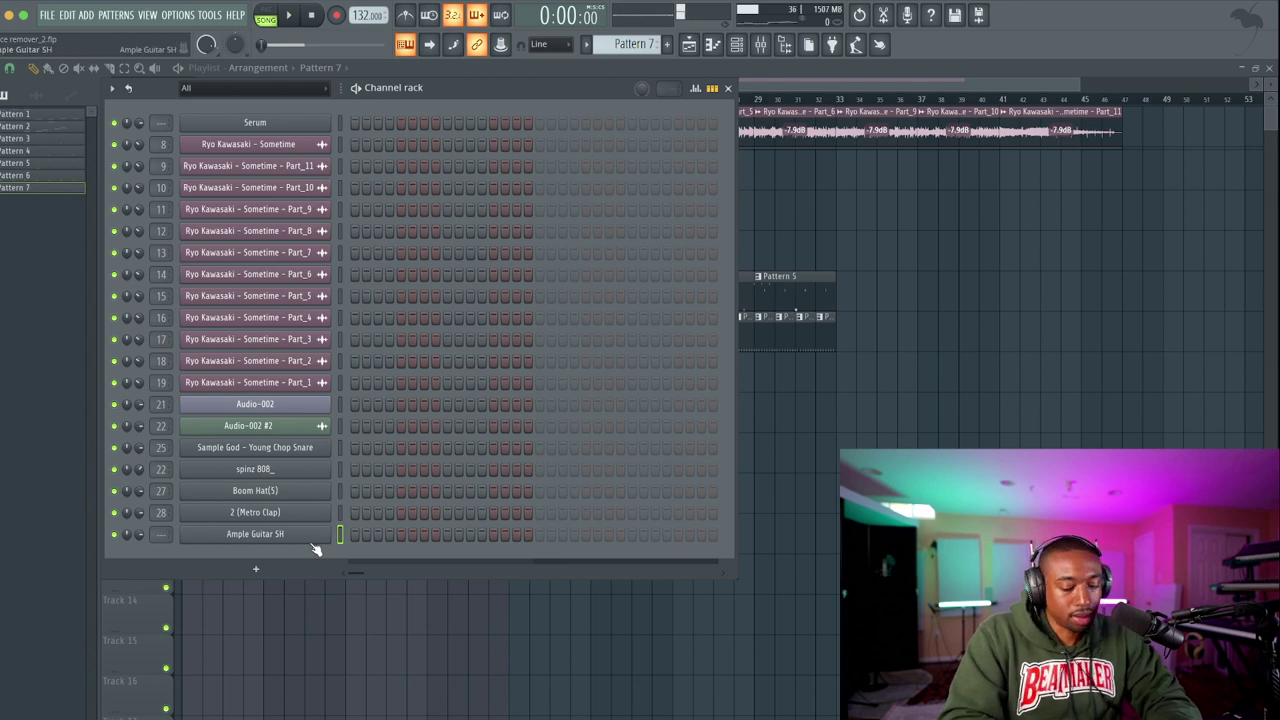
Place Pattern 7 at bar 1 of Track 3 and open the Ample Guitar SH piano roll at its beginning.
key(F6)
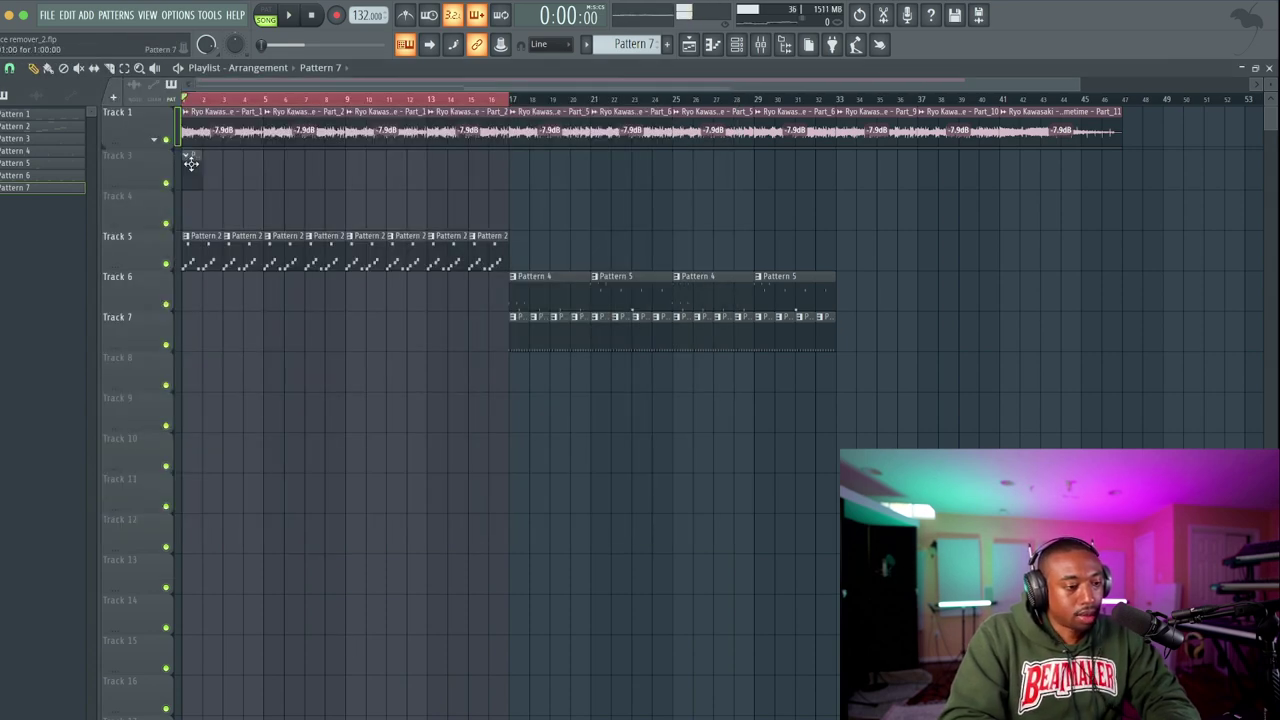
double_click(229, 169)
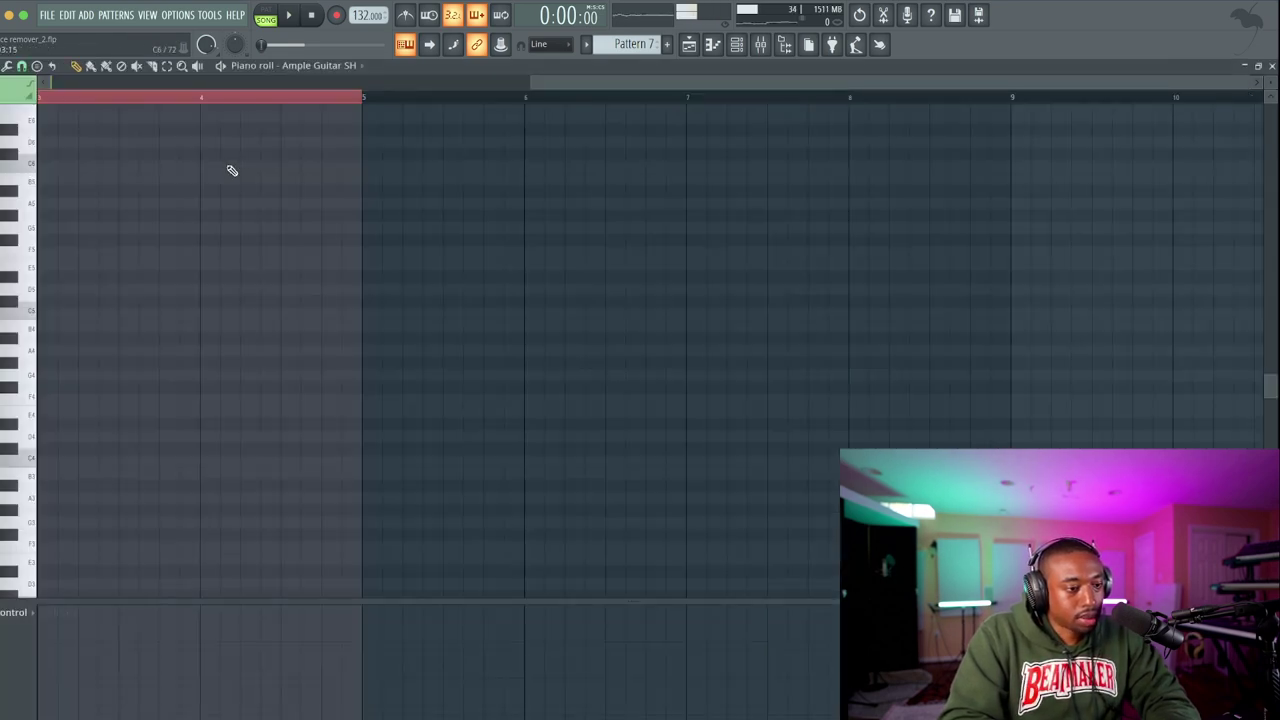
scroll(17, 270, up, 1)
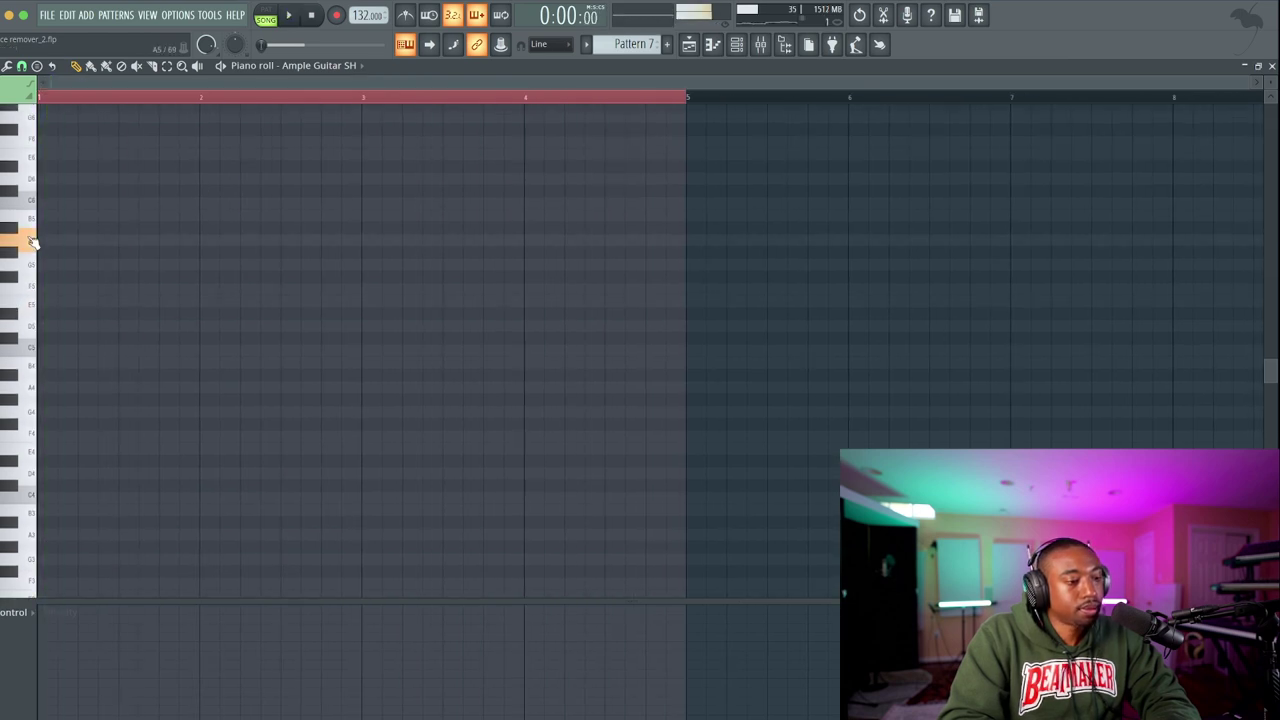
Draw a two-bar G5 note at the start of the Ample Guitar SH pattern and play it with the song.
key(space)
key(space)
click(25, 280)
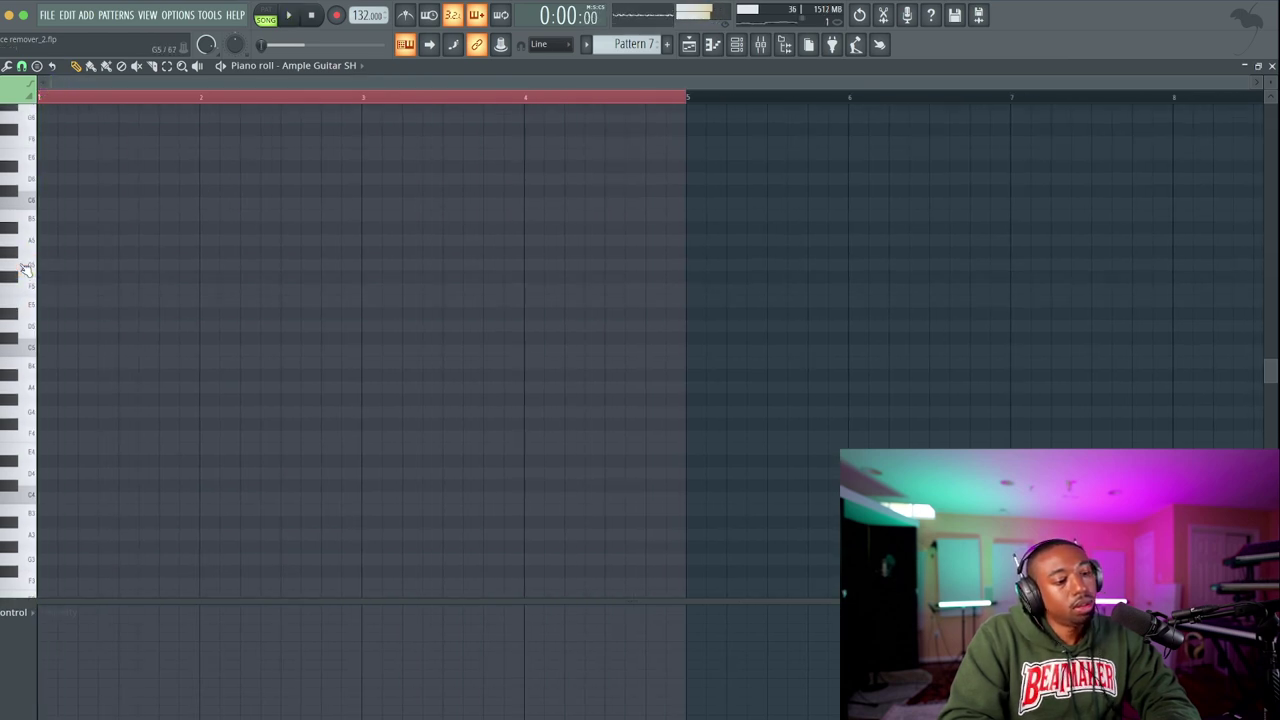
click(45, 265)
drag(60, 263, 357, 257)
key(space)
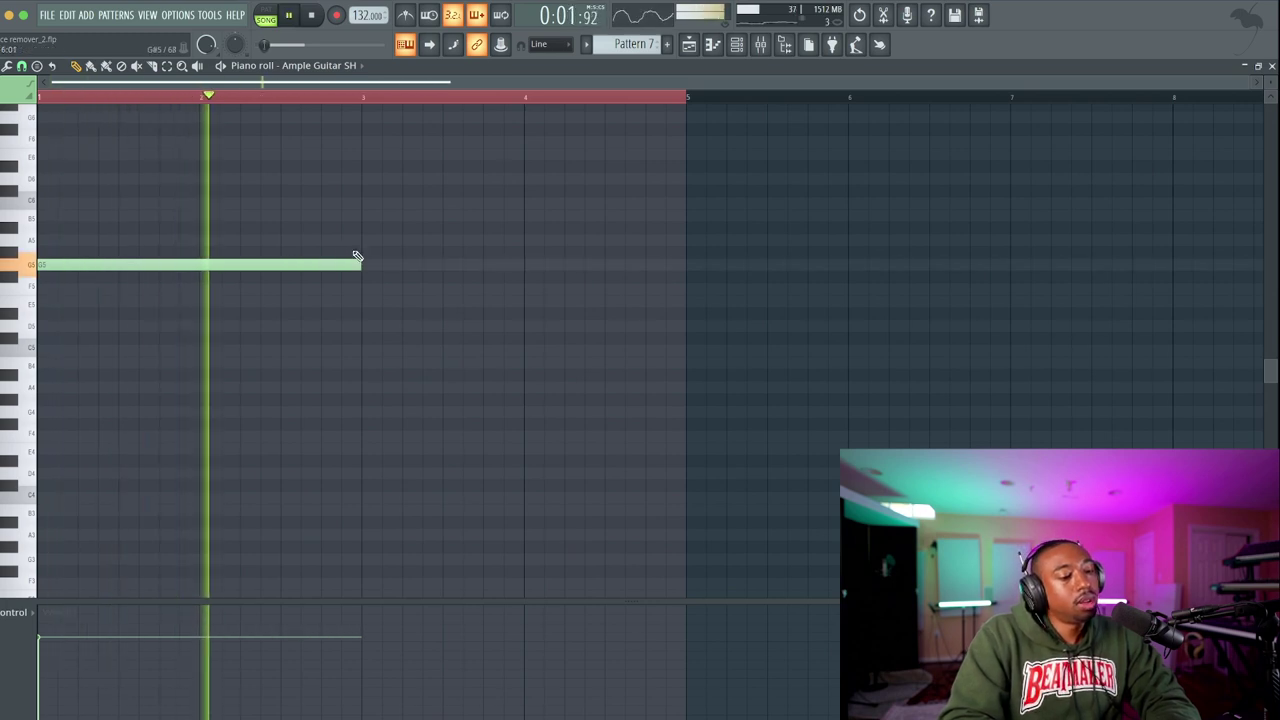
Add a two-bar F#5 note at bar 3 of the guitar pattern and extend the Pattern 7 clip on Track 3 to eight bars.
click(365, 277)
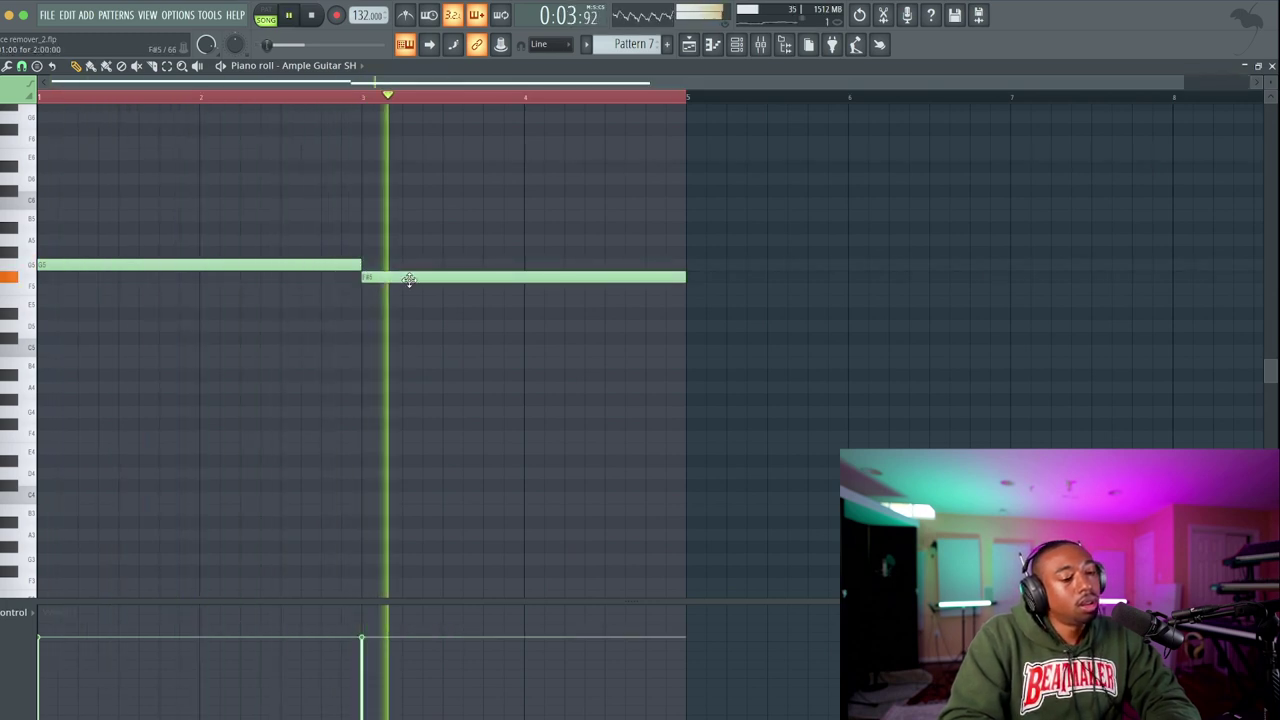
scroll(409, 280, down, 3)
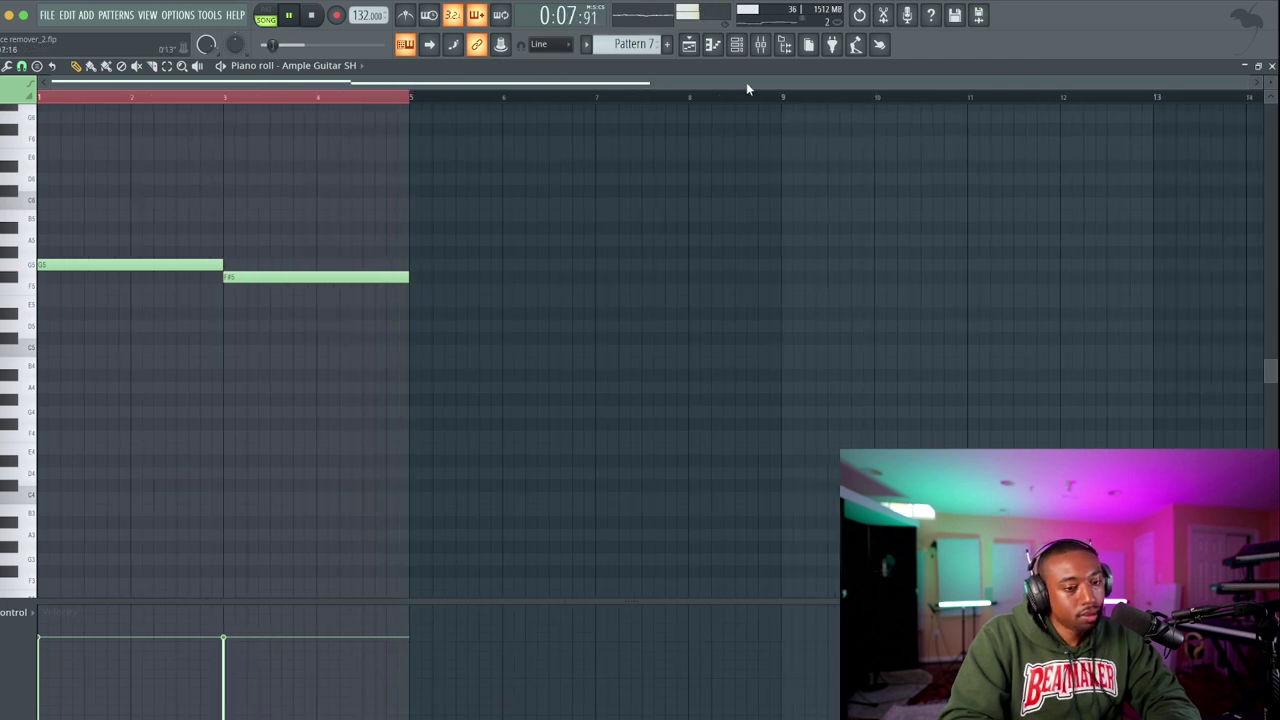
click(689, 44)
key(space)
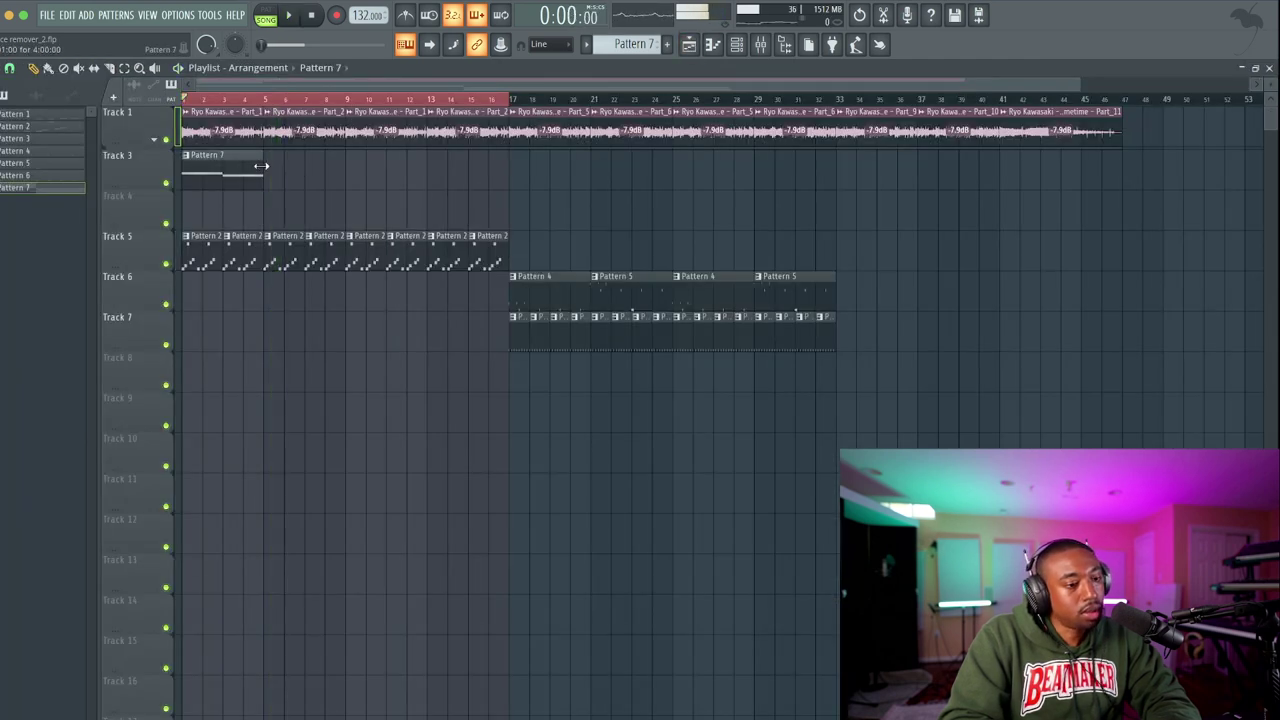
drag(261, 166, 341, 166)
Draw a two-bar A#5 note at bar 5 and a two-bar F#5 note at bar 7 of the guitar pattern, and play it.
double_click(311, 166)
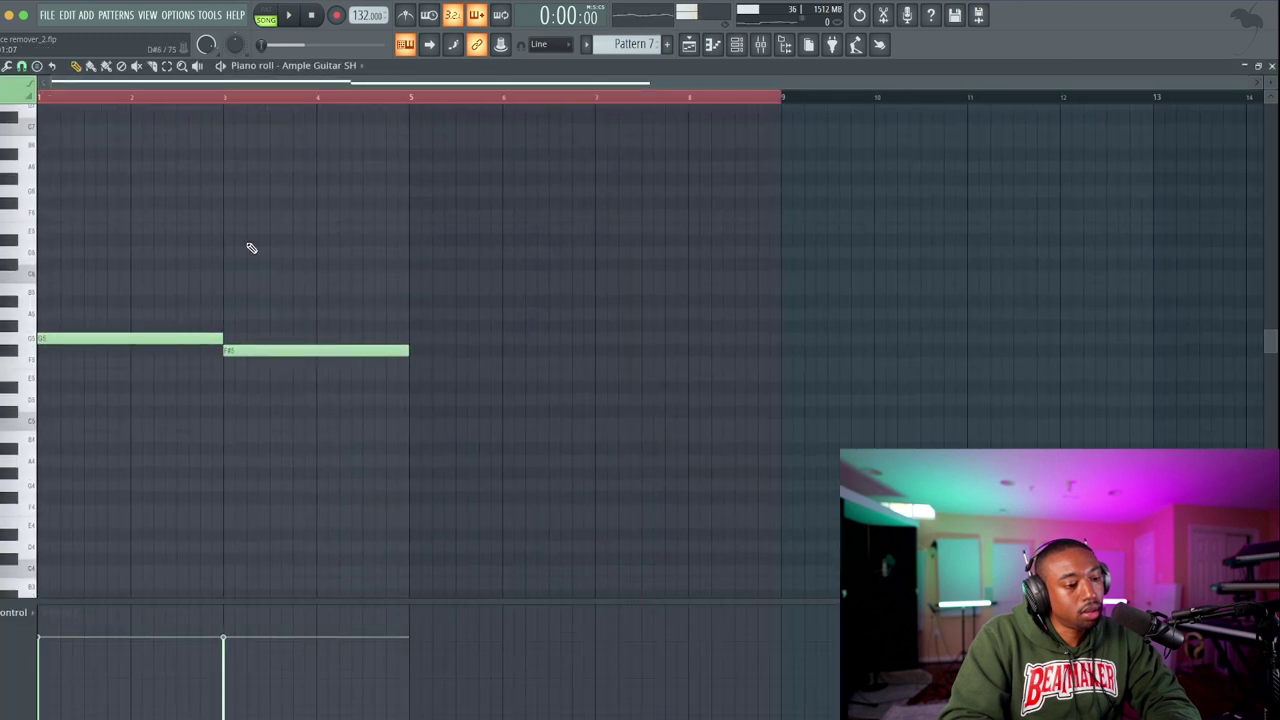
drag(389, 300, 489, 300)
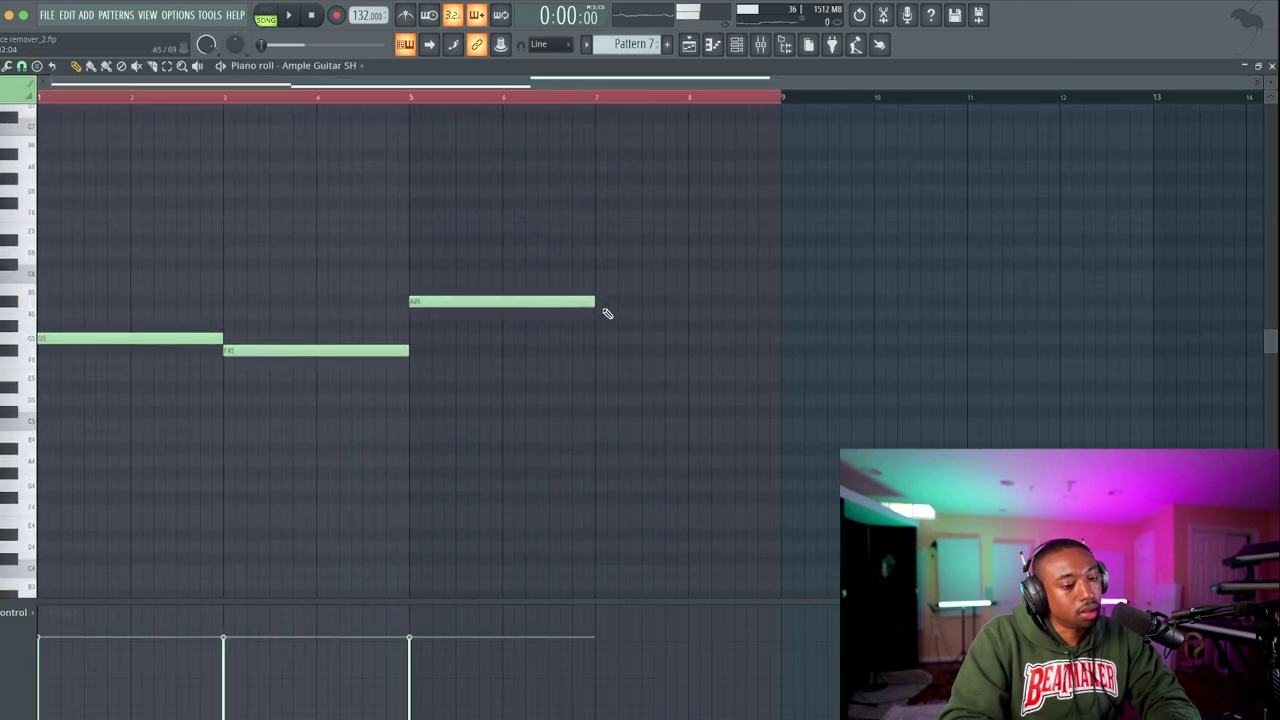
drag(607, 313, 603, 350)
key(space)
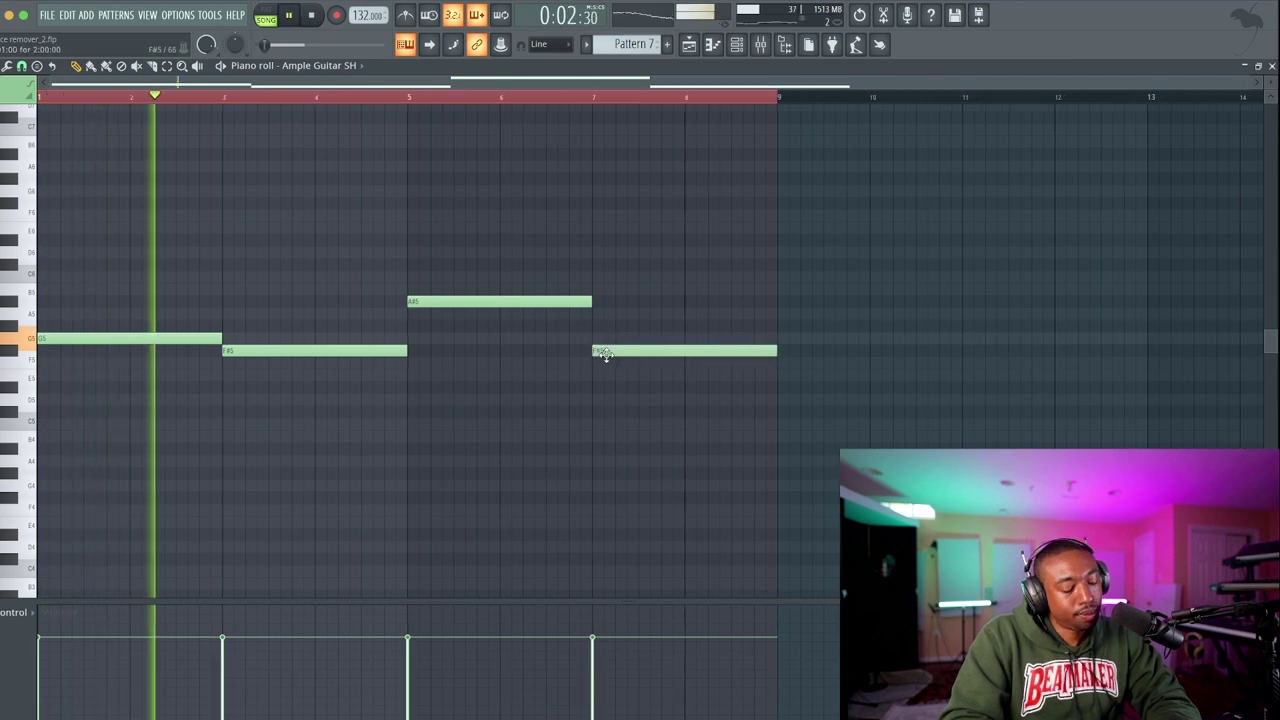
scroll(605, 352, down, 2)
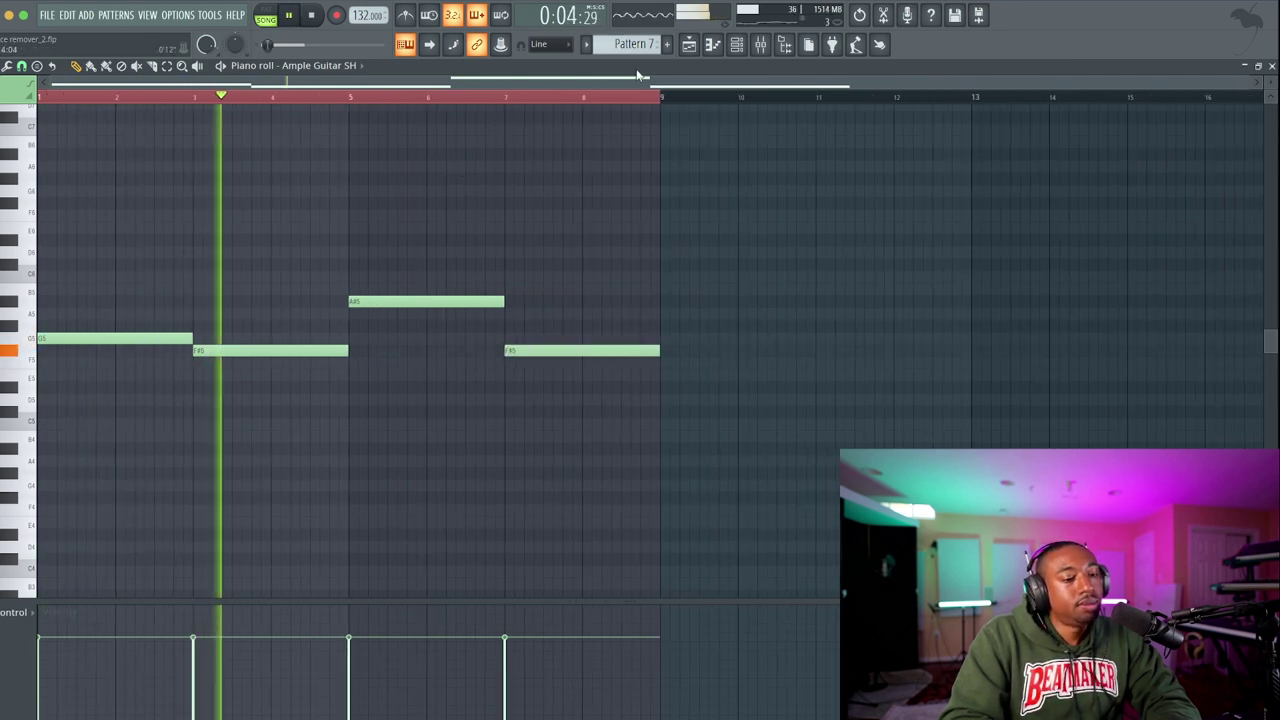
Inspect the Ample Guitar SH channel's miscellaneous settings during playback, stop the song and return to the instrument's main view.
key(F6)
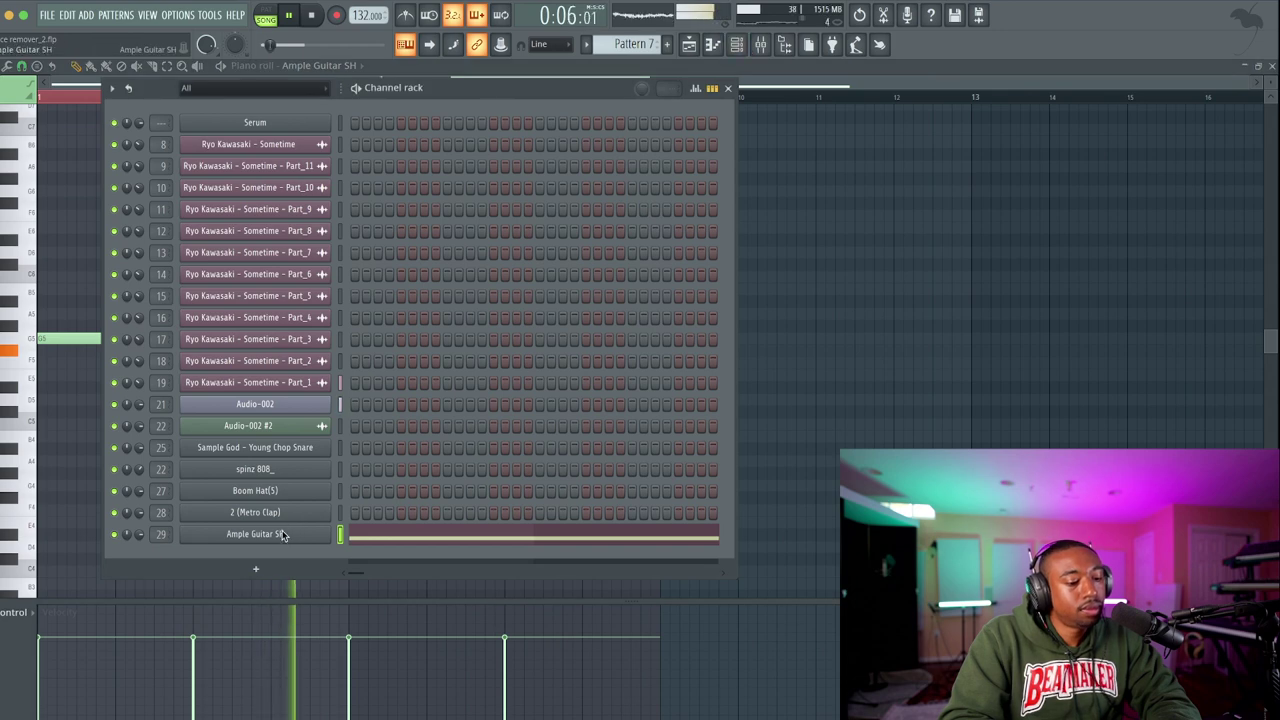
click(283, 535)
click(178, 162)
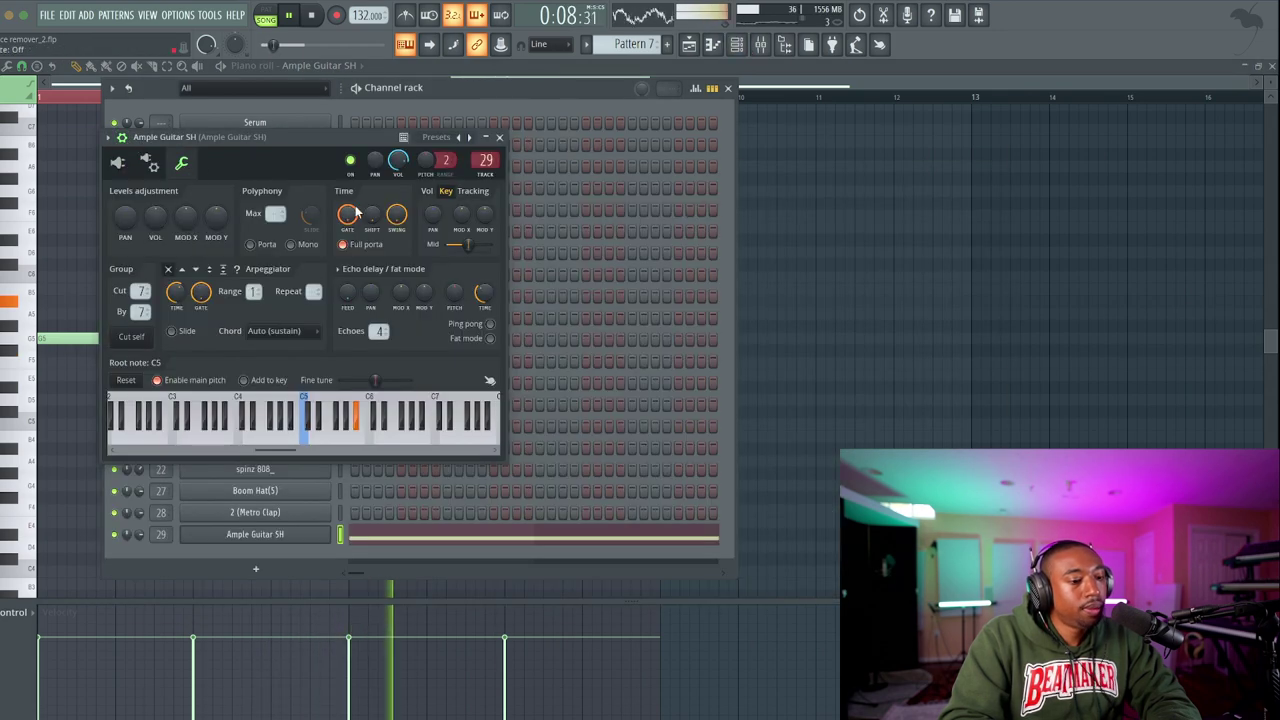
key(space)
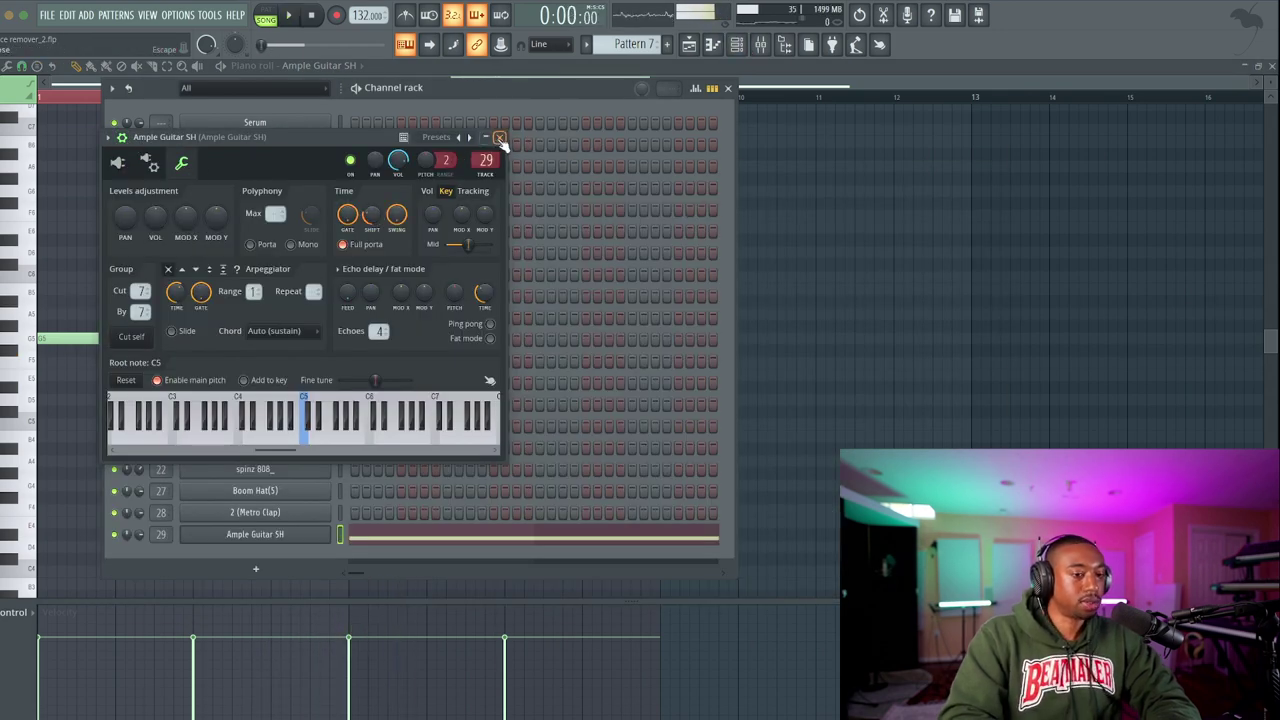
click(118, 163)
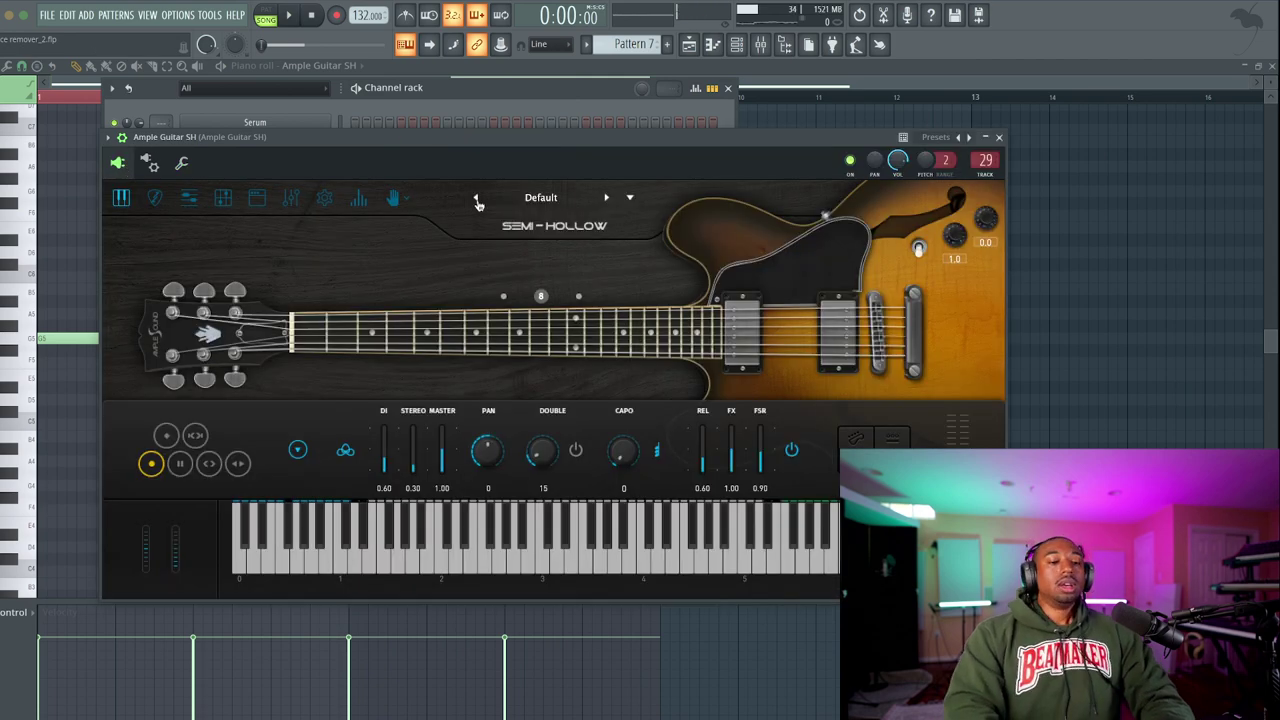
click(1000, 137)
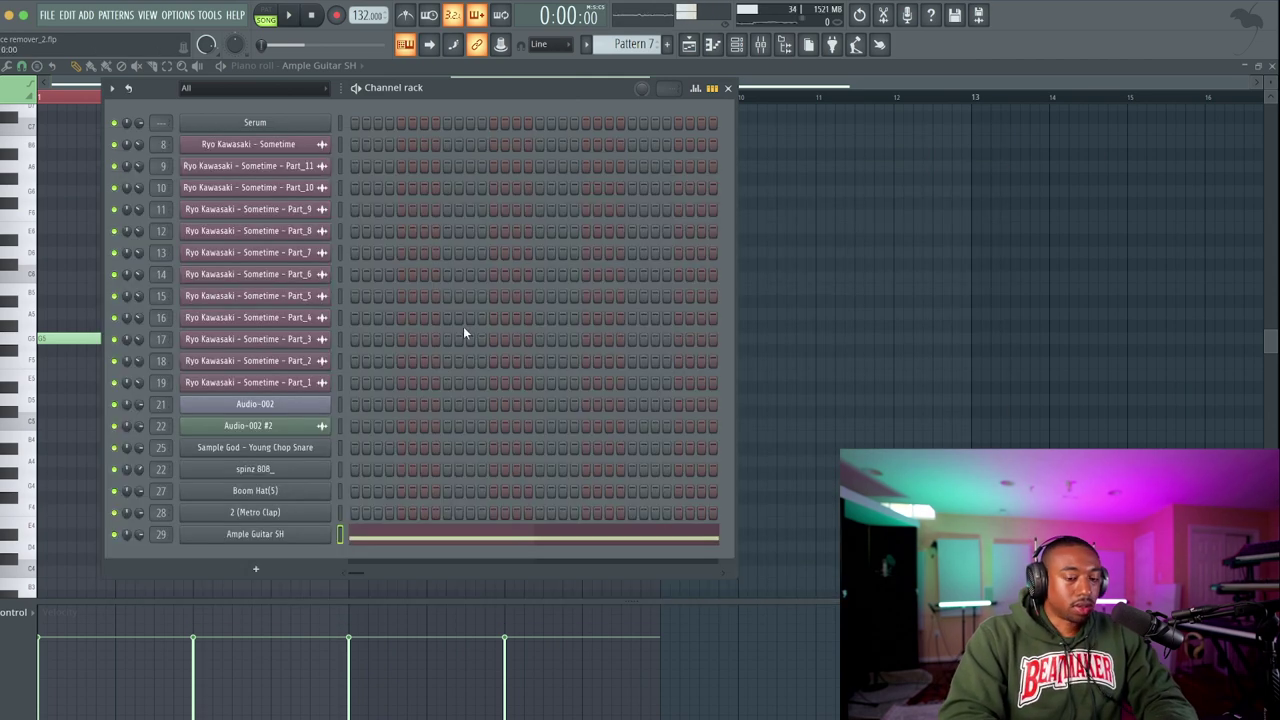
click(240, 537)
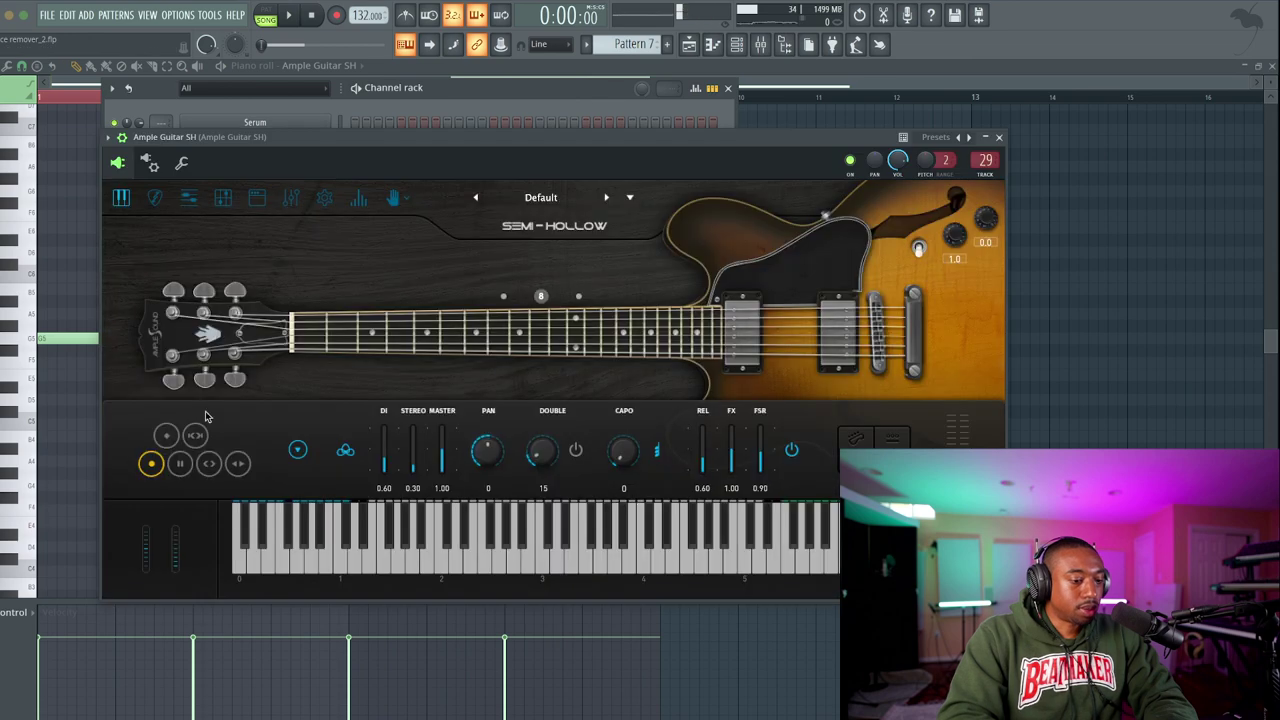
Browse the Ample Guitar SH parameters and create an automation clip for MIDI CC #1 (Modulation wheel).
click(107, 137)
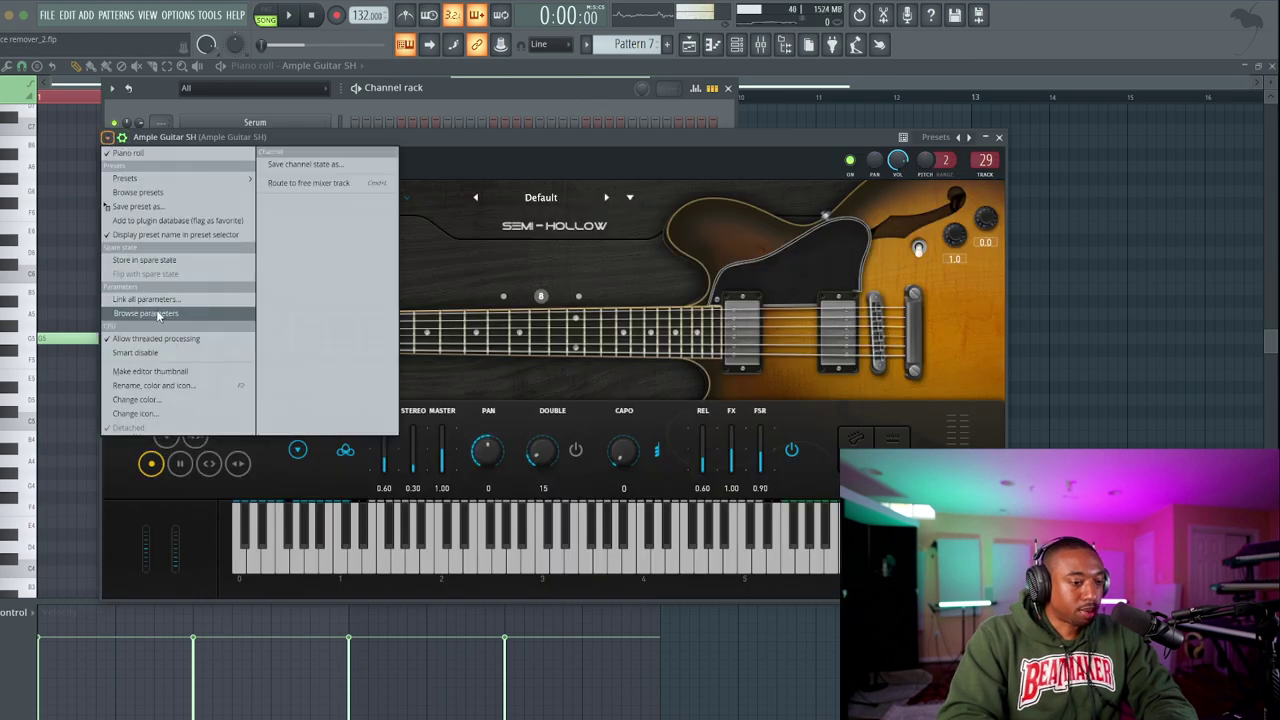
click(146, 313)
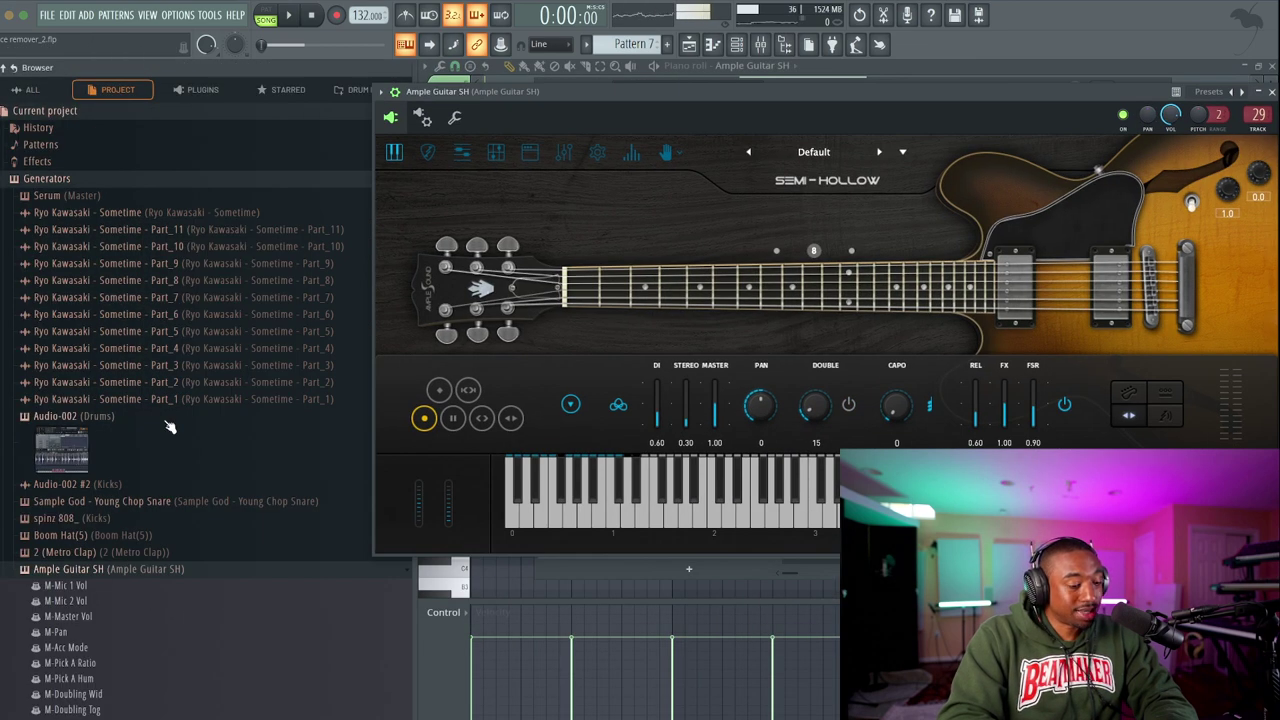
scroll(170, 427, down, 20)
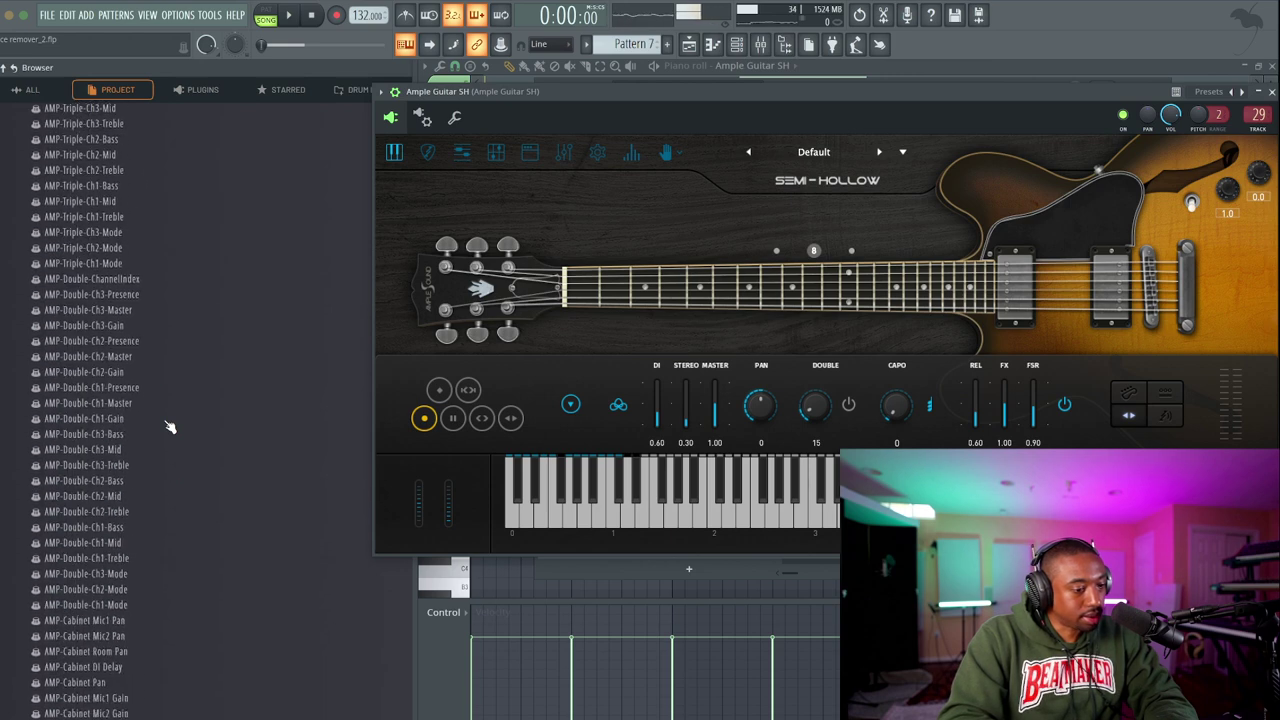
scroll(170, 427, down, 20)
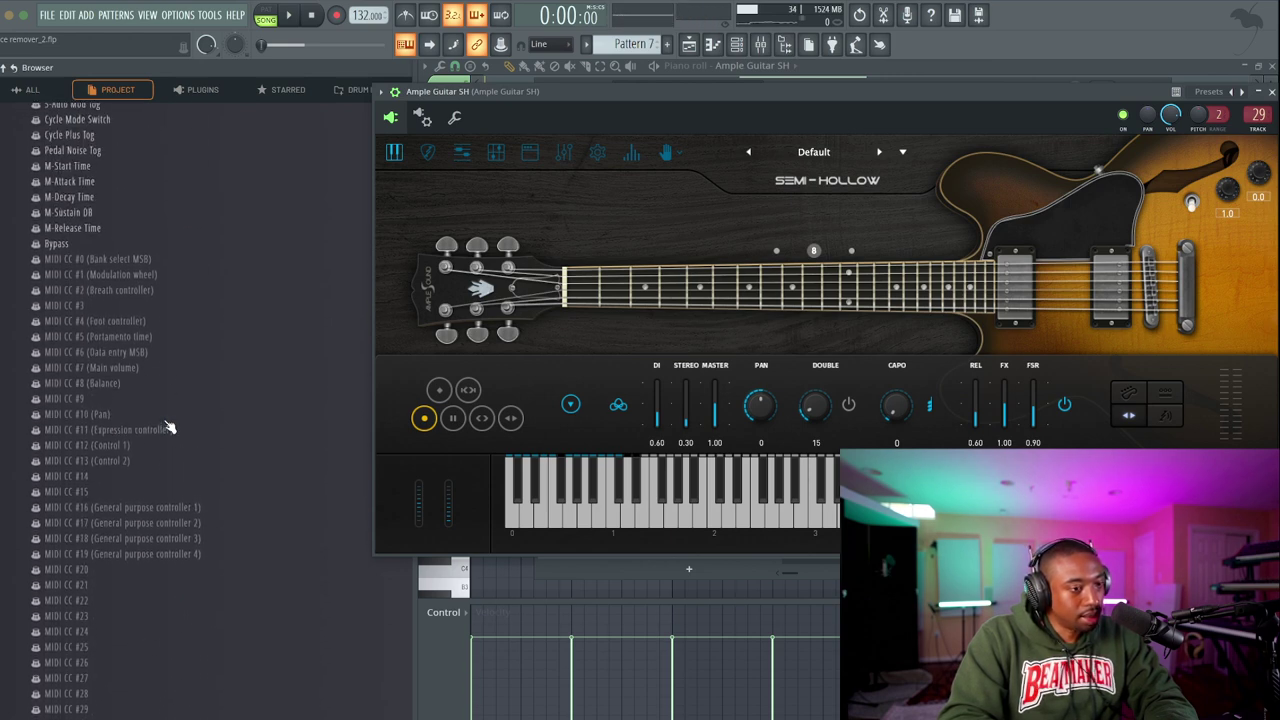
right_click(134, 277)
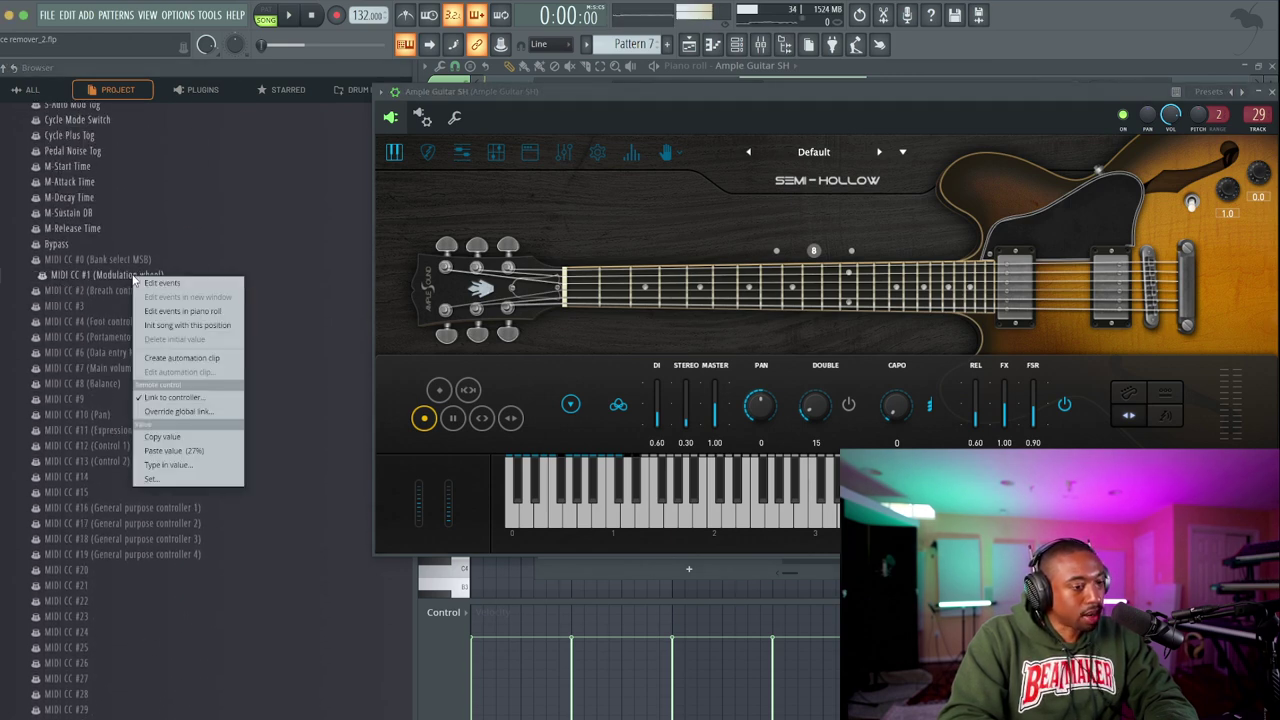
click(189, 358)
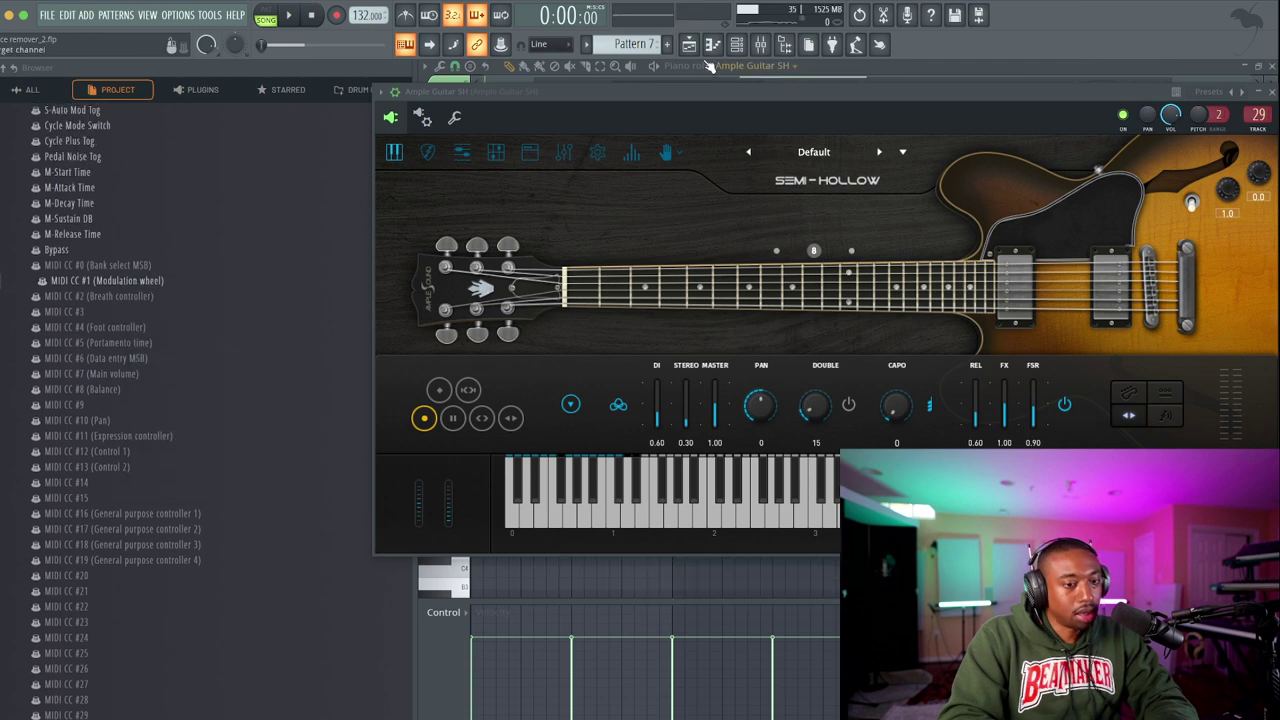
Raise the start and end points of the modulation wheel automation clip on Track 4 to the maximum.
click(1268, 90)
click(1270, 66)
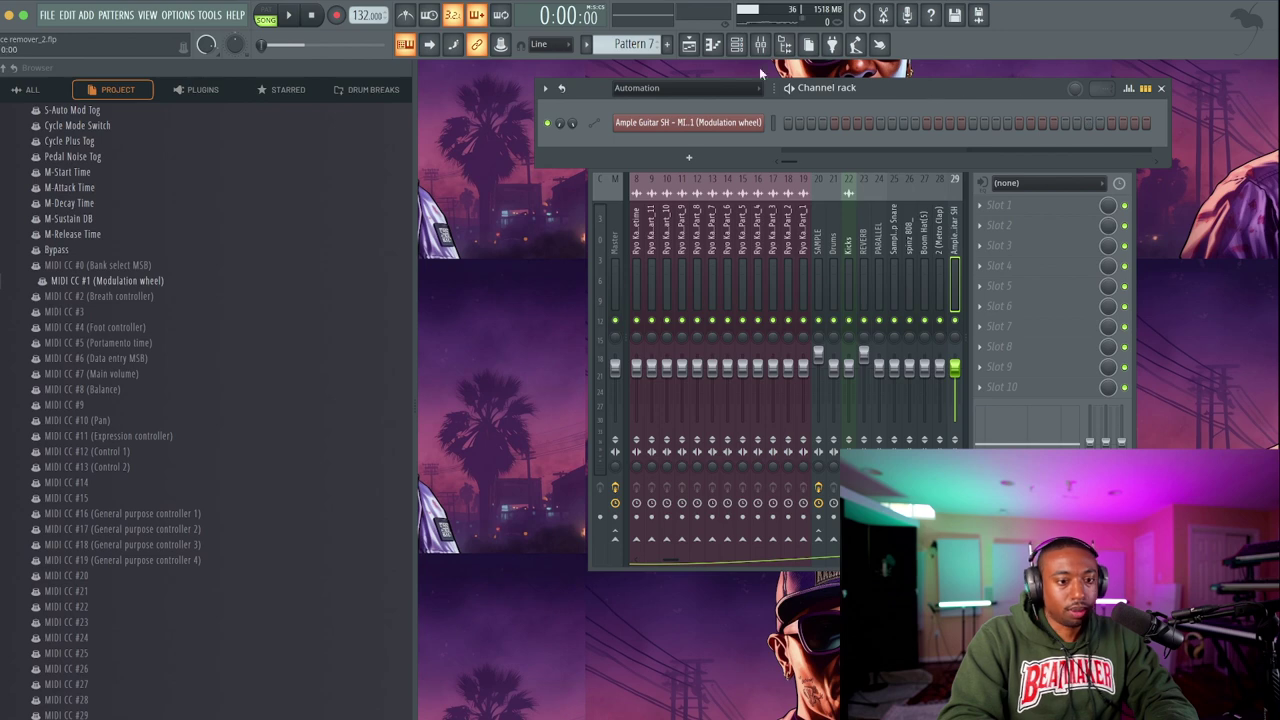
click(689, 44)
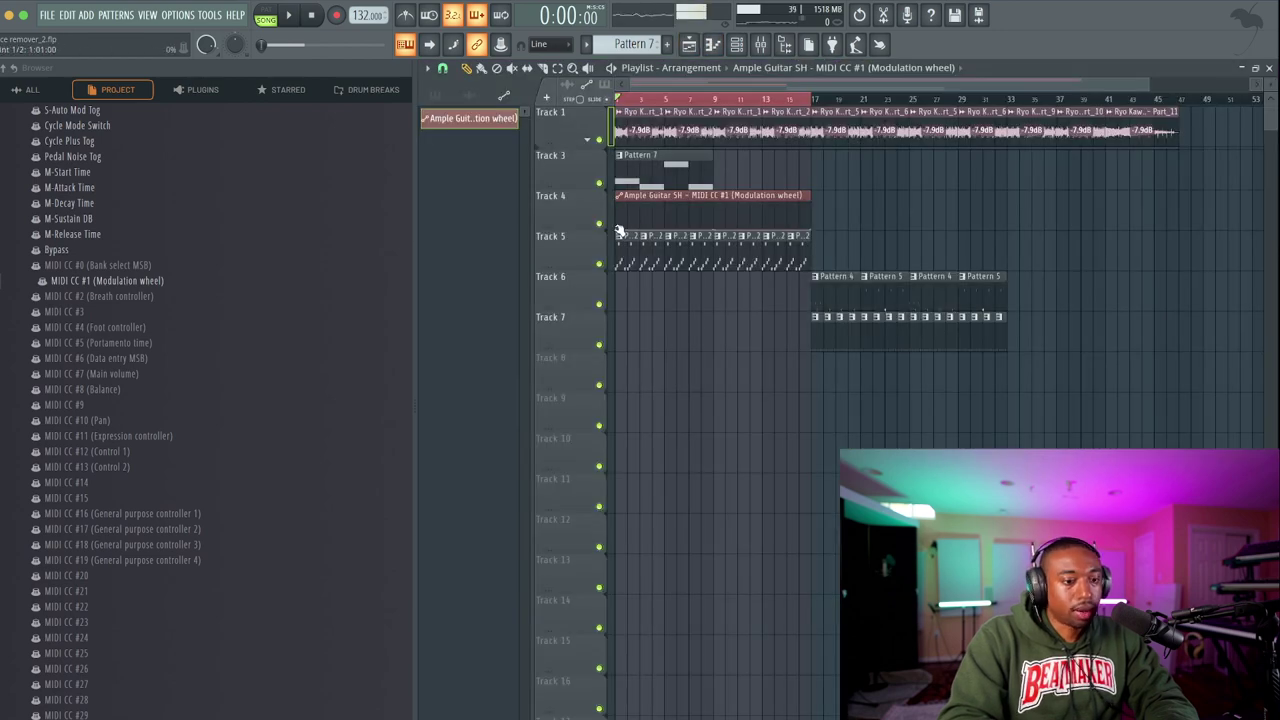
drag(619, 232, 619, 199)
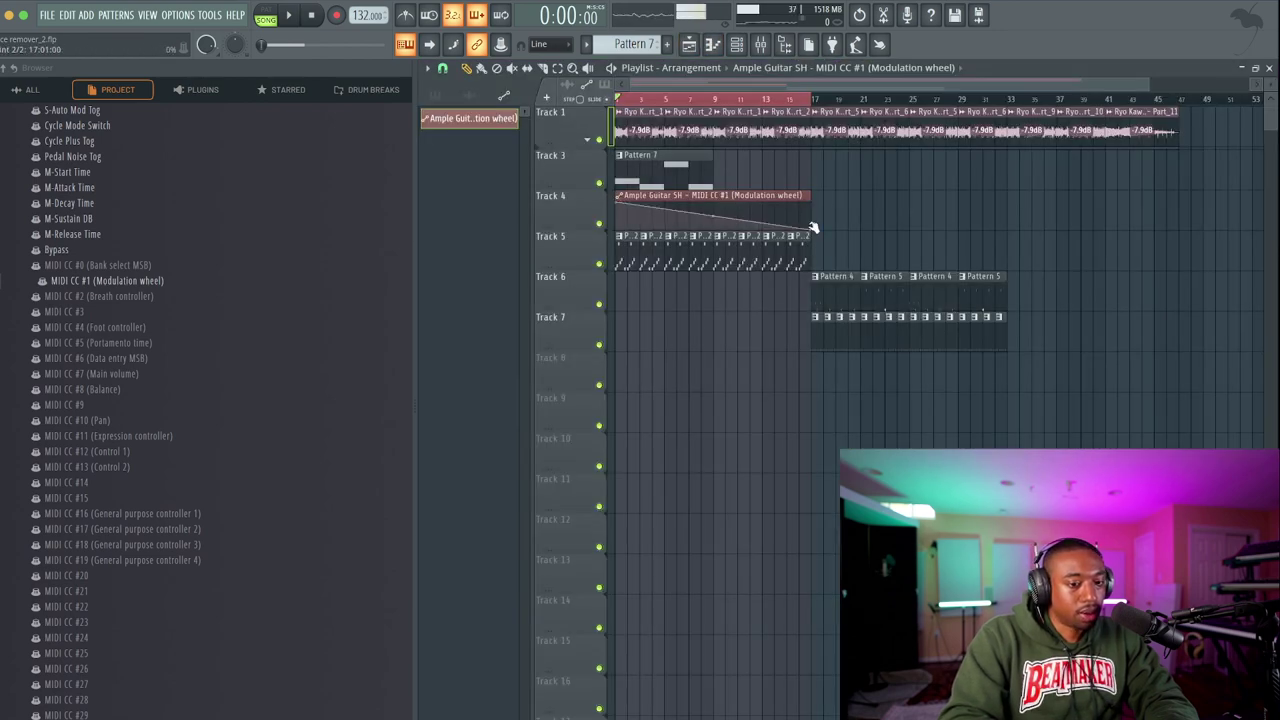
drag(814, 228, 816, 195)
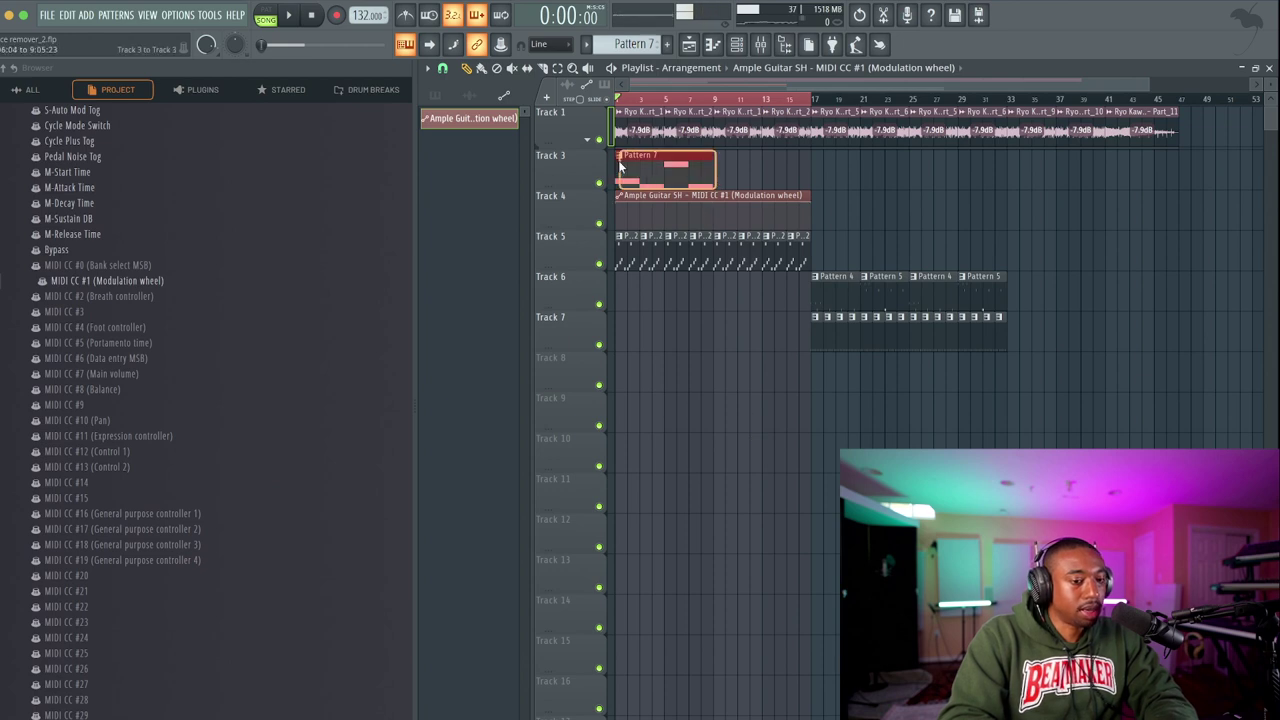
Duplicate the Pattern 7 clip to bar 9 on Track 3, play the song from the start and hide the browser.
drag(635, 161, 735, 161)
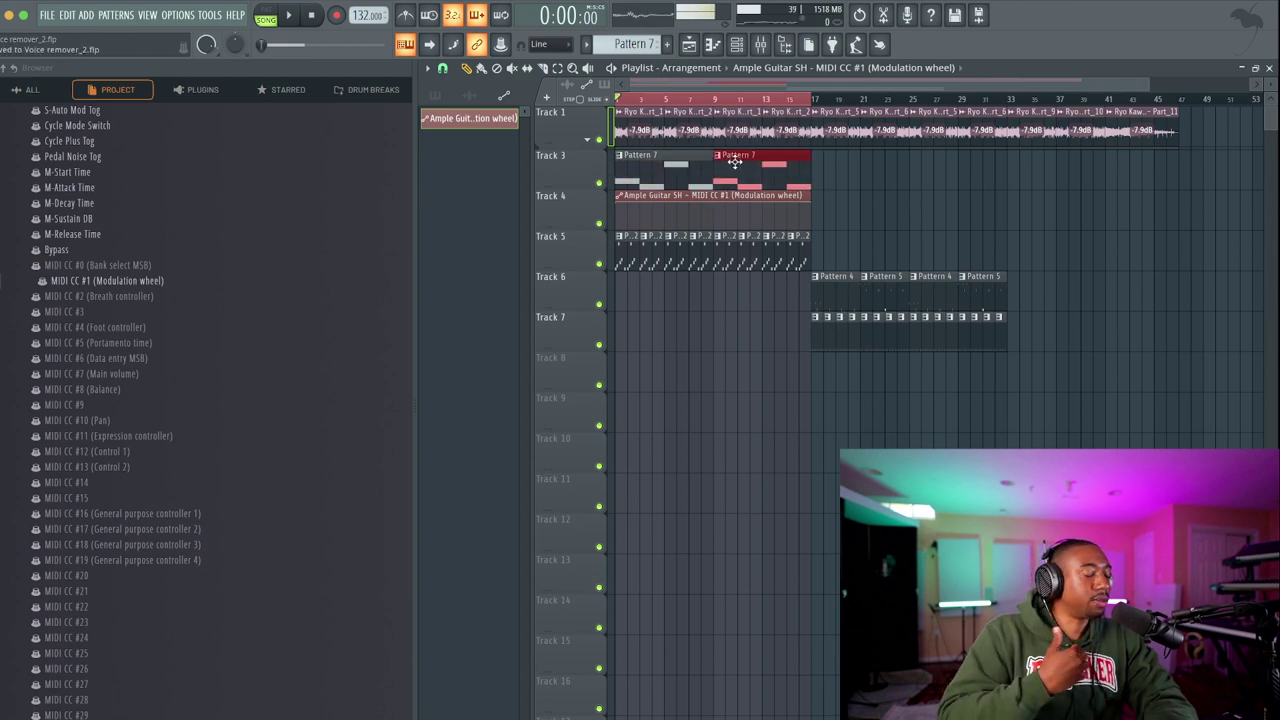
key(space)
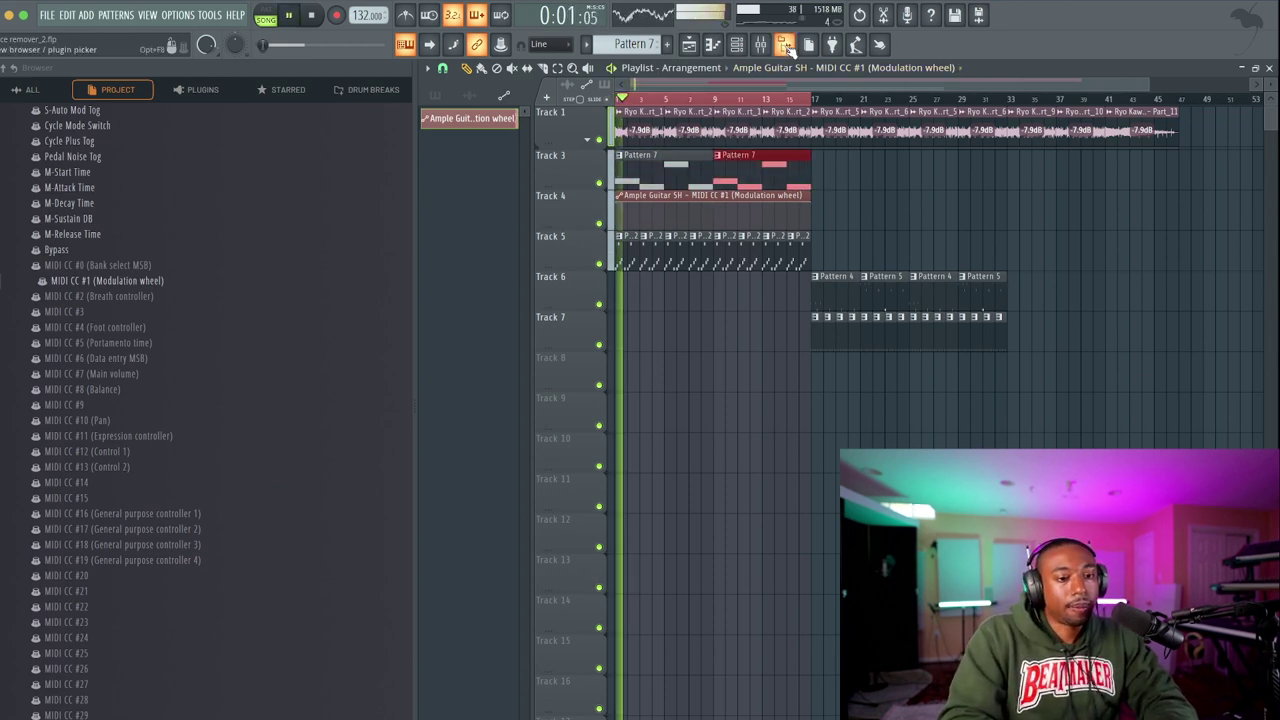
key(space)
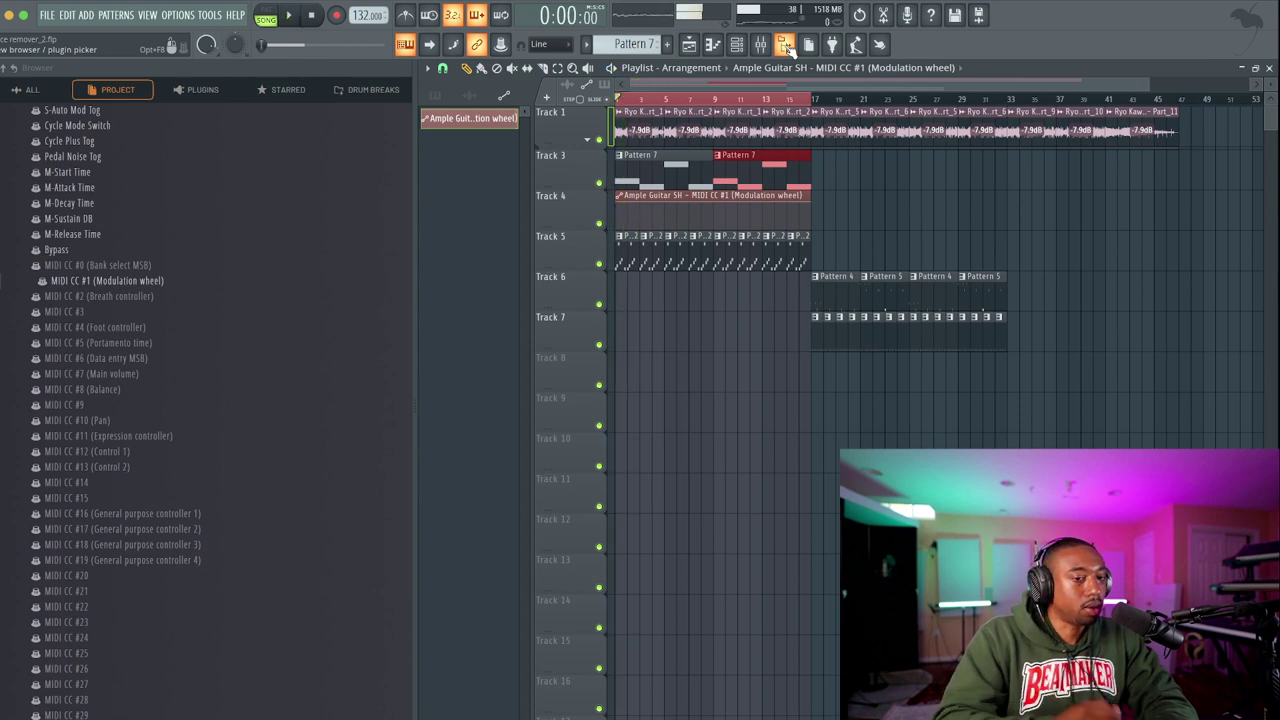
key(space)
click(787, 46)
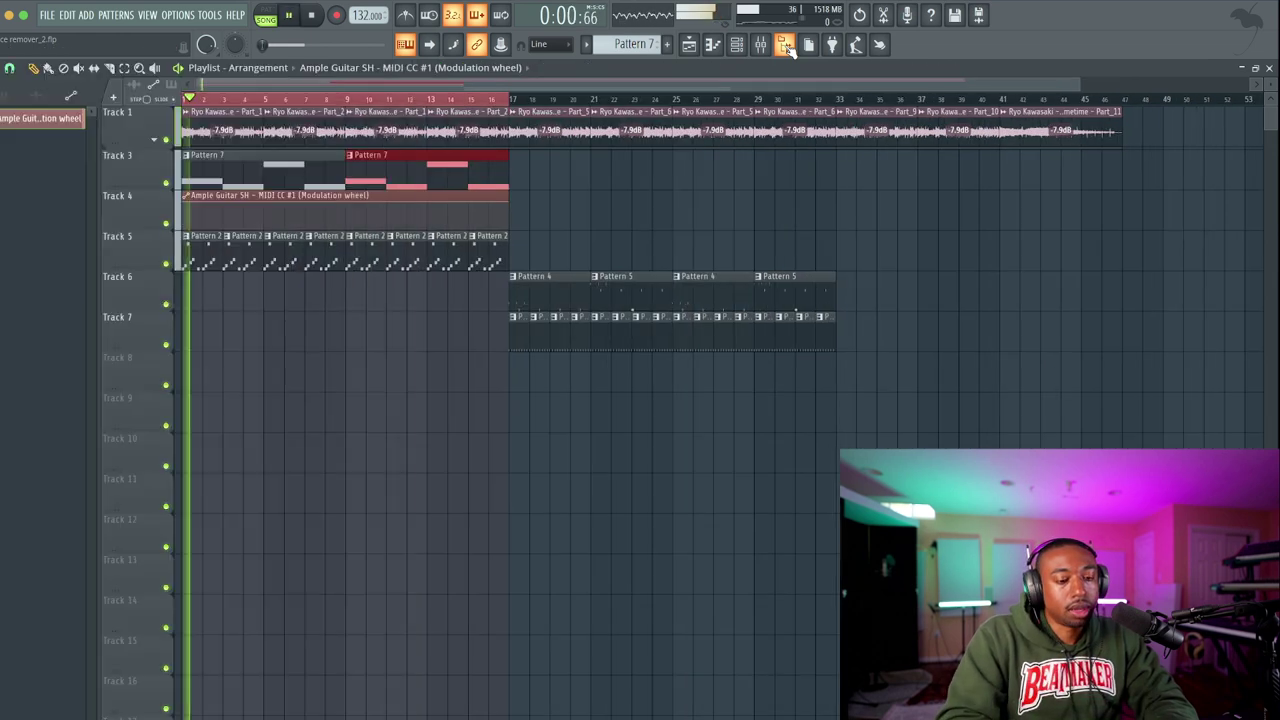
Show all channels in the Channel rack and check the Ample Guitar SH channel's miscellaneous settings.
click(738, 48)
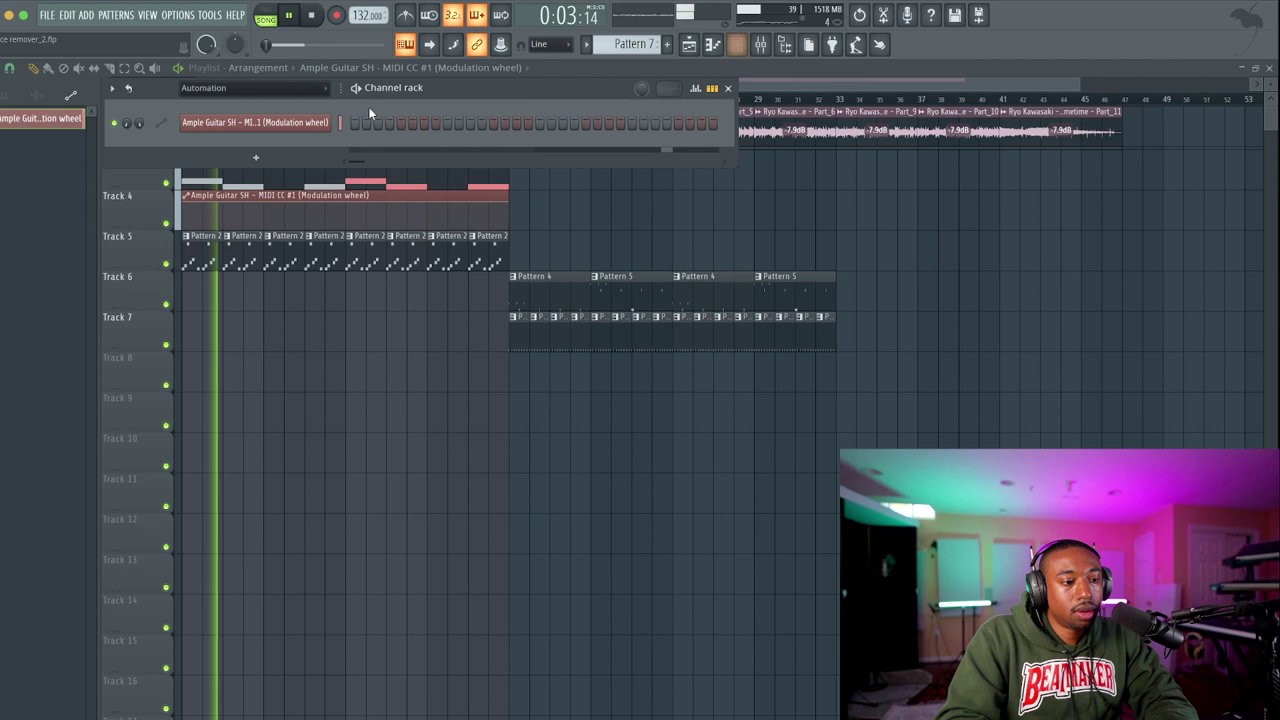
click(291, 89)
click(255, 102)
key(space)
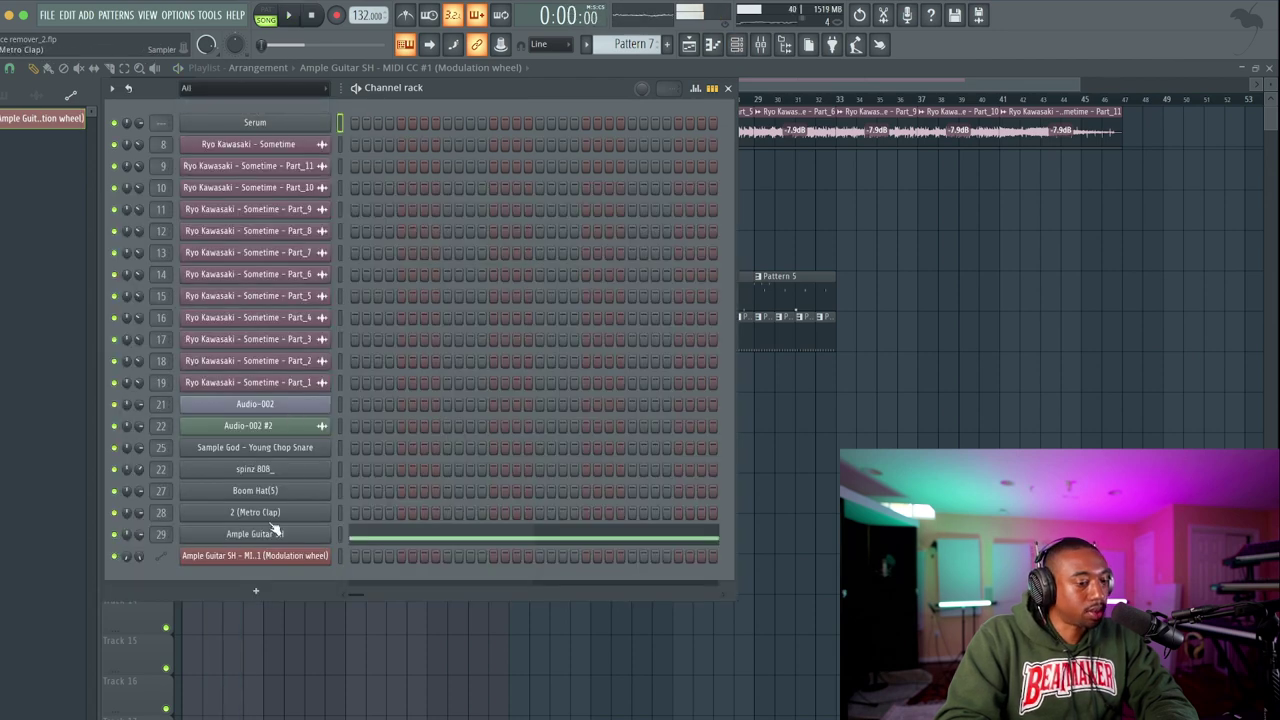
click(255, 534)
click(454, 117)
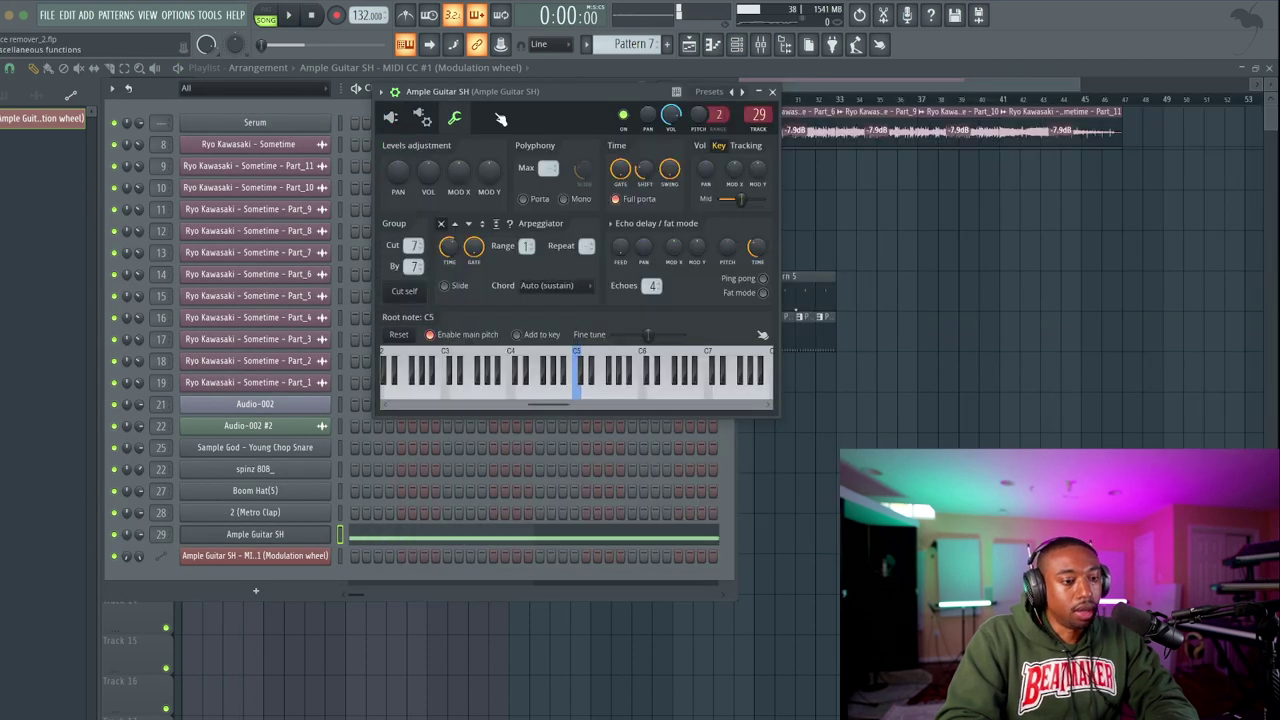
click(773, 92)
Lower the Ample Guitar SH mixer track's volume to about -9.7 dB while the song plays.
key(space)
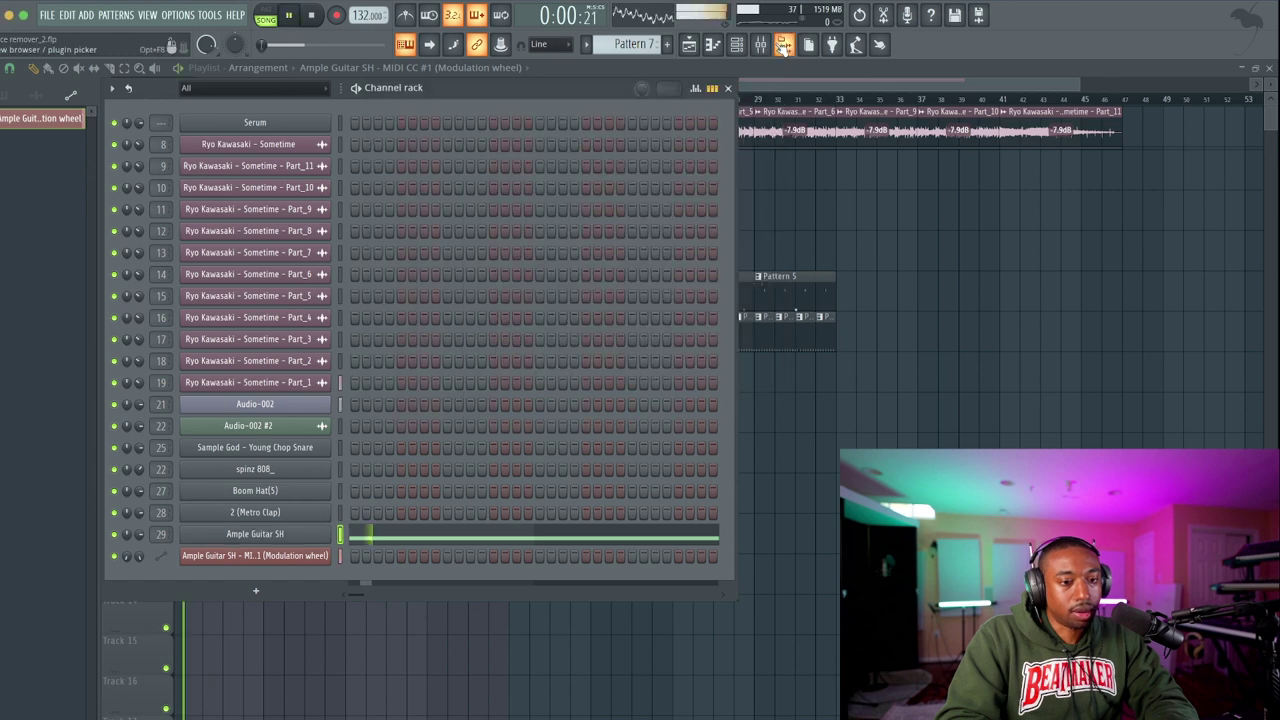
click(760, 44)
drag(528, 370, 528, 390)
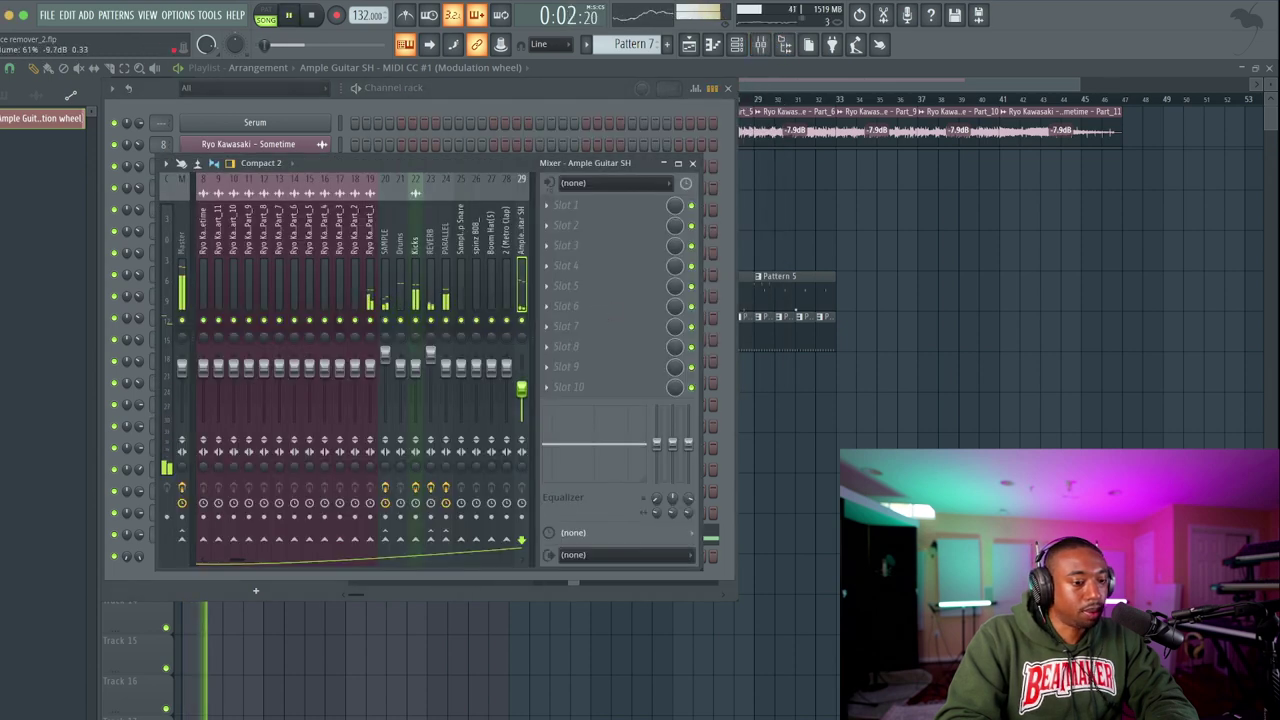
Load AmpliTube 5 into effect slot 1 of the Ample Guitar SH mixer track.
scroll(490, 220, right, 5)
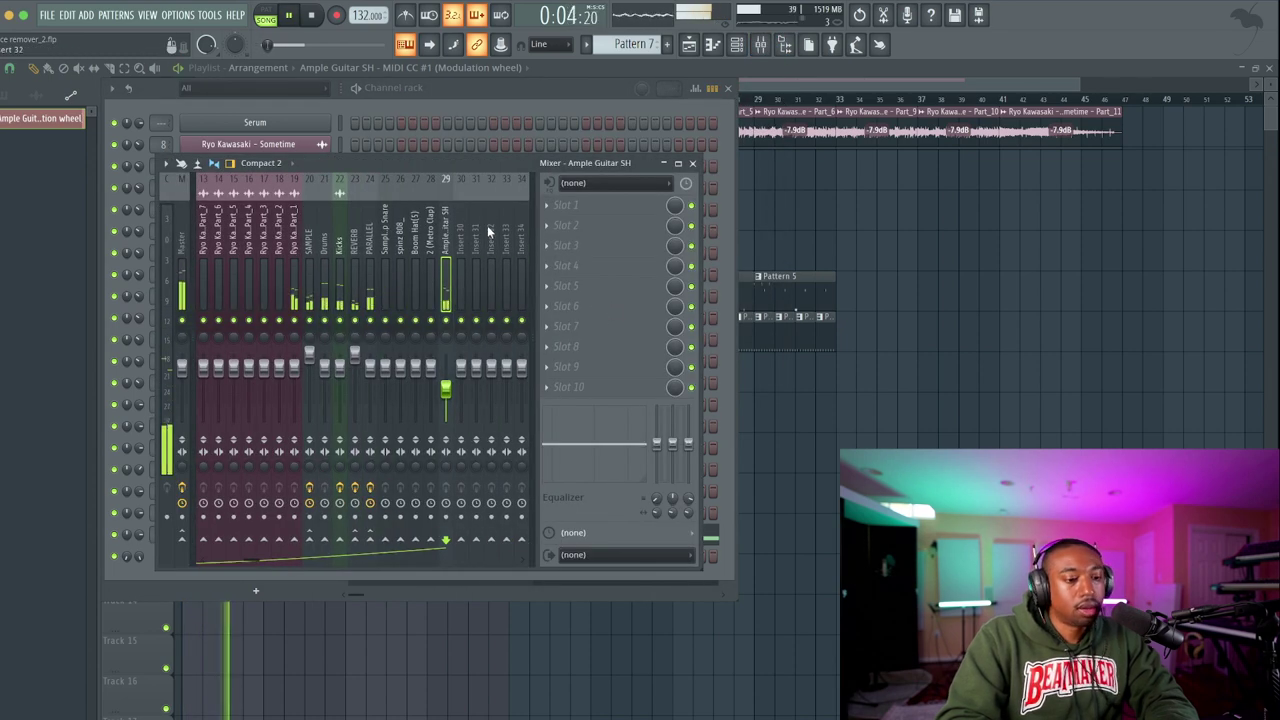
click(570, 207)
mouse_move(600, 222)
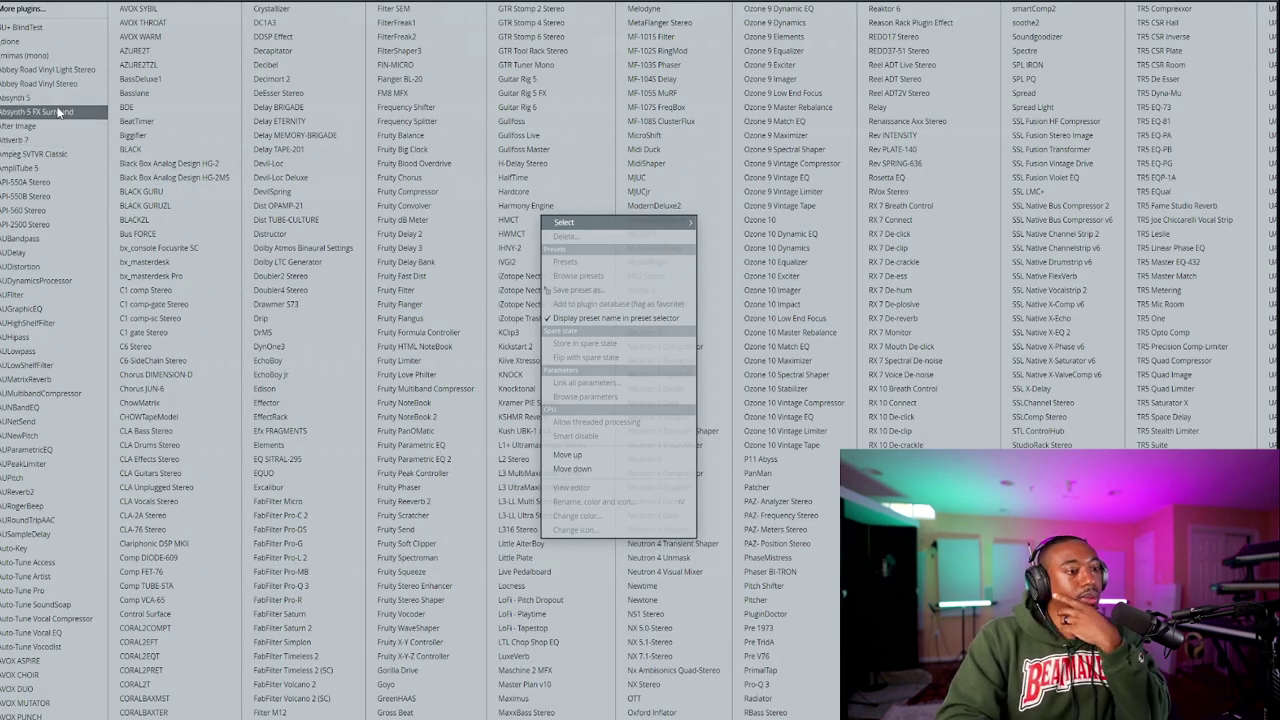
click(59, 168)
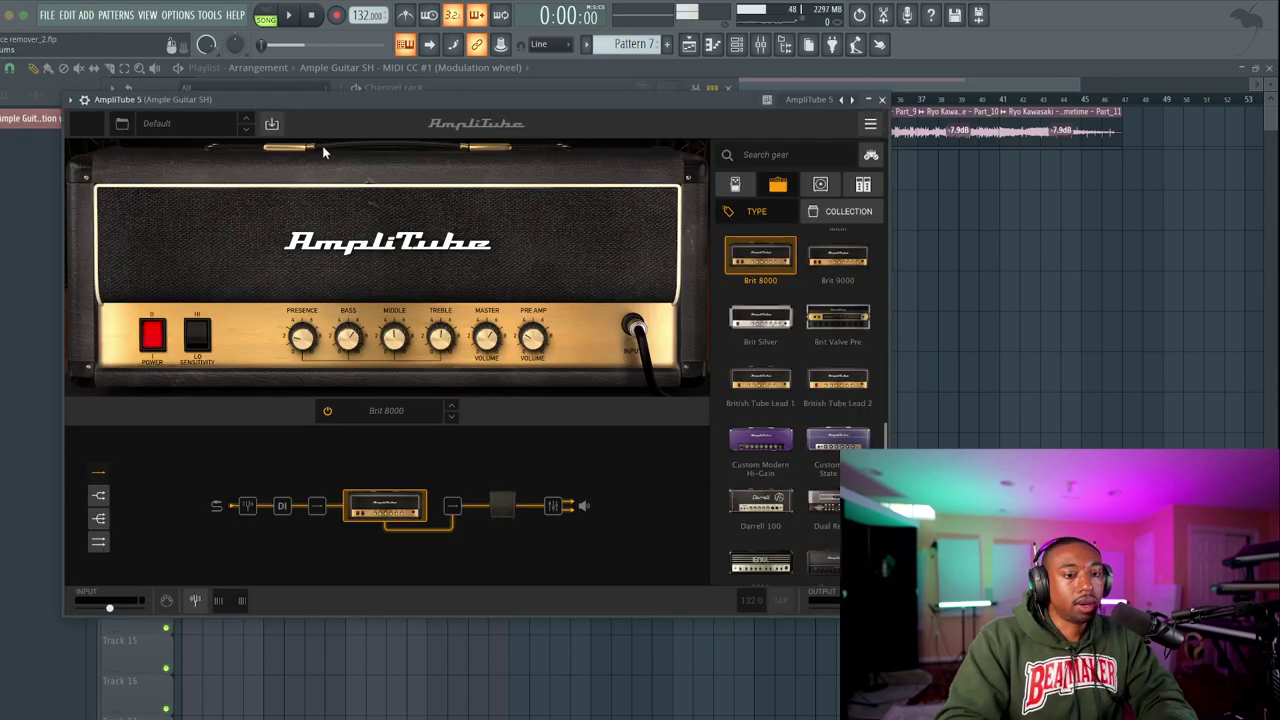
Filter the AmpliTube 5 presets to the Jazz genre and load the Clean BiV preset.
click(123, 124)
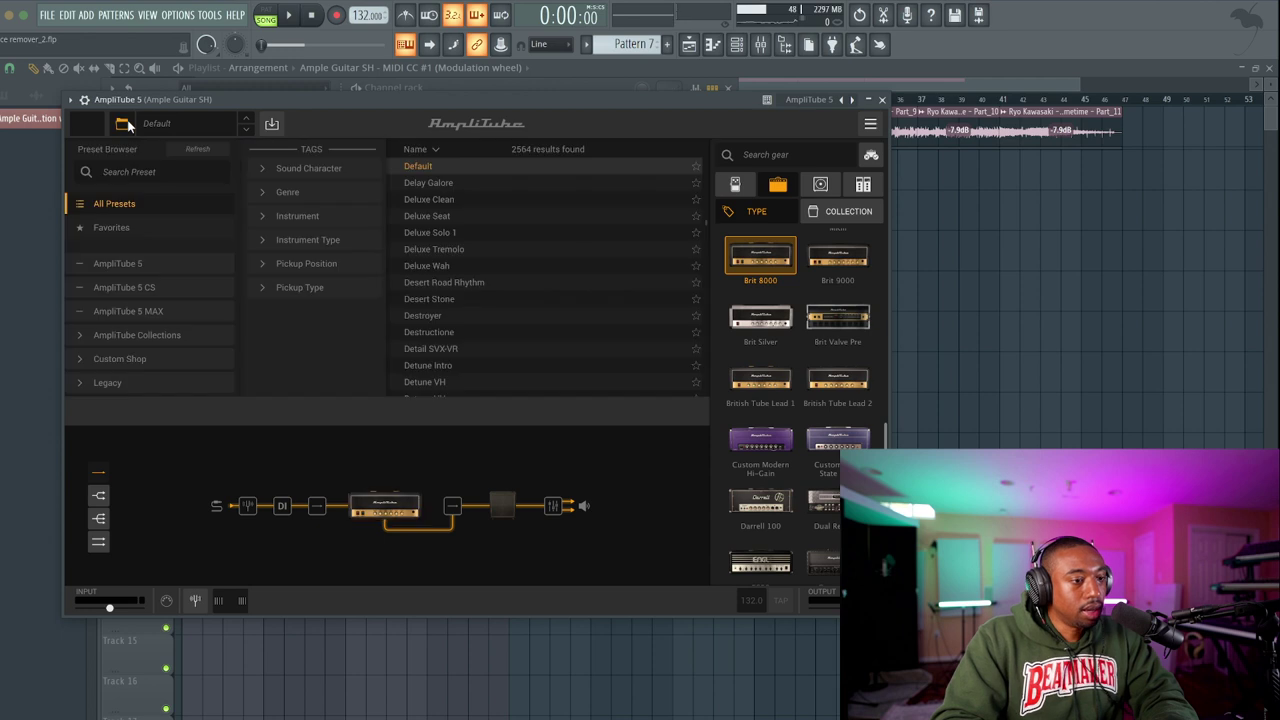
click(310, 190)
scroll(305, 260, down, 1)
click(300, 285)
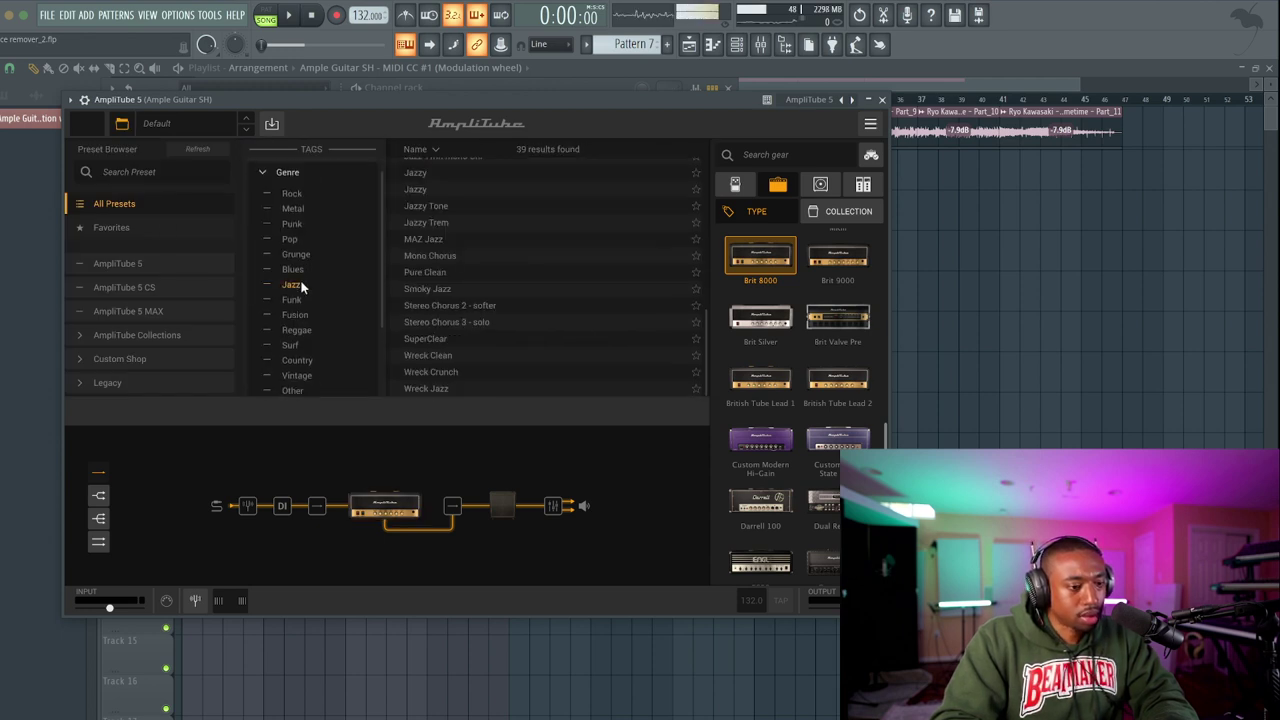
scroll(462, 166, up, 10)
click(459, 166)
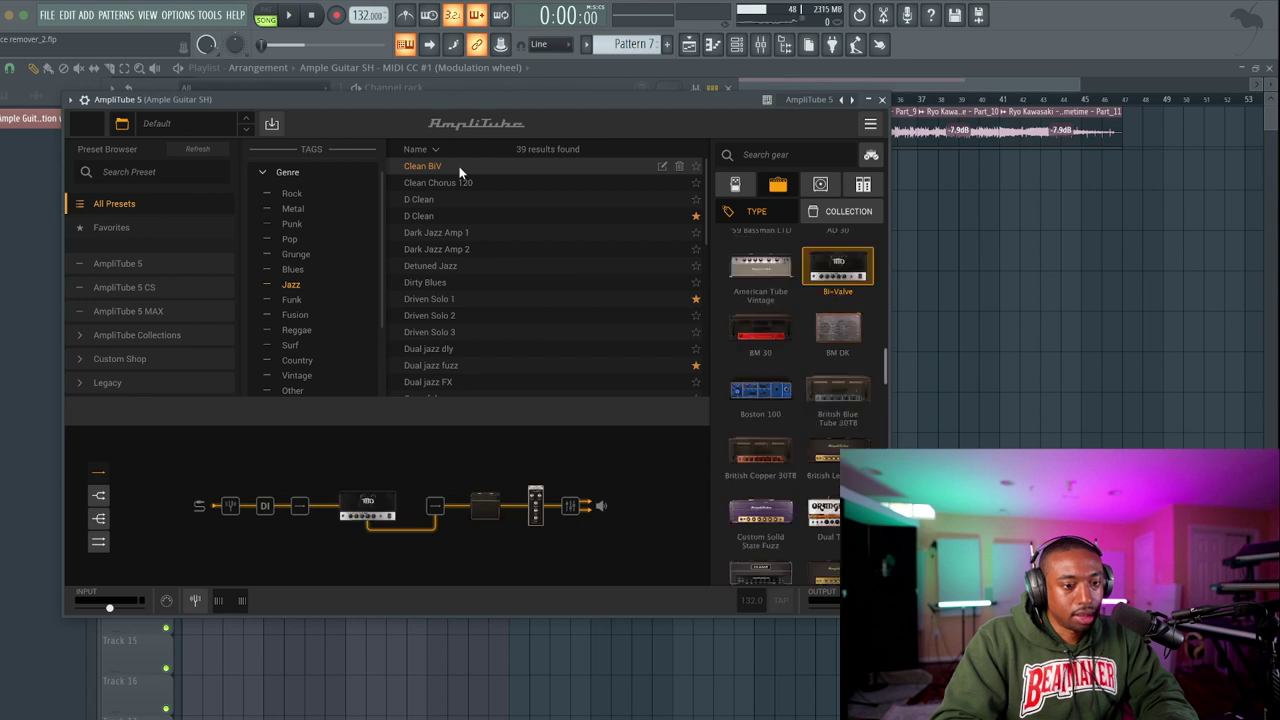
Audition and favourite the Clean Chorus 120 preset while the song plays, load the favourited D Clean preset and close AmpliTube 5.
key(space)
click(462, 181)
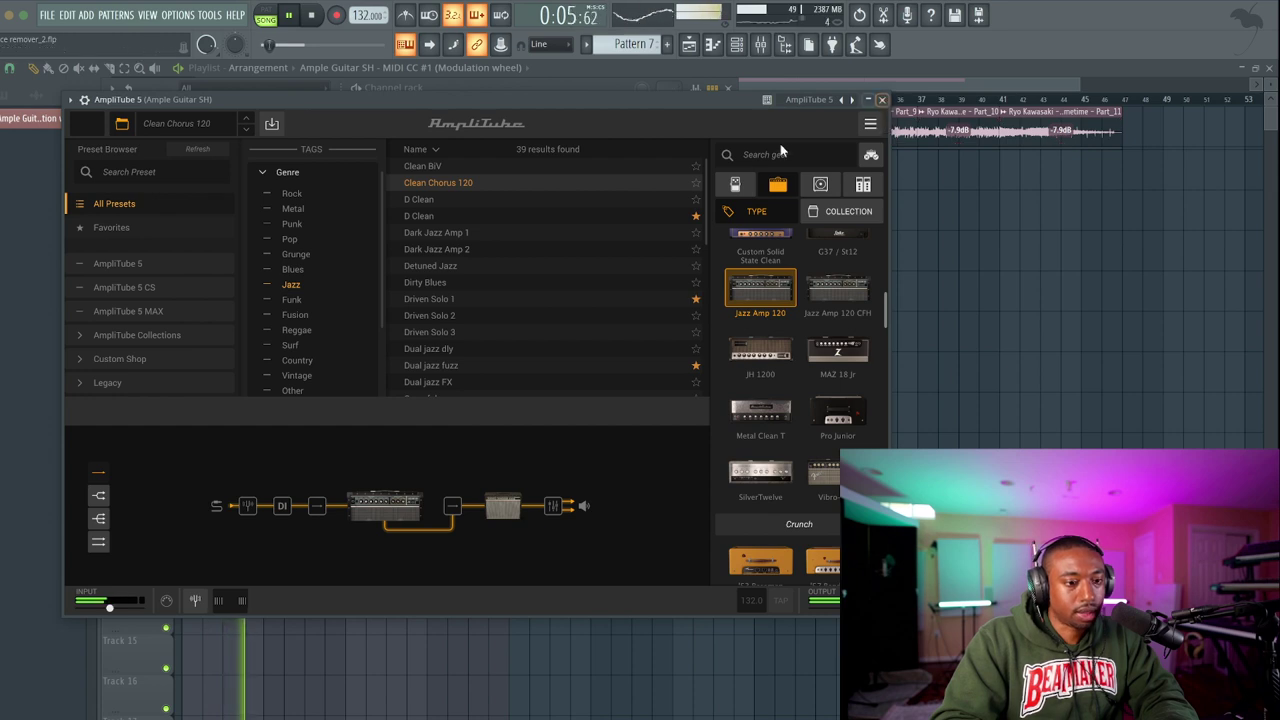
click(697, 183)
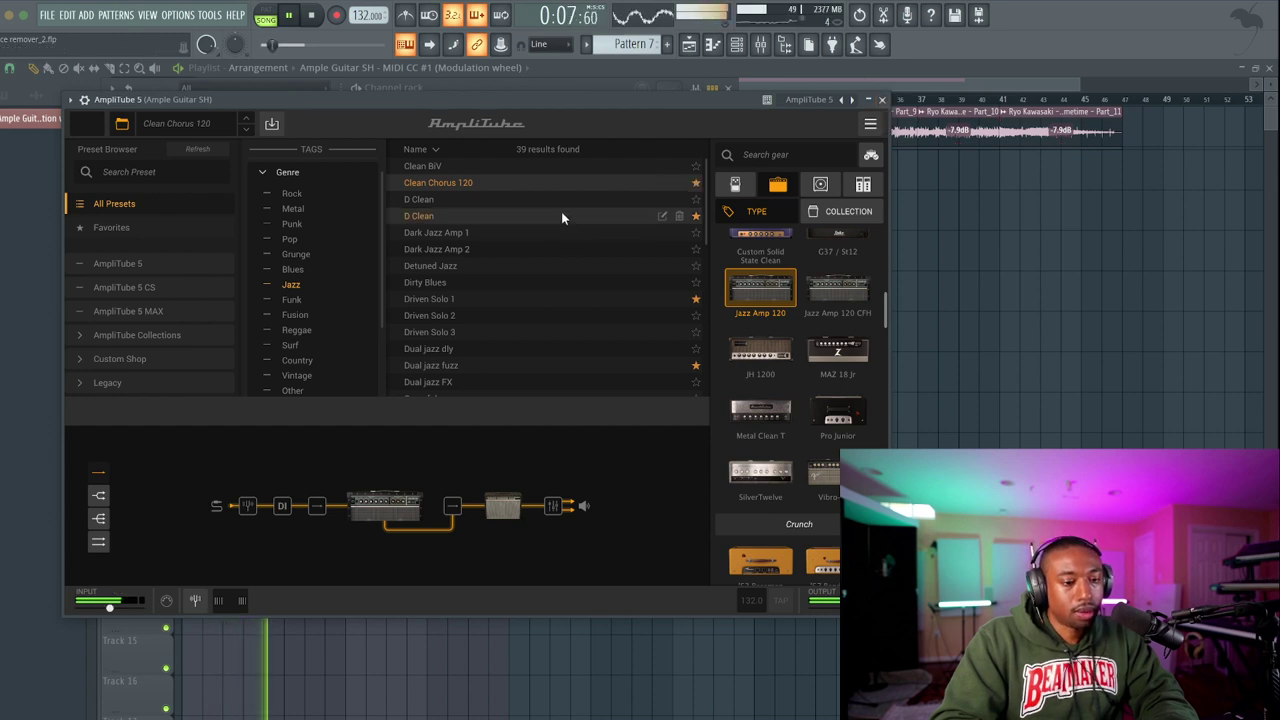
click(555, 218)
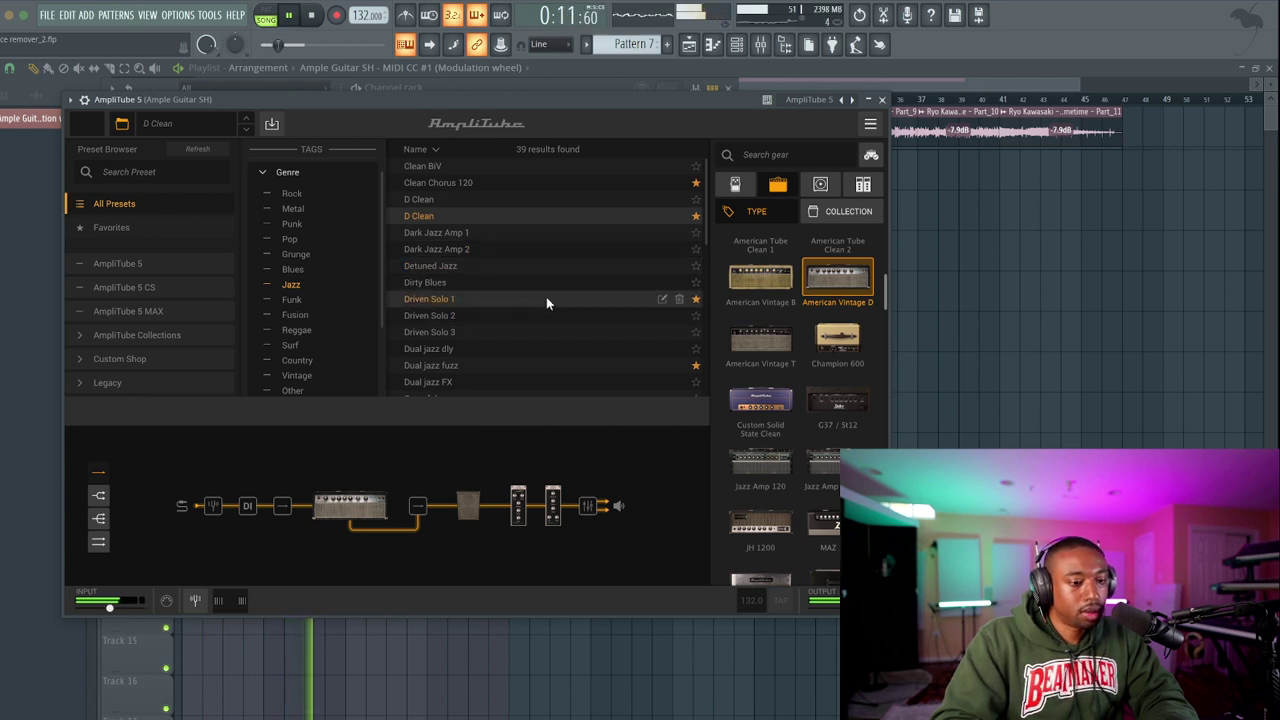
click(882, 100)
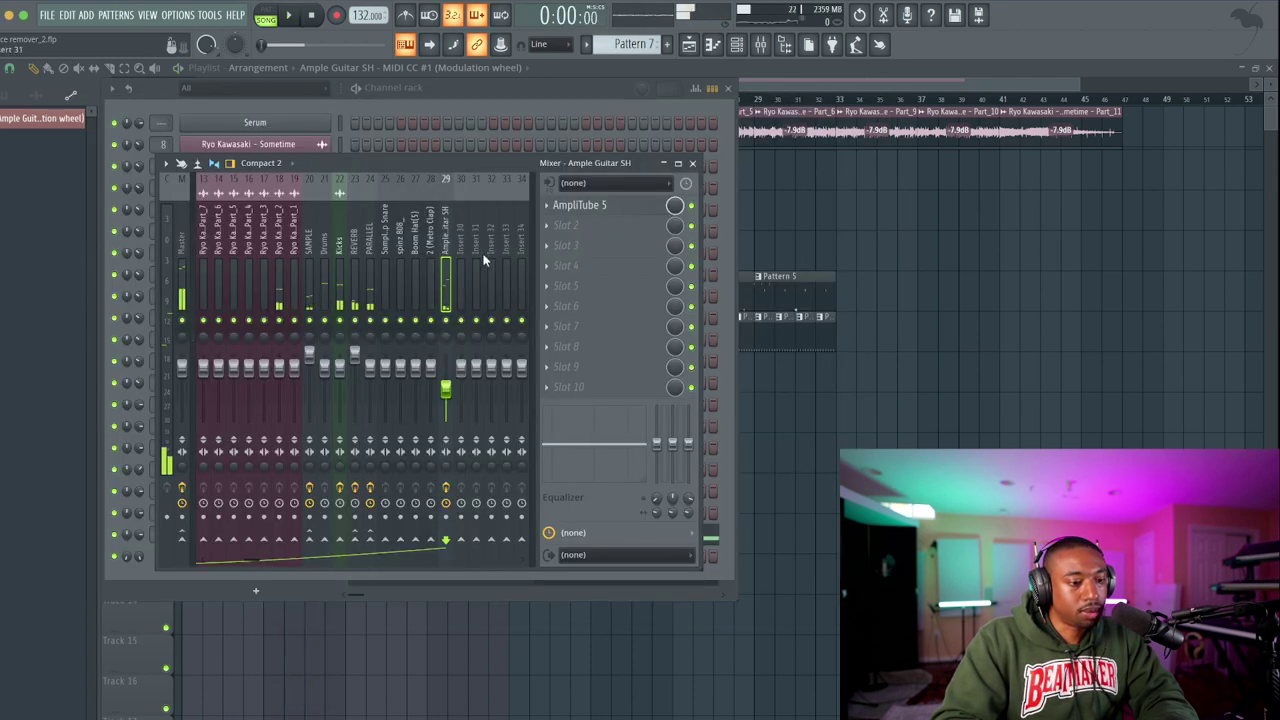
Check the audio device settings, restart playback and hide the mixer and Channel rack.
click(178, 15)
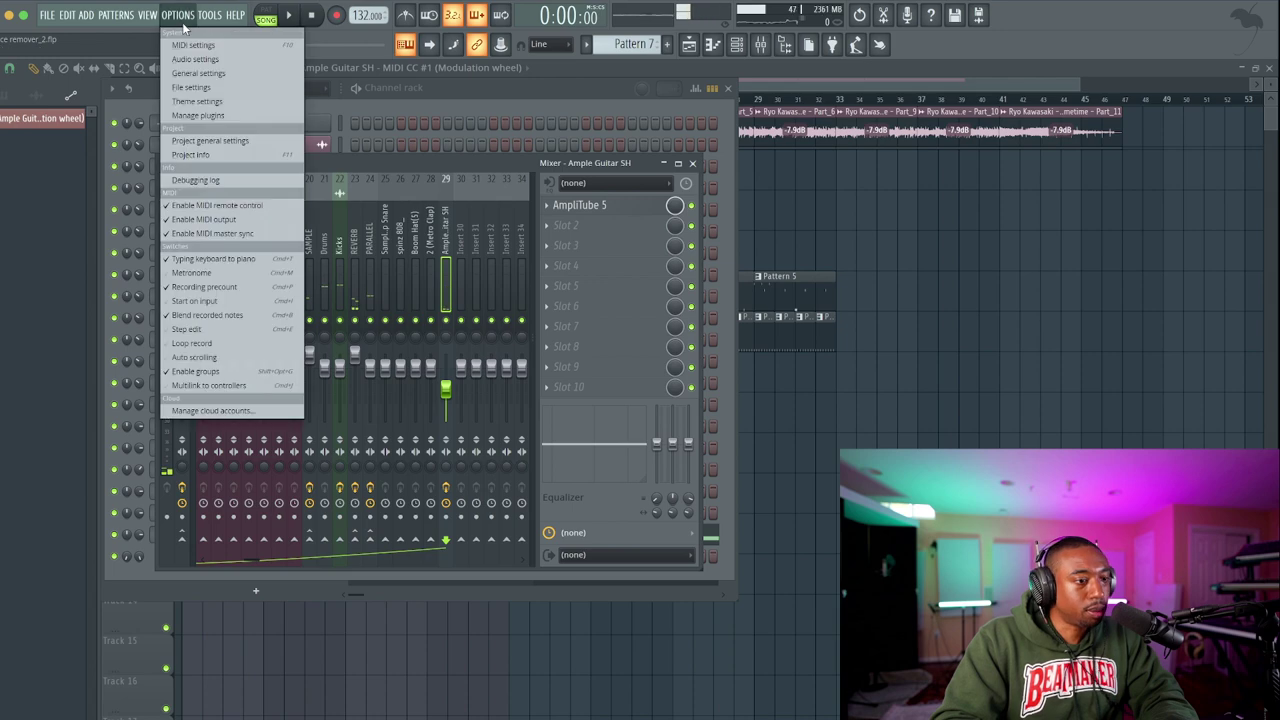
click(195, 59)
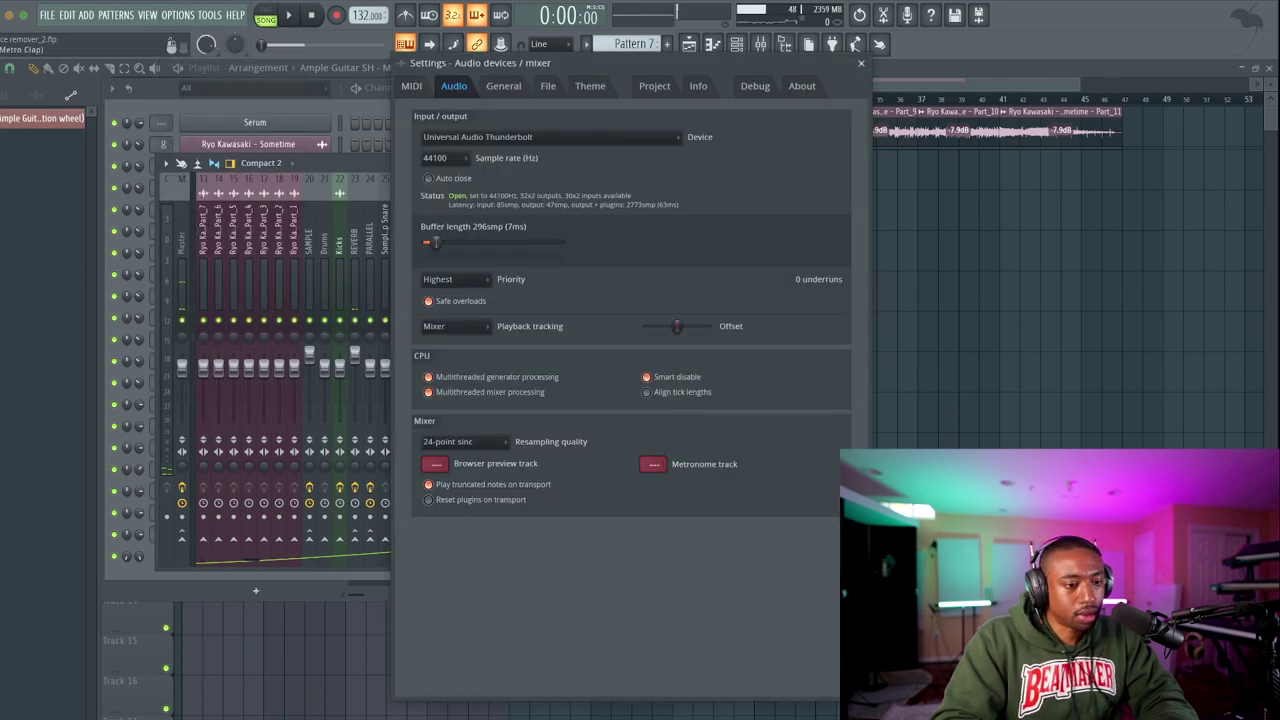
click(861, 63)
key(space)
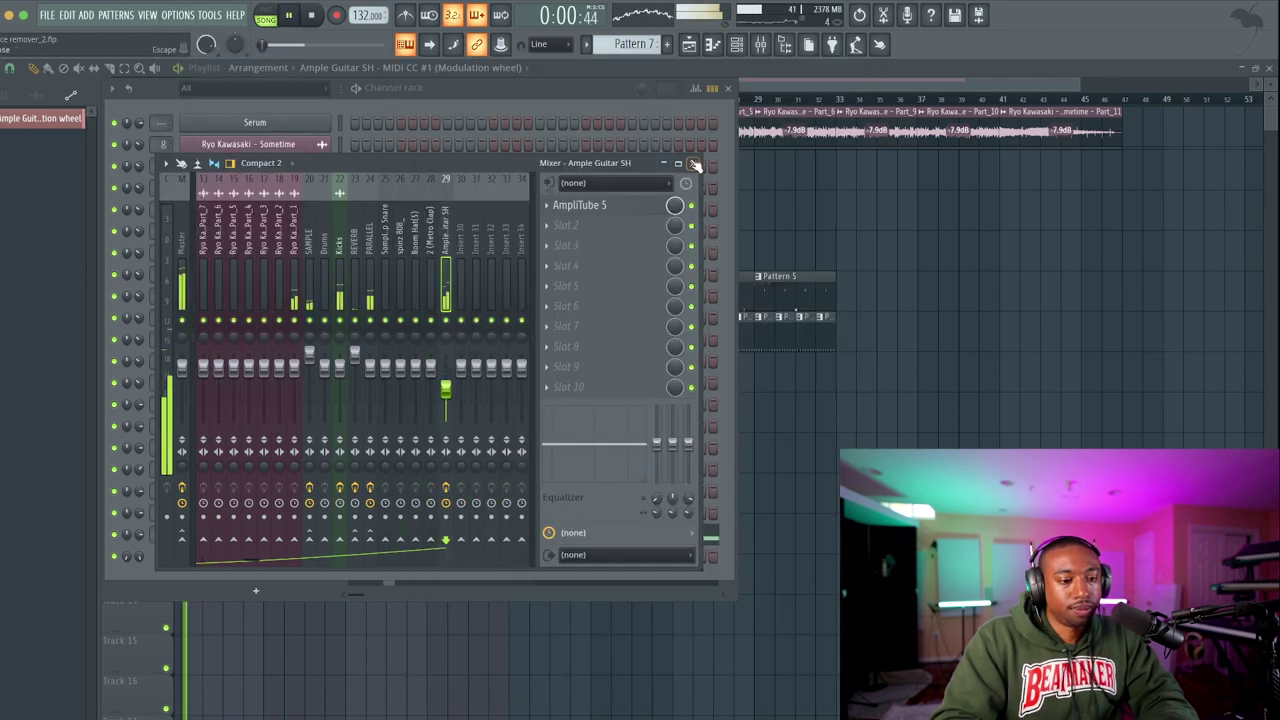
key(F9)
key(F6)
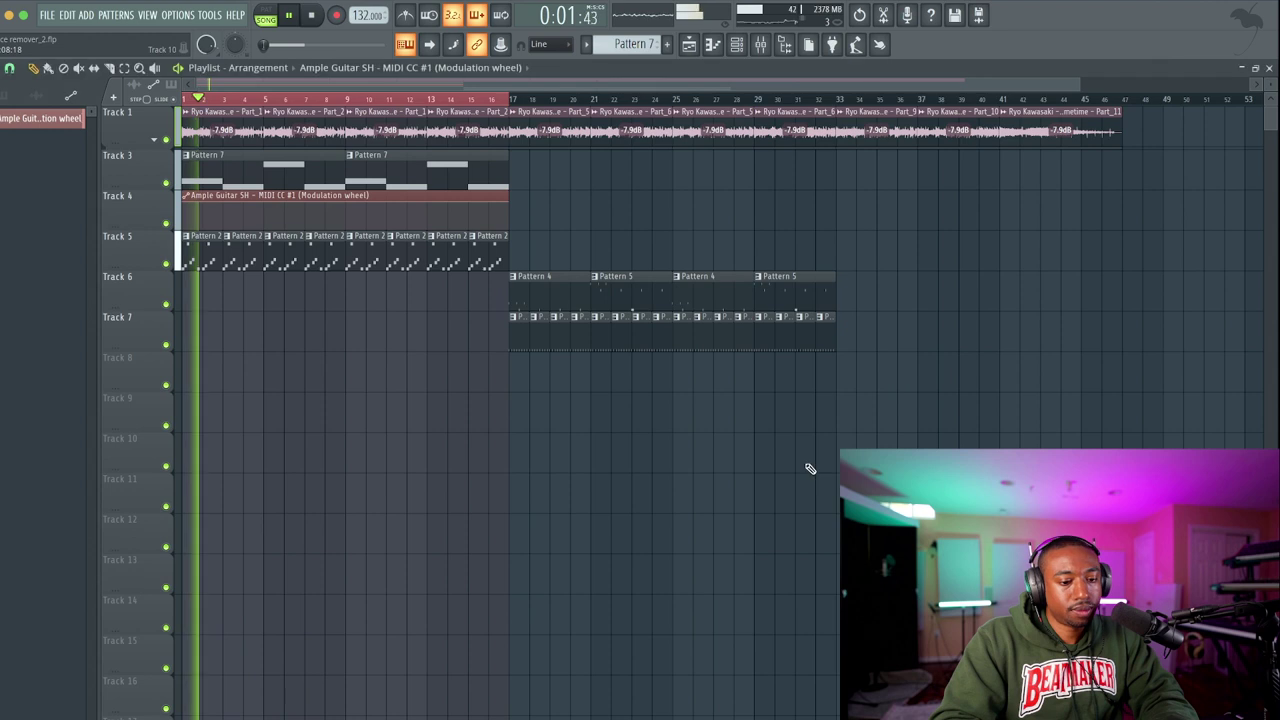
Examine the effects loaded on the Insert 7 mixer track and stop playback.
click(741, 48)
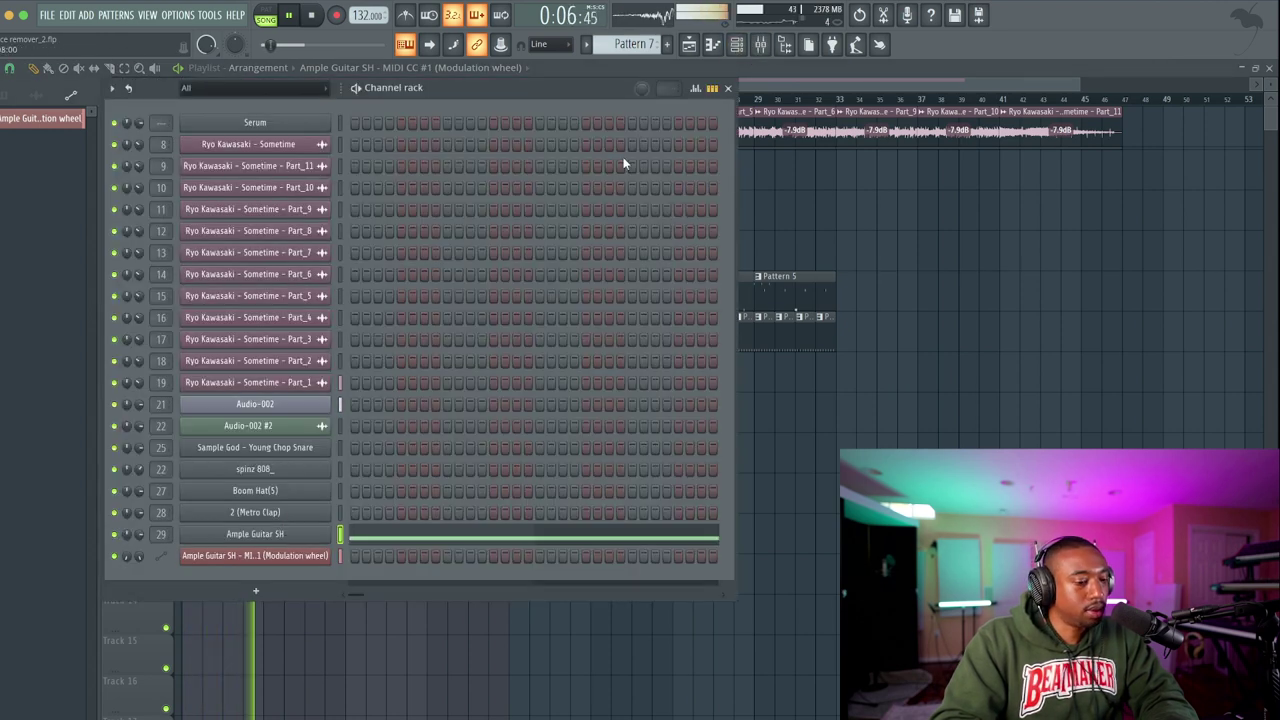
key(F9)
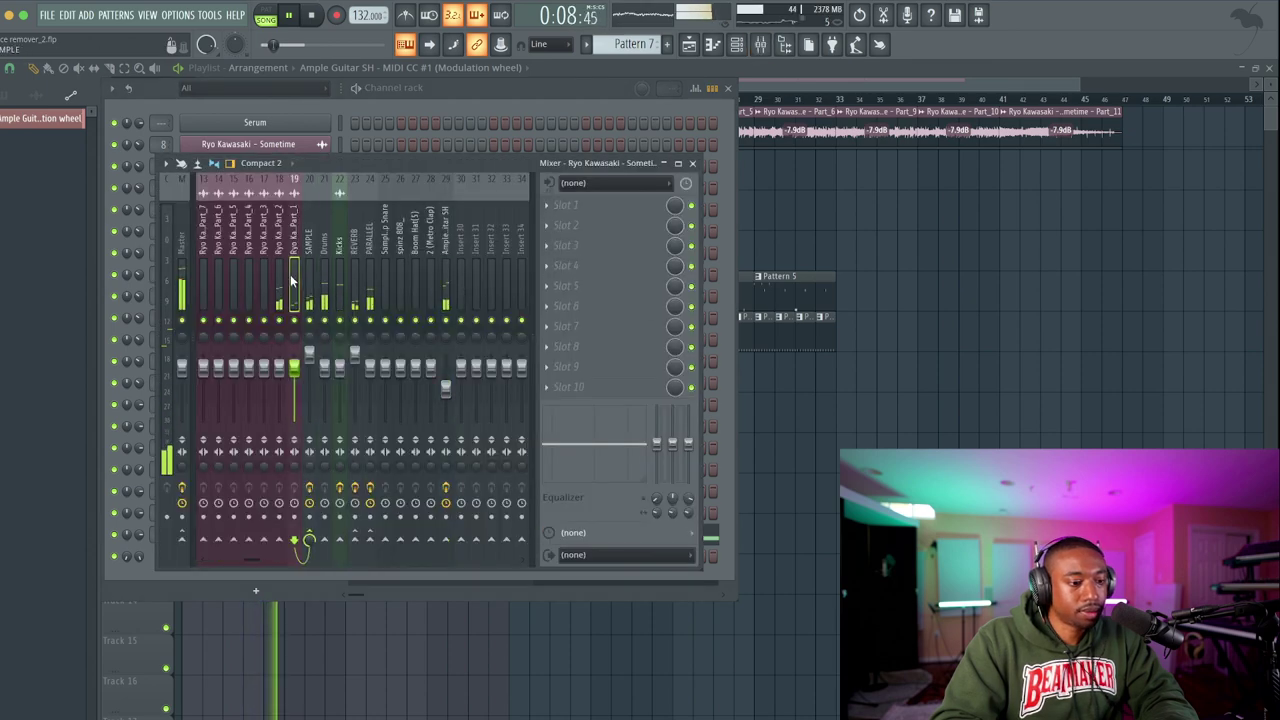
click(322, 278)
scroll(300, 270, up, 5)
click(294, 260)
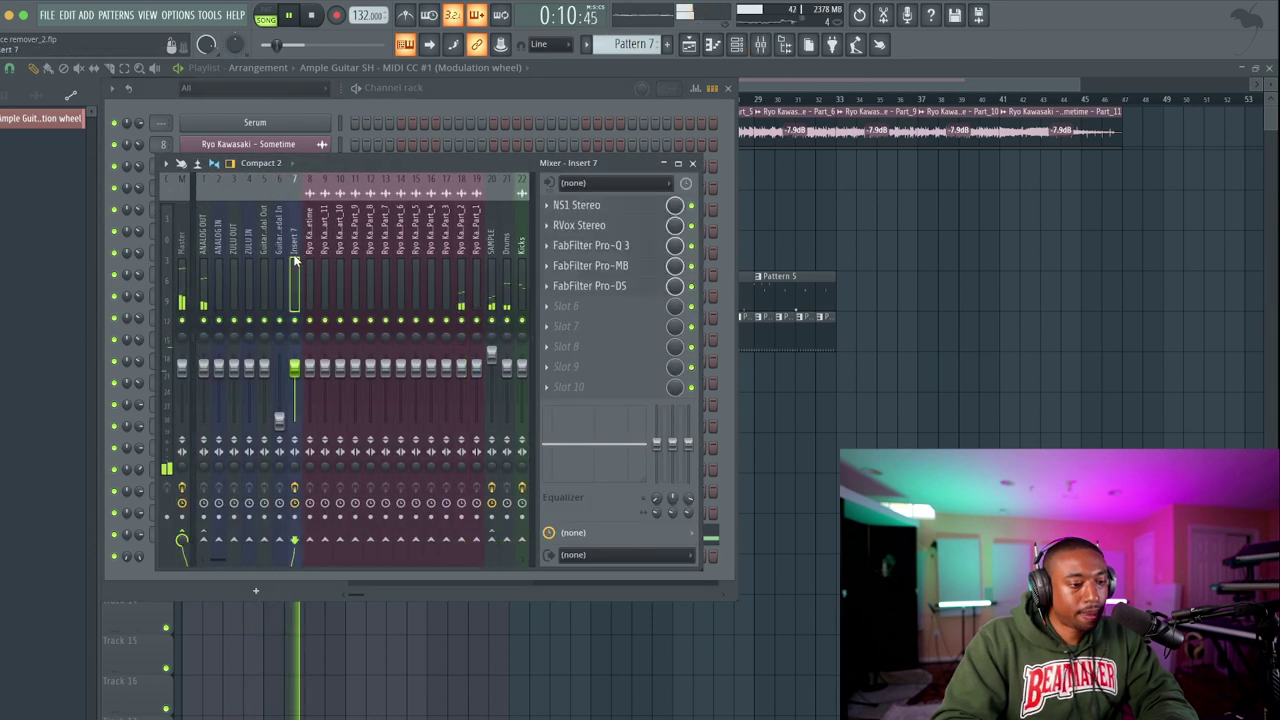
key(space)
click(576, 185)
click(476, 168)
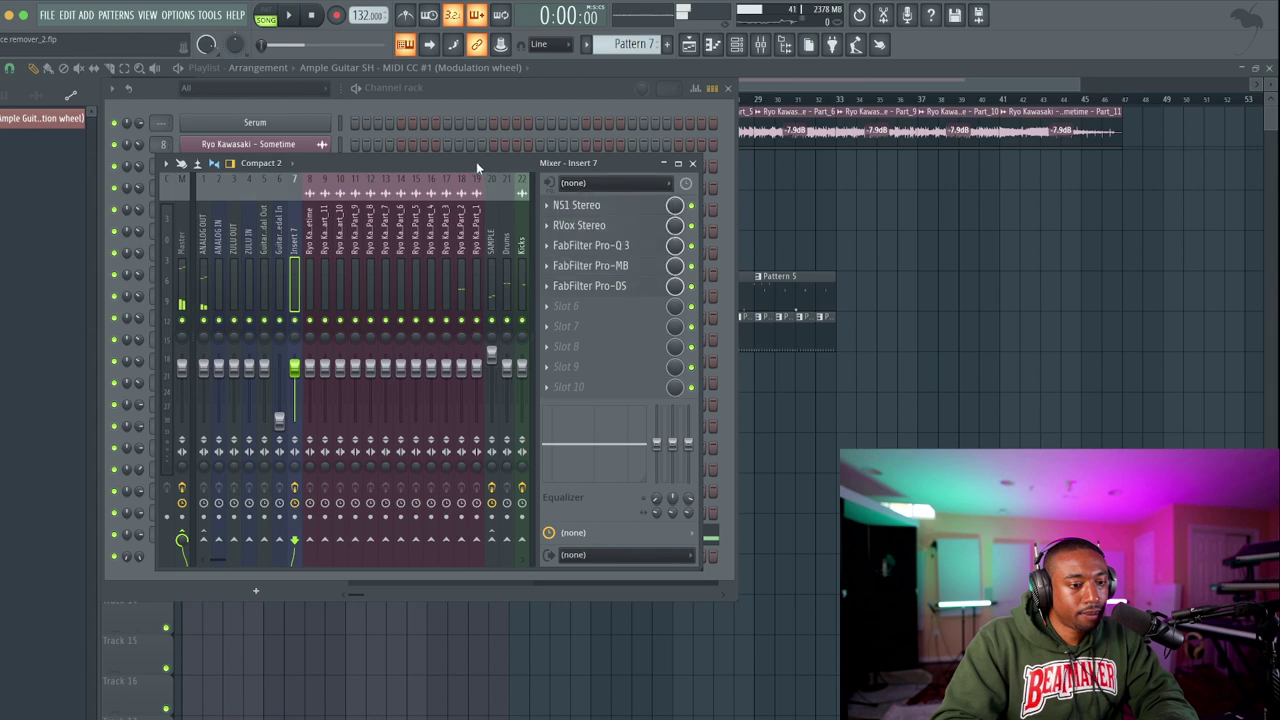
Show the whole arrangement in the Playlist and play the song from the start several times.
key(F5)
scroll(735, 460, down, 3)
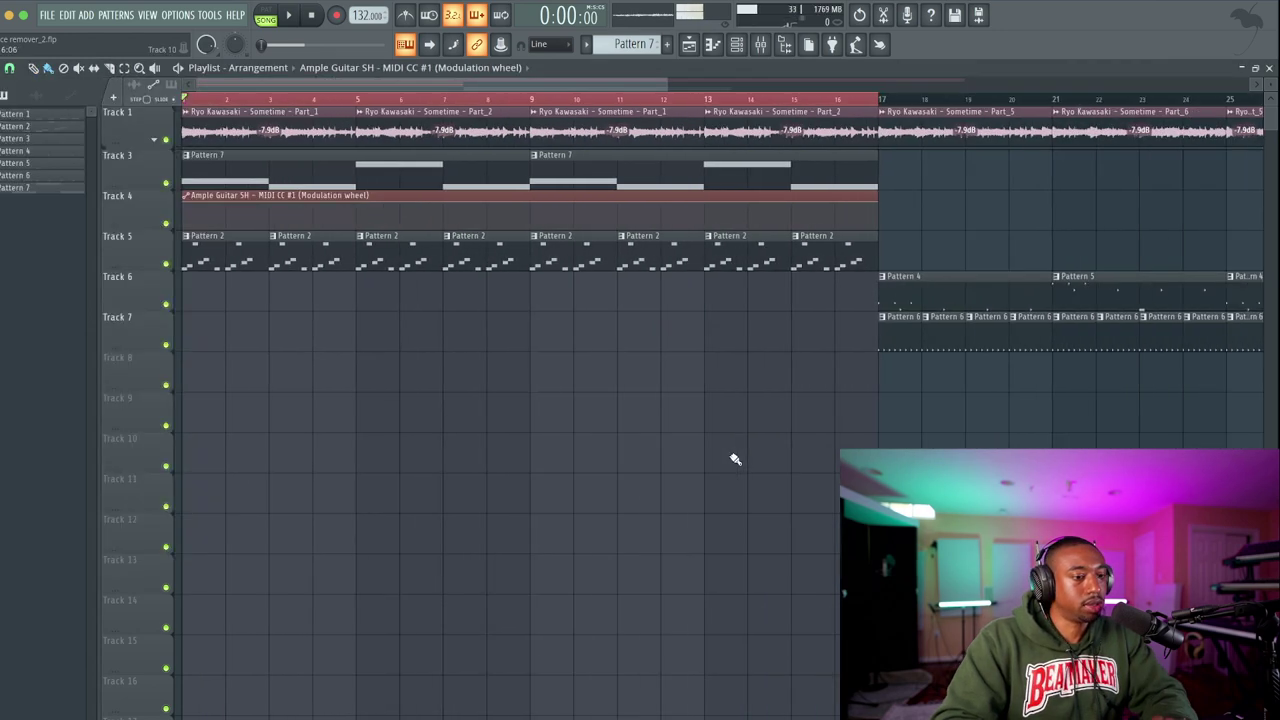
scroll(589, 400, down, 2)
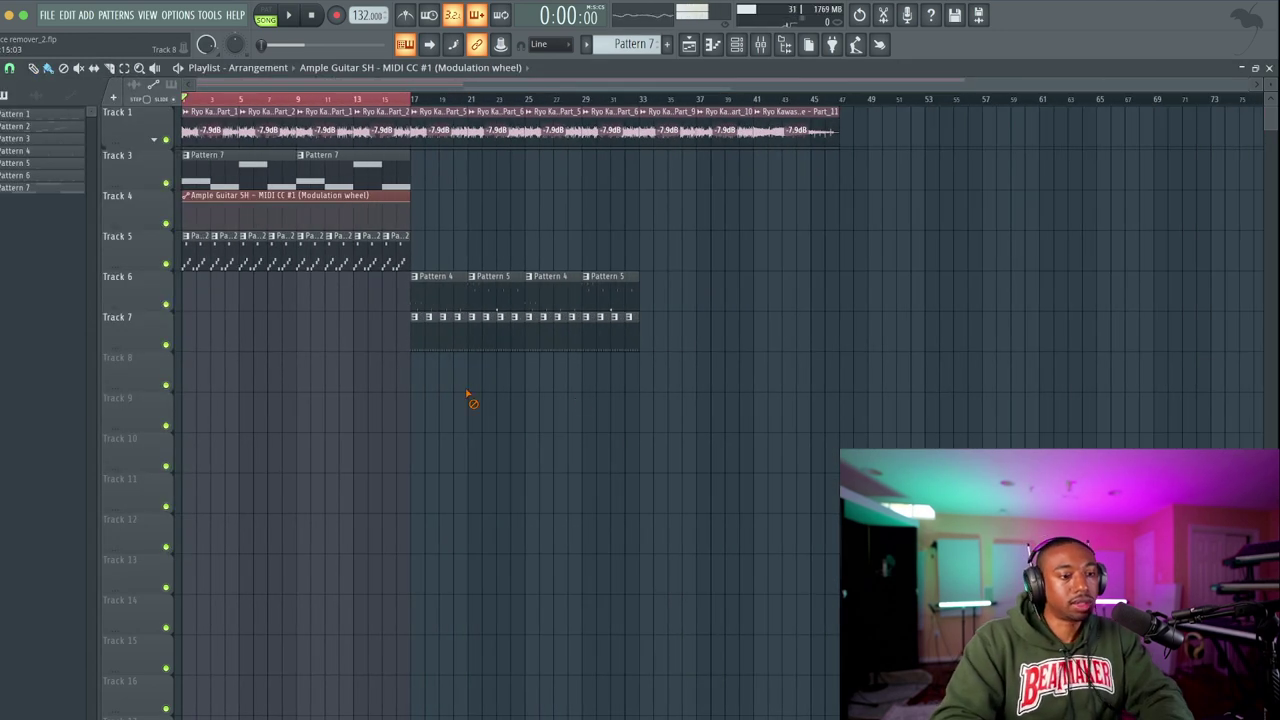
key(space)
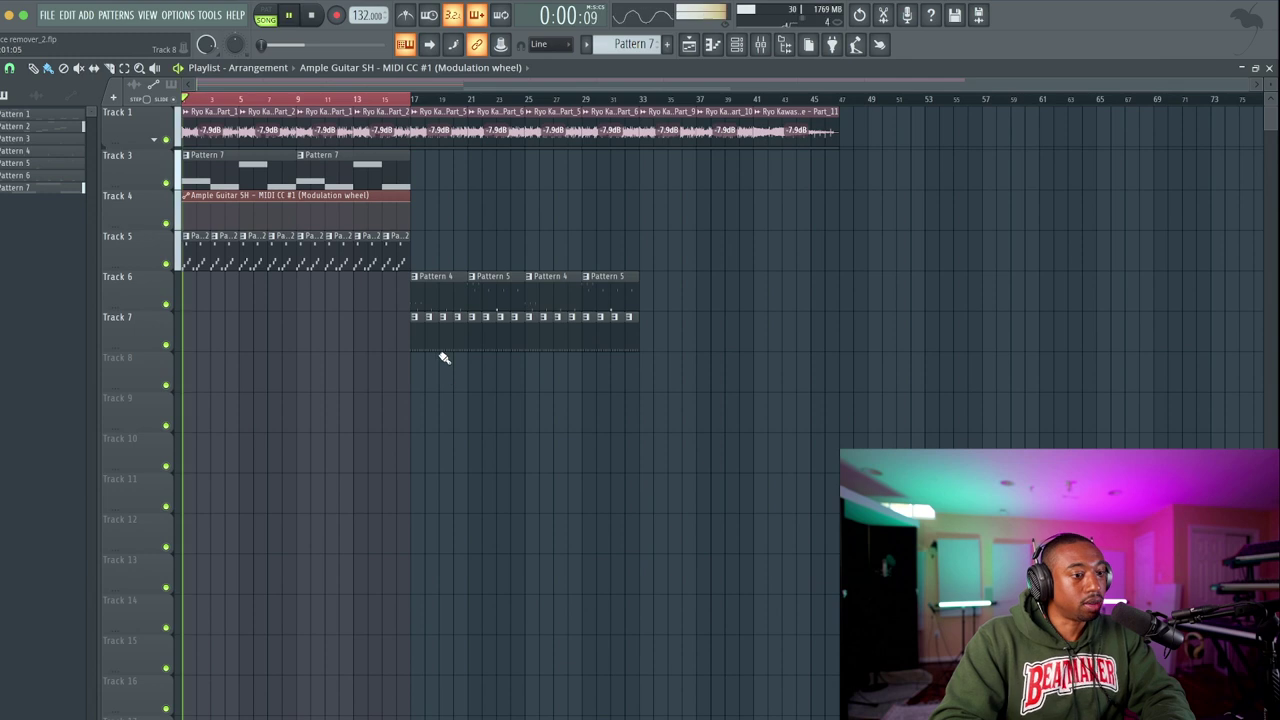
click(760, 46)
key(space)
click(694, 164)
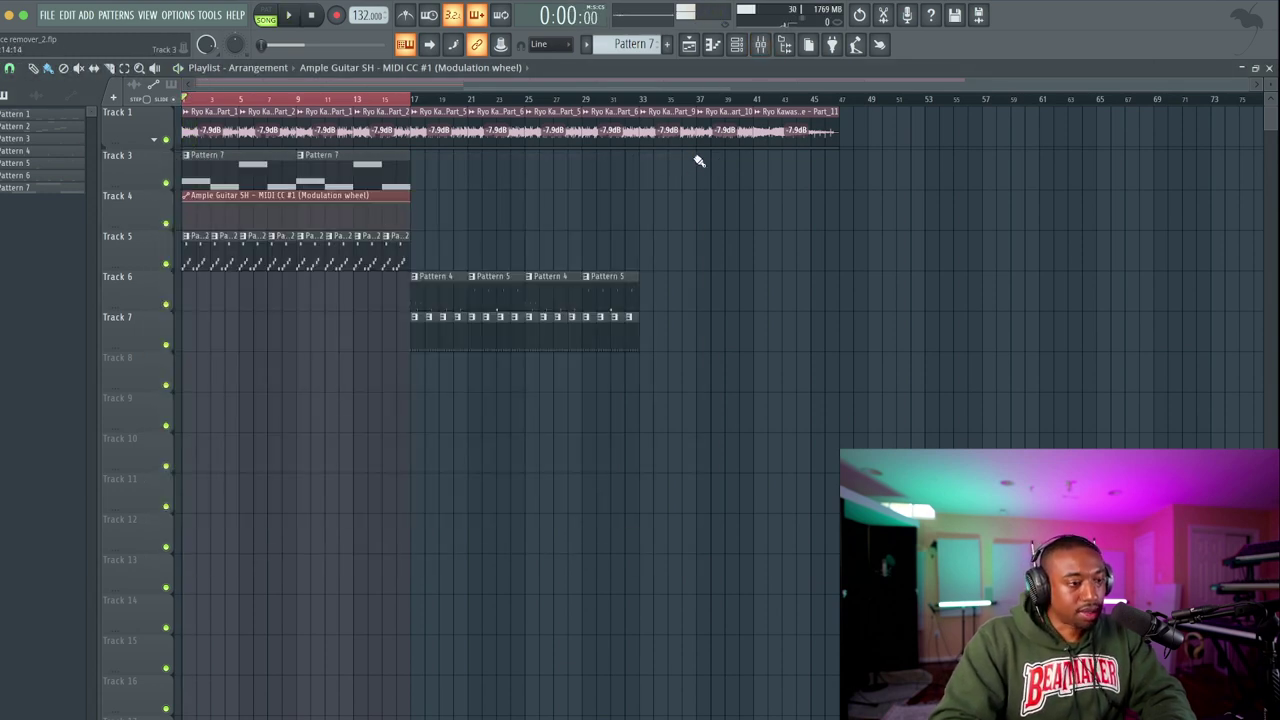
key(space)
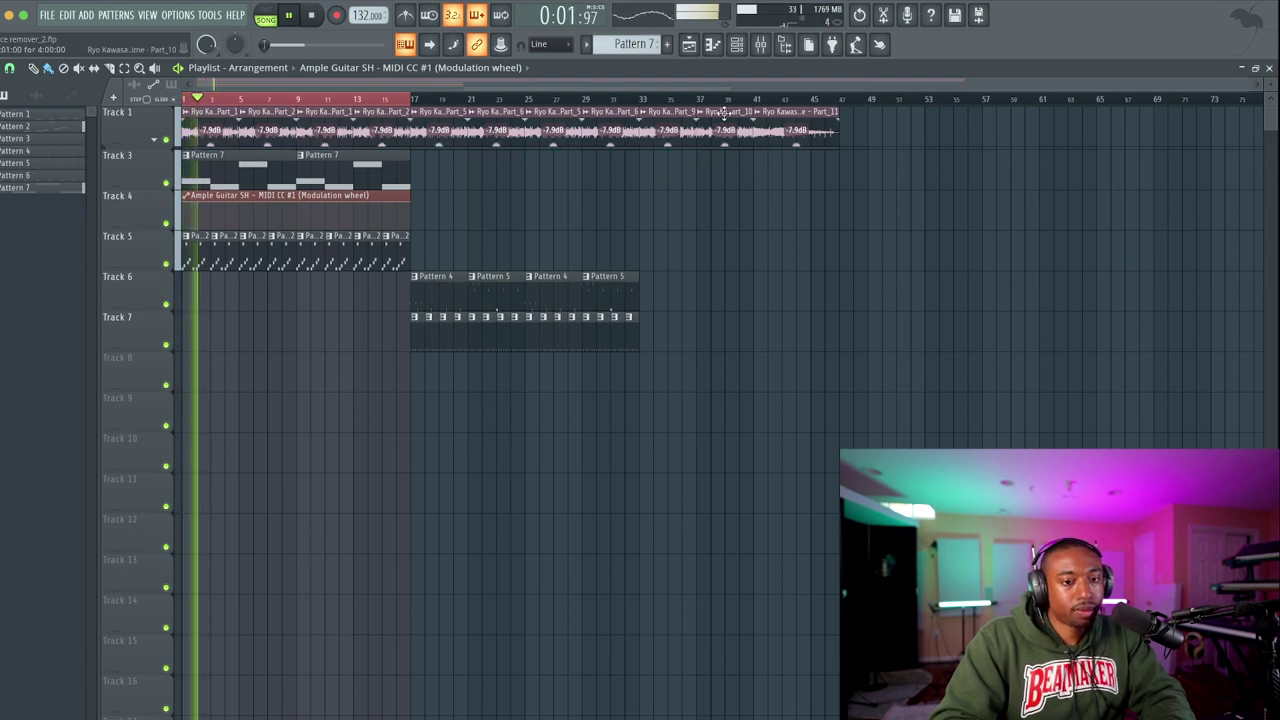
key(space)
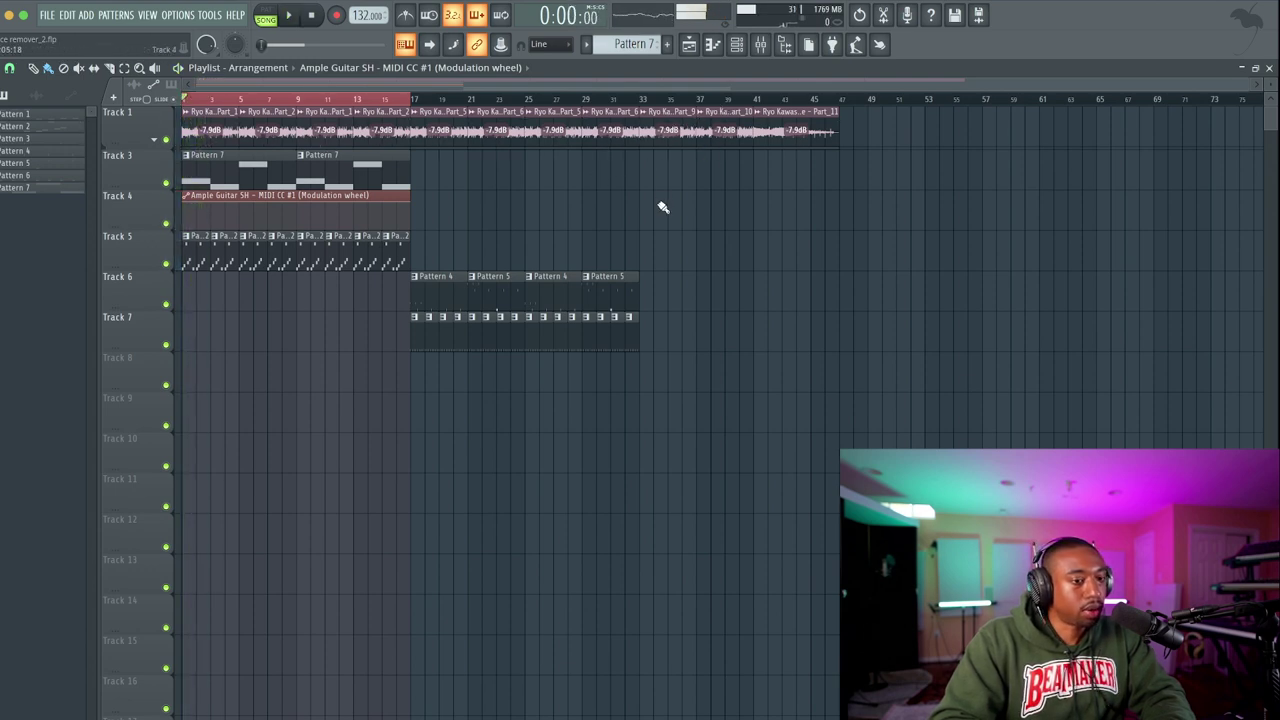
key(space)
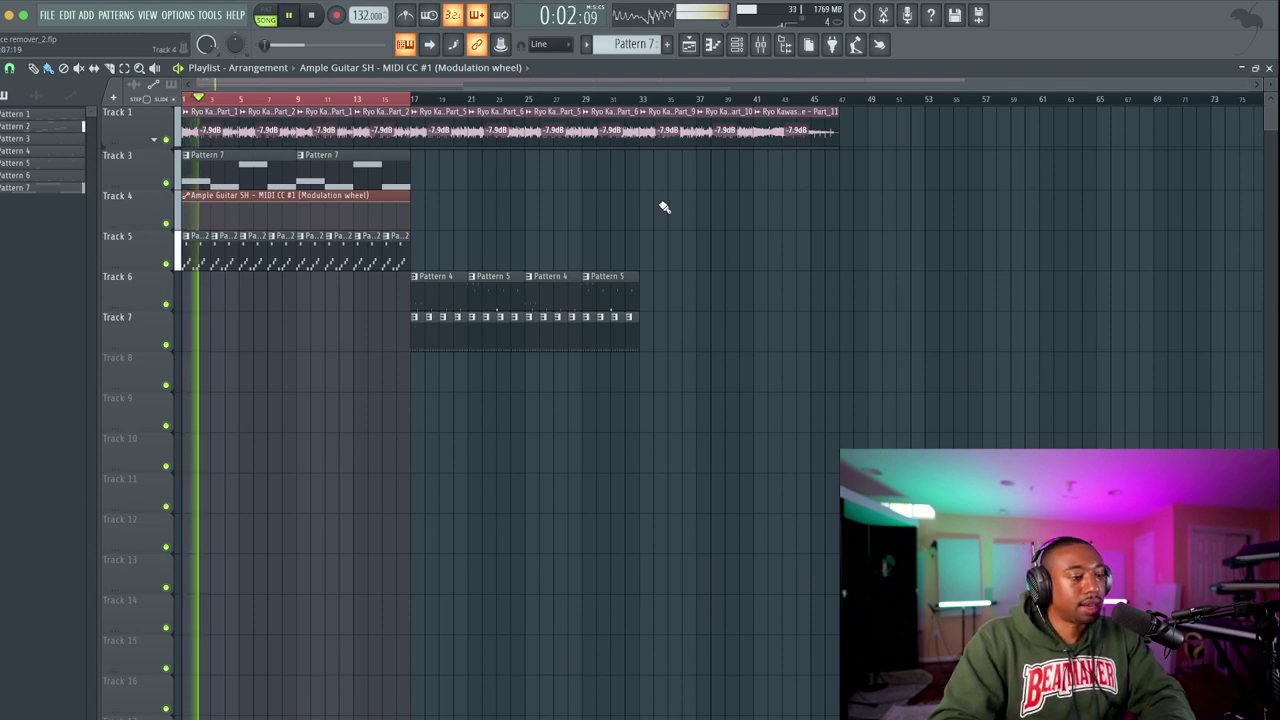
key(space)
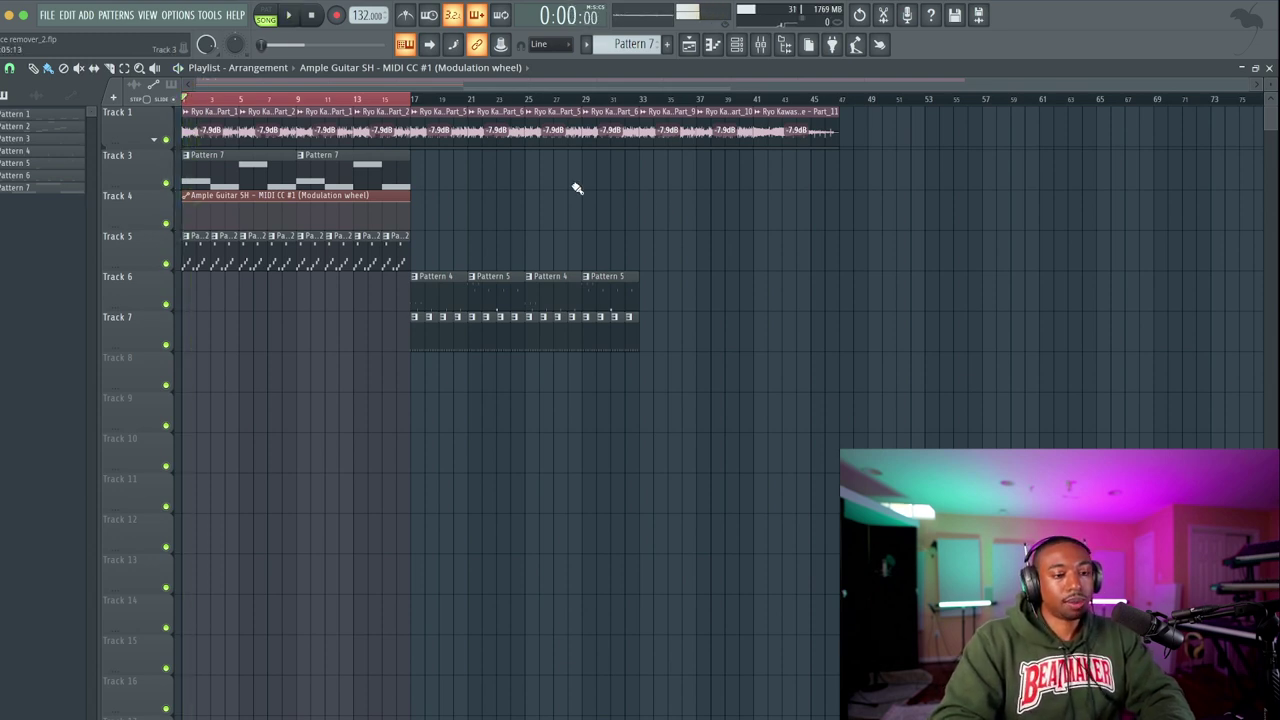
key(space)
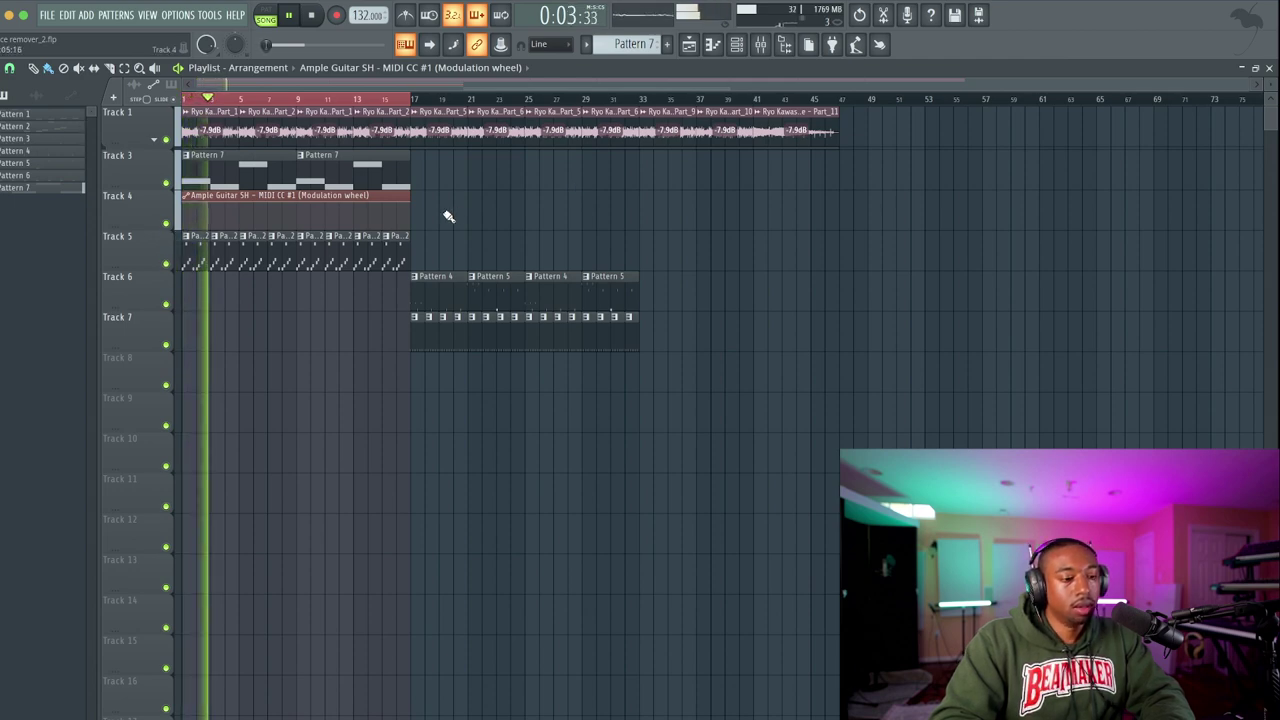
Send the Ample Guitar SH mixer track to REVERB and, at about 42%, to PARALLEL, and lower its volume further.
scroll(448, 216, up, 3)
scroll(448, 216, down, 3)
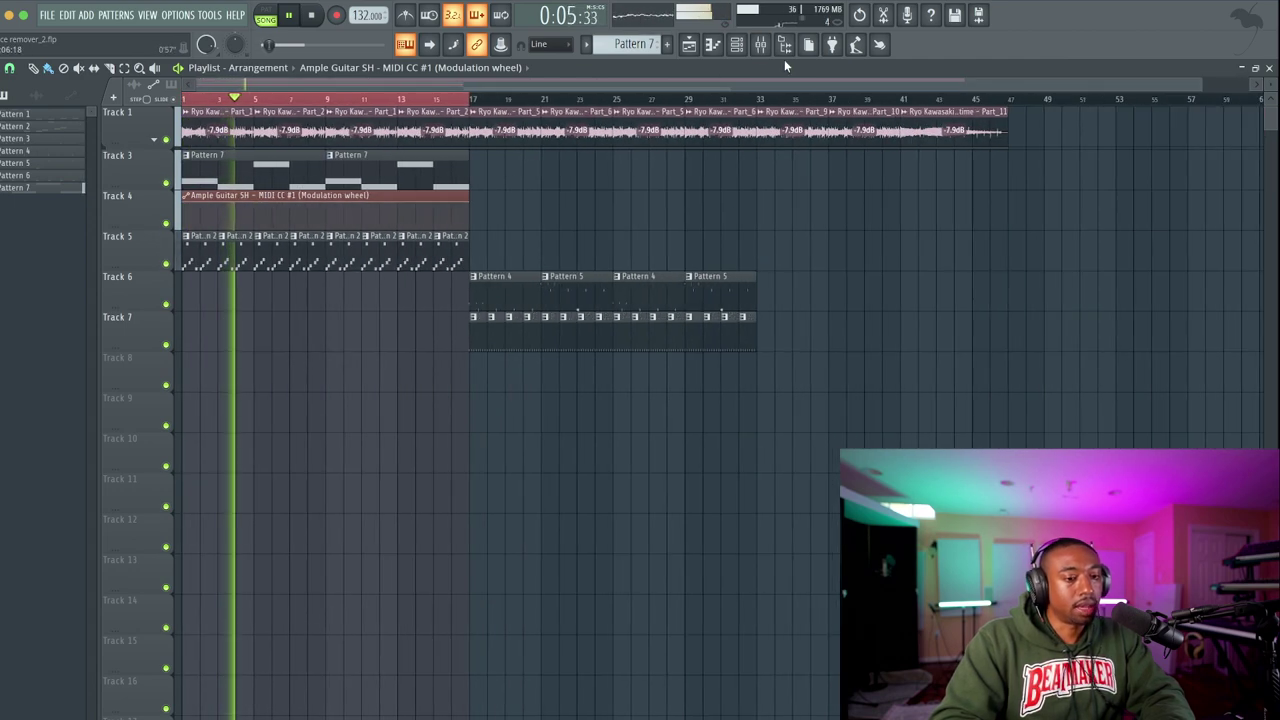
click(760, 44)
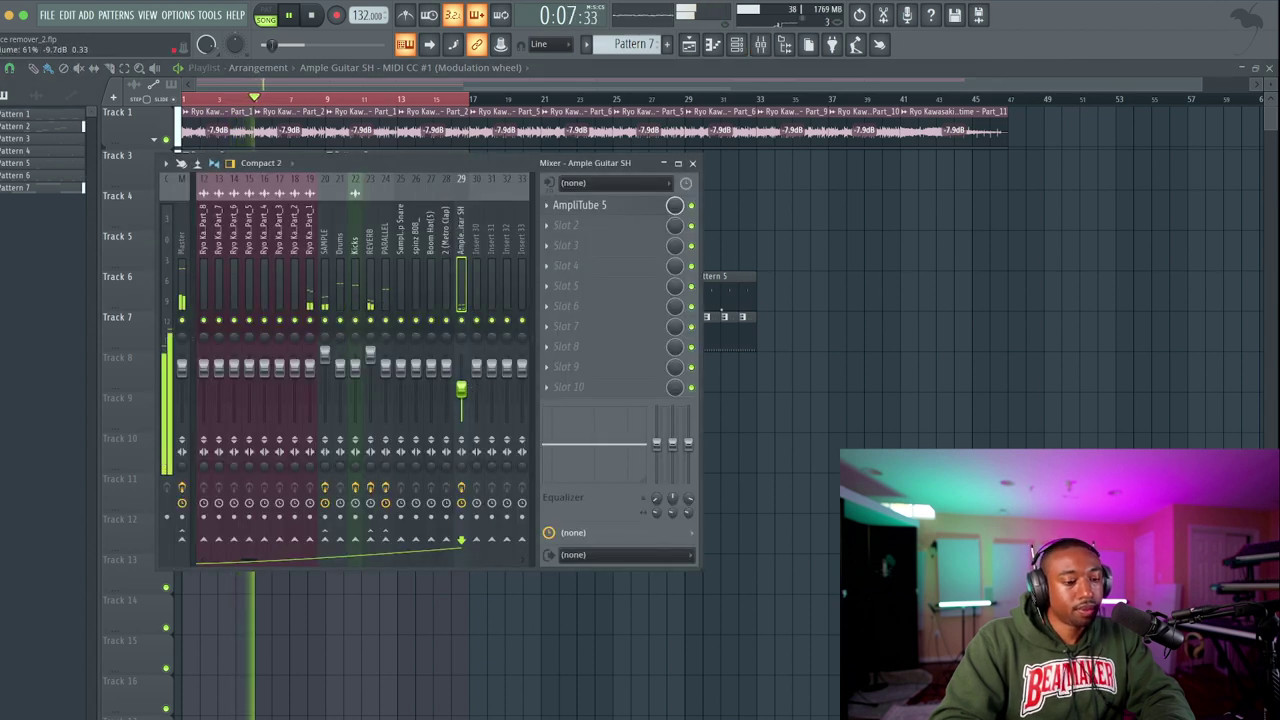
click(370, 540)
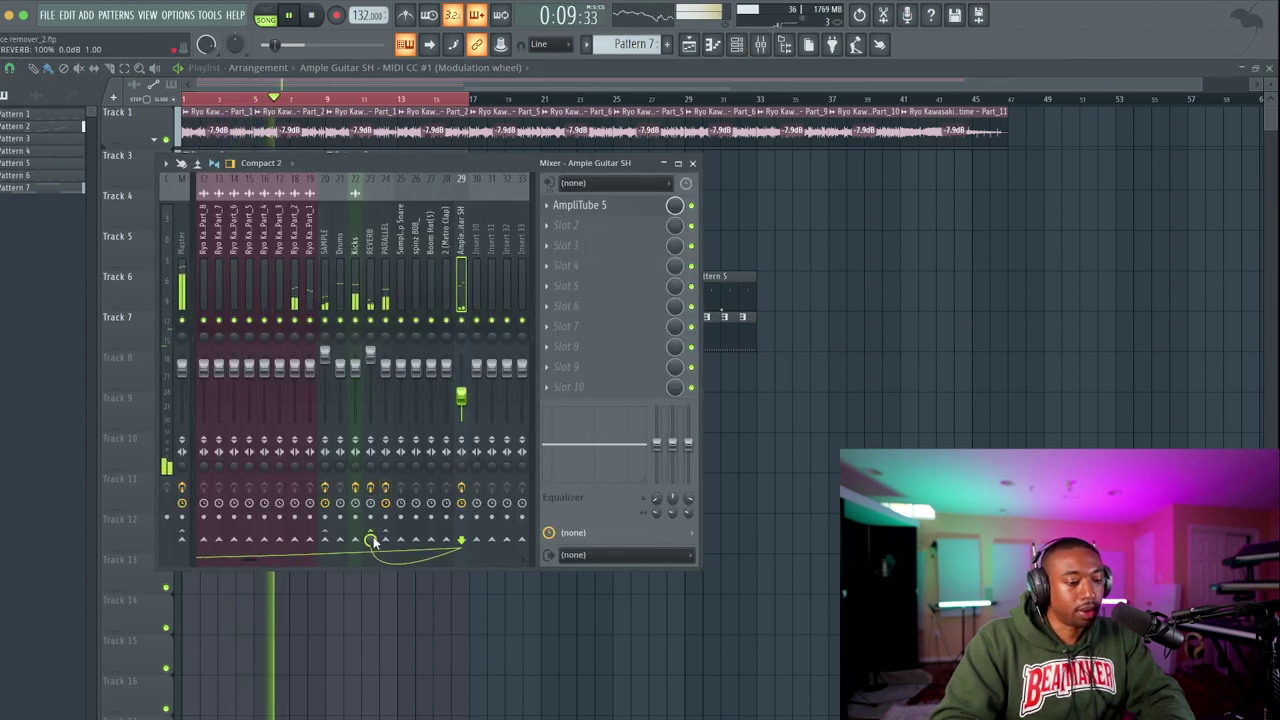
click(386, 541)
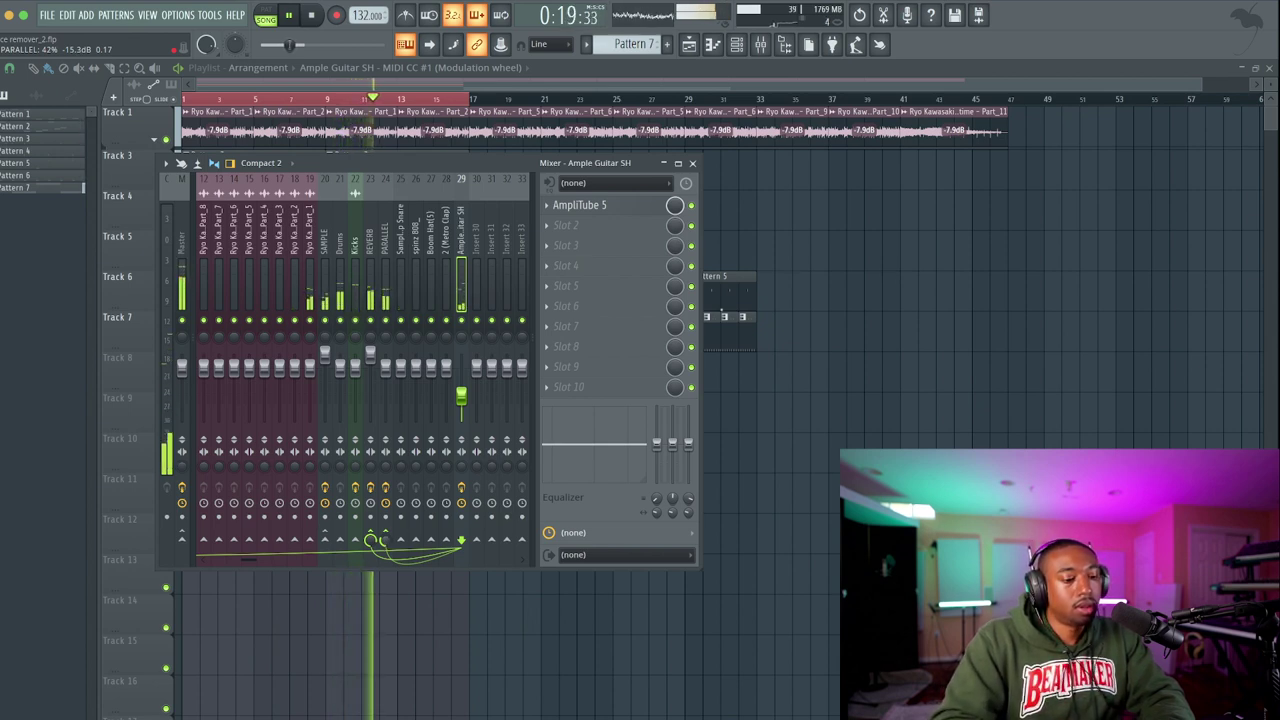
drag(461, 395, 461, 405)
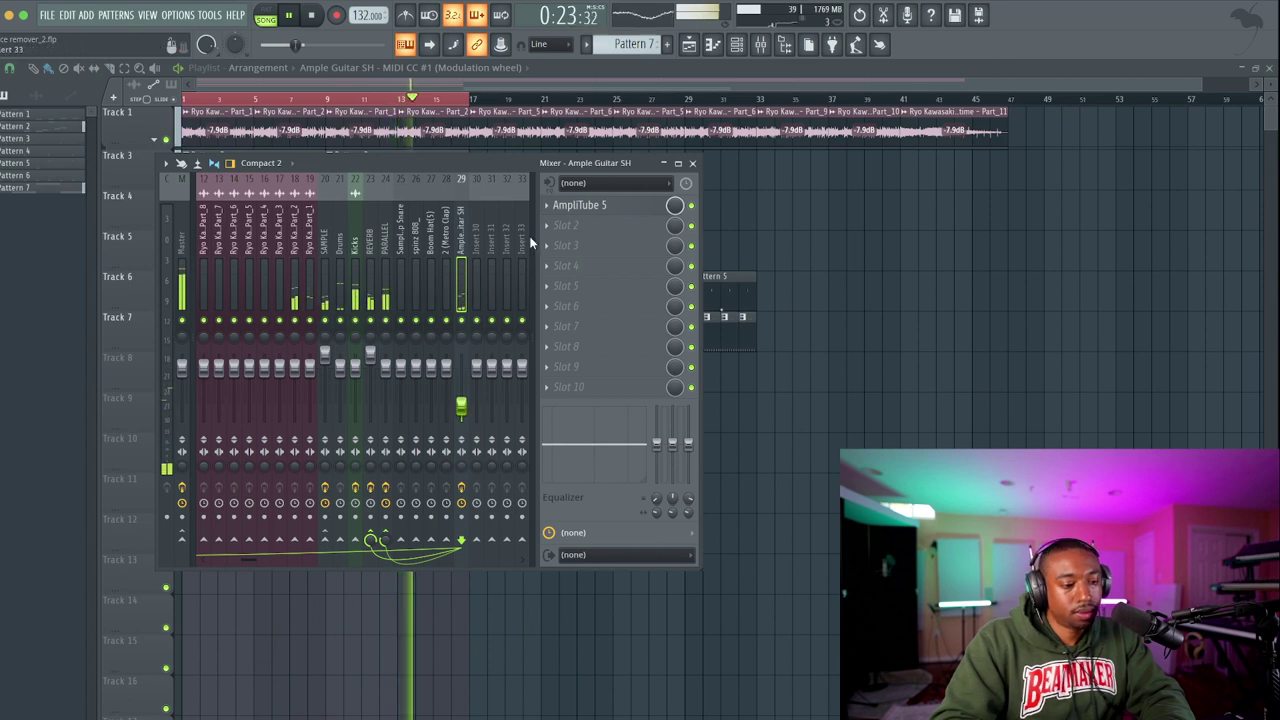
click(692, 162)
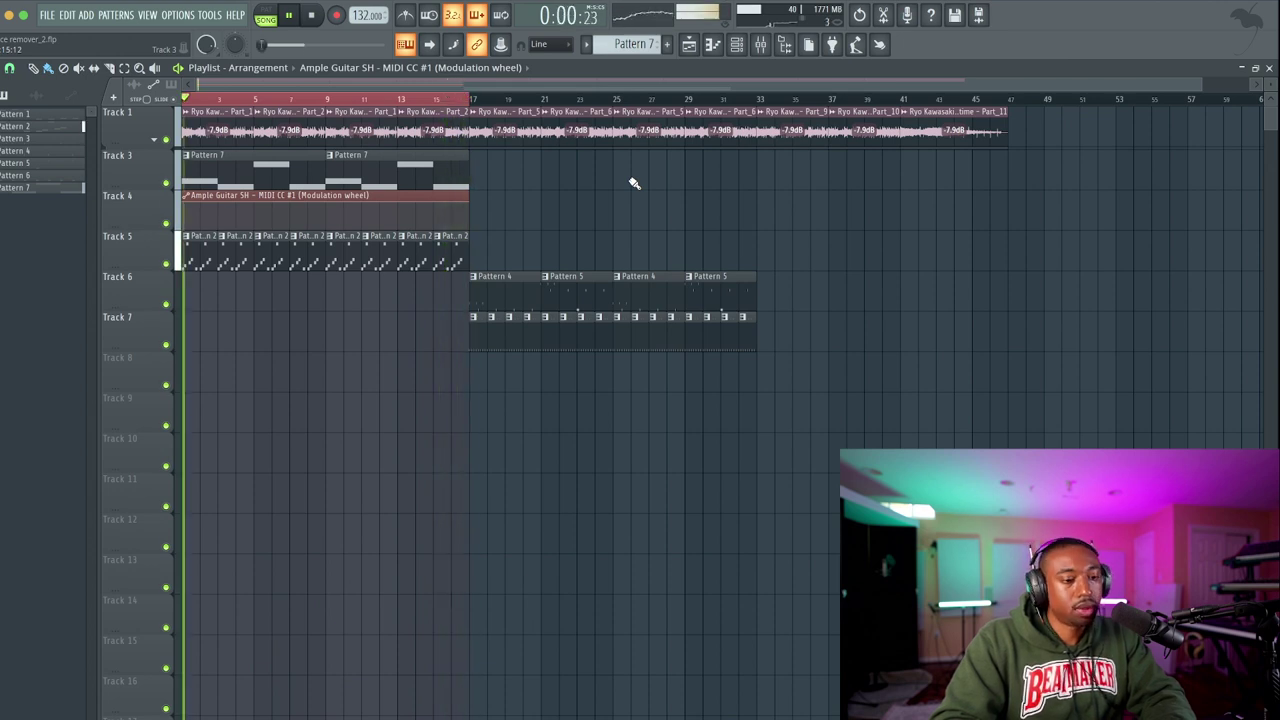
Set the time shift of the Audio-002 drum channel to 0:02 in its miscellaneous settings.
click(736, 44)
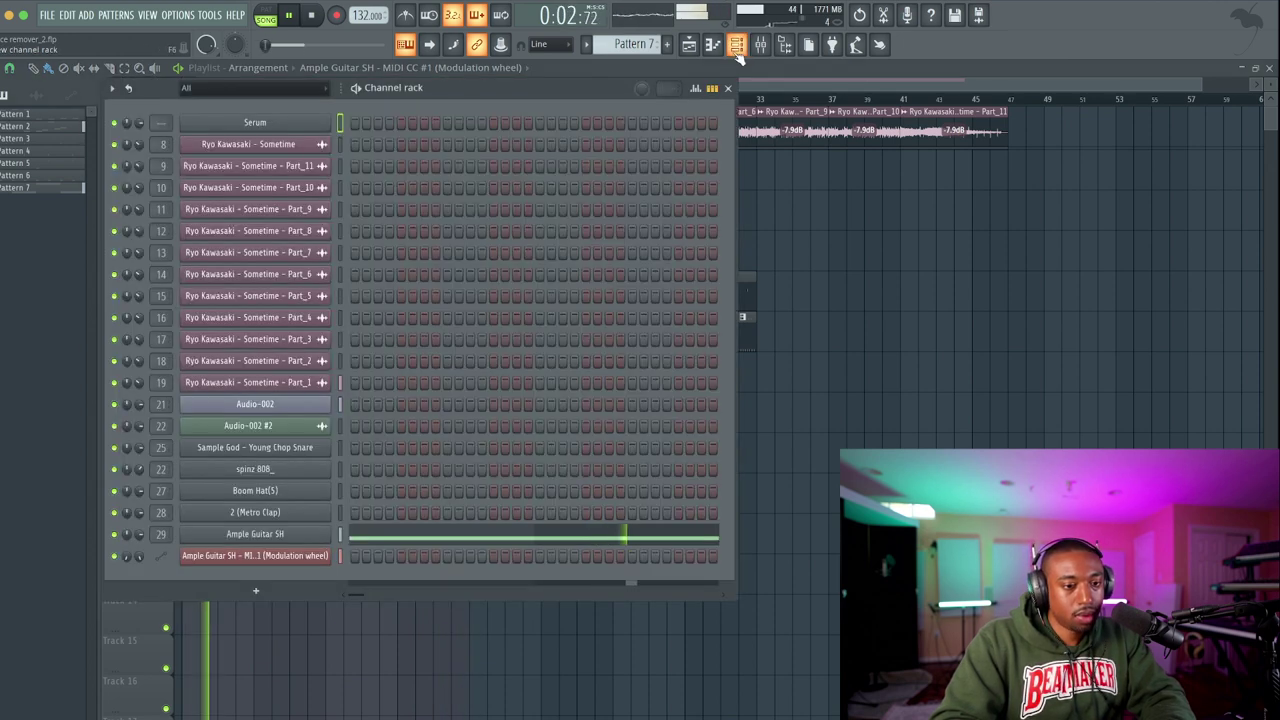
click(287, 407)
click(166, 126)
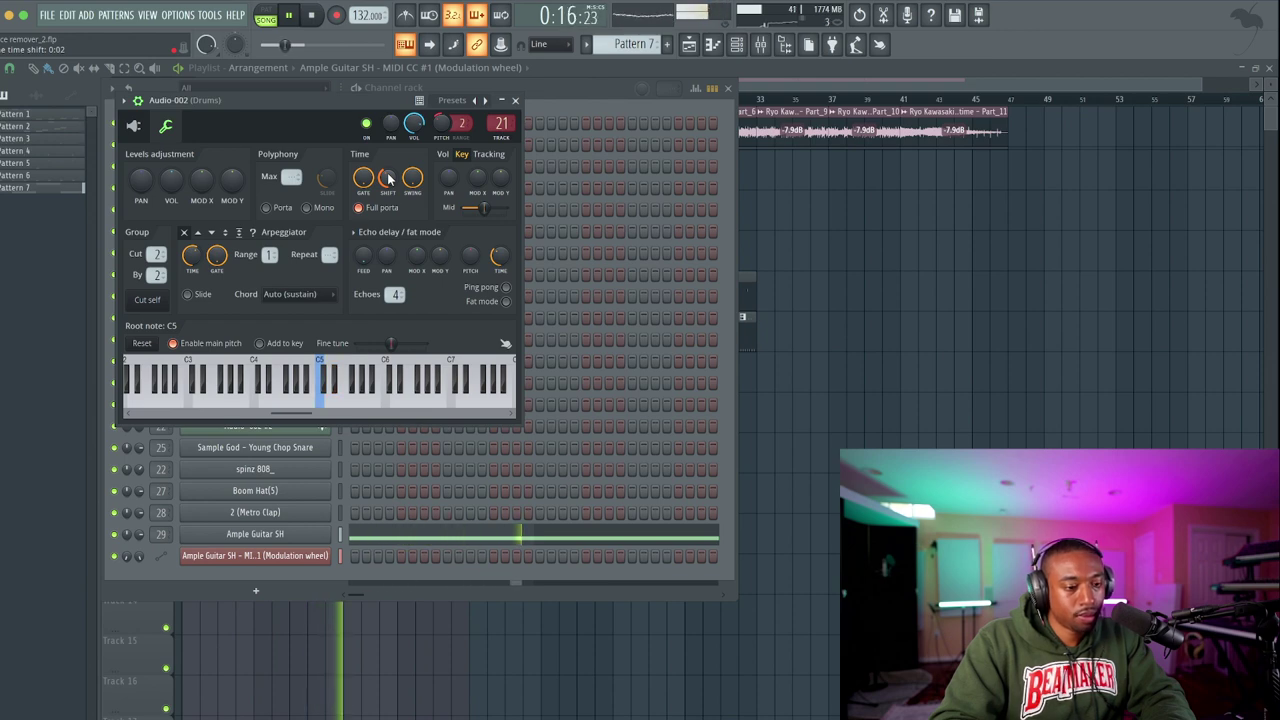
click(515, 100)
click(727, 88)
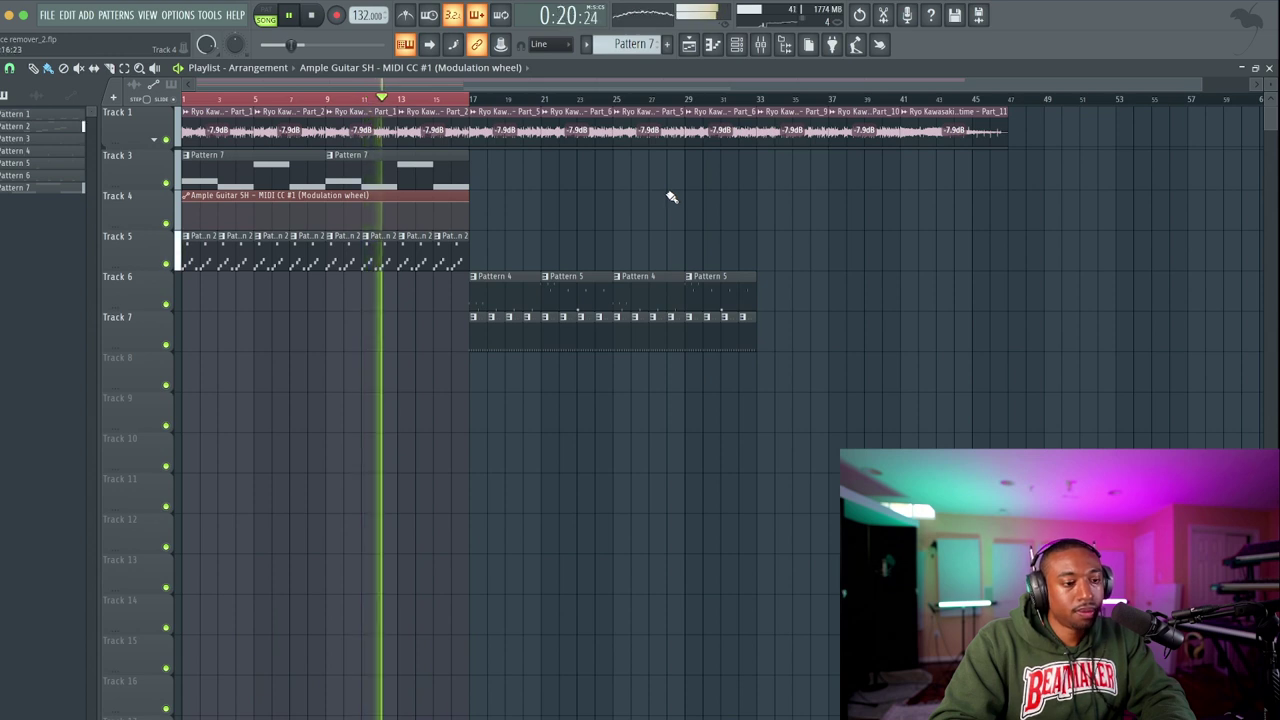
Add FabFilter Pro-MB to the SAMPLE mixer track's slot 7 and create a compression band around 5 kHz.
click(762, 44)
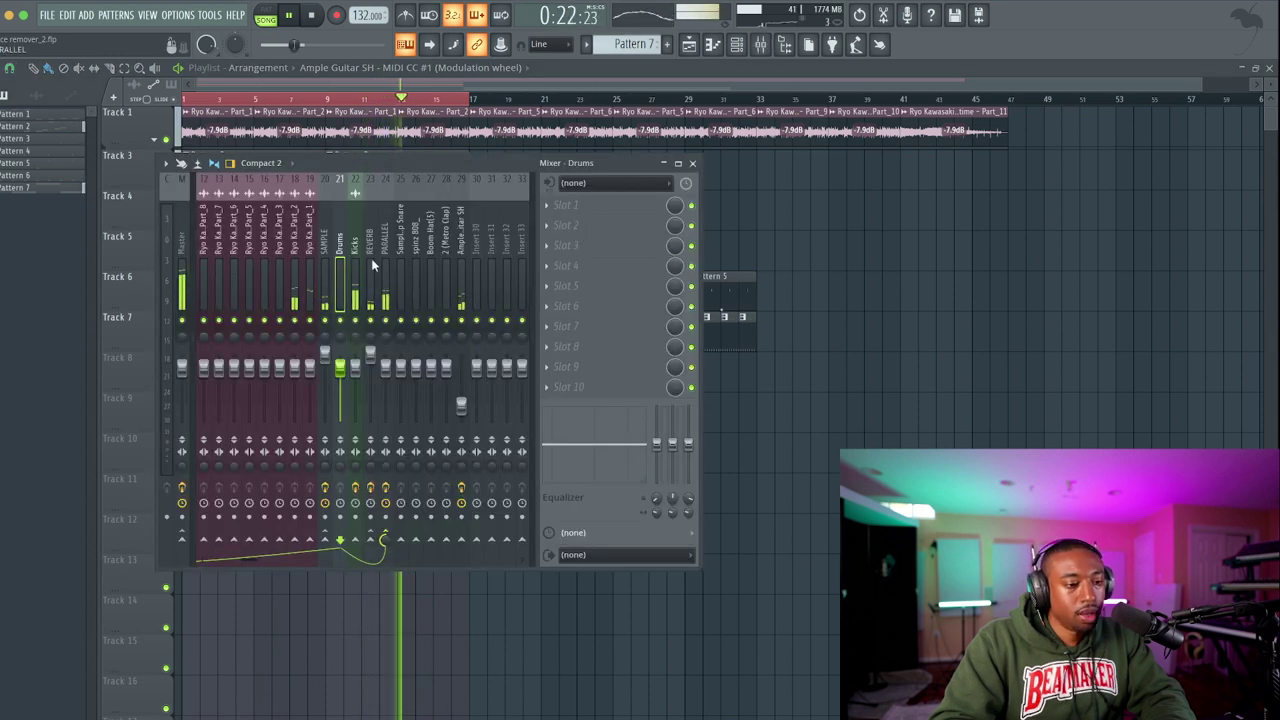
click(324, 248)
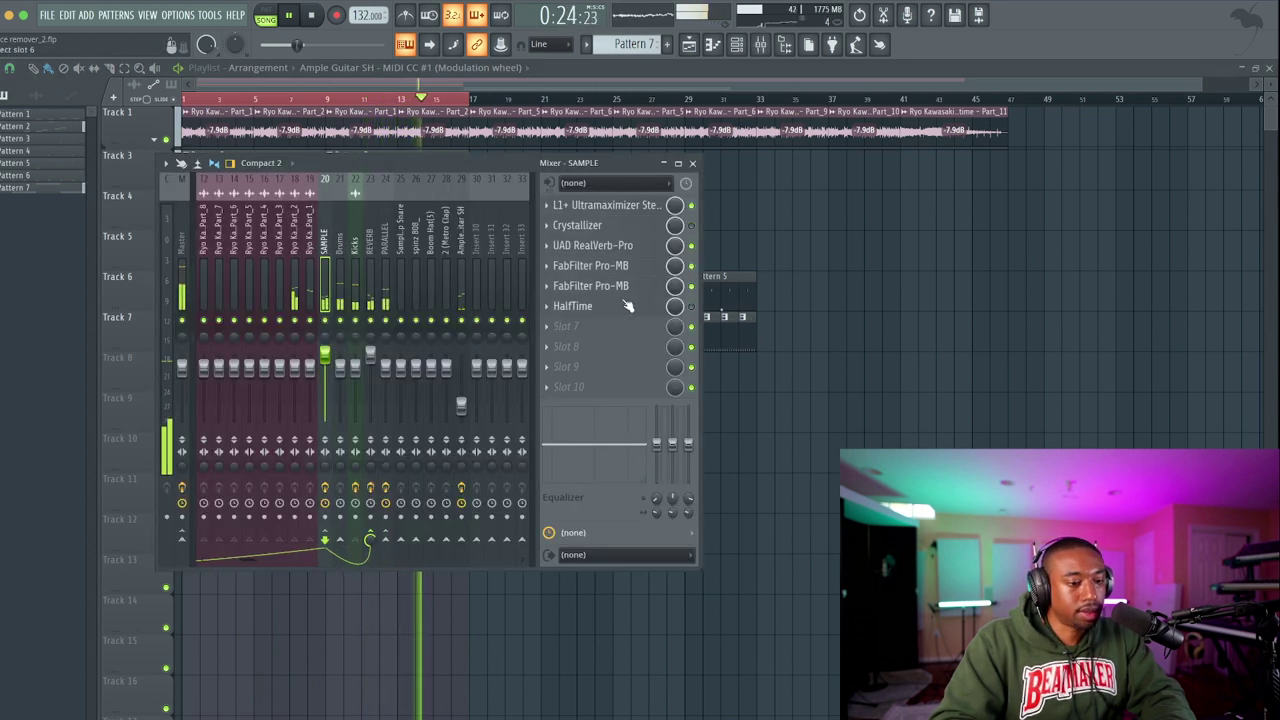
click(607, 326)
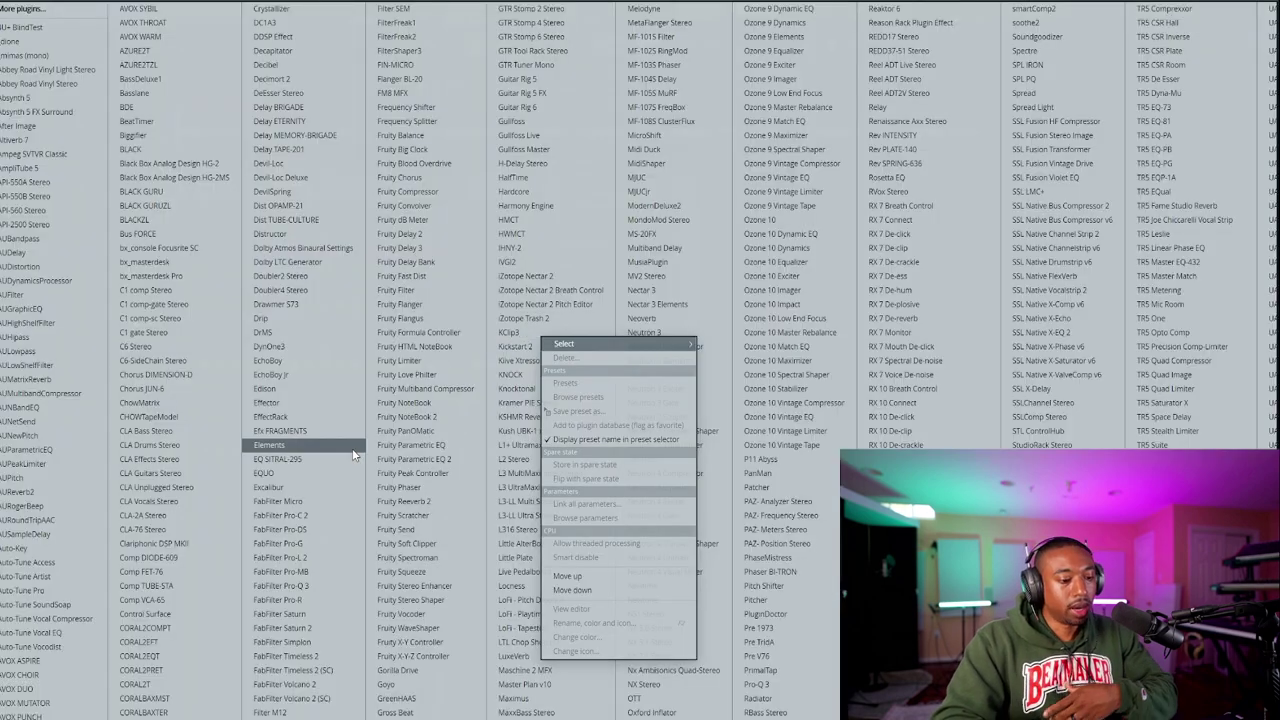
click(338, 578)
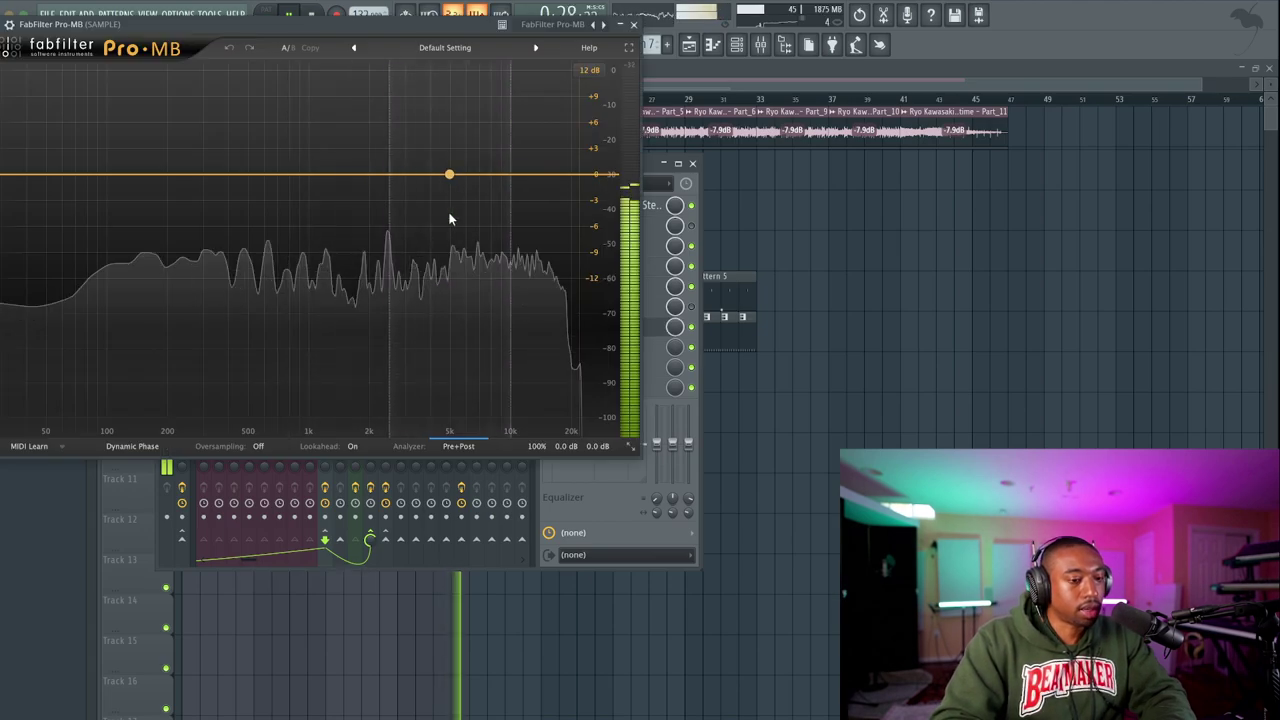
click(449, 175)
mouse_move(409, 74)
mouse_down()
mouse_move(458, 71)
mouse_move(368, 68)
mouse_move(442, 70)
mouse_up()
click(633, 24)
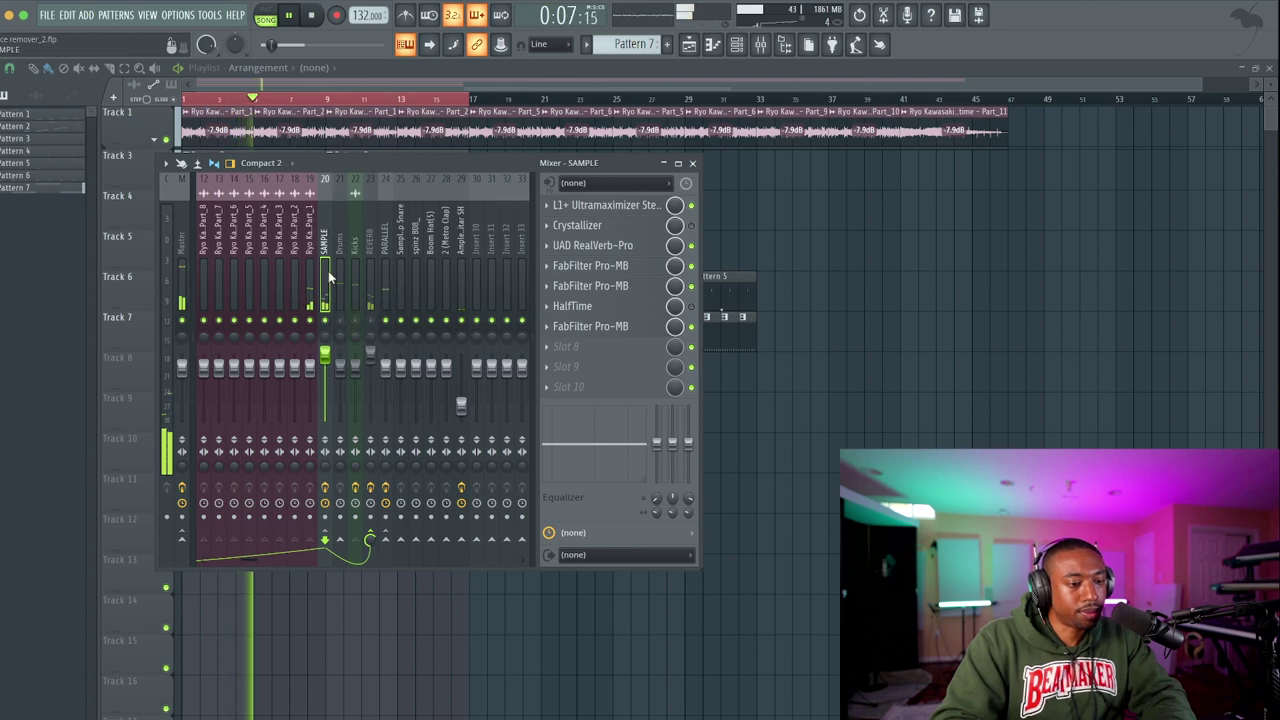
Extend the new Pro-MB band's low crossover down to about 1.8 kHz, set attack to 0%, shorten release and lower the threshold to about -59.7 dB.
click(600, 326)
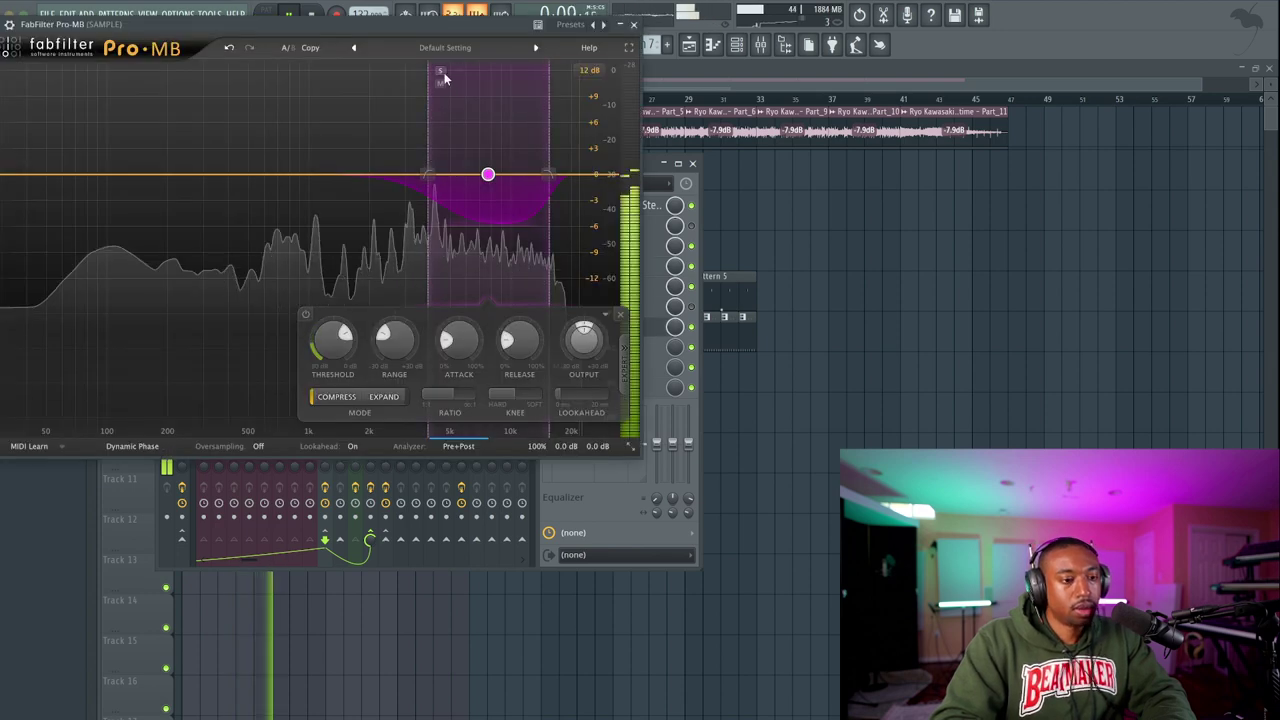
drag(487, 175, 361, 156)
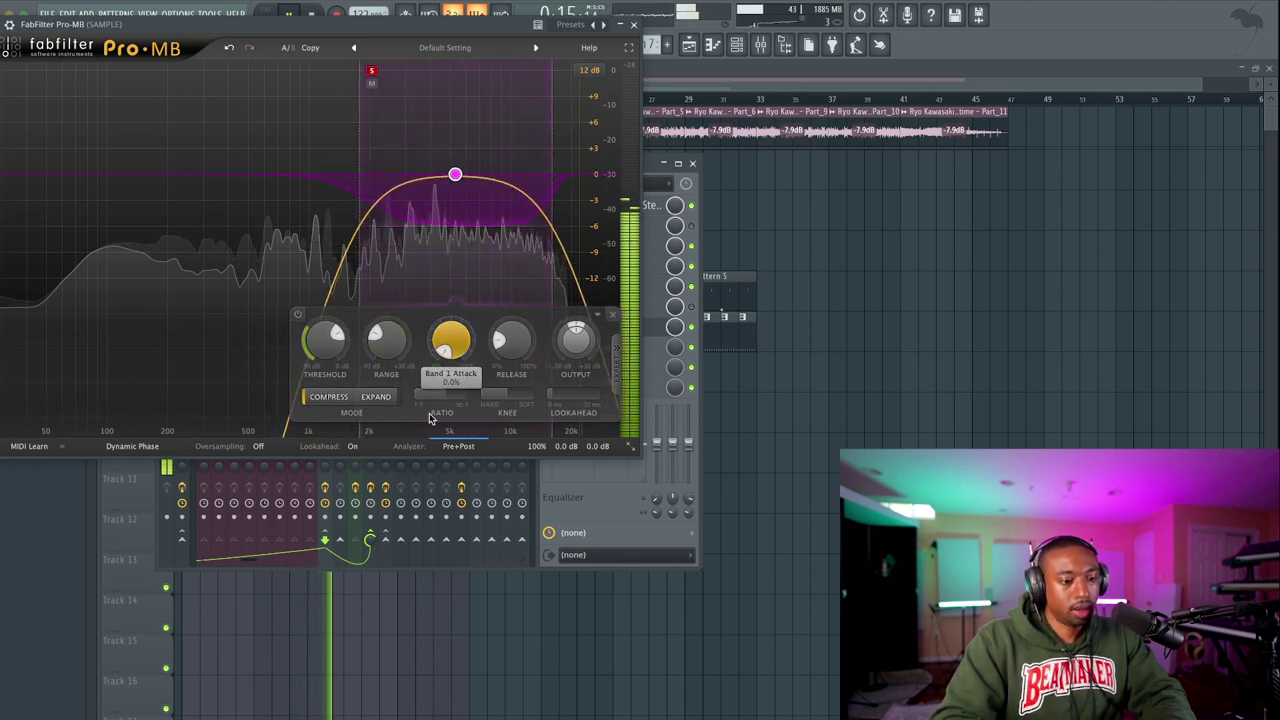
drag(511, 342, 511, 356)
drag(310, 356, 307, 368)
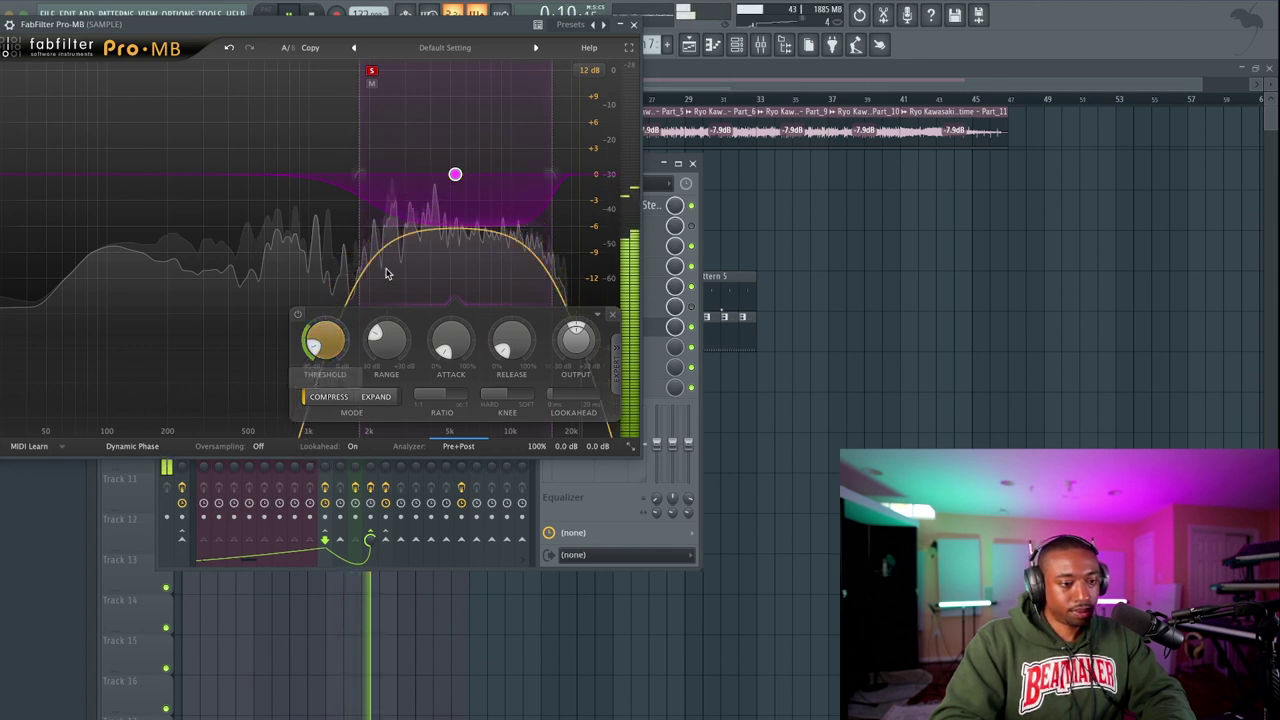
scroll(323, 340, down, 5)
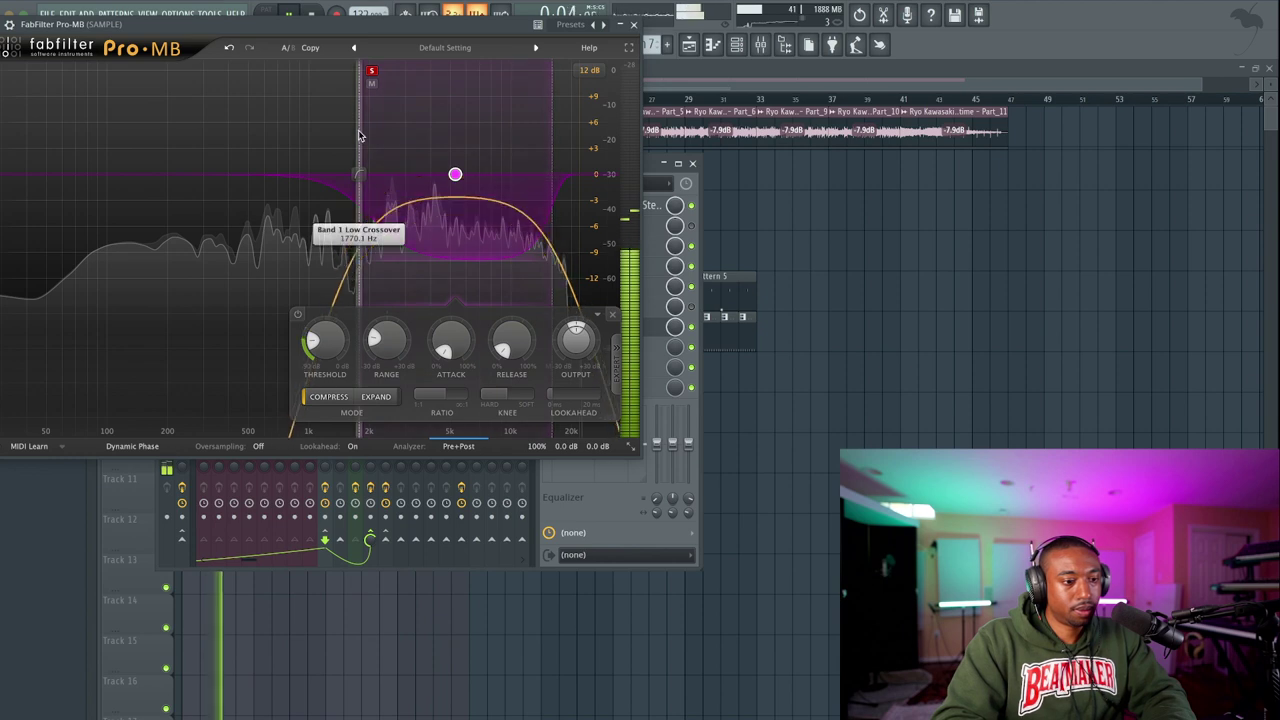
Raise the Pro-MB band's low crossover to about 2.5 kHz, extend its high end to the top of the spectrum, and unsolo it.
drag(360, 135, 389, 135)
drag(552, 152, 598, 148)
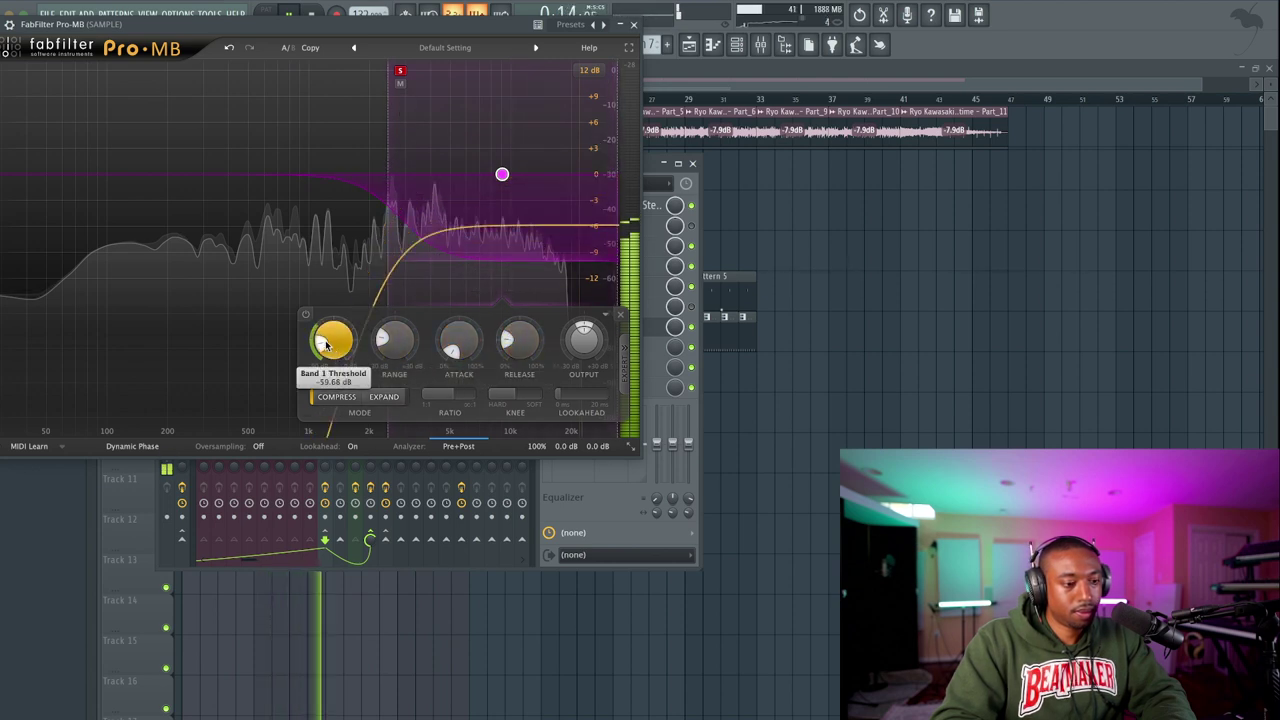
click(400, 73)
click(630, 24)
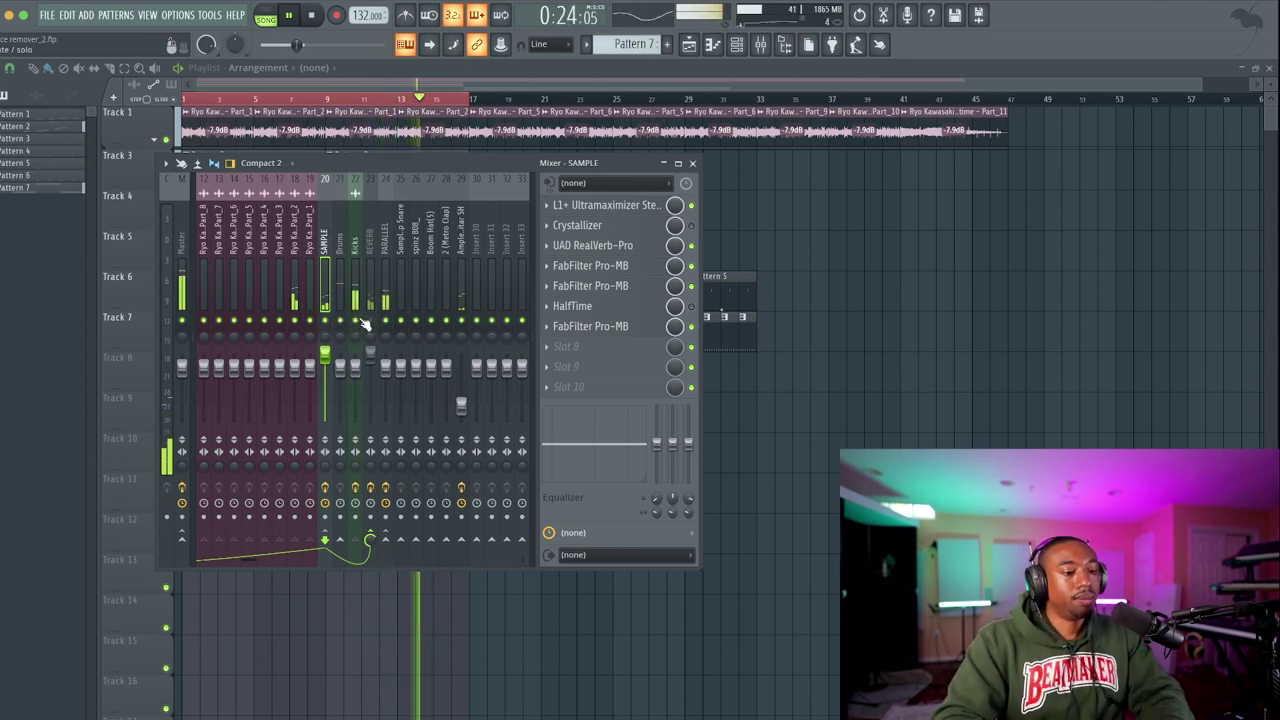
Check the Drums and Kicks mixer tracks, show the full Playlist and stop playback.
click(347, 246)
click(357, 244)
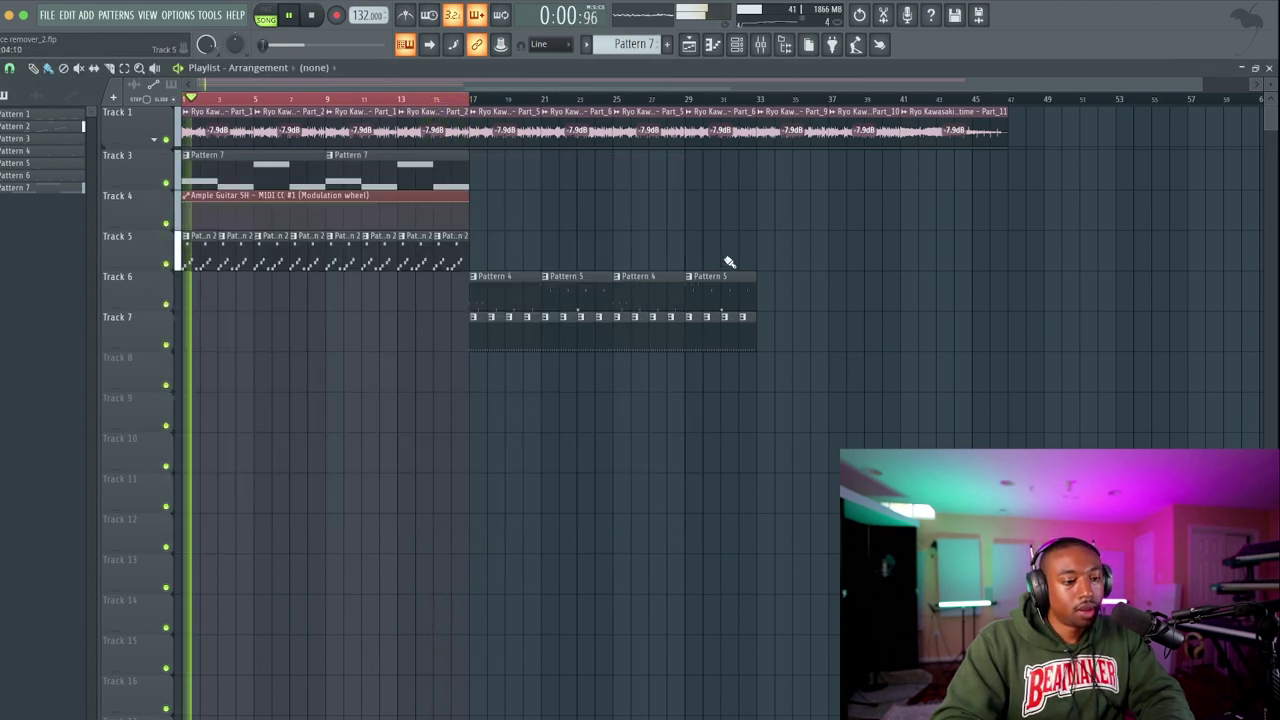
key(space)
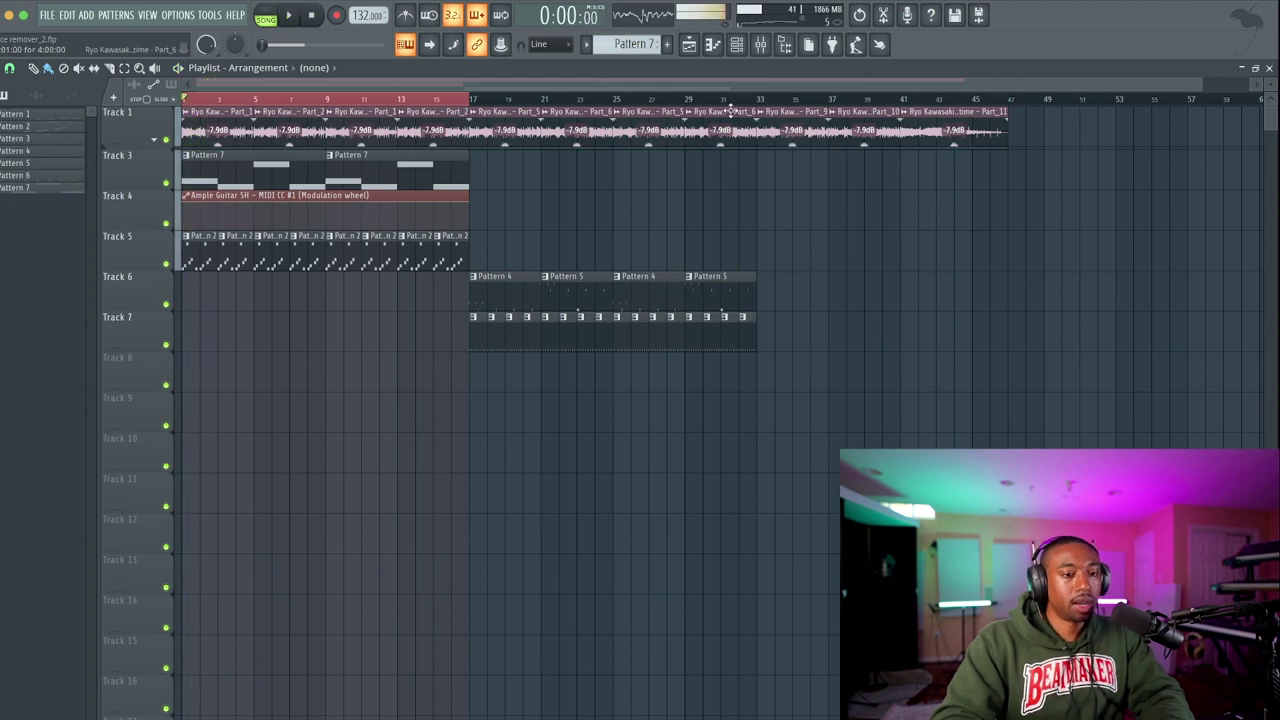
Play the song and examine the levels of all mixer tracks, from the inserts and sample parts to REVERB, PARALLEL and Ample Guitar SH.
click(762, 48)
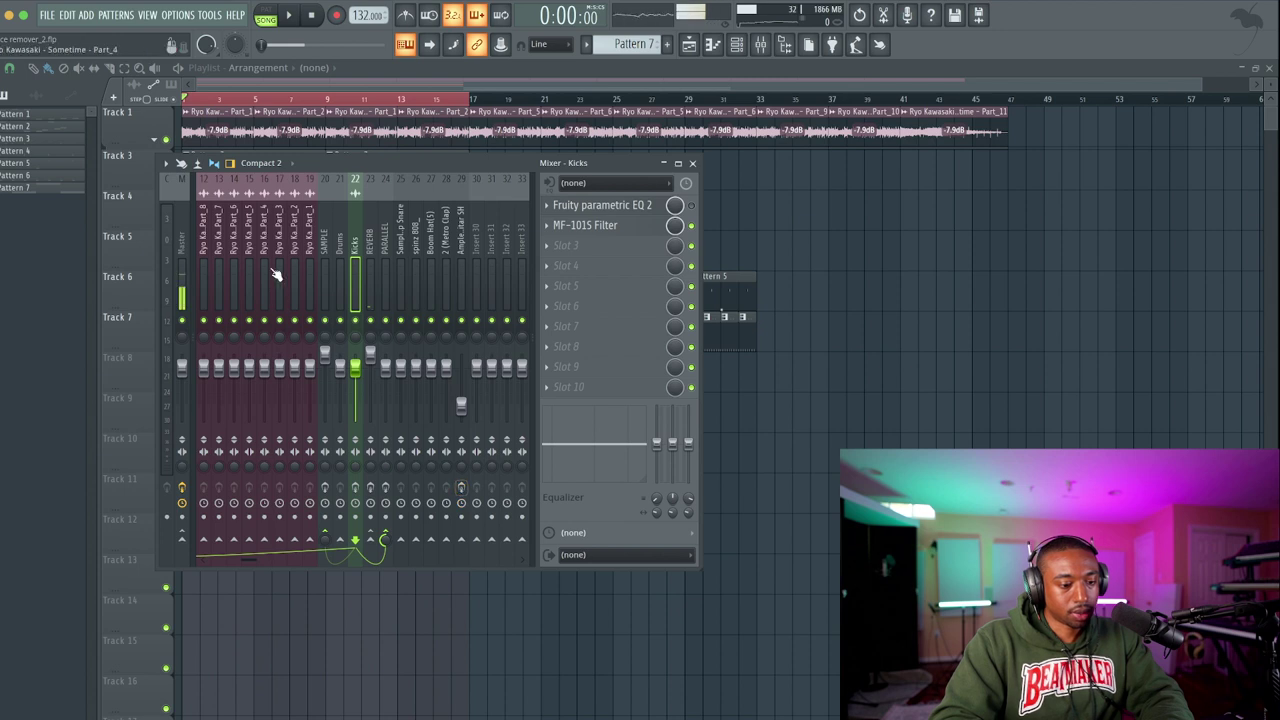
scroll(280, 300, up, 4)
key(space)
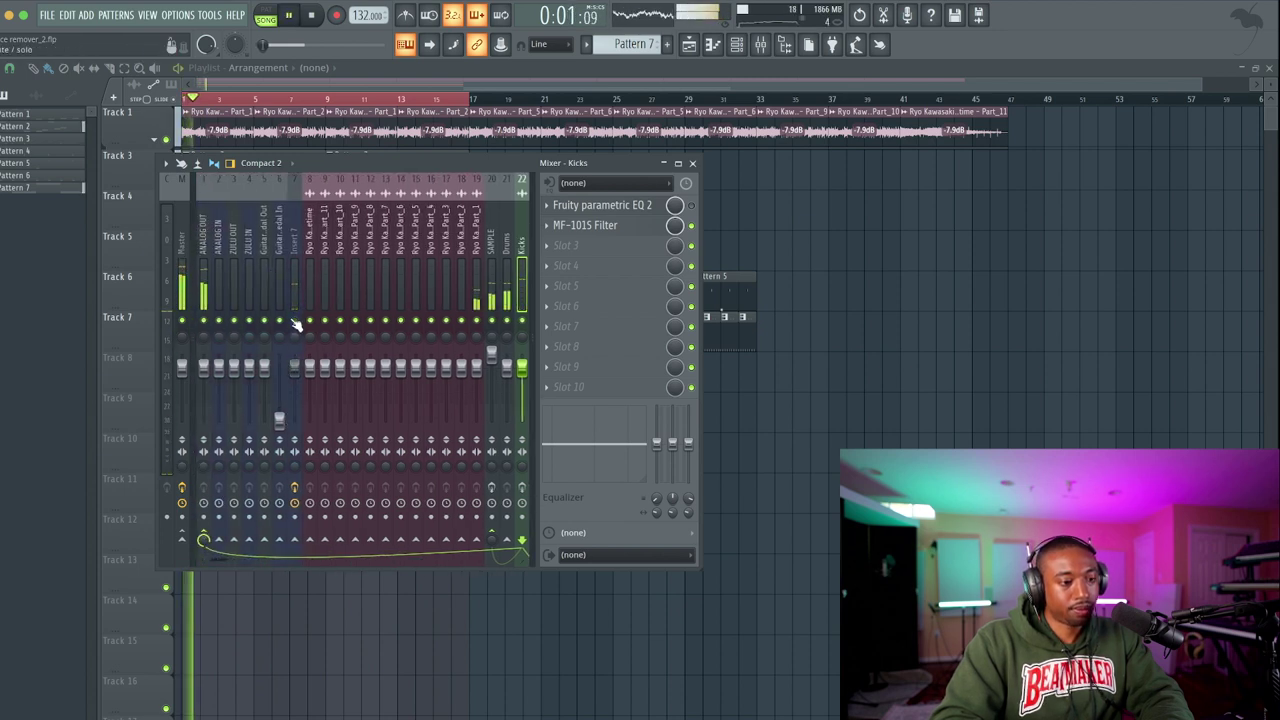
scroll(420, 270, down, 3)
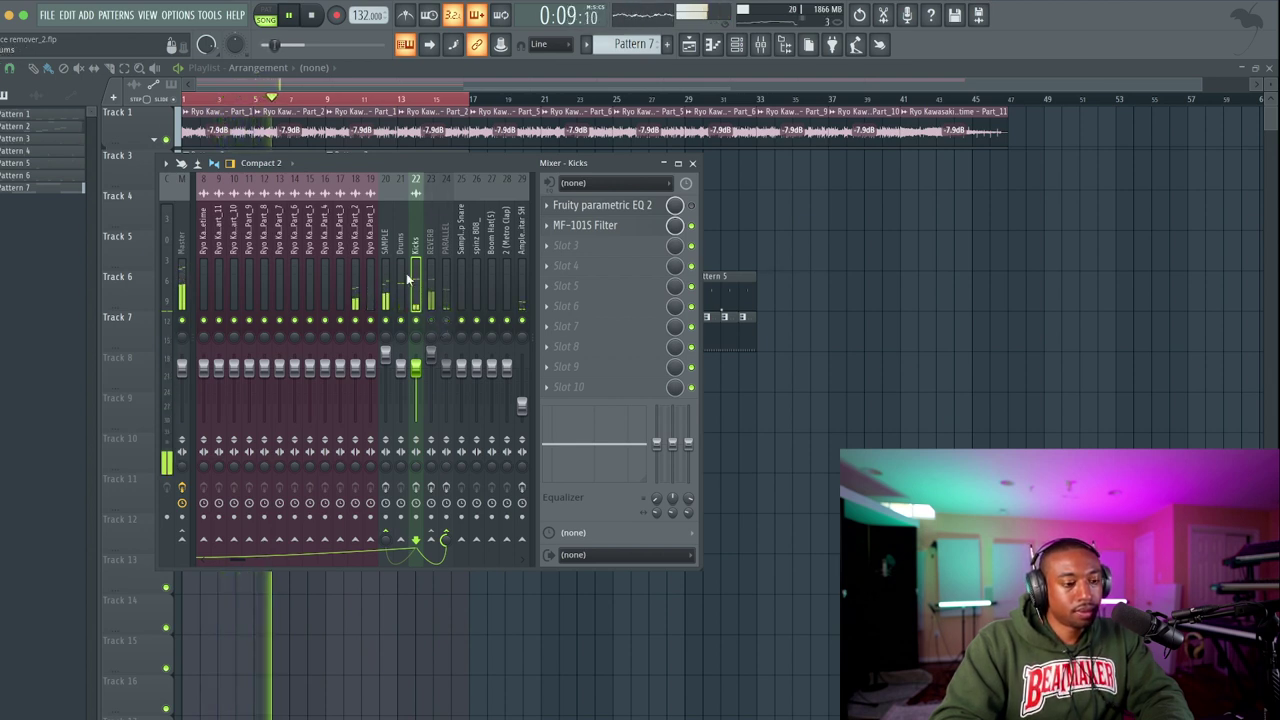
scroll(406, 273, up, 3)
scroll(406, 273, down, 3)
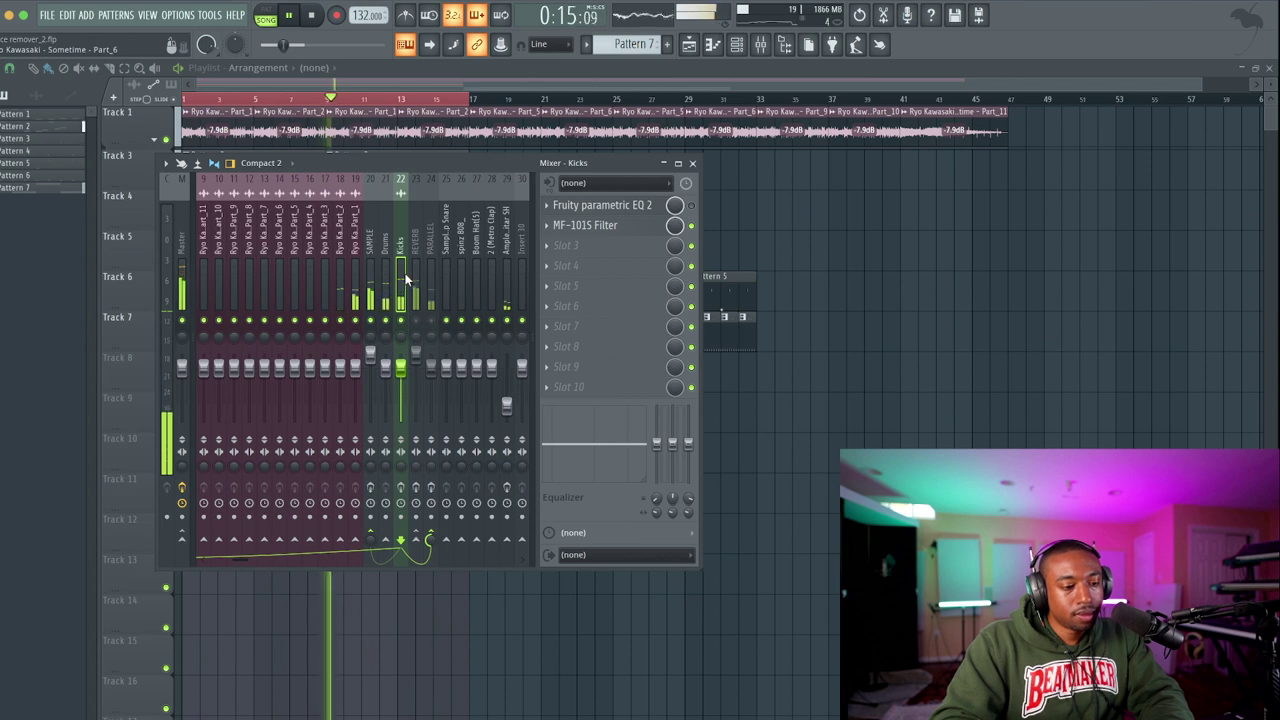
scroll(405, 275, down, 2)
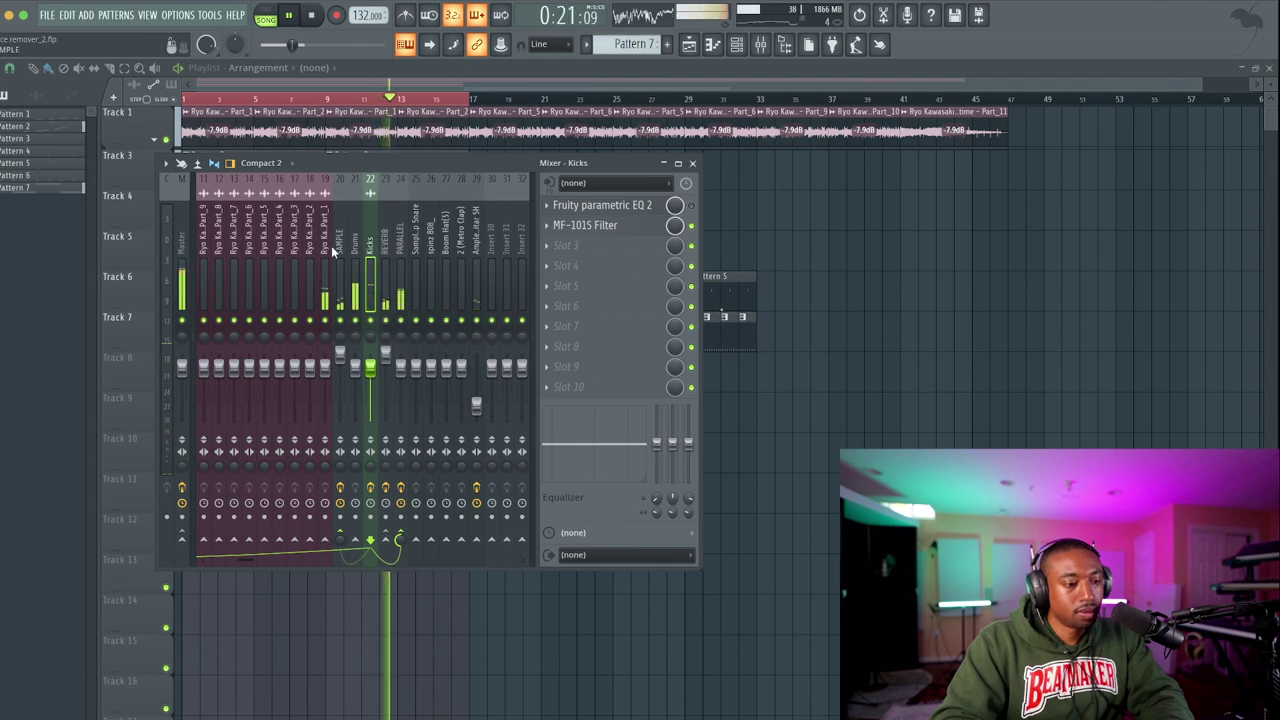
scroll(318, 246, up, 10)
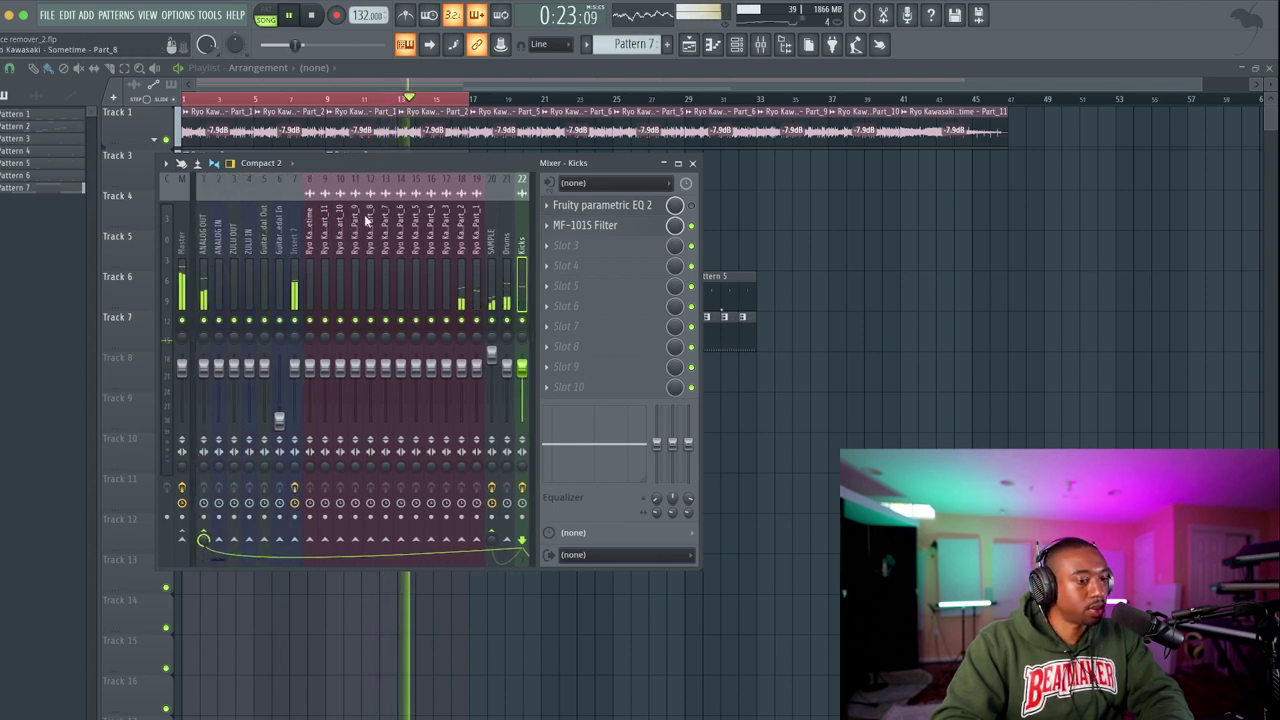
scroll(360, 220, down, 6)
scroll(277, 298, up, 5)
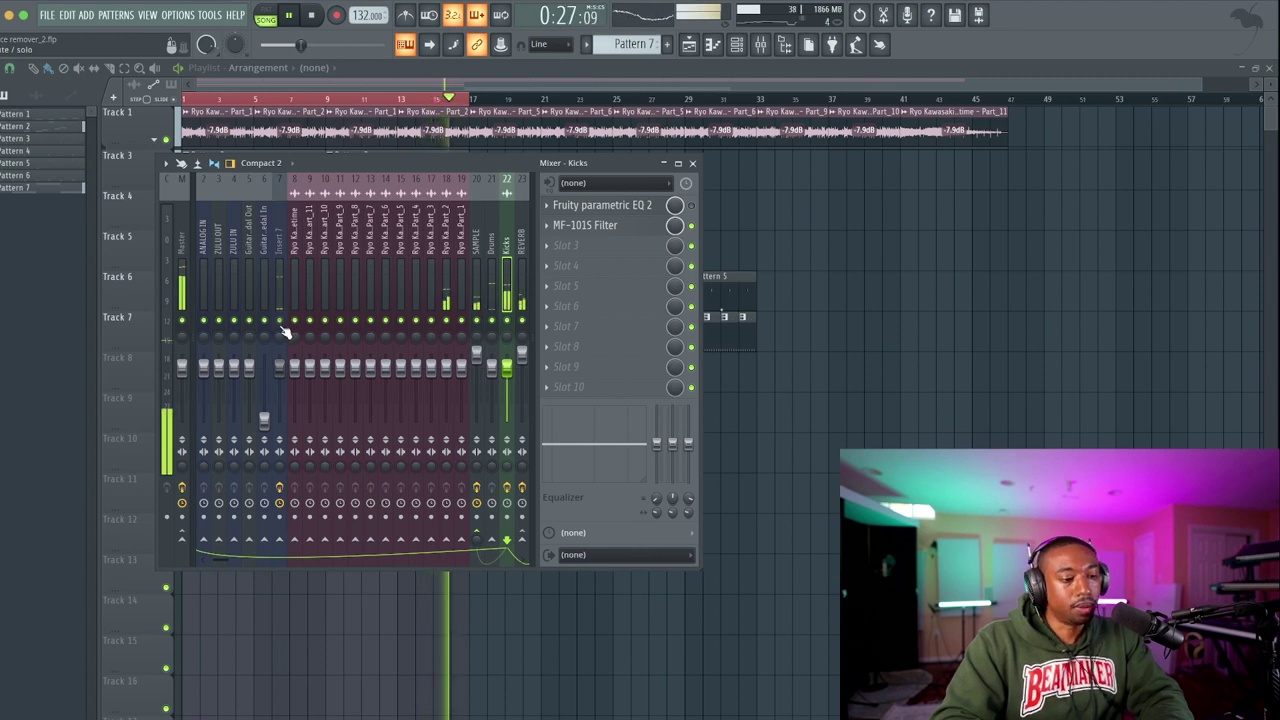
scroll(356, 243, down, 12)
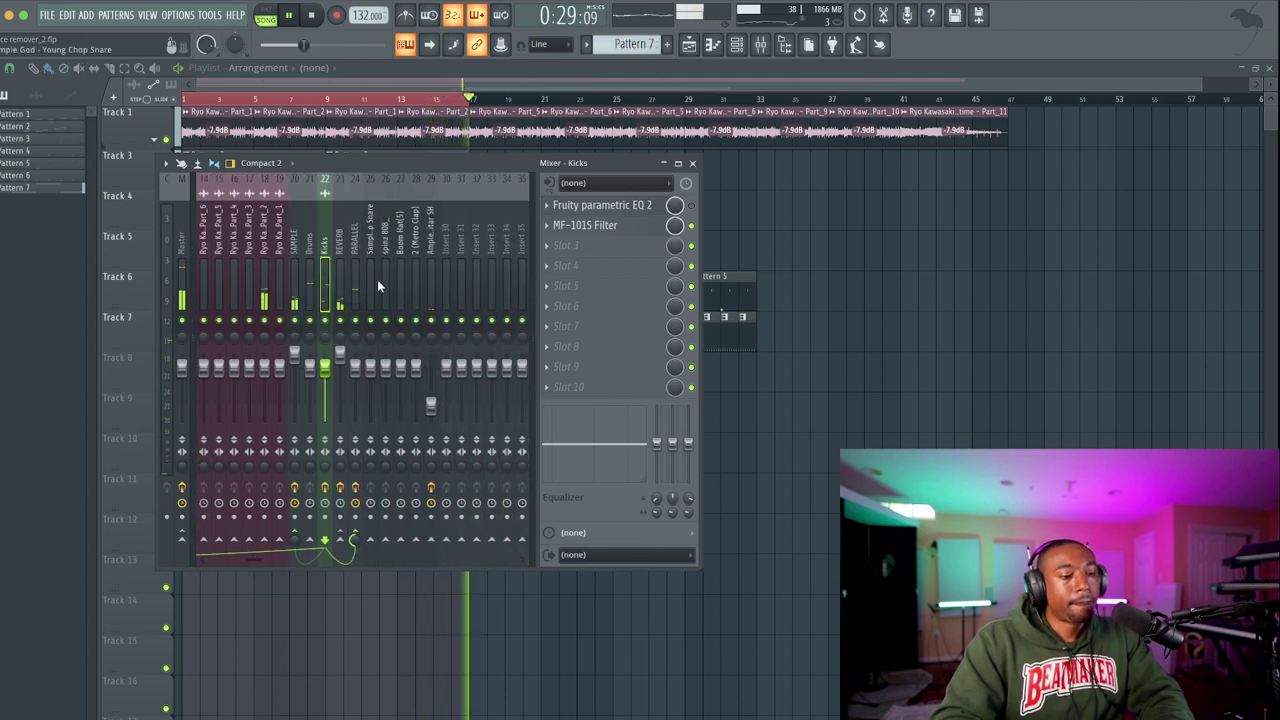
scroll(388, 252, up, 13)
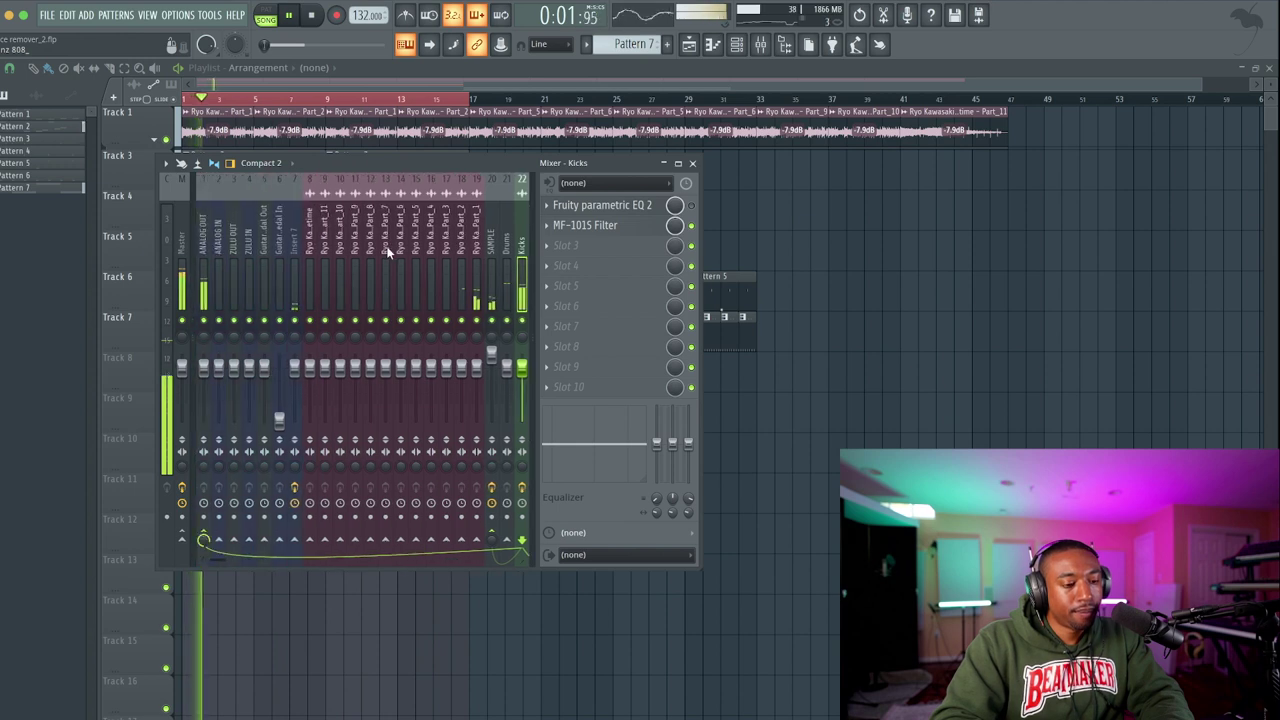
click(692, 163)
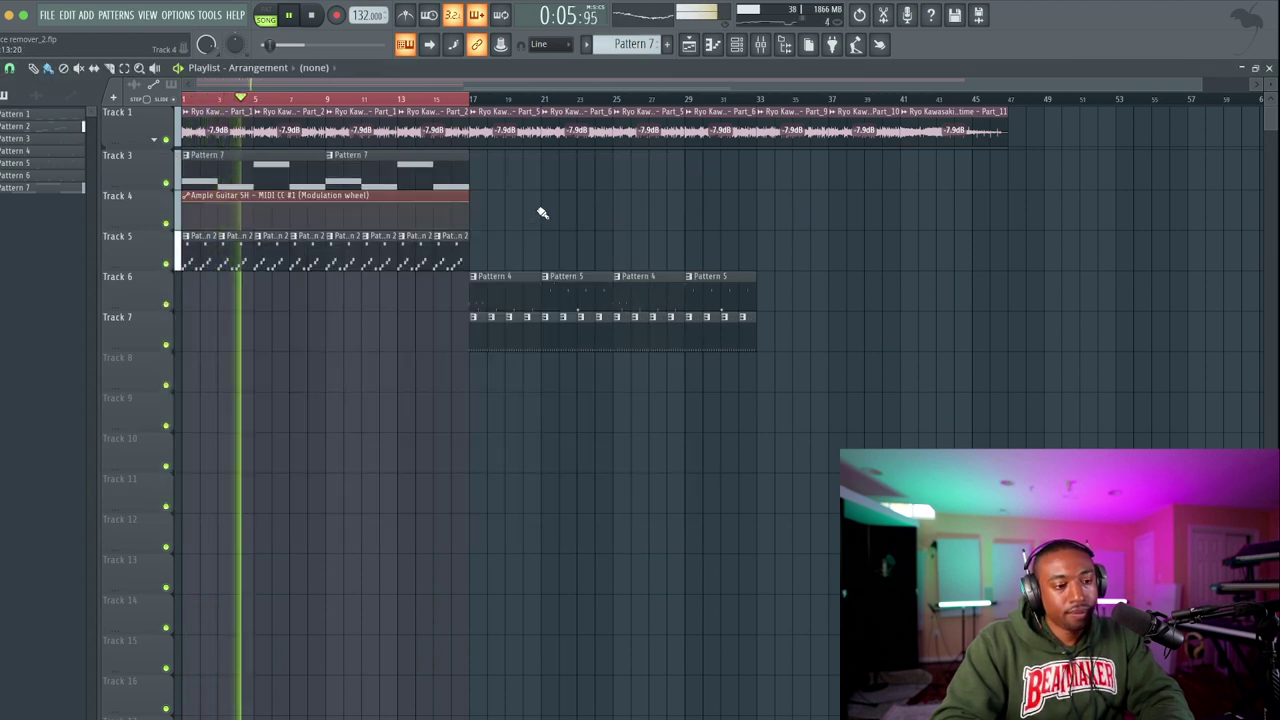
Save the project as a new version numbered 3 and clear the Playlist's time selection over bars 1 to 17.
key(ctrl+s)
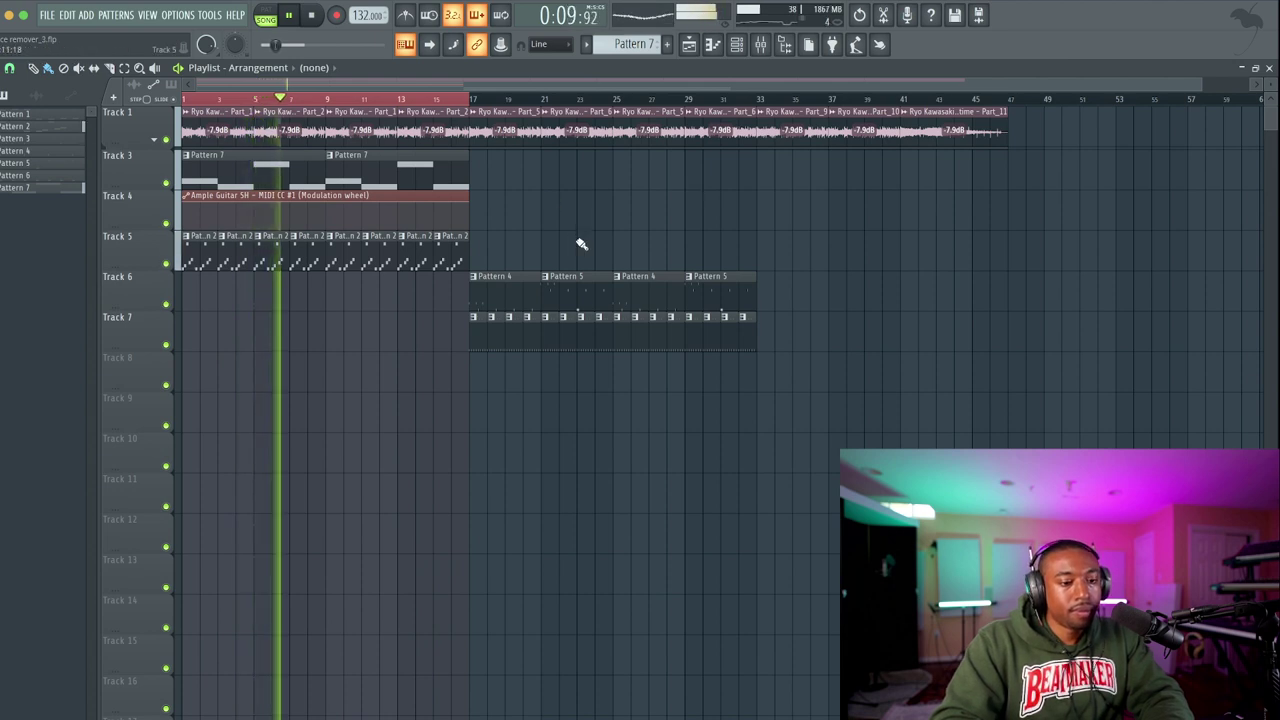
scroll(531, 229, down, 2)
scroll(451, 209, up, 5)
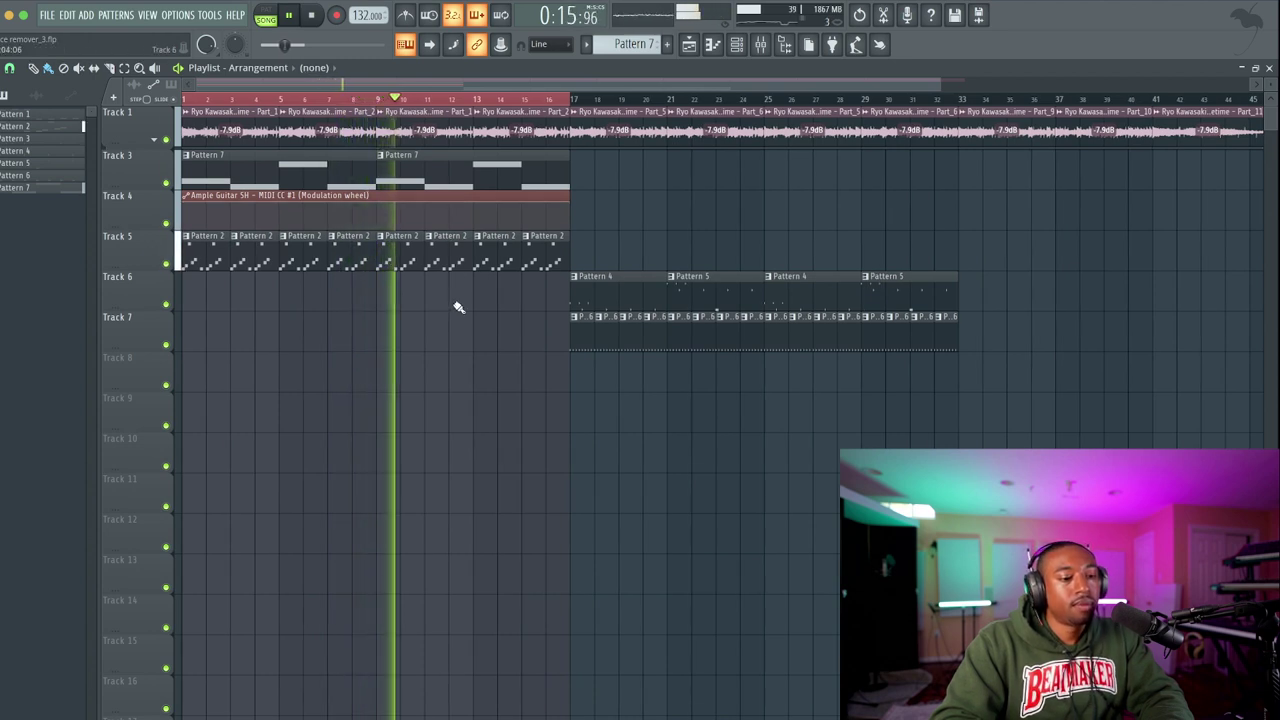
scroll(458, 307, down, 1)
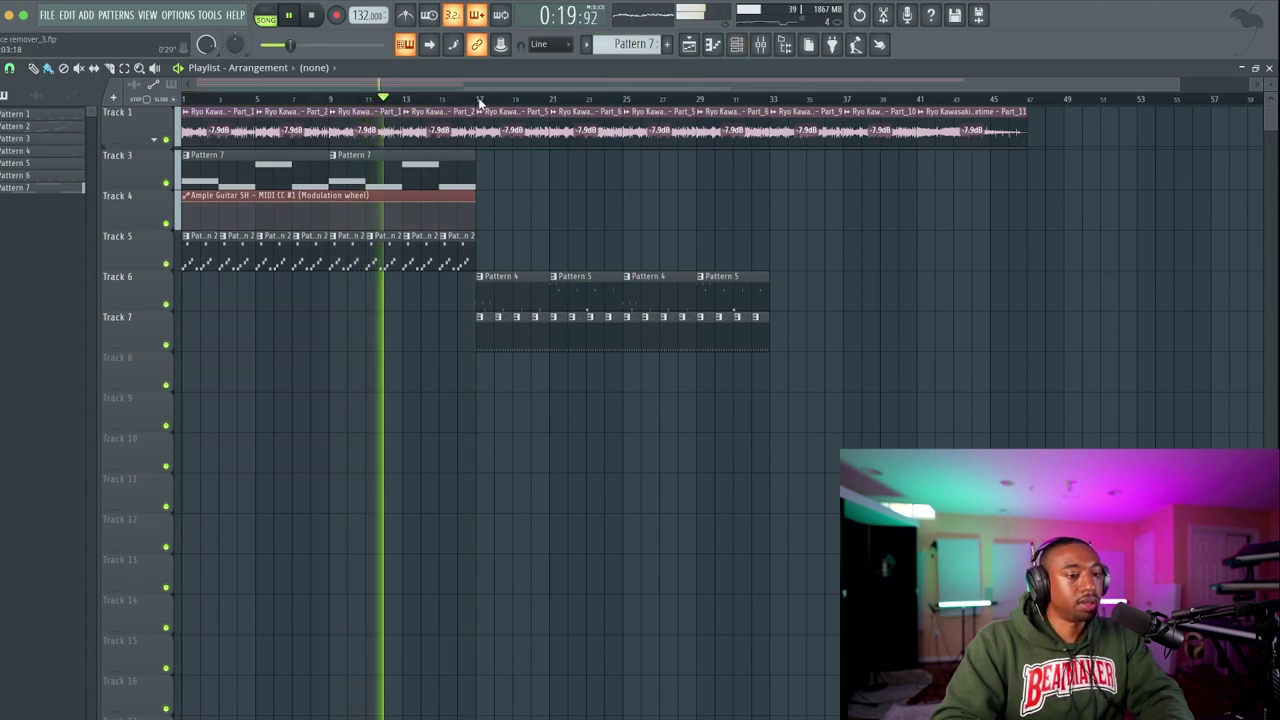
key(ctrl+s)
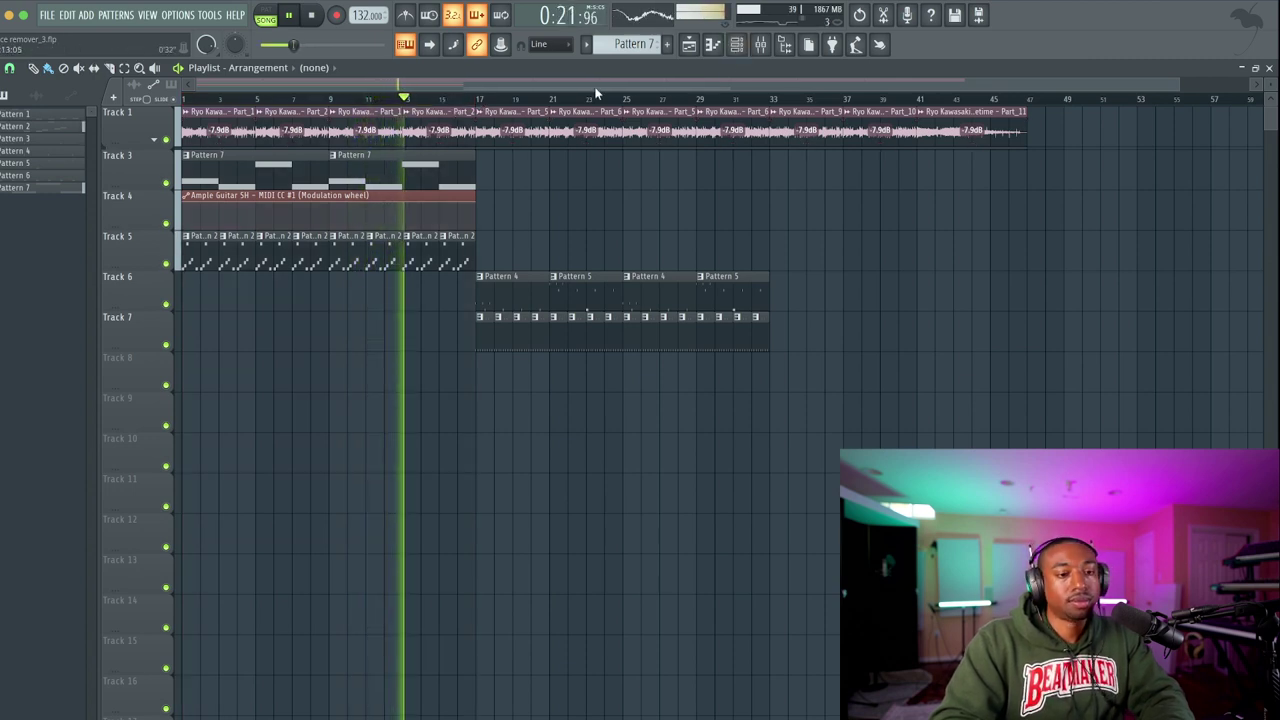
Check the channel rack, then select the four sample clips on Track 1 between bars 17 and 33.
click(739, 44)
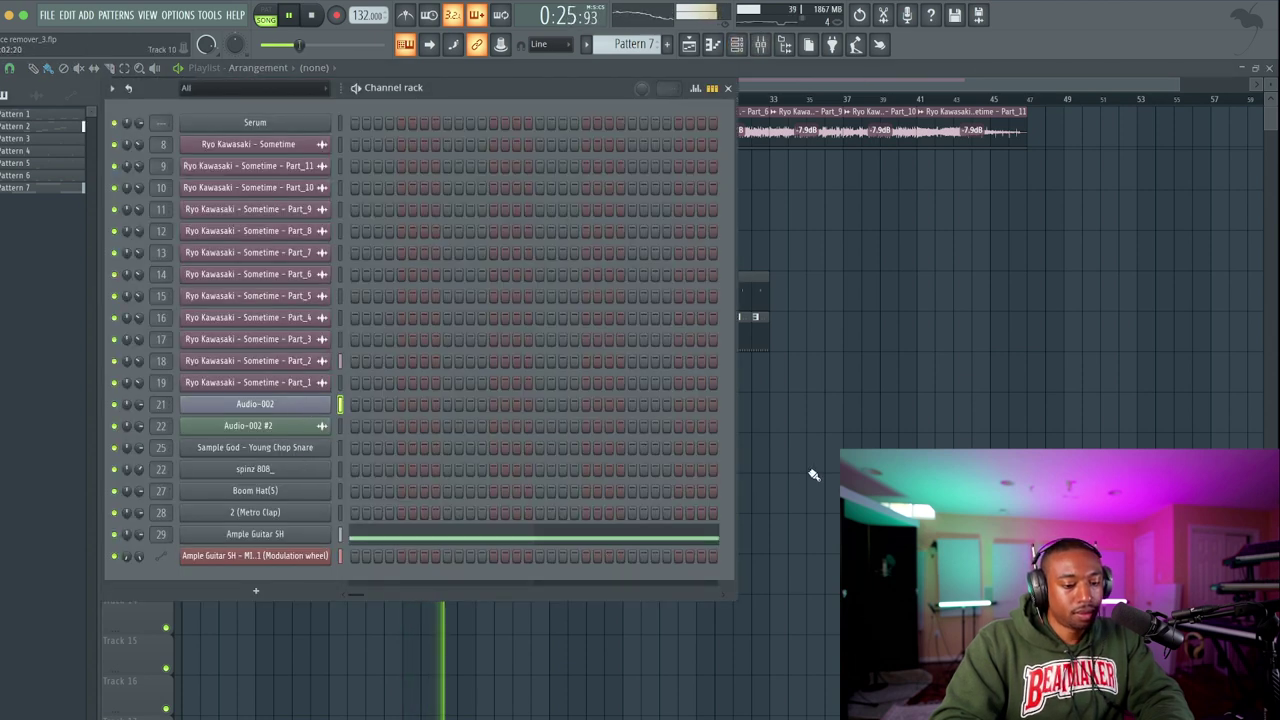
key(F6)
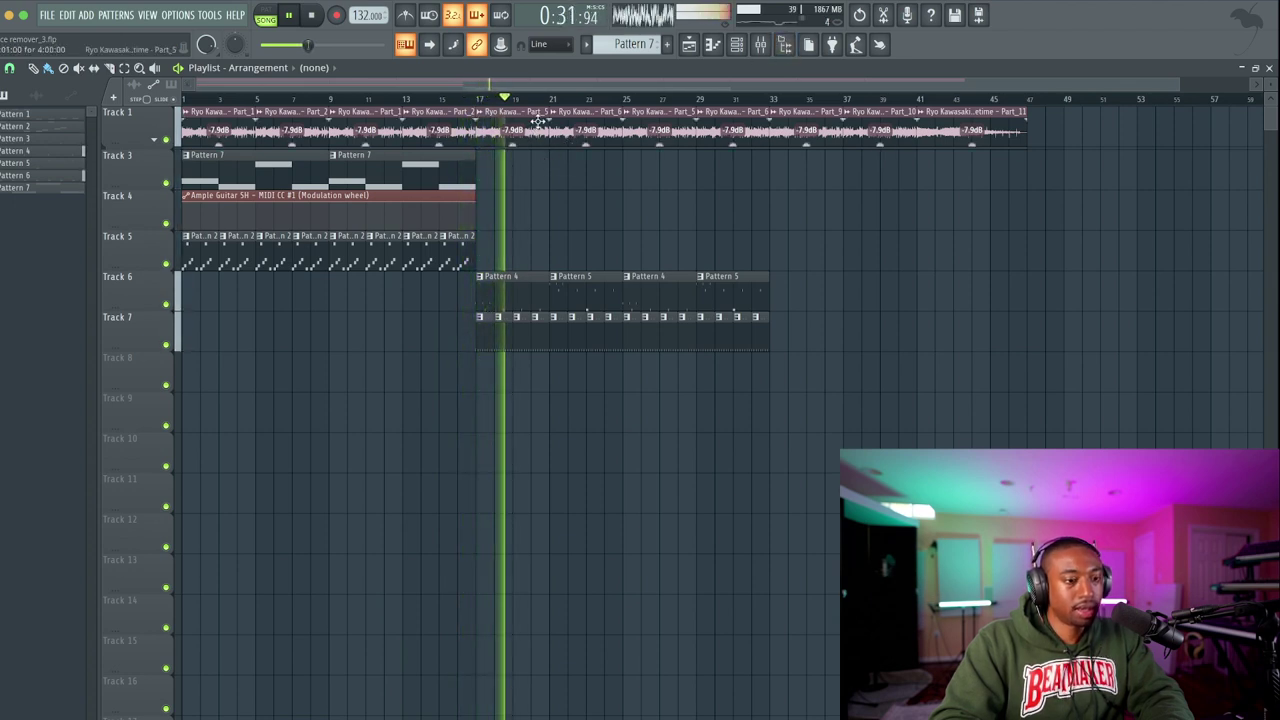
drag(533, 125, 702, 127)
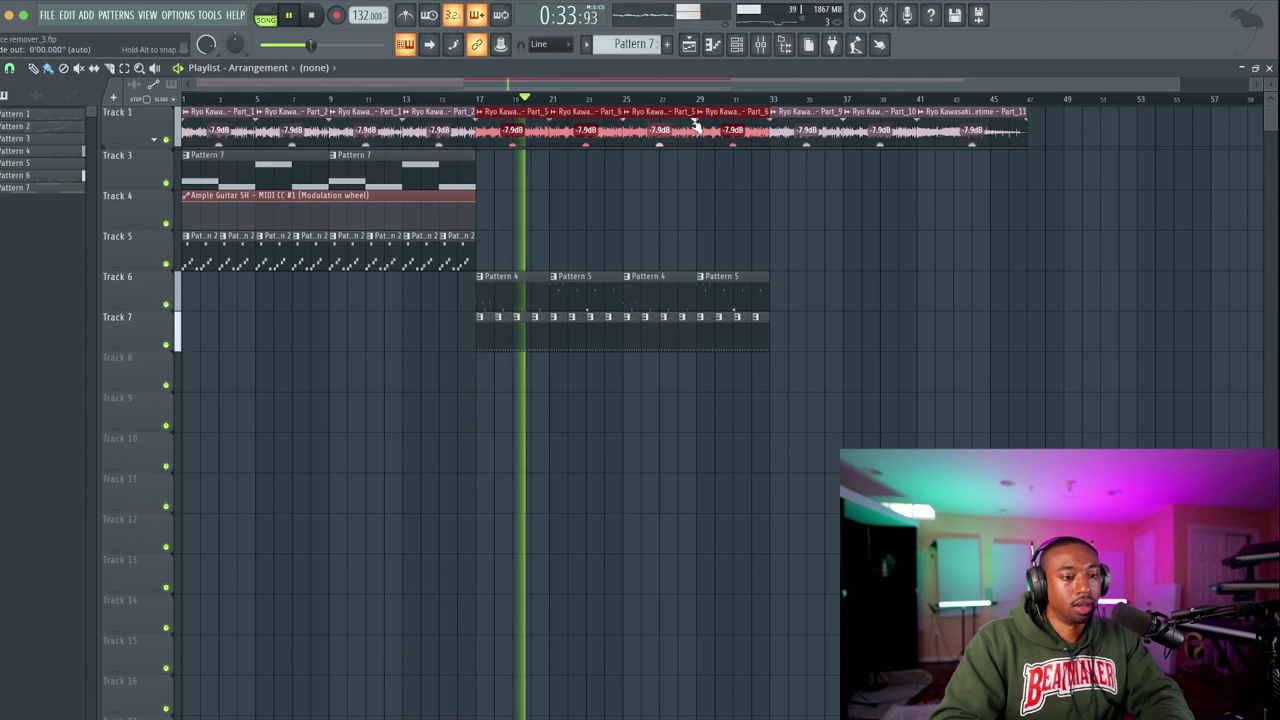
Lower the volume of the Boom Hat(S) mixer track, keeping the Kicks track at 100%.
click(762, 47)
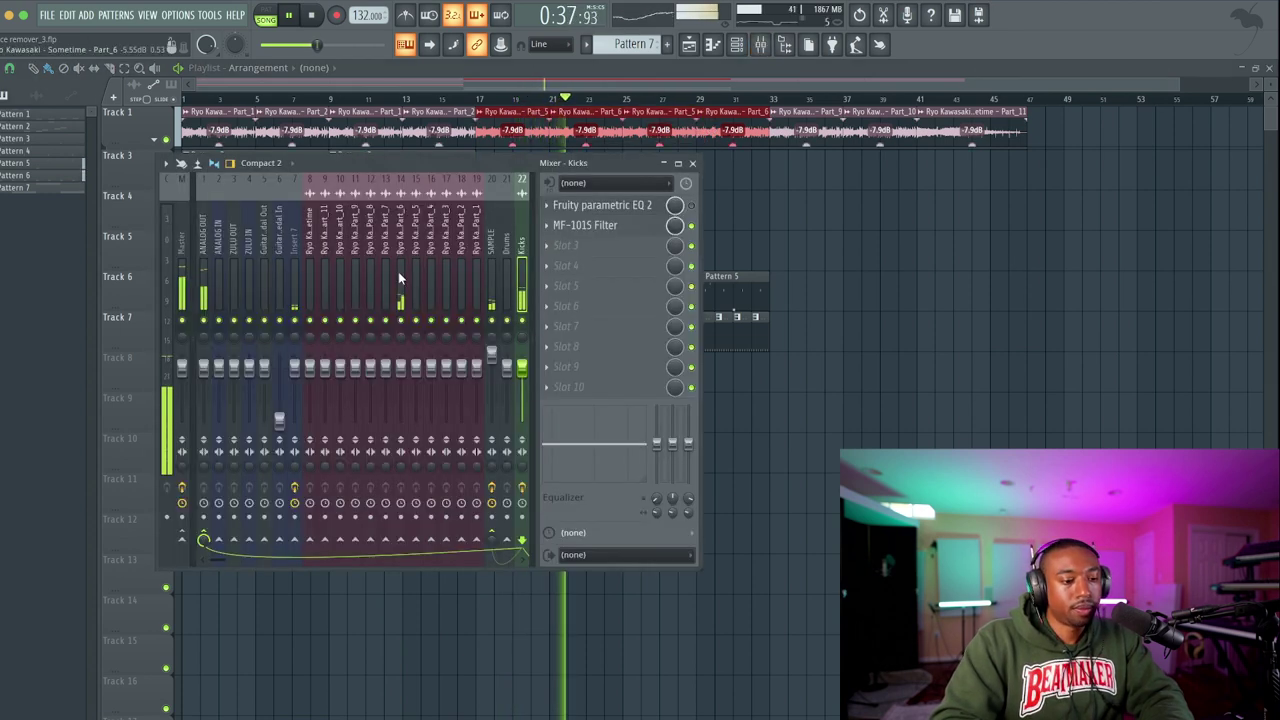
scroll(396, 287, down, 3)
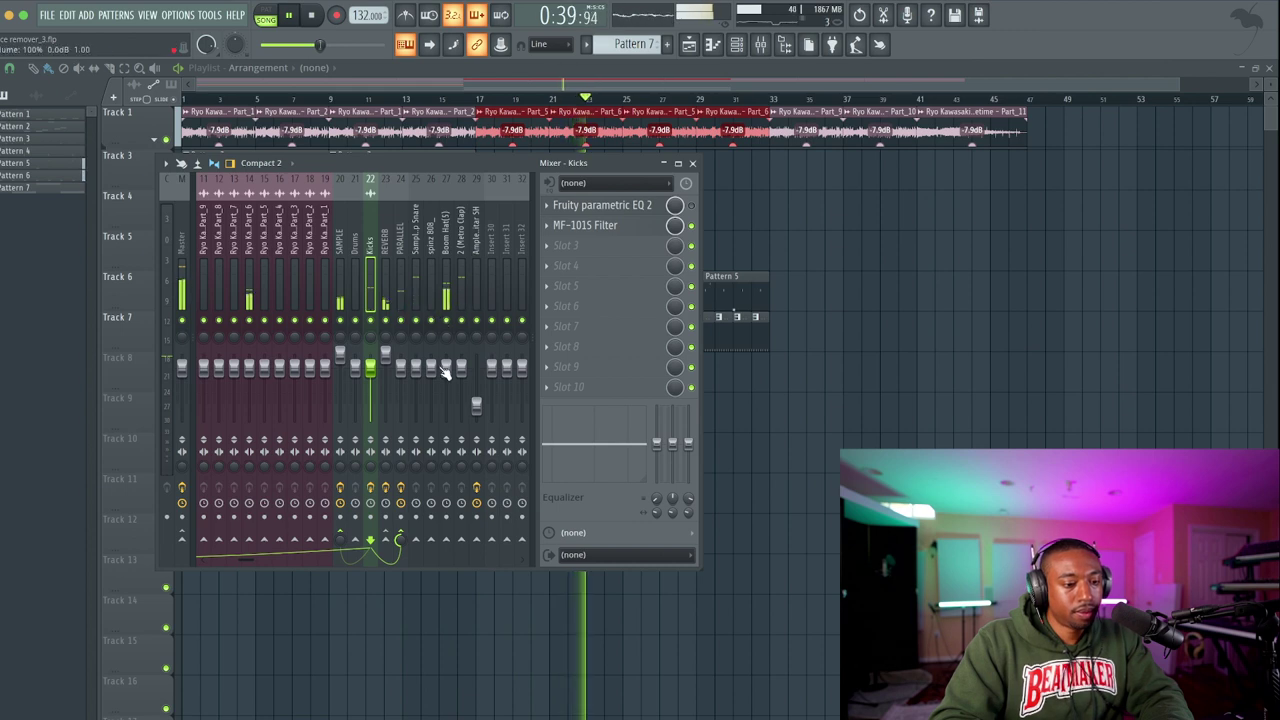
drag(446, 372, 446, 386)
click(370, 367)
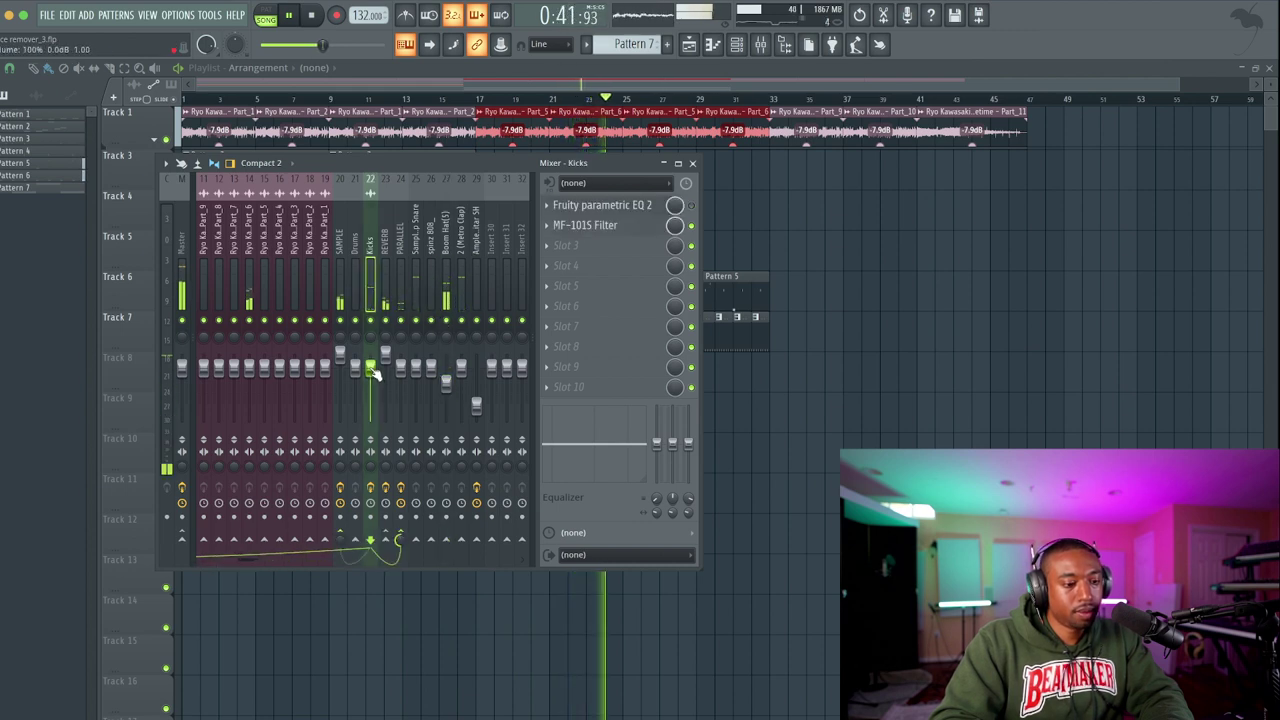
Create an automation clip for the mix level of the slot 7 FabFilter Pro-MB on the SAMPLE mixer track.
click(340, 252)
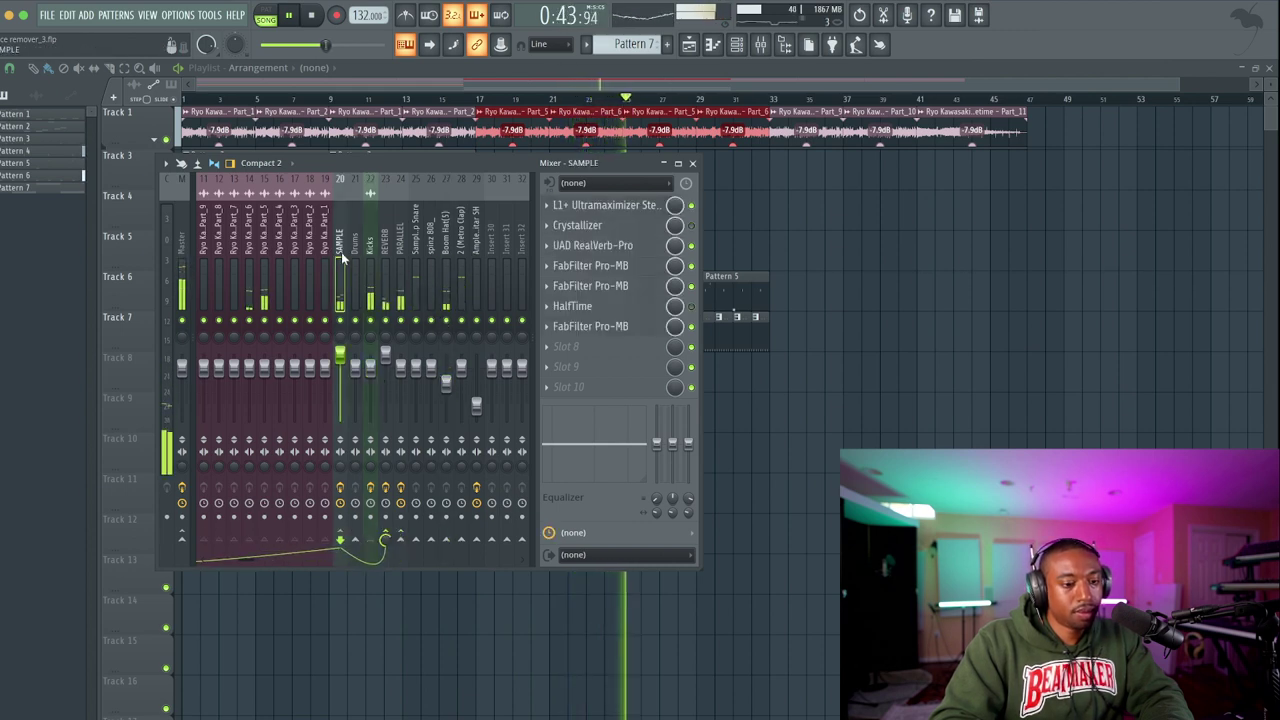
right_click(682, 332)
click(730, 436)
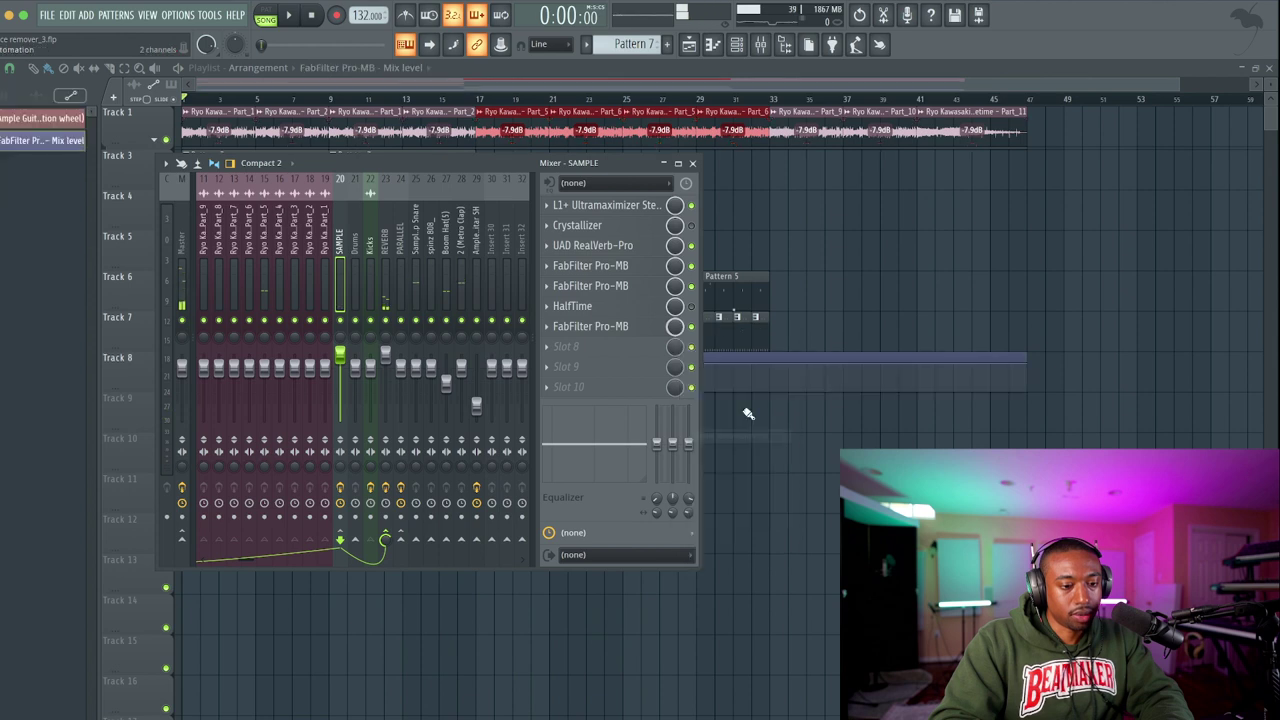
Shape the FabFilter Pro-MB mix level automation on Track 8 so it drops to minimum at bar 17 and stays there to the clip's end.
key(F9)
drag(477, 370, 474, 412)
click(470, 97)
key(space)
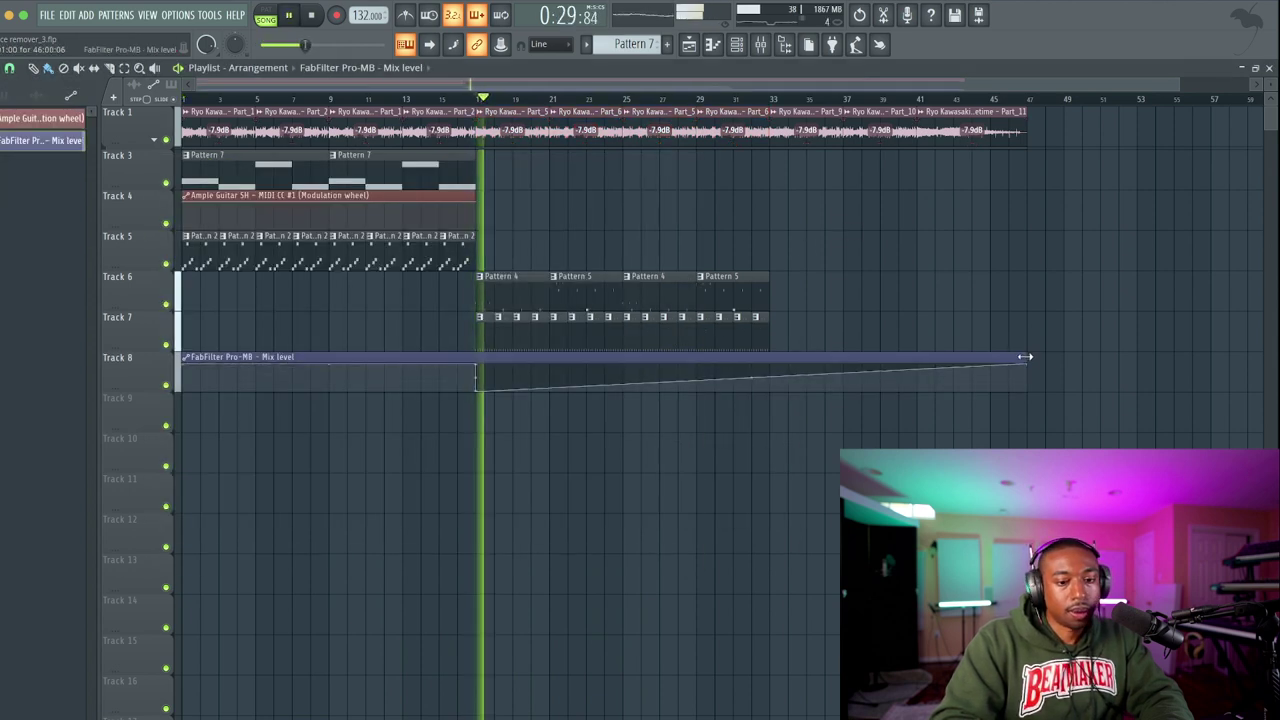
drag(1025, 364, 1025, 433)
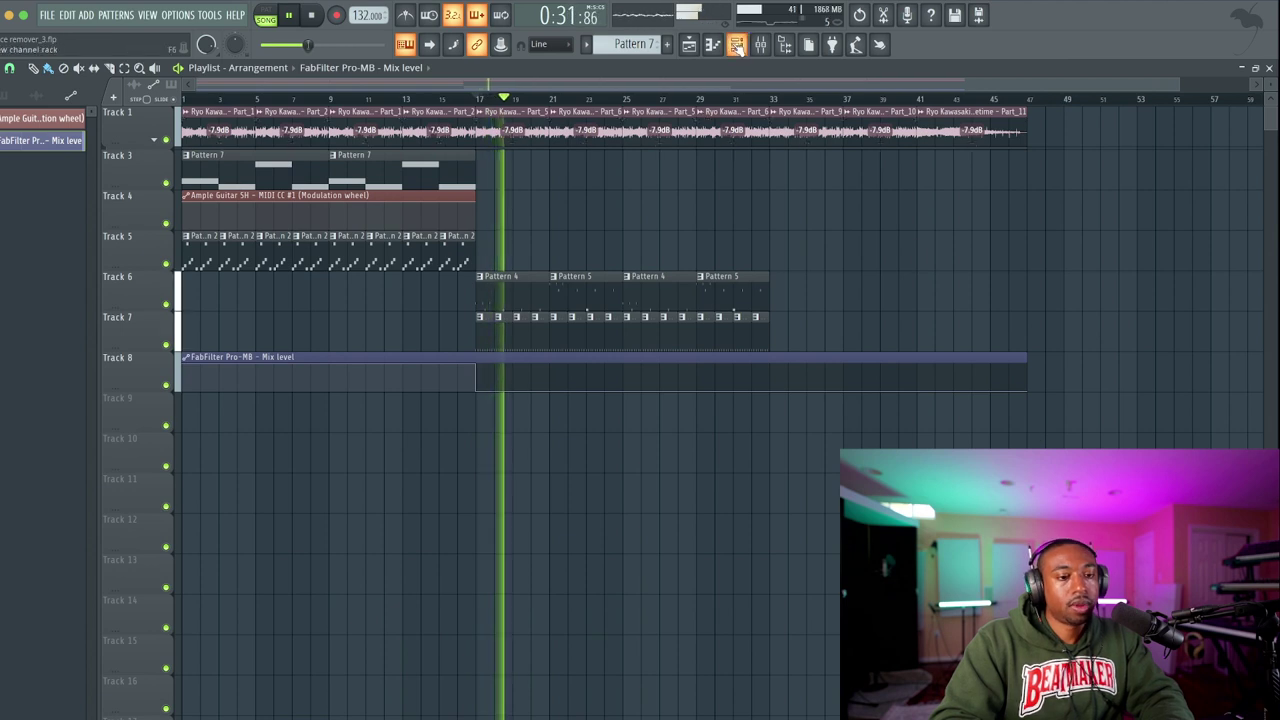
Review the effects on the REVERB, Kicks and PARALLEL mixer tracks during playback, then close the mixer.
key(F9)
scroll(447, 252, left, 1)
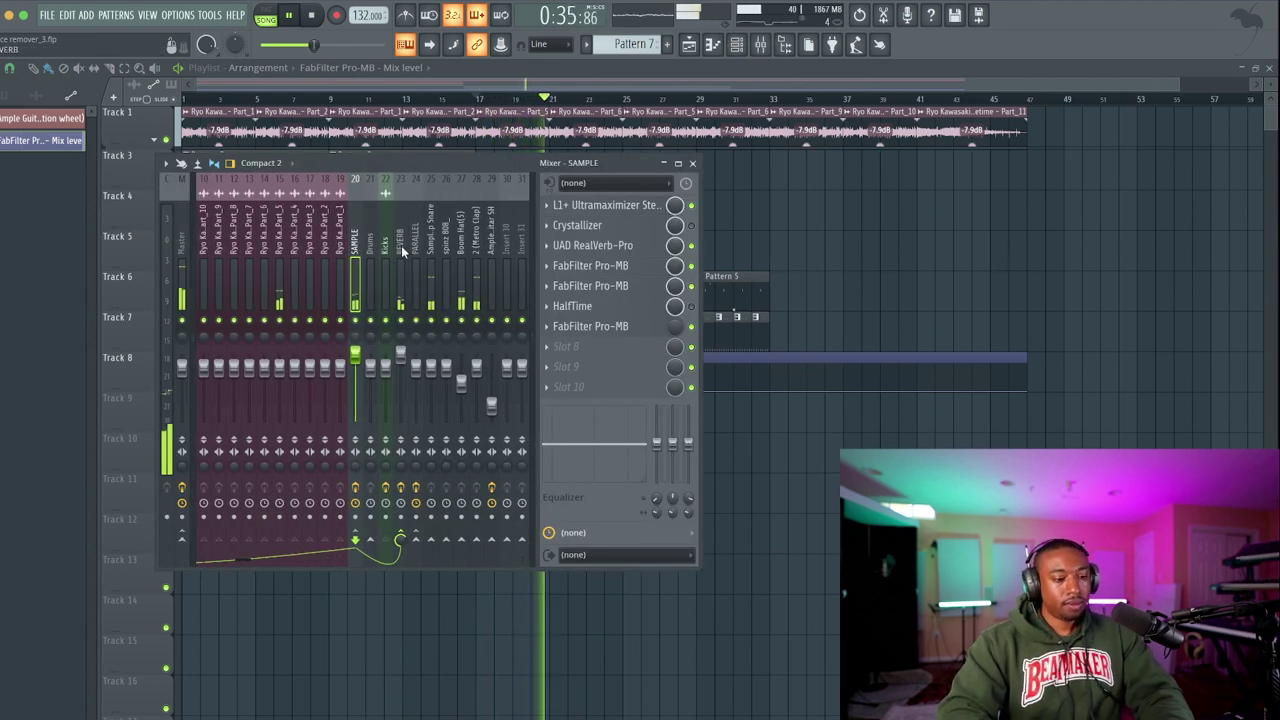
click(401, 250)
scroll(420, 250, right, 2)
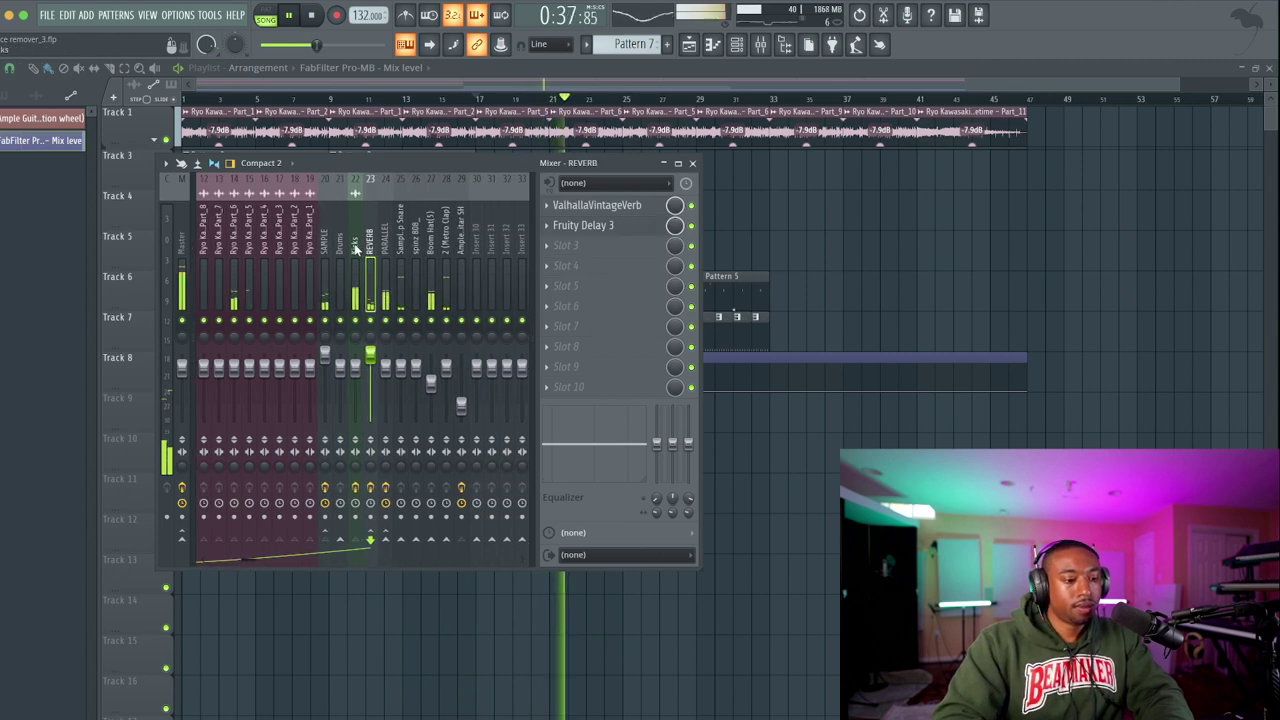
click(355, 250)
click(387, 248)
click(692, 163)
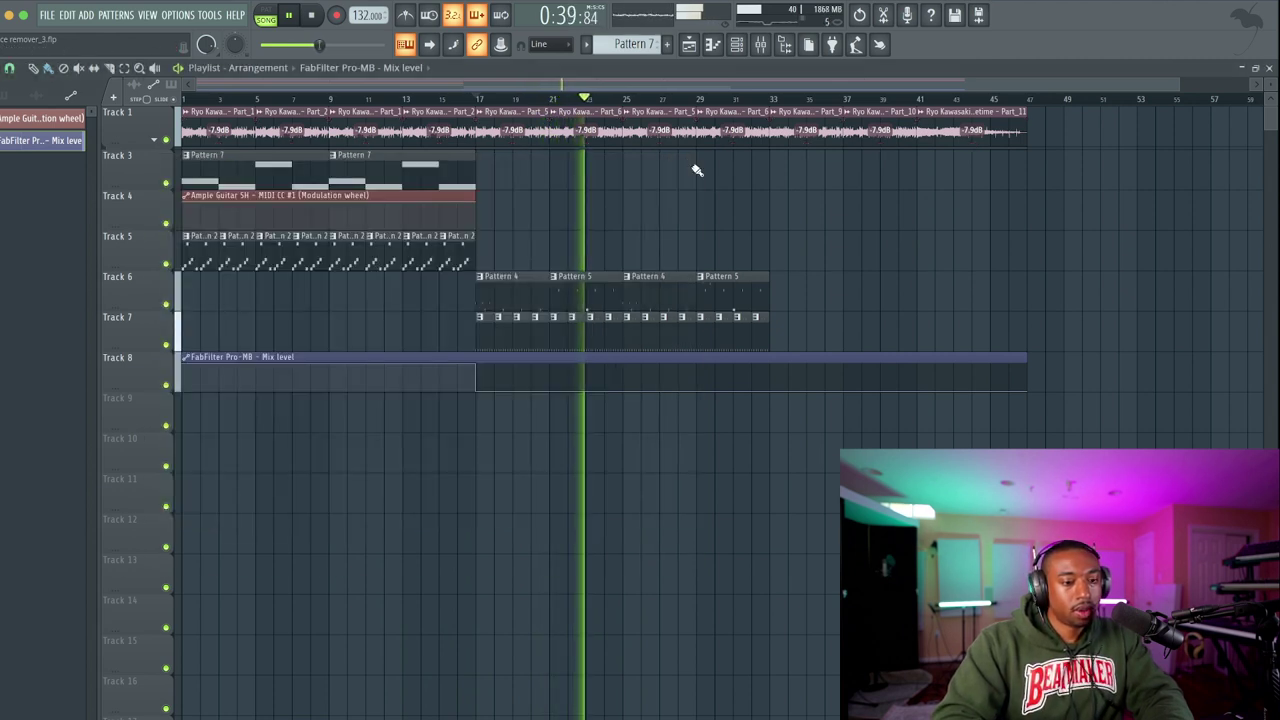
Switch the channel rack's group filter from Automation to All and review the channels.
key(F6)
click(205, 88)
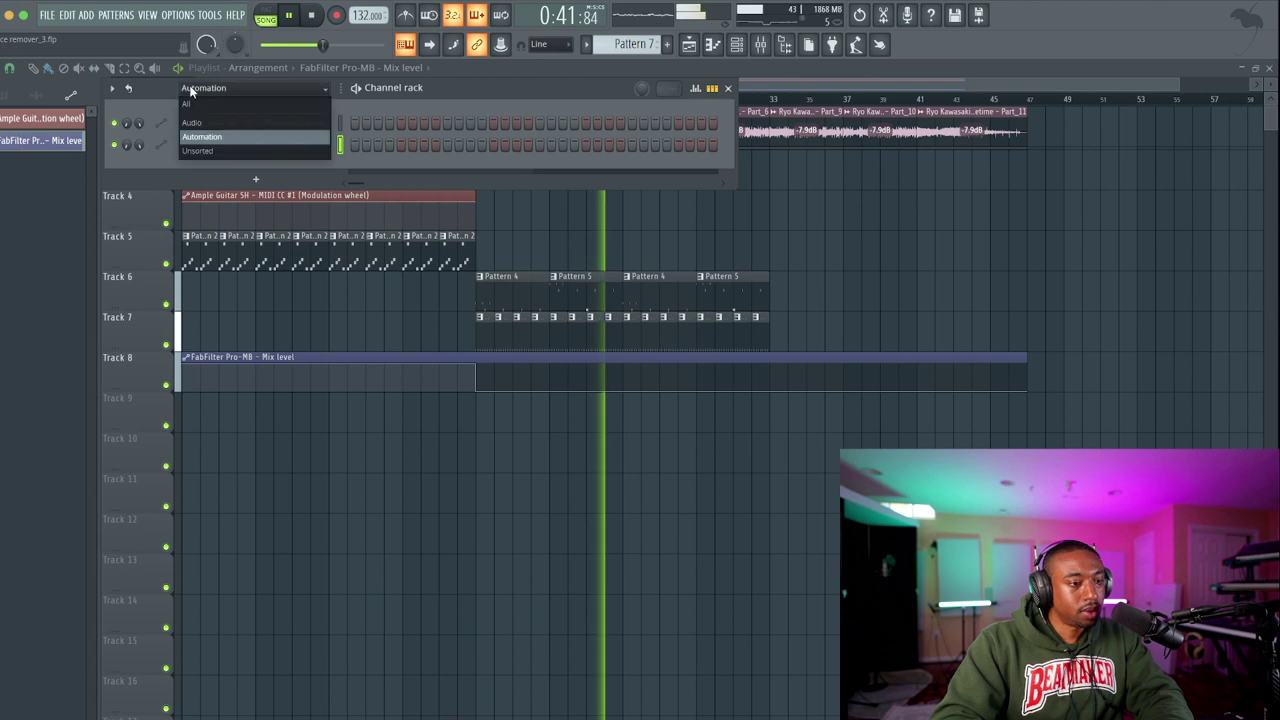
click(192, 103)
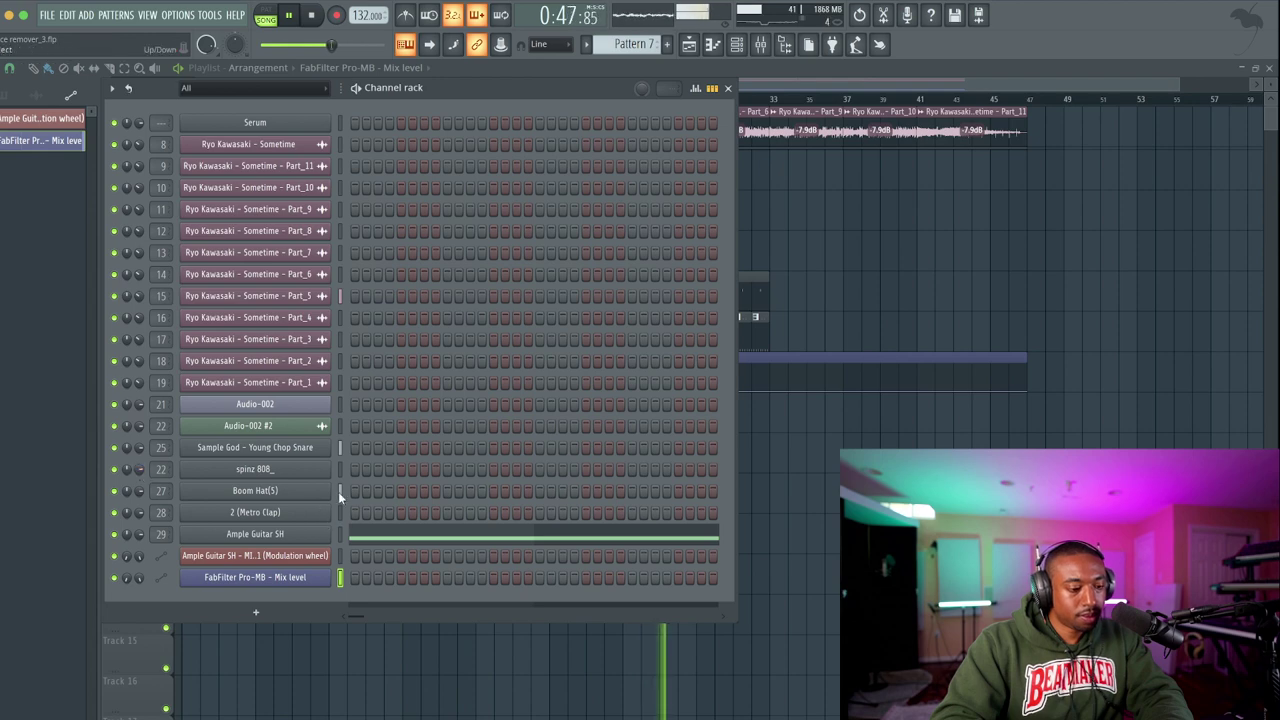
key(F6)
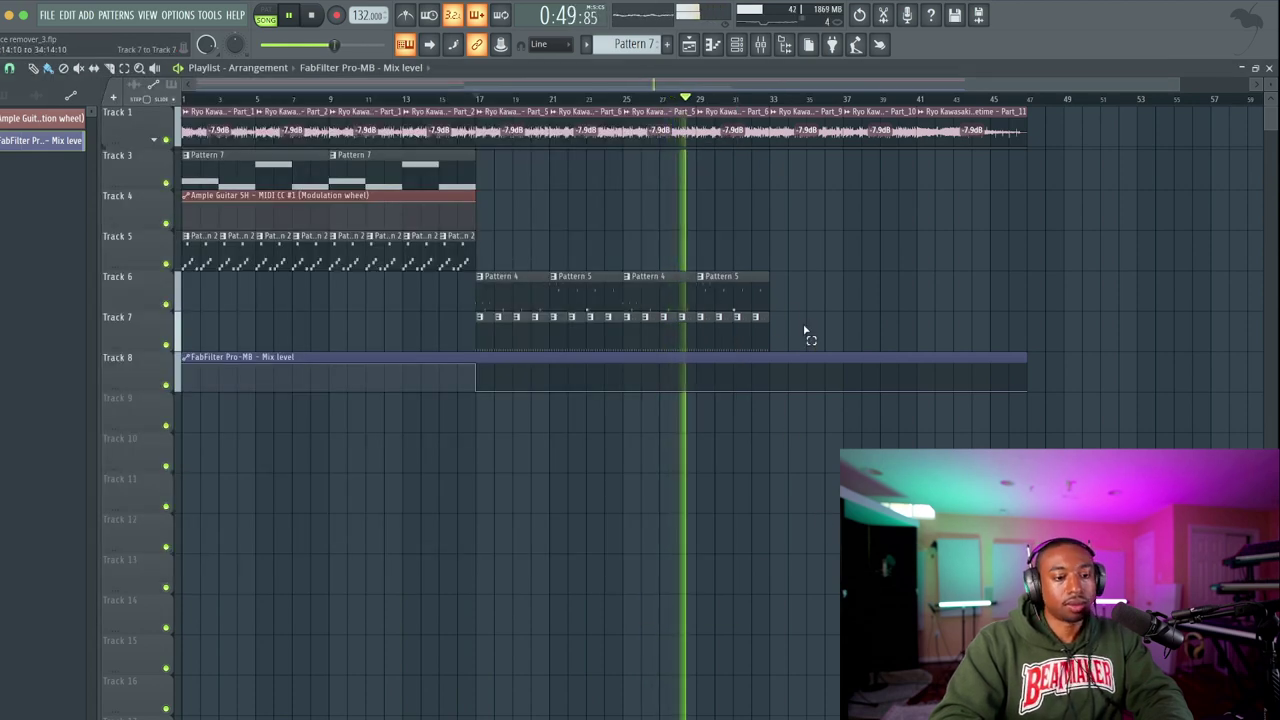
Select the pattern clips on Tracks 6 and 7 between bars 17 and 33, then clear that selection.
drag(805, 352, 484, 270)
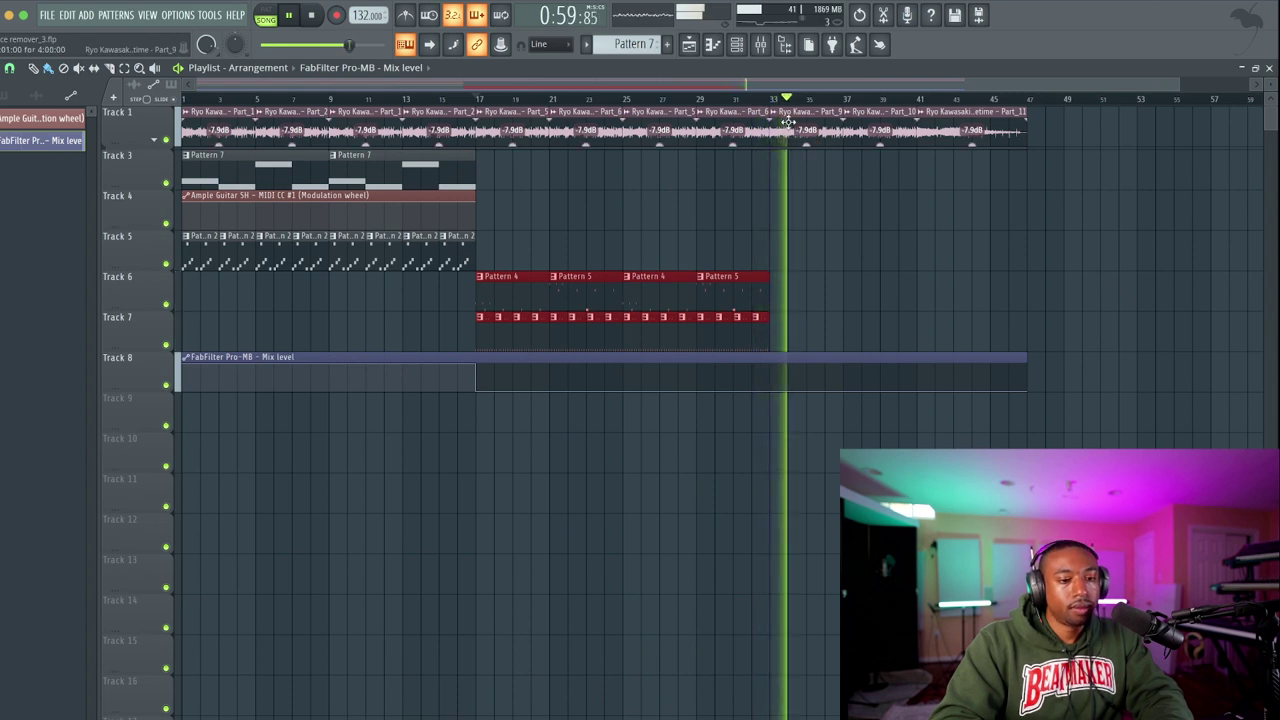
click(781, 199)
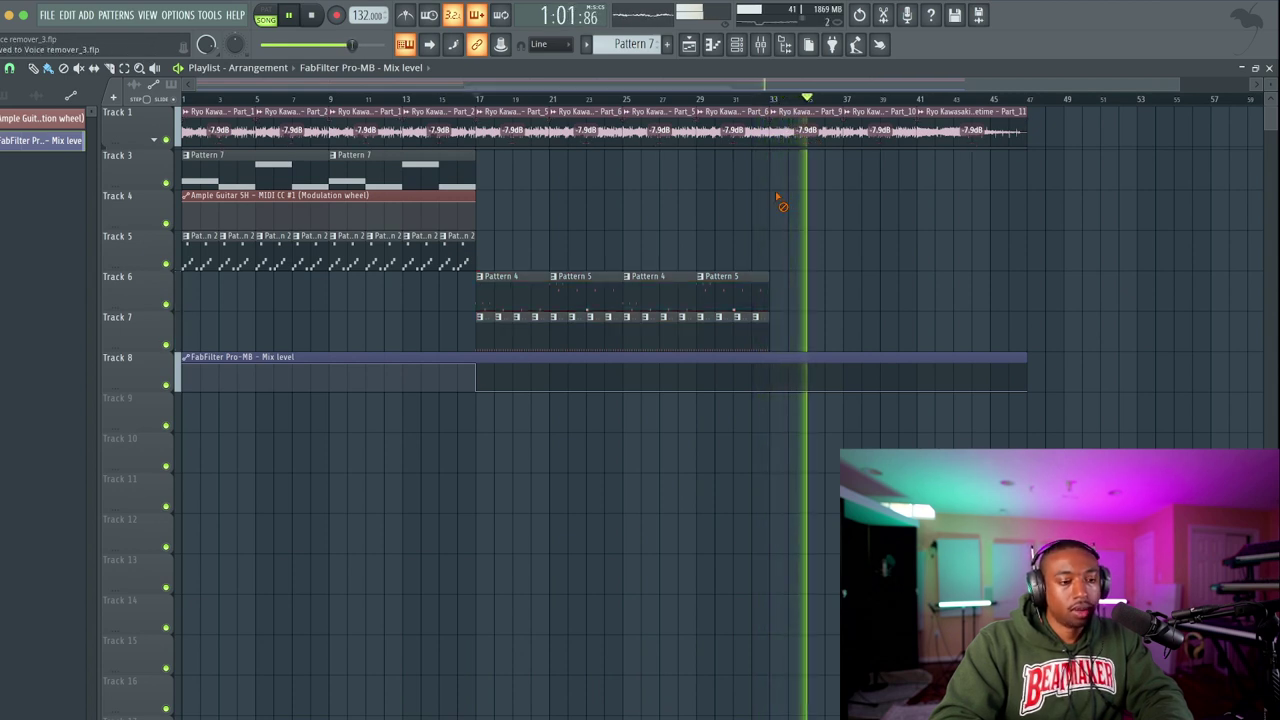
scroll(630, 222, down, 1)
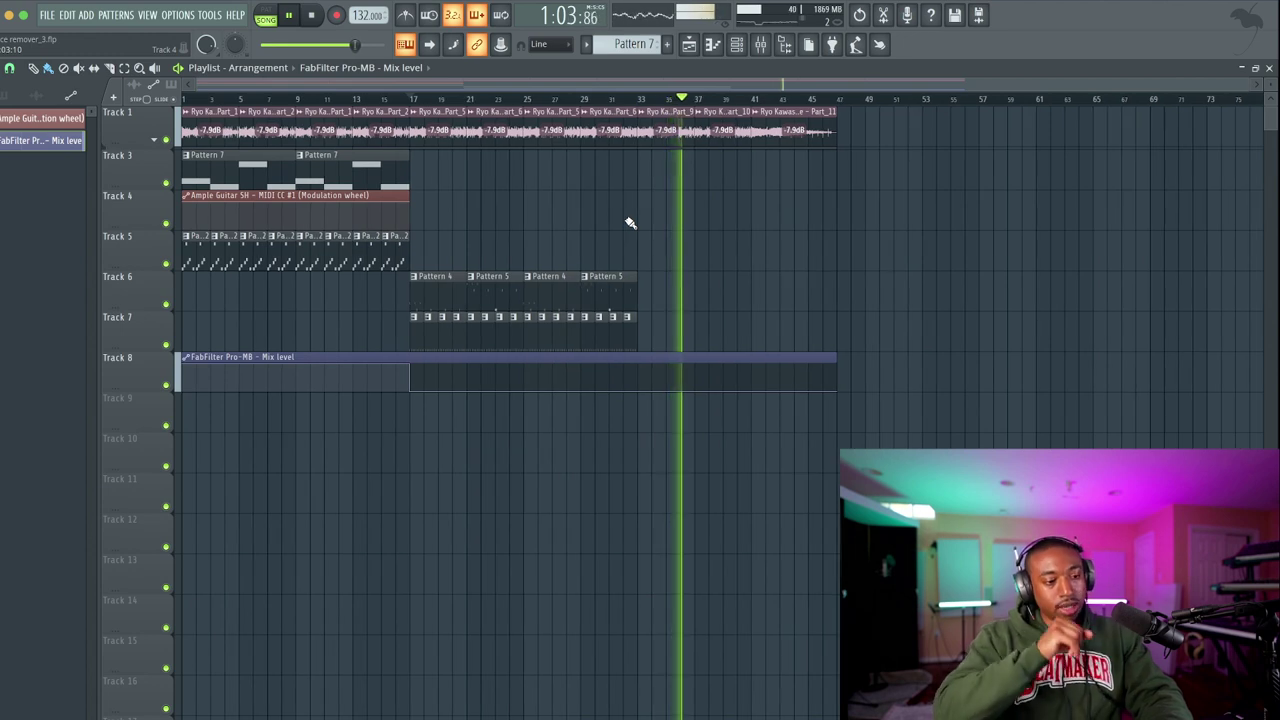
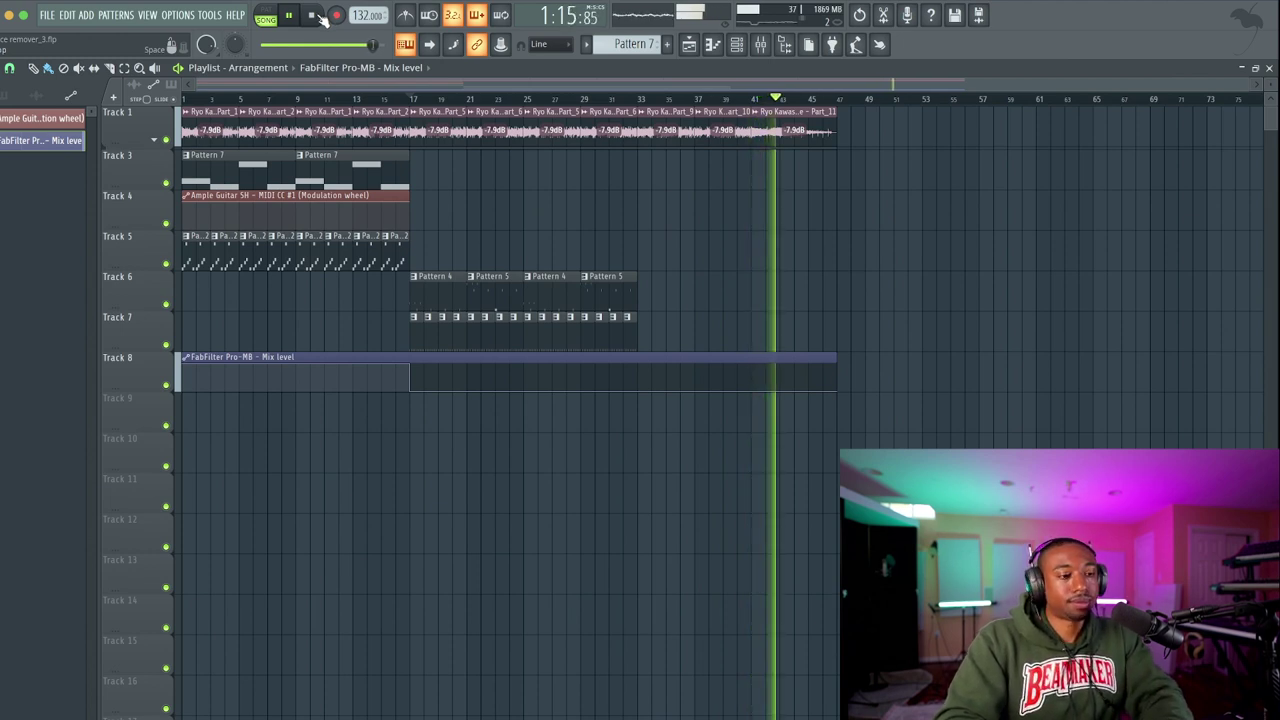
Stop playback, look over the mixer tracks and close the mixer.
click(318, 17)
key(space)
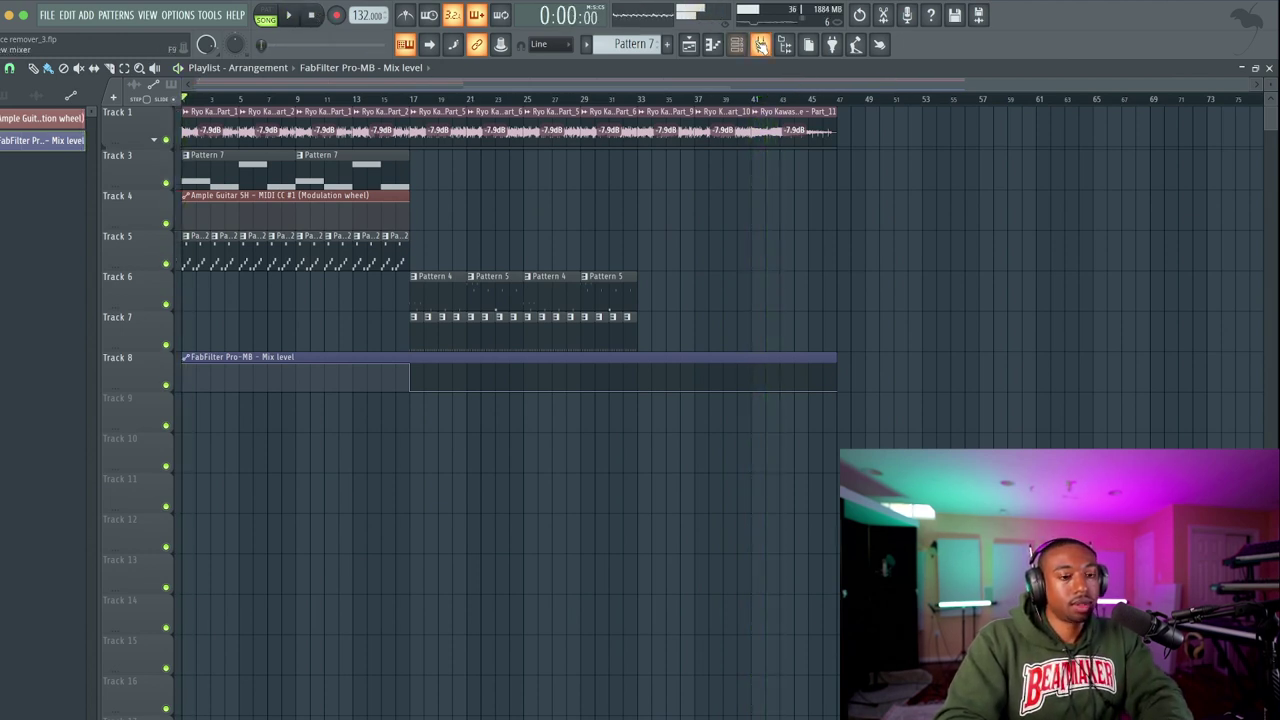
key(F9)
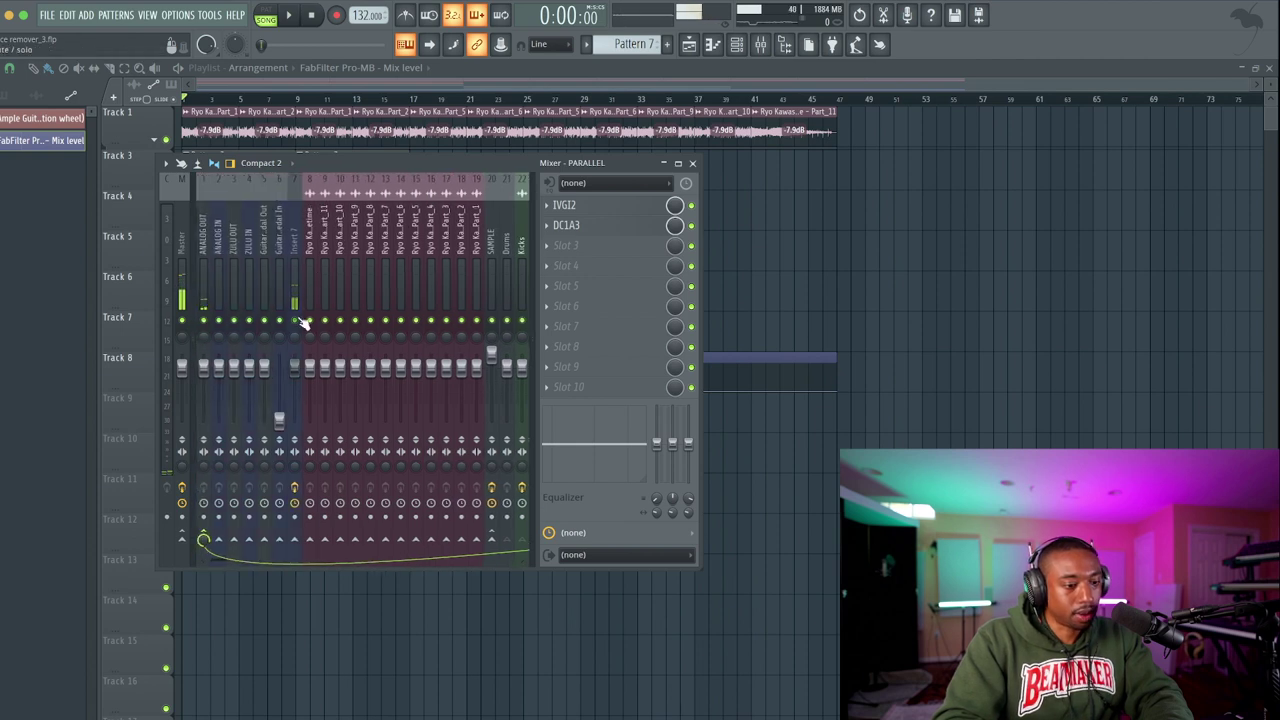
click(693, 164)
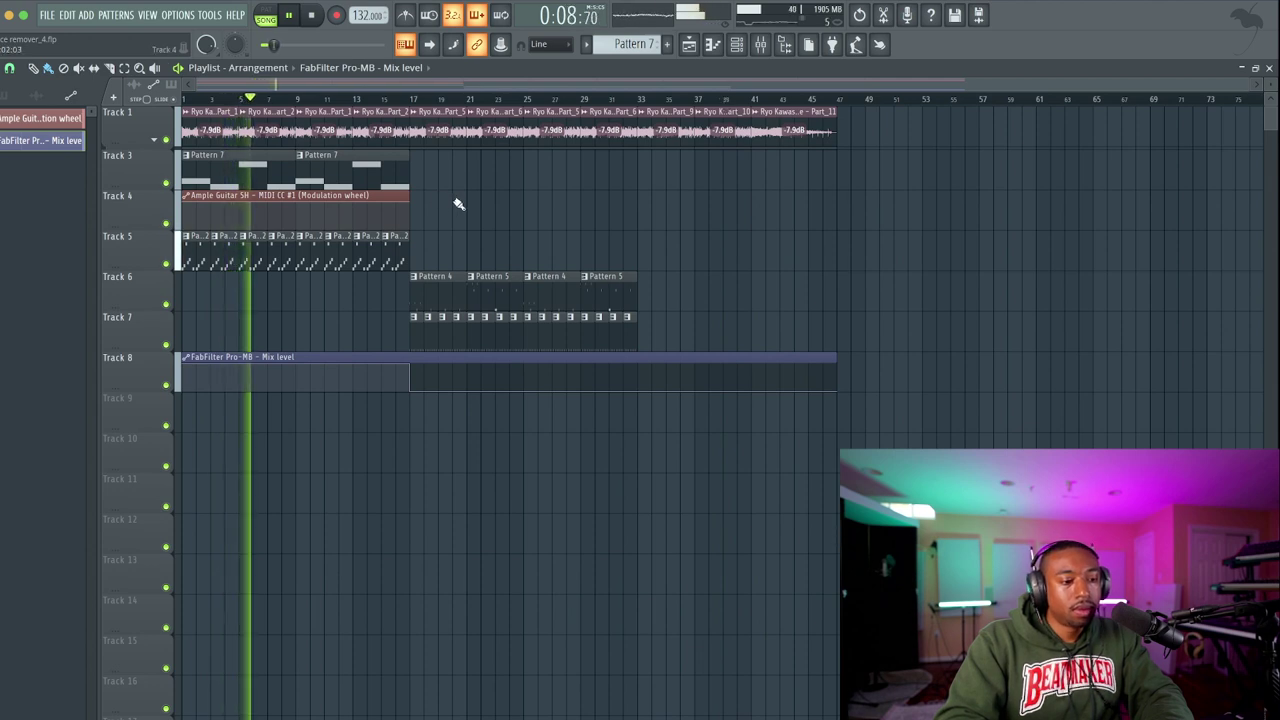
Open the Audio-002 notes of Pattern 2 in the piano roll and select the two Marker #3 notes, then the two Marker #4 notes.
double_click(392, 243)
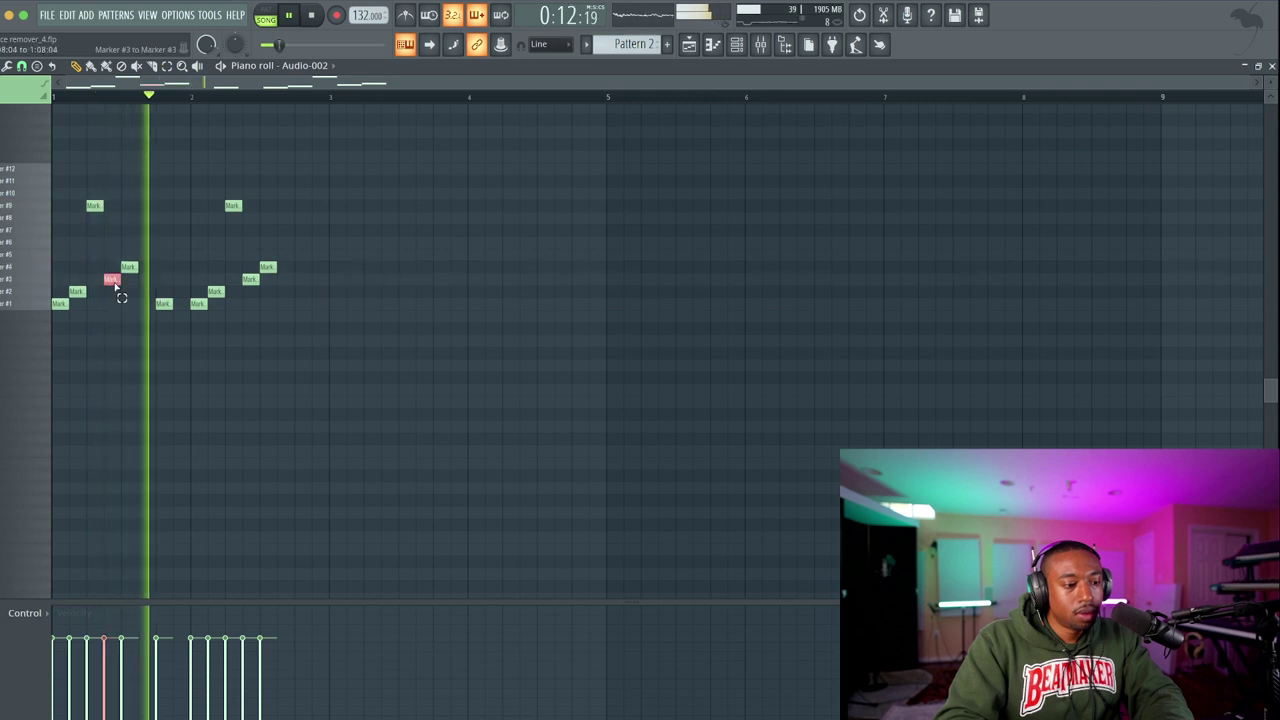
click(250, 279)
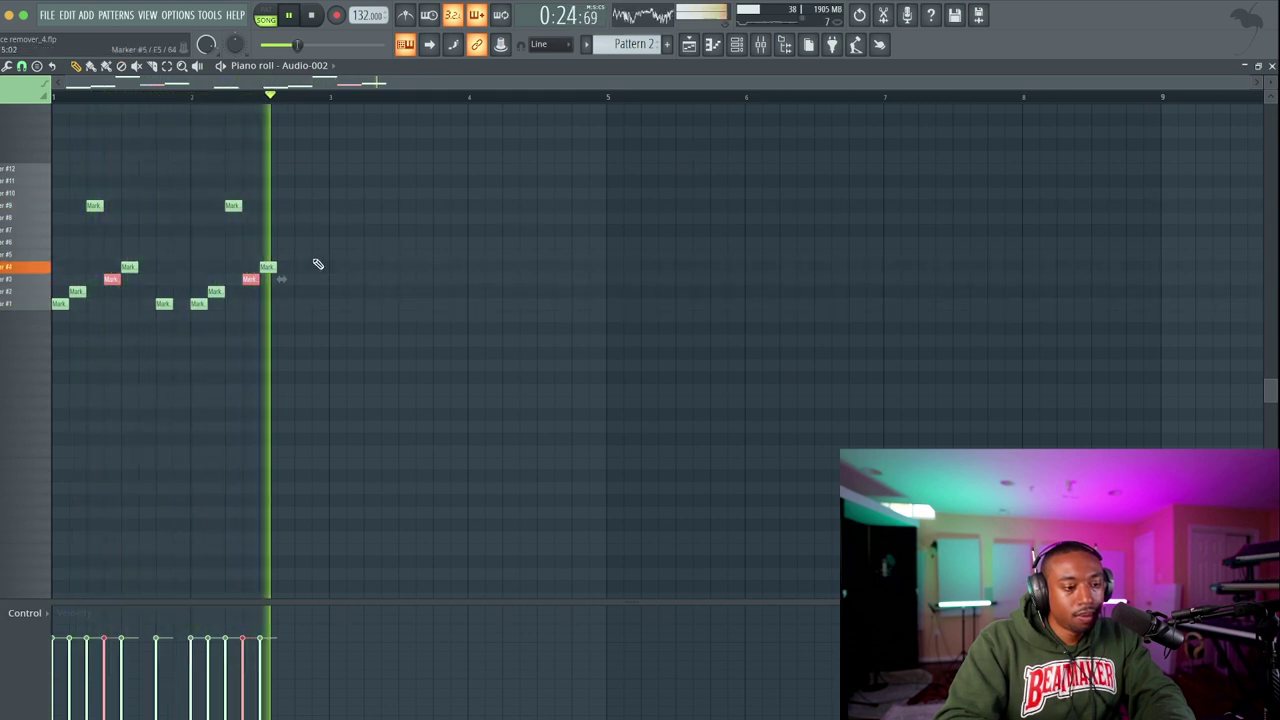
drag(309, 252, 129, 265)
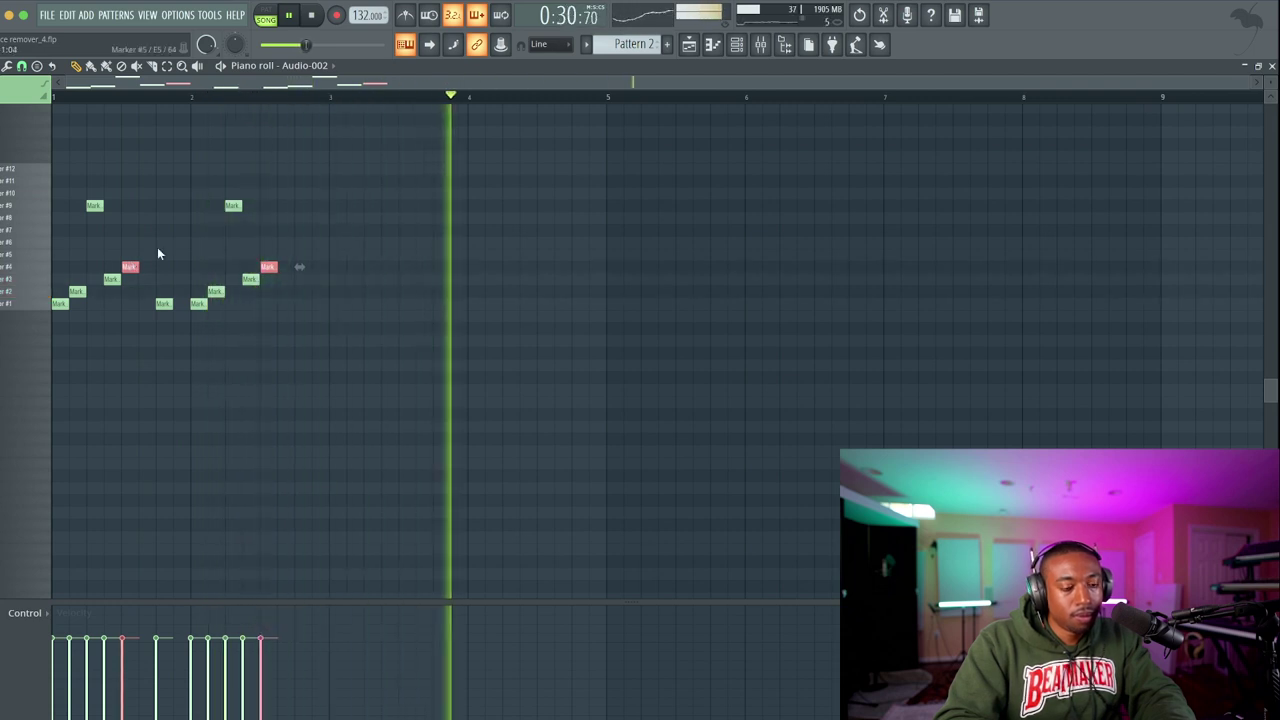
Review the channel rack and the effects on the REVERB, SAMPLE and Kicks mixer tracks, returning to the Playlist from the piano roll.
click(761, 45)
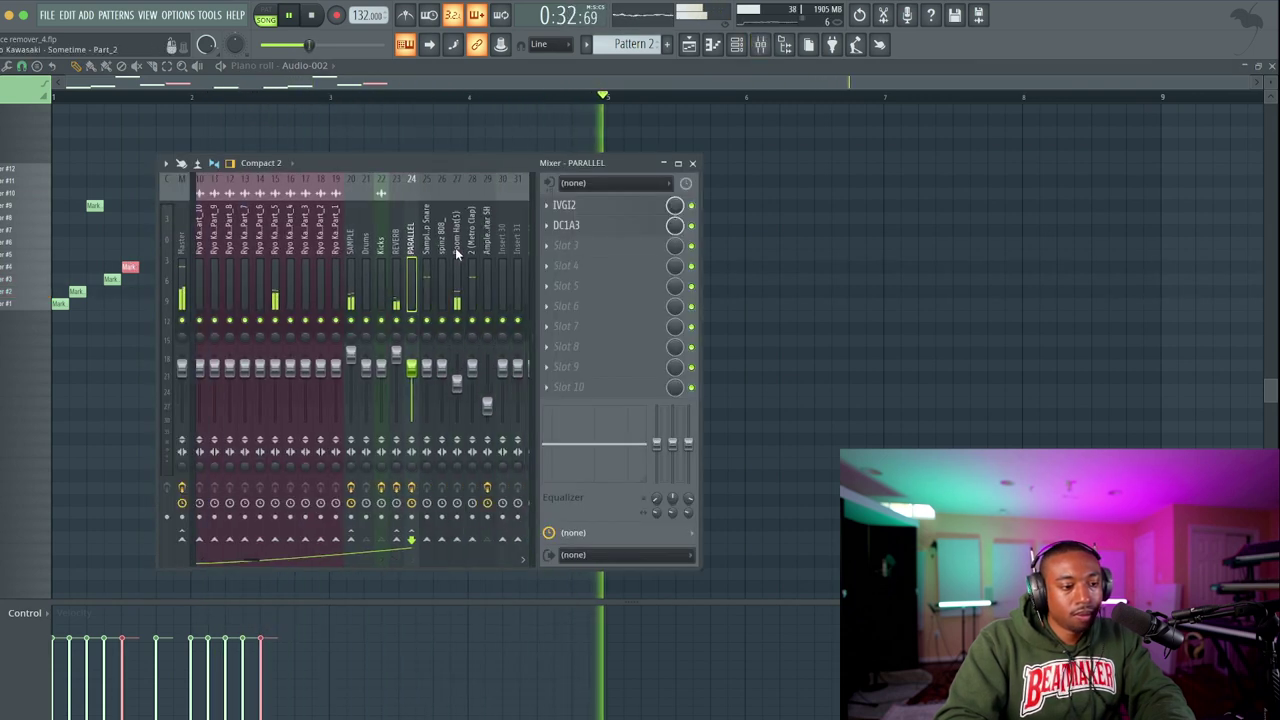
click(745, 44)
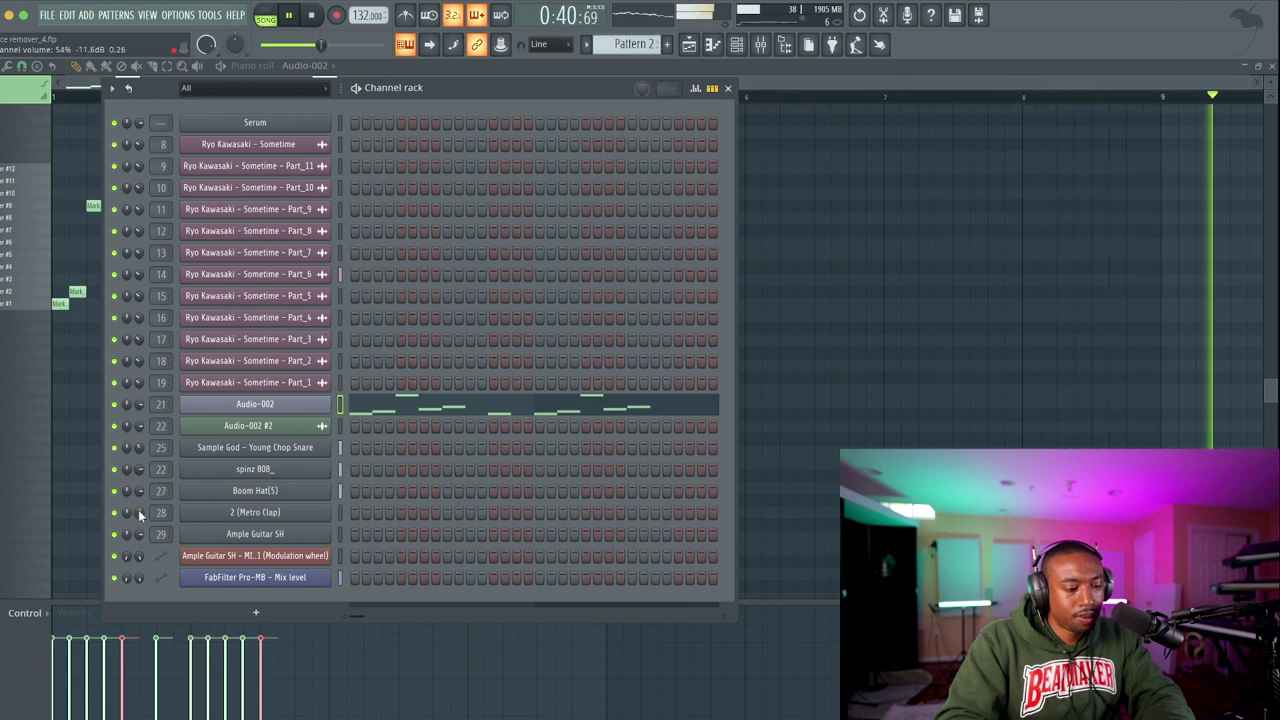
click(689, 45)
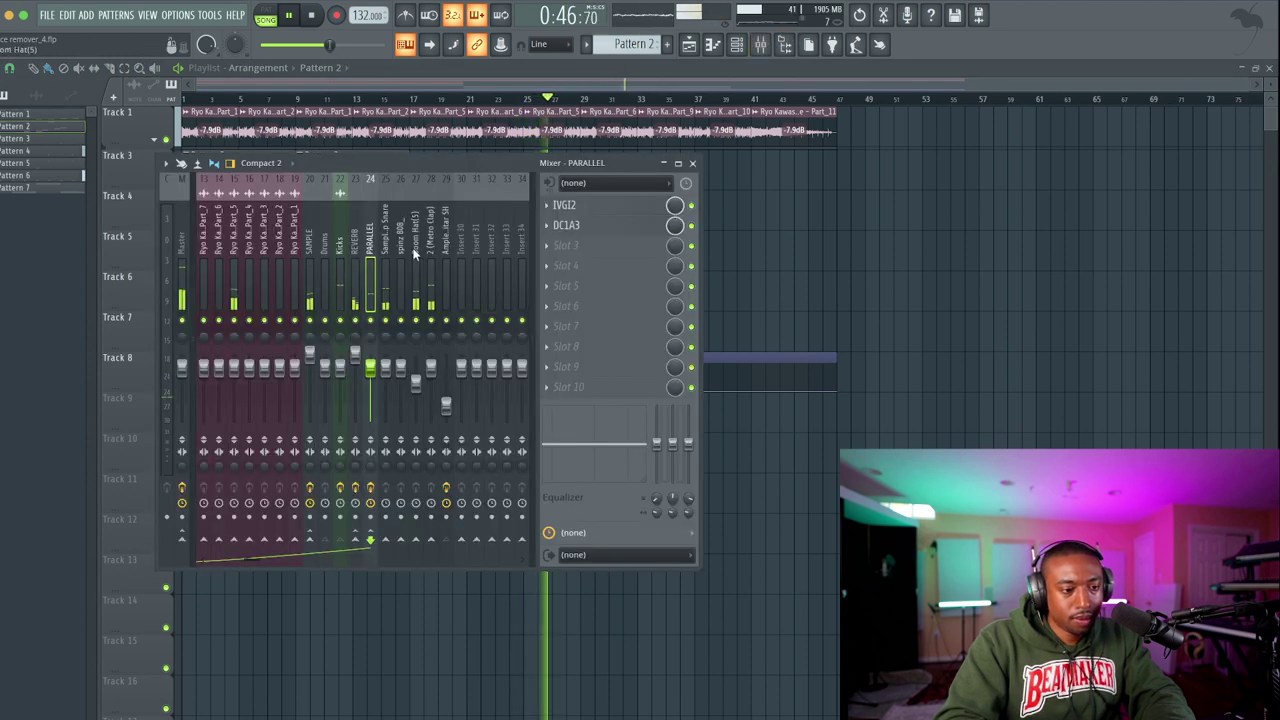
click(355, 250)
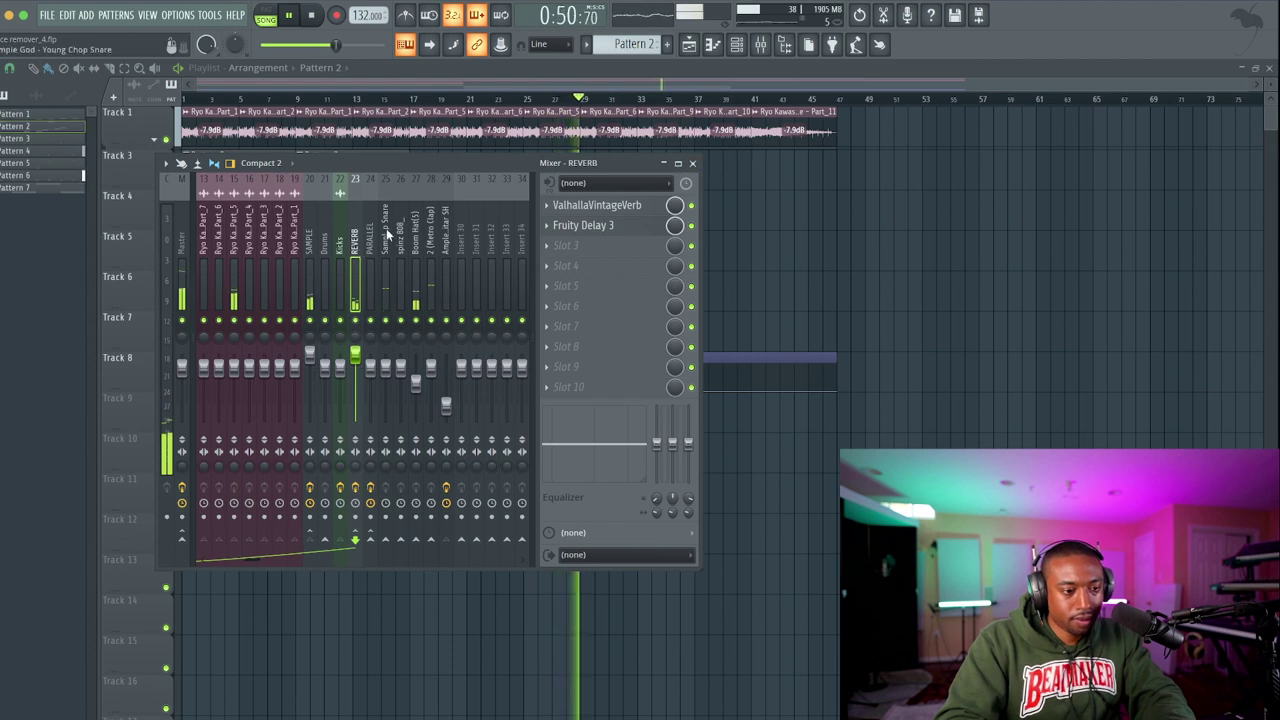
click(309, 243)
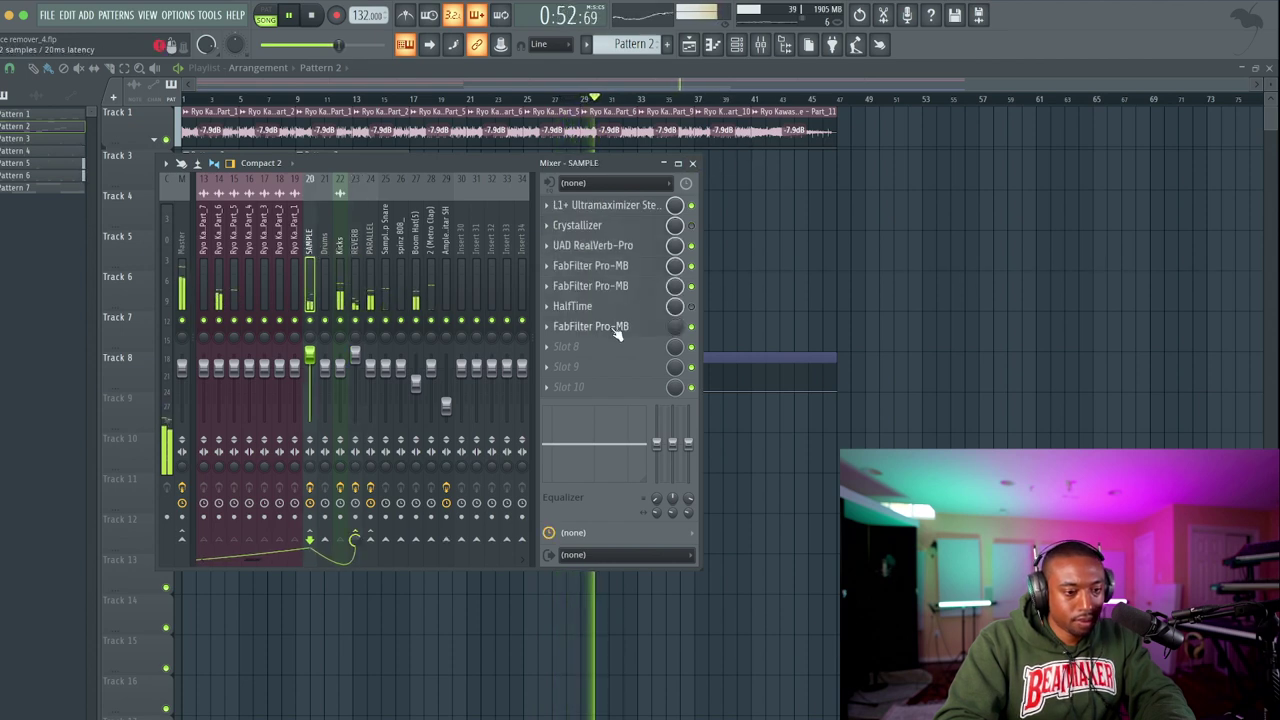
click(340, 245)
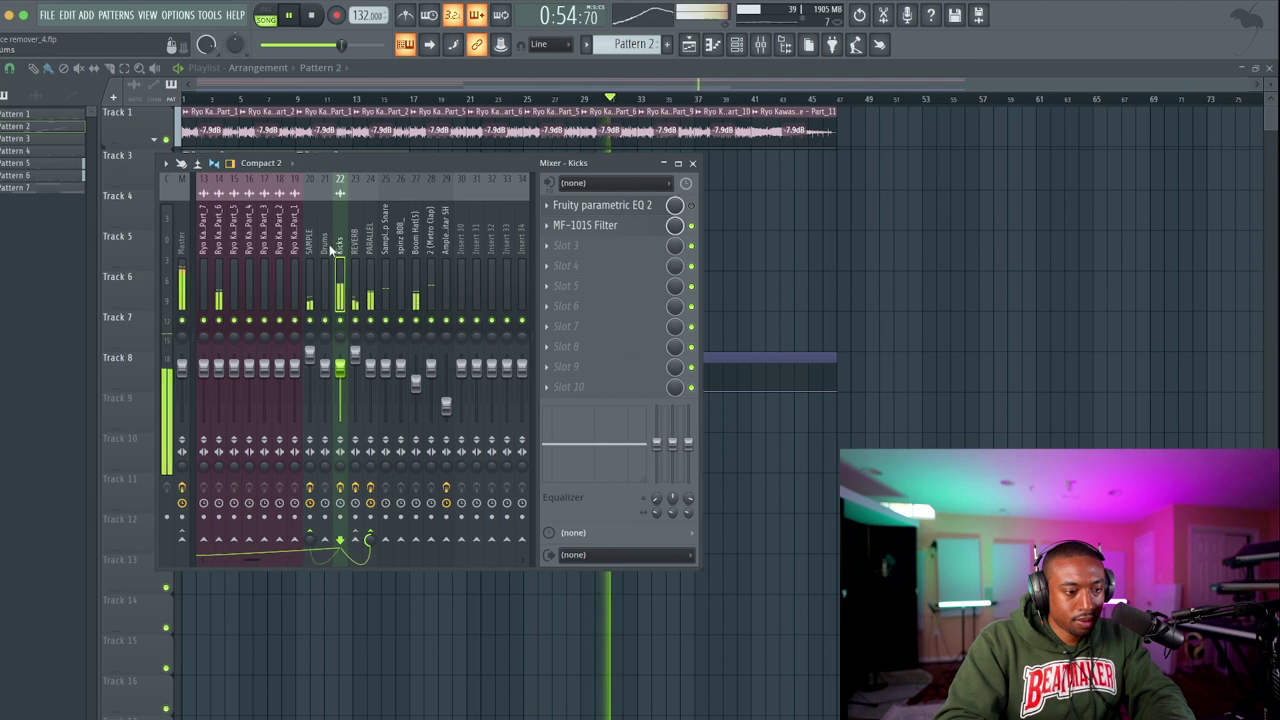
Select Kicks as the Stereo Side Chain source for the slot 5 FabFilter Pro-MB on the SAMPLE track.
click(309, 245)
click(627, 288)
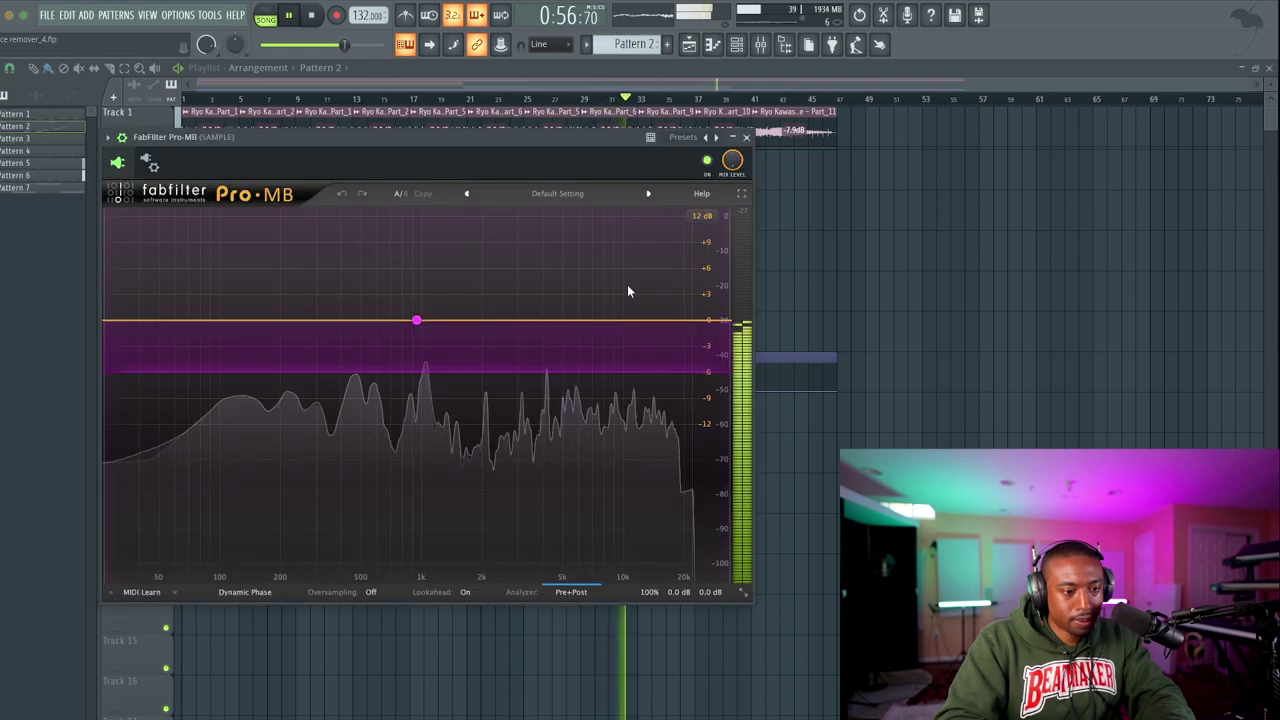
click(148, 162)
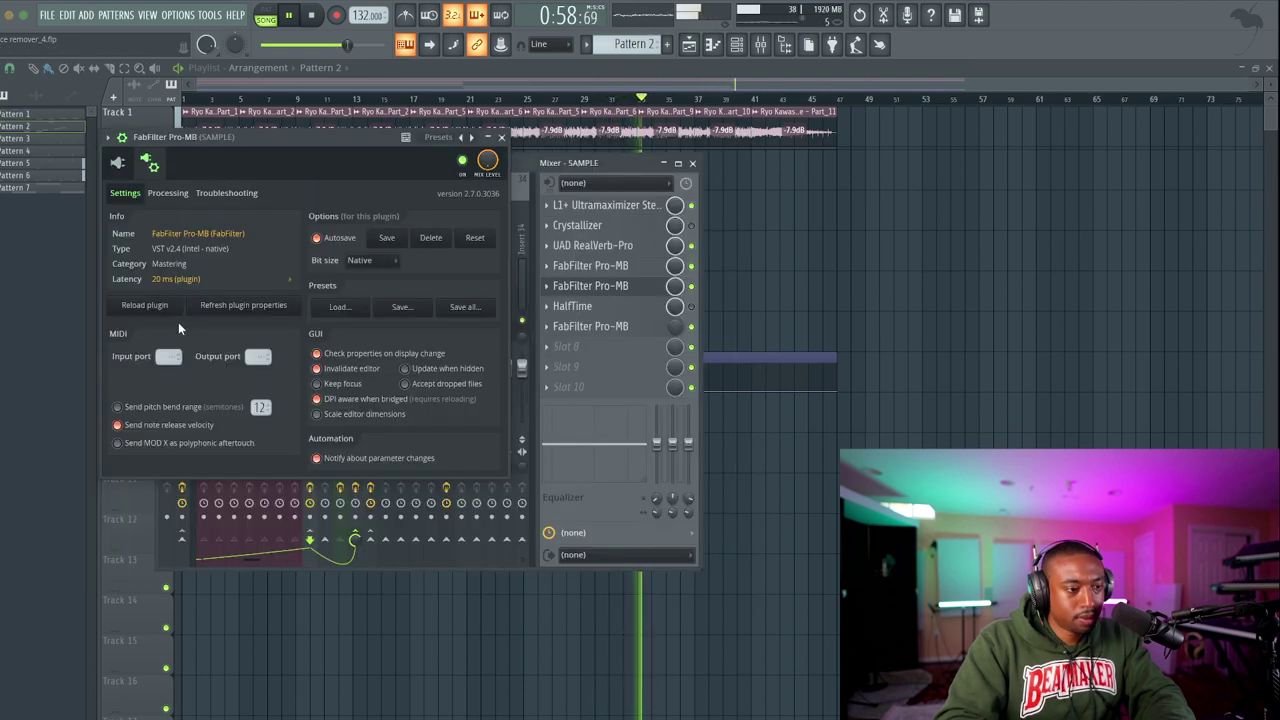
click(167, 193)
click(141, 368)
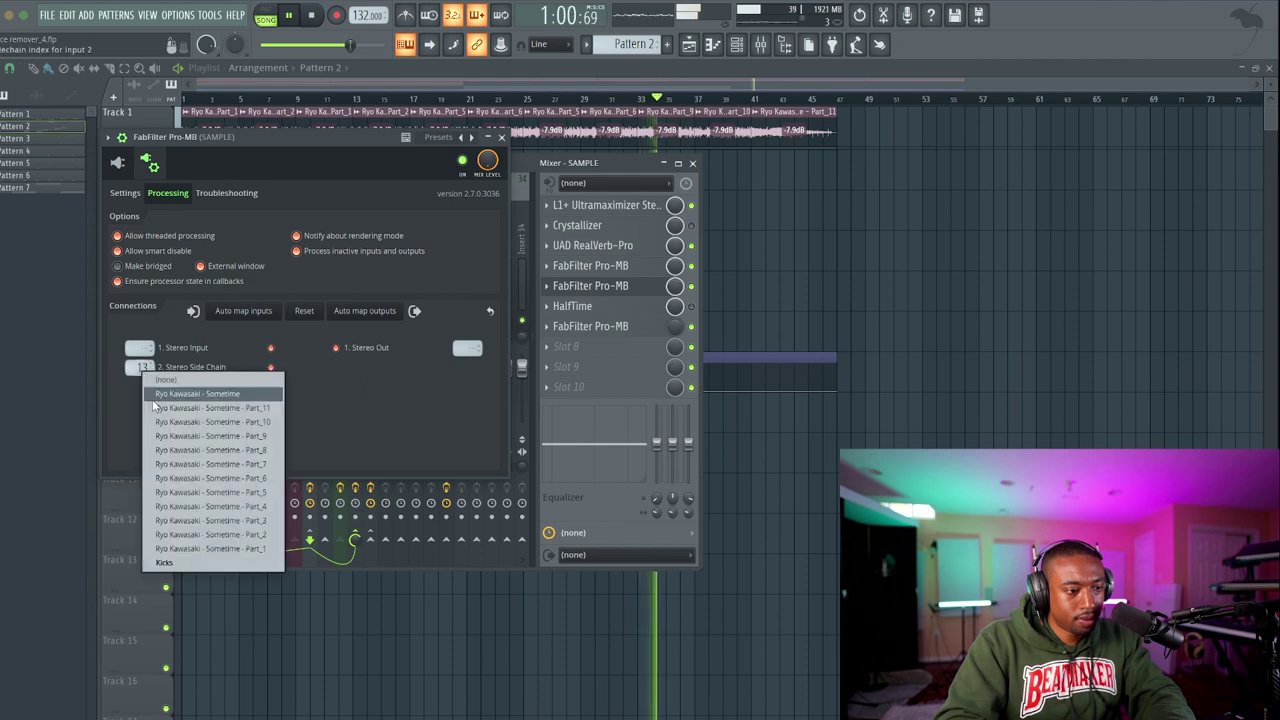
click(193, 555)
click(501, 137)
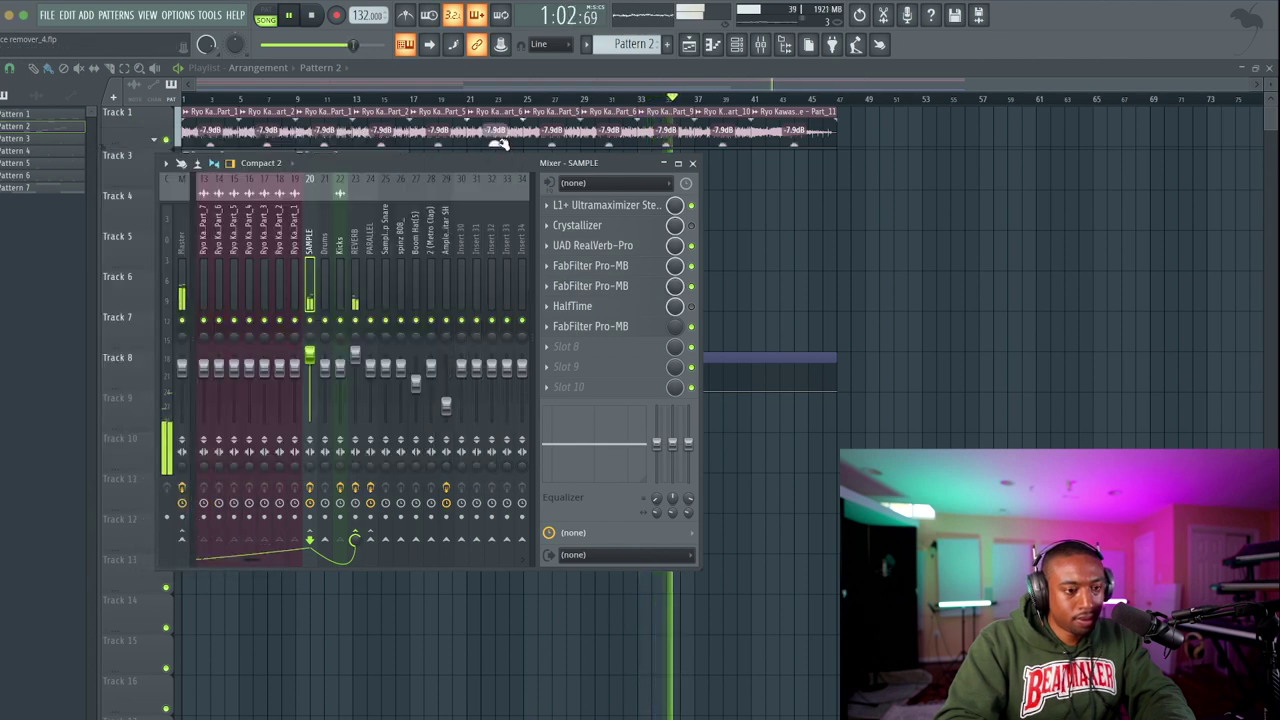
Check the Kicks track's effects and the settings of the slot 7 FabFilter Pro-MB on the SAMPLE track.
click(347, 244)
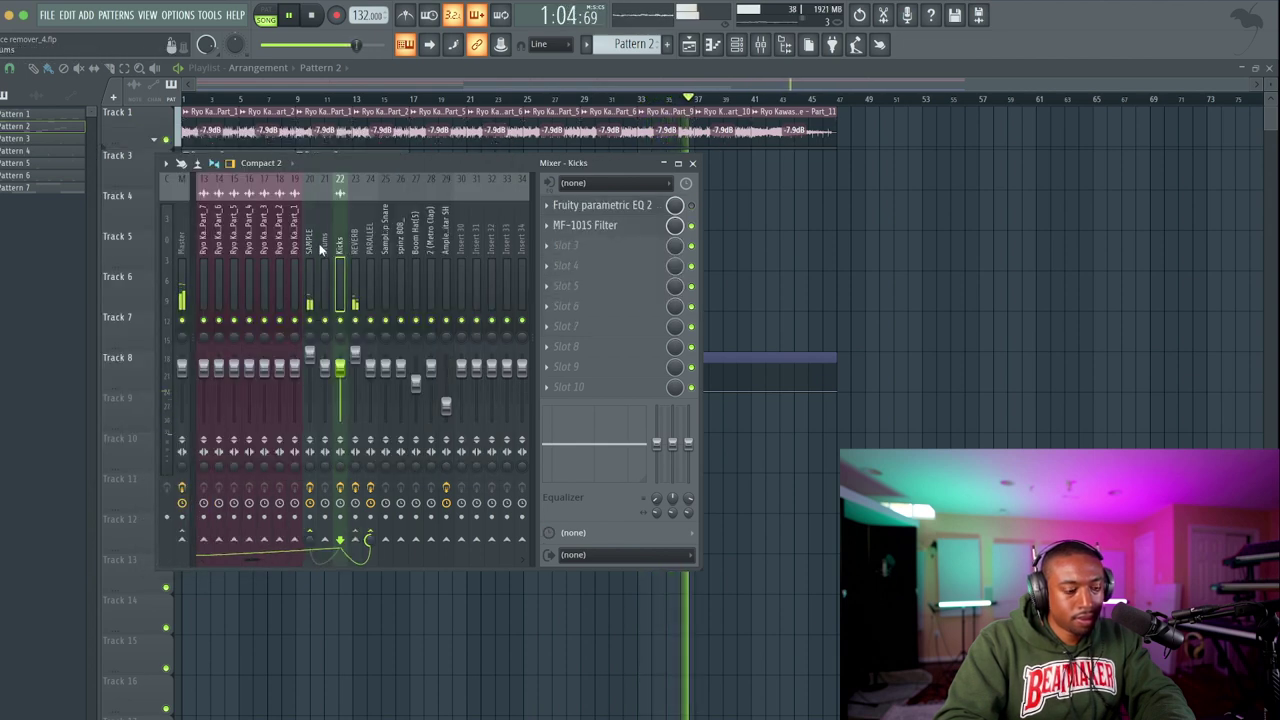
click(318, 248)
click(620, 327)
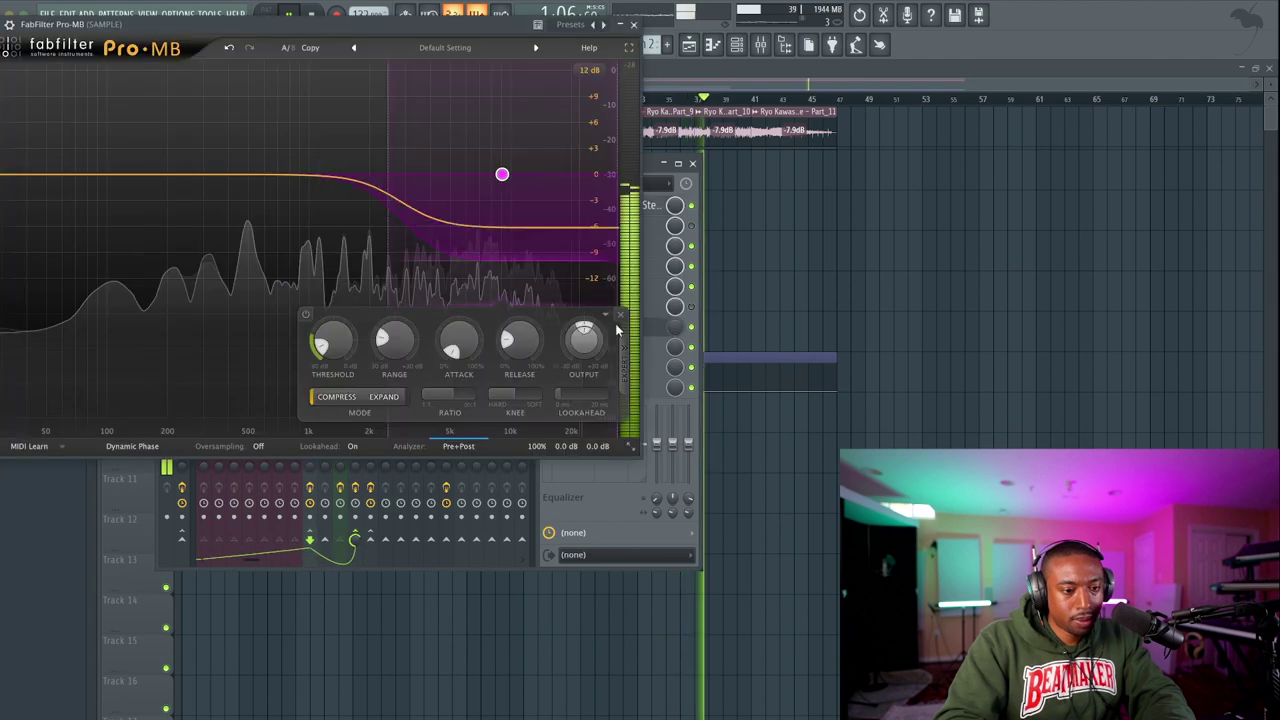
click(621, 327)
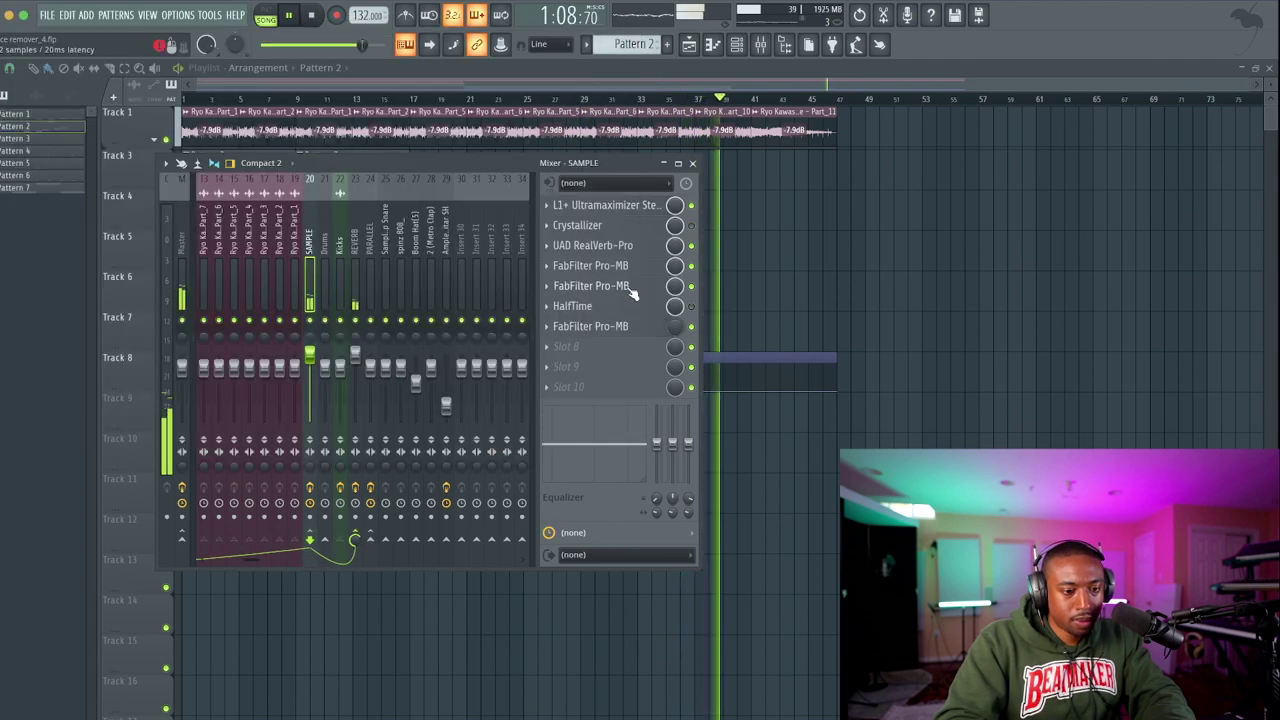
Inspect the band and side chain settings in the slot 5 FabFilter Pro-MB on SAMPLE, then play the song from bar 17.
click(620, 326)
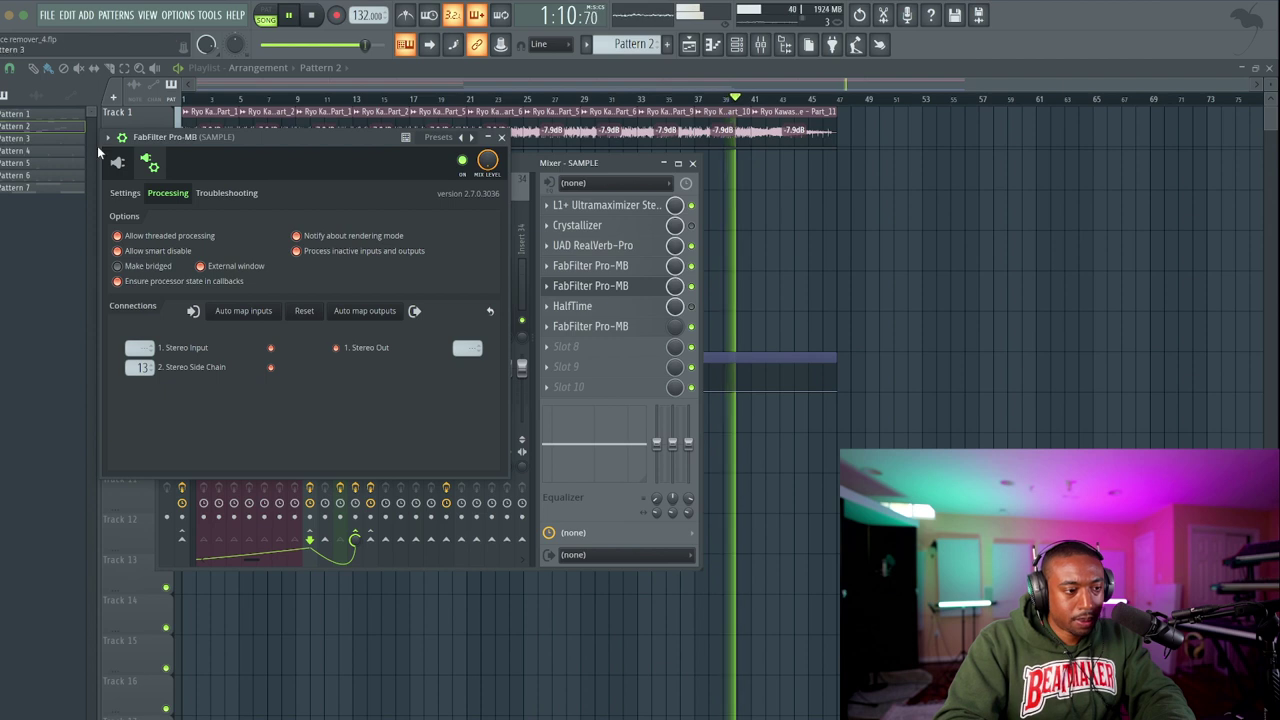
click(117, 162)
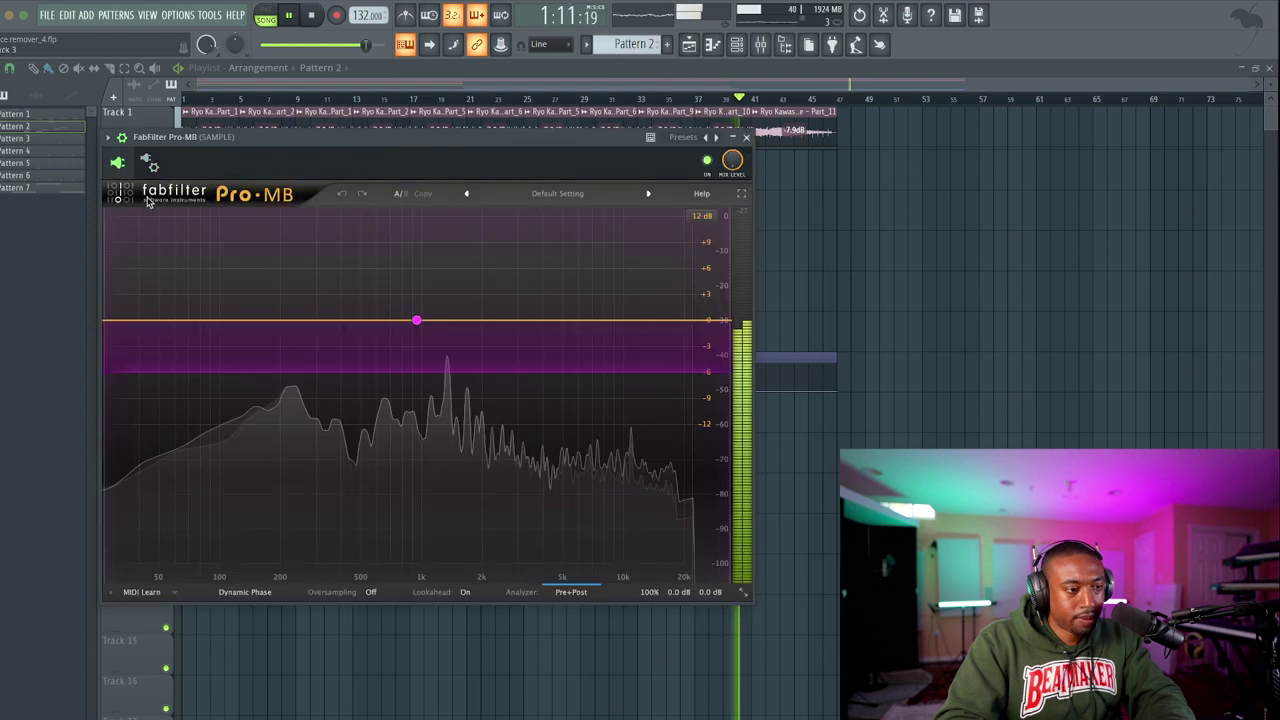
click(414, 320)
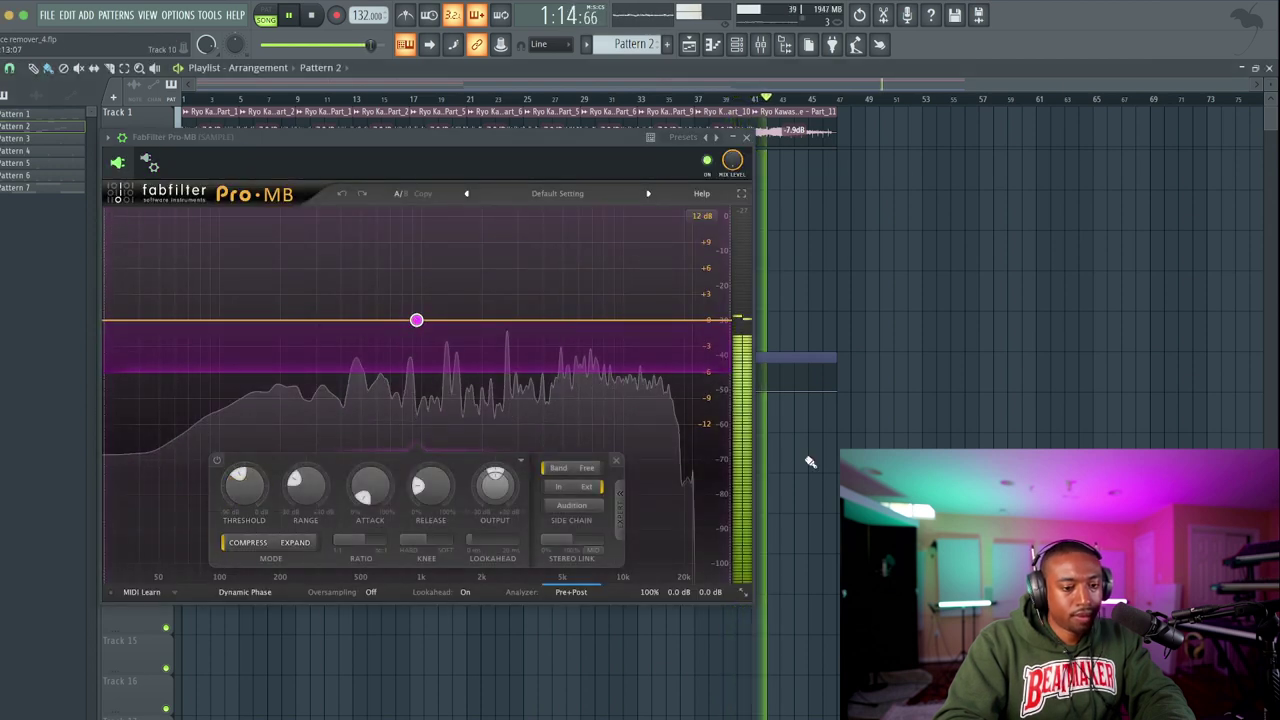
key(space)
click(746, 137)
click(416, 99)
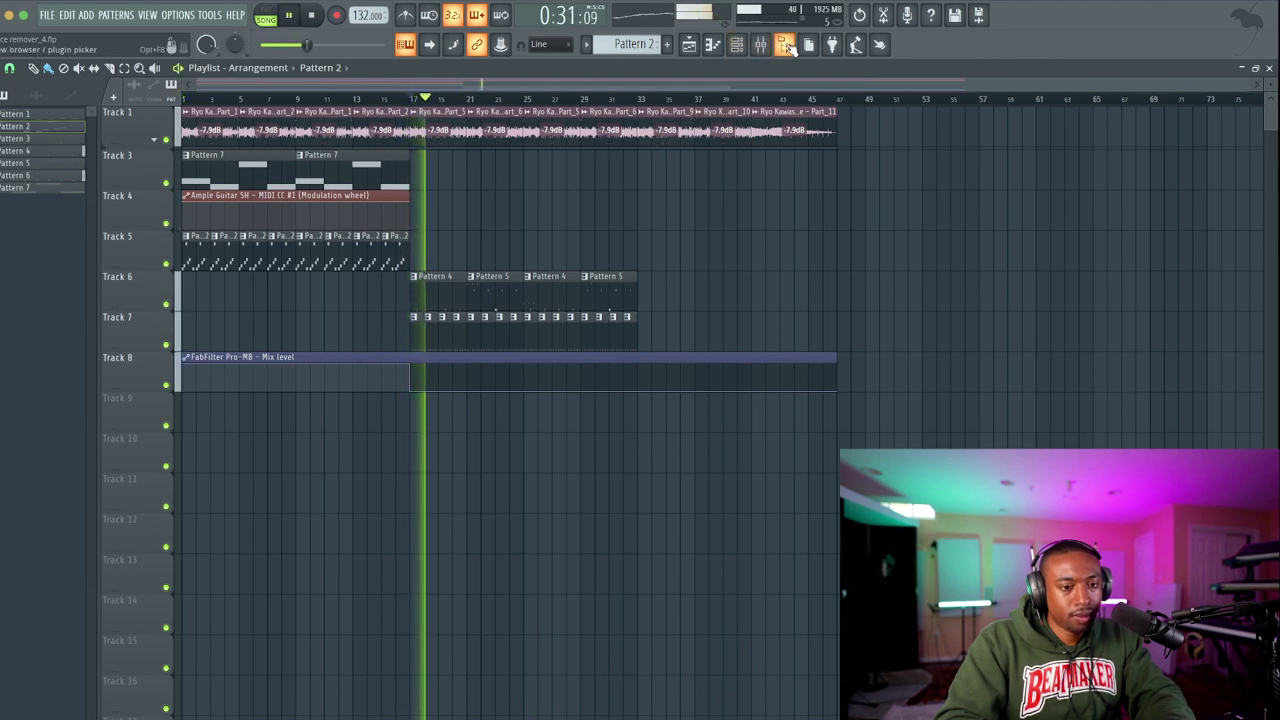
Check the band threshold in the slot 7 FabFilter Pro-MB on the SAMPLE track while the song plays.
click(760, 44)
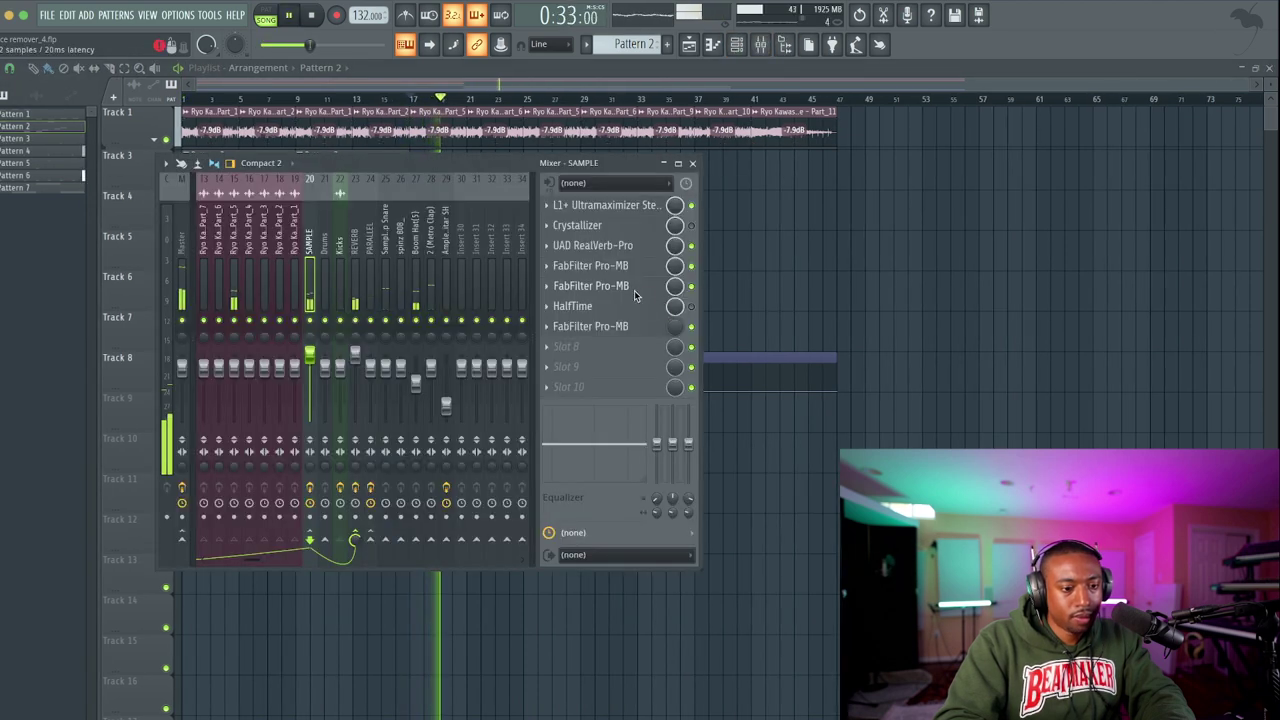
click(620, 326)
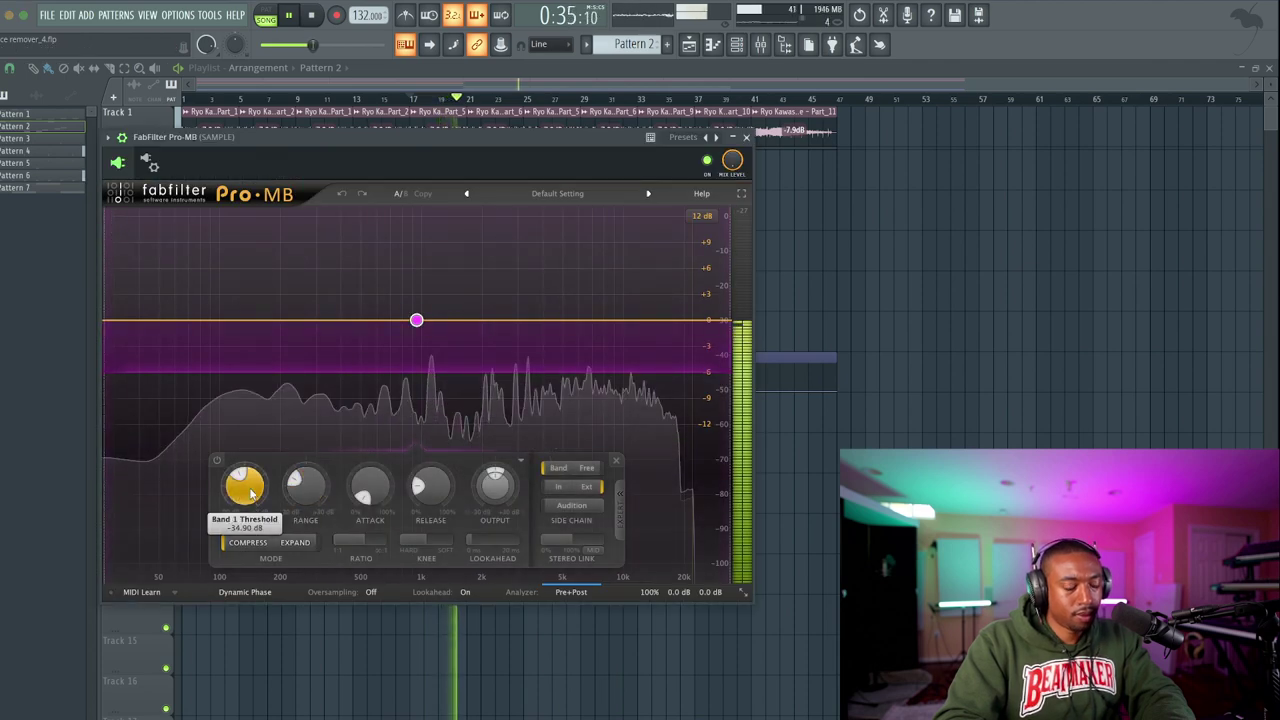
mouse_move(247, 490)
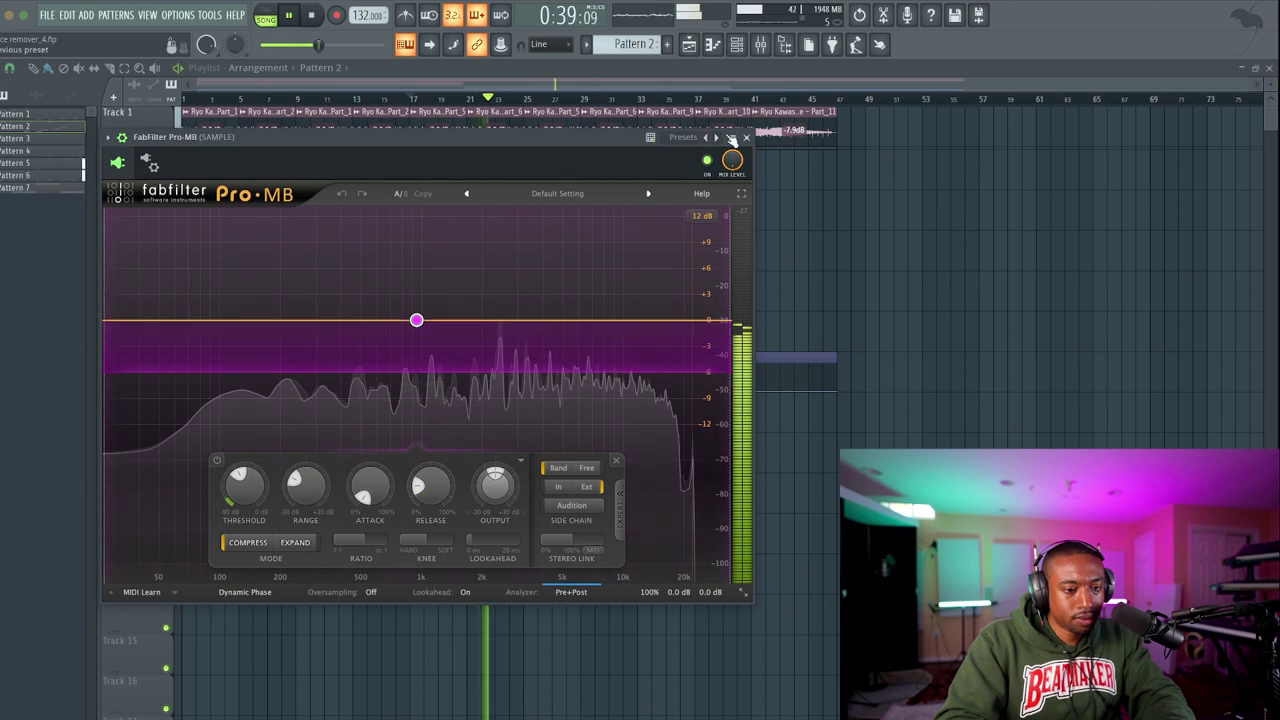
click(746, 137)
click(690, 161)
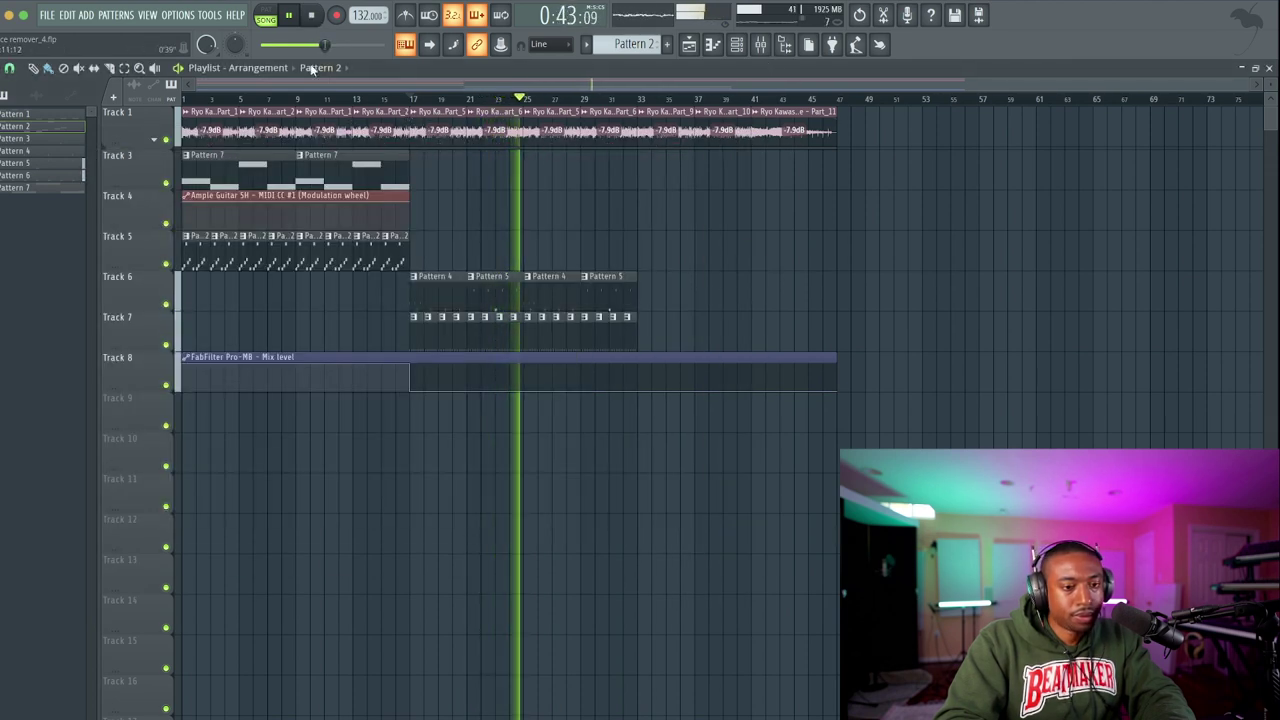
Restart the song from the beginning and copy the MF-101S Filter with its settings from the Kicks track to the Drums track.
click(312, 16)
click(313, 17)
key(space)
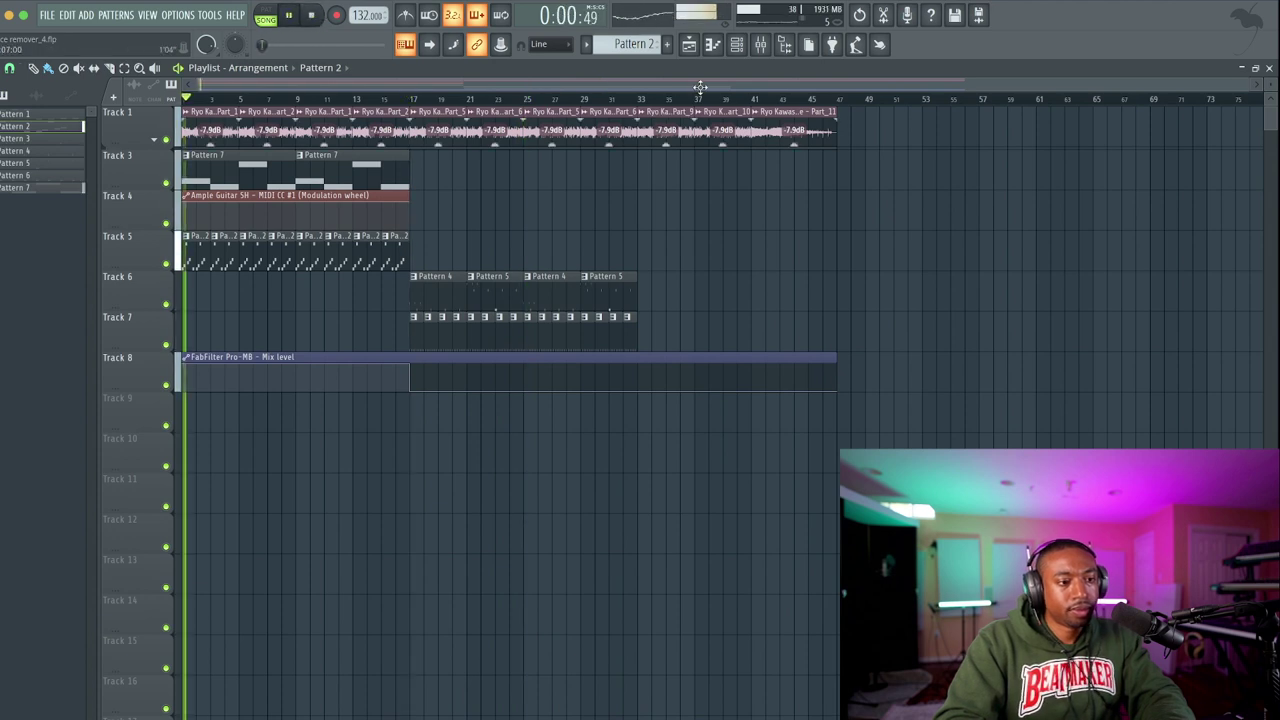
click(760, 46)
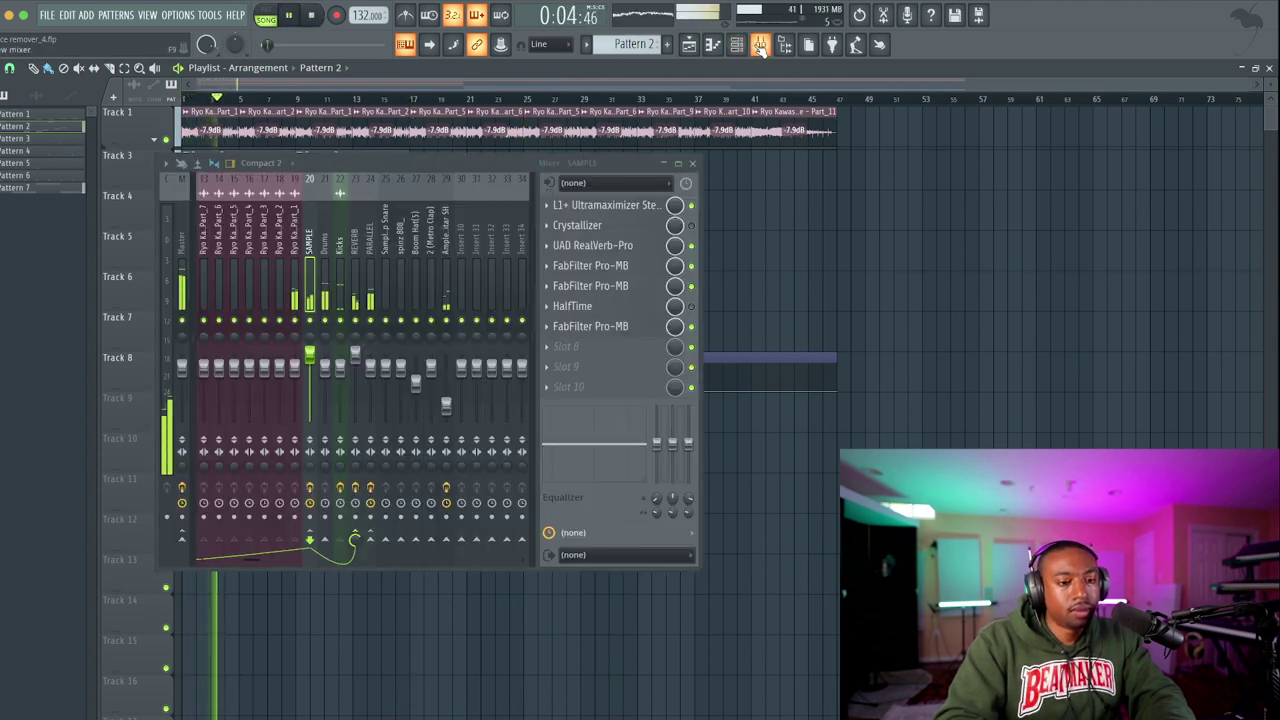
click(340, 250)
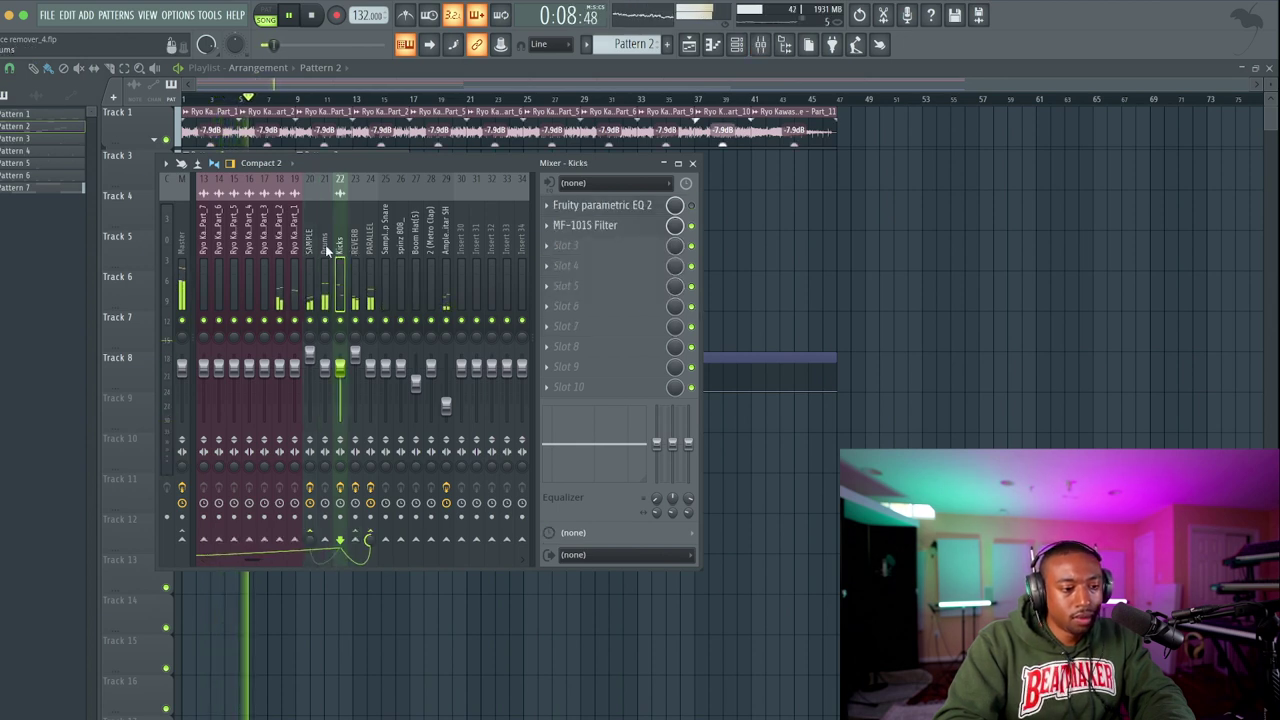
click(547, 225)
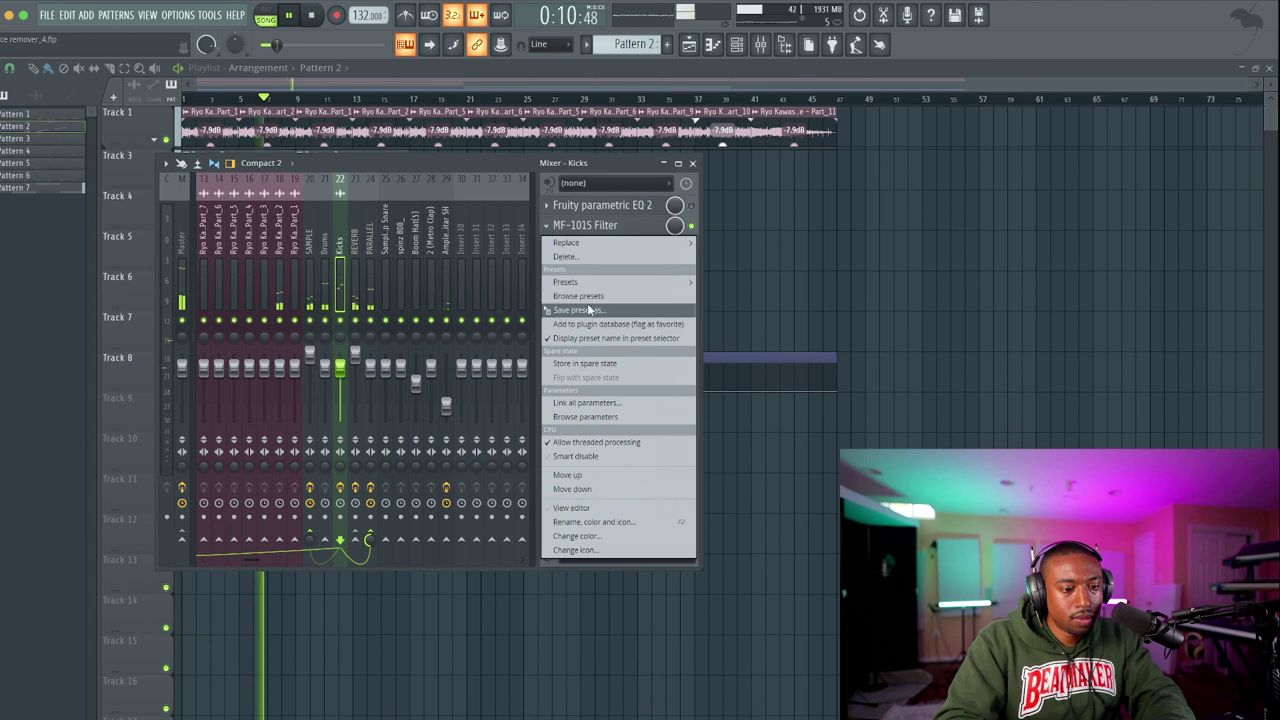
drag(590, 310, 324, 258)
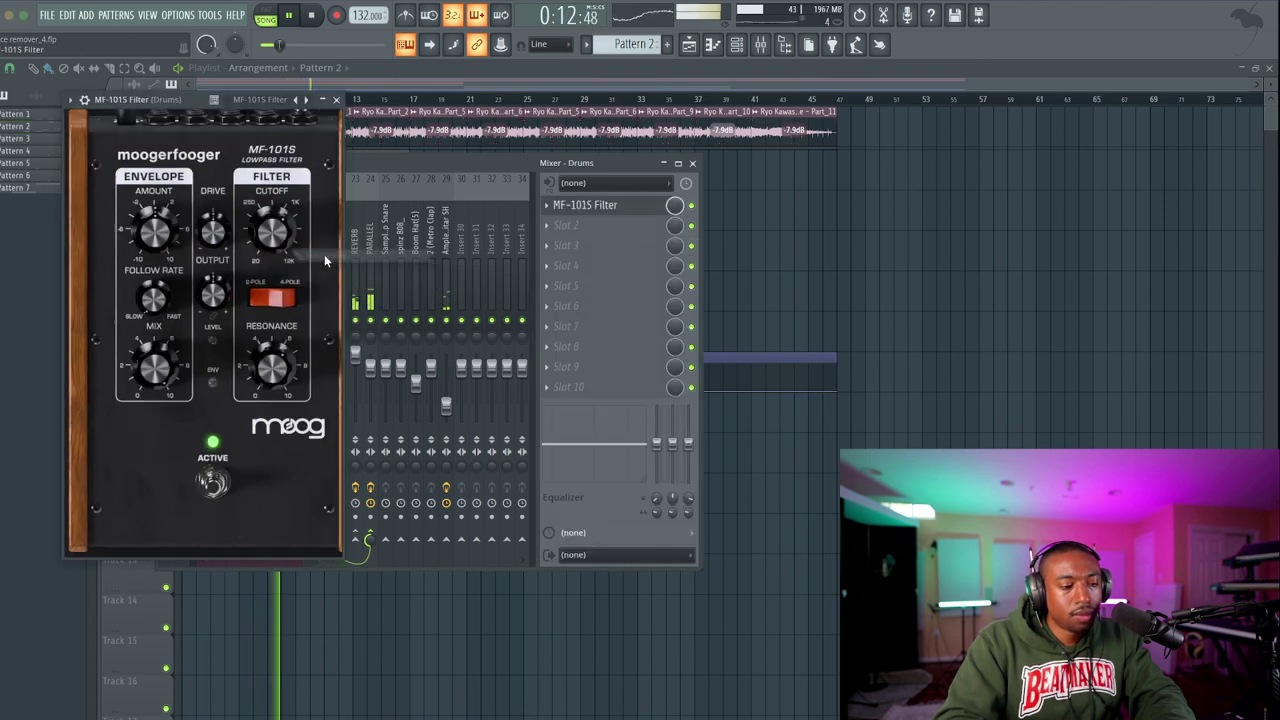
click(337, 100)
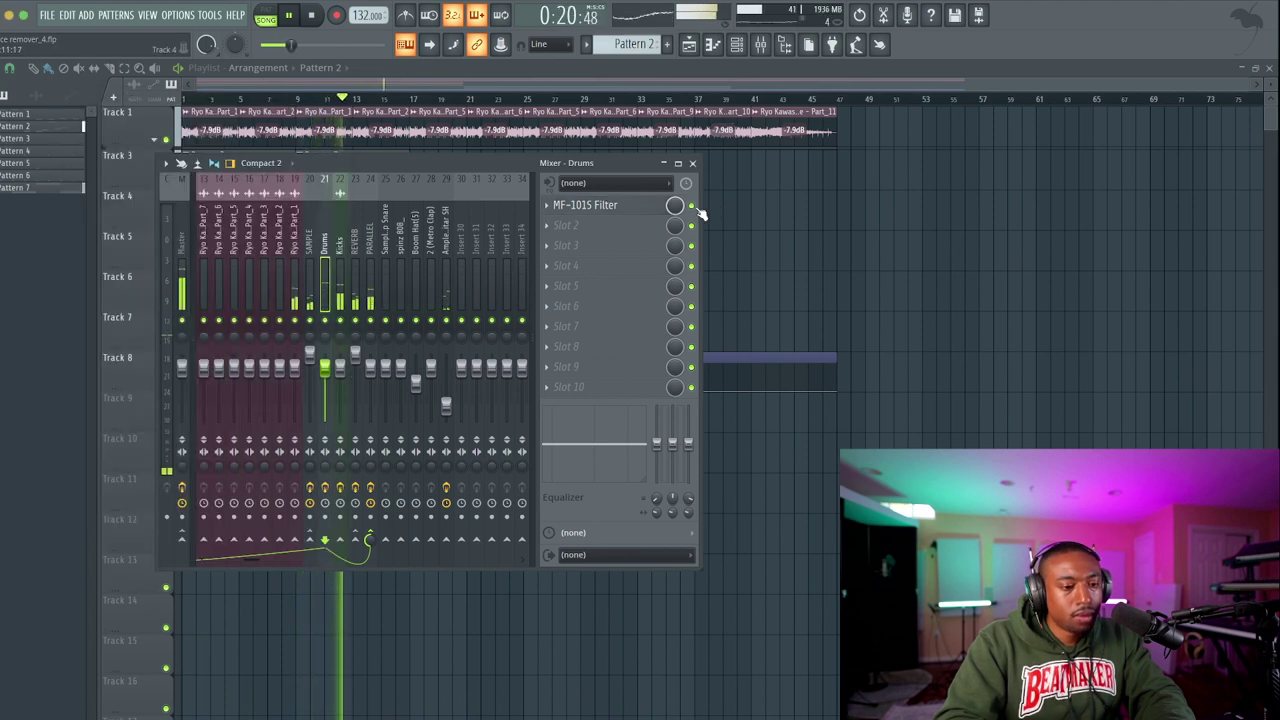
Lower the output level of the MF-101S Filter on the Drums track to about -4.64 dB.
click(582, 205)
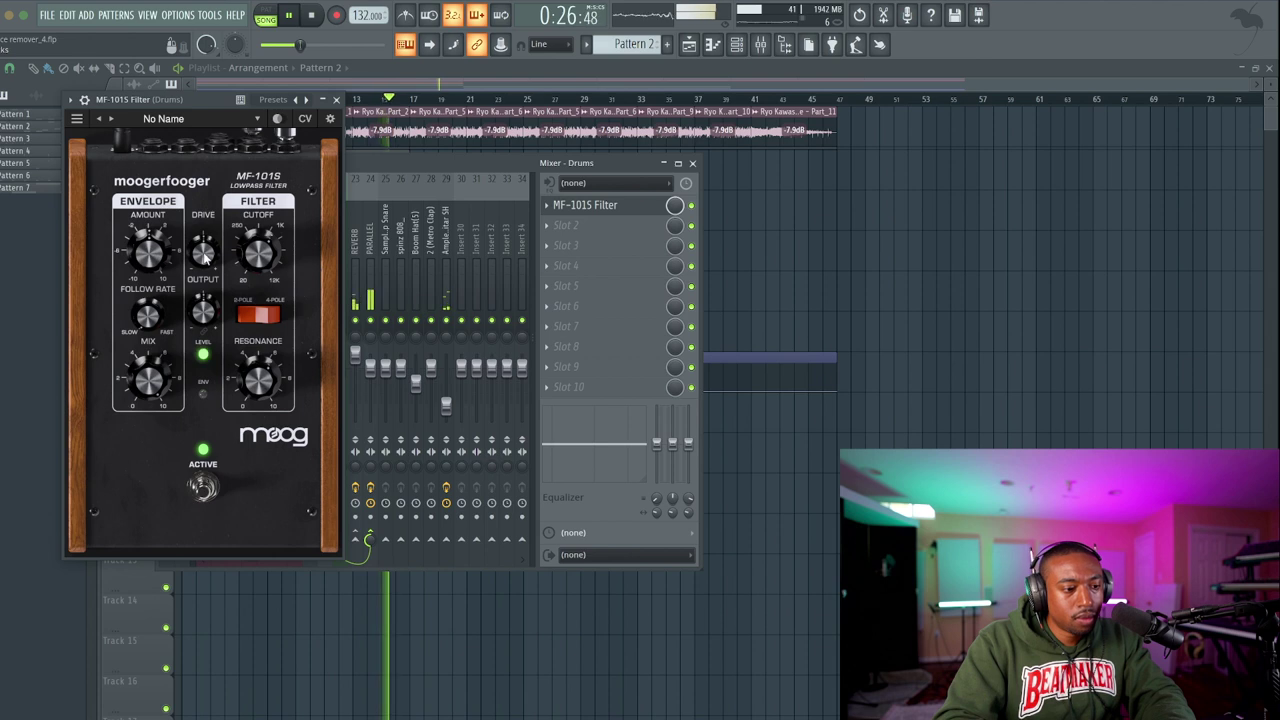
scroll(205, 318, down, 2)
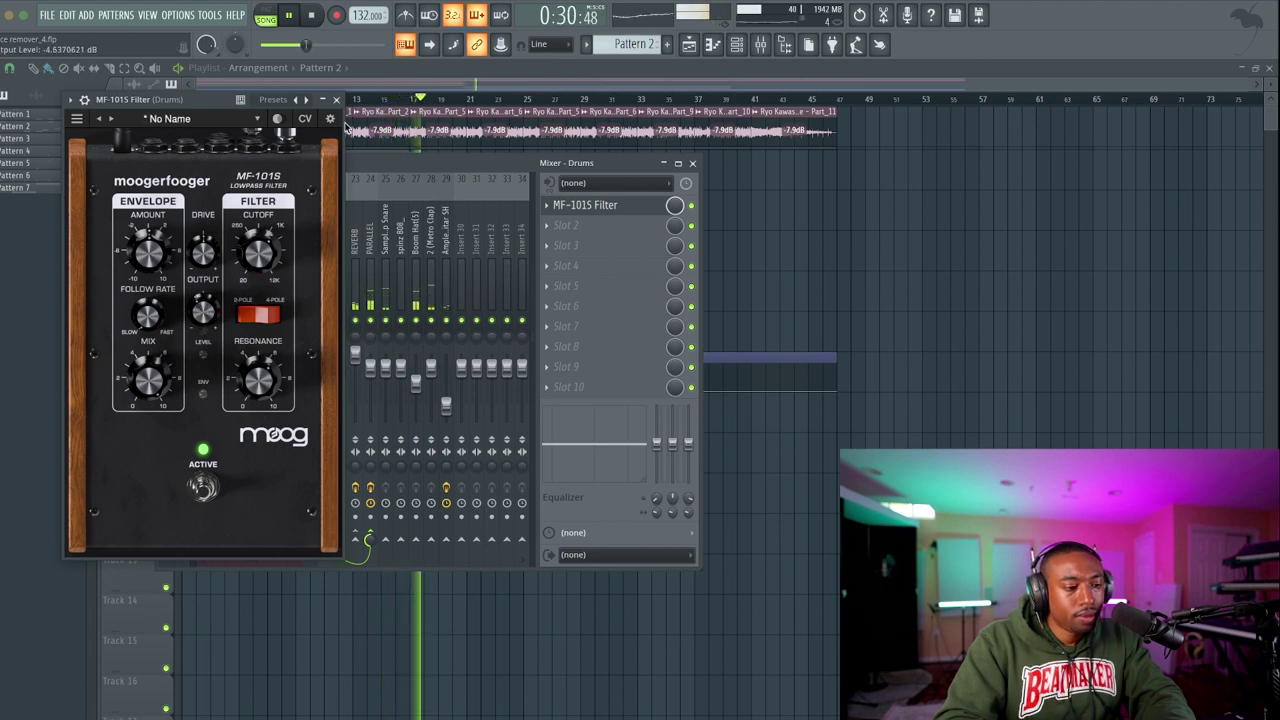
click(336, 100)
key(F9)
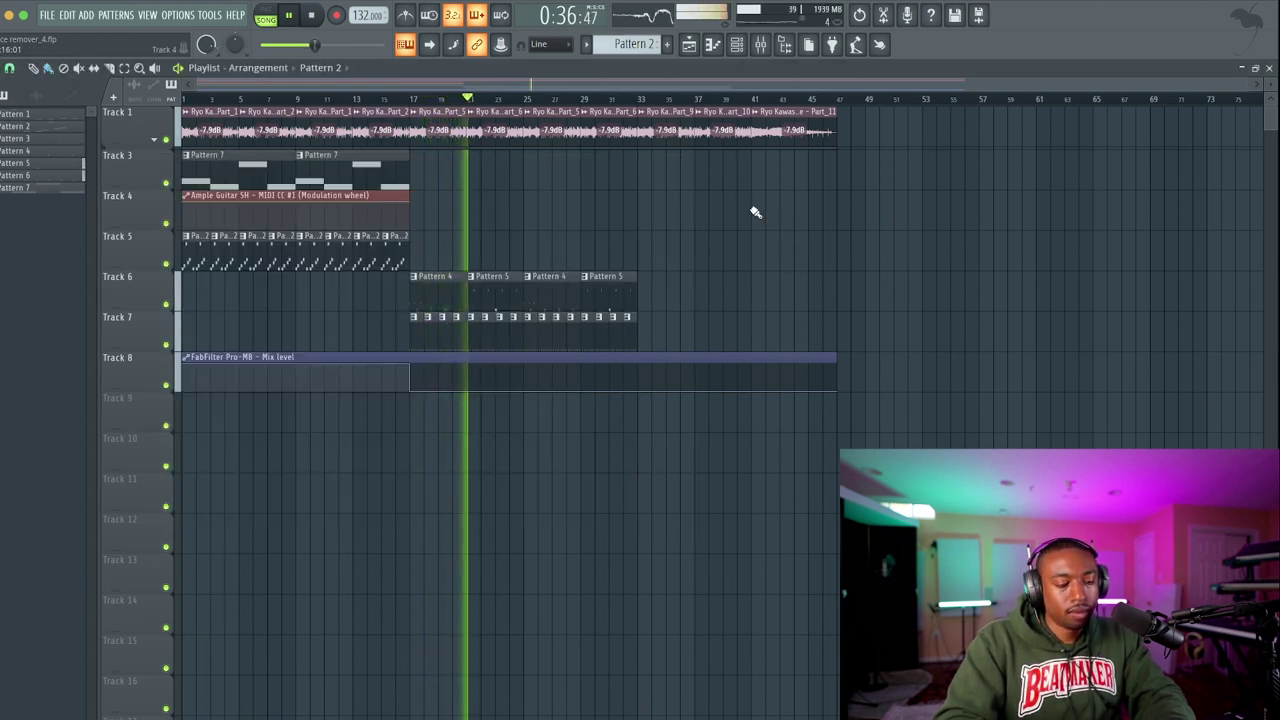
Check the effects loaded on the REVERB mixer track.
key(F9)
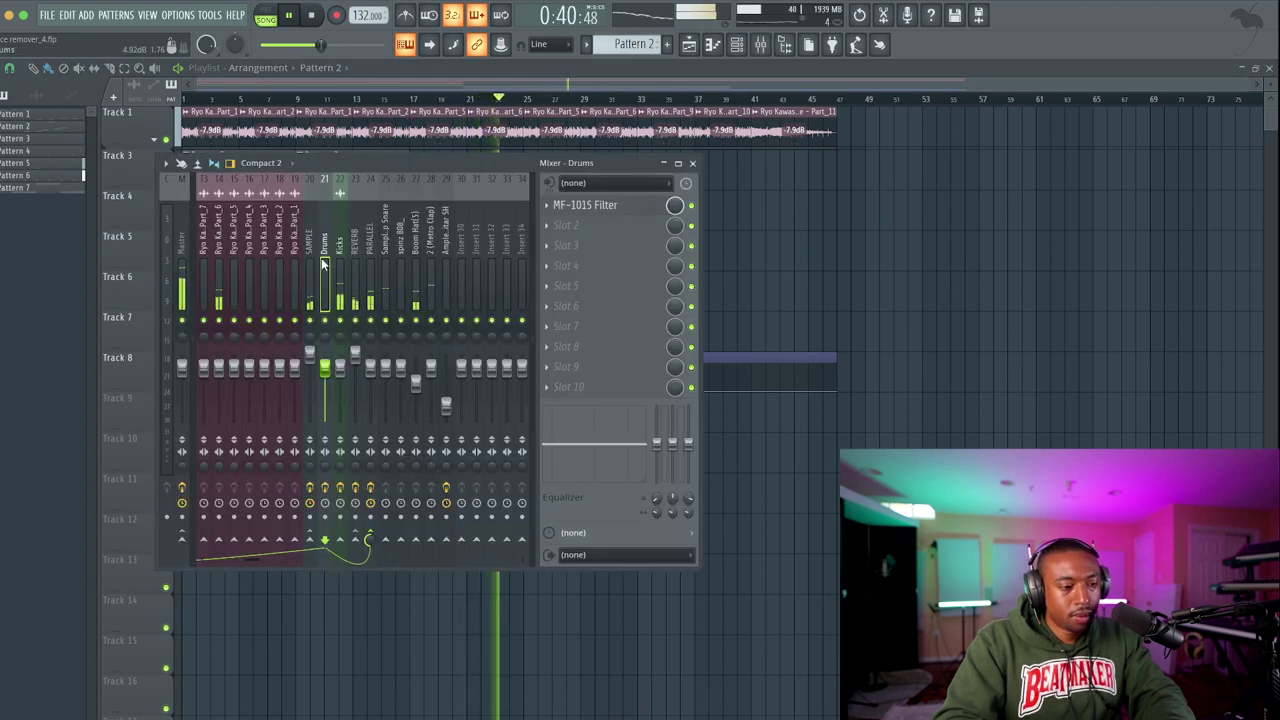
click(358, 280)
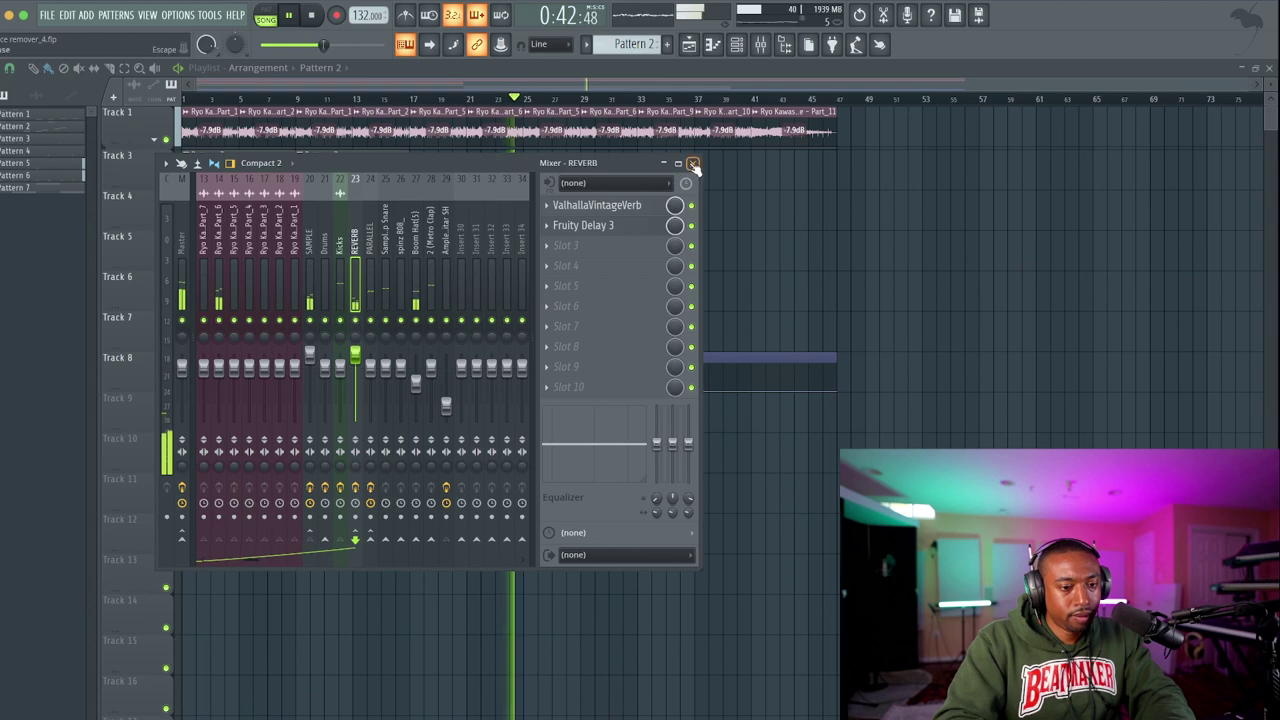
click(693, 164)
Try a precomputed boost of about 5% with clipping on the spinz 808_ sample, then stop playback.
click(740, 47)
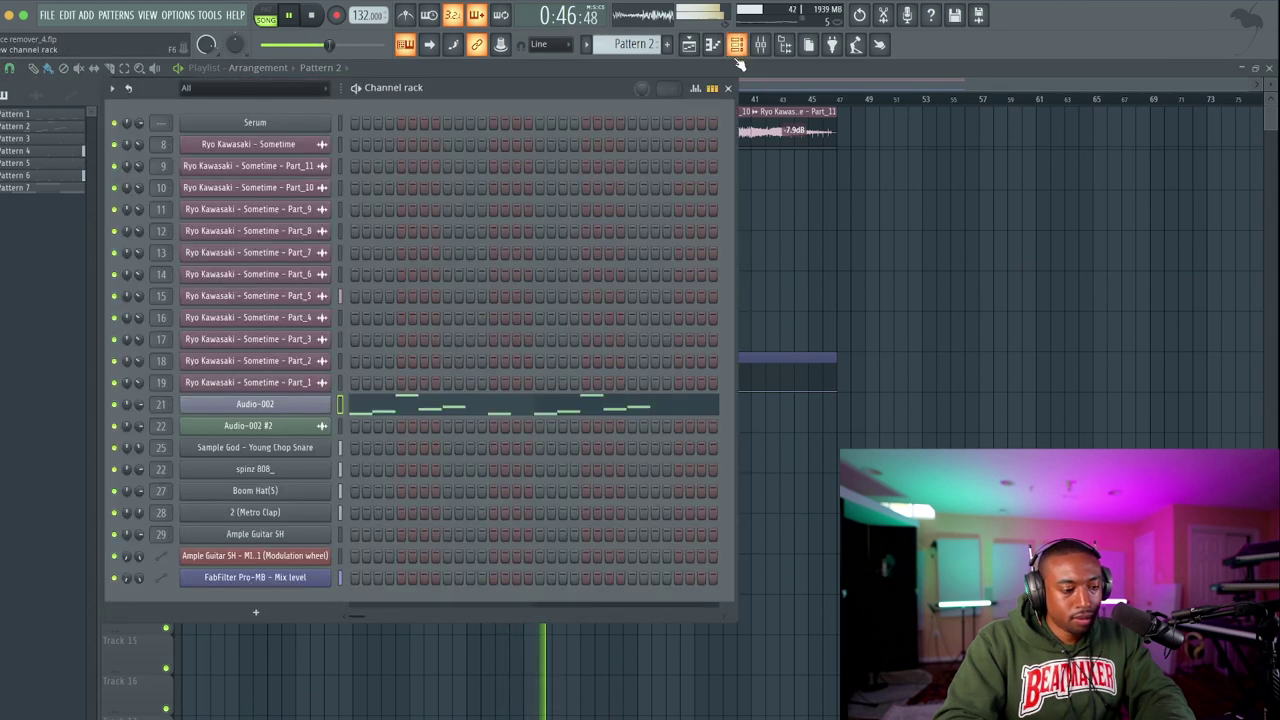
click(231, 470)
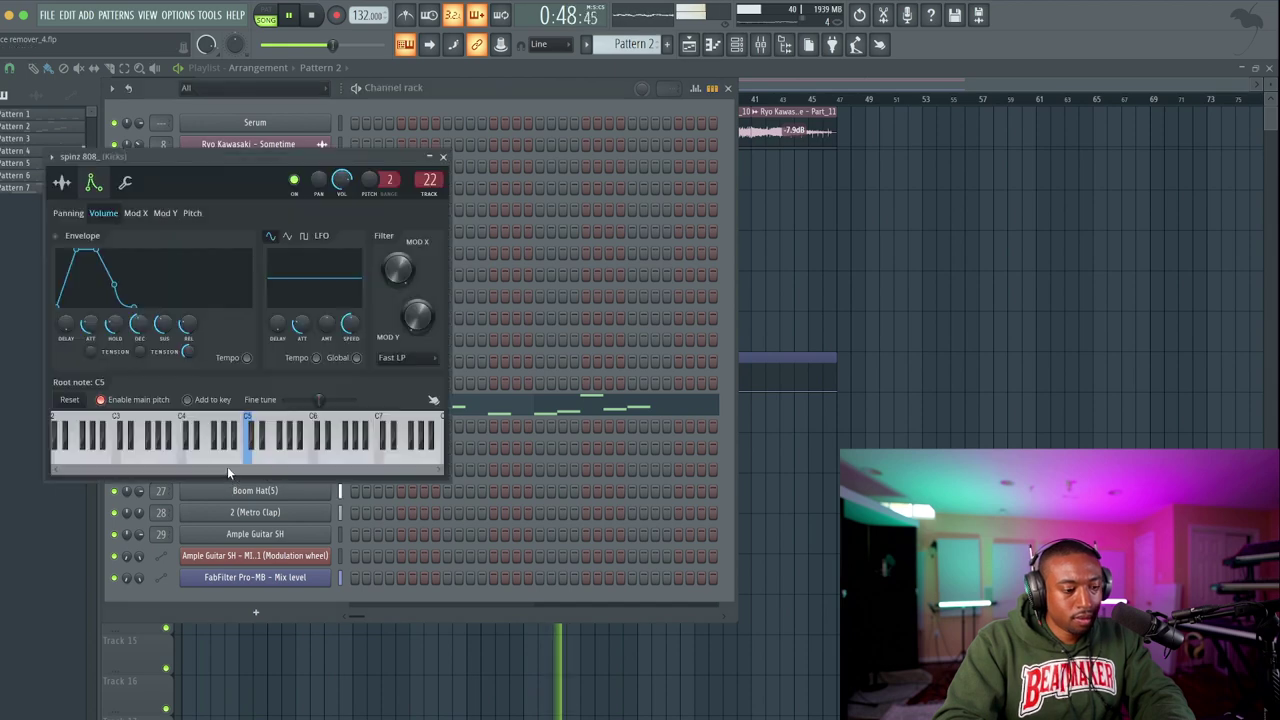
click(62, 183)
click(275, 272)
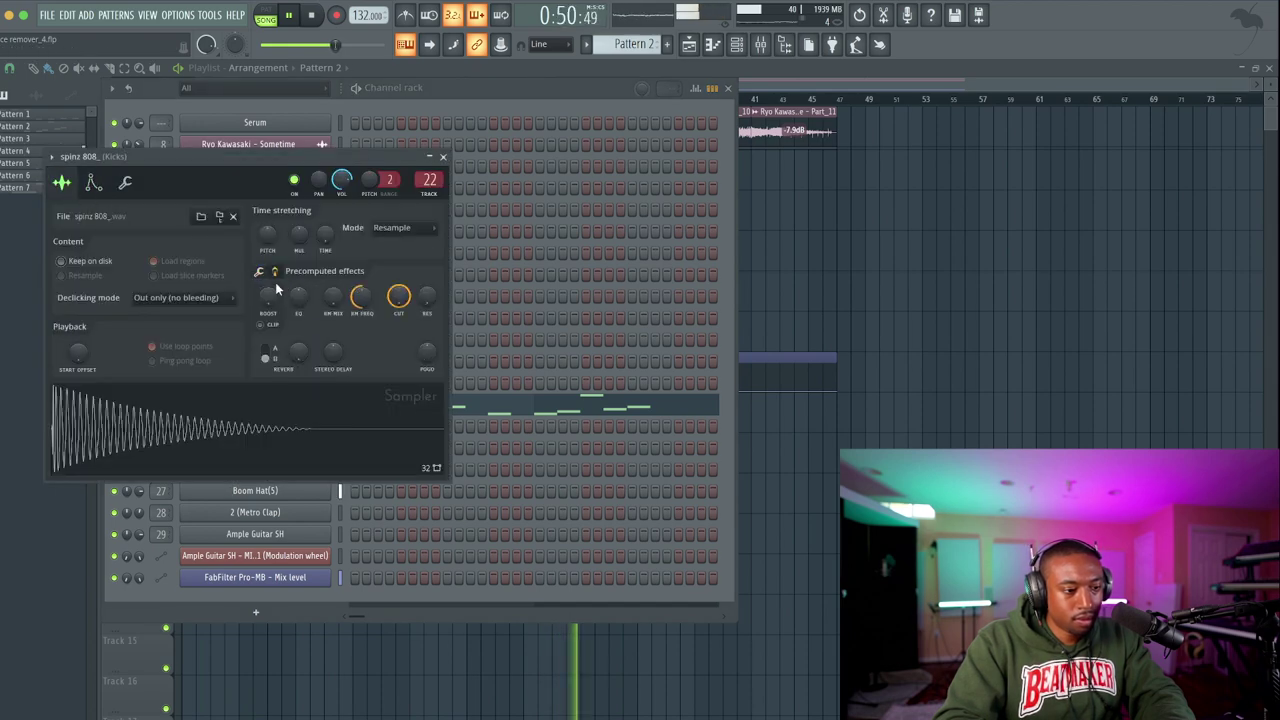
drag(267, 296, 267, 290)
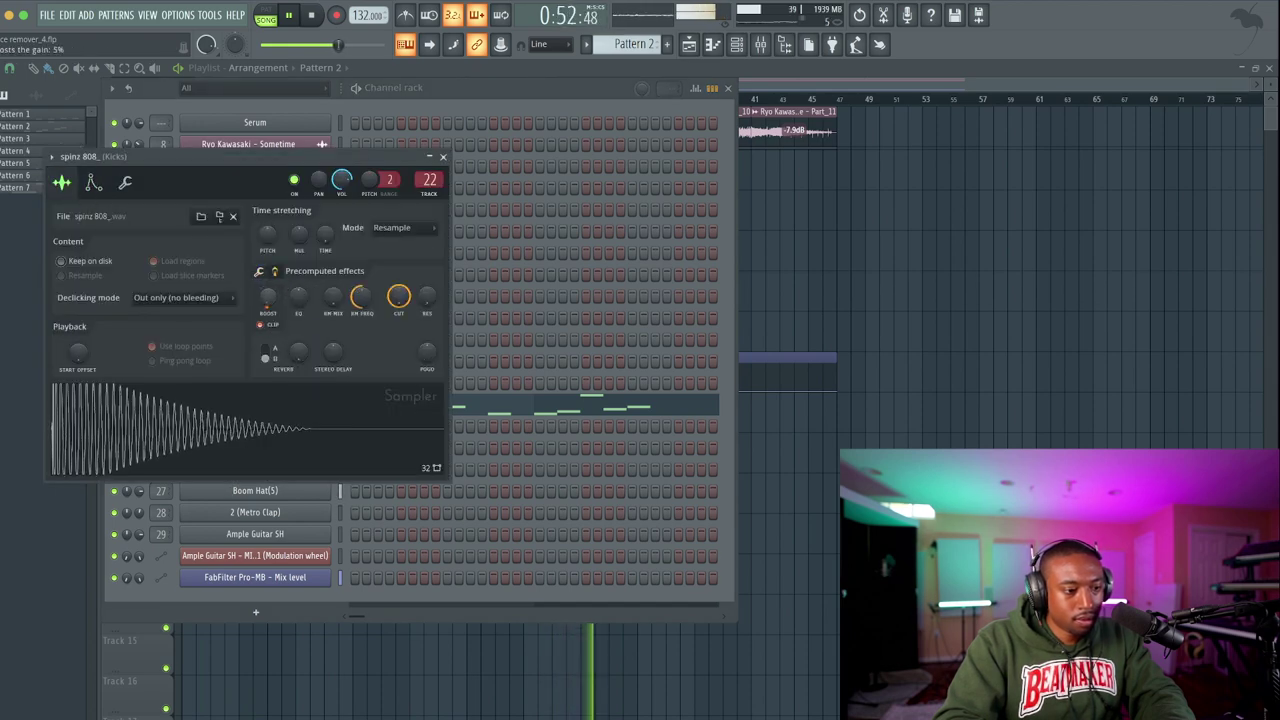
key(F12)
key(space)
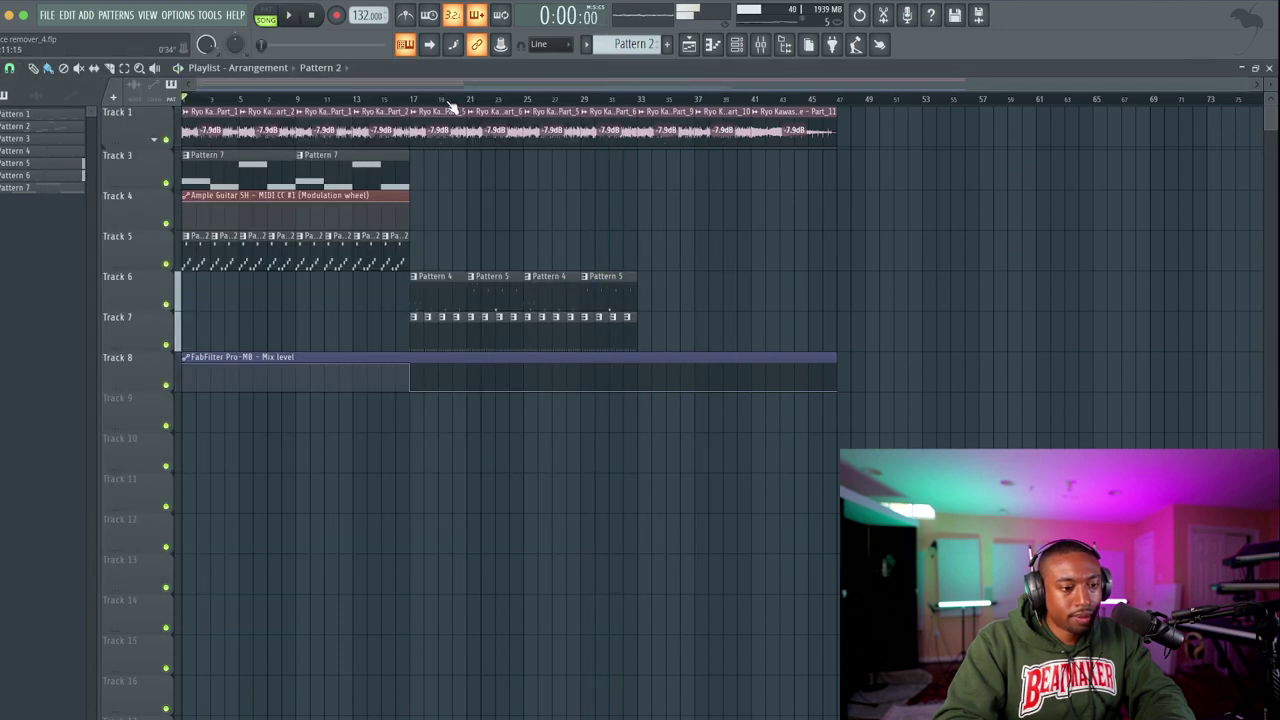
Play the song from bar 17 and reset the spinz 808_ sample's precomputed boost to 0% with clipping off.
click(412, 98)
click(737, 44)
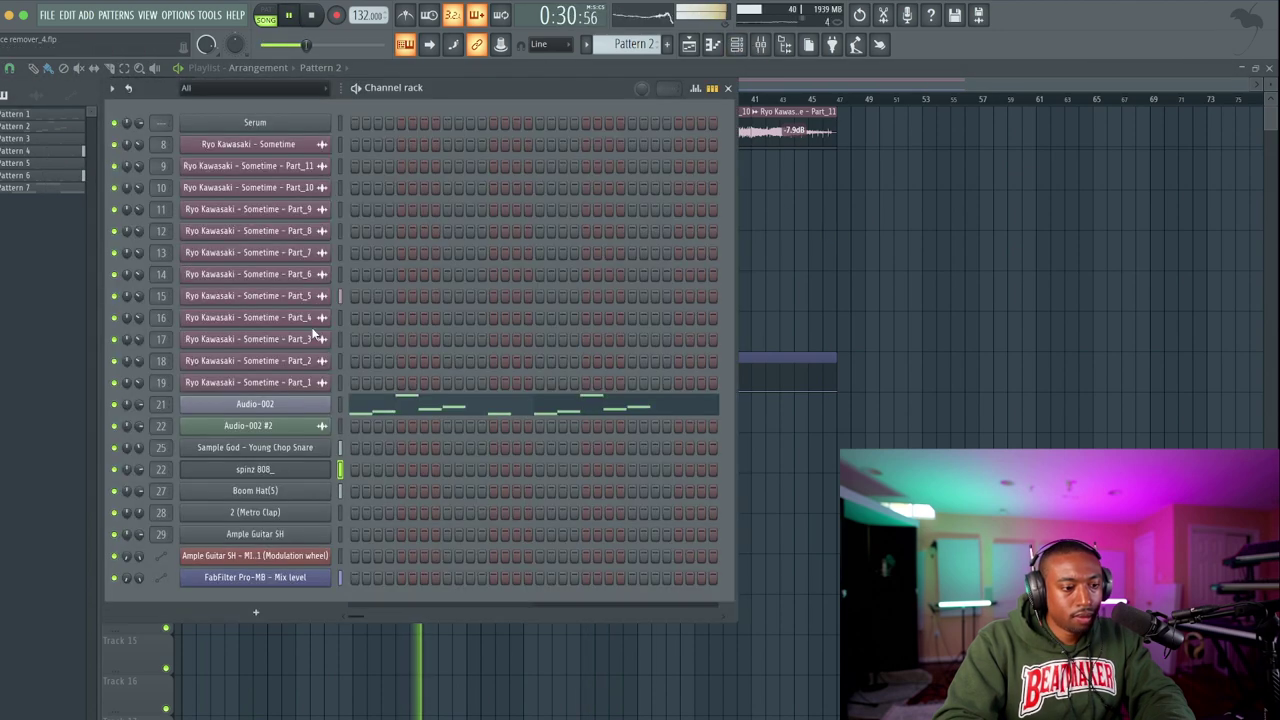
click(296, 472)
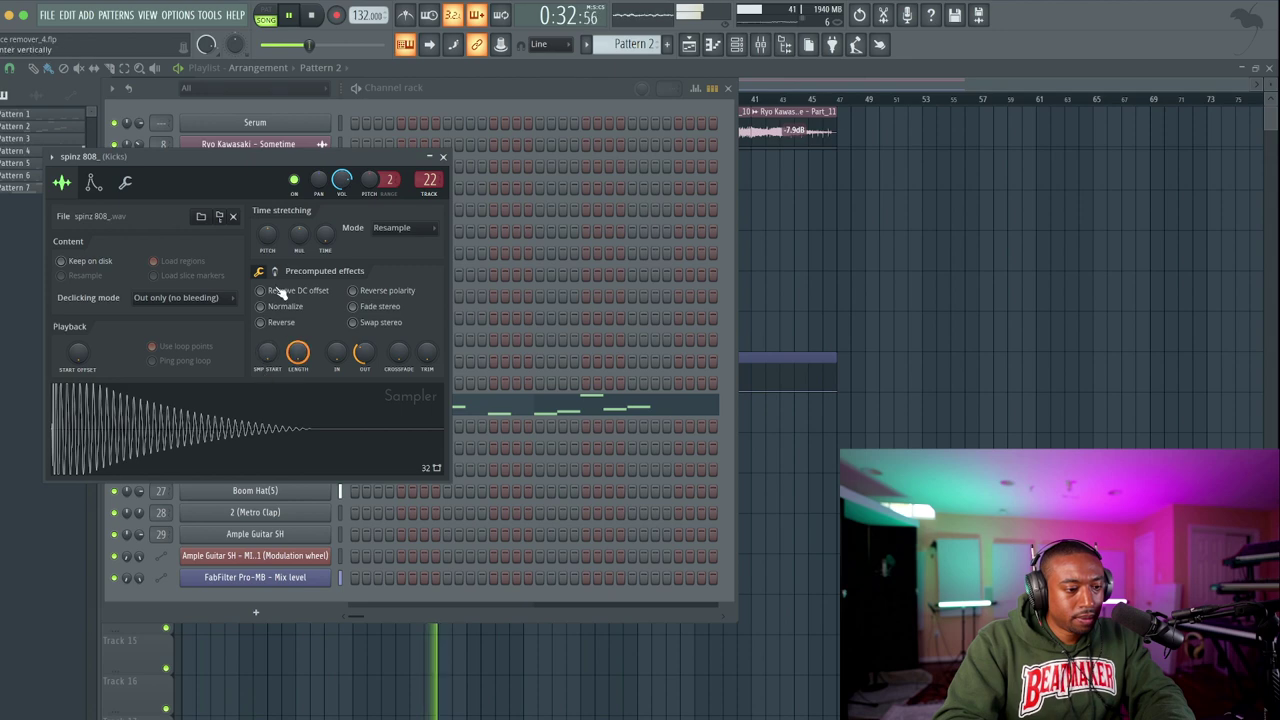
click(274, 272)
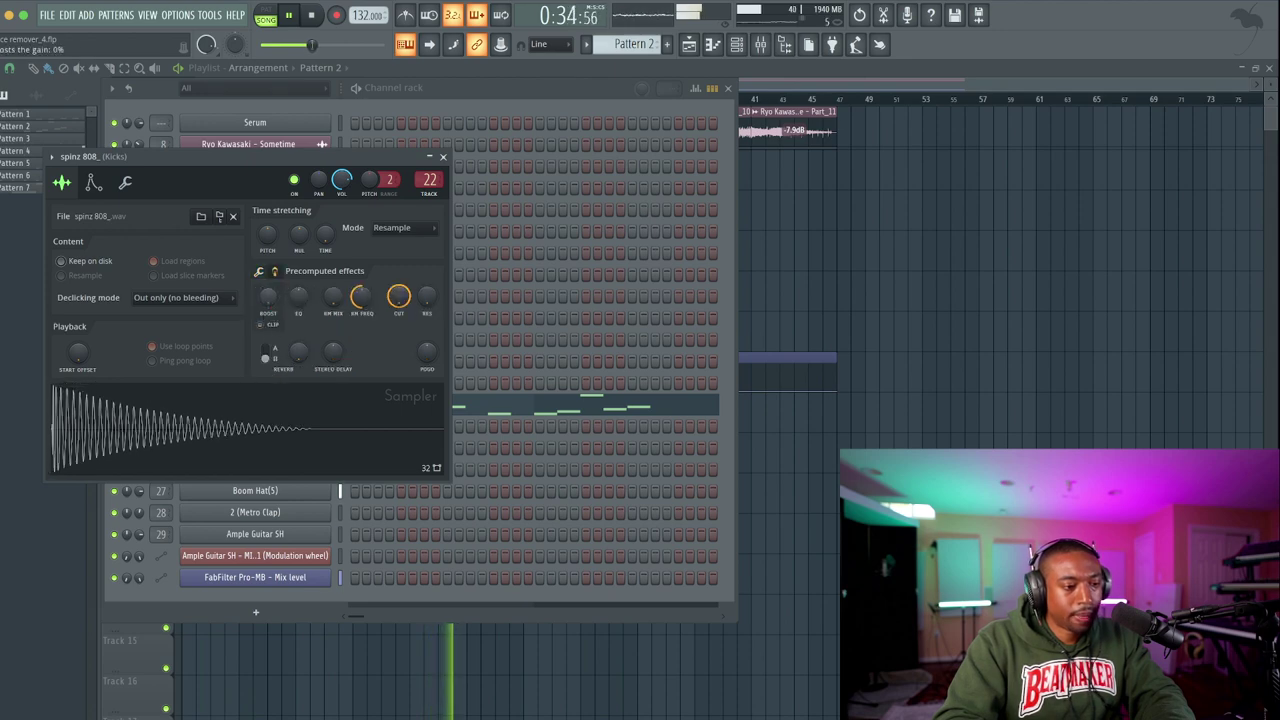
click(443, 158)
key(F6)
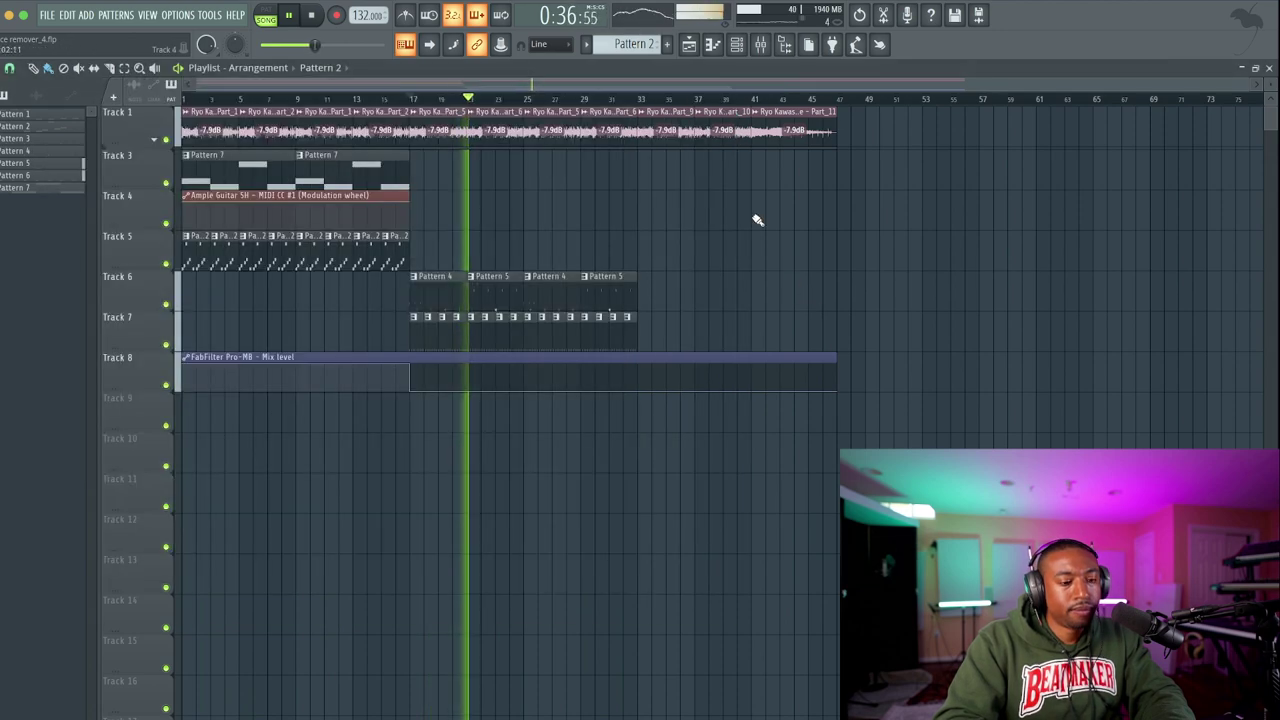
Review the effects on the PARALLEL, Master and SAMPLE mixer tracks while the song plays.
click(760, 44)
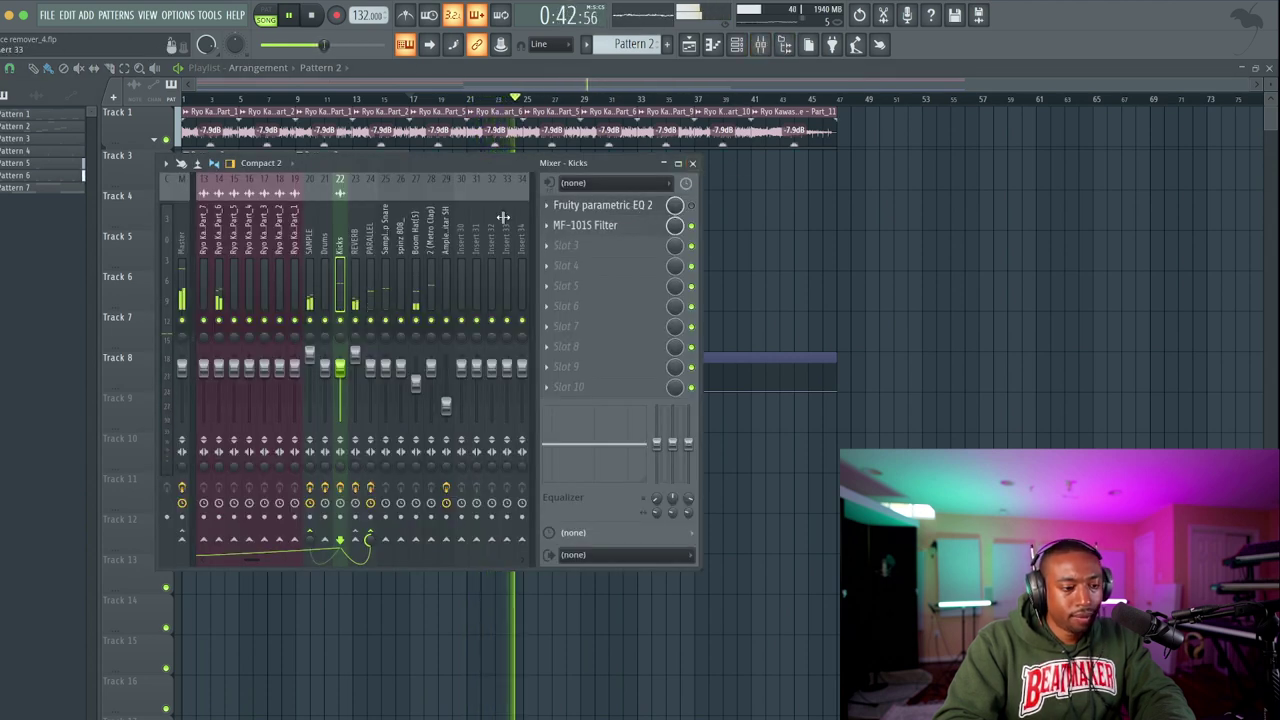
click(372, 251)
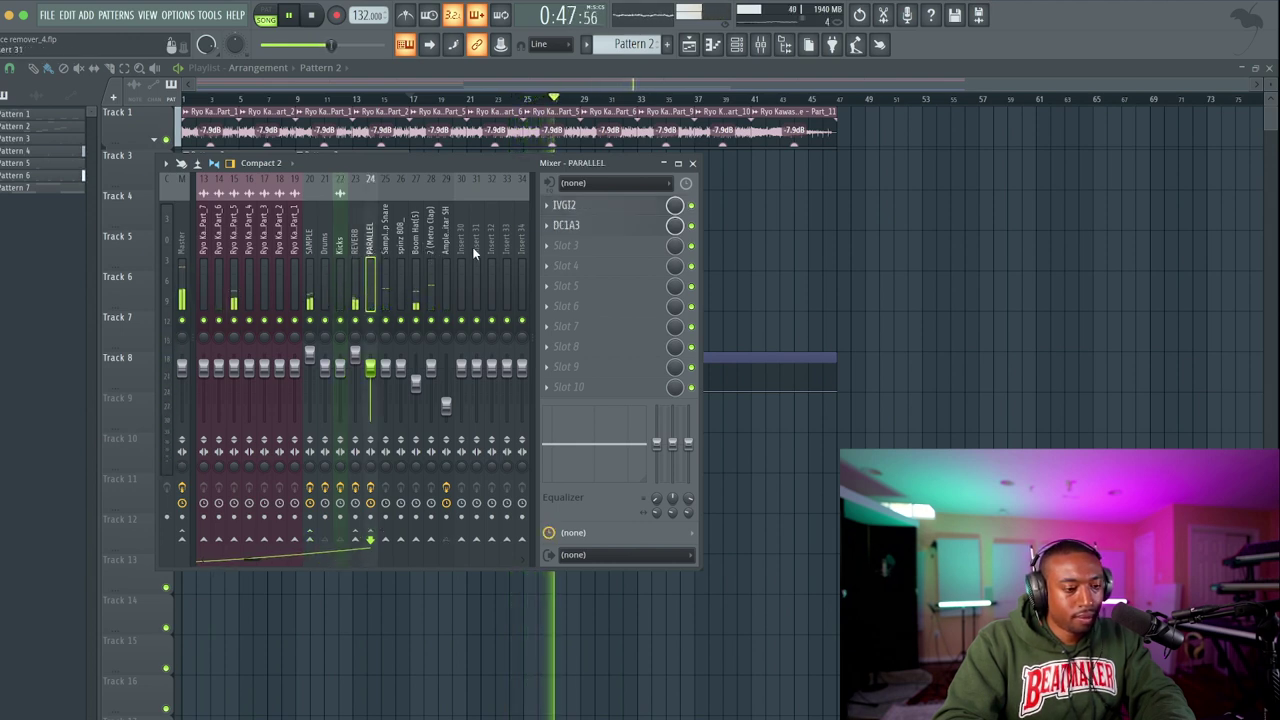
click(692, 163)
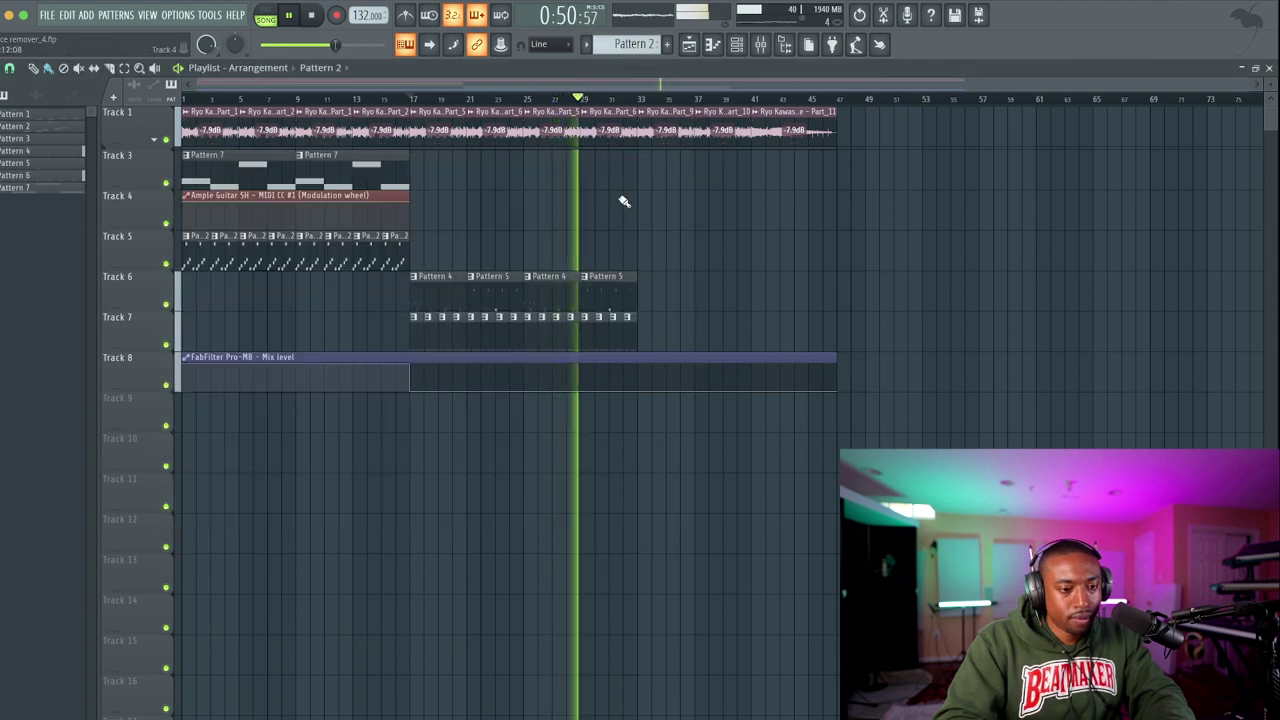
click(760, 44)
click(185, 252)
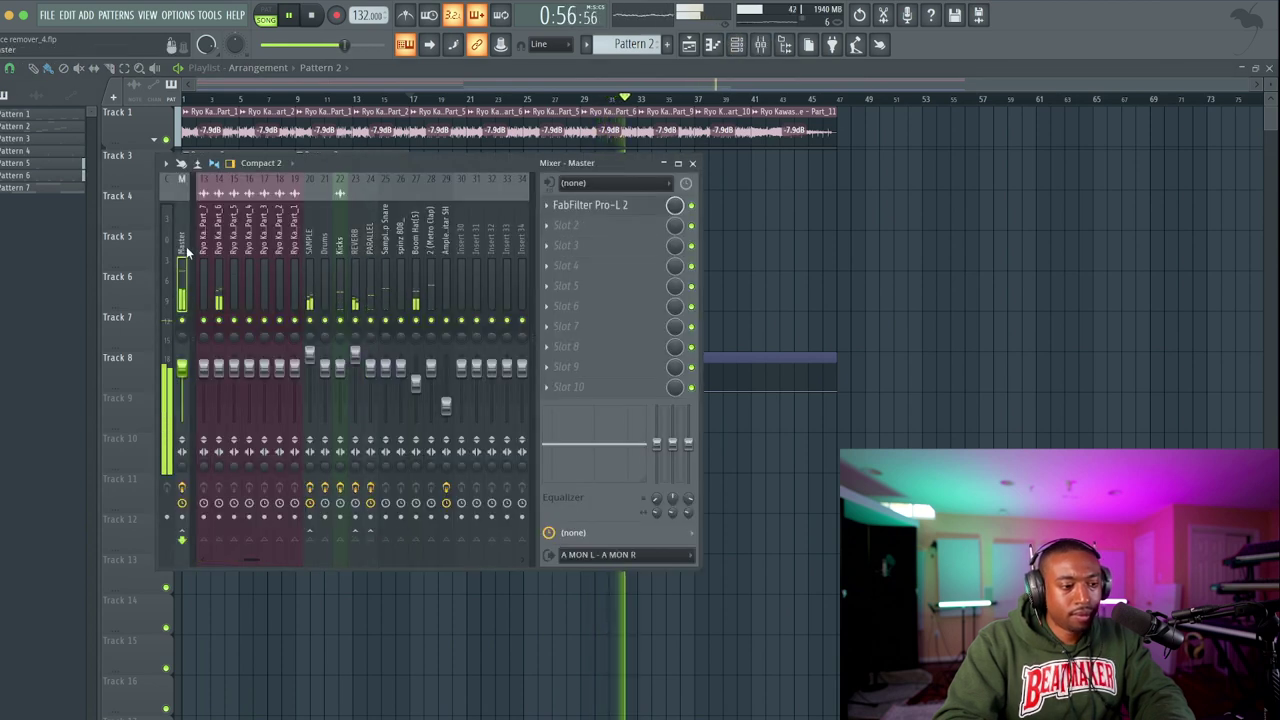
click(310, 242)
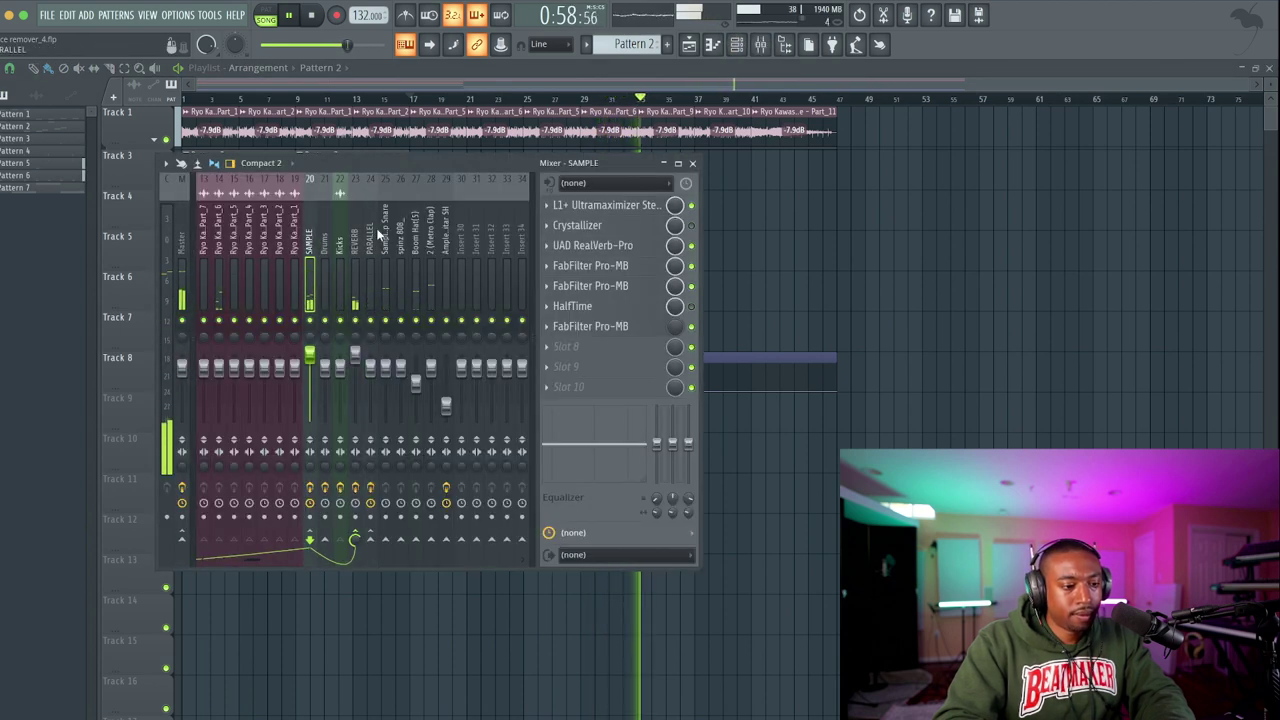
key(F9)
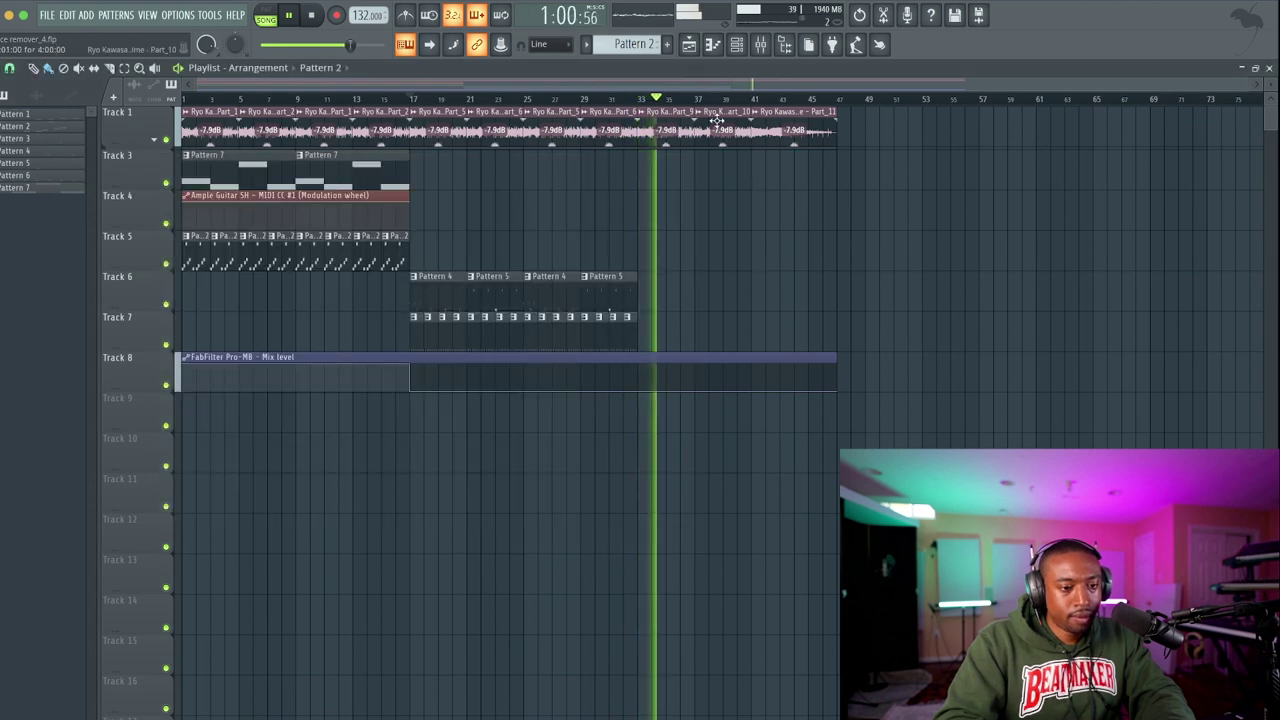
Stop playback after viewing the first mixer tracks, and save the project as Voice remover_5.flp.
key(F9)
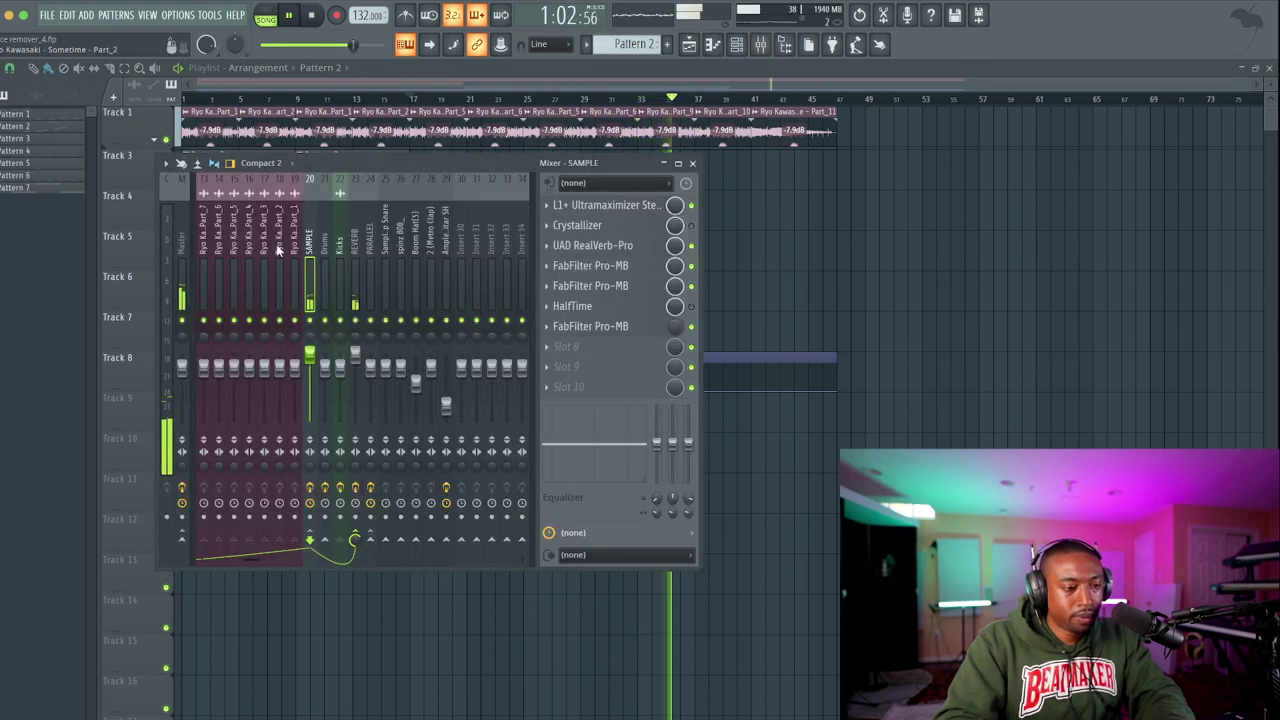
scroll(280, 260, left, 5)
key(space)
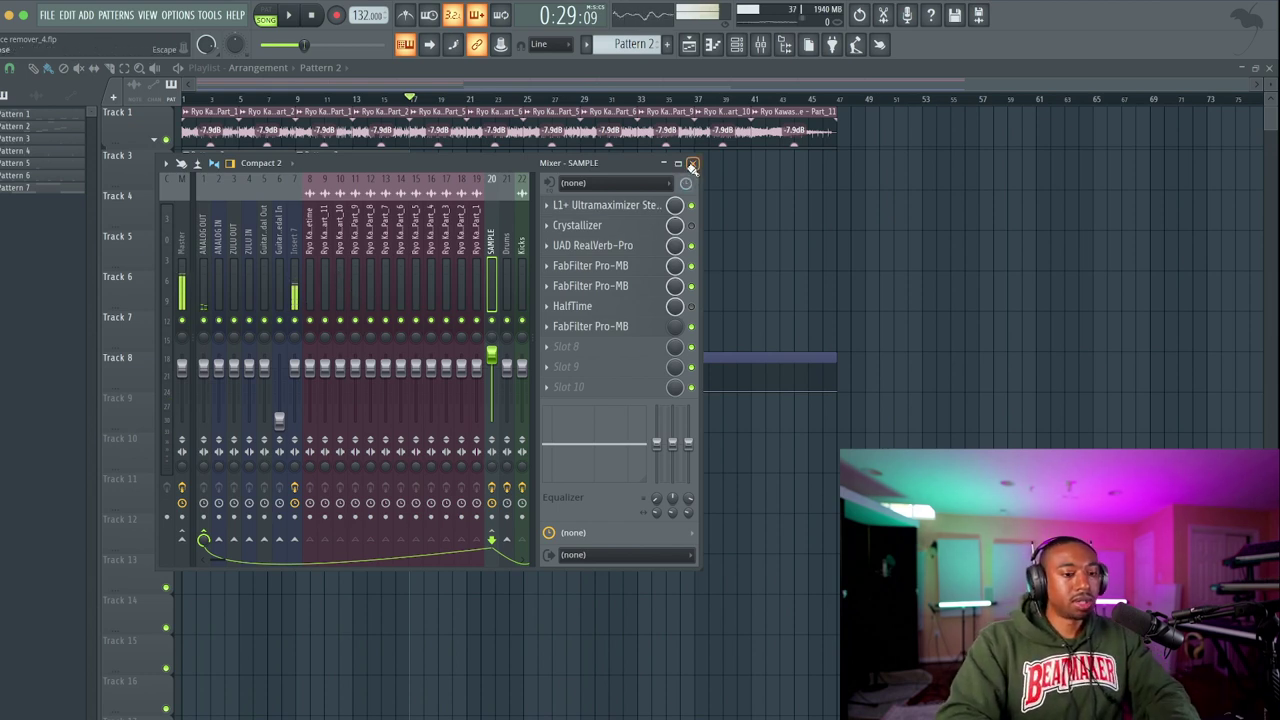
click(692, 164)
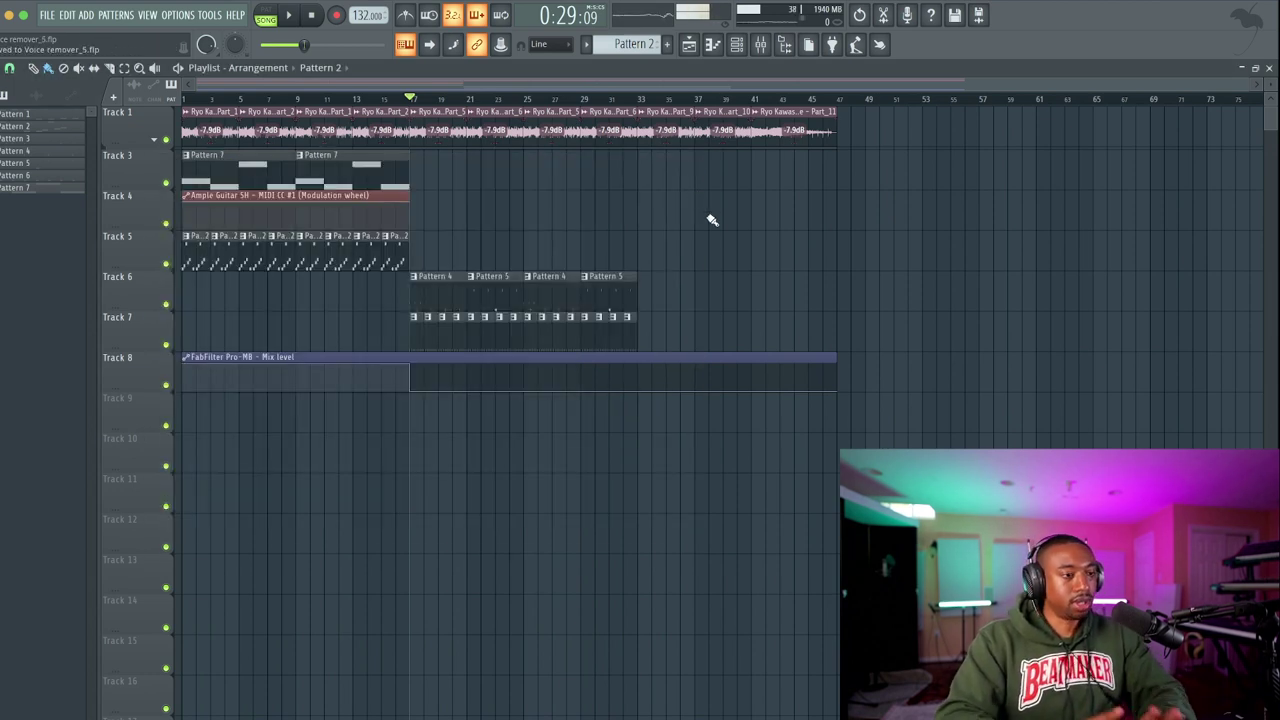